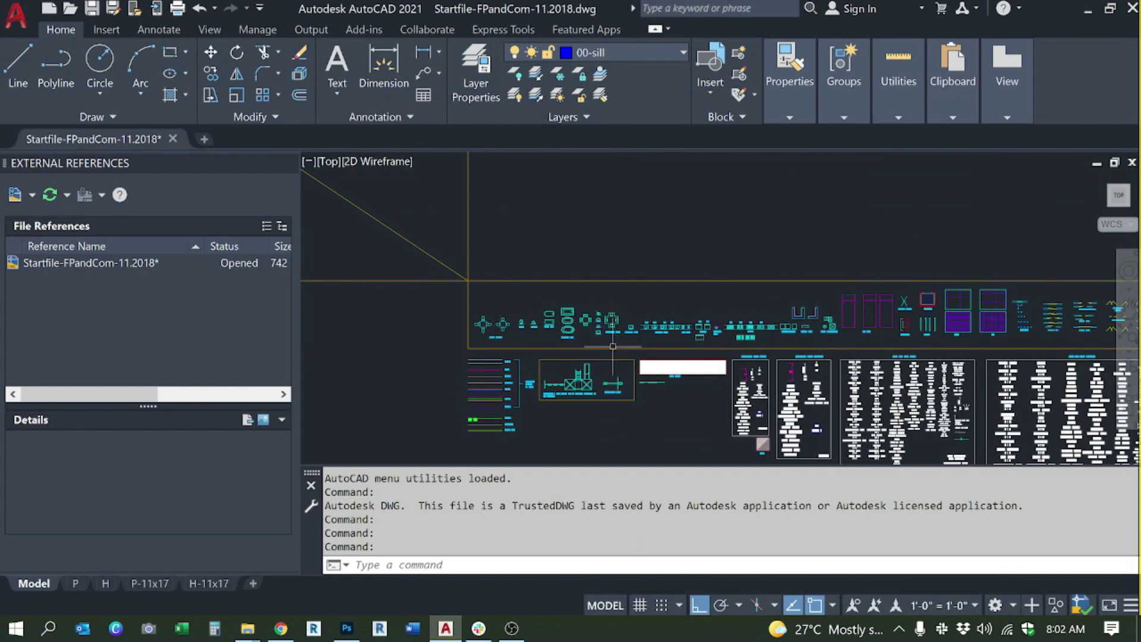
Step: Pan the drawing, then start the -DW command and cancel it at the length-unit prompt
{"action": "left_click_drag", "start_coordinate": [637, 334], "coordinate": [611, 343]}
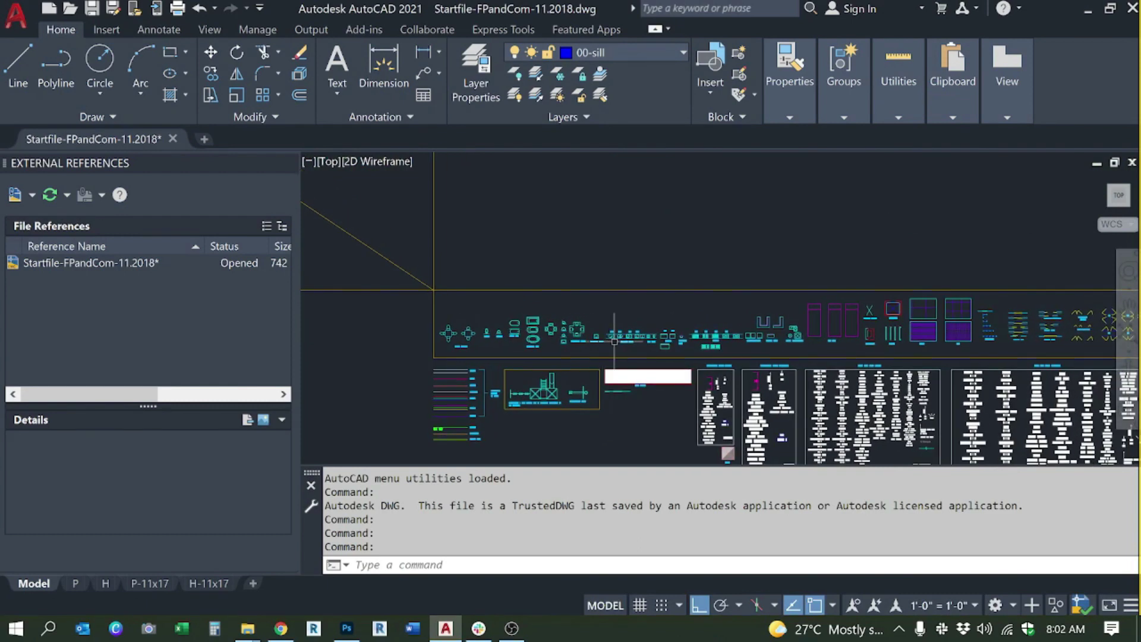
{"action": "left_click_drag", "start_coordinate": [601, 341], "coordinate": [636, 360]}
{"action": "left_click_drag", "start_coordinate": [642, 273], "coordinate": [652, 311]}
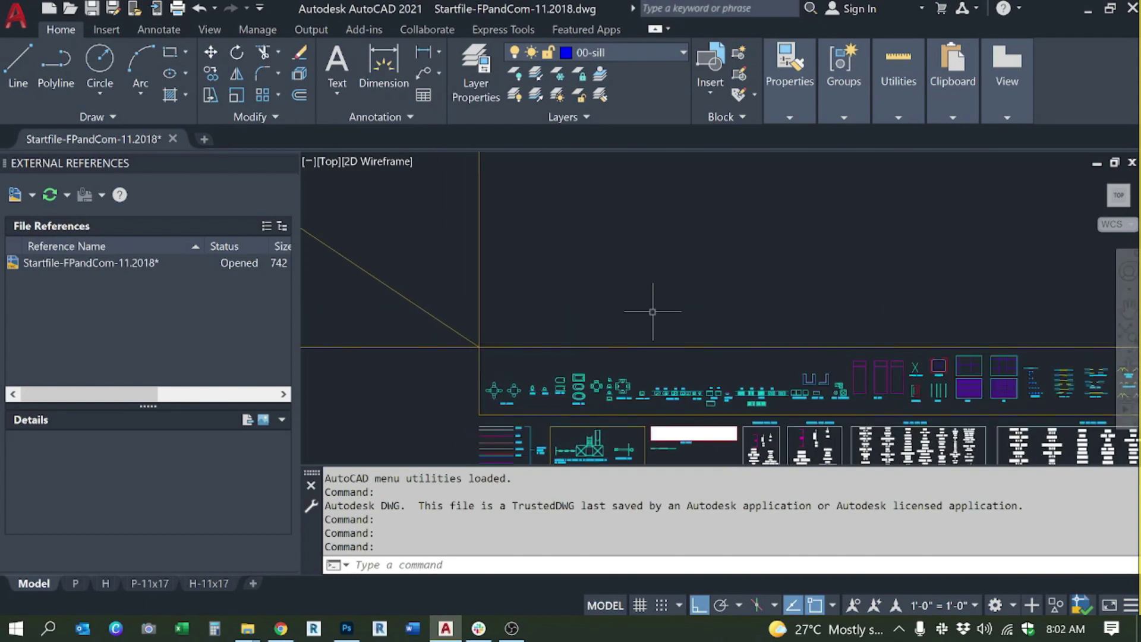
{"action": "key", "text": "Escape"}
{"action": "key", "text": "Escape"}
{"action": "type", "text": "-DW"}
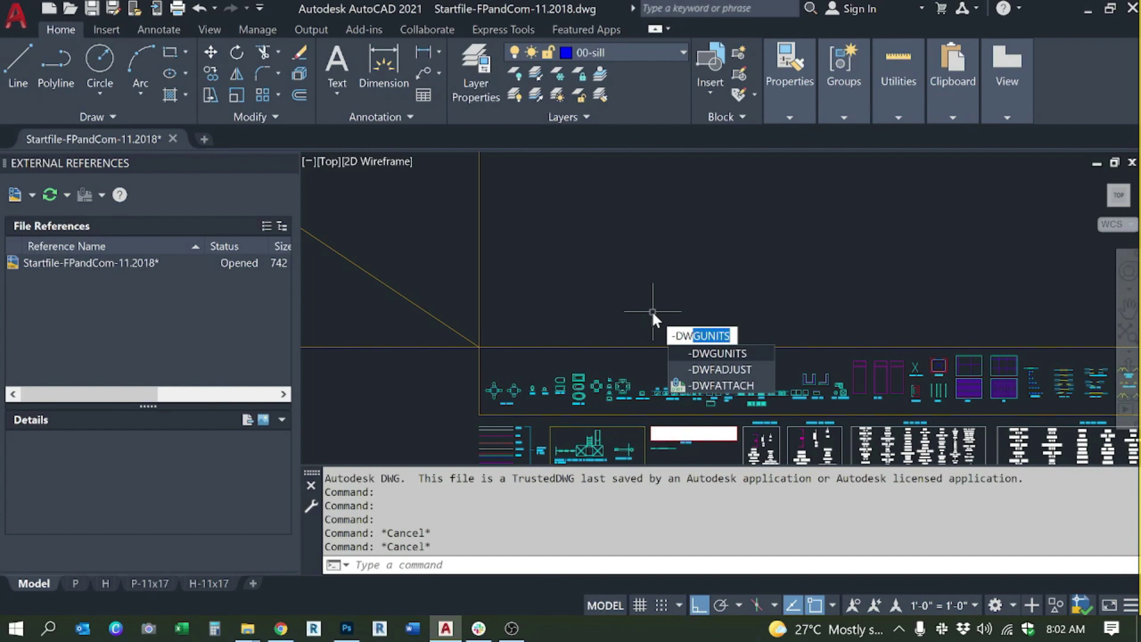
{"action": "key", "text": "Return"}
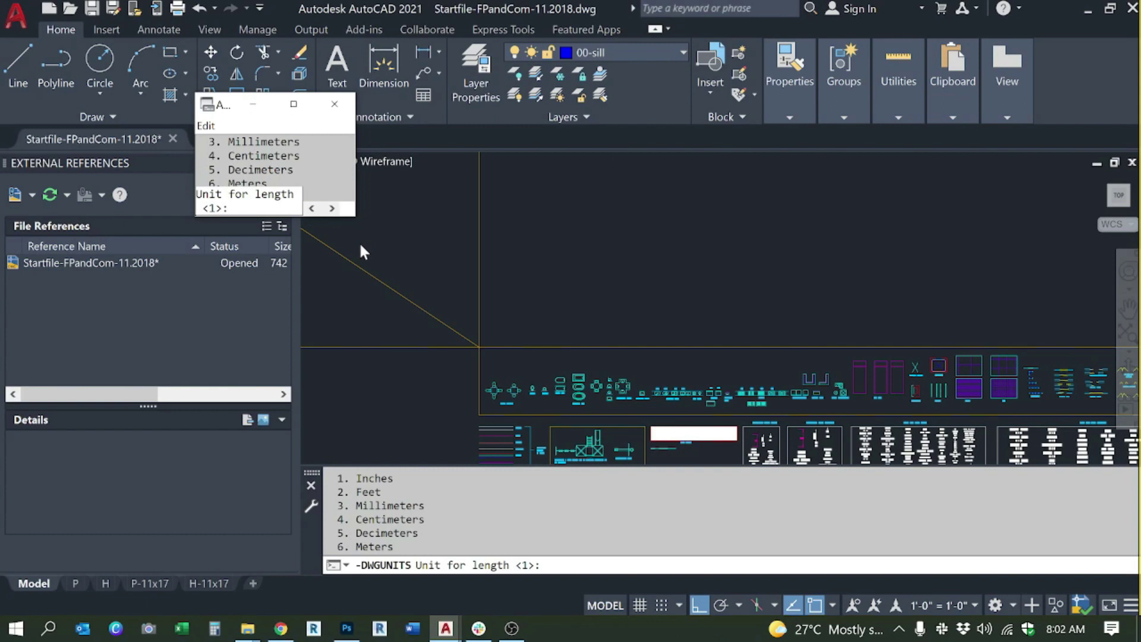
{"action": "key", "text": "F2"}
{"action": "key", "text": "Escape"}
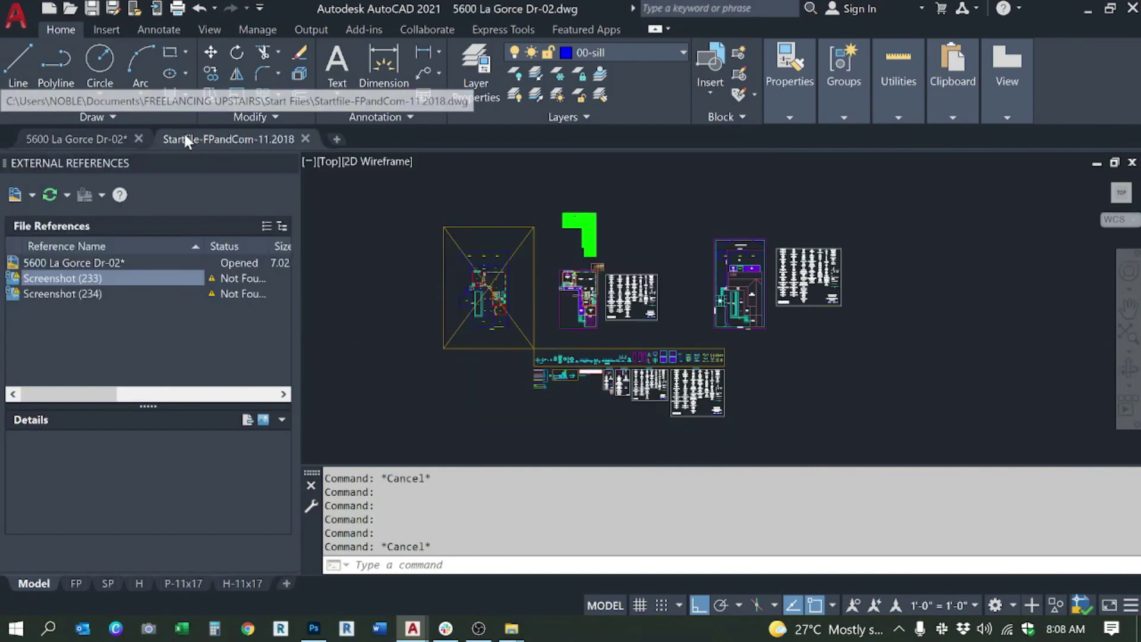
Step: Return to the Startfile drawing and zoom in to inspect the strip of symbols
{"action": "left_click", "coordinate": [249, 139]}
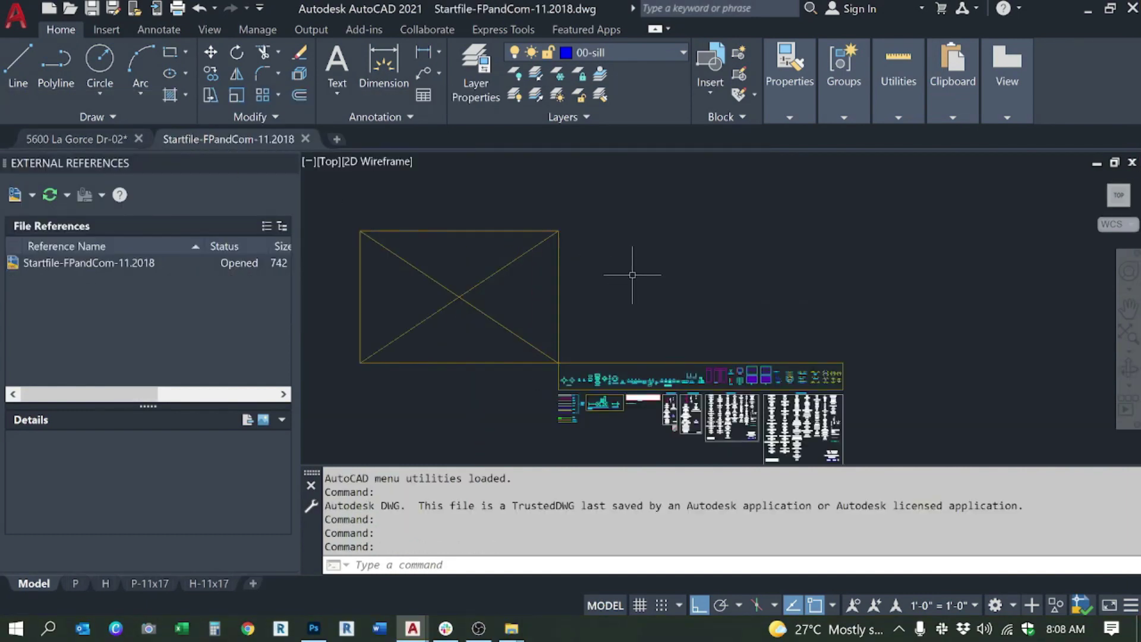
{"action": "left_click_drag", "start_coordinate": [629, 273], "coordinate": [655, 257]}
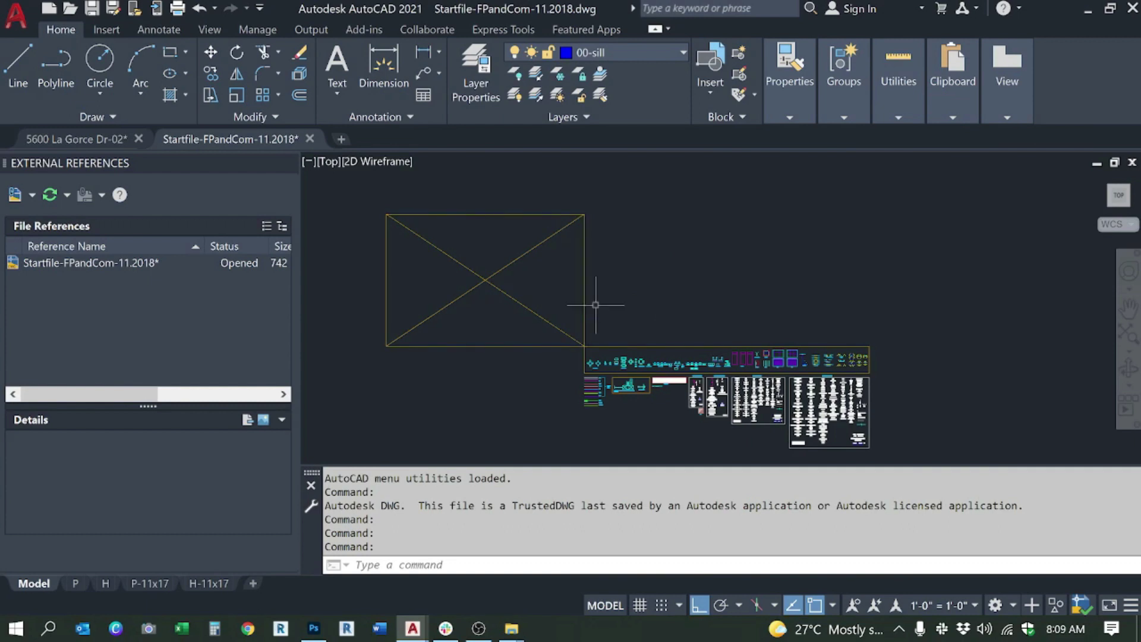
{"action": "scroll", "coordinate": [637, 377], "scroll_direction": "up", "scroll_amount": 3}
{"action": "scroll", "coordinate": [640, 326], "scroll_direction": "up", "scroll_amount": 2}
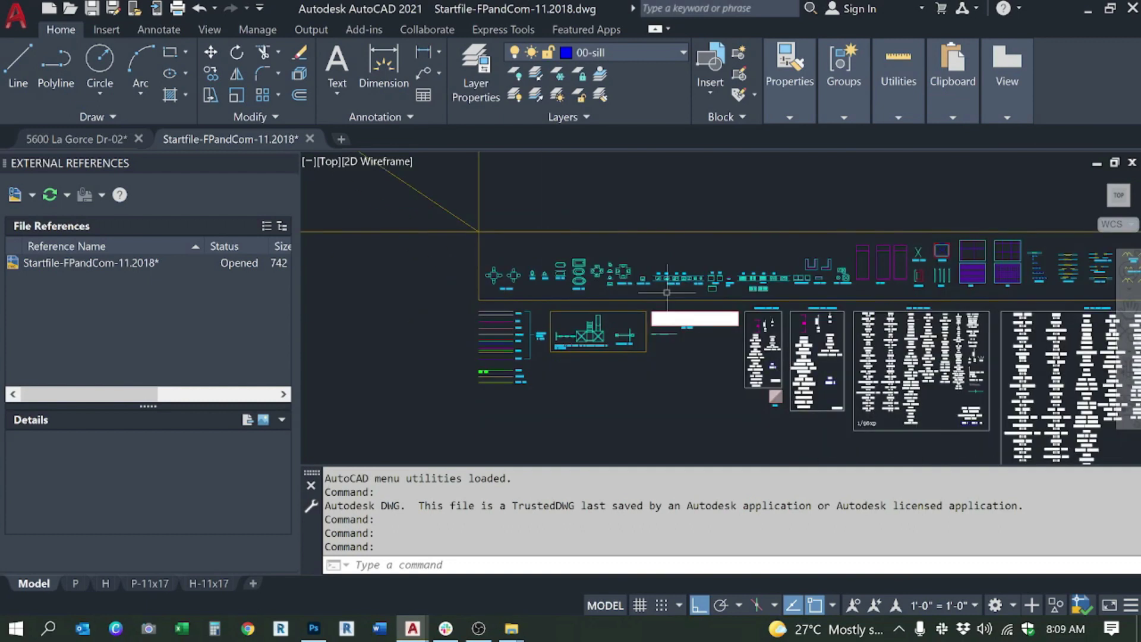
{"action": "left_click_drag", "start_coordinate": [642, 321], "coordinate": [532, 334]}
{"action": "mouse_move", "coordinate": [803, 339]}
{"action": "left_mouse_down"}
{"action": "mouse_move", "coordinate": [710, 336]}
{"action": "mouse_move", "coordinate": [844, 329]}
{"action": "left_mouse_up"}
{"action": "key", "text": "Escape"}
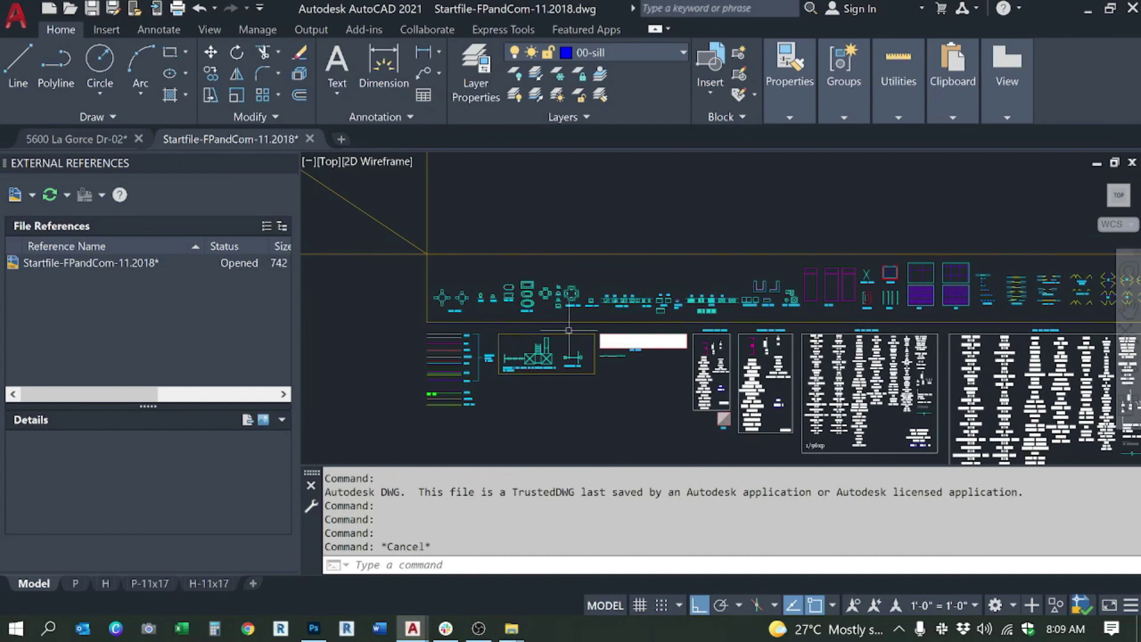
{"action": "scroll", "coordinate": [556, 326], "scroll_direction": "down", "scroll_amount": 5}
{"action": "key", "text": "Escape"}
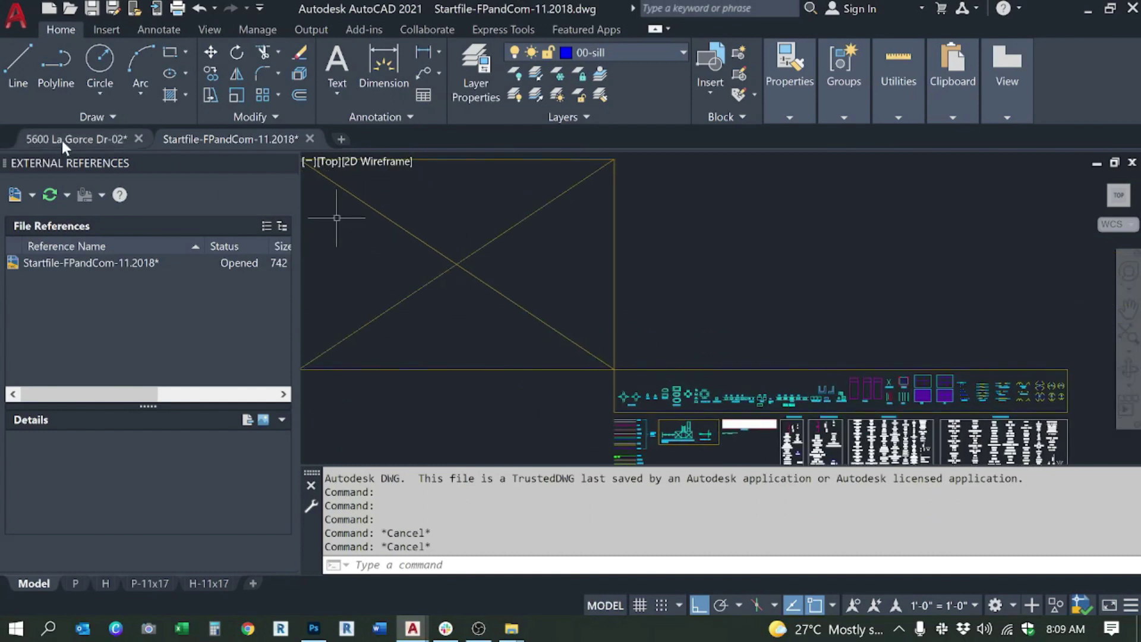
{"action": "left_click", "coordinate": [62, 140]}
{"action": "scroll", "coordinate": [569, 320], "scroll_direction": "up", "scroll_amount": 4}
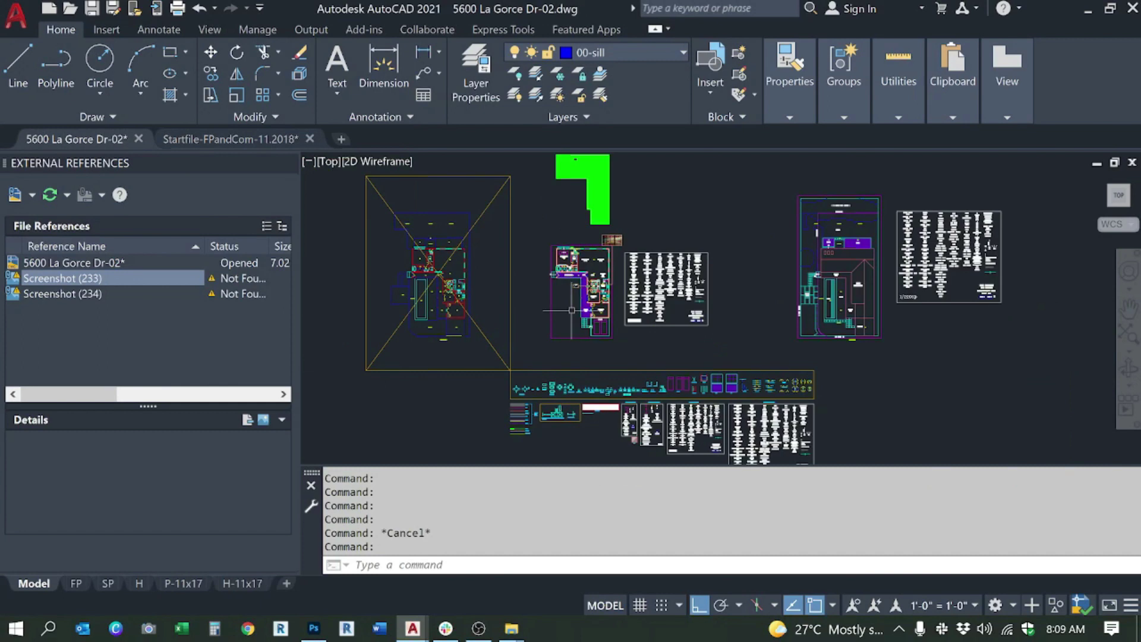
{"action": "scroll", "coordinate": [570, 320], "scroll_direction": "up", "scroll_amount": 2}
{"action": "scroll", "coordinate": [683, 232], "scroll_direction": "up", "scroll_amount": 3}
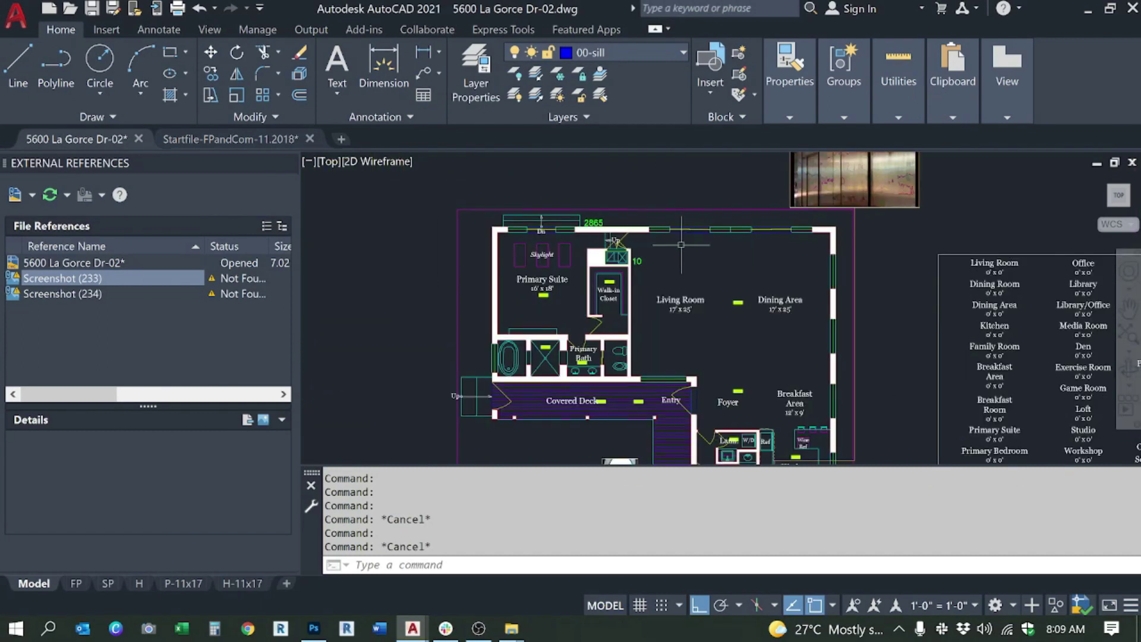
{"action": "scroll", "coordinate": [660, 220], "scroll_direction": "down", "scroll_amount": 5}
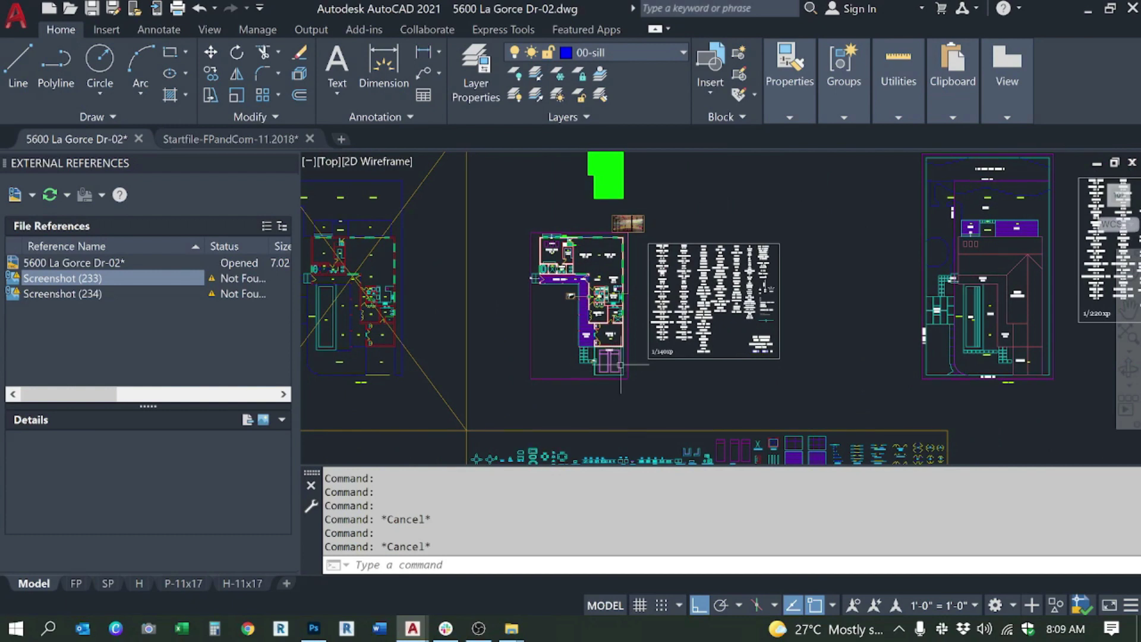
{"action": "left_click_drag", "start_coordinate": [651, 232], "coordinate": [632, 255]}
{"action": "key", "text": "Escape"}
{"action": "scroll", "coordinate": [631, 255], "scroll_direction": "down", "scroll_amount": 3}
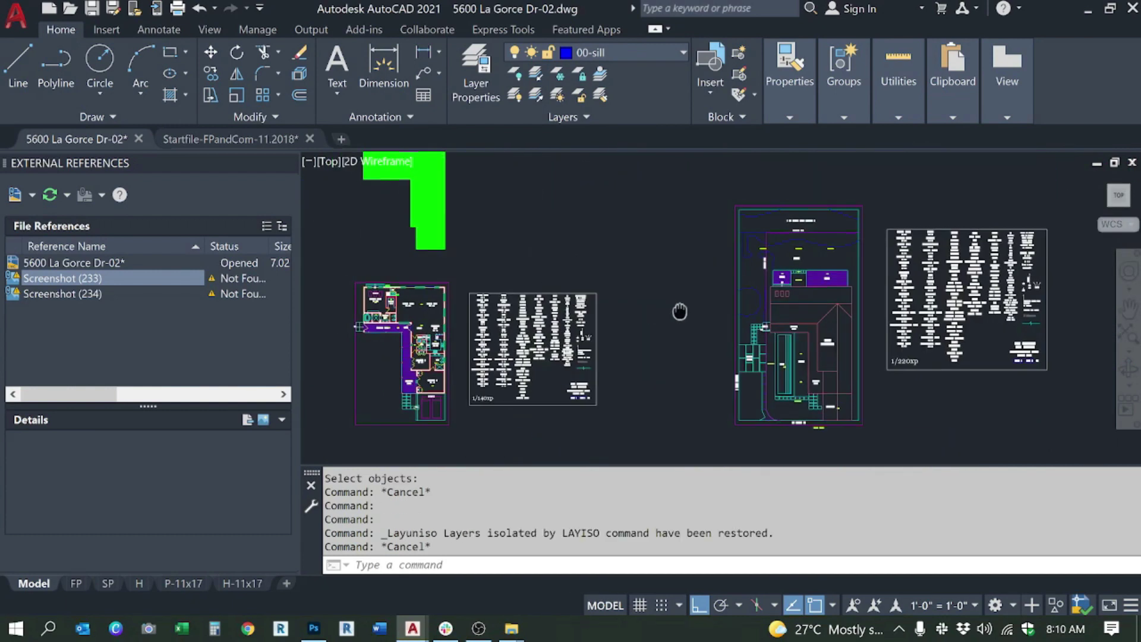
{"action": "scroll", "coordinate": [663, 305], "scroll_direction": "down", "scroll_amount": 4}
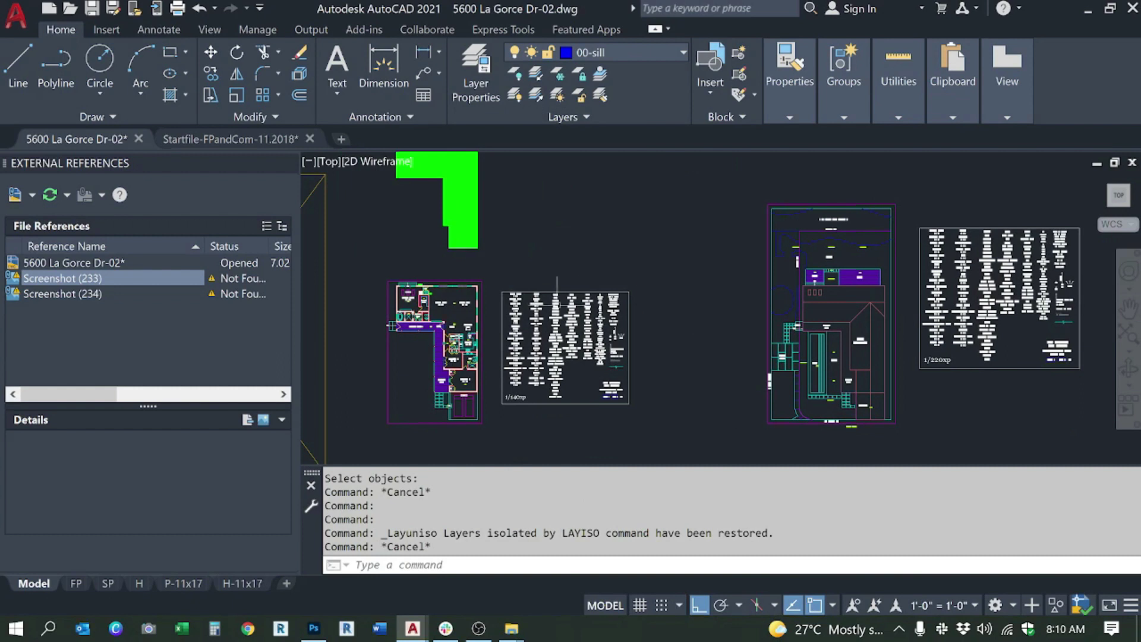
{"action": "key", "text": "Escape"}
{"action": "scroll", "coordinate": [659, 312], "scroll_direction": "down", "scroll_amount": 4}
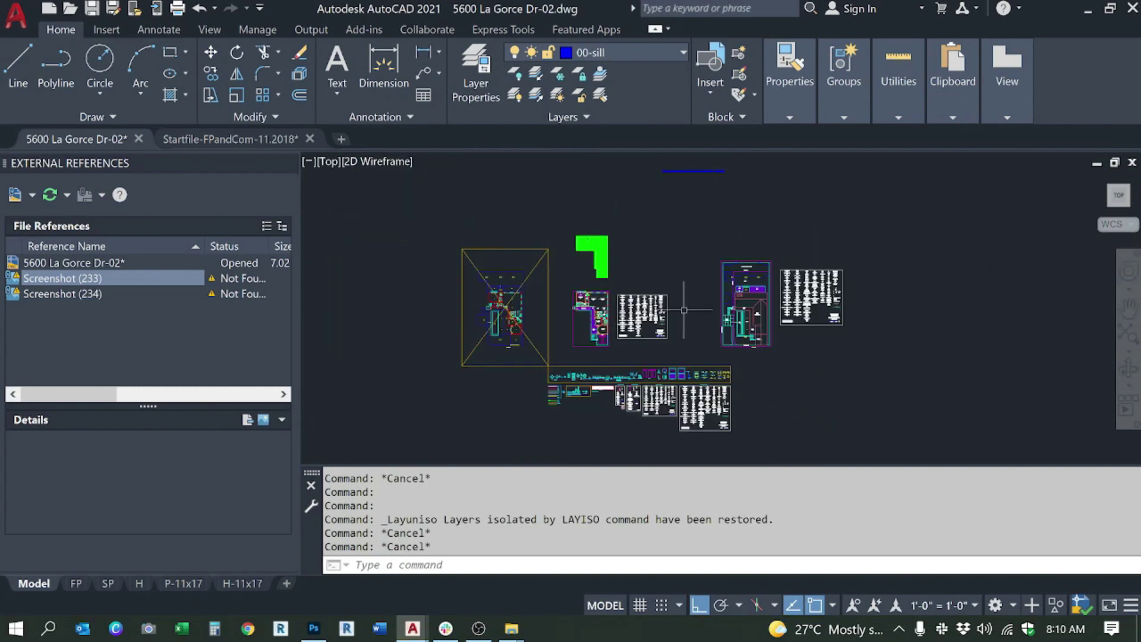
{"action": "key", "text": "Escape"}
{"action": "scroll", "coordinate": [655, 301], "scroll_direction": "up", "scroll_amount": 3}
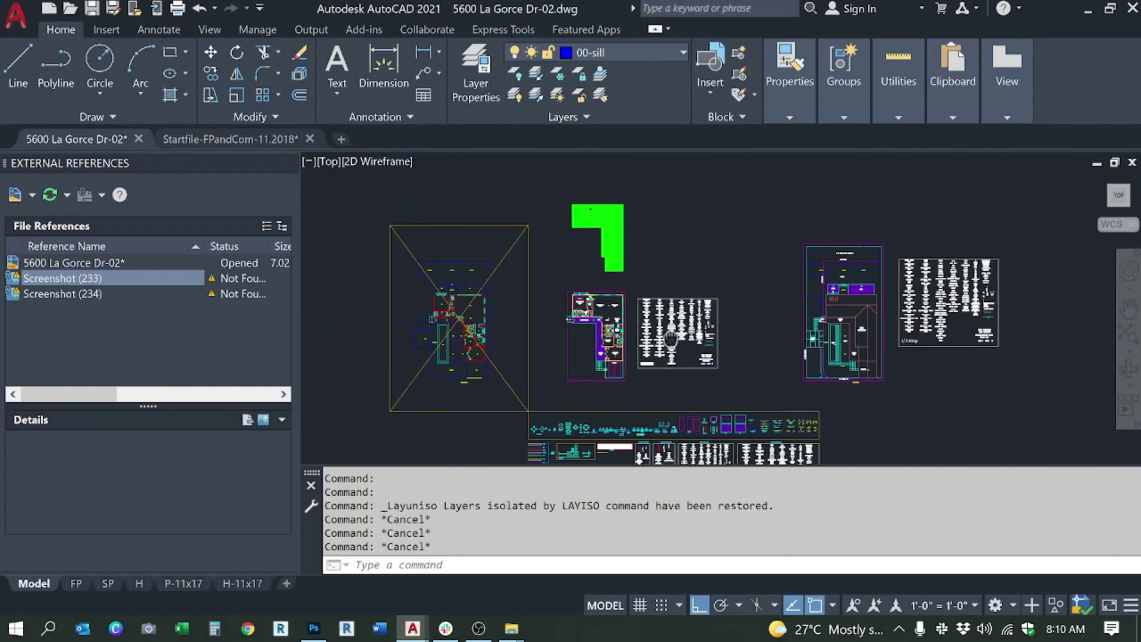
{"action": "left_click_drag", "start_coordinate": [731, 334], "coordinate": [692, 306]}
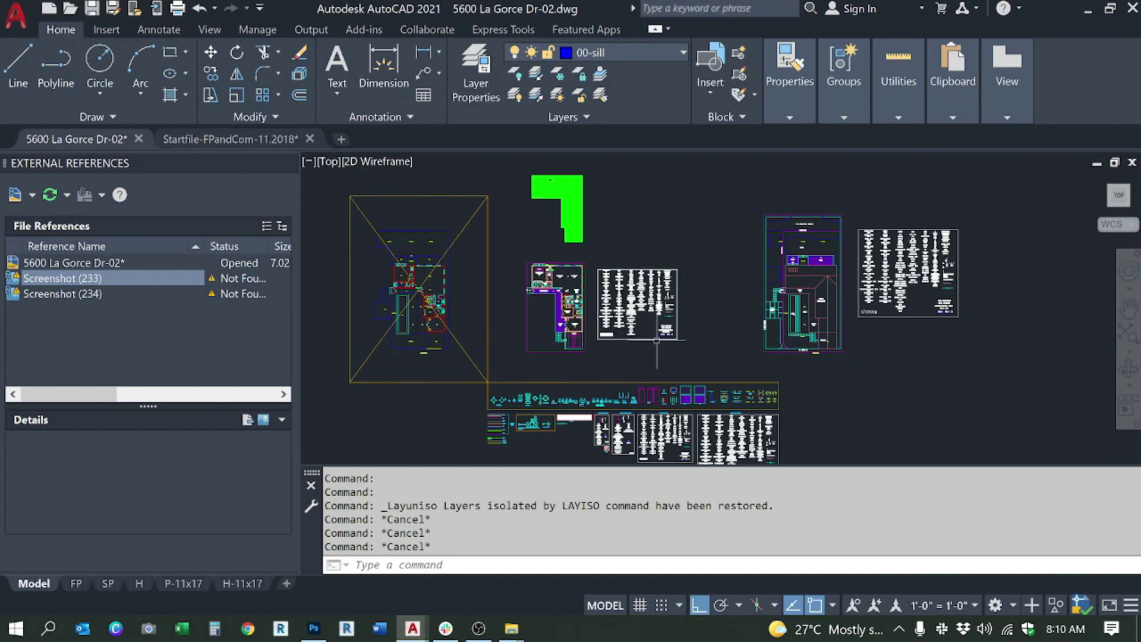
{"action": "left_click_drag", "start_coordinate": [588, 326], "coordinate": [672, 322]}
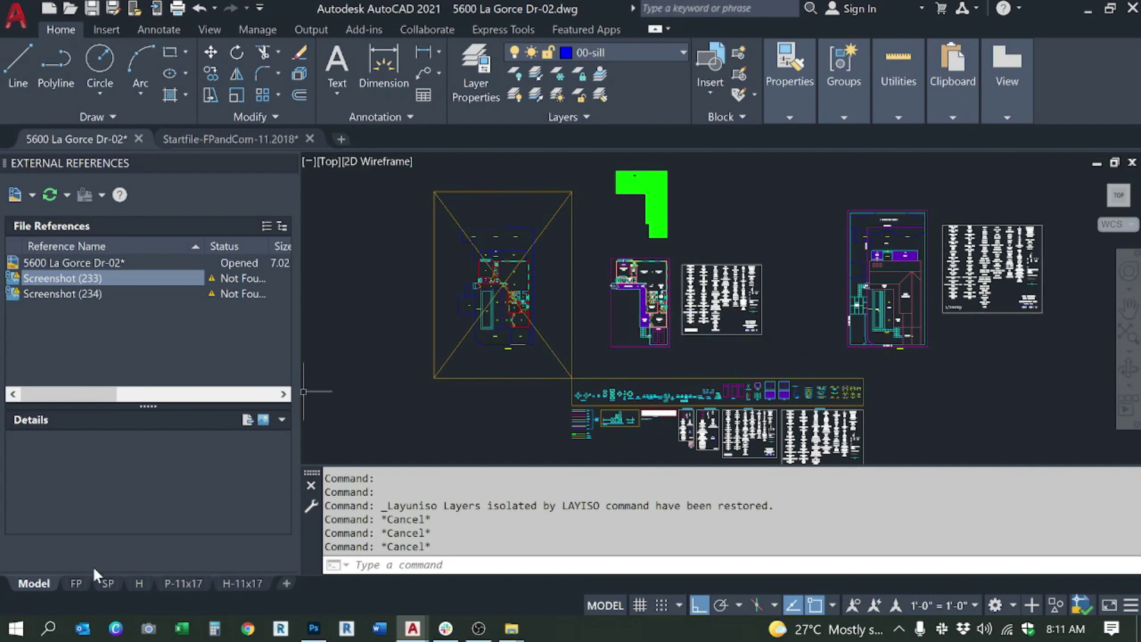
{"action": "left_click", "coordinate": [76, 584]}
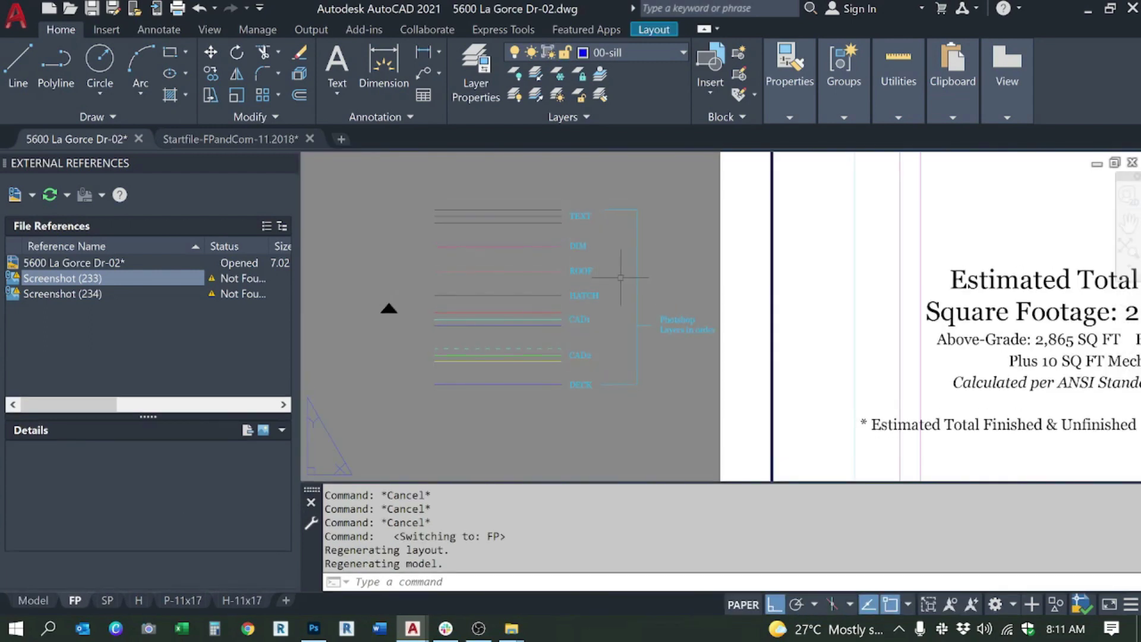
Step: Erase the note text block and the line beside the hallway on the FP layout
{"action": "scroll", "coordinate": [641, 312], "scroll_direction": "down", "scroll_amount": 5}
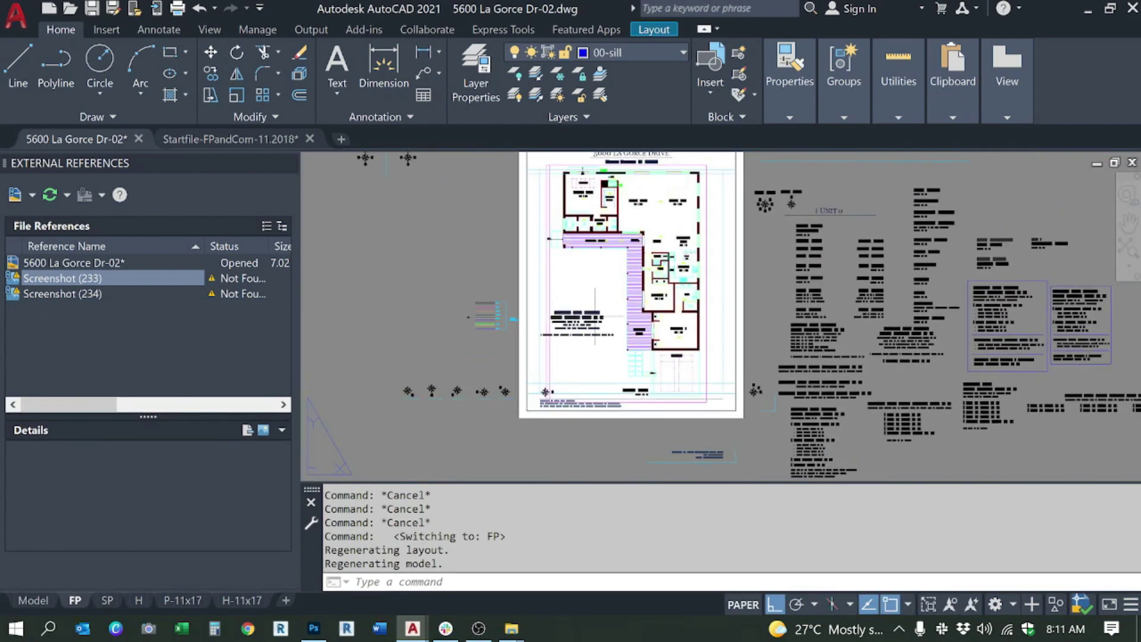
{"action": "left_click_drag", "start_coordinate": [633, 313], "coordinate": [664, 353]}
{"action": "left_click", "coordinate": [630, 358]}
{"action": "key", "text": "Delete"}
{"action": "left_click", "coordinate": [618, 375]}
{"action": "key", "text": "Delete"}
{"action": "key", "text": "Escape"}
{"action": "key", "text": "Escape"}
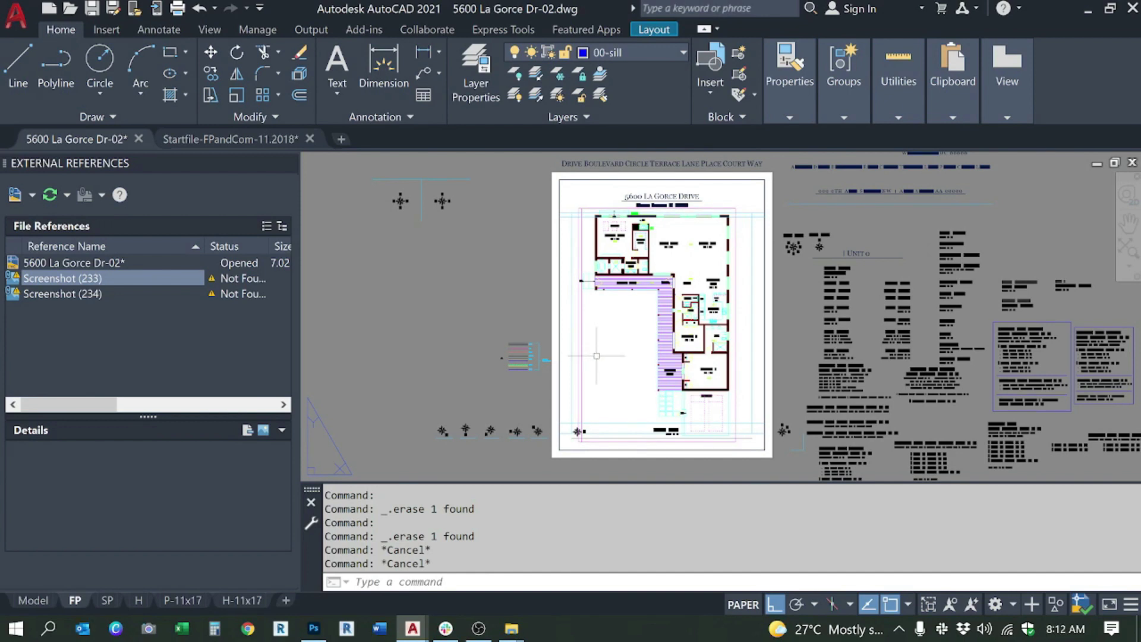
{"action": "scroll", "coordinate": [599, 356], "scroll_direction": "up", "scroll_amount": 2}
{"action": "scroll", "coordinate": [600, 356], "scroll_direction": "down", "scroll_amount": 2}
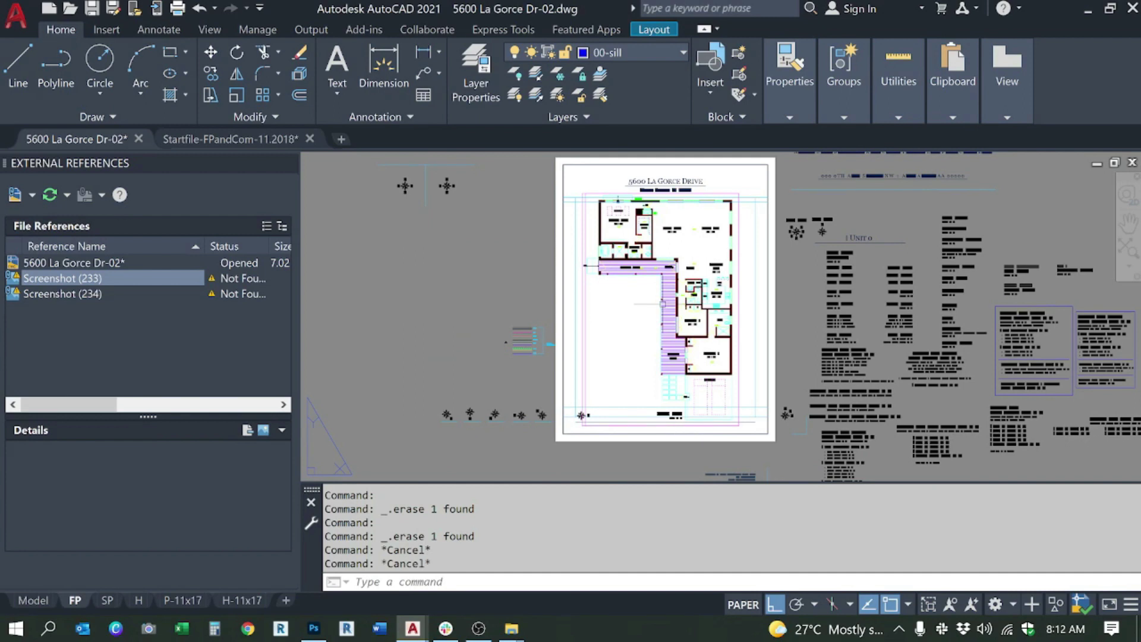
{"action": "scroll", "coordinate": [509, 333], "scroll_direction": "up", "scroll_amount": 5}
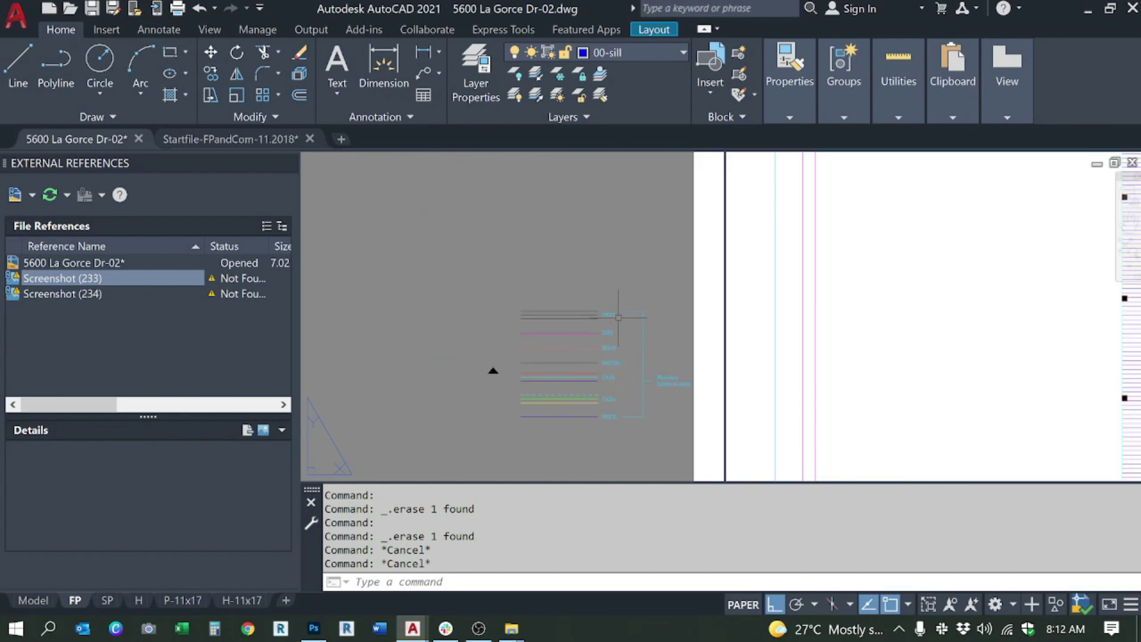
{"action": "scroll", "coordinate": [594, 369], "scroll_direction": "down", "scroll_amount": 4}
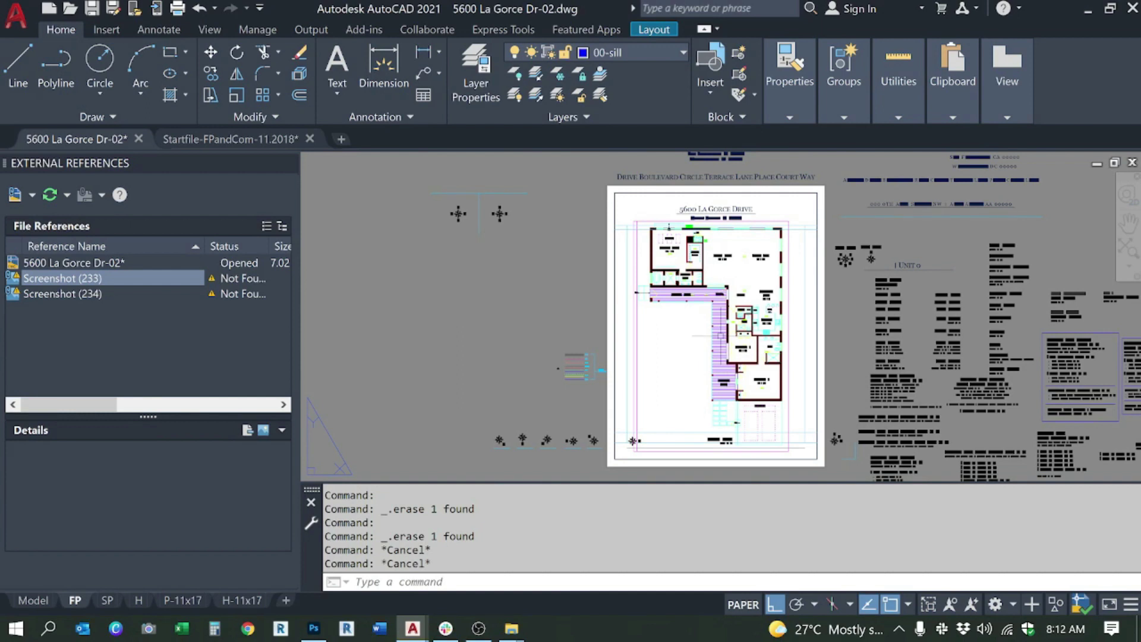
{"action": "scroll", "coordinate": [585, 367], "scroll_direction": "up", "scroll_amount": 4}
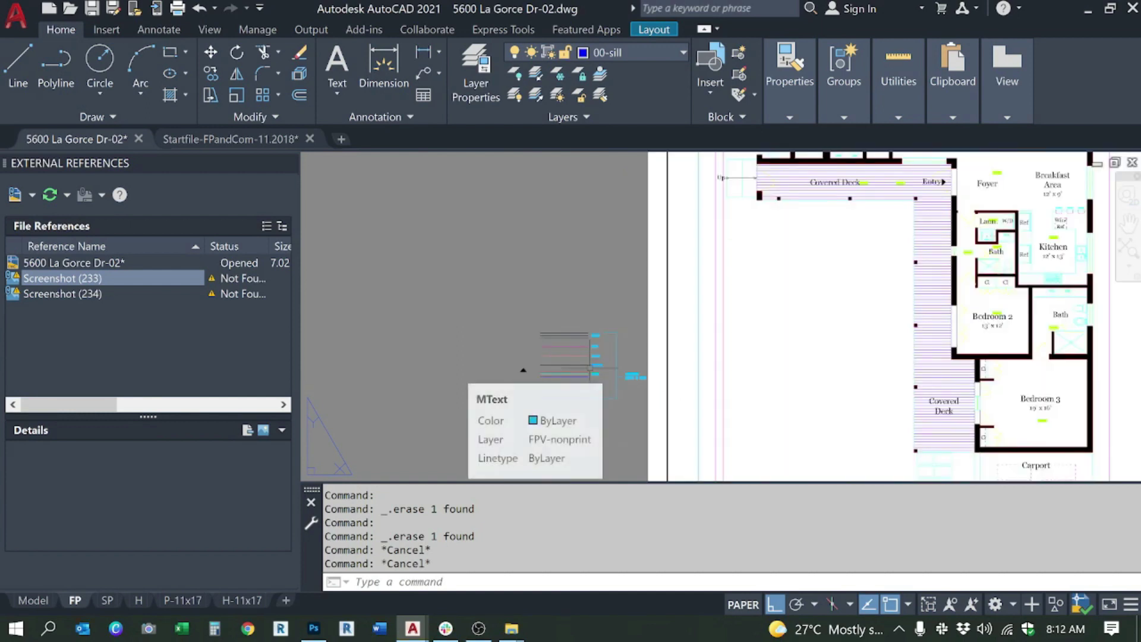
{"action": "scroll", "coordinate": [616, 412], "scroll_direction": "up", "scroll_amount": 2}
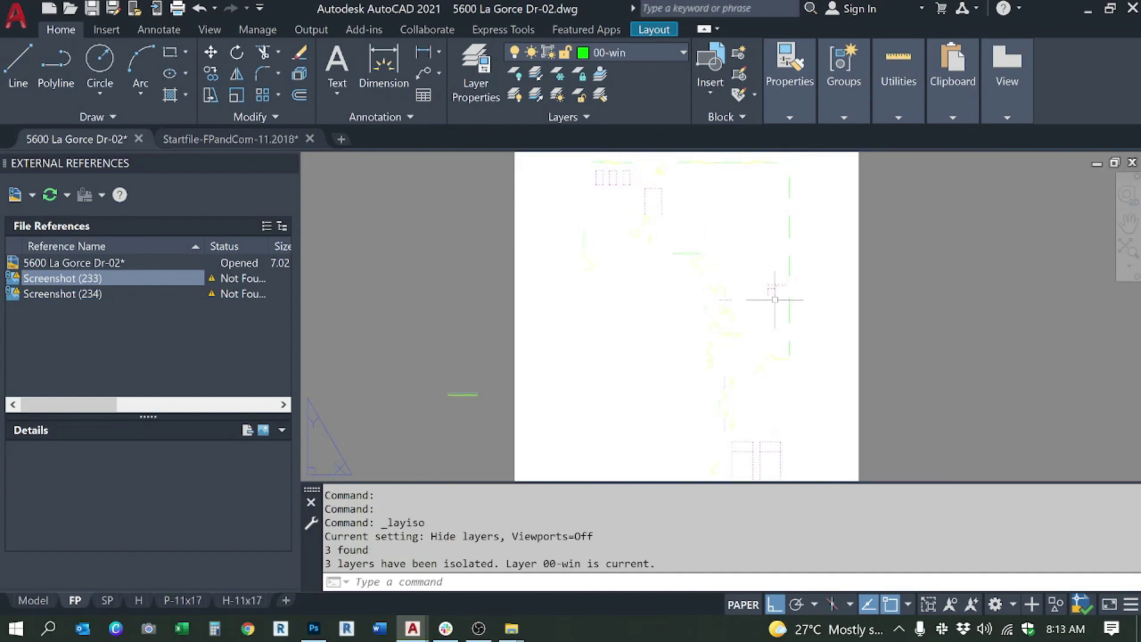
Step: Unisolate all isolated layers so the full FP sheet shows, leaving 00-sill current
{"action": "left_click_drag", "start_coordinate": [721, 285], "coordinate": [736, 305]}
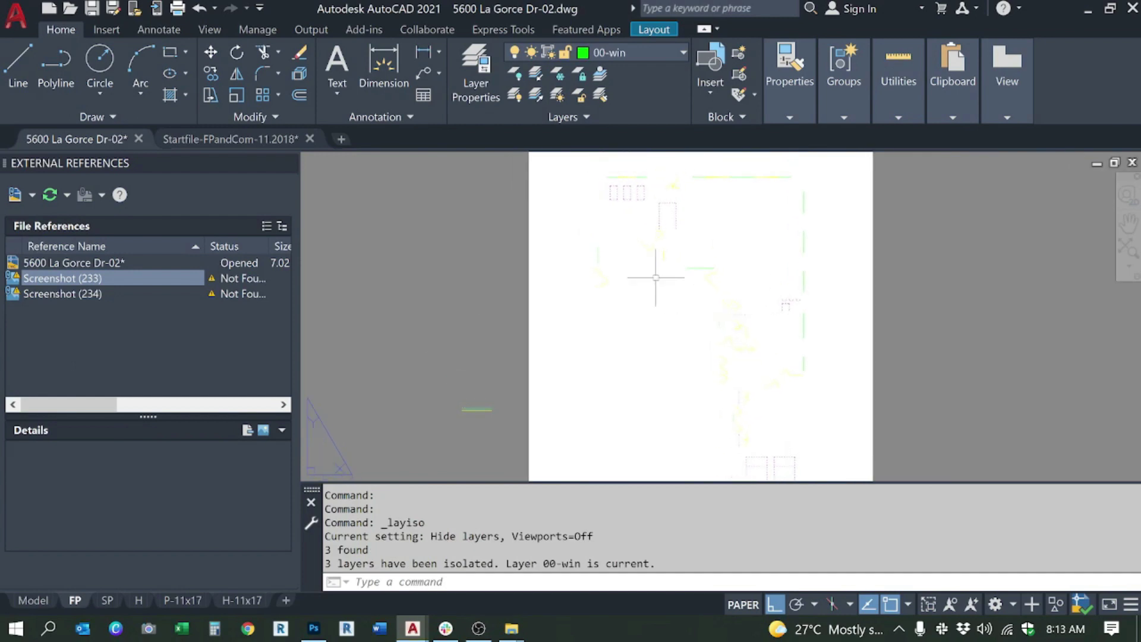
{"action": "scroll", "coordinate": [787, 301], "scroll_direction": "up", "scroll_amount": 3}
{"action": "scroll", "coordinate": [773, 311], "scroll_direction": "down", "scroll_amount": 1}
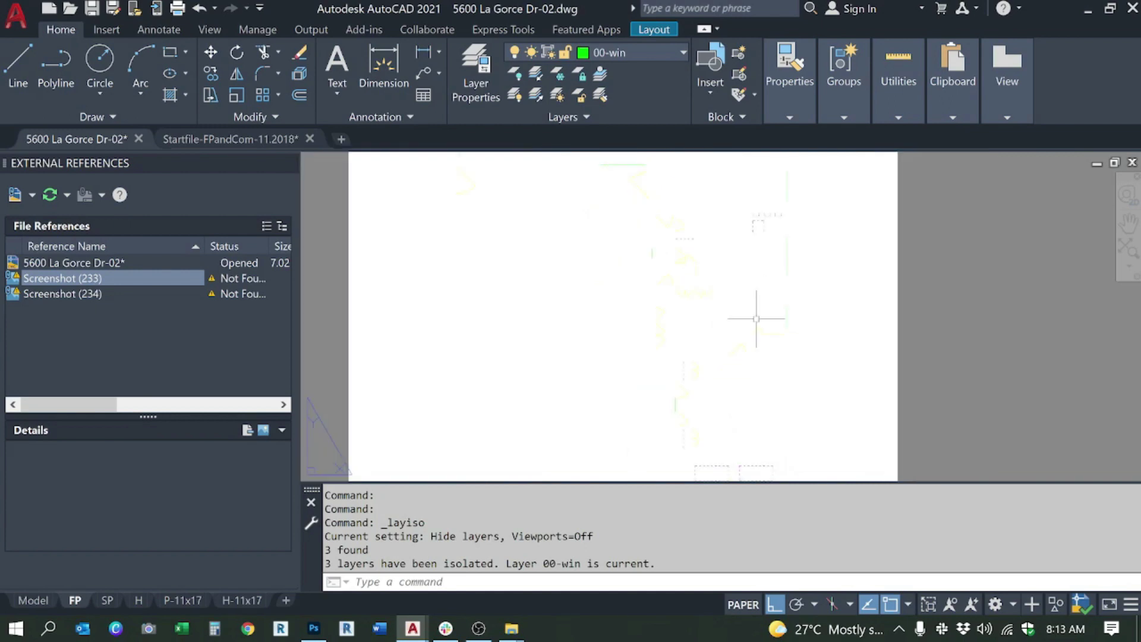
{"action": "scroll", "coordinate": [721, 299], "scroll_direction": "down", "scroll_amount": 4}
{"action": "scroll", "coordinate": [720, 299], "scroll_direction": "up", "scroll_amount": 3}
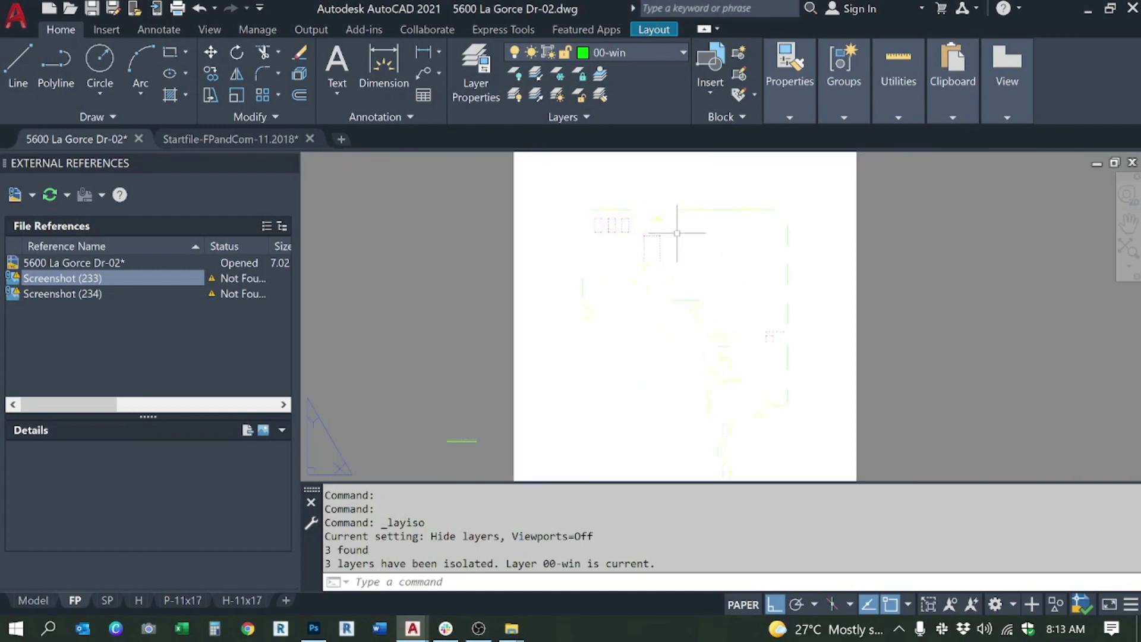
{"action": "left_click_drag", "start_coordinate": [688, 306], "coordinate": [729, 275]}
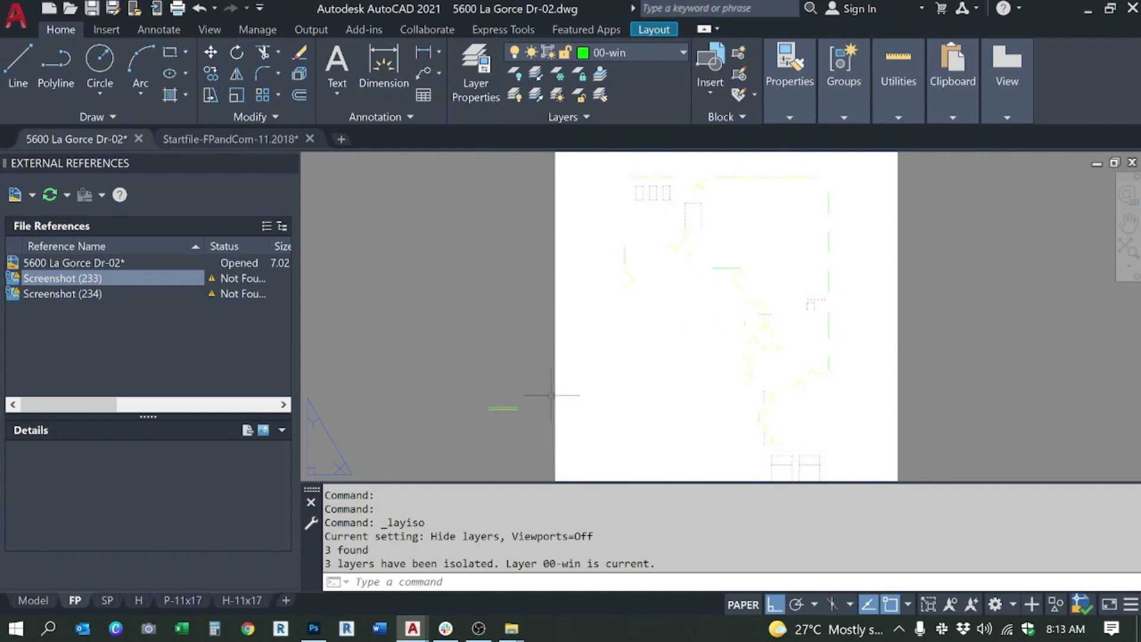
{"action": "left_click_drag", "start_coordinate": [692, 224], "coordinate": [622, 239]}
{"action": "scroll", "coordinate": [623, 239], "scroll_direction": "up", "scroll_amount": 4}
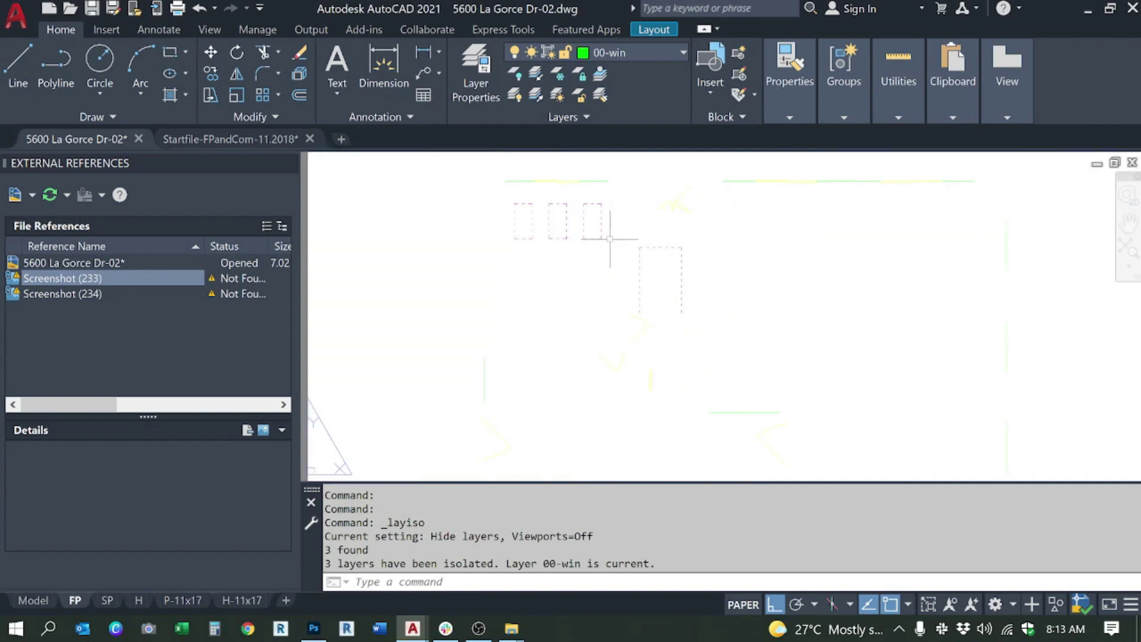
{"action": "scroll", "coordinate": [681, 356], "scroll_direction": "down", "scroll_amount": 2}
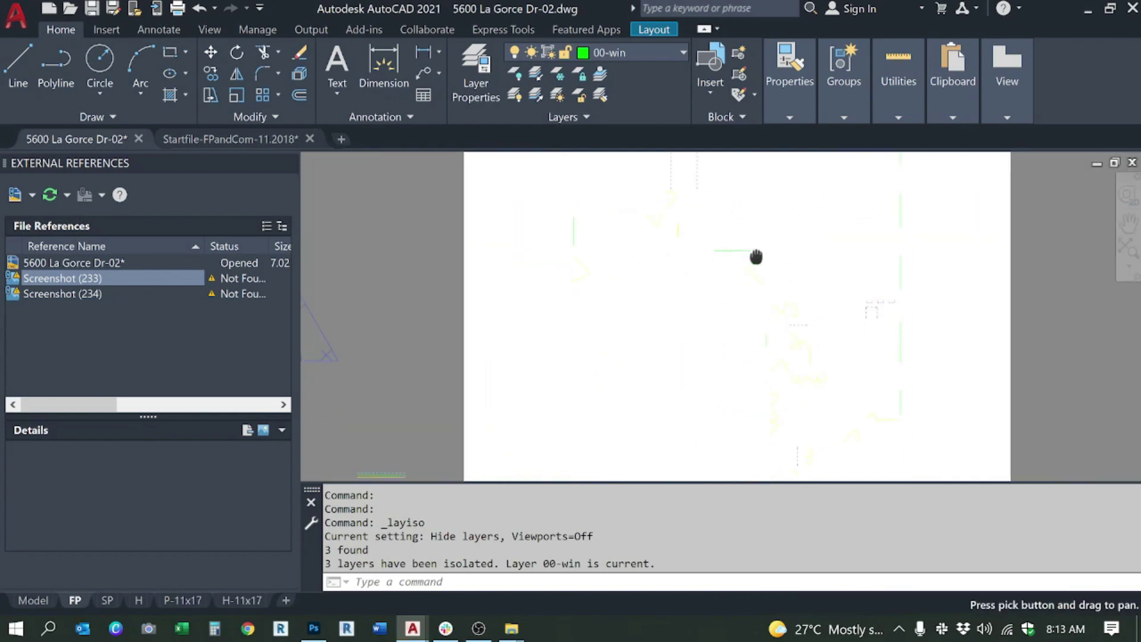
{"action": "scroll", "coordinate": [810, 326], "scroll_direction": "down", "scroll_amount": 2}
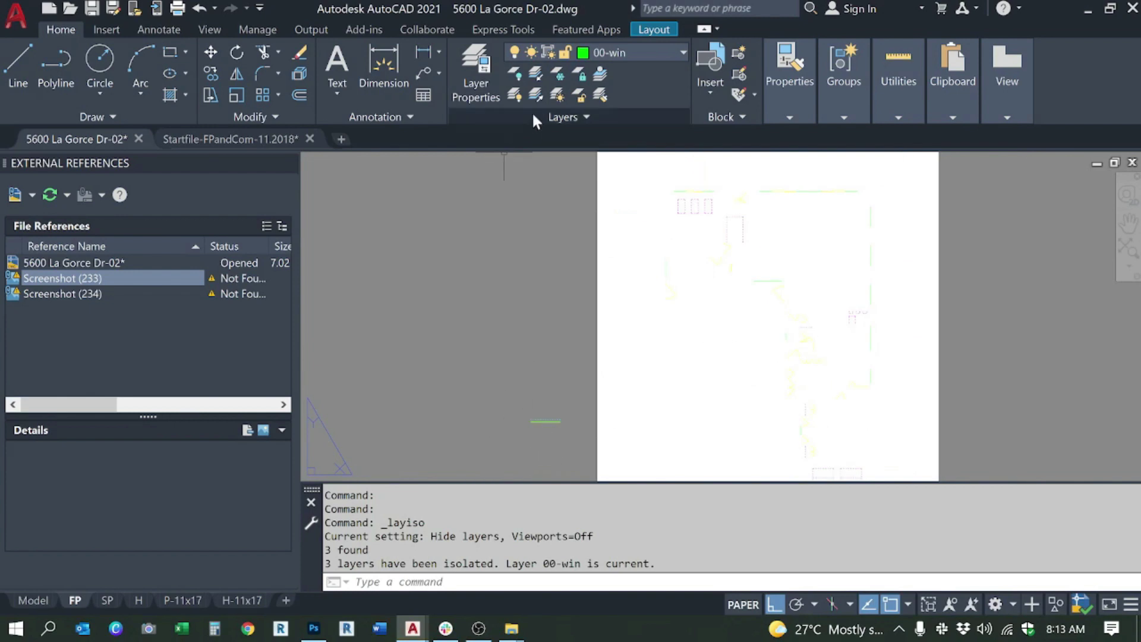
{"action": "left_click", "coordinate": [536, 96]}
{"action": "scroll", "coordinate": [761, 261], "scroll_direction": "up", "scroll_amount": 2}
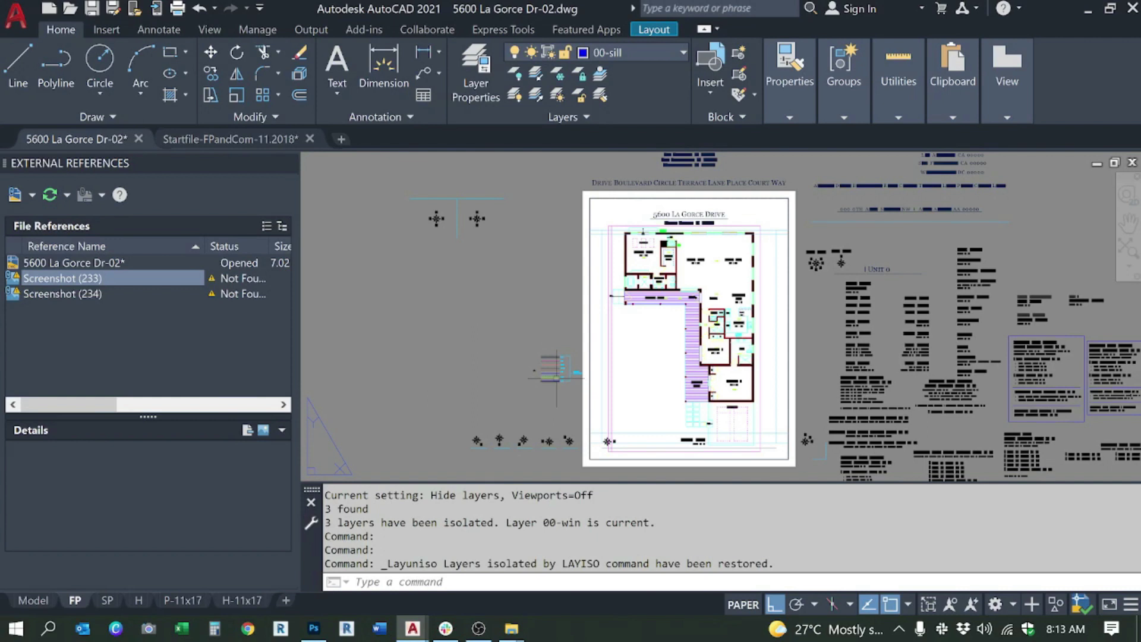
Step: Window-select the three TEXT lines in the layer legend
{"action": "scroll", "coordinate": [552, 385], "scroll_direction": "up", "scroll_amount": 2}
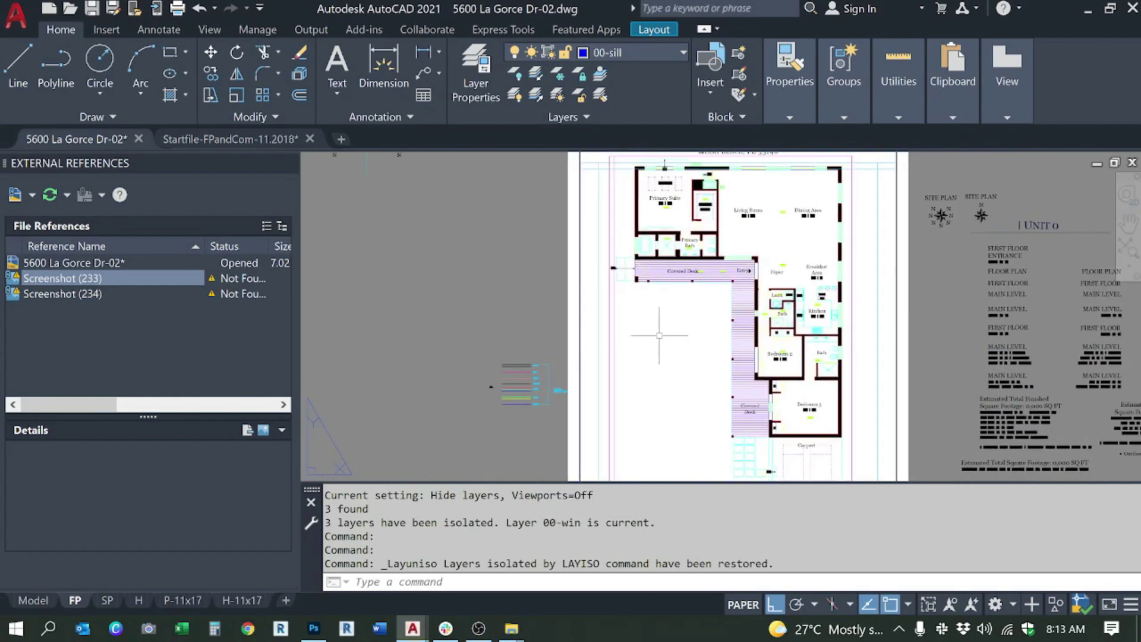
{"action": "scroll", "coordinate": [570, 345], "scroll_direction": "up", "scroll_amount": 2}
{"action": "left_click", "coordinate": [546, 333]}
{"action": "left_click", "coordinate": [538, 336]}
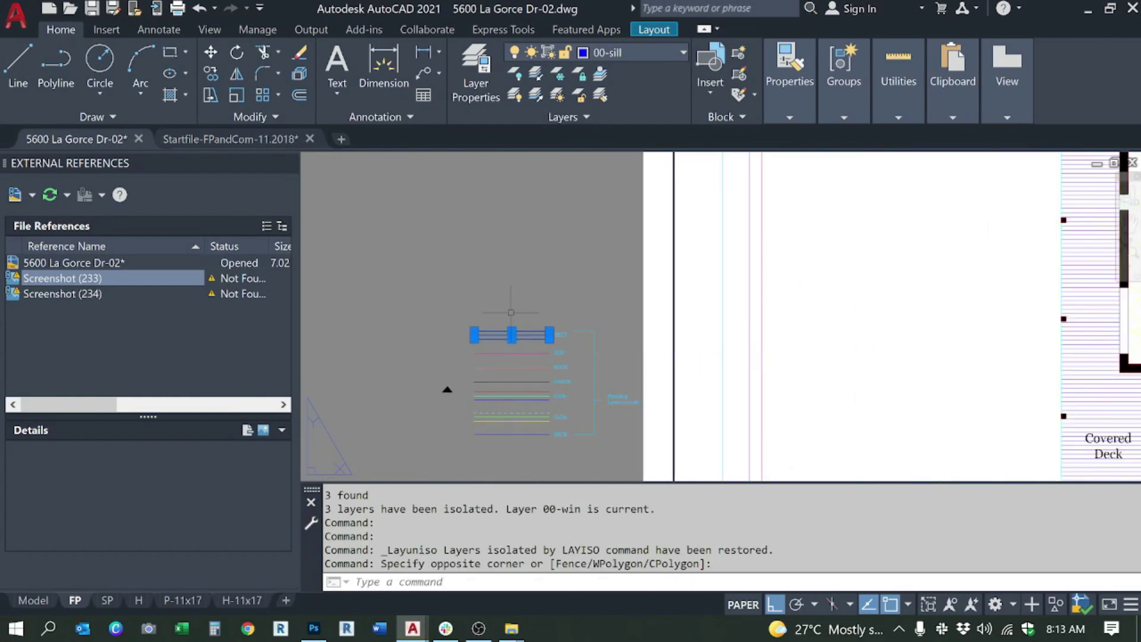
{"action": "key", "text": "Escape"}
{"action": "scroll", "coordinate": [518, 391], "scroll_direction": "up", "scroll_amount": 2}
{"action": "left_click", "coordinate": [540, 354]}
{"action": "left_click", "coordinate": [540, 356]}
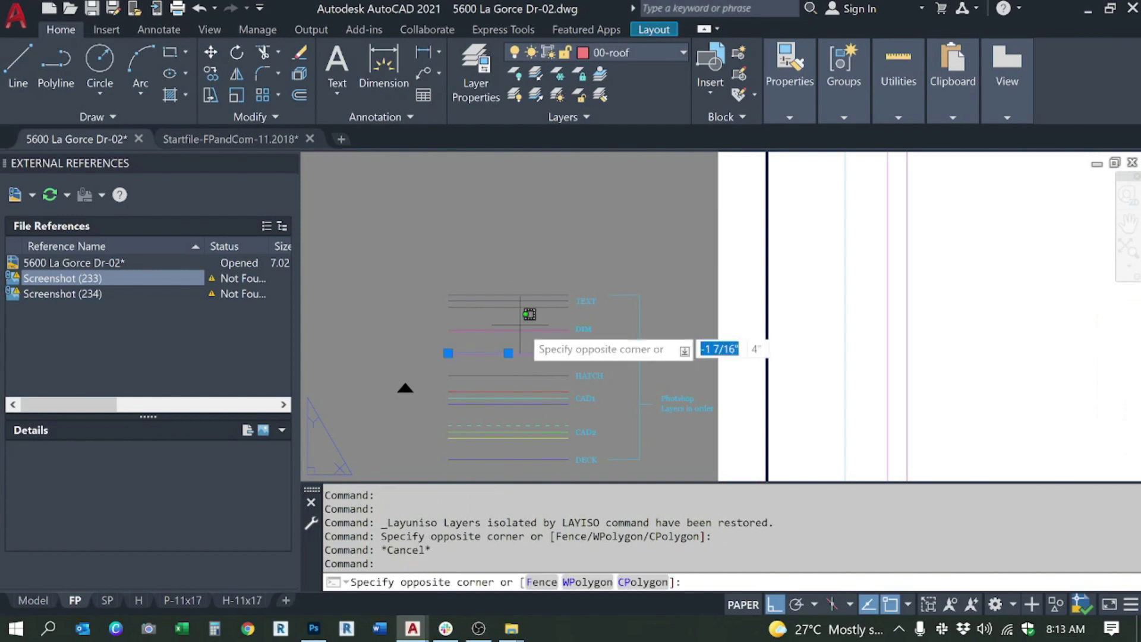
{"action": "key", "text": "Escape"}
{"action": "key", "text": "Escape"}
{"action": "left_click", "coordinate": [549, 318]}
{"action": "left_click", "coordinate": [527, 269]}
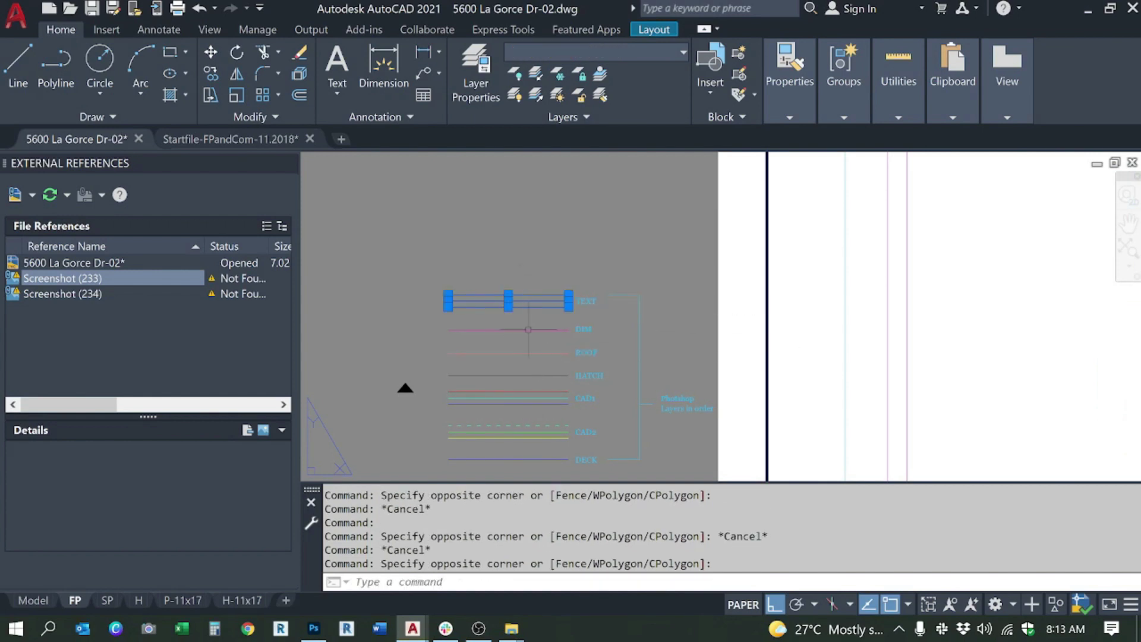
Step: Isolate the TEXT lines' layers so only room labels remain, then open the Plot dialog
{"action": "scroll", "coordinate": [550, 347], "scroll_direction": "down", "scroll_amount": 1}
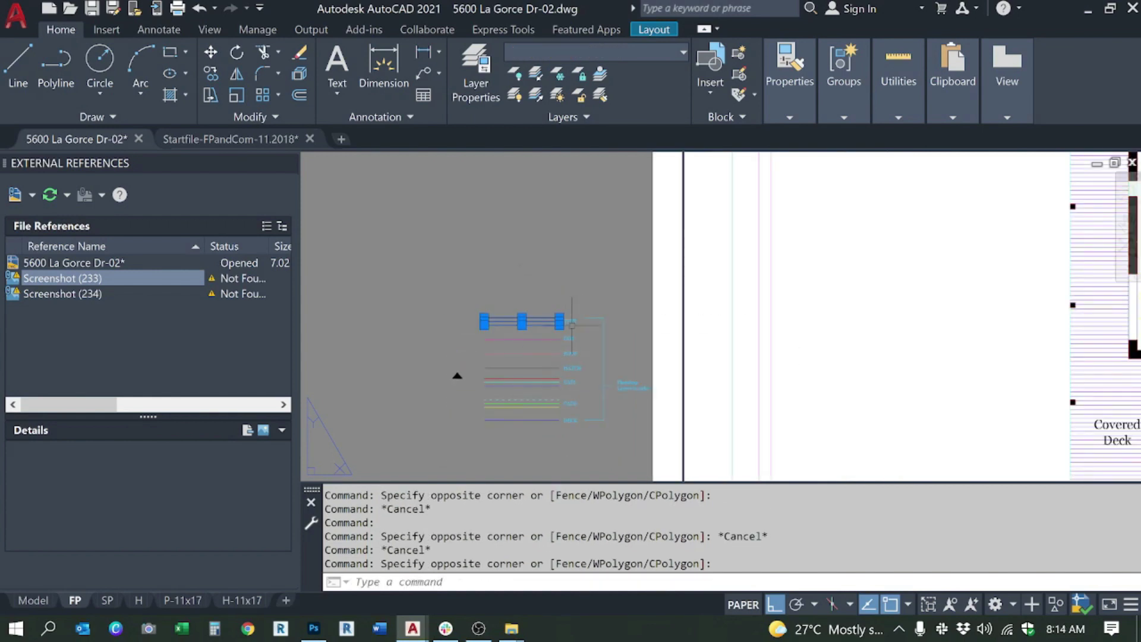
{"action": "scroll", "coordinate": [580, 336], "scroll_direction": "up", "scroll_amount": 2}
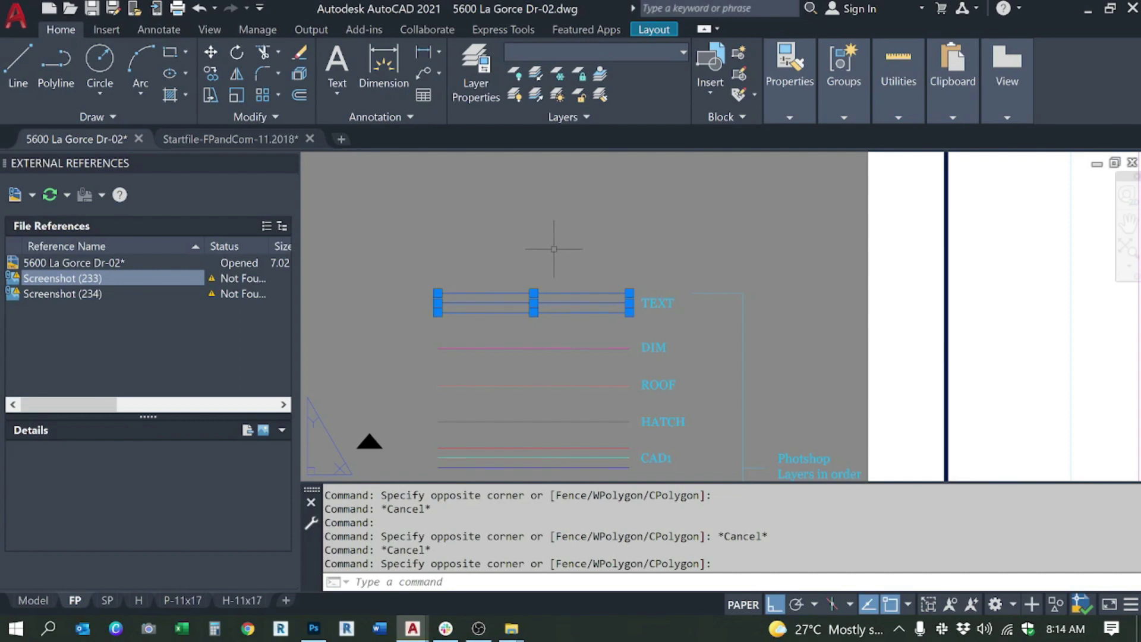
{"action": "scroll", "coordinate": [515, 297], "scroll_direction": "down", "scroll_amount": 2}
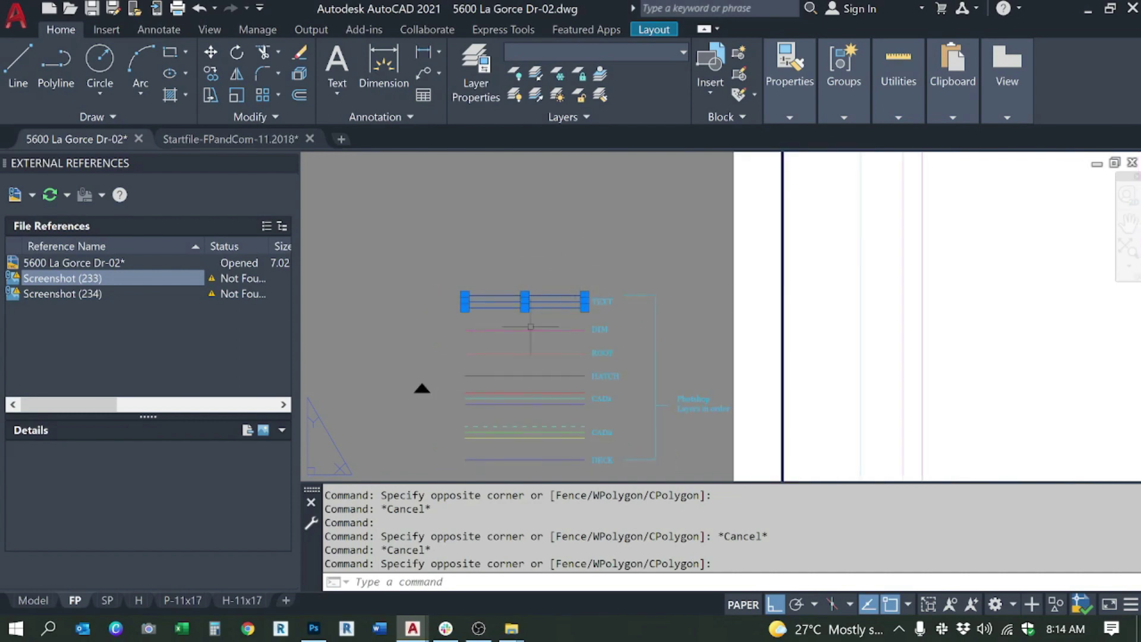
{"action": "scroll", "coordinate": [530, 325], "scroll_direction": "down", "scroll_amount": 1}
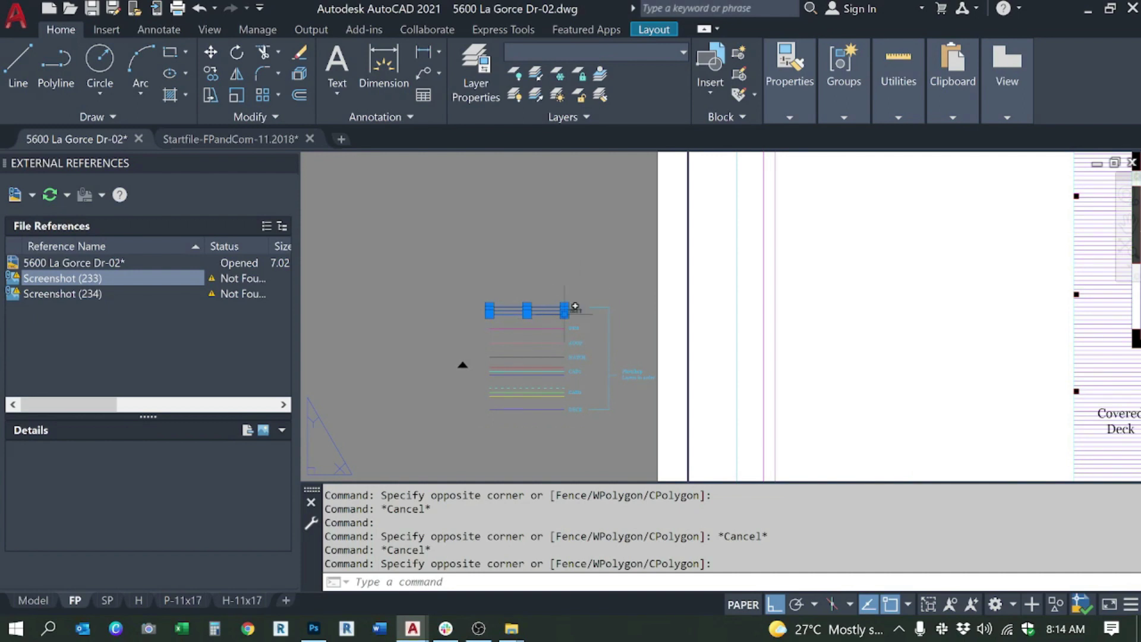
{"action": "scroll", "coordinate": [569, 317], "scroll_direction": "down", "scroll_amount": 2}
{"action": "scroll", "coordinate": [583, 320], "scroll_direction": "down", "scroll_amount": 1}
{"action": "scroll", "coordinate": [585, 321], "scroll_direction": "up", "scroll_amount": 1}
{"action": "scroll", "coordinate": [585, 322], "scroll_direction": "up", "scroll_amount": 5}
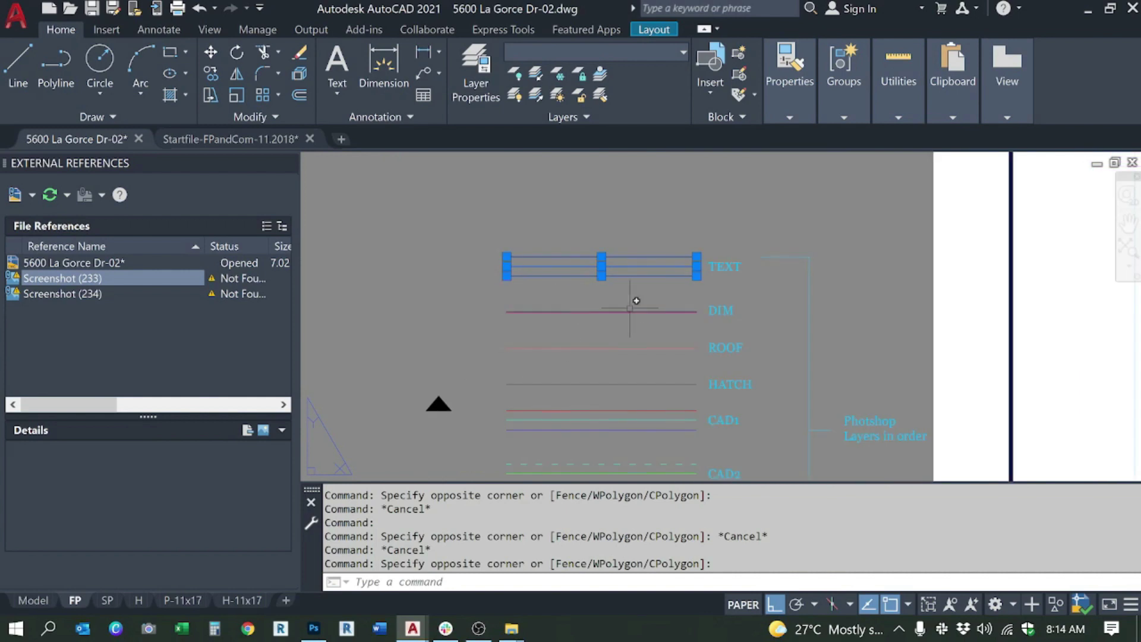
{"action": "left_click", "coordinate": [538, 73]}
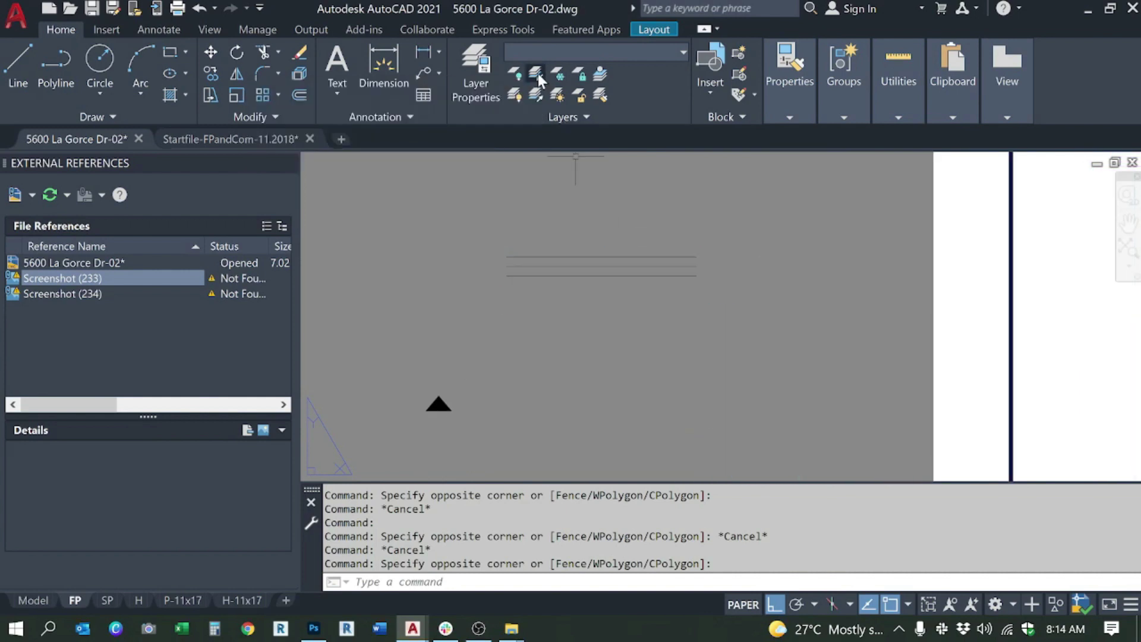
{"action": "scroll", "coordinate": [561, 295], "scroll_direction": "down", "scroll_amount": 4}
{"action": "scroll", "coordinate": [684, 265], "scroll_direction": "up", "scroll_amount": 3}
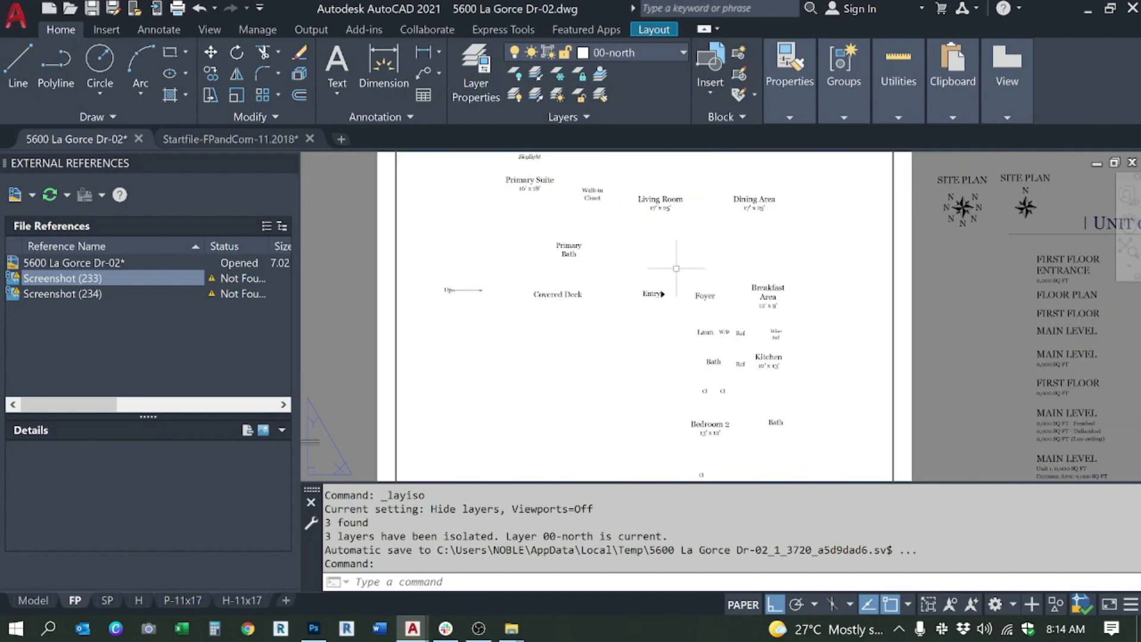
{"action": "left_click_drag", "start_coordinate": [684, 265], "coordinate": [682, 302]}
{"action": "key", "text": "Escape"}
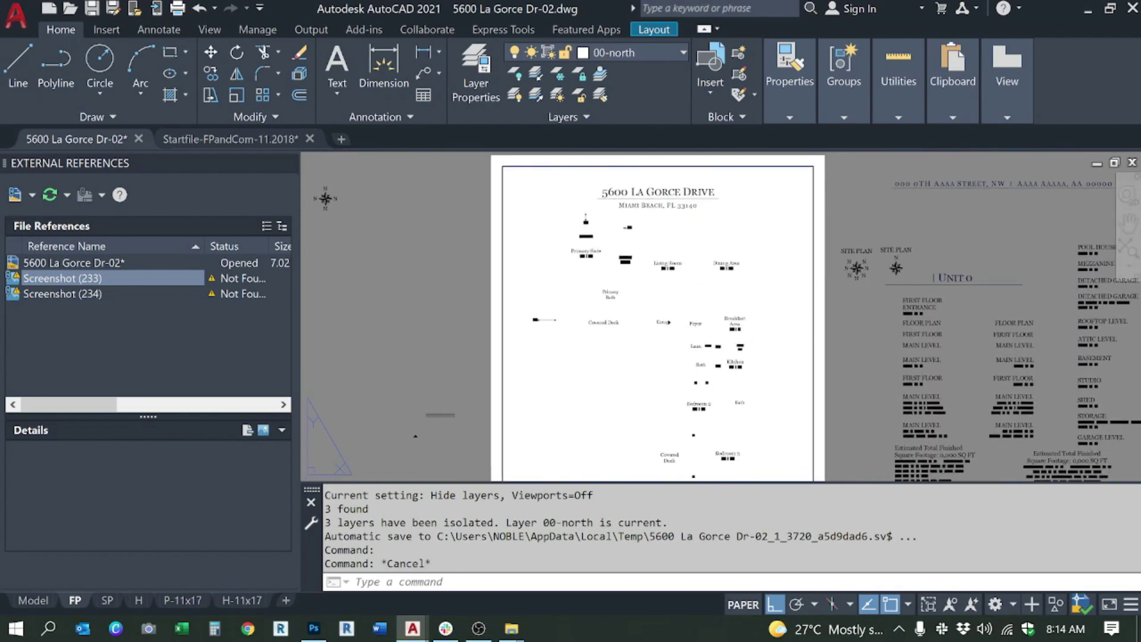
{"action": "key", "text": "ctrl+p"}
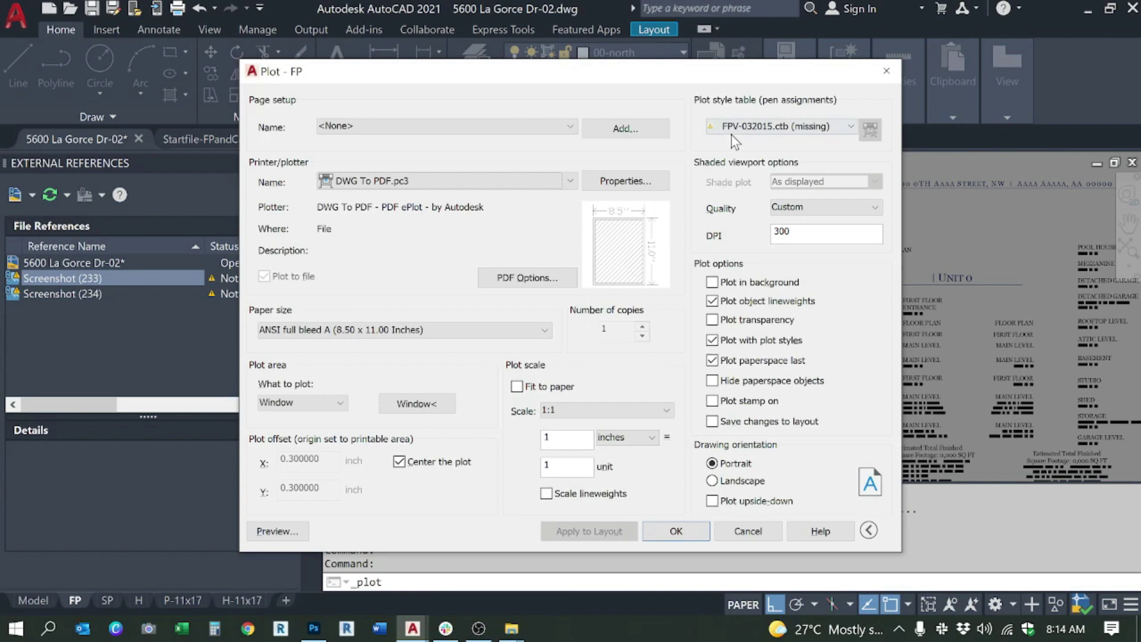
Step: Set the plot style table to DWF Virtual Pens.ctb
{"action": "left_click", "coordinate": [734, 128]}
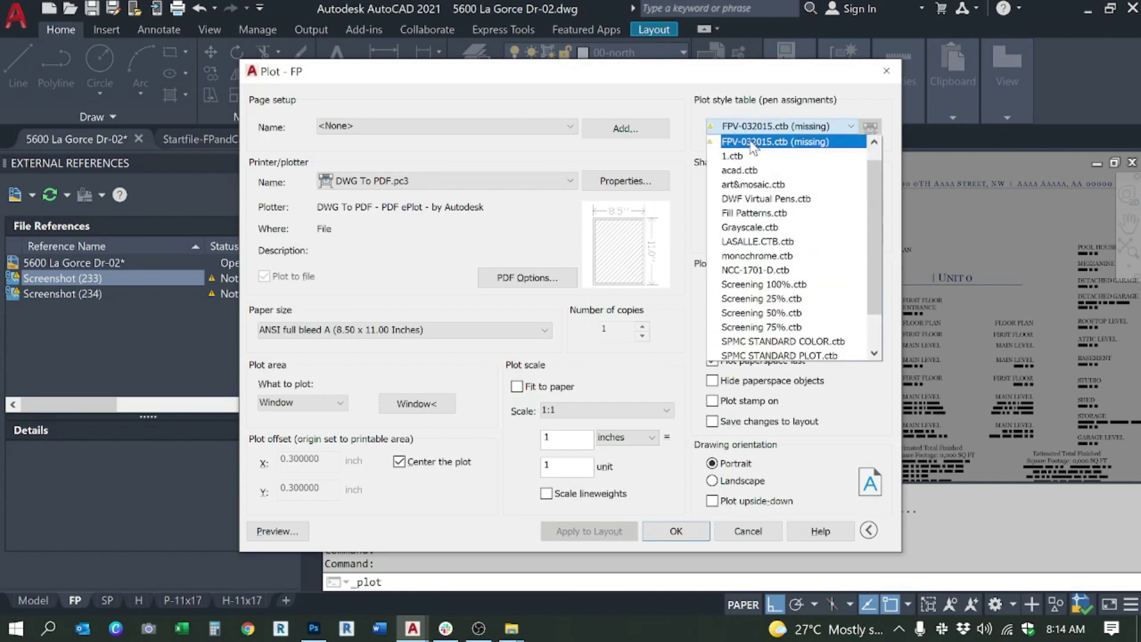
{"action": "left_click", "coordinate": [751, 143]}
{"action": "left_click", "coordinate": [849, 128]}
{"action": "left_click", "coordinate": [841, 206]}
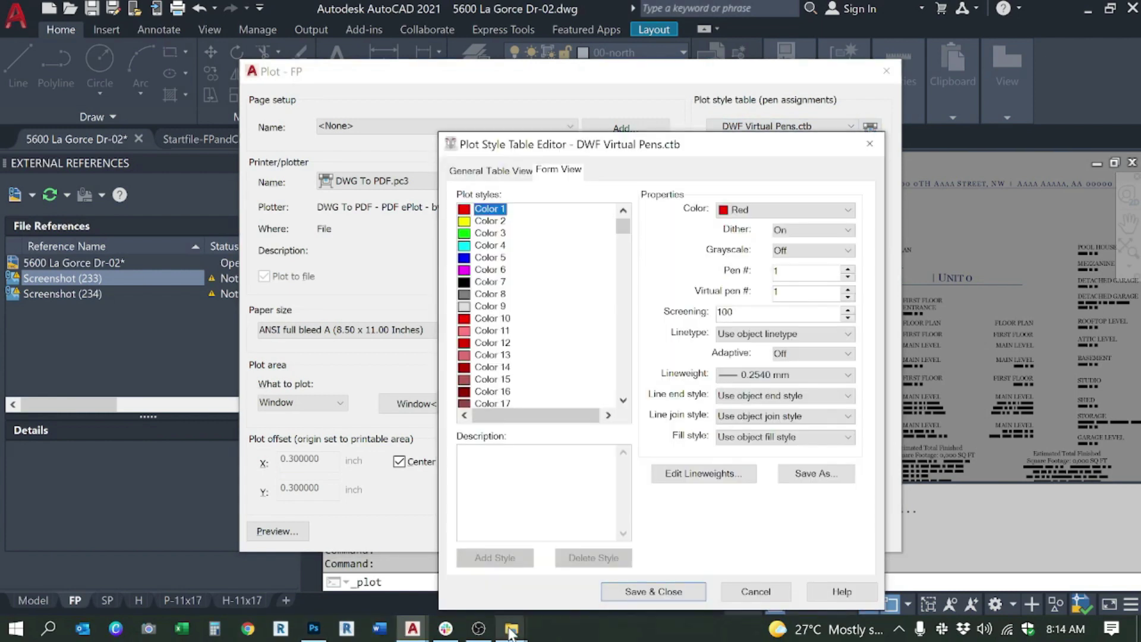
Step: Bring the Start Files Explorer window forward and navigate back up to the FPV folder
{"action": "mouse_move", "coordinate": [509, 631]}
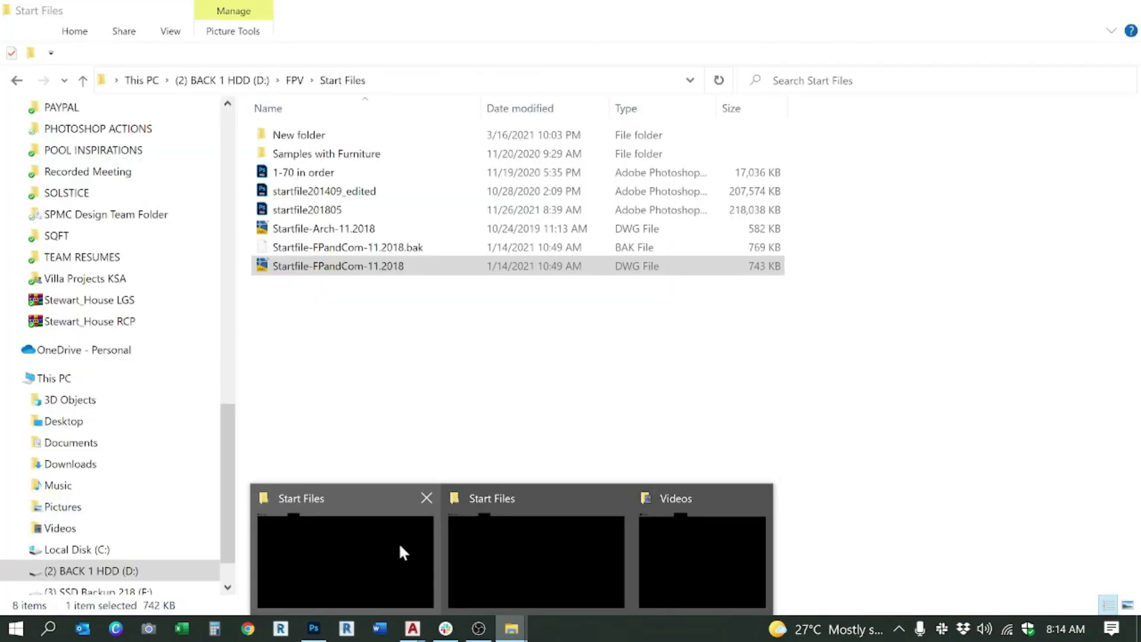
{"action": "left_click", "coordinate": [398, 544]}
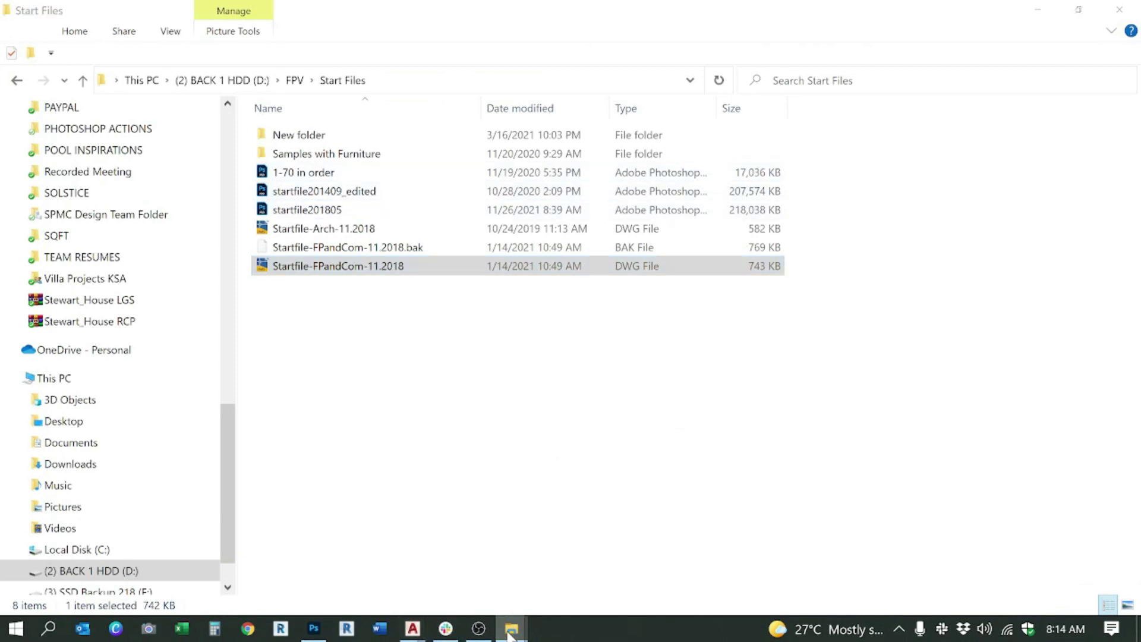
{"action": "mouse_move", "coordinate": [505, 633]}
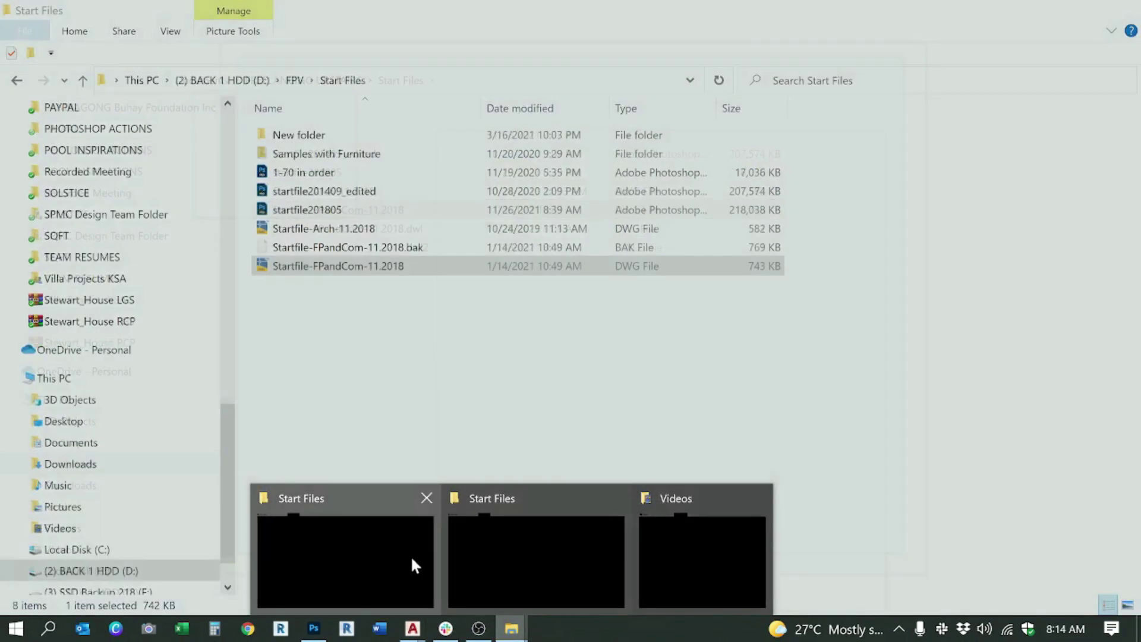
{"action": "left_click", "coordinate": [414, 562]}
{"action": "left_click", "coordinate": [333, 142]}
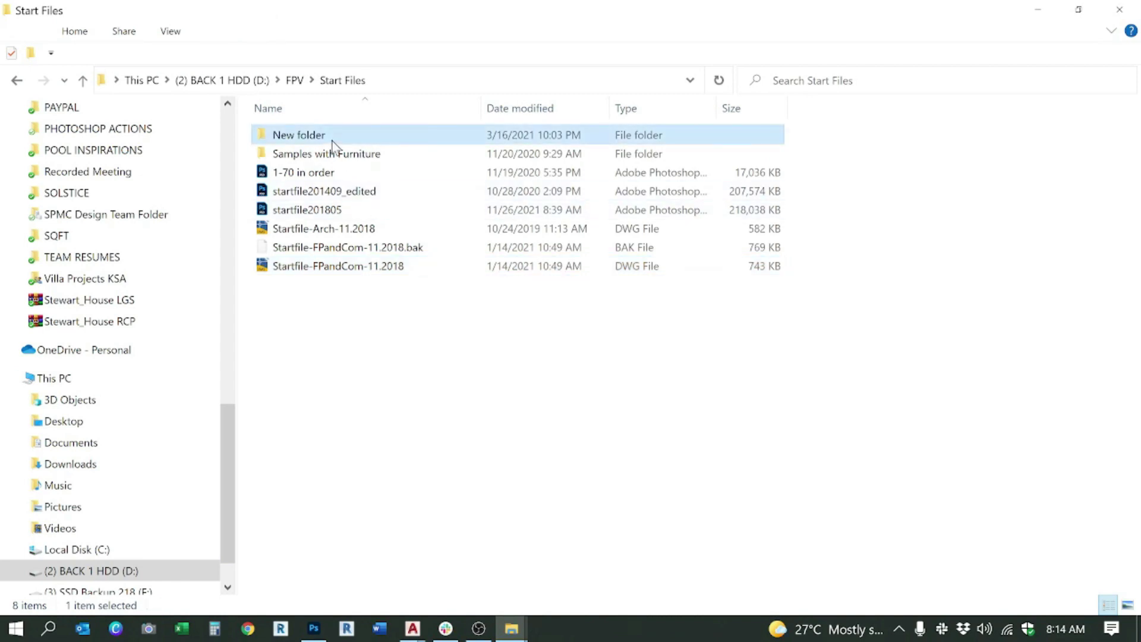
{"action": "double_click", "coordinate": [333, 142]}
{"action": "key", "text": "alt+Left"}
{"action": "double_click", "coordinate": [329, 154]}
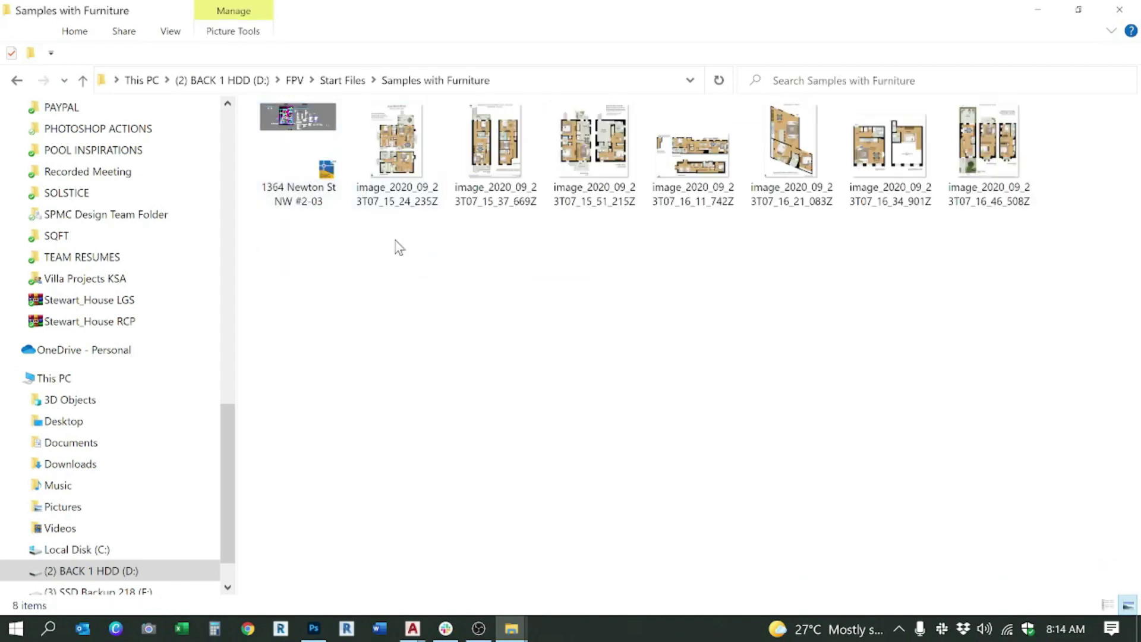
{"action": "key", "text": "alt+Left"}
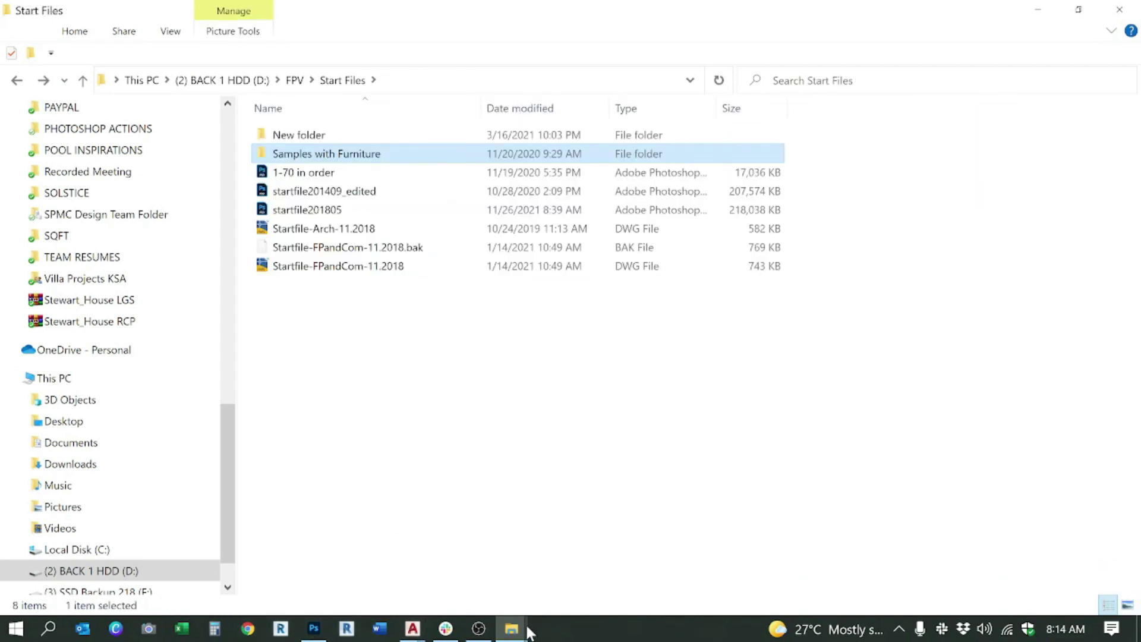
{"action": "left_click", "coordinate": [513, 629]}
{"action": "left_click", "coordinate": [350, 545]}
{"action": "key", "text": "alt+Left"}
Step: Search the FPV folder for 'ctb' and select the FPV-032015 plot style file
{"action": "scroll", "coordinate": [450, 337], "scroll_direction": "down", "scroll_amount": 3}
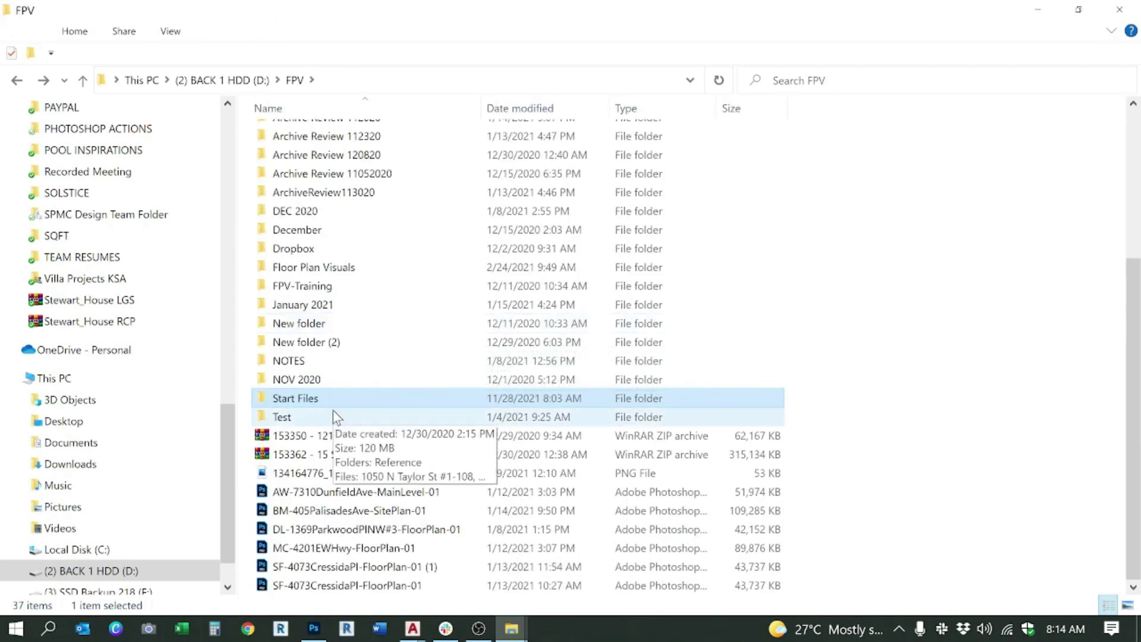
{"action": "scroll", "coordinate": [348, 404], "scroll_direction": "up", "scroll_amount": 2}
{"action": "scroll", "coordinate": [348, 403], "scroll_direction": "up", "scroll_amount": 2}
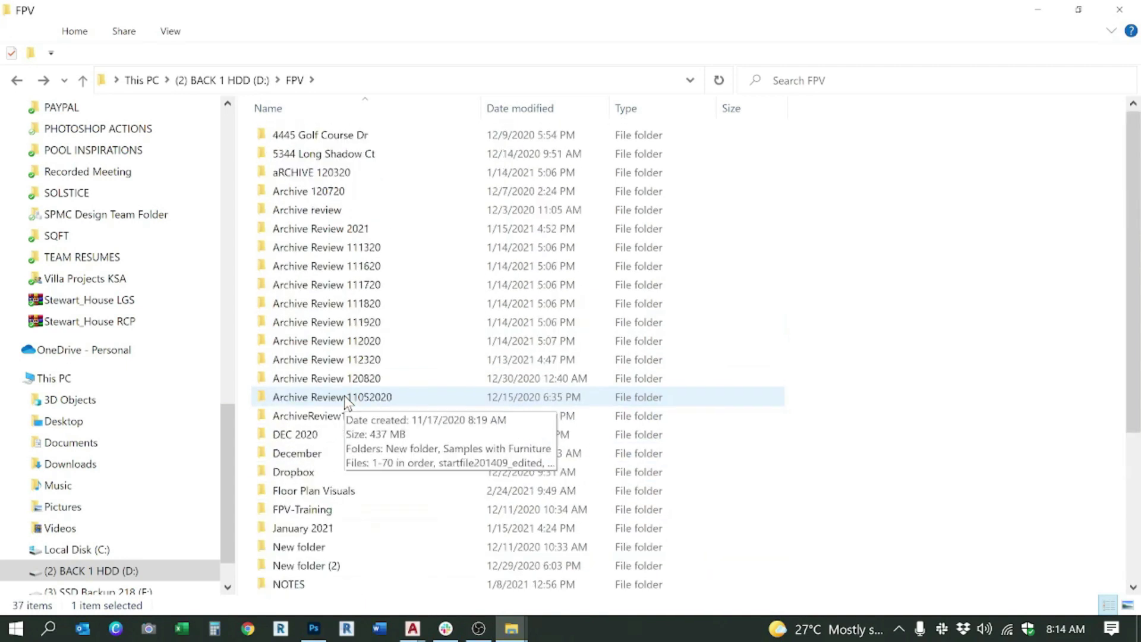
{"action": "left_click", "coordinate": [971, 87]}
{"action": "type", "text": "ctb"}
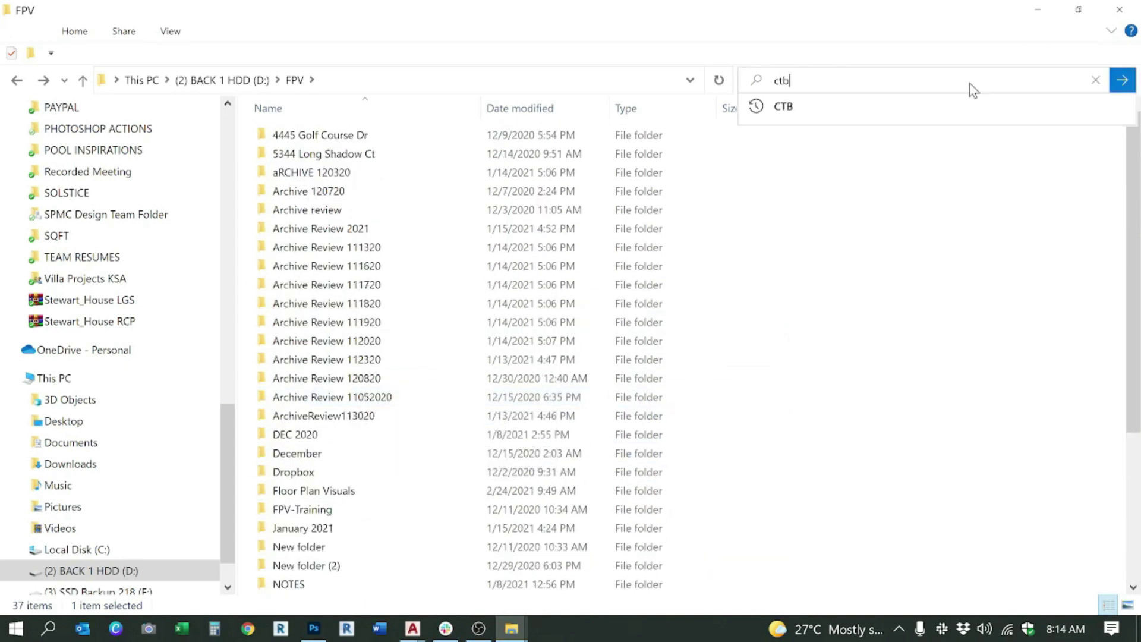
{"action": "left_click", "coordinate": [786, 111]}
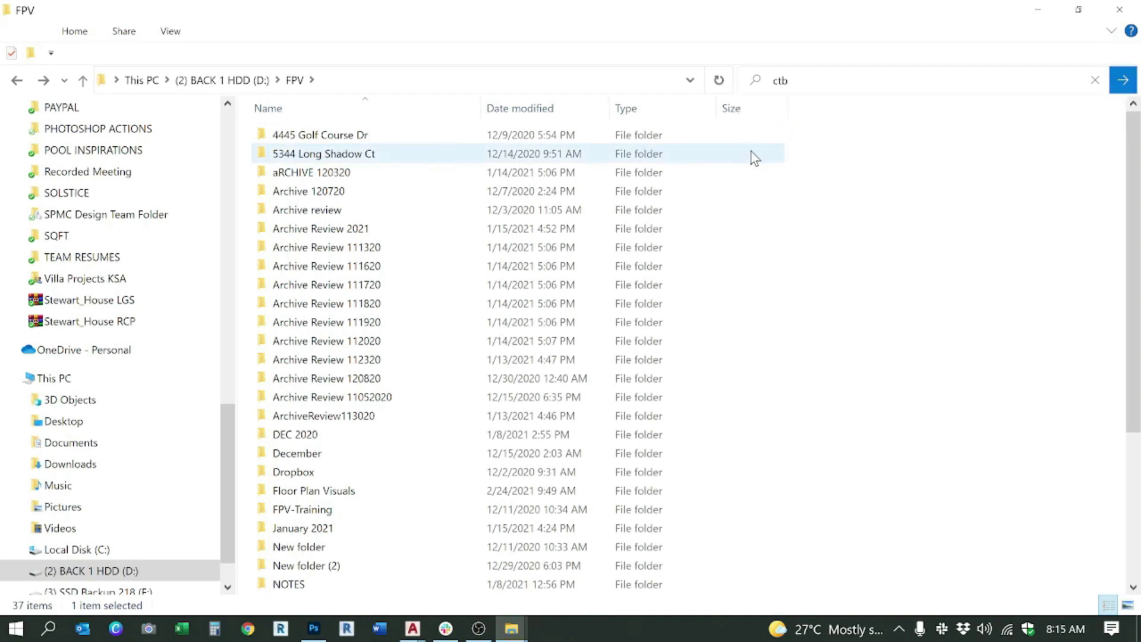
{"action": "left_click", "coordinate": [857, 89]}
{"action": "key", "text": "Return"}
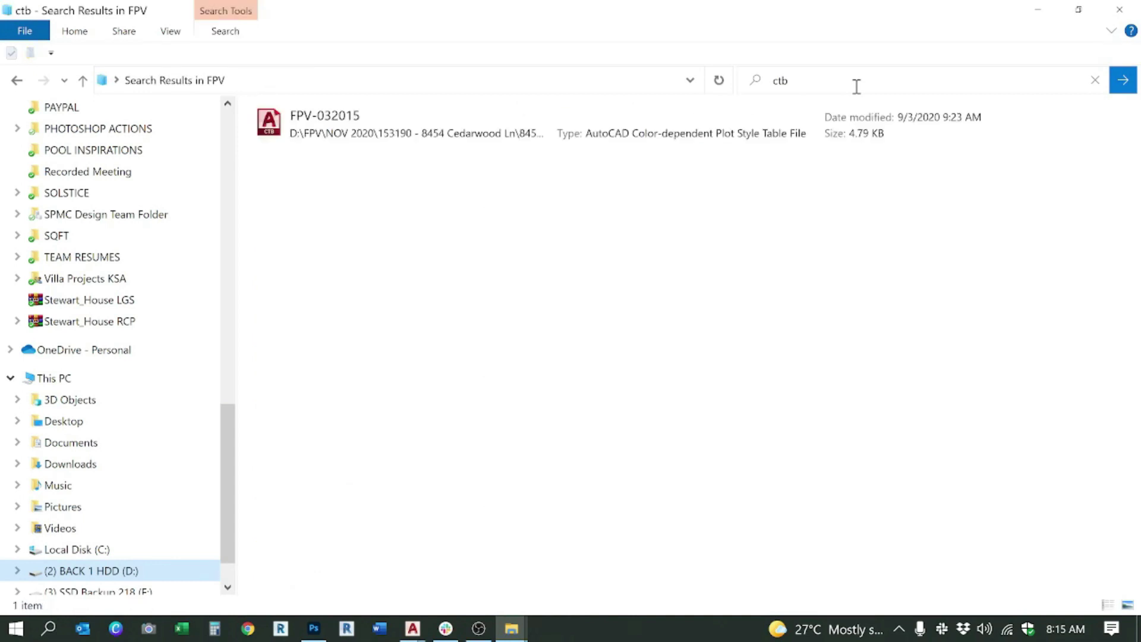
{"action": "left_click", "coordinate": [418, 117]}
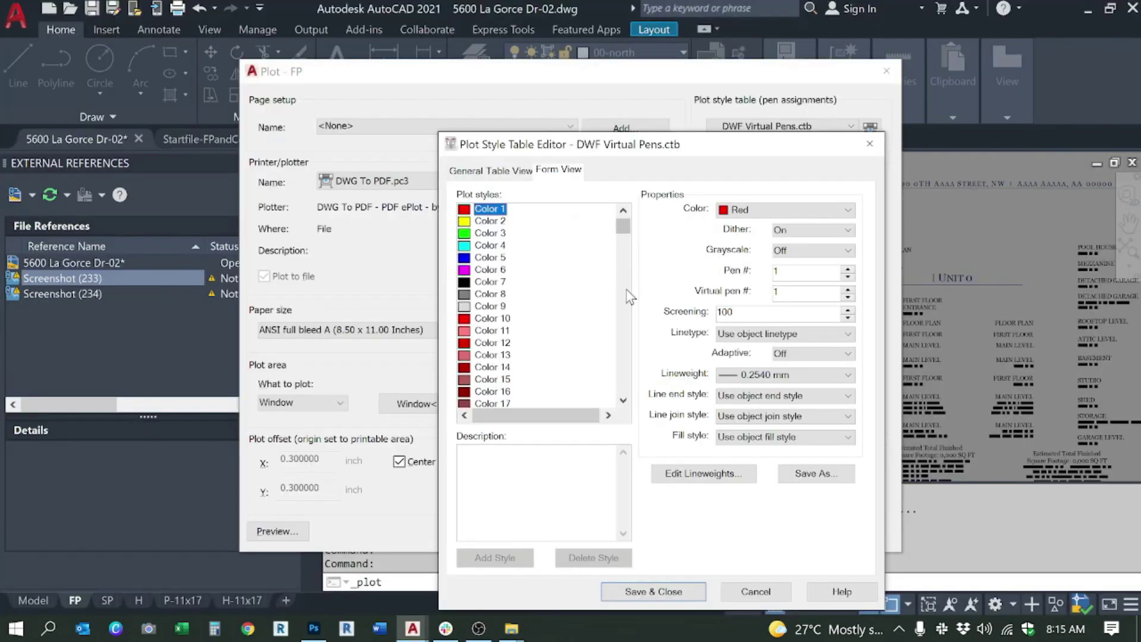
Step: Through Save As, paste FPV-032015 into Plot Styles and rename the copy 'floor plan'
{"action": "left_click", "coordinate": [796, 472]}
{"action": "left_click", "coordinate": [696, 387]}
{"action": "key", "text": "ctrl+v"}
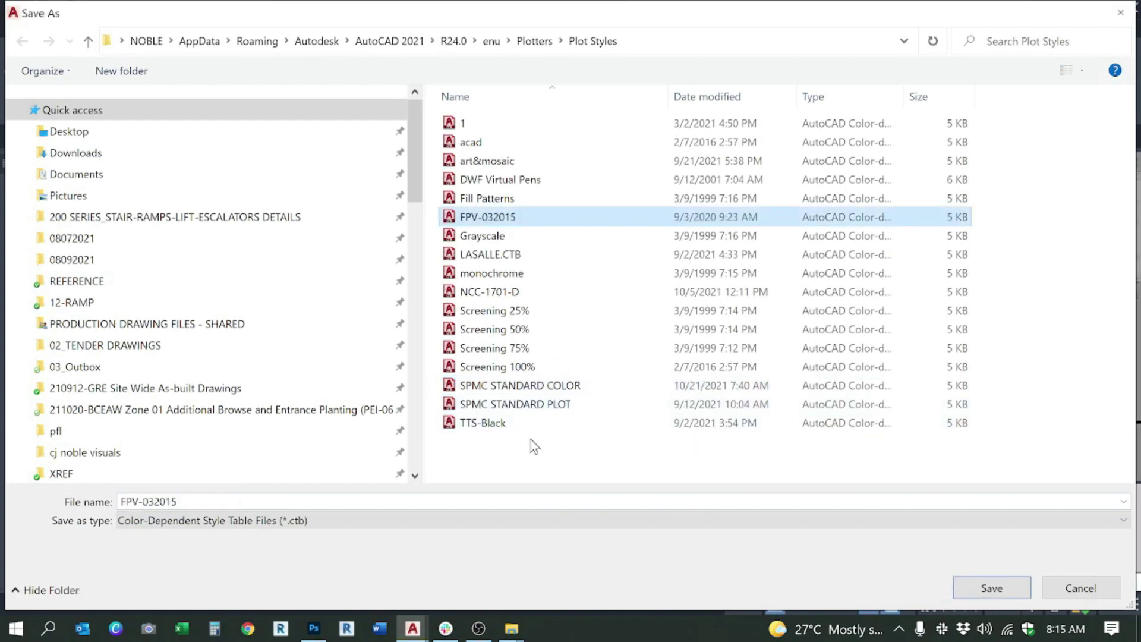
{"action": "left_click", "coordinate": [474, 220]}
{"action": "type", "text": "flo"}
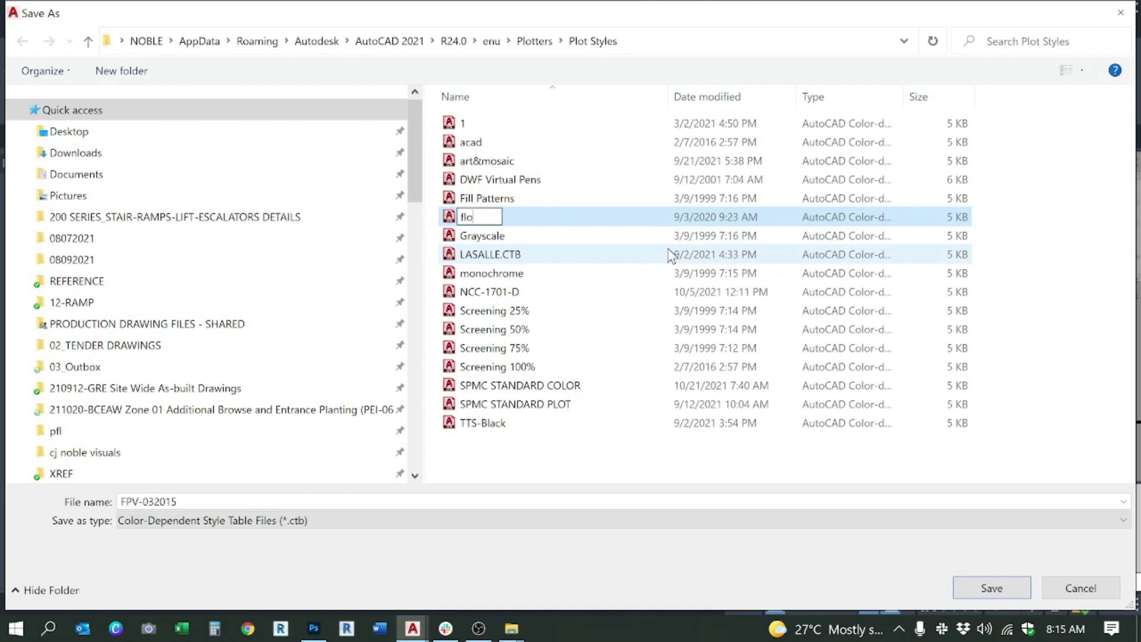
{"action": "type", "text": "or plan"}
{"action": "key", "text": "Return"}
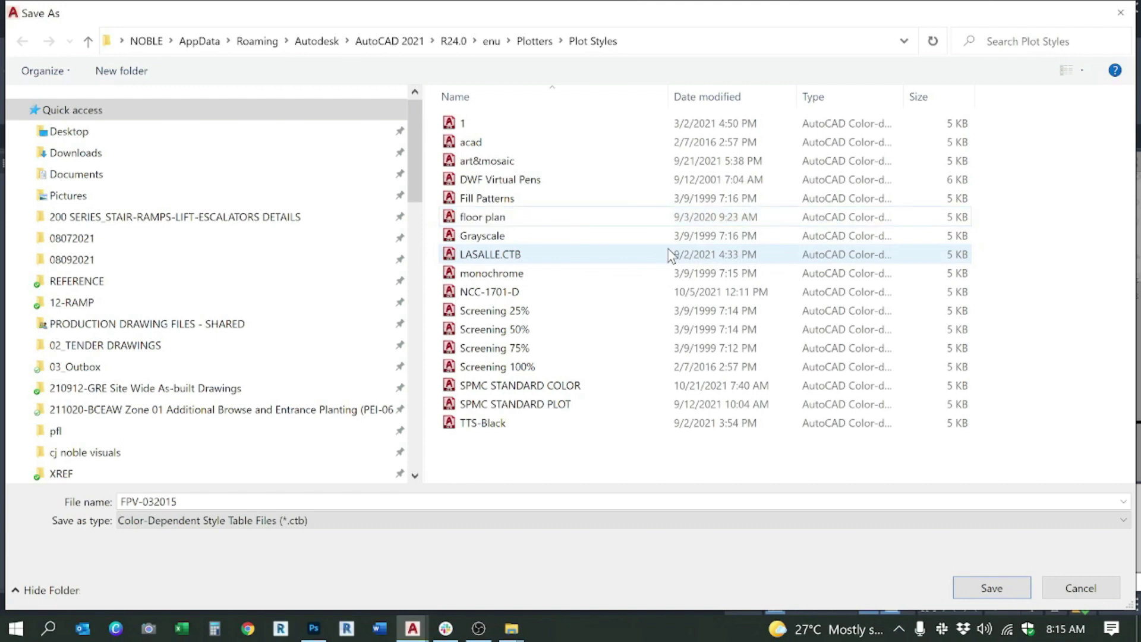
{"action": "key", "text": "Escape"}
{"action": "key", "text": "Escape"}
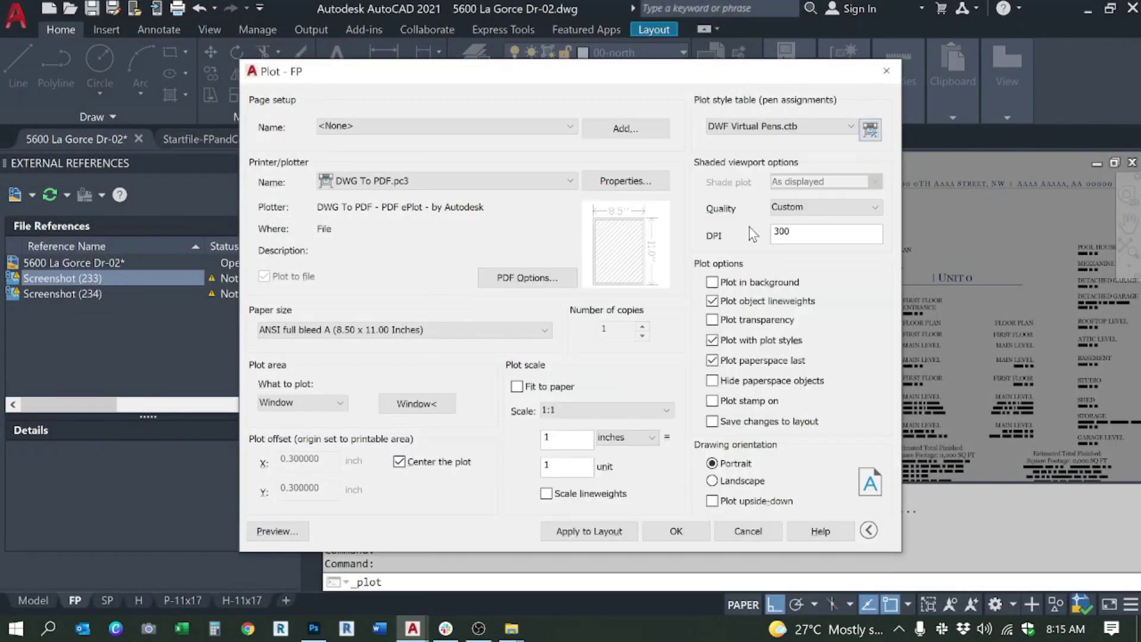
{"action": "left_click", "coordinate": [758, 127]}
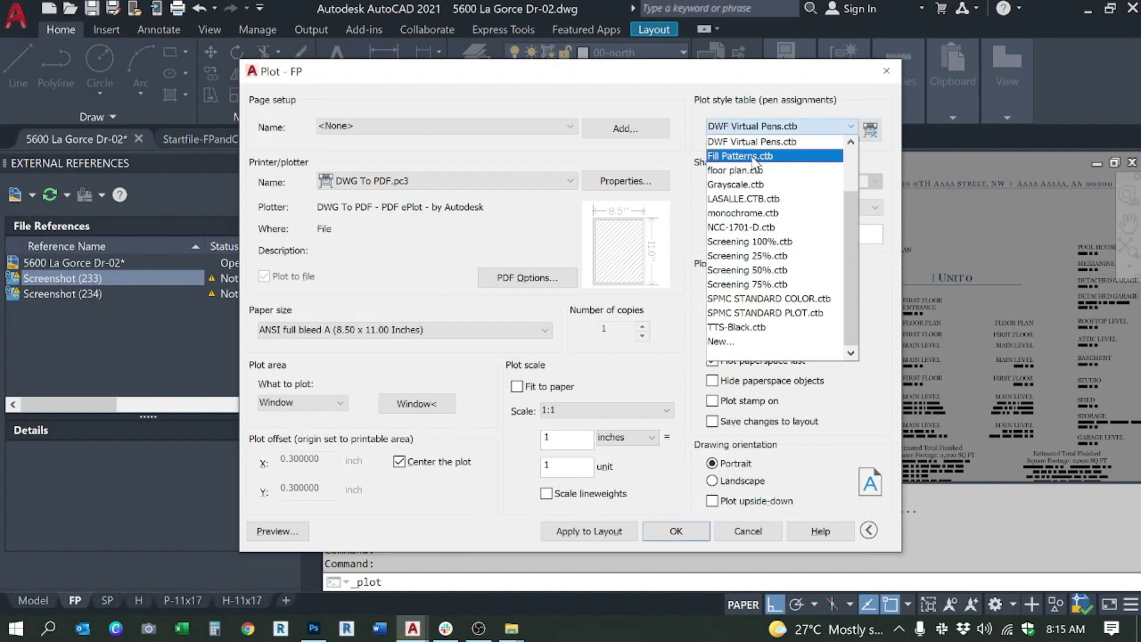
Step: Choose floor plan.ctb as the plot style table, apply it to the layout, and preview
{"action": "left_click", "coordinate": [756, 161]}
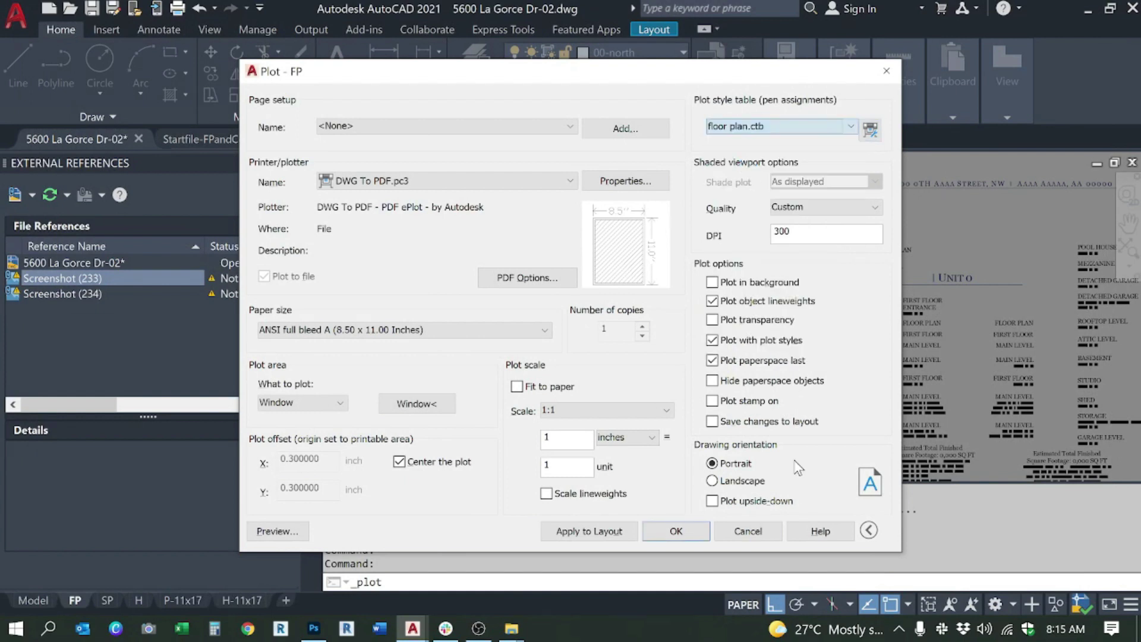
{"action": "left_click", "coordinate": [750, 127]}
{"action": "left_click", "coordinate": [741, 163]}
{"action": "left_click", "coordinate": [615, 533]}
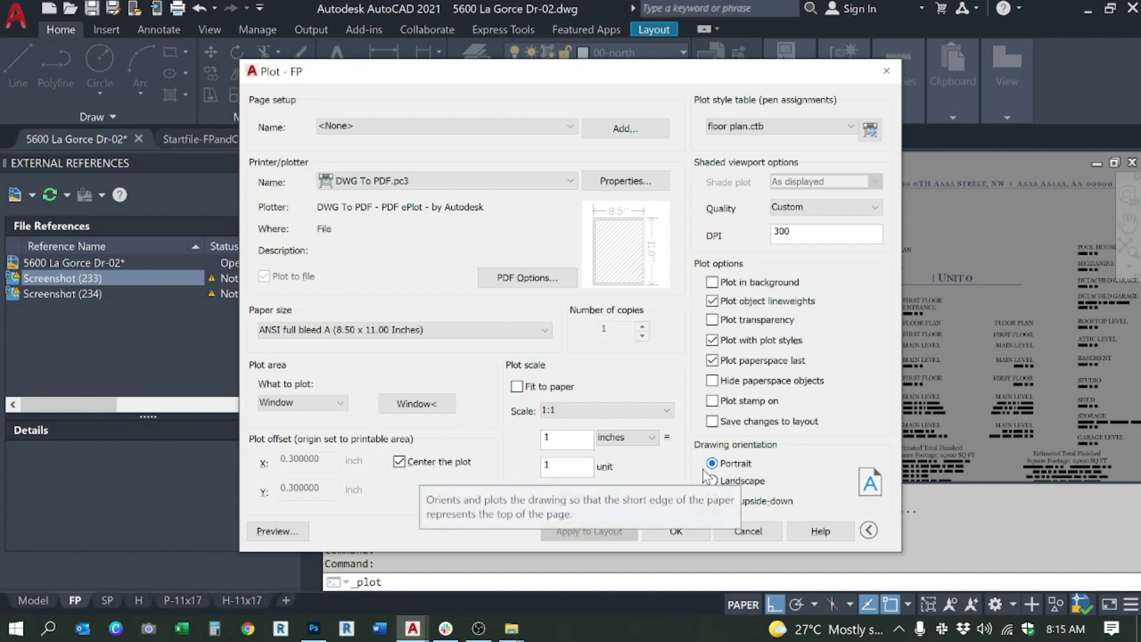
{"action": "left_click", "coordinate": [277, 531]}
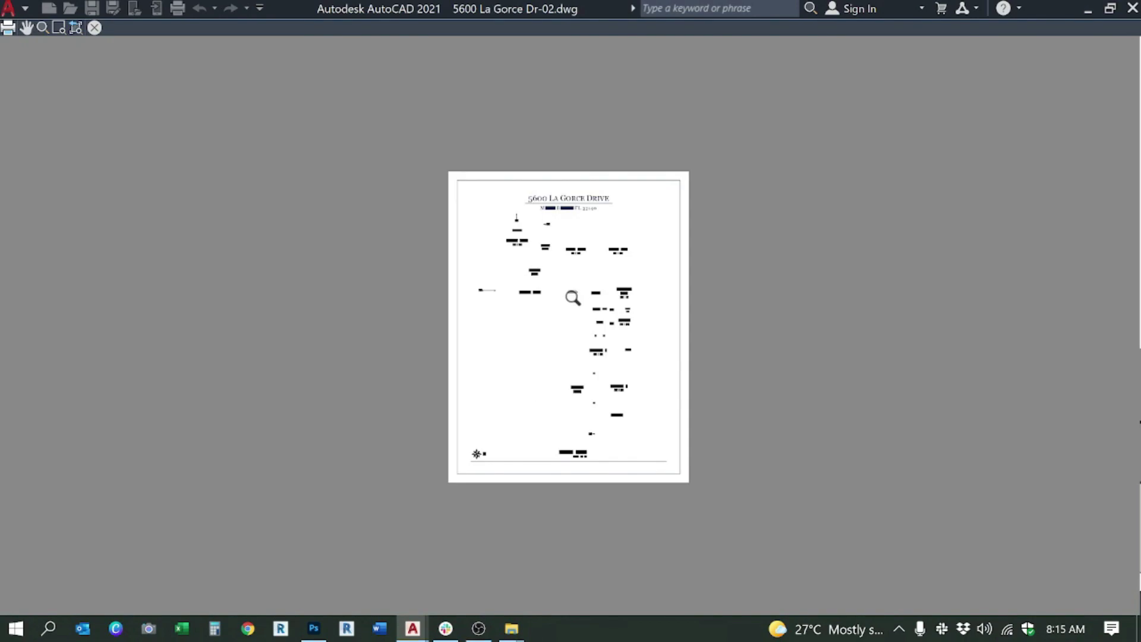
Step: Pan and zoom the plot preview to check the floor plan, then close it
{"action": "scroll", "coordinate": [571, 298], "scroll_direction": "up", "scroll_amount": 5}
{"action": "left_click_drag", "start_coordinate": [679, 412], "coordinate": [695, 255]}
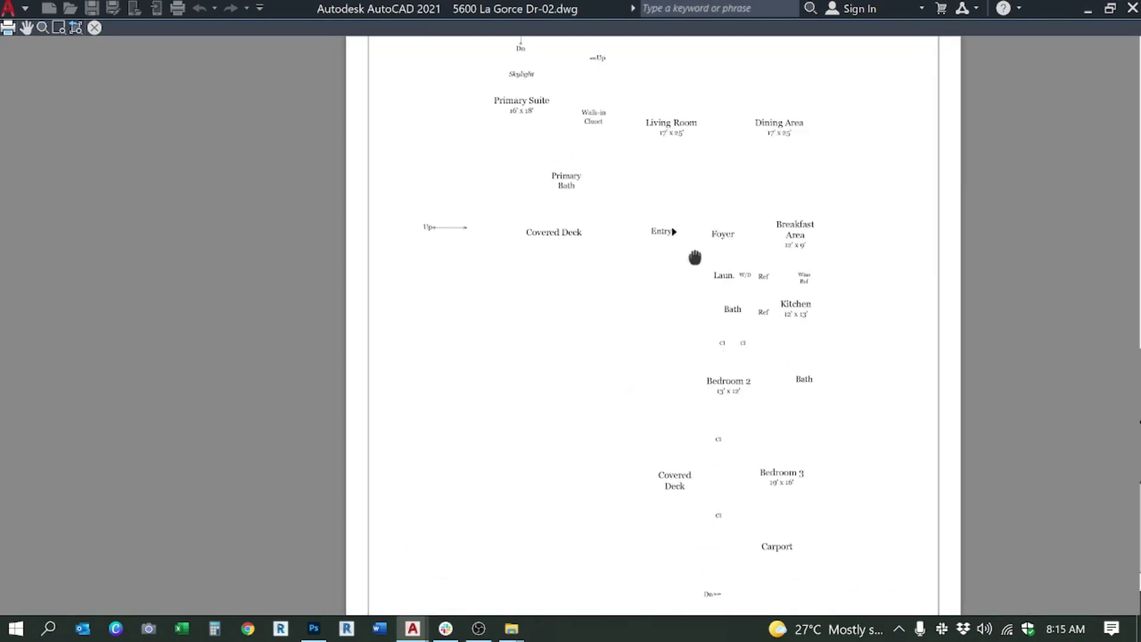
{"action": "left_click_drag", "start_coordinate": [714, 360], "coordinate": [677, 247]}
{"action": "scroll", "coordinate": [651, 416], "scroll_direction": "down", "scroll_amount": 3}
{"action": "scroll", "coordinate": [657, 417], "scroll_direction": "down", "scroll_amount": 1}
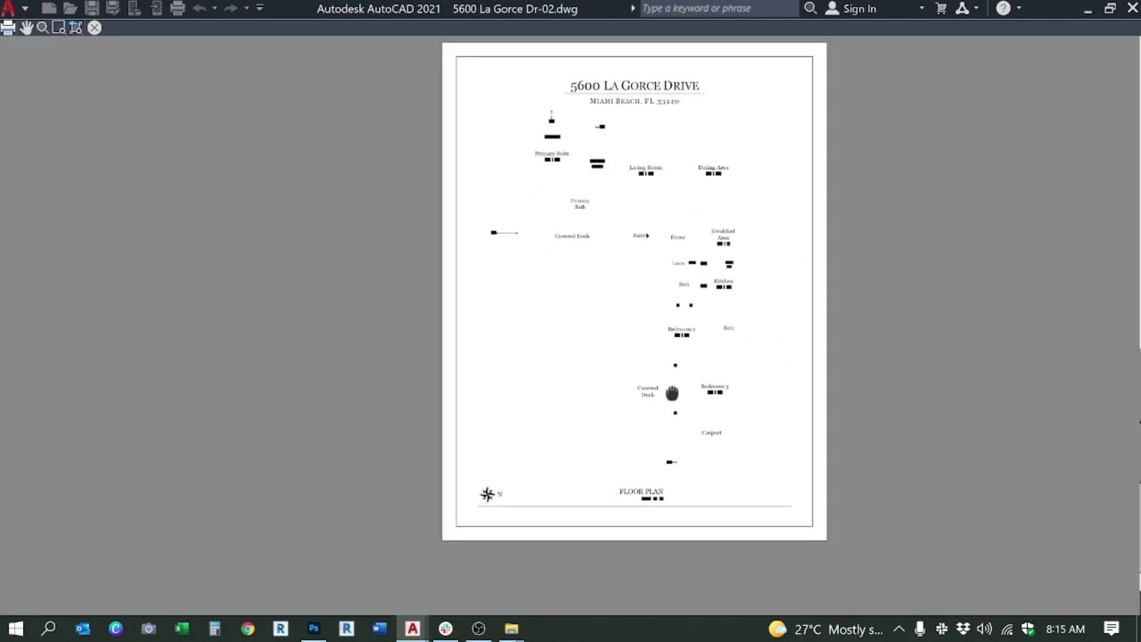
{"action": "key", "text": "Escape"}
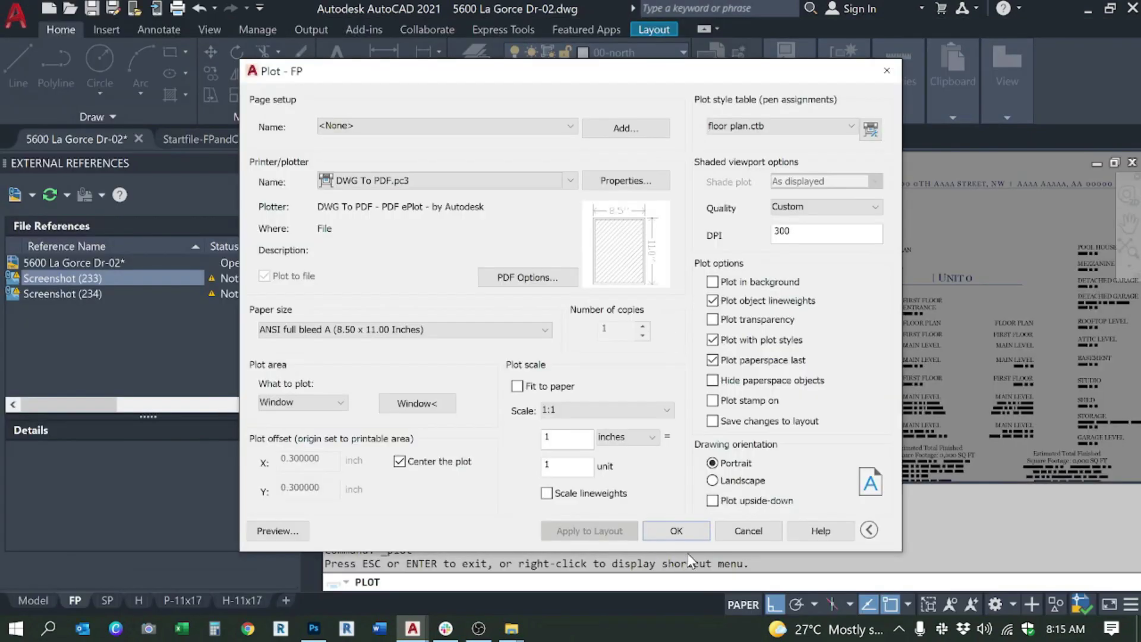
Step: Plot the sheet to a PDF named 'texts' in Documents > FREELANCING UPSTAIRS
{"action": "left_click", "coordinate": [676, 531]}
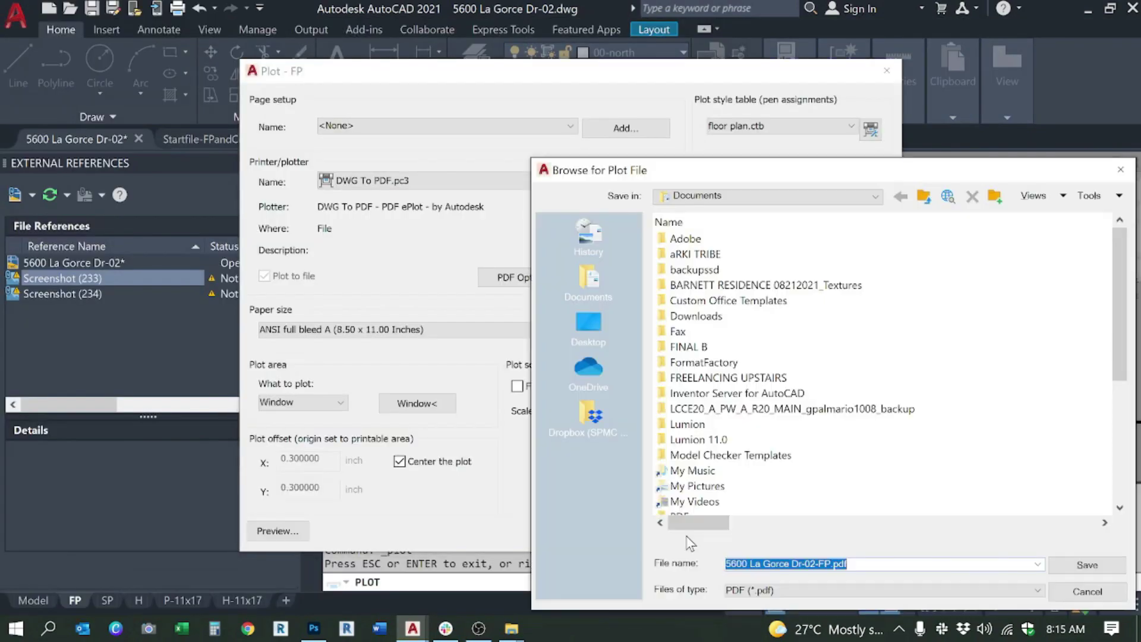
{"action": "left_click", "coordinate": [713, 195]}
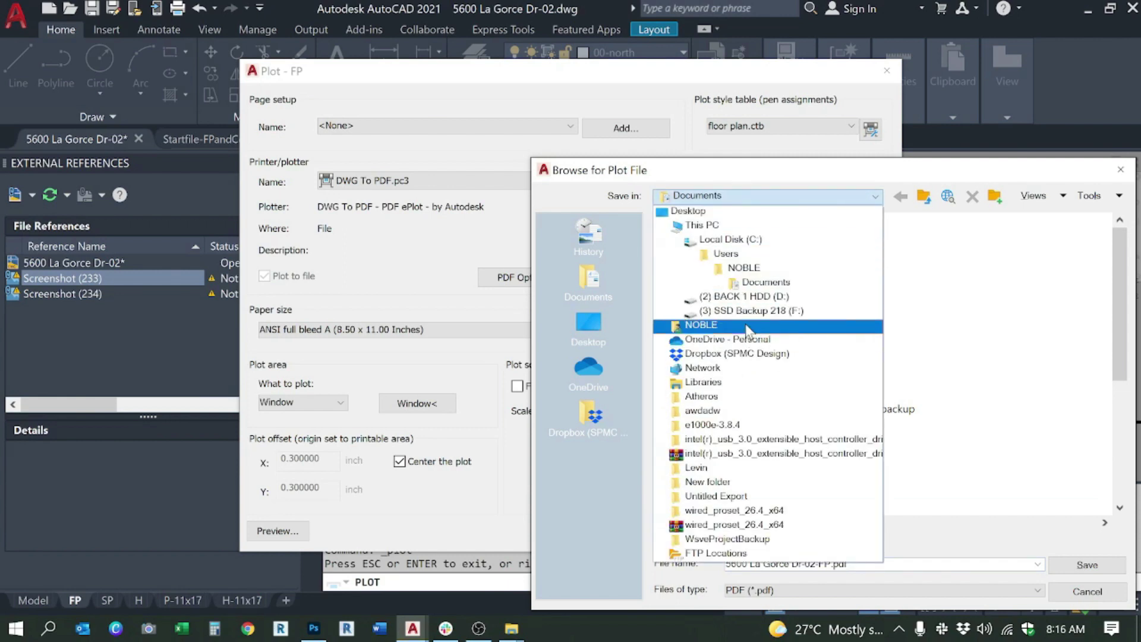
{"action": "left_click", "coordinate": [762, 281]}
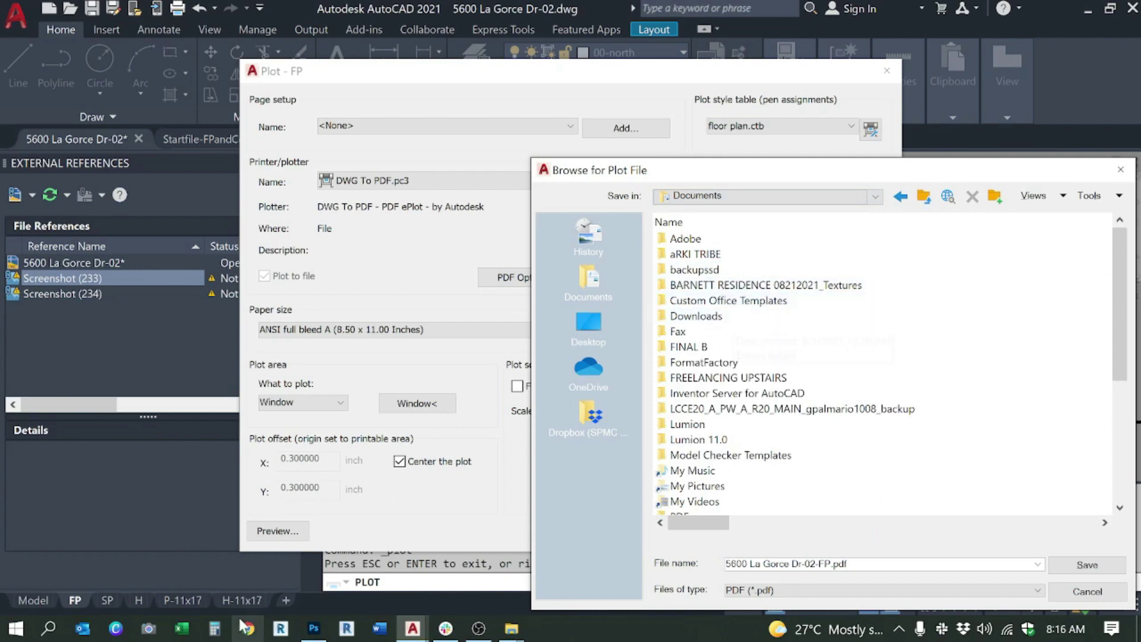
{"action": "double_click", "coordinate": [721, 380]}
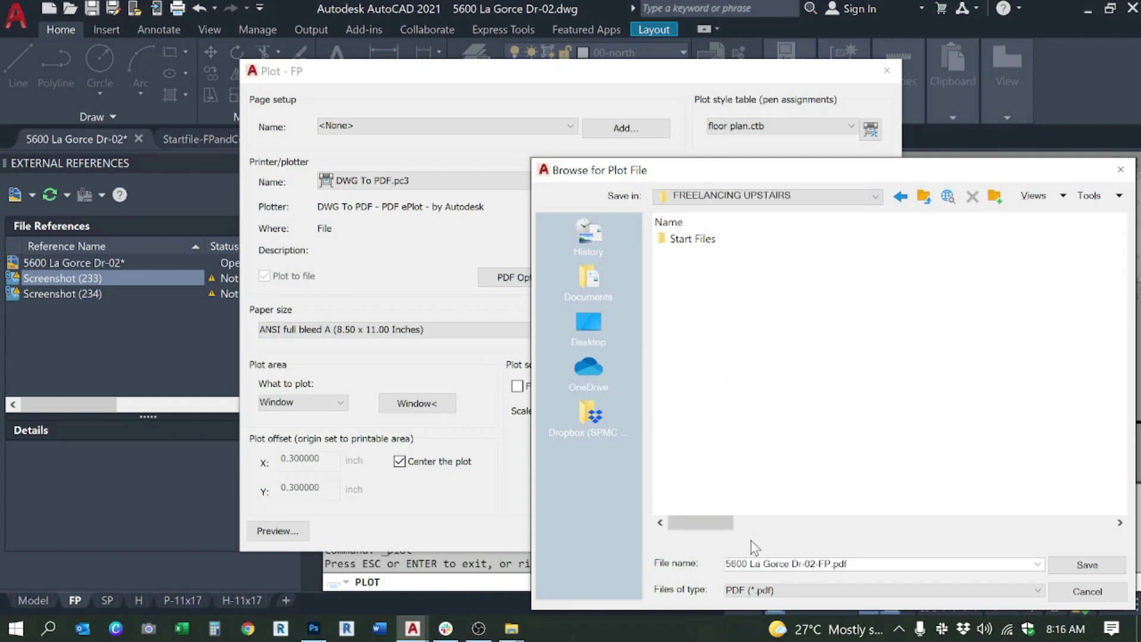
{"action": "left_click", "coordinate": [789, 565]}
{"action": "type", "text": "texts"}
{"action": "key", "text": "Return"}
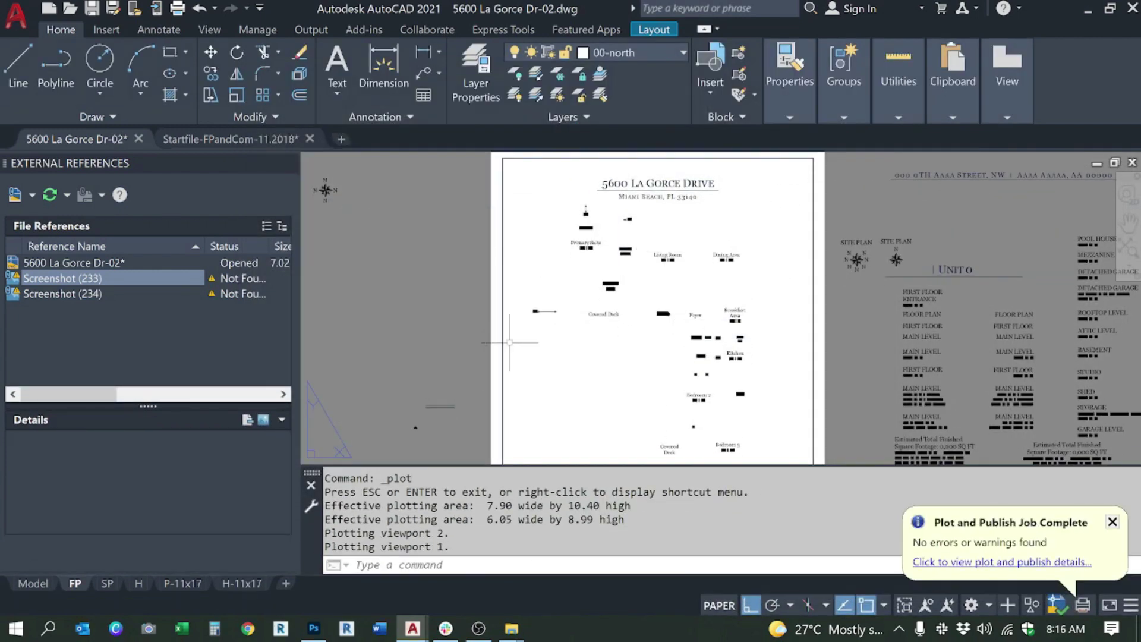
Step: Unisolate the previously isolated TEXT layers
{"action": "left_click_drag", "start_coordinate": [510, 342], "coordinate": [579, 303]}
{"action": "key", "text": "Escape"}
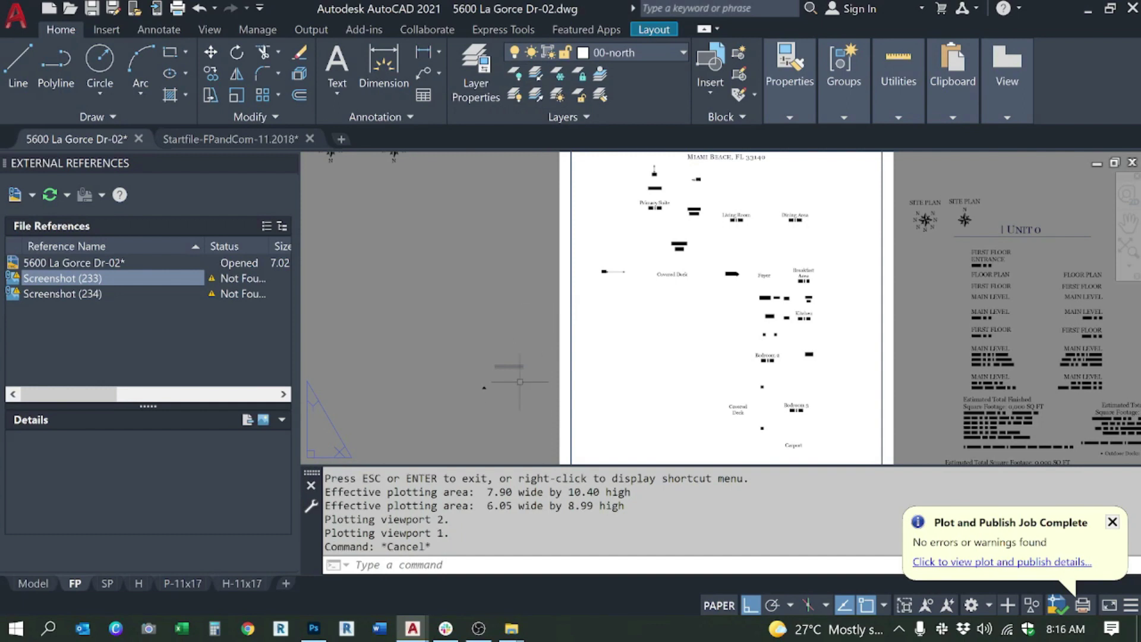
{"action": "left_click", "coordinate": [536, 98]}
Step: Isolate the 00-dim layer with LAYISO by picking the DIM legend line
{"action": "left_click", "coordinate": [538, 82]}
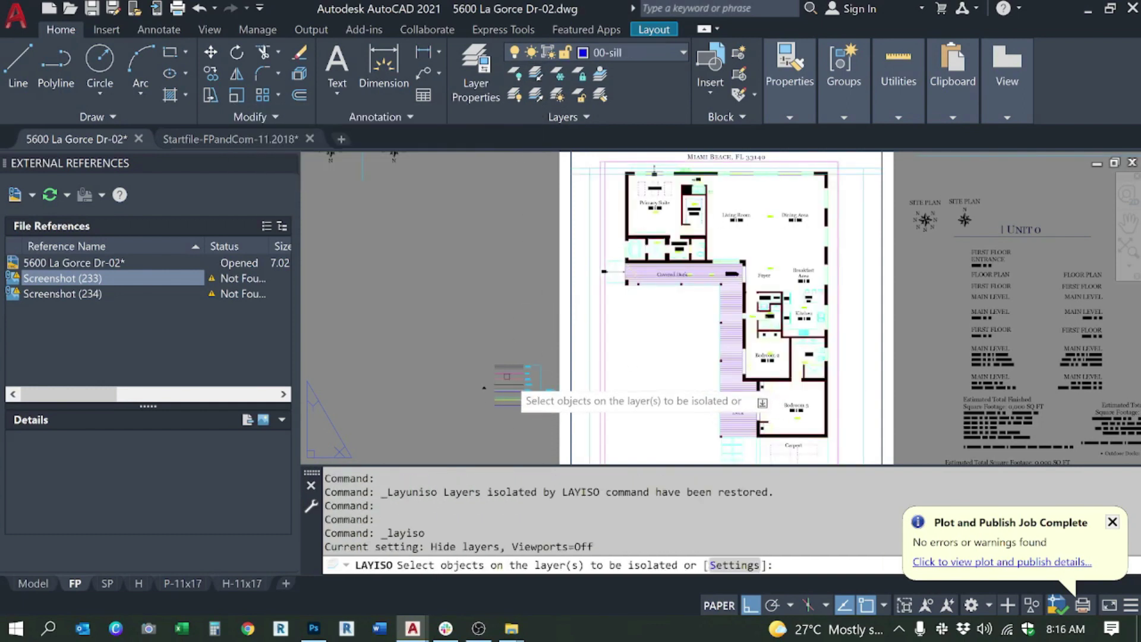
{"action": "scroll", "coordinate": [507, 375], "scroll_direction": "up", "scroll_amount": 6}
{"action": "left_click", "coordinate": [568, 377]}
{"action": "left_click", "coordinate": [539, 347]}
{"action": "scroll", "coordinate": [538, 347], "scroll_direction": "down", "scroll_amount": 2}
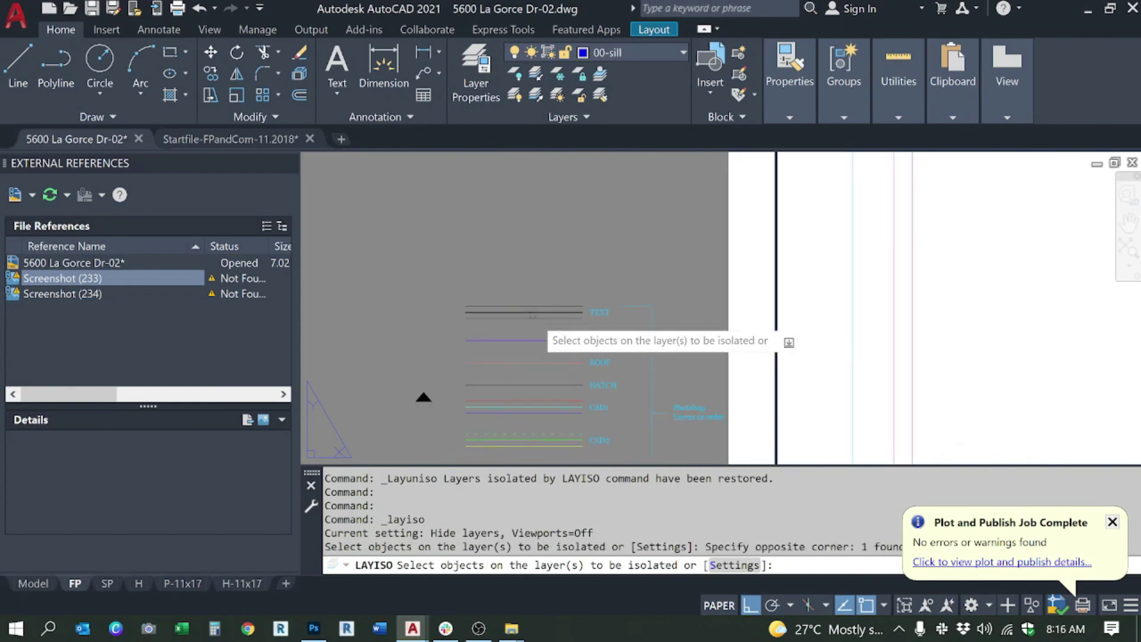
{"action": "key", "text": "Return"}
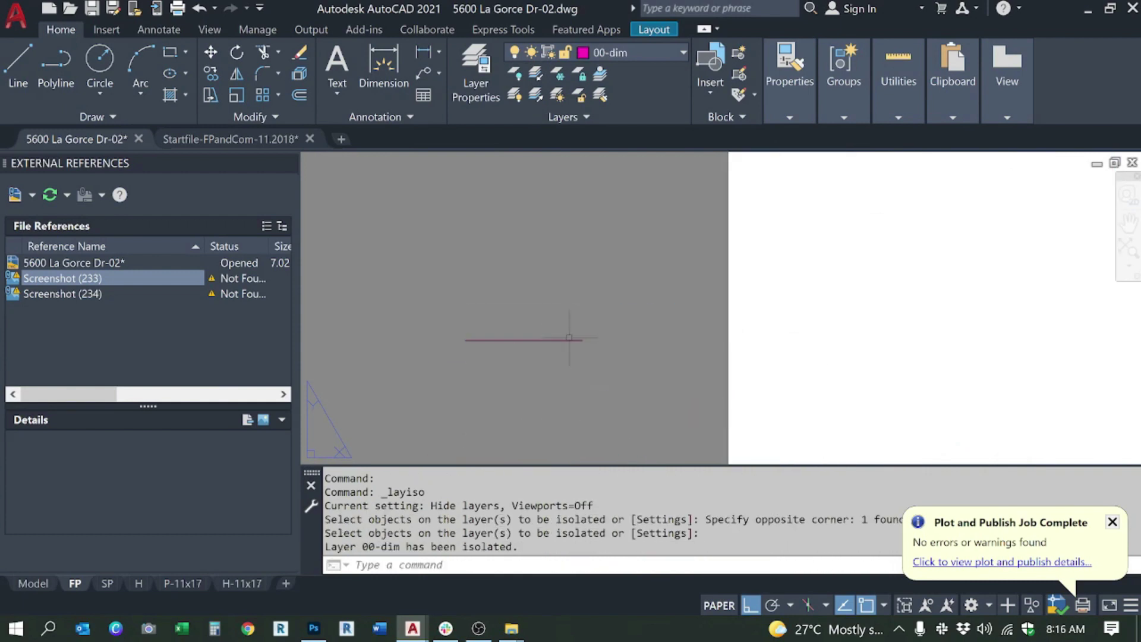
Step: Unisolate again so every hidden layer, floor plan and schedule reappears
{"action": "key", "text": "ctrl+p"}
{"action": "key", "text": "Escape"}
{"action": "scroll", "coordinate": [550, 331], "scroll_direction": "down", "scroll_amount": 5}
{"action": "scroll", "coordinate": [553, 331], "scroll_direction": "up", "scroll_amount": 4}
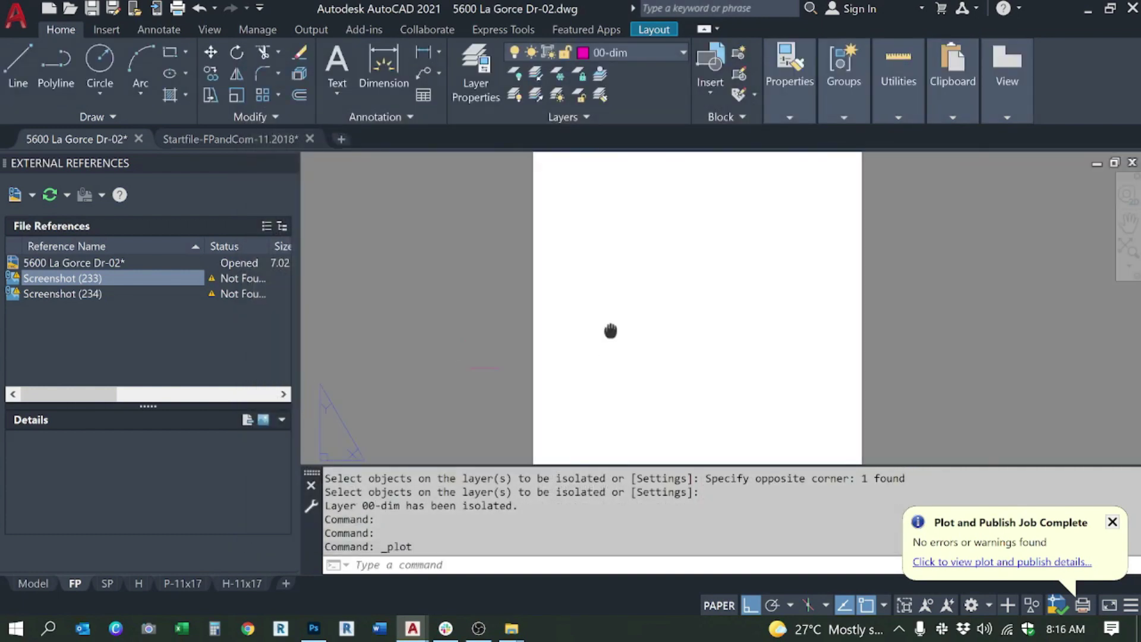
{"action": "scroll", "coordinate": [569, 332], "scroll_direction": "down", "scroll_amount": 2}
{"action": "scroll", "coordinate": [569, 332], "scroll_direction": "up", "scroll_amount": 2}
{"action": "left_click", "coordinate": [524, 341]}
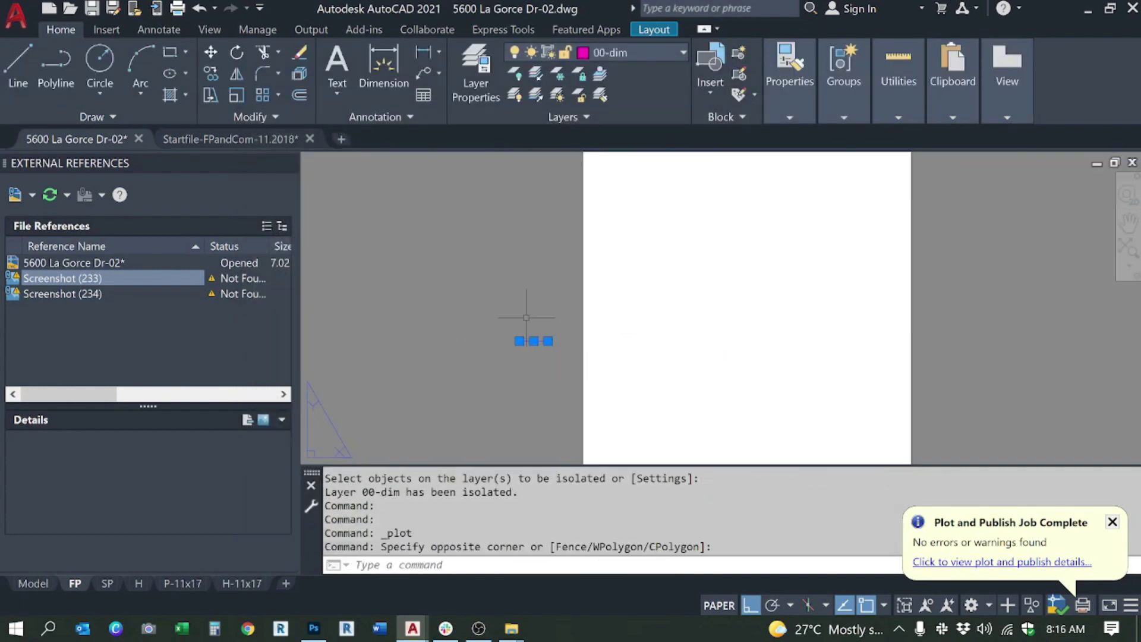
{"action": "left_click", "coordinate": [529, 94]}
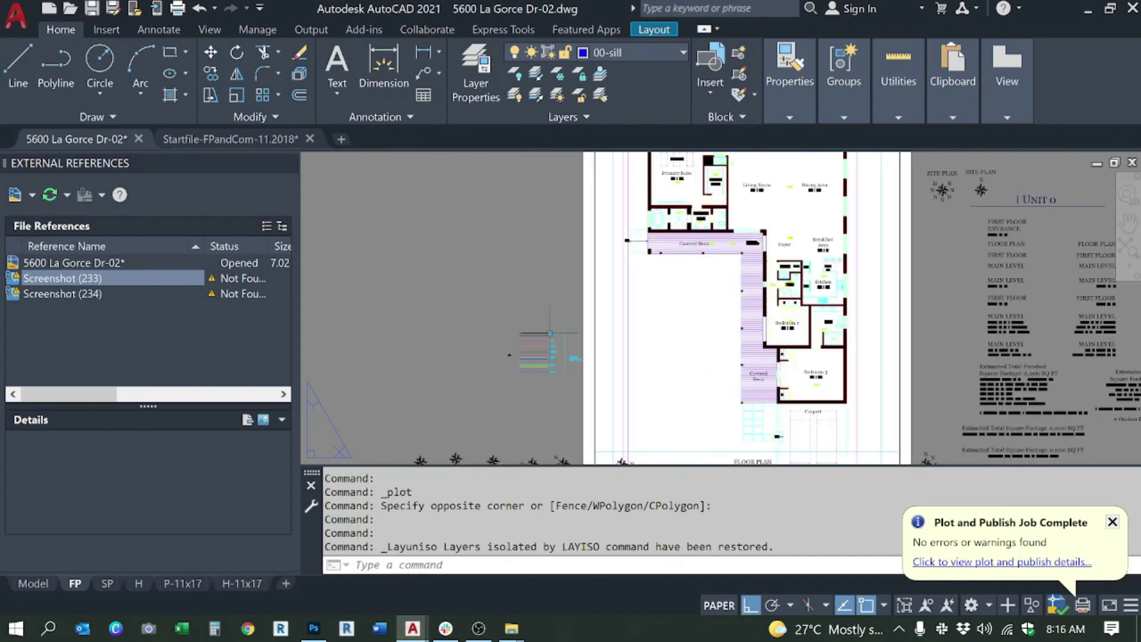
{"action": "scroll", "coordinate": [551, 333], "scroll_direction": "up", "scroll_amount": 2}
{"action": "scroll", "coordinate": [635, 367], "scroll_direction": "down", "scroll_amount": 2}
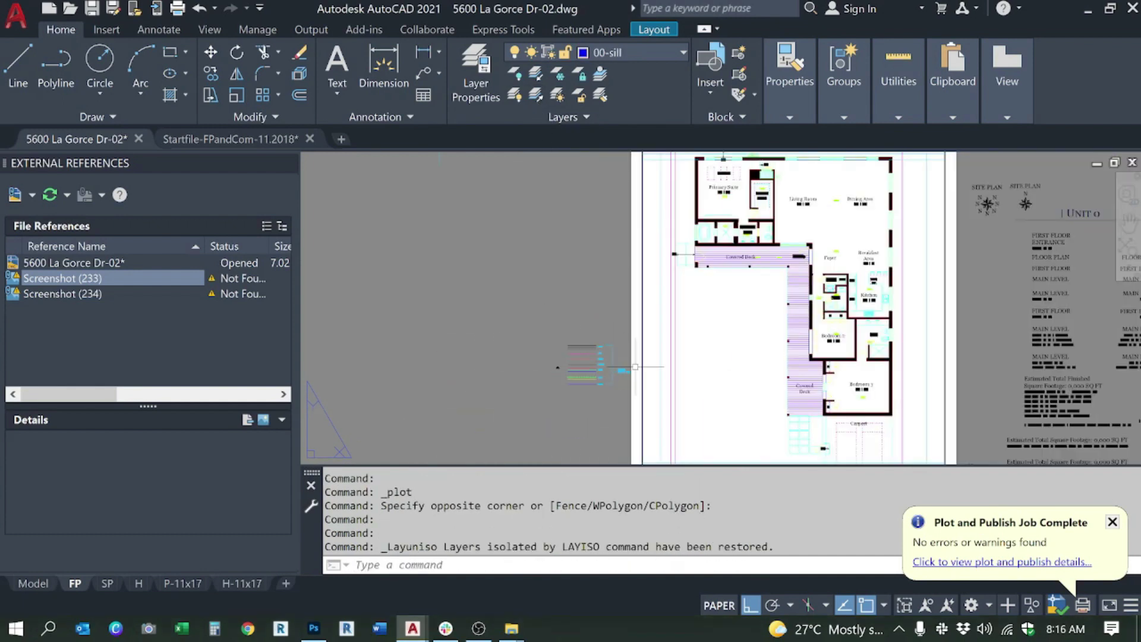
{"action": "key", "text": "Escape"}
{"action": "scroll", "coordinate": [597, 367], "scroll_direction": "up", "scroll_amount": 5}
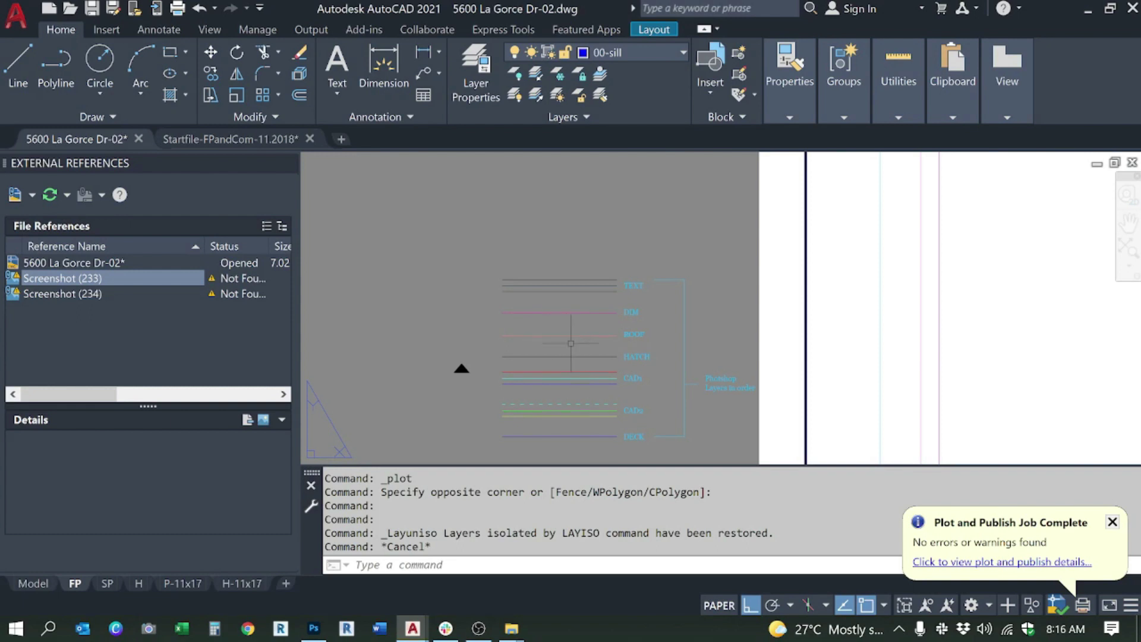
{"action": "scroll", "coordinate": [571, 344], "scroll_direction": "down", "scroll_amount": 4}
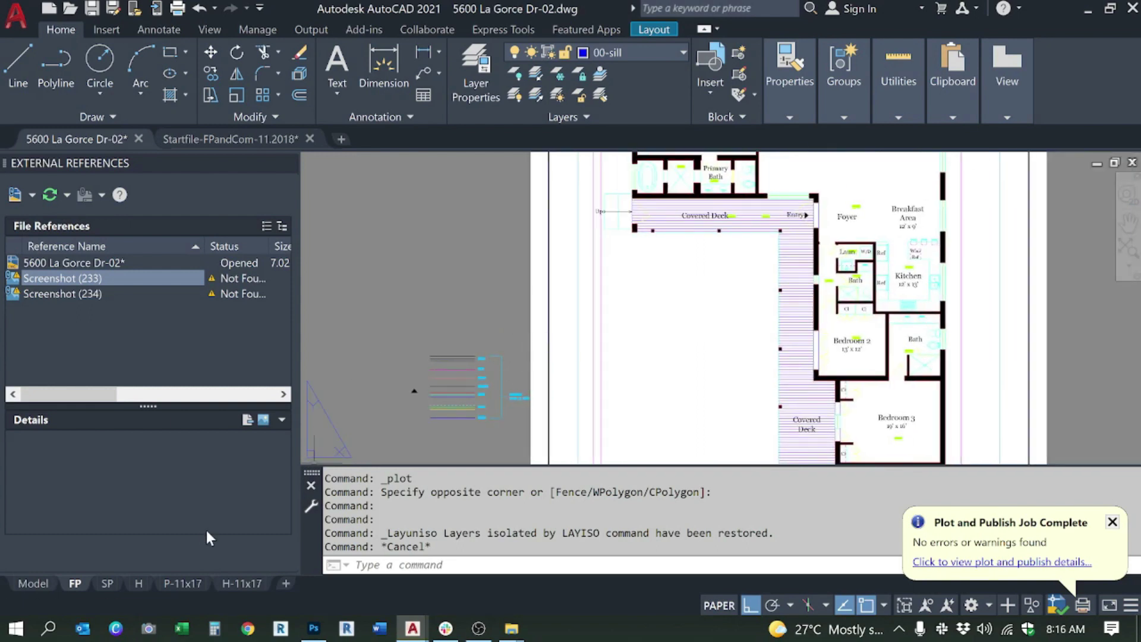
{"action": "scroll", "coordinate": [621, 366], "scroll_direction": "down", "scroll_amount": 2}
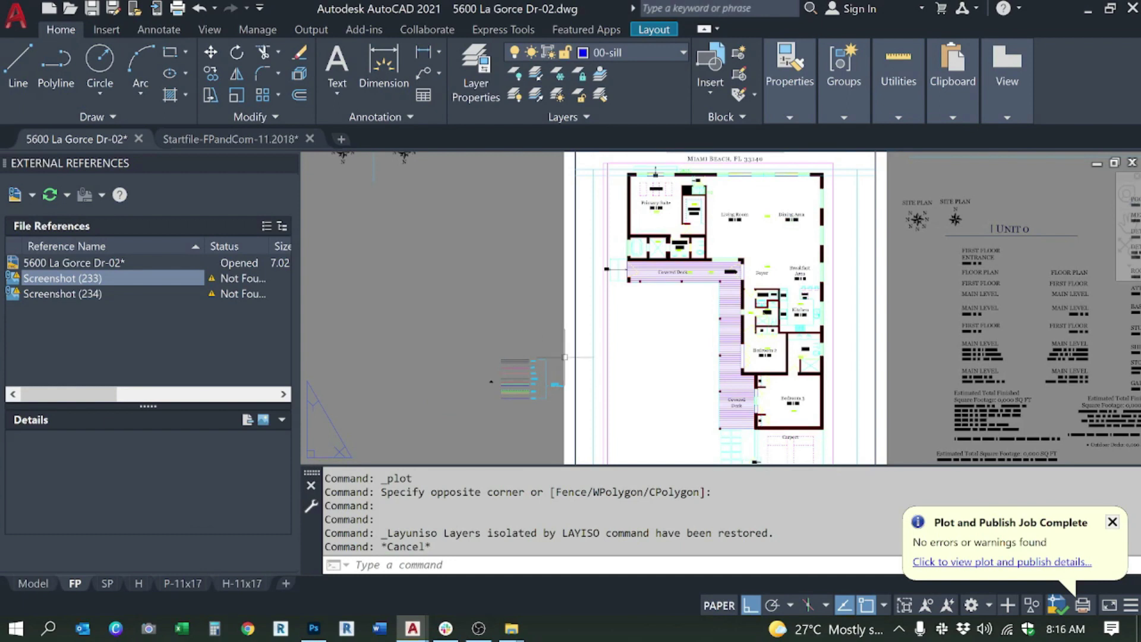
Step: On the FP floor plan sheet, isolate the h-wall layer by picking the HATCH legend line
{"action": "left_click", "coordinate": [109, 583]}
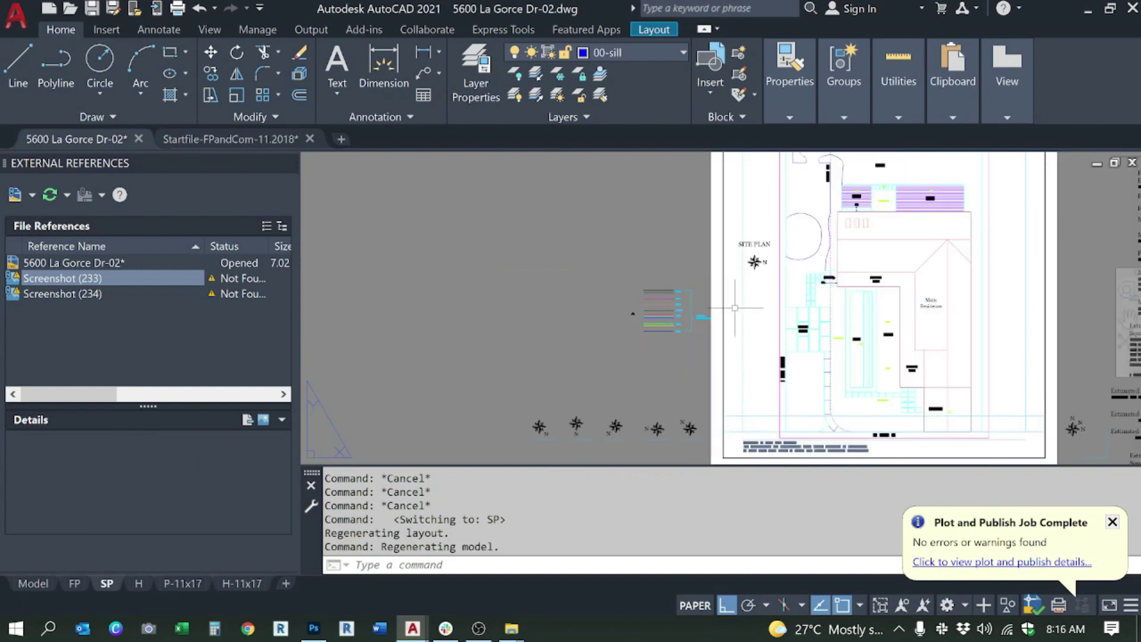
{"action": "left_click", "coordinate": [74, 582]}
{"action": "scroll", "coordinate": [535, 369], "scroll_direction": "up", "scroll_amount": 3}
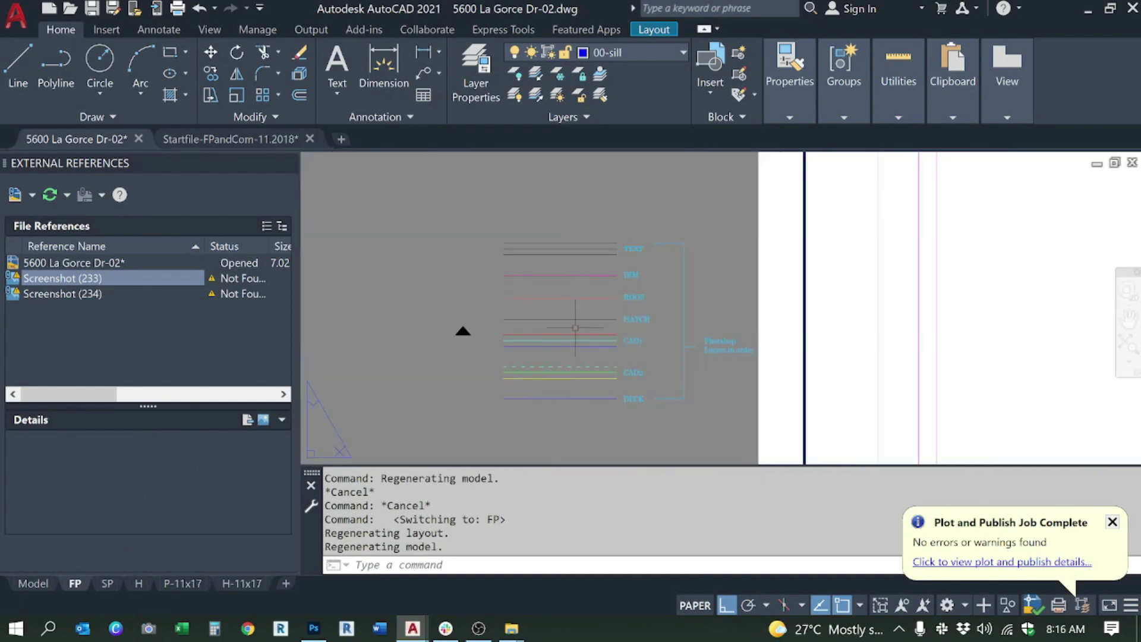
{"action": "scroll", "coordinate": [604, 329], "scroll_direction": "up", "scroll_amount": 2}
{"action": "left_click", "coordinate": [568, 312]}
{"action": "left_click", "coordinate": [560, 301]}
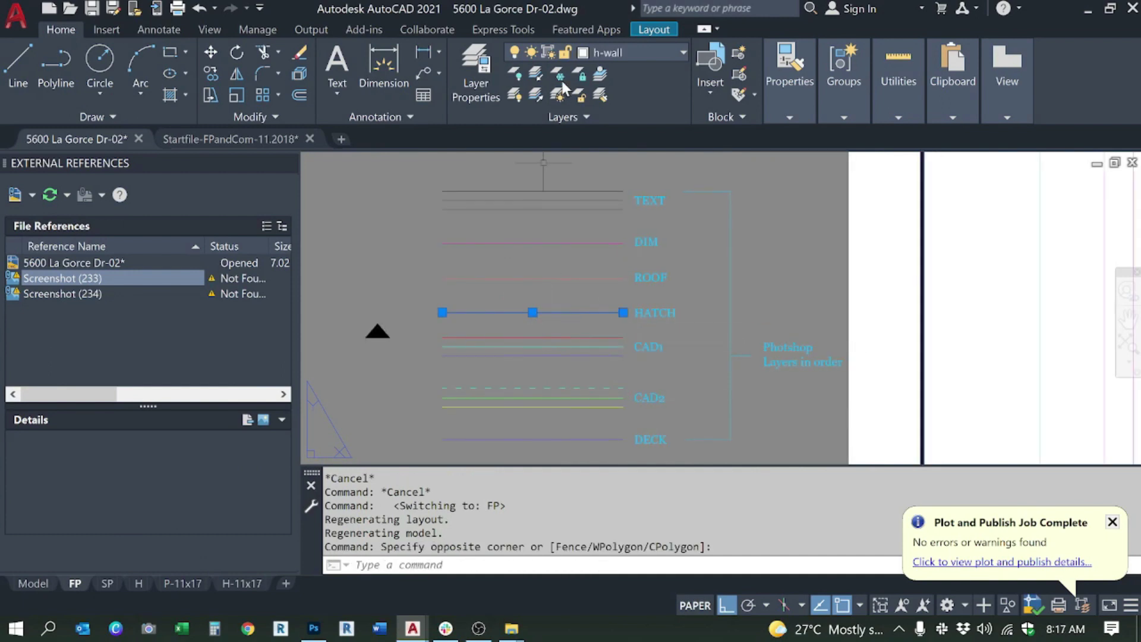
{"action": "left_click", "coordinate": [536, 73]}
{"action": "scroll", "coordinate": [638, 348], "scroll_direction": "down", "scroll_amount": 5}
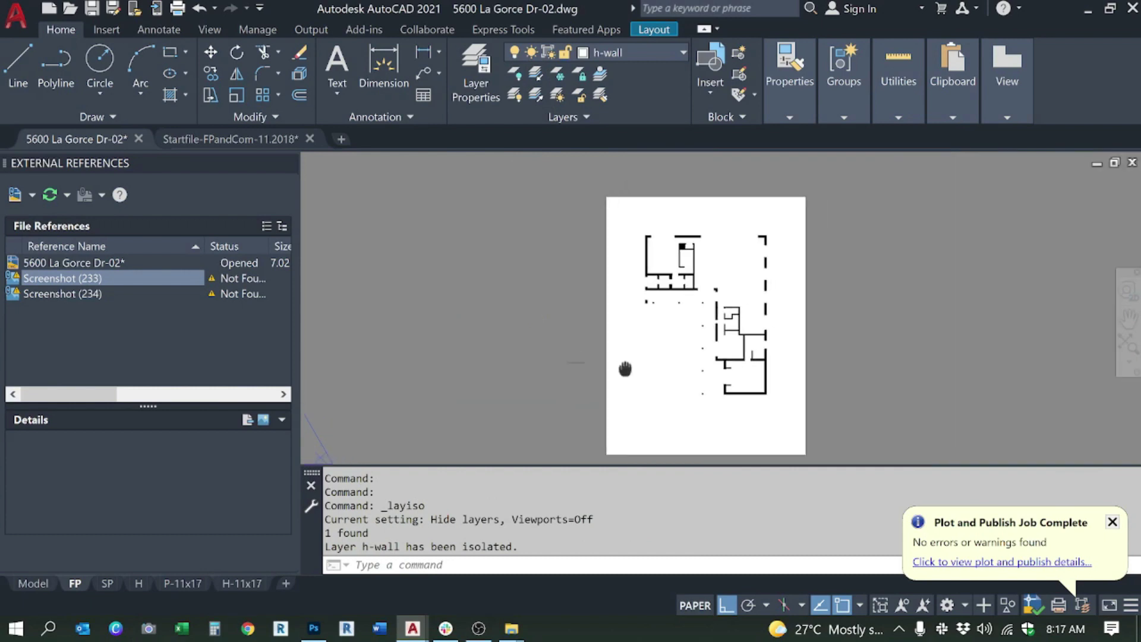
Step: Plot the FP sheet to a PDF named hatch, then restore all hidden layers
{"action": "key", "text": "ctrl+p"}
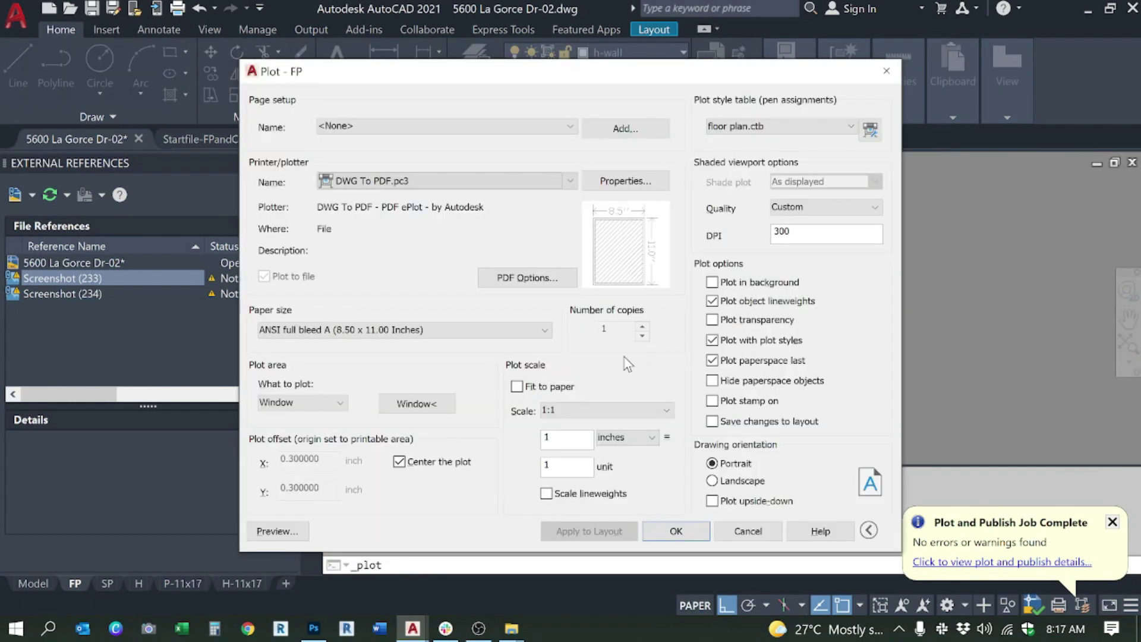
{"action": "left_click", "coordinate": [664, 534]}
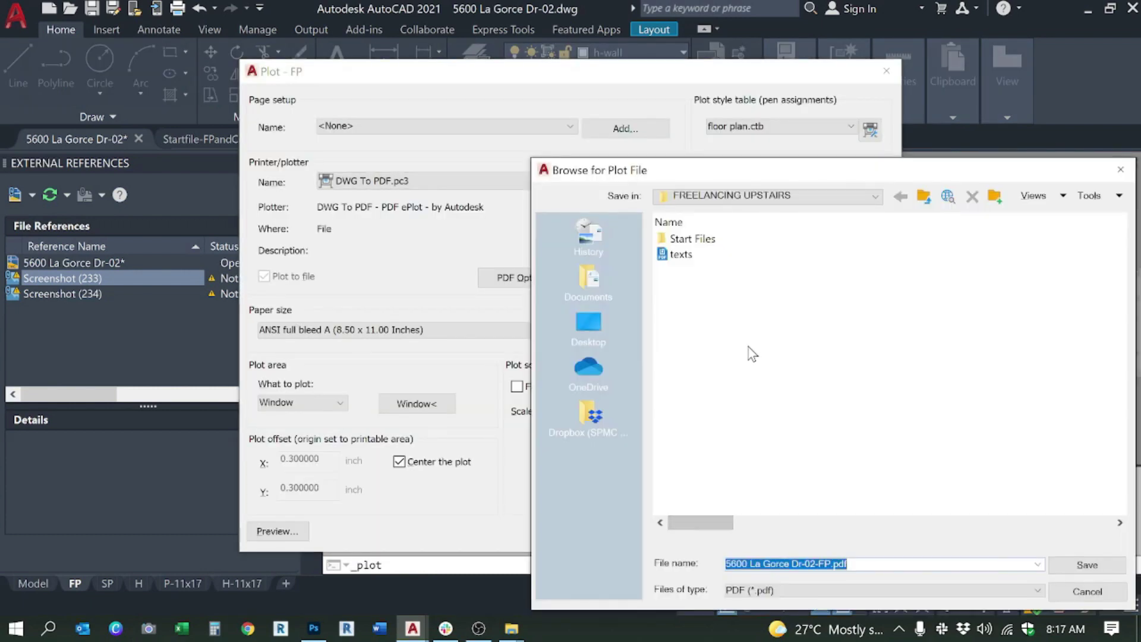
{"action": "type", "text": "hatch"}
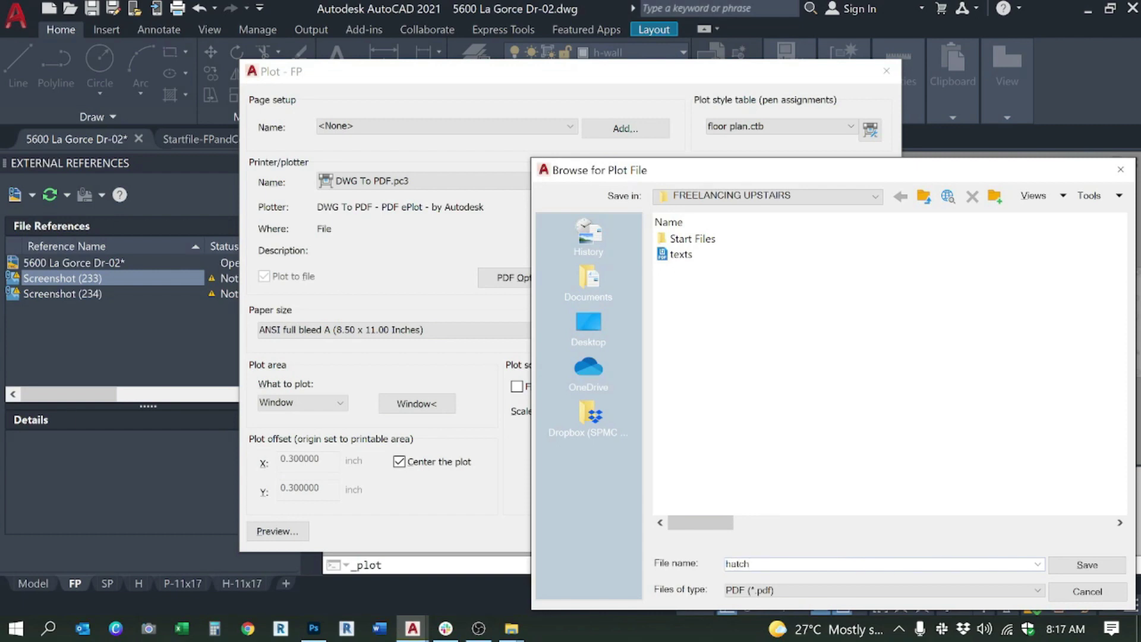
{"action": "key", "text": "Return"}
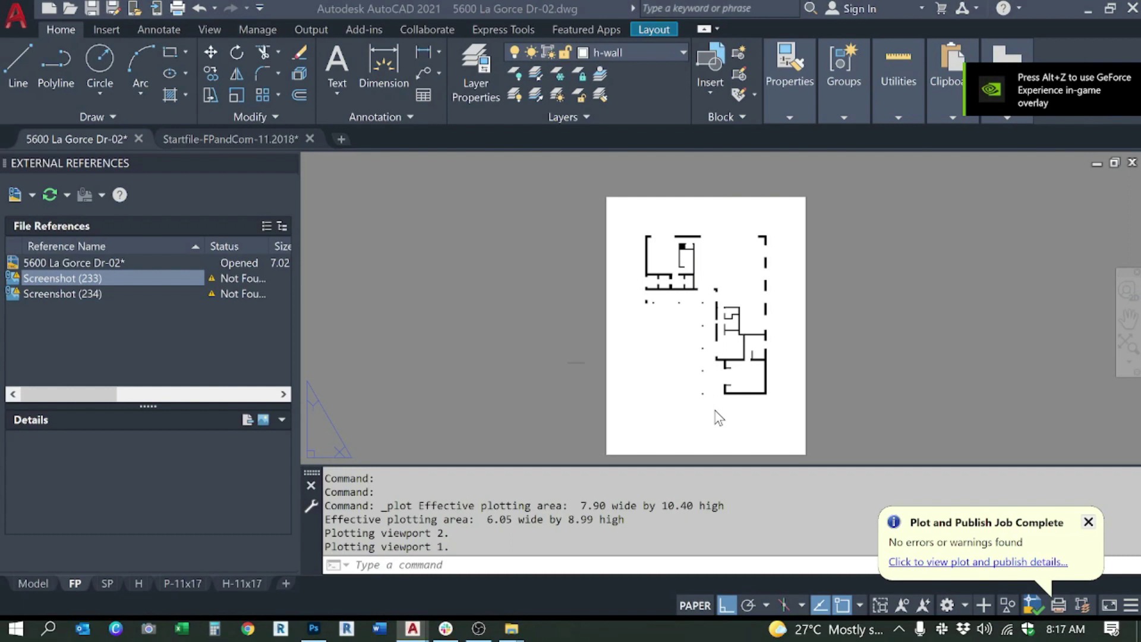
{"action": "left_click", "coordinate": [536, 94]}
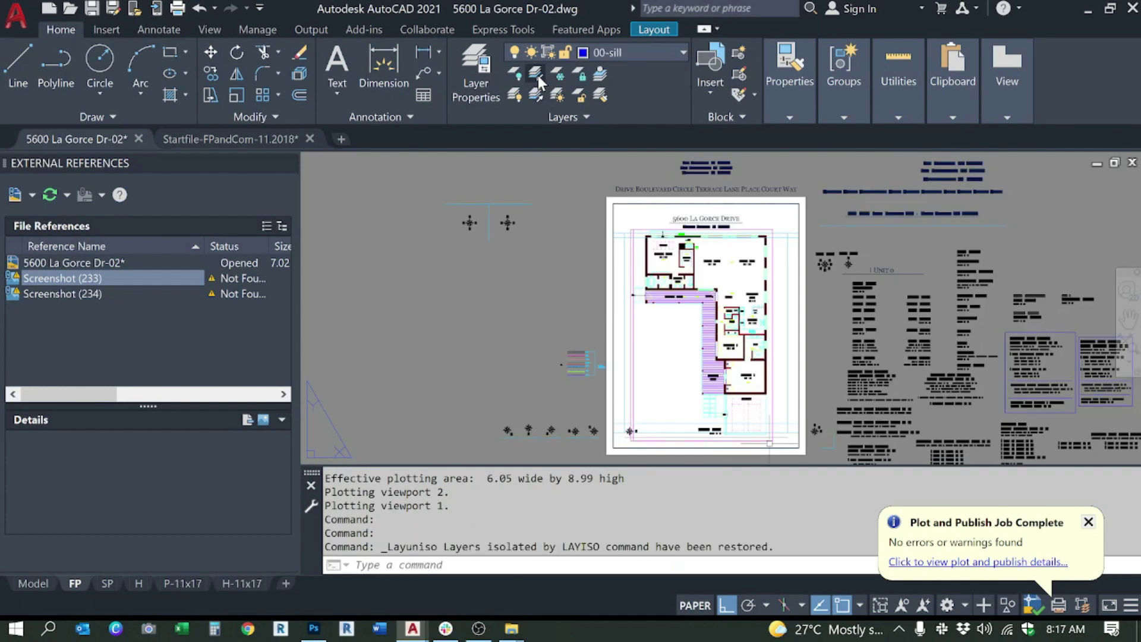
Step: Isolate the three CAD1 layers from their legend lines, leaving the HATCH line out
{"action": "left_click", "coordinate": [537, 73]}
{"action": "scroll", "coordinate": [577, 372], "scroll_direction": "up", "scroll_amount": 5}
{"action": "scroll", "coordinate": [622, 383], "scroll_direction": "up", "scroll_amount": 2}
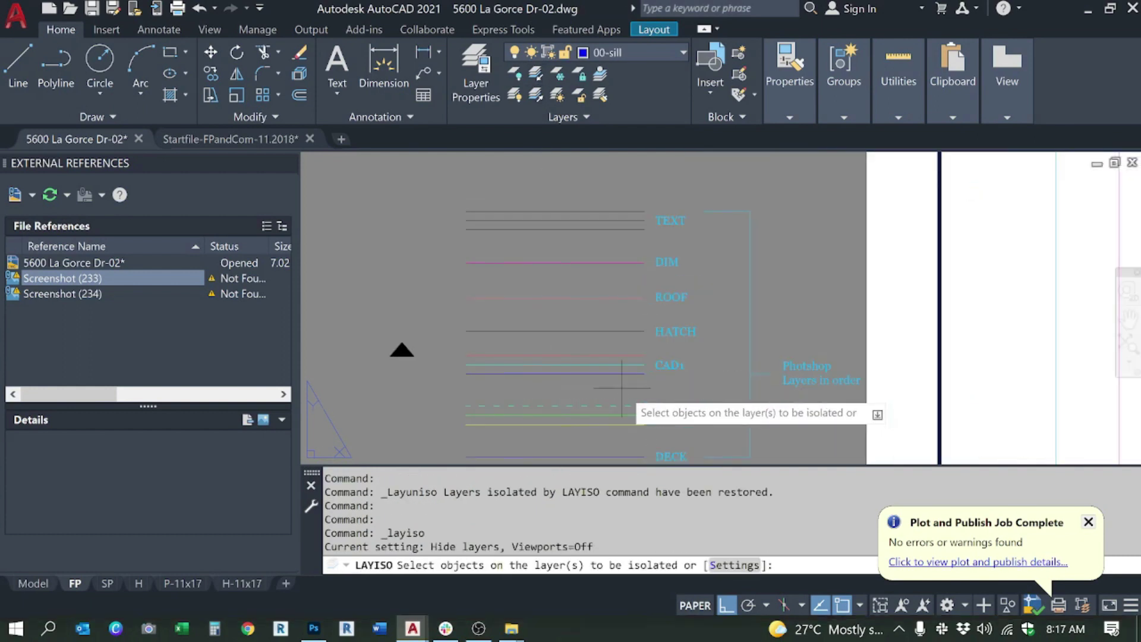
{"action": "left_click", "coordinate": [622, 383]}
{"action": "left_click", "coordinate": [567, 322]}
{"action": "left_click", "coordinate": [598, 331], "text": "shift"}
{"action": "left_click", "coordinate": [587, 317], "text": "shift"}
{"action": "left_click", "coordinate": [558, 349], "text": "shift"}
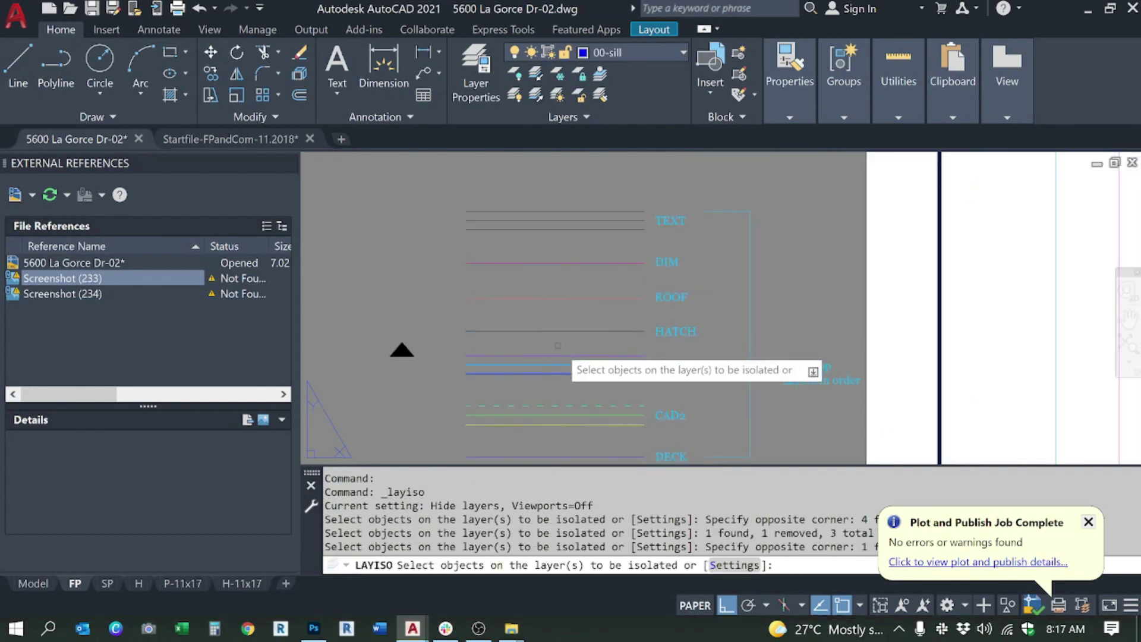
{"action": "key", "text": "Return"}
{"action": "scroll", "coordinate": [579, 348], "scroll_direction": "down", "scroll_amount": 6}
{"action": "left_click_drag", "start_coordinate": [650, 344], "coordinate": [626, 347]}
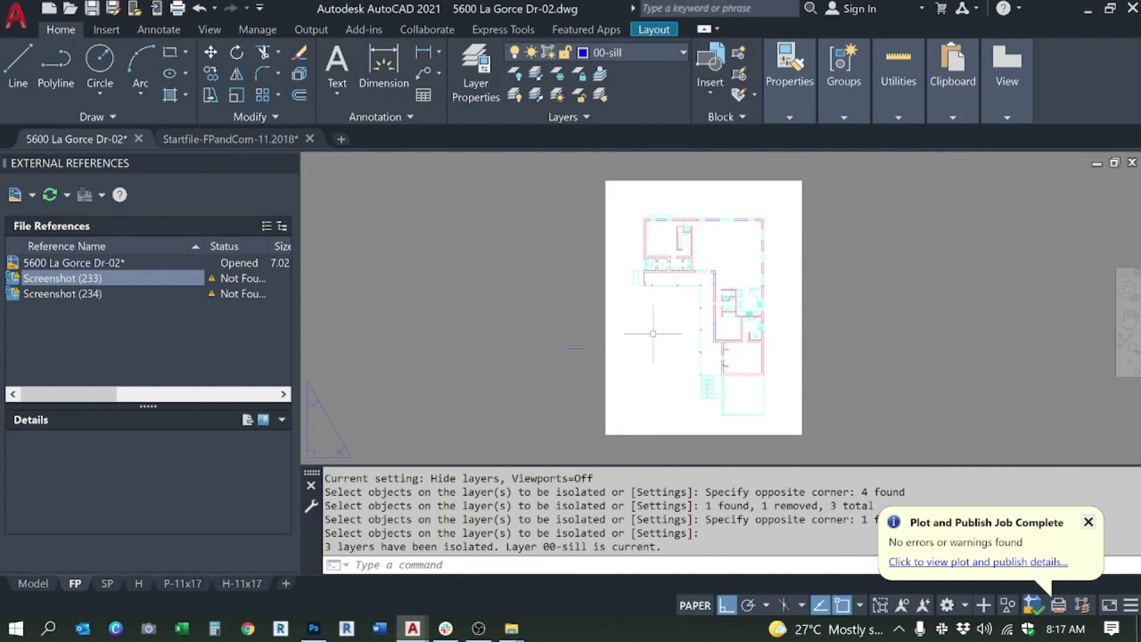
Step: Plot the FP sheet from the preview to cad1.pdf, then restore all layers
{"action": "key", "text": "ctrl+p"}
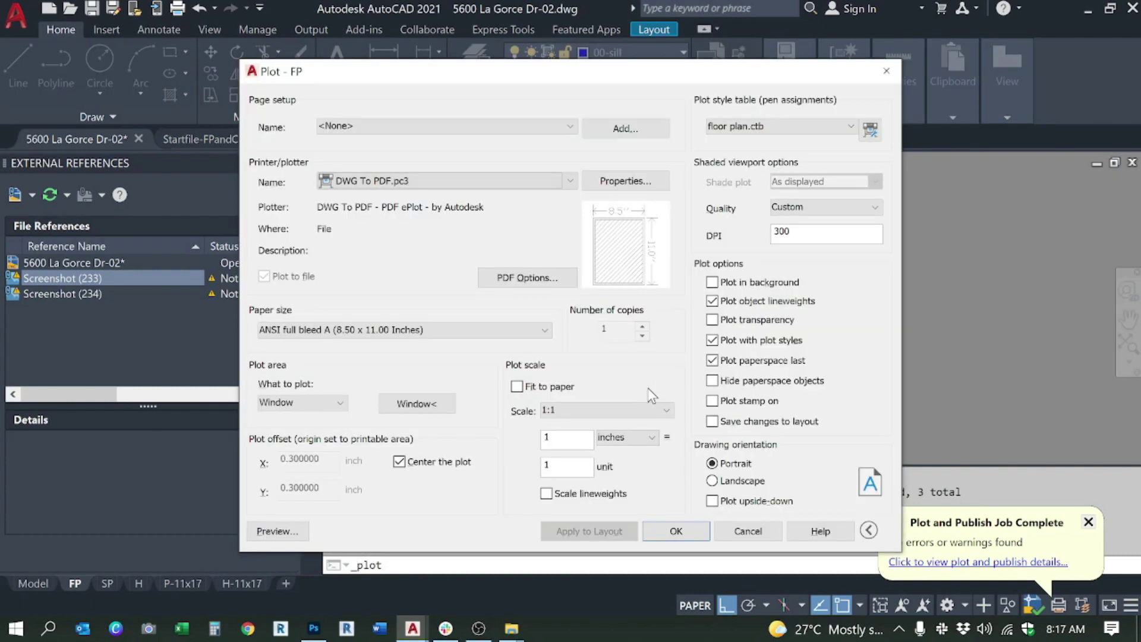
{"action": "left_click", "coordinate": [291, 530]}
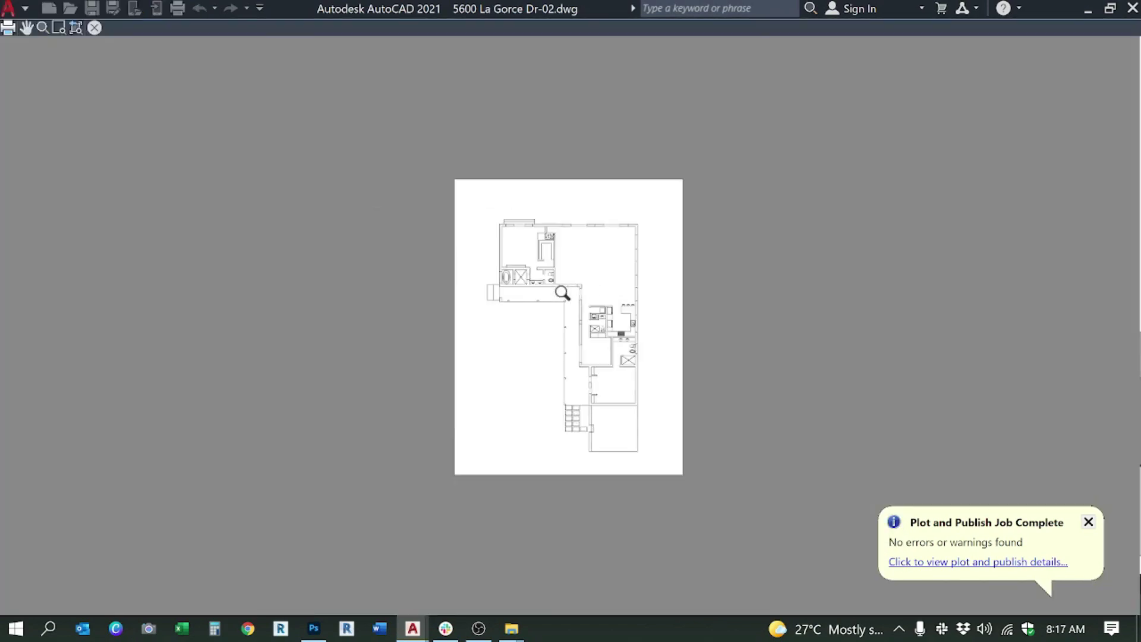
{"action": "scroll", "coordinate": [562, 293], "scroll_direction": "up", "scroll_amount": 5}
{"action": "right_click", "coordinate": [622, 297]}
{"action": "left_click", "coordinate": [645, 322]}
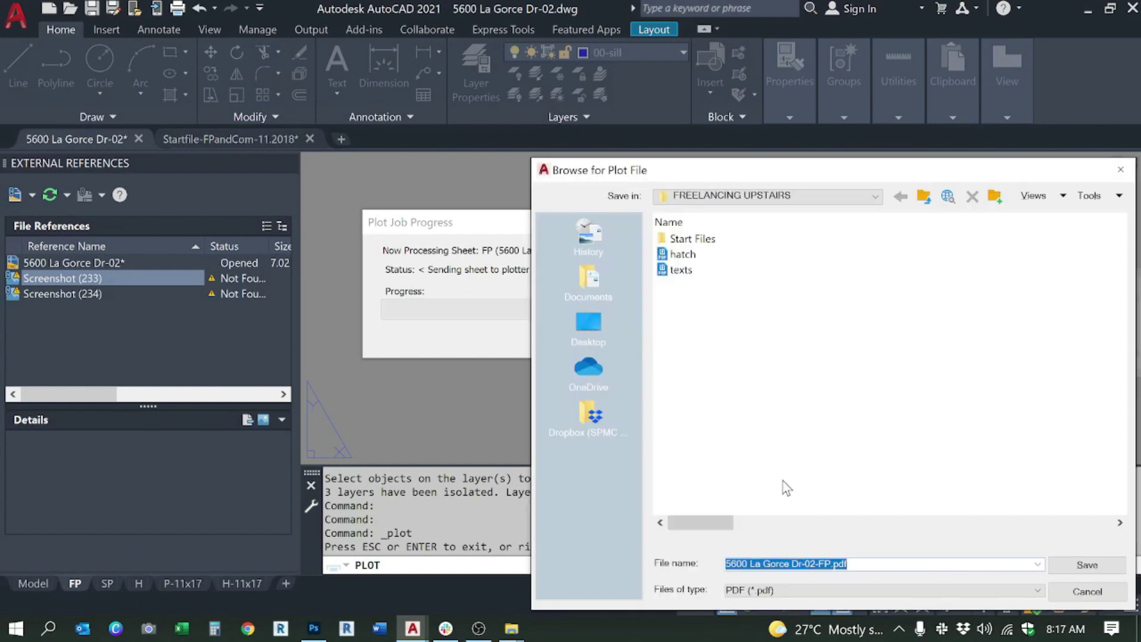
{"action": "type", "text": "cad"}
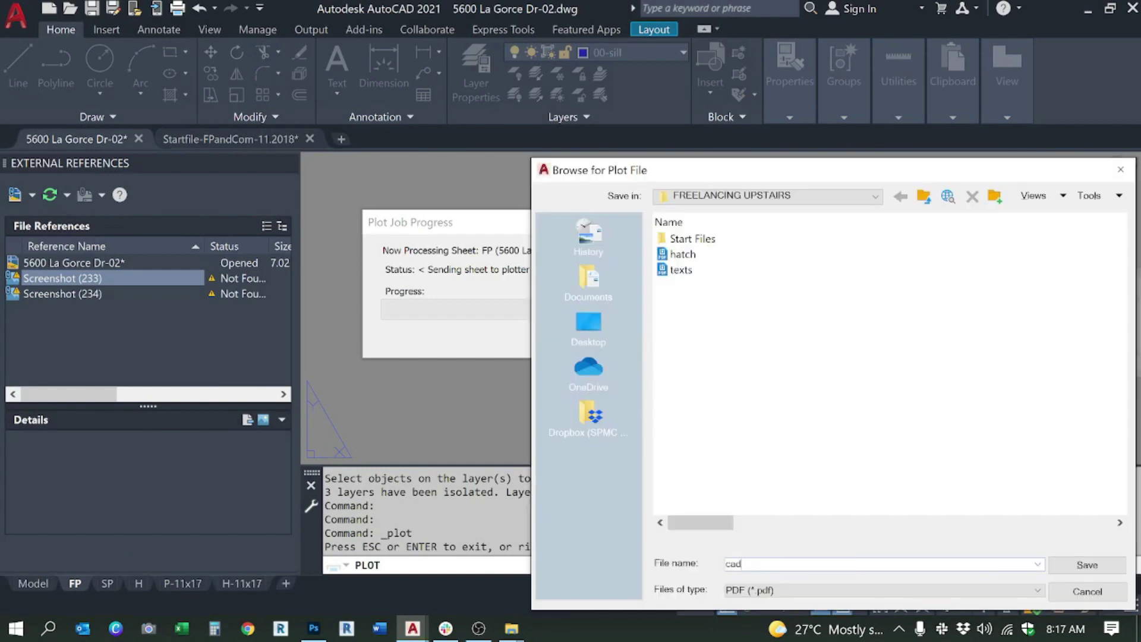
{"action": "type", "text": "1"}
{"action": "key", "text": "Return"}
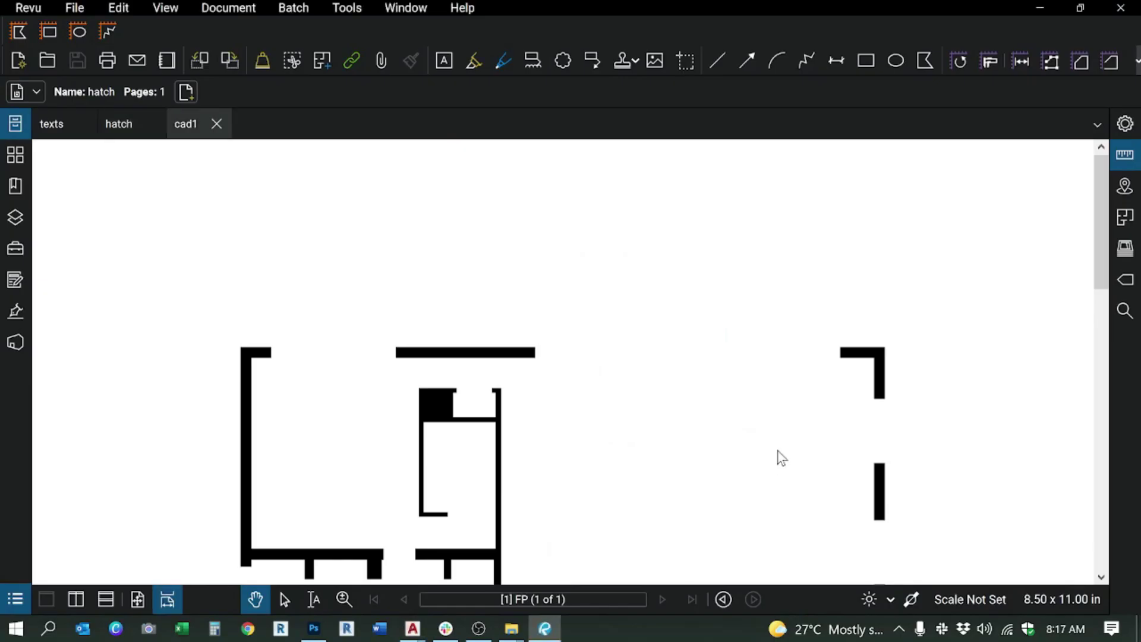
{"action": "key", "text": "alt+Tab"}
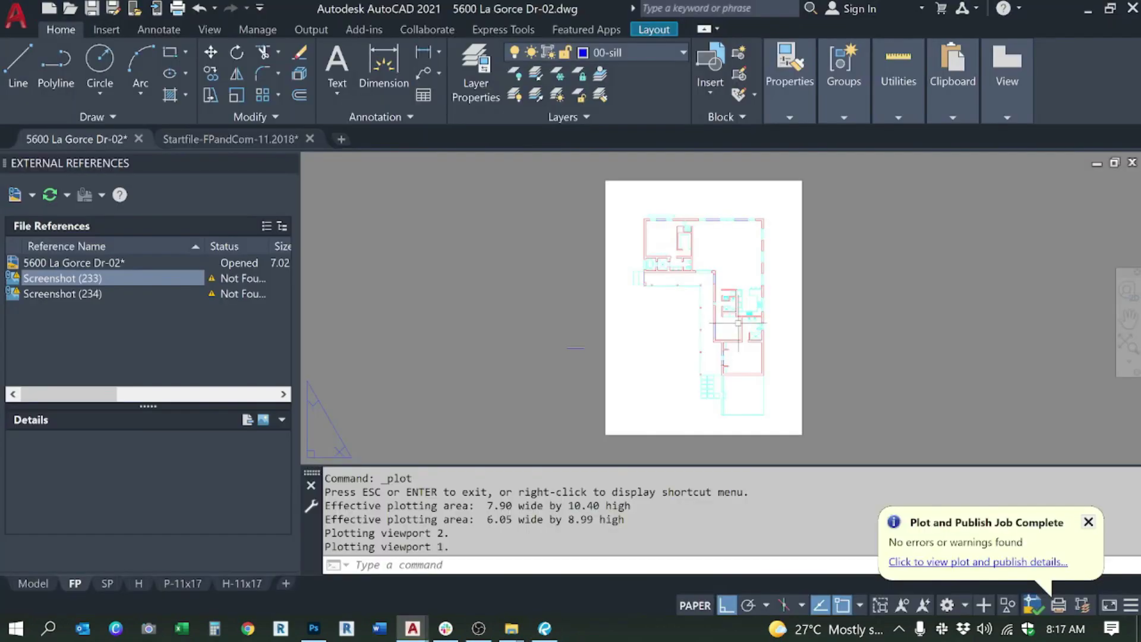
{"action": "left_click", "coordinate": [535, 95]}
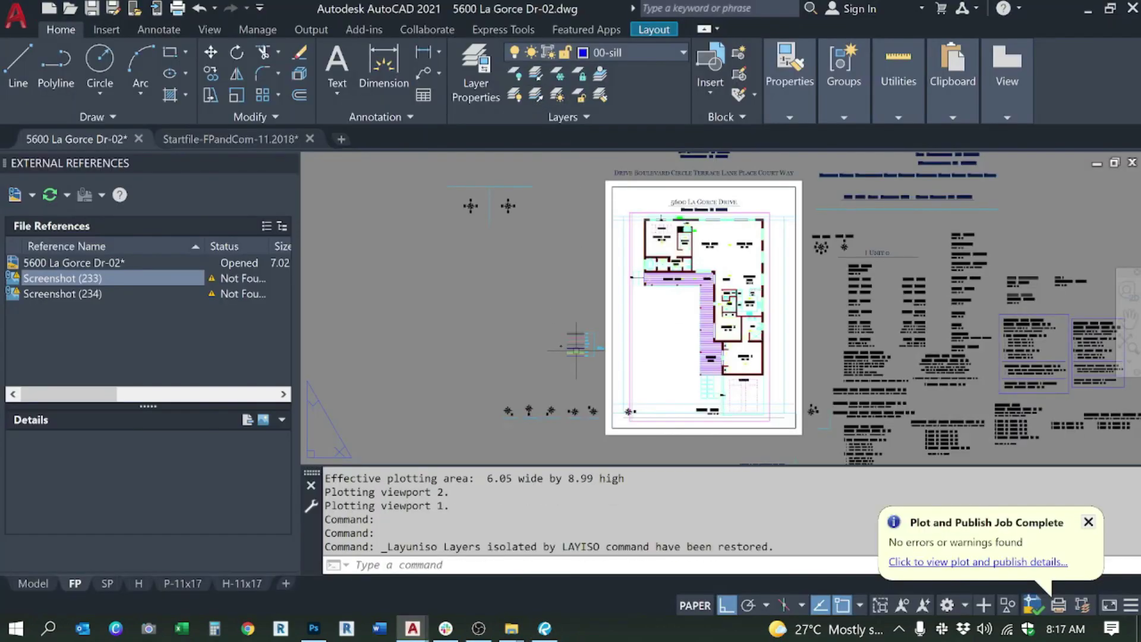
Step: Isolate the three CAD2 layers by picking the lines beside the CAD2 legend label
{"action": "left_click", "coordinate": [536, 74]}
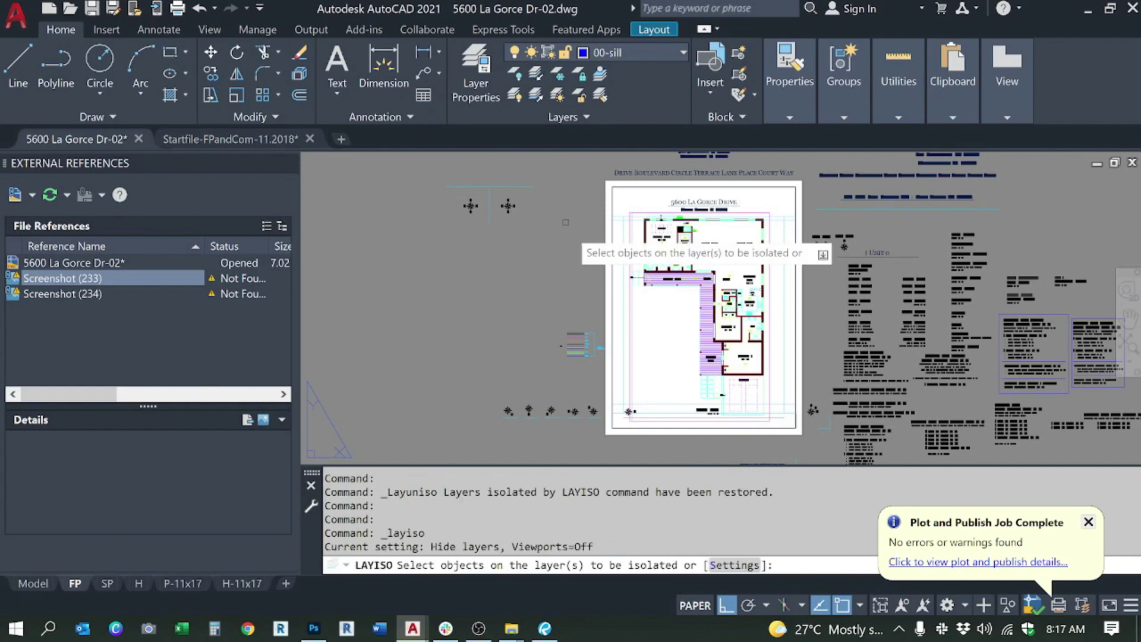
{"action": "scroll", "coordinate": [580, 356], "scroll_direction": "up", "scroll_amount": 5}
{"action": "left_click", "coordinate": [577, 351]}
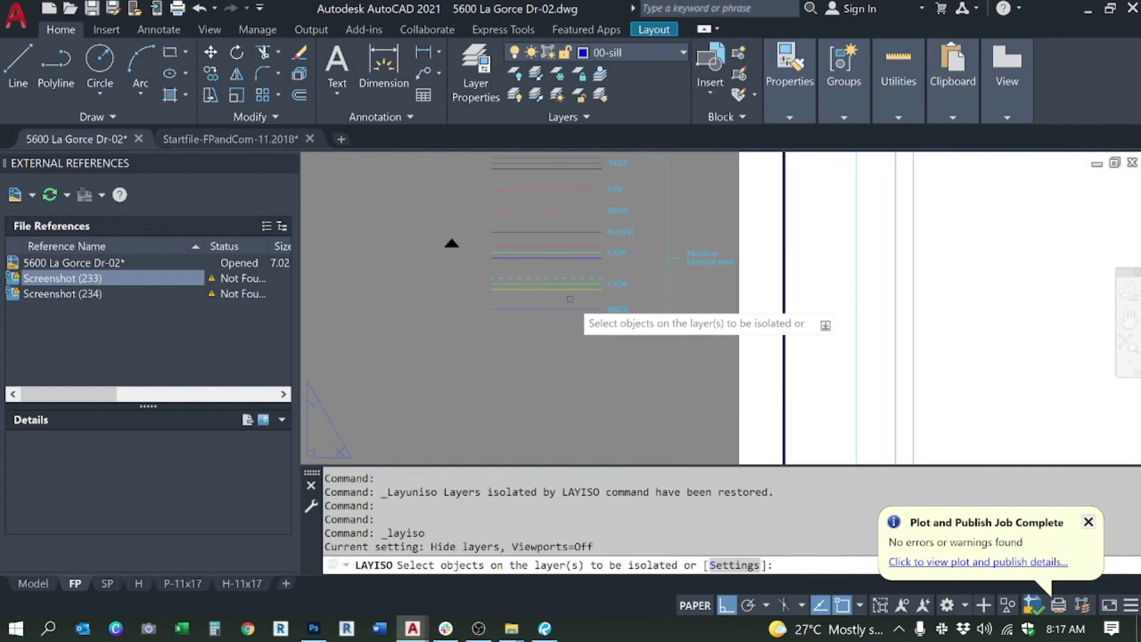
{"action": "left_click", "coordinate": [562, 274]}
{"action": "key", "text": "Return"}
{"action": "scroll", "coordinate": [539, 345], "scroll_direction": "down", "scroll_amount": 5}
{"action": "left_click_drag", "start_coordinate": [633, 343], "coordinate": [657, 361]}
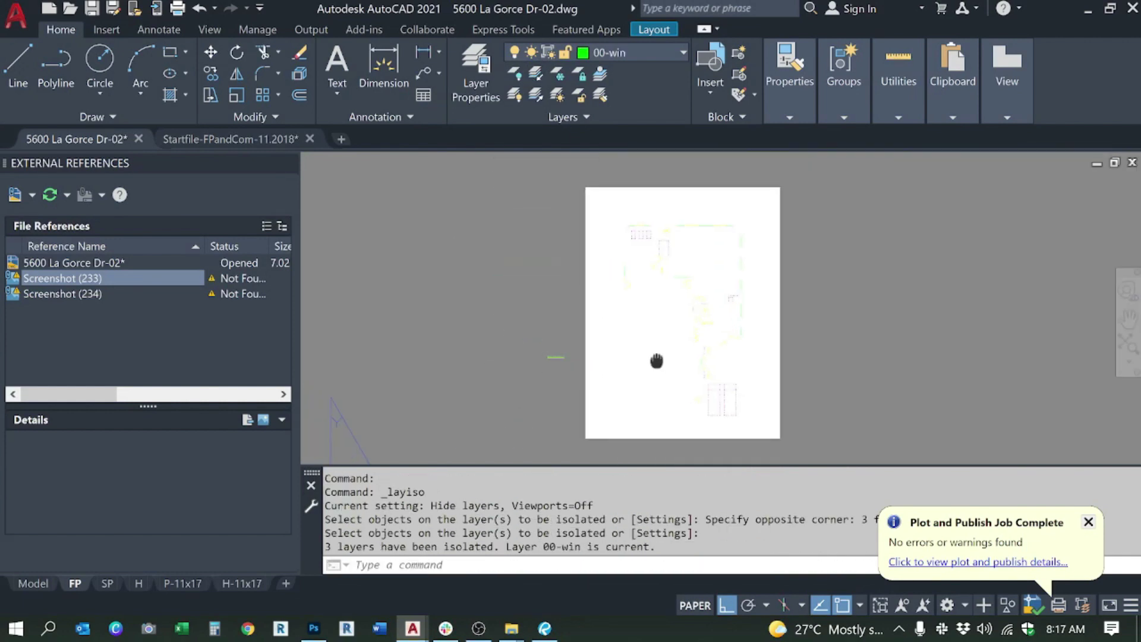
{"action": "key", "text": "Escape"}
Step: Plot the FP sheet to PDF, replacing the default file name to save it as cad2
{"action": "key", "text": "ctrl+p"}
{"action": "left_click", "coordinate": [668, 527]}
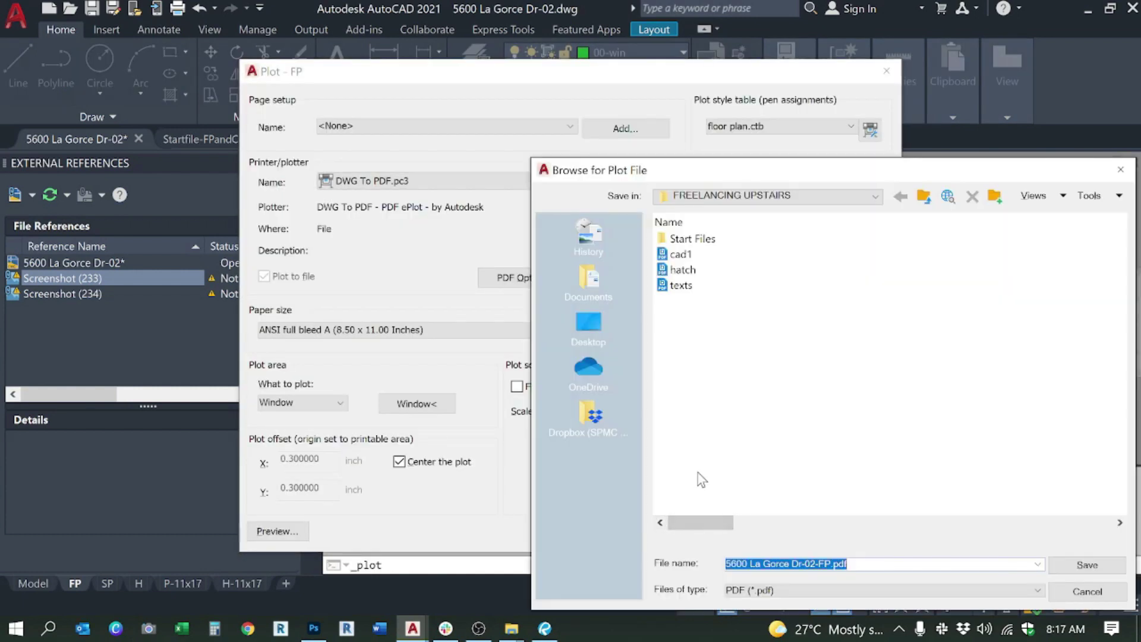
{"action": "left_click", "coordinate": [492, 625]}
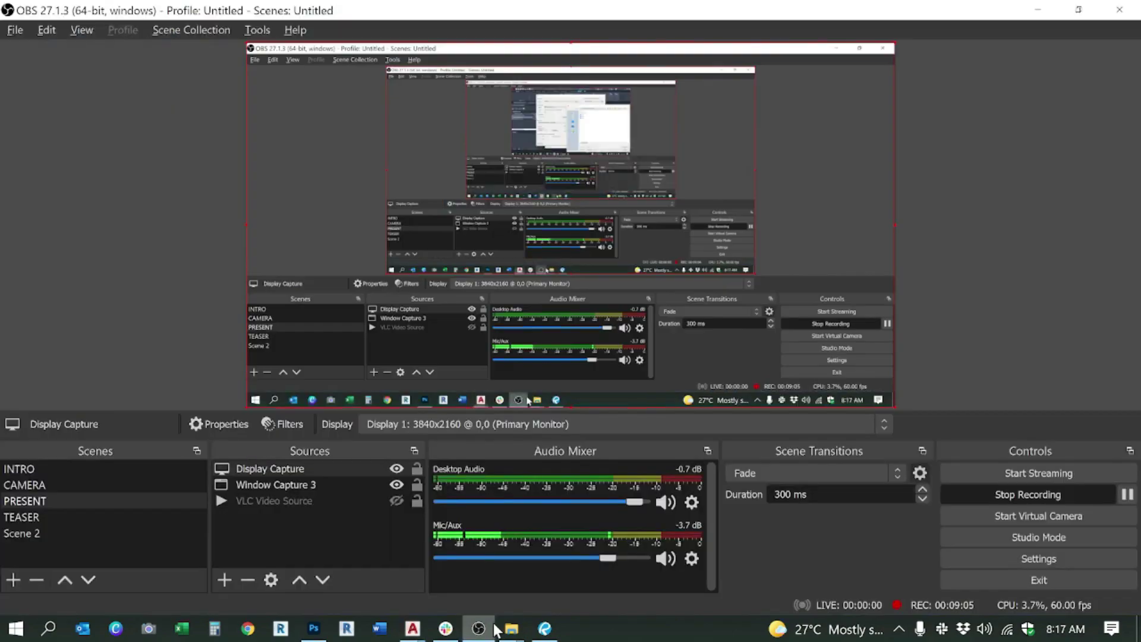
{"action": "left_click", "coordinate": [492, 625]}
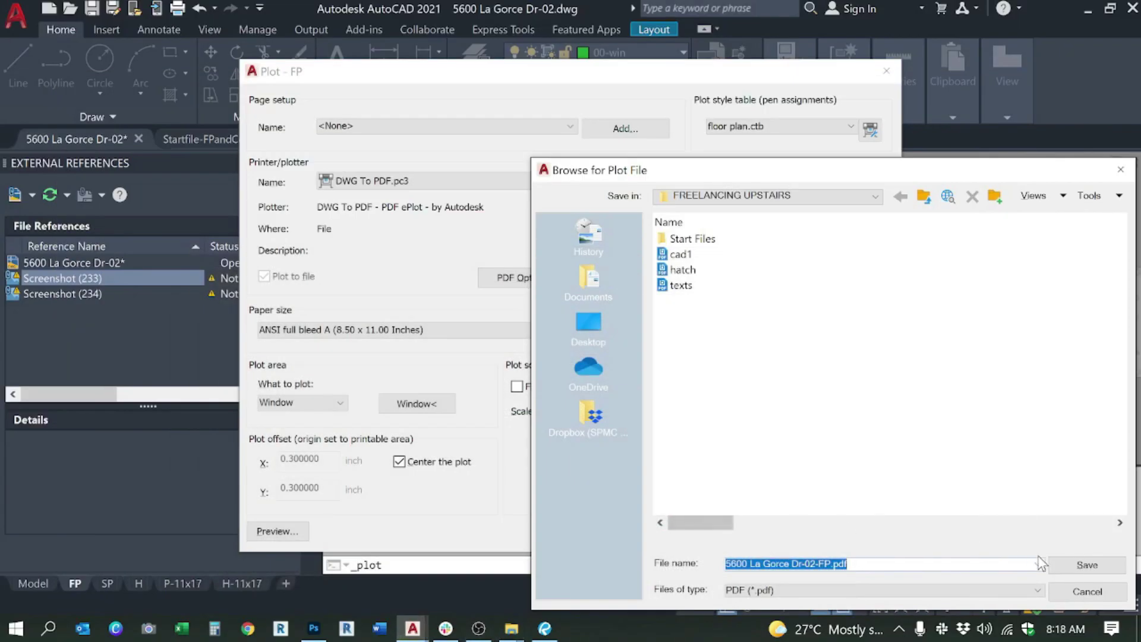
{"action": "left_click", "coordinate": [1068, 570]}
{"action": "triple_click", "coordinate": [870, 570]}
{"action": "type", "text": "cad1"}
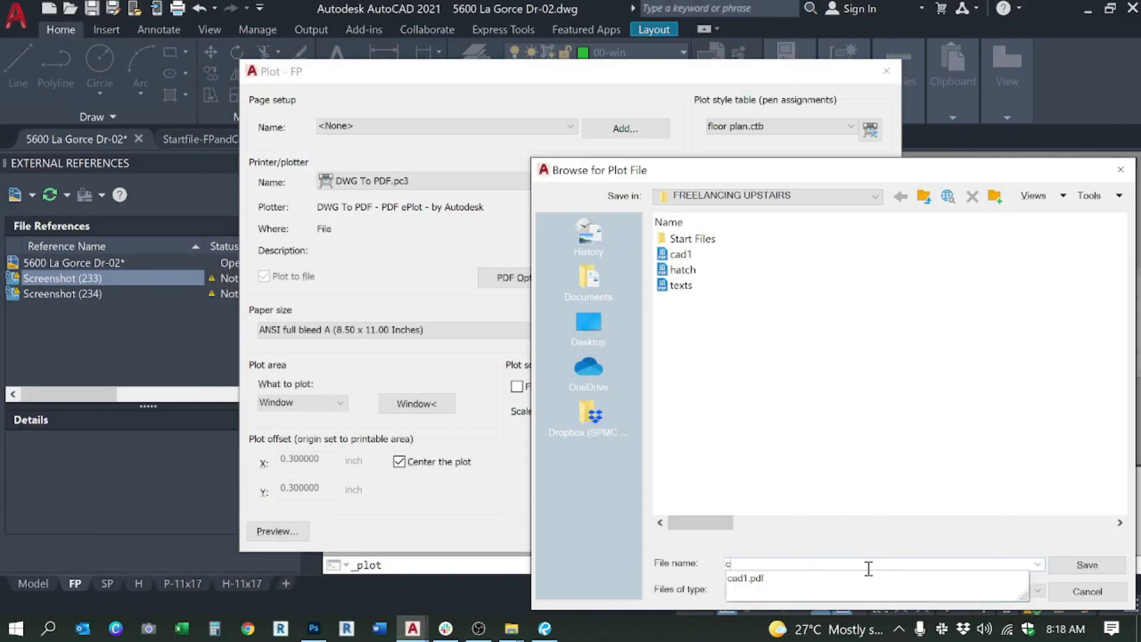
{"action": "key", "text": "Return"}
Step: Review the cad2 PDF in Revu, then return to AutoCAD and restore all hidden layers
{"action": "scroll", "coordinate": [701, 265], "scroll_direction": "up", "scroll_amount": 2}
{"action": "scroll", "coordinate": [703, 268], "scroll_direction": "down", "scroll_amount": 1}
{"action": "scroll", "coordinate": [703, 267], "scroll_direction": "down", "scroll_amount": 10}
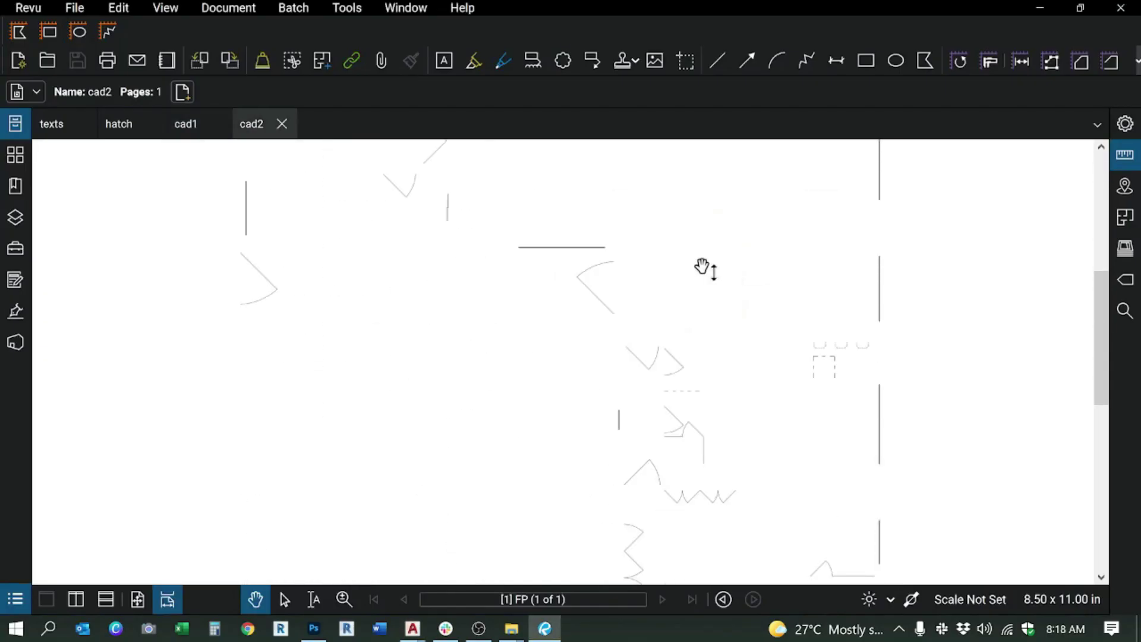
{"action": "key", "text": "alt+Tab"}
{"action": "left_click", "coordinate": [536, 97]}
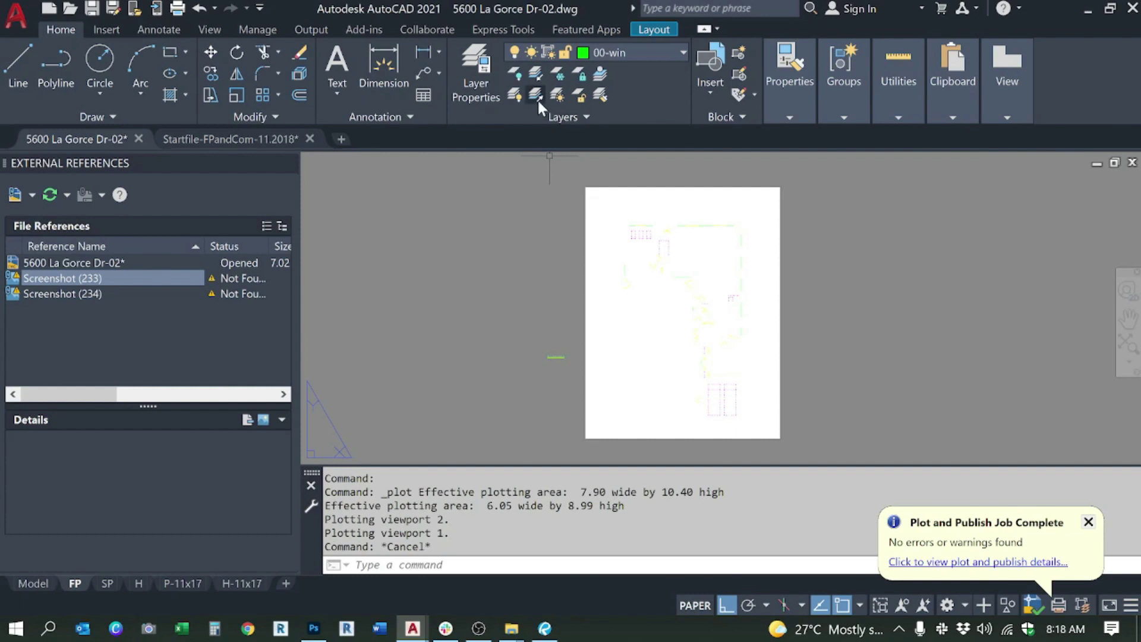
Step: Isolate the deck tile layer by picking the DECK line in the legend
{"action": "left_click", "coordinate": [537, 80]}
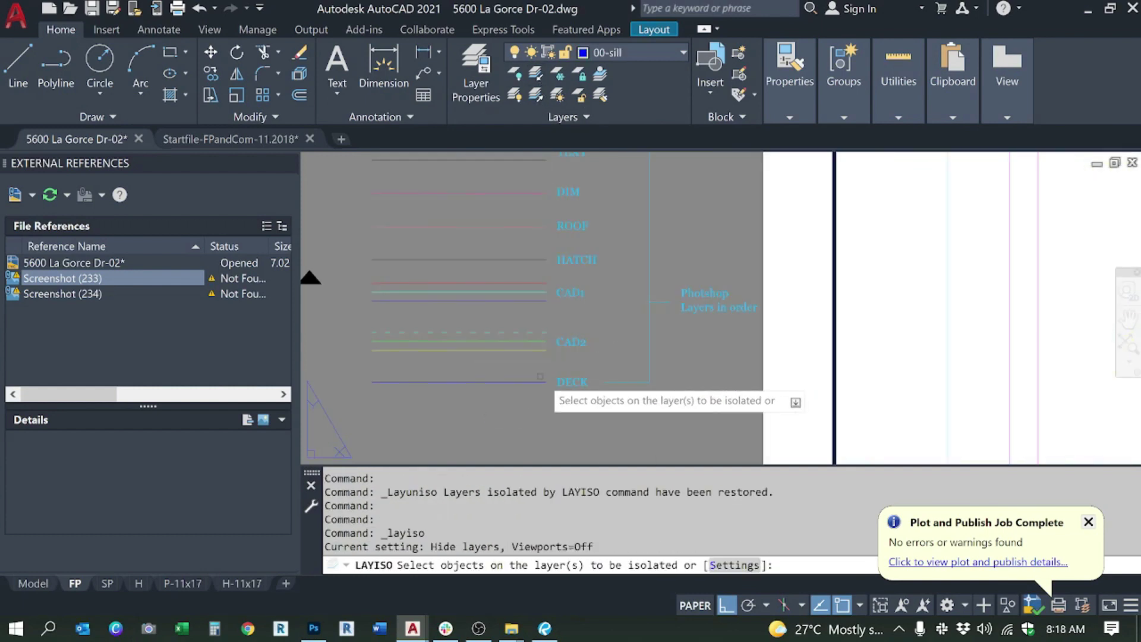
{"action": "left_click", "coordinate": [520, 397]}
{"action": "key", "text": "Return"}
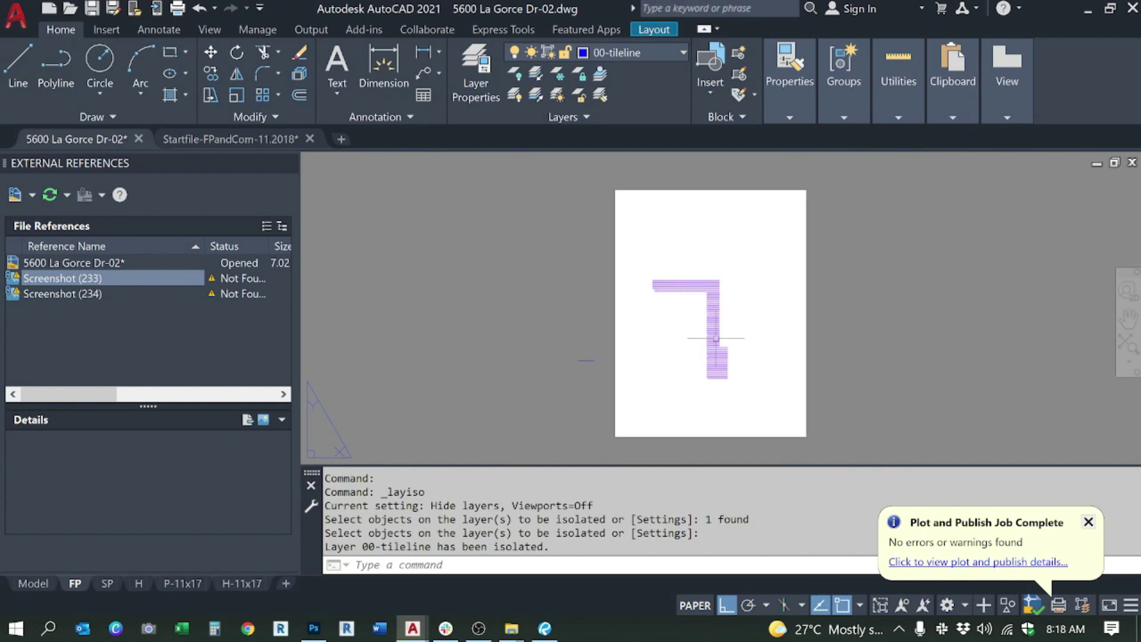
{"action": "scroll", "coordinate": [716, 338], "scroll_direction": "up", "scroll_amount": 2}
{"action": "key", "text": "Escape"}
Step: Plot the FP sheet to a PDF named deck, then restore all hidden layers
{"action": "key", "text": "ctrl+p"}
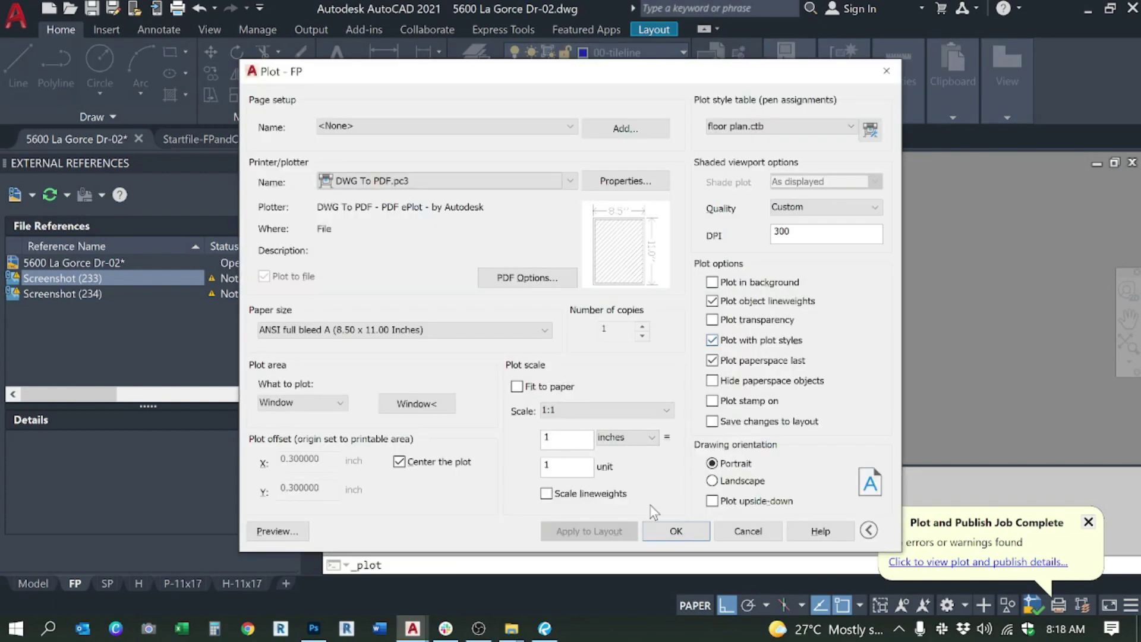
{"action": "left_click", "coordinate": [667, 531]}
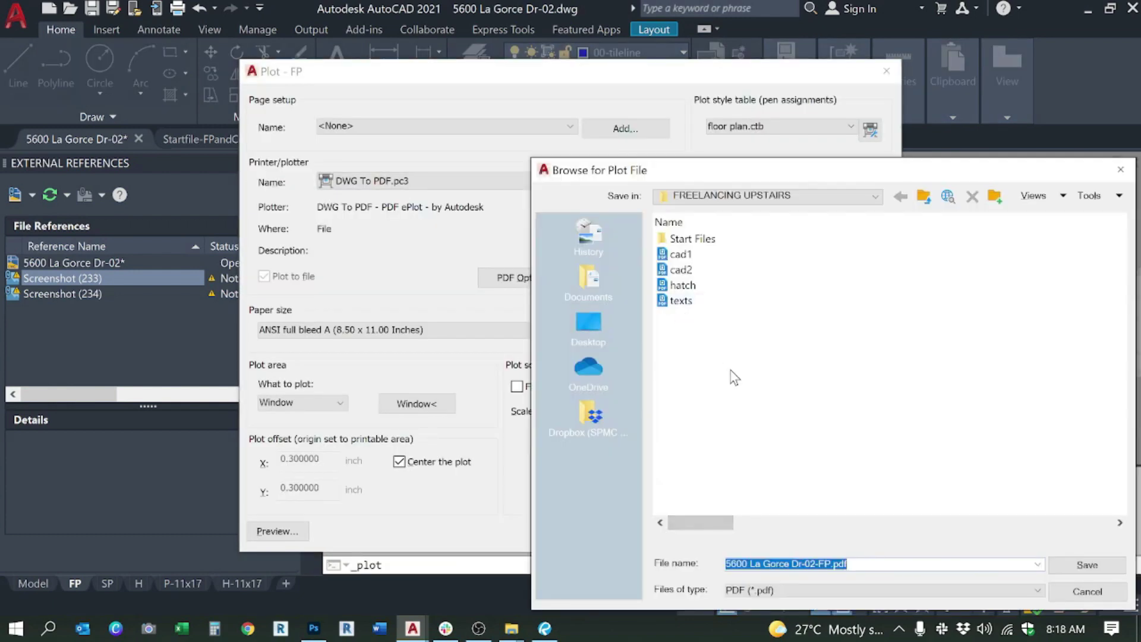
{"action": "type", "text": "deck"}
{"action": "key", "text": "Return"}
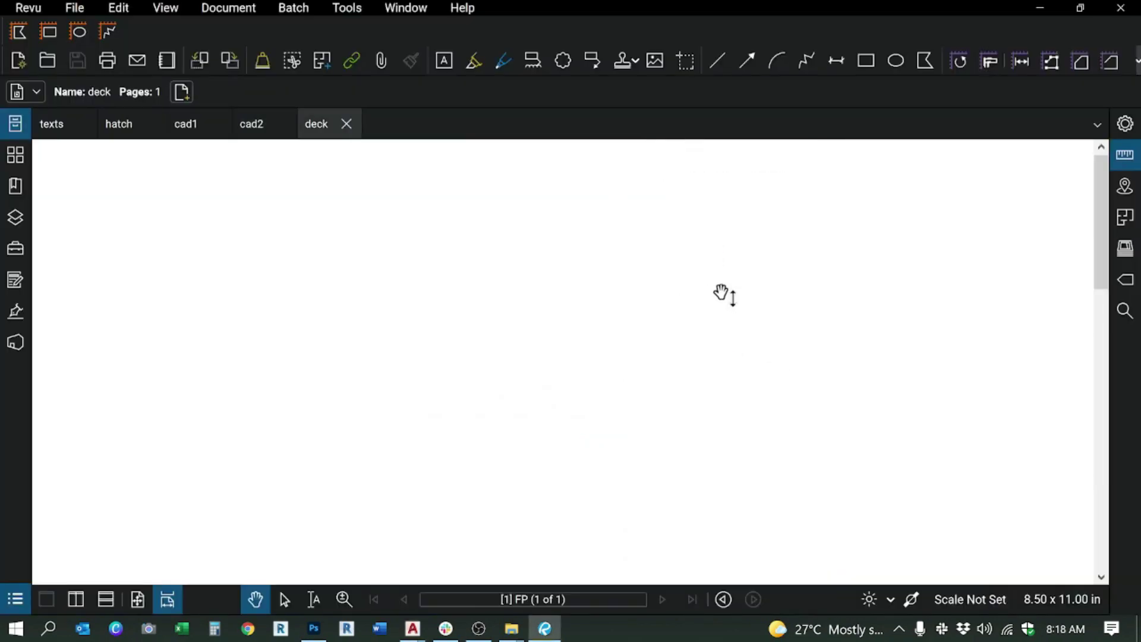
{"action": "scroll", "coordinate": [723, 294], "scroll_direction": "down", "scroll_amount": 5}
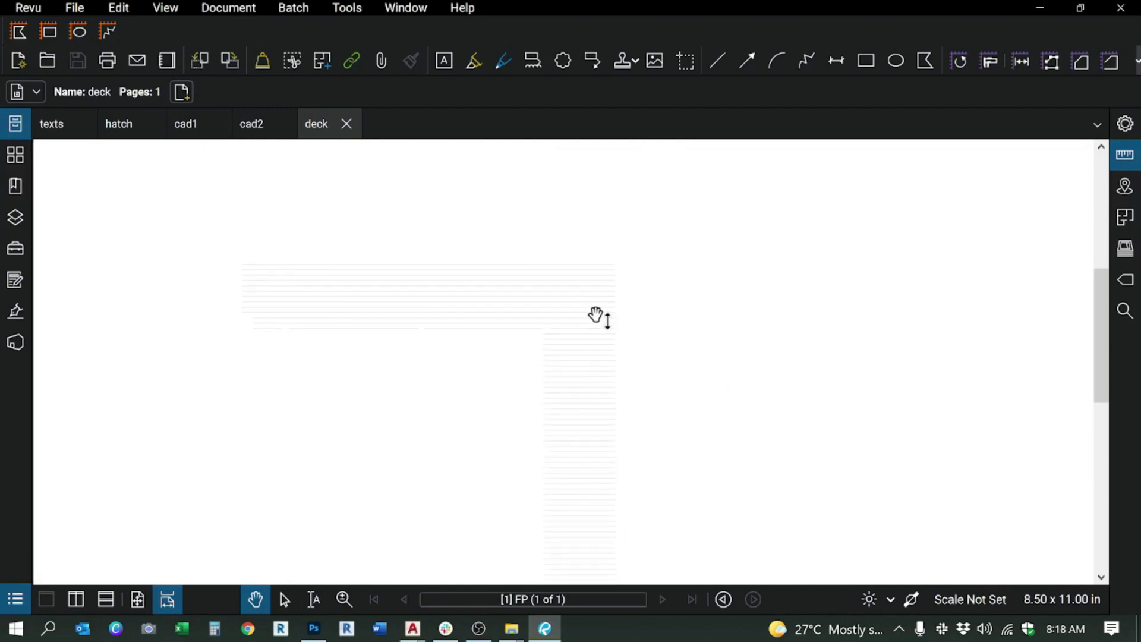
{"action": "key", "text": "alt+Tab"}
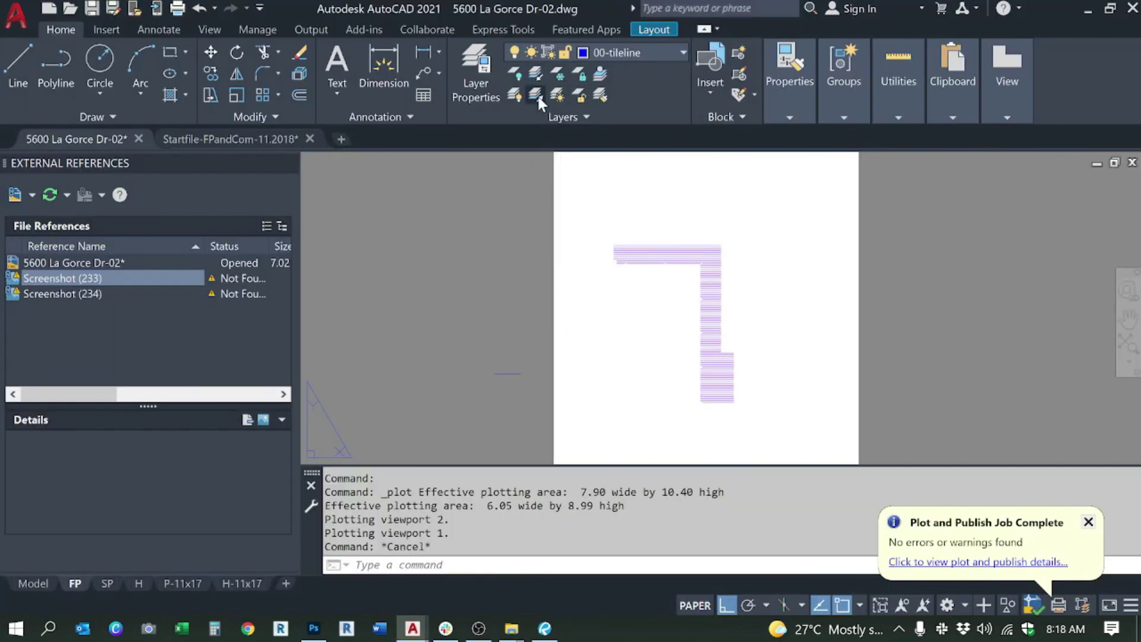
{"action": "left_click", "coordinate": [537, 95]}
{"action": "scroll", "coordinate": [647, 363], "scroll_direction": "down", "scroll_amount": 3}
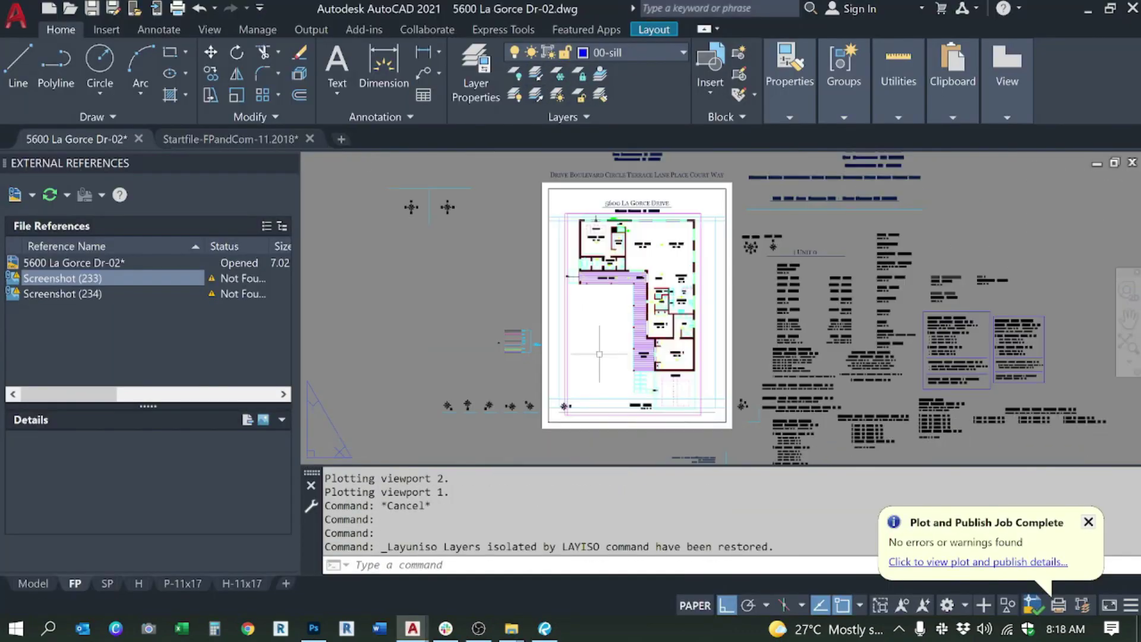
Step: Switch to the SP layout sheet and pan it fully into view
{"action": "left_click_drag", "start_coordinate": [572, 355], "coordinate": [615, 376]}
{"action": "left_click", "coordinate": [108, 581]}
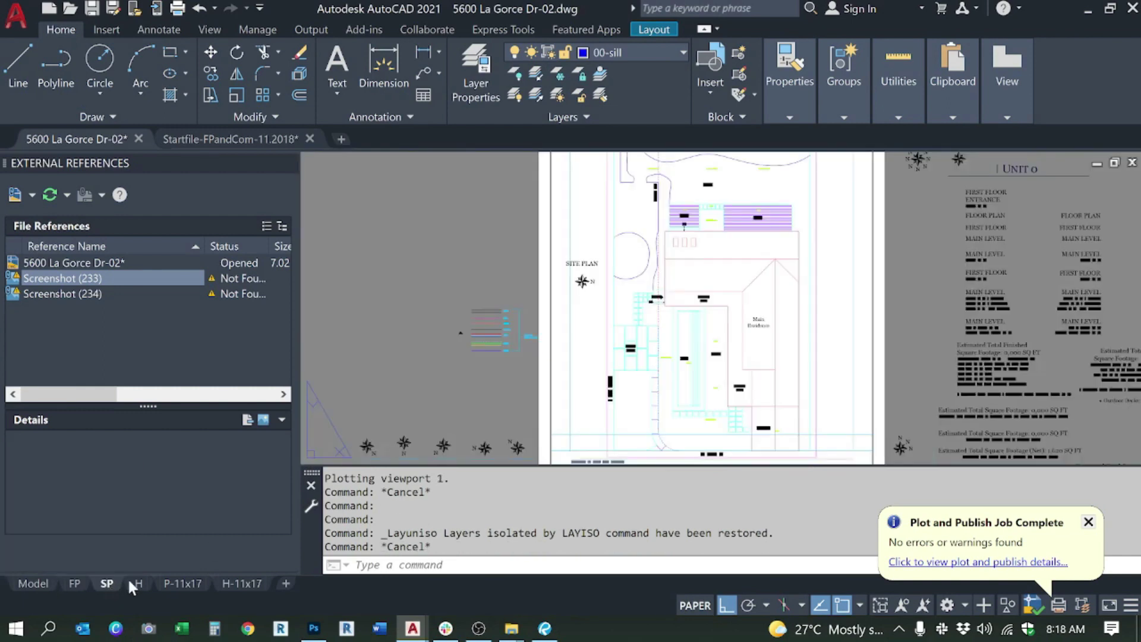
{"action": "left_click_drag", "start_coordinate": [708, 368], "coordinate": [668, 407]}
{"action": "scroll", "coordinate": [678, 303], "scroll_direction": "down", "scroll_amount": 4}
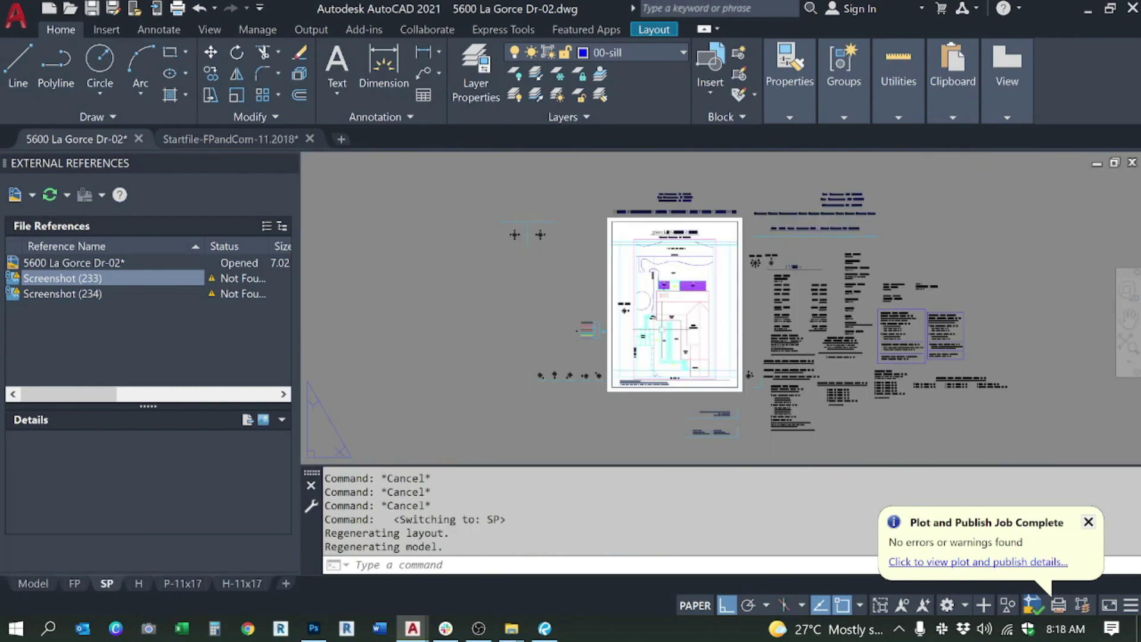
{"action": "scroll", "coordinate": [662, 329], "scroll_direction": "up", "scroll_amount": 2}
{"action": "mouse_move", "coordinate": [609, 316]}
{"action": "left_mouse_down"}
{"action": "mouse_move", "coordinate": [620, 324]}
{"action": "mouse_move", "coordinate": [609, 331]}
{"action": "left_mouse_up"}
{"action": "key", "text": "Escape"}
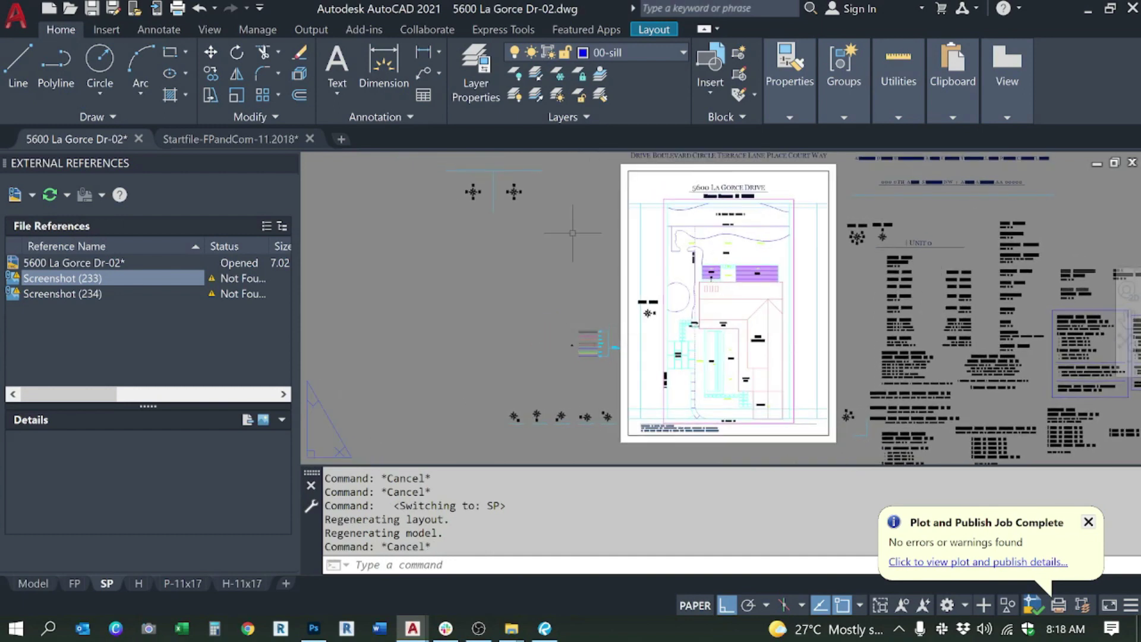
Step: Isolate the three text layers with a window selection around the text objects
{"action": "left_click", "coordinate": [531, 77]}
{"action": "scroll", "coordinate": [657, 327], "scroll_direction": "up", "scroll_amount": 5}
{"action": "left_click", "coordinate": [656, 318]}
{"action": "left_click", "coordinate": [571, 330]}
{"action": "scroll", "coordinate": [570, 330], "scroll_direction": "down", "scroll_amount": 4}
{"action": "key", "text": "Return"}
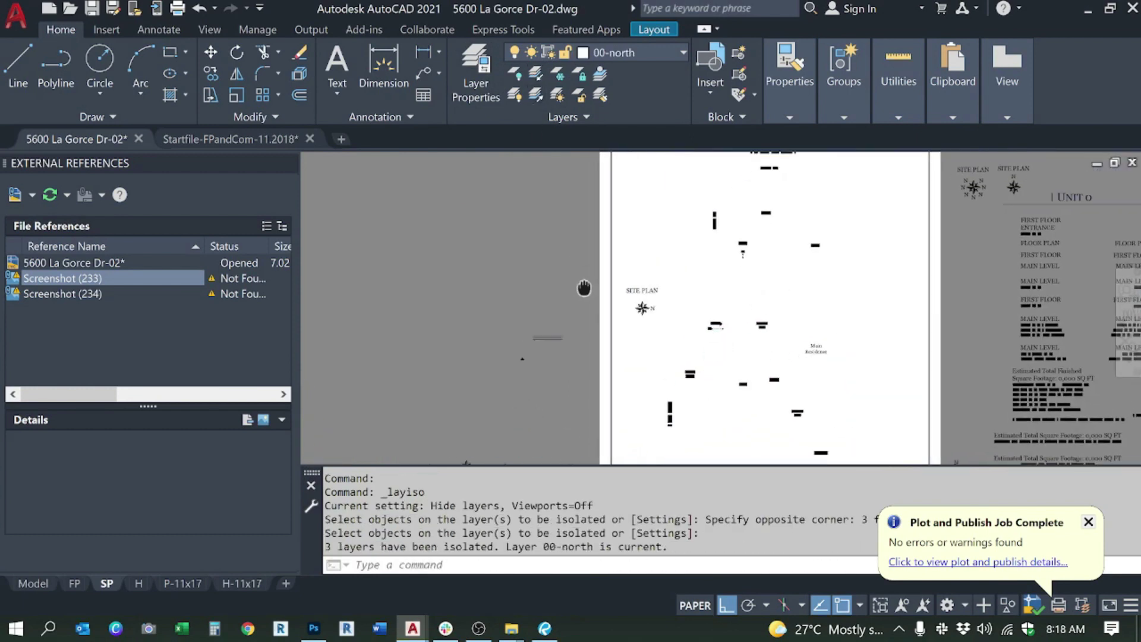
{"action": "scroll", "coordinate": [594, 285], "scroll_direction": "up", "scroll_amount": 2}
{"action": "left_click_drag", "start_coordinate": [610, 285], "coordinate": [613, 312]}
{"action": "key", "text": "Escape"}
{"action": "key", "text": "Escape"}
{"action": "key", "text": "Escape"}
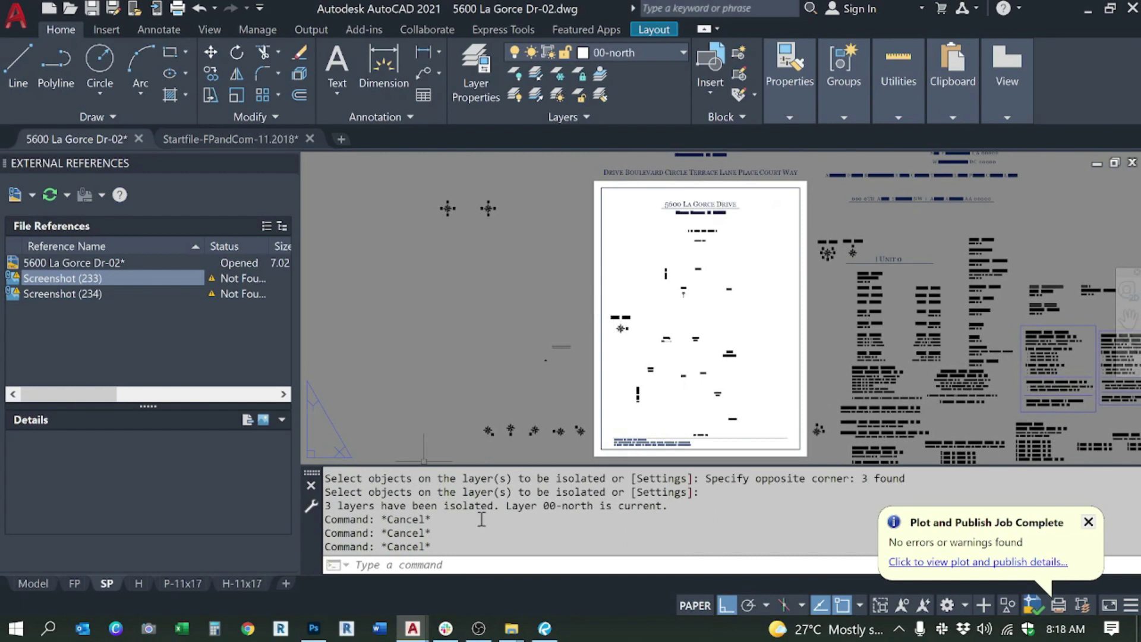
Step: Erase the blue line at the bottom of the SP sheet
{"action": "left_click", "coordinate": [623, 442]}
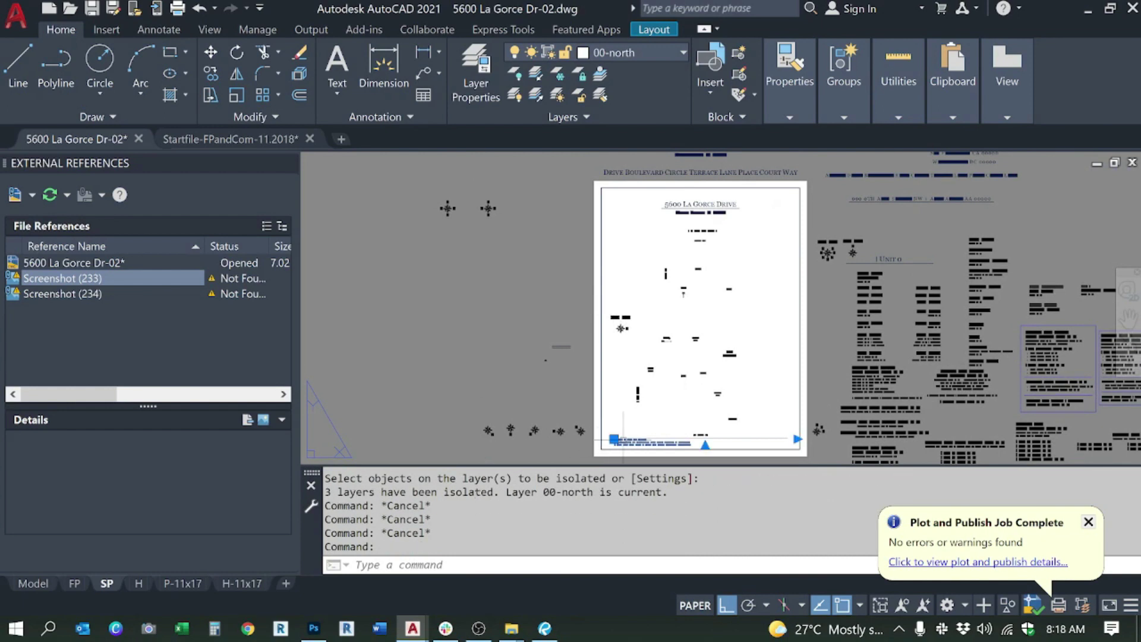
{"action": "key", "text": "Delete"}
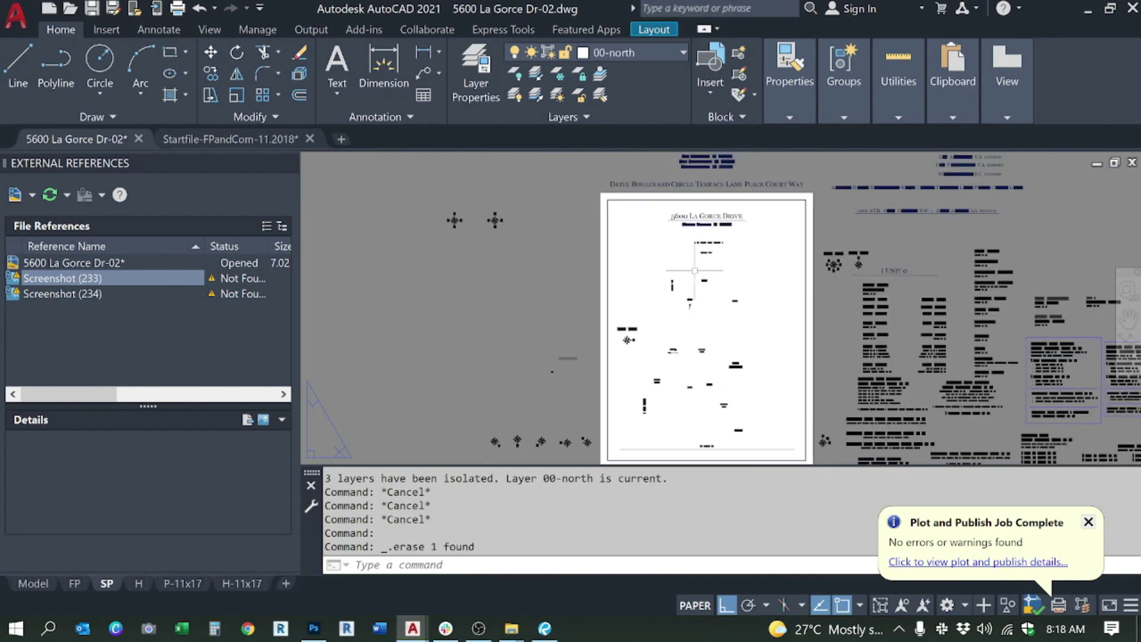
{"action": "key", "text": "Escape"}
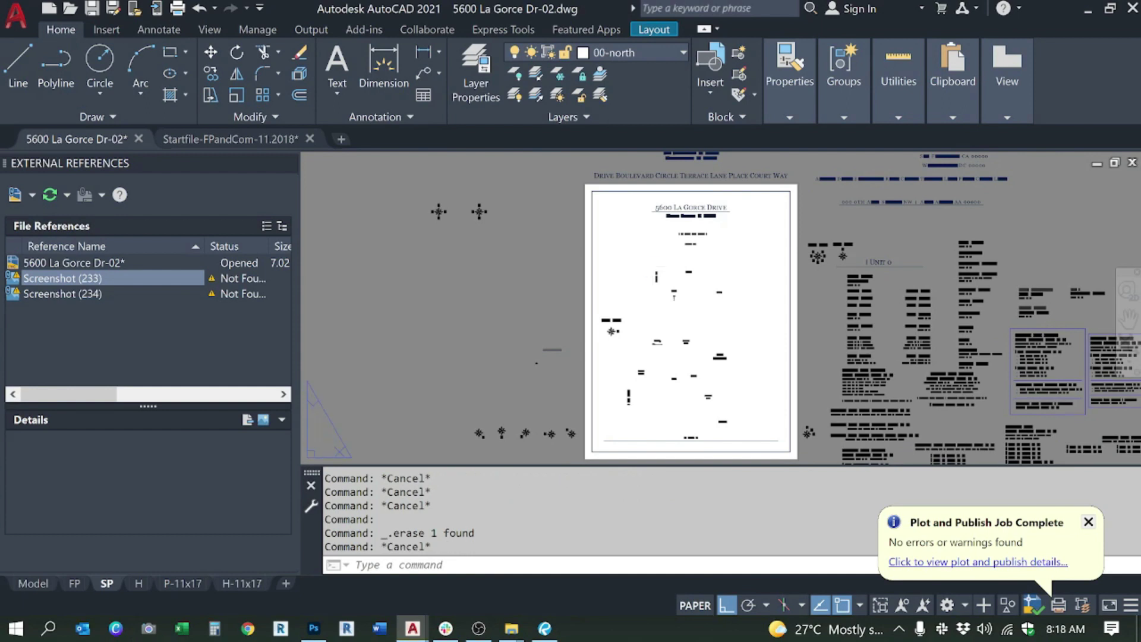
Step: Open the SP sheet's plot settings and the list of plot style tables
{"action": "key", "text": "ctrl+p"}
{"action": "left_click", "coordinate": [676, 532]}
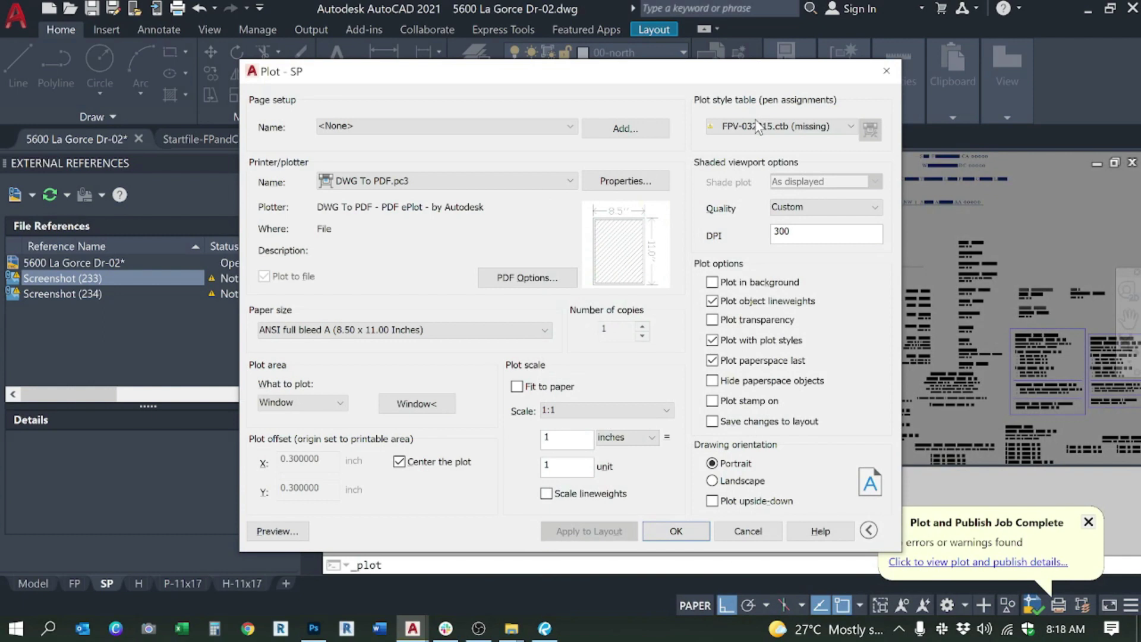
{"action": "left_click", "coordinate": [759, 126]}
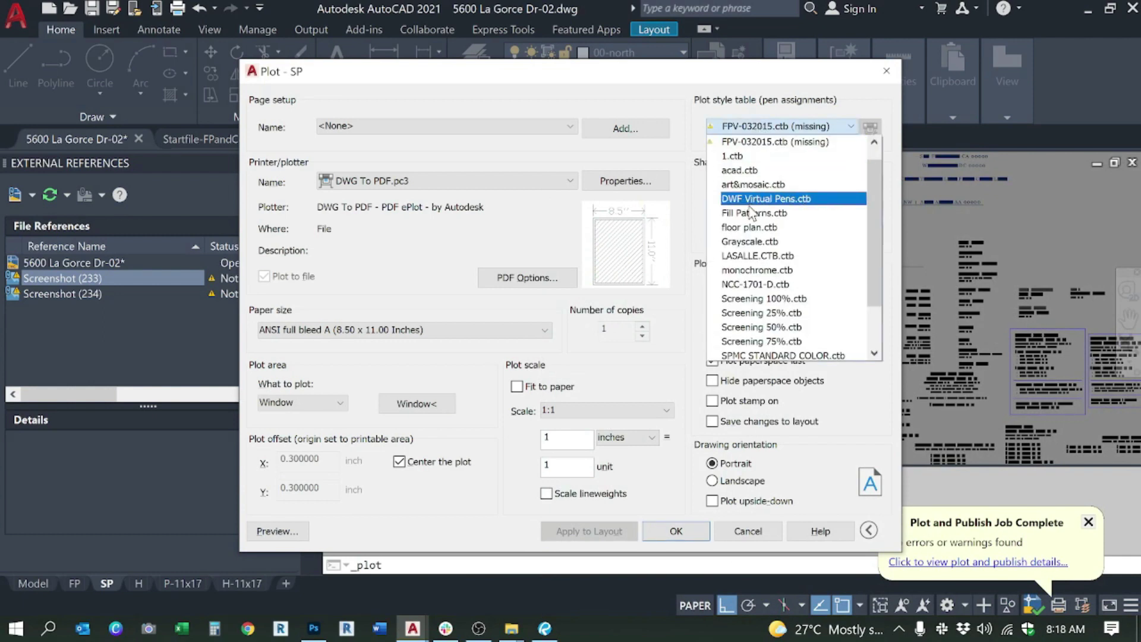
Step: Apply the floor plan.ctb plot style table to the SP layout and accept the settings
{"action": "left_click", "coordinate": [750, 227]}
{"action": "left_click", "coordinate": [607, 532]}
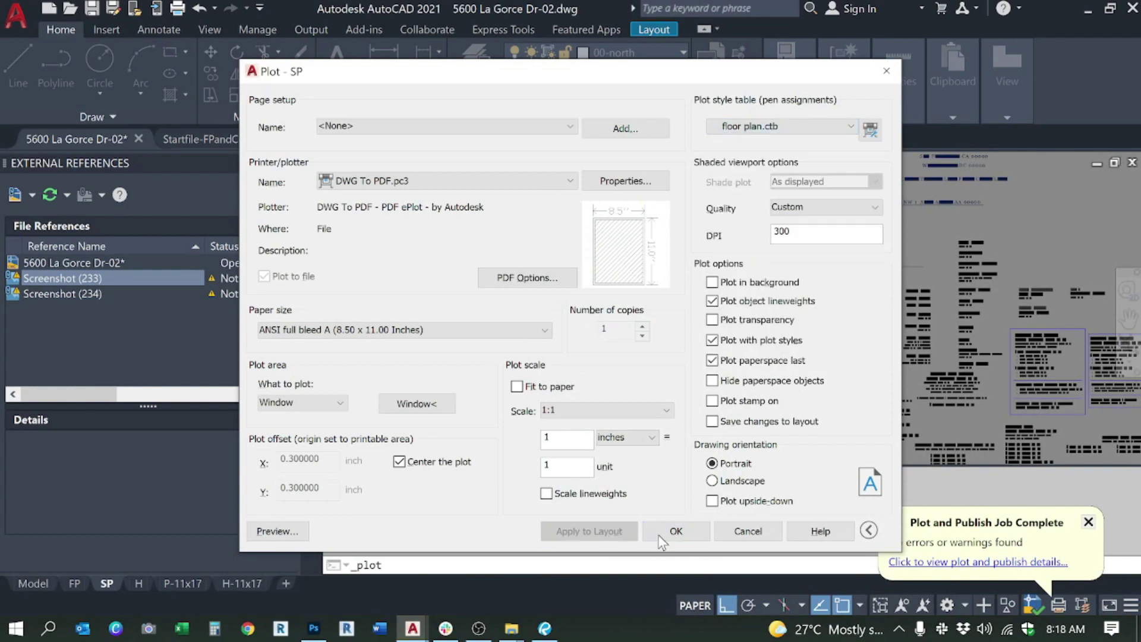
{"action": "left_click", "coordinate": [683, 532]}
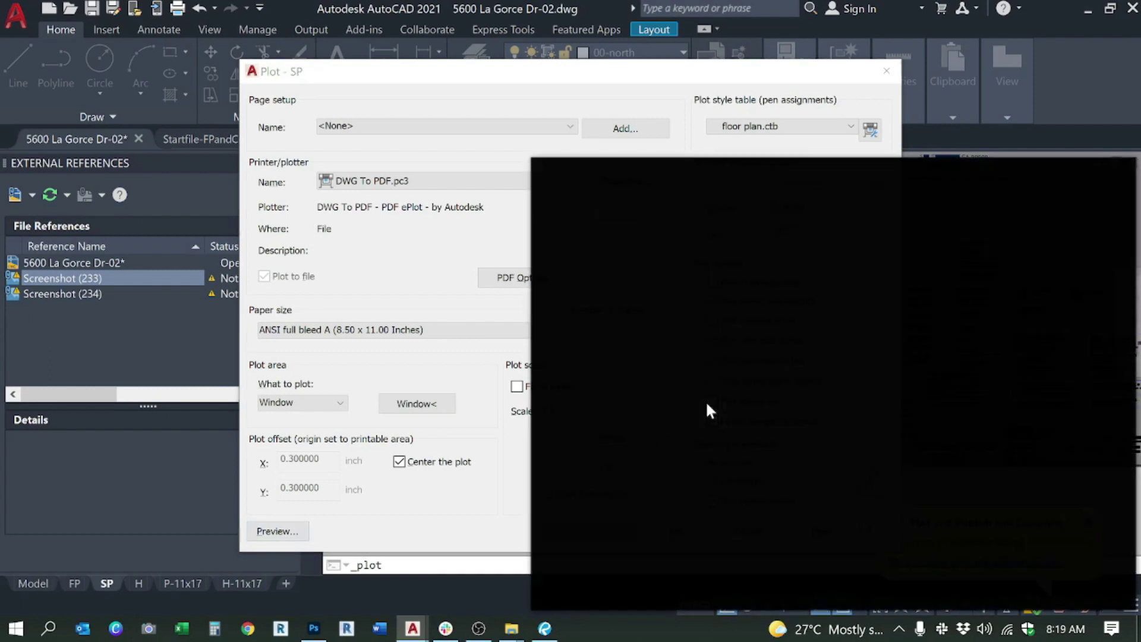
Step: Save the texts PDF inside a new site plan folder and return to the drawing
{"action": "left_click", "coordinate": [715, 374]}
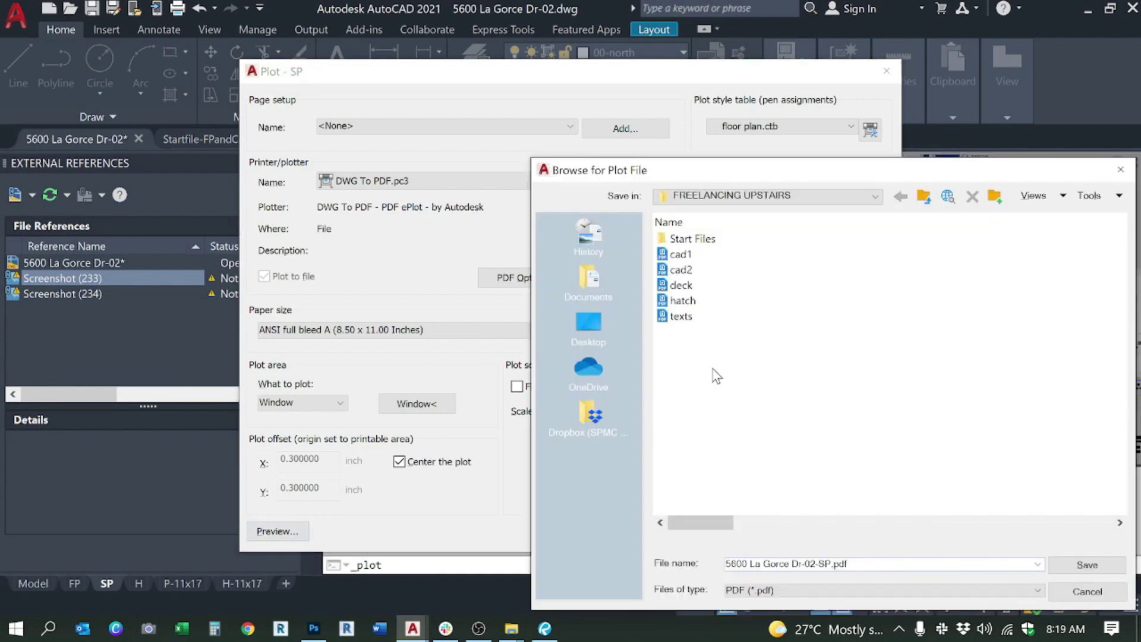
{"action": "left_click", "coordinate": [995, 197]}
{"action": "type", "text": "site plan"}
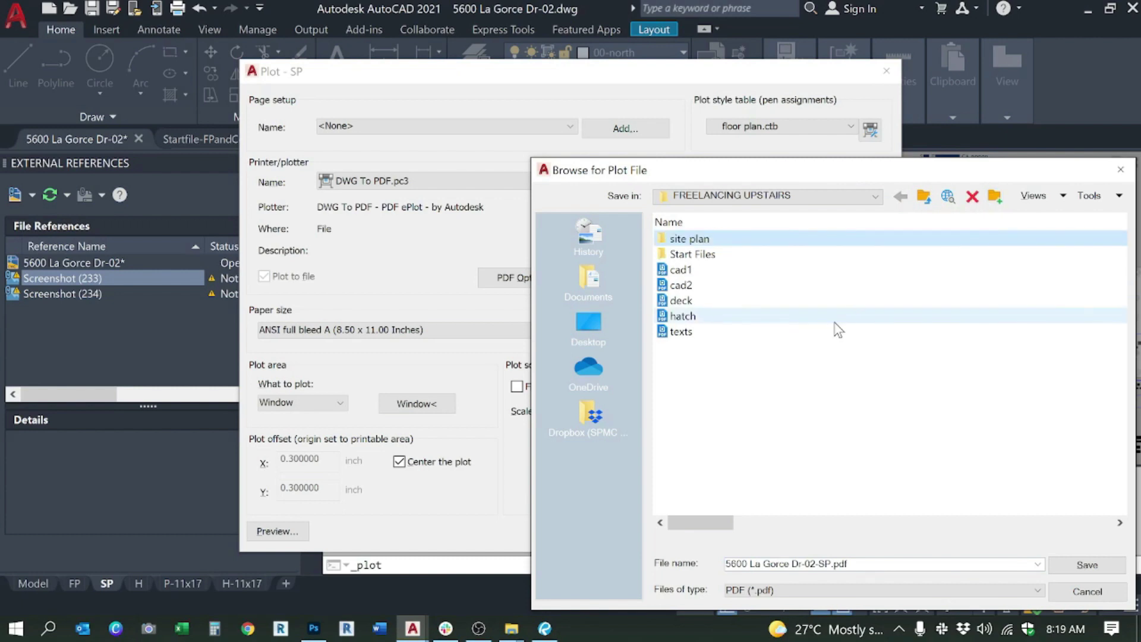
{"action": "key", "text": "Return"}
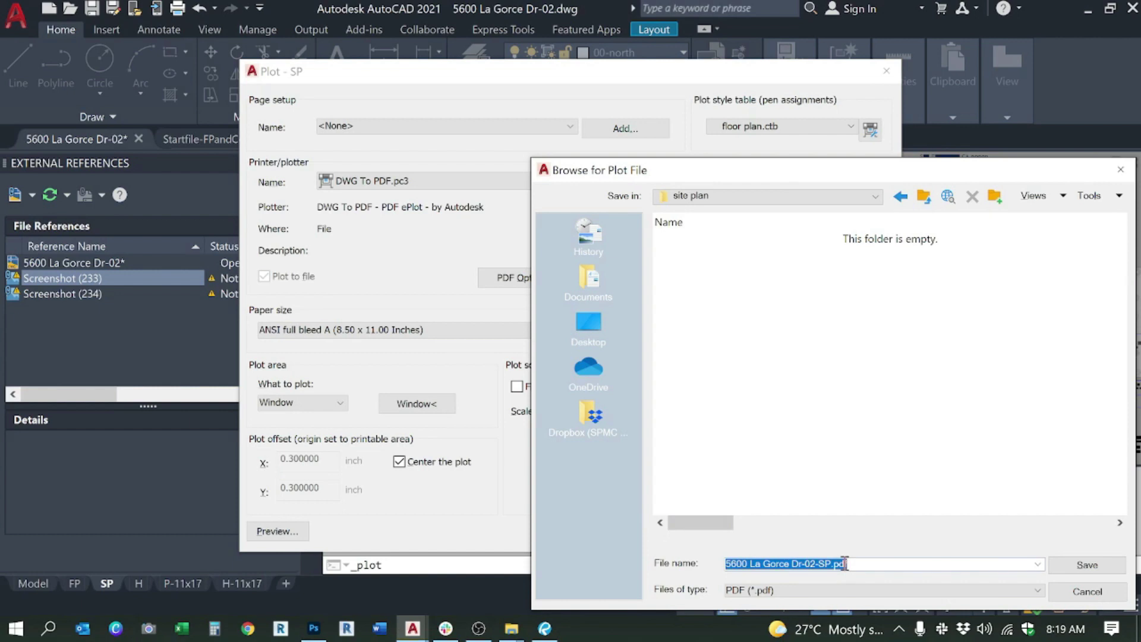
{"action": "type", "text": "d"}
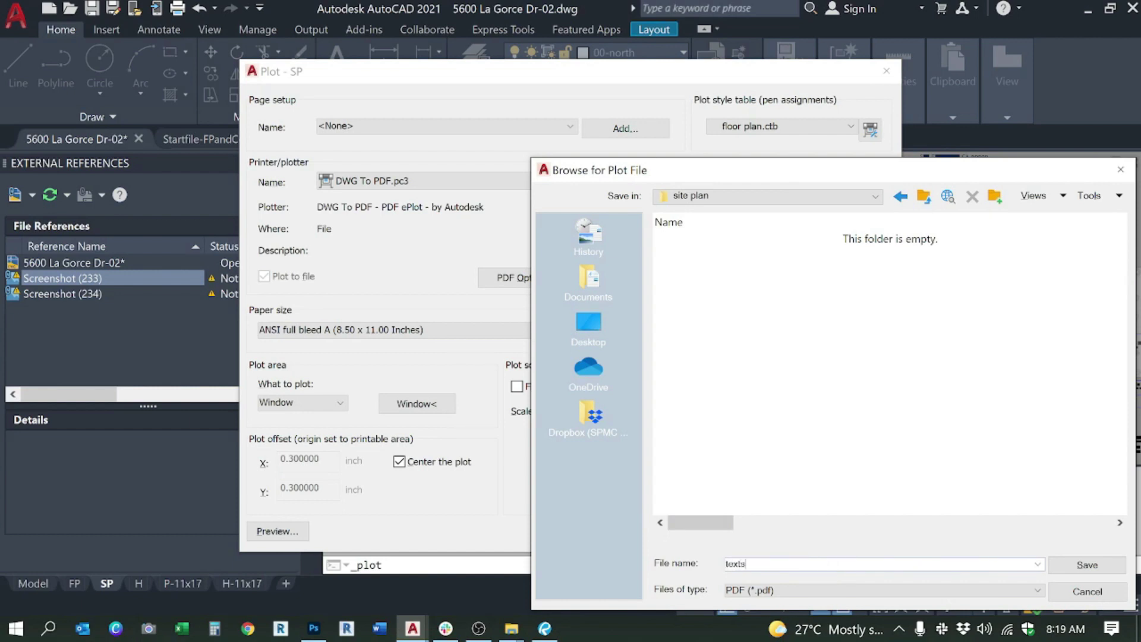
{"action": "type", "text": "exts"}
{"action": "key", "text": "Return"}
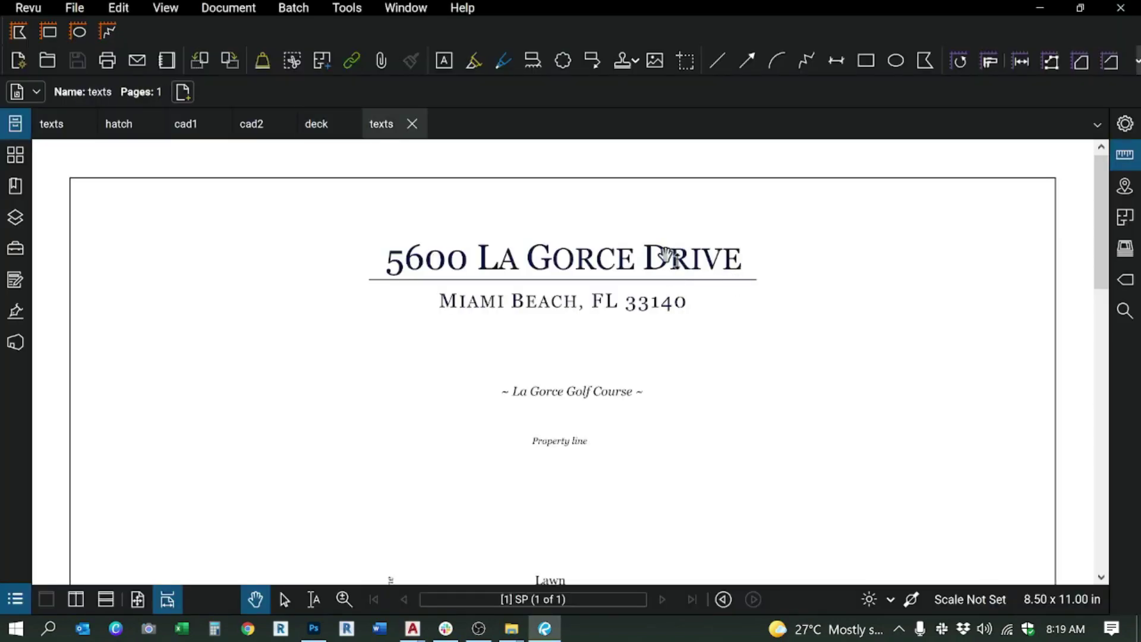
{"action": "key", "text": "alt+Tab"}
{"action": "key", "text": "Escape"}
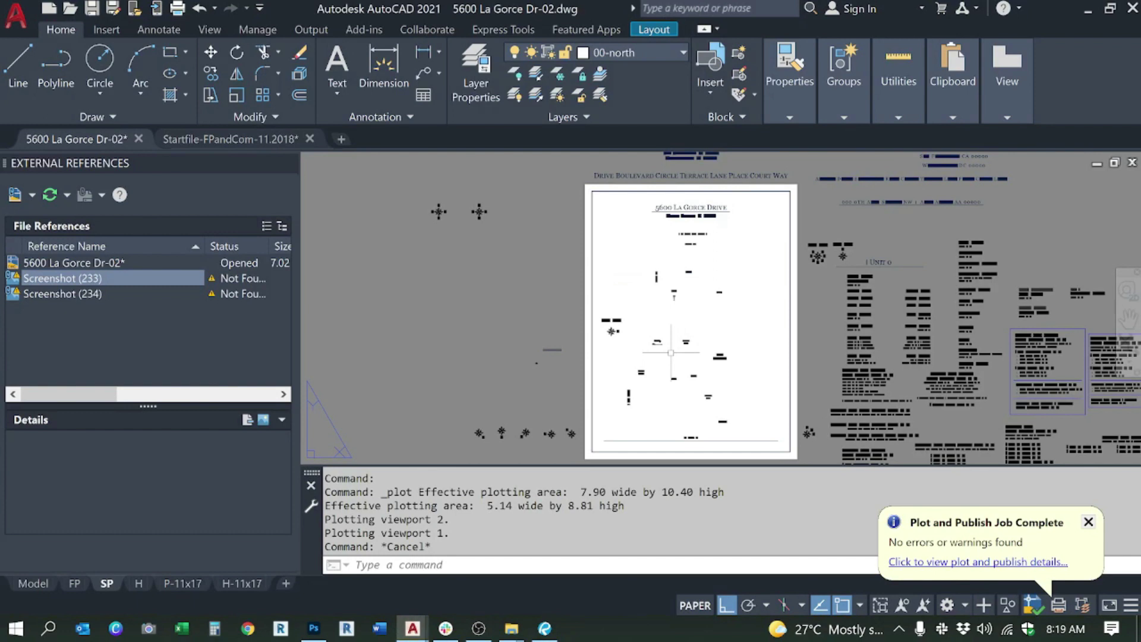
Step: Restore all layers, then isolate only the 00-roof layer via its ROOF legend line
{"action": "left_click", "coordinate": [536, 95]}
{"action": "left_click", "coordinate": [535, 74]}
{"action": "scroll", "coordinate": [588, 315], "scroll_direction": "up", "scroll_amount": 5}
{"action": "left_click", "coordinate": [586, 300]}
{"action": "left_click", "coordinate": [580, 282]}
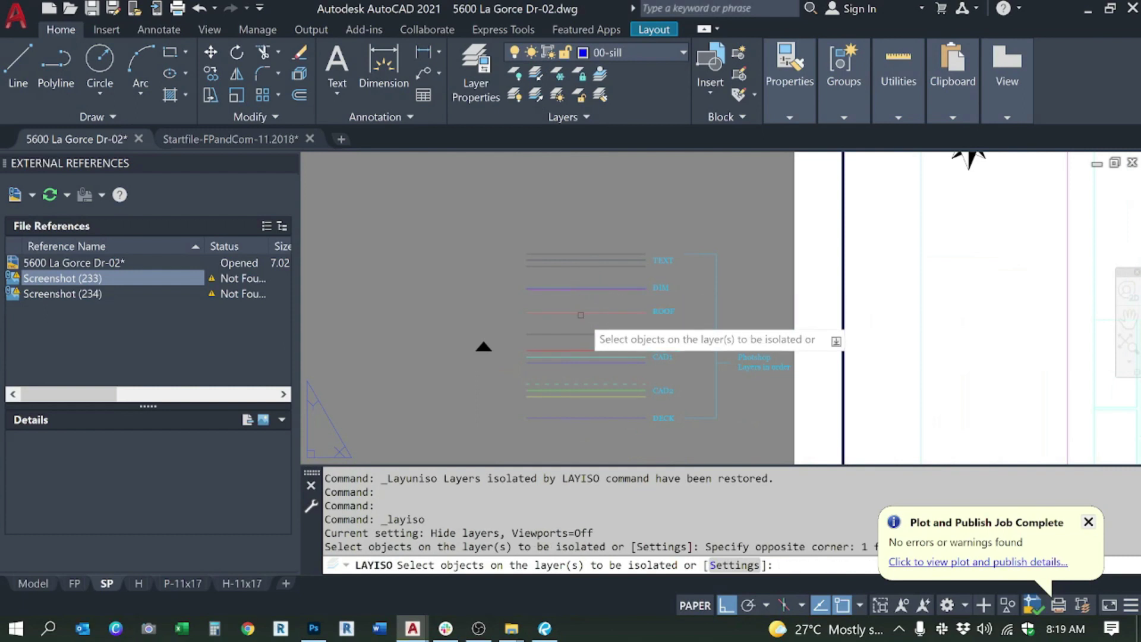
{"action": "key", "text": "Escape"}
{"action": "left_click", "coordinate": [585, 301]}
{"action": "left_click", "coordinate": [577, 308]}
{"action": "key", "text": "Return"}
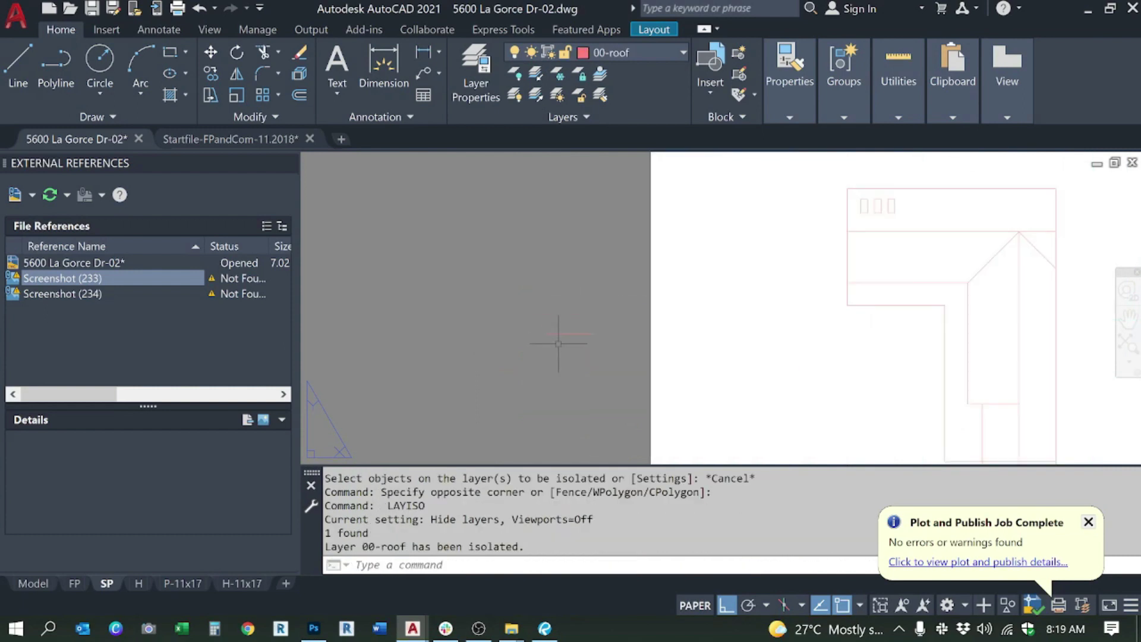
{"action": "scroll", "coordinate": [600, 320], "scroll_direction": "down", "scroll_amount": 4}
{"action": "key", "text": "Escape"}
Step: Plot the SP sheet to a PDF named roof and inspect it in Revu
{"action": "key", "text": "ctrl+p"}
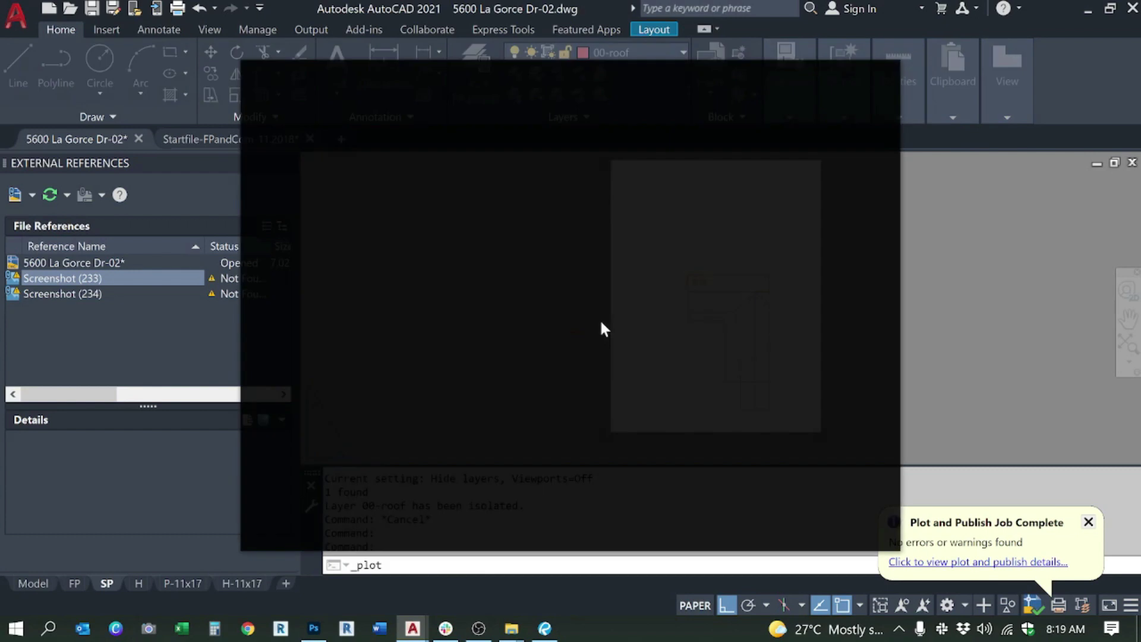
{"action": "left_click", "coordinate": [667, 530]}
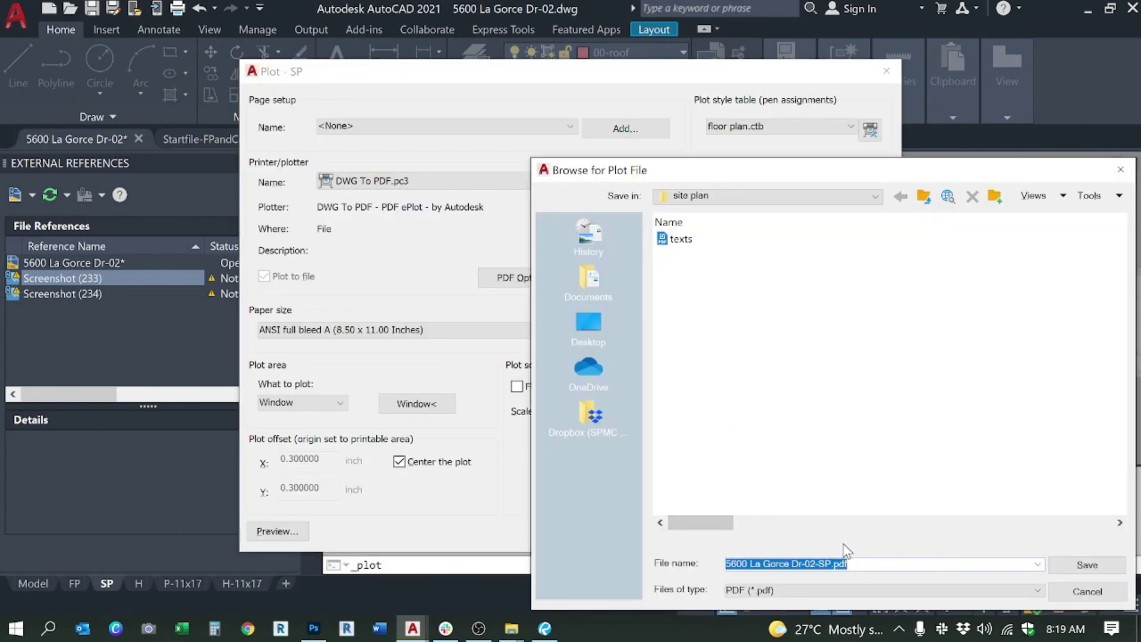
{"action": "type", "text": "roof"}
{"action": "key", "text": "Return"}
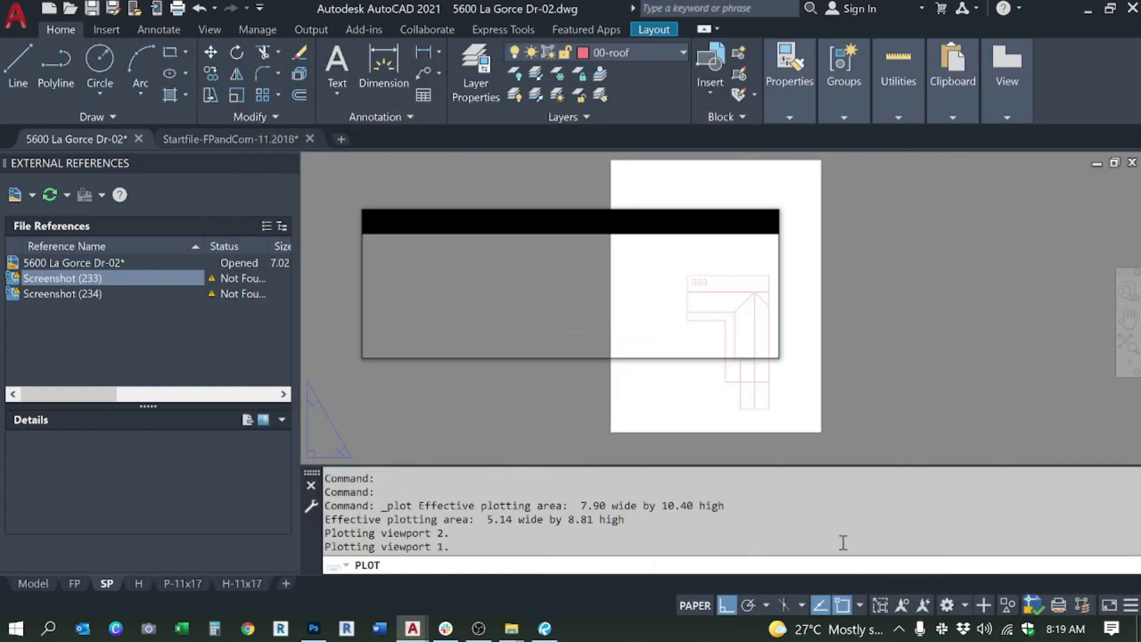
{"action": "scroll", "coordinate": [688, 328], "scroll_direction": "down", "scroll_amount": 3}
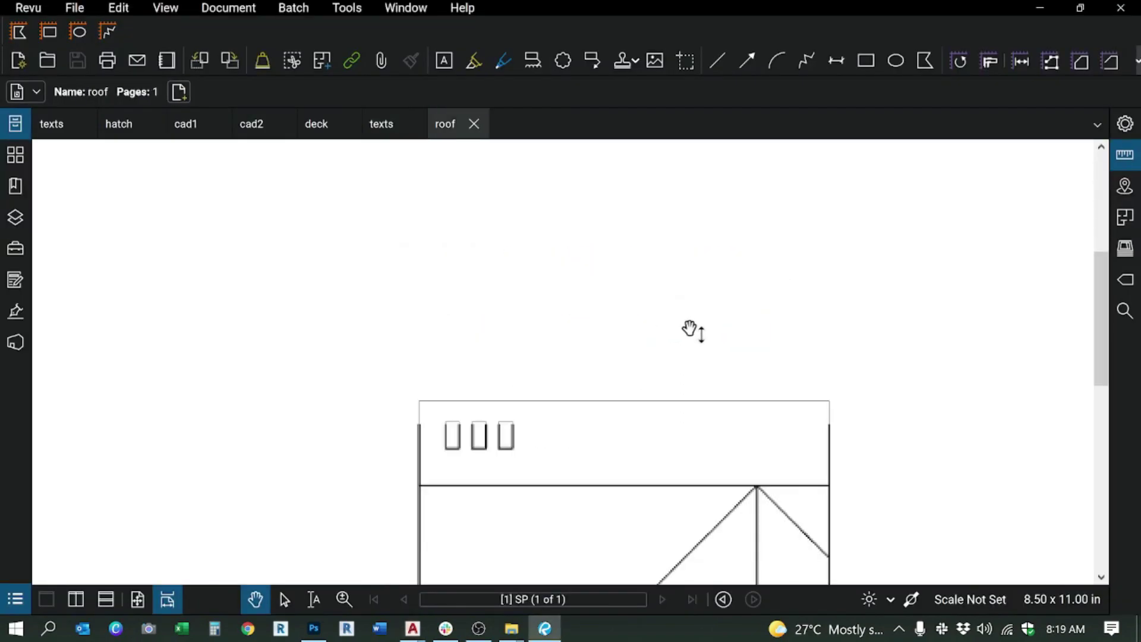
{"action": "scroll", "coordinate": [675, 303], "scroll_direction": "down", "scroll_amount": 2}
{"action": "left_click_drag", "start_coordinate": [686, 369], "coordinate": [688, 254]}
{"action": "key", "text": "alt+Tab"}
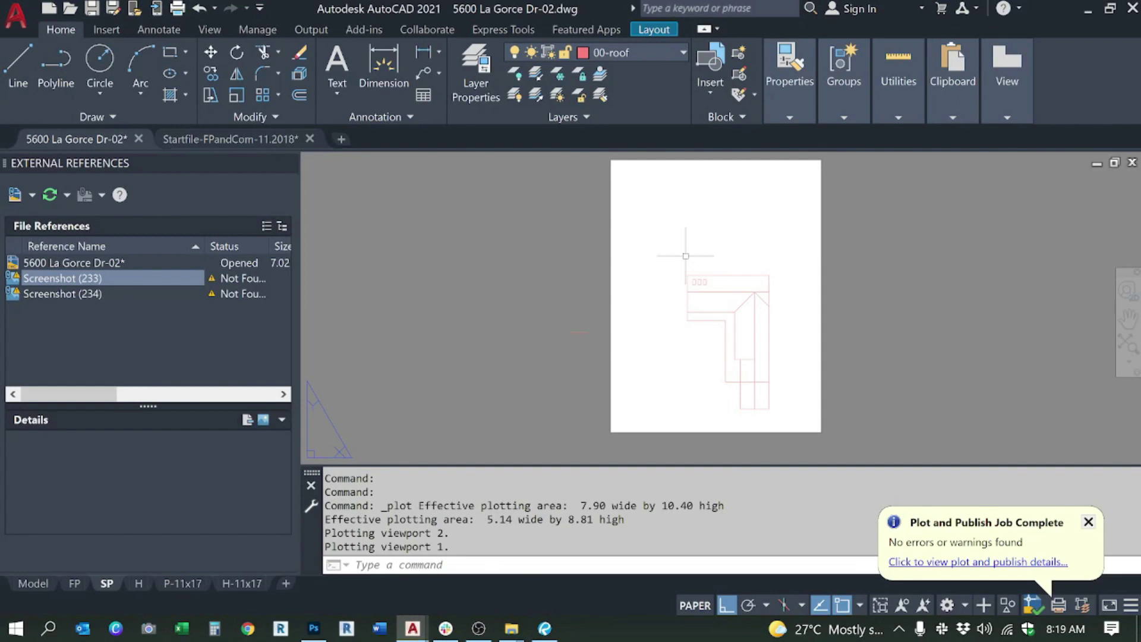
{"action": "key", "text": "Escape"}
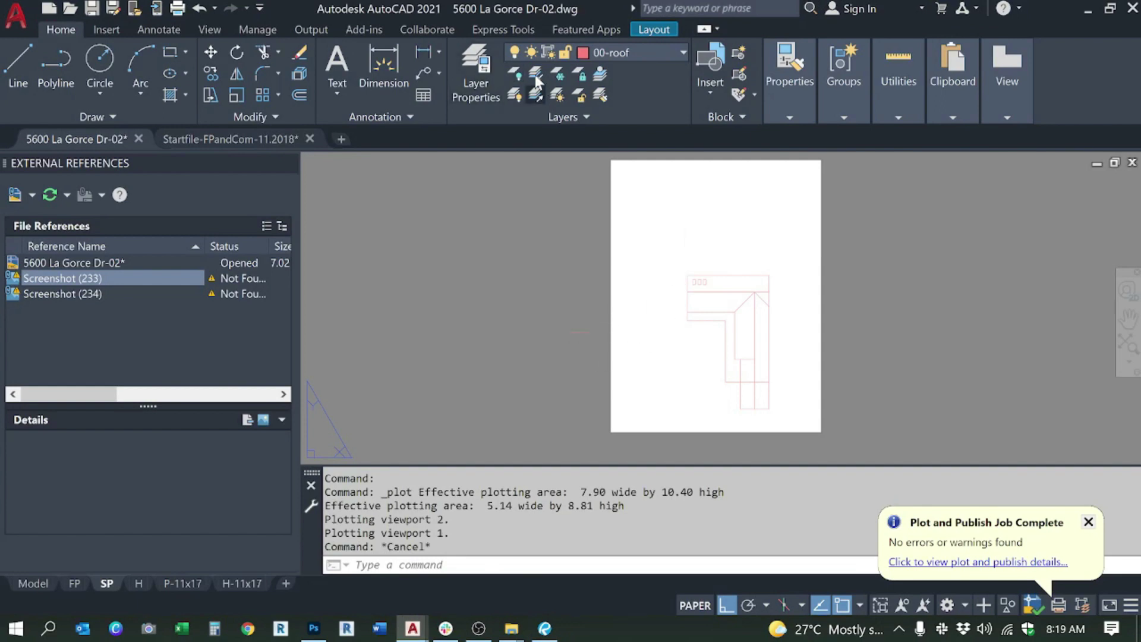
Step: Restore all layers and try isolating a legend layer, then undo the wrong isolation
{"action": "left_click", "coordinate": [537, 94]}
{"action": "left_click", "coordinate": [537, 73]}
{"action": "scroll", "coordinate": [620, 337], "scroll_direction": "up", "scroll_amount": 5}
{"action": "scroll", "coordinate": [621, 337], "scroll_direction": "up", "scroll_amount": 2}
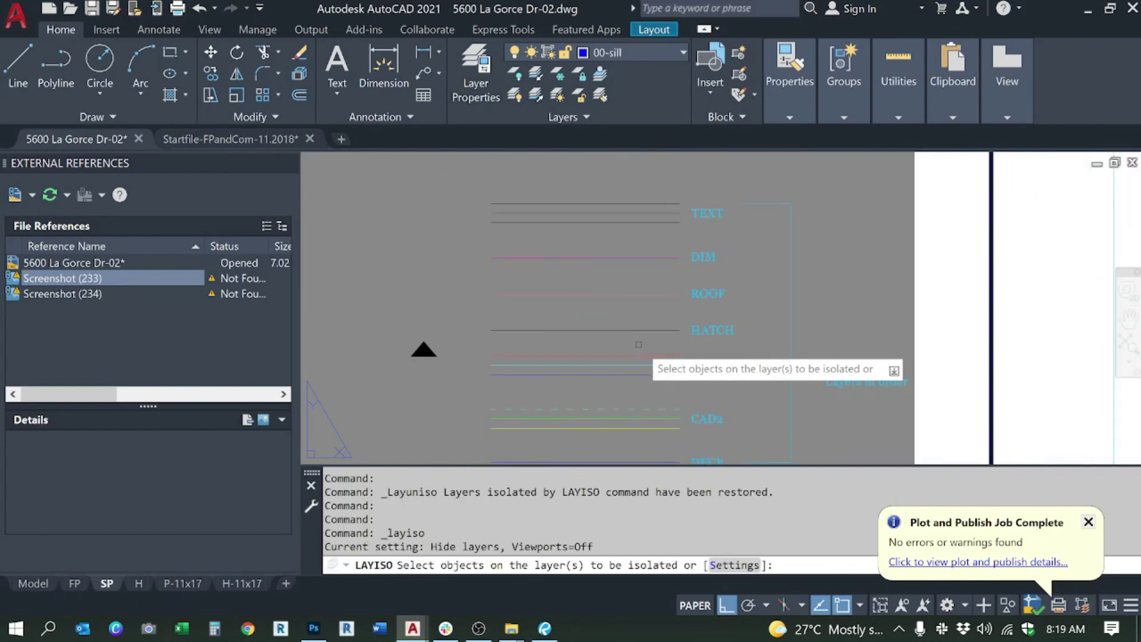
{"action": "left_click", "coordinate": [631, 328]}
{"action": "scroll", "coordinate": [547, 326], "scroll_direction": "down", "scroll_amount": 5}
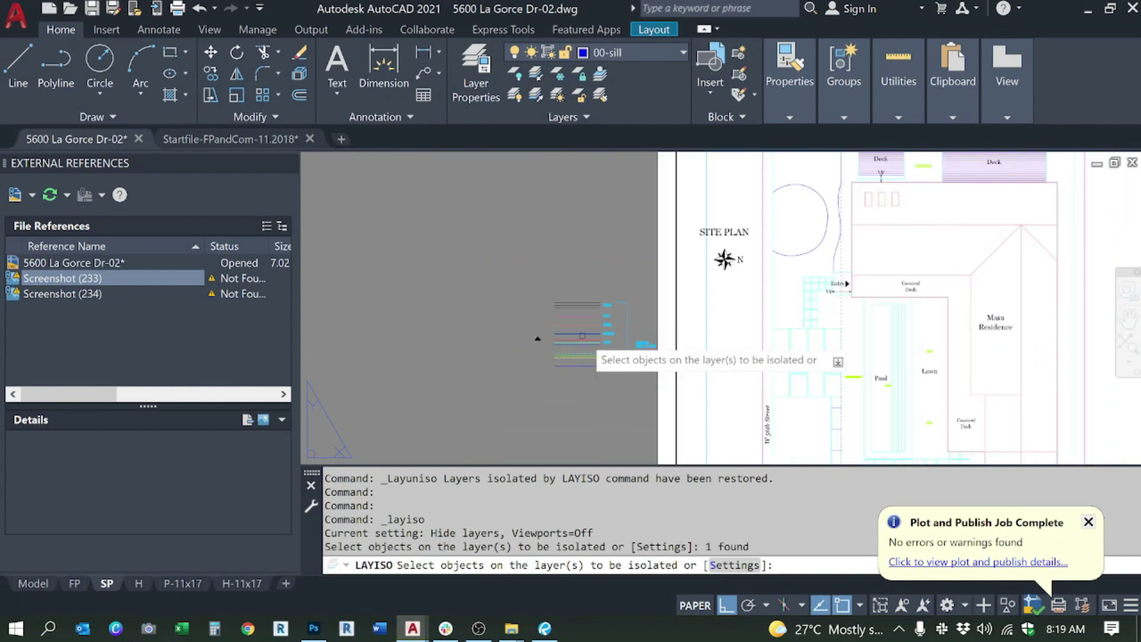
{"action": "key", "text": "Return"}
{"action": "key", "text": "ctrl+z"}
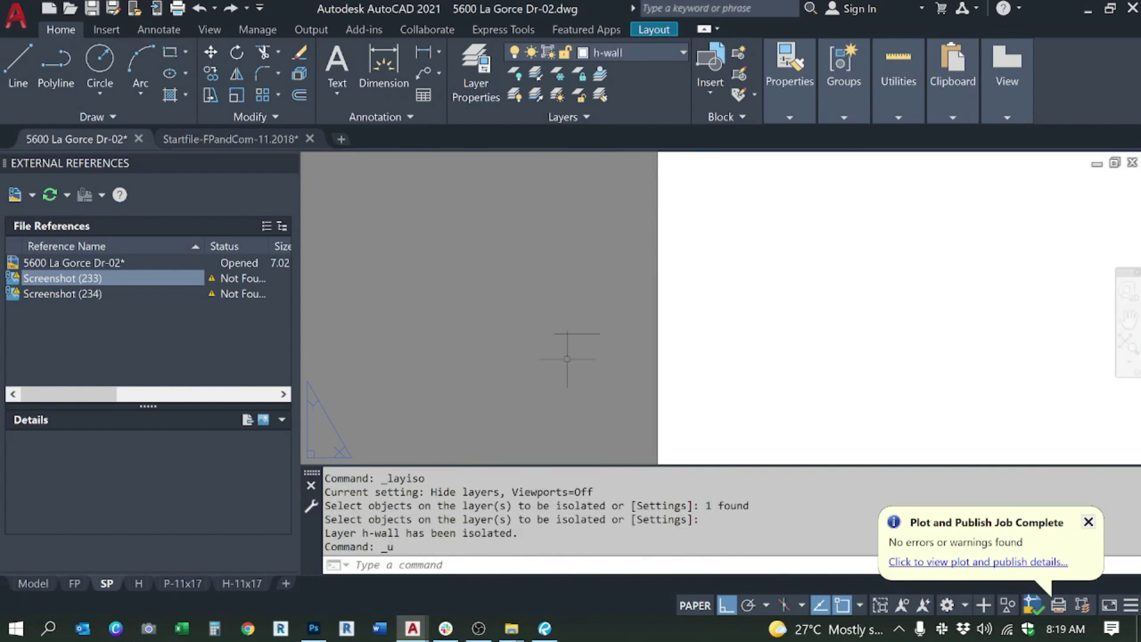
Step: Unisolate, then isolate the three legend-line layers of the first group with LAYISO
{"action": "left_click", "coordinate": [540, 92]}
{"action": "left_click", "coordinate": [535, 74]}
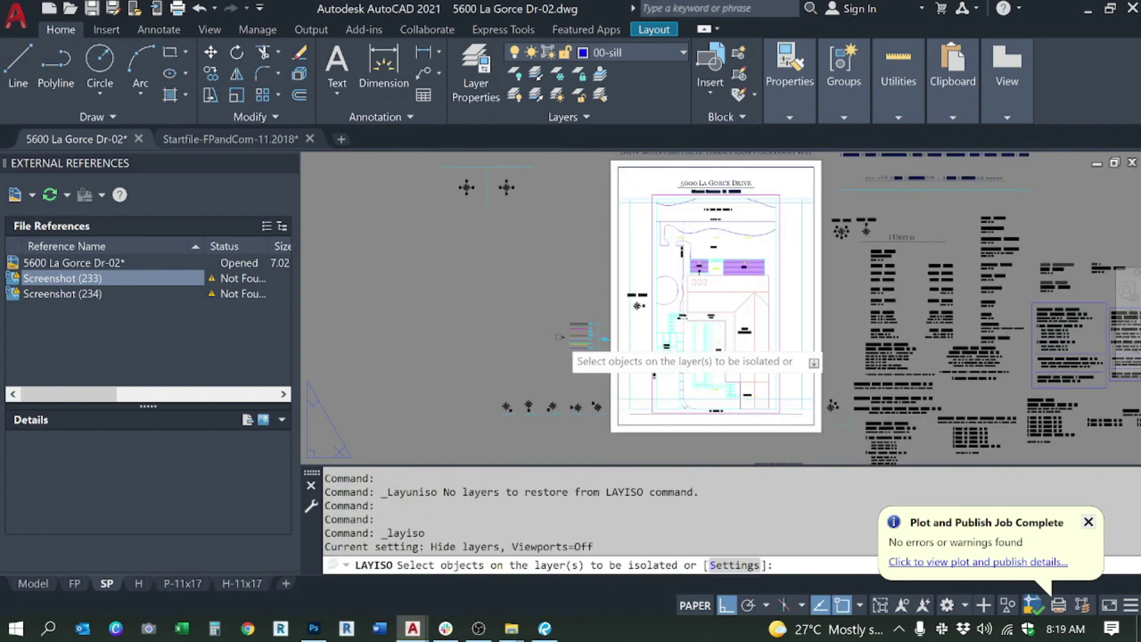
{"action": "scroll", "coordinate": [587, 327], "scroll_direction": "up", "scroll_amount": 5}
{"action": "left_click", "coordinate": [587, 327]}
{"action": "left_click", "coordinate": [556, 288]}
{"action": "scroll", "coordinate": [594, 360], "scroll_direction": "down", "scroll_amount": 5}
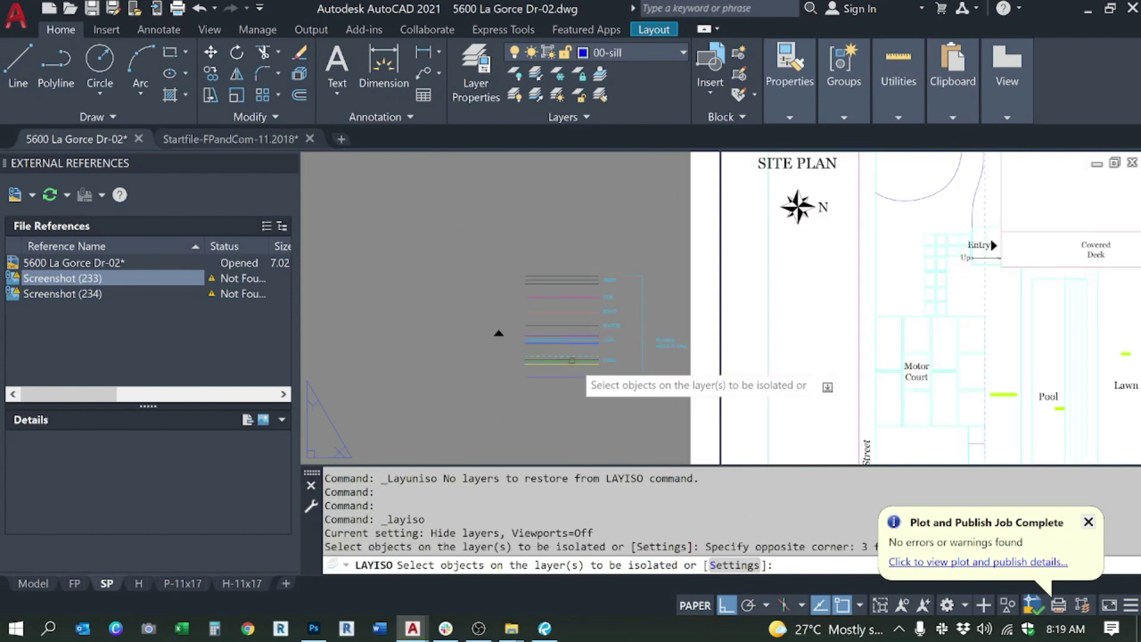
{"action": "key", "text": "Return"}
{"action": "key", "text": "Escape"}
Step: Plot the isolated layers to a PDF named cad1
{"action": "key", "text": "ctrl+p"}
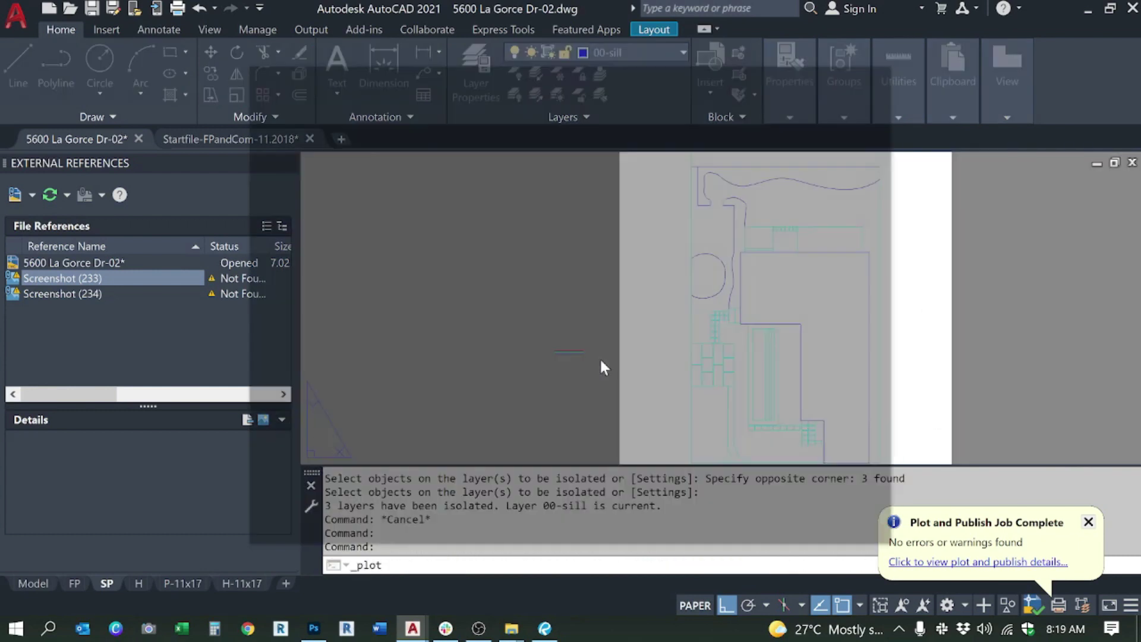
{"action": "left_click", "coordinate": [673, 531]}
{"action": "type", "text": "cad1"}
{"action": "key", "text": "Return"}
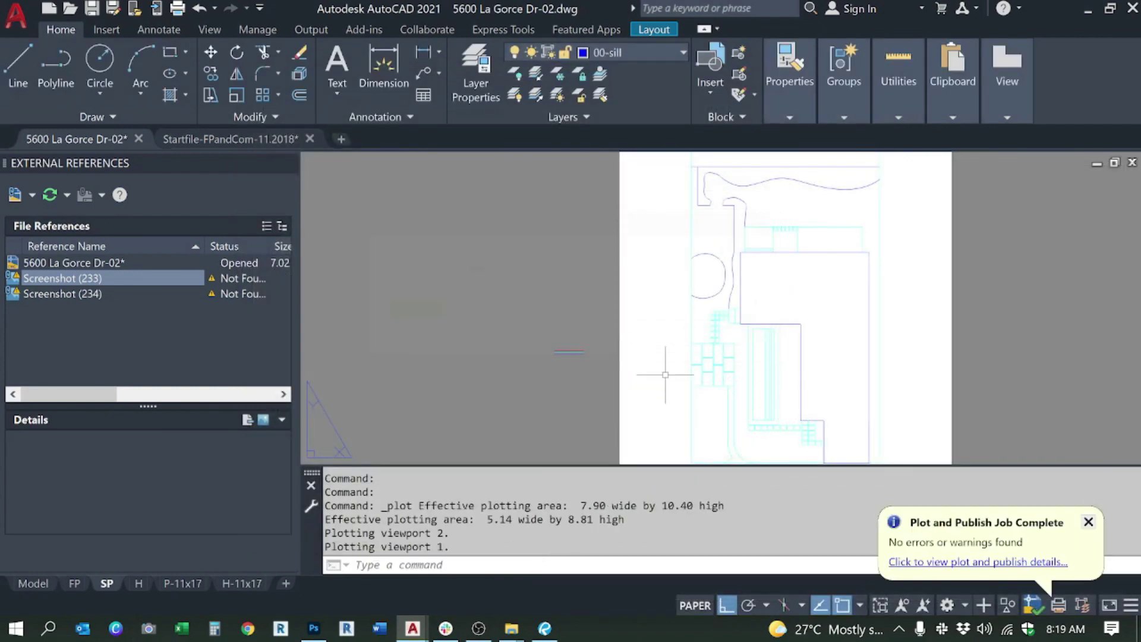
{"action": "key", "text": "alt+Tab"}
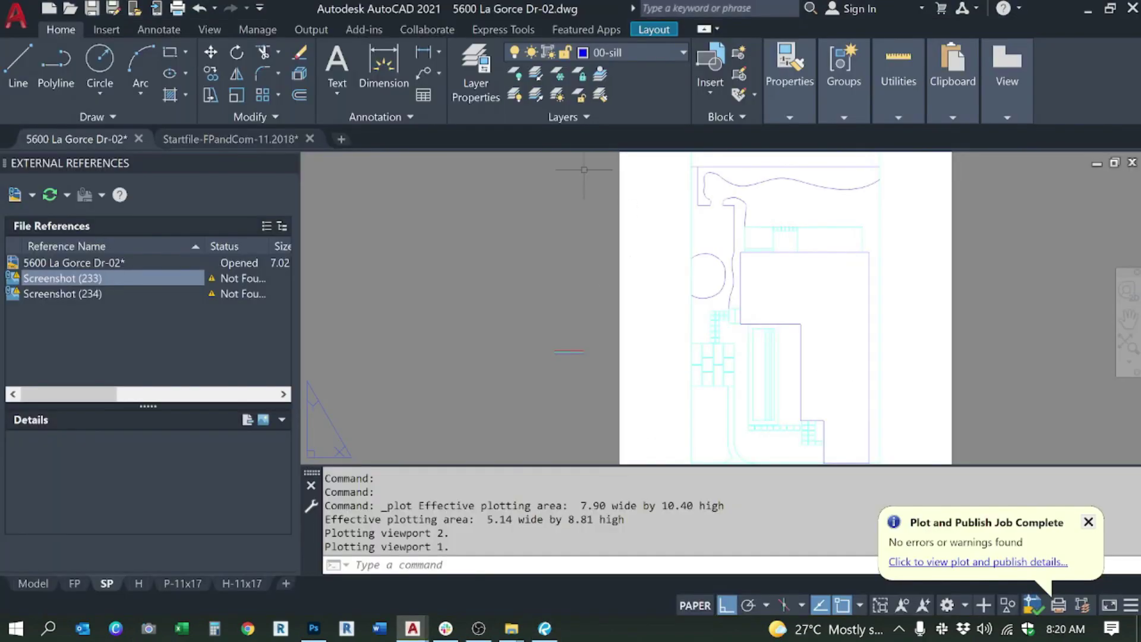
Step: Unisolate, then isolate the three 00-win group legend-line layers
{"action": "left_click", "coordinate": [534, 95]}
{"action": "left_click", "coordinate": [537, 72]}
{"action": "scroll", "coordinate": [571, 366], "scroll_direction": "up", "scroll_amount": 8}
{"action": "scroll", "coordinate": [534, 372], "scroll_direction": "up", "scroll_amount": 2}
{"action": "left_click", "coordinate": [452, 278]}
{"action": "left_click", "coordinate": [594, 345]}
{"action": "key", "text": "Return"}
{"action": "scroll", "coordinate": [638, 343], "scroll_direction": "down", "scroll_amount": 4}
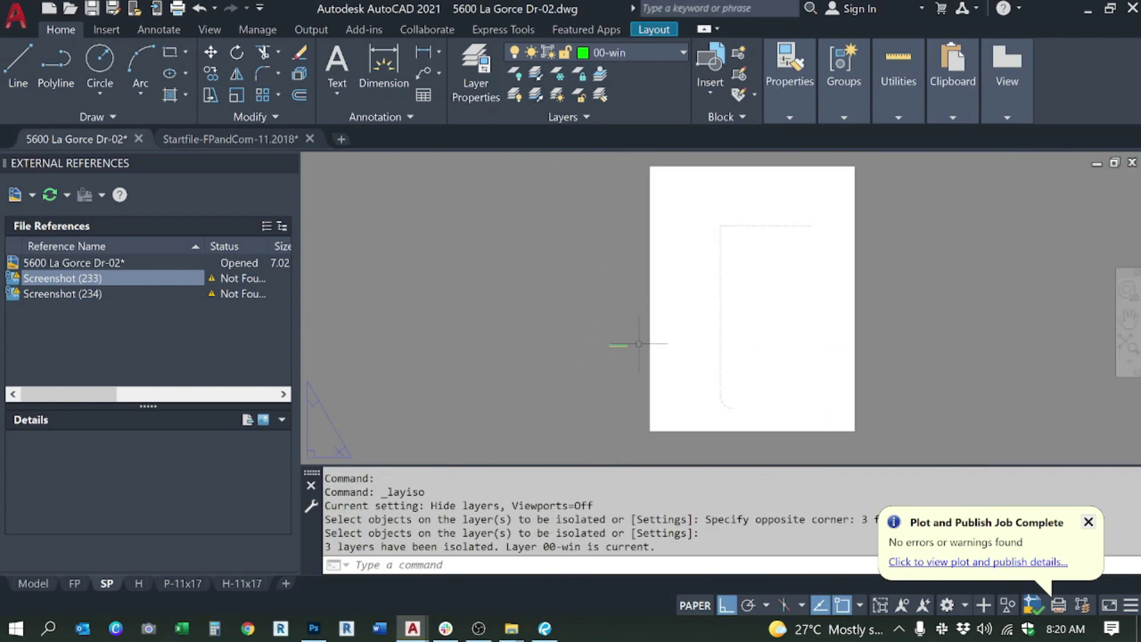
Step: Plot this second isolated group to PDF and save it as cad2
{"action": "key", "text": "ctrl+p"}
{"action": "left_click", "coordinate": [668, 529]}
{"action": "type", "text": "cad1"}
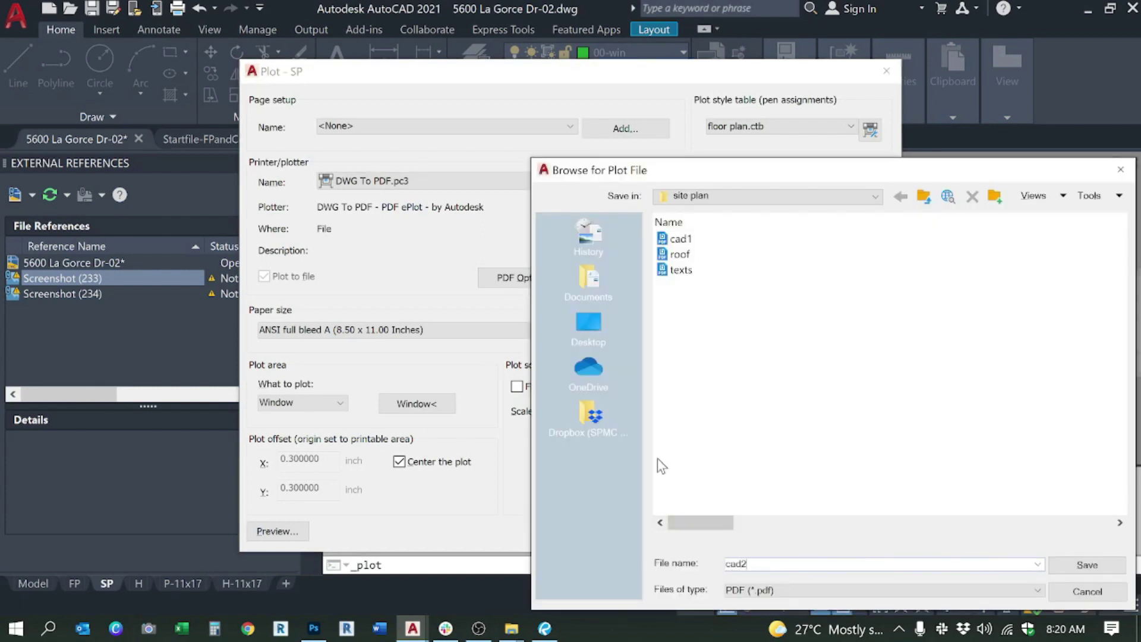
{"action": "key", "text": "Return"}
{"action": "key", "text": "alt+Tab"}
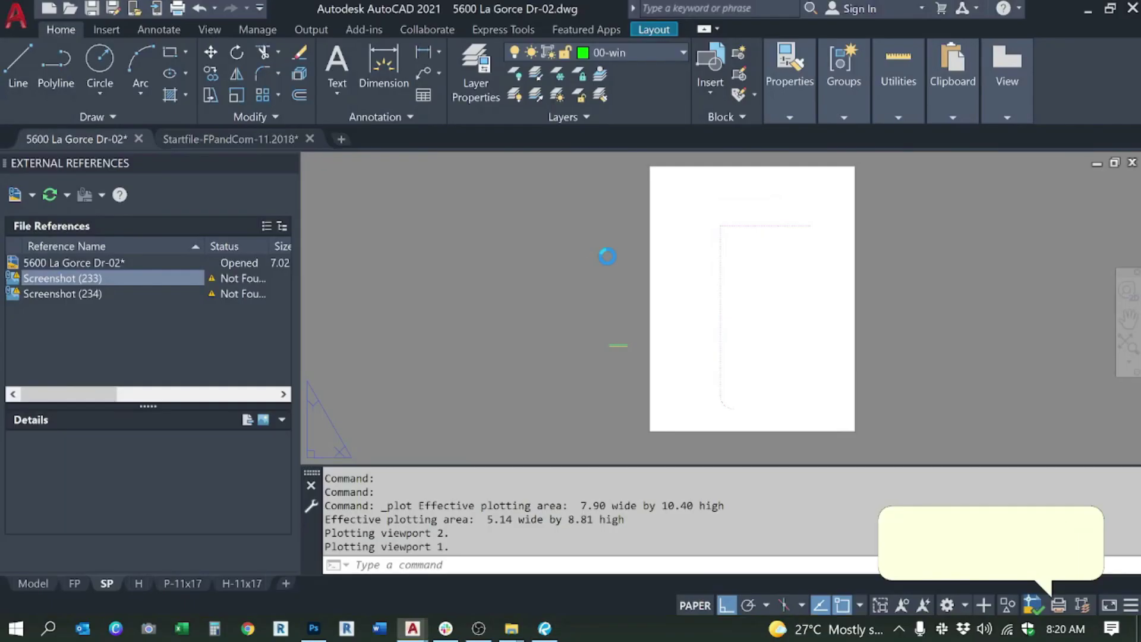
{"action": "key", "text": "Escape"}
{"action": "key", "text": "Escape"}
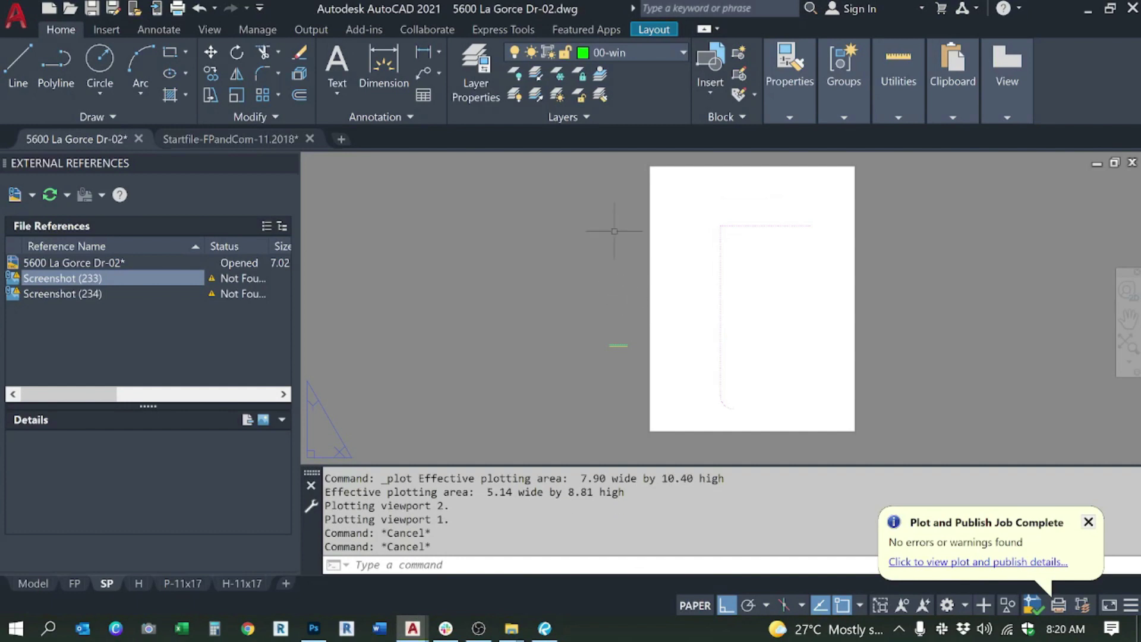
Step: Unisolate, then isolate only the 00-tileline layer from its legend sample
{"action": "left_click", "coordinate": [538, 97]}
{"action": "left_click", "coordinate": [536, 75]}
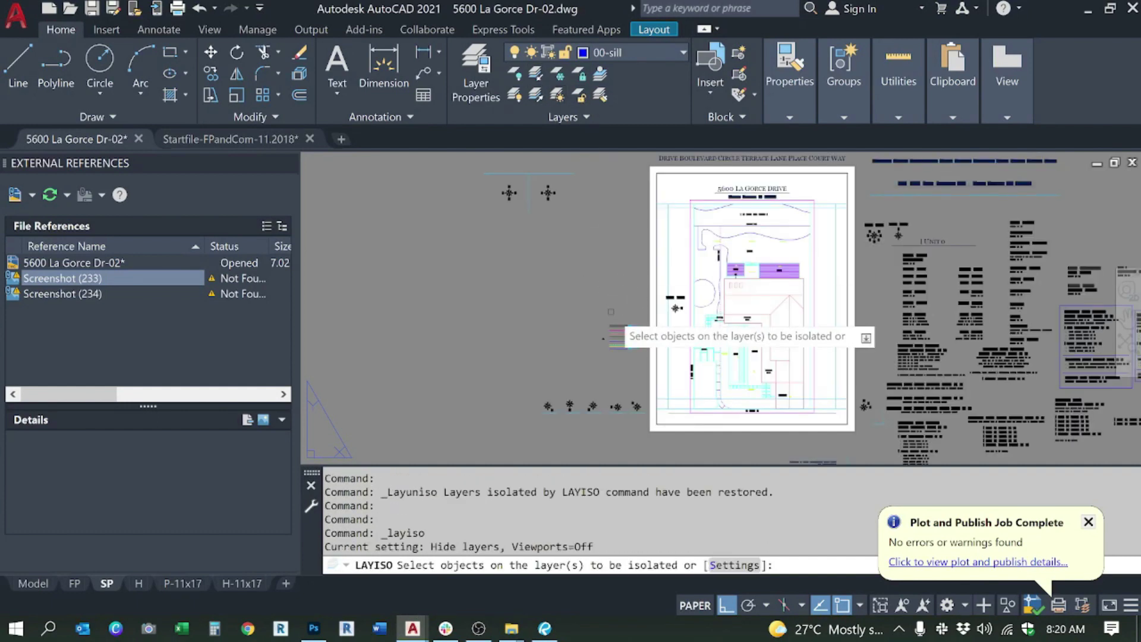
{"action": "scroll", "coordinate": [625, 390], "scroll_direction": "up", "scroll_amount": 5}
{"action": "left_click", "coordinate": [639, 389]}
{"action": "left_click", "coordinate": [608, 362]}
{"action": "key", "text": "Return"}
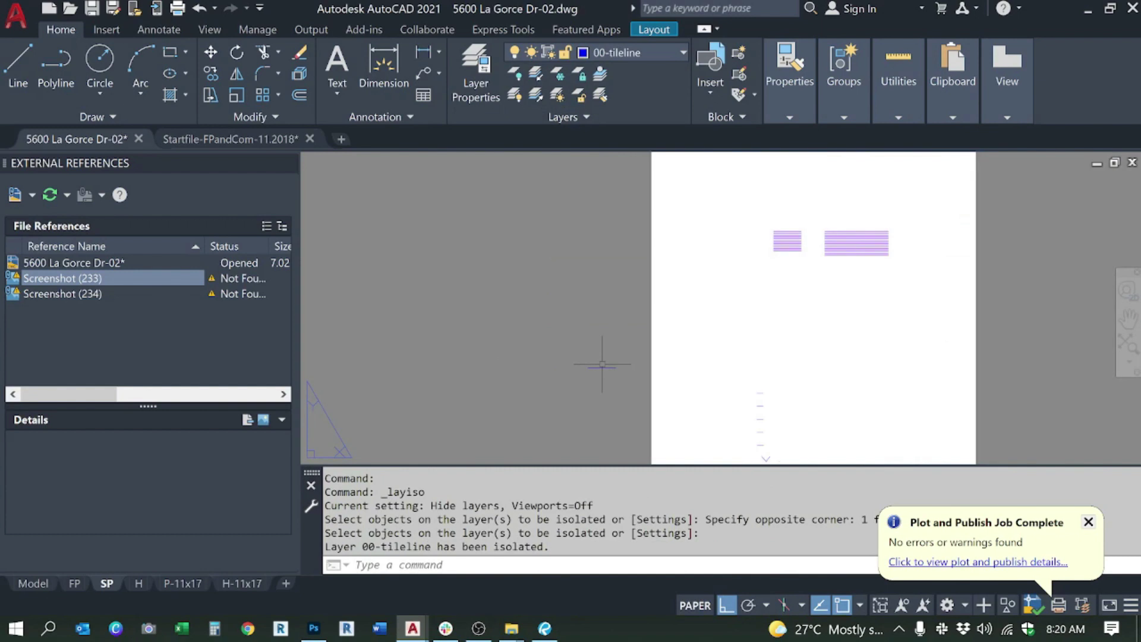
{"action": "scroll", "coordinate": [634, 365], "scroll_direction": "down", "scroll_amount": 5}
Step: Plot the tile-line layer to a PDF named deck and review it
{"action": "key", "text": "ctrl+p"}
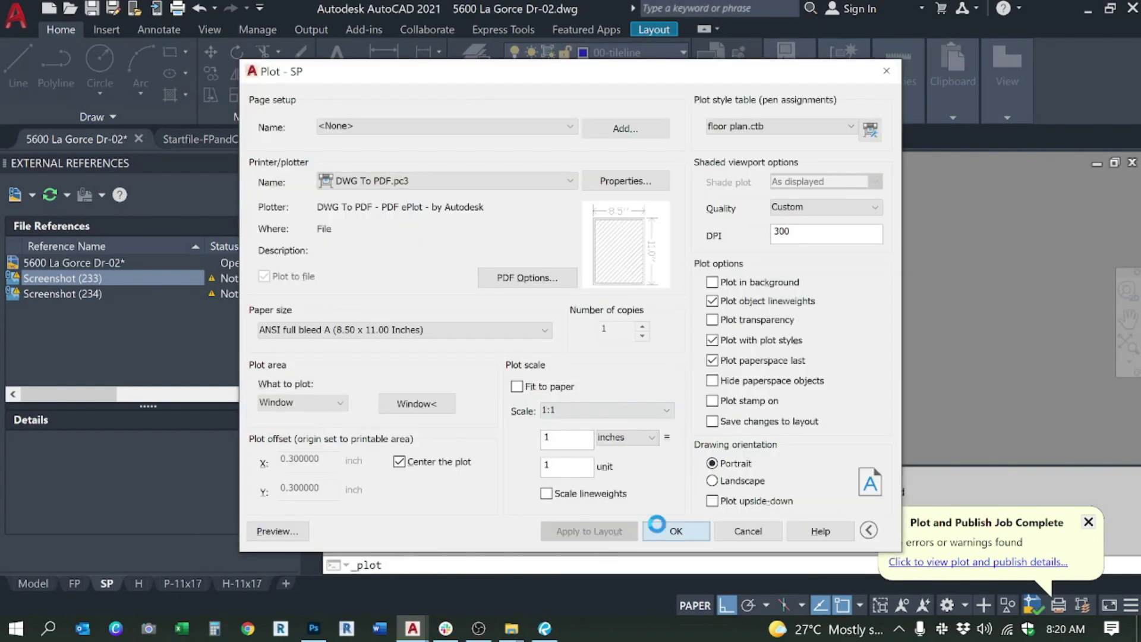
{"action": "left_click", "coordinate": [669, 530]}
{"action": "type", "text": "deck"}
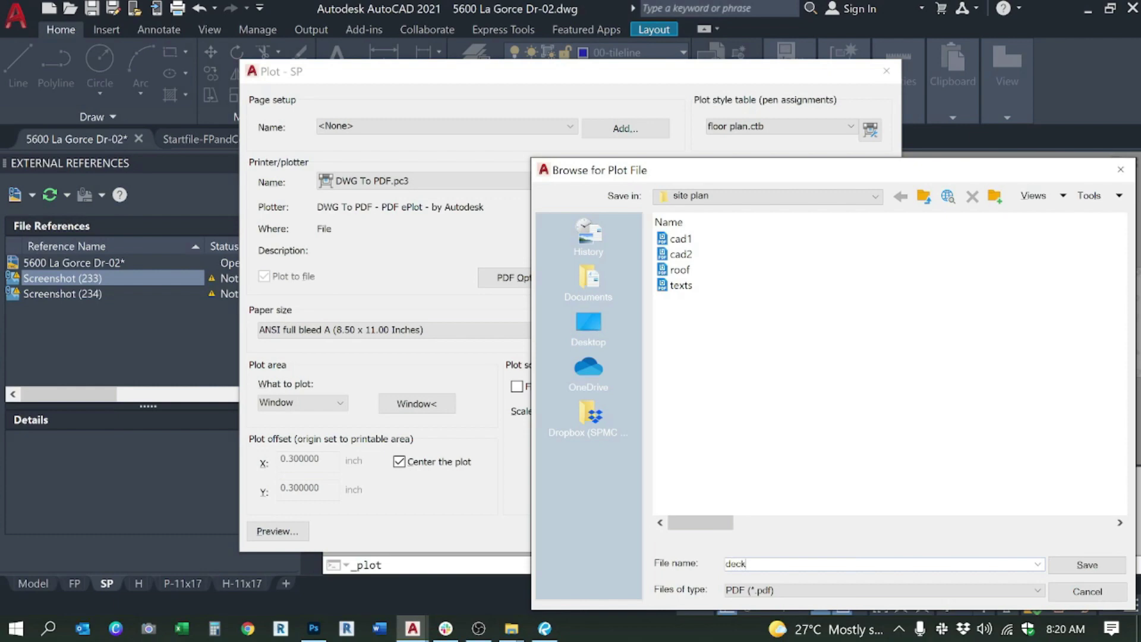
{"action": "key", "text": "Return"}
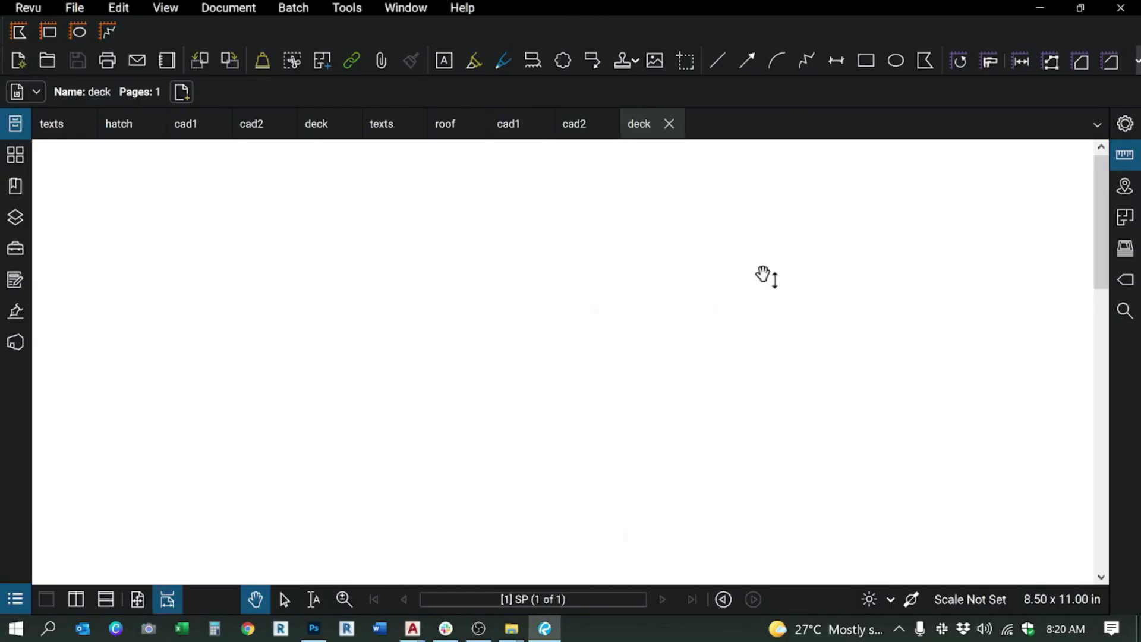
{"action": "scroll", "coordinate": [739, 267], "scroll_direction": "down", "scroll_amount": 5}
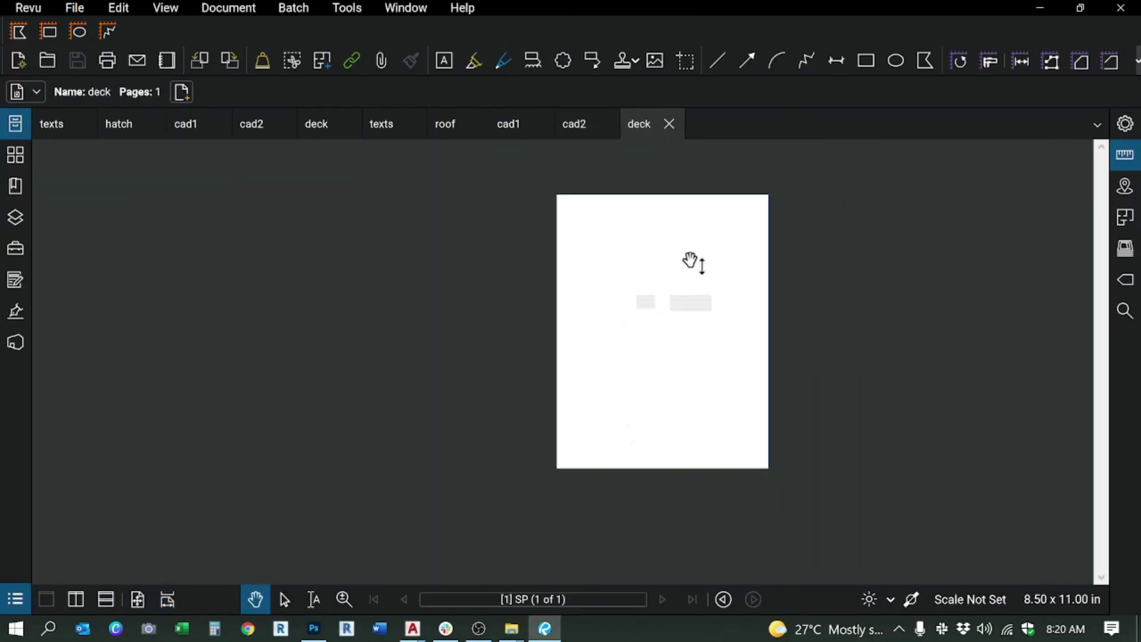
{"action": "key", "text": "alt+Tab"}
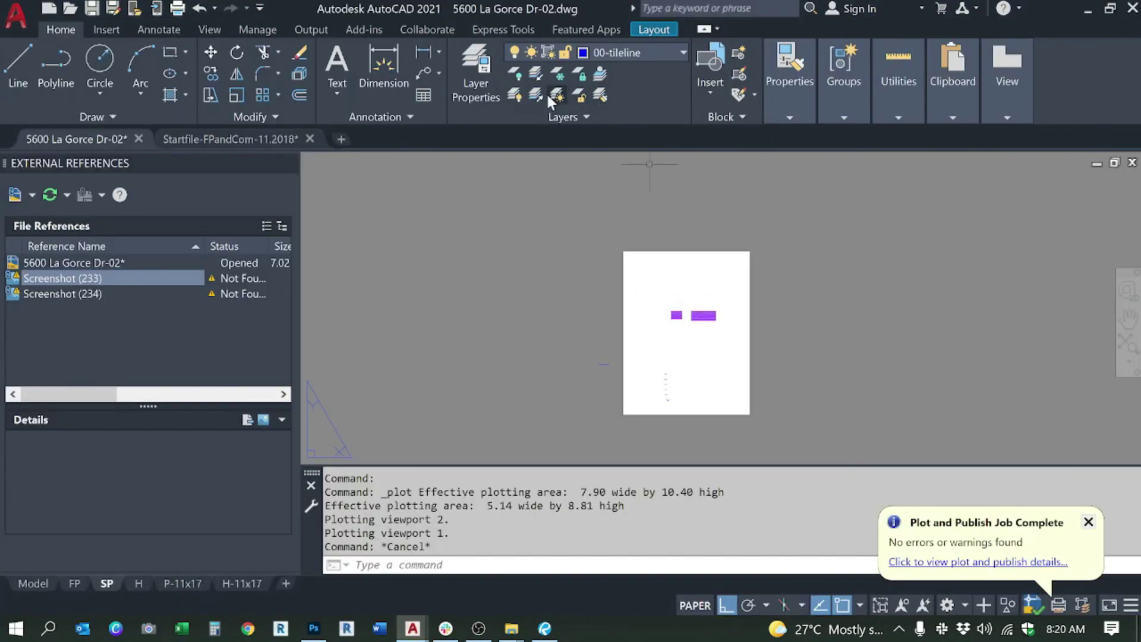
Step: Unisolate to bring back the full site plan, cancelling the leftover isolation
{"action": "left_click", "coordinate": [544, 94]}
{"action": "left_click", "coordinate": [537, 74]}
{"action": "scroll", "coordinate": [656, 358], "scroll_direction": "up", "scroll_amount": 4}
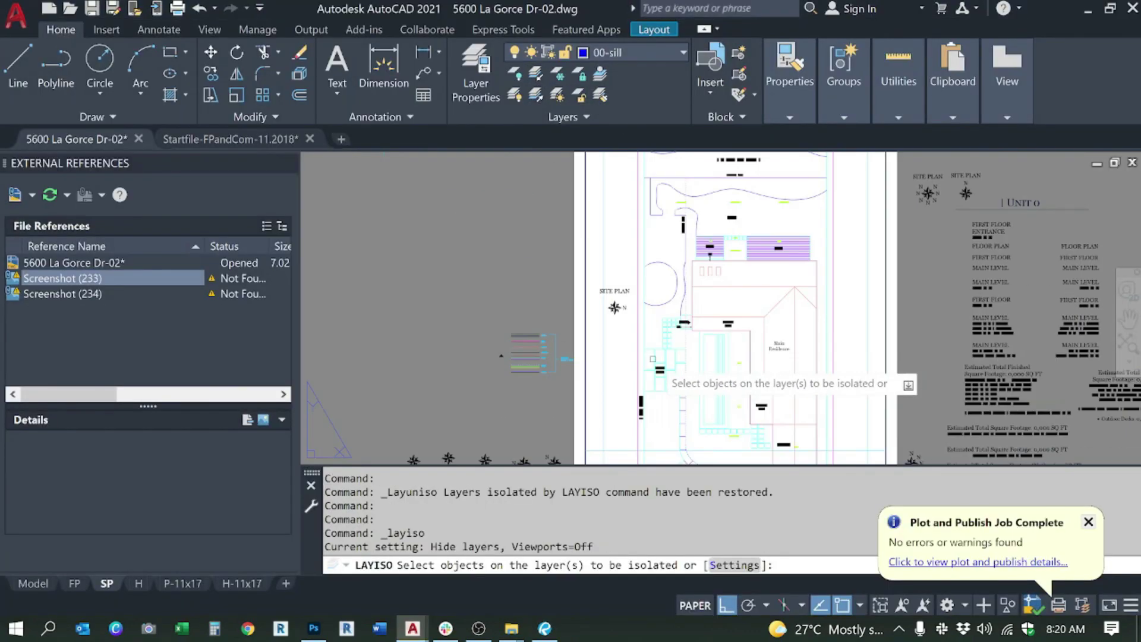
{"action": "key", "text": "Escape"}
{"action": "scroll", "coordinate": [660, 355], "scroll_direction": "down", "scroll_amount": 3}
{"action": "key", "text": "Escape"}
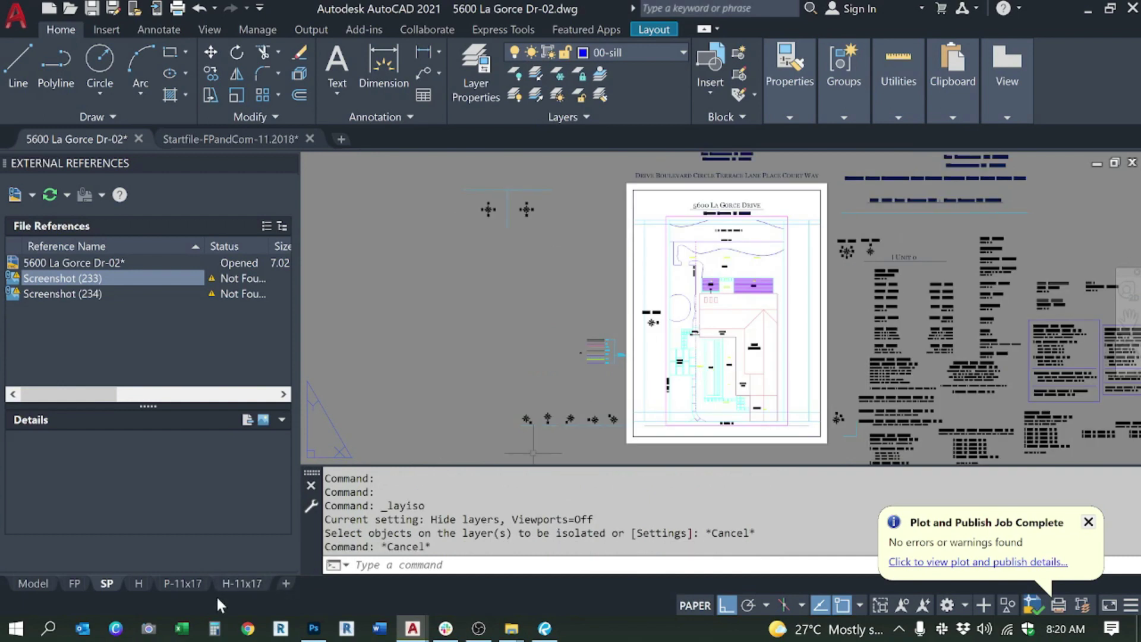
Step: Go up to FREELANCING UPSTAIRS in Explorer and delete the plot text file
{"action": "mouse_move", "coordinate": [509, 627]}
{"action": "mouse_move", "coordinate": [391, 559]}
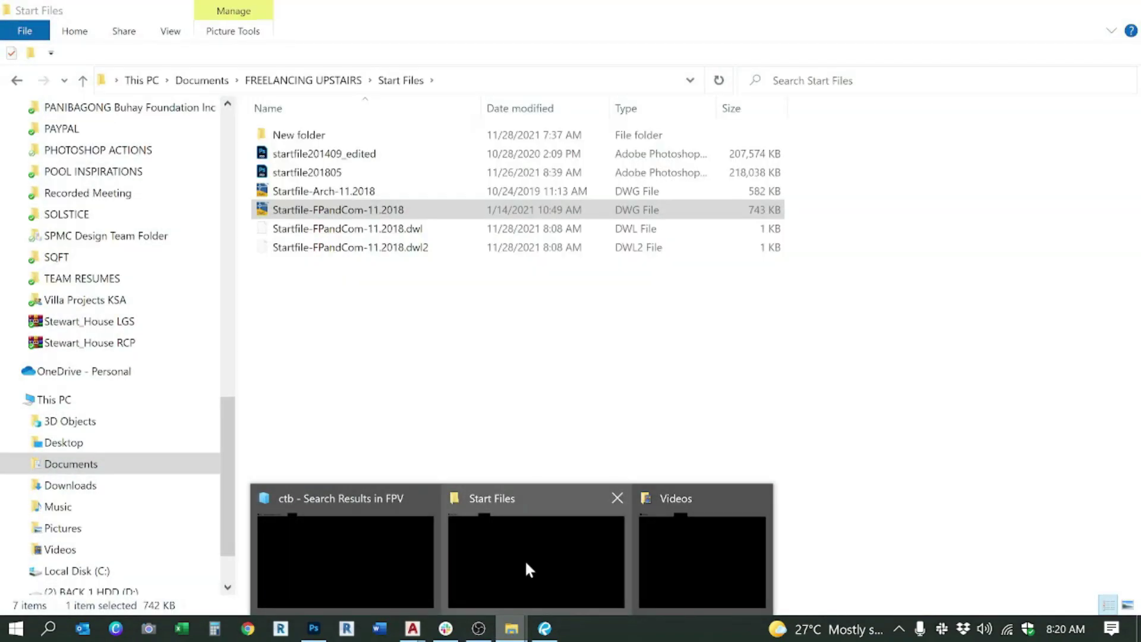
{"action": "left_click", "coordinate": [527, 564]}
{"action": "key", "text": "BackSpace"}
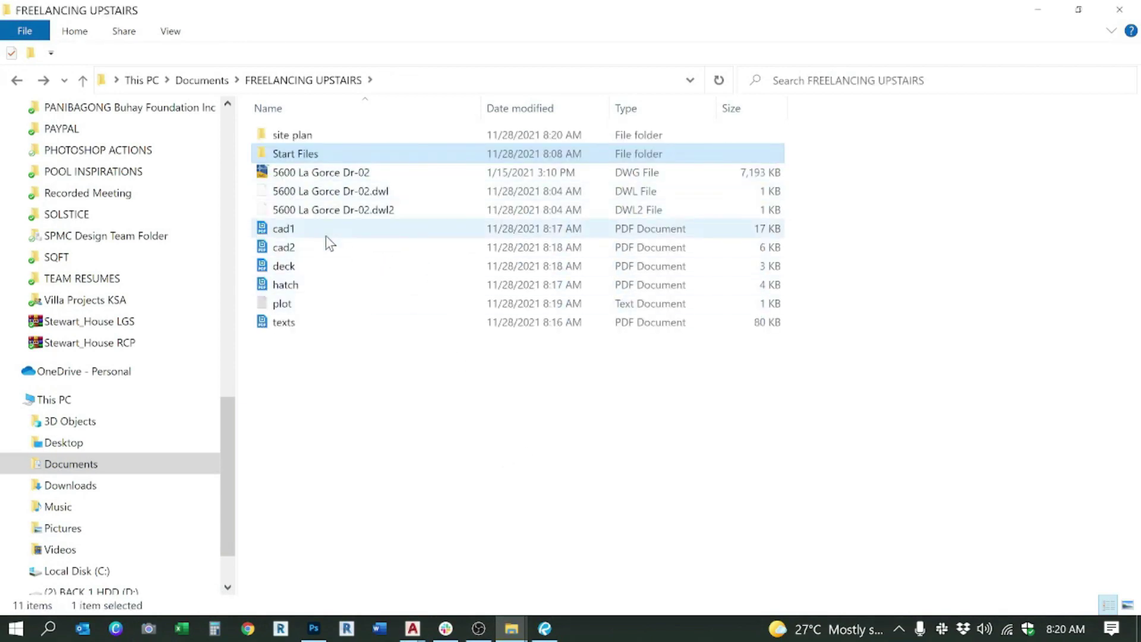
{"action": "left_click", "coordinate": [298, 304]}
{"action": "key", "text": "Delete"}
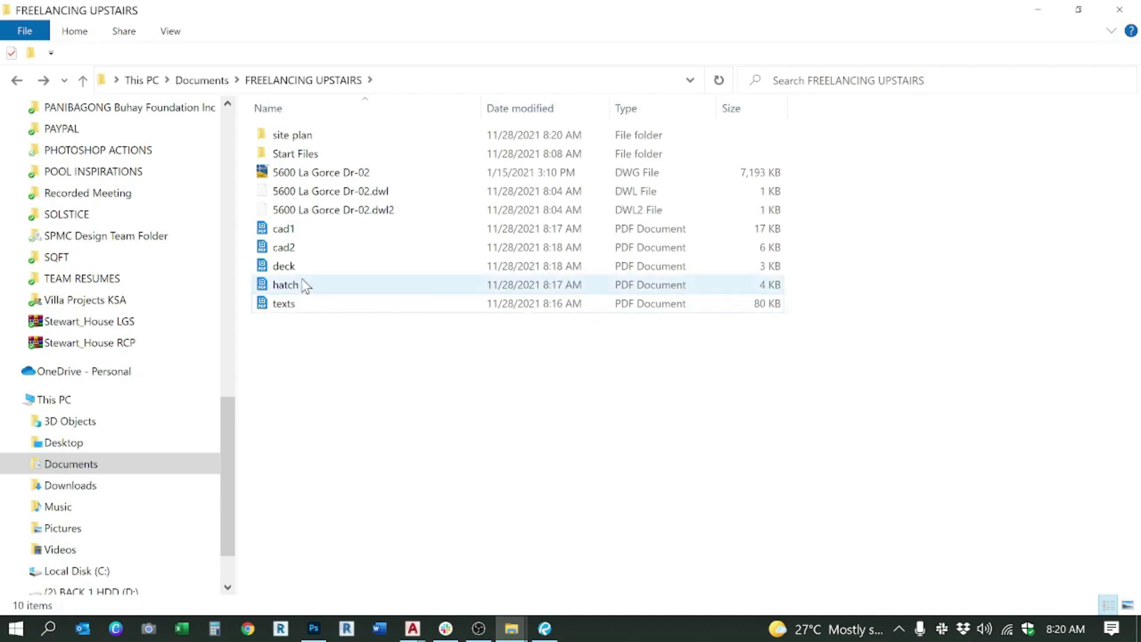
Step: Select the five PDFs cad1, cad2, deck, hatch and texts
{"action": "left_click", "coordinate": [306, 248]}
{"action": "left_click", "coordinate": [305, 266]}
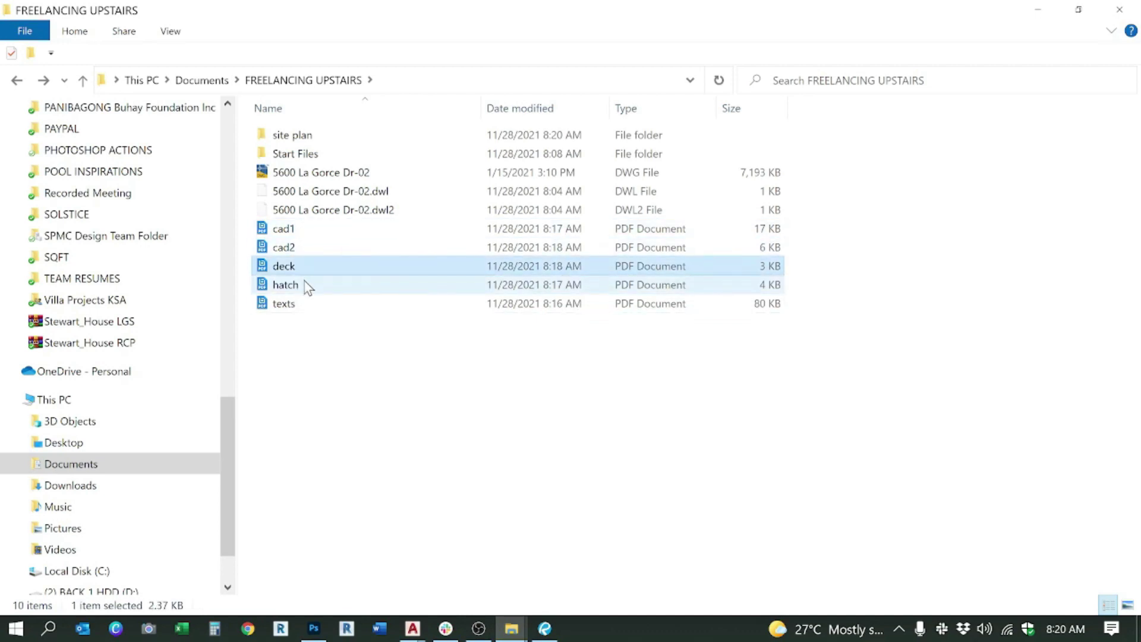
{"action": "left_click", "coordinate": [304, 285]}
{"action": "left_click", "coordinate": [300, 304]}
{"action": "left_click_drag", "start_coordinate": [335, 330], "coordinate": [287, 232]}
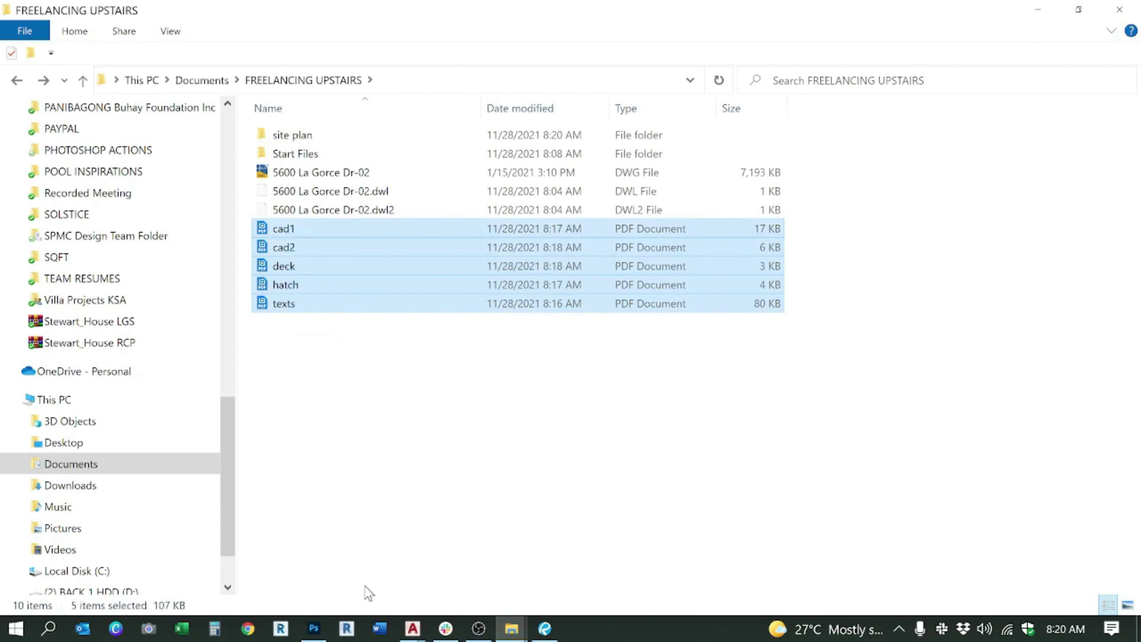
{"action": "left_click_drag", "start_coordinate": [317, 628], "coordinate": [543, 629]}
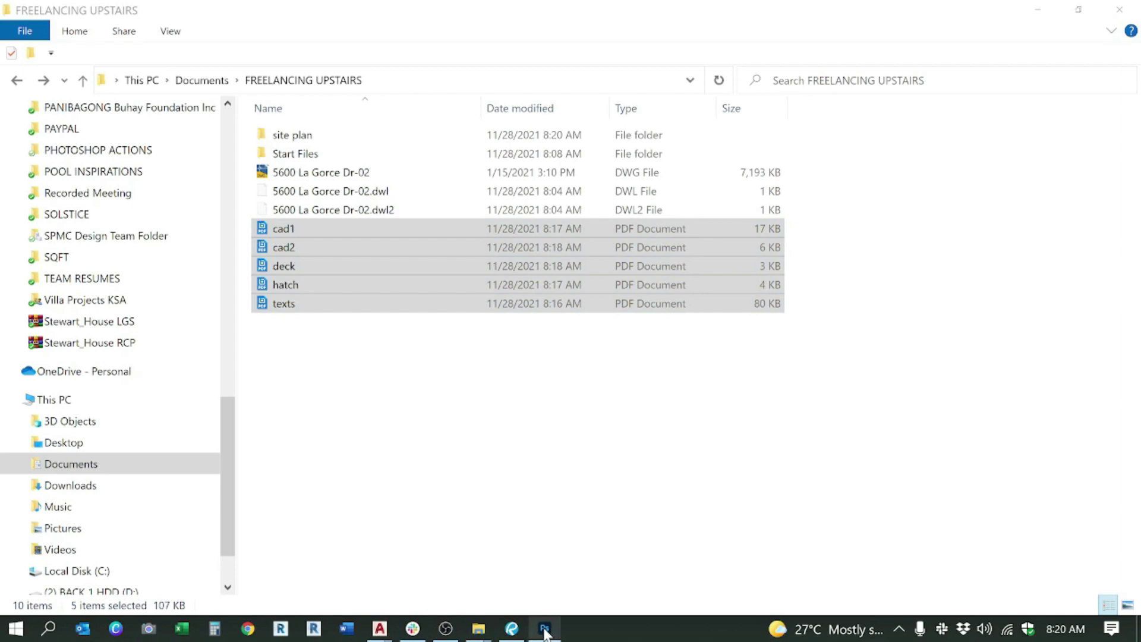
Step: Switch to the startfile201409_edited.psd document in Photoshop
{"action": "left_click", "coordinate": [544, 628]}
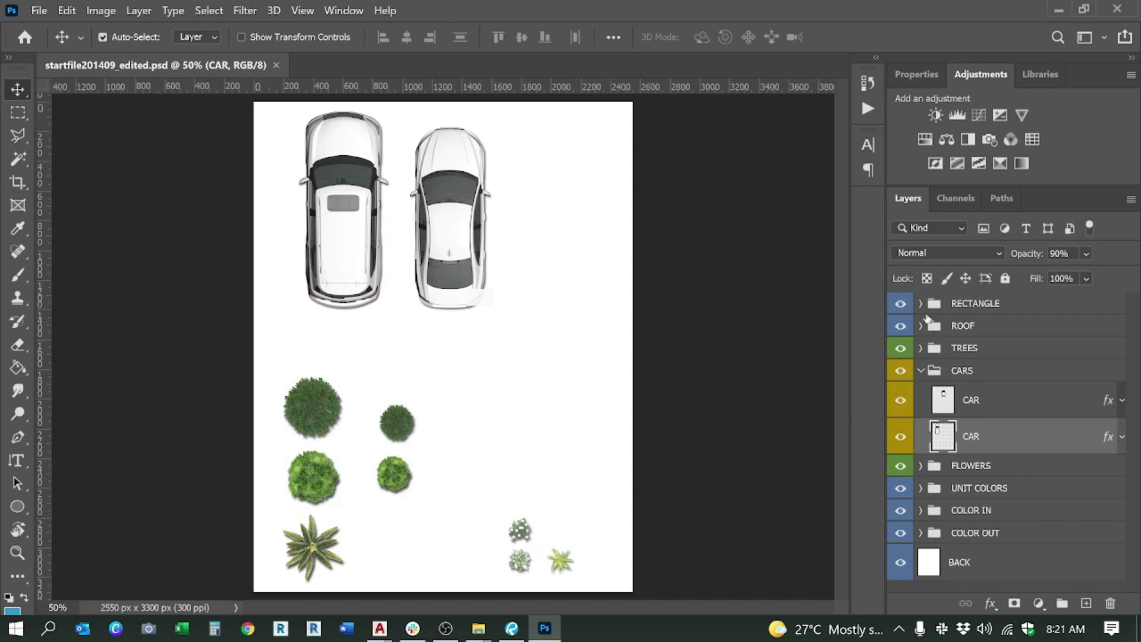
{"action": "left_click", "coordinate": [966, 309]}
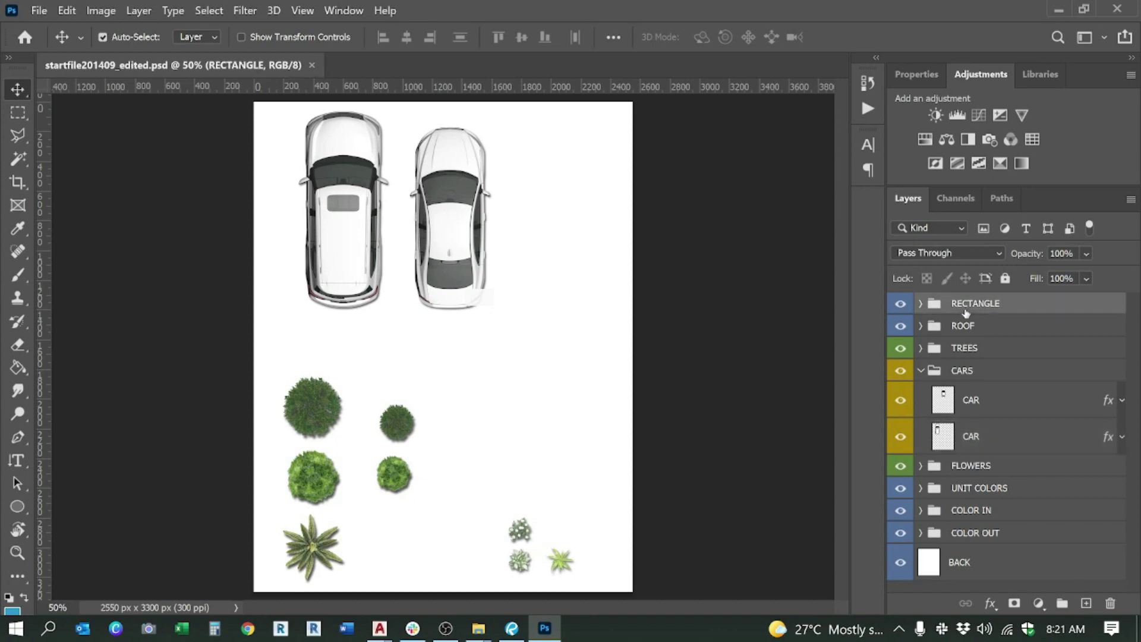
{"action": "left_click", "coordinate": [921, 305]}
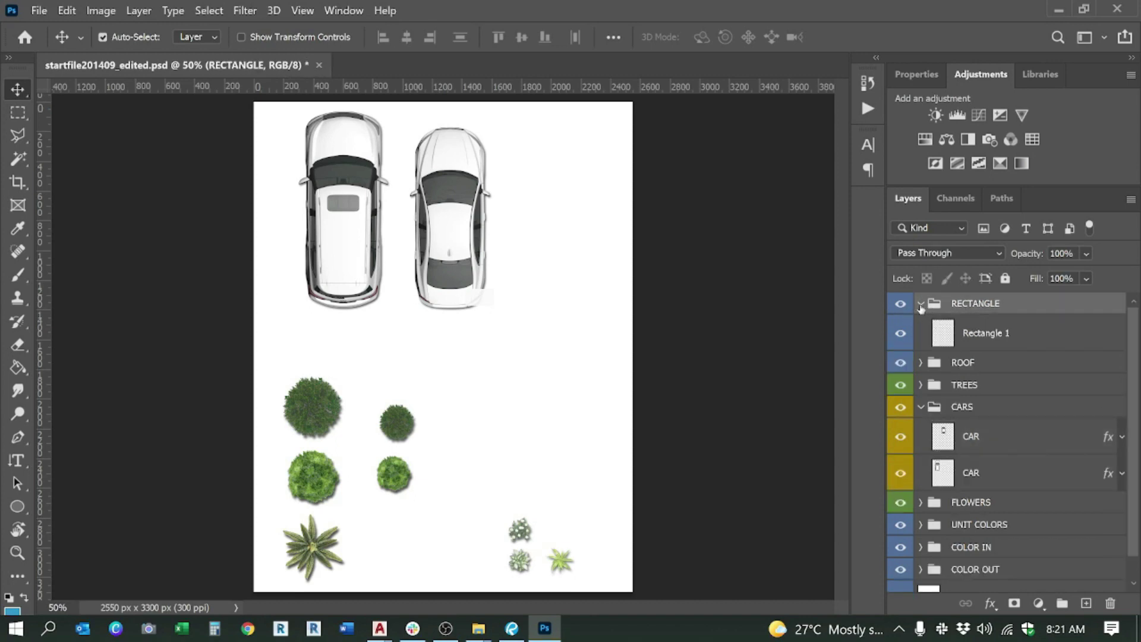
{"action": "left_click", "coordinate": [921, 304]}
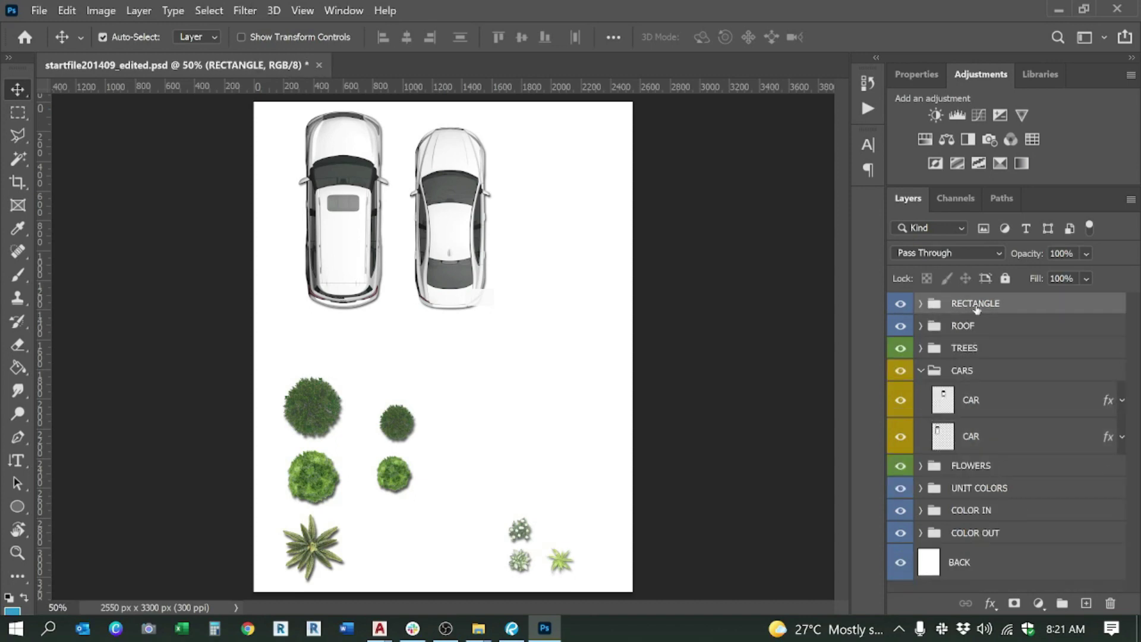
{"action": "key", "text": "ctrl"}
{"action": "left_click", "coordinate": [936, 332]}
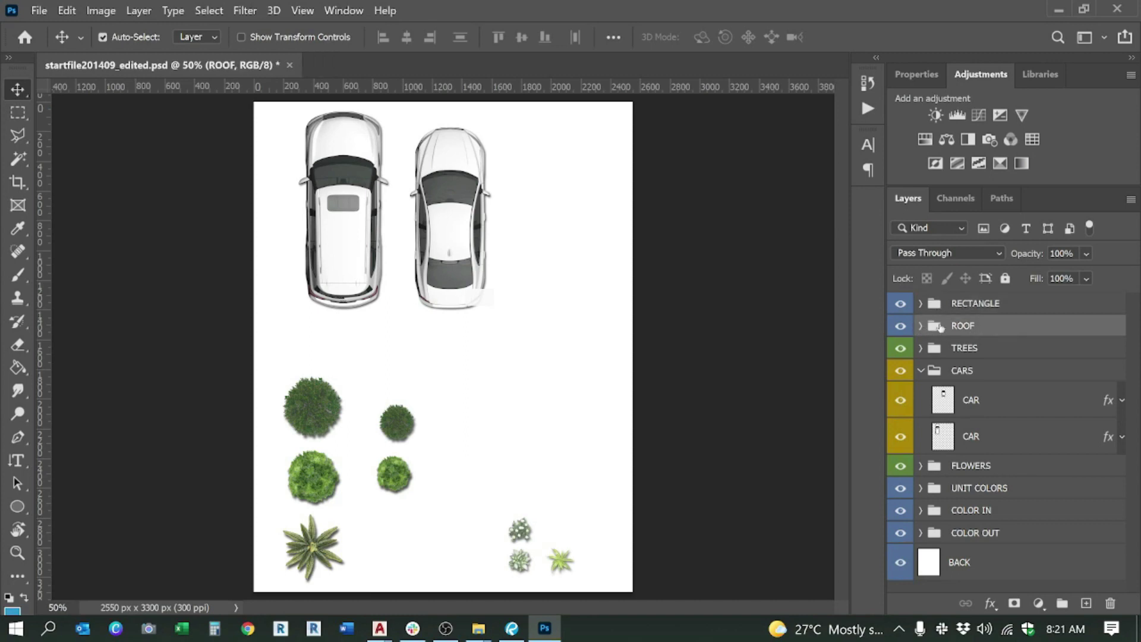
Step: Expand ROOF and step through Roof light, Roof dark, Roof and the copy 2 layers
{"action": "left_click", "coordinate": [921, 326]}
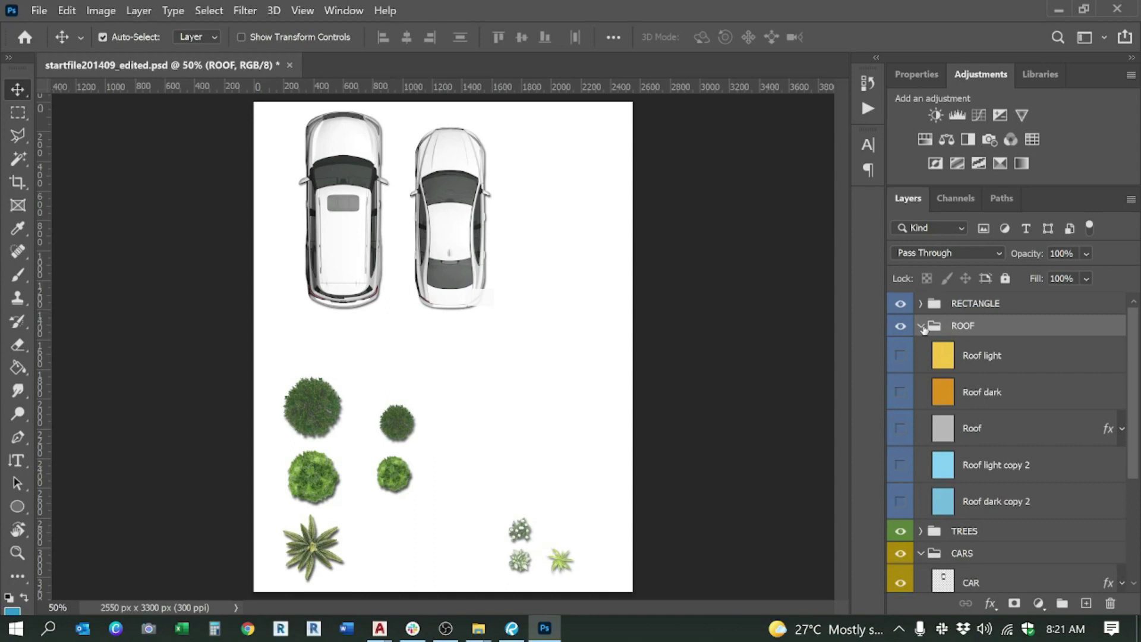
{"action": "left_click", "coordinate": [985, 364]}
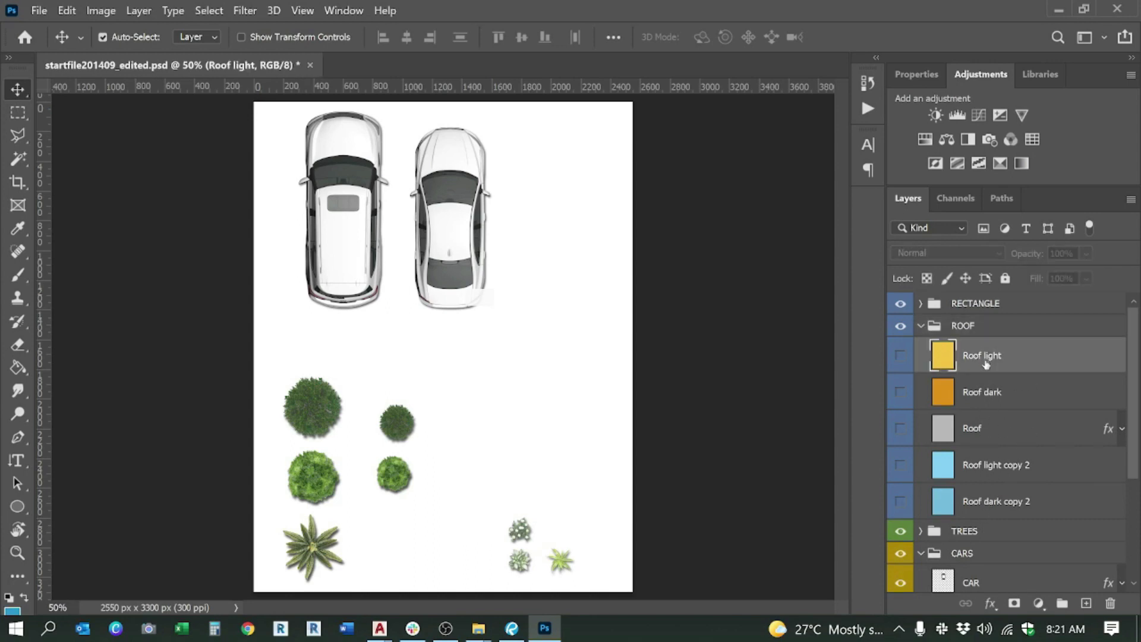
{"action": "left_click", "coordinate": [989, 395]}
{"action": "left_click", "coordinate": [989, 441]}
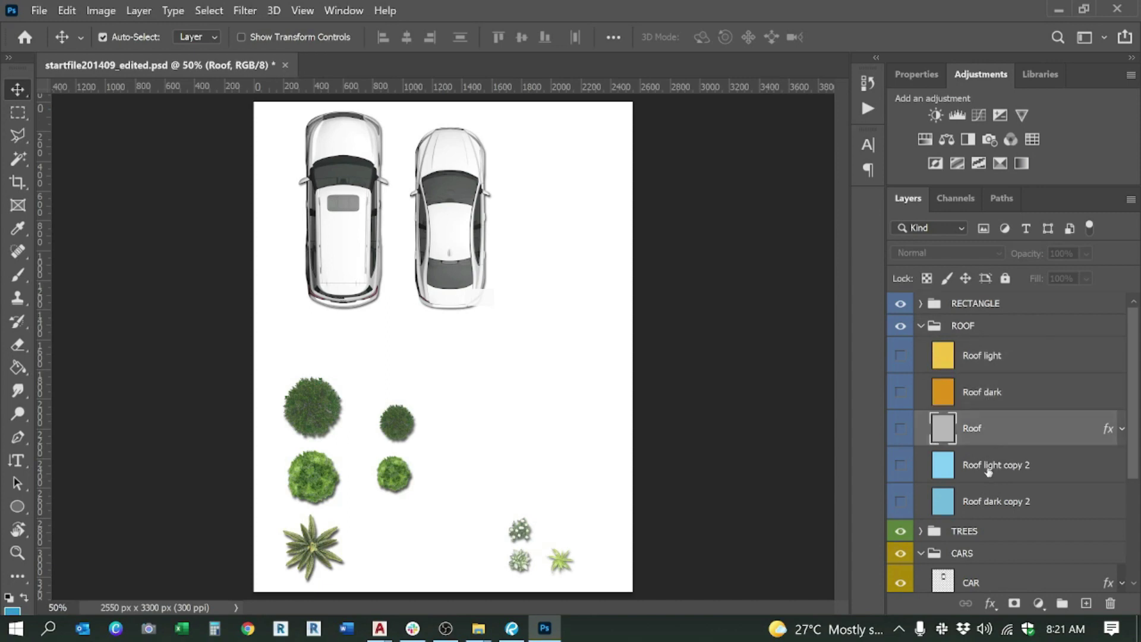
{"action": "left_click", "coordinate": [989, 470]}
{"action": "left_click", "coordinate": [988, 501]}
{"action": "left_click", "coordinate": [978, 361]}
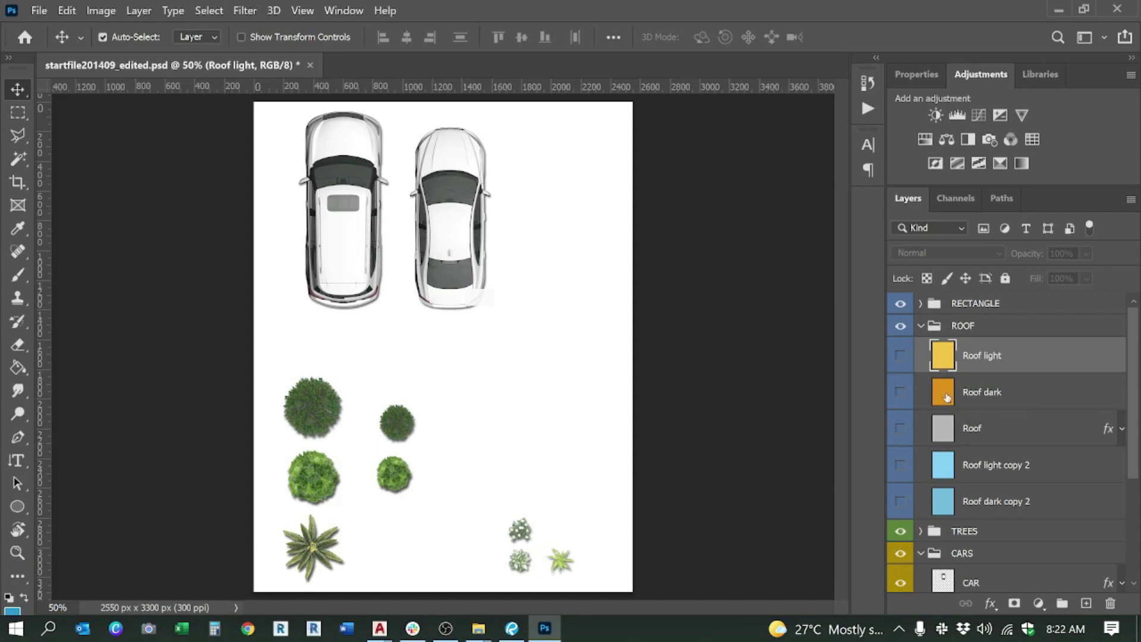
Step: Compare the Roof, Roof light copy 2 and Roof dark copy 2 layers
{"action": "left_click", "coordinate": [945, 427]}
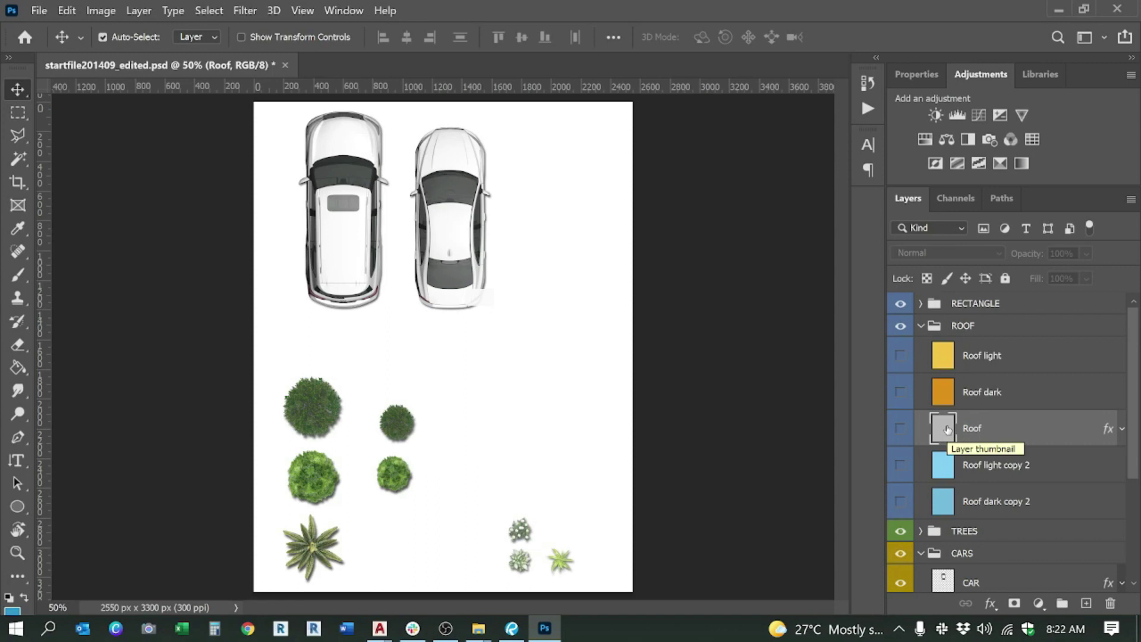
{"action": "left_click", "coordinate": [946, 464]}
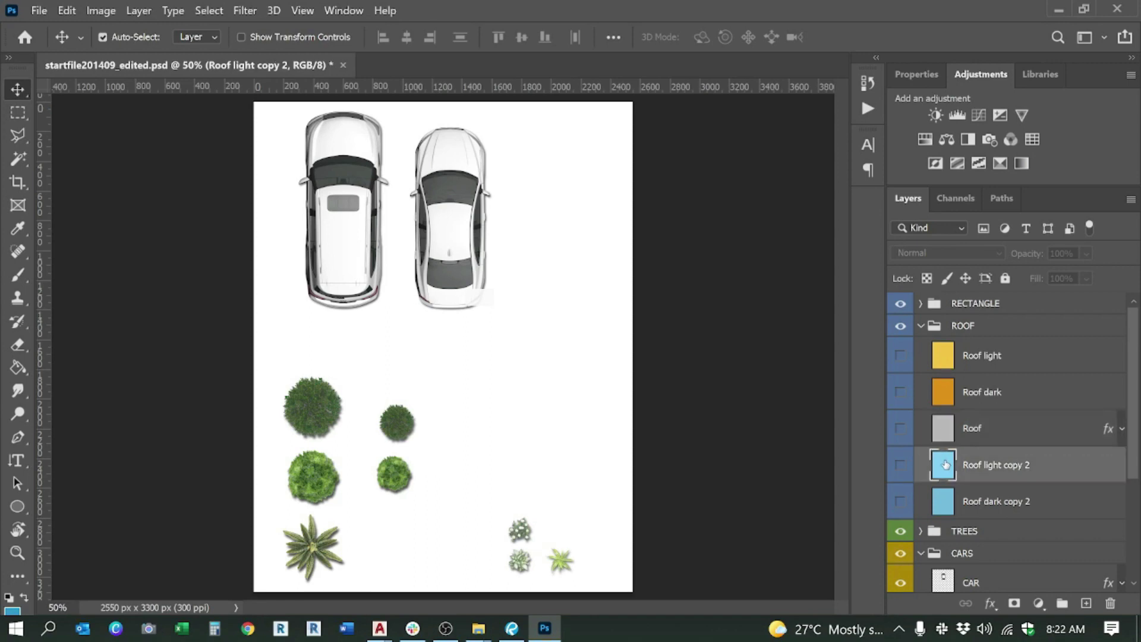
{"action": "left_click", "coordinate": [947, 502]}
{"action": "left_click", "coordinate": [945, 467]}
{"action": "left_click", "coordinate": [947, 501]}
{"action": "left_click", "coordinate": [945, 467]}
{"action": "left_click", "coordinate": [946, 501]}
{"action": "left_click", "coordinate": [947, 469]}
Step: Collapse ROOF, expand TREES and select the palm2 layer
{"action": "left_click", "coordinate": [920, 325]}
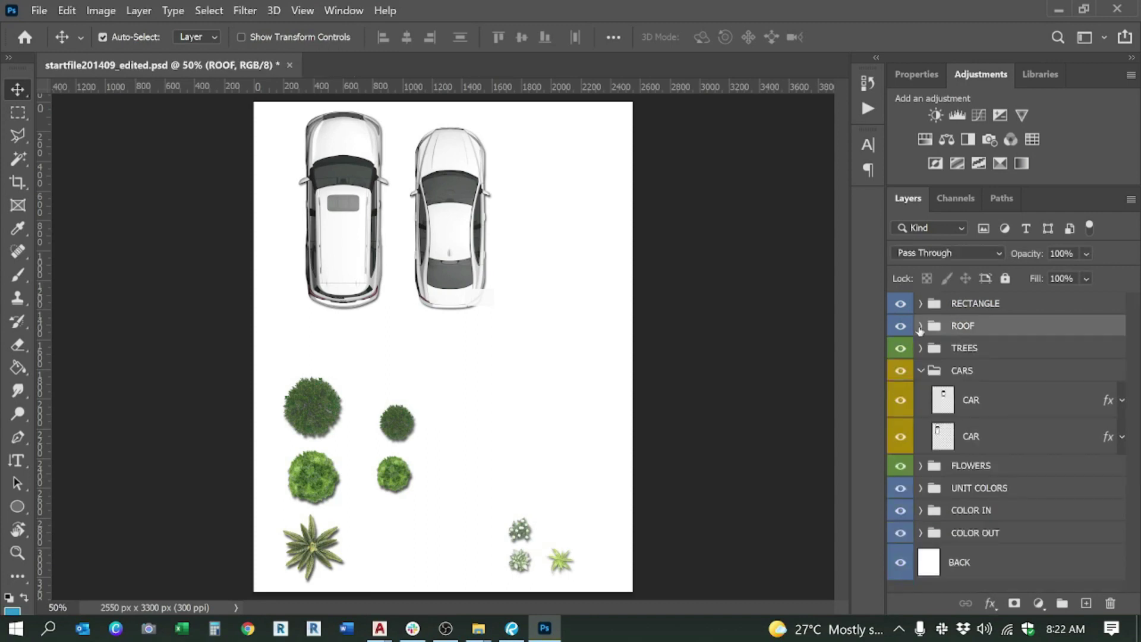
{"action": "left_click", "coordinate": [922, 348]}
{"action": "left_click", "coordinate": [979, 390]}
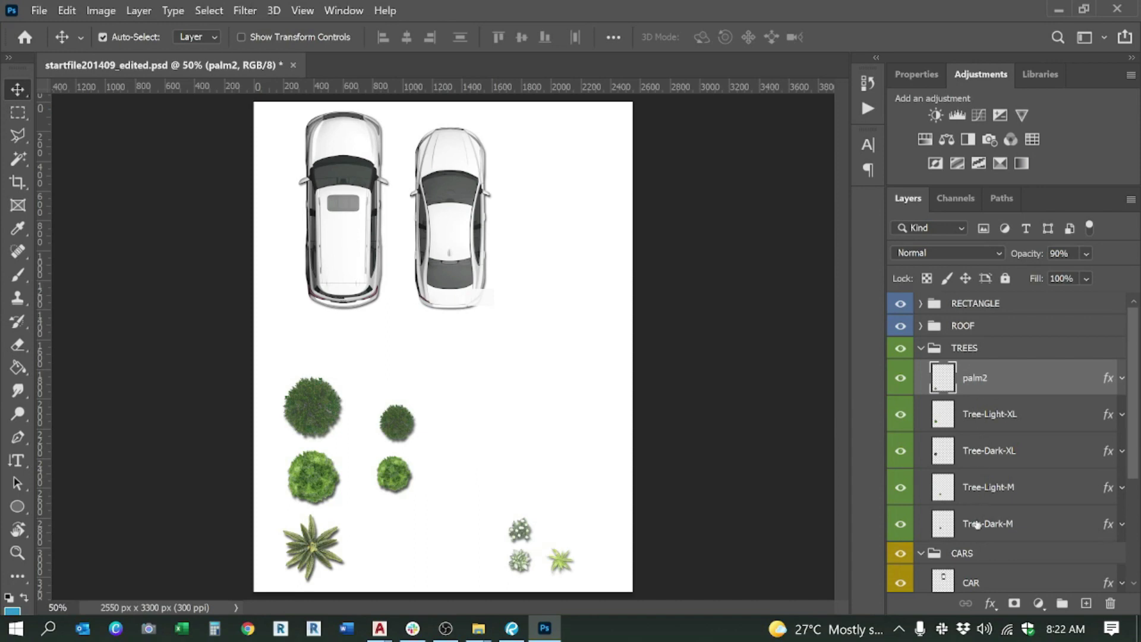
Step: Collapse TREES, then expand CARS to check its top CAR layer and collapse it
{"action": "left_click", "coordinate": [921, 348]}
{"action": "left_click", "coordinate": [921, 371]}
{"action": "left_click", "coordinate": [963, 404]}
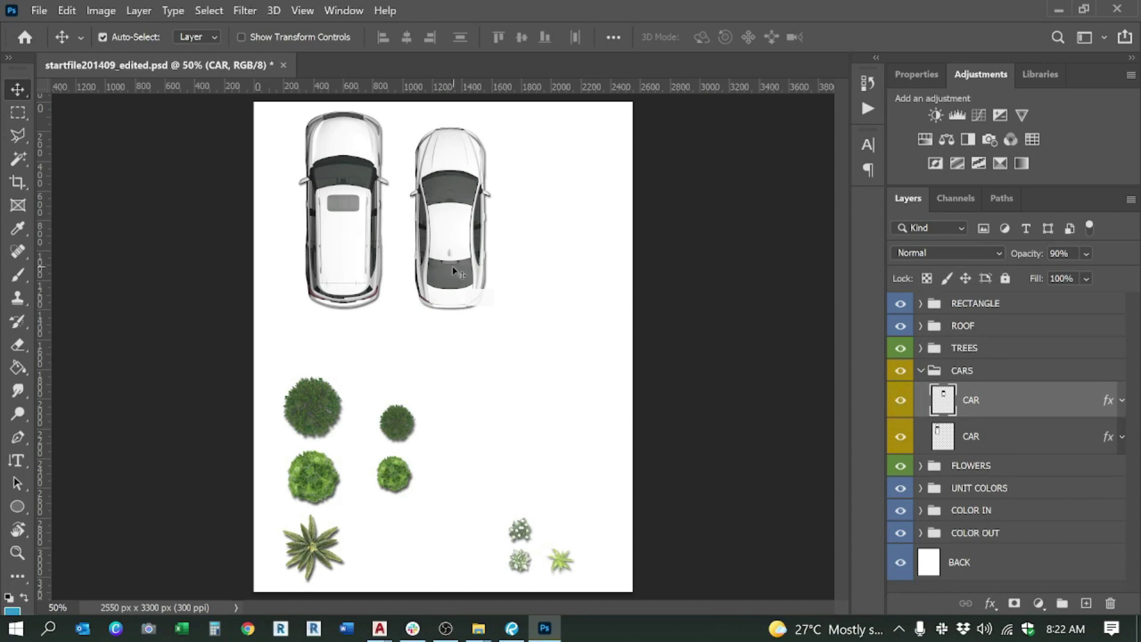
{"action": "left_click", "coordinate": [922, 371]}
Step: Expand FLOWERS, toggle FLOWER4 off and on to locate it, then collapse FLOWERS
{"action": "left_click", "coordinate": [921, 393]}
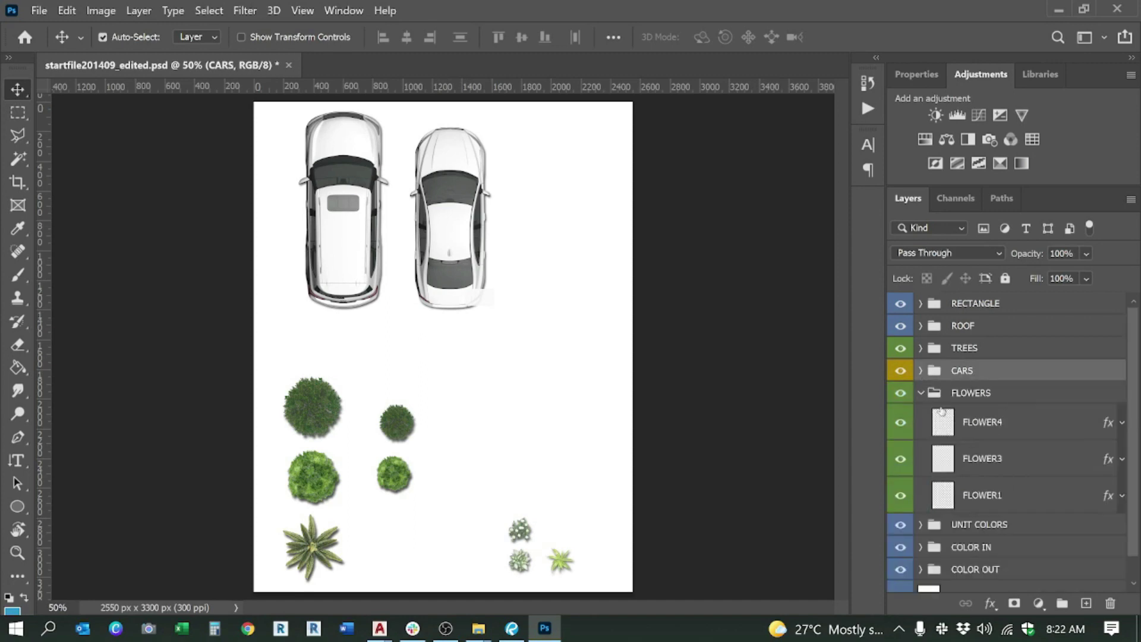
{"action": "left_click", "coordinate": [969, 421]}
{"action": "left_click", "coordinate": [899, 427]}
{"action": "left_click", "coordinate": [899, 426]}
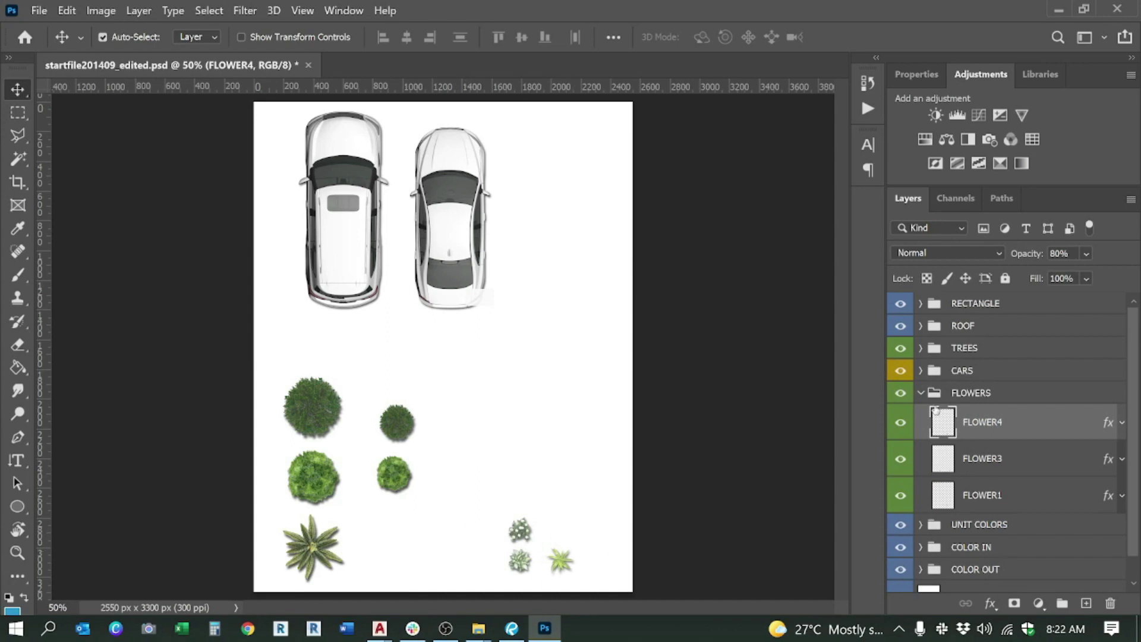
{"action": "left_click", "coordinate": [922, 393]}
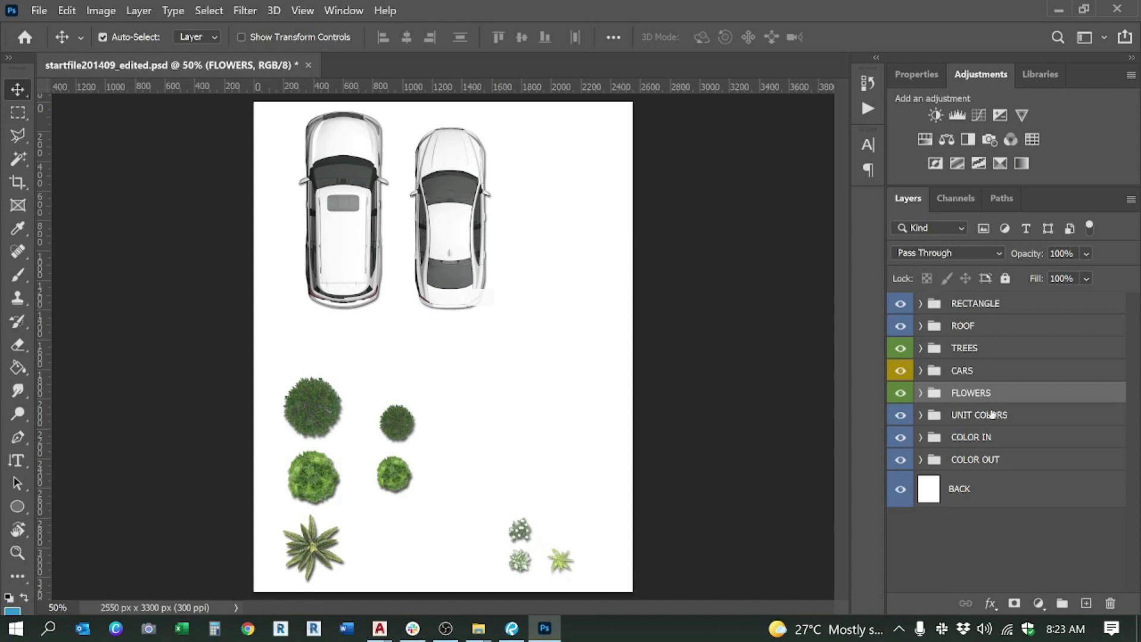
Step: Inspect UNIT COLORS, then COLOR IN's Carpet, Countertop and Tile layers
{"action": "left_click", "coordinate": [921, 417]}
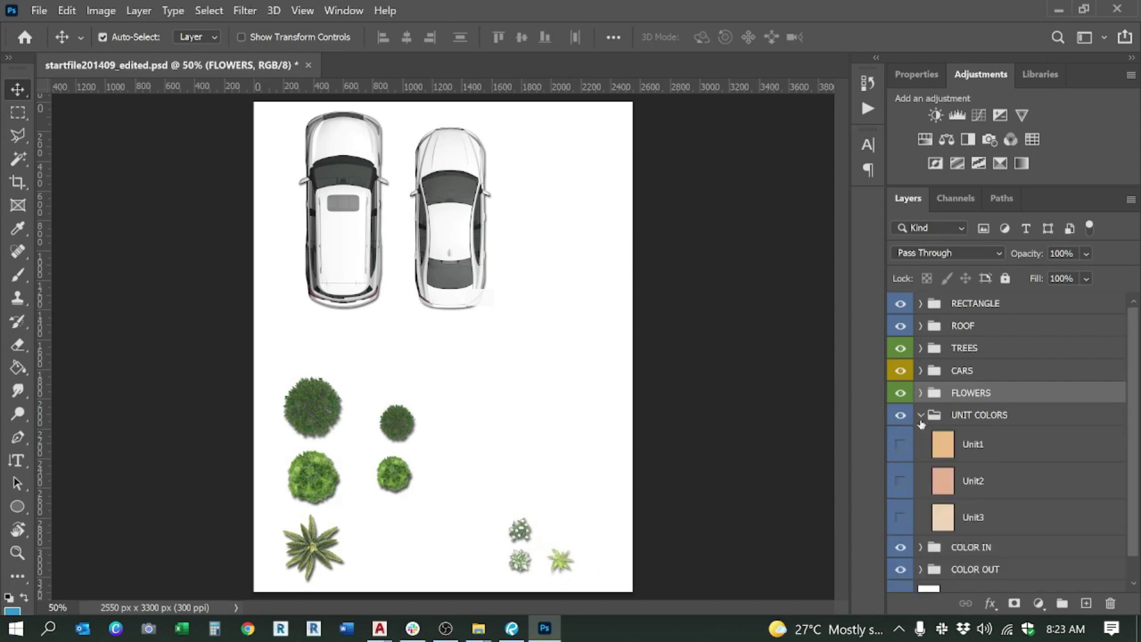
{"action": "left_click", "coordinate": [979, 423]}
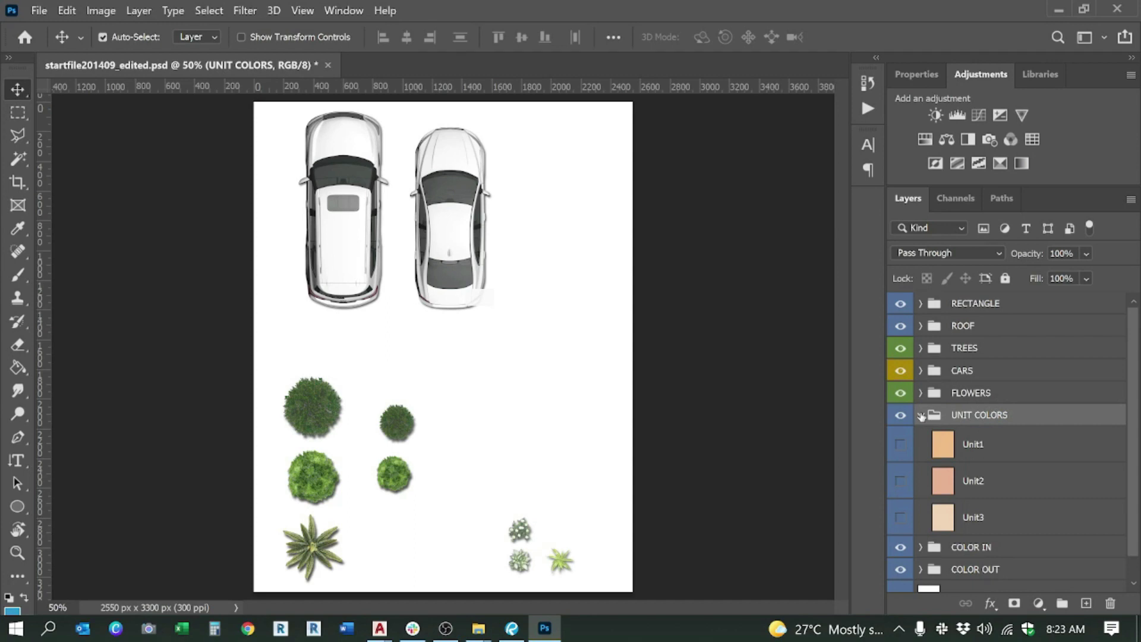
{"action": "left_click", "coordinate": [921, 416]}
{"action": "left_click", "coordinate": [921, 438]}
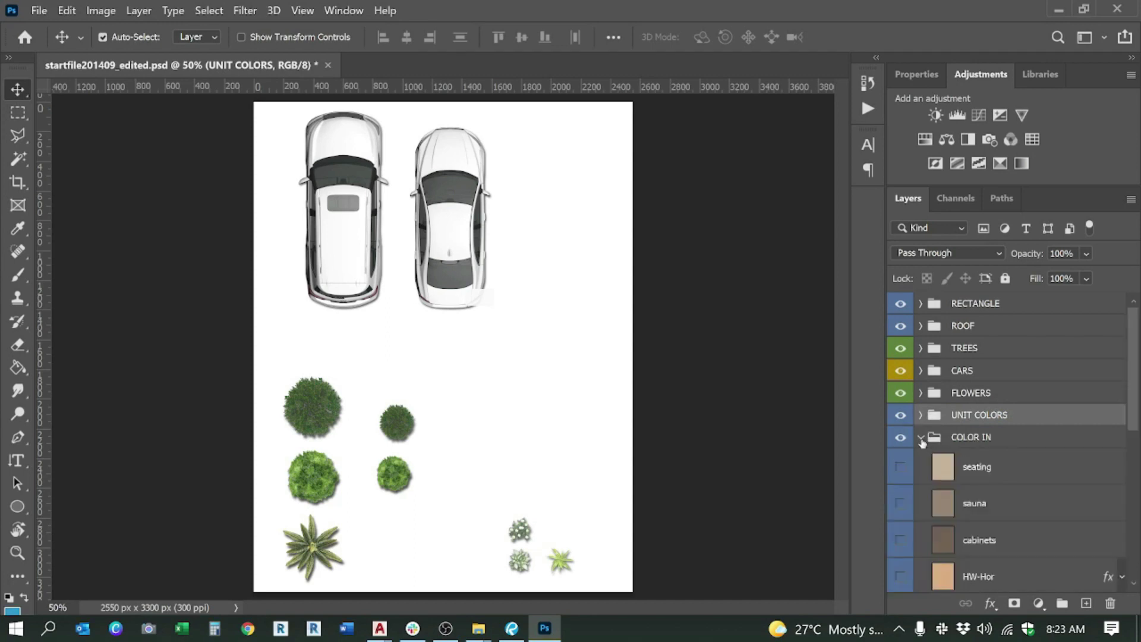
{"action": "left_click", "coordinate": [977, 443]}
{"action": "scroll", "coordinate": [979, 450], "scroll_direction": "down", "scroll_amount": 1}
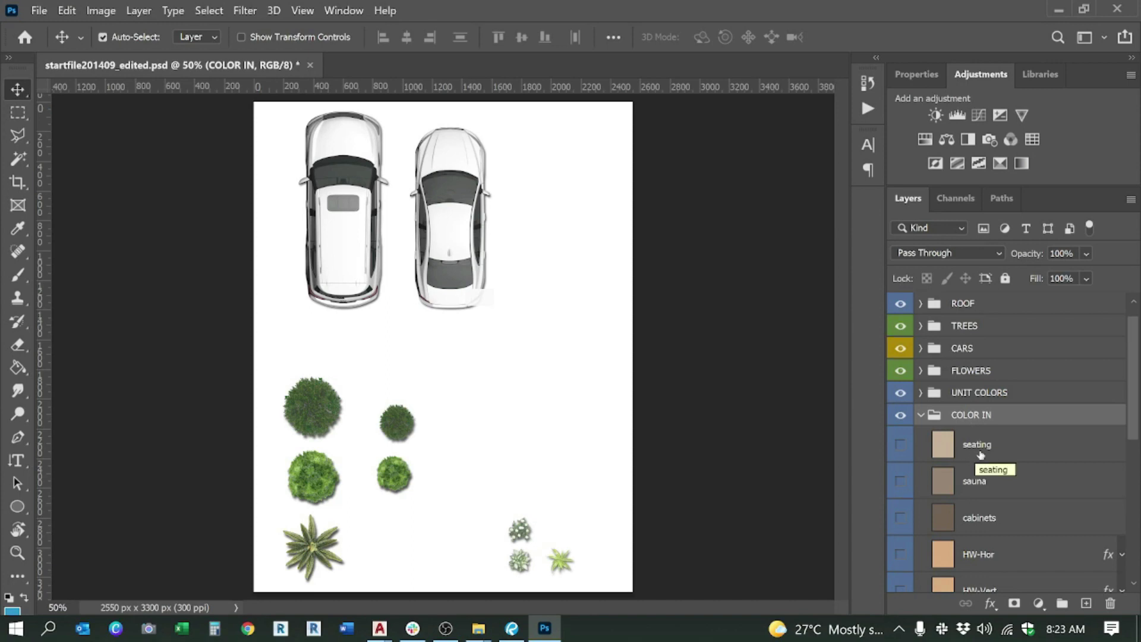
{"action": "scroll", "coordinate": [980, 455], "scroll_direction": "down", "scroll_amount": 5}
{"action": "scroll", "coordinate": [963, 461], "scroll_direction": "down", "scroll_amount": 2}
{"action": "left_click", "coordinate": [975, 449]}
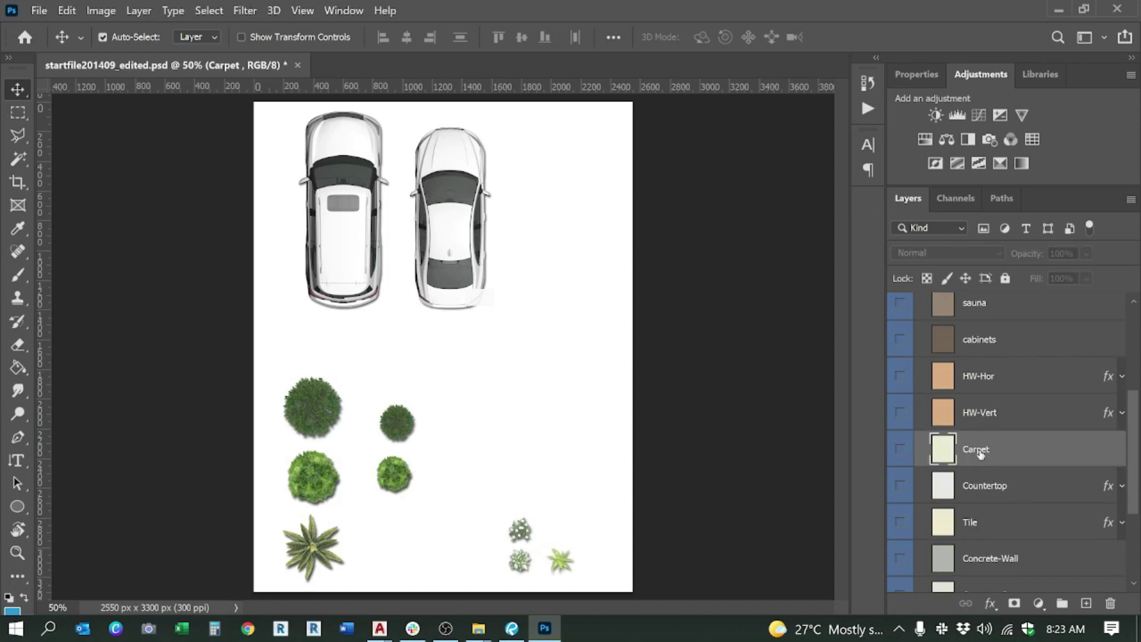
{"action": "left_click", "coordinate": [975, 485]}
{"action": "left_click", "coordinate": [973, 524]}
Step: Check COLOR IN's seating, sauna and cabinets layers, then collapse COLOR IN
{"action": "scroll", "coordinate": [973, 520], "scroll_direction": "down", "scroll_amount": 3}
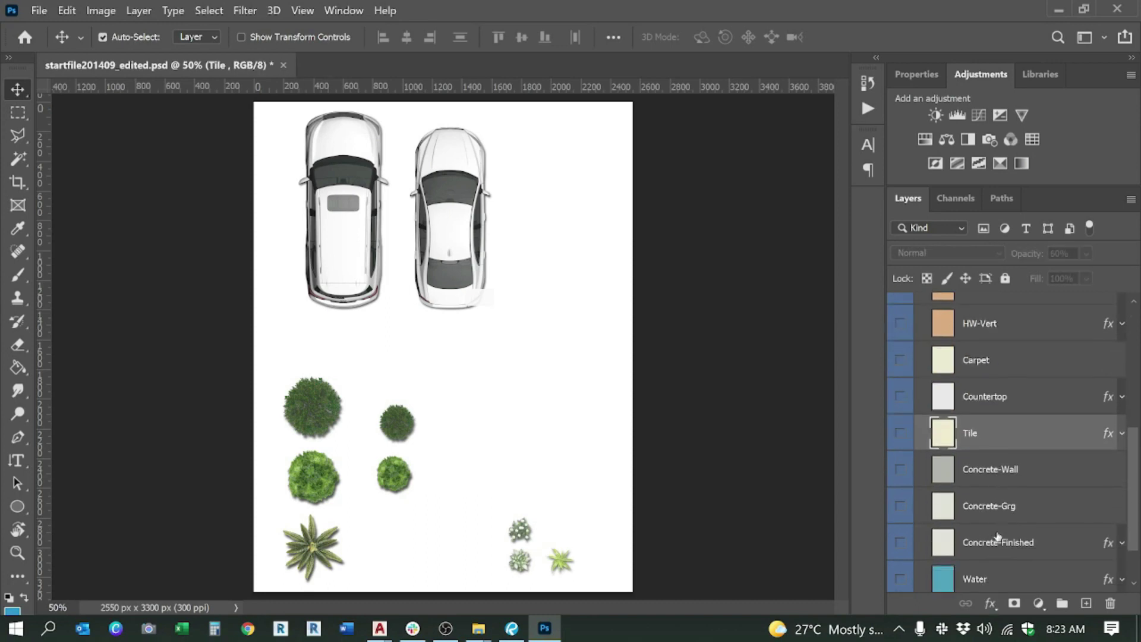
{"action": "scroll", "coordinate": [978, 508], "scroll_direction": "up", "scroll_amount": 4}
{"action": "scroll", "coordinate": [977, 509], "scroll_direction": "up", "scroll_amount": 3}
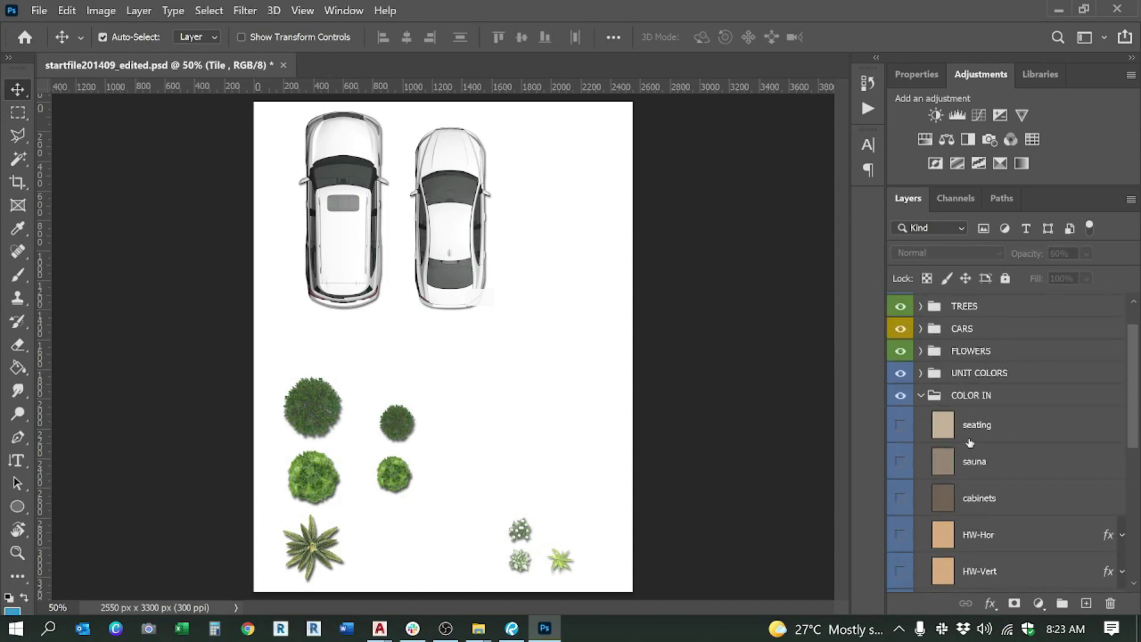
{"action": "left_click", "coordinate": [973, 426]}
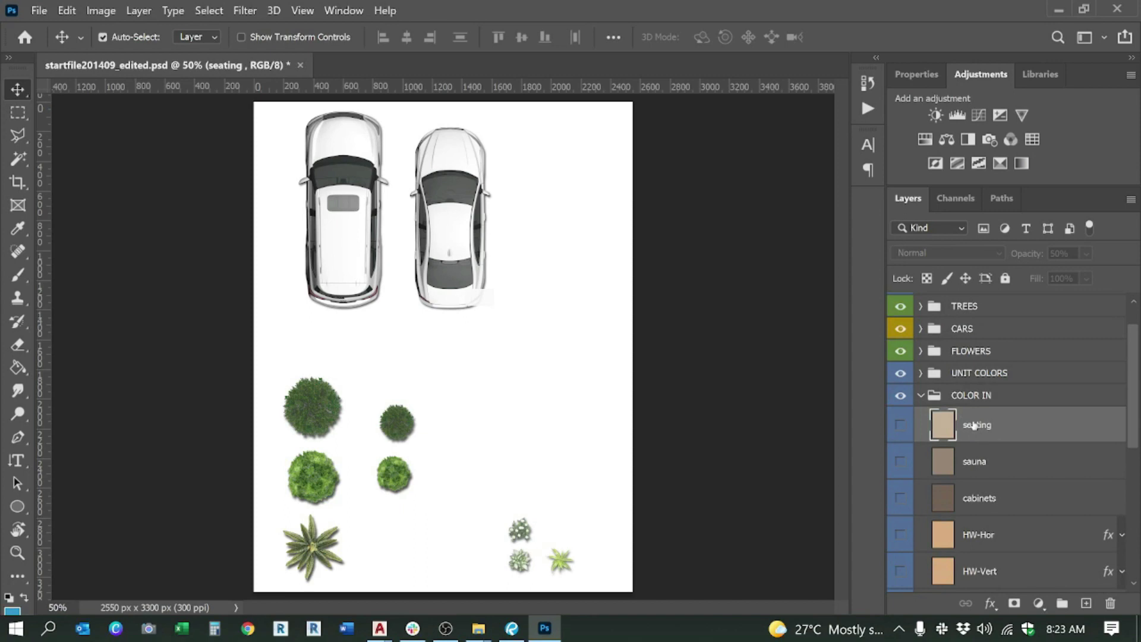
{"action": "left_click", "coordinate": [983, 461]}
{"action": "left_click", "coordinate": [982, 498]}
{"action": "scroll", "coordinate": [998, 501], "scroll_direction": "down", "scroll_amount": 3}
{"action": "scroll", "coordinate": [1004, 502], "scroll_direction": "down", "scroll_amount": 4}
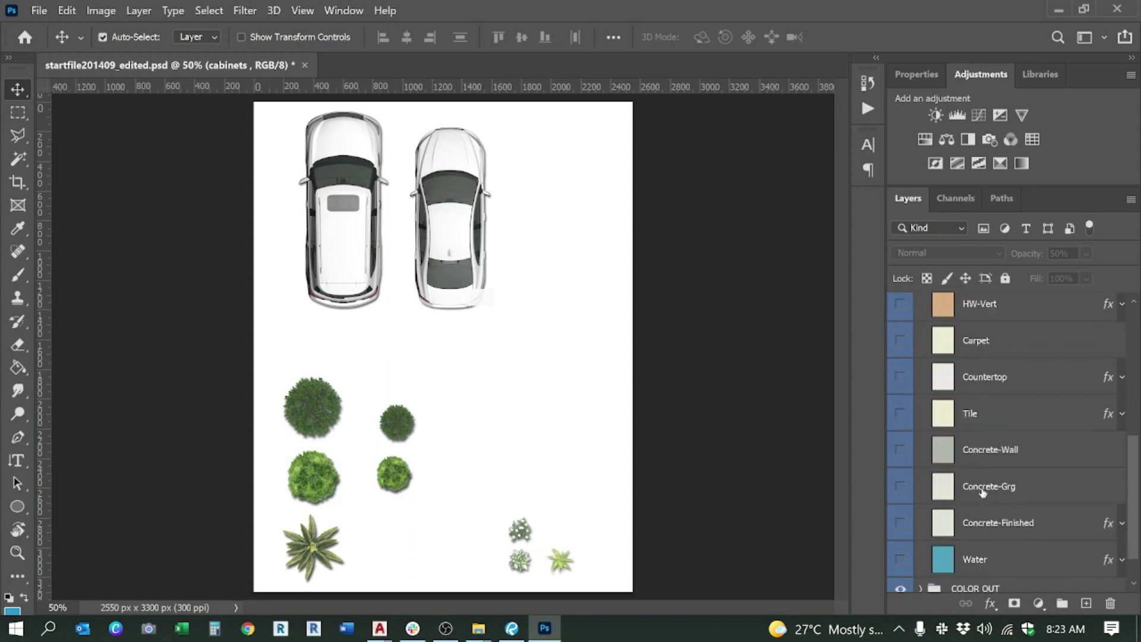
{"action": "scroll", "coordinate": [983, 493], "scroll_direction": "down", "scroll_amount": 1}
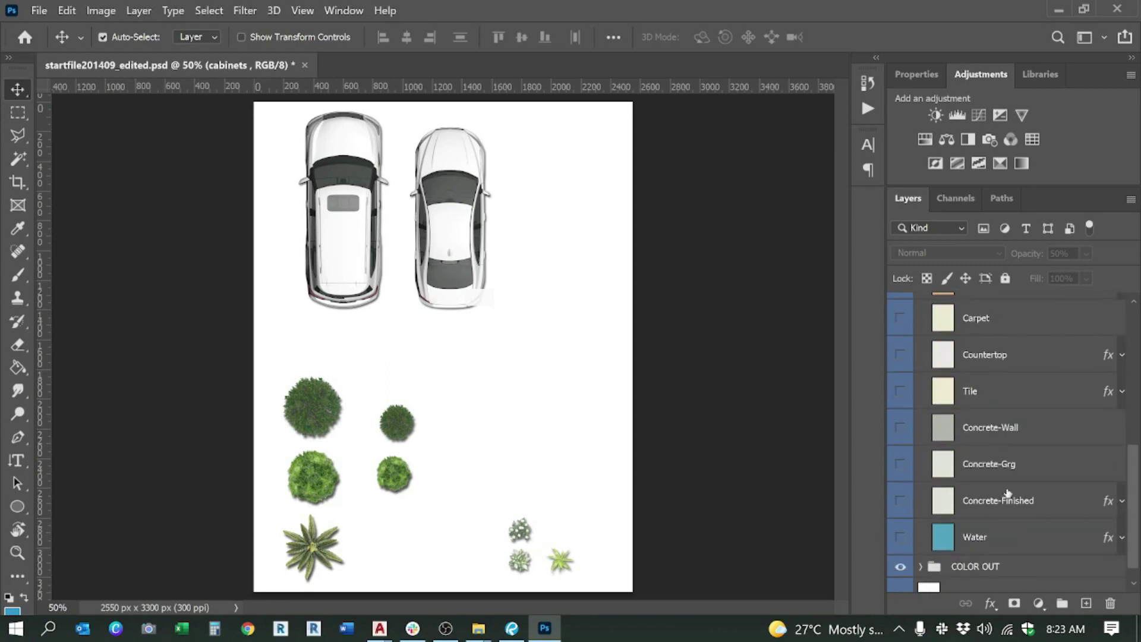
{"action": "scroll", "coordinate": [969, 498], "scroll_direction": "down", "scroll_amount": 1}
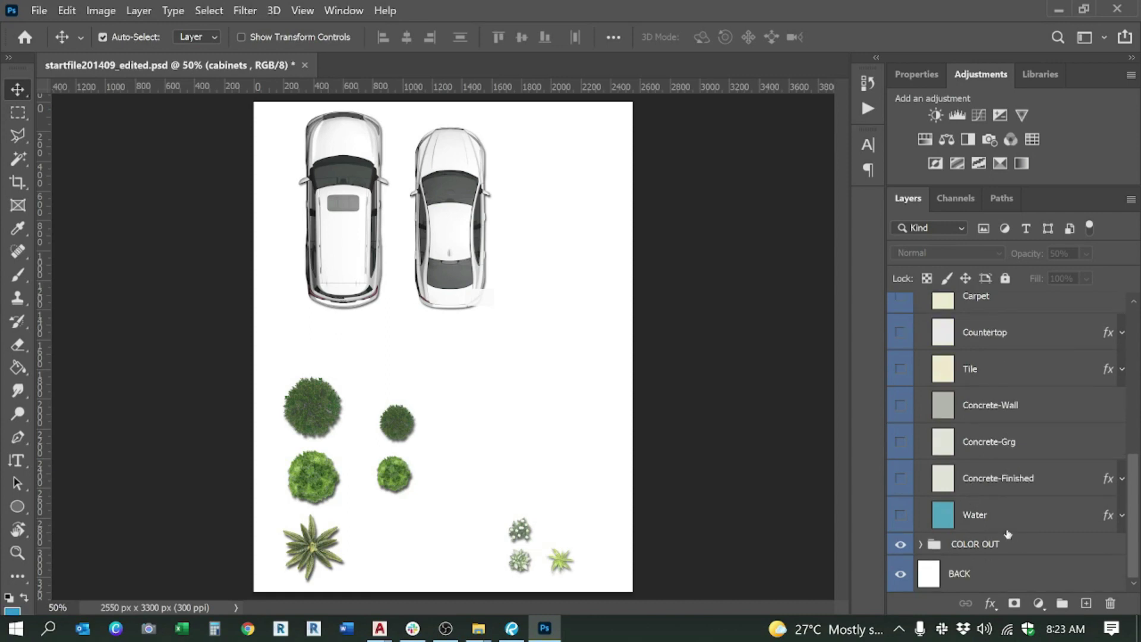
{"action": "scroll", "coordinate": [988, 525], "scroll_direction": "up", "scroll_amount": 6}
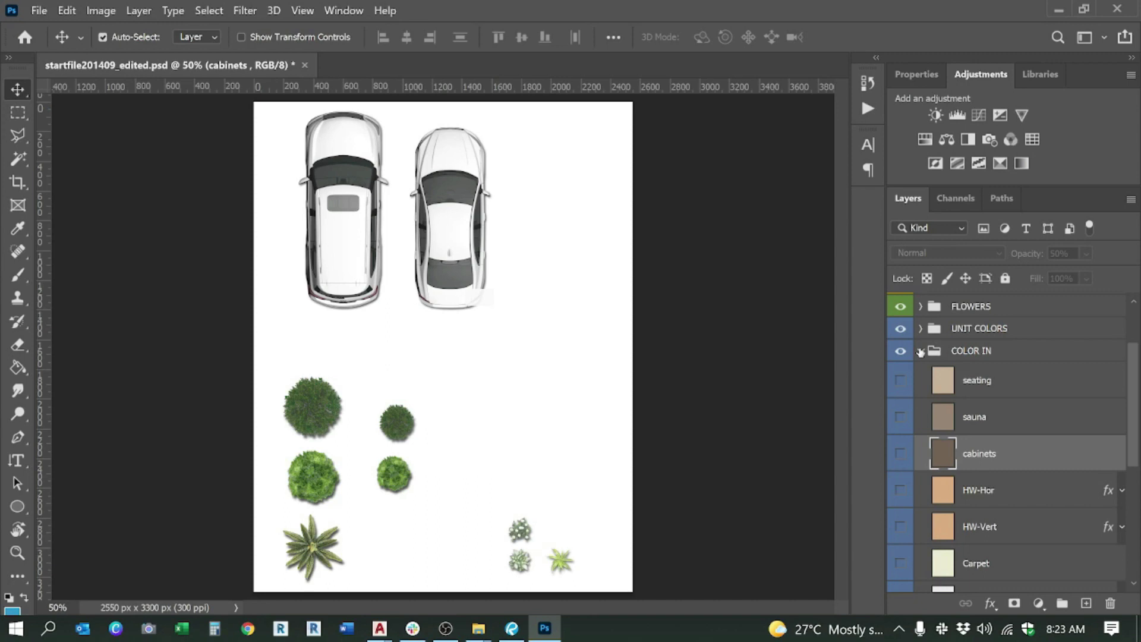
{"action": "left_click", "coordinate": [921, 352]}
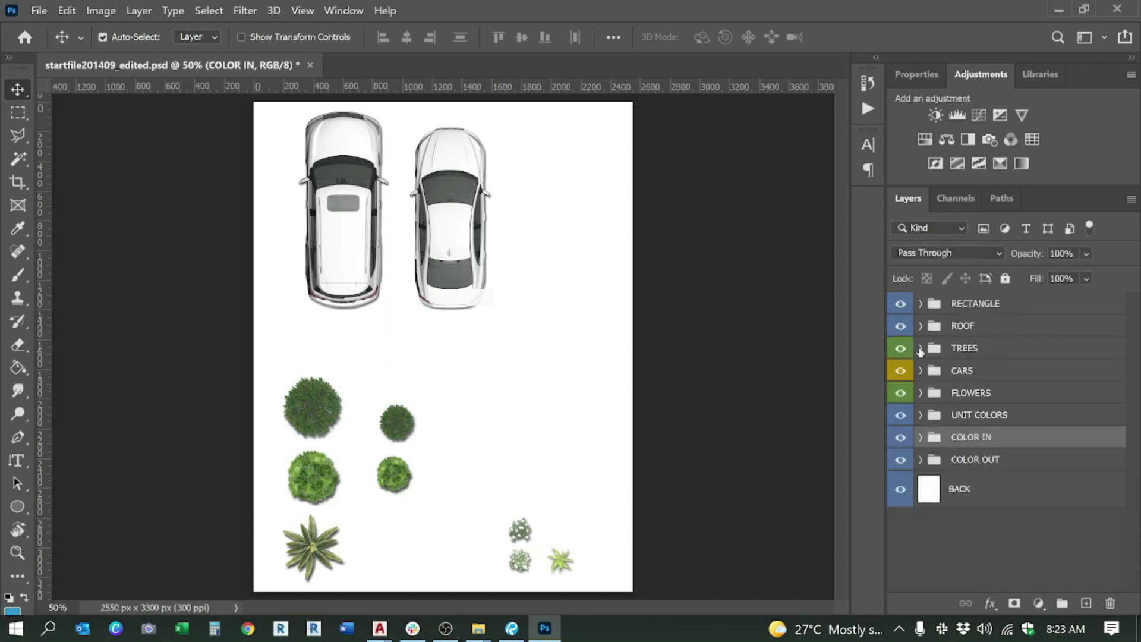
Step: Review and collapse COLOR OUT, then select and hide the white BACK layer
{"action": "left_click", "coordinate": [921, 460]}
{"action": "scroll", "coordinate": [972, 452], "scroll_direction": "down", "scroll_amount": 3}
{"action": "scroll", "coordinate": [976, 435], "scroll_direction": "down", "scroll_amount": 1}
{"action": "scroll", "coordinate": [976, 435], "scroll_direction": "down", "scroll_amount": 4}
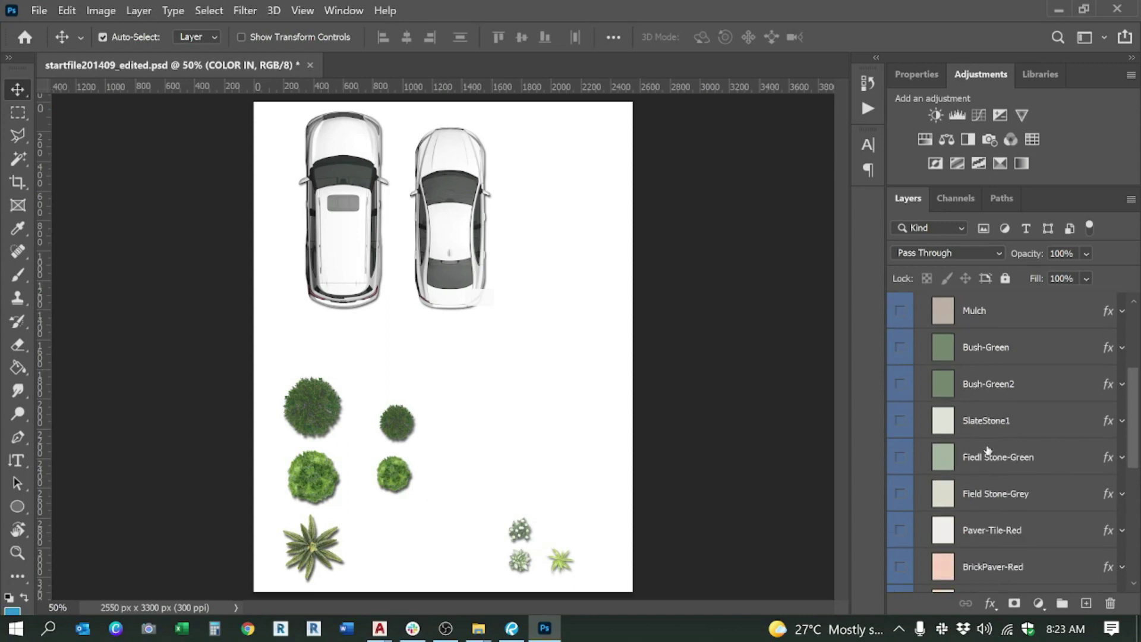
{"action": "scroll", "coordinate": [988, 450], "scroll_direction": "down", "scroll_amount": 8}
{"action": "scroll", "coordinate": [987, 451], "scroll_direction": "up", "scroll_amount": 12}
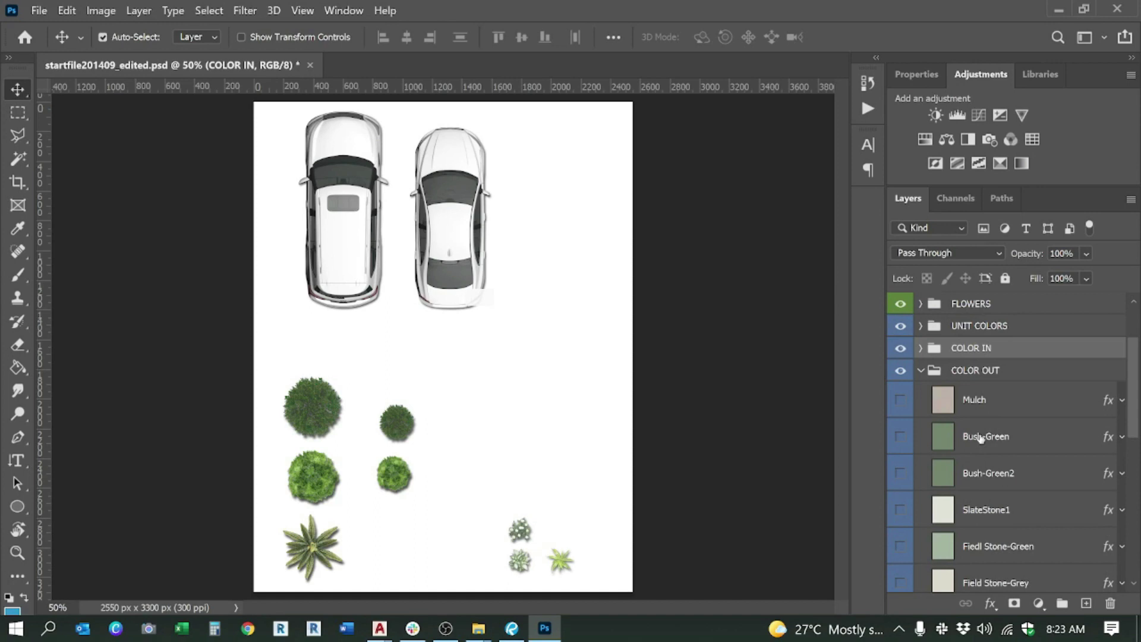
{"action": "left_click", "coordinate": [921, 371]}
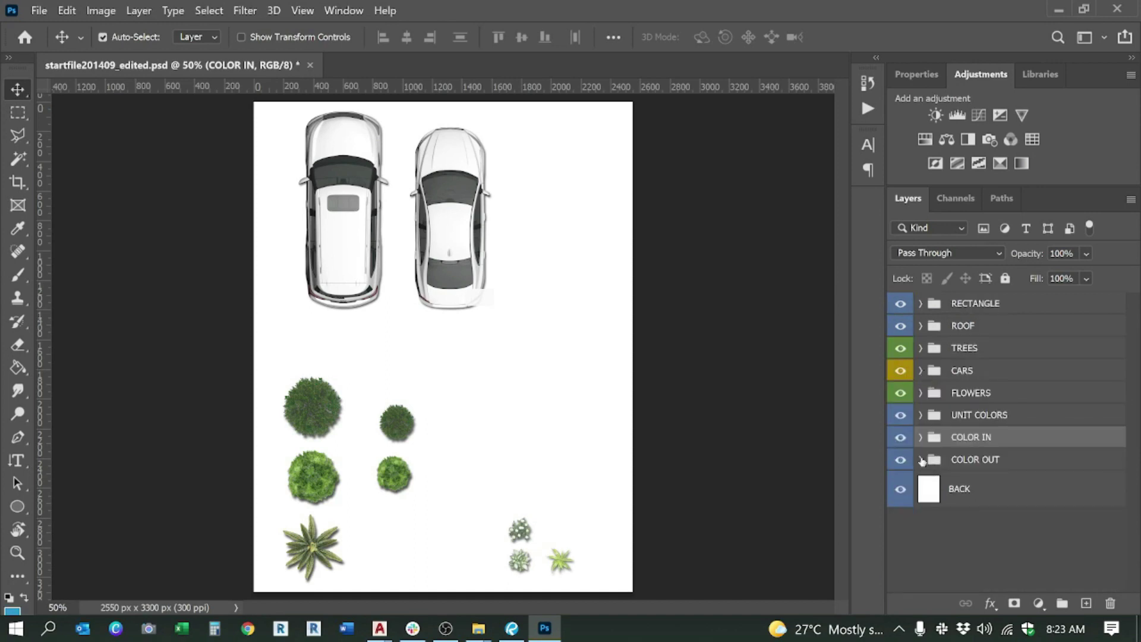
{"action": "left_click", "coordinate": [949, 491]}
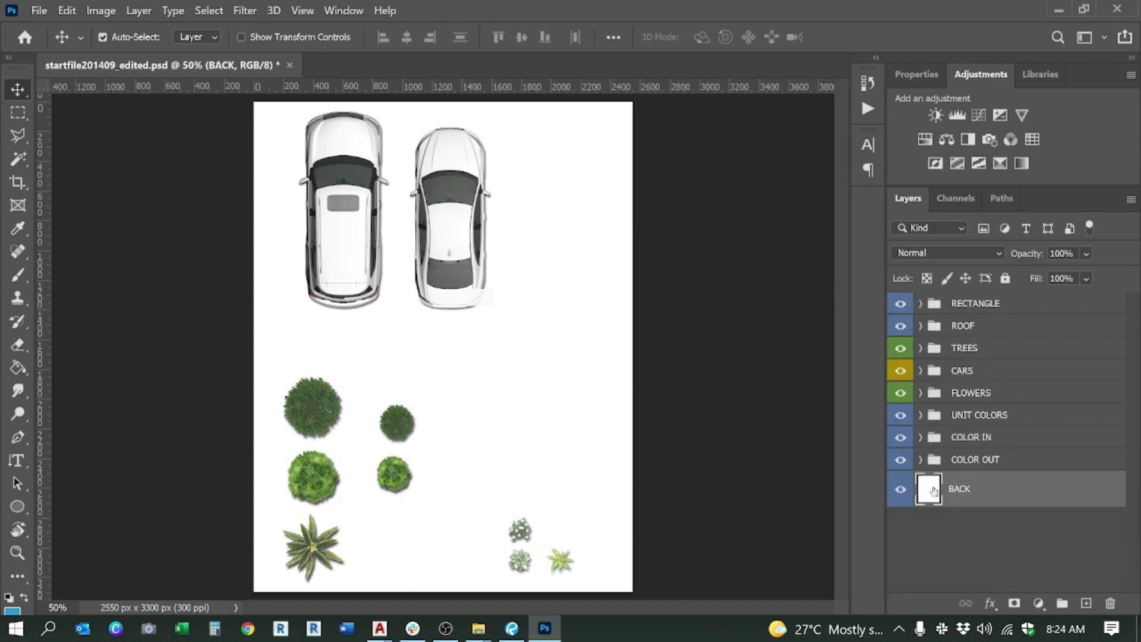
{"action": "left_click", "coordinate": [900, 489]}
{"action": "left_click", "coordinate": [900, 489]}
{"action": "left_click", "coordinate": [483, 628]}
{"action": "left_click", "coordinate": [451, 628]}
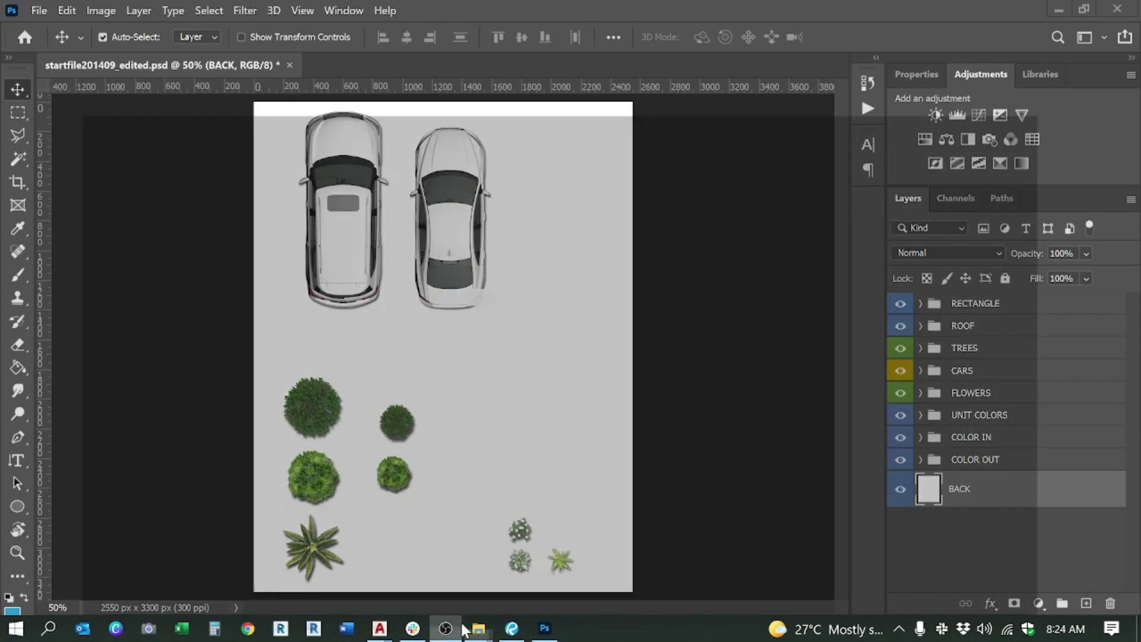
{"action": "left_click", "coordinate": [461, 628]}
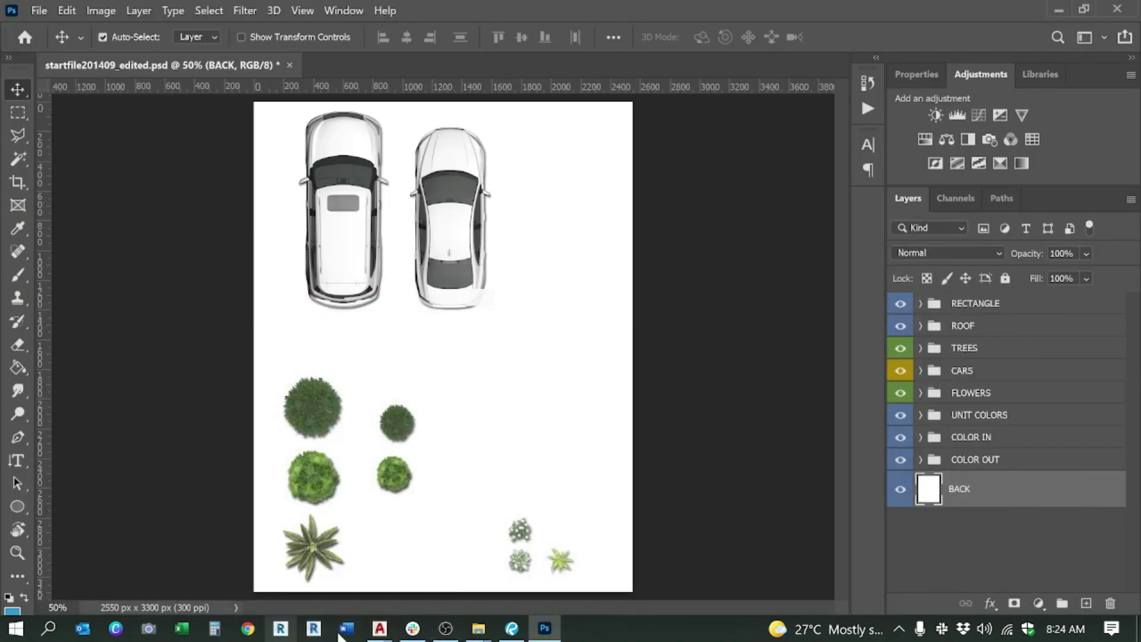
{"action": "left_click", "coordinate": [472, 627]}
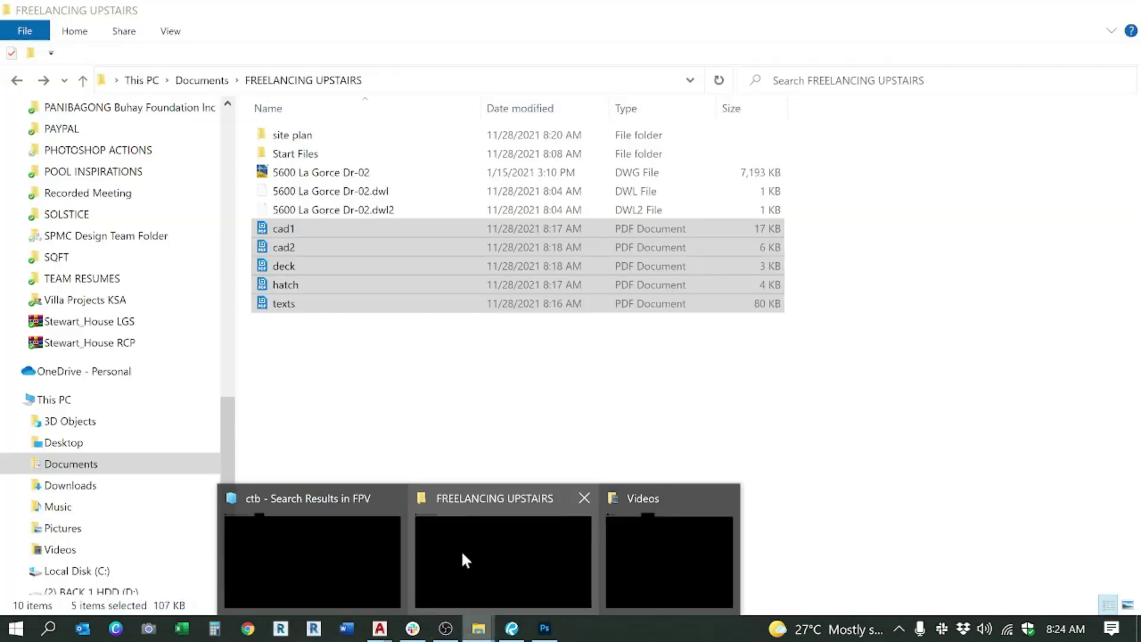
Step: Drag the five PDFs from FREELANCING UPSTAIRS into Photoshop, then cancel the import
{"action": "left_click", "coordinate": [461, 553]}
{"action": "left_click", "coordinate": [324, 233]}
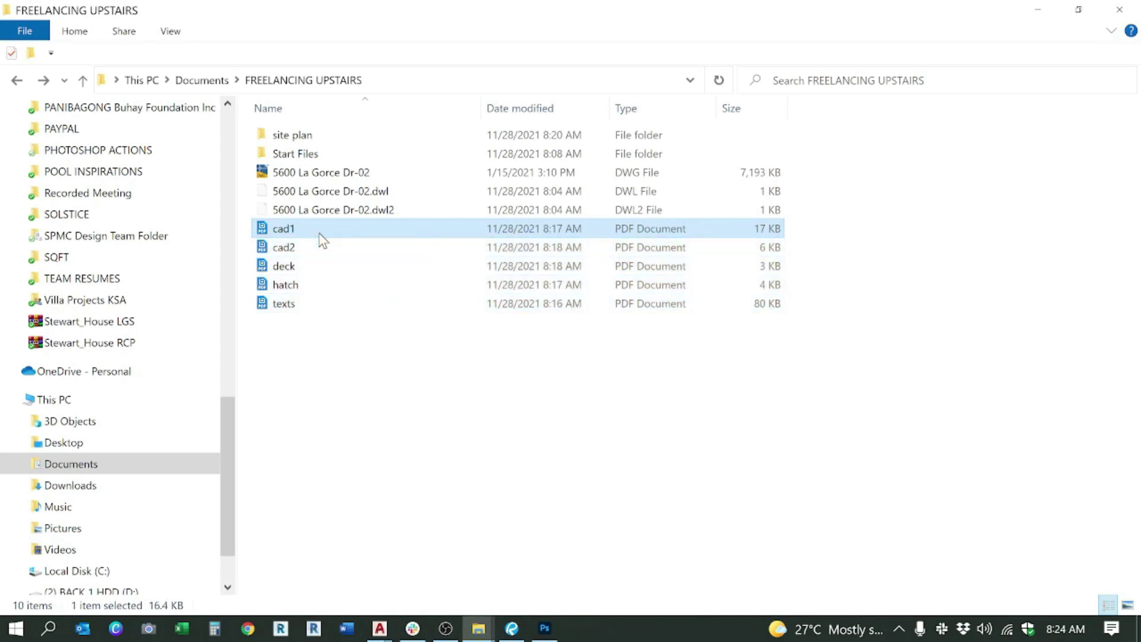
{"action": "left_click", "coordinate": [333, 305]}
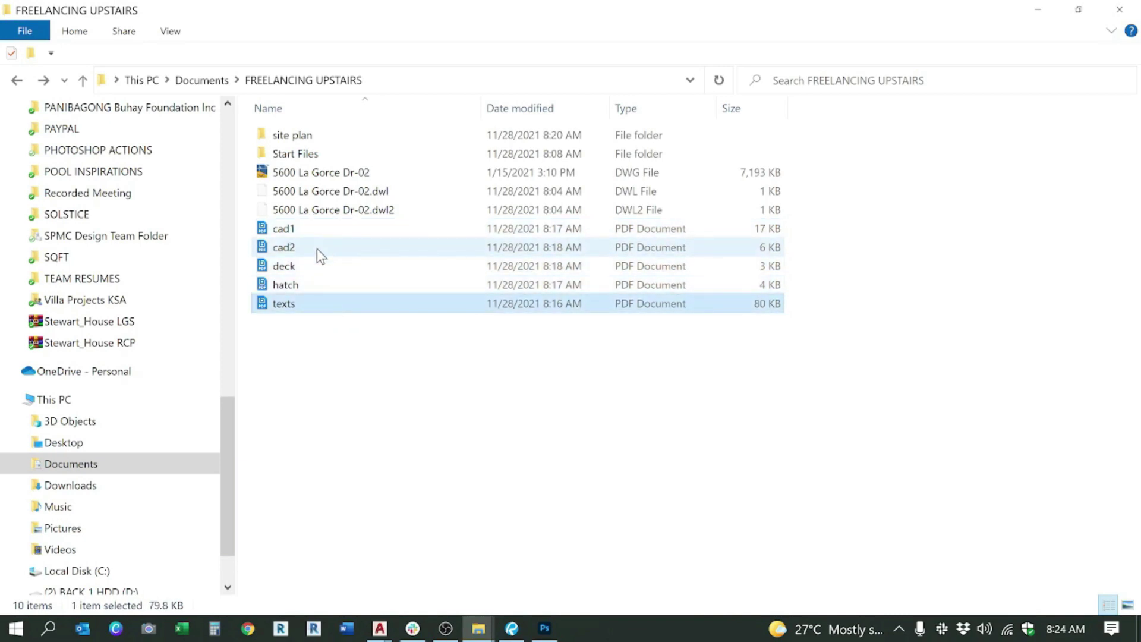
{"action": "left_click", "coordinate": [313, 233]}
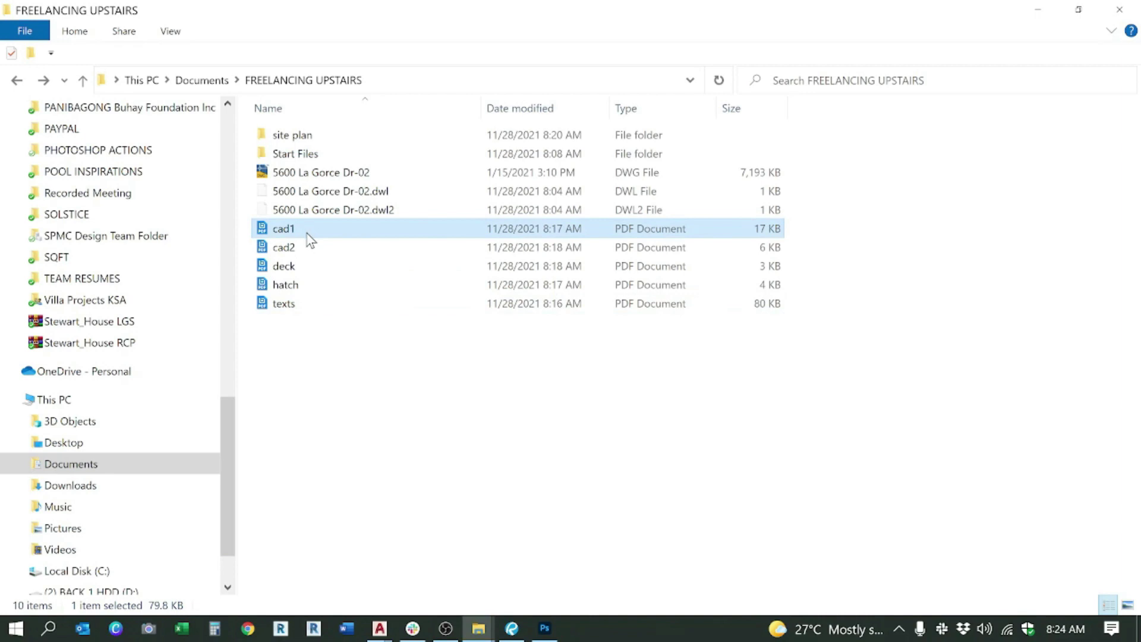
{"action": "left_click", "coordinate": [311, 305], "text": "shift"}
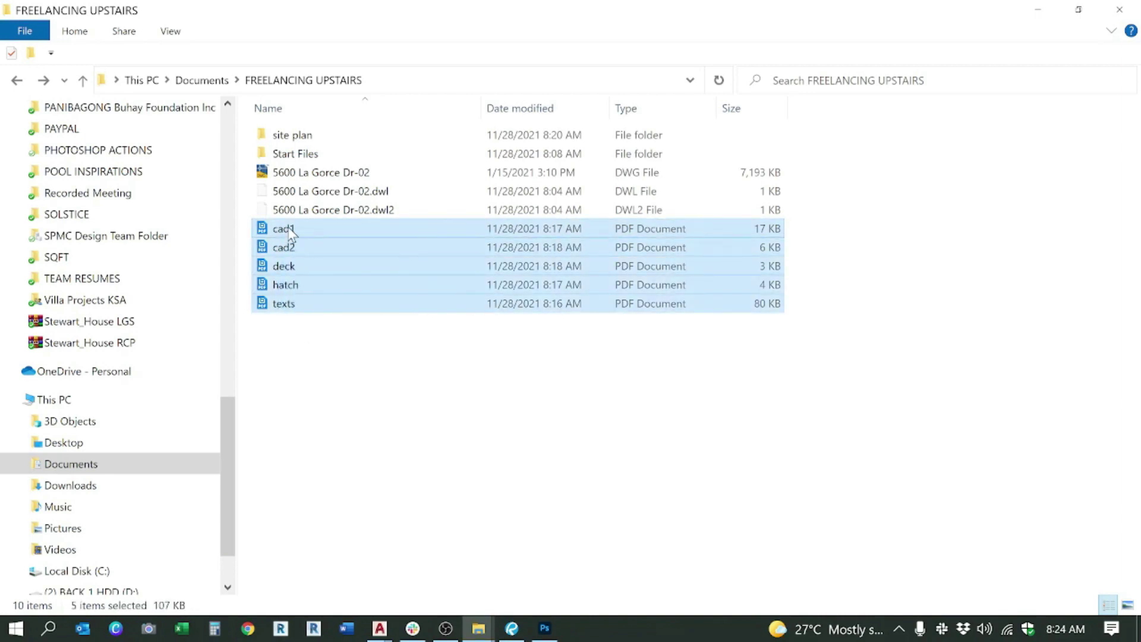
{"action": "left_click_drag", "start_coordinate": [291, 233], "coordinate": [339, 68]}
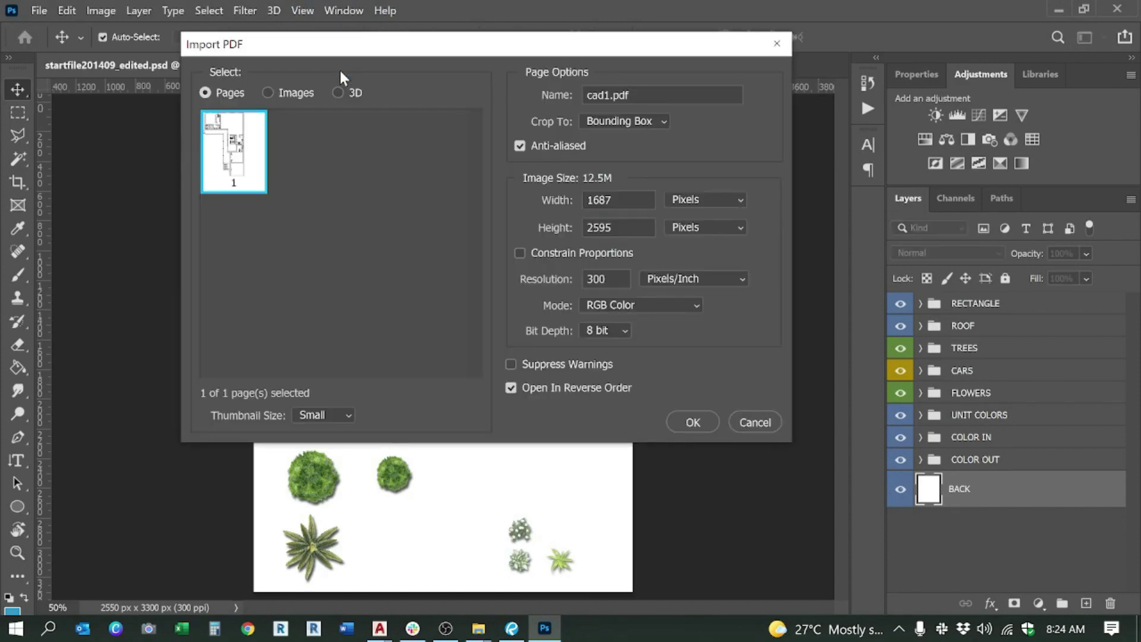
{"action": "left_click", "coordinate": [756, 421]}
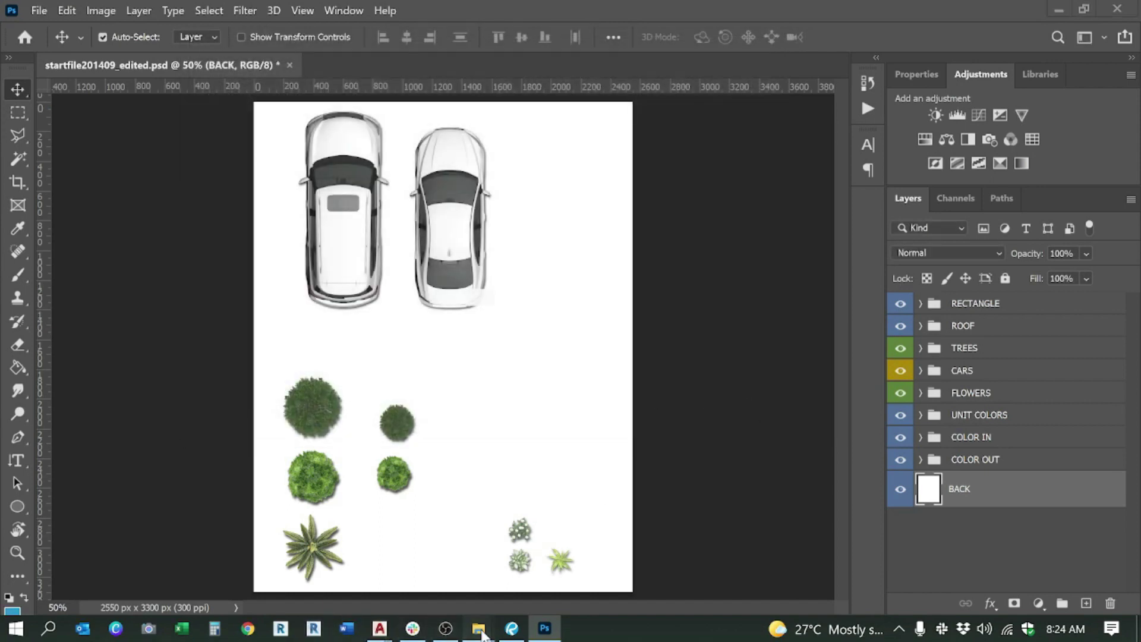
Step: Drag cad1.pdf alone into Photoshop's Import PDF dialog
{"action": "mouse_move", "coordinate": [478, 629]}
{"action": "left_click", "coordinate": [479, 562]}
{"action": "left_click", "coordinate": [313, 234]}
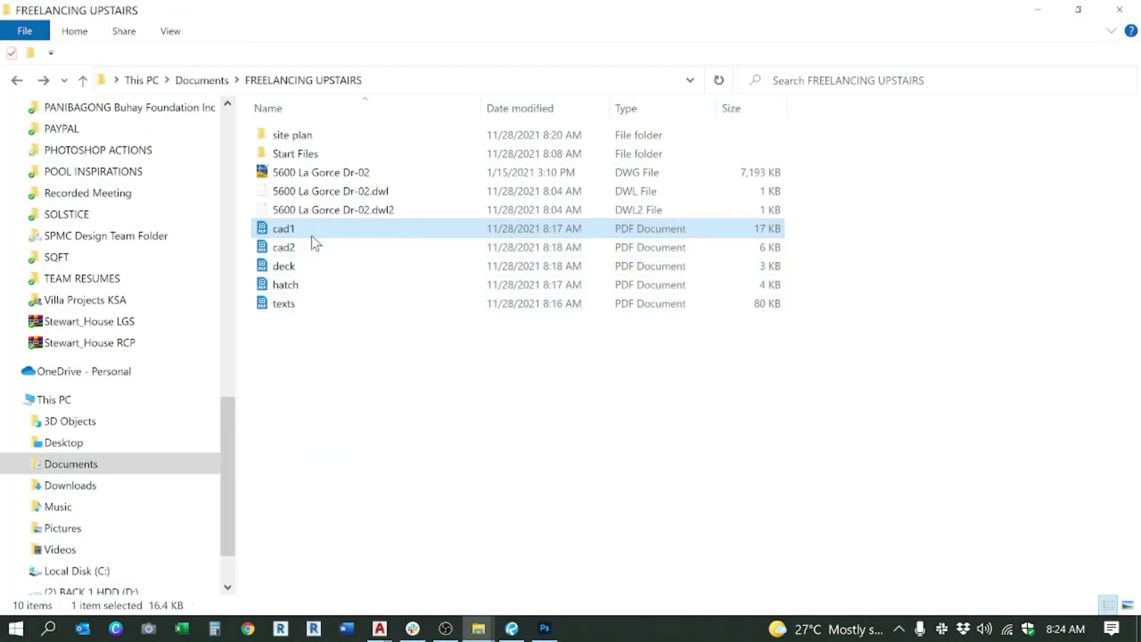
{"action": "right_click", "coordinate": [308, 236]}
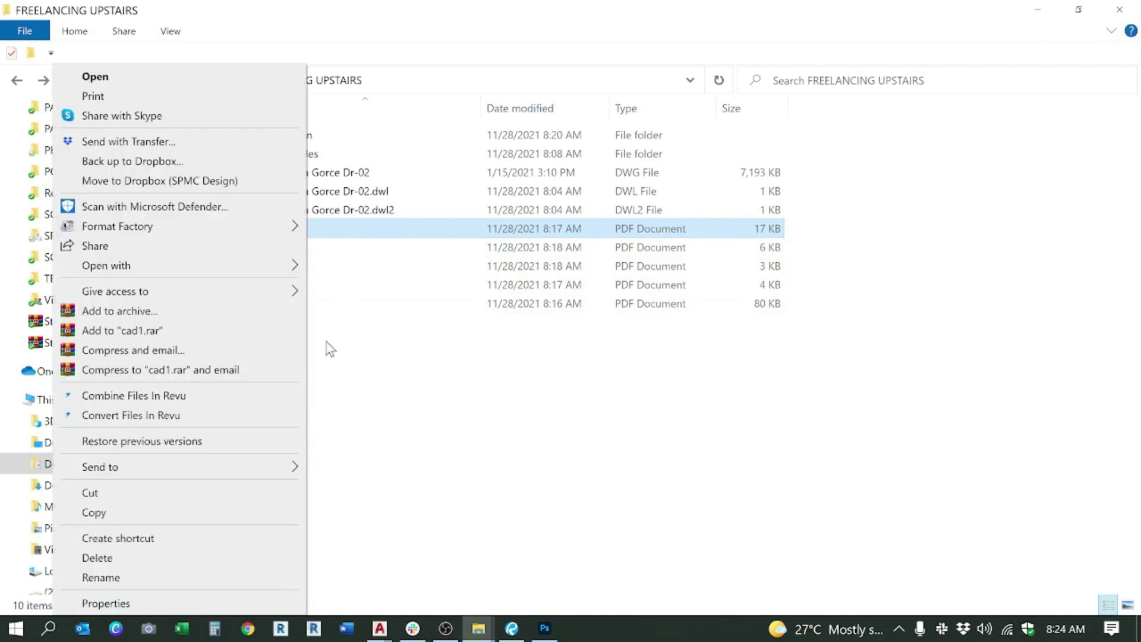
{"action": "mouse_move", "coordinate": [274, 474]}
{"action": "left_click", "coordinate": [351, 238]}
{"action": "left_click_drag", "start_coordinate": [327, 231], "coordinate": [322, 66]}
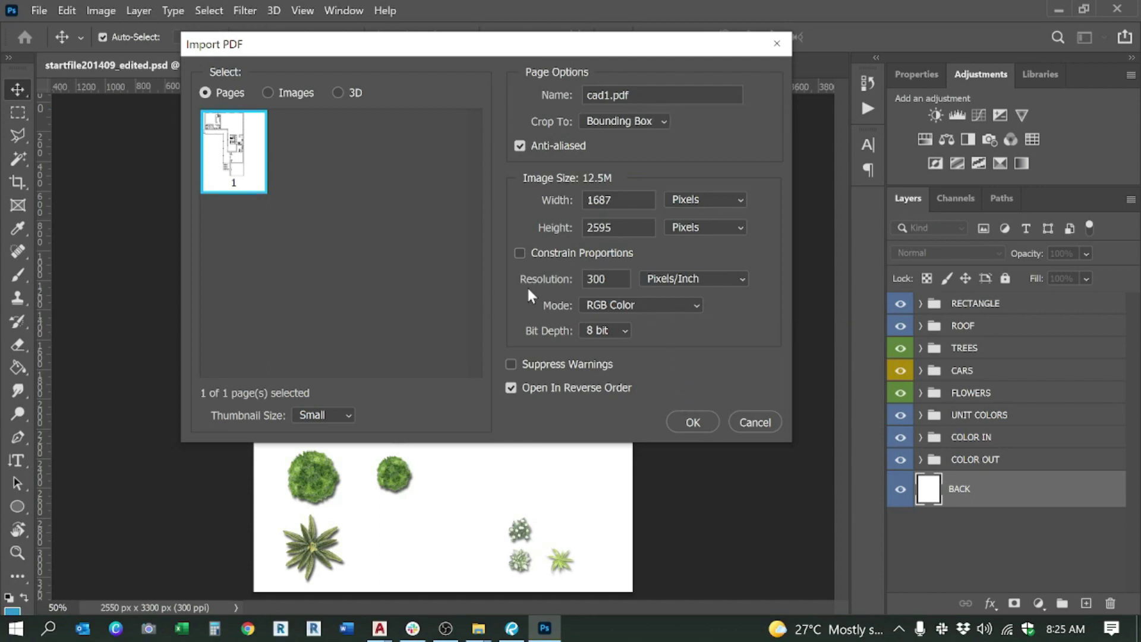
Step: Import cad1.pdf with Bounding Box crop as a 1687 × 2595 px document, then close it
{"action": "left_click", "coordinate": [650, 125]}
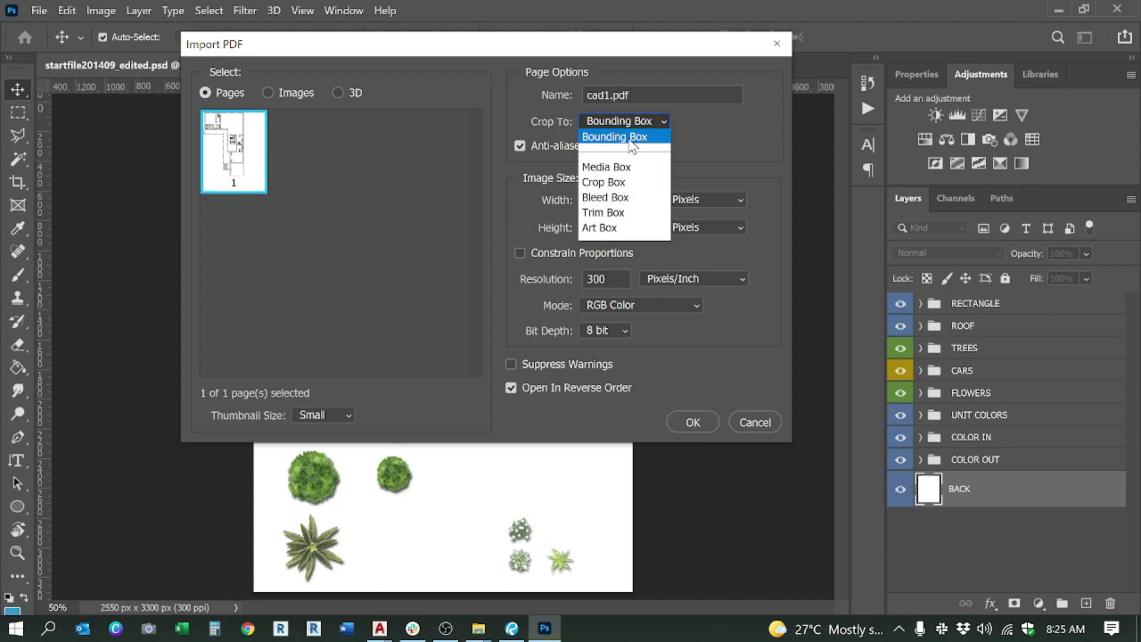
{"action": "left_click", "coordinate": [628, 140]}
{"action": "left_click", "coordinate": [632, 123]}
{"action": "left_click", "coordinate": [634, 123]}
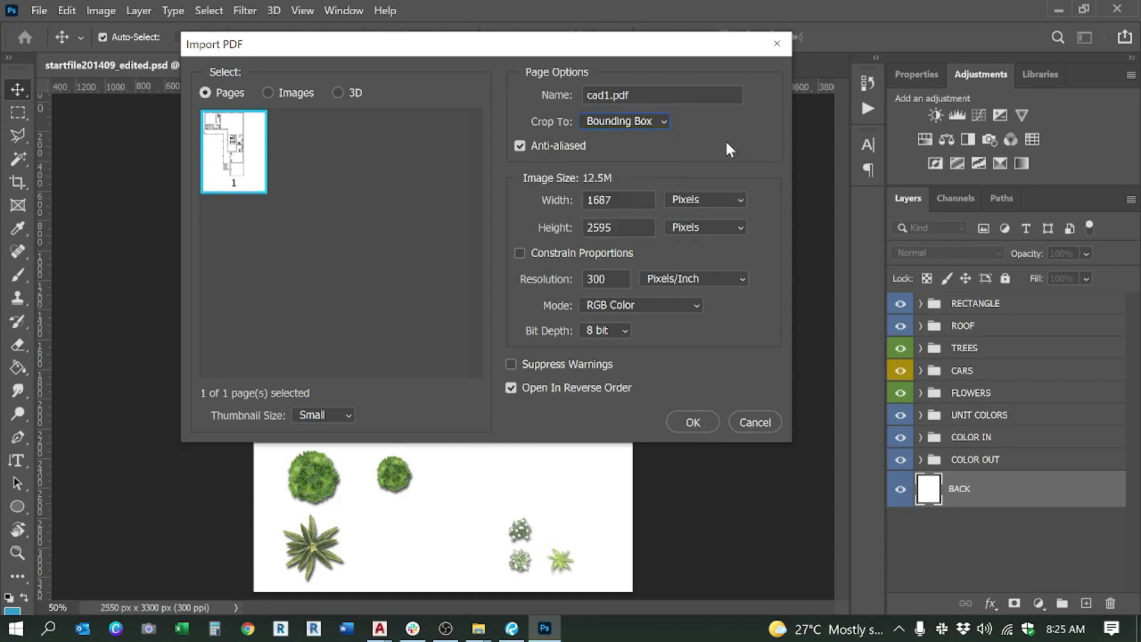
{"action": "left_click", "coordinate": [694, 421]}
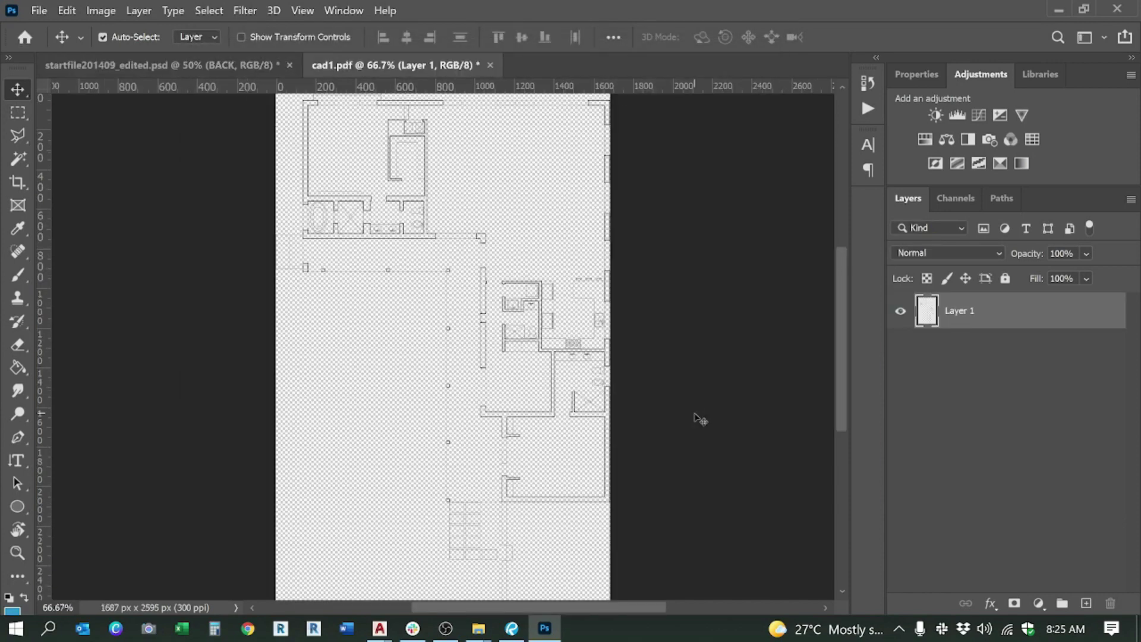
{"action": "left_click", "coordinate": [475, 374]}
{"action": "left_click", "coordinate": [489, 63]}
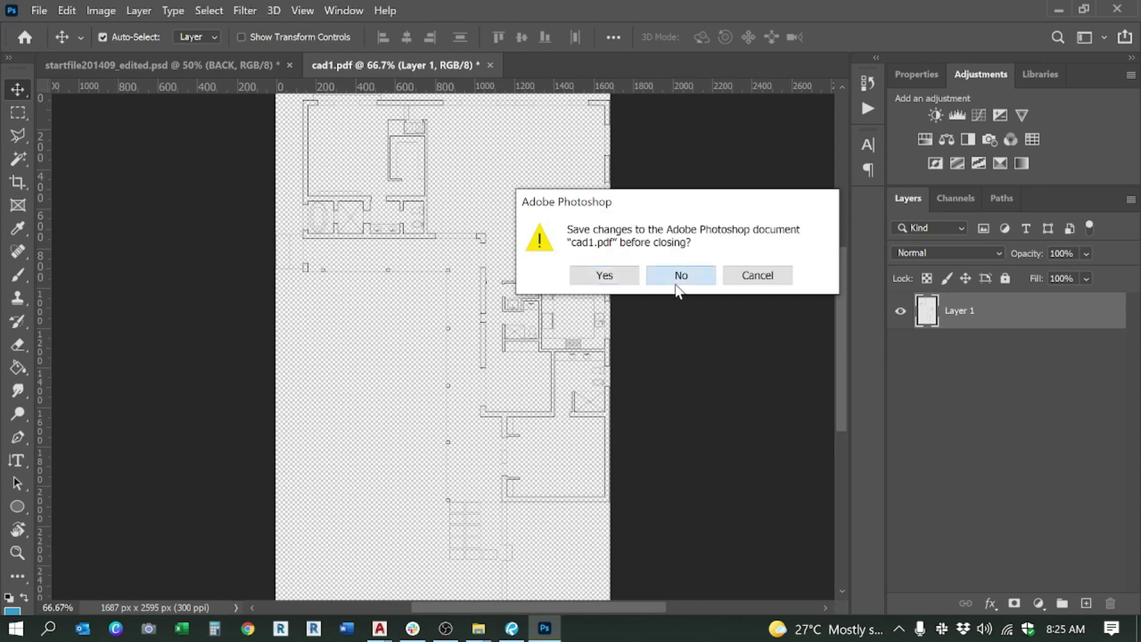
Step: Discard cad1.pdf and reimport it from FREELANCING UPSTAIRS cropped to Media Box
{"action": "left_click", "coordinate": [668, 279]}
{"action": "mouse_move", "coordinate": [479, 628]}
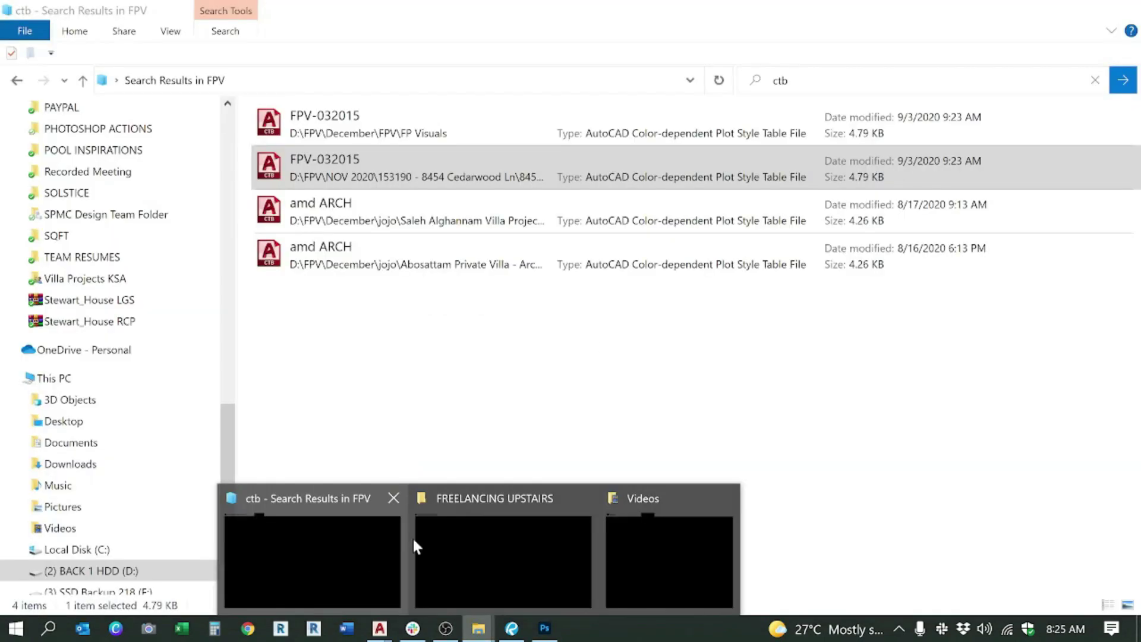
{"action": "left_click", "coordinate": [476, 544]}
{"action": "left_click_drag", "start_coordinate": [327, 232], "coordinate": [377, 66]}
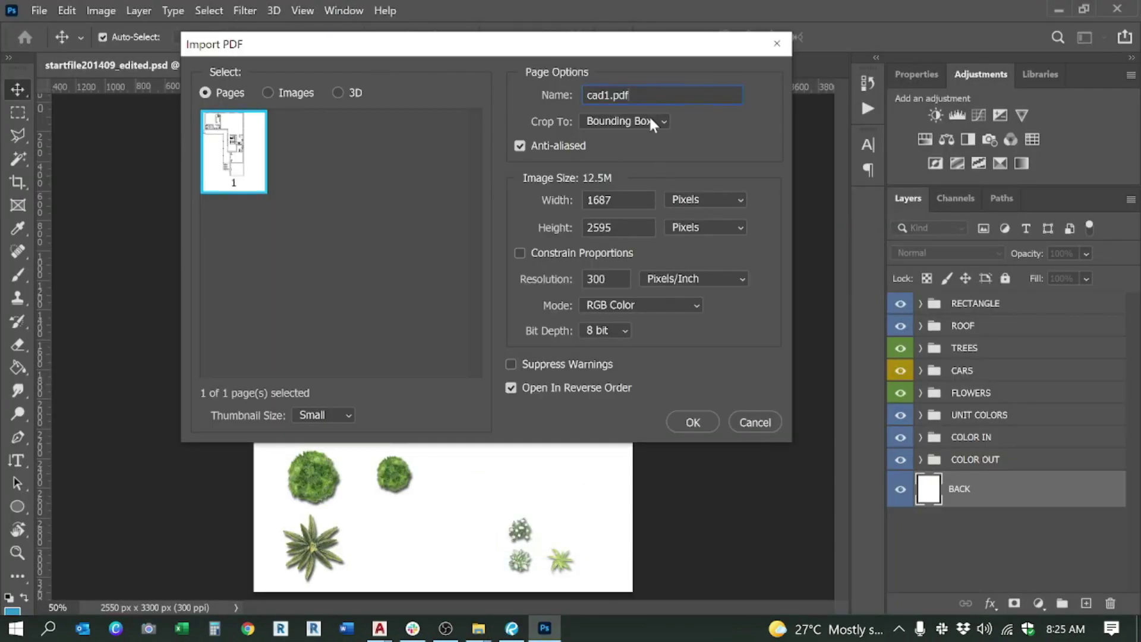
{"action": "left_click", "coordinate": [651, 120]}
{"action": "left_click", "coordinate": [619, 163]}
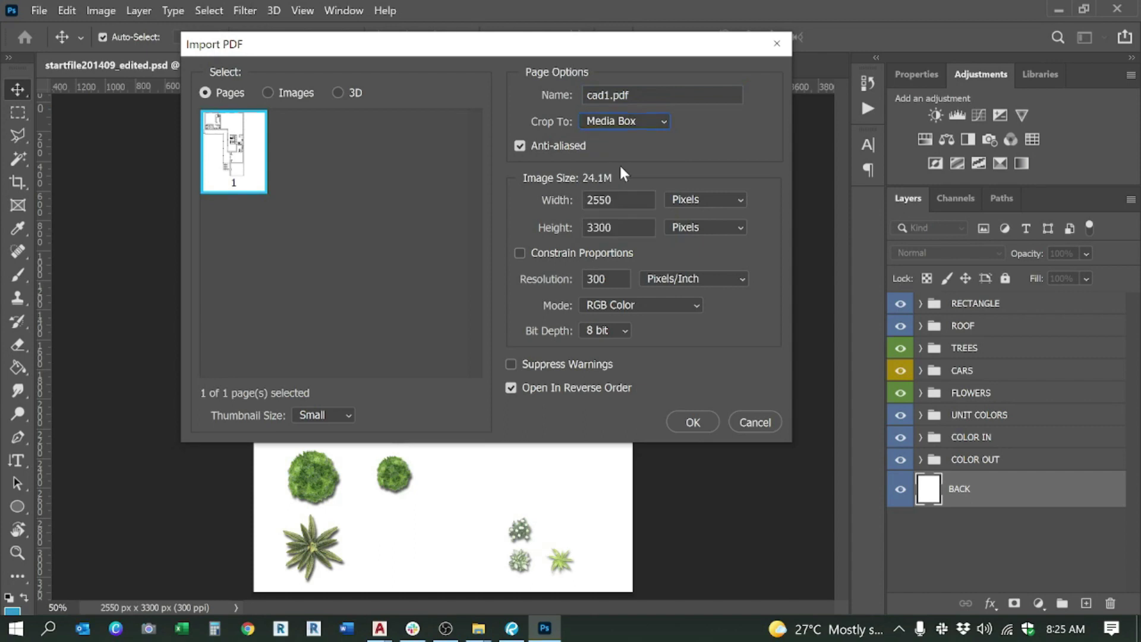
{"action": "left_click", "coordinate": [693, 422]}
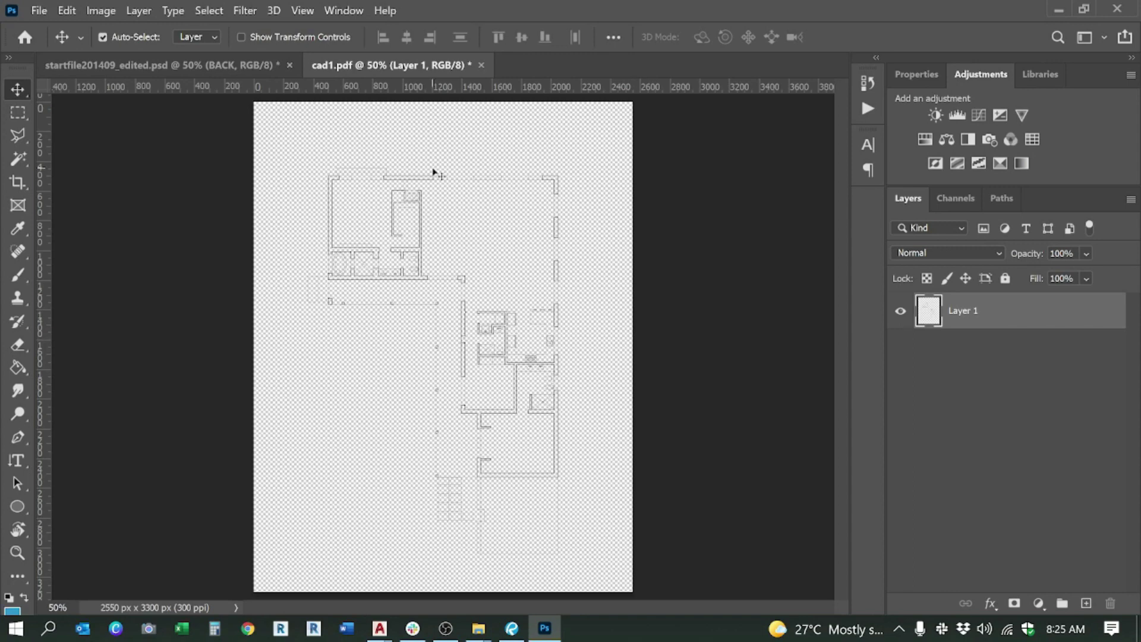
Step: Compare cad1.pdf against startfile201409_edited.psd's 2550 × 3300 px page, then return to the FREELANCING UPSTAIRS folder
{"action": "left_click", "coordinate": [199, 63]}
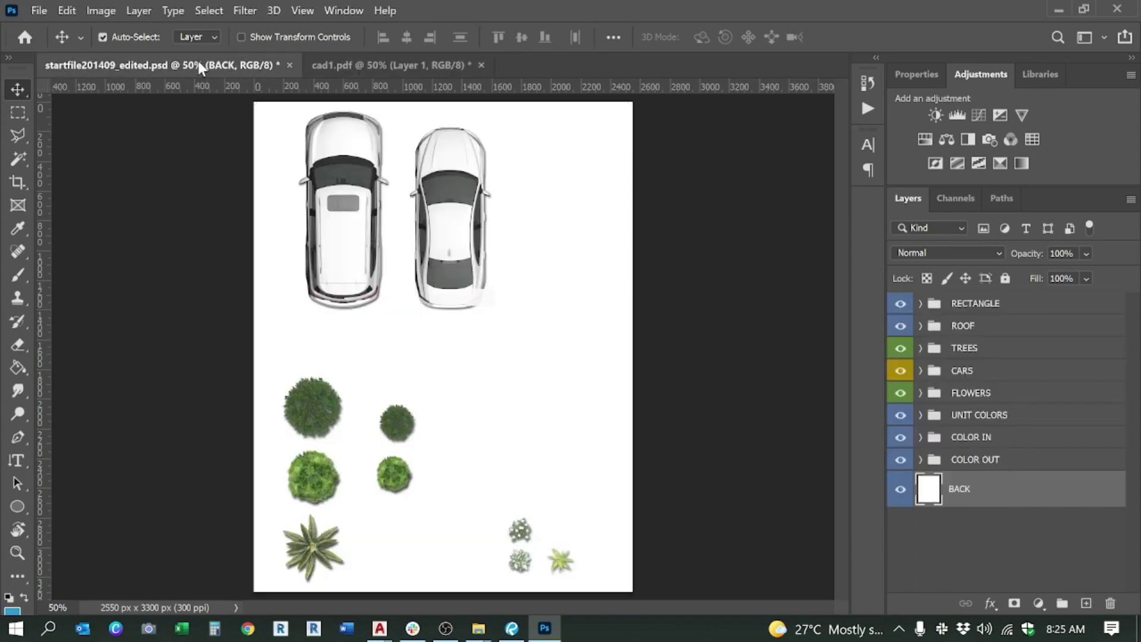
{"action": "left_click", "coordinate": [341, 62]}
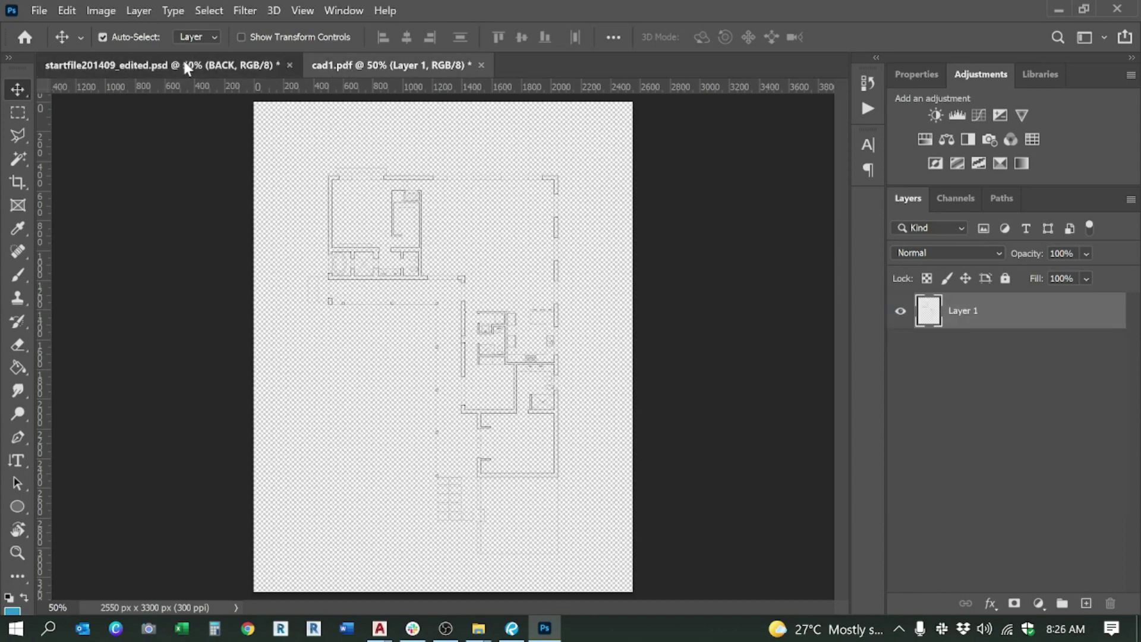
{"action": "left_click", "coordinate": [184, 63]}
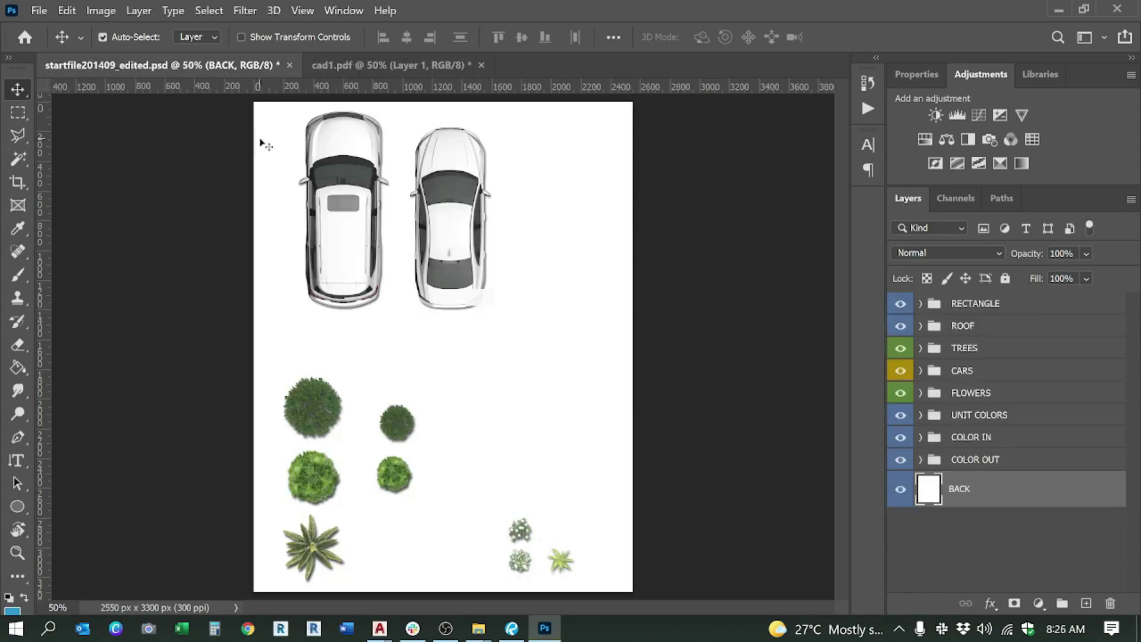
{"action": "left_click", "coordinate": [368, 66]}
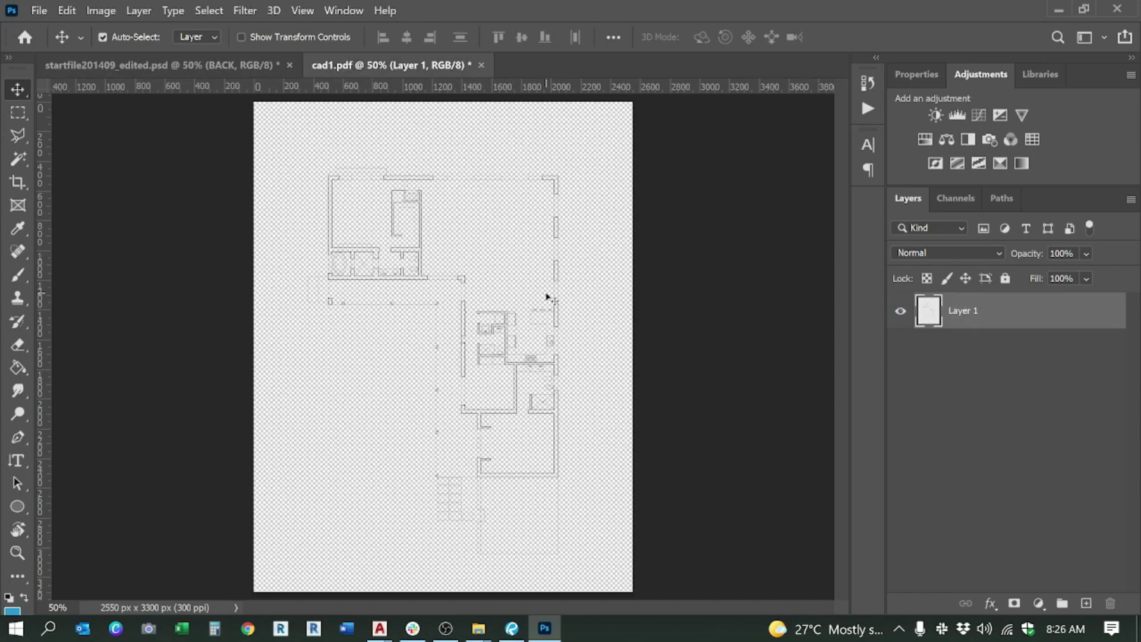
{"action": "mouse_move", "coordinate": [478, 628]}
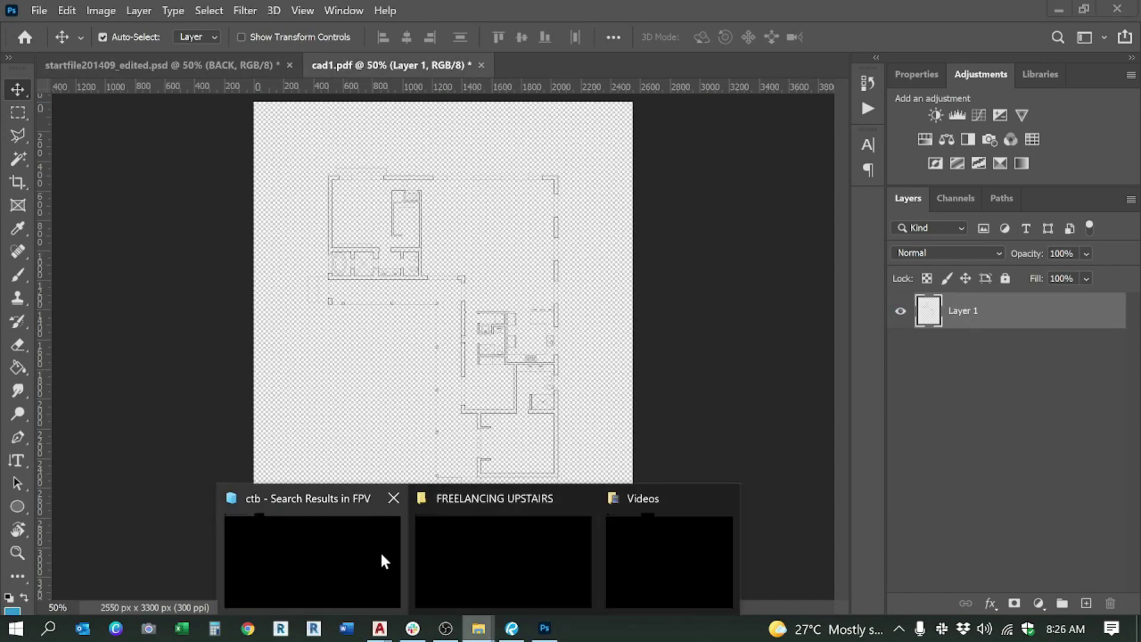
{"action": "left_click", "coordinate": [484, 559]}
Step: Drag the cad2, deck, hatch and texts PDFs into cad1.pdf and place cad2 cropped to Media Box
{"action": "left_click", "coordinate": [343, 309]}
{"action": "mouse_move", "coordinate": [347, 330]}
{"action": "left_mouse_down"}
{"action": "mouse_move", "coordinate": [281, 247]}
{"action": "mouse_move", "coordinate": [310, 249]}
{"action": "mouse_move", "coordinate": [353, 285]}
{"action": "mouse_move", "coordinate": [500, 113]}
{"action": "mouse_move", "coordinate": [450, 64]}
{"action": "mouse_move", "coordinate": [520, 86]}
{"action": "mouse_move", "coordinate": [420, 60]}
{"action": "mouse_move", "coordinate": [413, 104]}
{"action": "mouse_move", "coordinate": [378, 70]}
{"action": "left_mouse_up"}
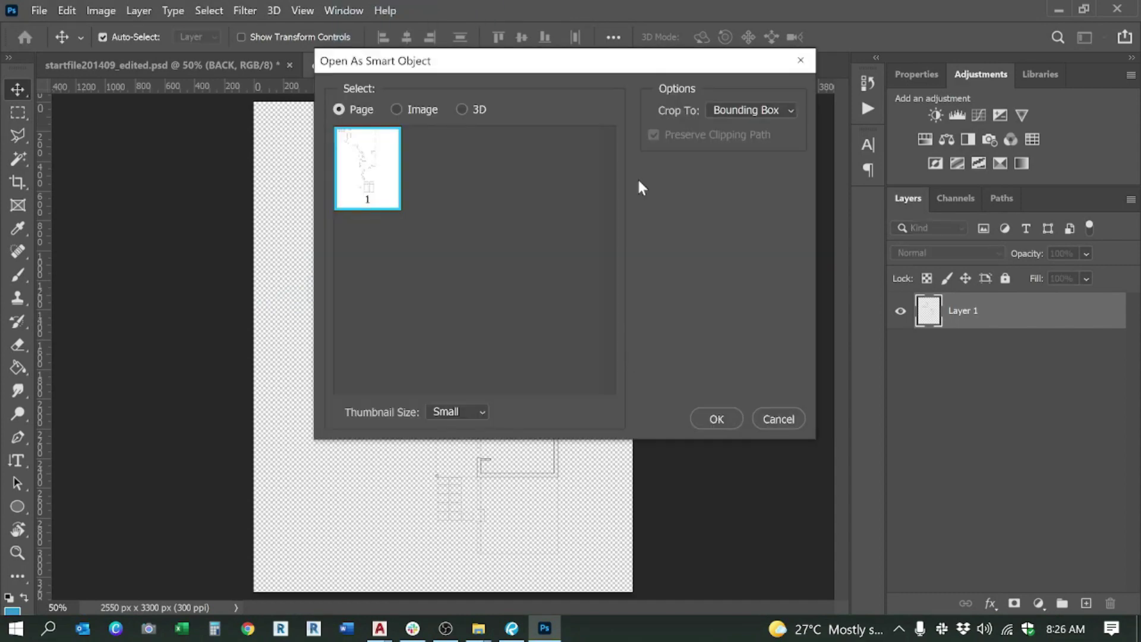
{"action": "left_click", "coordinate": [752, 110]}
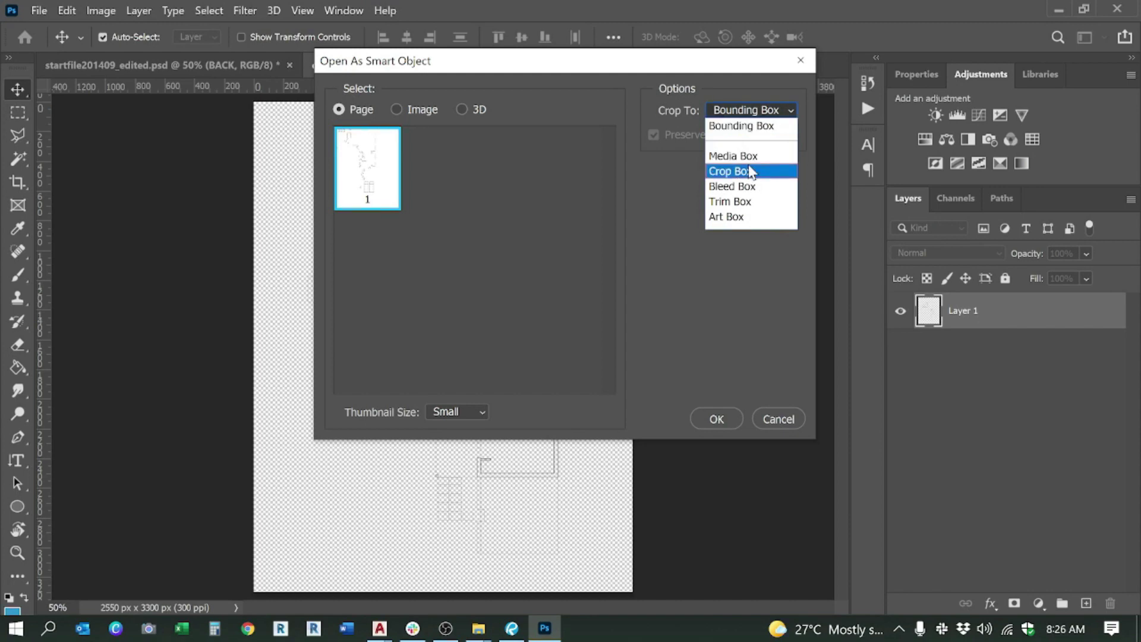
{"action": "left_click", "coordinate": [745, 156]}
{"action": "left_click", "coordinate": [729, 110]}
{"action": "left_click", "coordinate": [737, 110]}
{"action": "left_click", "coordinate": [742, 113]}
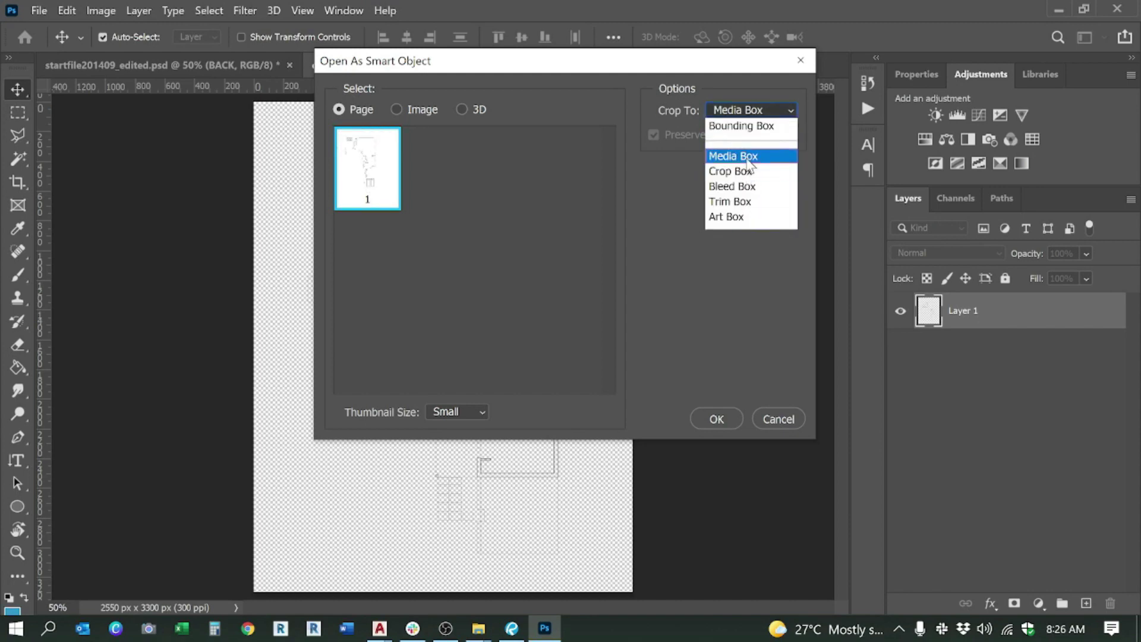
{"action": "left_click", "coordinate": [720, 155]}
{"action": "left_click", "coordinate": [730, 109]}
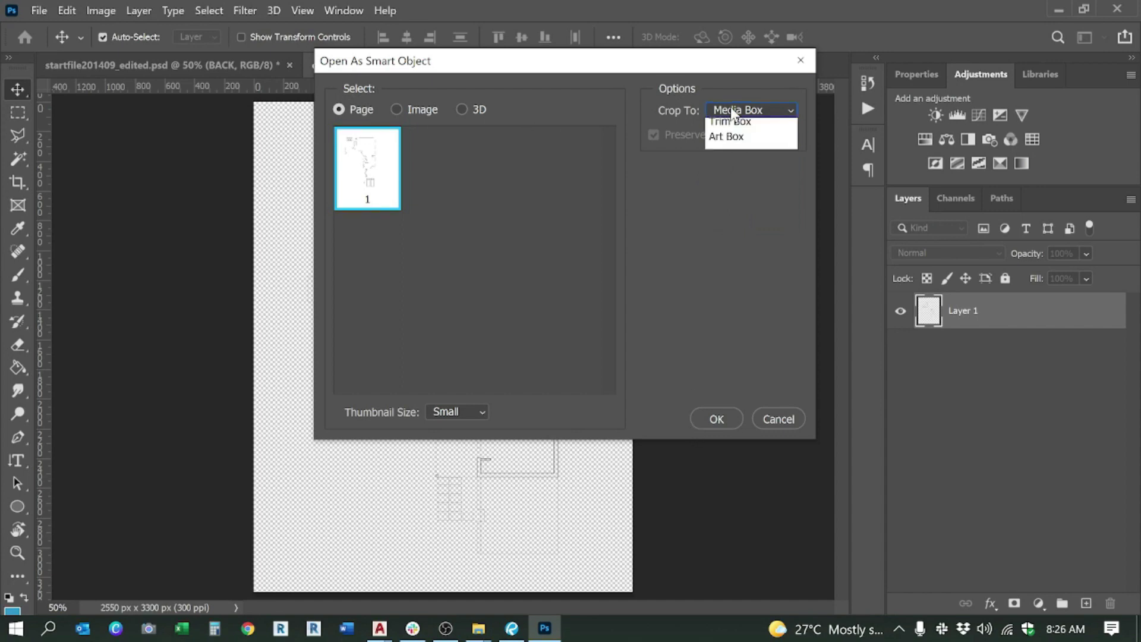
{"action": "left_click", "coordinate": [737, 332]}
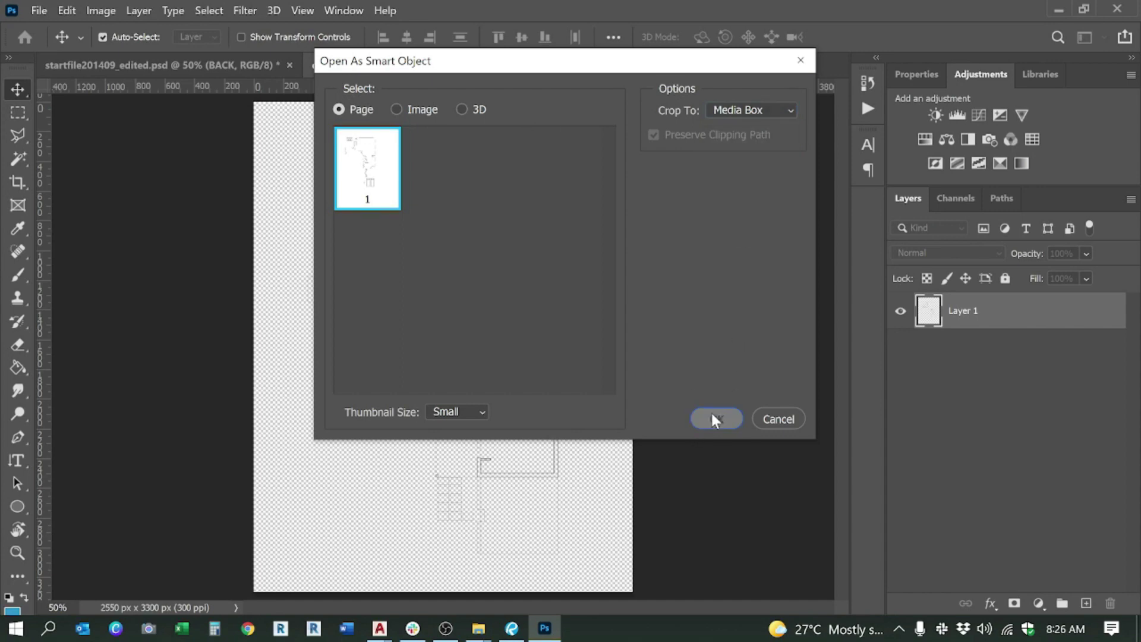
{"action": "left_click", "coordinate": [715, 417]}
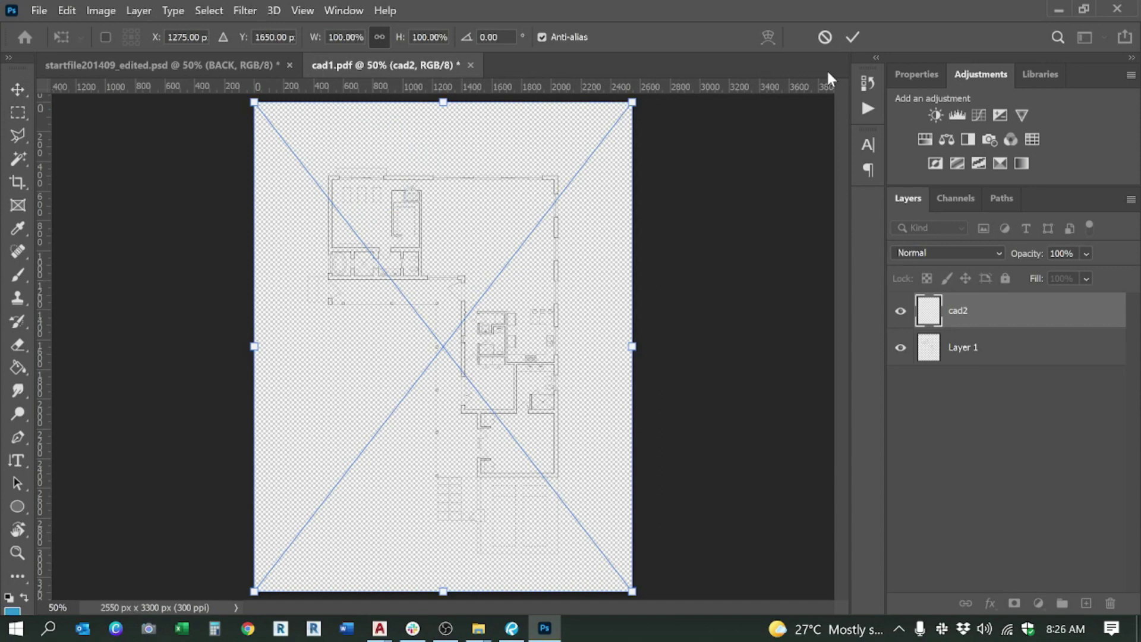
Step: Place and commit the deck, hatch and texts PDFs as further layers
{"action": "left_click", "coordinate": [852, 38]}
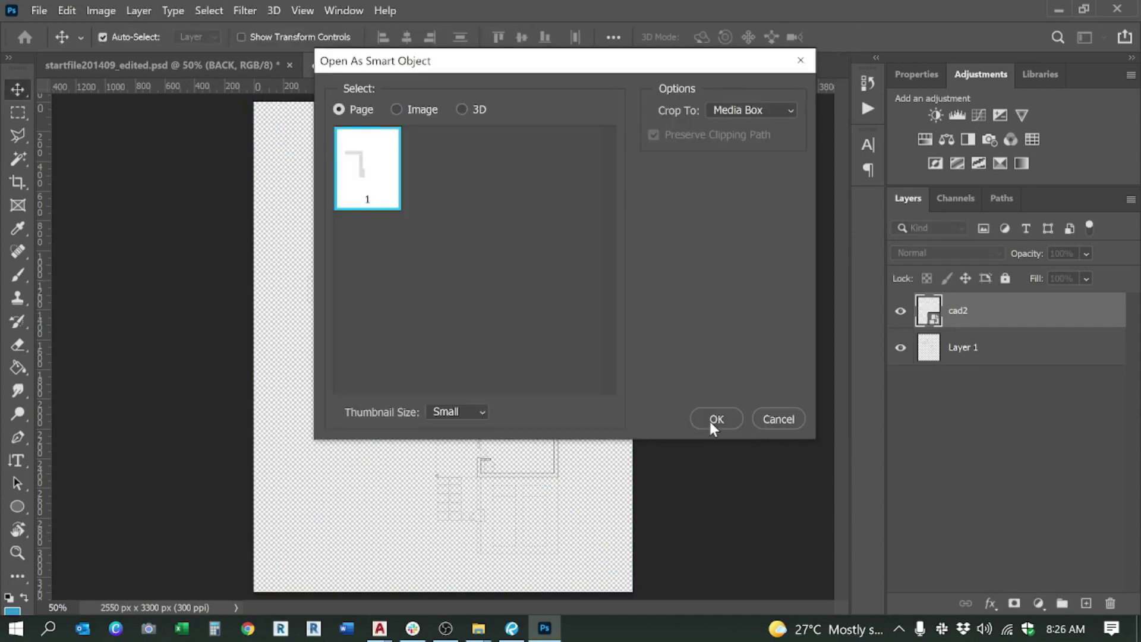
{"action": "left_click", "coordinate": [713, 421]}
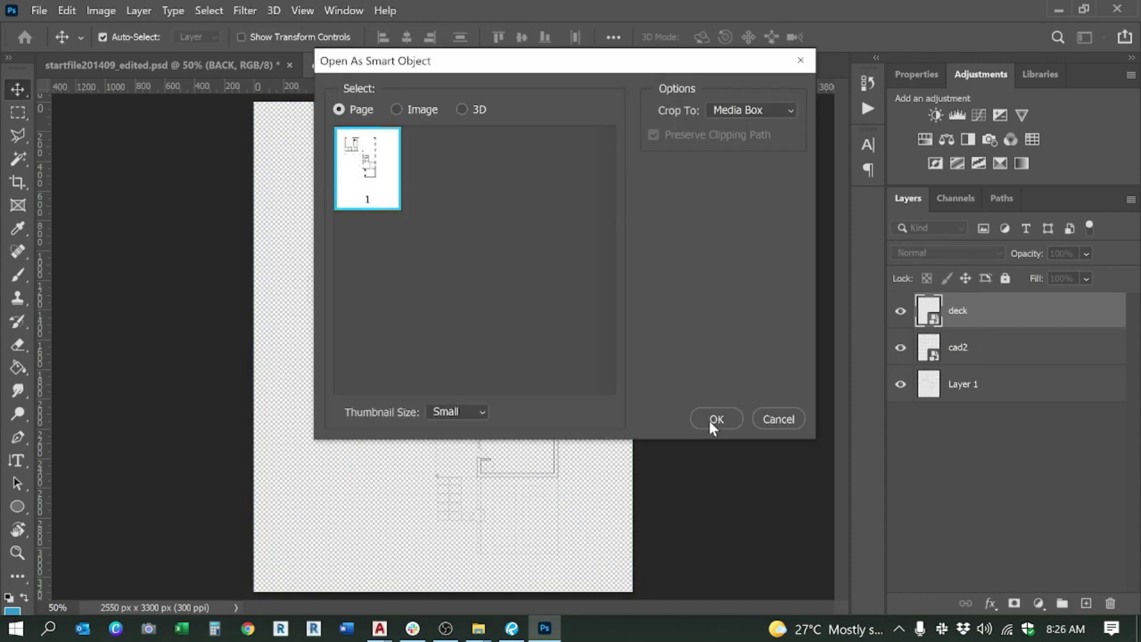
{"action": "left_click", "coordinate": [709, 421]}
{"action": "key", "text": "Return"}
{"action": "key", "text": "Return"}
{"action": "left_click", "coordinate": [709, 421]}
{"action": "key", "text": "Return"}
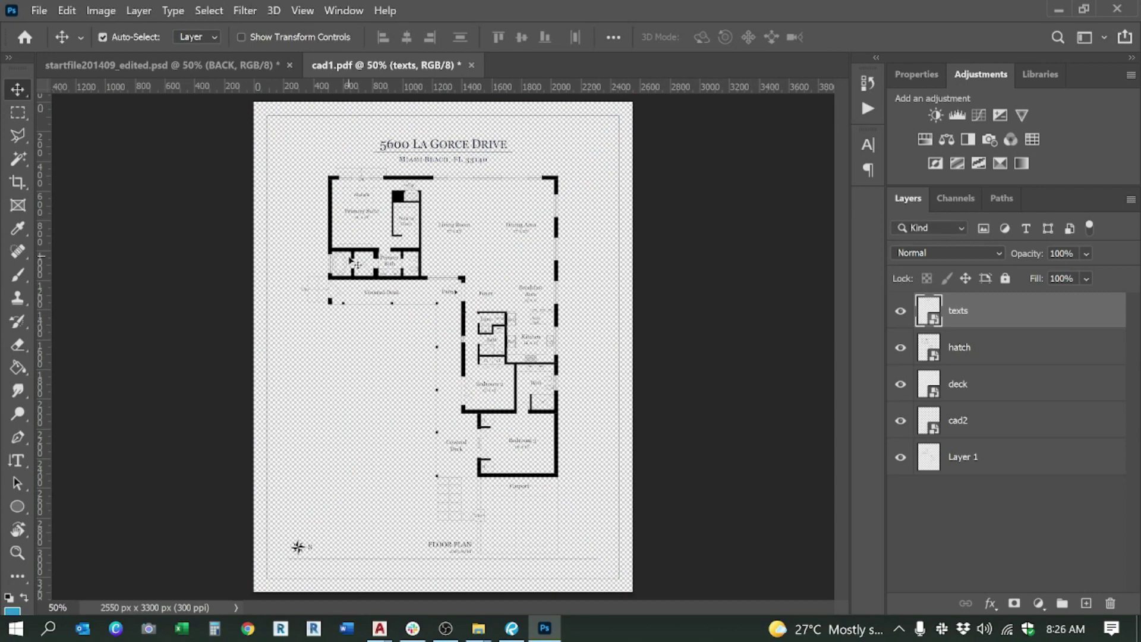
{"action": "scroll", "coordinate": [321, 258], "scroll_direction": "up", "scroll_amount": 1}
{"action": "scroll", "coordinate": [326, 259], "scroll_direction": "down", "scroll_amount": 1}
{"action": "scroll", "coordinate": [359, 141], "scroll_direction": "up", "scroll_amount": 2}
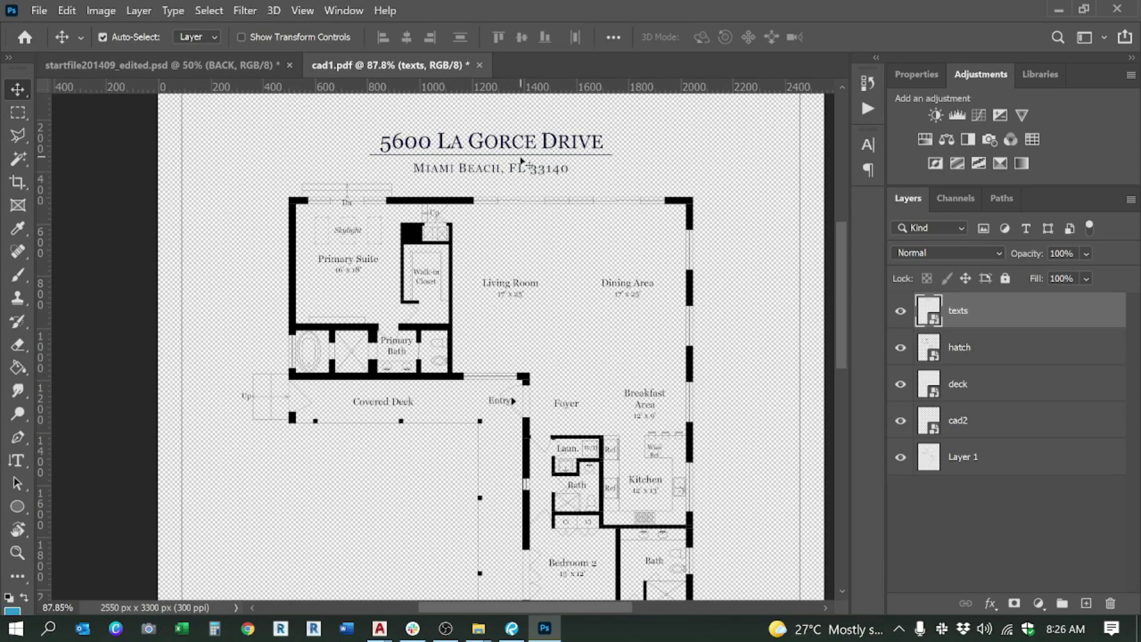
{"action": "scroll", "coordinate": [485, 310], "scroll_direction": "down", "scroll_amount": 3}
{"action": "scroll", "coordinate": [484, 310], "scroll_direction": "down", "scroll_amount": 2}
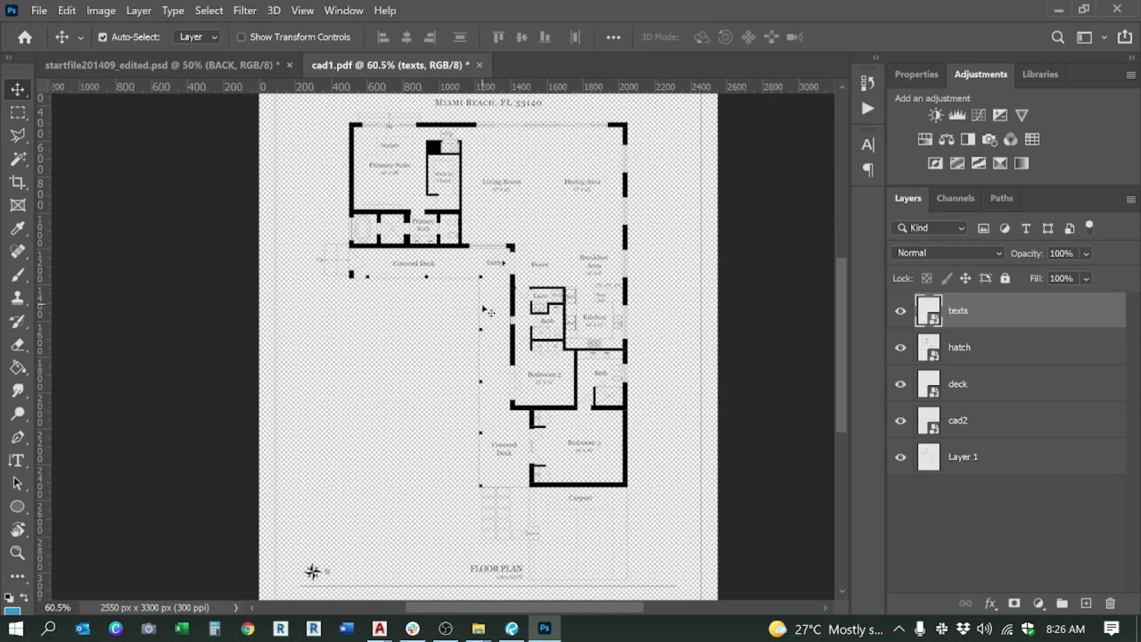
{"action": "scroll", "coordinate": [484, 311], "scroll_direction": "down", "scroll_amount": 1}
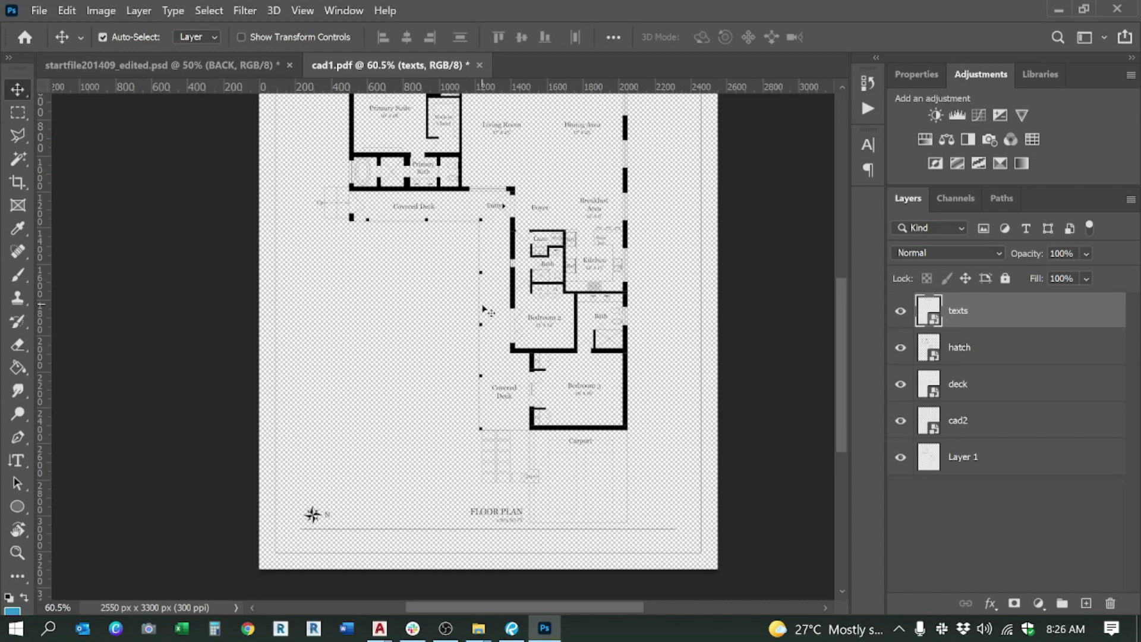
{"action": "scroll", "coordinate": [484, 310], "scroll_direction": "up", "scroll_amount": 2}
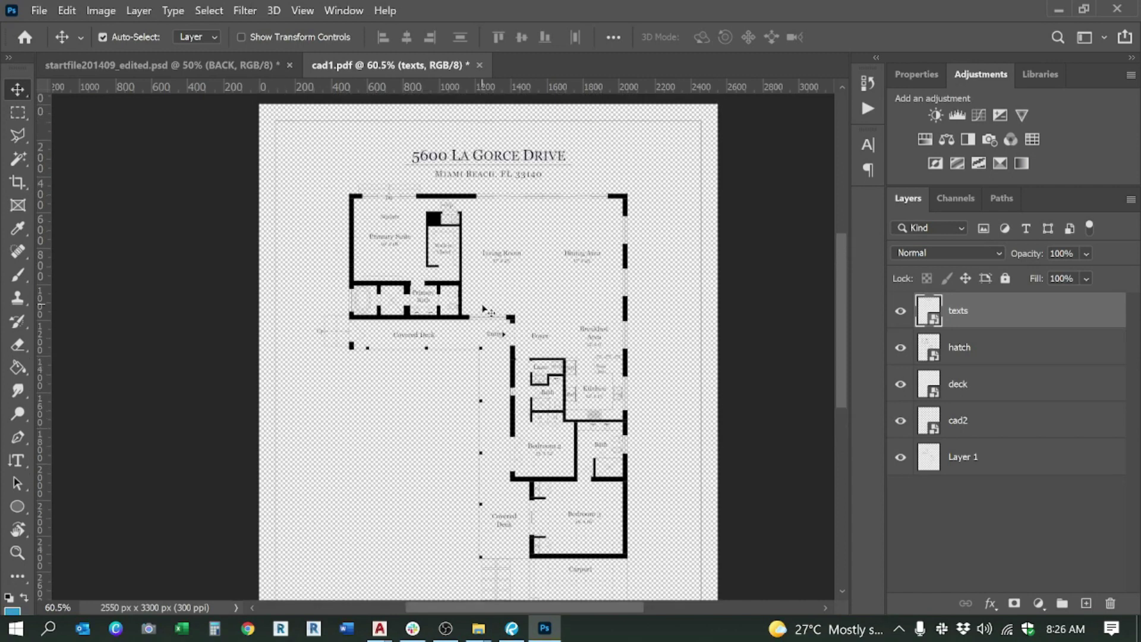
{"action": "scroll", "coordinate": [329, 198], "scroll_direction": "up", "scroll_amount": 6}
{"action": "scroll", "coordinate": [414, 172], "scroll_direction": "down", "scroll_amount": 3}
{"action": "scroll", "coordinate": [387, 156], "scroll_direction": "down", "scroll_amount": 2}
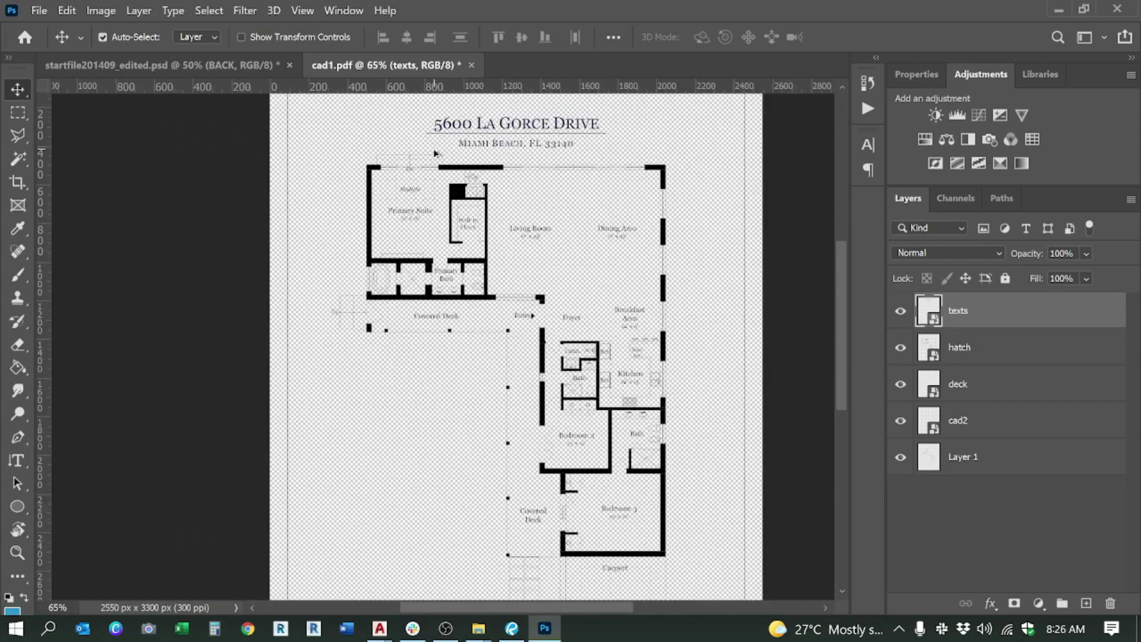
{"action": "scroll", "coordinate": [595, 399], "scroll_direction": "up", "scroll_amount": 5}
{"action": "scroll", "coordinate": [615, 309], "scroll_direction": "down", "scroll_amount": 5}
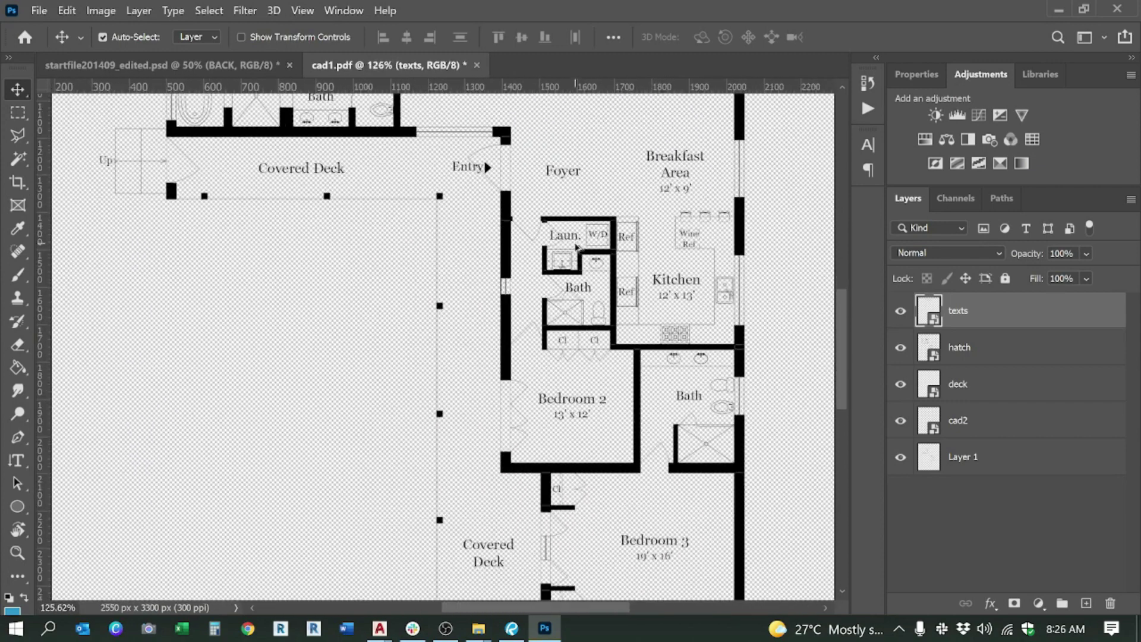
{"action": "scroll", "coordinate": [616, 309], "scroll_direction": "down", "scroll_amount": 1}
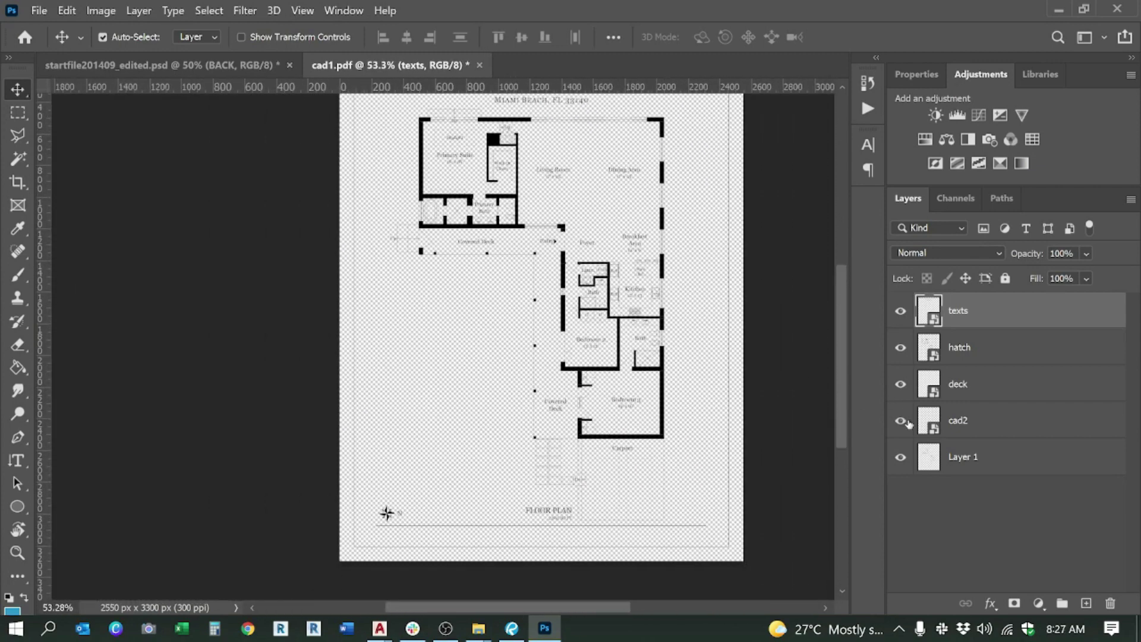
{"action": "left_click", "coordinate": [979, 457]}
Step: Rename Layer 1 to cad1
{"action": "left_click", "coordinate": [979, 300], "text": "shift"}
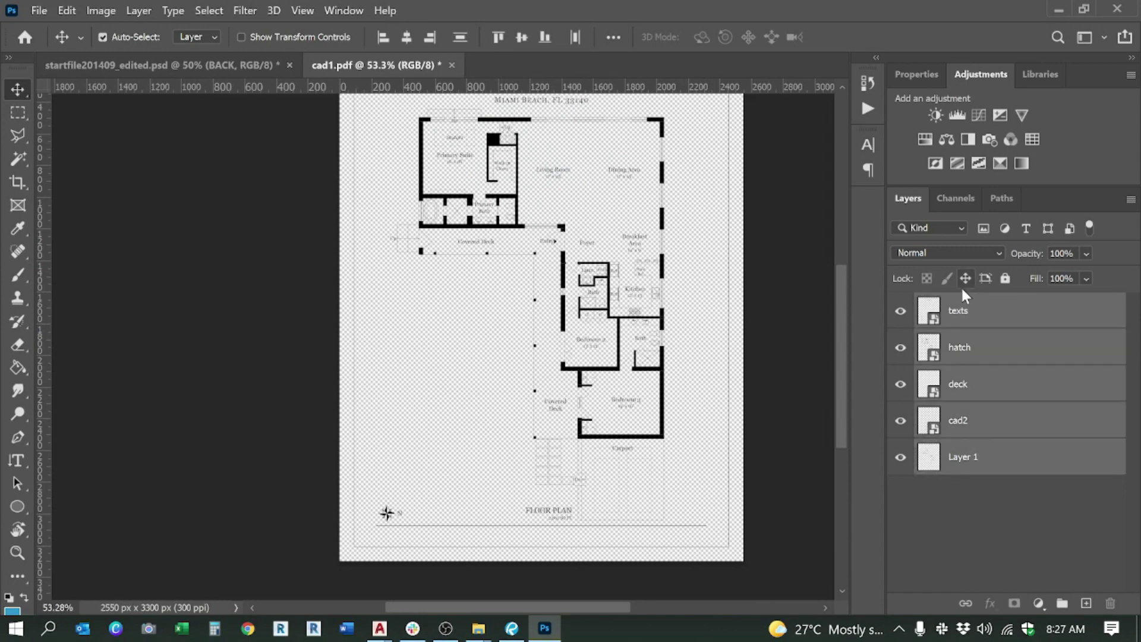
{"action": "left_click", "coordinate": [974, 457]}
{"action": "double_click", "coordinate": [967, 457]}
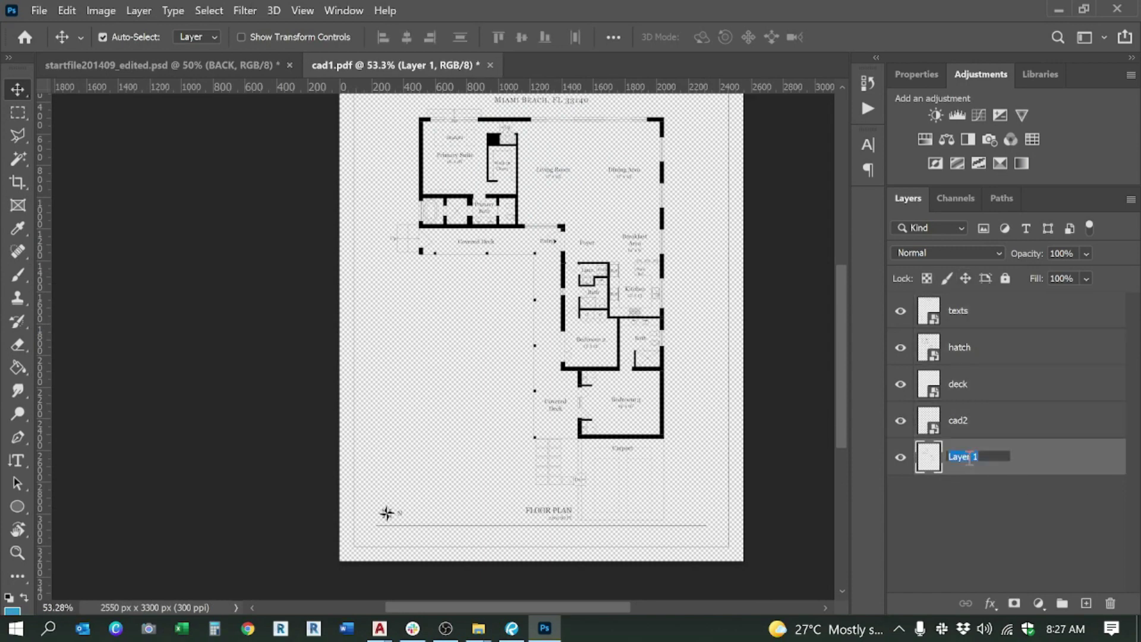
{"action": "type", "text": "cad1"}
{"action": "key", "text": "Return"}
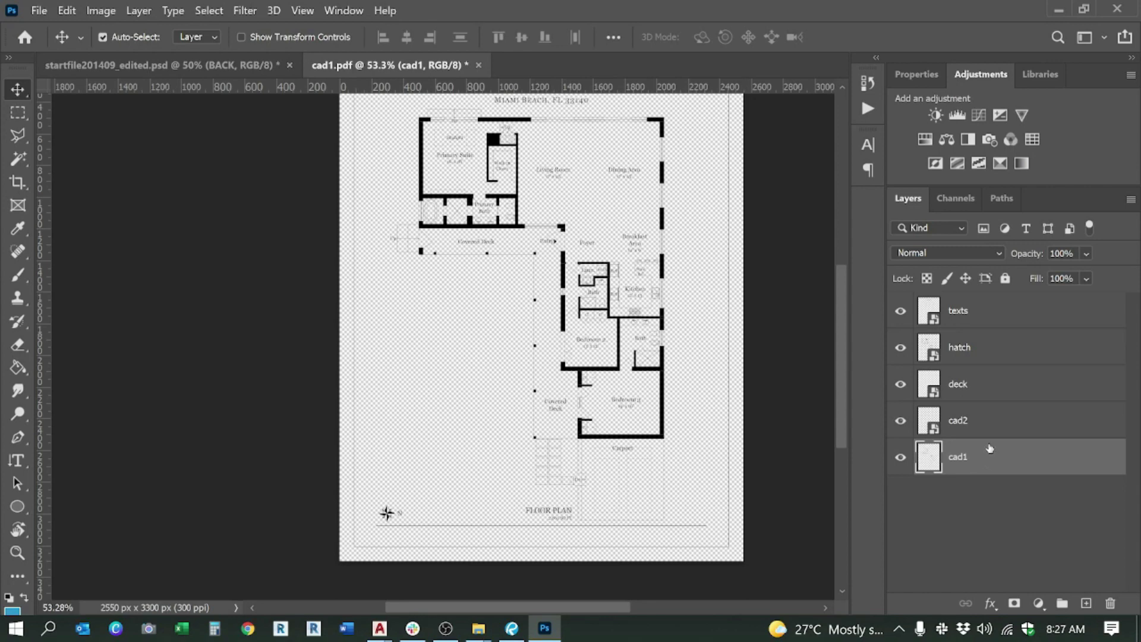
Step: Move the cad1 layer up to sit directly beneath texts
{"action": "left_click_drag", "start_coordinate": [993, 459], "coordinate": [1005, 295]}
{"action": "left_click", "coordinate": [1013, 353]}
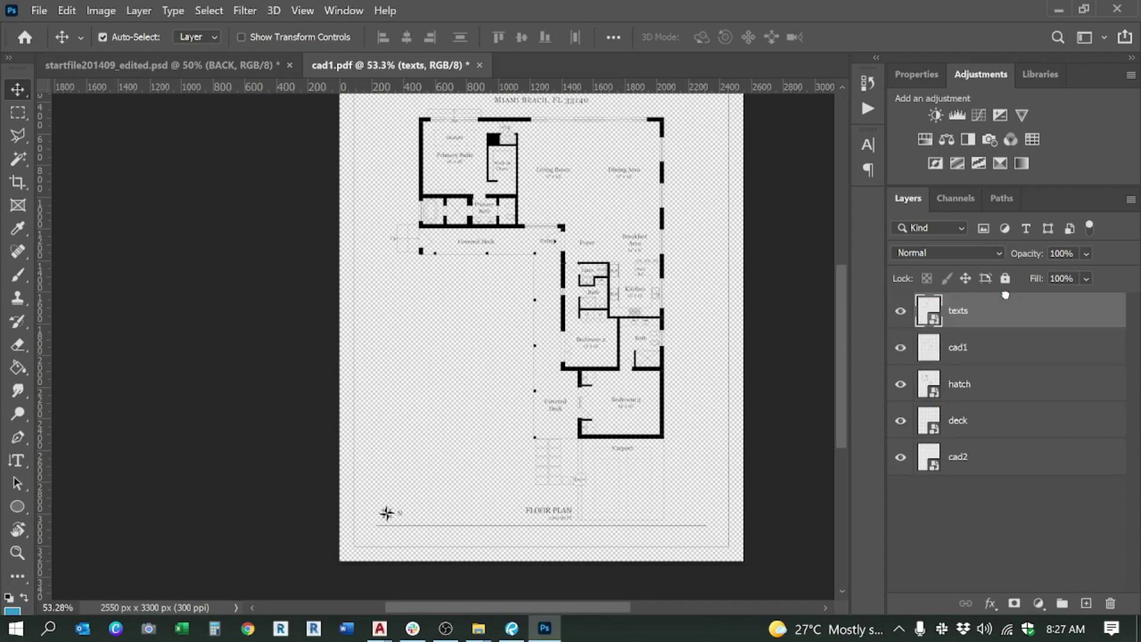
{"action": "left_click", "coordinate": [984, 384]}
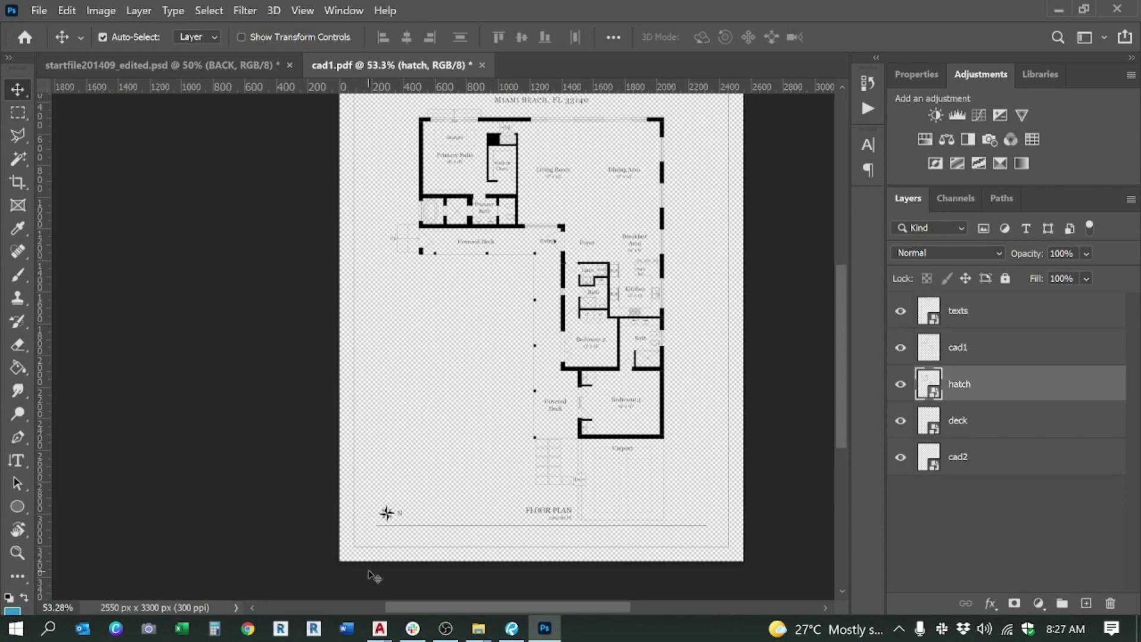
{"action": "mouse_move", "coordinate": [379, 629]}
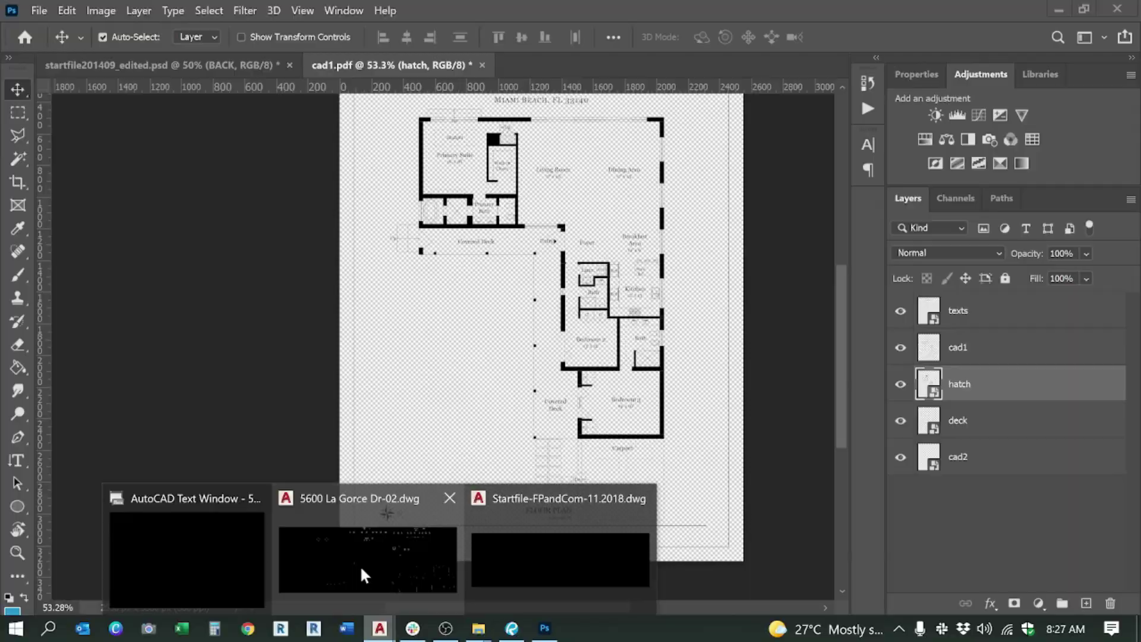
{"action": "left_click", "coordinate": [359, 565]}
{"action": "left_click_drag", "start_coordinate": [771, 155], "coordinate": [676, 234]}
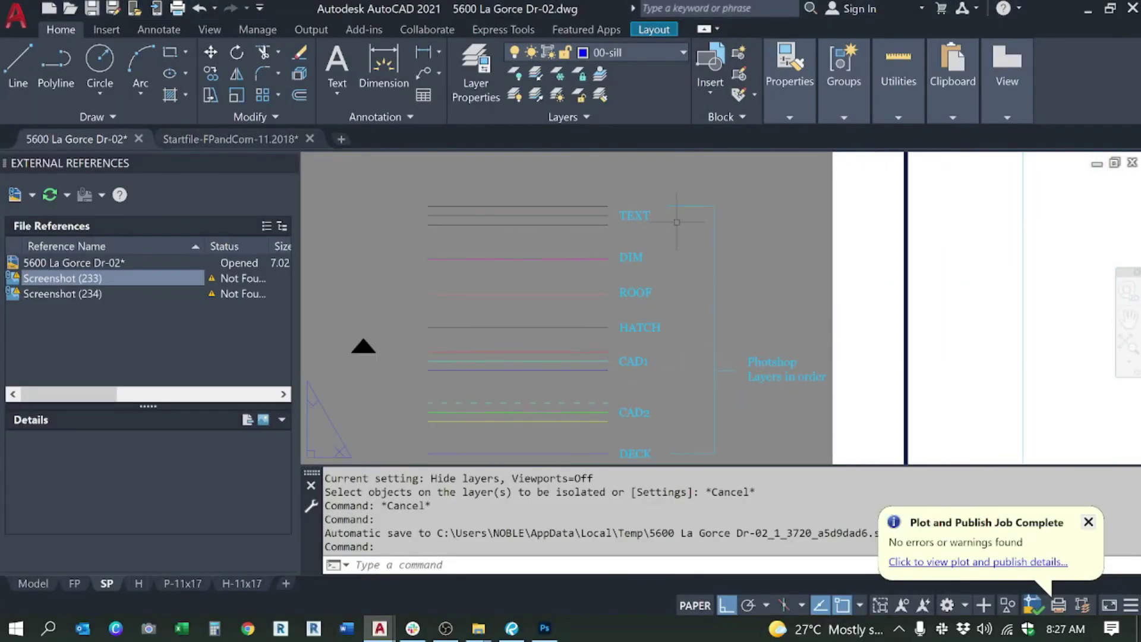
{"action": "scroll", "coordinate": [650, 258], "scroll_direction": "down", "scroll_amount": 2}
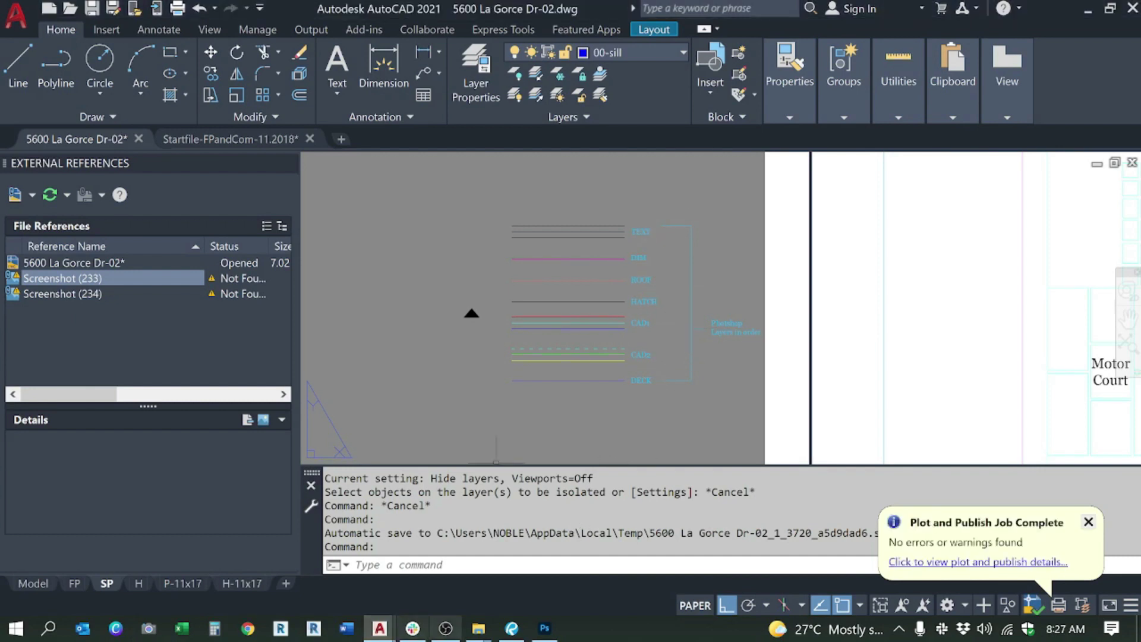
{"action": "left_click", "coordinate": [545, 628]}
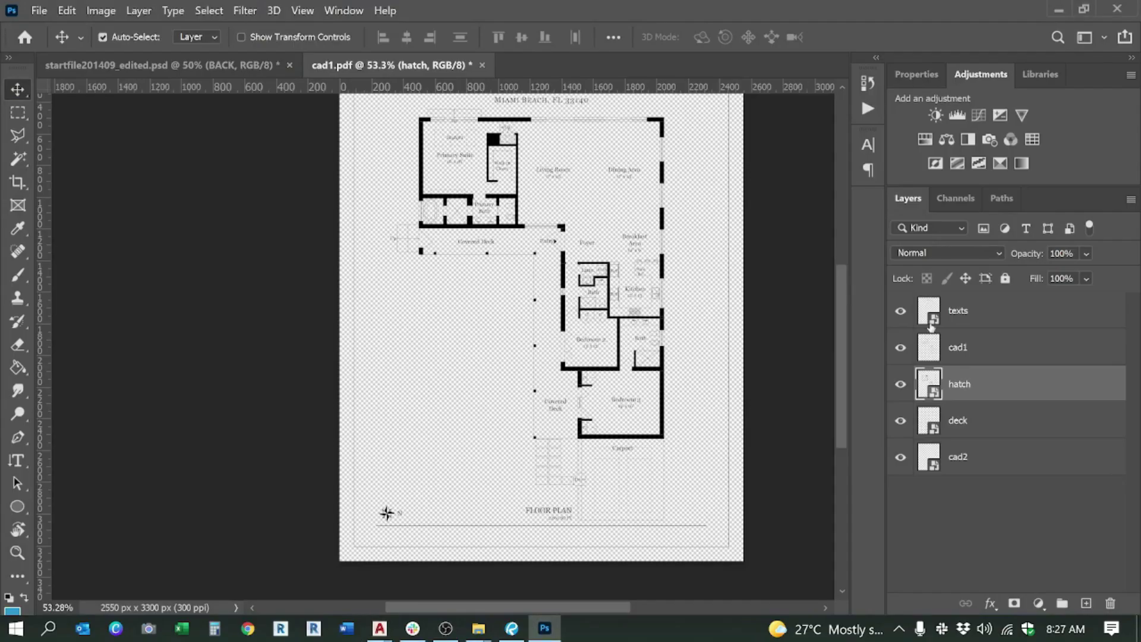
Step: Move hatch above cad1 and deck to the bottom, then return to startfile201409_edited.psd
{"action": "left_click", "coordinate": [958, 319]}
{"action": "left_click_drag", "start_coordinate": [962, 393], "coordinate": [965, 339]}
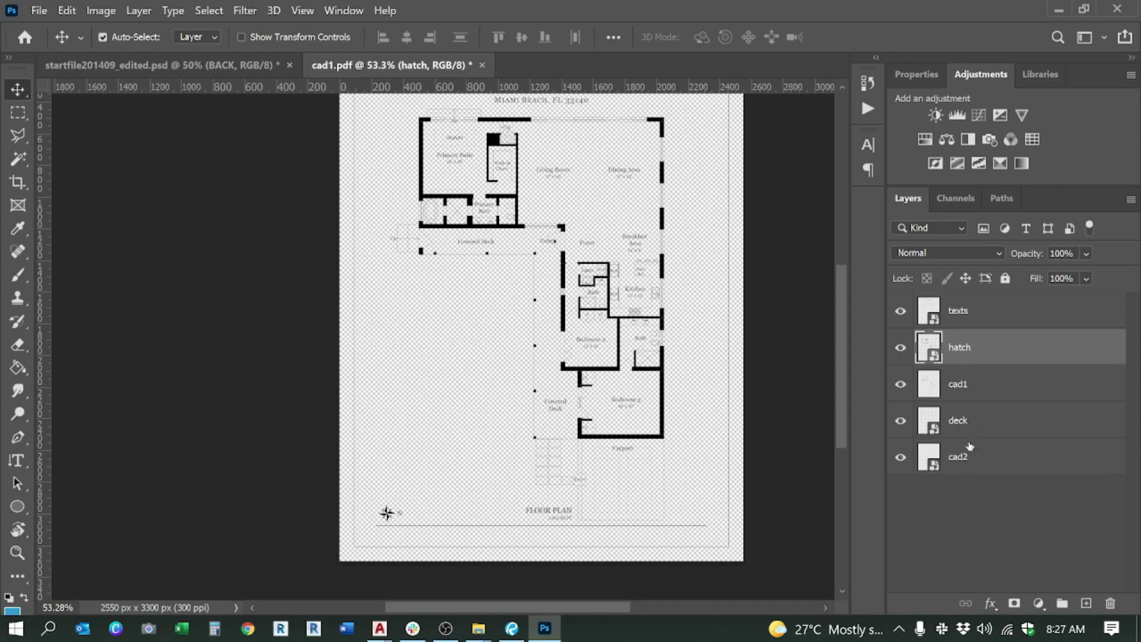
{"action": "left_click_drag", "start_coordinate": [960, 420], "coordinate": [959, 457]}
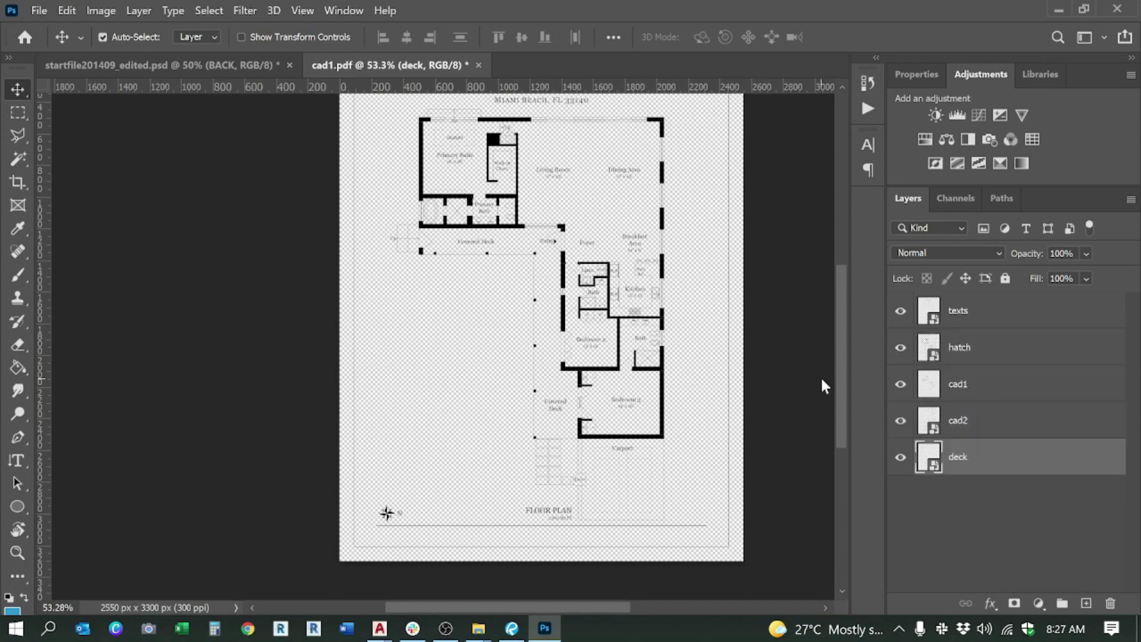
{"action": "left_click", "coordinate": [188, 59]}
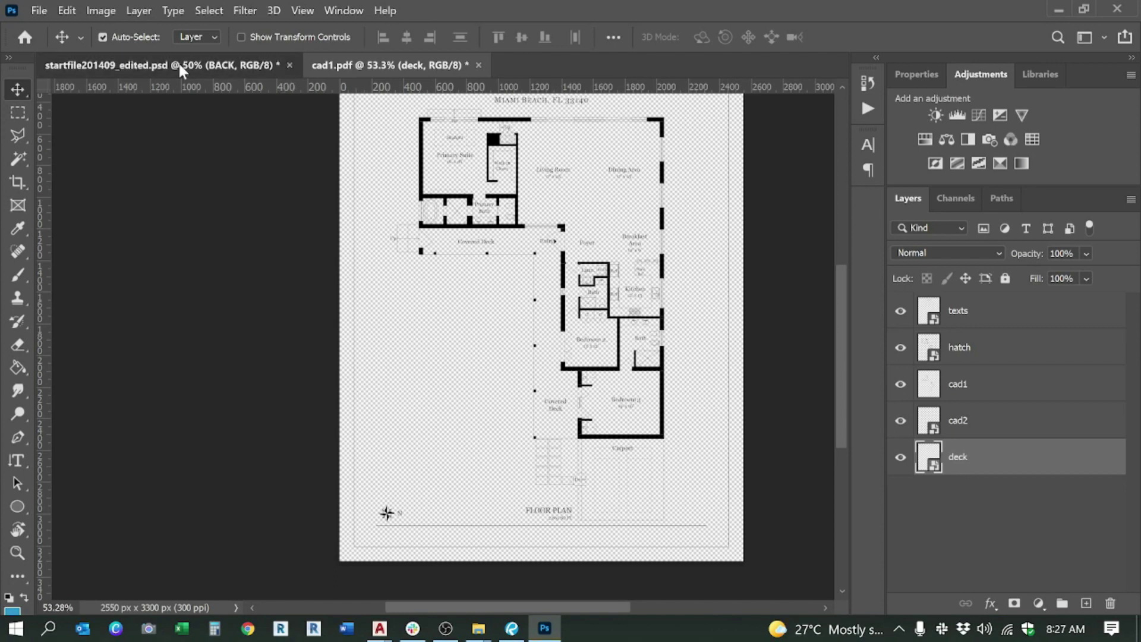
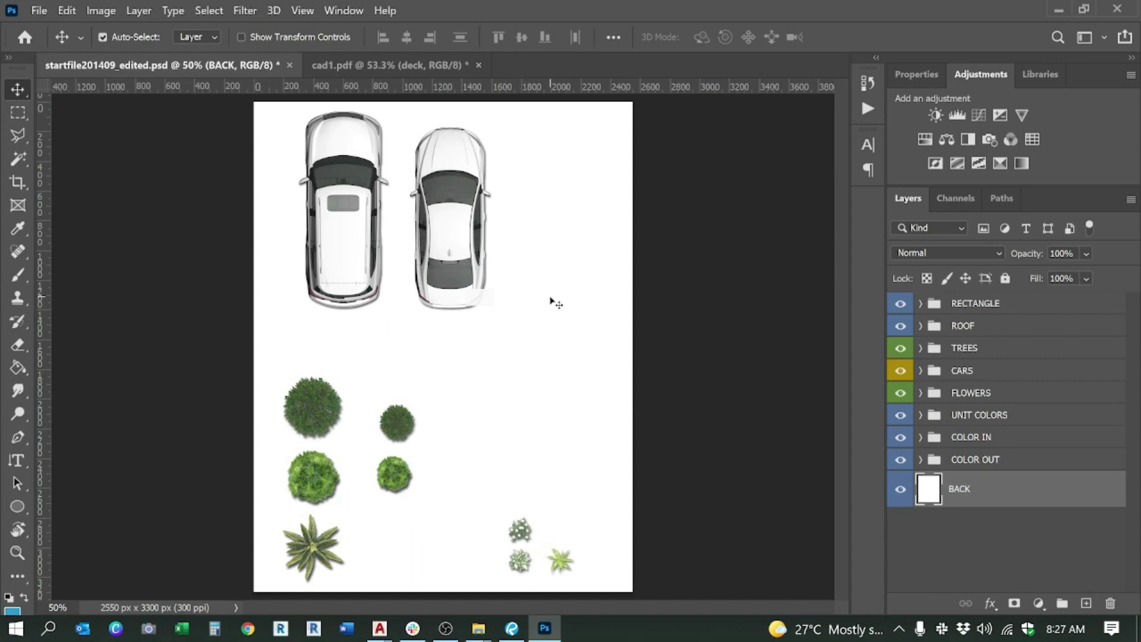
Step: Add the COLOR IN group to the BACK layer selection and switch to AutoCAD
{"action": "key", "text": "ctrl"}
{"action": "left_click", "coordinate": [1000, 468]}
{"action": "left_click", "coordinate": [982, 439], "text": "ctrl"}
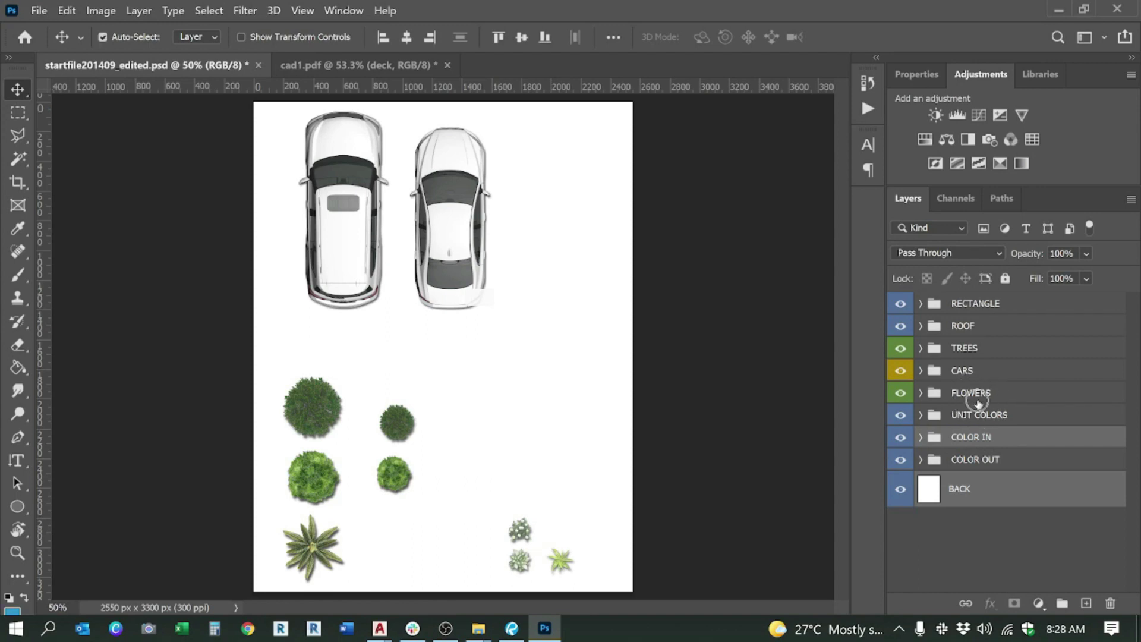
{"action": "key", "text": "alt+Tab"}
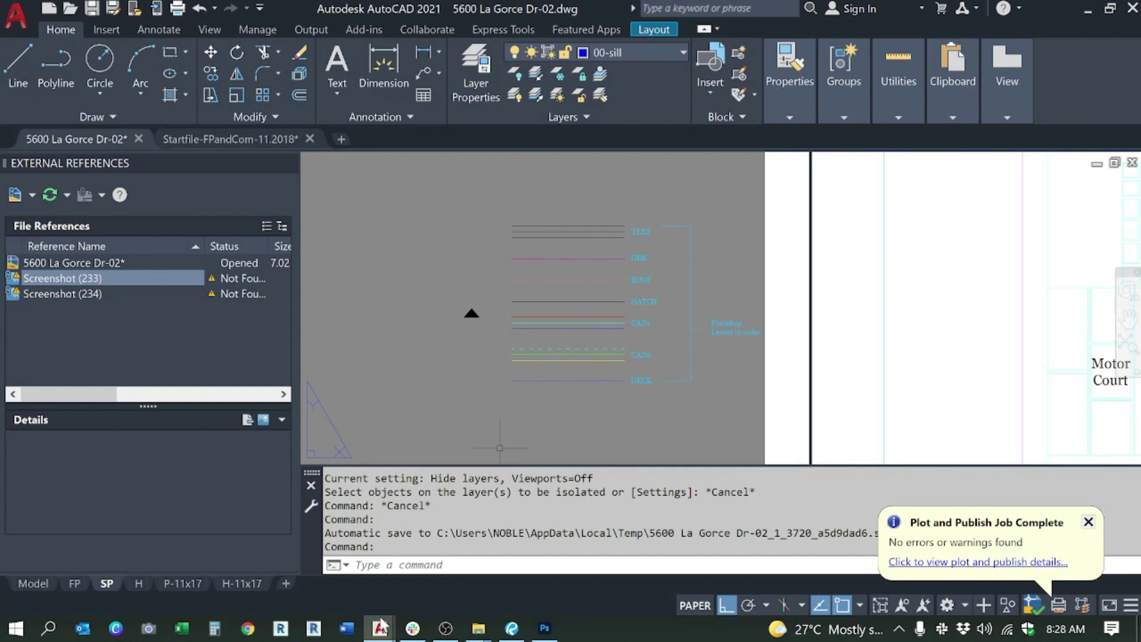
Step: Bring the File Explorer window forward and return to the FPV folder on drive D
{"action": "mouse_move", "coordinate": [479, 628]}
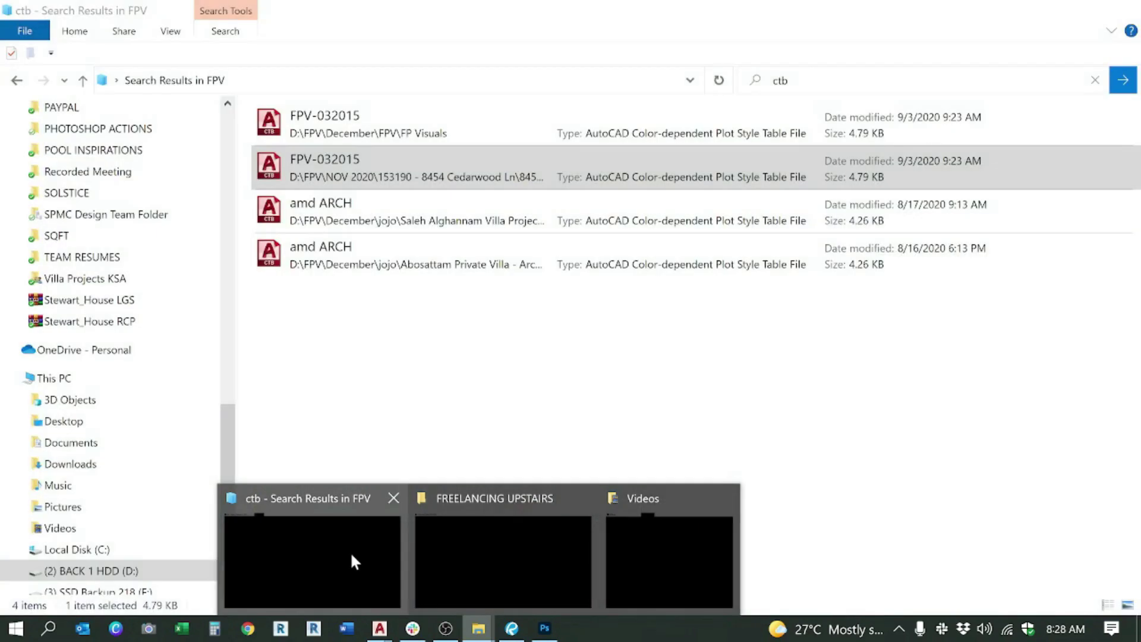
{"action": "left_click", "coordinate": [351, 559]}
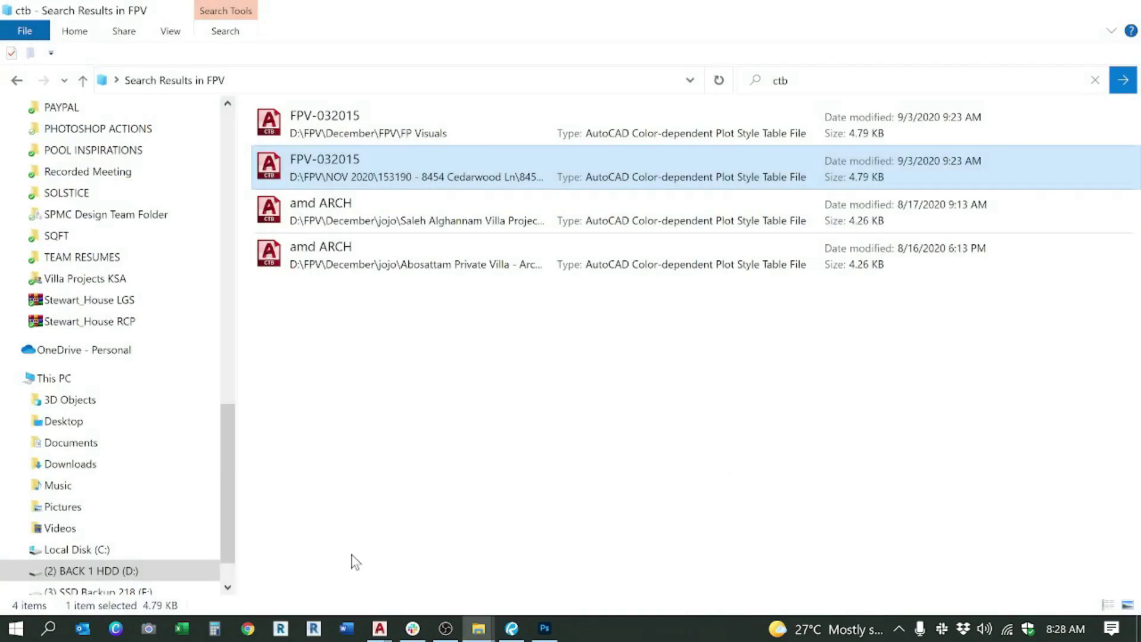
{"action": "left_click", "coordinate": [16, 80]}
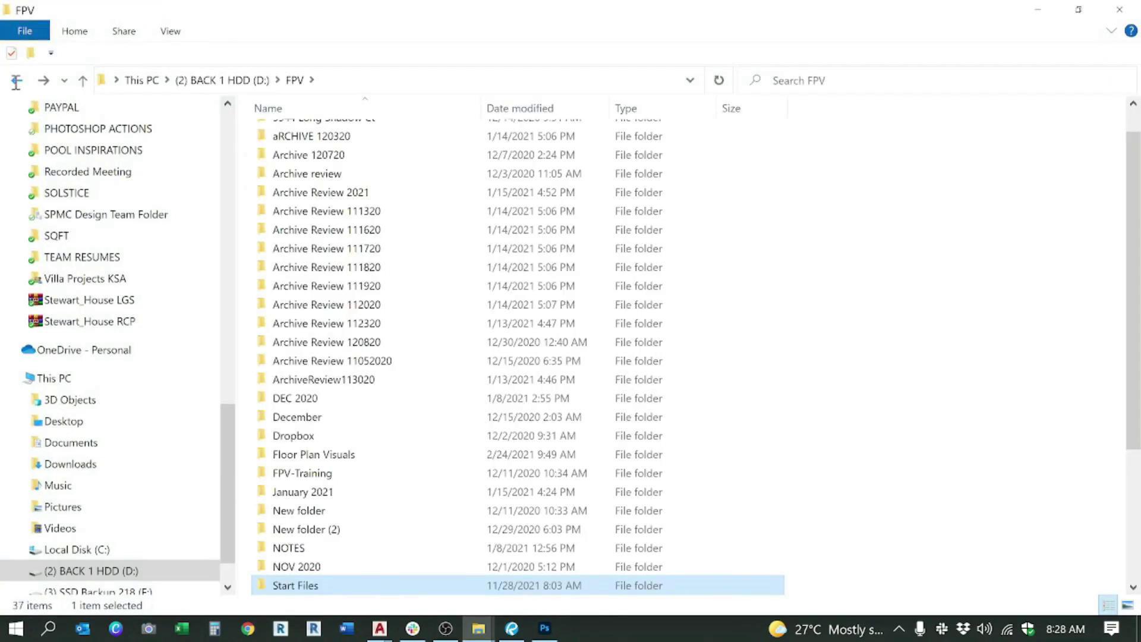
{"action": "double_click", "coordinate": [291, 566]}
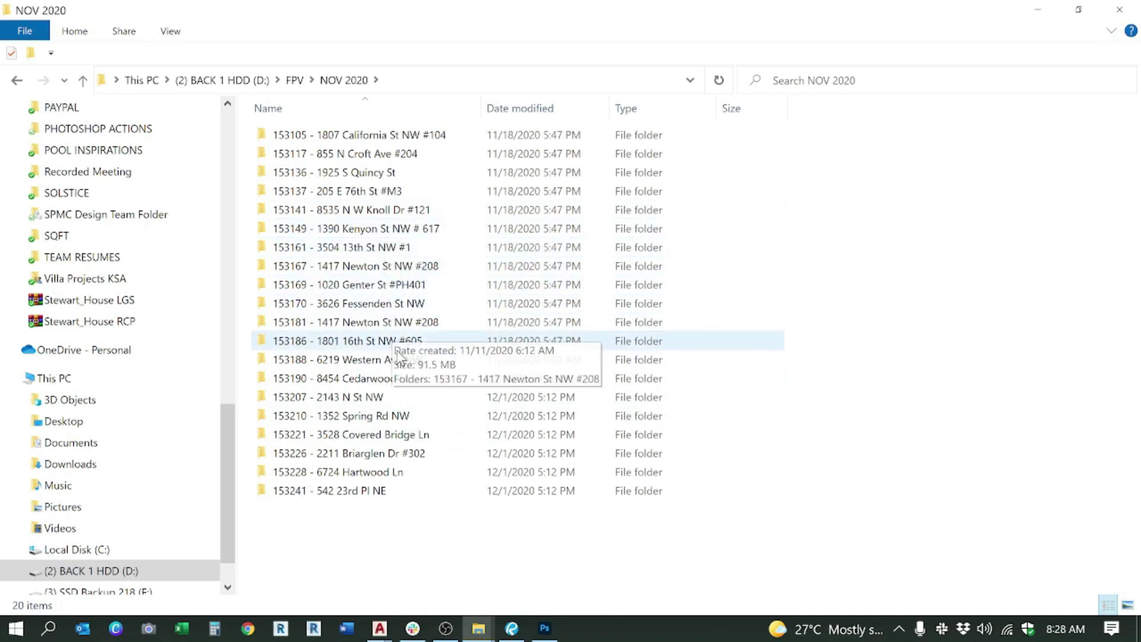
{"action": "left_click", "coordinate": [398, 305]}
{"action": "key", "text": "alt+Left"}
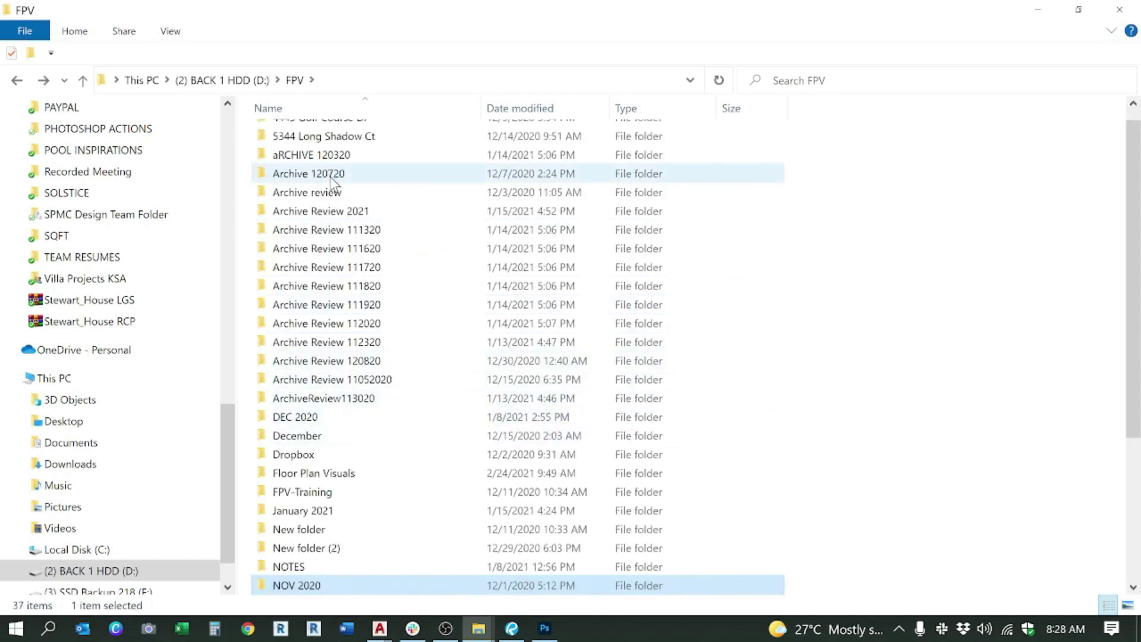
{"action": "scroll", "coordinate": [331, 189], "scroll_direction": "up", "scroll_amount": 1}
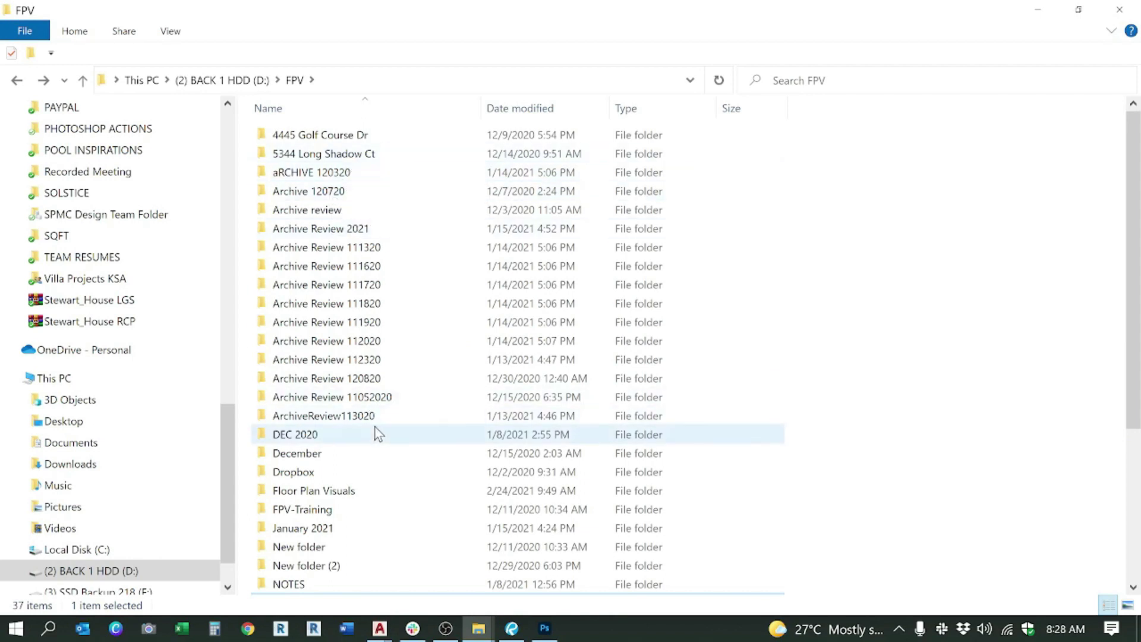
{"action": "double_click", "coordinate": [328, 497]}
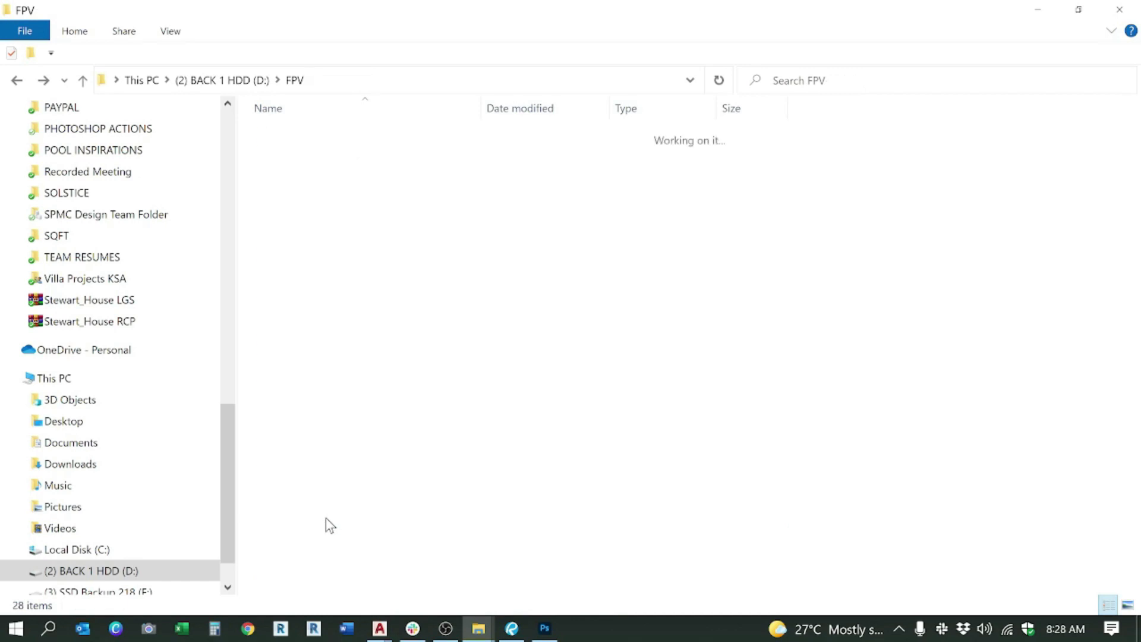
{"action": "double_click", "coordinate": [330, 526]}
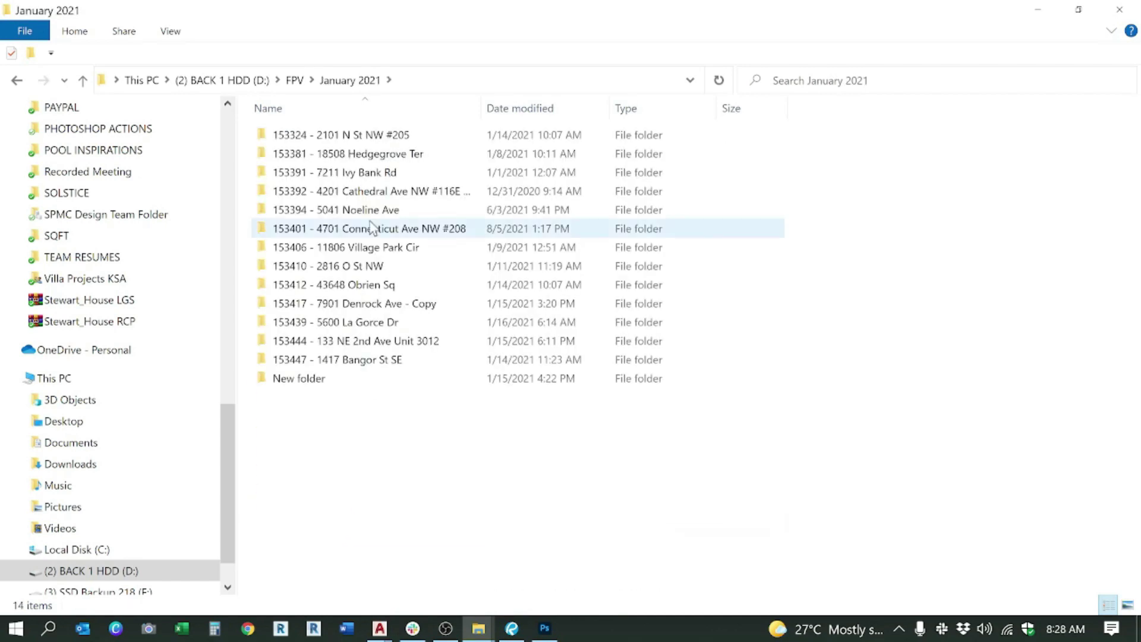
{"action": "double_click", "coordinate": [395, 321]}
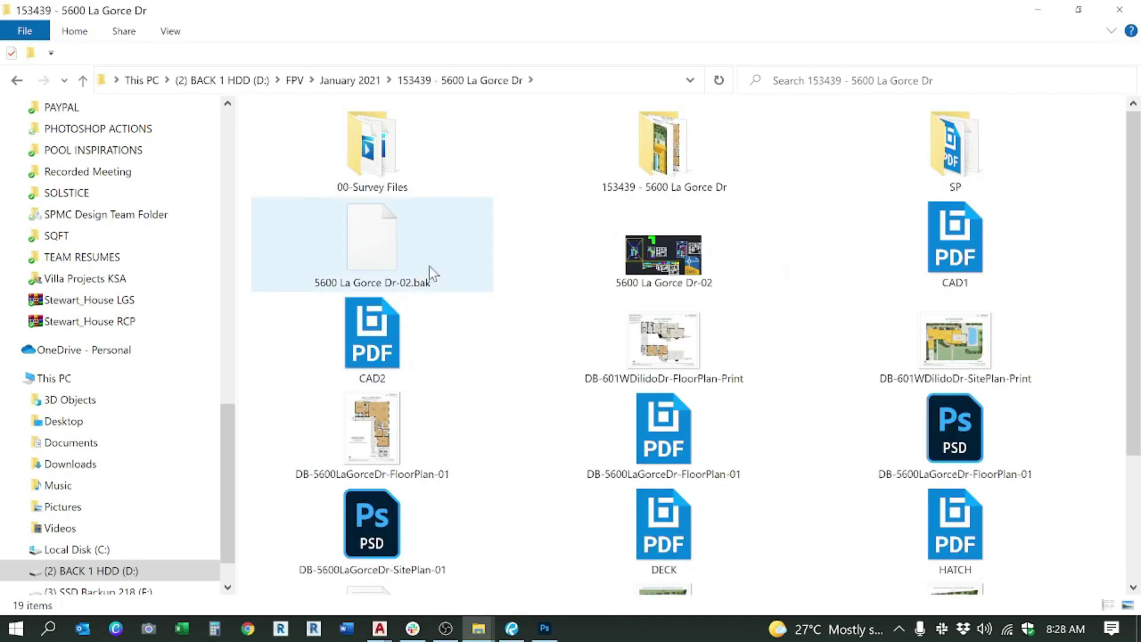
{"action": "double_click", "coordinate": [660, 152]}
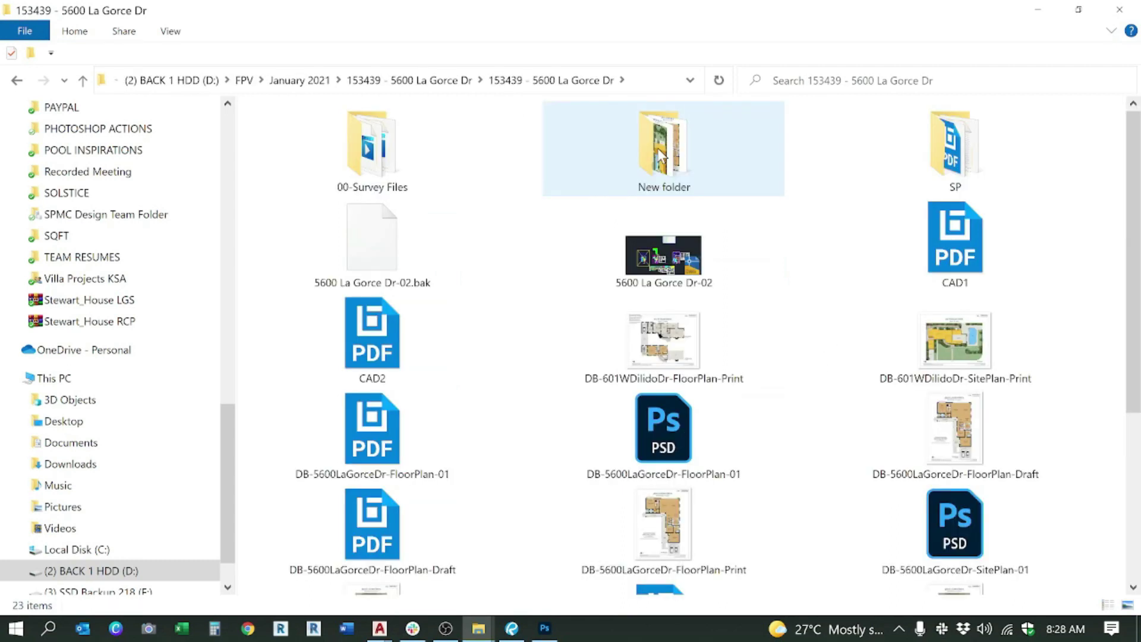
{"action": "double_click", "coordinate": [666, 152]}
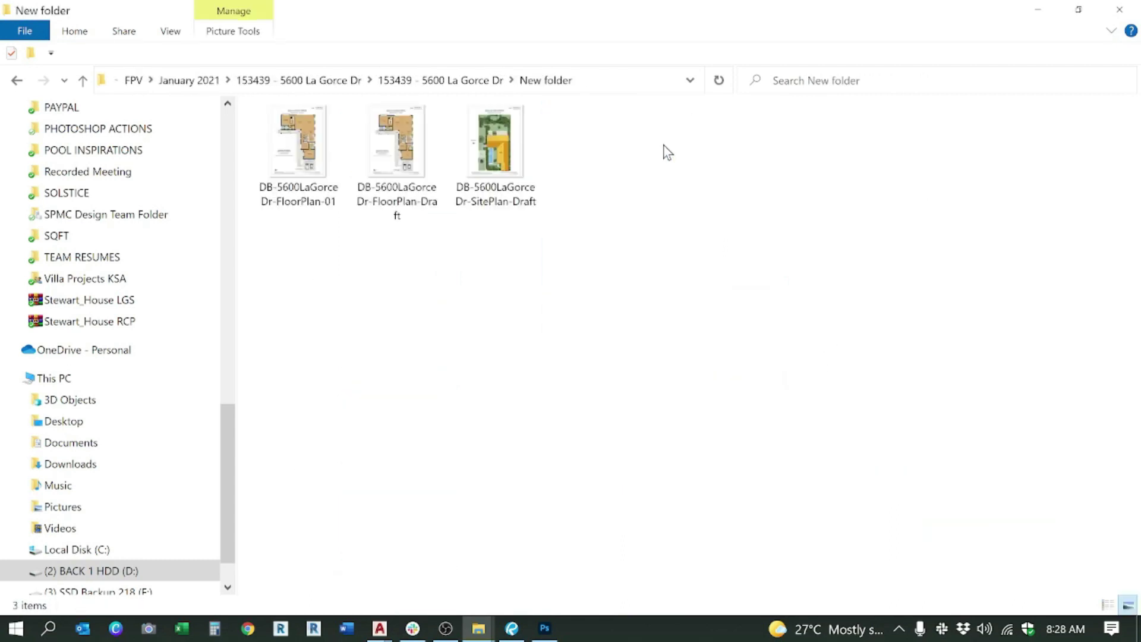
{"action": "key", "text": "alt+Left"}
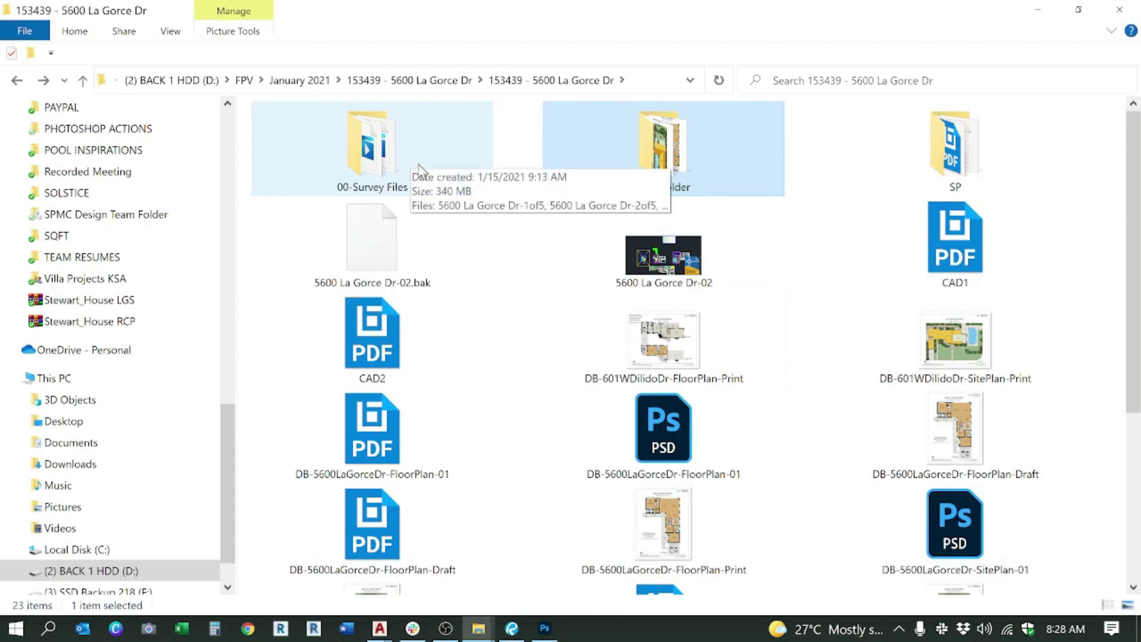
{"action": "key", "text": "alt+Right"}
Step: Show the drafts as Extra large icons, then bring the Photoshop start file back
{"action": "right_click", "coordinate": [588, 287]}
{"action": "mouse_move", "coordinate": [547, 297]}
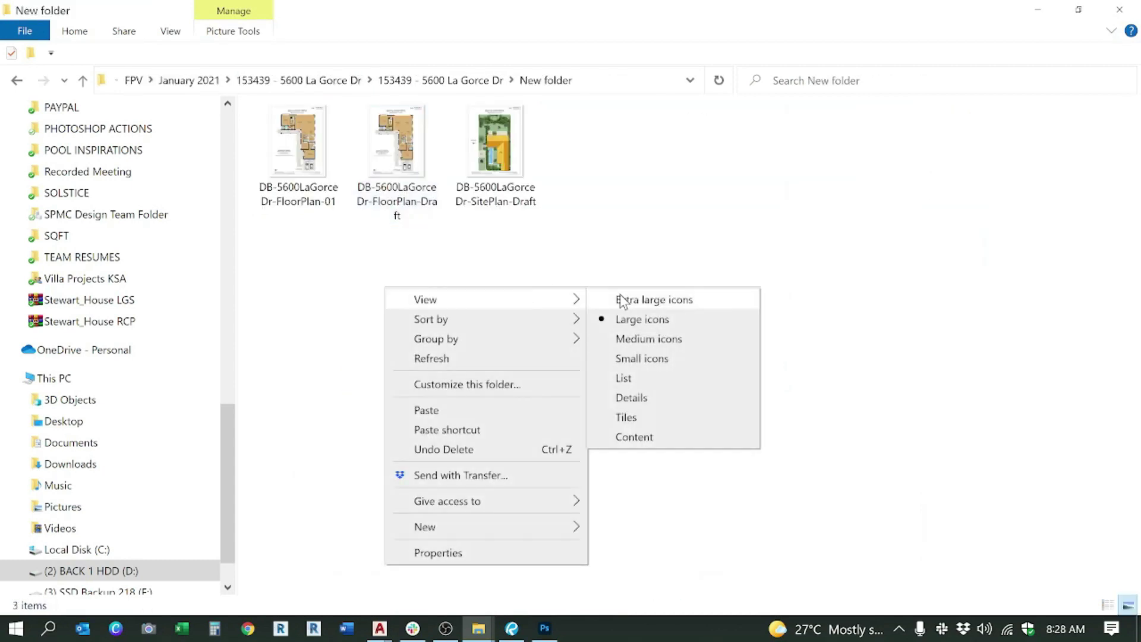
{"action": "left_click", "coordinate": [619, 299]}
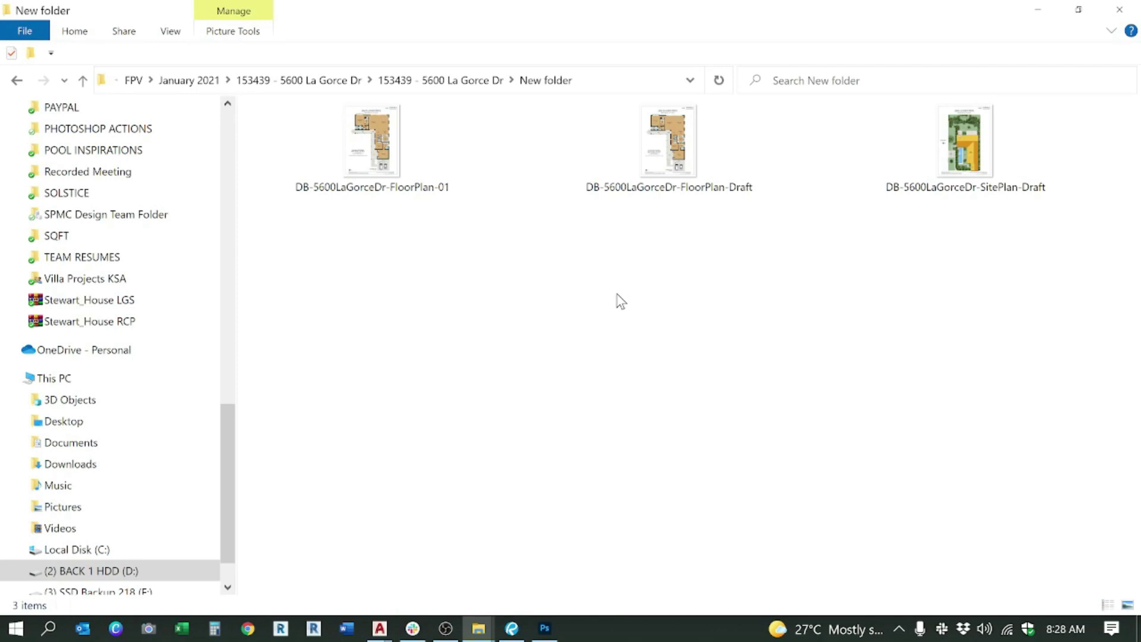
{"action": "key", "text": "alt+Tab"}
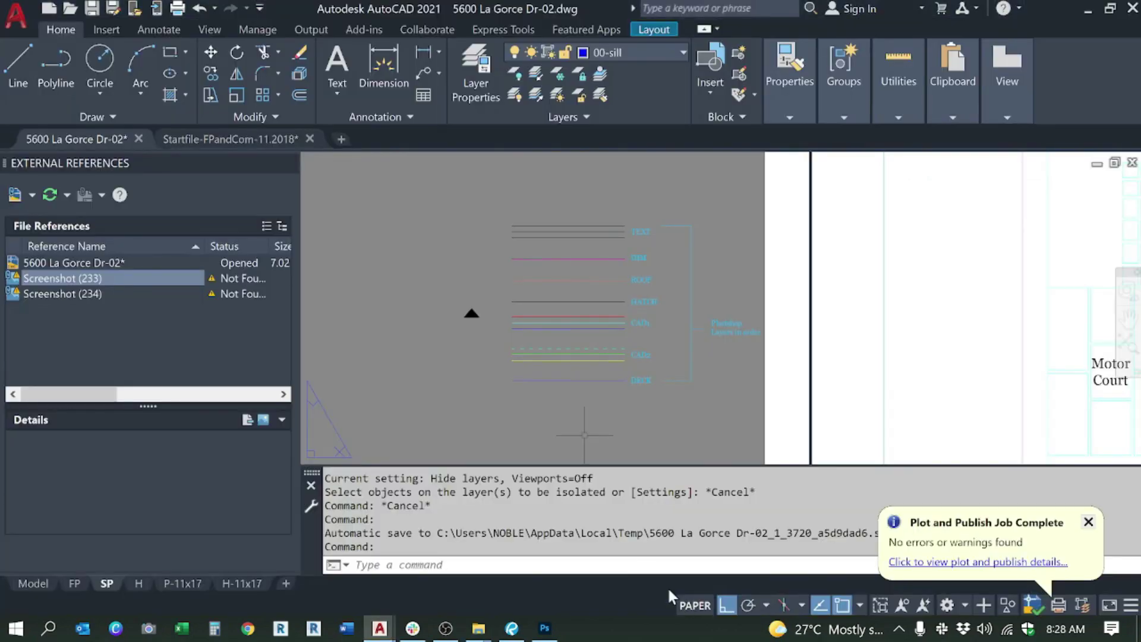
{"action": "left_click", "coordinate": [545, 627]}
Step: Add the CARS group to the selection and check the texts and cad1 layers in cad1.pdf
{"action": "key", "text": "ctrl"}
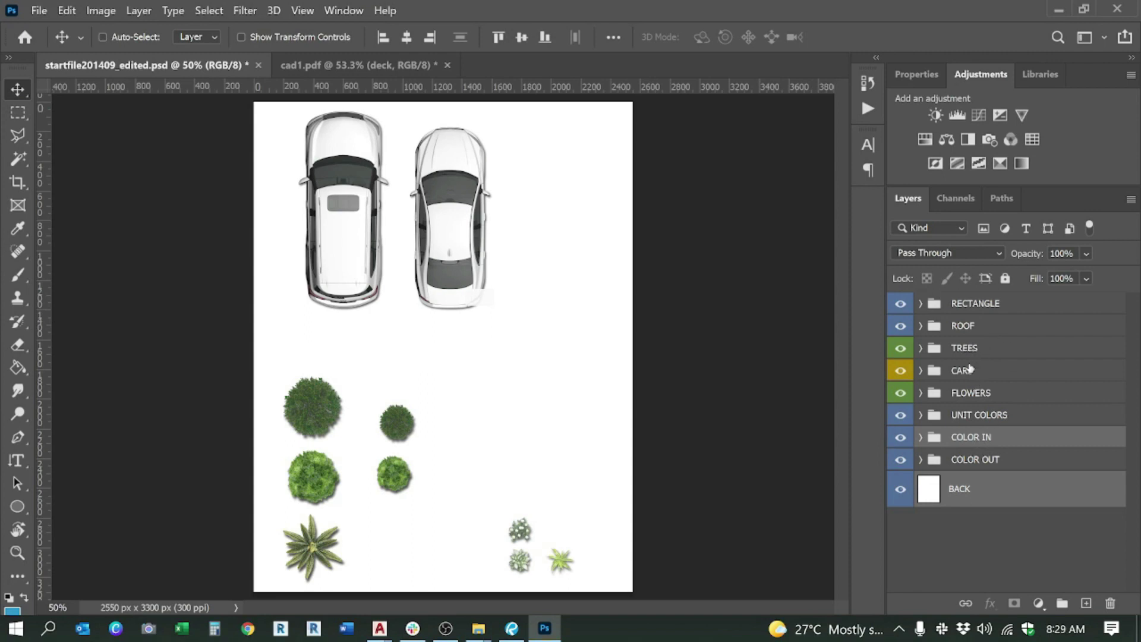
{"action": "left_click", "coordinate": [968, 372], "text": "ctrl"}
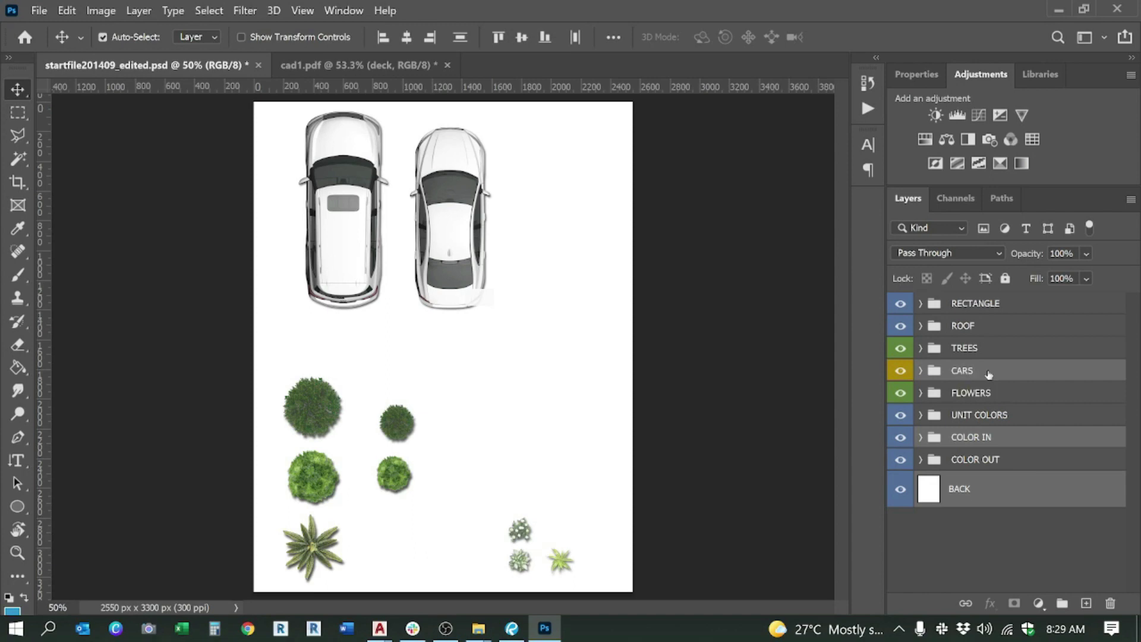
{"action": "left_click", "coordinate": [393, 64]}
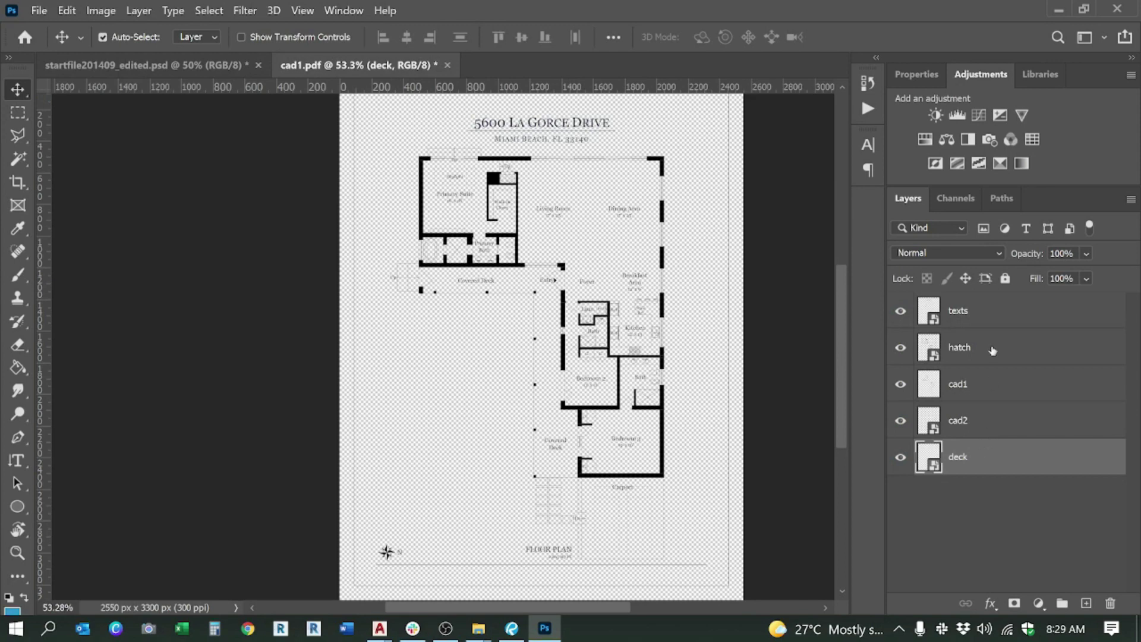
{"action": "left_click", "coordinate": [978, 319]}
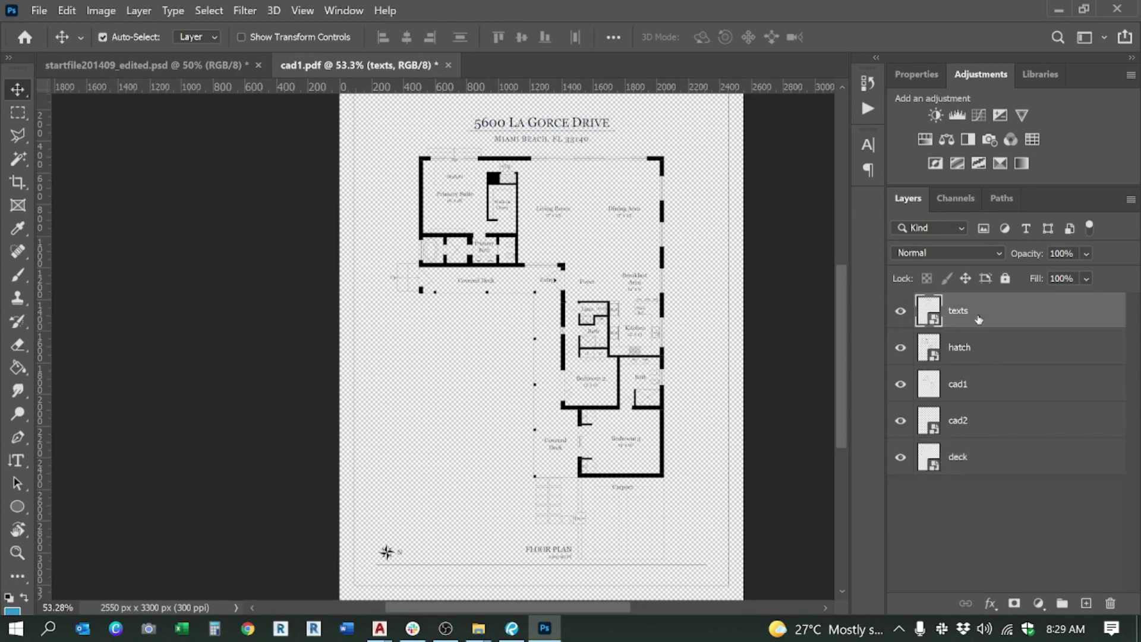
{"action": "left_click", "coordinate": [978, 387]}
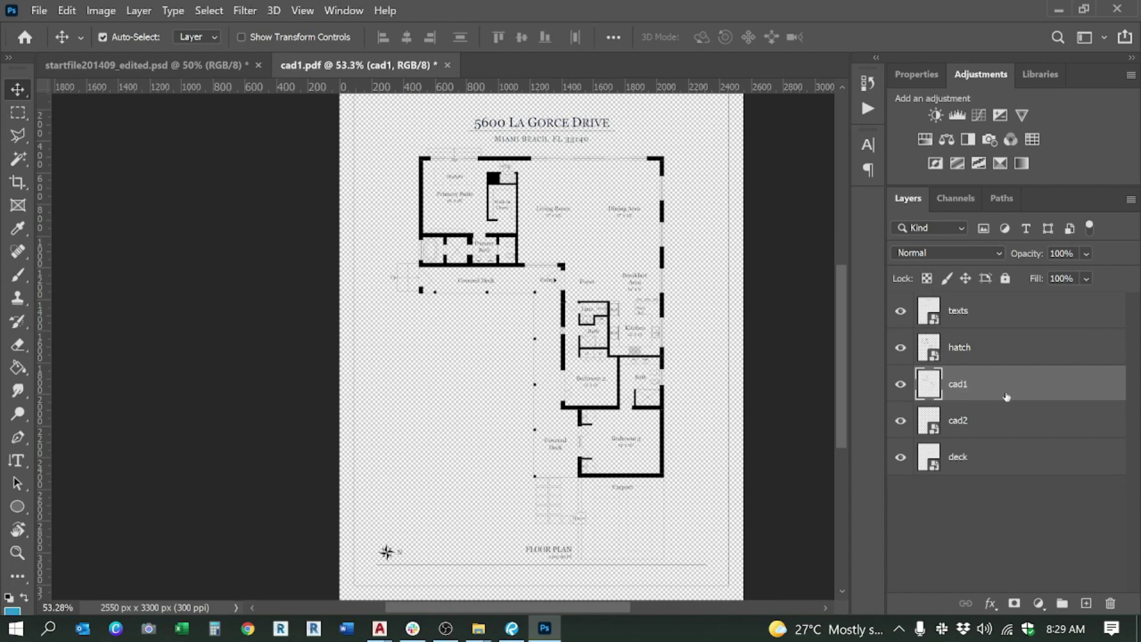
{"action": "left_click", "coordinate": [208, 59]}
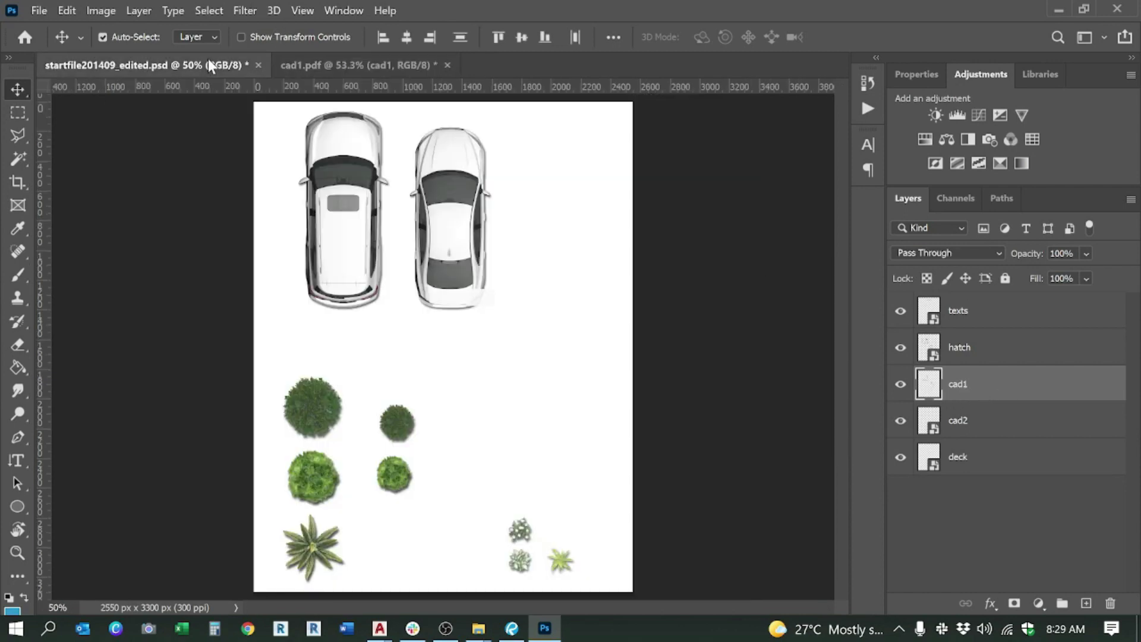
Step: Duplicate the selected CARS, COLOR IN and BACK layers into cad1.pdf and view that document
{"action": "right_click", "coordinate": [997, 372]}
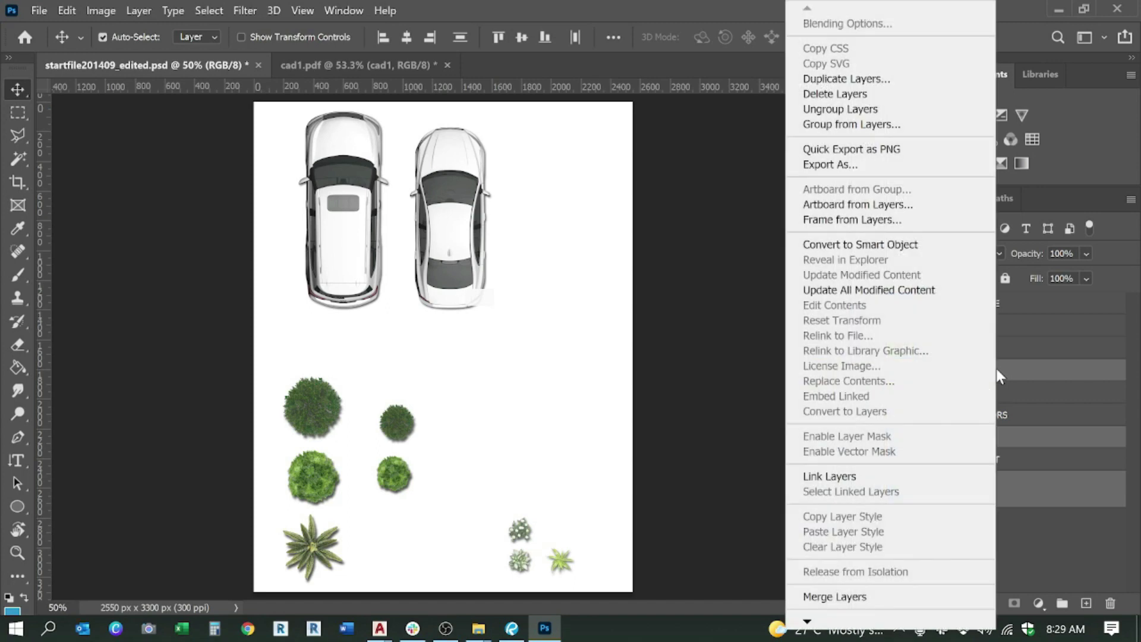
{"action": "left_click", "coordinate": [852, 79]}
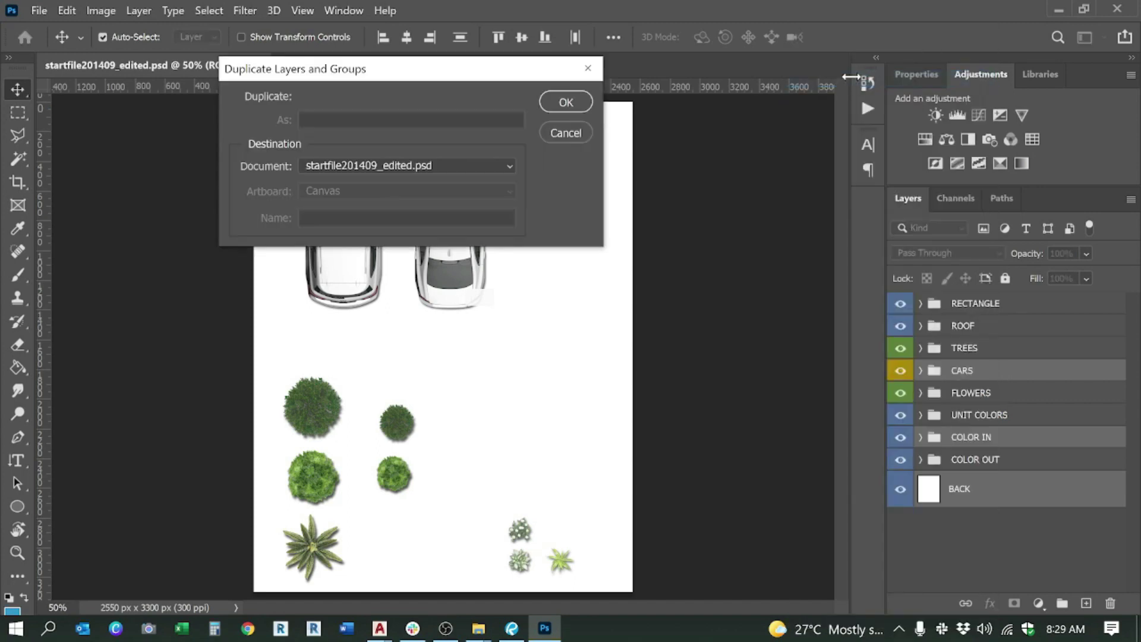
{"action": "left_click", "coordinate": [440, 169]}
{"action": "left_click", "coordinate": [413, 195]}
{"action": "left_click", "coordinate": [566, 103]}
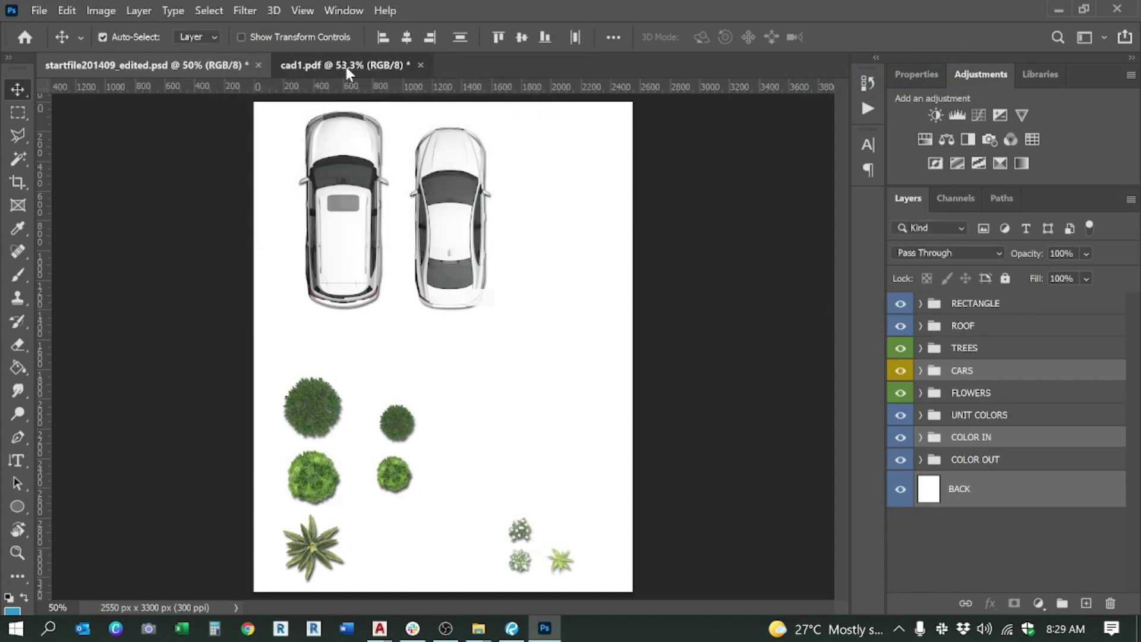
{"action": "left_click", "coordinate": [347, 65]}
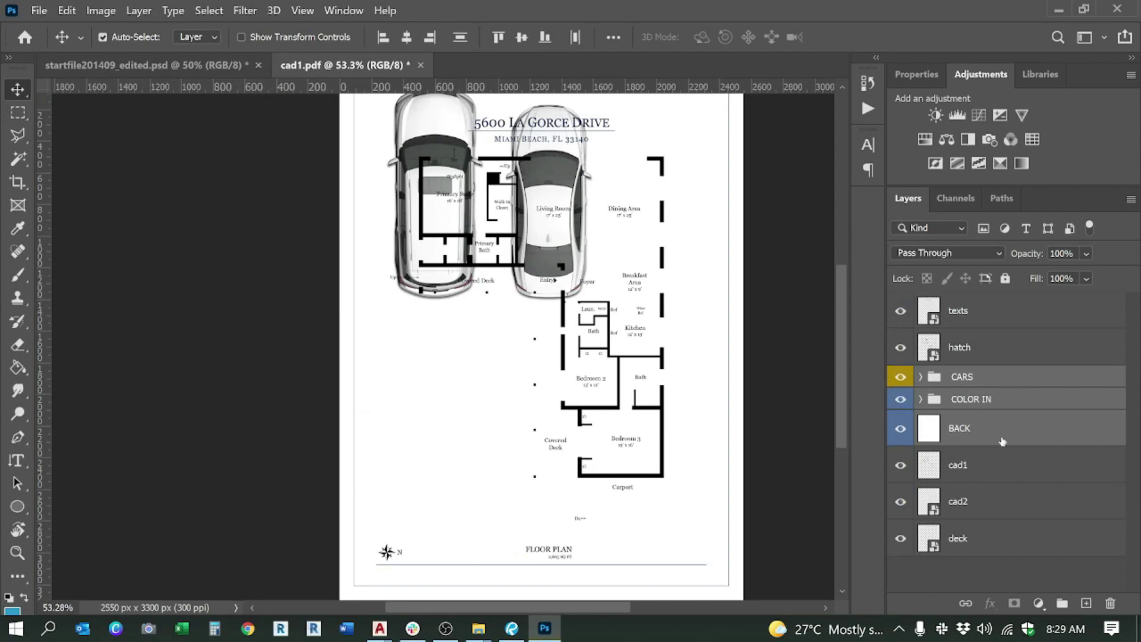
Step: Hide the CARS group and drag the white BACK layer to the bottom, below deck
{"action": "left_click", "coordinate": [901, 378]}
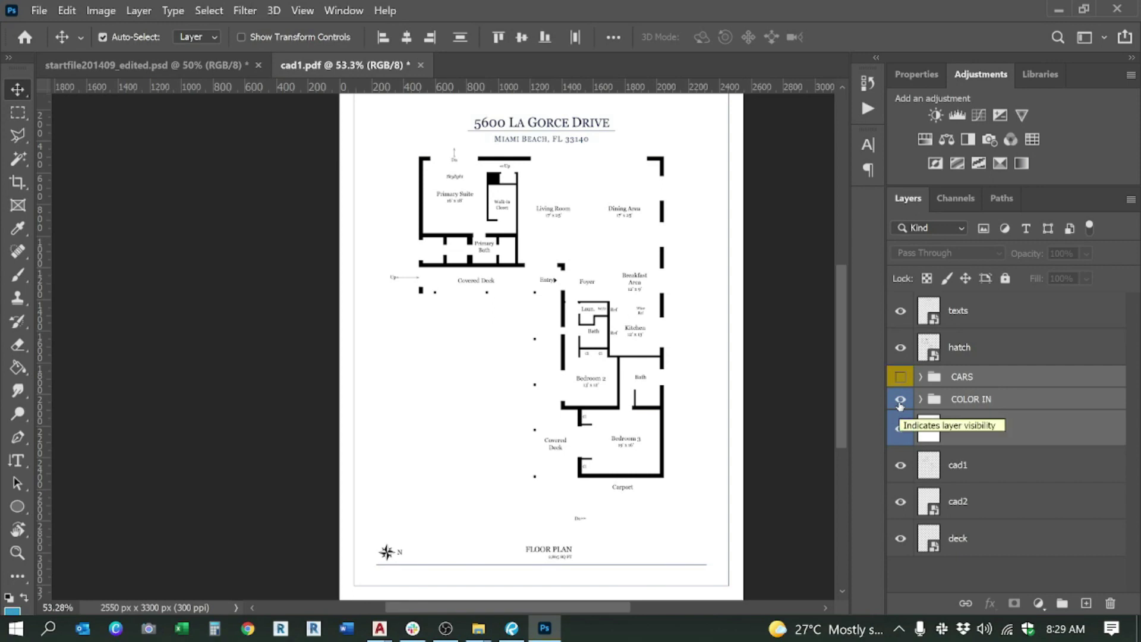
{"action": "left_click", "coordinate": [987, 437]}
{"action": "left_click_drag", "start_coordinate": [996, 430], "coordinate": [1018, 570]}
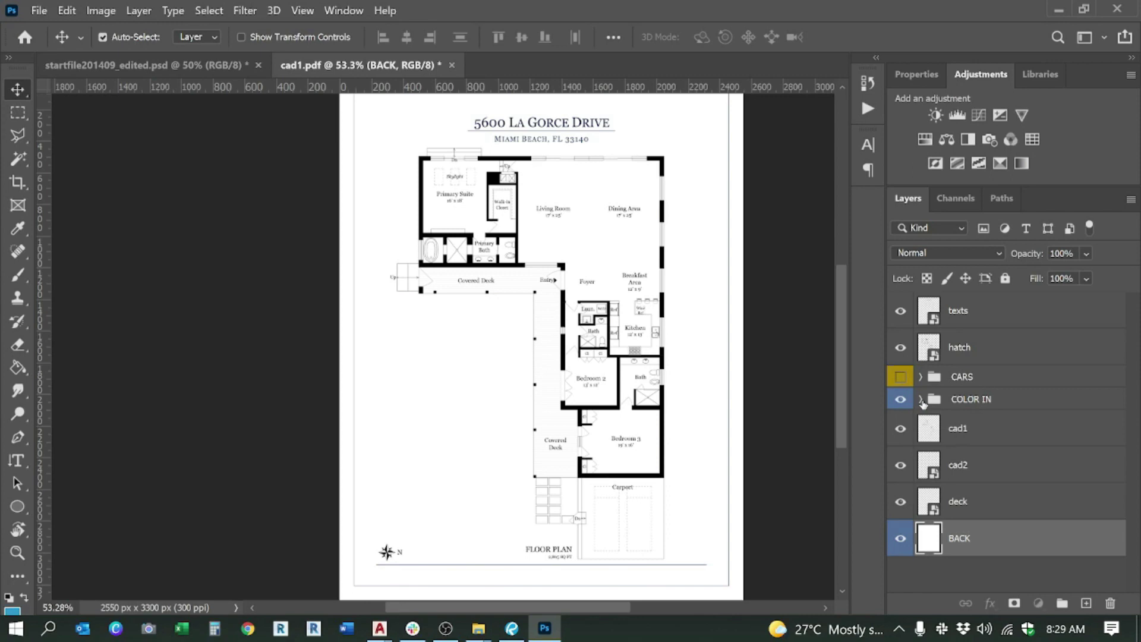
Step: Expand COLOR IN and delete the seating and sauna layers
{"action": "left_click", "coordinate": [920, 400]}
{"action": "scroll", "coordinate": [1005, 464], "scroll_direction": "down", "scroll_amount": 5}
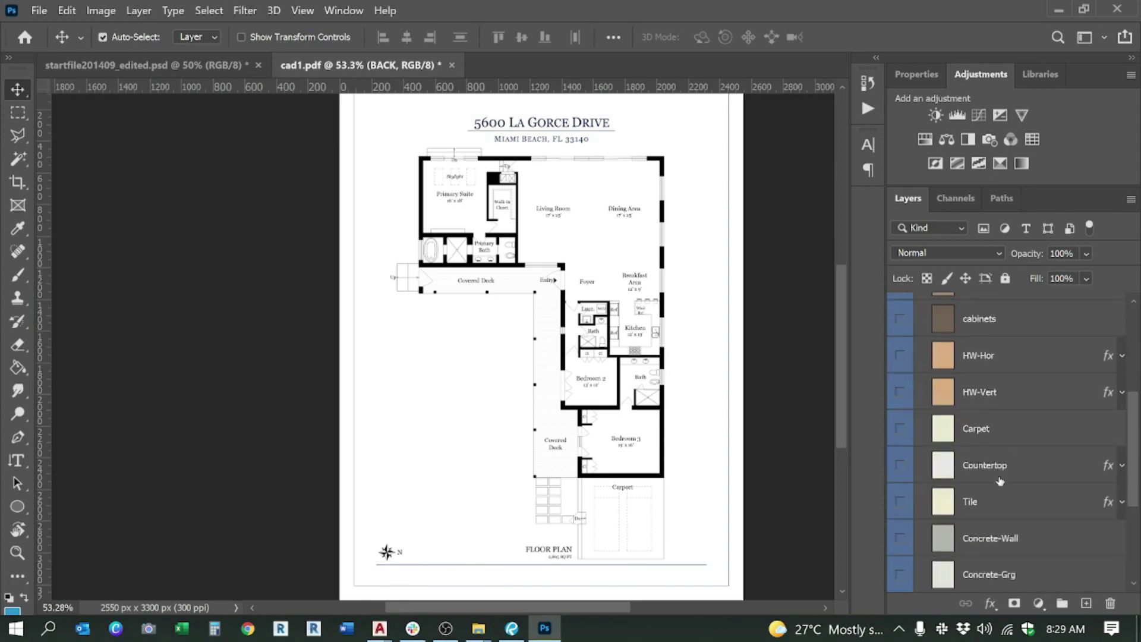
{"action": "scroll", "coordinate": [1002, 479], "scroll_direction": "up", "scroll_amount": 5}
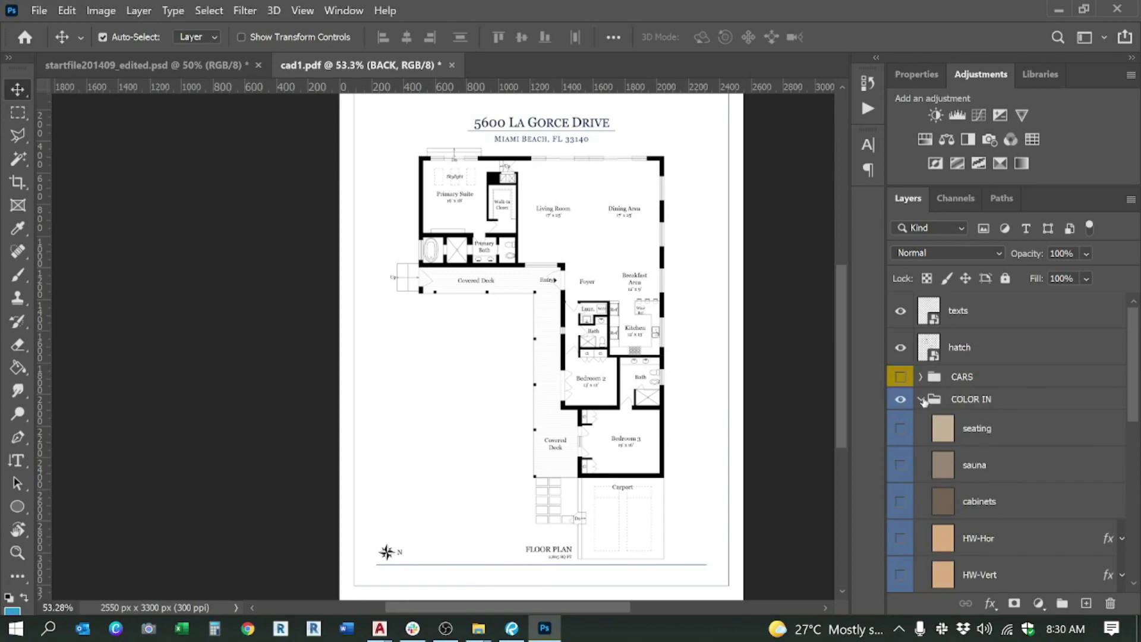
{"action": "scroll", "coordinate": [1010, 505], "scroll_direction": "down", "scroll_amount": 3}
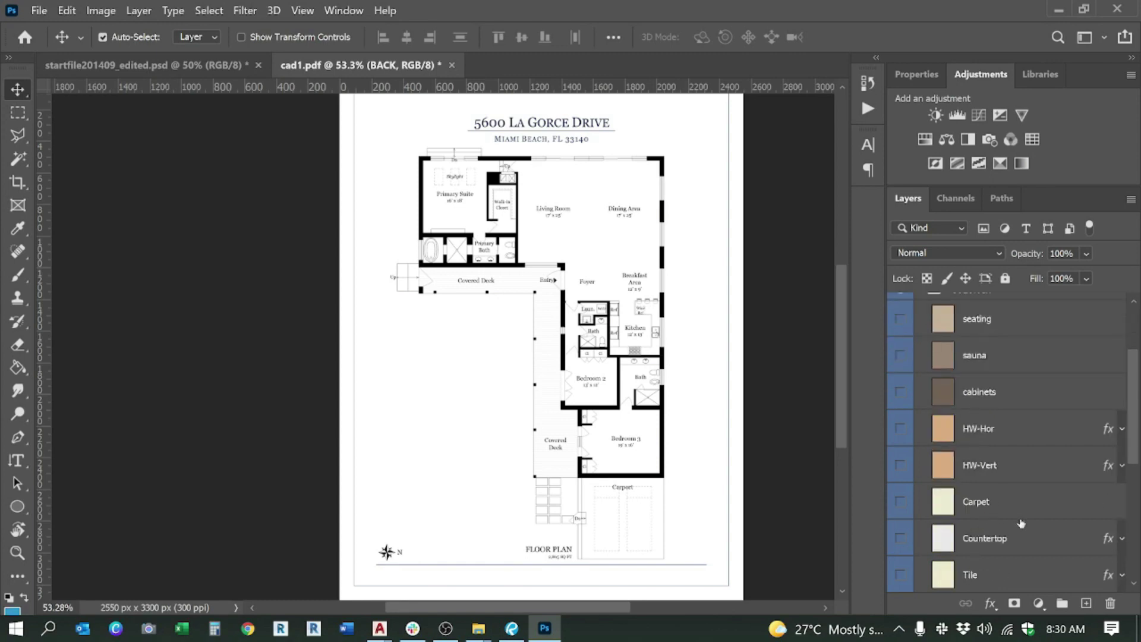
{"action": "scroll", "coordinate": [1022, 522], "scroll_direction": "up", "scroll_amount": 3}
{"action": "scroll", "coordinate": [529, 225], "scroll_direction": "up", "scroll_amount": 3}
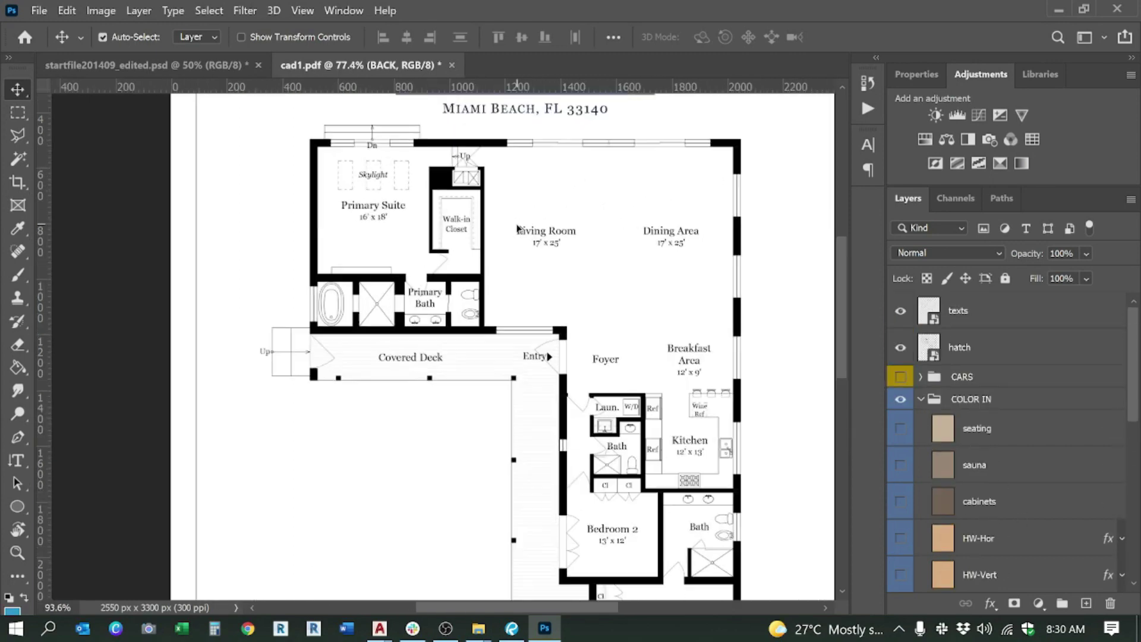
{"action": "scroll", "coordinate": [529, 224], "scroll_direction": "down", "scroll_amount": 2}
{"action": "scroll", "coordinate": [954, 428], "scroll_direction": "down", "scroll_amount": 1}
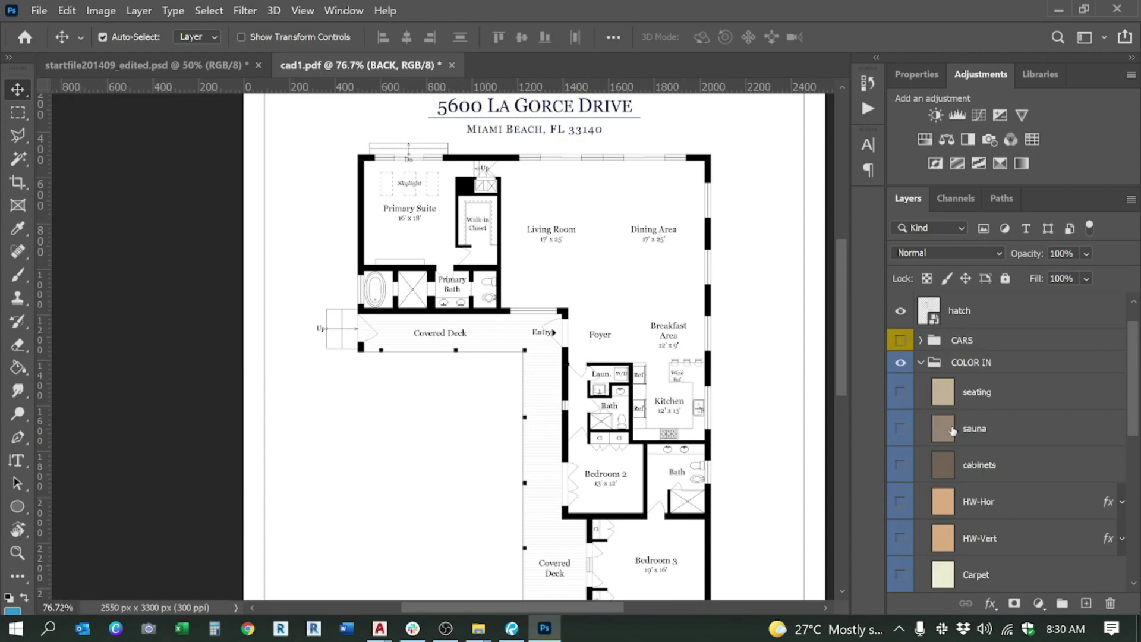
{"action": "left_click", "coordinate": [973, 401]}
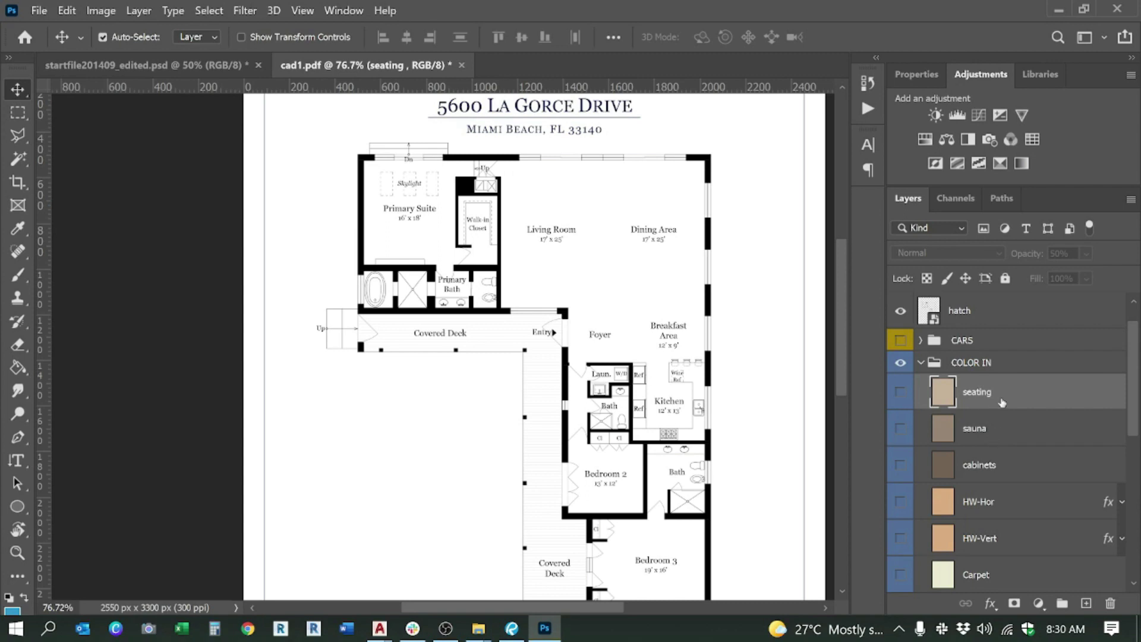
{"action": "scroll", "coordinate": [562, 322], "scroll_direction": "down", "scroll_amount": 3}
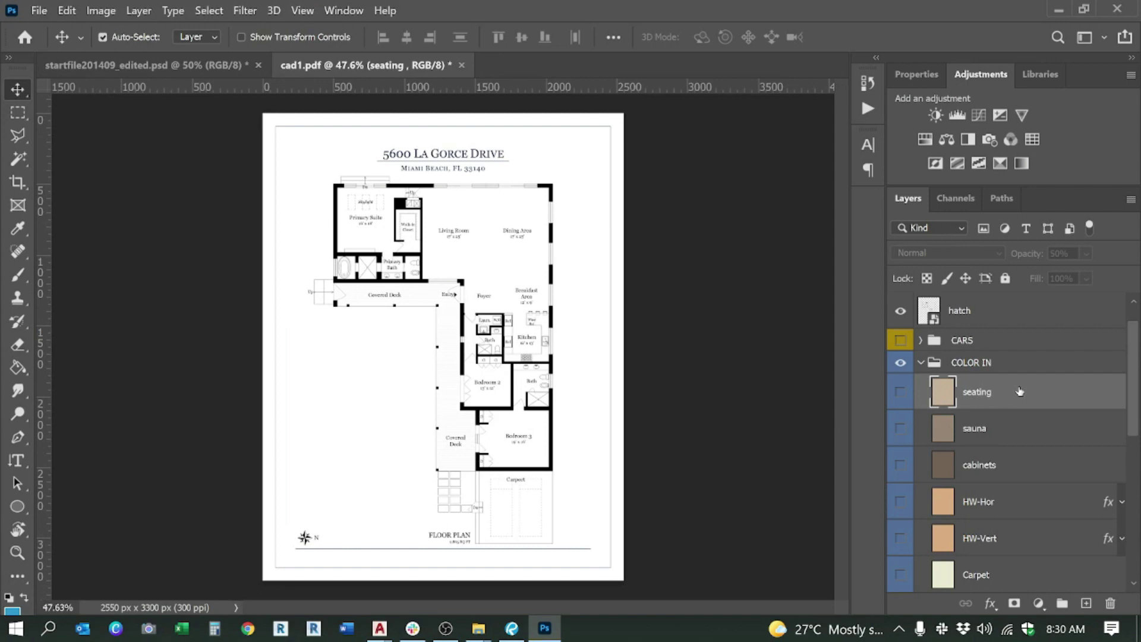
{"action": "key", "text": "Delete"}
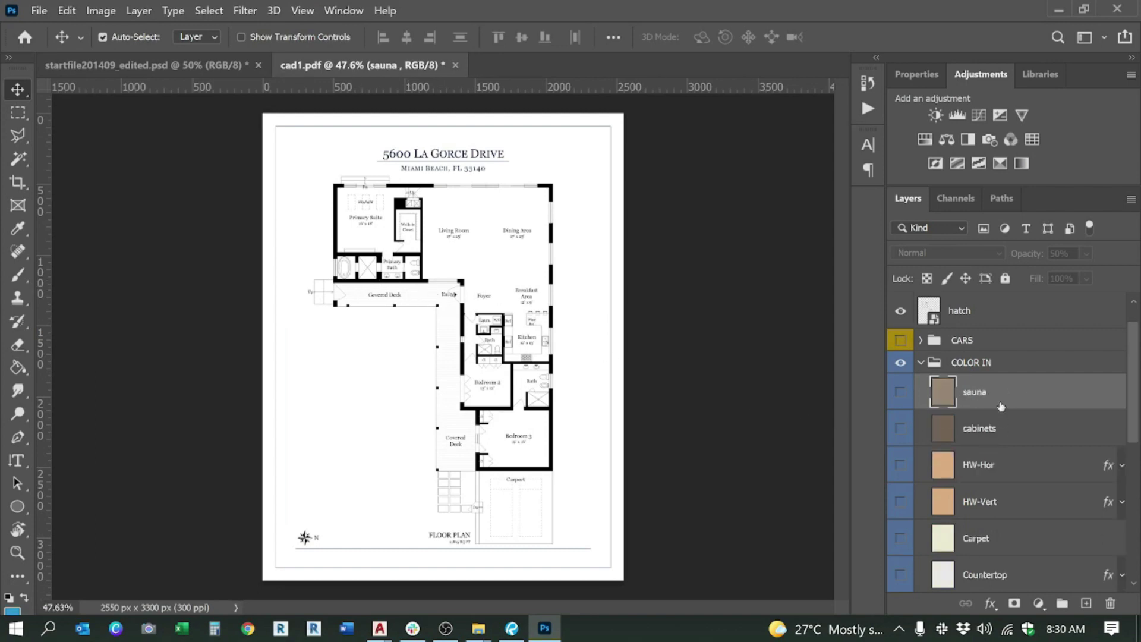
{"action": "key", "text": "Delete"}
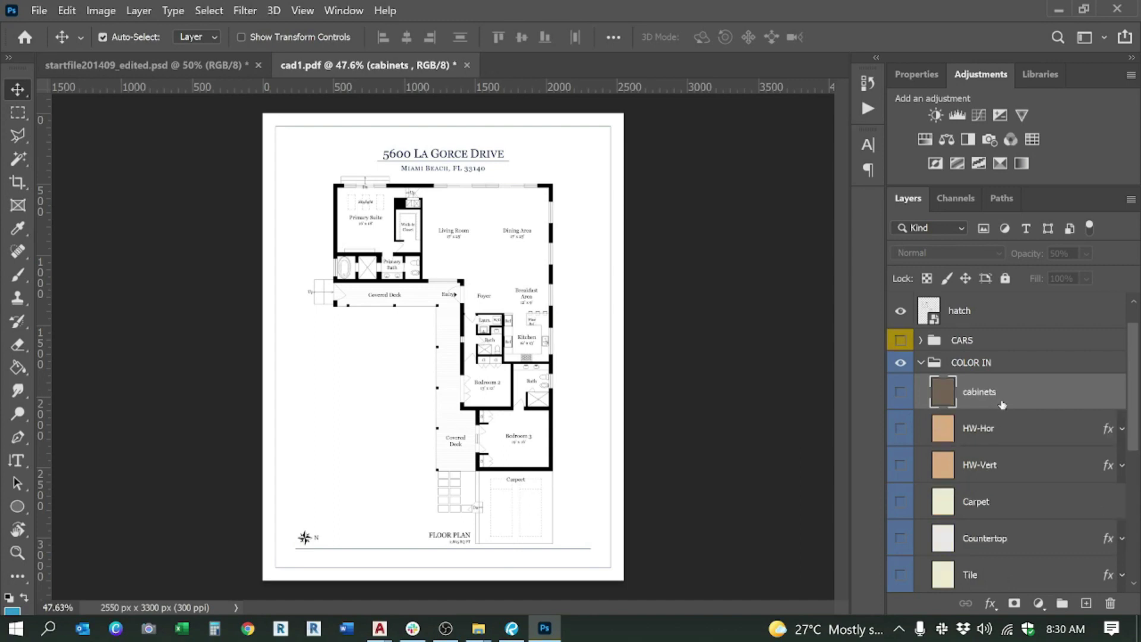
Step: Compare the HW-Hor and HW-Vert layers, then delete HW-Hor
{"action": "left_click", "coordinate": [990, 431]}
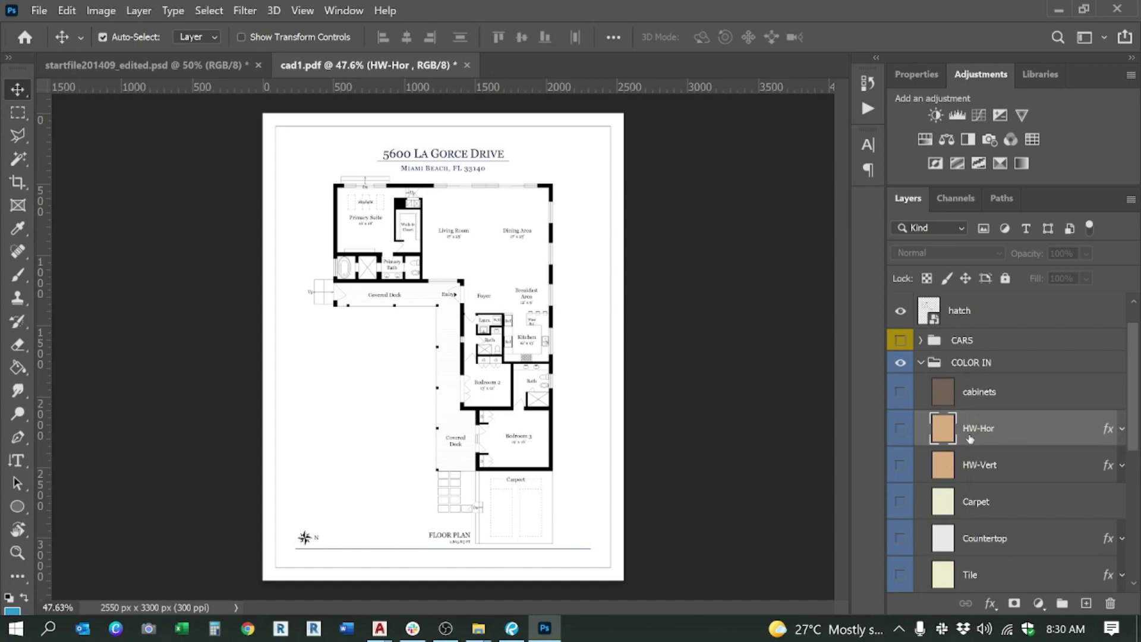
{"action": "left_click", "coordinate": [973, 466]}
{"action": "left_click", "coordinate": [986, 437]}
{"action": "left_click", "coordinate": [988, 460]}
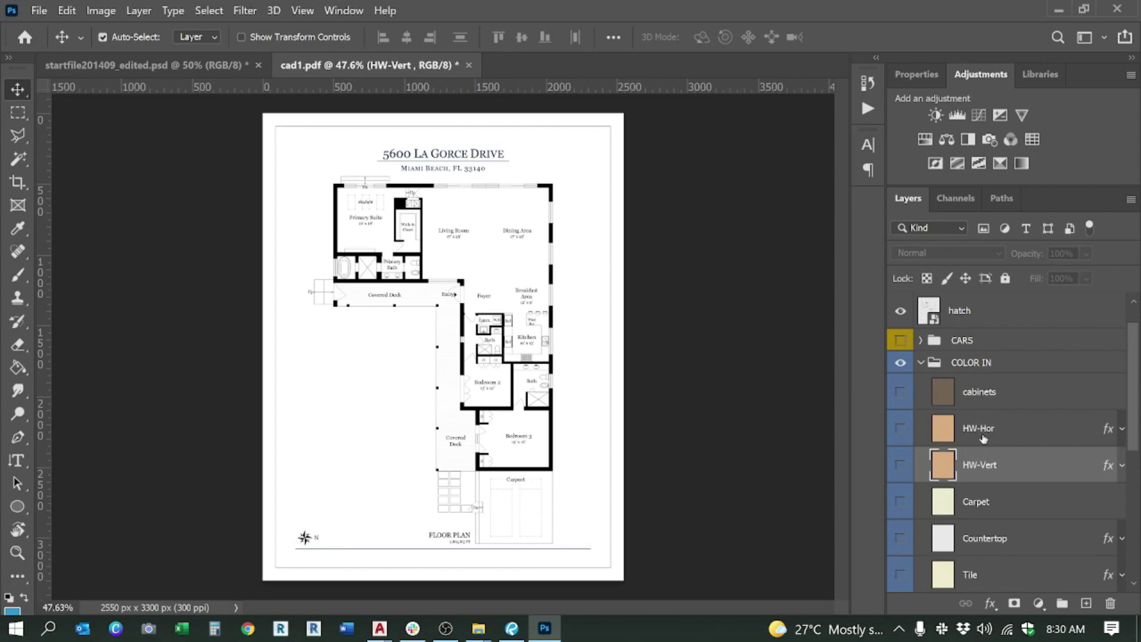
{"action": "left_click", "coordinate": [984, 438]}
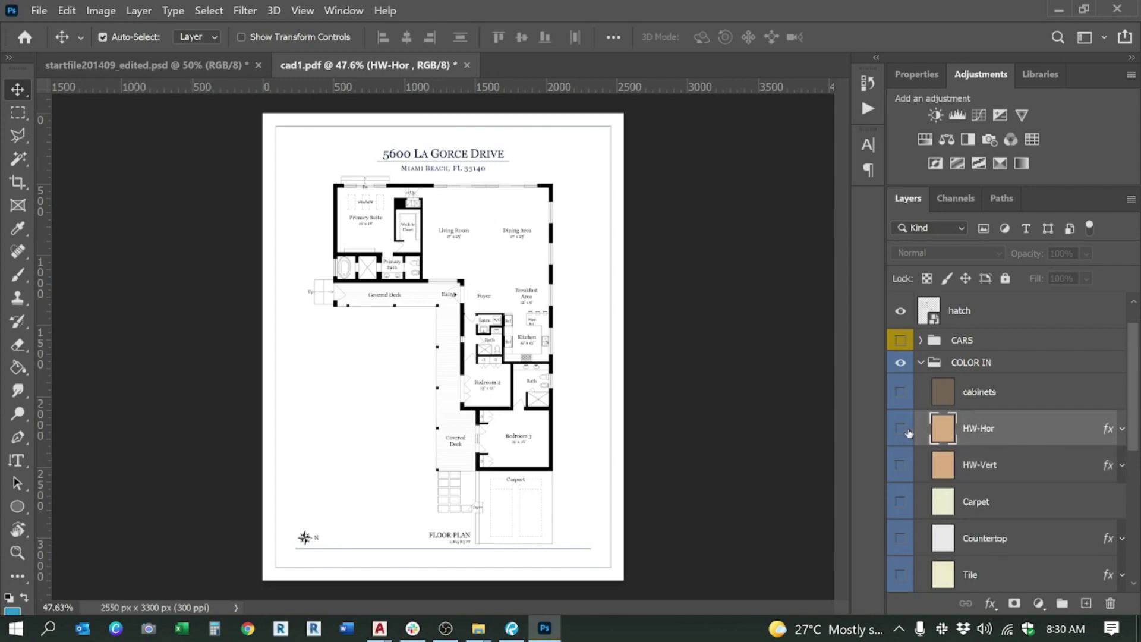
{"action": "left_click", "coordinate": [980, 466]}
{"action": "left_click", "coordinate": [987, 438]}
{"action": "left_click", "coordinate": [992, 471]}
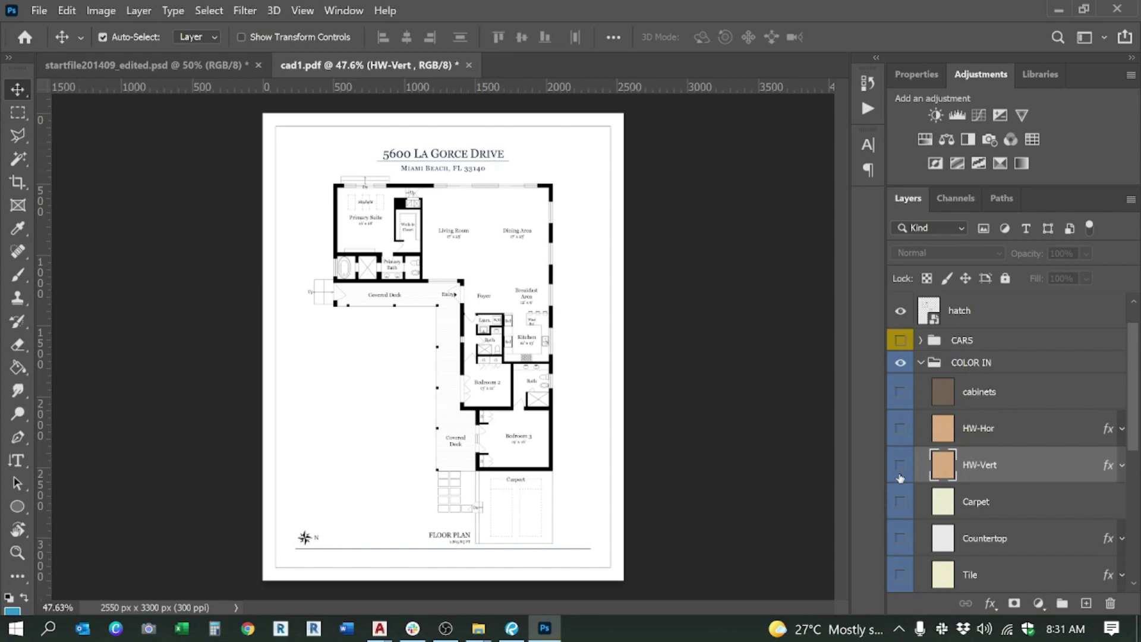
{"action": "left_click", "coordinate": [968, 440]}
{"action": "key", "text": "Delete"}
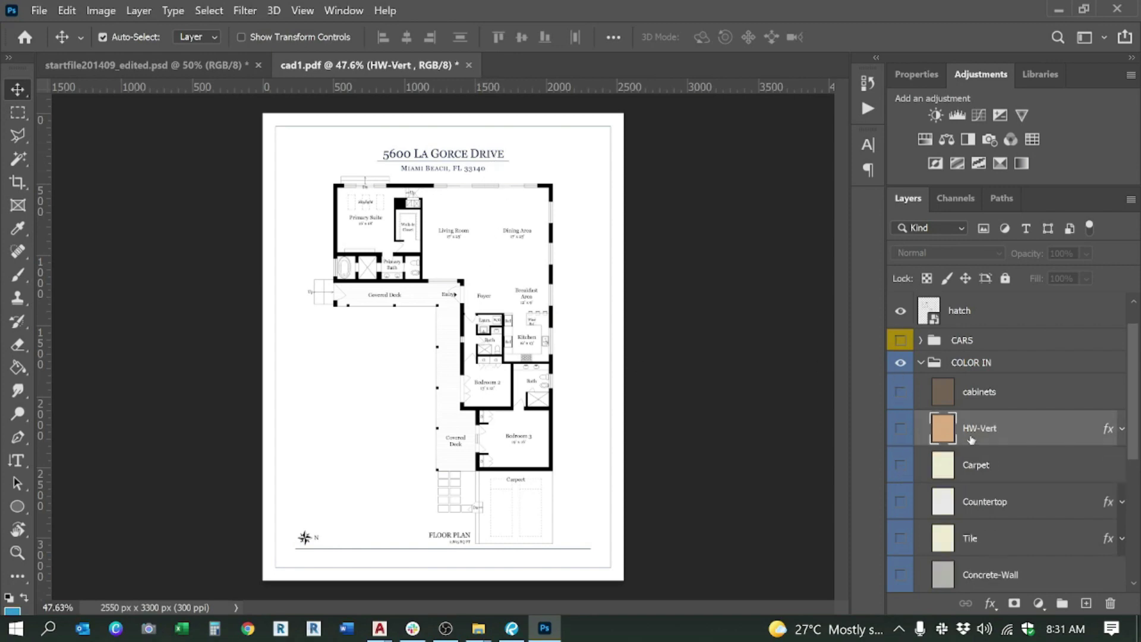
Step: Turn on the HW-Vert wood fill, collapse COLOR IN and select the cad1 layer
{"action": "left_click", "coordinate": [980, 395]}
{"action": "left_click", "coordinate": [972, 431]}
{"action": "left_click", "coordinate": [902, 430]}
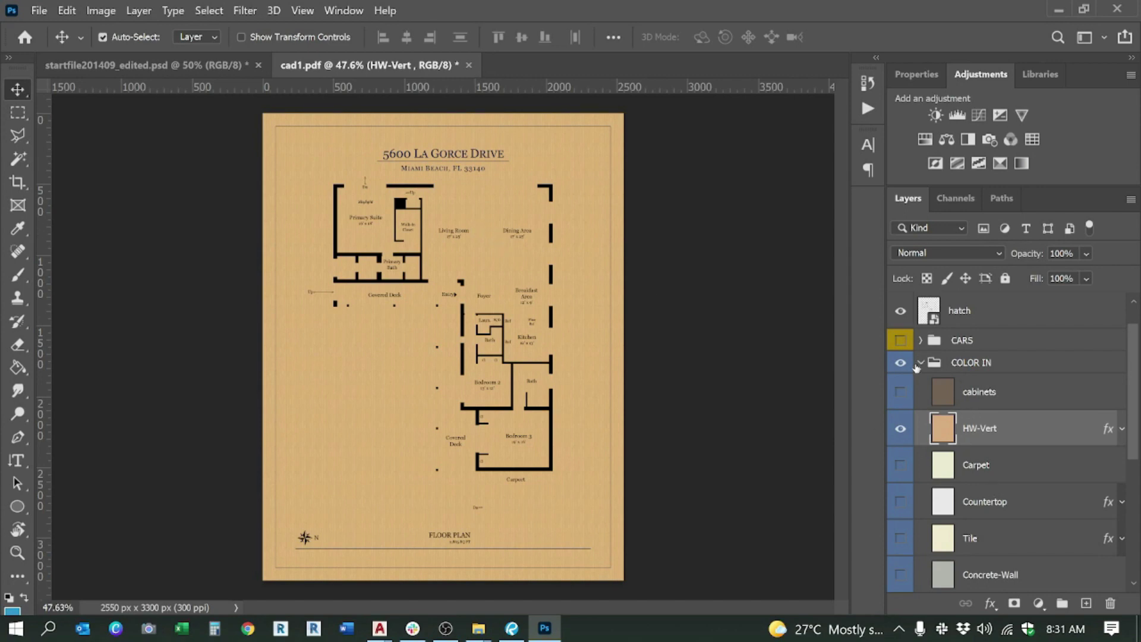
{"action": "scroll", "coordinate": [916, 368], "scroll_direction": "up", "scroll_amount": 1}
{"action": "scroll", "coordinate": [933, 375], "scroll_direction": "down", "scroll_amount": 4}
{"action": "scroll", "coordinate": [950, 383], "scroll_direction": "up", "scroll_amount": 2}
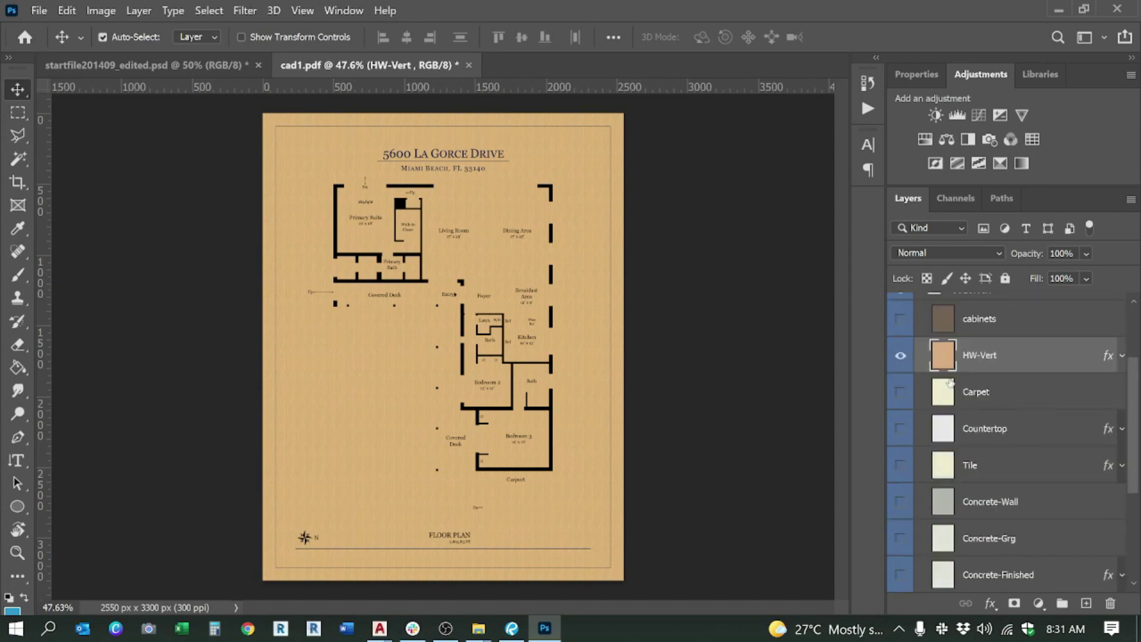
{"action": "scroll", "coordinate": [950, 382], "scroll_direction": "up", "scroll_amount": 3}
{"action": "left_click", "coordinate": [923, 402]}
{"action": "left_click", "coordinate": [921, 401]}
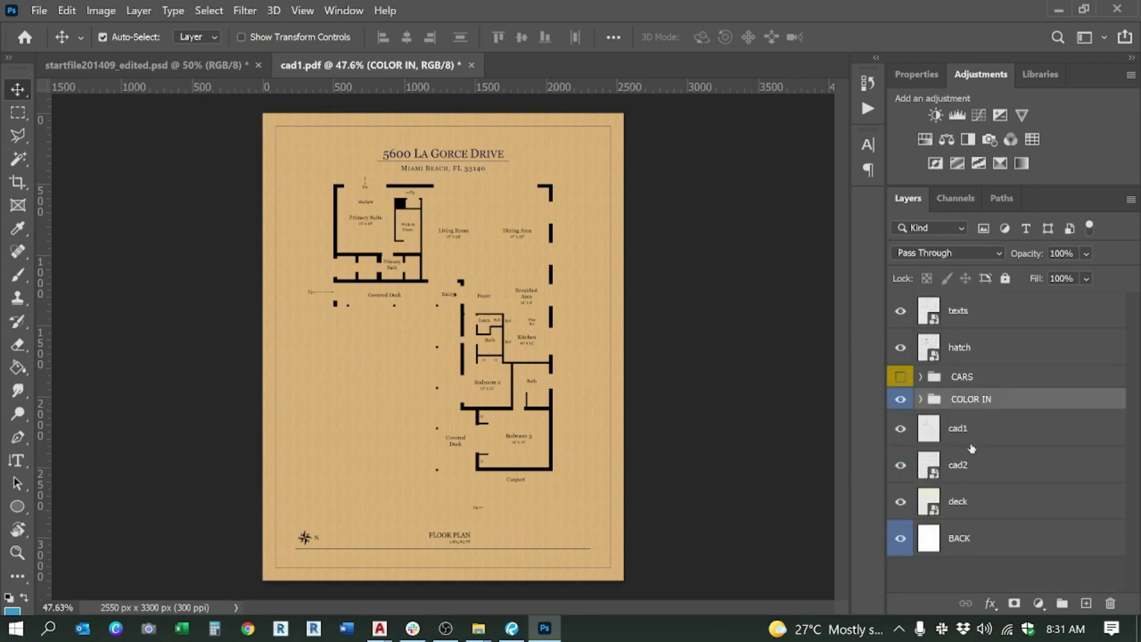
{"action": "left_click", "coordinate": [973, 437]}
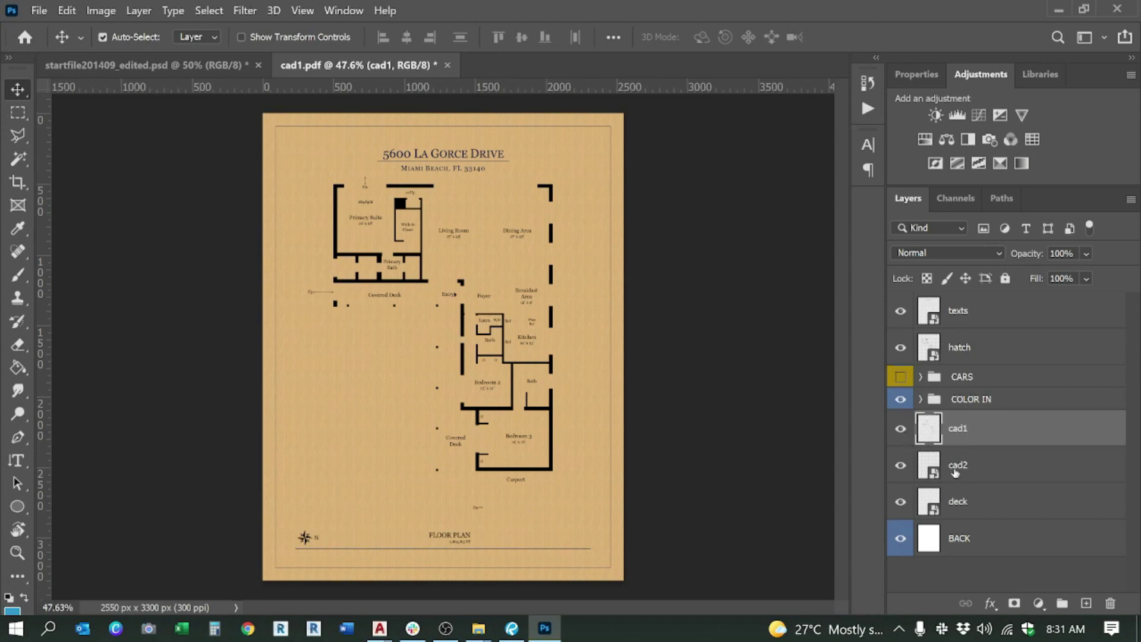
Step: Hide the COLOR IN fills and switch to the Magic Wand tool
{"action": "left_click", "coordinate": [901, 399]}
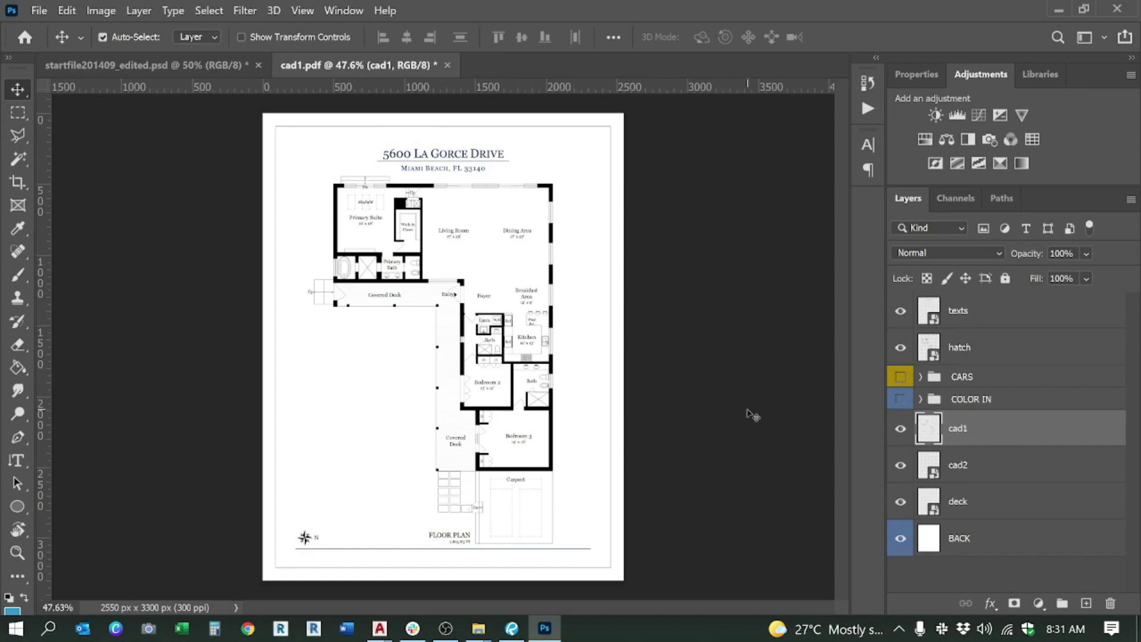
{"action": "key", "text": "w"}
{"action": "scroll", "coordinate": [414, 244], "scroll_direction": "up", "scroll_amount": 5}
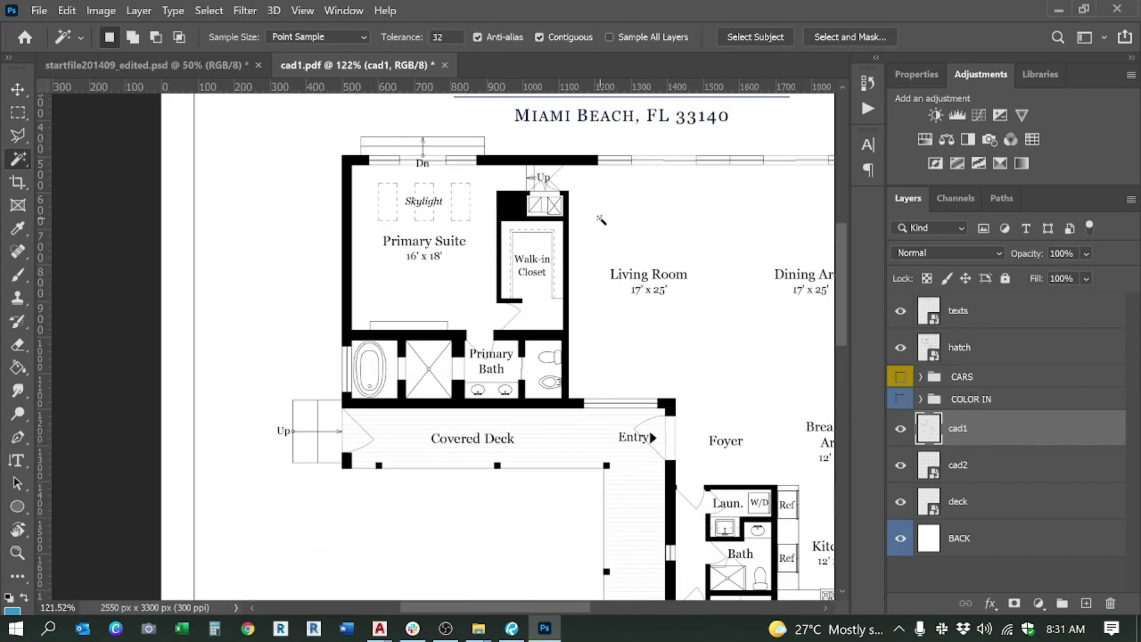
{"action": "scroll", "coordinate": [603, 220], "scroll_direction": "down", "scroll_amount": 3}
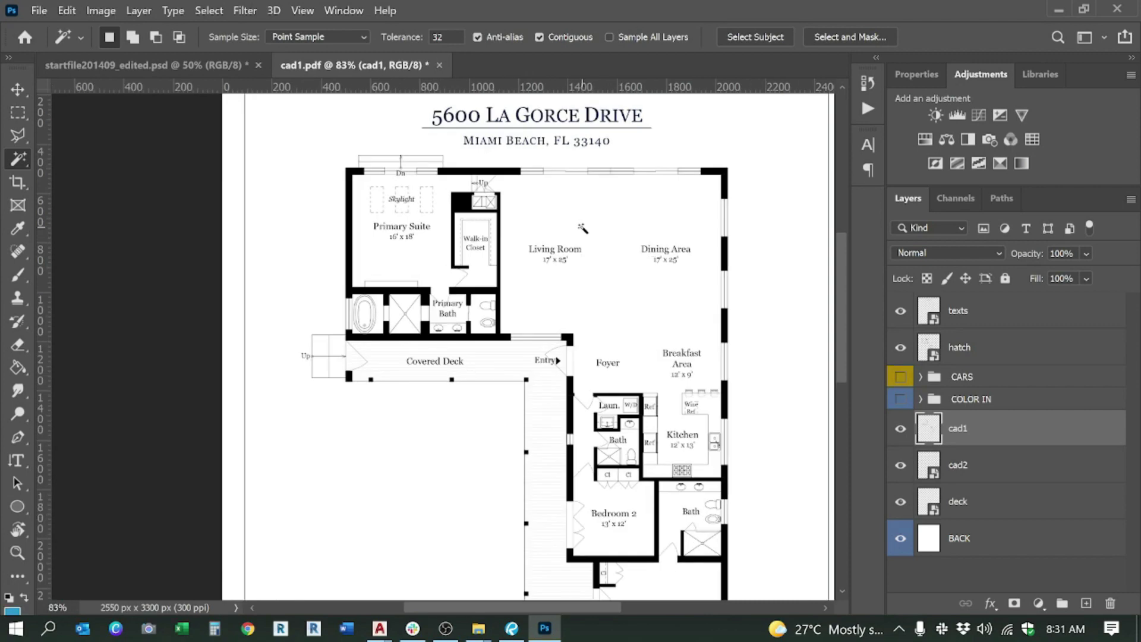
{"action": "scroll", "coordinate": [491, 211], "scroll_direction": "up", "scroll_amount": 4}
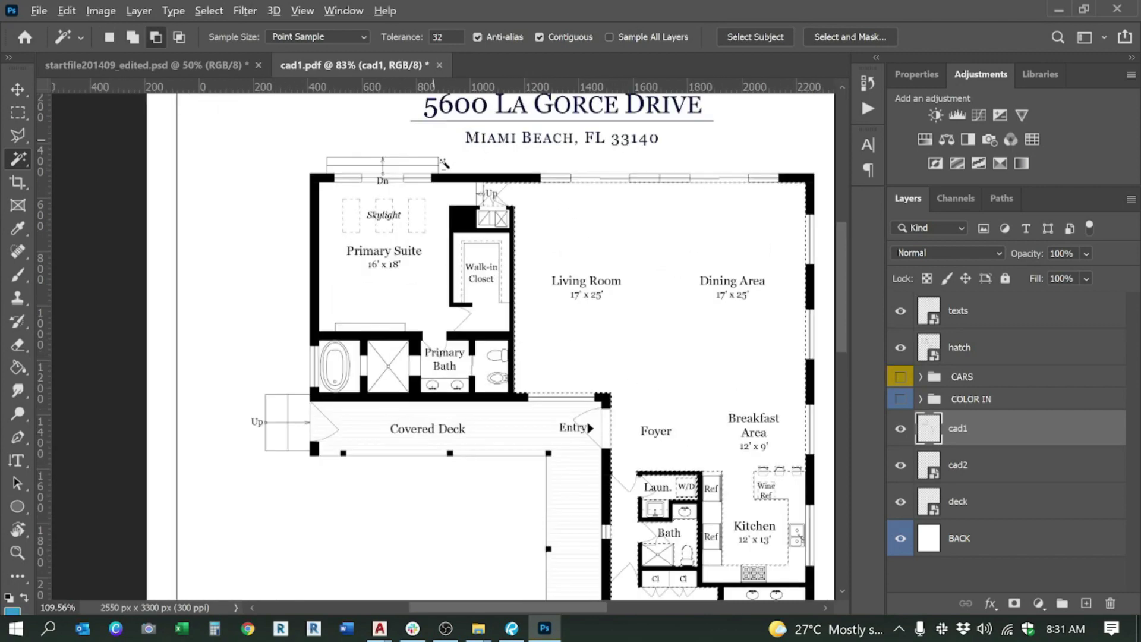
Step: Select the Primary Suite and Living Room floor areas on cad1, then switch to AutoCAD
{"action": "key", "text": "shift"}
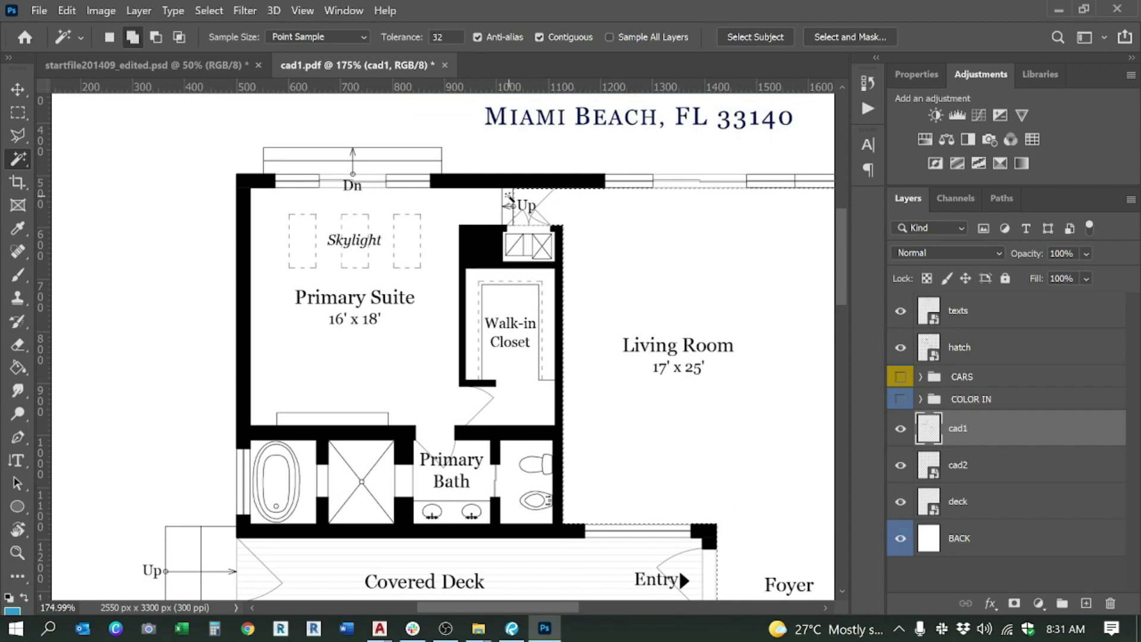
{"action": "left_click", "coordinate": [495, 196], "text": "shift"}
{"action": "scroll", "coordinate": [496, 199], "scroll_direction": "down", "scroll_amount": 3}
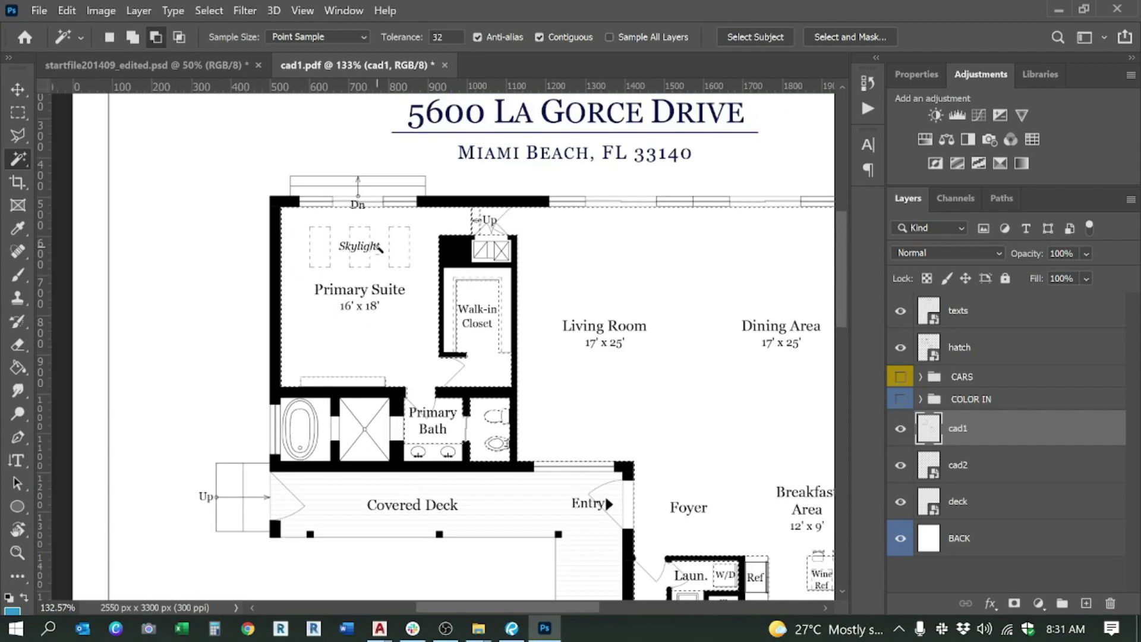
{"action": "scroll", "coordinate": [573, 234], "scroll_direction": "down", "scroll_amount": 1}
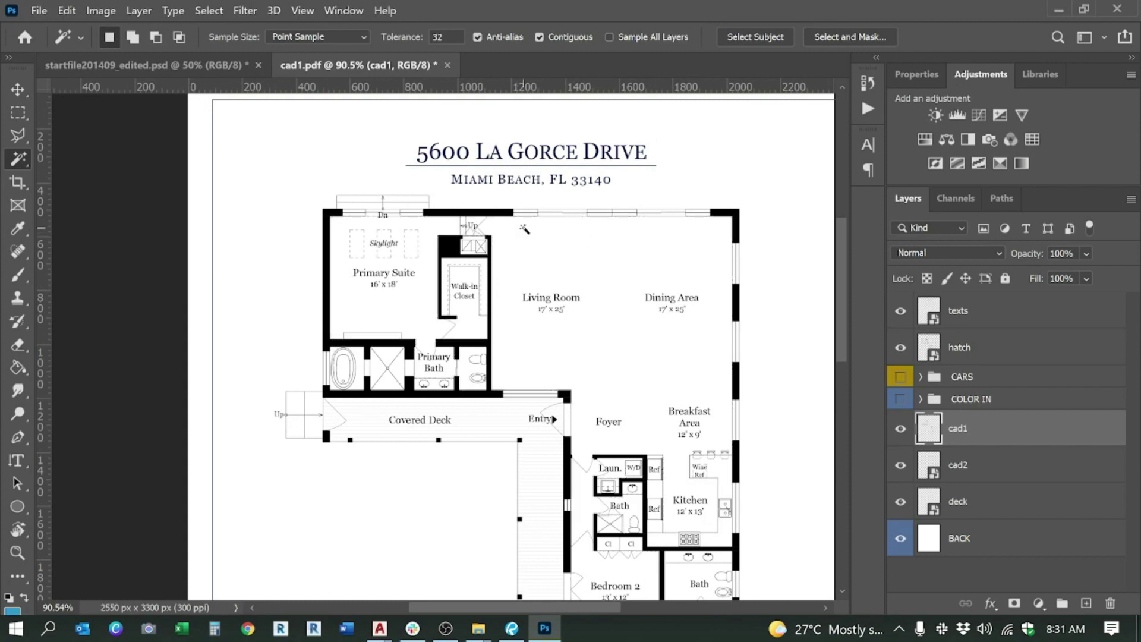
{"action": "mouse_move", "coordinate": [482, 629]}
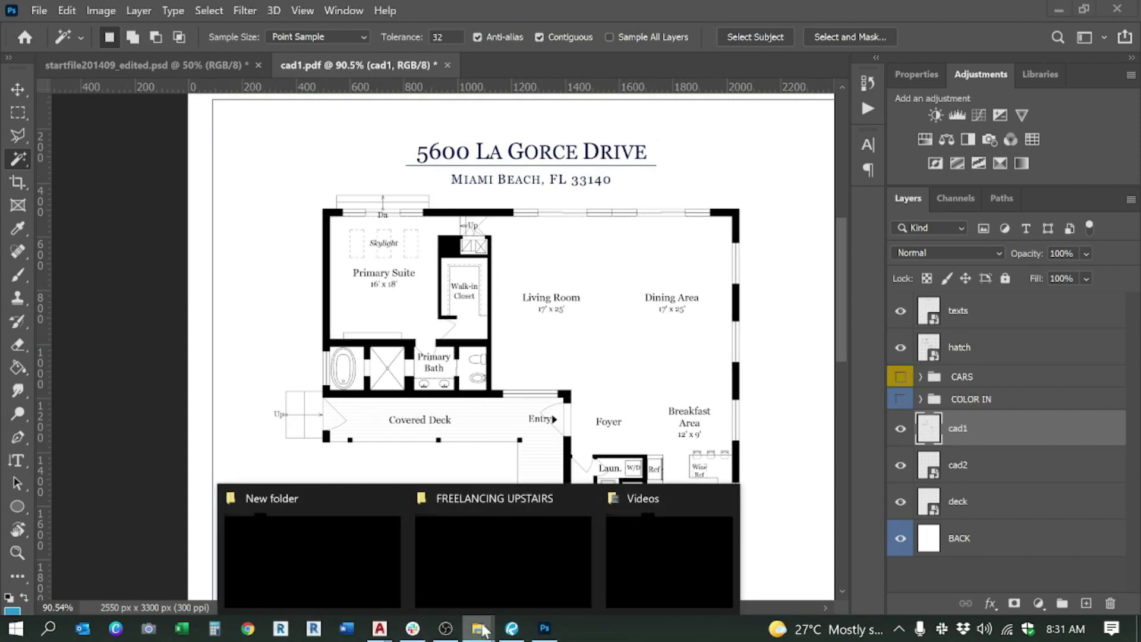
{"action": "mouse_move", "coordinate": [347, 554]}
{"action": "left_click", "coordinate": [541, 260]}
{"action": "scroll", "coordinate": [321, 204], "scroll_direction": "down", "scroll_amount": 3}
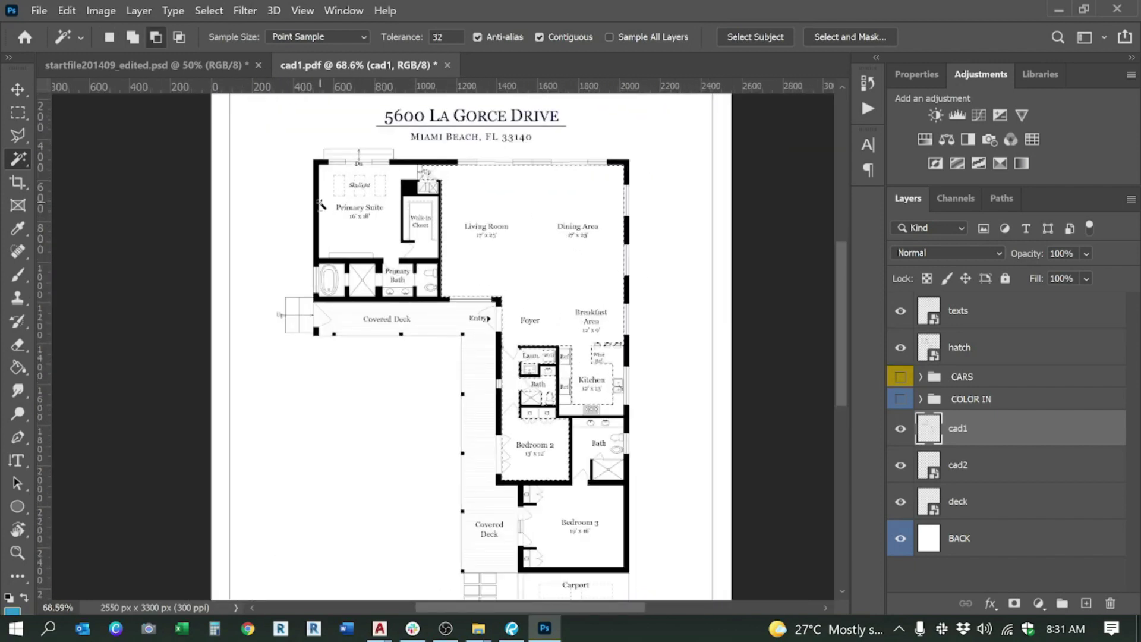
{"action": "scroll", "coordinate": [321, 204], "scroll_direction": "up", "scroll_amount": 4}
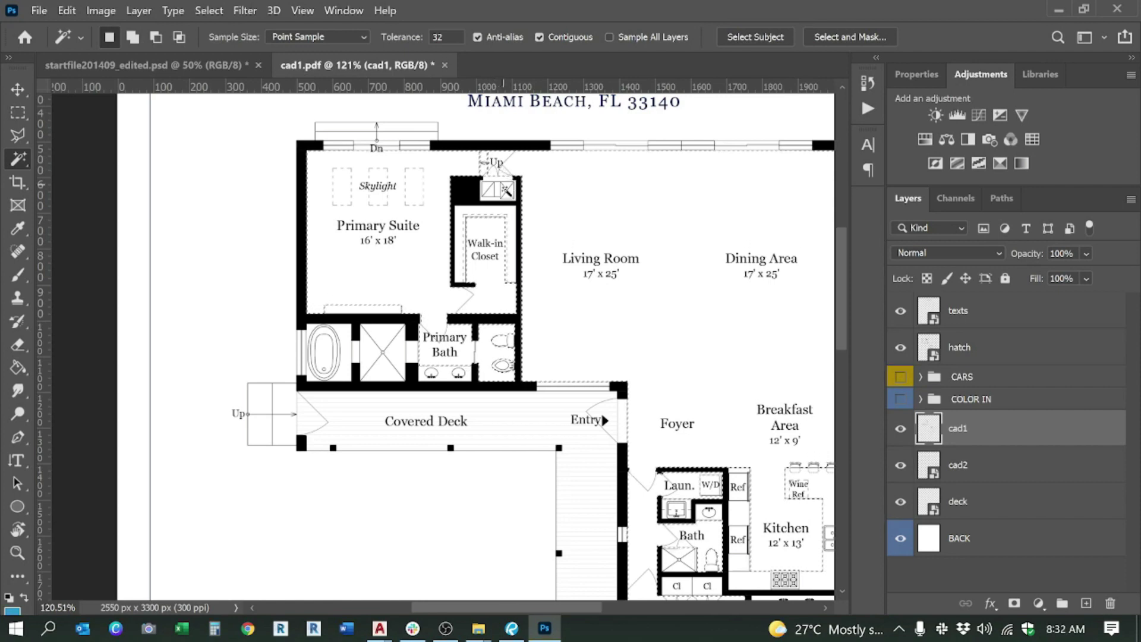
{"action": "key", "text": "alt+Tab"}
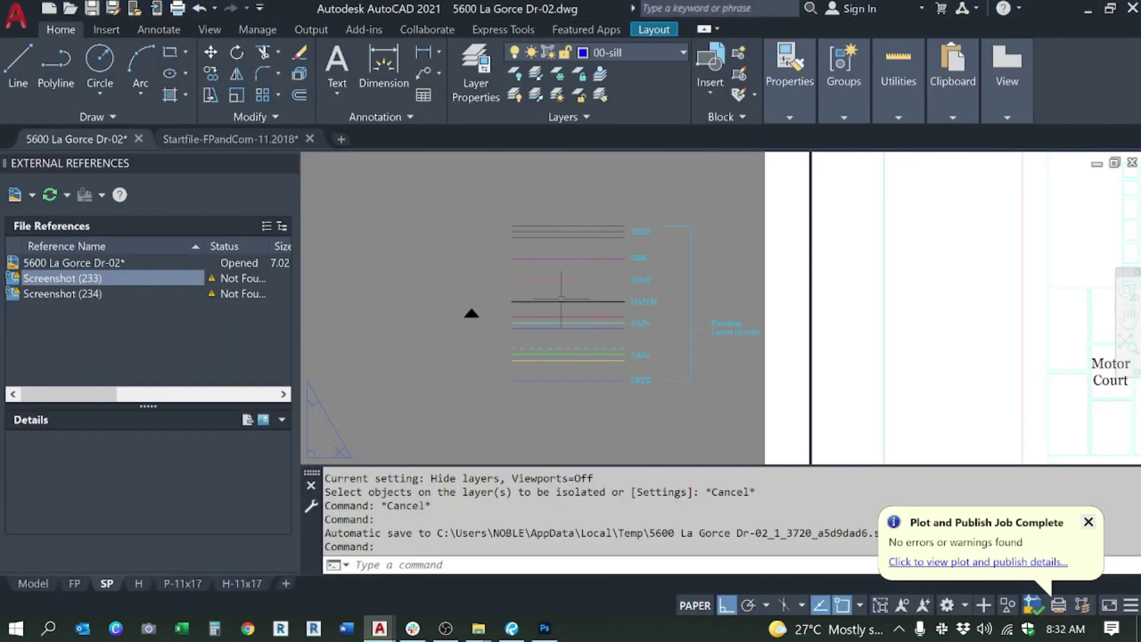
Step: Back in Photoshop, add Bedroom 3 to the floor selection, then switch to AutoCAD
{"action": "left_click", "coordinate": [544, 628]}
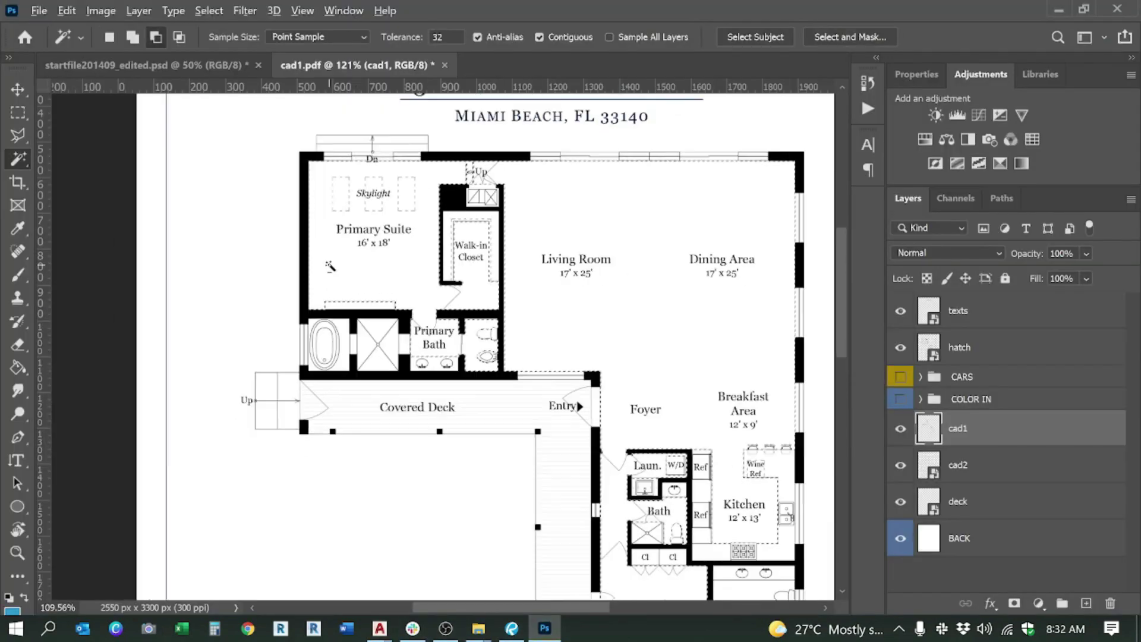
{"action": "scroll", "coordinate": [330, 266], "scroll_direction": "down", "scroll_amount": 3}
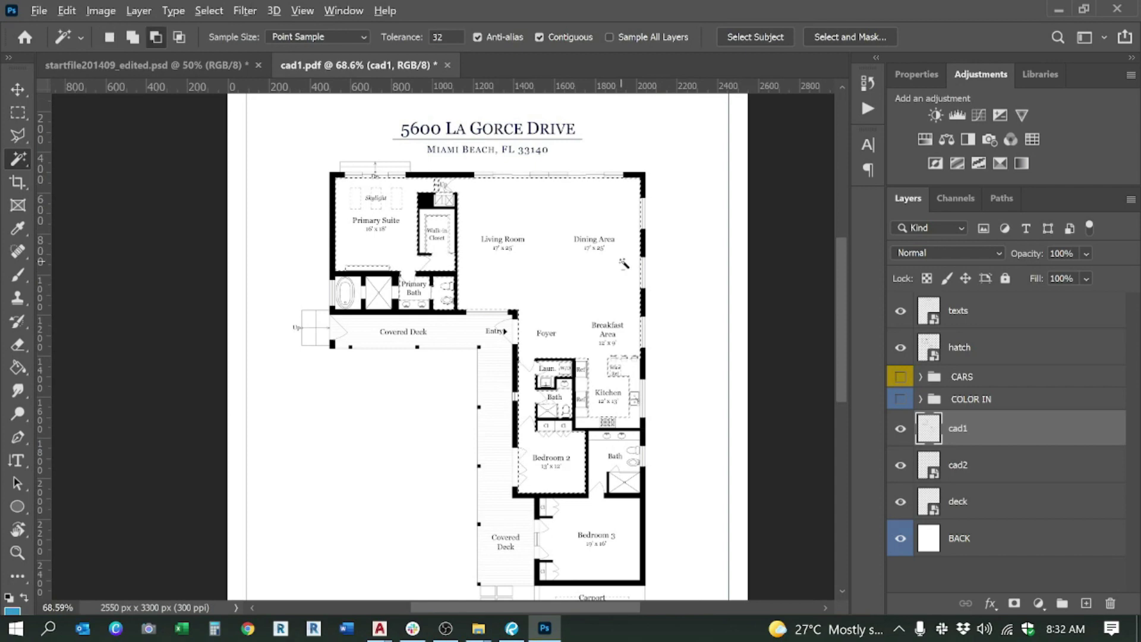
{"action": "scroll", "coordinate": [625, 264], "scroll_direction": "down", "scroll_amount": 1}
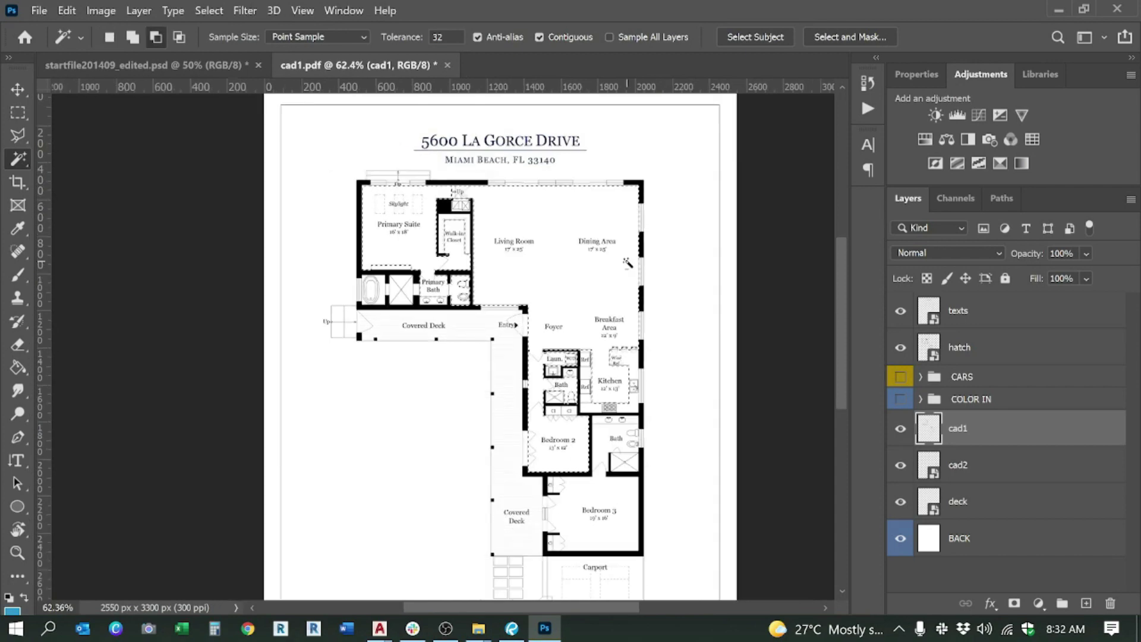
{"action": "scroll", "coordinate": [561, 560], "scroll_direction": "up", "scroll_amount": 3}
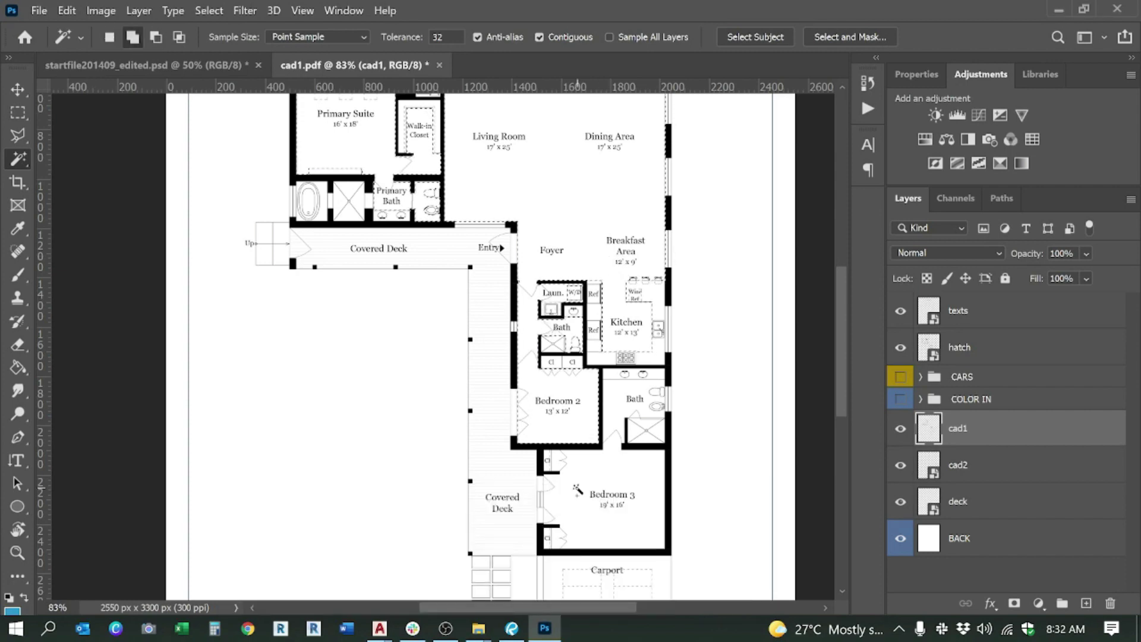
{"action": "left_click", "coordinate": [580, 495], "text": "shift"}
{"action": "key", "text": "shift"}
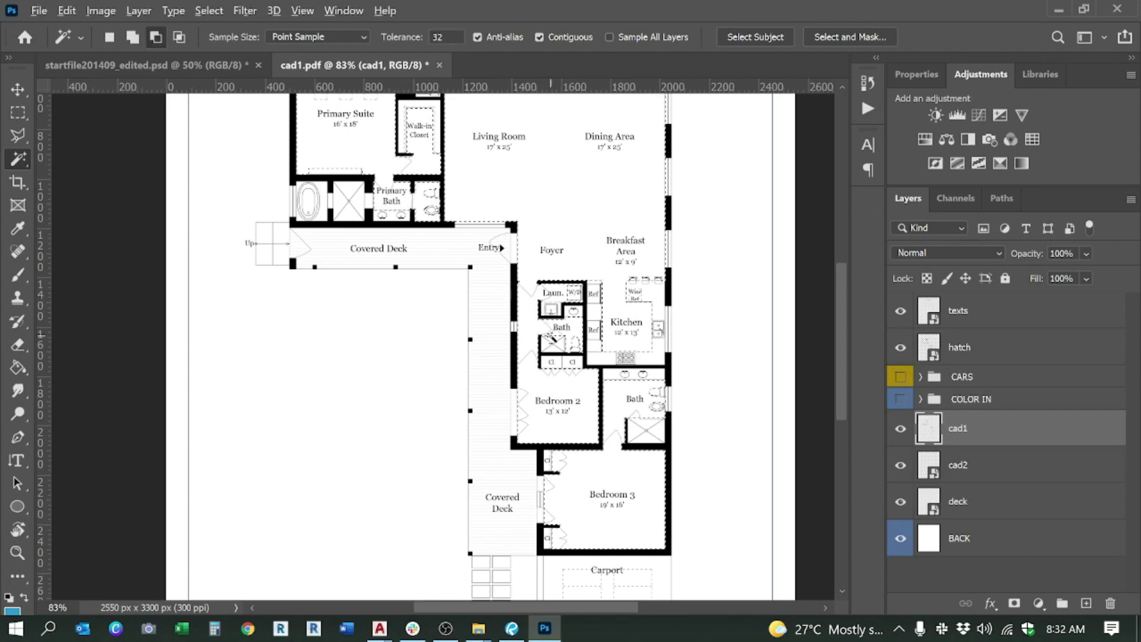
{"action": "scroll", "coordinate": [550, 348], "scroll_direction": "down", "scroll_amount": 3}
{"action": "scroll", "coordinate": [549, 353], "scroll_direction": "down", "scroll_amount": 1}
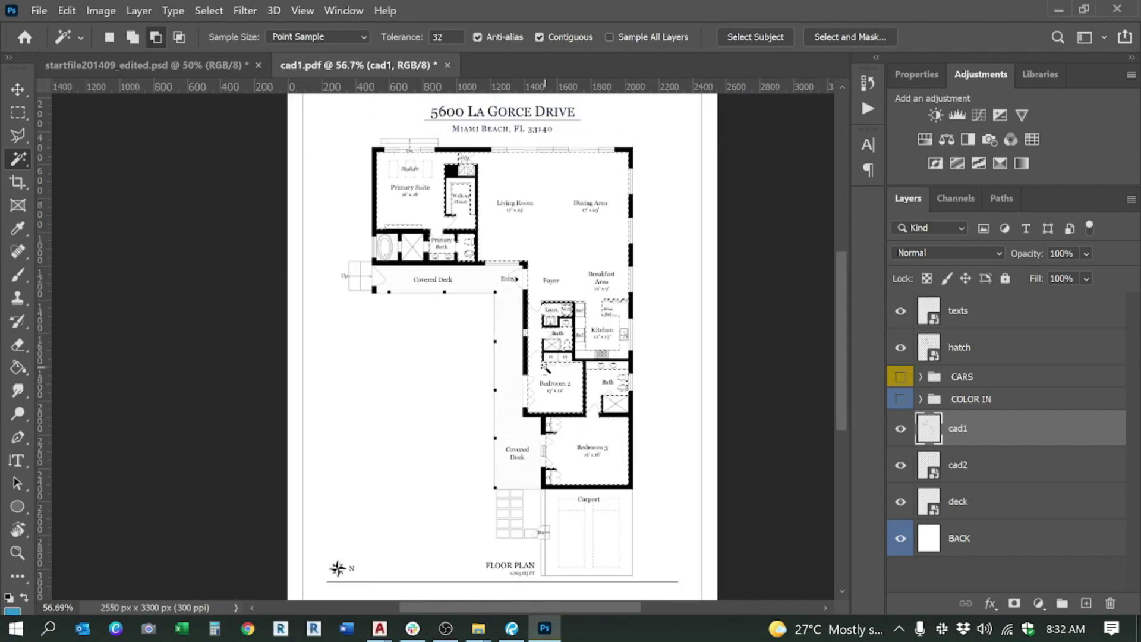
{"action": "scroll", "coordinate": [546, 361], "scroll_direction": "up", "scroll_amount": 1}
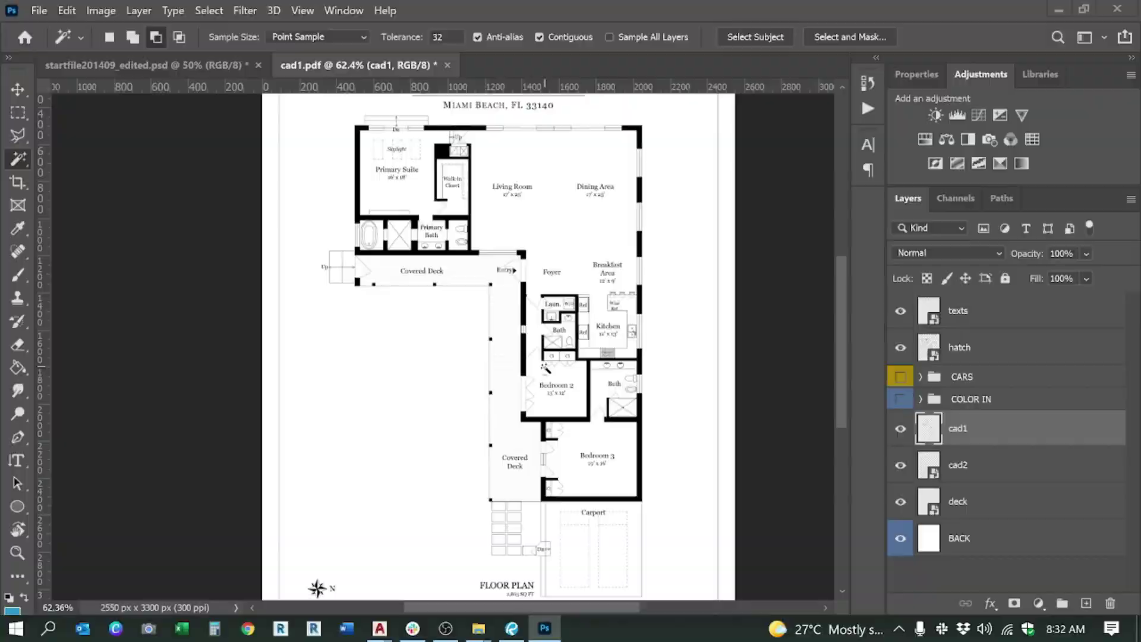
{"action": "key", "text": "alt+Tab"}
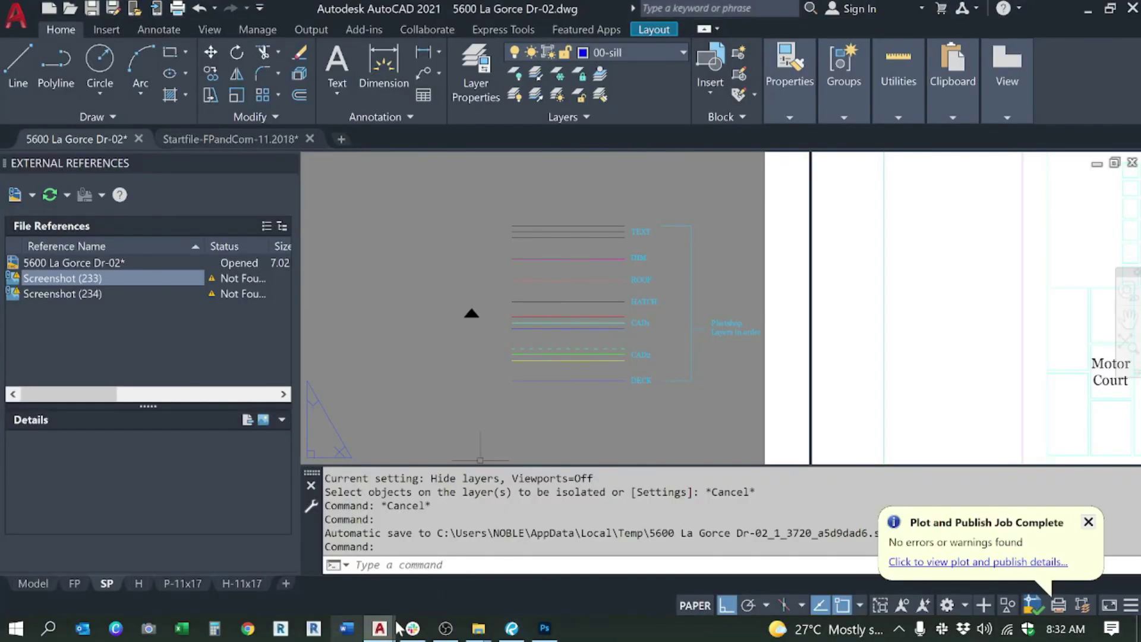
Step: Preview the open File Explorer windows, then return to the Photoshop cad1 floor plan
{"action": "left_click", "coordinate": [479, 628]}
{"action": "mouse_move", "coordinate": [370, 539]}
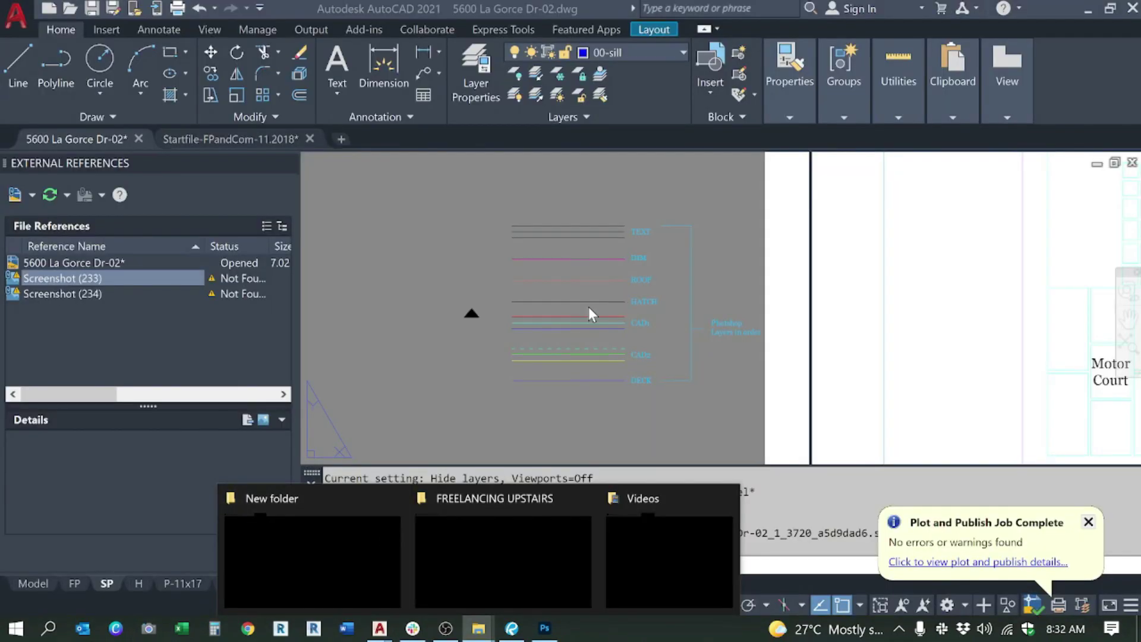
{"action": "left_click", "coordinate": [545, 628]}
{"action": "scroll", "coordinate": [428, 250], "scroll_direction": "up", "scroll_amount": 2}
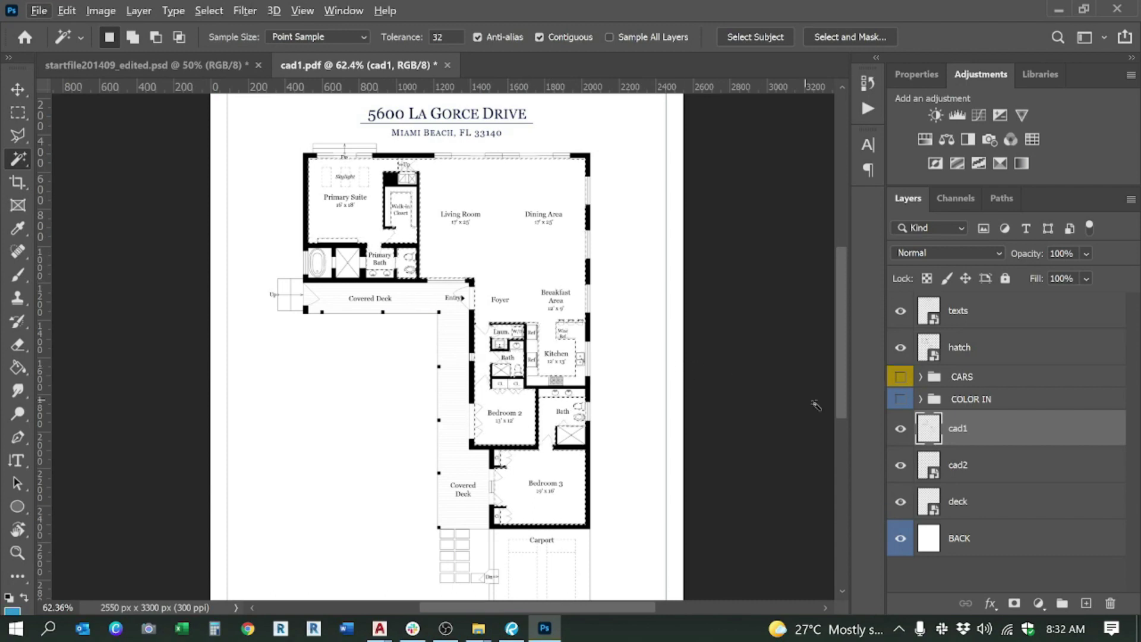
Step: Expand and show the COLOR IN group, and select the HW-Vert wood layer
{"action": "left_click", "coordinate": [920, 399]}
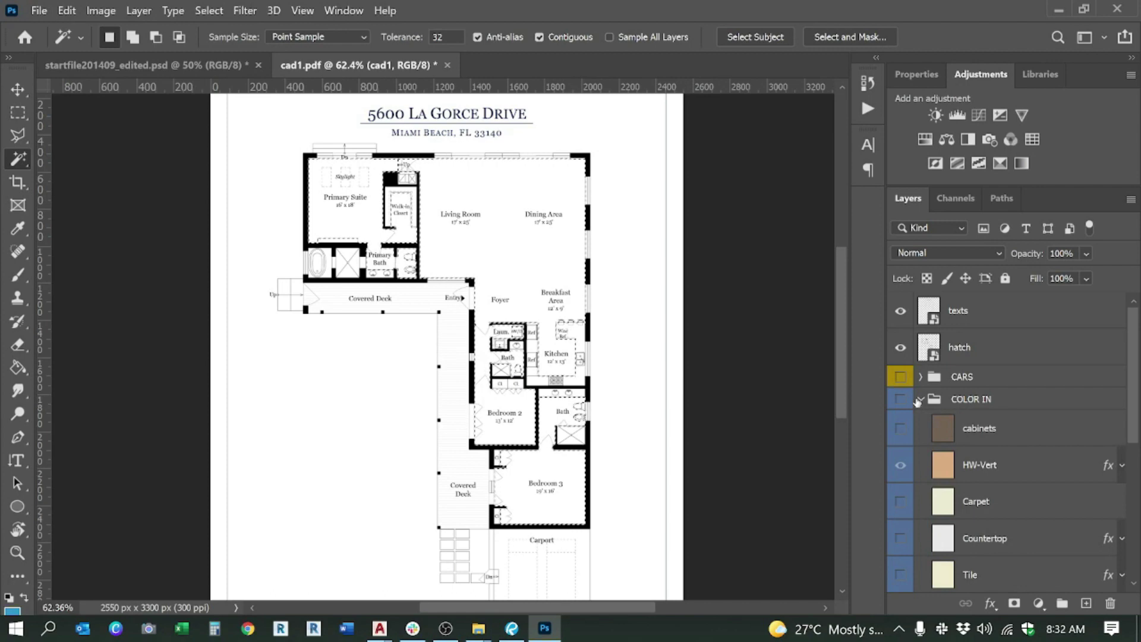
{"action": "left_click", "coordinate": [901, 399]}
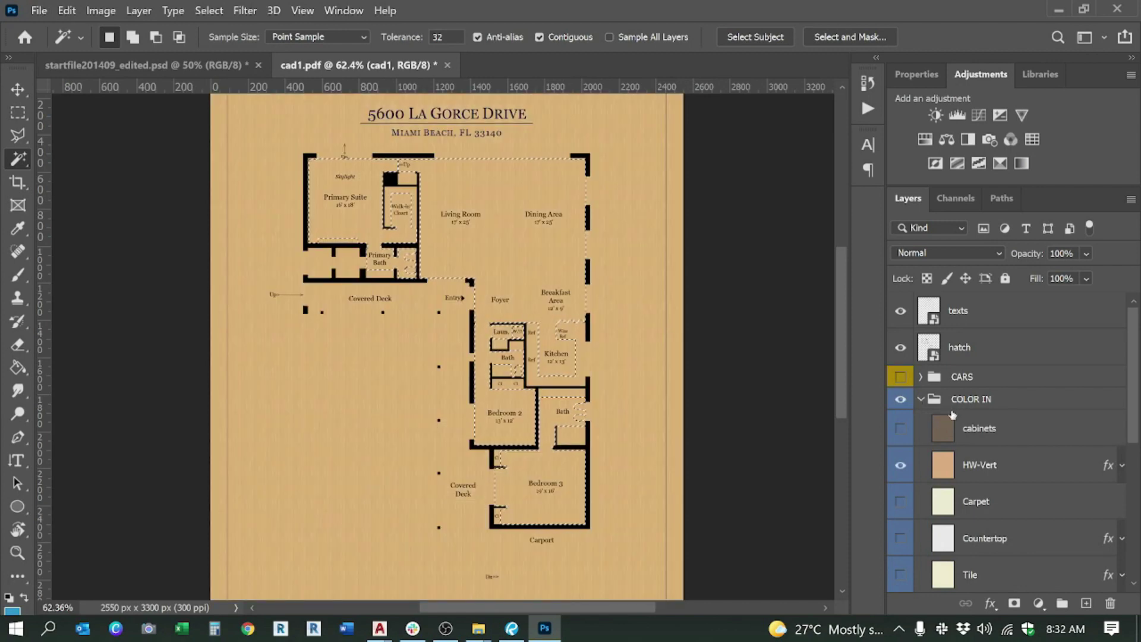
{"action": "left_click", "coordinate": [980, 466]}
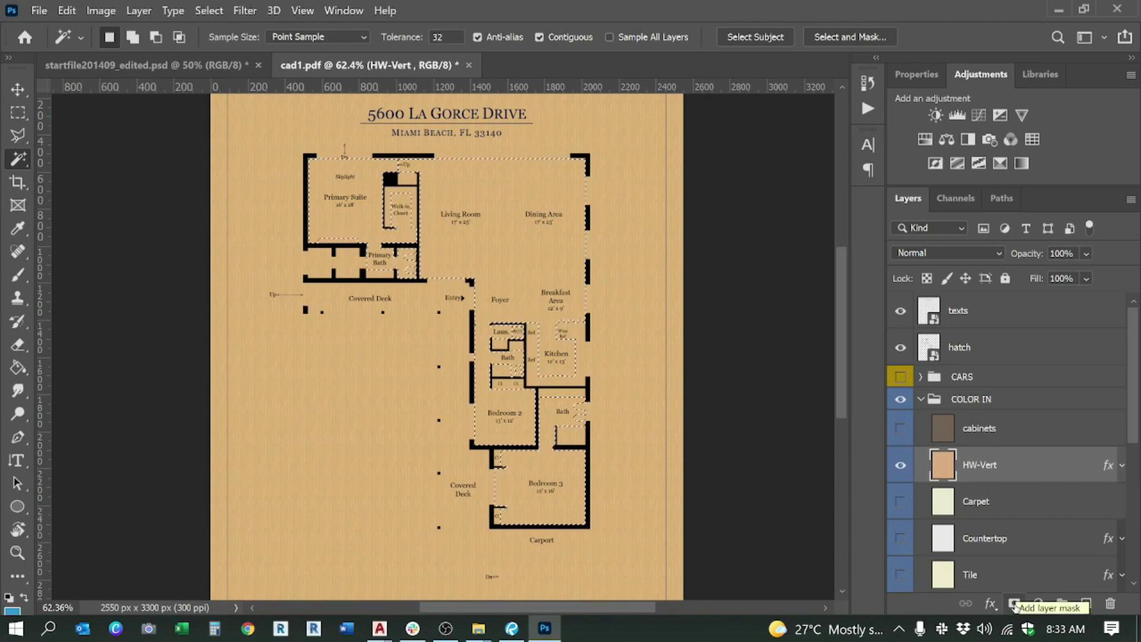
{"action": "left_click", "coordinate": [446, 629]}
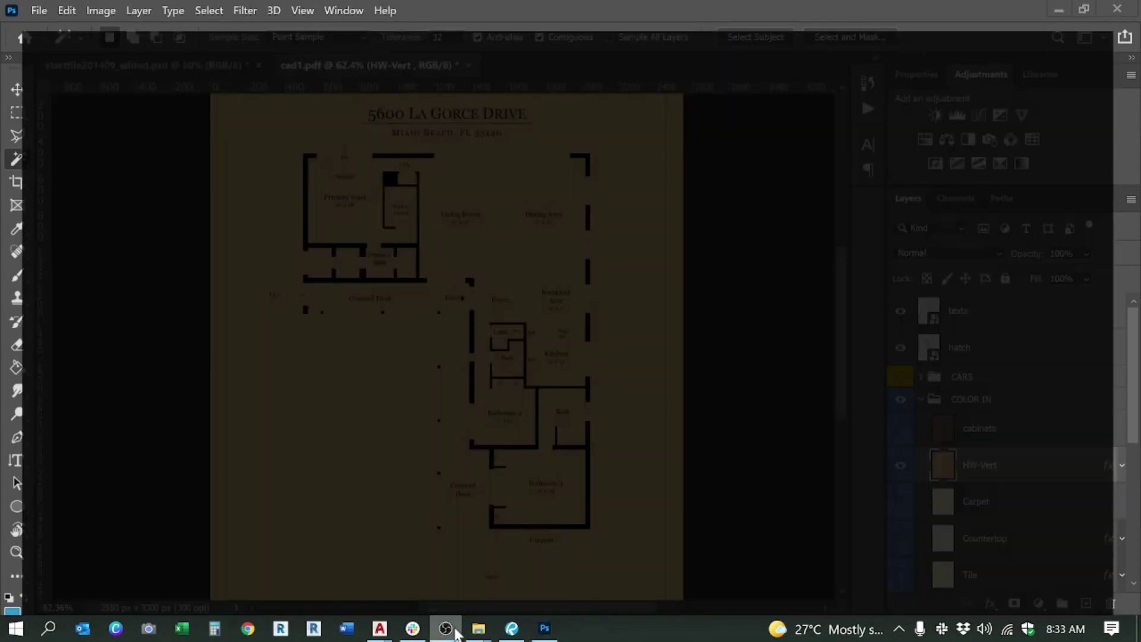
Step: Add a layer mask to HW-Vert from the floor selection, then target the wood layer itself
{"action": "left_click", "coordinate": [446, 628]}
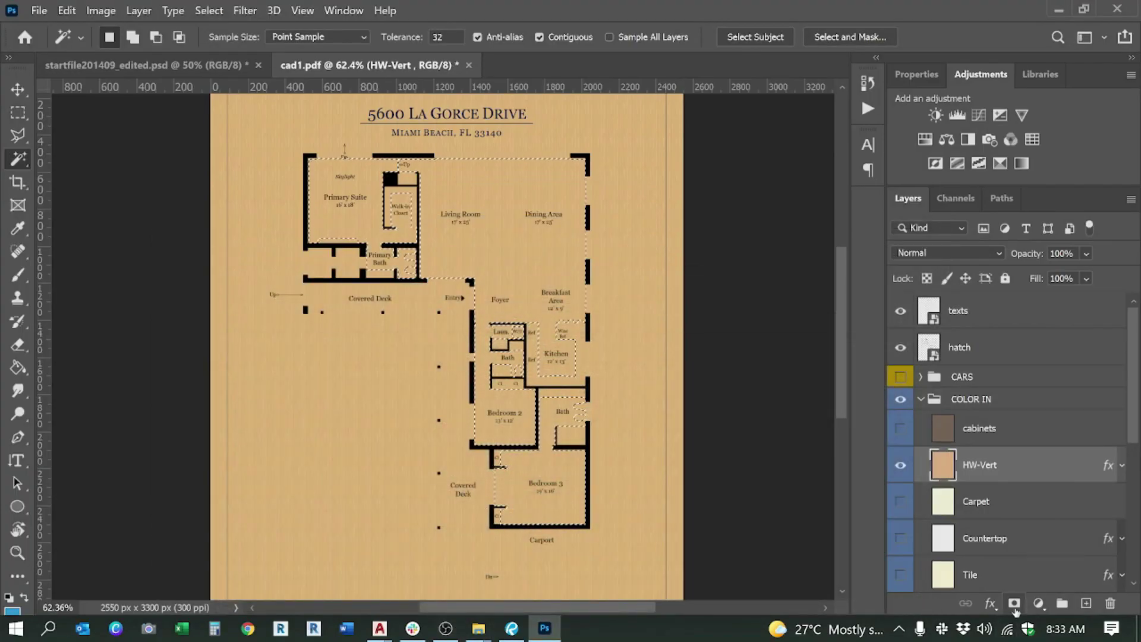
{"action": "left_click", "coordinate": [1014, 604]}
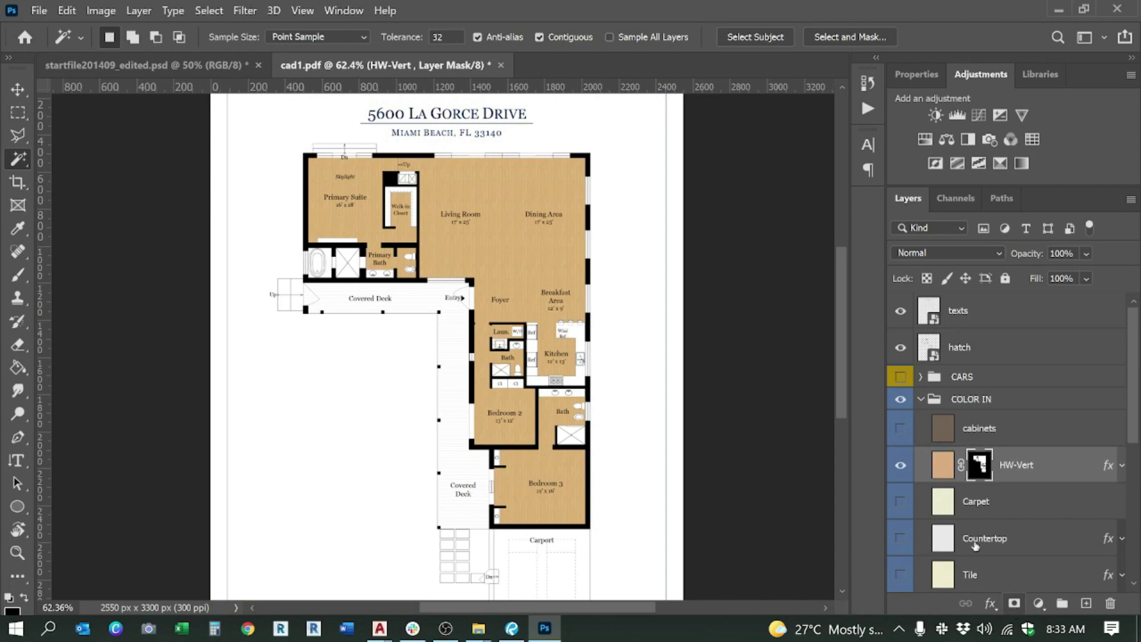
{"action": "scroll", "coordinate": [593, 223], "scroll_direction": "up", "scroll_amount": 3}
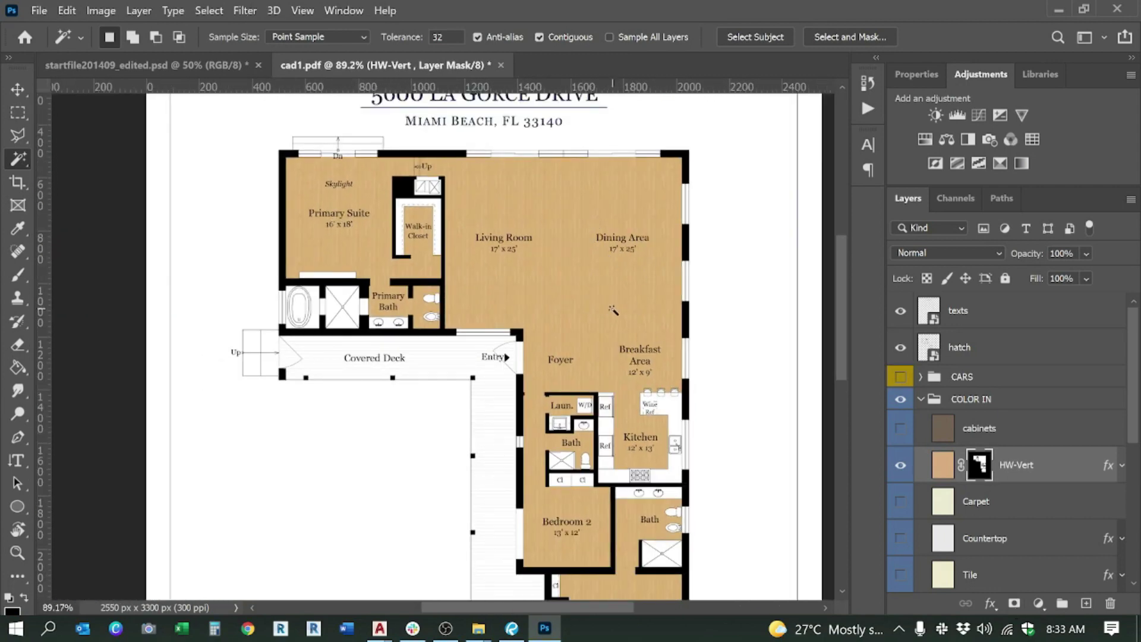
{"action": "scroll", "coordinate": [612, 309], "scroll_direction": "down", "scroll_amount": 5}
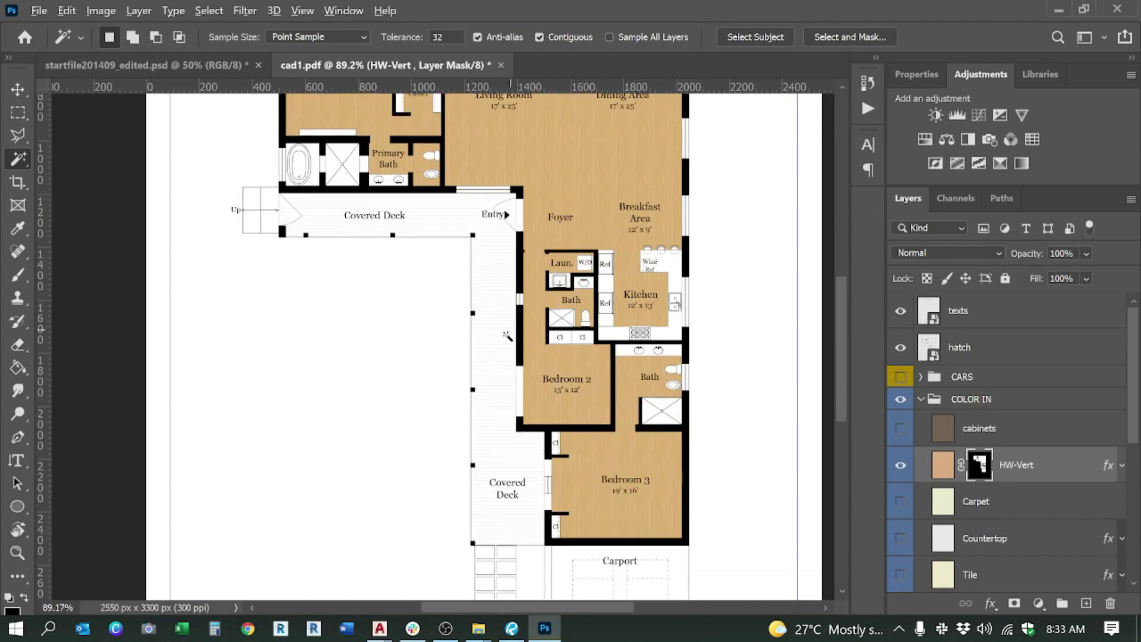
{"action": "key", "text": "ctrl+minus"}
{"action": "scroll", "coordinate": [487, 302], "scroll_direction": "up", "scroll_amount": 3}
{"action": "scroll", "coordinate": [567, 258], "scroll_direction": "up", "scroll_amount": 3}
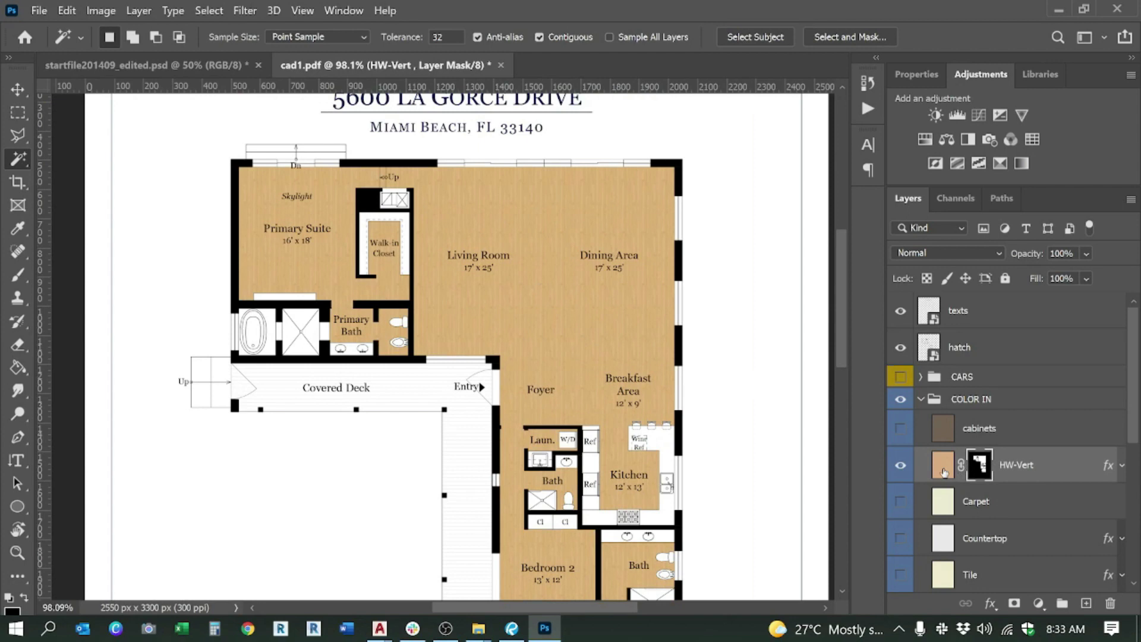
{"action": "left_click", "coordinate": [942, 470]}
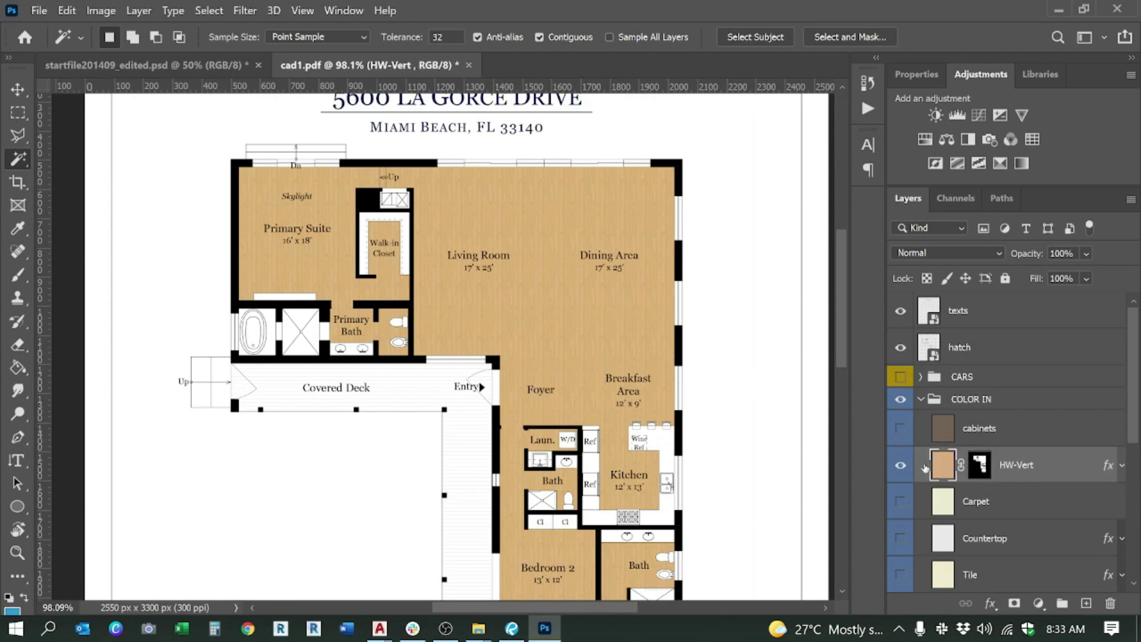
{"action": "right_click", "coordinate": [925, 468]}
Step: Raise the HW-Vert Pattern Overlay scale from 25% to 40%
{"action": "left_click", "coordinate": [925, 468]}
{"action": "double_click", "coordinate": [926, 467]}
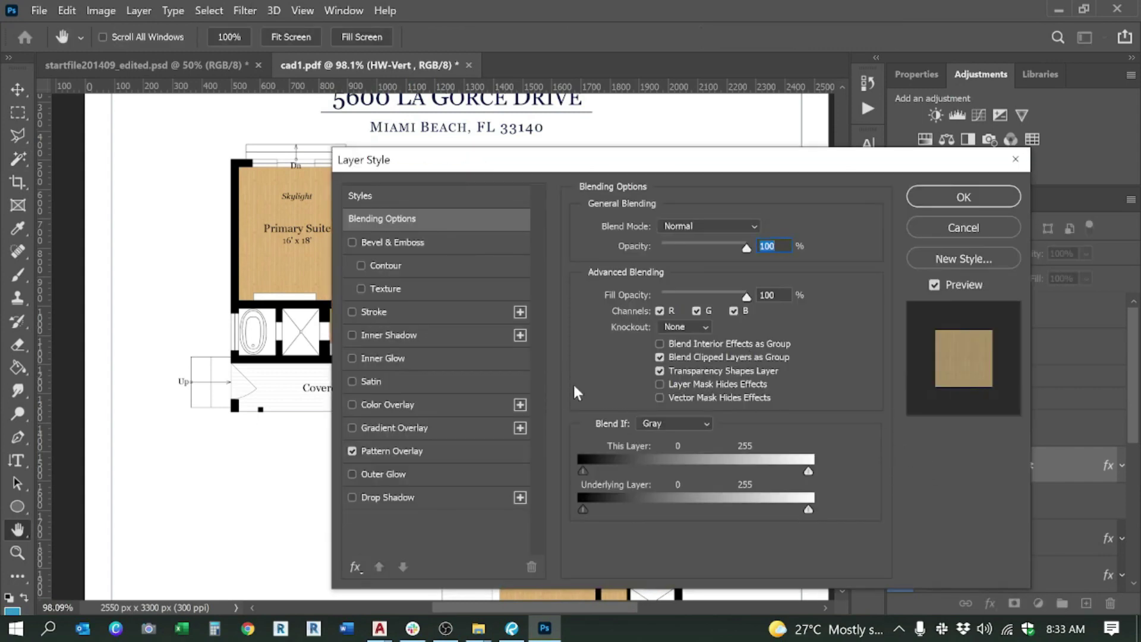
{"action": "left_click", "coordinate": [413, 449]}
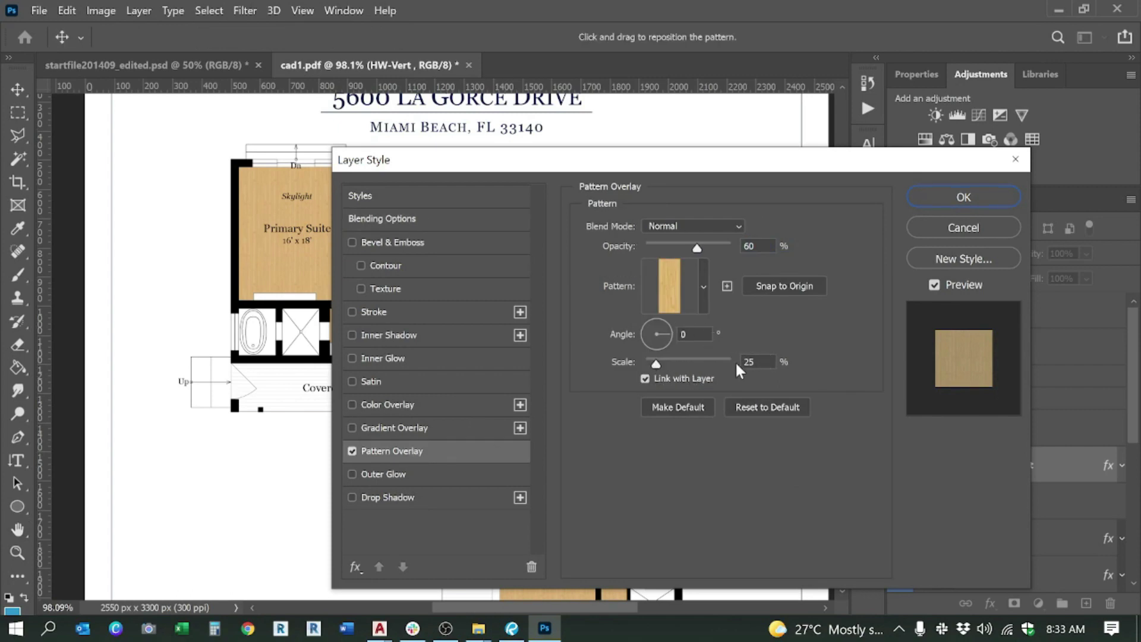
{"action": "left_click", "coordinate": [754, 362]}
{"action": "type", "text": "40"}
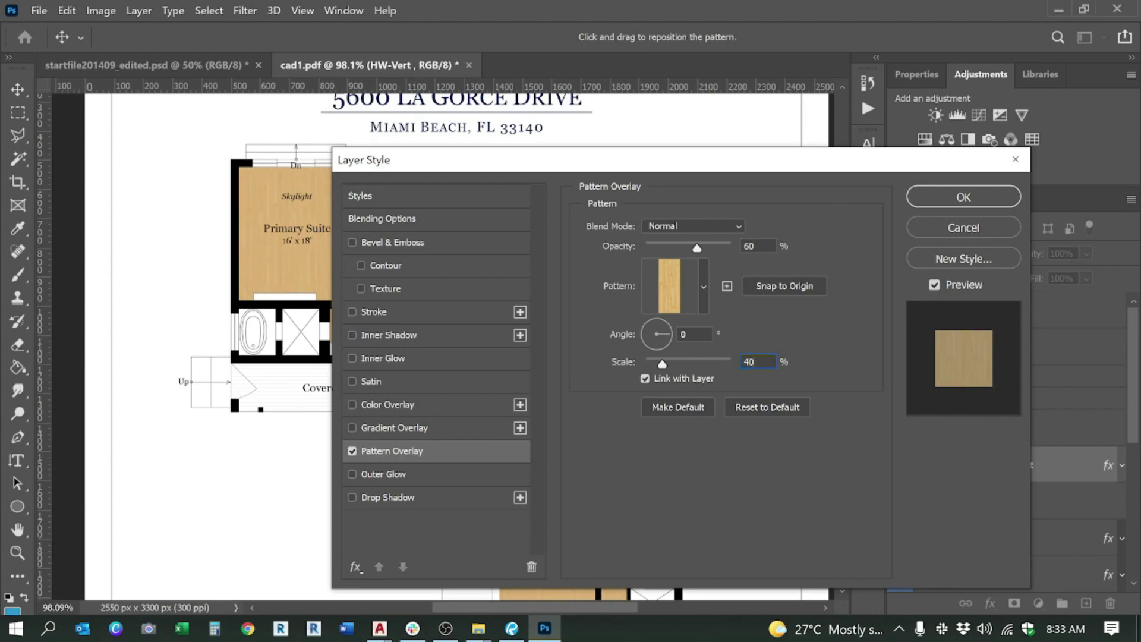
{"action": "key", "text": "Return"}
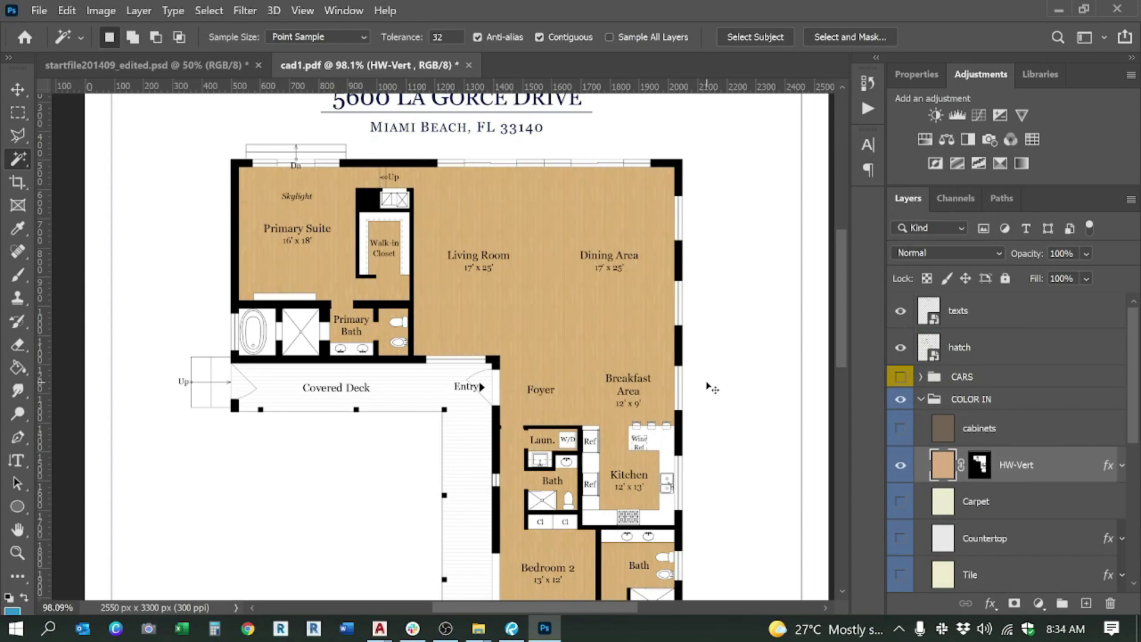
Step: Undo and redo the floor mask to compare the wood floors, zooming around the plan
{"action": "key", "text": "ctrl+z"}
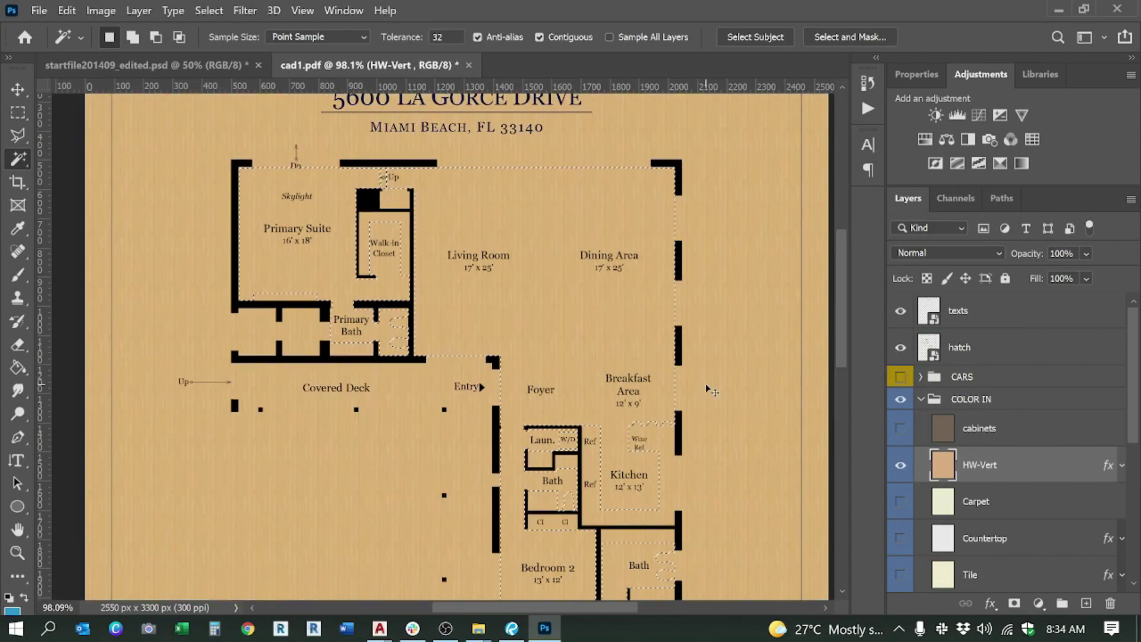
{"action": "key", "text": "ctrl+shift+z"}
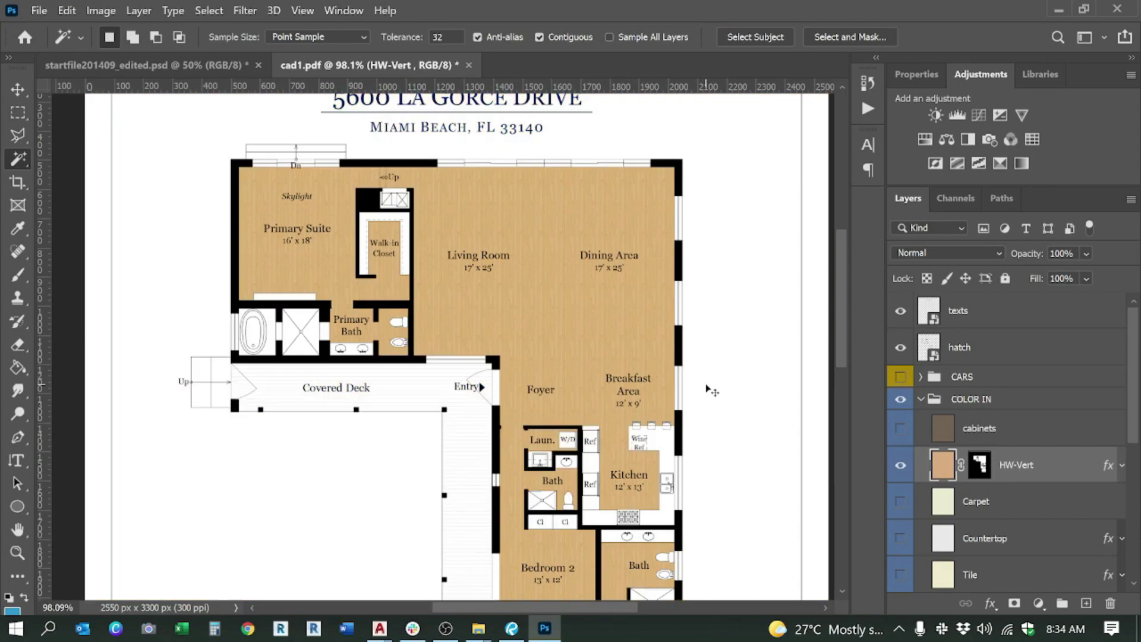
{"action": "scroll", "coordinate": [465, 281], "scroll_direction": "up", "scroll_amount": 5}
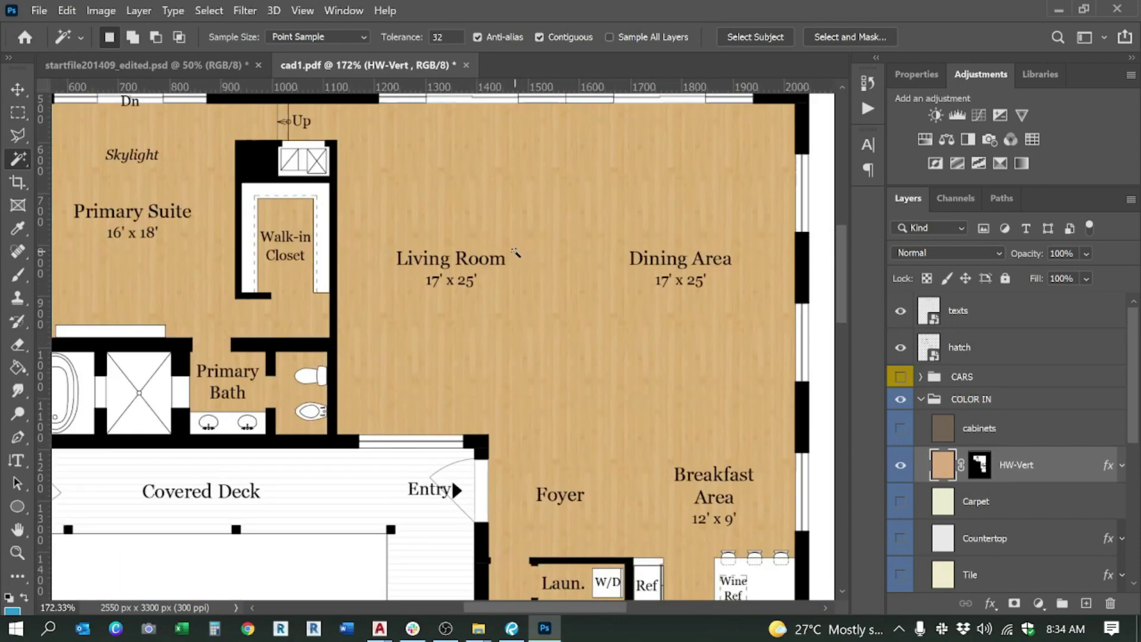
{"action": "scroll", "coordinate": [604, 252], "scroll_direction": "down", "scroll_amount": 4}
{"action": "scroll", "coordinate": [616, 265], "scroll_direction": "up", "scroll_amount": 4}
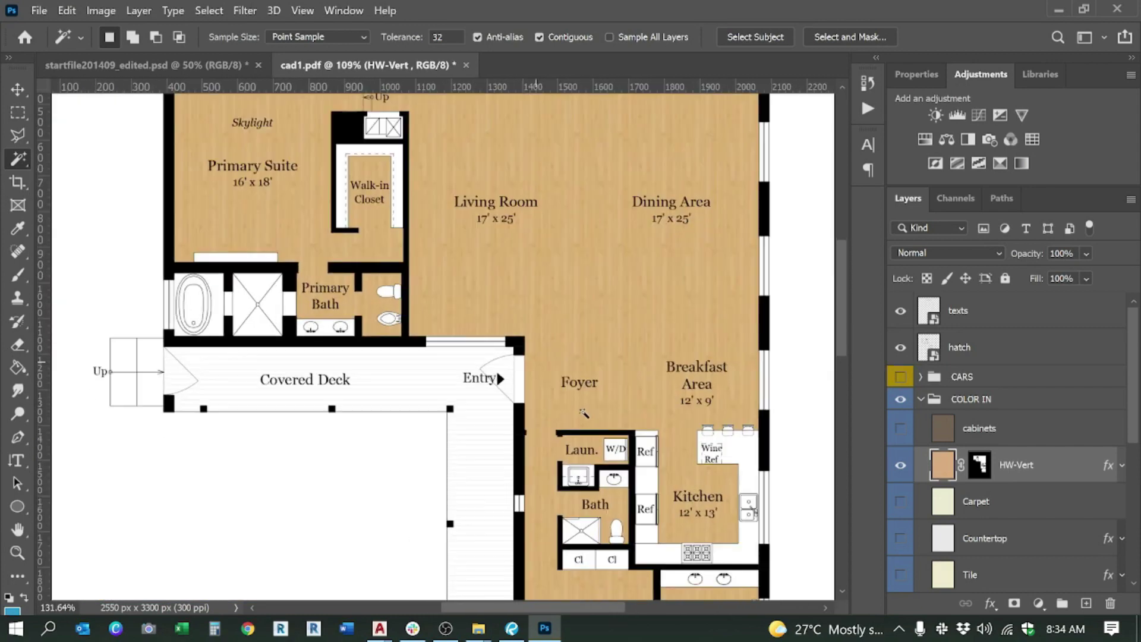
{"action": "scroll", "coordinate": [595, 304], "scroll_direction": "down", "scroll_amount": 3}
{"action": "scroll", "coordinate": [595, 304], "scroll_direction": "down", "scroll_amount": 2}
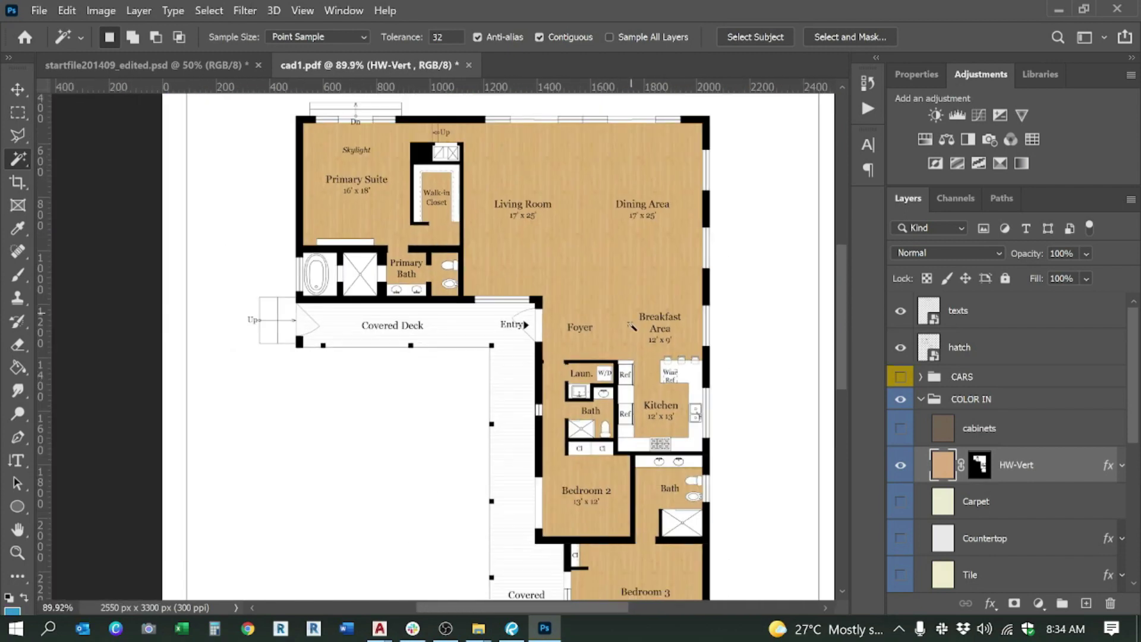
{"action": "scroll", "coordinate": [617, 287], "scroll_direction": "down", "scroll_amount": 3}
{"action": "scroll", "coordinate": [574, 295], "scroll_direction": "up", "scroll_amount": 4}
{"action": "scroll", "coordinate": [575, 296], "scroll_direction": "down", "scroll_amount": 2}
{"action": "scroll", "coordinate": [595, 300], "scroll_direction": "up", "scroll_amount": 1}
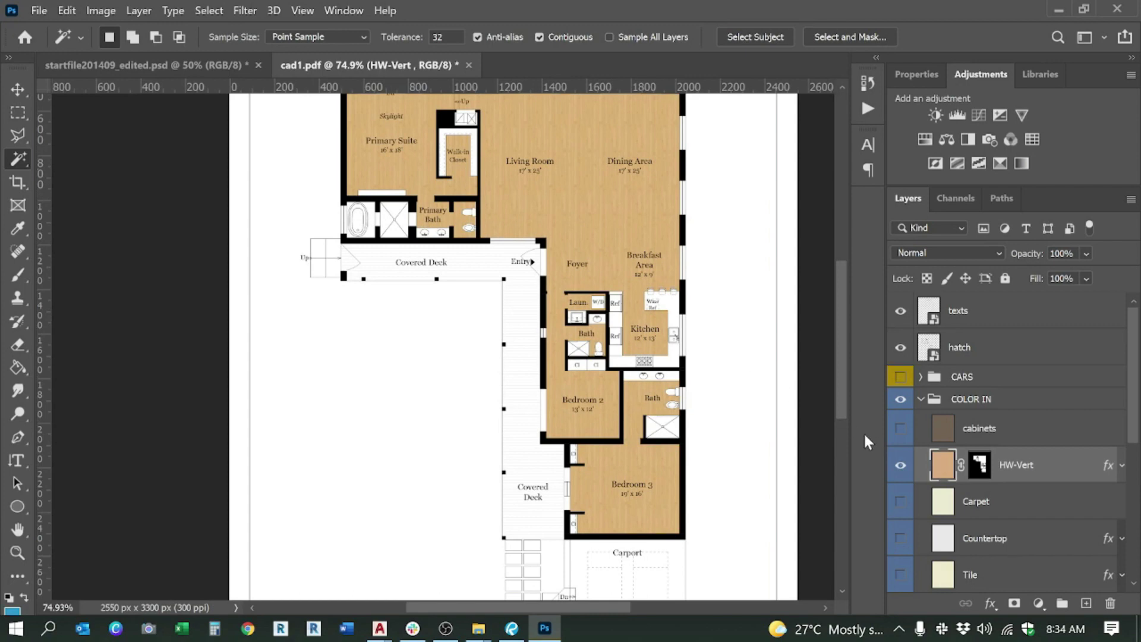
{"action": "scroll", "coordinate": [490, 371], "scroll_direction": "down", "scroll_amount": 1}
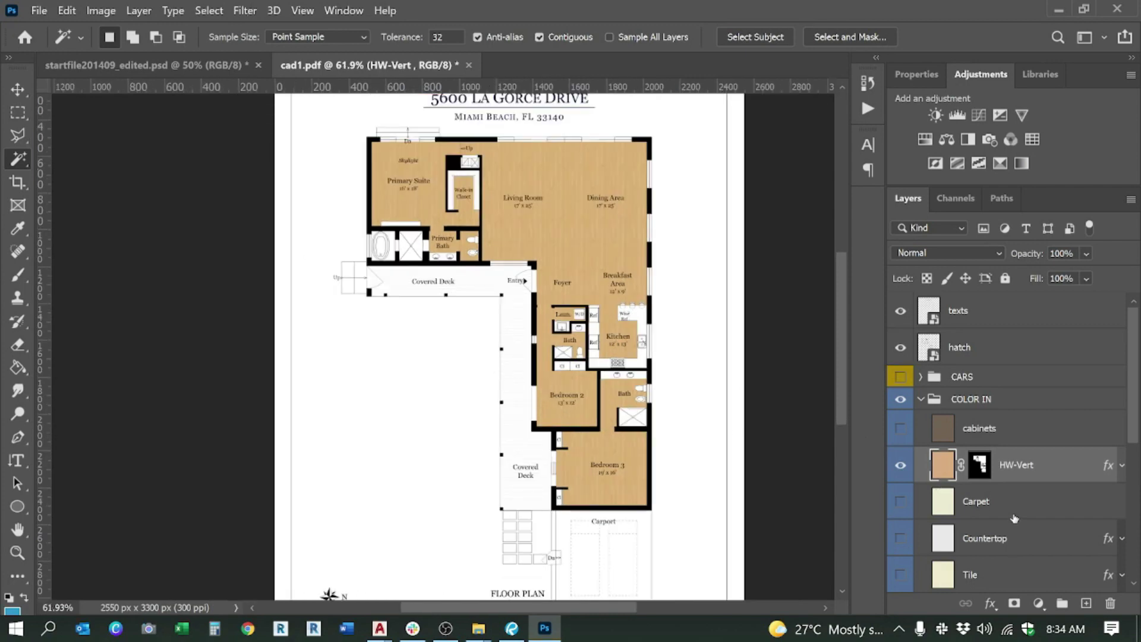
Step: Select the Carpet and Countertop layers, collapse COLOR IN, and make cad1 active
{"action": "left_click", "coordinate": [975, 504]}
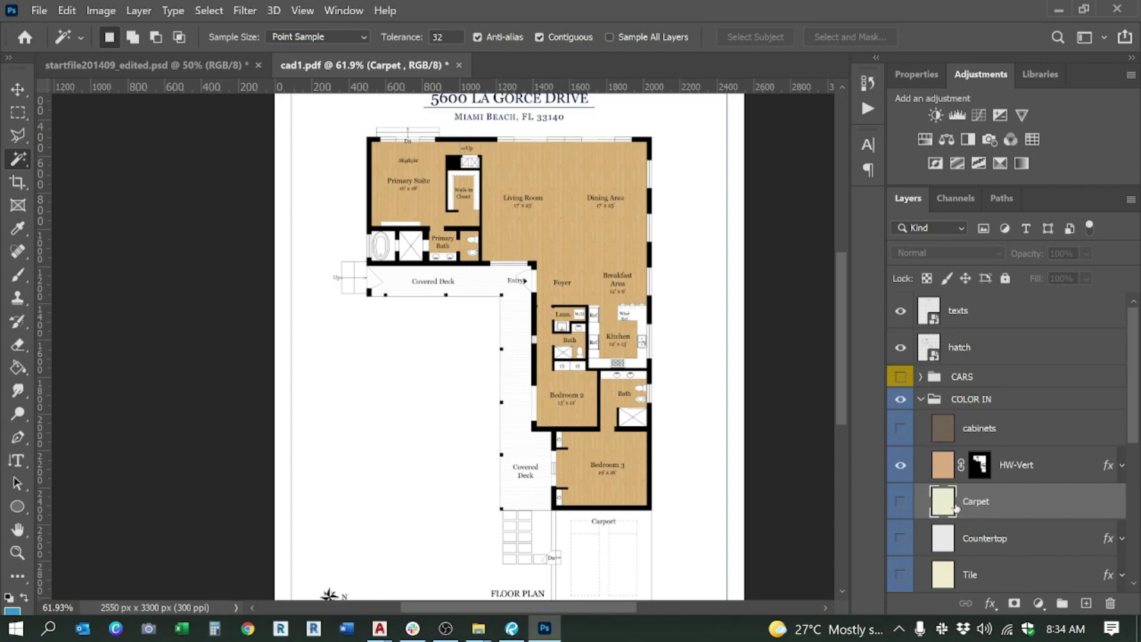
{"action": "scroll", "coordinate": [986, 541], "scroll_direction": "down", "scroll_amount": 1}
{"action": "left_click", "coordinate": [986, 507]}
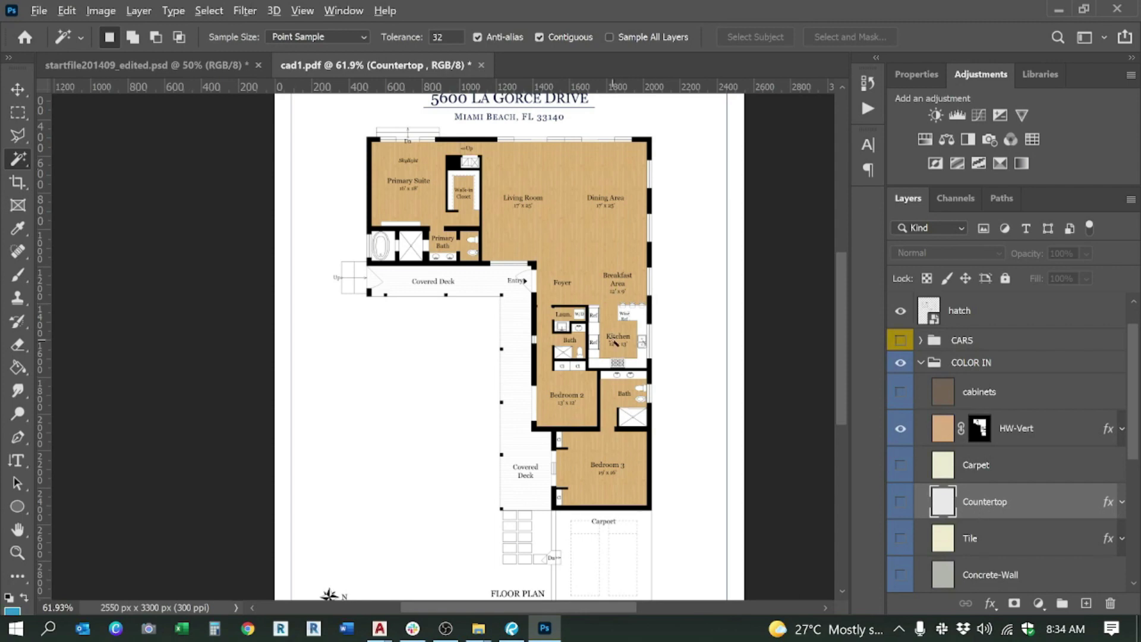
{"action": "scroll", "coordinate": [615, 343], "scroll_direction": "up", "scroll_amount": 4}
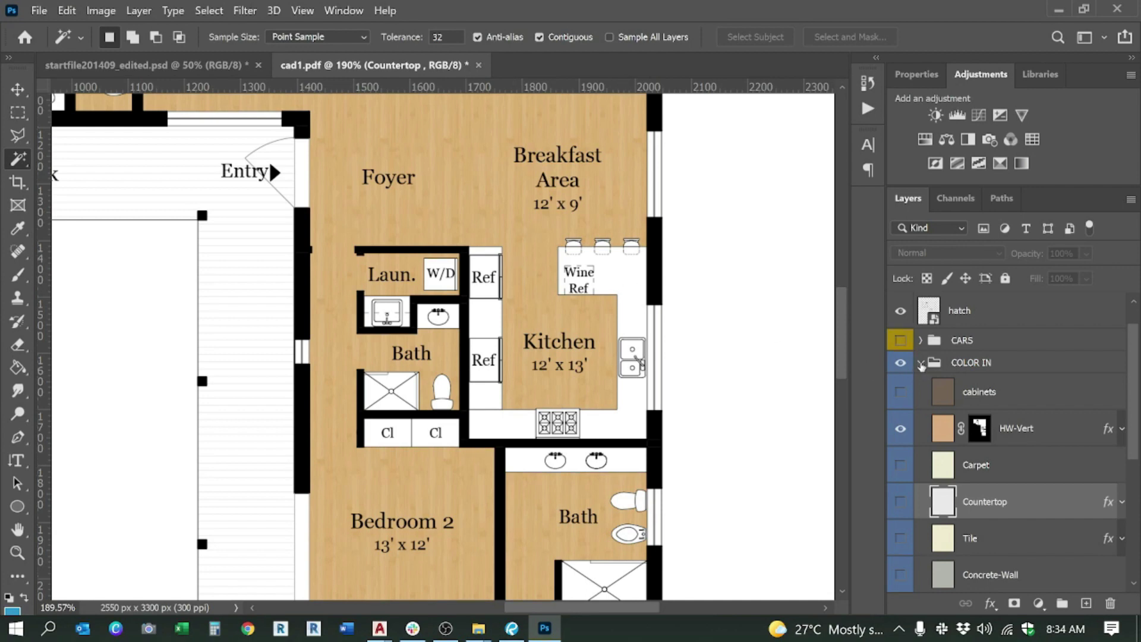
{"action": "left_click", "coordinate": [921, 363]}
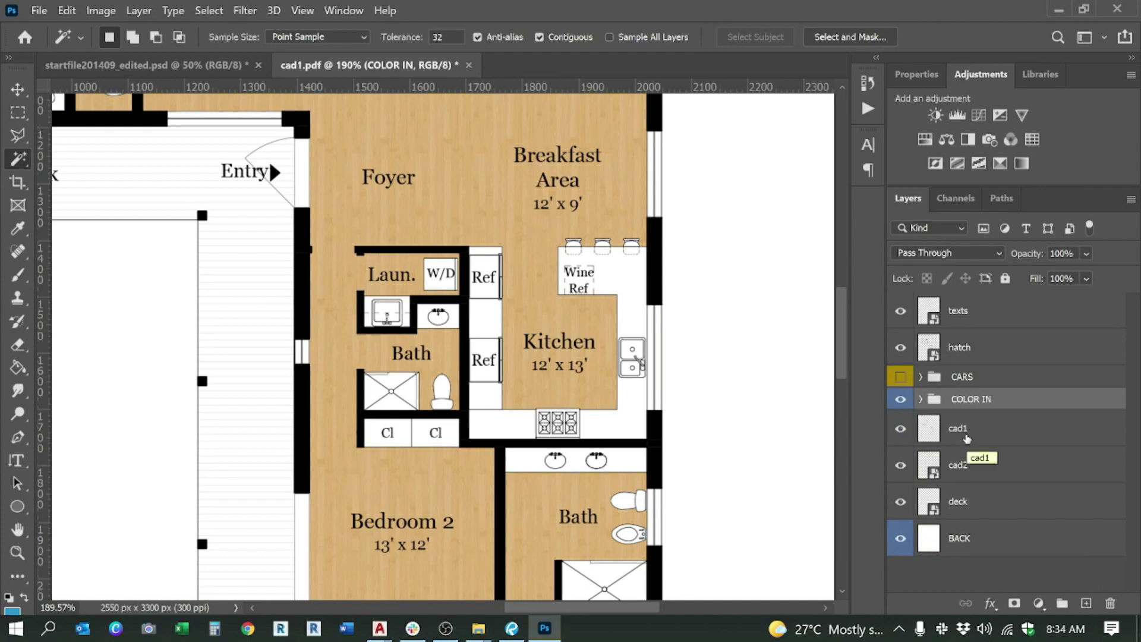
{"action": "left_click", "coordinate": [967, 439]}
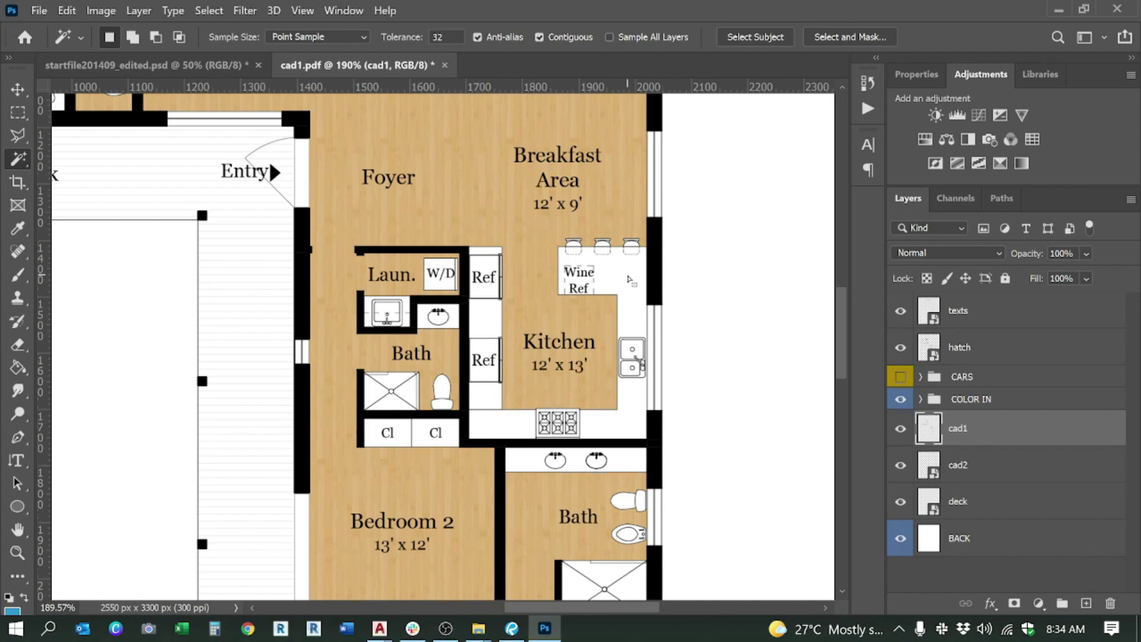
Step: Magic-wand the white counter near Wine Ref, then add the lower counter strip
{"action": "right_click", "coordinate": [23, 159]}
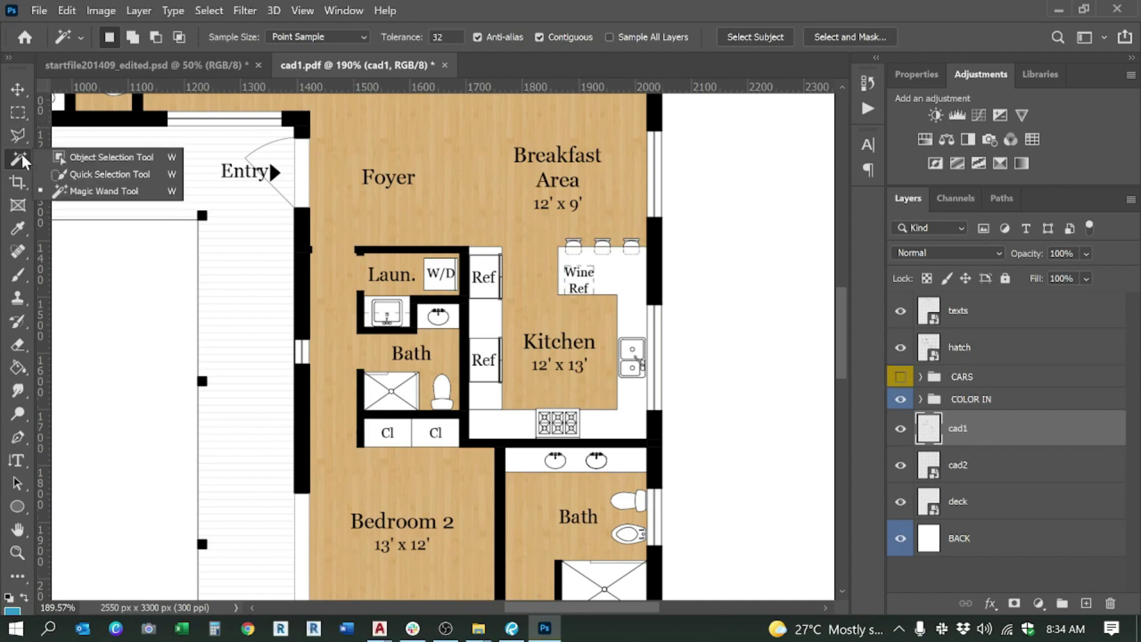
{"action": "left_click", "coordinate": [104, 191]}
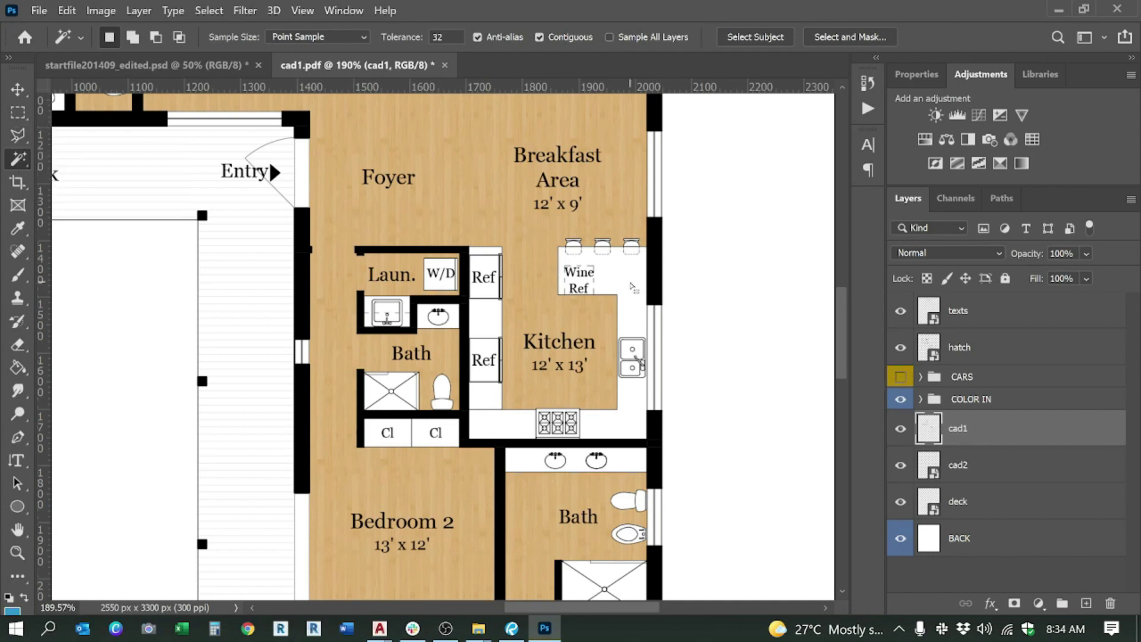
{"action": "left_click", "coordinate": [622, 275]}
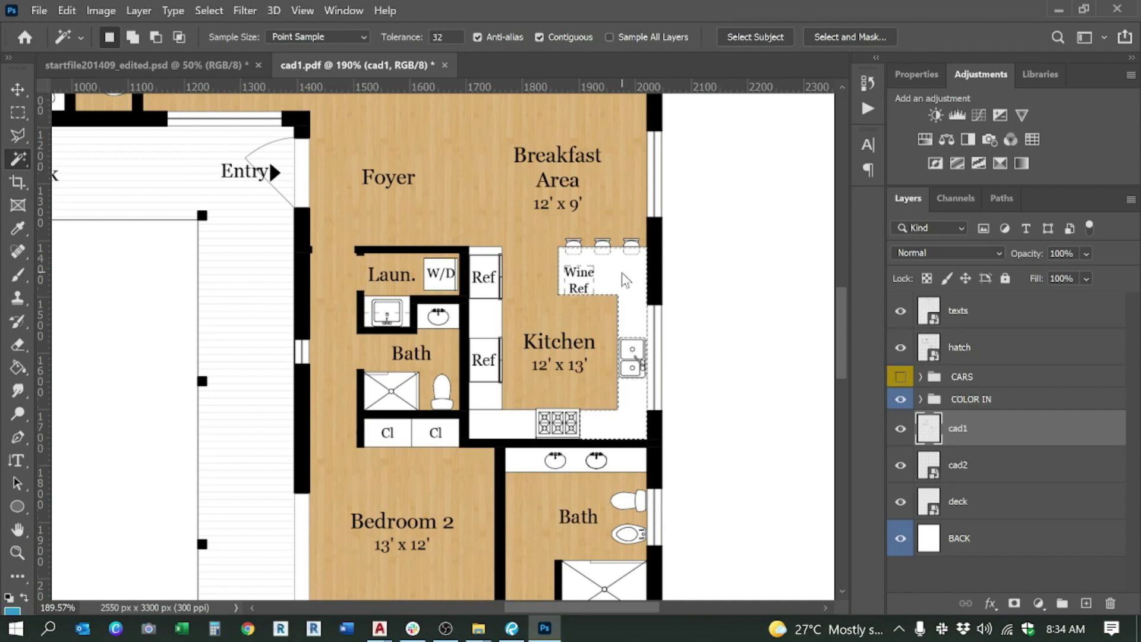
{"action": "right_click", "coordinate": [18, 158]}
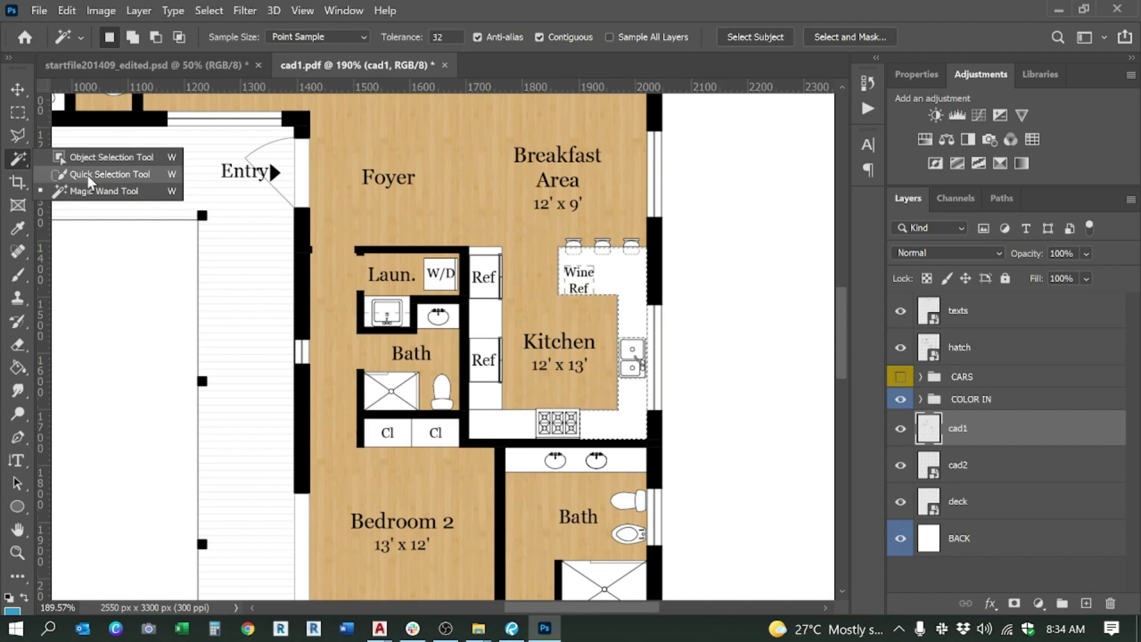
{"action": "left_click", "coordinate": [100, 190]}
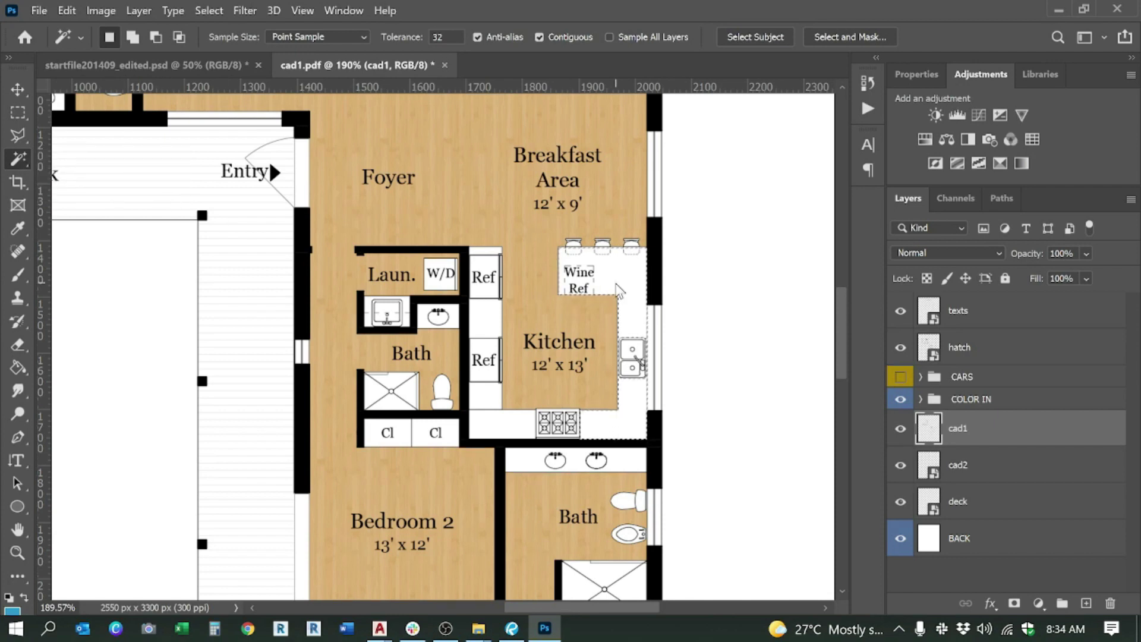
{"action": "left_click", "coordinate": [495, 421], "text": "shift"}
{"action": "scroll", "coordinate": [609, 285], "scroll_direction": "down", "scroll_amount": 6}
{"action": "key", "text": "alt+Tab"}
{"action": "key", "text": "alt+Tab"}
{"action": "mouse_move", "coordinate": [479, 628]}
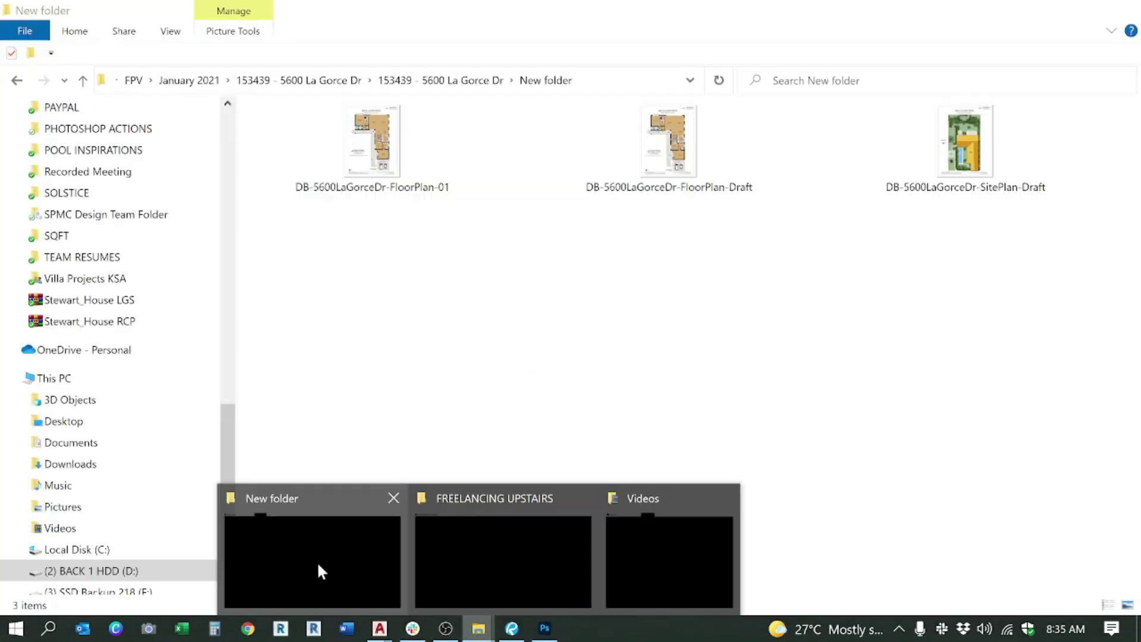
{"action": "left_click", "coordinate": [317, 561]}
{"action": "double_click", "coordinate": [376, 156]}
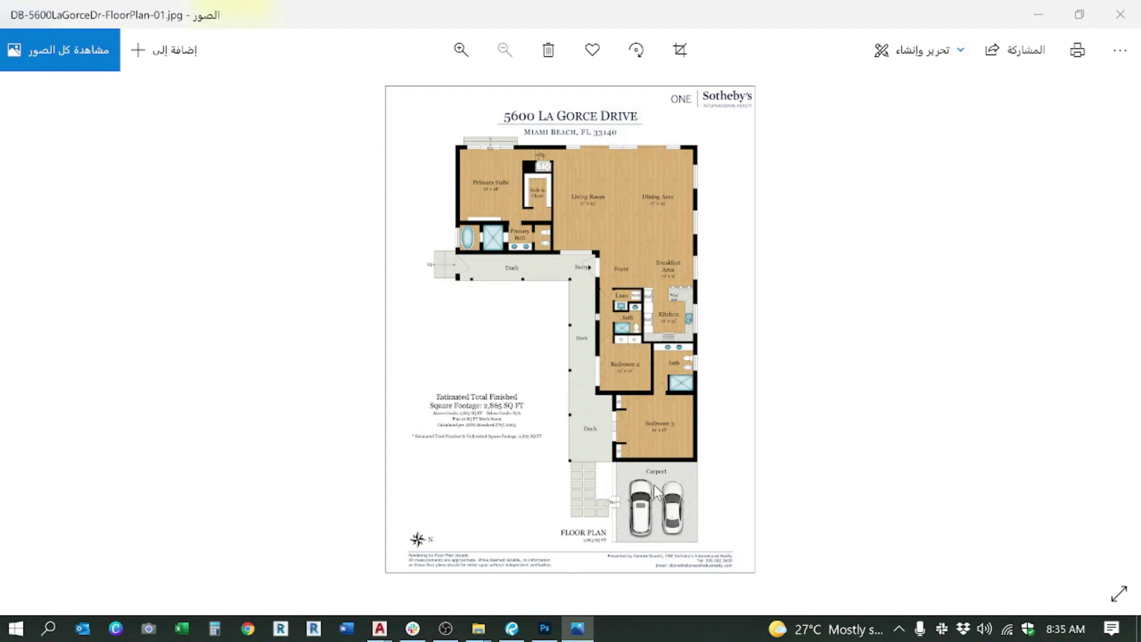
{"action": "key", "text": "alt+F4"}
{"action": "left_click", "coordinate": [545, 628]}
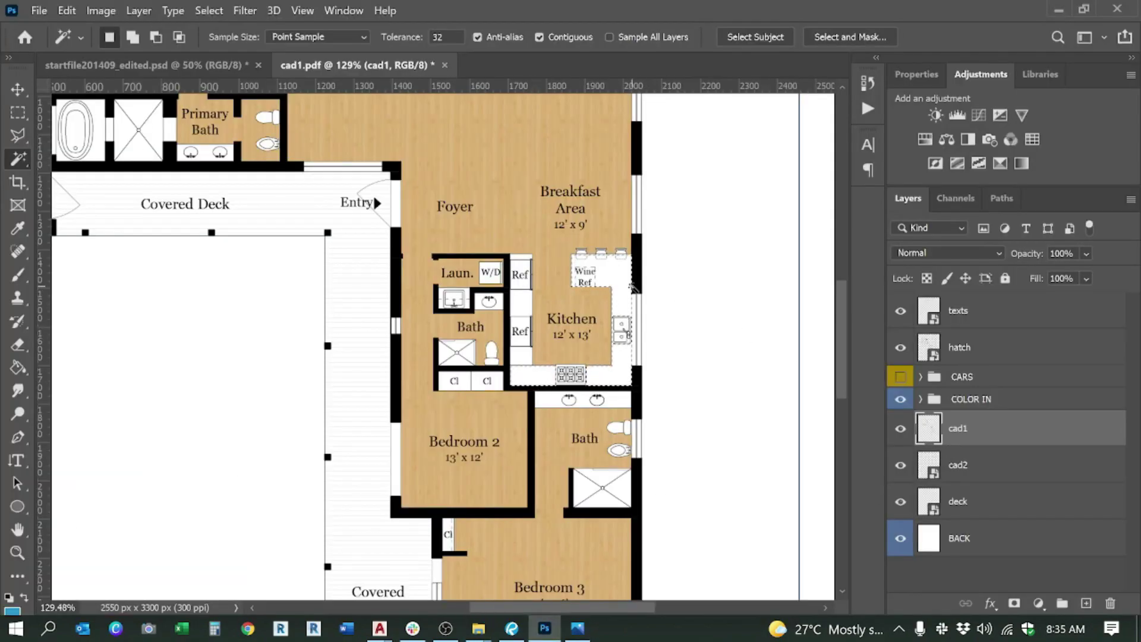
Step: Show the Countertop layer and mask its granite texture to the selected kitchen counters
{"action": "left_click", "coordinate": [921, 400]}
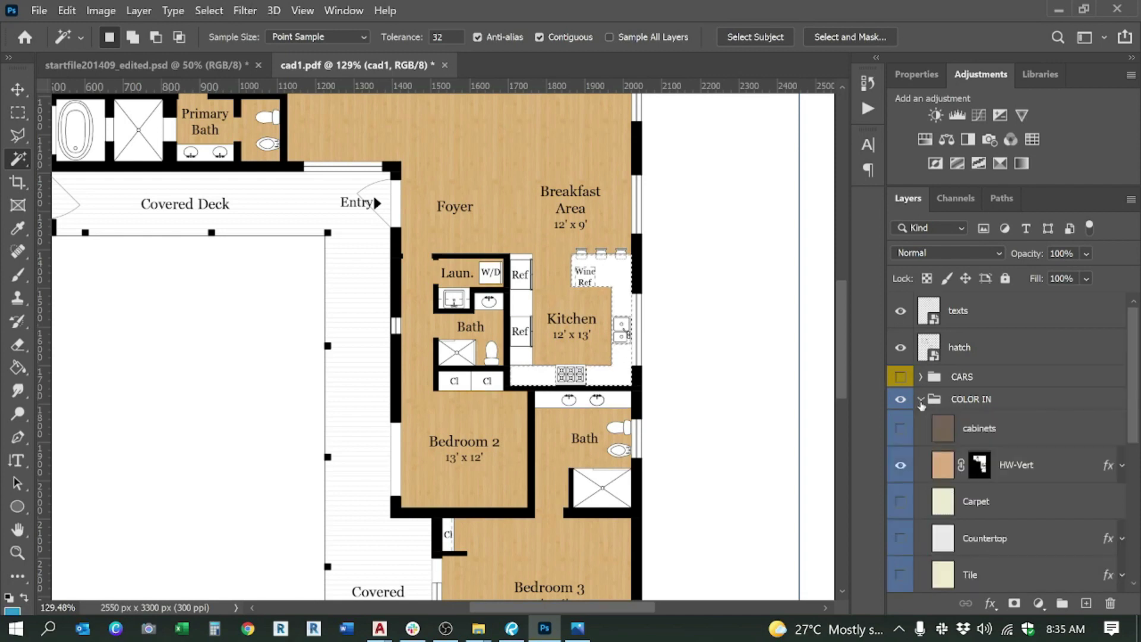
{"action": "scroll", "coordinate": [945, 464], "scroll_direction": "down", "scroll_amount": 1}
{"action": "left_click", "coordinate": [955, 509]}
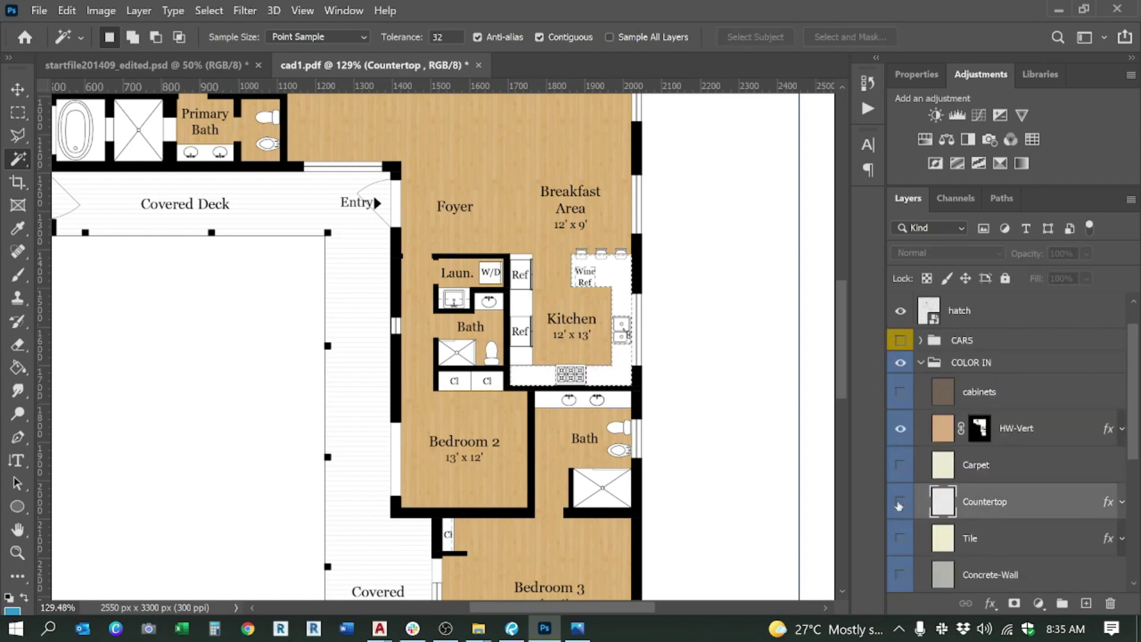
{"action": "left_click", "coordinate": [900, 505]}
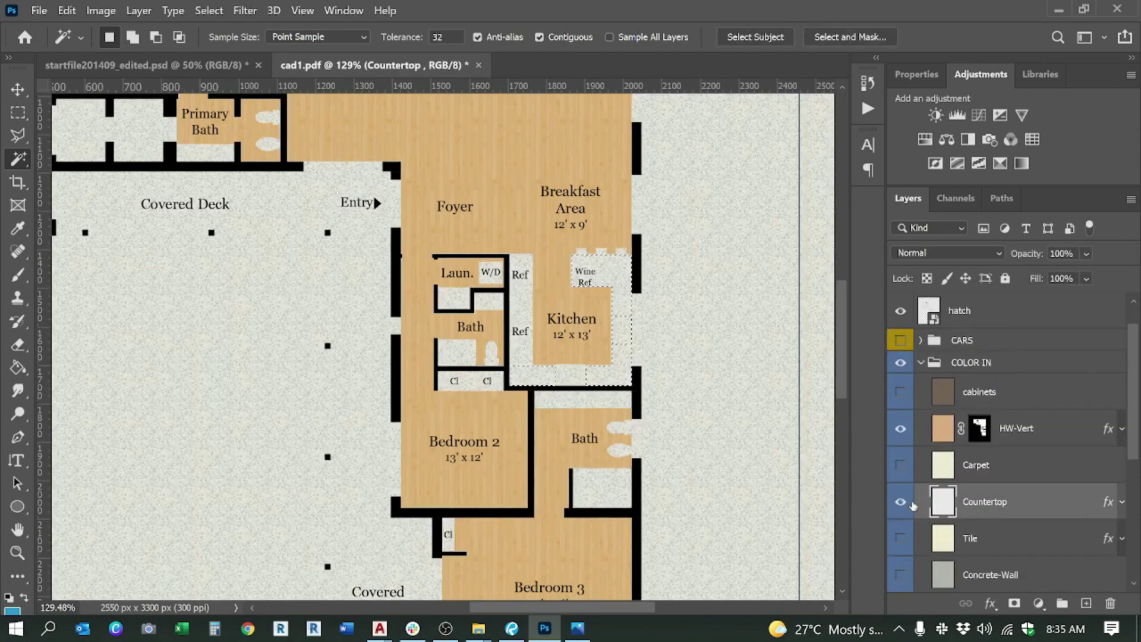
{"action": "left_click", "coordinate": [1014, 604]}
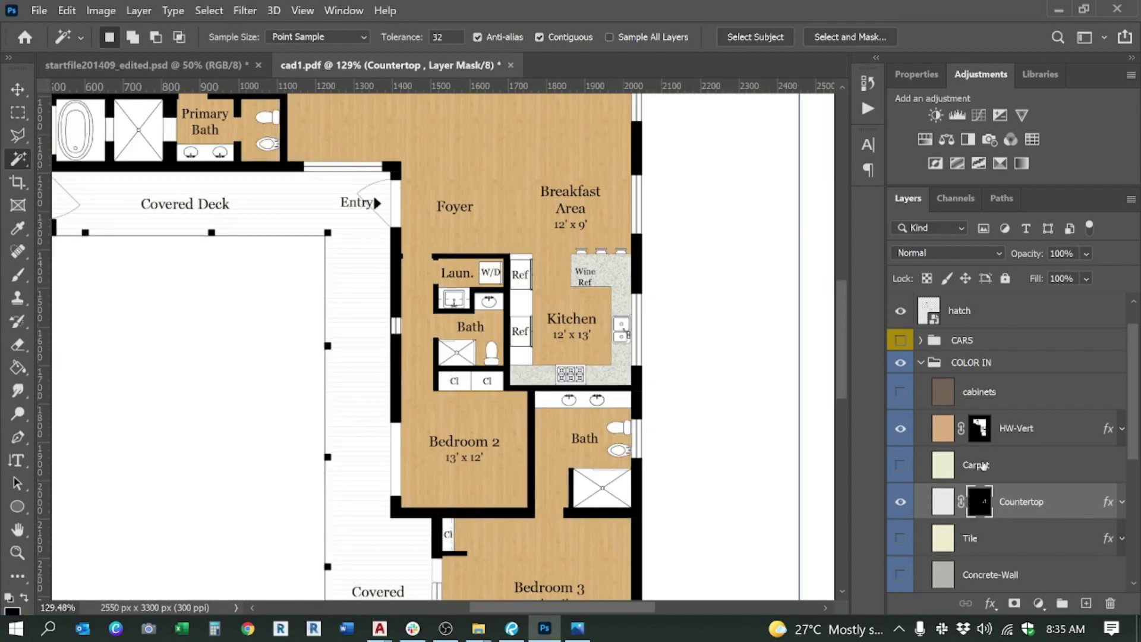
{"action": "scroll", "coordinate": [1009, 479], "scroll_direction": "down", "scroll_amount": 1}
{"action": "left_click", "coordinate": [990, 465]}
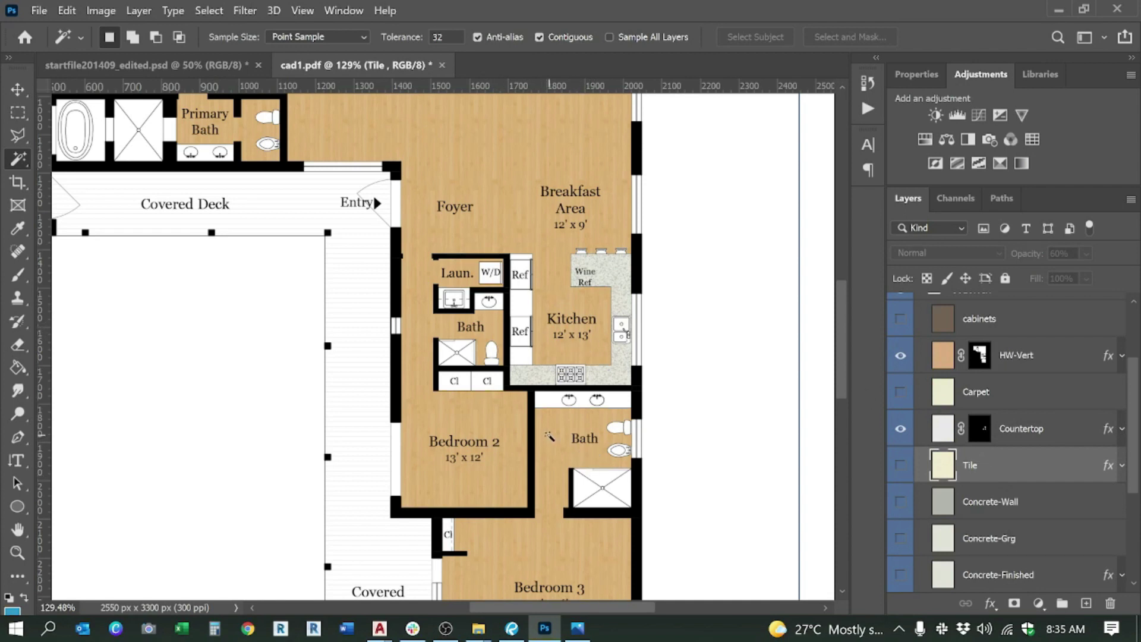
Step: Look over the wood floors and grey counters, then select the Concrete-Wall layer
{"action": "scroll", "coordinate": [604, 352], "scroll_direction": "down", "scroll_amount": 3}
{"action": "scroll", "coordinate": [561, 429], "scroll_direction": "up", "scroll_amount": 2}
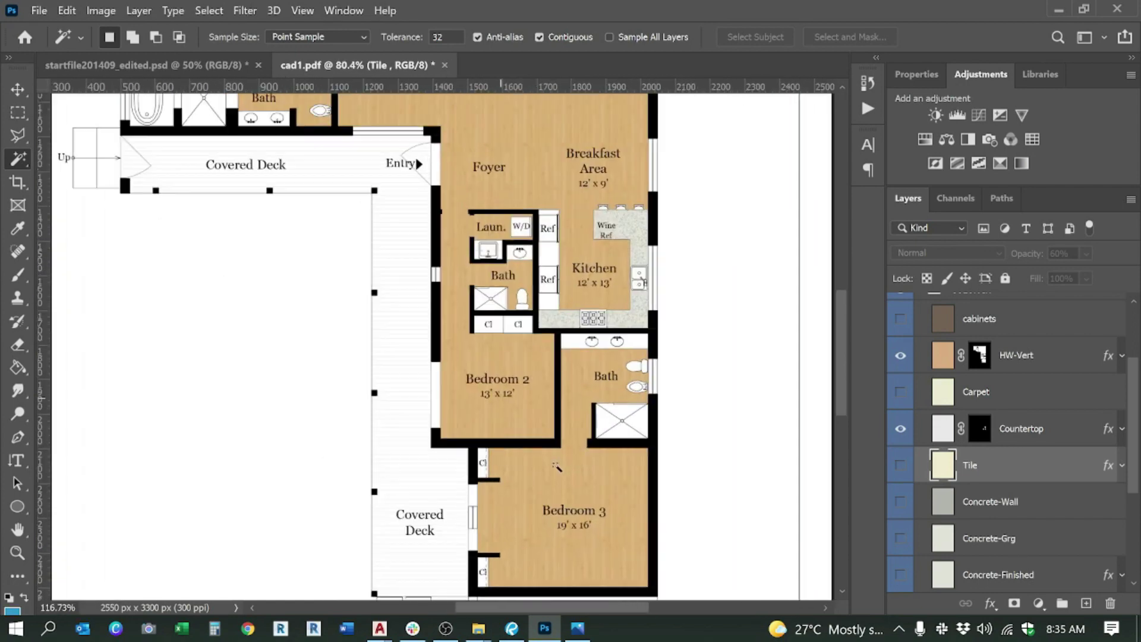
{"action": "scroll", "coordinate": [577, 432], "scroll_direction": "up", "scroll_amount": 3}
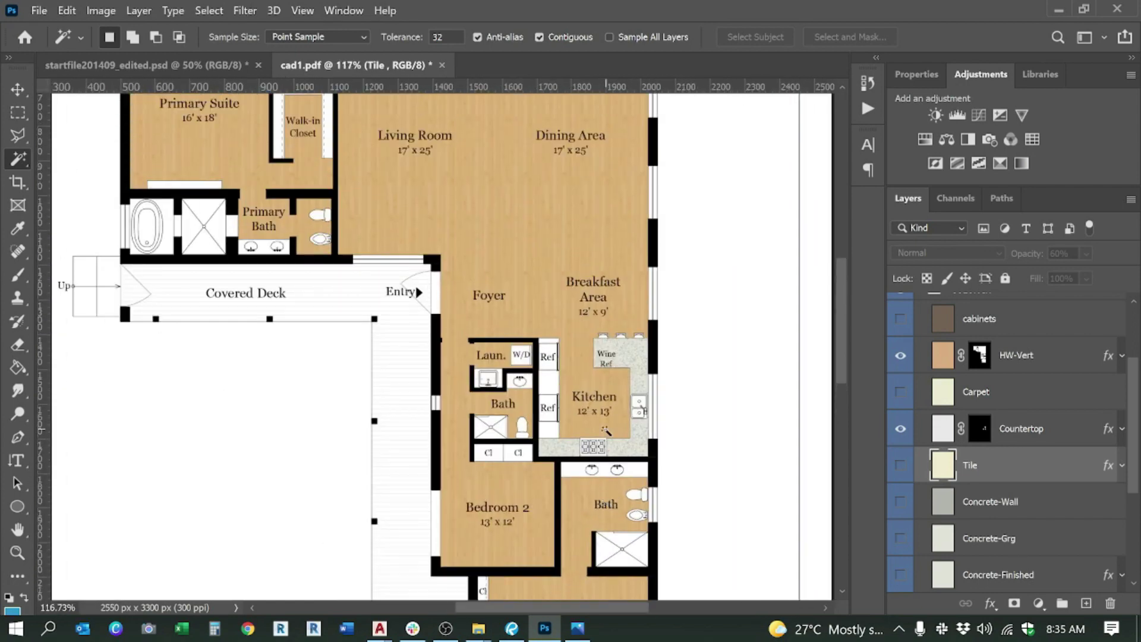
{"action": "scroll", "coordinate": [374, 306], "scroll_direction": "down", "scroll_amount": 1}
{"action": "scroll", "coordinate": [374, 306], "scroll_direction": "down", "scroll_amount": 1}
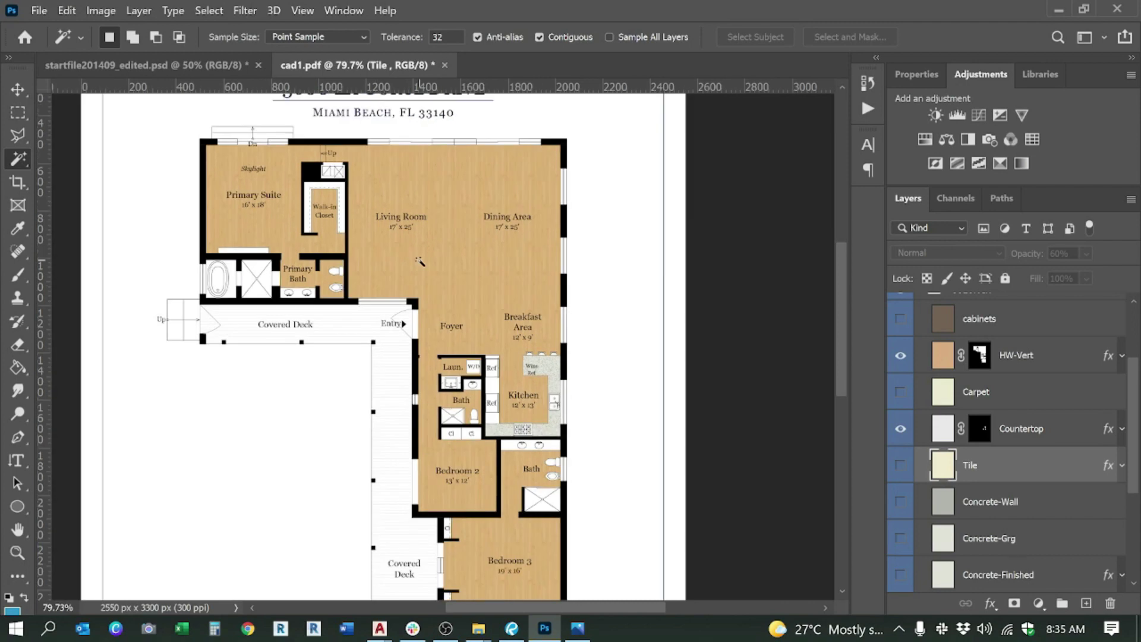
{"action": "scroll", "coordinate": [363, 209], "scroll_direction": "up", "scroll_amount": 5}
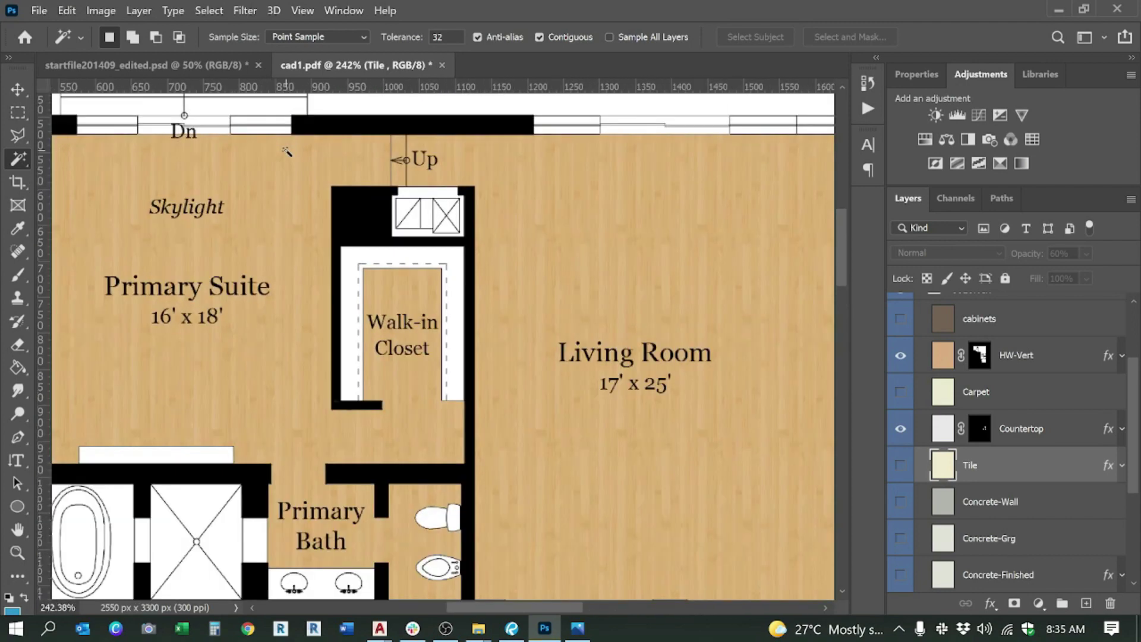
{"action": "scroll", "coordinate": [286, 152], "scroll_direction": "down", "scroll_amount": 5}
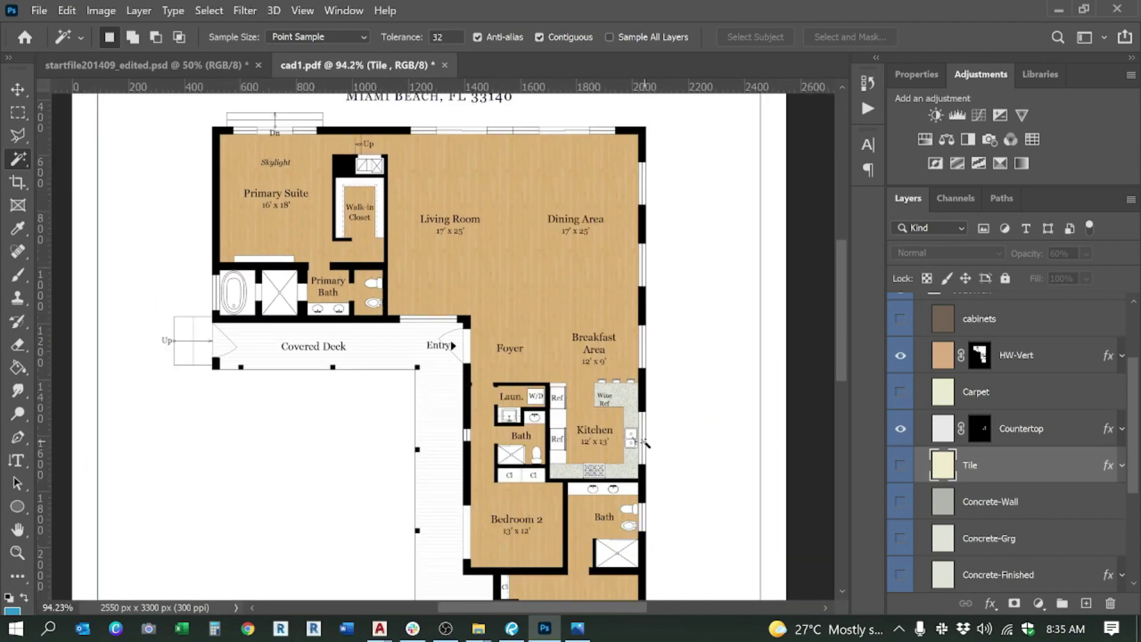
{"action": "scroll", "coordinate": [645, 443], "scroll_direction": "down", "scroll_amount": 1}
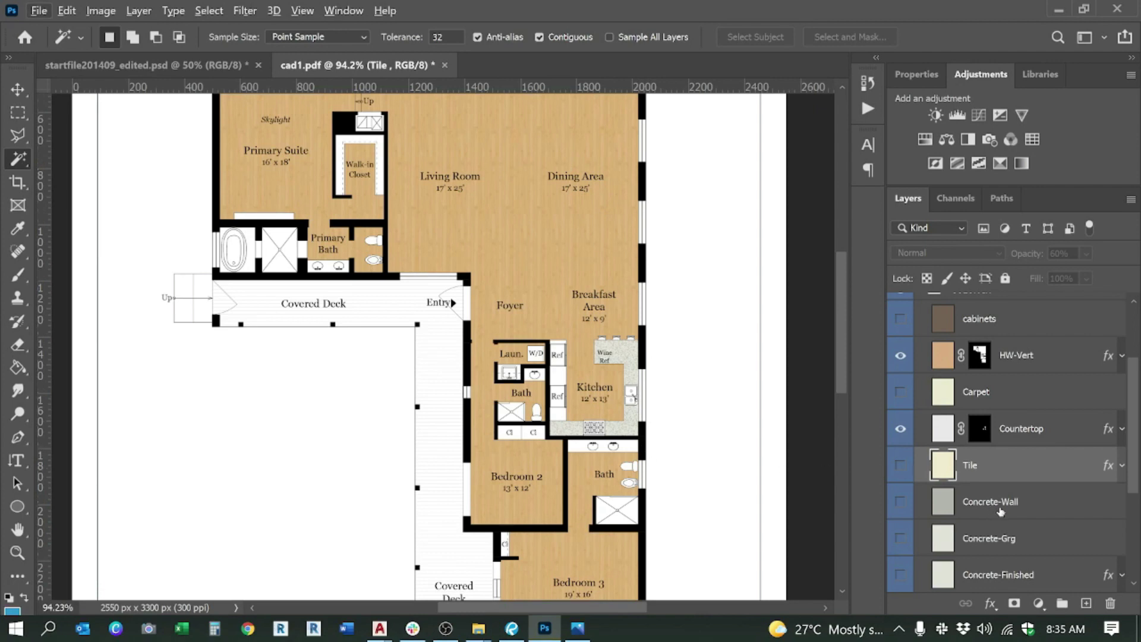
{"action": "left_click", "coordinate": [955, 504]}
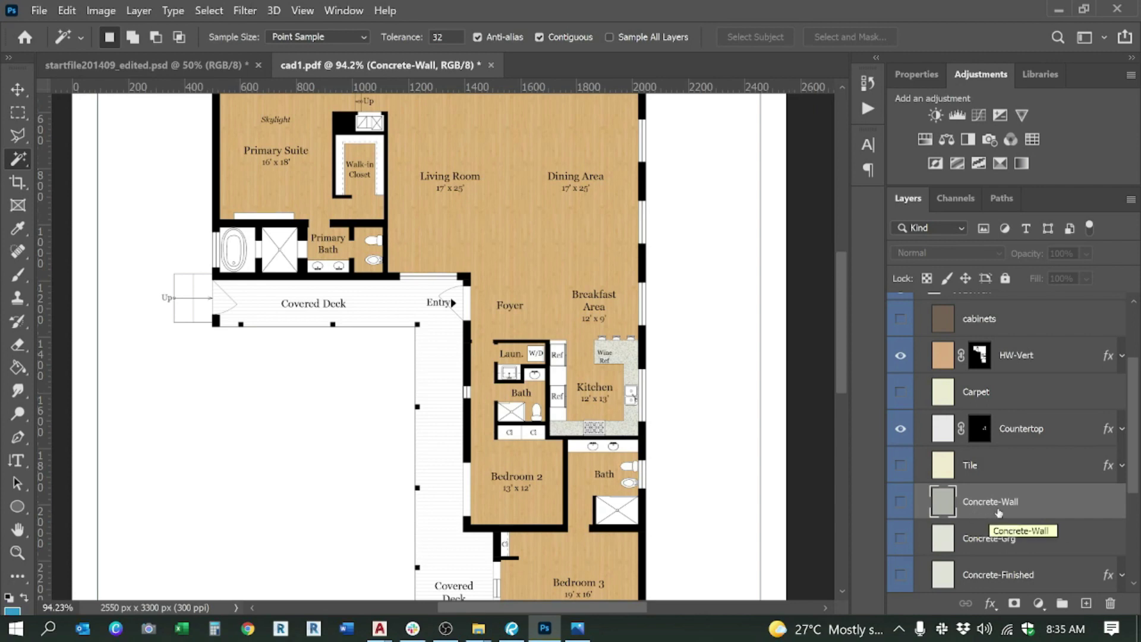
{"action": "scroll", "coordinate": [478, 327], "scroll_direction": "down", "scroll_amount": 8}
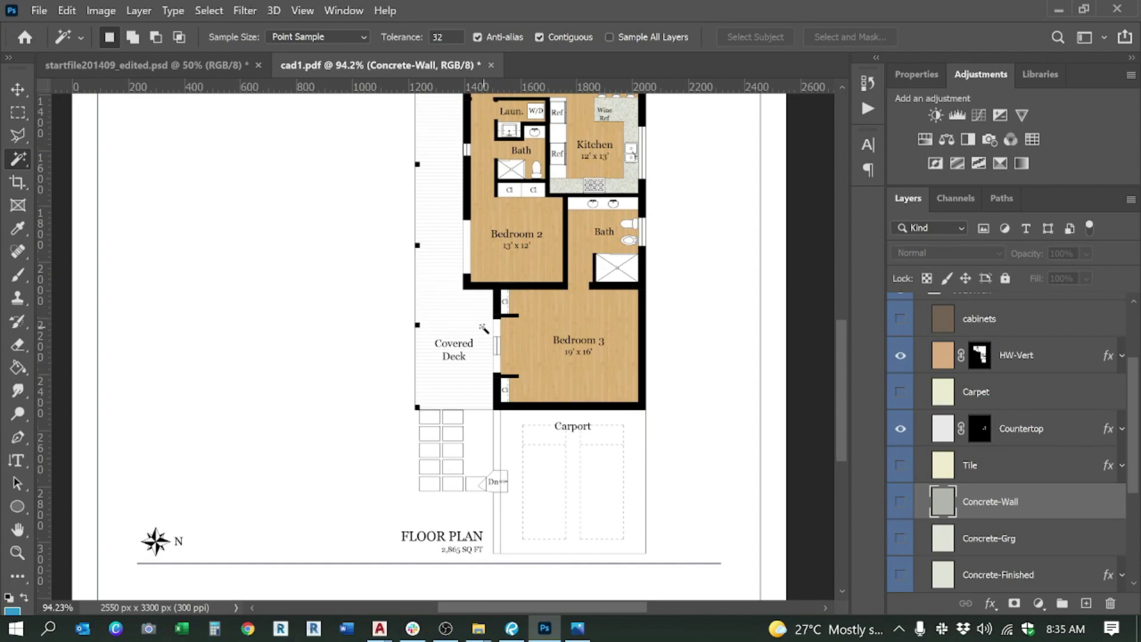
{"action": "scroll", "coordinate": [505, 301], "scroll_direction": "up", "scroll_amount": 3}
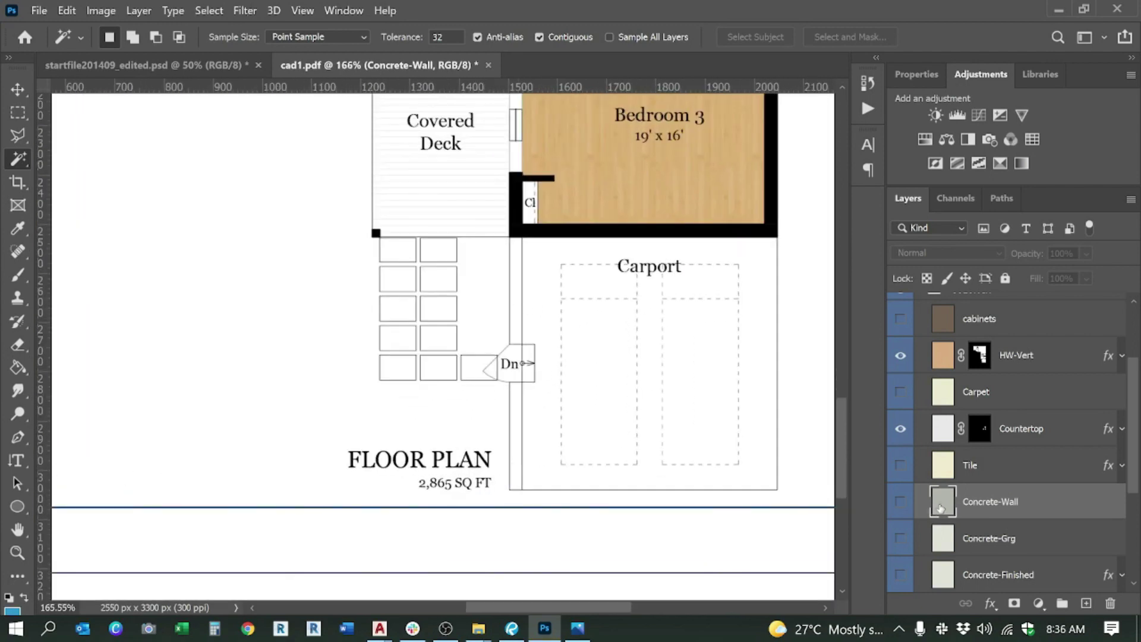
{"action": "scroll", "coordinate": [1010, 493], "scroll_direction": "up", "scroll_amount": 3}
Step: Collapse COLOR IN and magic-wand the narrow strip between deck and carport on cad1
{"action": "left_click", "coordinate": [923, 395]}
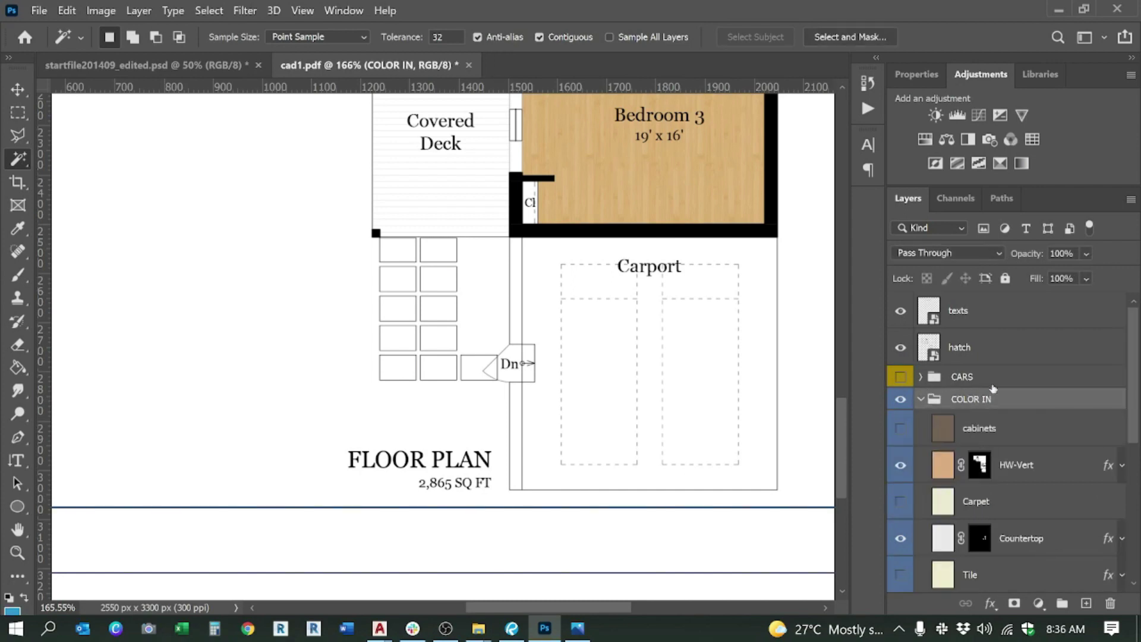
{"action": "left_click", "coordinate": [922, 400]}
{"action": "left_click", "coordinate": [972, 434]}
{"action": "left_click", "coordinate": [516, 399], "text": "shift"}
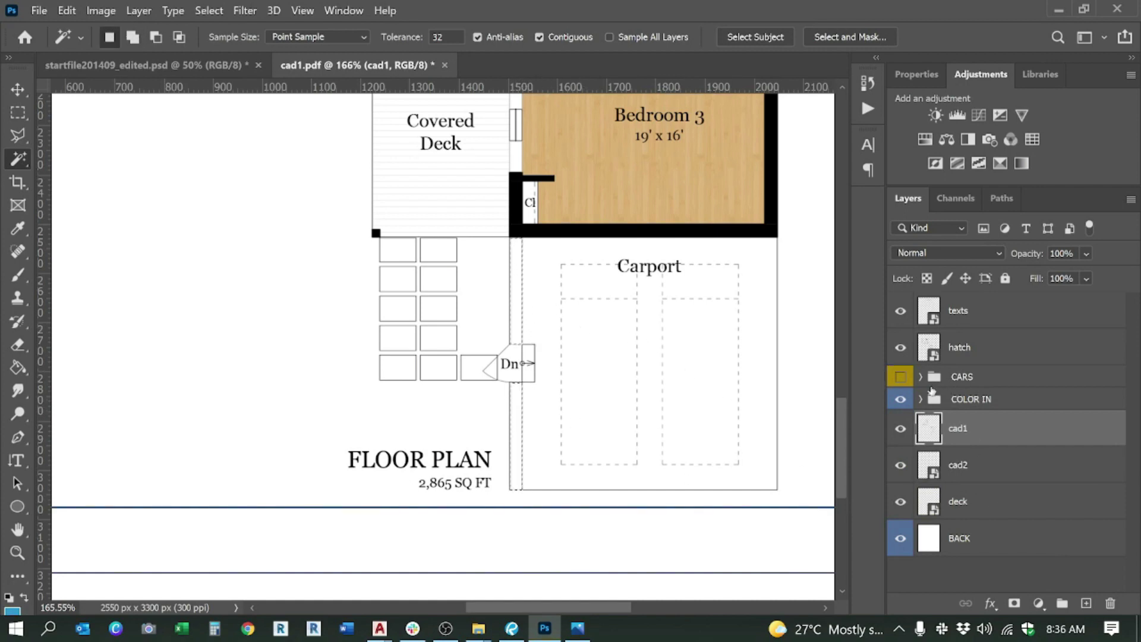
Step: Show Concrete-Wall and mask its grey concrete to the selected strip
{"action": "left_click", "coordinate": [921, 399]}
{"action": "scroll", "coordinate": [1010, 499], "scroll_direction": "down", "scroll_amount": 2}
{"action": "left_click", "coordinate": [1003, 533]}
{"action": "left_click", "coordinate": [901, 538]}
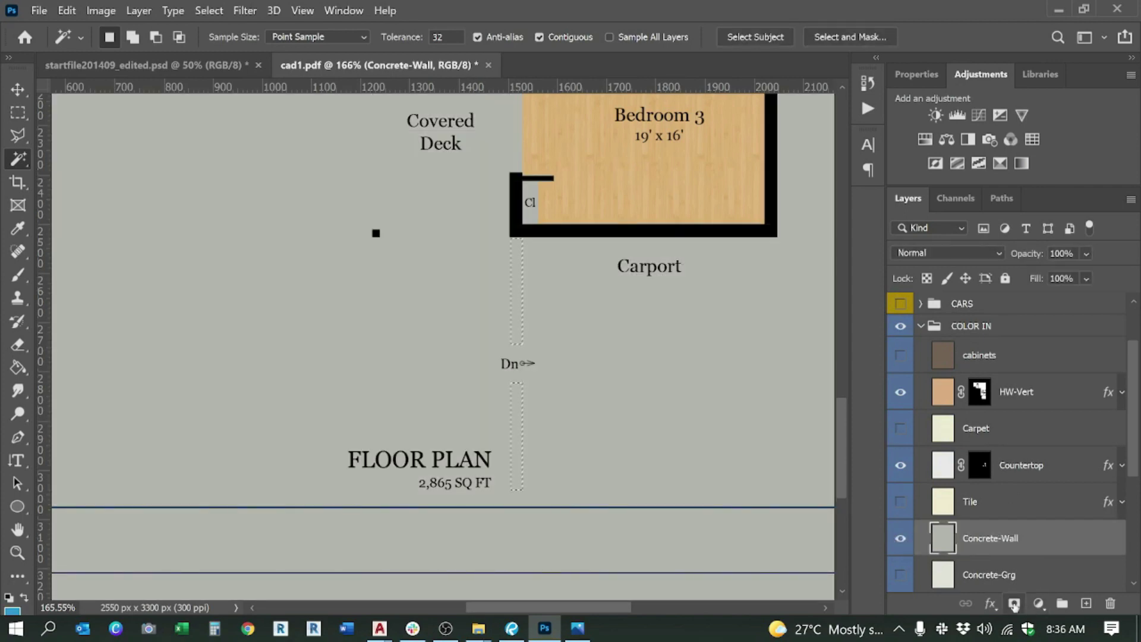
{"action": "left_click", "coordinate": [1014, 604]}
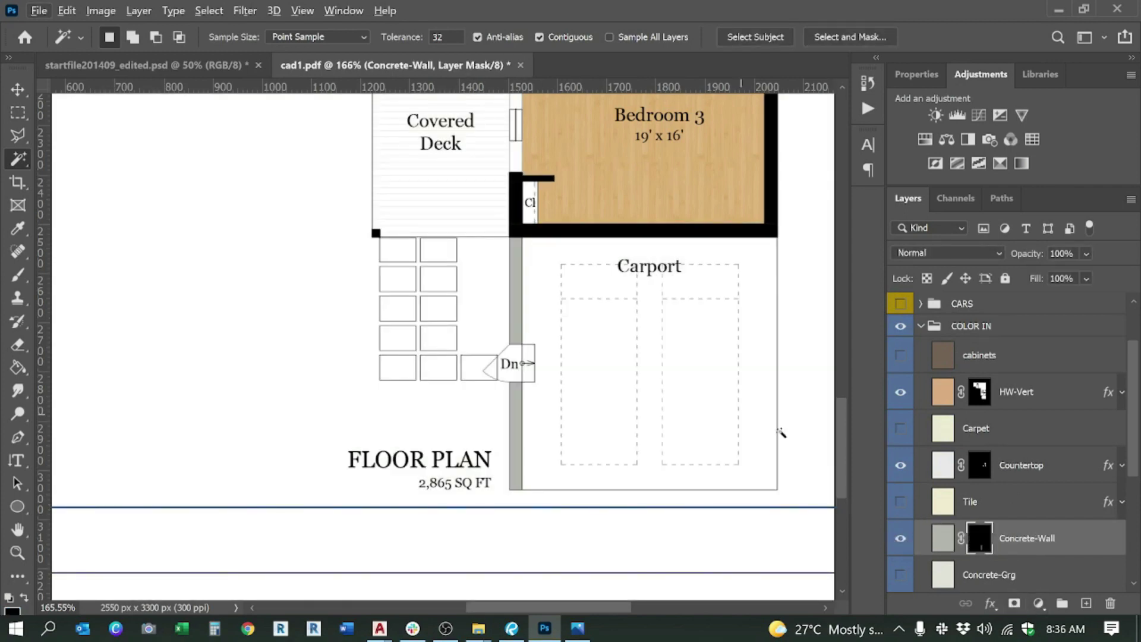
{"action": "scroll", "coordinate": [1033, 537], "scroll_direction": "down", "scroll_amount": 3}
{"action": "left_click", "coordinate": [1002, 466]}
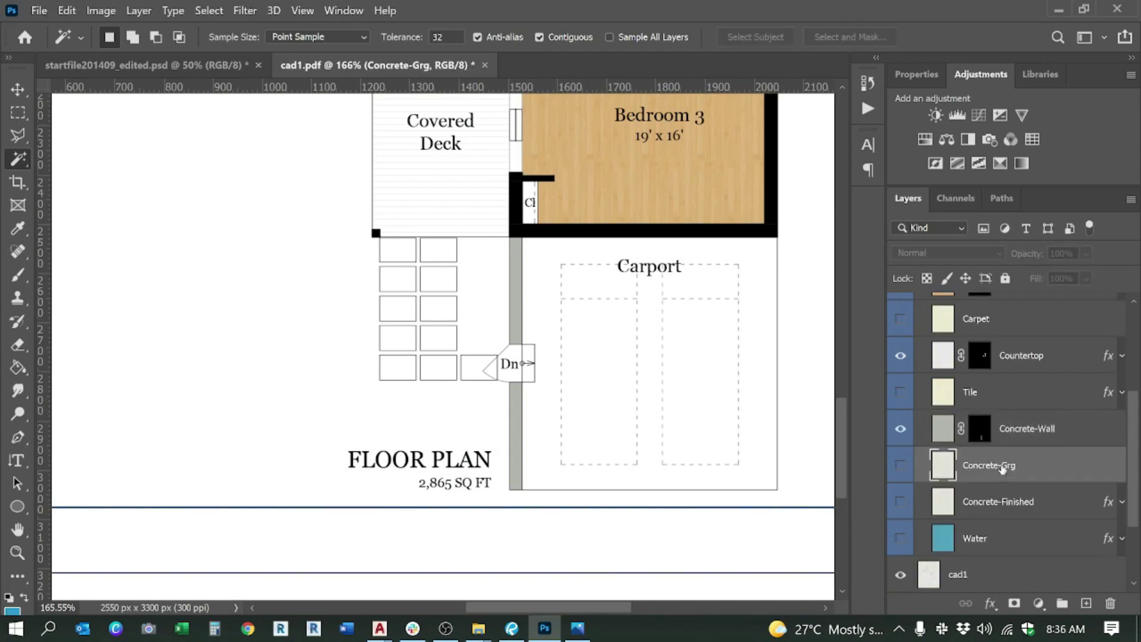
{"action": "scroll", "coordinate": [495, 373], "scroll_direction": "down", "scroll_amount": 4}
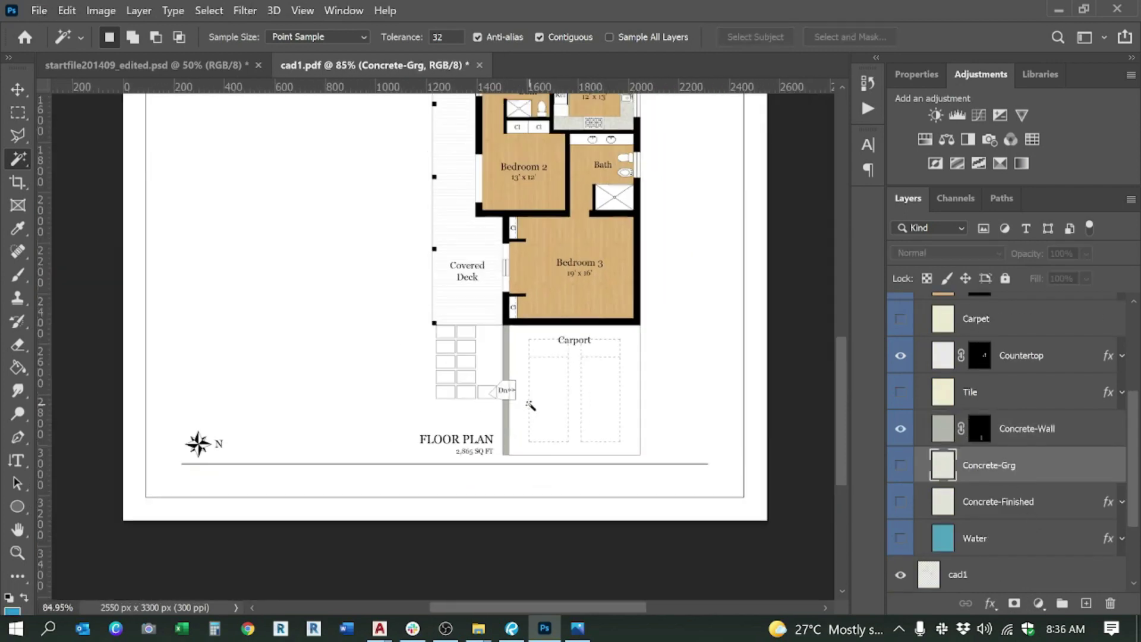
Step: On cad1, add the small box beside the Dn label to the selection
{"action": "scroll", "coordinate": [582, 397], "scroll_direction": "up", "scroll_amount": 5}
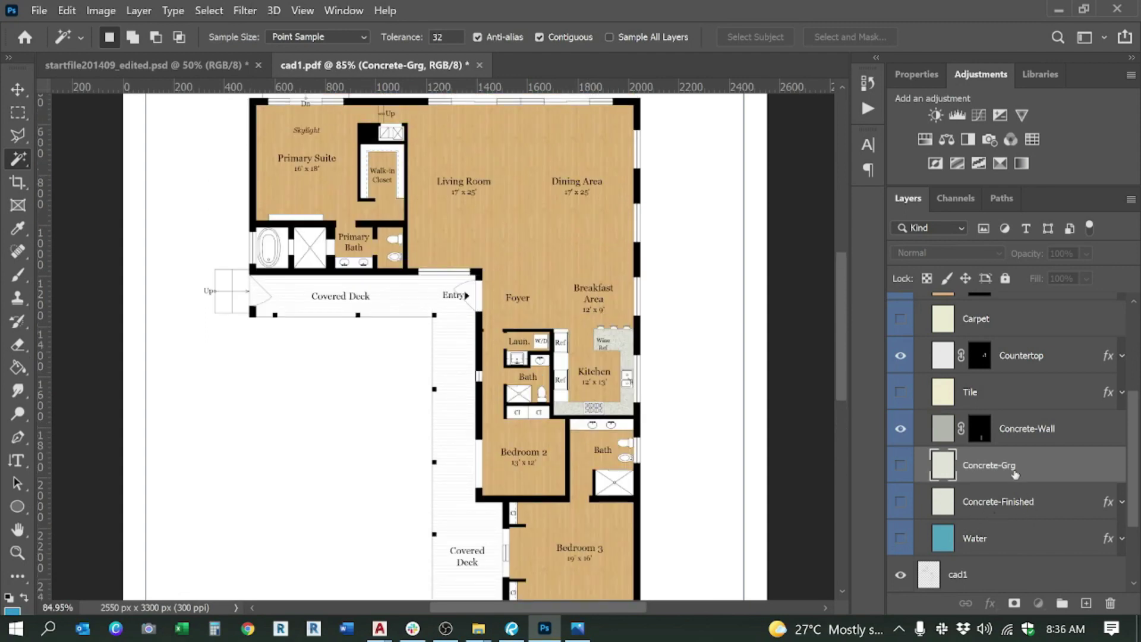
{"action": "scroll", "coordinate": [986, 478], "scroll_direction": "up", "scroll_amount": 5}
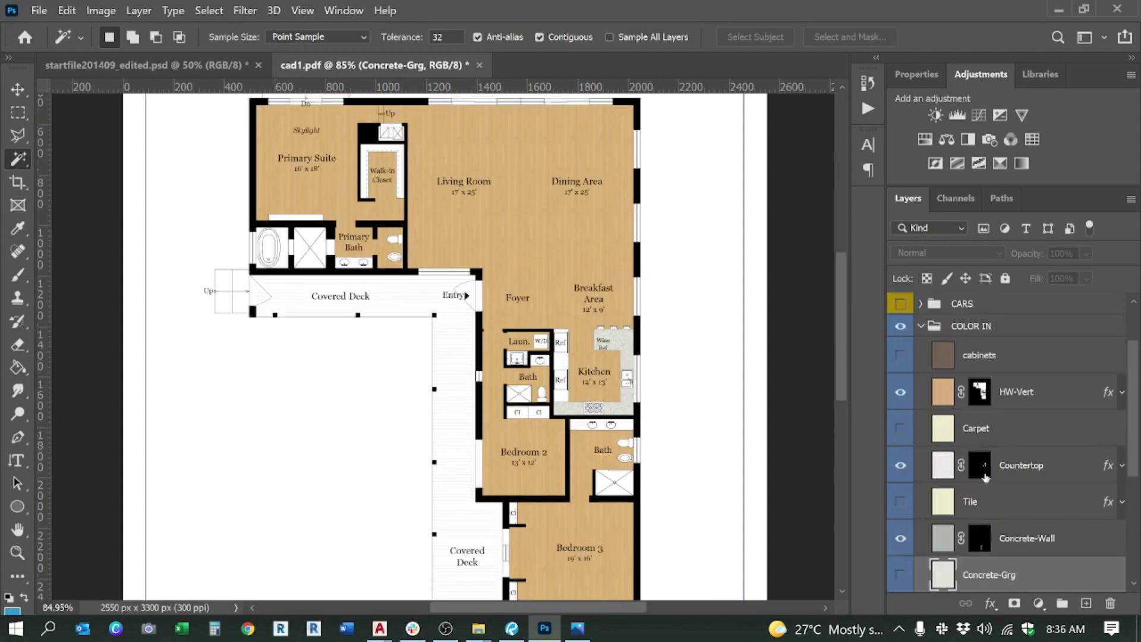
{"action": "left_click", "coordinate": [920, 400]}
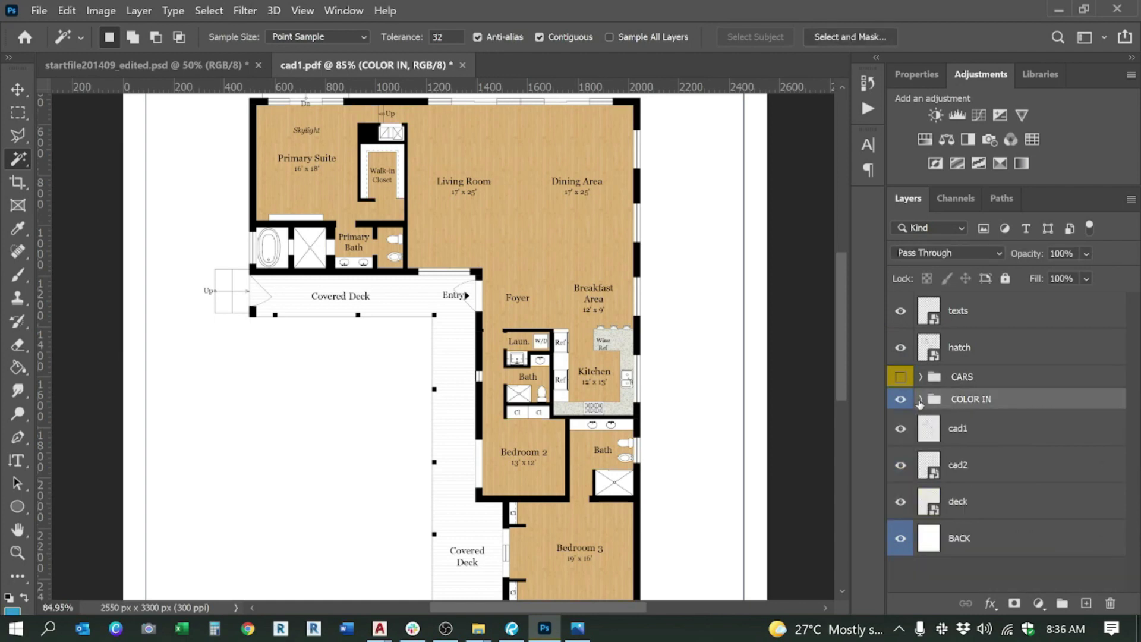
{"action": "left_click", "coordinate": [976, 436]}
{"action": "scroll", "coordinate": [492, 240], "scroll_direction": "down", "scroll_amount": 3}
{"action": "scroll", "coordinate": [529, 413], "scroll_direction": "up", "scroll_amount": 5}
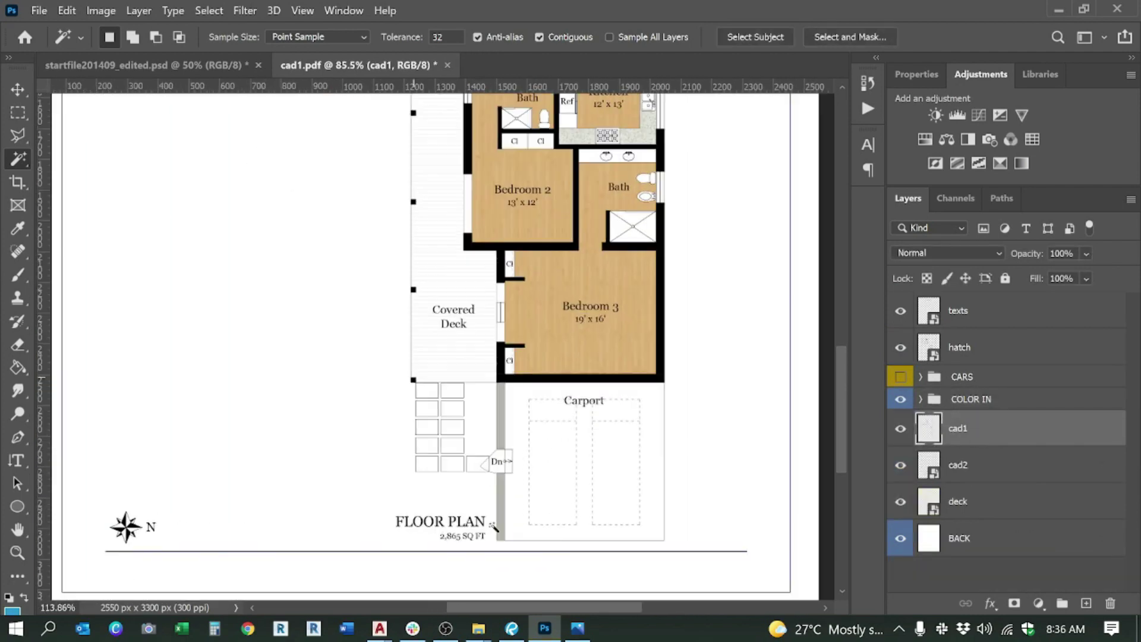
{"action": "key", "text": "shift"}
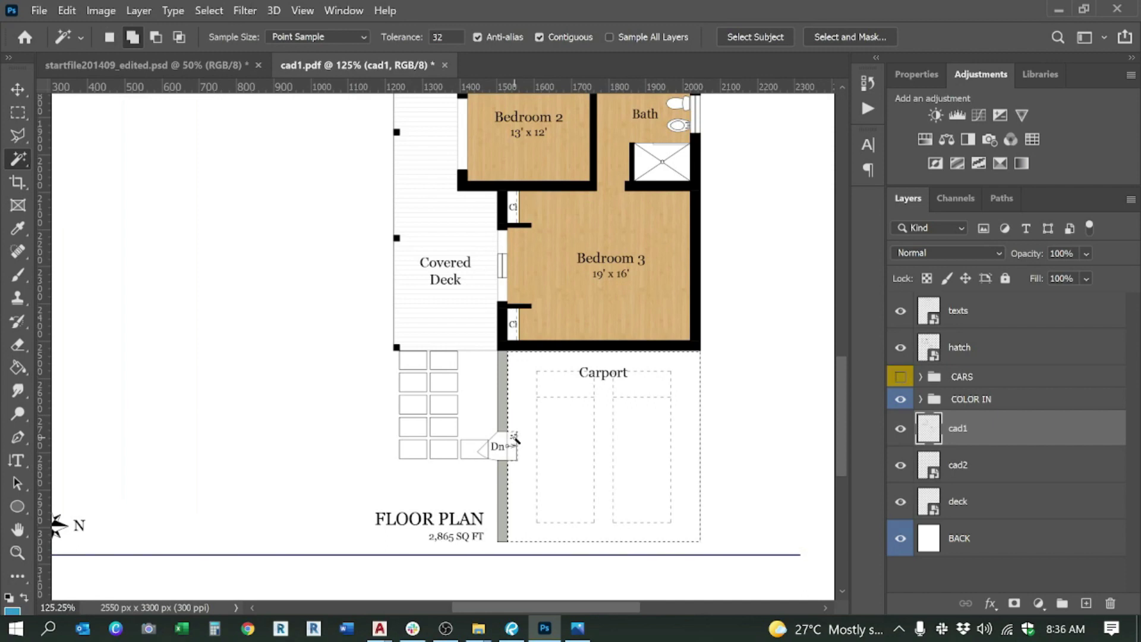
{"action": "left_click", "coordinate": [512, 437], "text": "shift"}
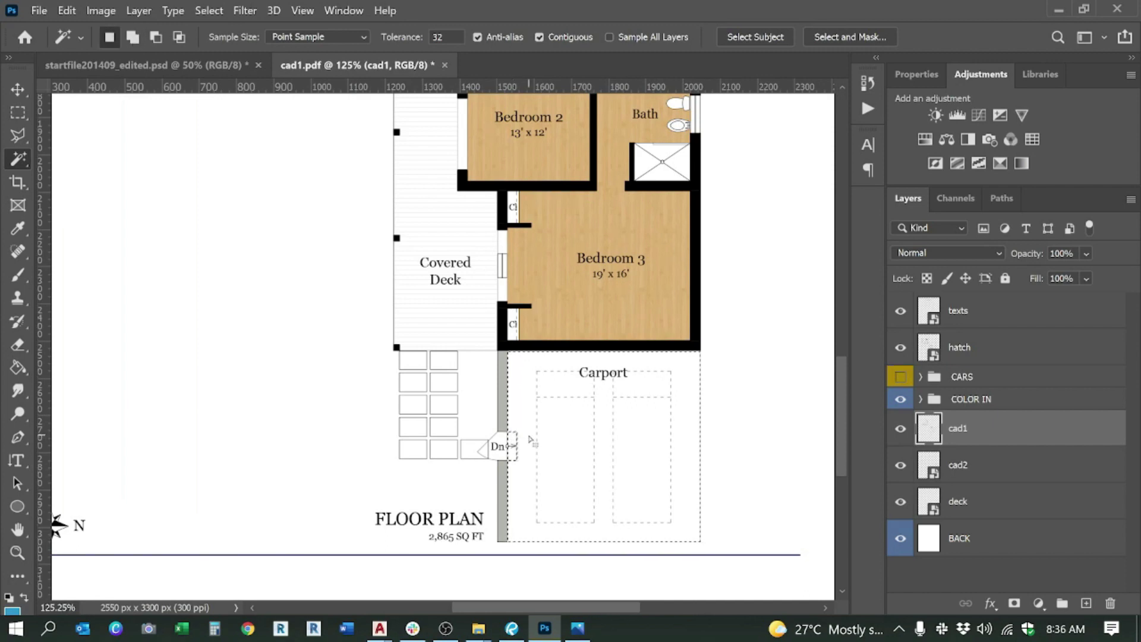
{"action": "scroll", "coordinate": [648, 444], "scroll_direction": "down", "scroll_amount": 1}
{"action": "scroll", "coordinate": [652, 443], "scroll_direction": "down", "scroll_amount": 4}
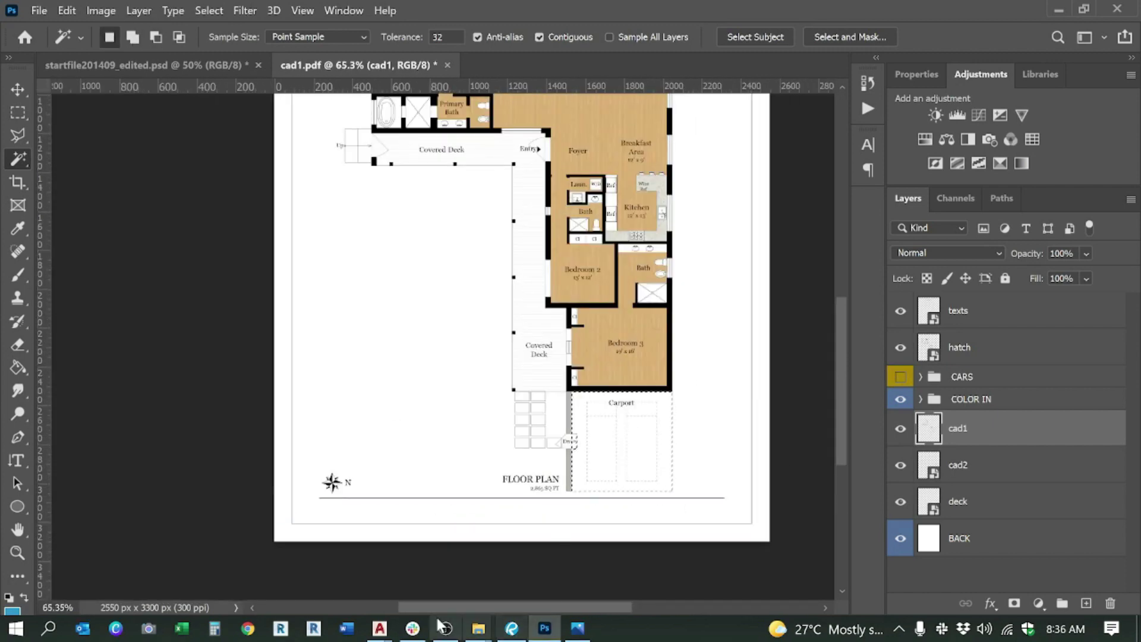
{"action": "mouse_move", "coordinate": [478, 628]}
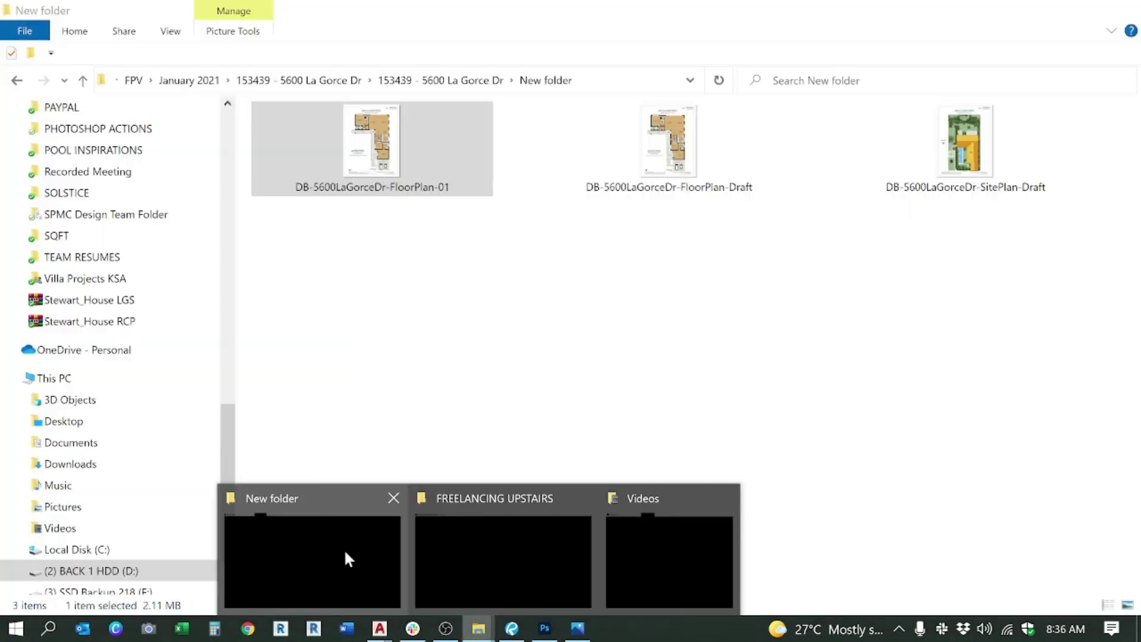
{"action": "left_click", "coordinate": [346, 554]}
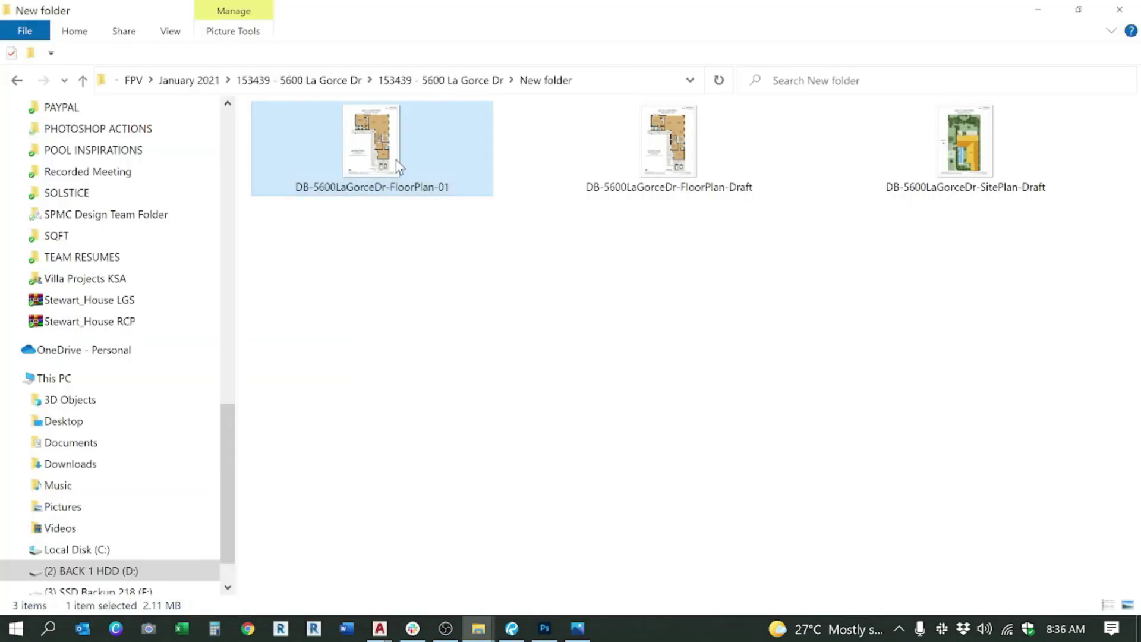
{"action": "double_click", "coordinate": [399, 168]}
{"action": "scroll", "coordinate": [669, 509], "scroll_direction": "up", "scroll_amount": 2}
{"action": "left_click", "coordinate": [545, 628]}
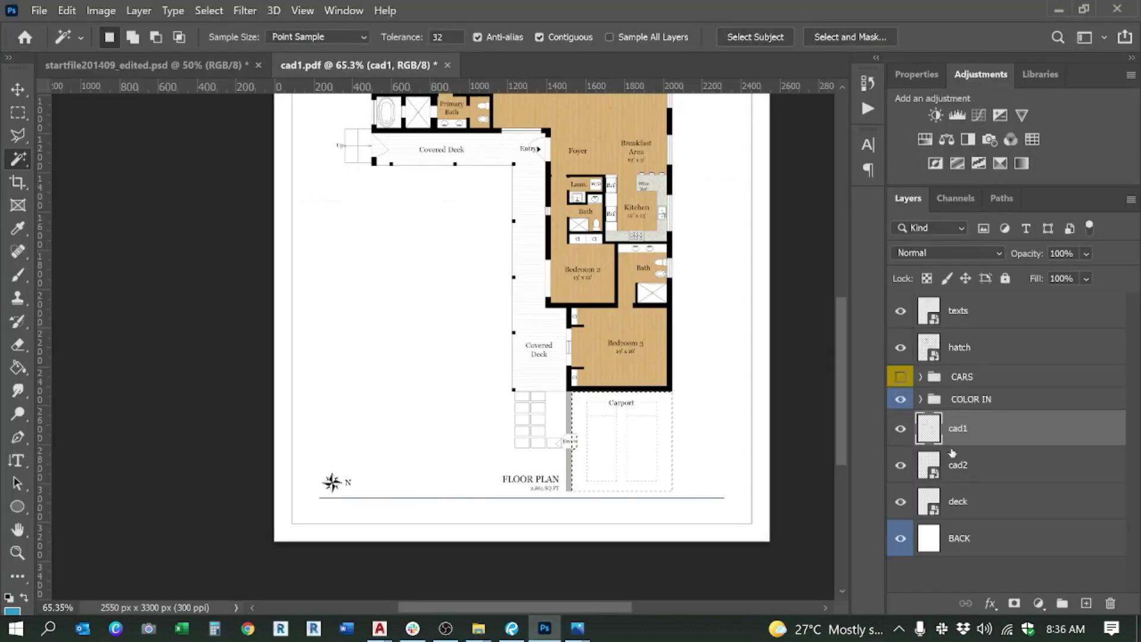
Step: Show the Concrete-Grg layer and mask its grey concrete to the carport selection
{"action": "left_click", "coordinate": [922, 400]}
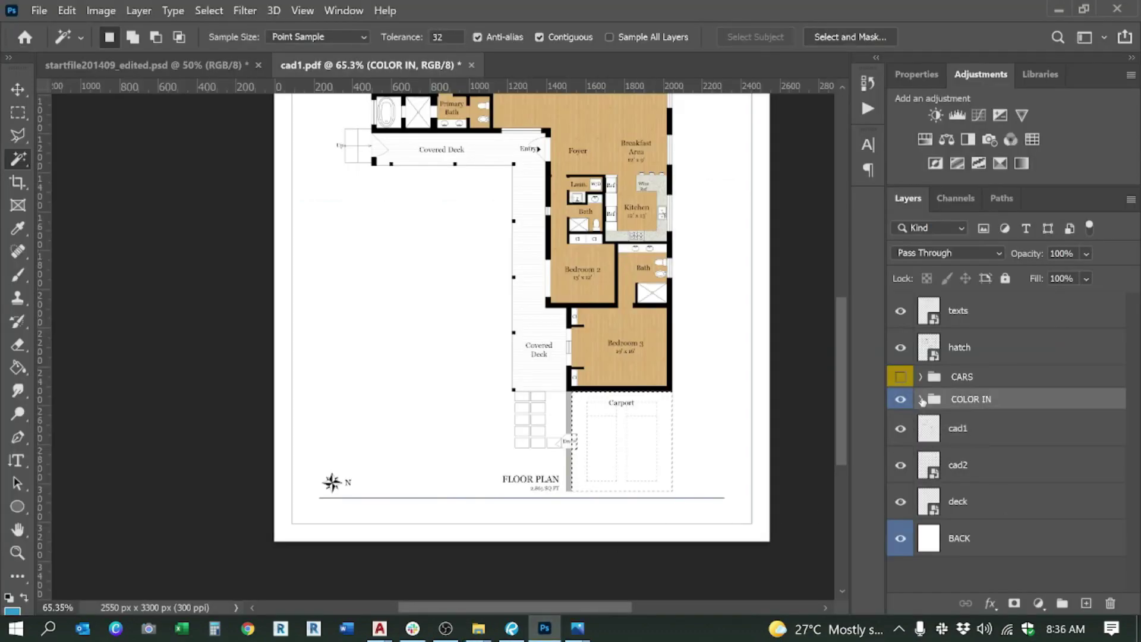
{"action": "left_click", "coordinate": [922, 400]}
{"action": "scroll", "coordinate": [987, 478], "scroll_direction": "down", "scroll_amount": 5}
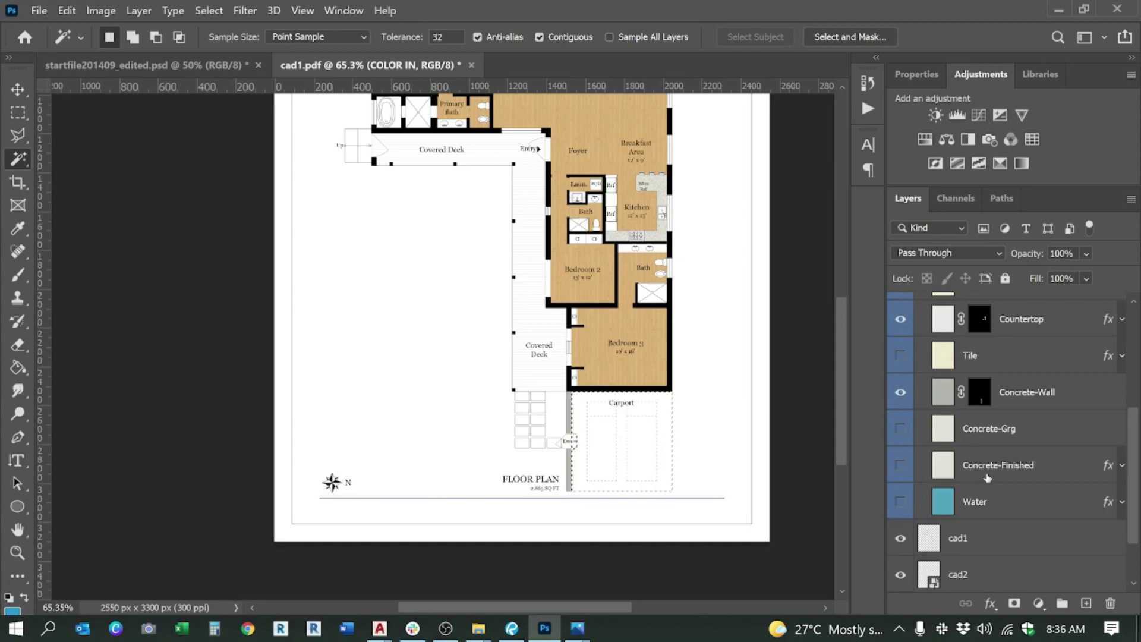
{"action": "left_click", "coordinate": [998, 433]}
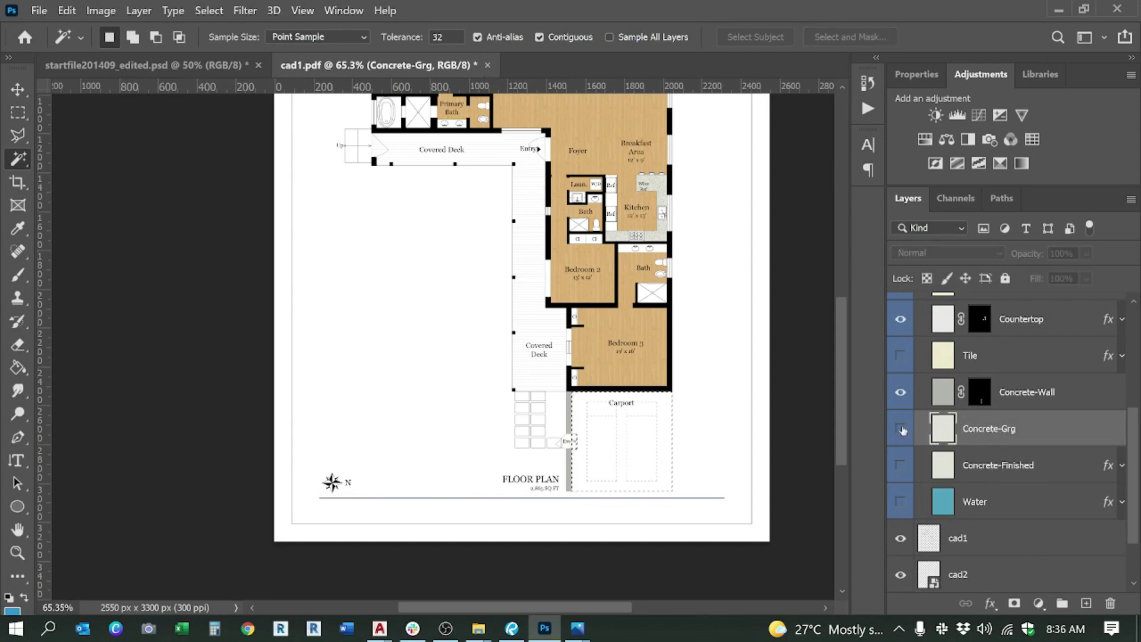
{"action": "scroll", "coordinate": [643, 455], "scroll_direction": "up", "scroll_amount": 3}
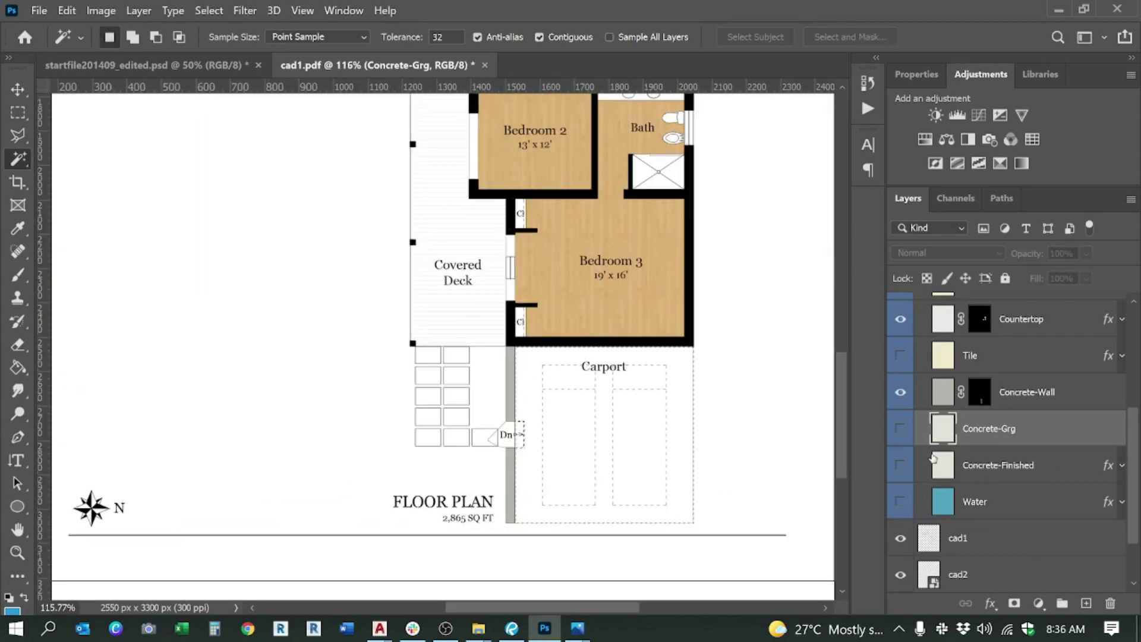
{"action": "left_click", "coordinate": [900, 428]}
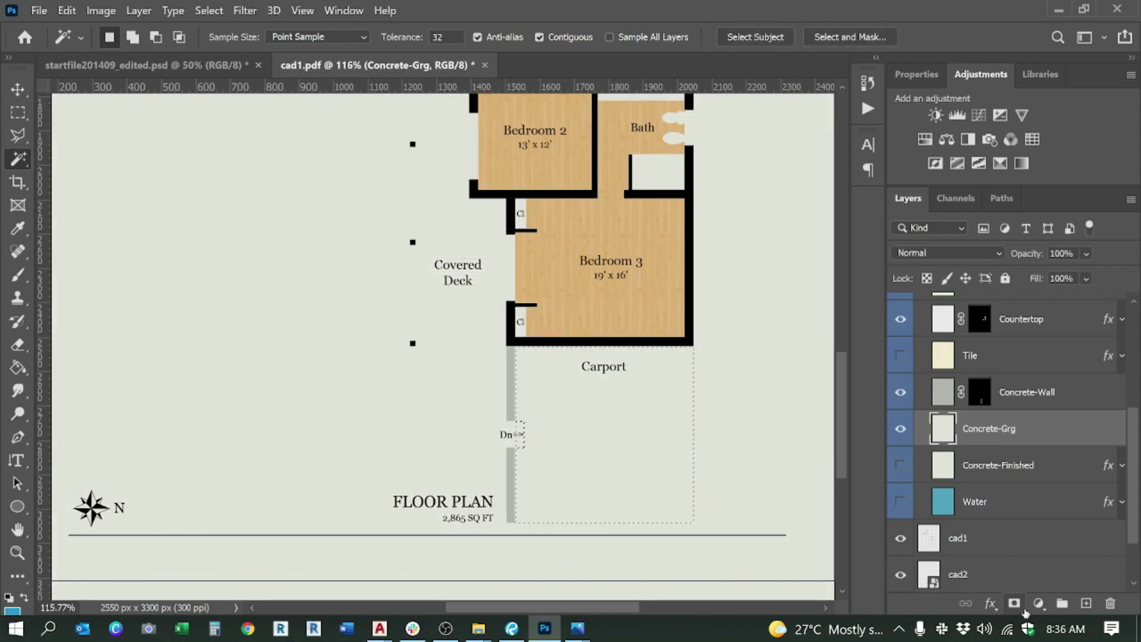
{"action": "left_click", "coordinate": [1018, 606]}
Step: Toggle the Concrete-Grg fill to check the carport, then right-click its mask
{"action": "scroll", "coordinate": [545, 400], "scroll_direction": "up", "scroll_amount": 4}
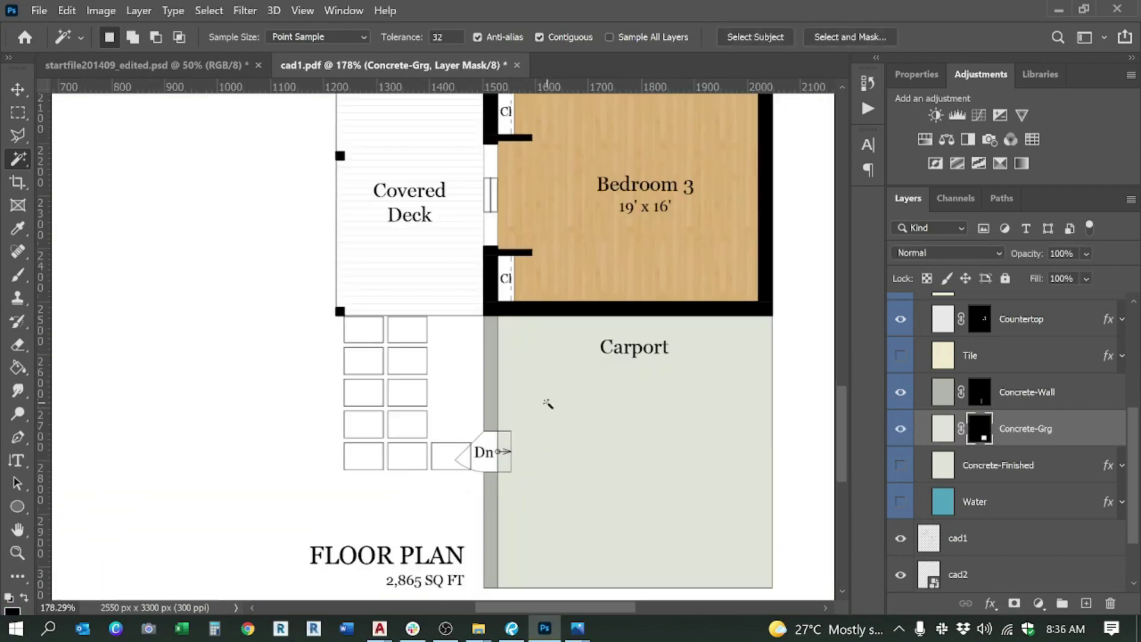
{"action": "scroll", "coordinate": [547, 402], "scroll_direction": "down", "scroll_amount": 2}
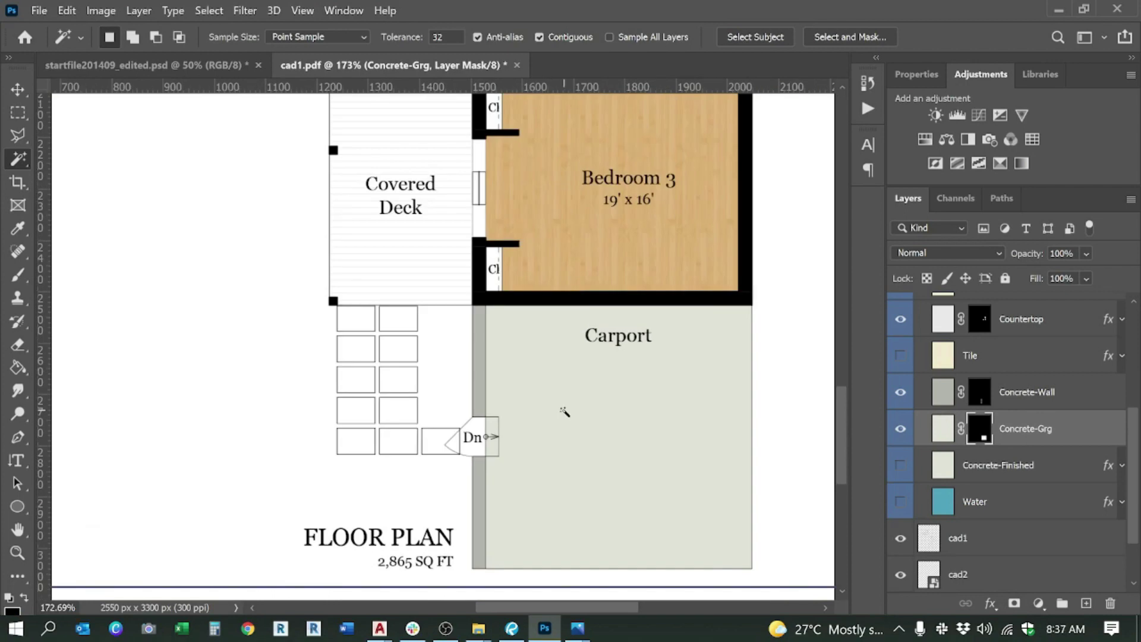
{"action": "scroll", "coordinate": [564, 411], "scroll_direction": "down", "scroll_amount": 1}
{"action": "scroll", "coordinate": [576, 419], "scroll_direction": "up", "scroll_amount": 5}
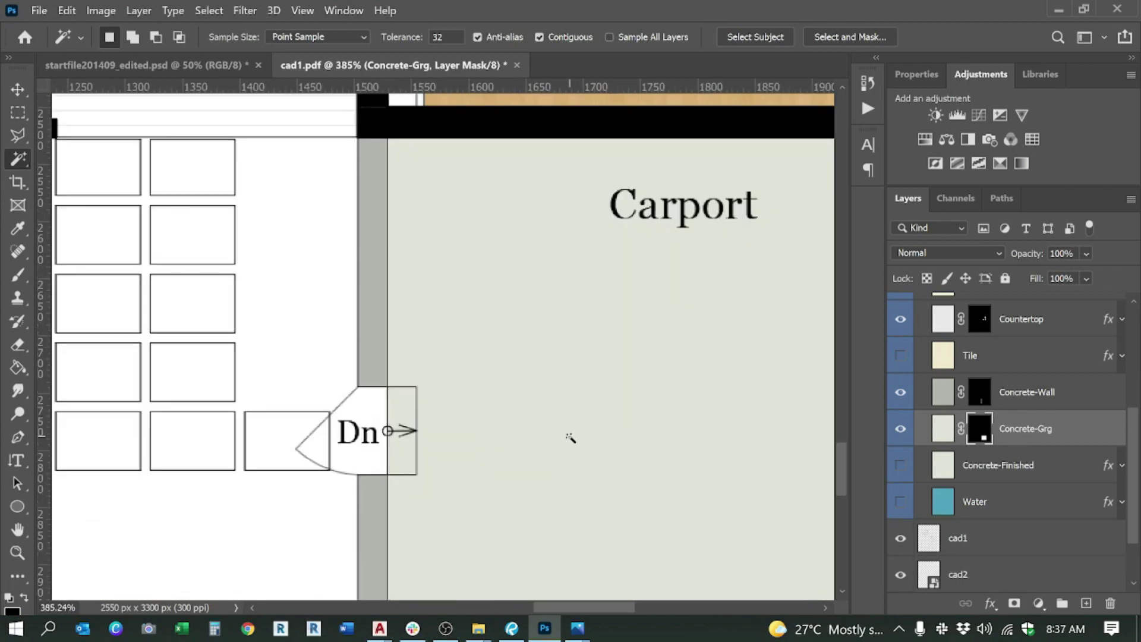
{"action": "scroll", "coordinate": [410, 388], "scroll_direction": "down", "scroll_amount": 3}
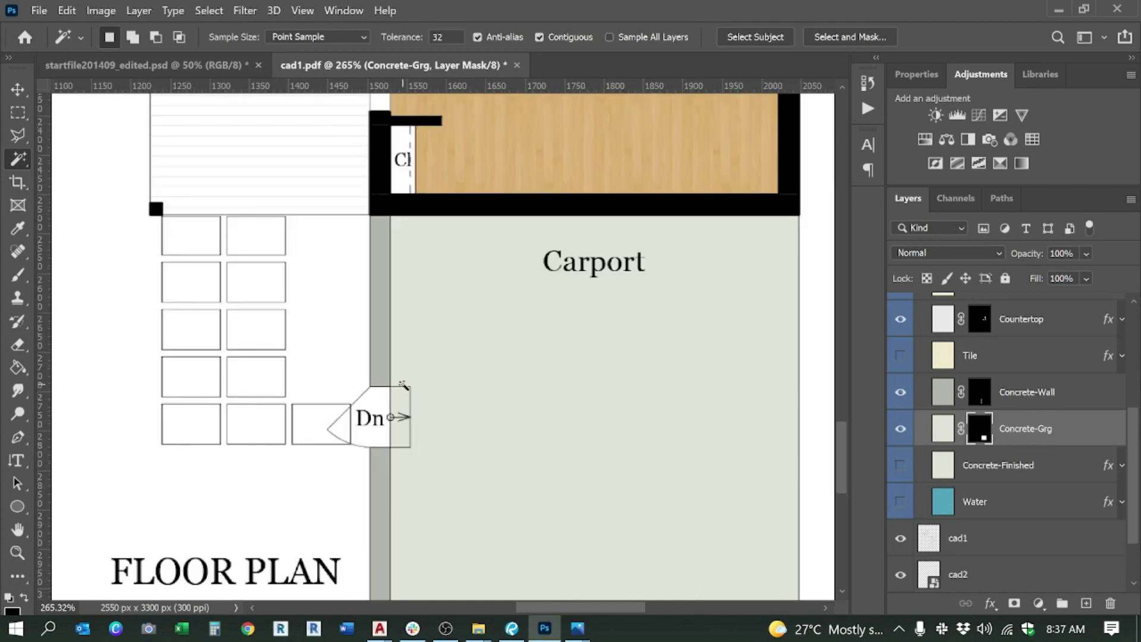
{"action": "scroll", "coordinate": [413, 388], "scroll_direction": "down", "scroll_amount": 6}
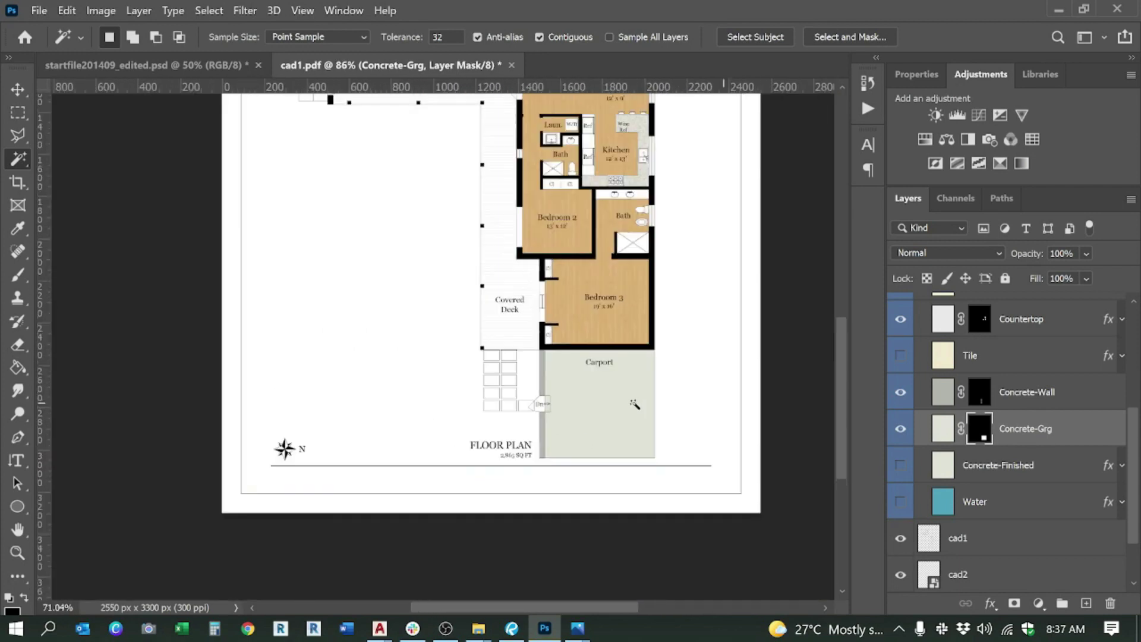
{"action": "scroll", "coordinate": [429, 483], "scroll_direction": "up", "scroll_amount": 5}
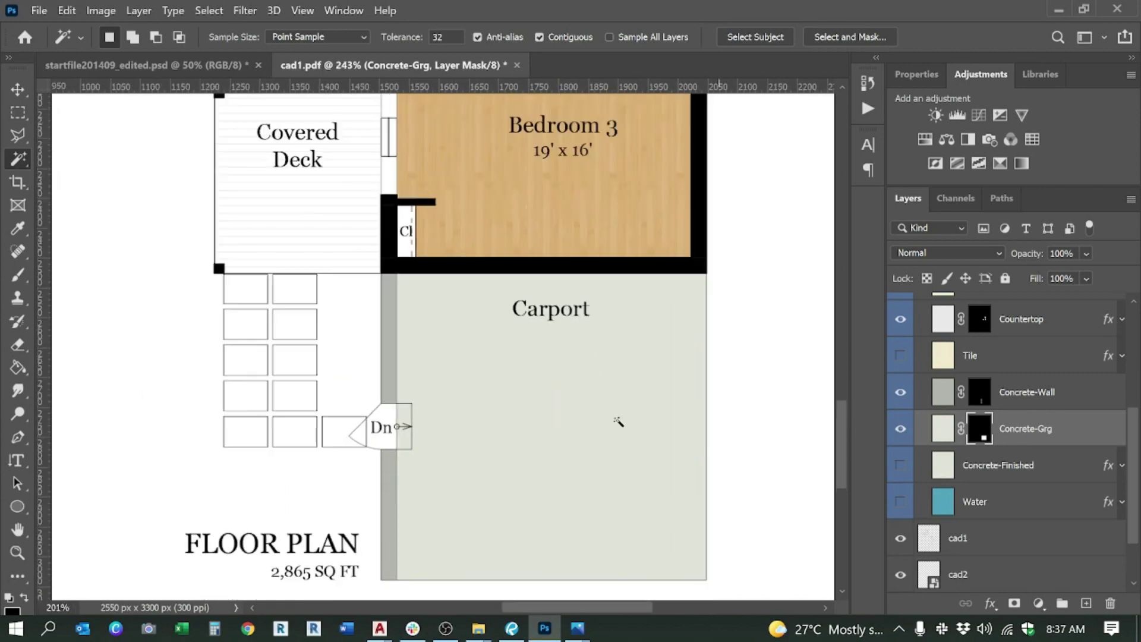
{"action": "left_click", "coordinate": [901, 429]}
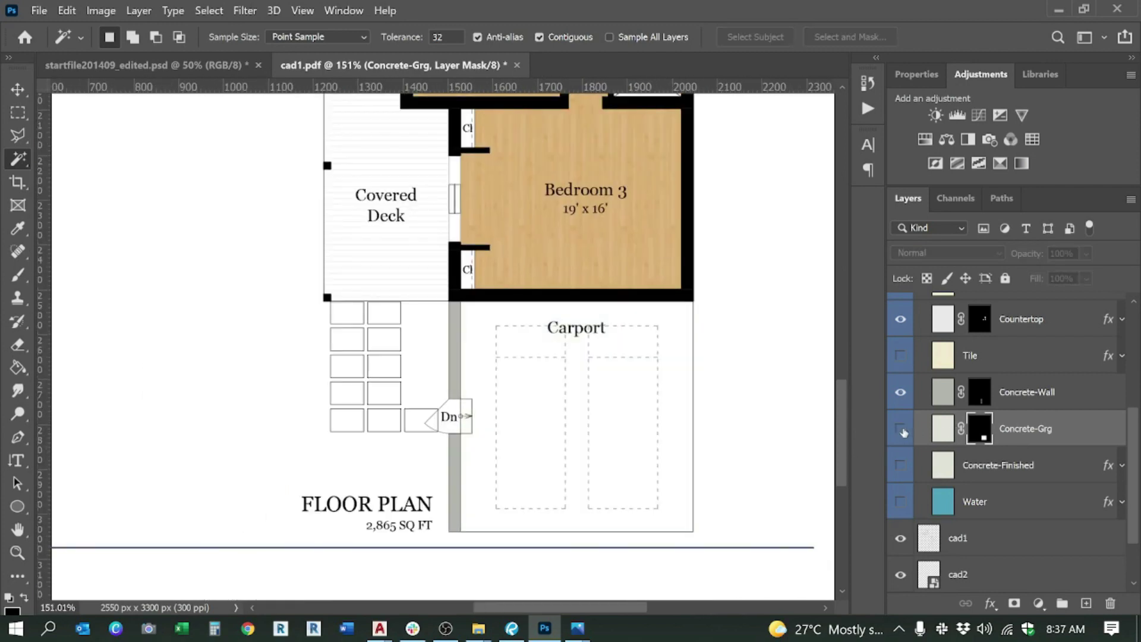
{"action": "left_click", "coordinate": [901, 429]}
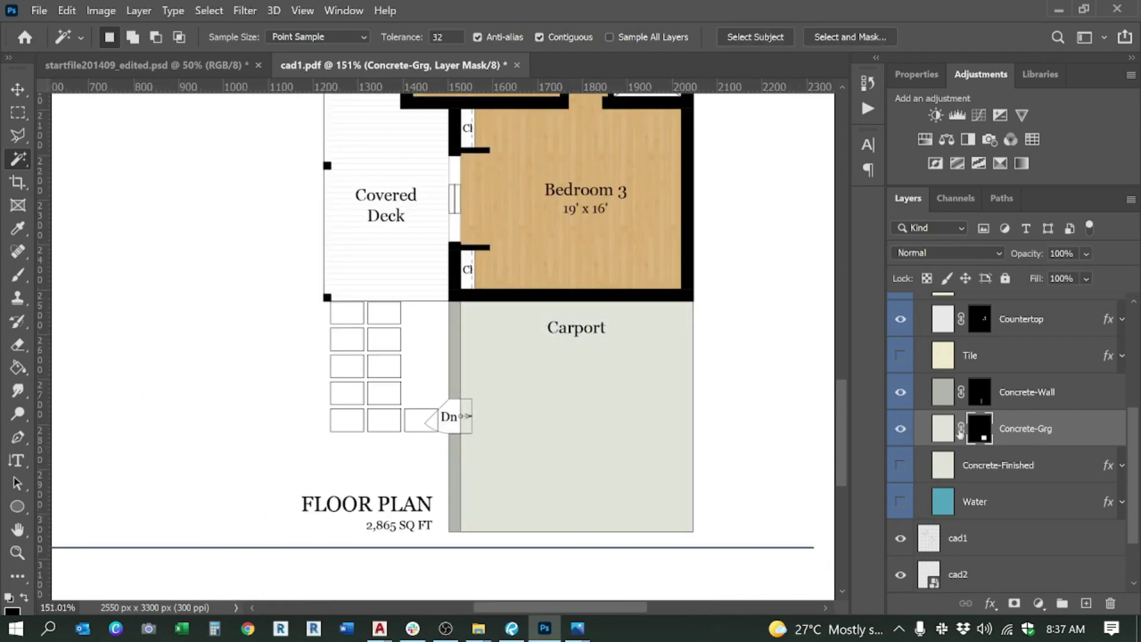
{"action": "right_click", "coordinate": [984, 440]}
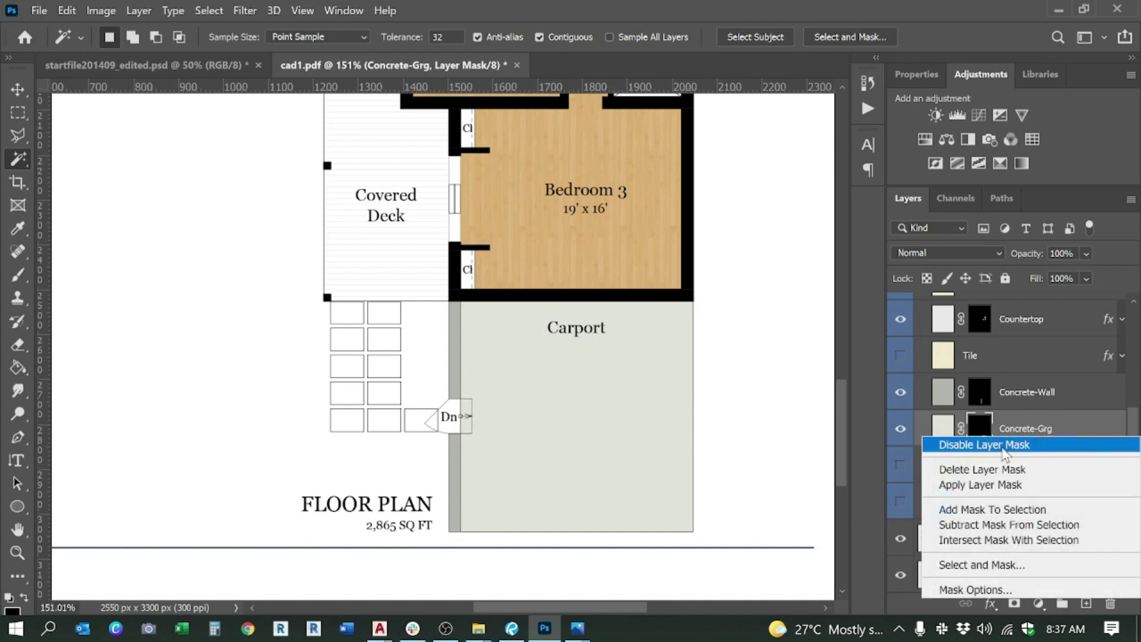
Step: Disable the Concrete-Grg mask, target the layer, and fit the whole page on screen
{"action": "left_click", "coordinate": [988, 445]}
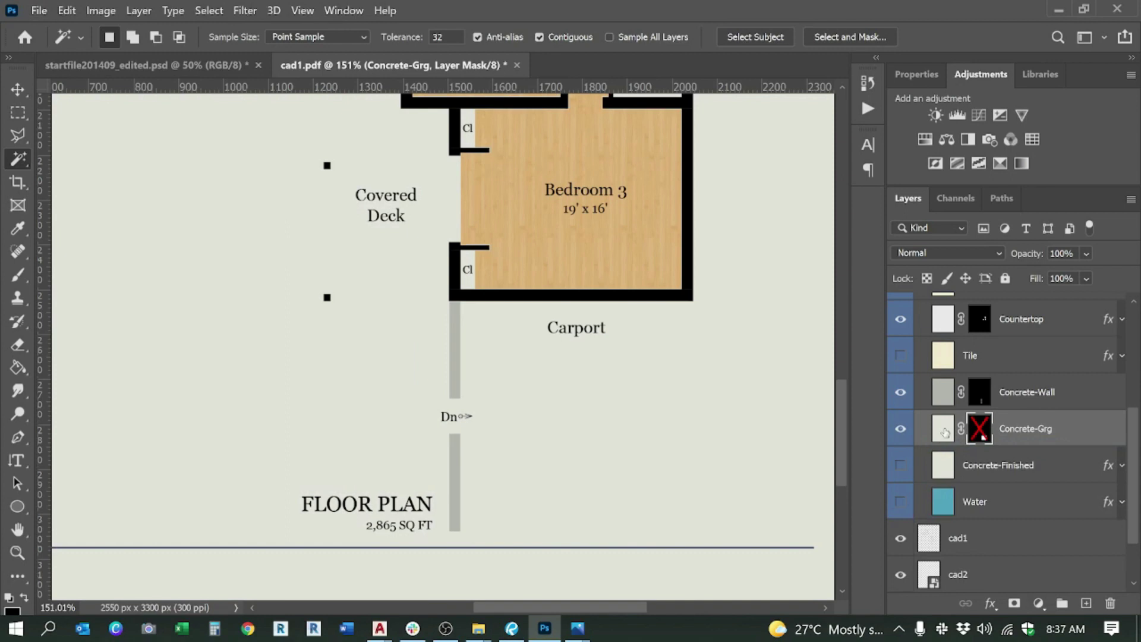
{"action": "left_click", "coordinate": [944, 431]}
{"action": "key", "text": "ctrl+0"}
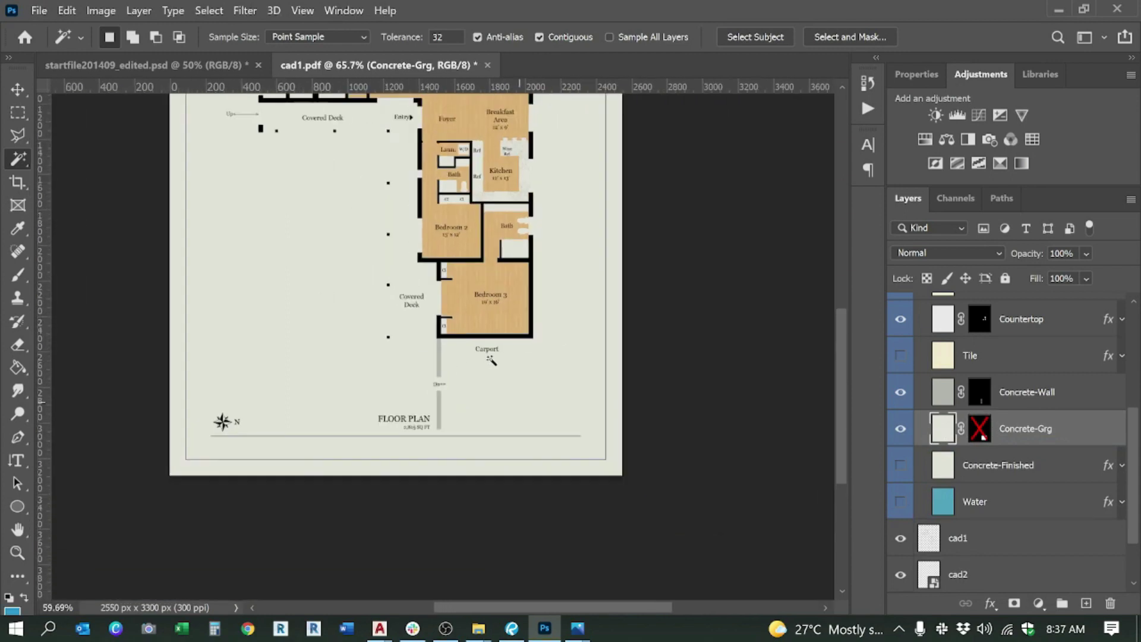
{"action": "scroll", "coordinate": [477, 504], "scroll_direction": "up", "scroll_amount": 5}
{"action": "scroll", "coordinate": [545, 509], "scroll_direction": "down", "scroll_amount": 2}
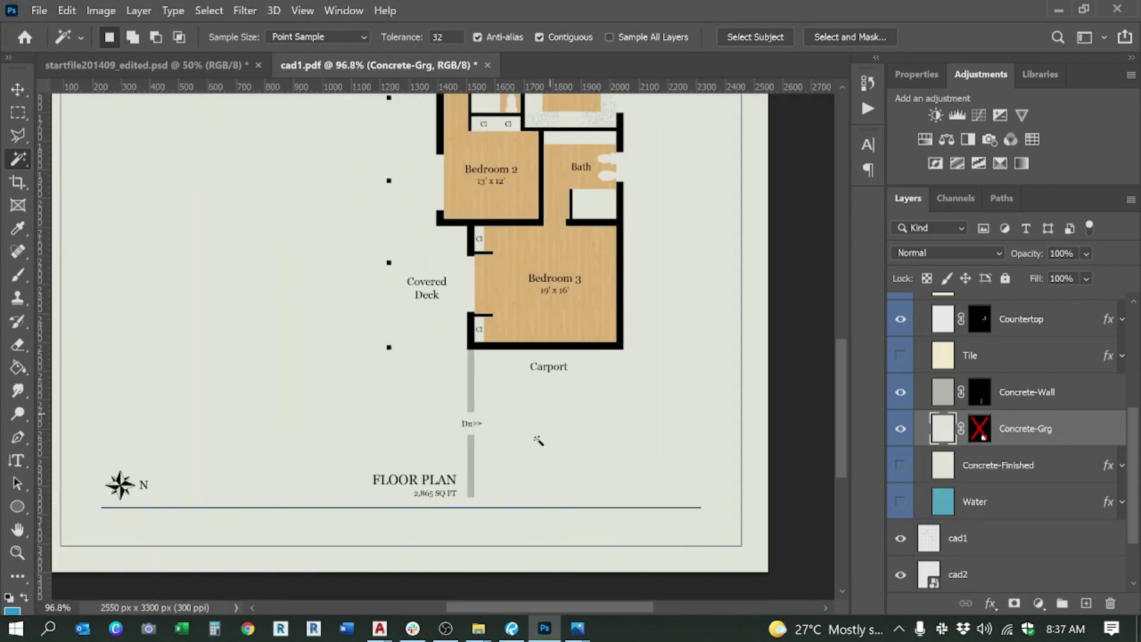
{"action": "scroll", "coordinate": [538, 438], "scroll_direction": "up", "scroll_amount": 2}
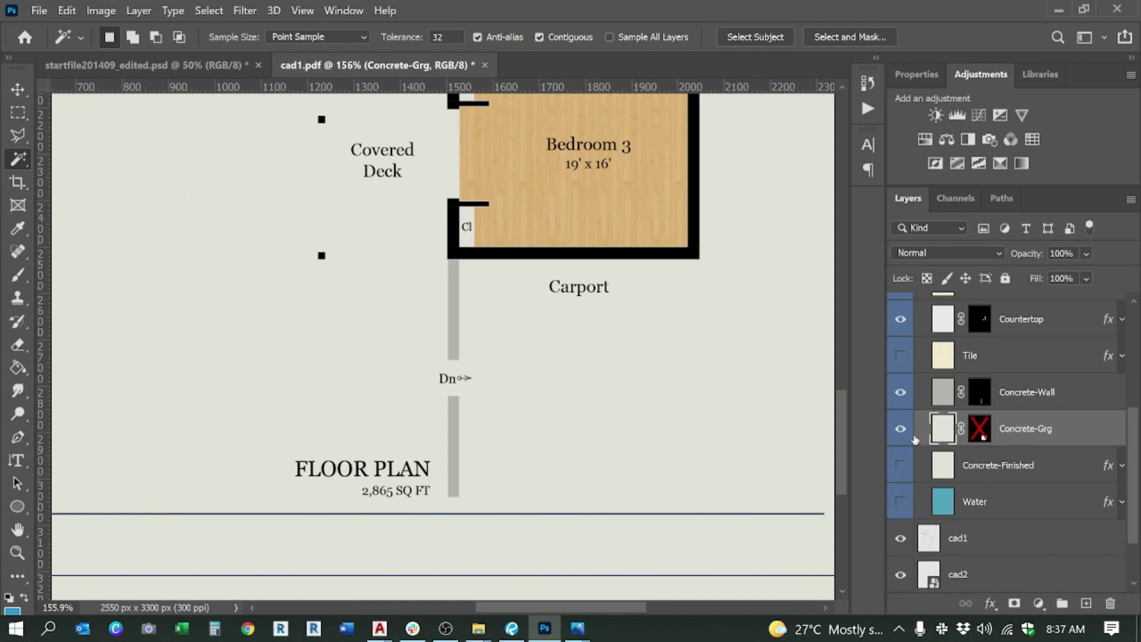
Step: Delete the Concrete-Grg layer mask and toggle the fill to verify it
{"action": "right_click", "coordinate": [984, 432]}
{"action": "left_click", "coordinate": [982, 460]}
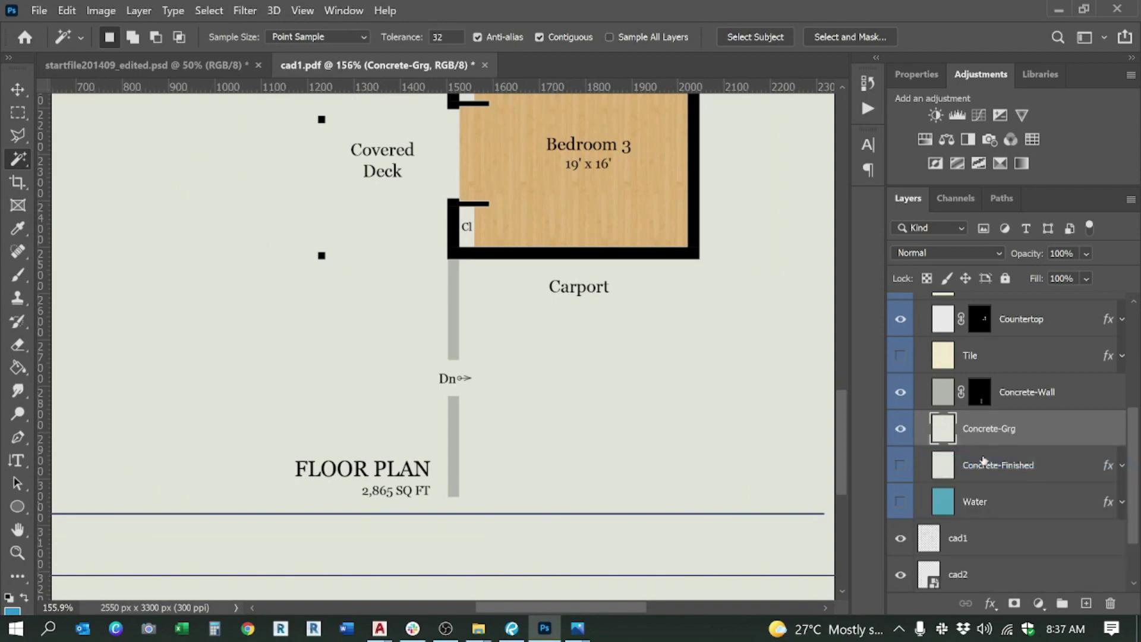
{"action": "left_click", "coordinate": [901, 429]}
{"action": "left_click", "coordinate": [901, 428]}
{"action": "scroll", "coordinate": [978, 458], "scroll_direction": "up", "scroll_amount": 3}
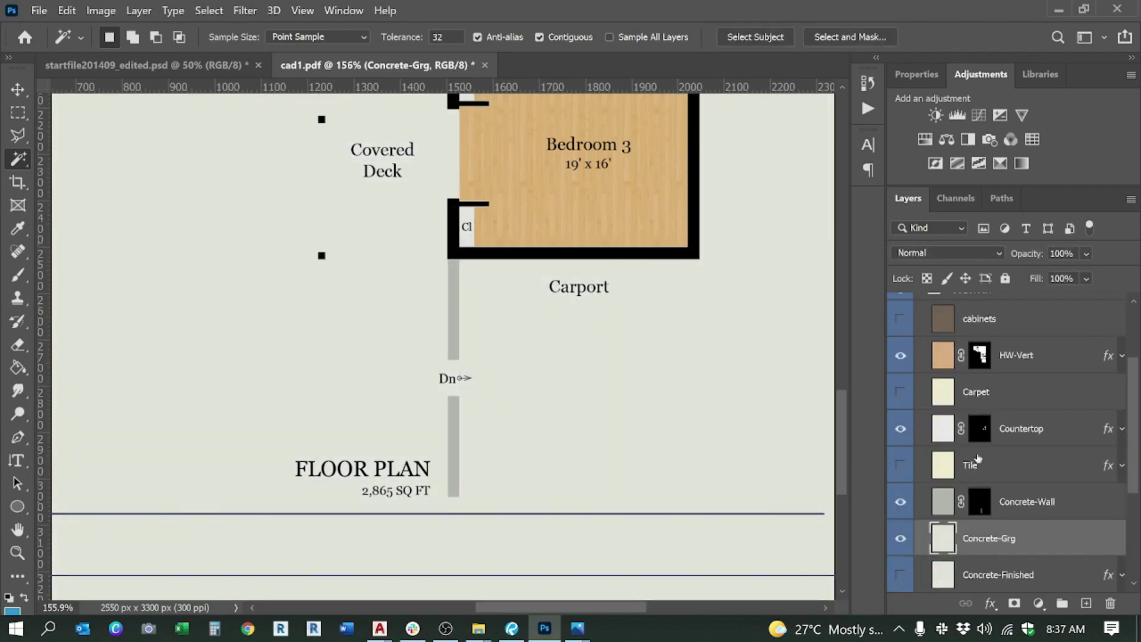
{"action": "left_click", "coordinate": [153, 66]}
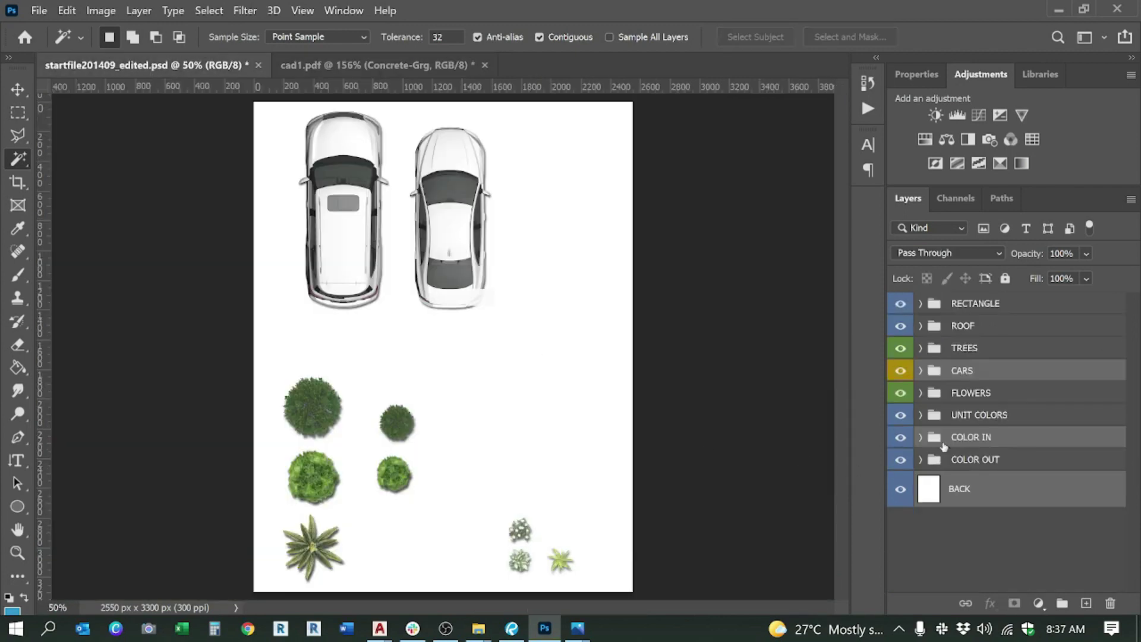
Step: In the start file, hide the RECTANGLE through FLOWERS groups and expand COLOR OUT
{"action": "left_click_drag", "start_coordinate": [899, 303], "coordinate": [895, 409]}
{"action": "left_click", "coordinate": [921, 438]}
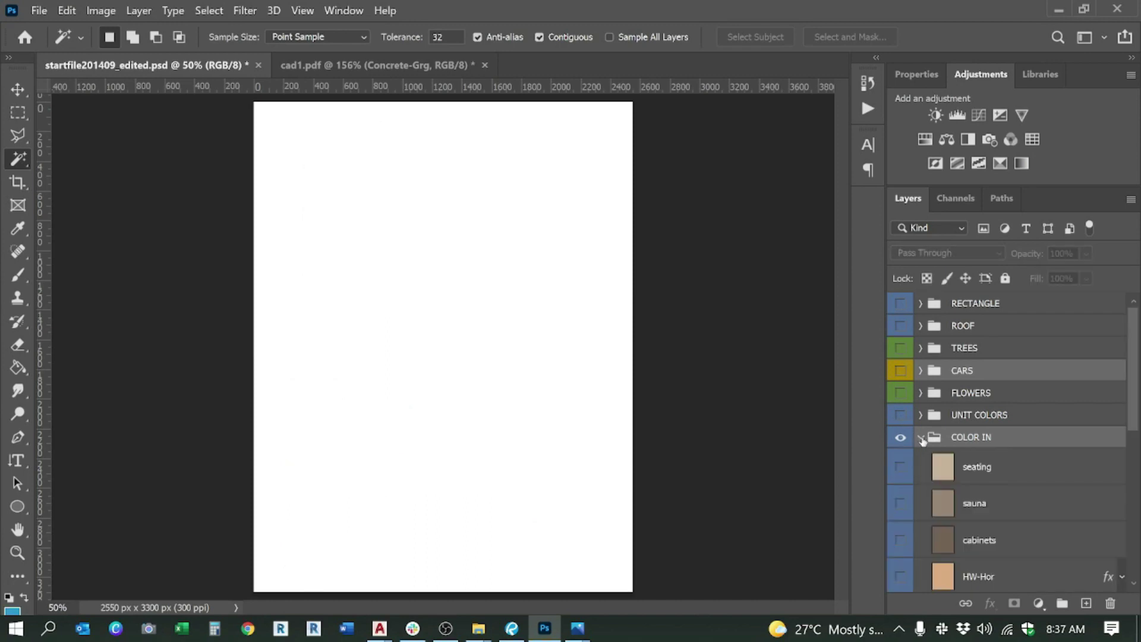
{"action": "scroll", "coordinate": [995, 476], "scroll_direction": "down", "scroll_amount": 10}
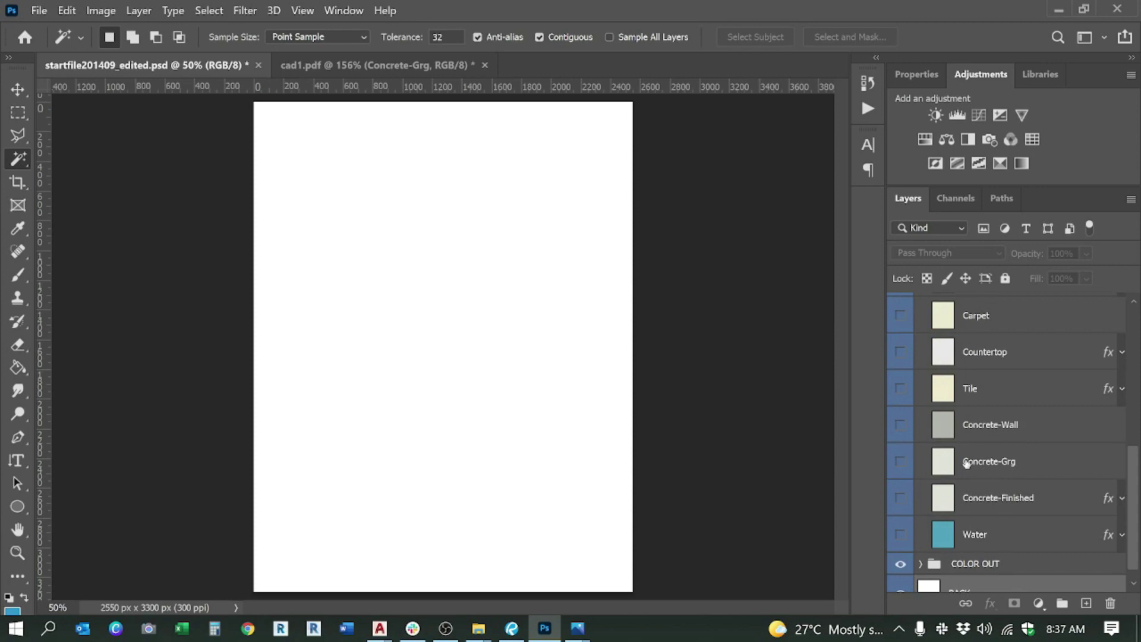
{"action": "left_click", "coordinate": [901, 461]}
{"action": "left_click", "coordinate": [901, 461]}
{"action": "scroll", "coordinate": [978, 471], "scroll_direction": "up", "scroll_amount": 6}
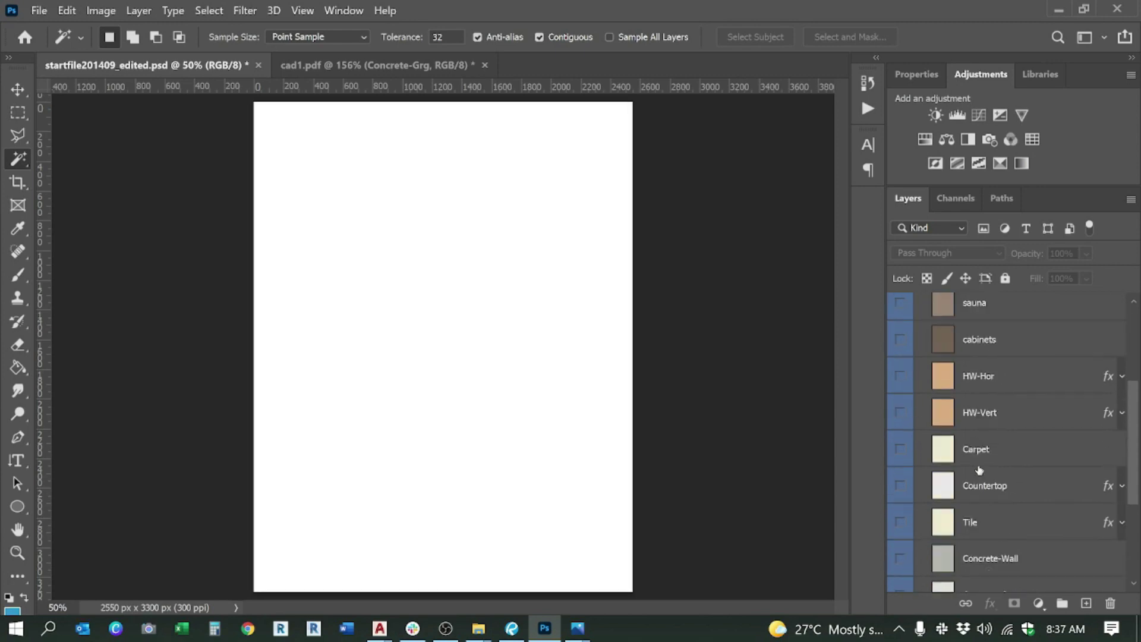
{"action": "scroll", "coordinate": [979, 469], "scroll_direction": "up", "scroll_amount": 2}
{"action": "left_click", "coordinate": [921, 439]}
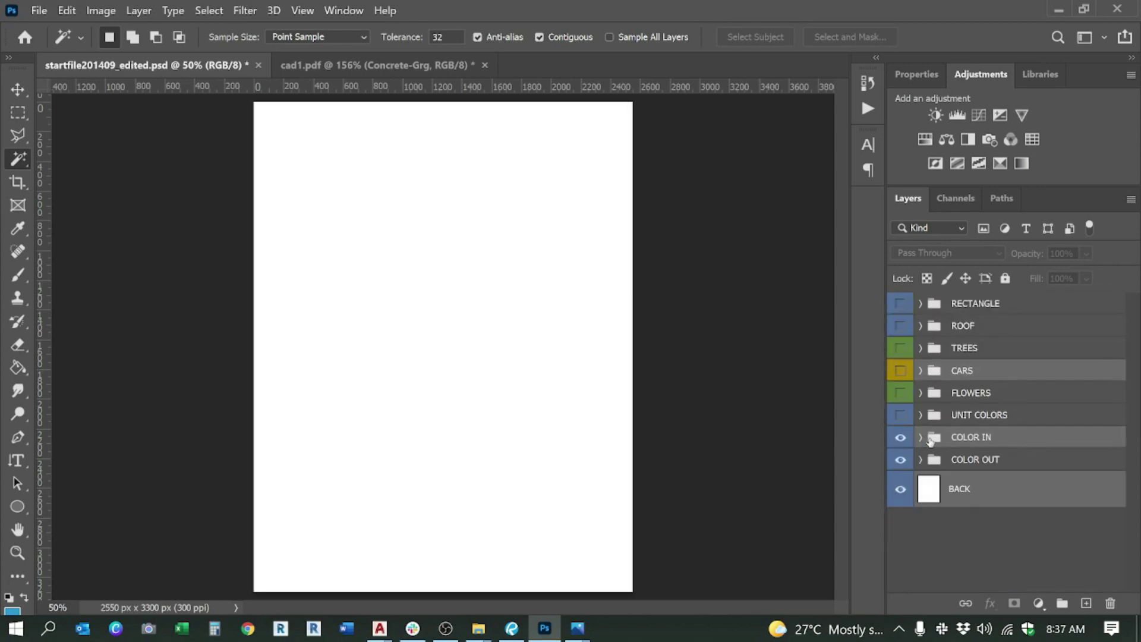
{"action": "left_click", "coordinate": [921, 461]}
{"action": "scroll", "coordinate": [982, 469], "scroll_direction": "down", "scroll_amount": 8}
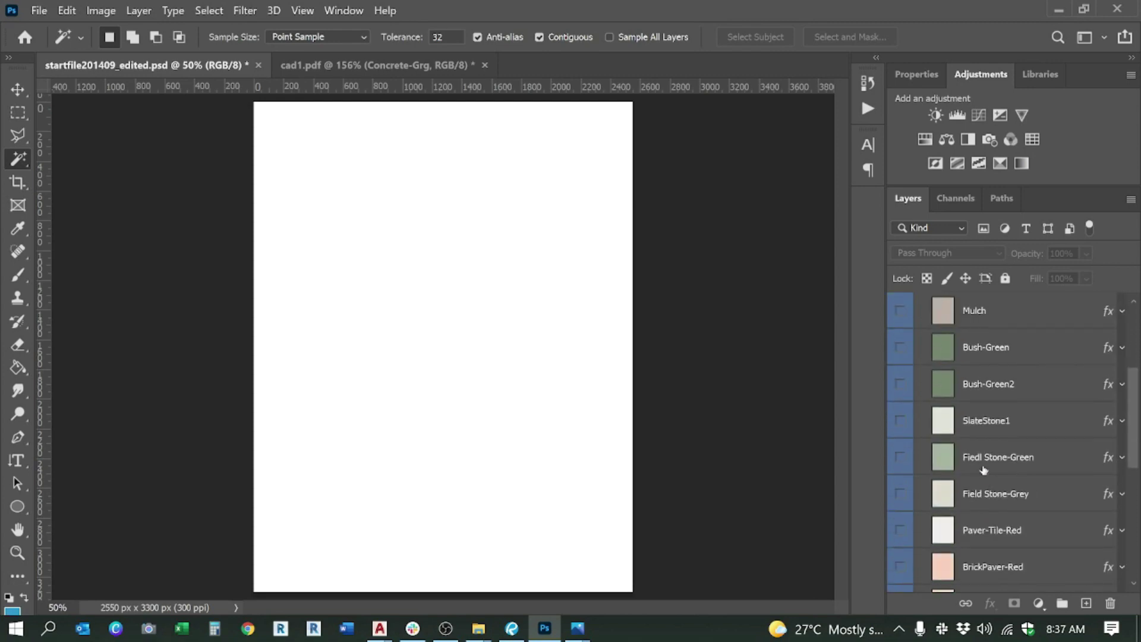
{"action": "scroll", "coordinate": [984, 470], "scroll_direction": "down", "scroll_amount": 4}
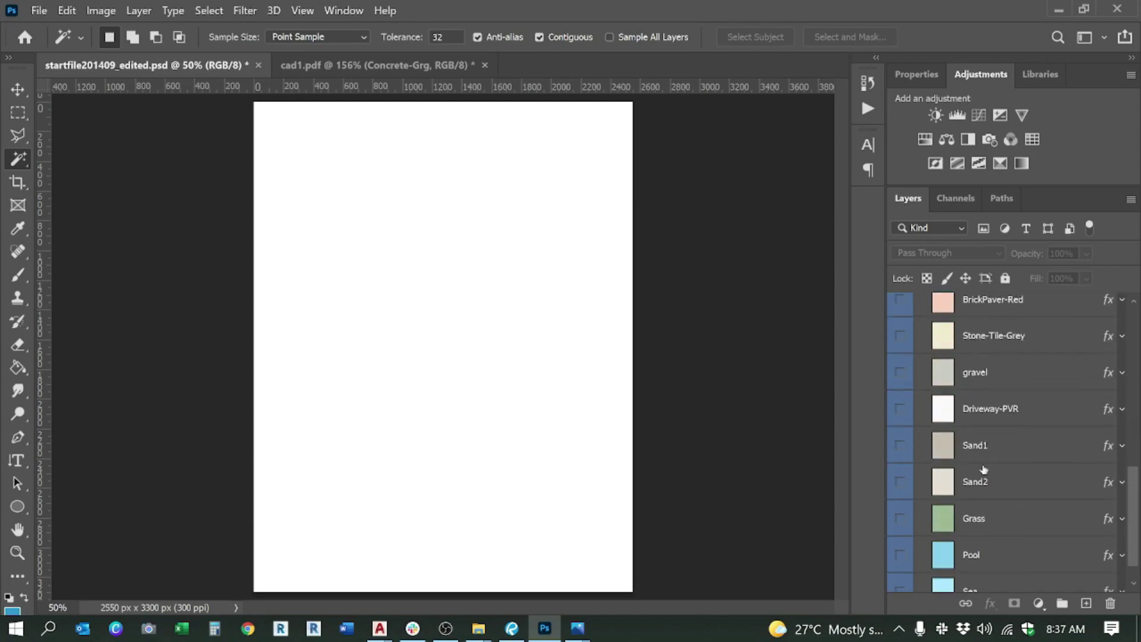
{"action": "scroll", "coordinate": [986, 467], "scroll_direction": "up", "scroll_amount": 1}
Step: Duplicate the Driveway-PVR layer into the cad1.pdf document
{"action": "left_click", "coordinate": [991, 438]}
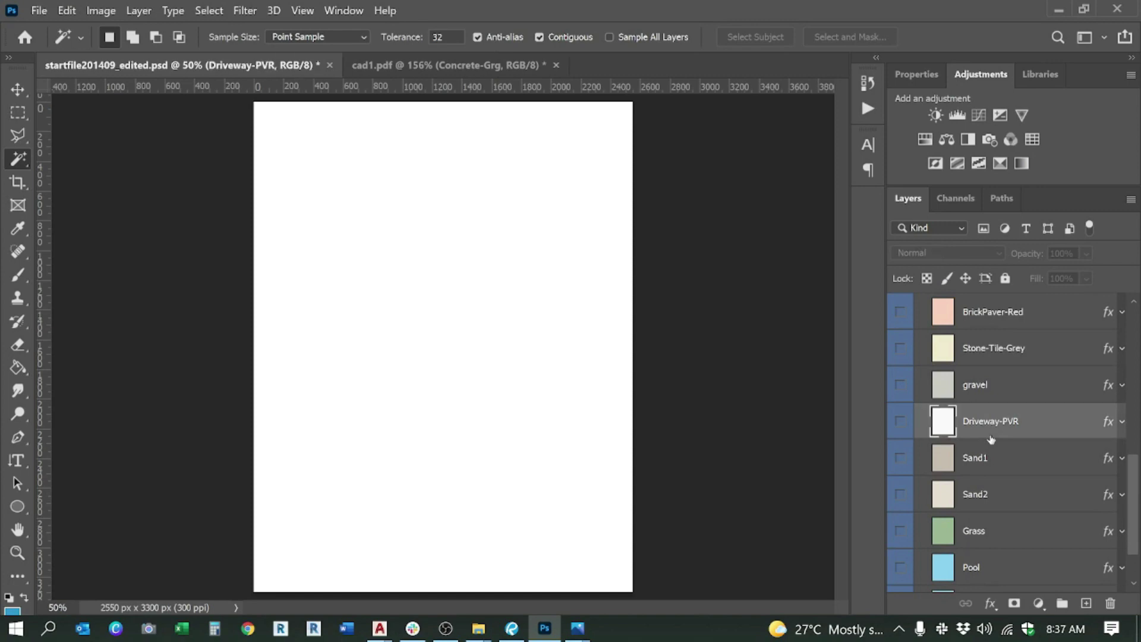
{"action": "right_click", "coordinate": [1020, 434]}
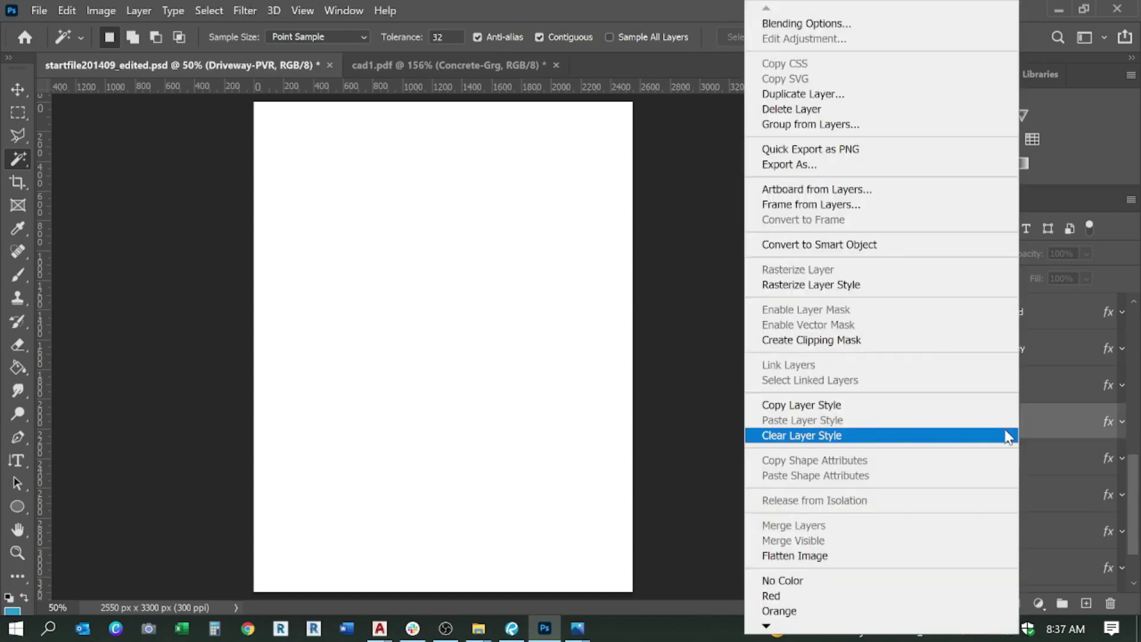
{"action": "key", "text": "Escape"}
{"action": "left_click", "coordinate": [447, 74]}
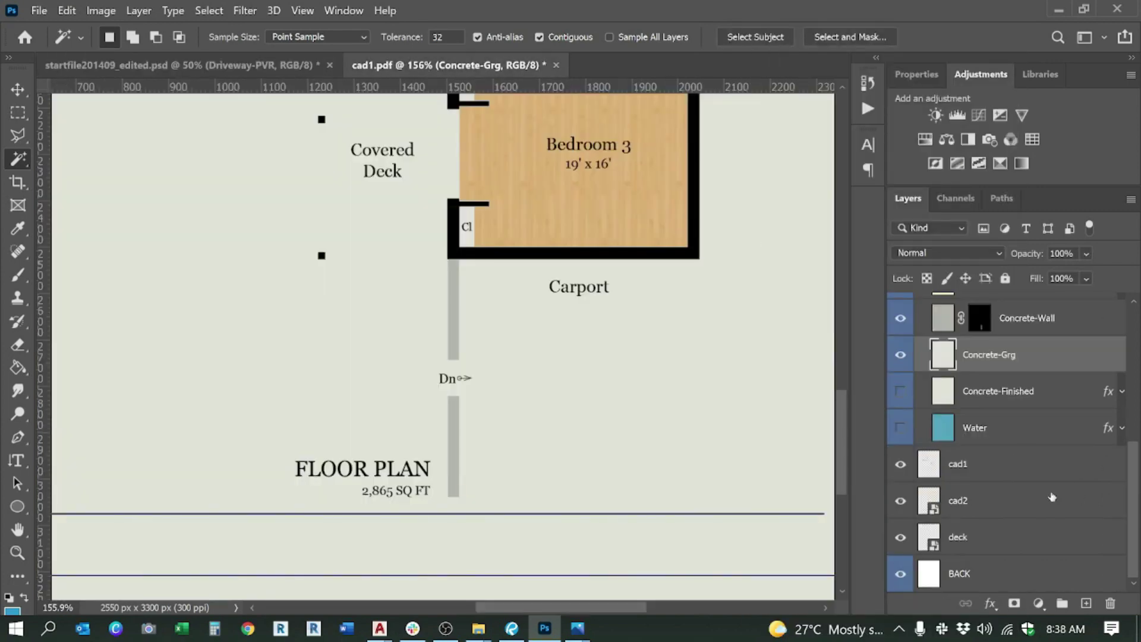
{"action": "left_click", "coordinate": [142, 60]}
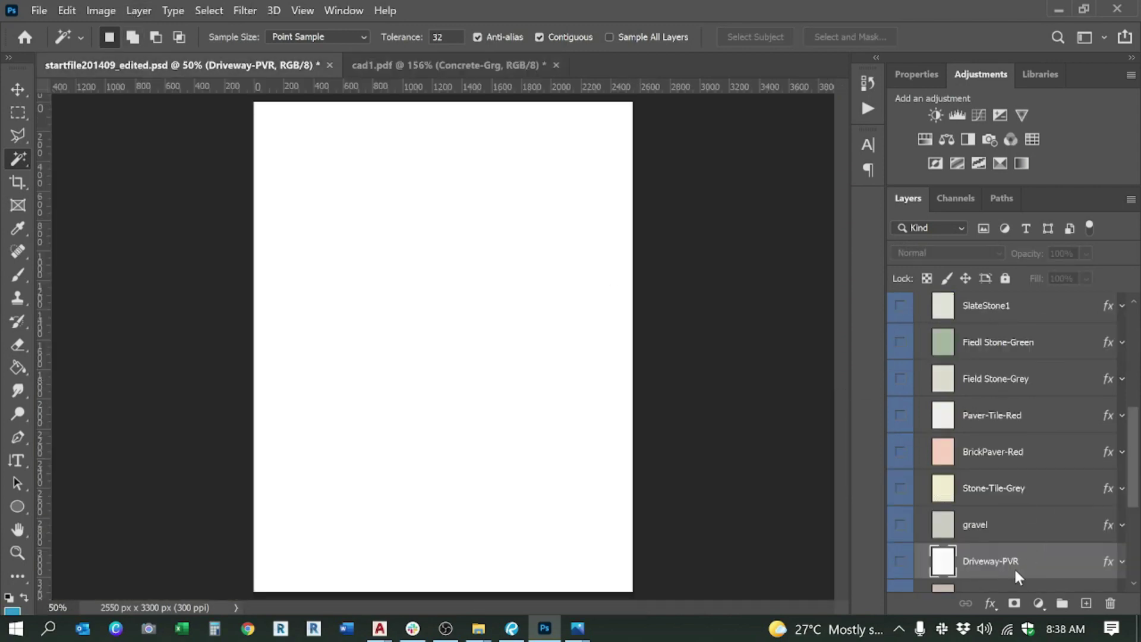
{"action": "right_click", "coordinate": [1017, 574]}
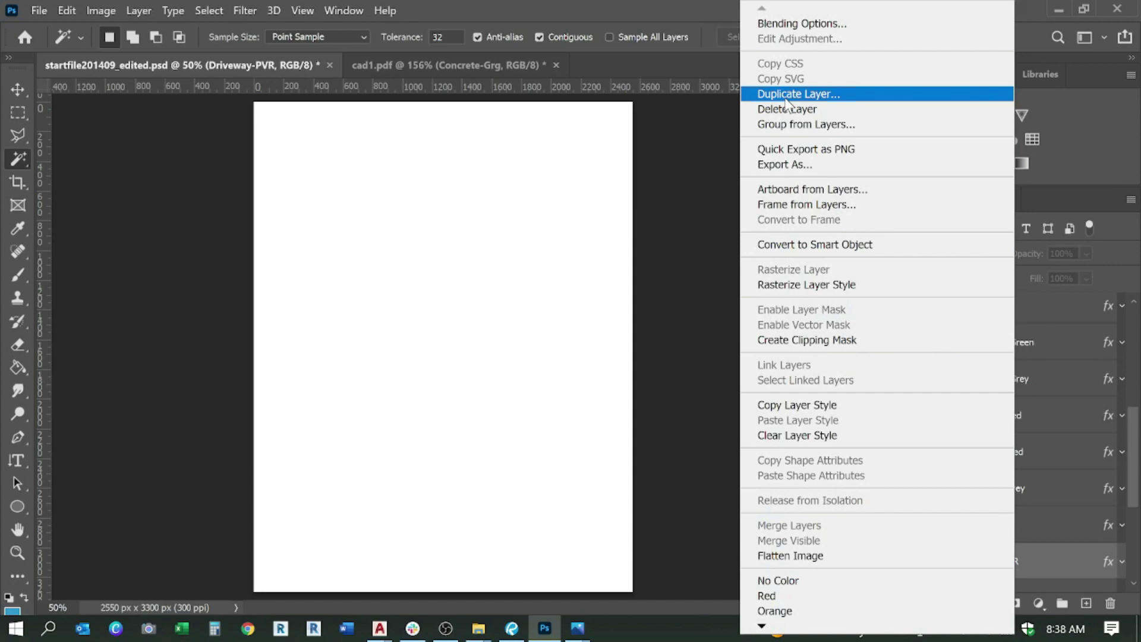
{"action": "left_click", "coordinate": [786, 98]}
{"action": "left_click", "coordinate": [406, 165]}
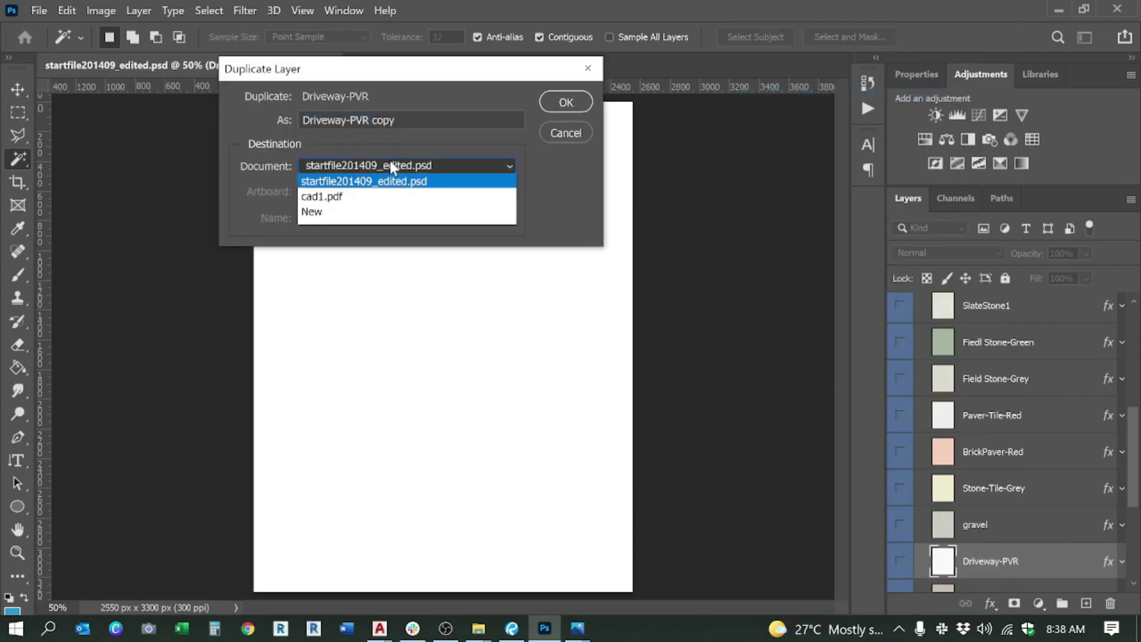
{"action": "left_click", "coordinate": [383, 200]}
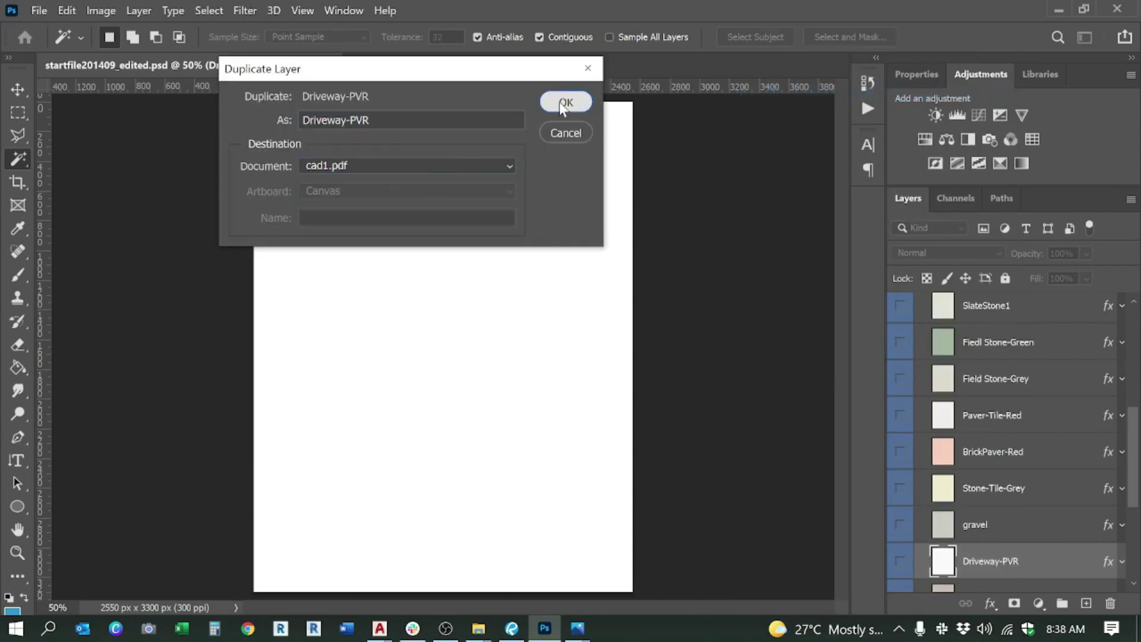
{"action": "left_click", "coordinate": [561, 101]}
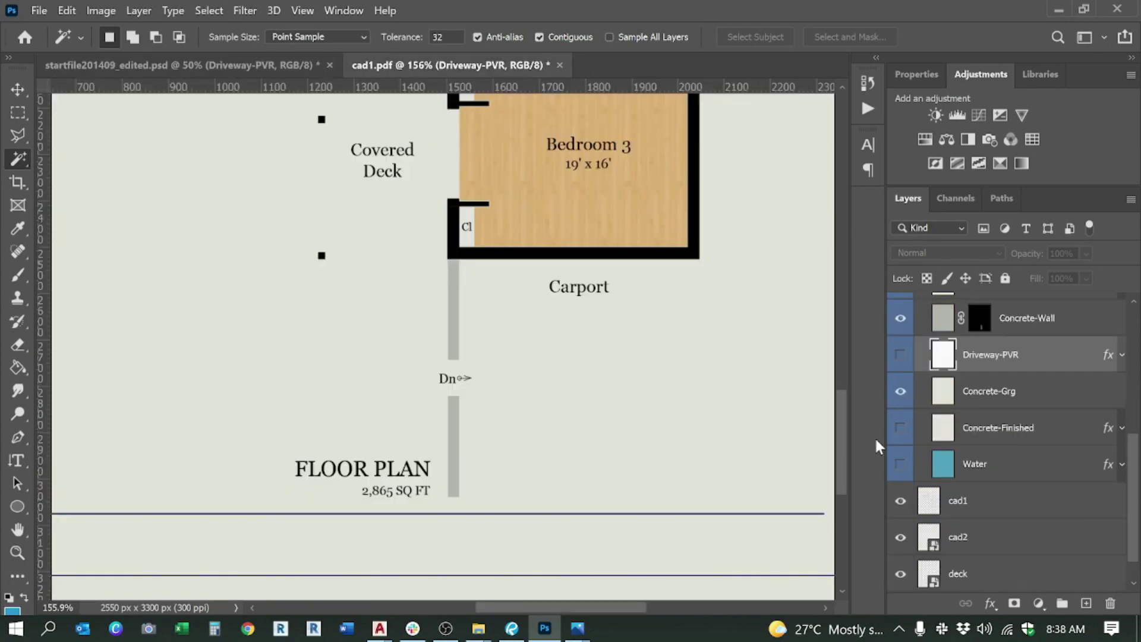
{"action": "scroll", "coordinate": [911, 441], "scroll_direction": "up", "scroll_amount": 2}
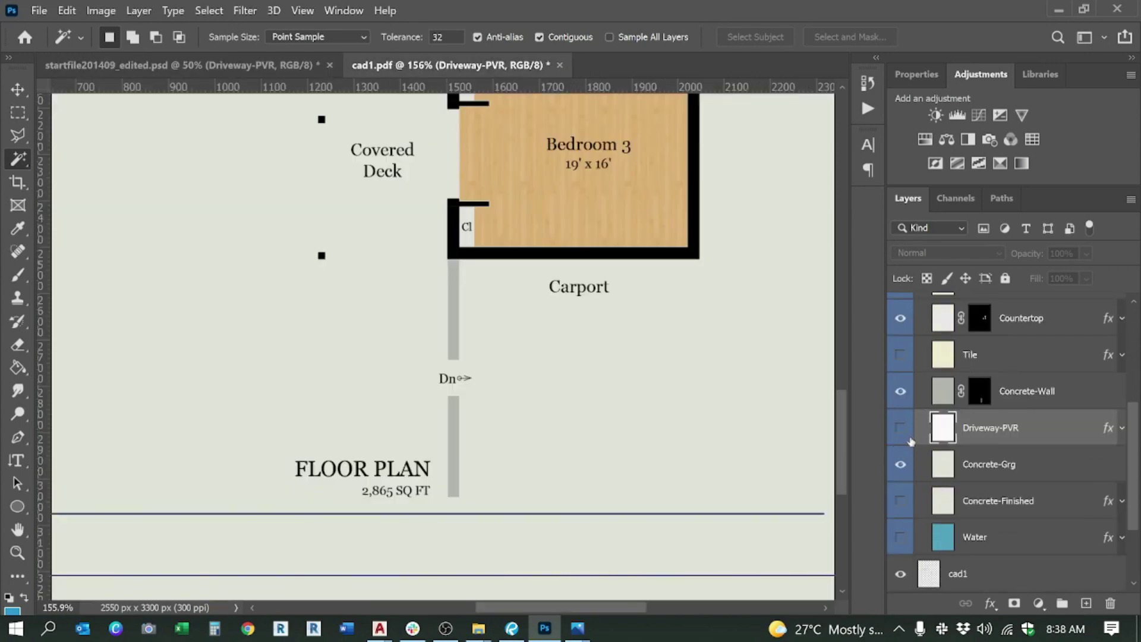
Step: Hide the Concrete-Grg concrete fill and show the Driveway-PVR paver texture
{"action": "left_click", "coordinate": [920, 469]}
{"action": "left_click", "coordinate": [900, 465]}
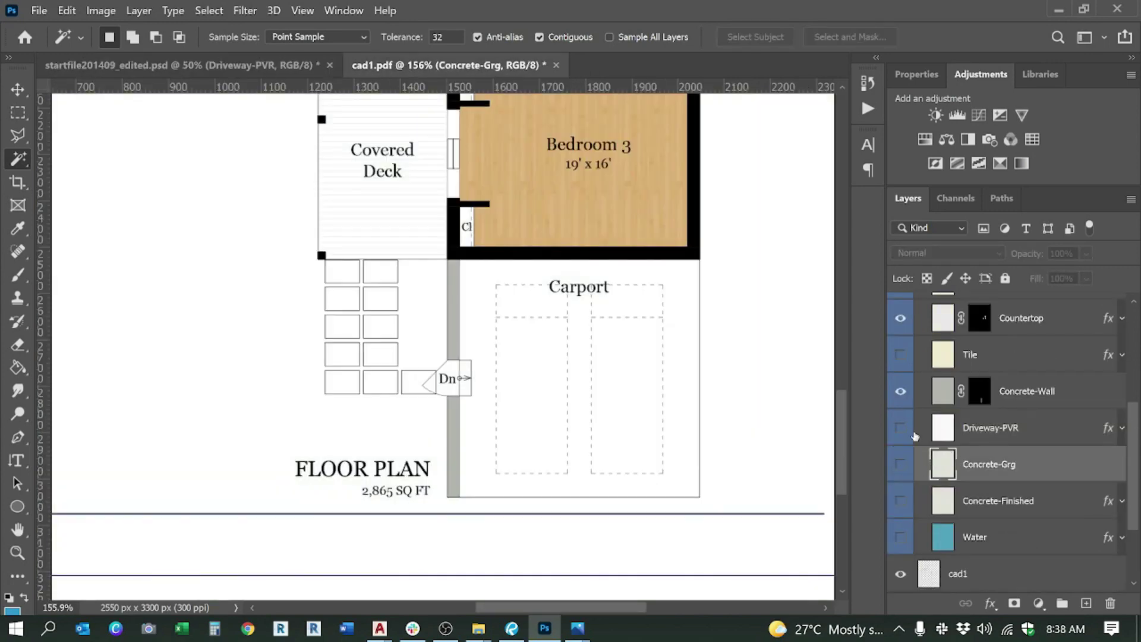
{"action": "left_click", "coordinate": [901, 428]}
{"action": "left_click", "coordinate": [1001, 428]}
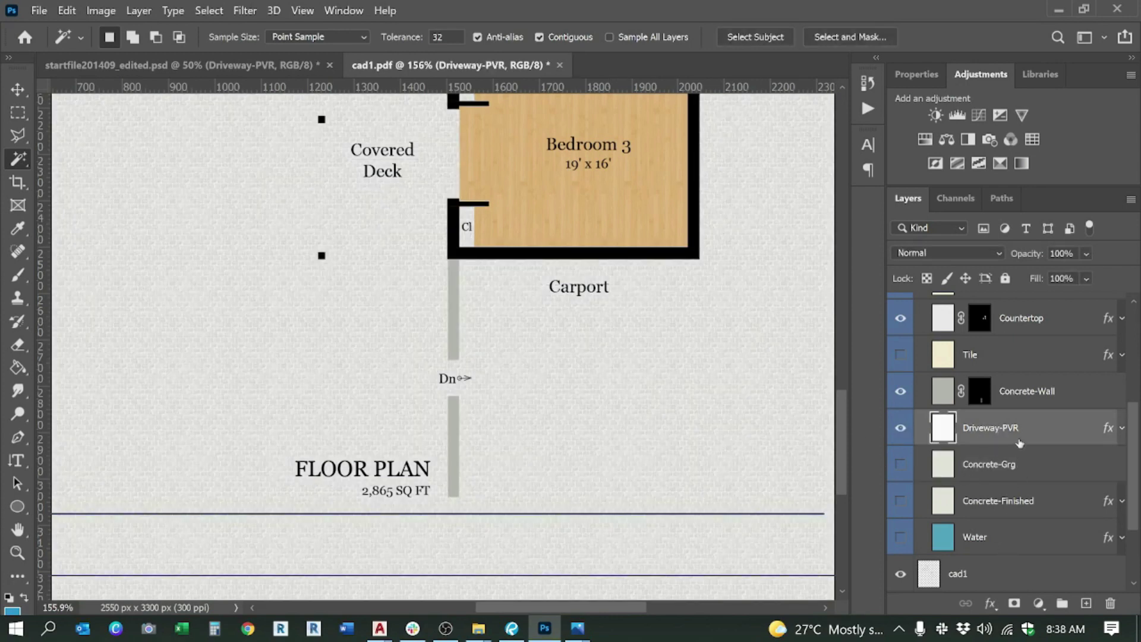
Step: Briefly hide the COLOR IN fills to work on the cad1 line-work layer, then restore them
{"action": "scroll", "coordinate": [1020, 443], "scroll_direction": "up", "scroll_amount": 6}
{"action": "left_click", "coordinate": [921, 398]}
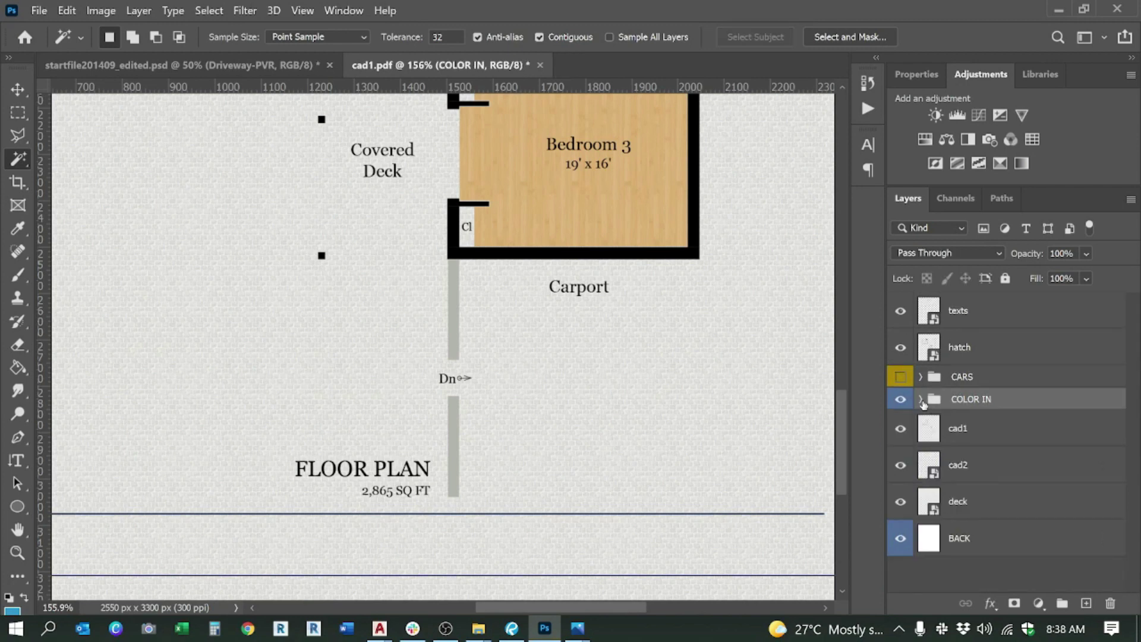
{"action": "left_click", "coordinate": [900, 399]}
{"action": "left_click", "coordinate": [962, 428]}
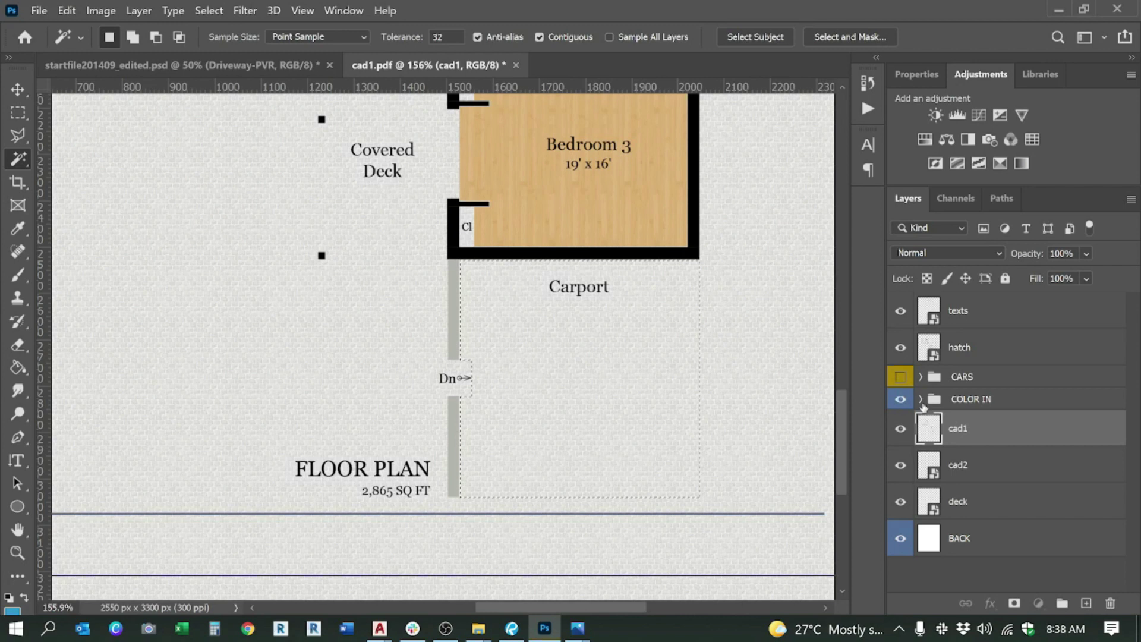
{"action": "left_click", "coordinate": [918, 399]}
{"action": "scroll", "coordinate": [987, 452], "scroll_direction": "down", "scroll_amount": 5}
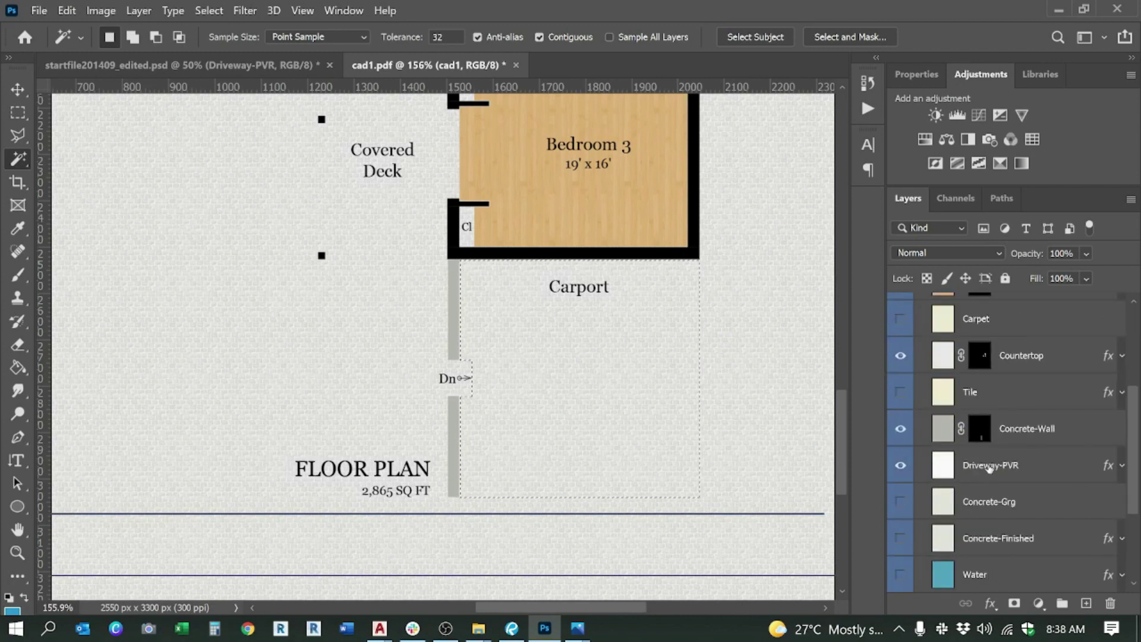
Step: Mask the Driveway-PVR layer so the paver texture covers only the carport
{"action": "left_click", "coordinate": [989, 467]}
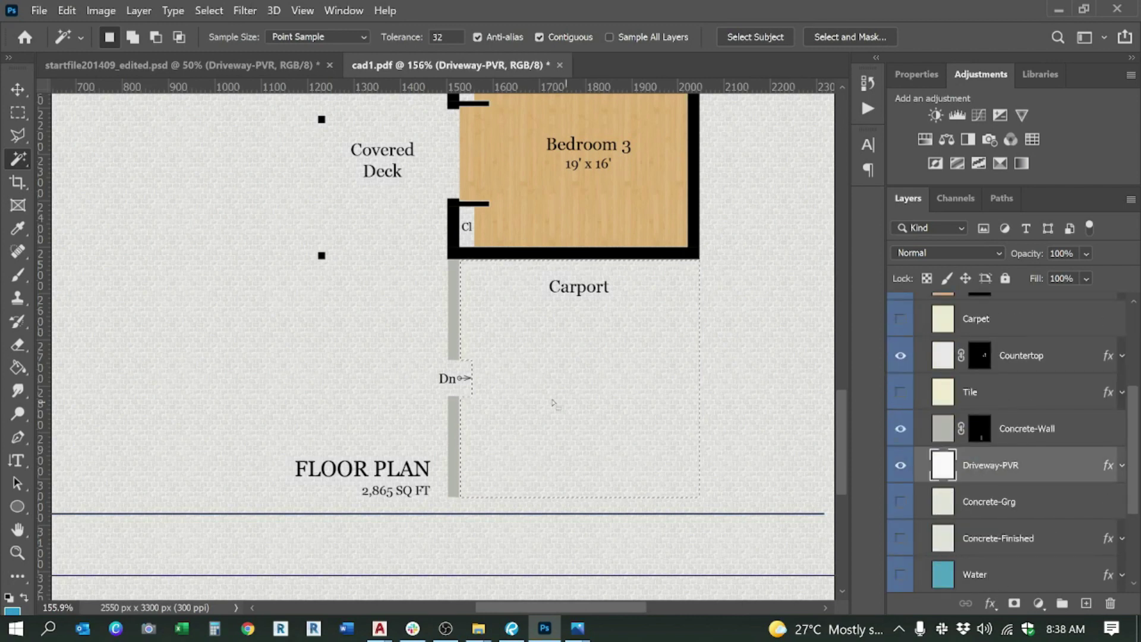
{"action": "scroll", "coordinate": [1001, 474], "scroll_direction": "up", "scroll_amount": 5}
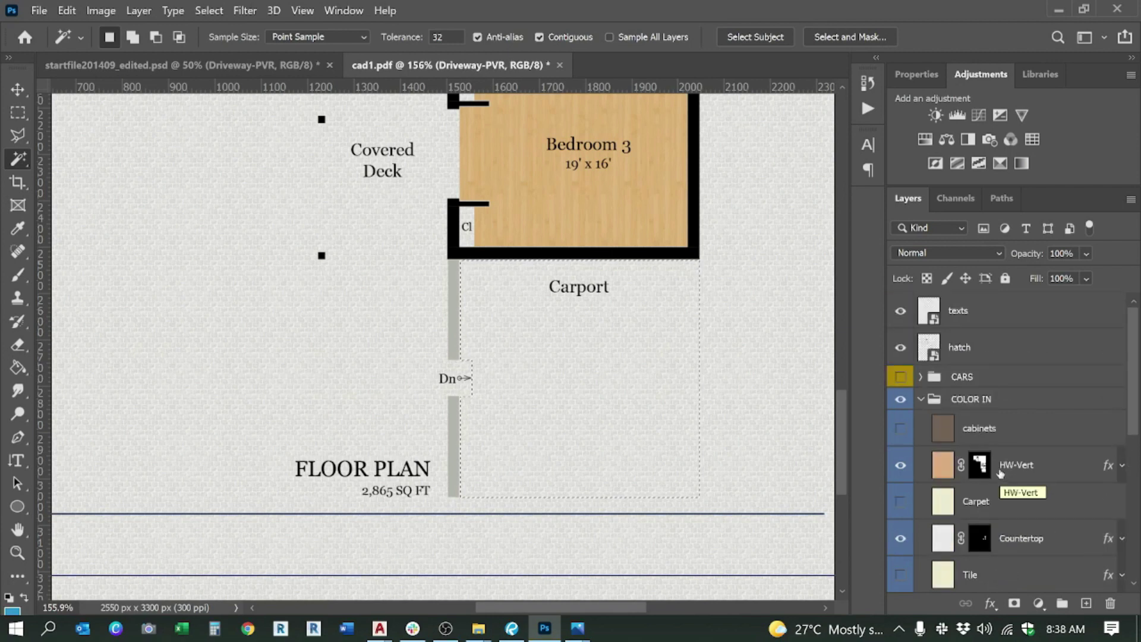
{"action": "scroll", "coordinate": [1001, 474], "scroll_direction": "down", "scroll_amount": 5}
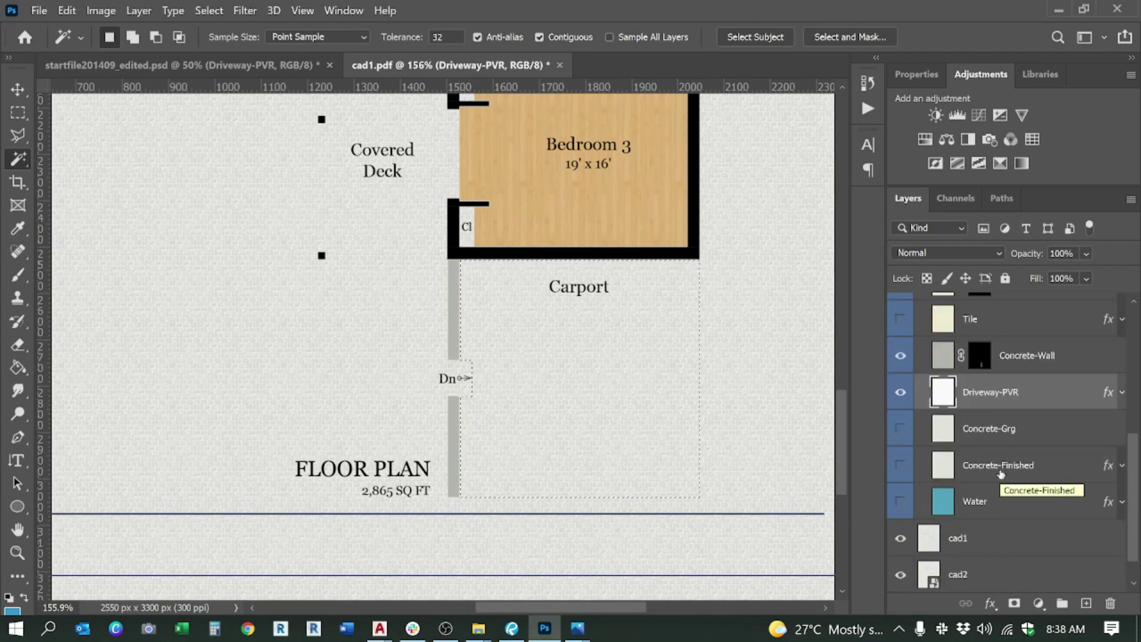
{"action": "scroll", "coordinate": [1000, 474], "scroll_direction": "down", "scroll_amount": 2}
{"action": "left_click", "coordinate": [1014, 604]}
{"action": "scroll", "coordinate": [633, 374], "scroll_direction": "down", "scroll_amount": 3}
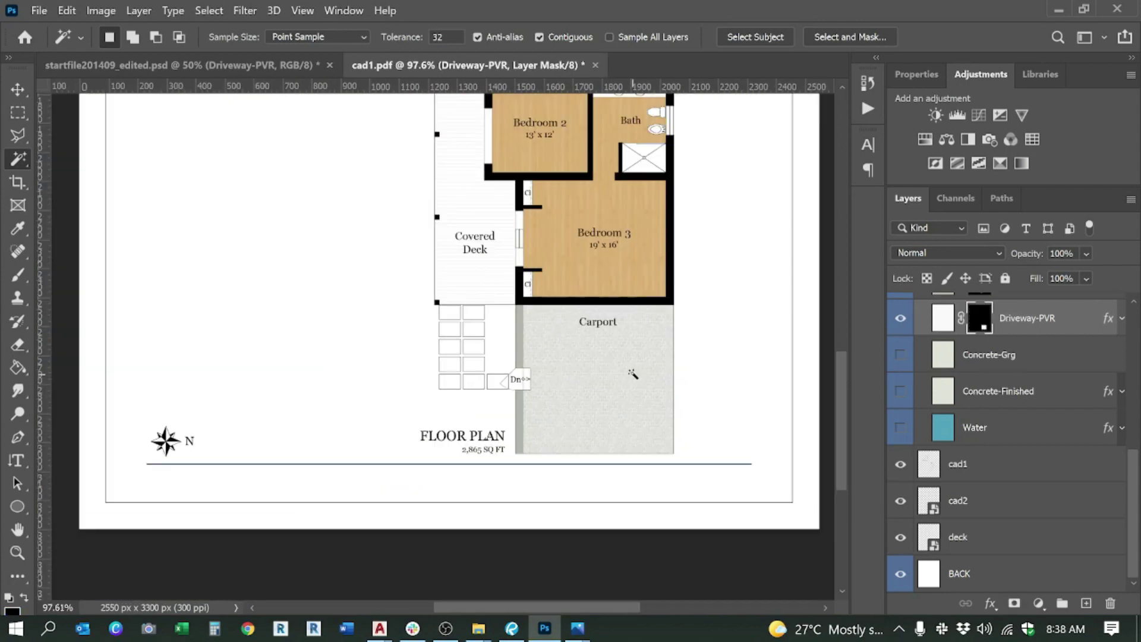
Step: Delete the Concrete-Grg and Concrete-Finished layers
{"action": "scroll", "coordinate": [633, 373], "scroll_direction": "down", "scroll_amount": 2}
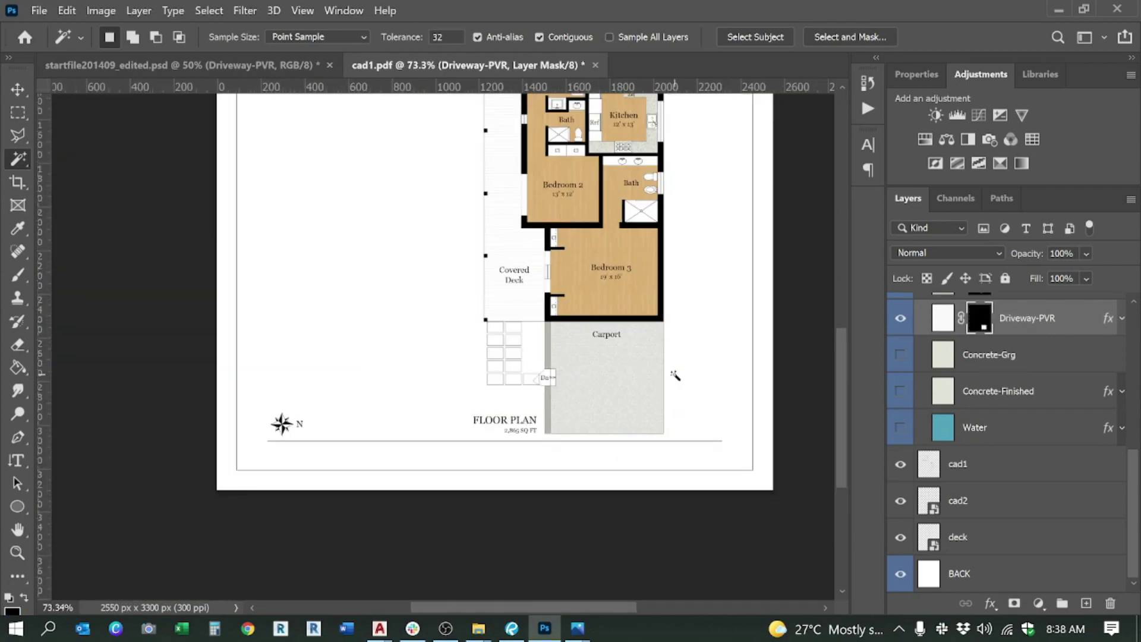
{"action": "scroll", "coordinate": [963, 452], "scroll_direction": "up", "scroll_amount": 6}
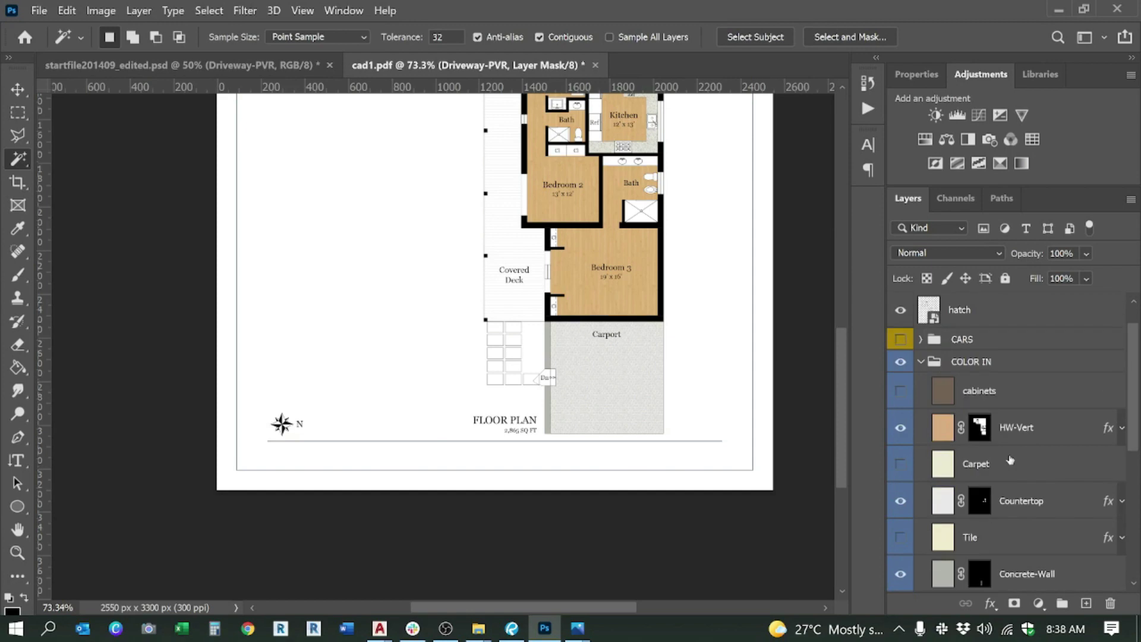
{"action": "scroll", "coordinate": [963, 404], "scroll_direction": "down", "scroll_amount": 3}
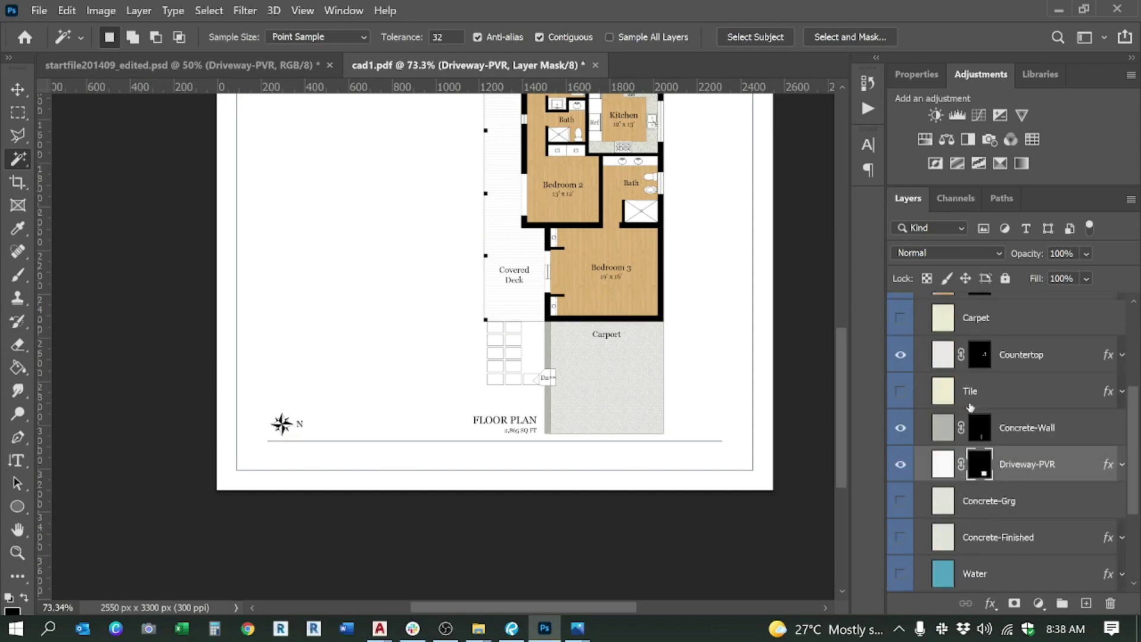
{"action": "left_click", "coordinate": [998, 505]}
{"action": "key", "text": "Delete"}
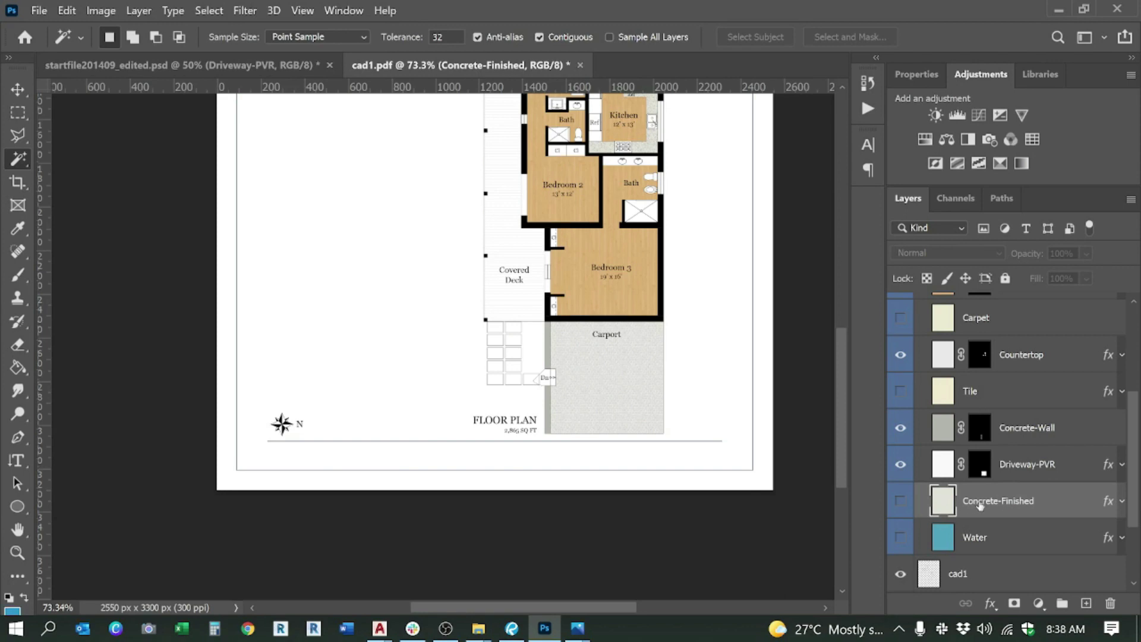
{"action": "key", "text": "Delete"}
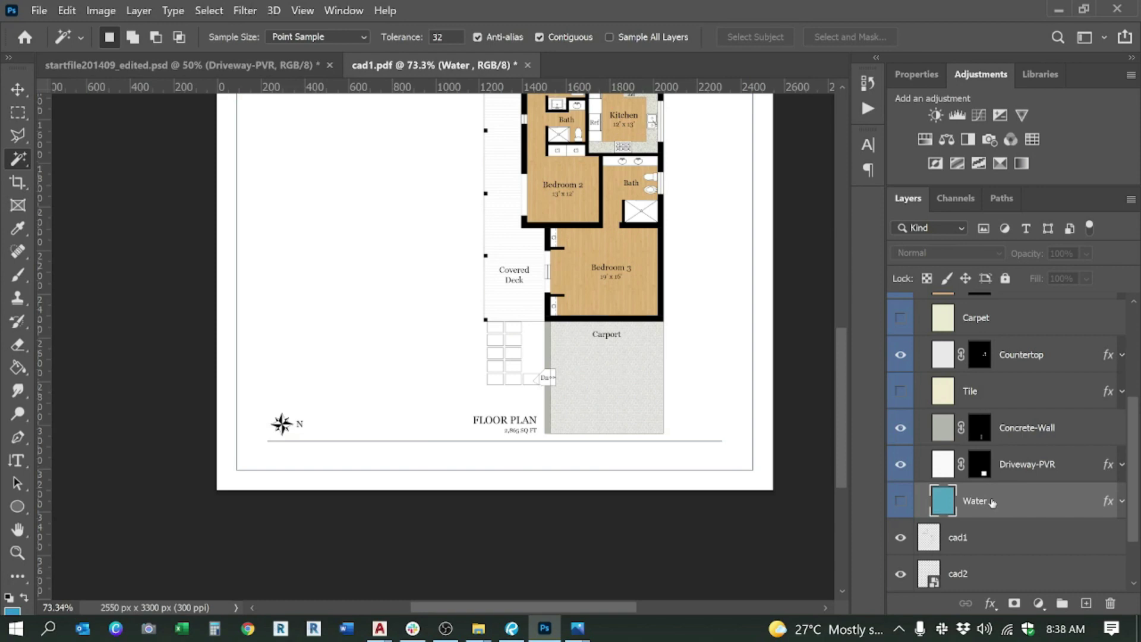
Step: Collapse COLOR IN, make cad1 active, and select the left bath vanity sink
{"action": "scroll", "coordinate": [680, 217], "scroll_direction": "up", "scroll_amount": 5}
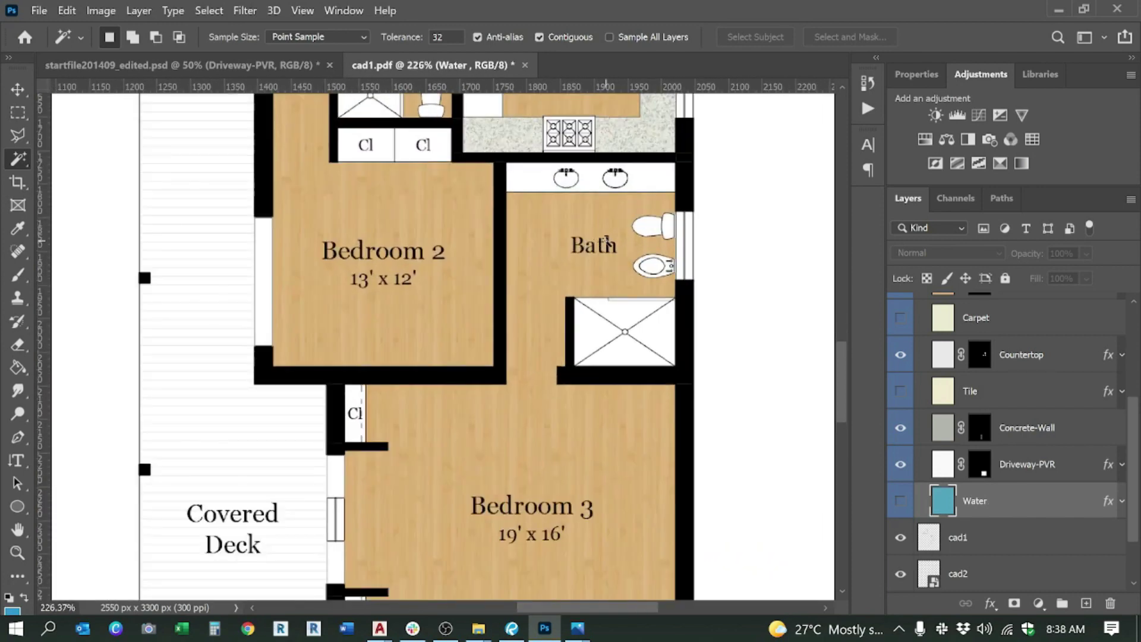
{"action": "scroll", "coordinate": [680, 311], "scroll_direction": "down", "scroll_amount": 3}
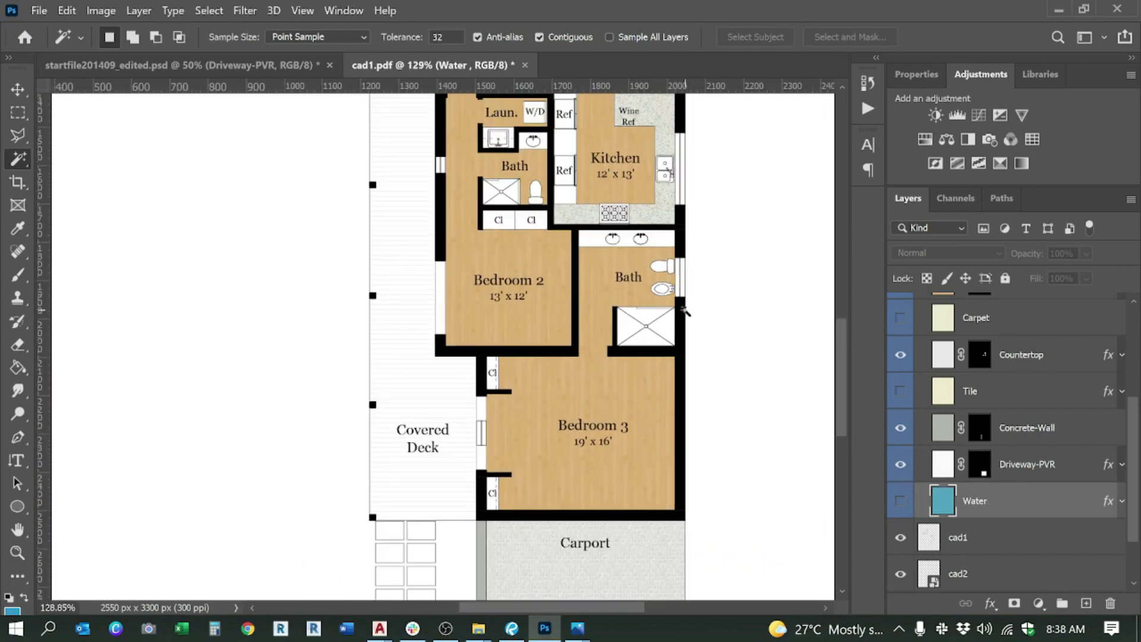
{"action": "scroll", "coordinate": [957, 497], "scroll_direction": "up", "scroll_amount": 3}
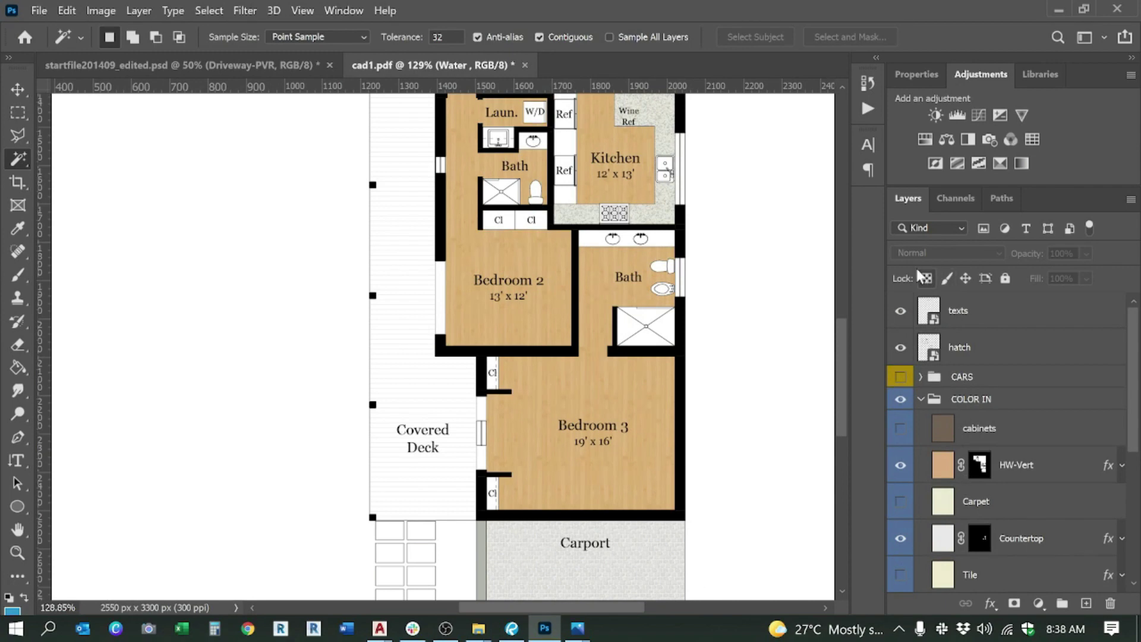
{"action": "left_click", "coordinate": [922, 399]}
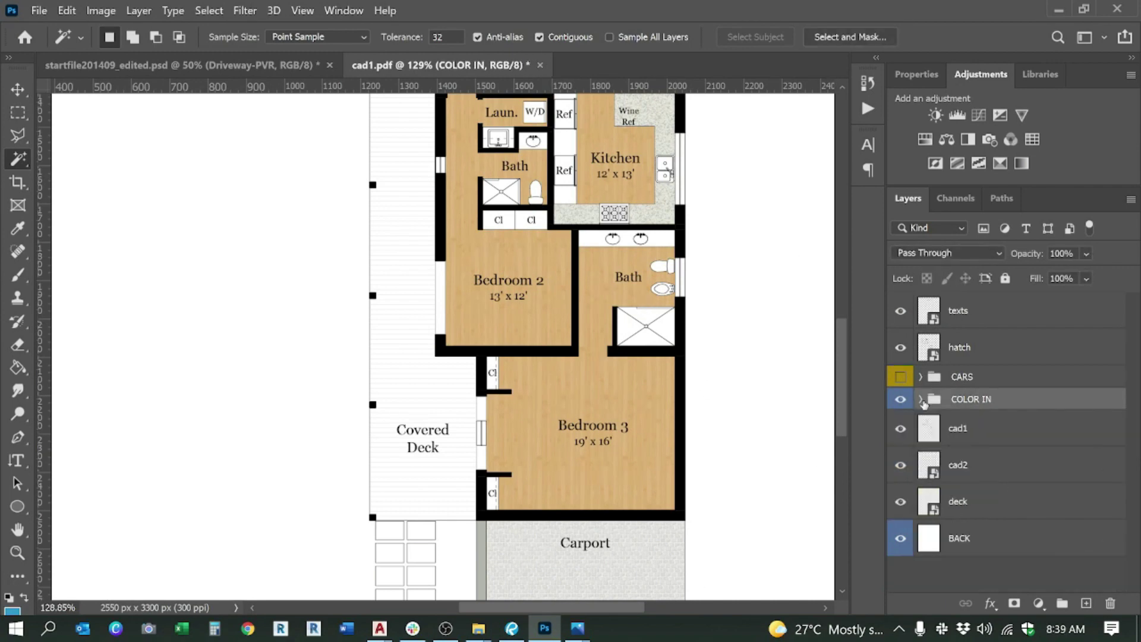
{"action": "left_click", "coordinate": [969, 437]}
{"action": "scroll", "coordinate": [629, 263], "scroll_direction": "up", "scroll_amount": 5}
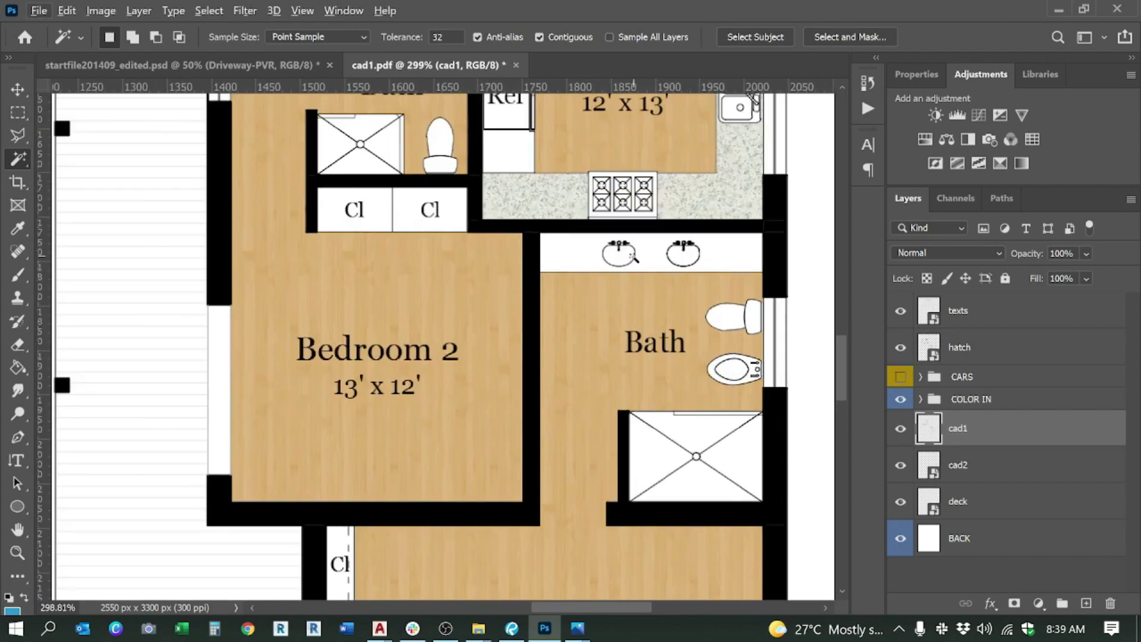
{"action": "left_click", "coordinate": [620, 253]}
Step: Add the right sink and the first shower triangles to the selection
{"action": "left_click", "coordinate": [689, 253], "text": "shift"}
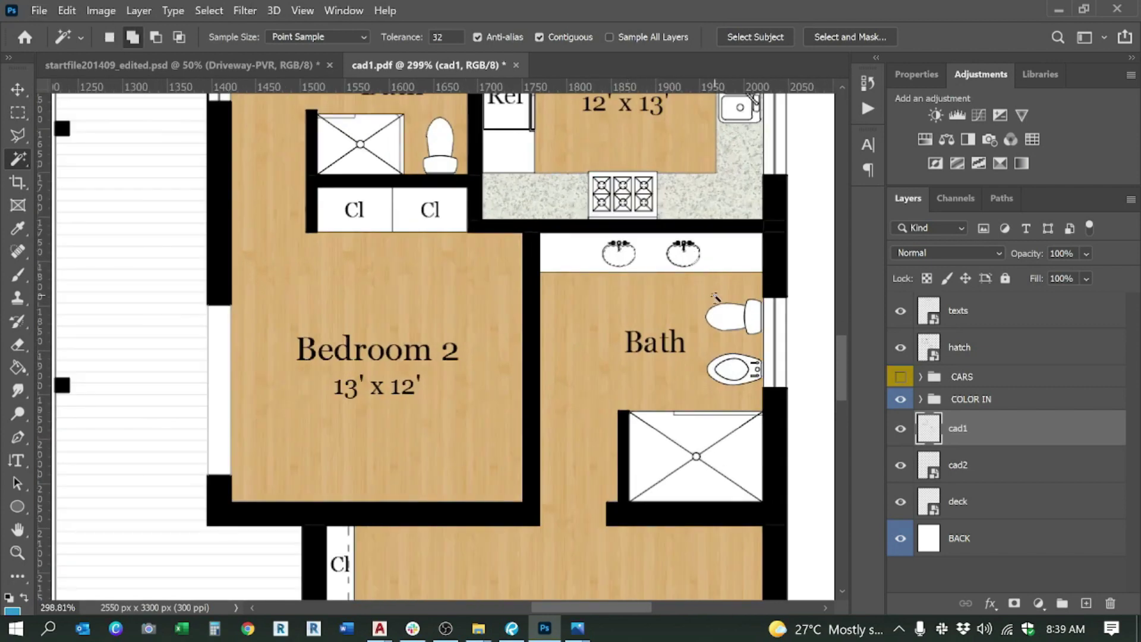
{"action": "left_click", "coordinate": [735, 458], "text": "shift"}
{"action": "left_click", "coordinate": [701, 428], "text": "shift"}
{"action": "left_click", "coordinate": [701, 480], "text": "shift"}
{"action": "scroll", "coordinate": [506, 292], "scroll_direction": "up", "scroll_amount": 5}
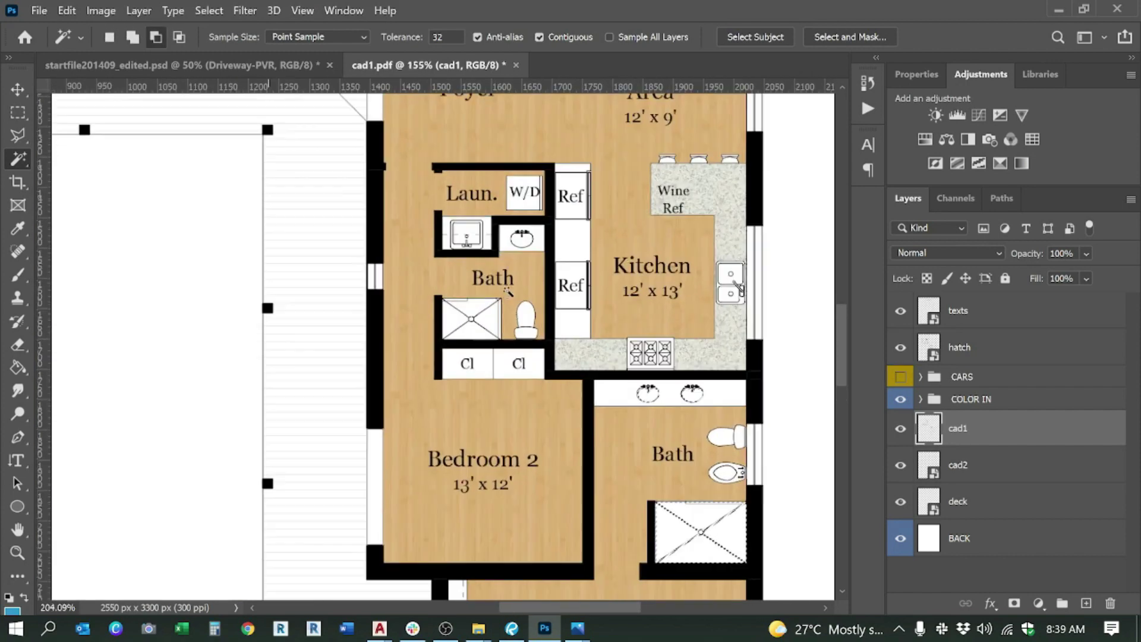
{"action": "scroll", "coordinate": [506, 292], "scroll_direction": "down", "scroll_amount": 2}
{"action": "scroll", "coordinate": [439, 443], "scroll_direction": "up", "scroll_amount": 2}
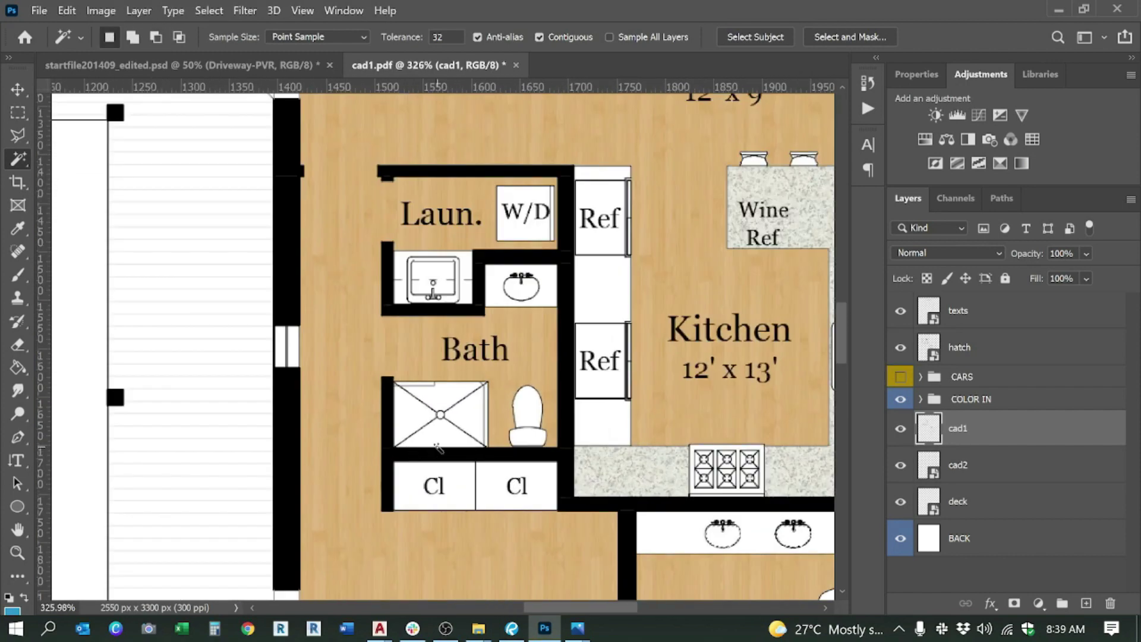
Step: Add the shower's left, top and right triangles to the selection
{"action": "left_click", "coordinate": [412, 412], "text": "shift"}
{"action": "left_click", "coordinate": [444, 397], "text": "shift"}
{"action": "left_click", "coordinate": [465, 414], "text": "shift"}
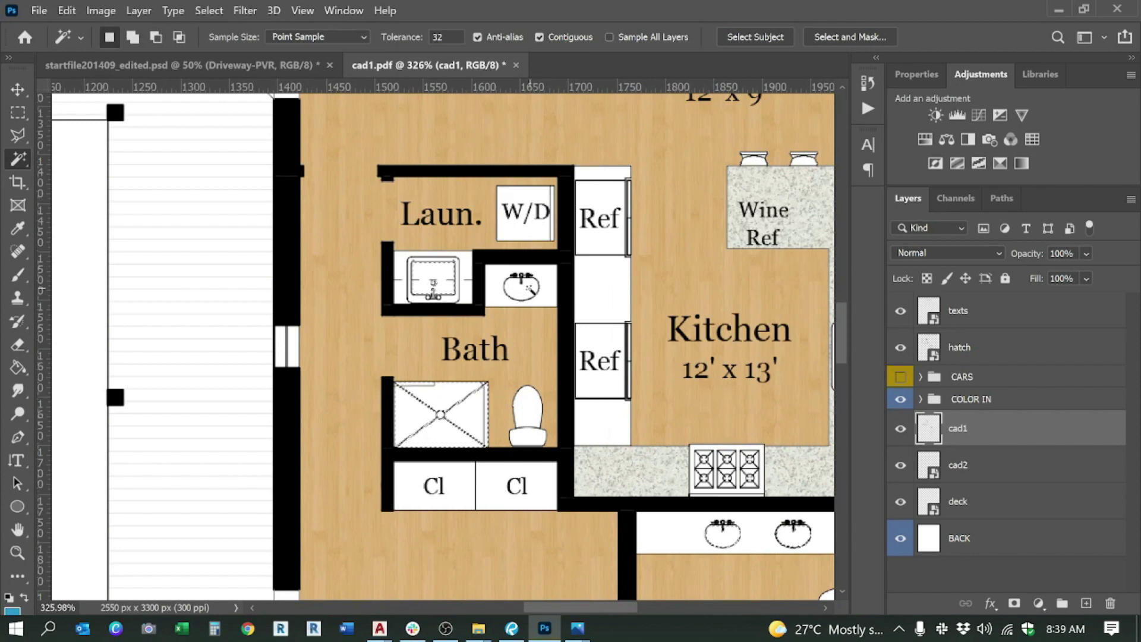
{"action": "scroll", "coordinate": [530, 304], "scroll_direction": "down", "scroll_amount": 3}
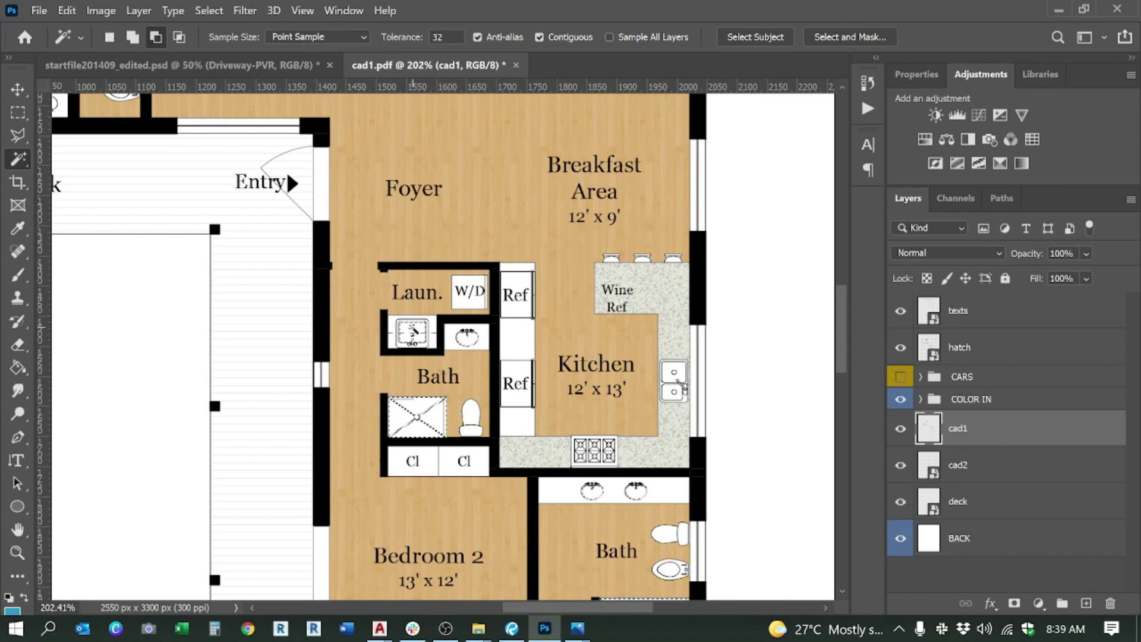
{"action": "scroll", "coordinate": [771, 406], "scroll_direction": "up", "scroll_amount": 1}
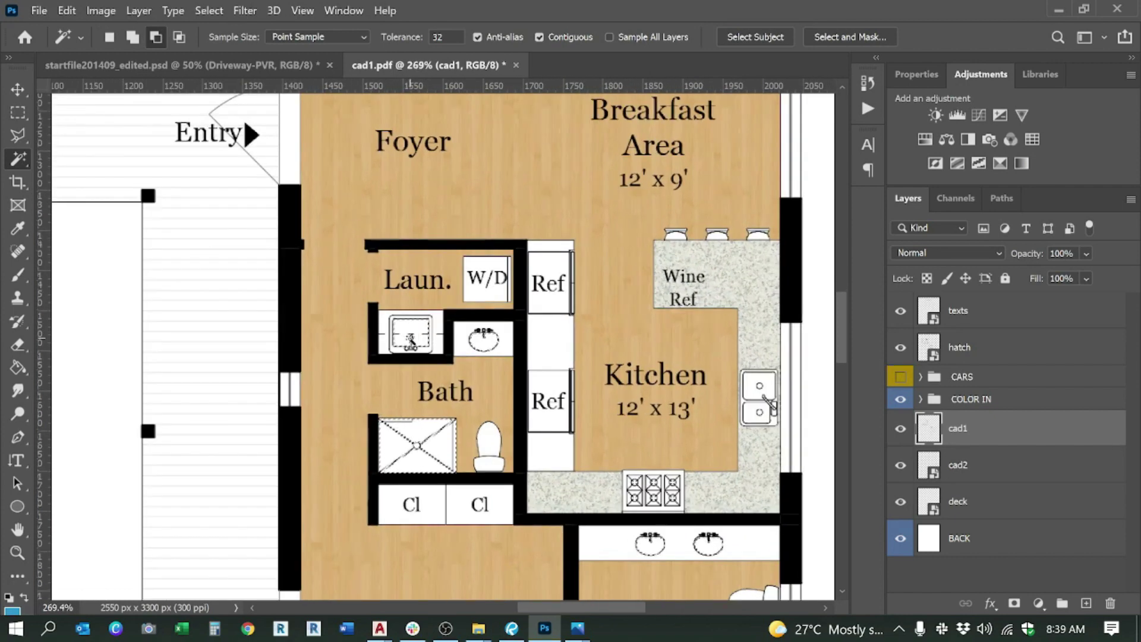
{"action": "scroll", "coordinate": [416, 339], "scroll_direction": "down", "scroll_amount": 1}
{"action": "scroll", "coordinate": [474, 329], "scroll_direction": "up", "scroll_amount": 3}
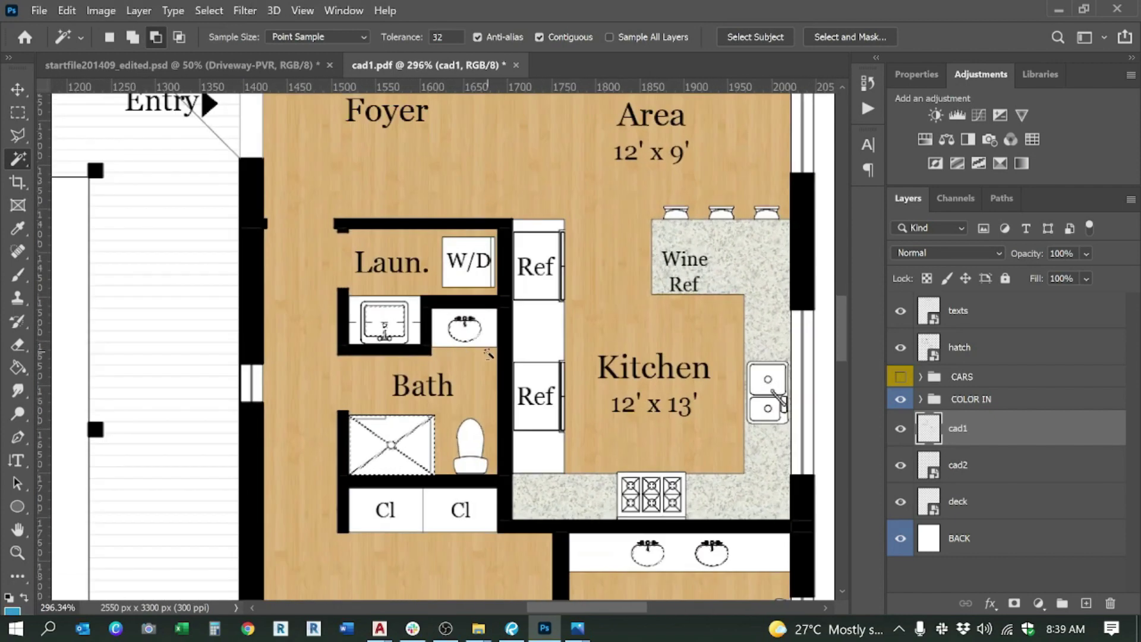
{"action": "scroll", "coordinate": [491, 348], "scroll_direction": "down", "scroll_amount": 3}
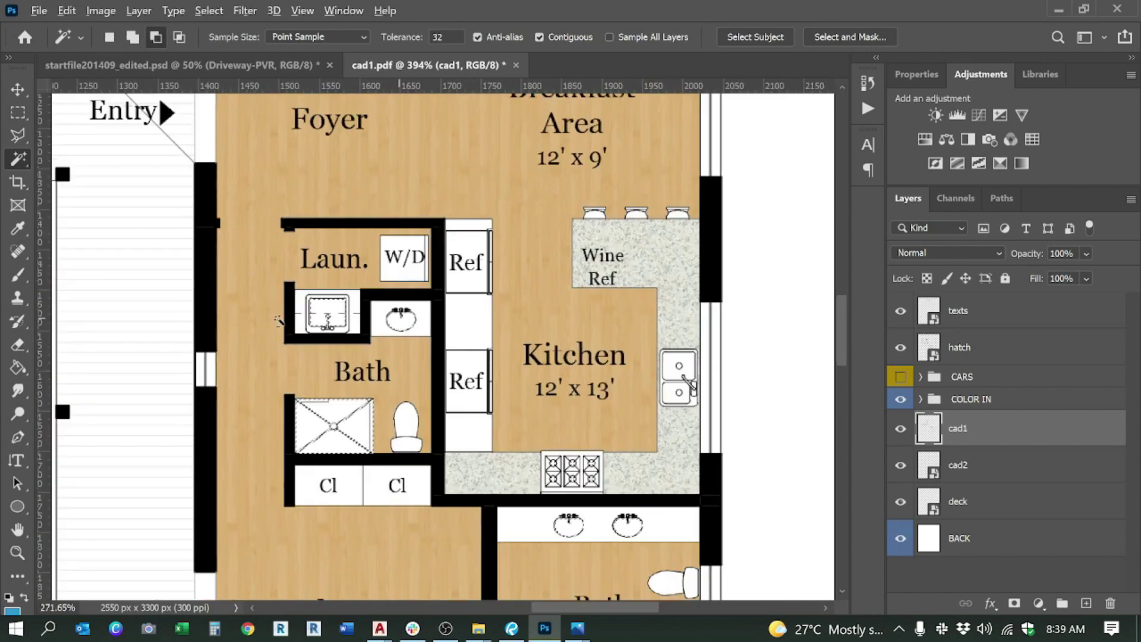
{"action": "scroll", "coordinate": [492, 346], "scroll_direction": "up", "scroll_amount": 2}
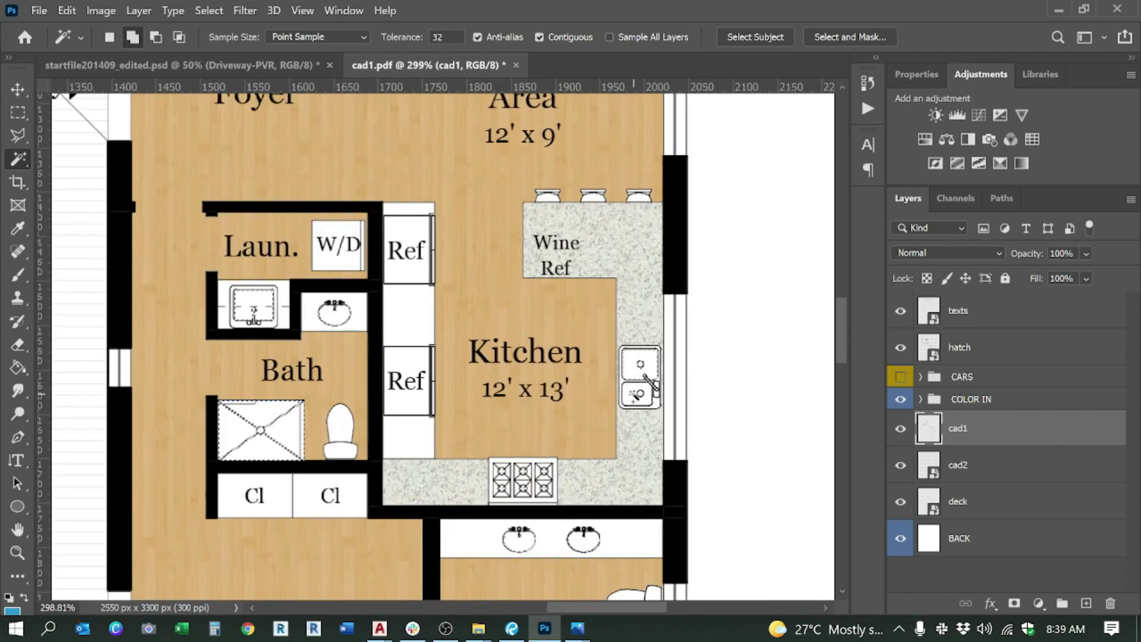
{"action": "scroll", "coordinate": [579, 438], "scroll_direction": "down", "scroll_amount": 5}
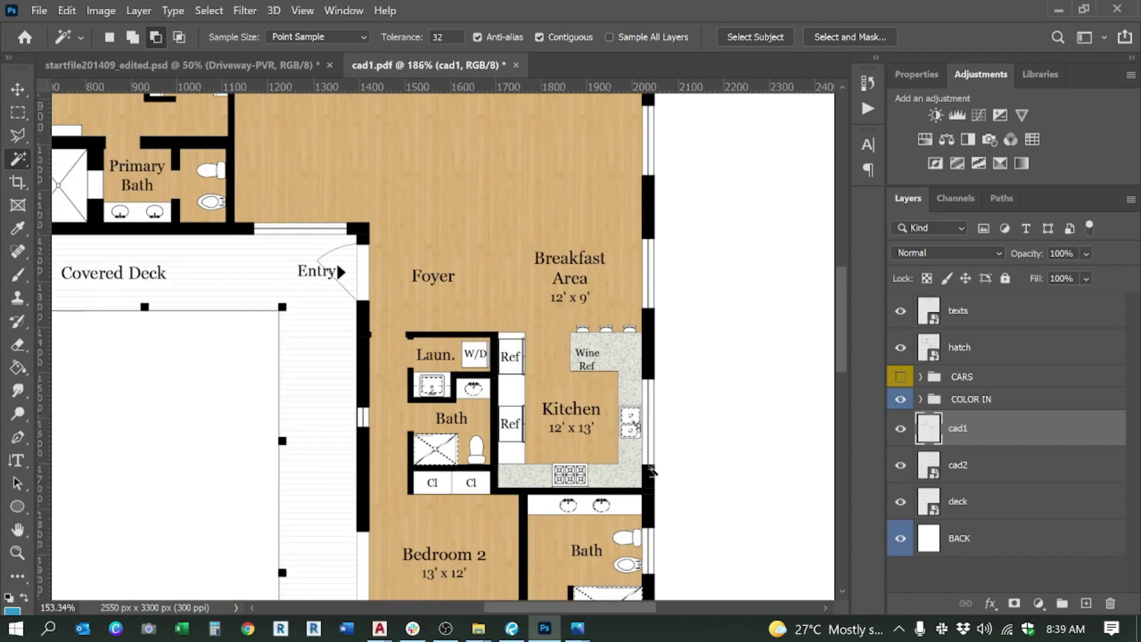
{"action": "scroll", "coordinate": [234, 280], "scroll_direction": "up", "scroll_amount": 6}
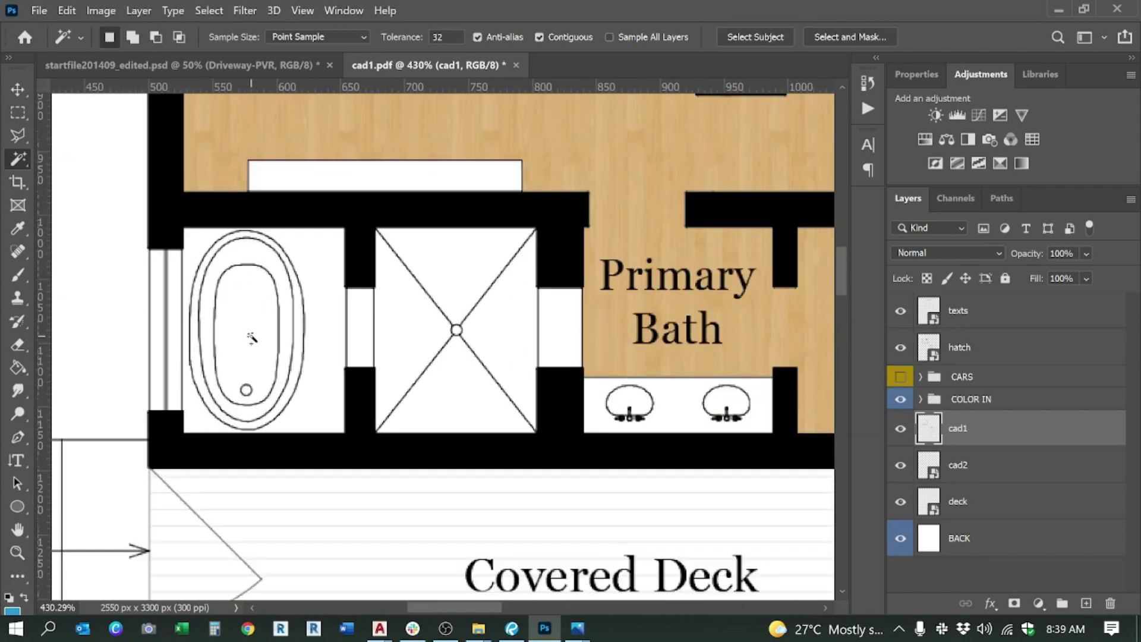
Step: Add the Primary Bath tub's inner ring and four shower triangles to the selection
{"action": "left_click", "coordinate": [243, 256], "text": "shift"}
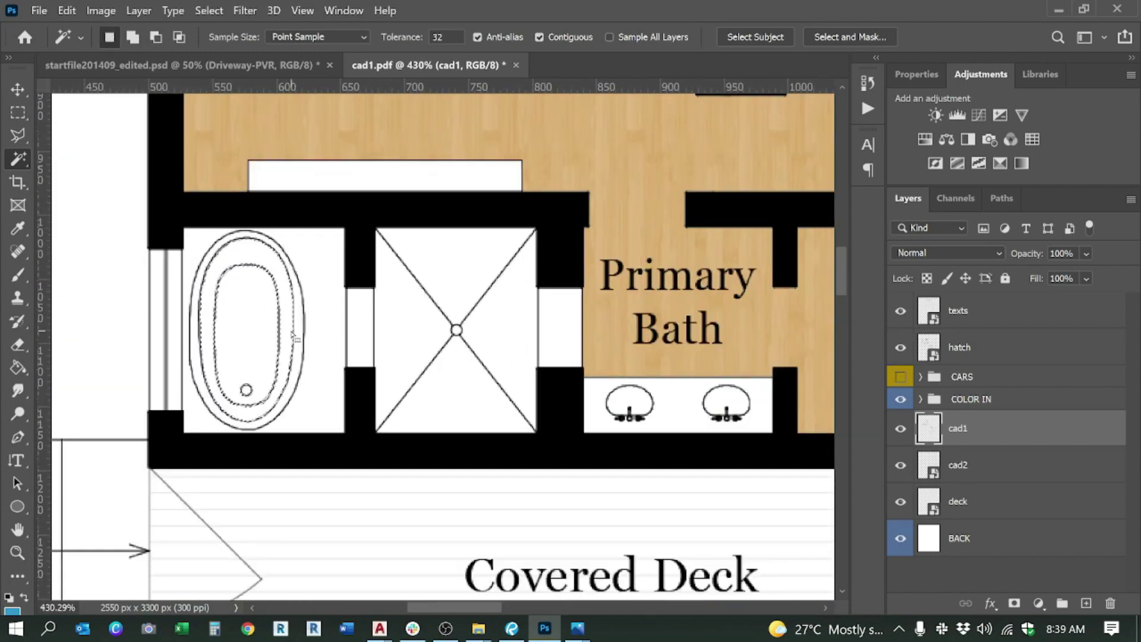
{"action": "left_click", "coordinate": [384, 350], "text": "shift"}
{"action": "left_click", "coordinate": [459, 386], "text": "shift"}
{"action": "left_click", "coordinate": [495, 335], "text": "shift"}
{"action": "left_click", "coordinate": [457, 287], "text": "shift"}
{"action": "scroll", "coordinate": [250, 374], "scroll_direction": "down", "scroll_amount": 3}
{"action": "scroll", "coordinate": [440, 378], "scroll_direction": "up", "scroll_amount": 3}
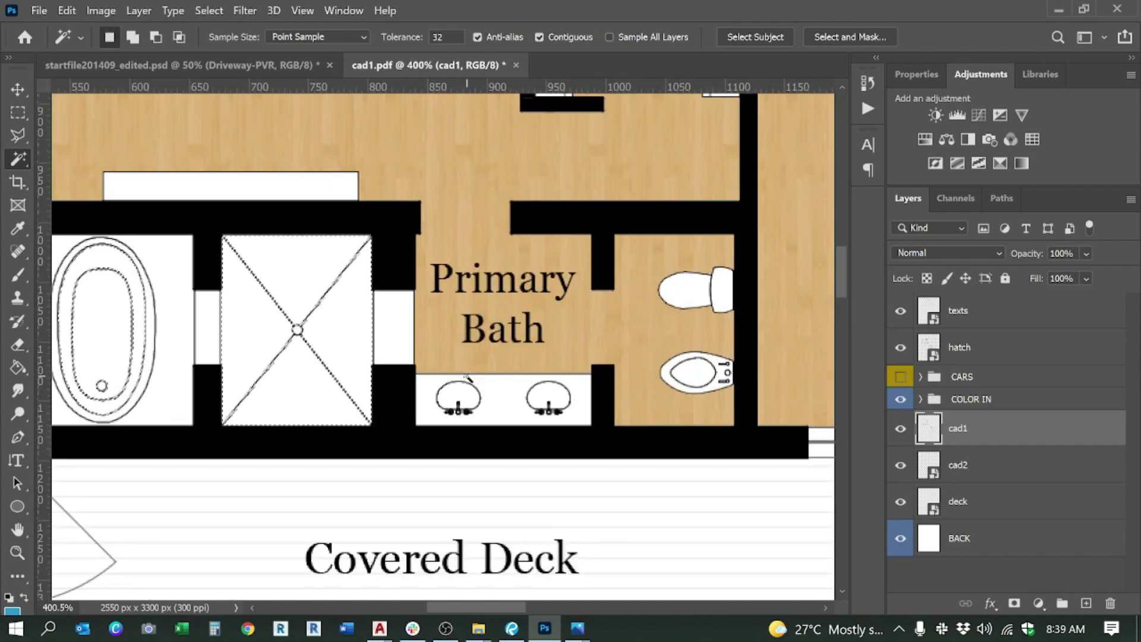
{"action": "scroll", "coordinate": [465, 397], "scroll_direction": "down", "scroll_amount": 2}
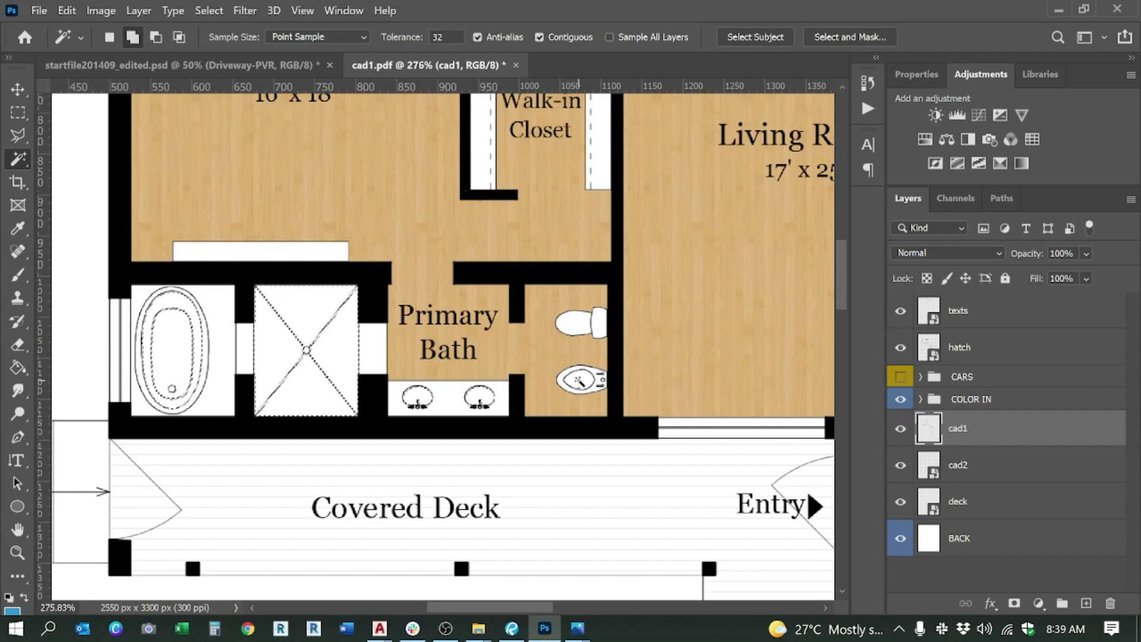
{"action": "scroll", "coordinate": [475, 370], "scroll_direction": "down", "scroll_amount": 4}
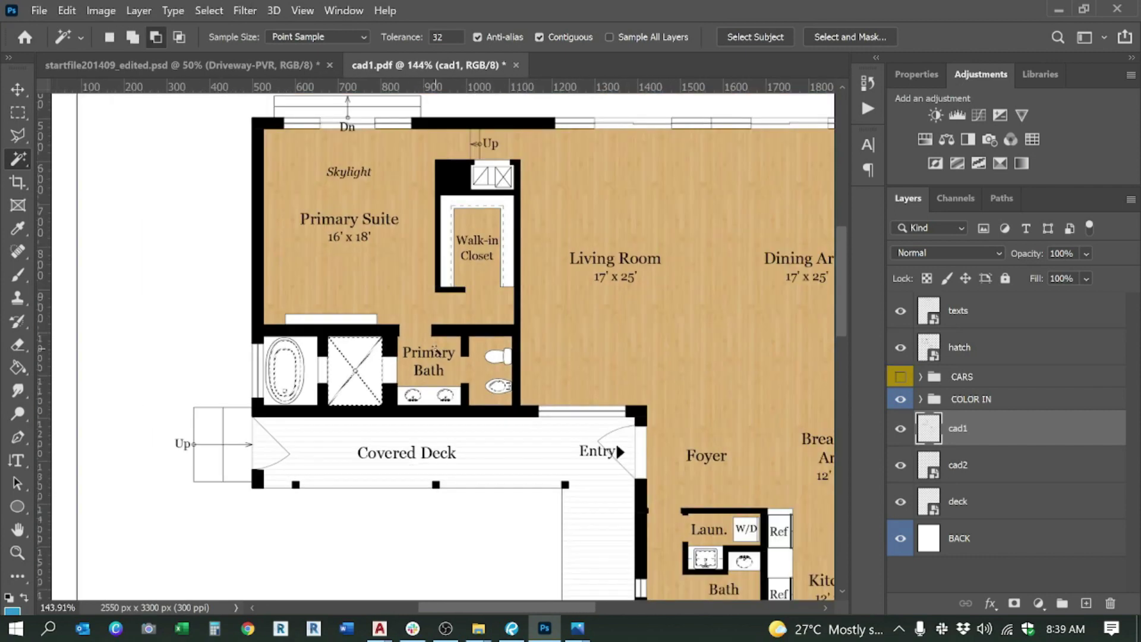
{"action": "scroll", "coordinate": [435, 259], "scroll_direction": "down", "scroll_amount": 4}
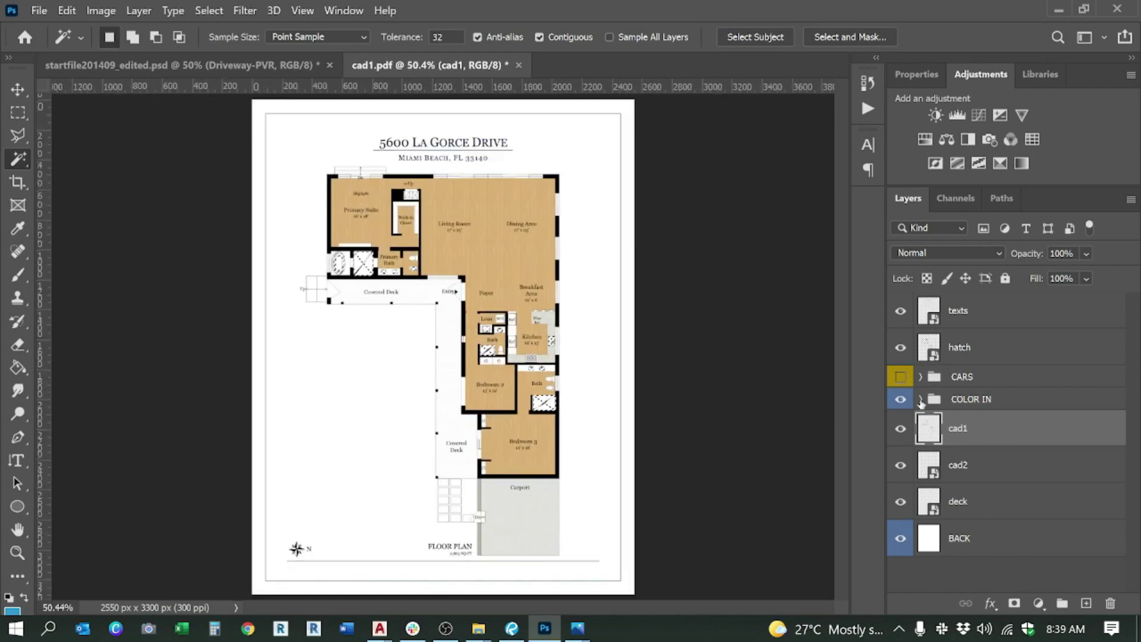
Step: Show the Water layer in COLOR IN and mask its blue fill to the selected sinks, tub and shower
{"action": "left_click", "coordinate": [921, 399]}
{"action": "scroll", "coordinate": [998, 494], "scroll_direction": "down", "scroll_amount": 5}
{"action": "left_click", "coordinate": [927, 430]}
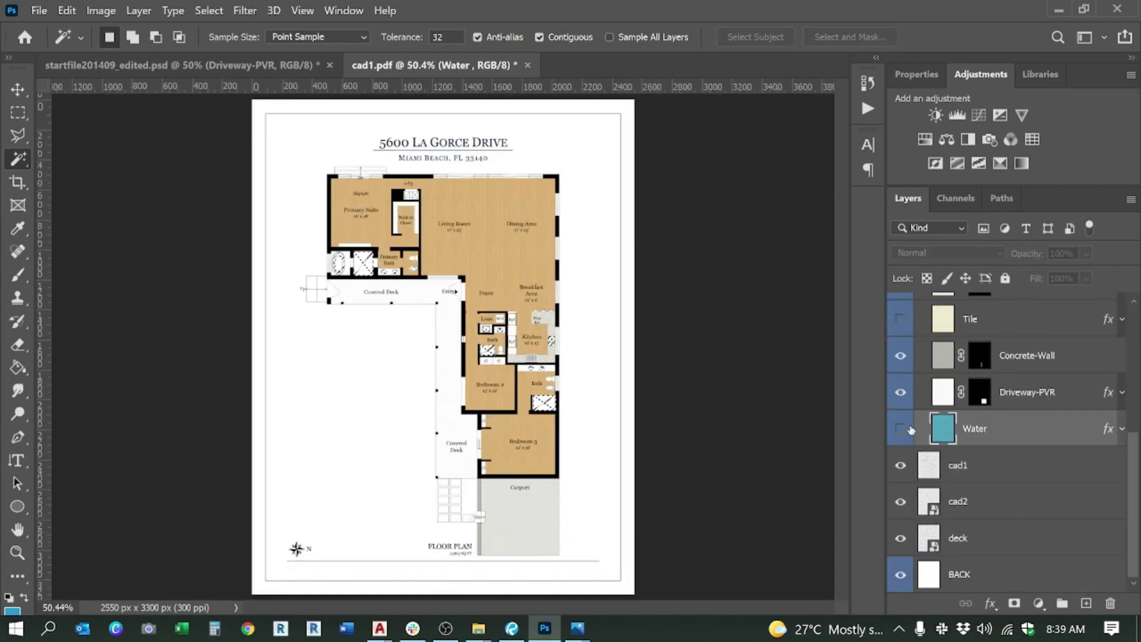
{"action": "left_click", "coordinate": [901, 429]}
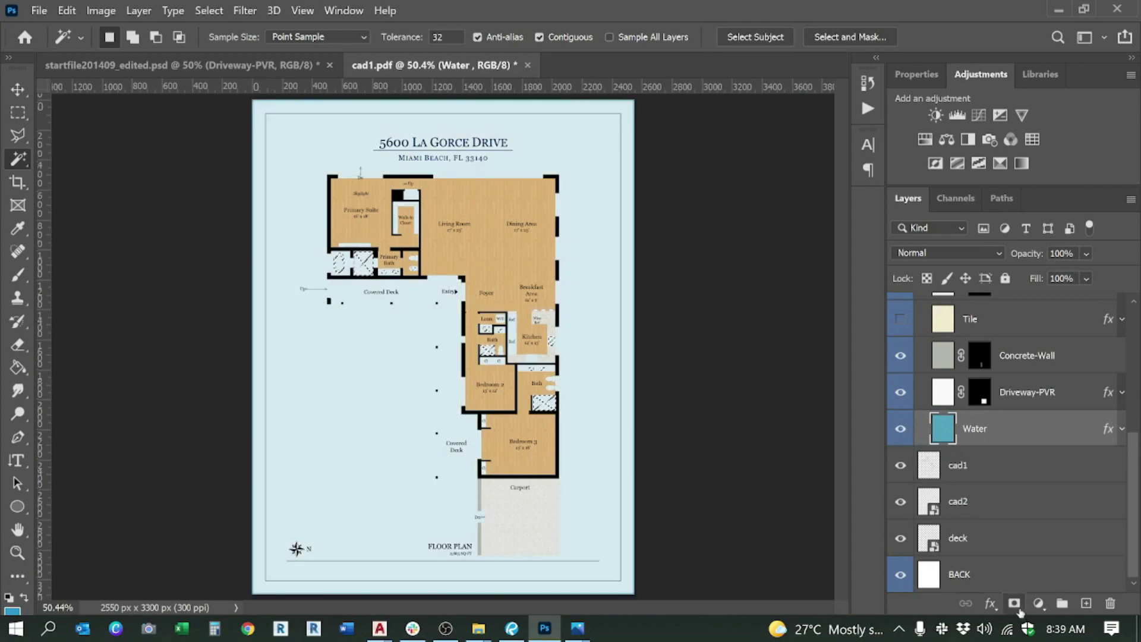
{"action": "left_click", "coordinate": [1014, 603]}
{"action": "scroll", "coordinate": [487, 356], "scroll_direction": "up", "scroll_amount": 6}
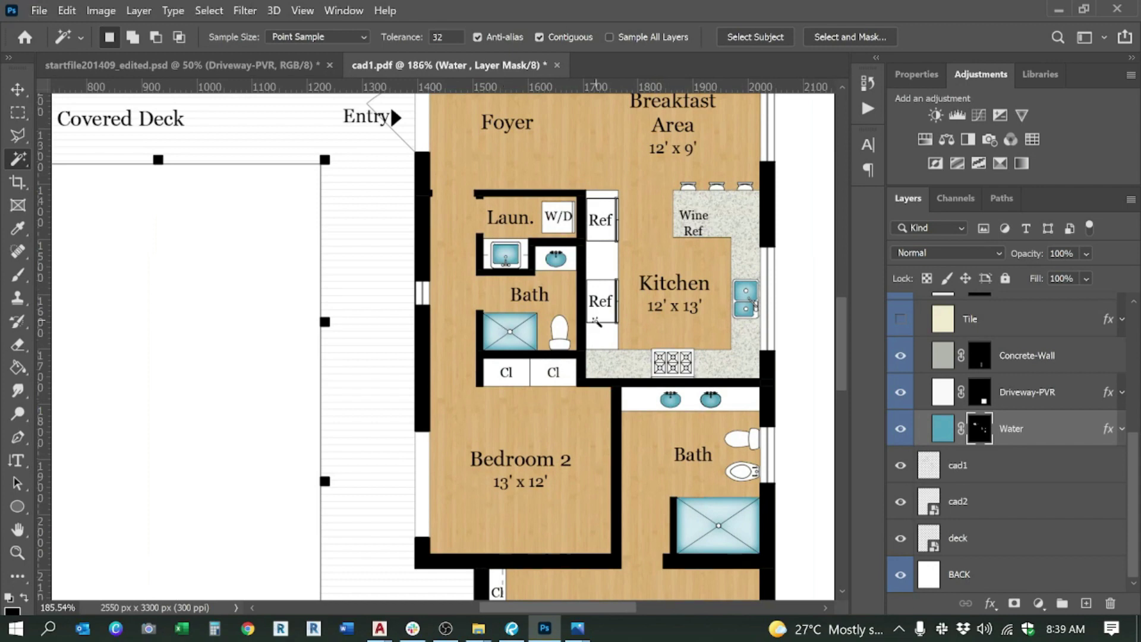
{"action": "scroll", "coordinate": [595, 324], "scroll_direction": "down", "scroll_amount": 6}
{"action": "scroll", "coordinate": [544, 329], "scroll_direction": "up", "scroll_amount": 1}
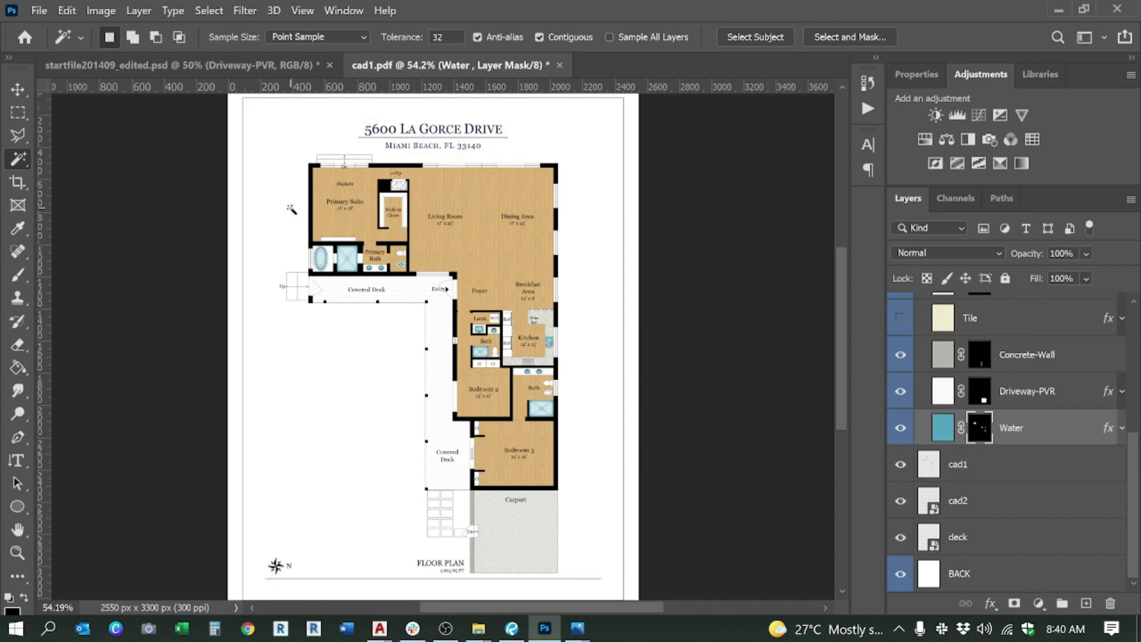
Step: Browse the layers of startfile201409_edited.psd
{"action": "left_click", "coordinate": [128, 62]}
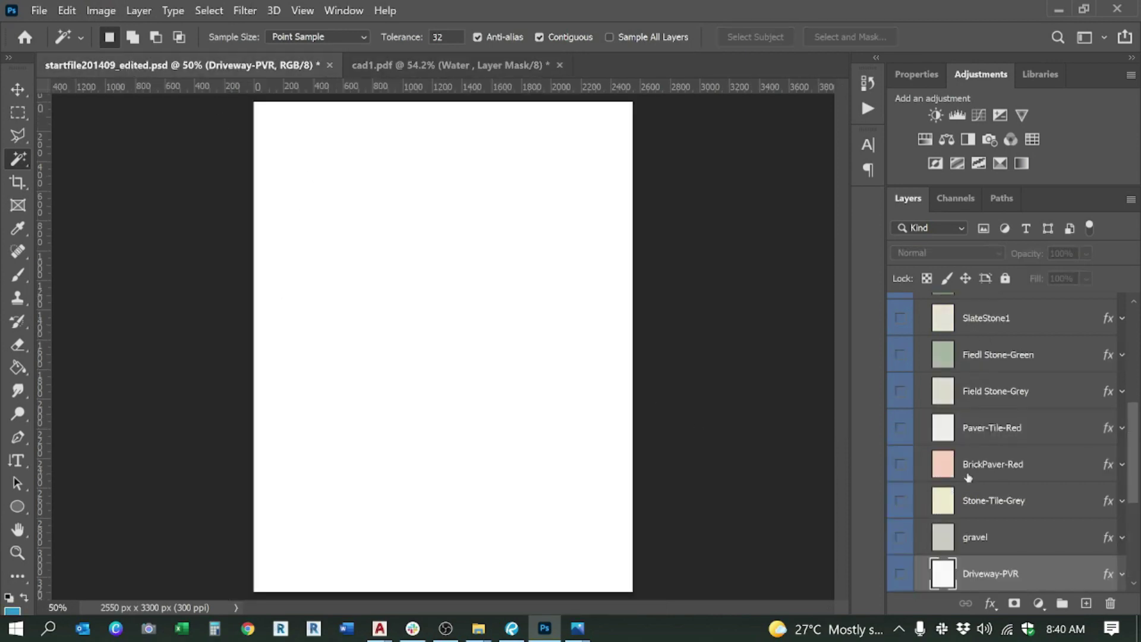
{"action": "scroll", "coordinate": [969, 477], "scroll_direction": "up", "scroll_amount": 5}
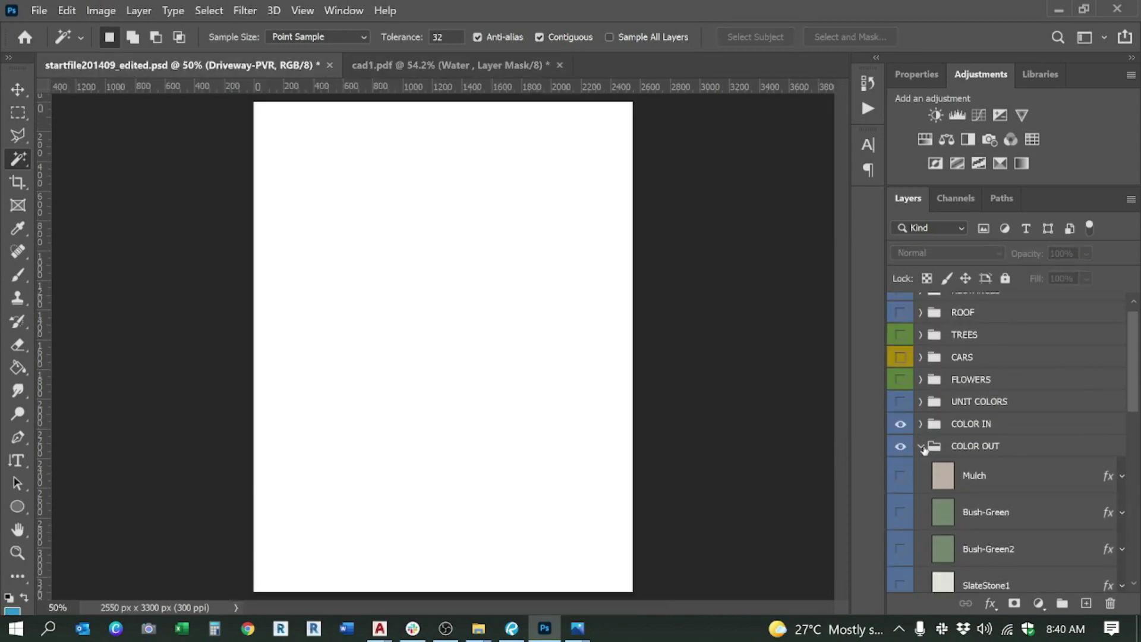
{"action": "scroll", "coordinate": [988, 465], "scroll_direction": "down", "scroll_amount": 2}
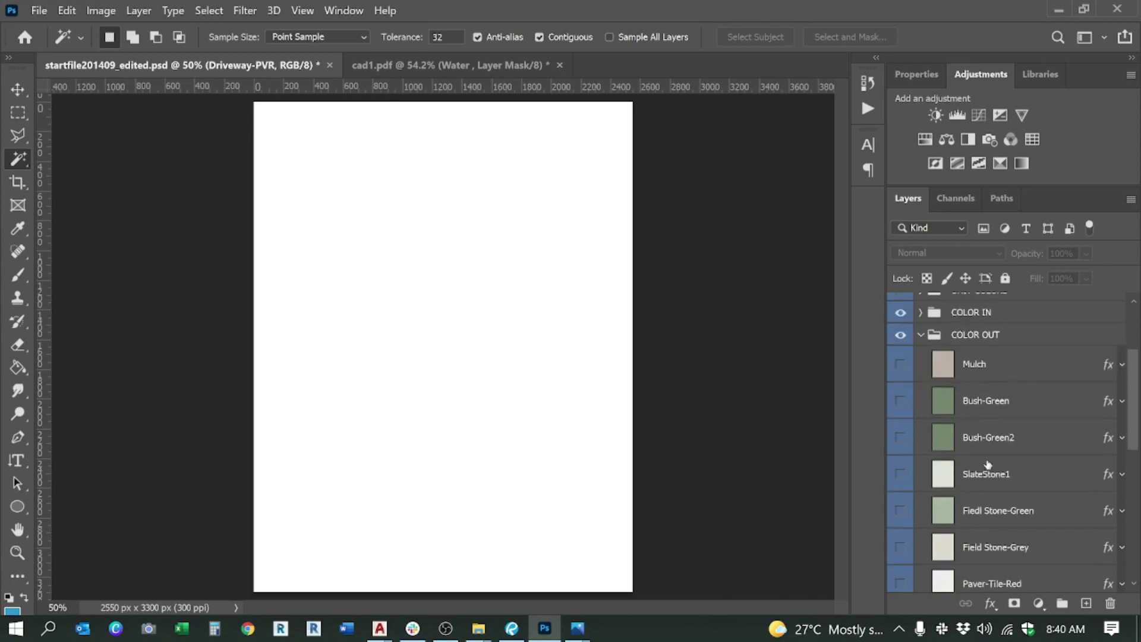
{"action": "scroll", "coordinate": [988, 465], "scroll_direction": "down", "scroll_amount": 6}
{"action": "scroll", "coordinate": [988, 465], "scroll_direction": "down", "scroll_amount": 1}
{"action": "scroll", "coordinate": [988, 465], "scroll_direction": "up", "scroll_amount": 1}
{"action": "scroll", "coordinate": [986, 464], "scroll_direction": "up", "scroll_amount": 7}
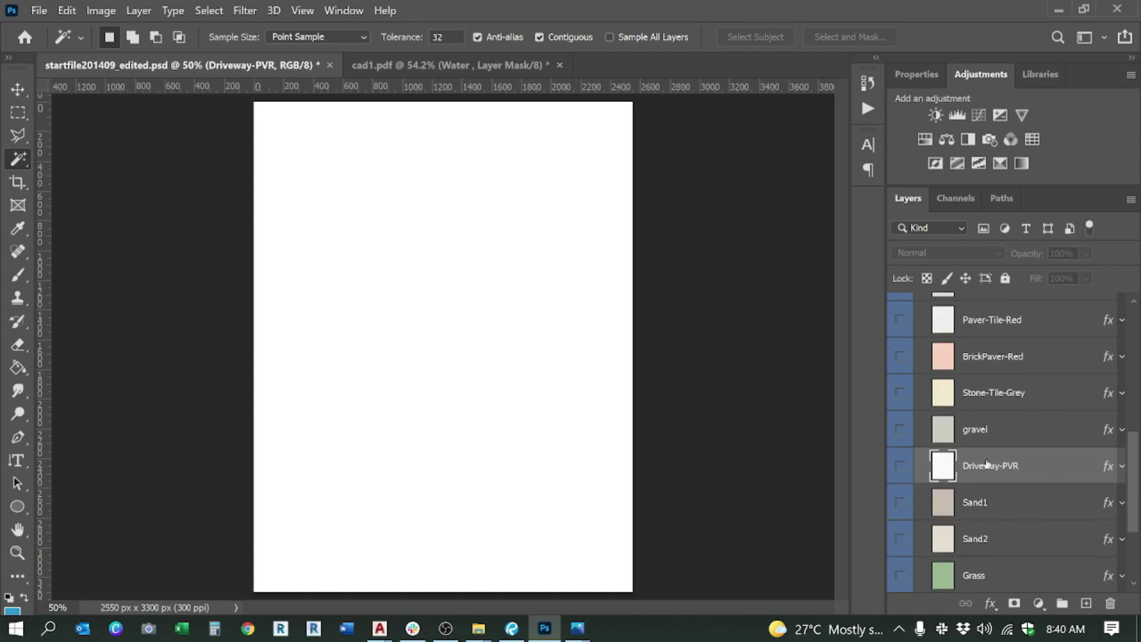
{"action": "scroll", "coordinate": [979, 465], "scroll_direction": "up", "scroll_amount": 2}
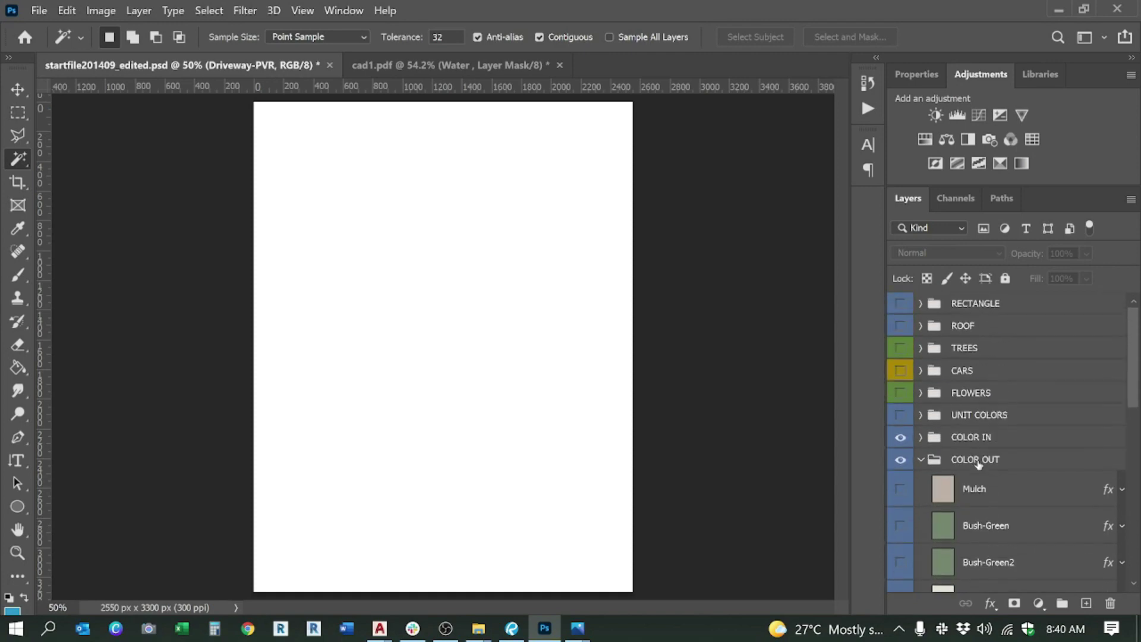
Step: Return to cad1.pdf and expand the COLOR IN group's layers
{"action": "left_click", "coordinate": [381, 62]}
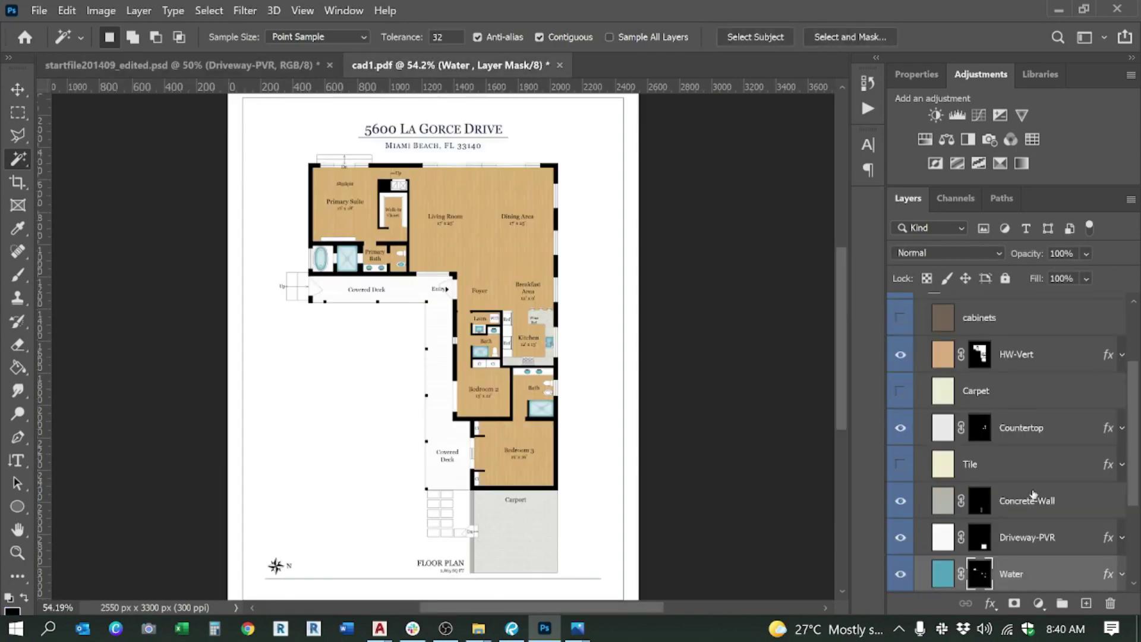
{"action": "scroll", "coordinate": [1033, 495], "scroll_direction": "down", "scroll_amount": 2}
{"action": "scroll", "coordinate": [1030, 493], "scroll_direction": "up", "scroll_amount": 4}
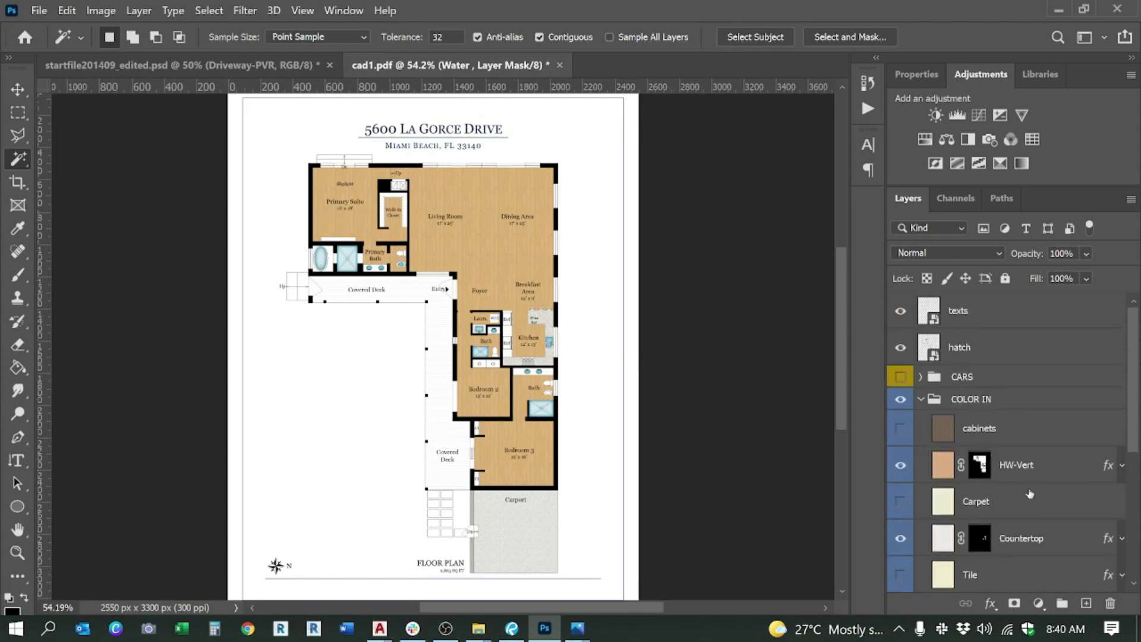
{"action": "left_click", "coordinate": [922, 405]}
{"action": "left_click", "coordinate": [921, 399]}
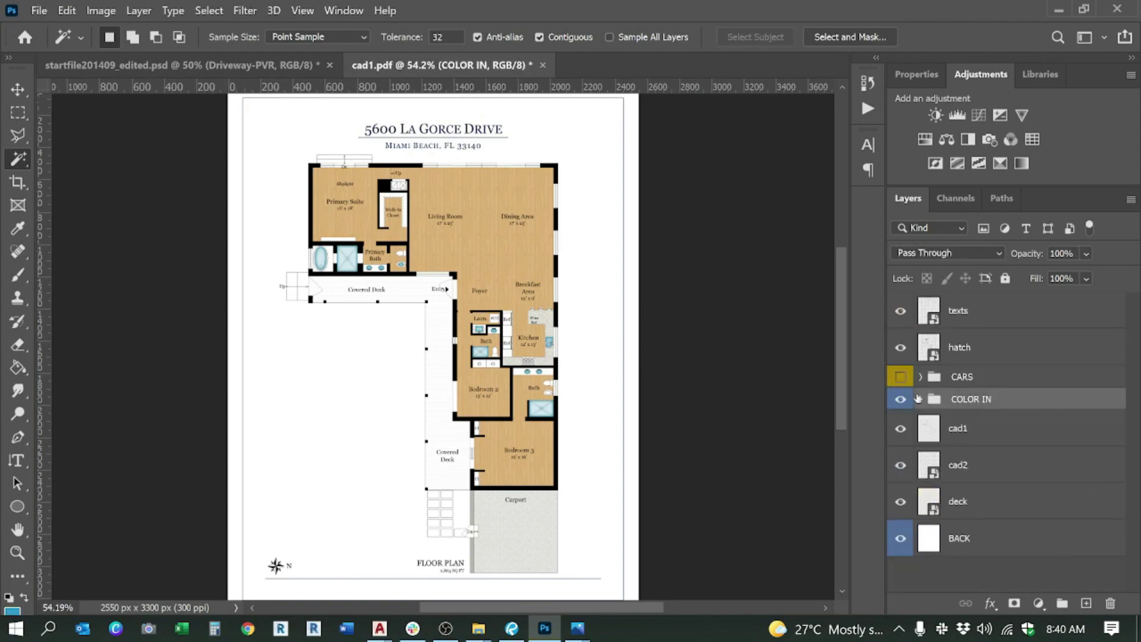
{"action": "left_click", "coordinate": [918, 399]}
{"action": "scroll", "coordinate": [963, 428], "scroll_direction": "down", "scroll_amount": 5}
{"action": "scroll", "coordinate": [971, 440], "scroll_direction": "up", "scroll_amount": 2}
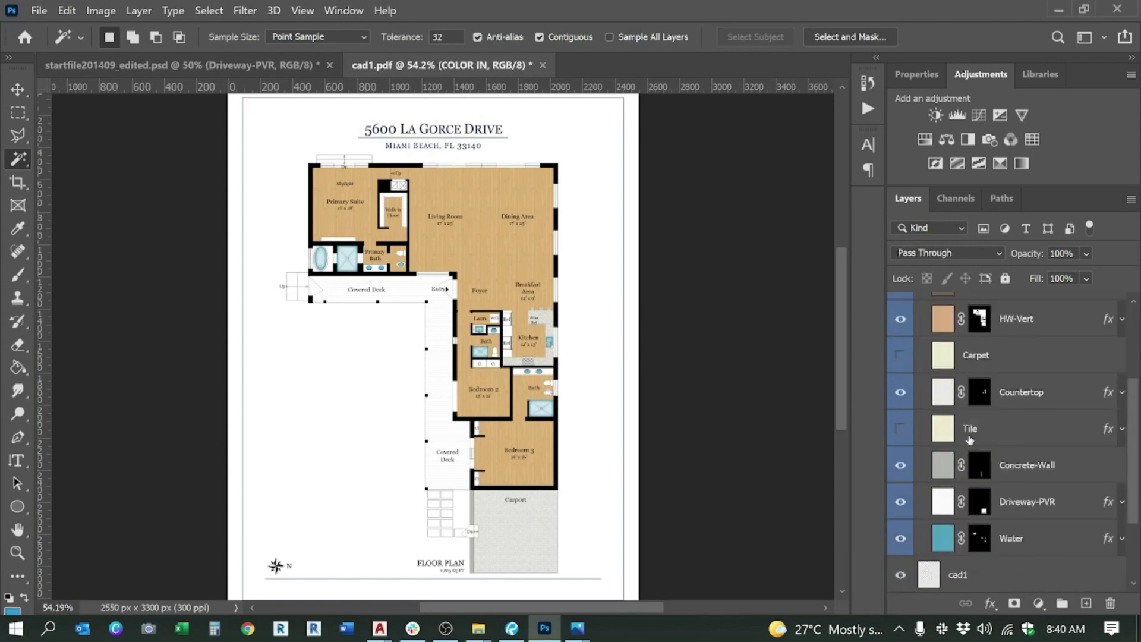
Step: Delete the Tile and Carpet layers from COLOR IN
{"action": "left_click", "coordinate": [973, 435]}
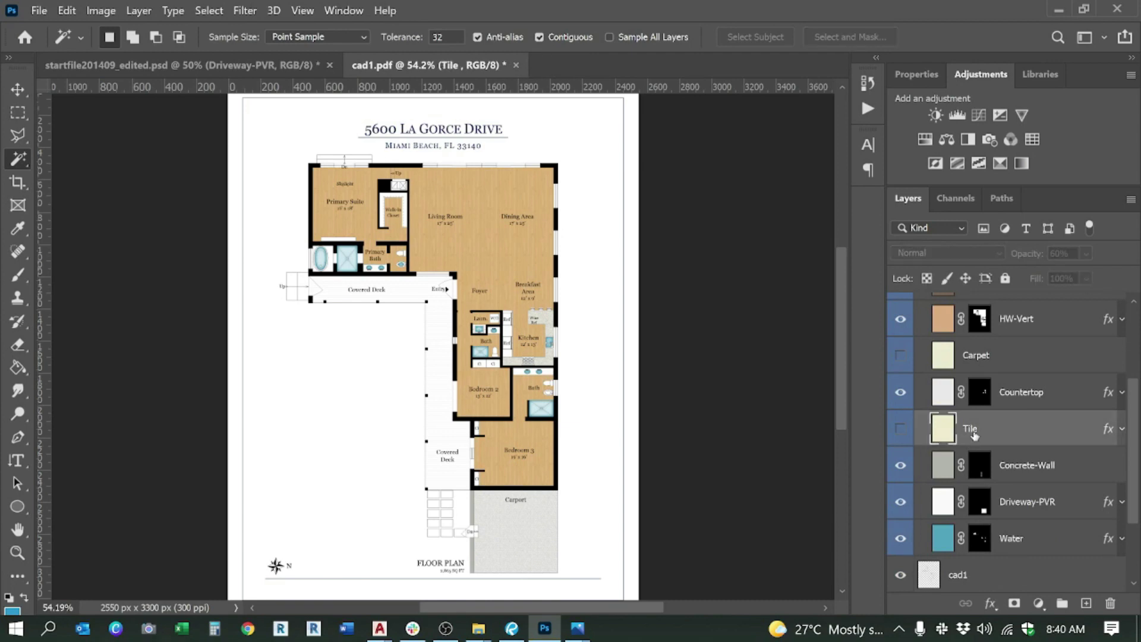
{"action": "key", "text": "Delete"}
{"action": "left_click", "coordinate": [975, 360]}
{"action": "key", "text": "Delete"}
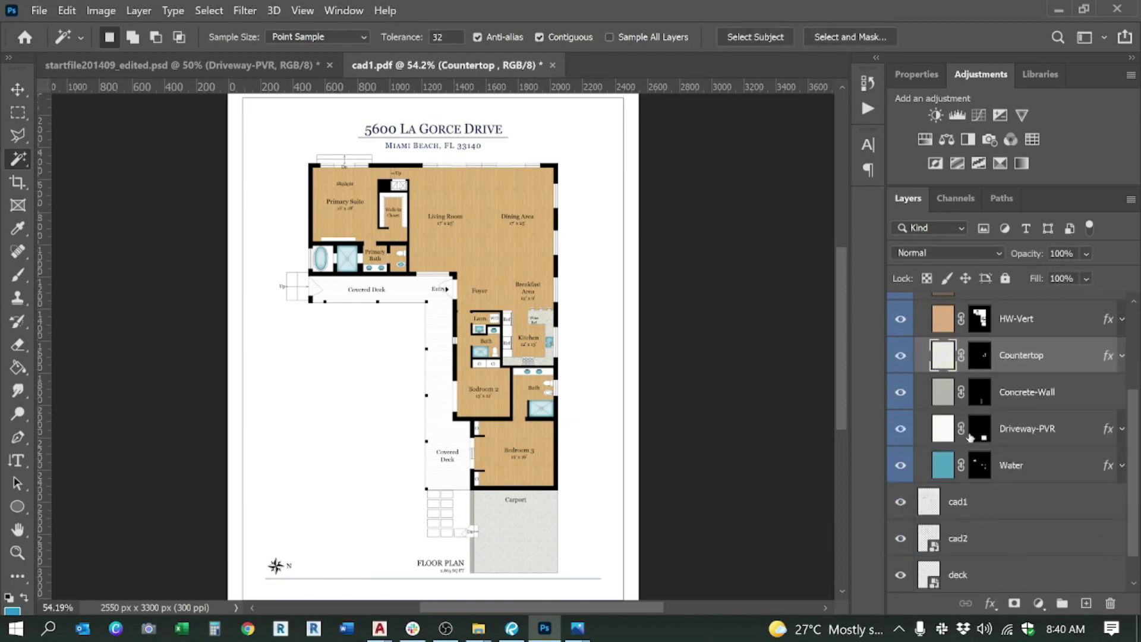
{"action": "scroll", "coordinate": [970, 437], "scroll_direction": "up", "scroll_amount": 2}
{"action": "left_click", "coordinate": [252, 65]}
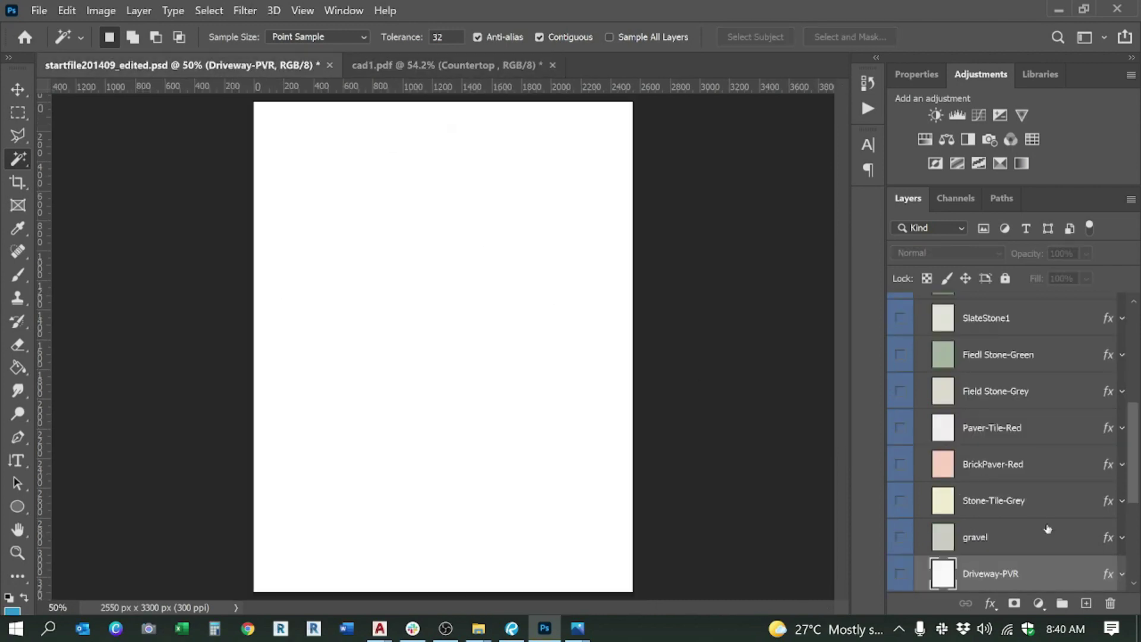
Step: Show the Driveway-PVR paver texture; a started duplicate of it is dismissed
{"action": "scroll", "coordinate": [1047, 528], "scroll_direction": "down", "scroll_amount": 2}
{"action": "left_click", "coordinate": [903, 508]}
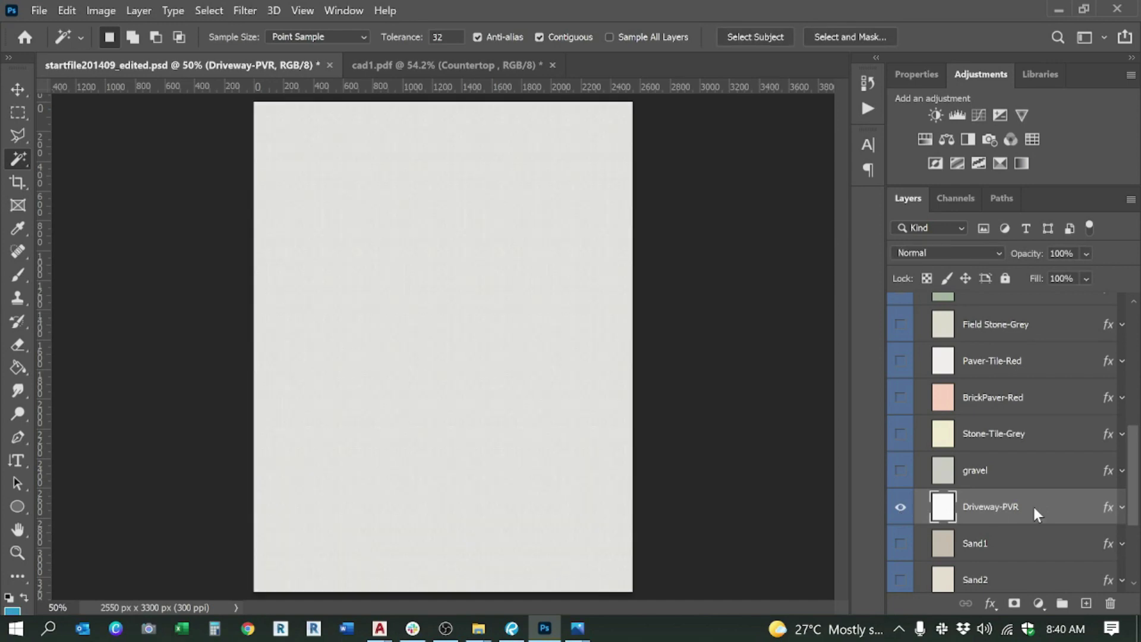
{"action": "right_click", "coordinate": [1037, 512]}
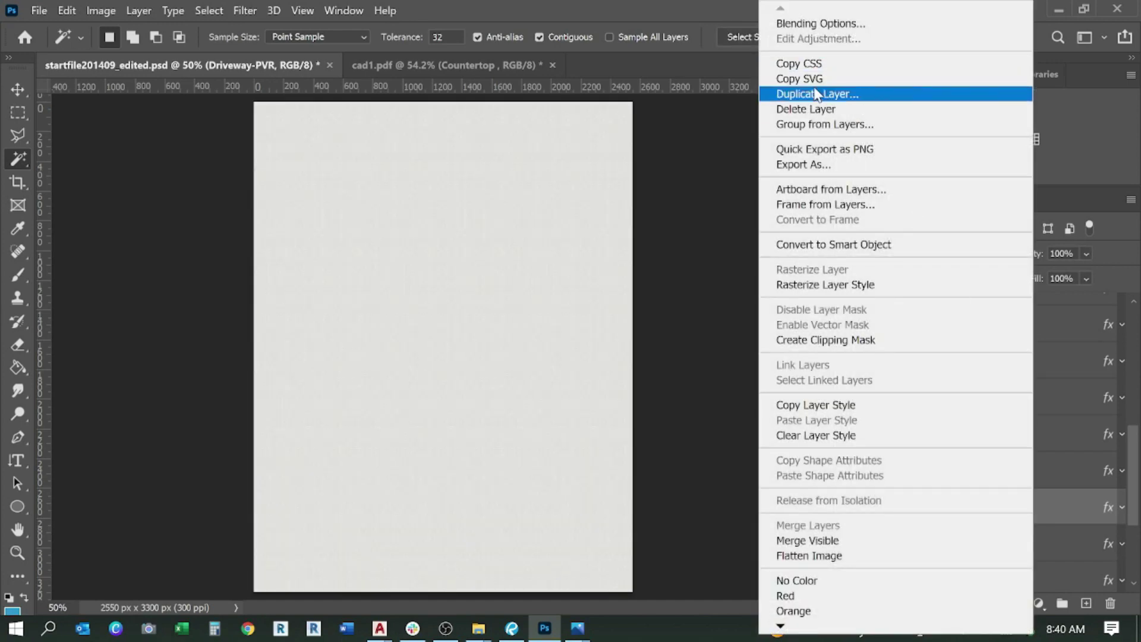
{"action": "left_click", "coordinate": [817, 94]}
{"action": "left_click", "coordinate": [565, 127]}
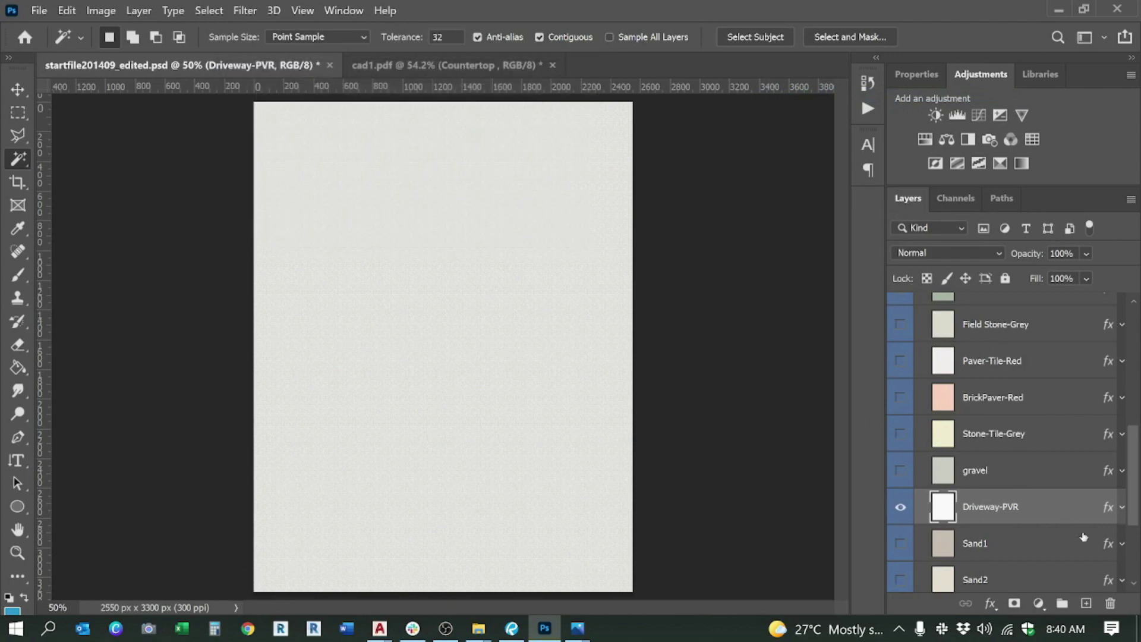
Step: Locate the Concrete-Grg colour layer in the startfile, checking cad1.pdf's Driveway-PVR layer in between
{"action": "scroll", "coordinate": [998, 360], "scroll_direction": "up", "scroll_amount": 5}
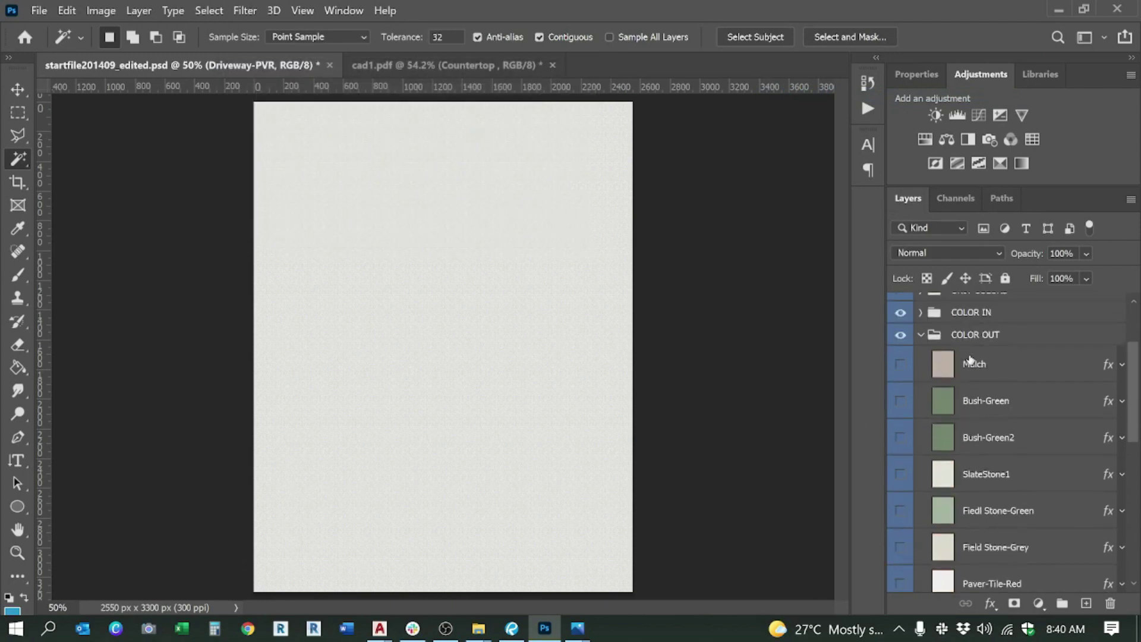
{"action": "left_click", "coordinate": [922, 356]}
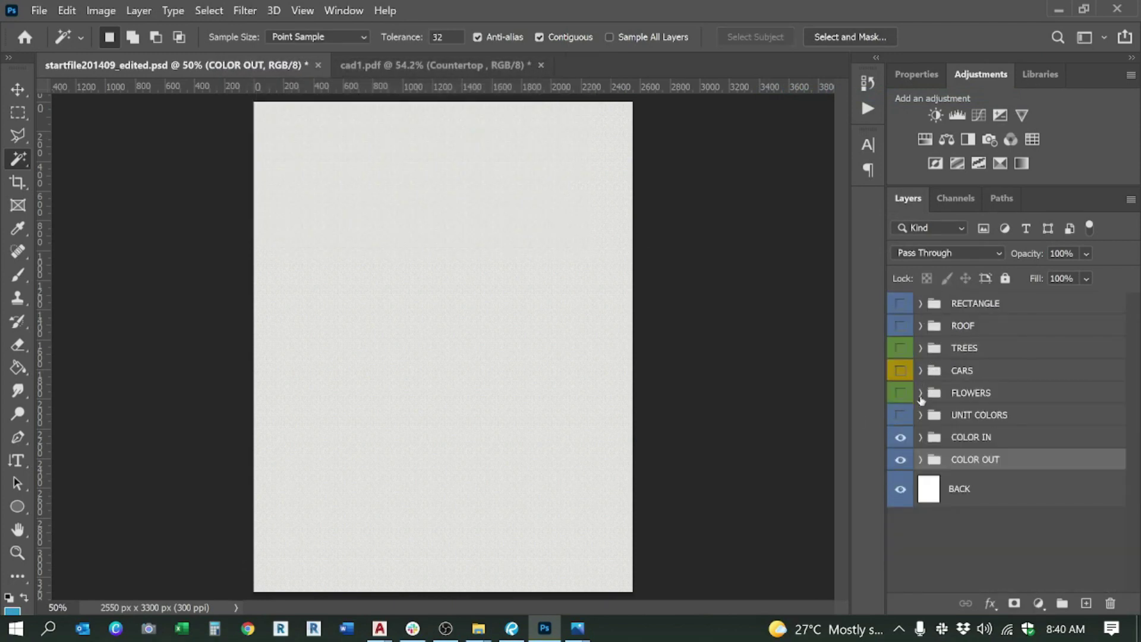
{"action": "left_click", "coordinate": [922, 436]}
{"action": "scroll", "coordinate": [1023, 461], "scroll_direction": "down", "scroll_amount": 6}
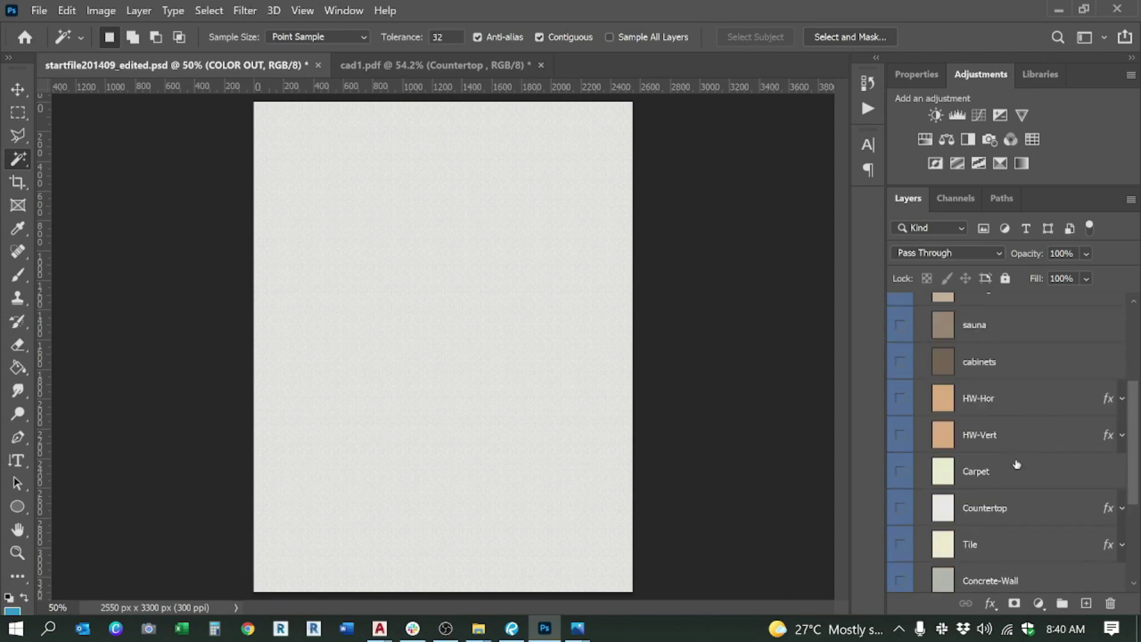
{"action": "scroll", "coordinate": [999, 502], "scroll_direction": "down", "scroll_amount": 1}
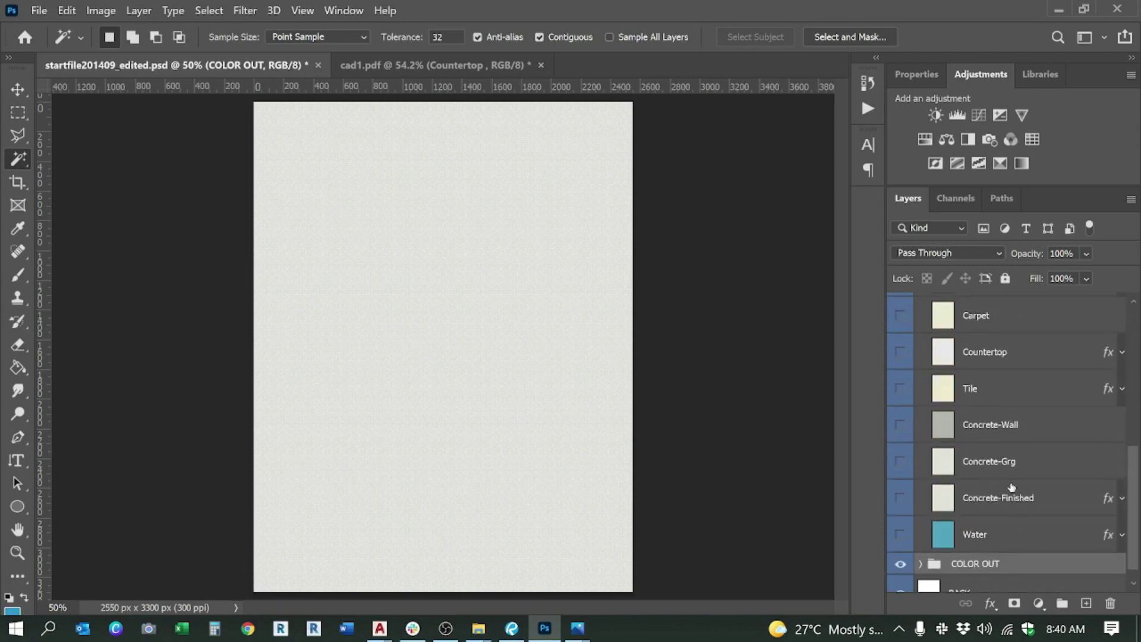
{"action": "left_click", "coordinate": [1011, 478]}
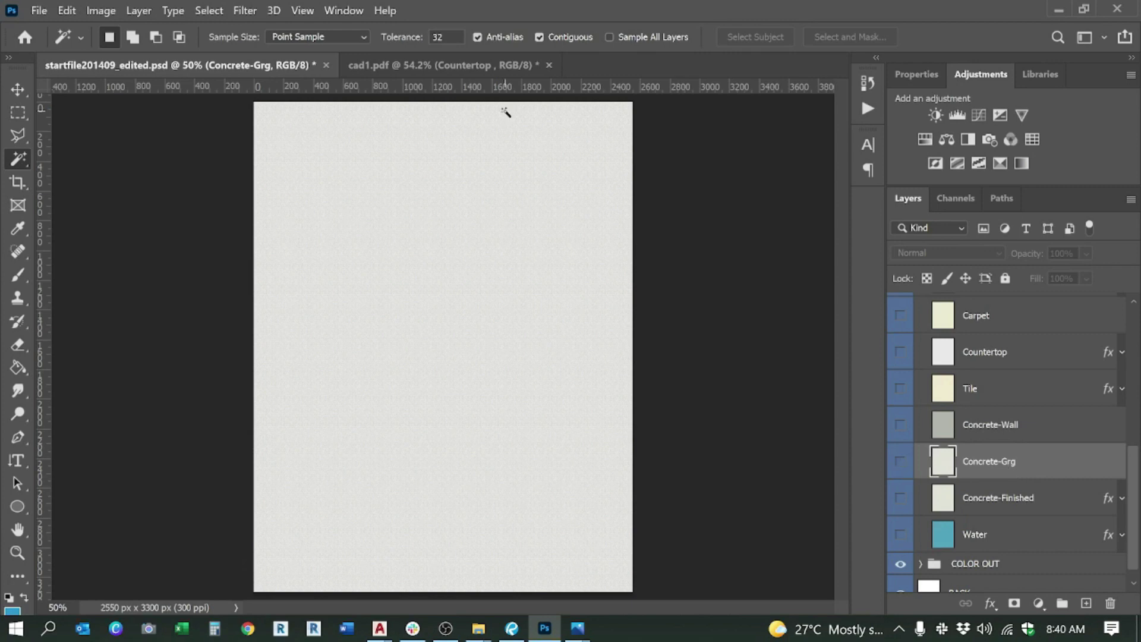
{"action": "left_click", "coordinate": [387, 63]}
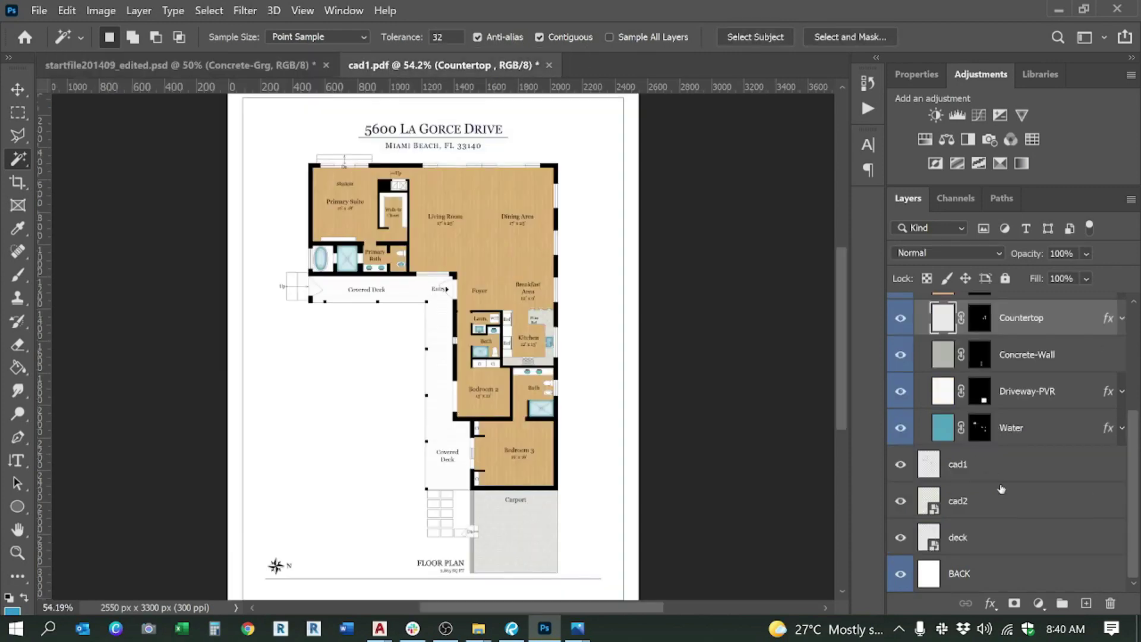
{"action": "scroll", "coordinate": [1001, 489], "scroll_direction": "up", "scroll_amount": 2}
{"action": "left_click", "coordinate": [1032, 467]}
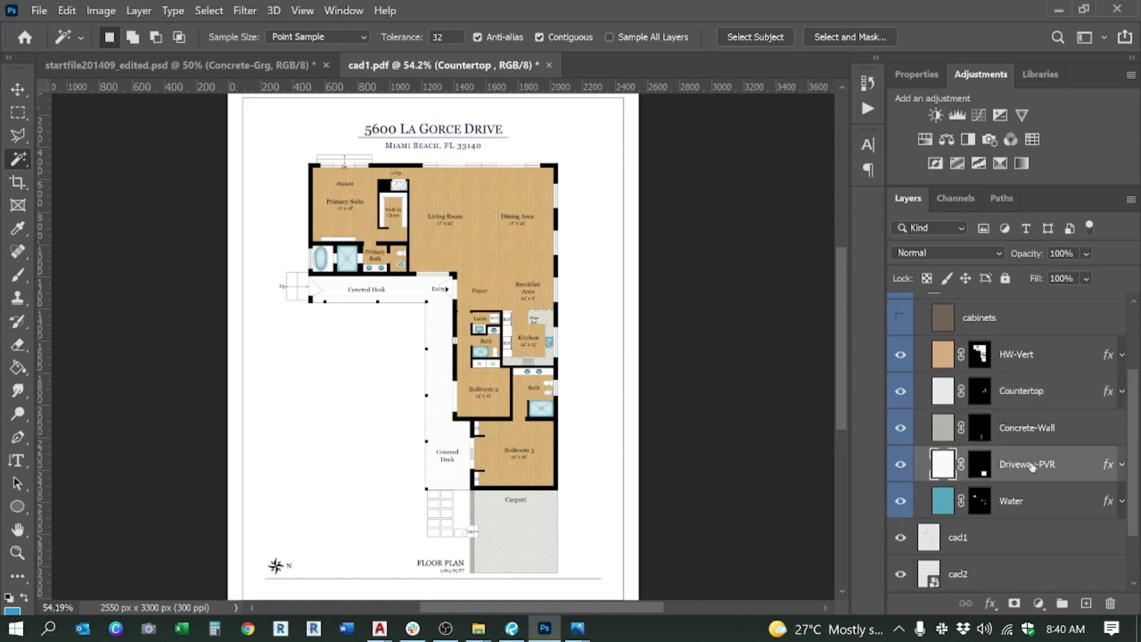
{"action": "left_click", "coordinate": [156, 59]}
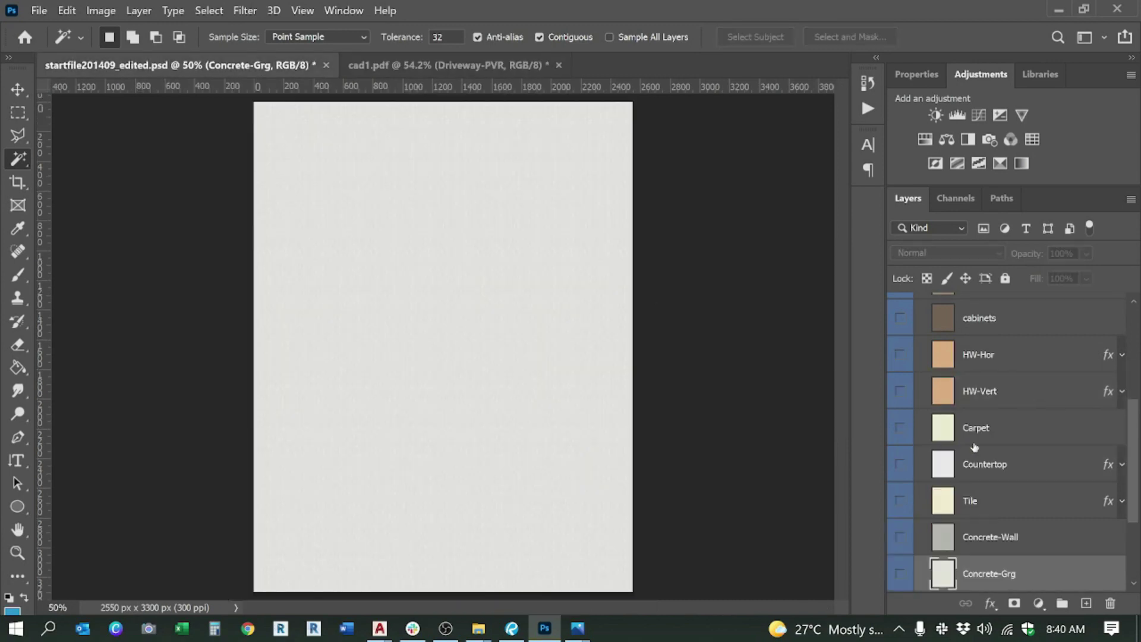
Step: Duplicate the Concrete-Grg layer into the cad1.pdf document
{"action": "right_click", "coordinate": [1009, 585]}
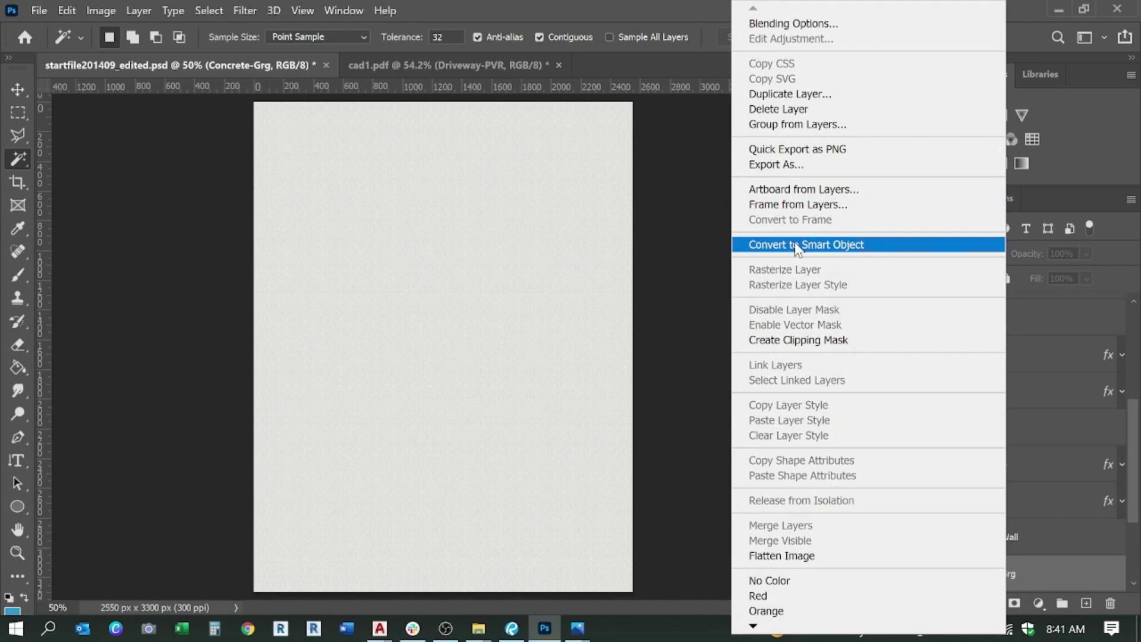
{"action": "left_click", "coordinate": [776, 94]}
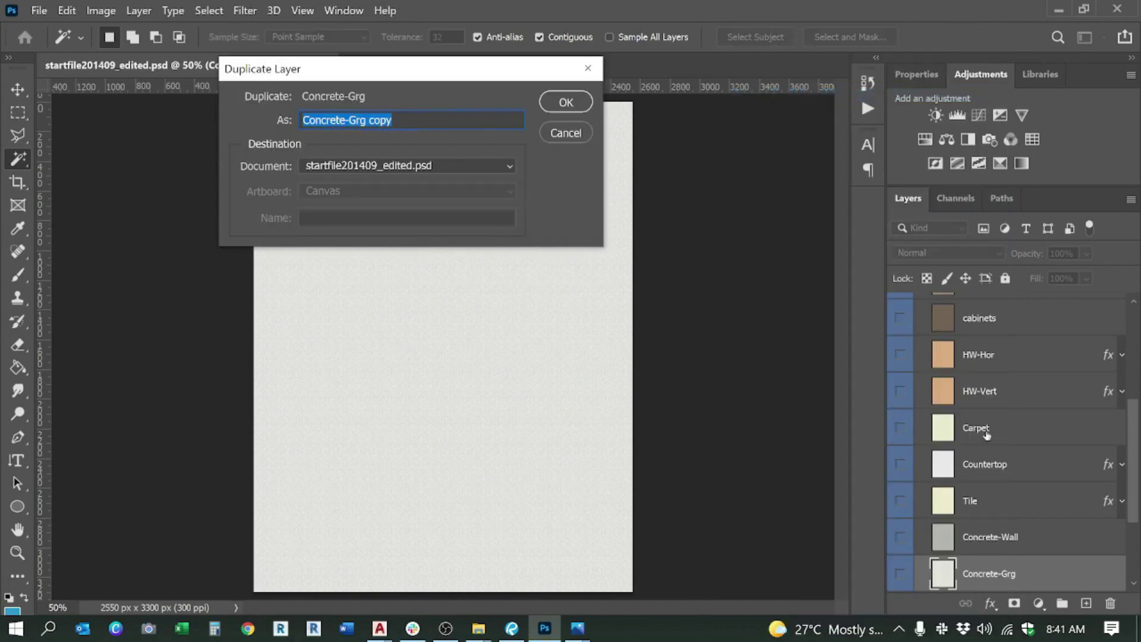
{"action": "key", "text": "Escape"}
{"action": "right_click", "coordinate": [1033, 576]}
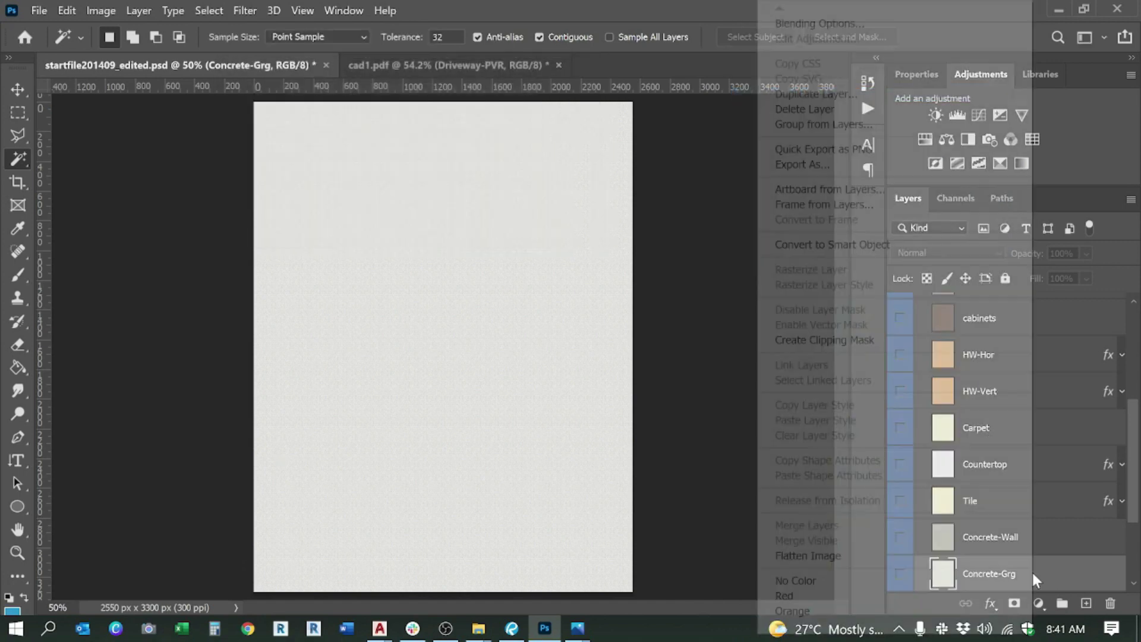
{"action": "left_click", "coordinate": [802, 94]}
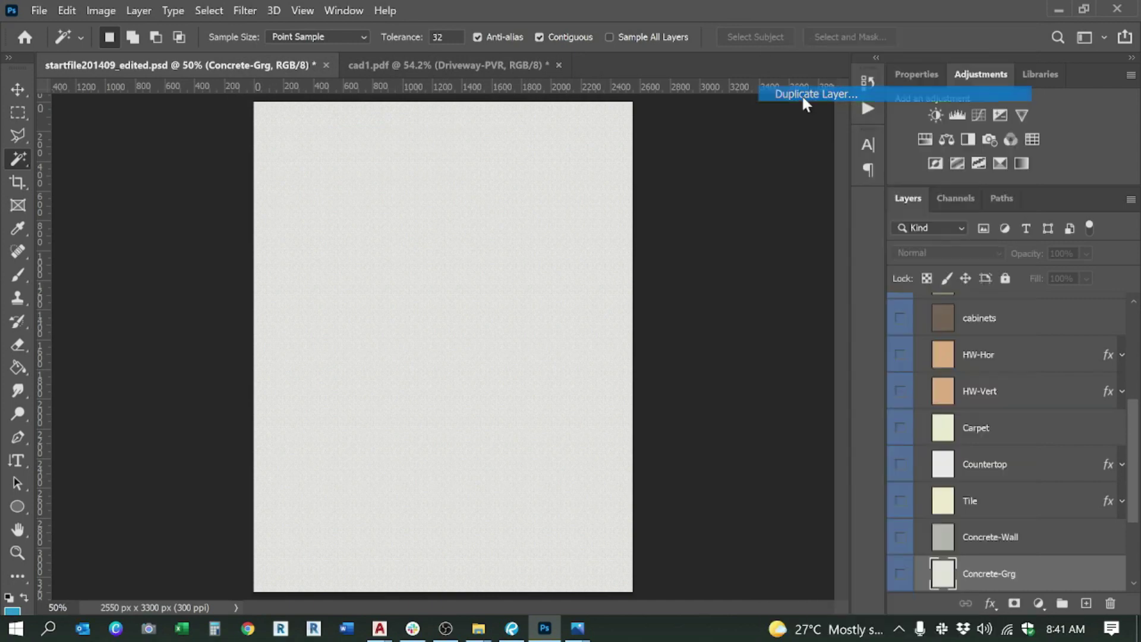
{"action": "left_click", "coordinate": [397, 165]}
{"action": "left_click", "coordinate": [415, 192]}
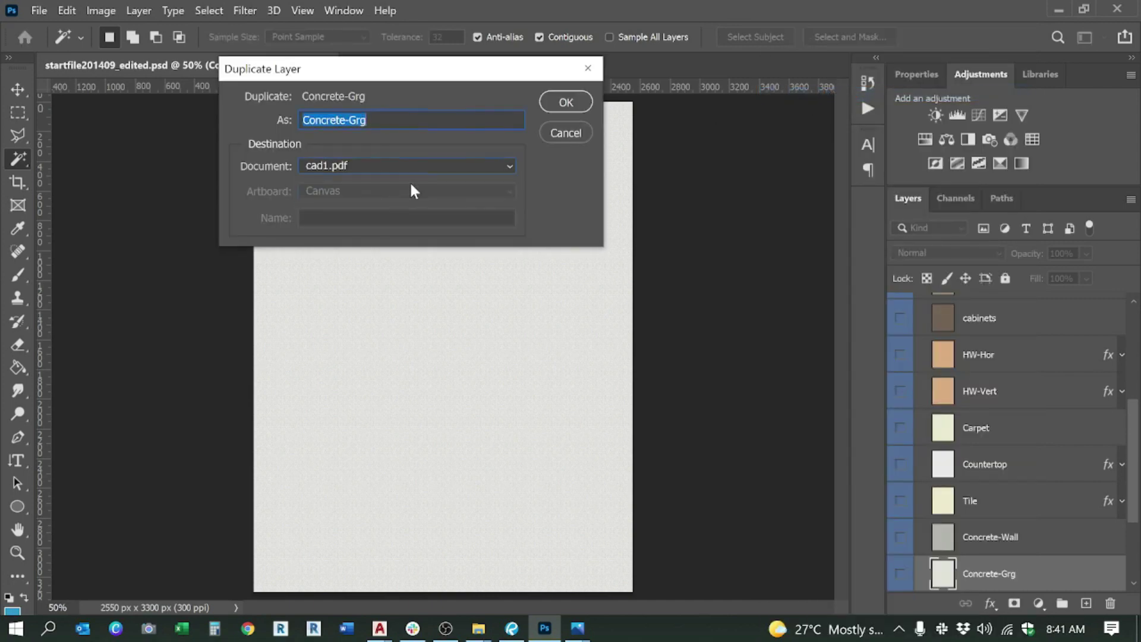
{"action": "left_click", "coordinate": [565, 102]}
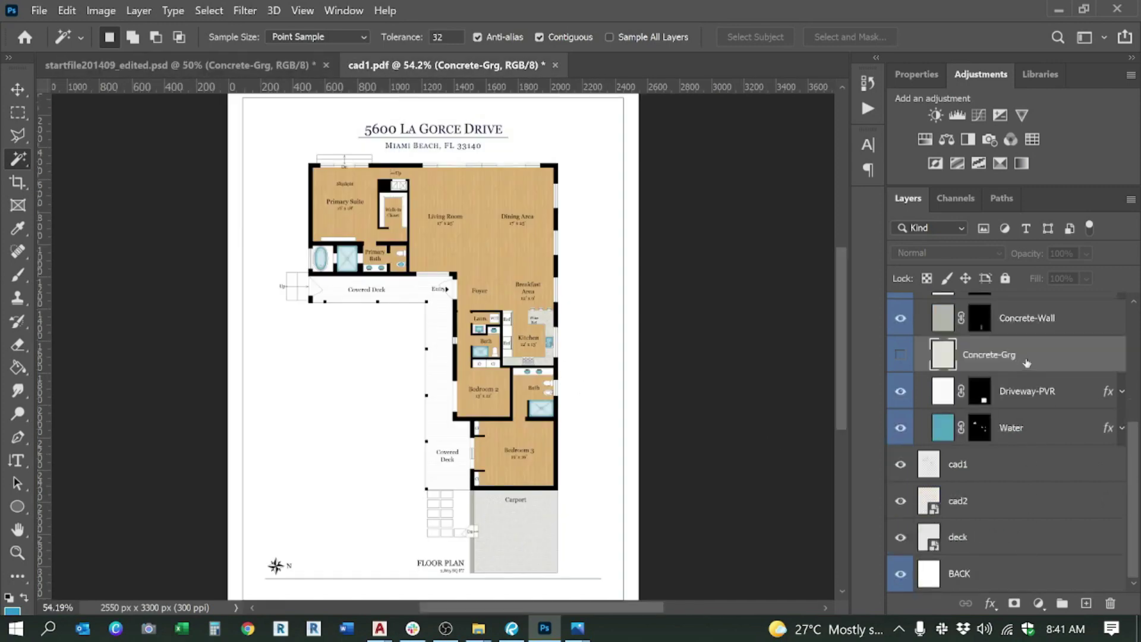
{"action": "key", "text": "alt"}
Step: Make the cad1 line-work layer active and select the upper stair squares
{"action": "left_click", "coordinate": [980, 473]}
{"action": "scroll", "coordinate": [351, 306], "scroll_direction": "up", "scroll_amount": 2}
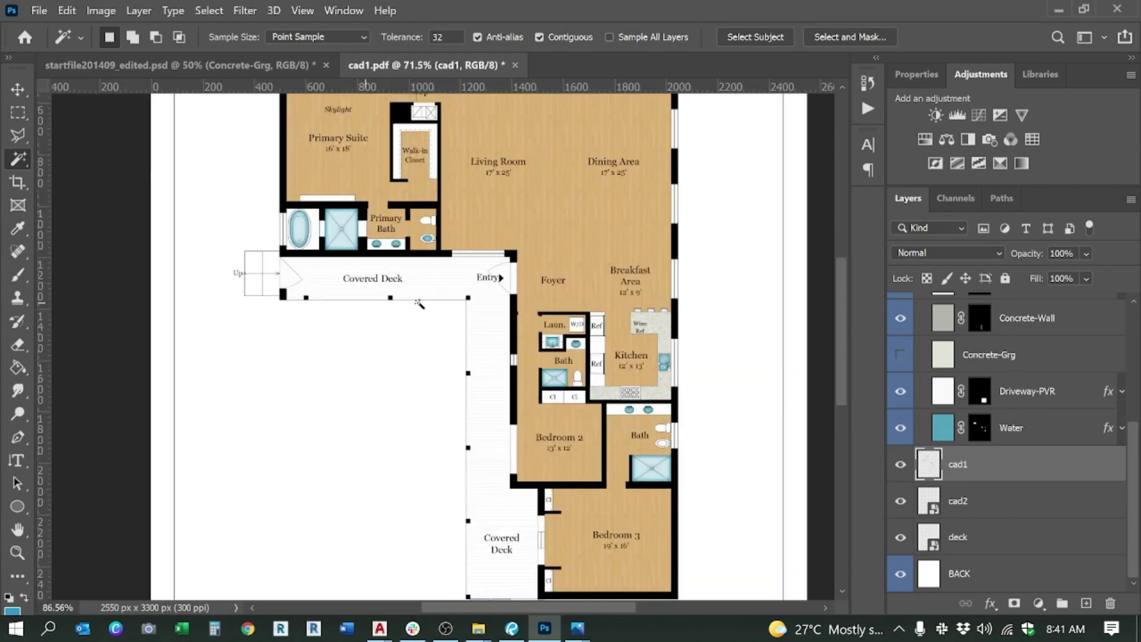
{"action": "scroll", "coordinate": [420, 304], "scroll_direction": "down", "scroll_amount": 2}
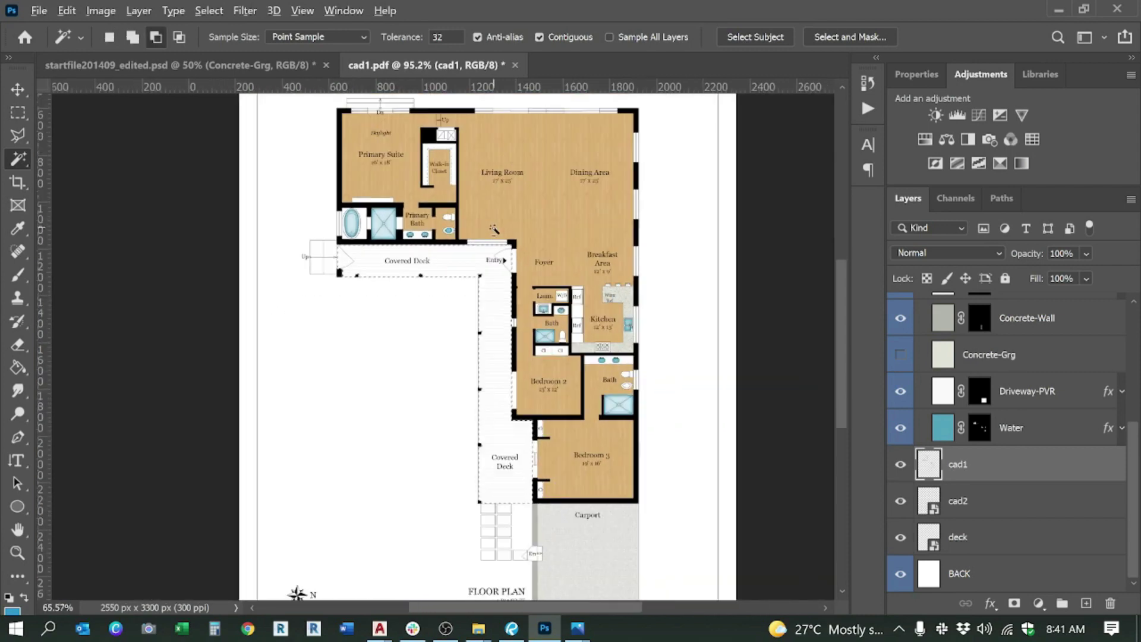
{"action": "scroll", "coordinate": [311, 261], "scroll_direction": "up", "scroll_amount": 2}
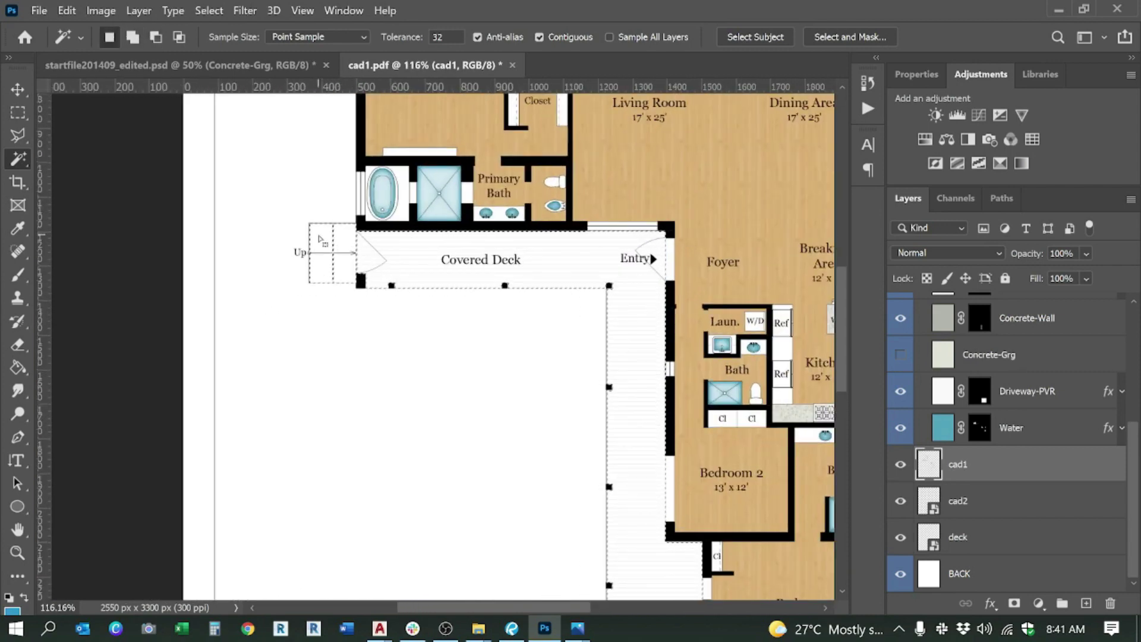
{"action": "scroll", "coordinate": [321, 240], "scroll_direction": "down", "scroll_amount": 3}
{"action": "scroll", "coordinate": [498, 419], "scroll_direction": "up", "scroll_amount": 3}
{"action": "left_click", "coordinate": [498, 419], "text": "shift"}
Step: Add the bottom-row stair squares and the landing beside Dn to the selection
{"action": "scroll", "coordinate": [499, 419], "scroll_direction": "up", "scroll_amount": 2}
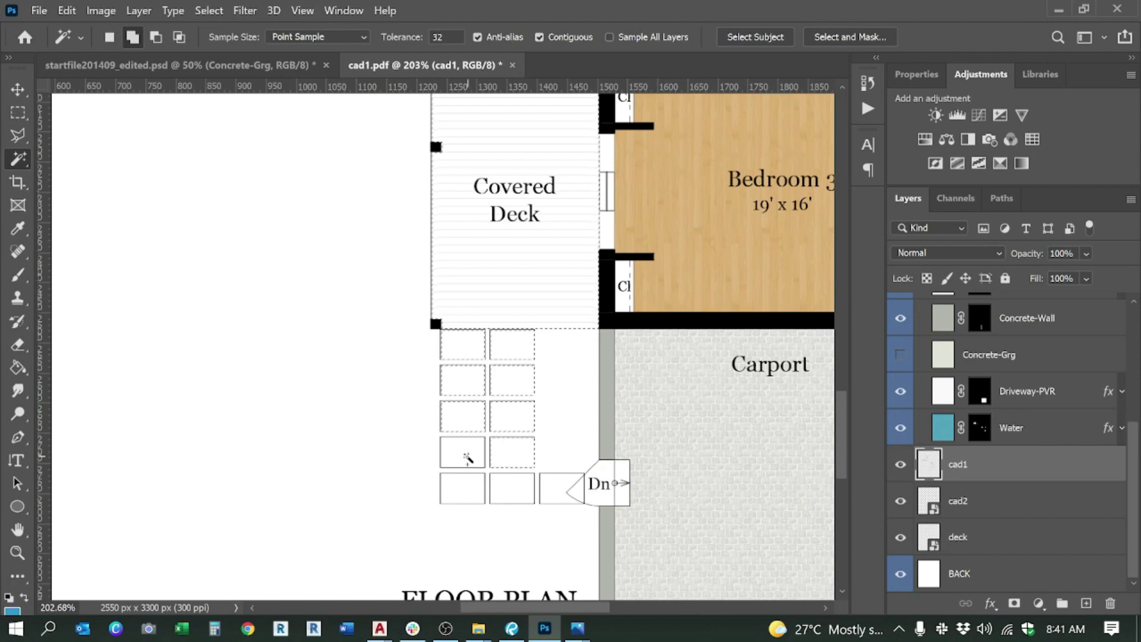
{"action": "left_click", "coordinate": [512, 492], "text": "shift"}
{"action": "left_click", "coordinate": [547, 486], "text": "shift"}
{"action": "left_click", "coordinate": [627, 472], "text": "shift"}
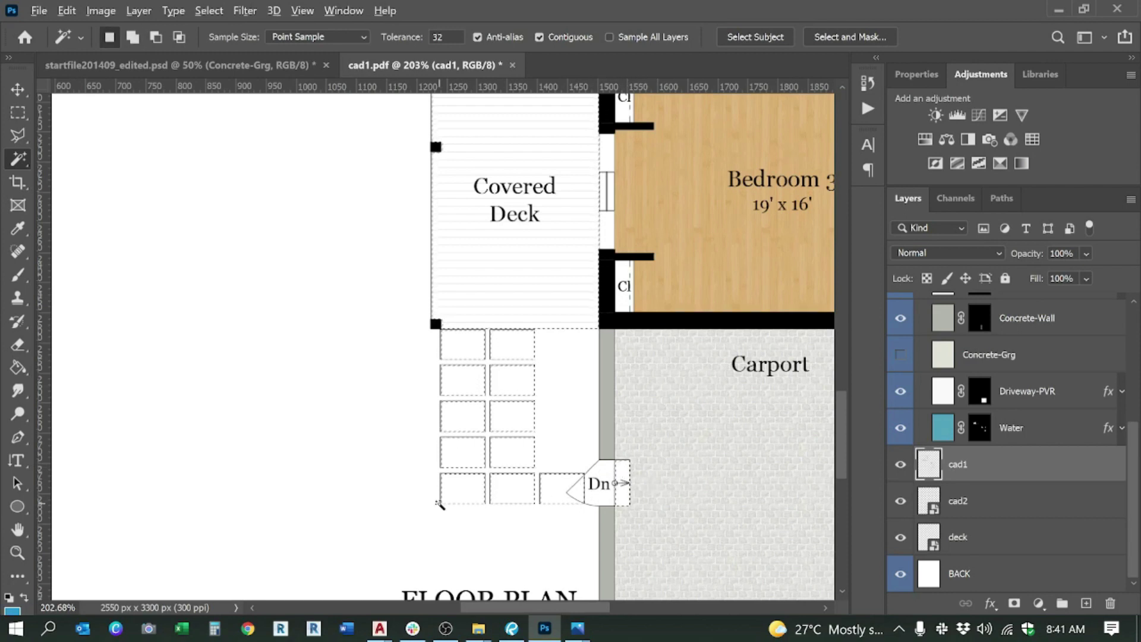
{"action": "scroll", "coordinate": [458, 427], "scroll_direction": "down", "scroll_amount": 2}
{"action": "scroll", "coordinate": [502, 385], "scroll_direction": "down", "scroll_amount": 3}
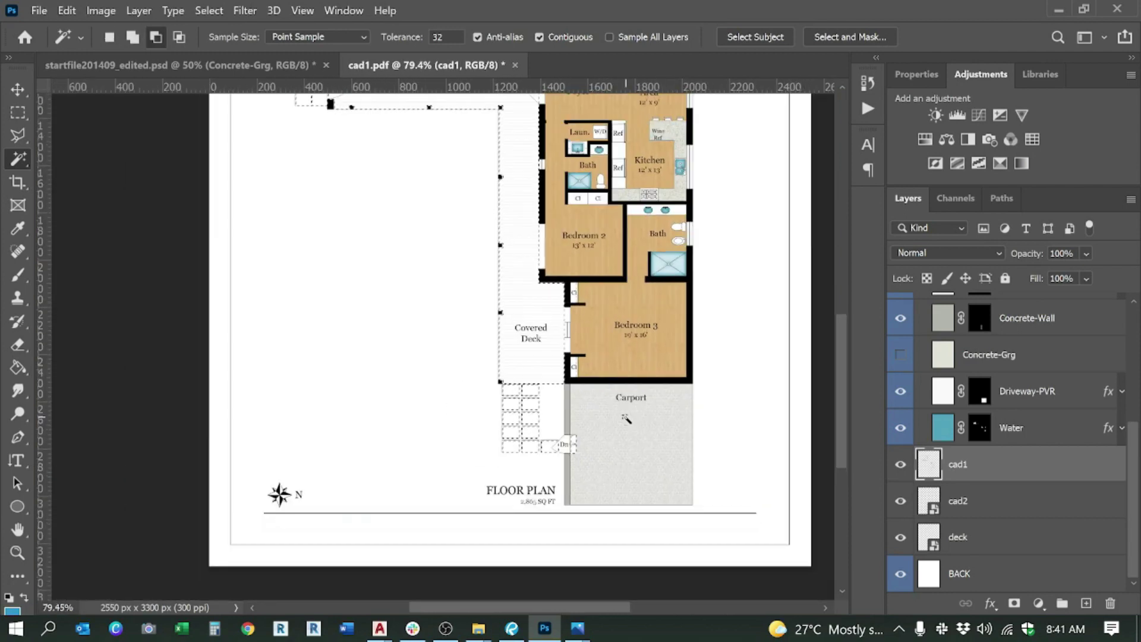
{"action": "scroll", "coordinate": [576, 455], "scroll_direction": "down", "scroll_amount": 2}
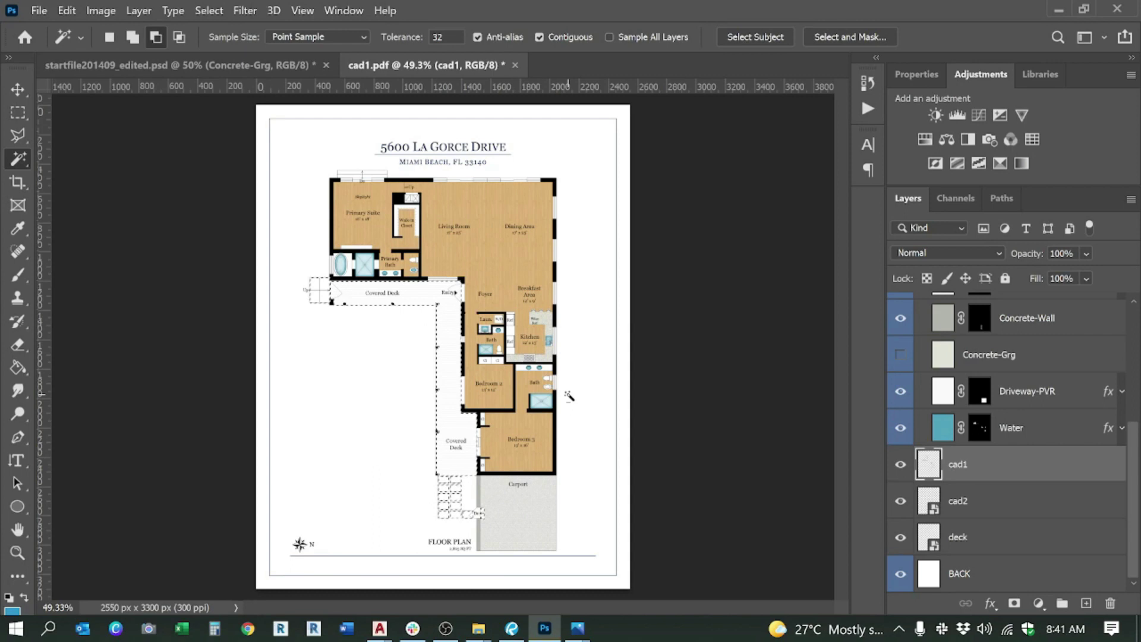
{"action": "scroll", "coordinate": [378, 156], "scroll_direction": "up", "scroll_amount": 3}
{"action": "scroll", "coordinate": [378, 157], "scroll_direction": "up", "scroll_amount": 1}
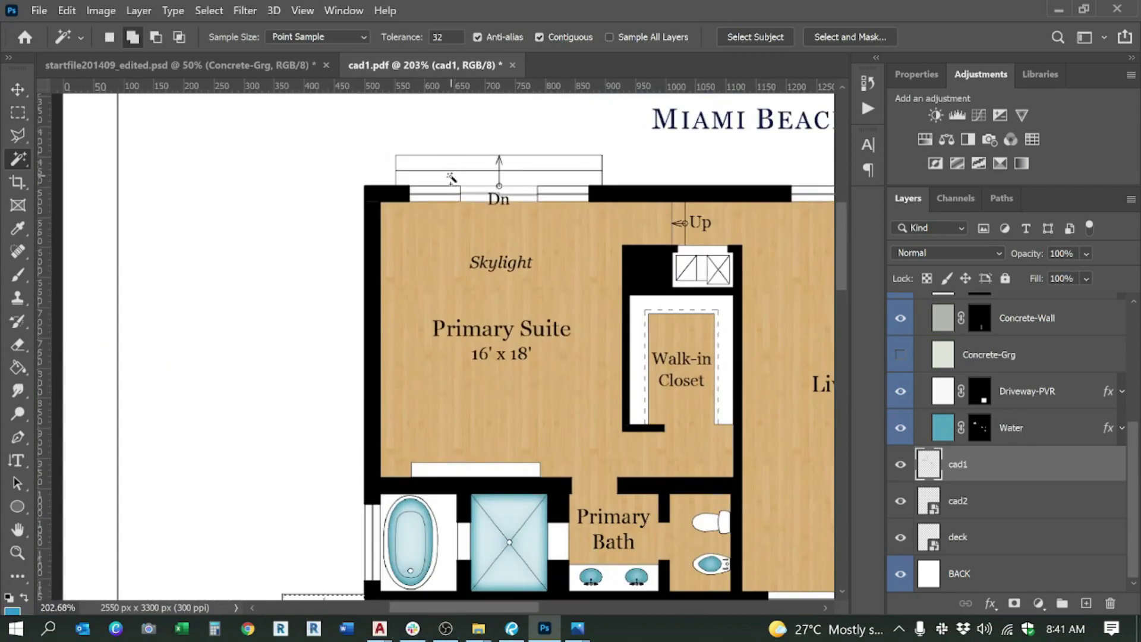
{"action": "scroll", "coordinate": [378, 156], "scroll_direction": "down", "scroll_amount": 2}
{"action": "scroll", "coordinate": [365, 180], "scroll_direction": "down", "scroll_amount": 3}
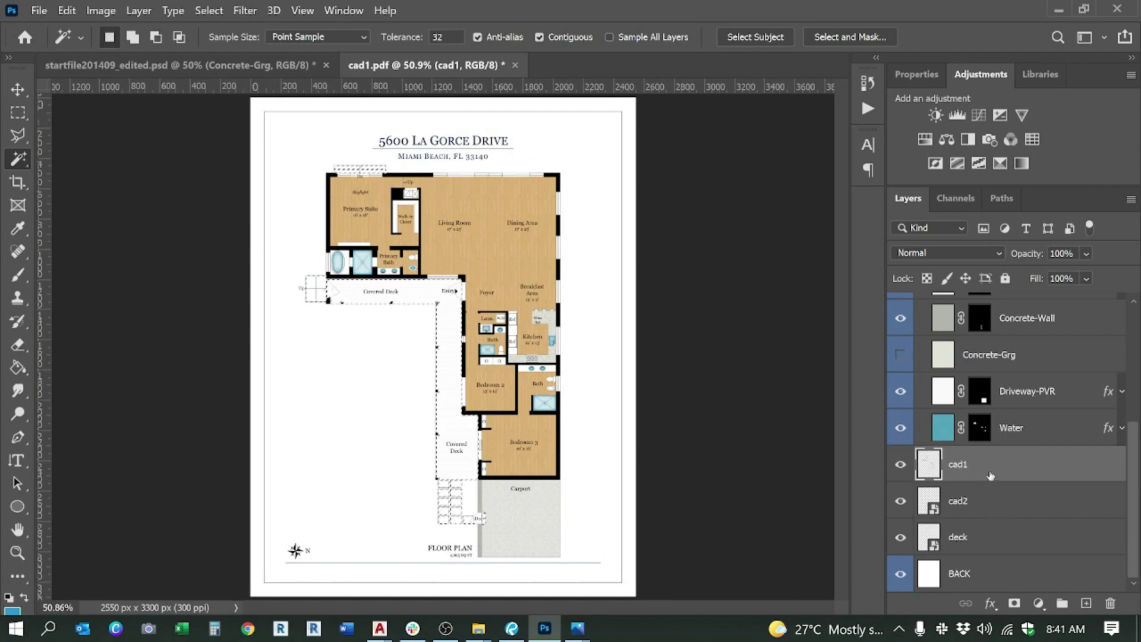
Step: Show the Concrete-Grg layer in cad1.pdf and mask it to the selected deck and stairs
{"action": "left_click", "coordinate": [990, 355]}
{"action": "left_click", "coordinate": [900, 355]}
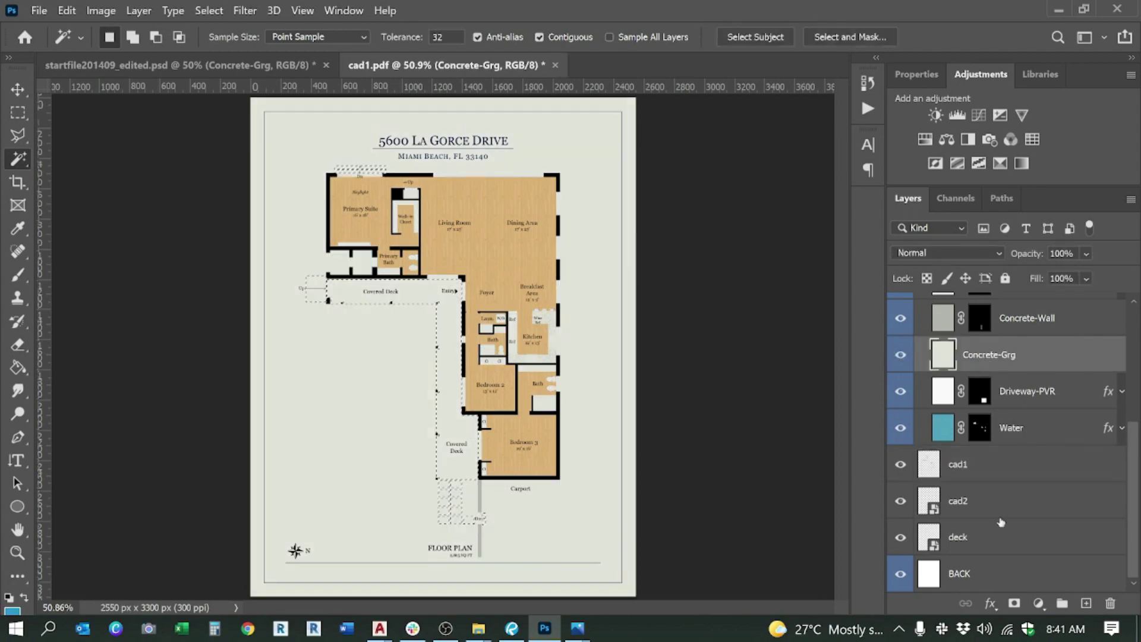
{"action": "left_click", "coordinate": [1014, 603]}
{"action": "scroll", "coordinate": [348, 291], "scroll_direction": "up", "scroll_amount": 8}
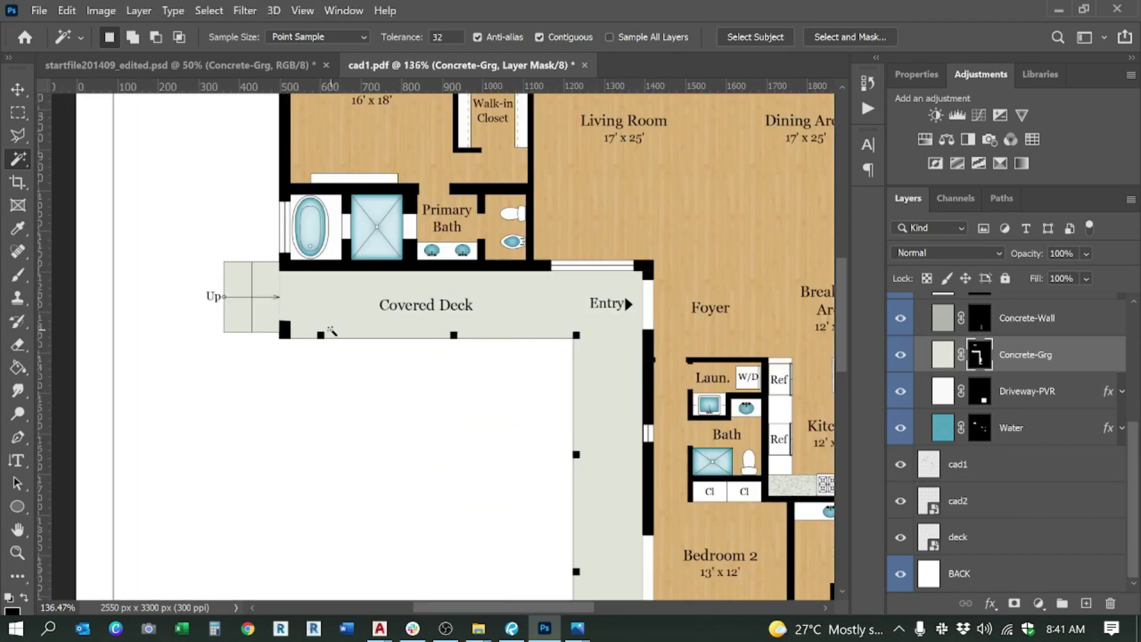
{"action": "scroll", "coordinate": [476, 258], "scroll_direction": "down", "scroll_amount": 5}
{"action": "scroll", "coordinate": [394, 383], "scroll_direction": "down", "scroll_amount": 2}
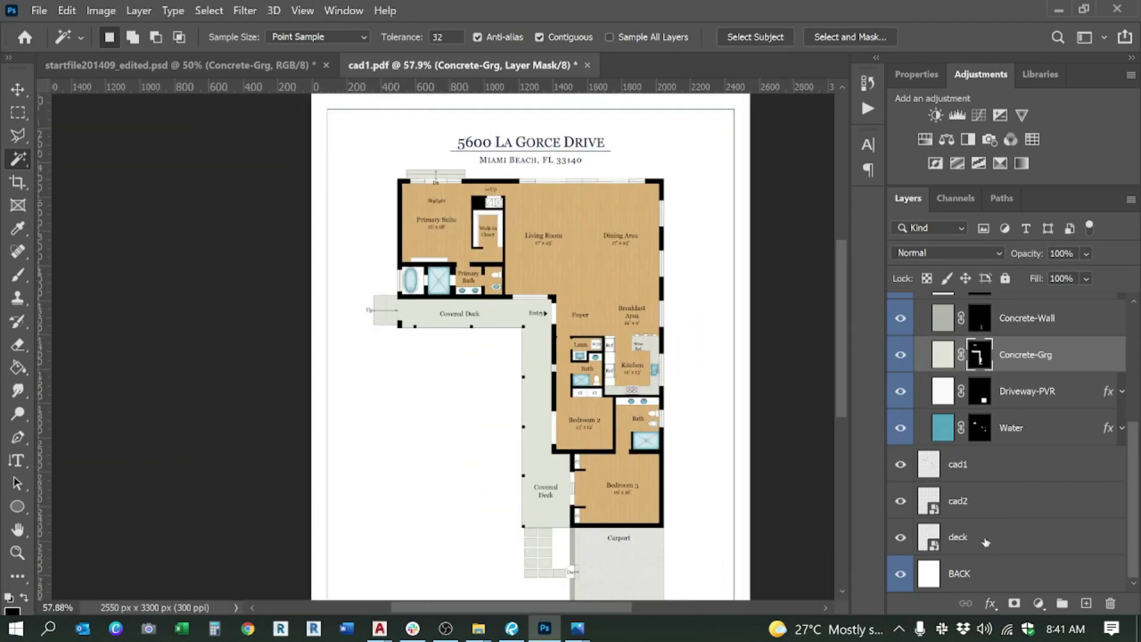
{"action": "left_click", "coordinate": [993, 508]}
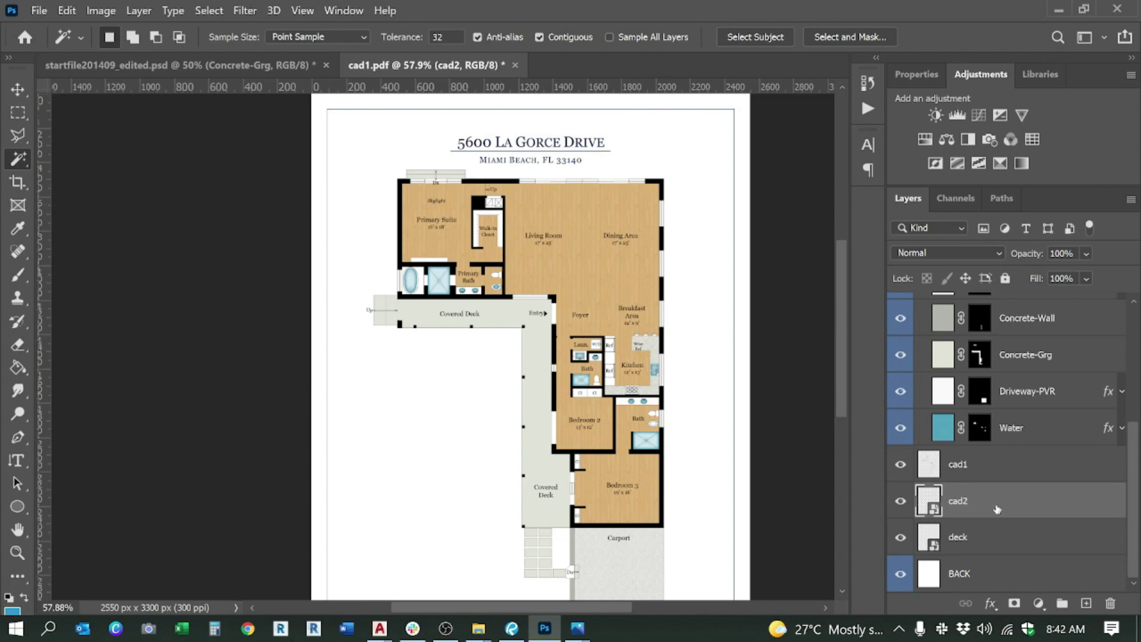
{"action": "scroll", "coordinate": [998, 509], "scroll_direction": "up", "scroll_amount": 5}
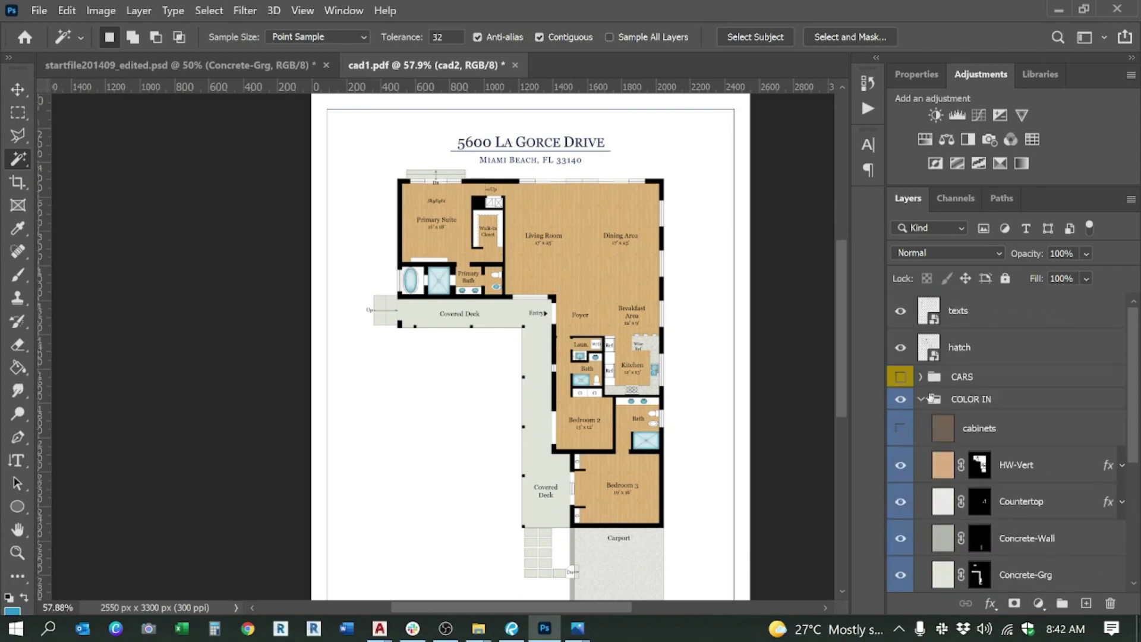
Step: Reorder the layers so deck sits above the COLOR IN group, directly below cad2
{"action": "left_click", "coordinate": [921, 400]}
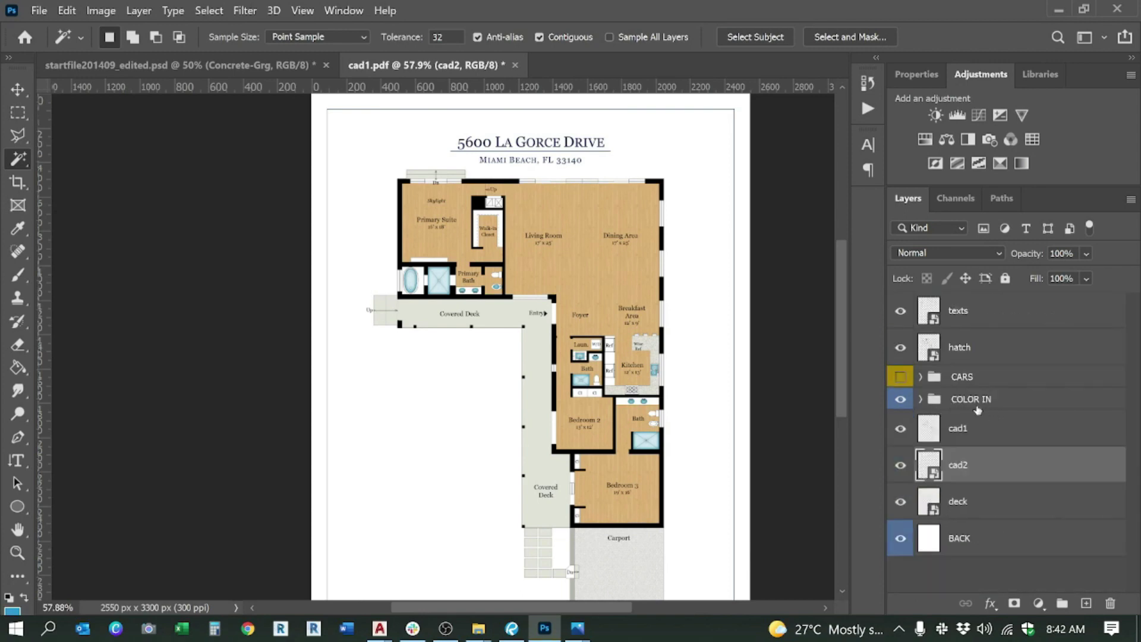
{"action": "left_click", "coordinate": [978, 408]}
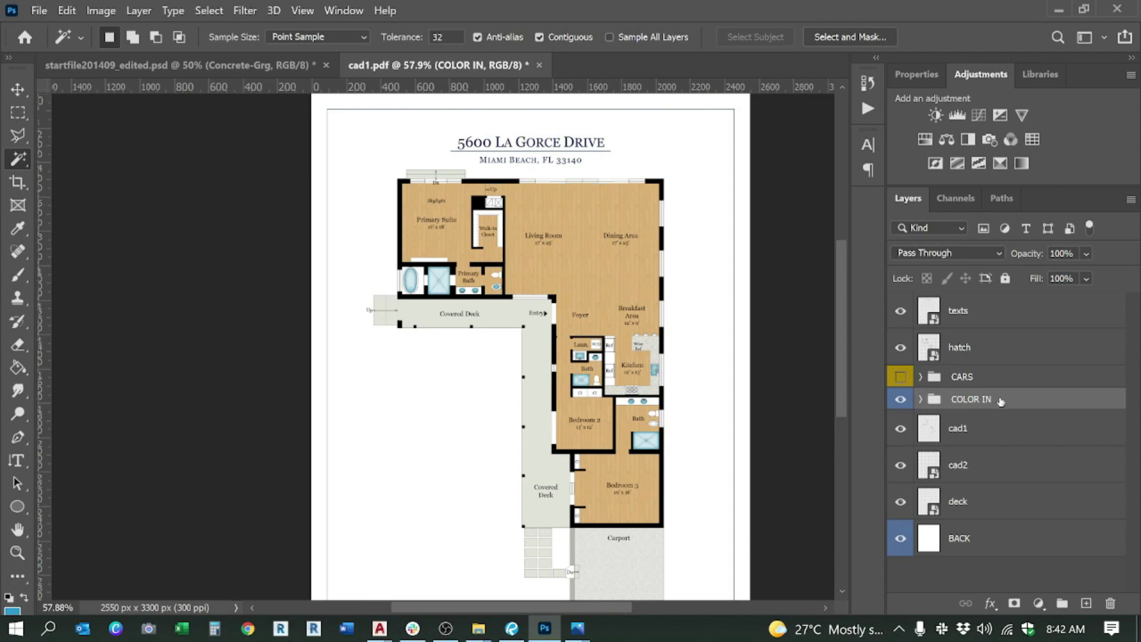
{"action": "left_click_drag", "start_coordinate": [998, 404], "coordinate": [996, 479]}
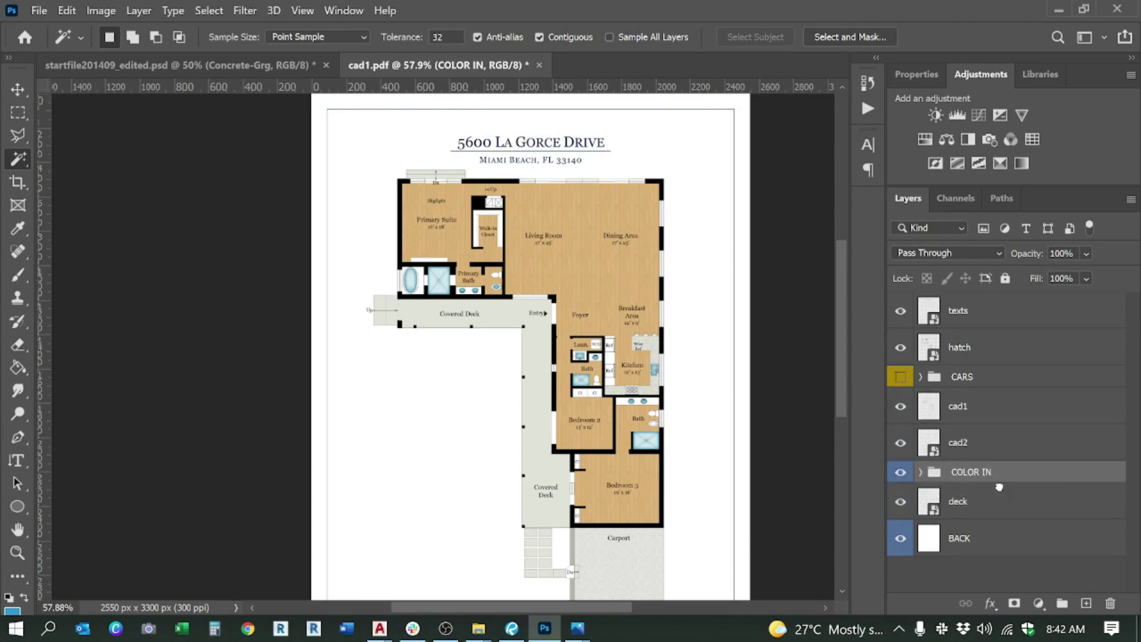
{"action": "scroll", "coordinate": [530, 291], "scroll_direction": "up", "scroll_amount": 5}
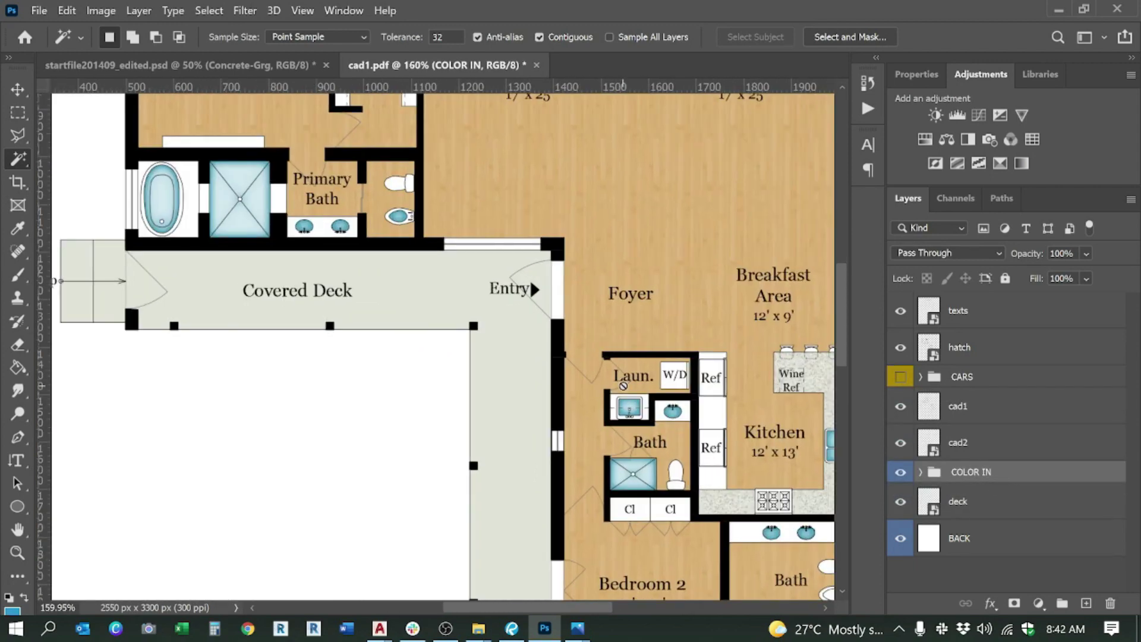
{"action": "scroll", "coordinate": [530, 288], "scroll_direction": "down", "scroll_amount": 4}
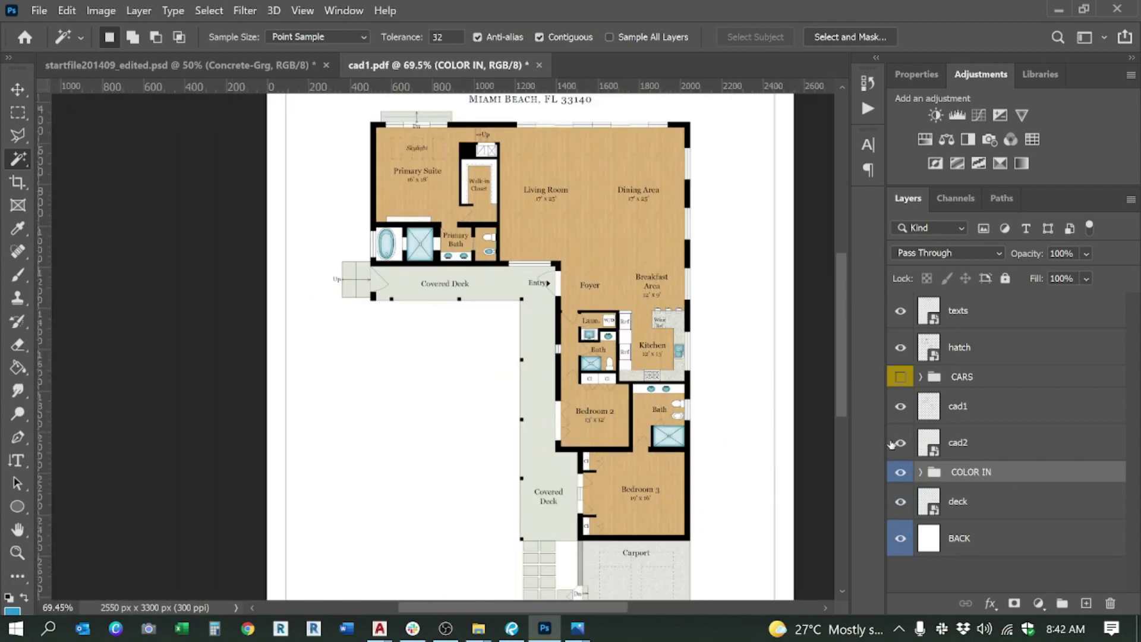
{"action": "left_click", "coordinate": [969, 512]}
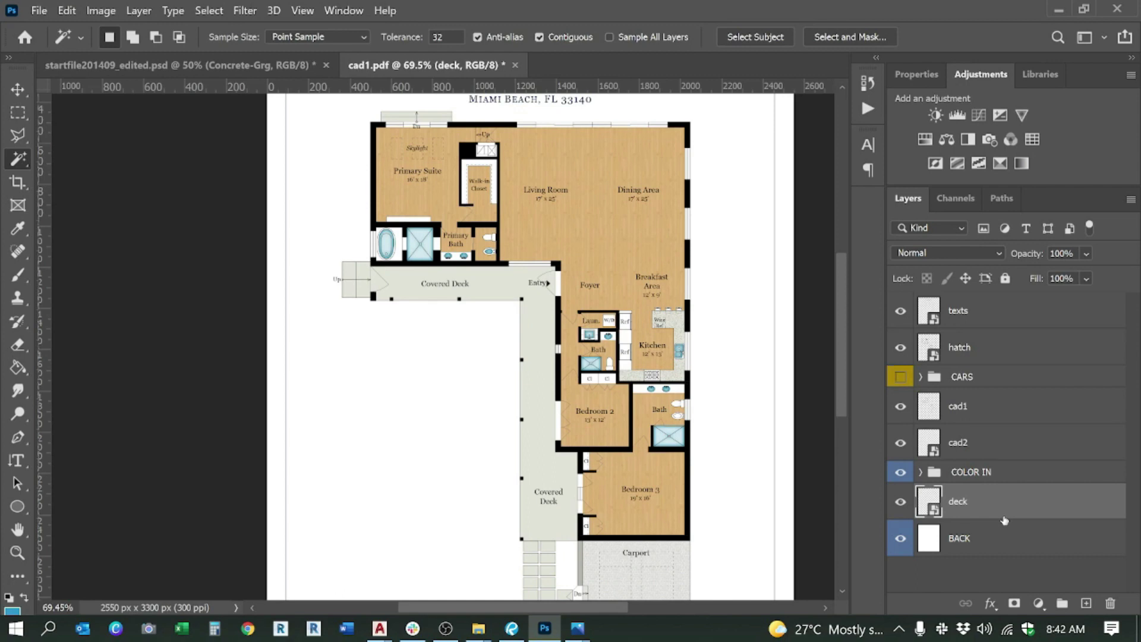
{"action": "left_click_drag", "start_coordinate": [974, 506], "coordinate": [976, 464]}
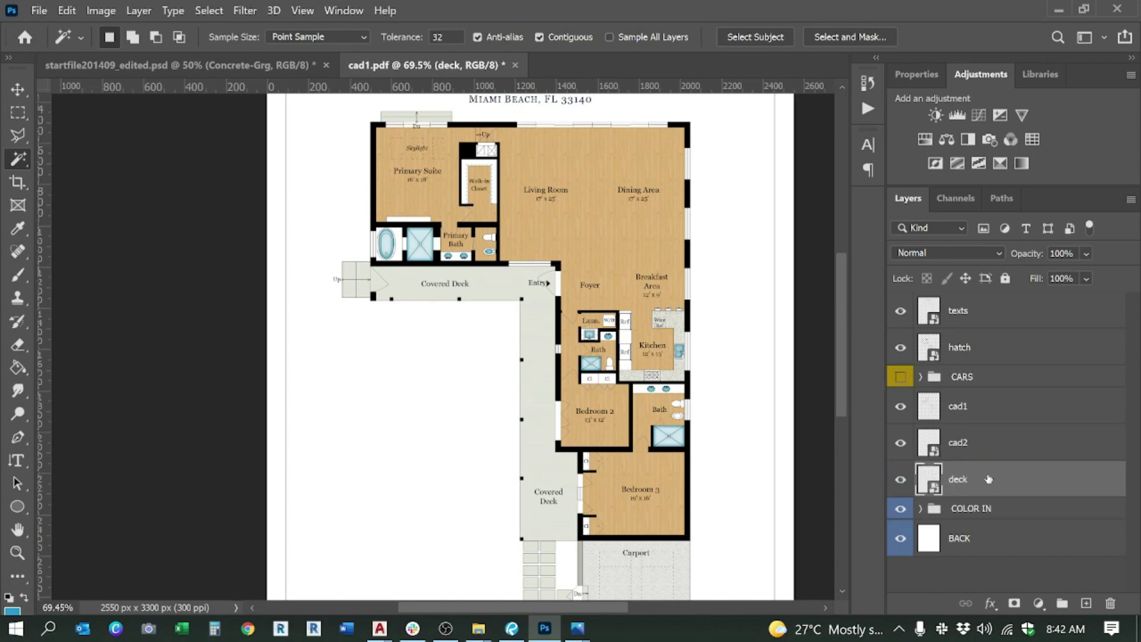
{"action": "scroll", "coordinate": [478, 288], "scroll_direction": "up", "scroll_amount": 8}
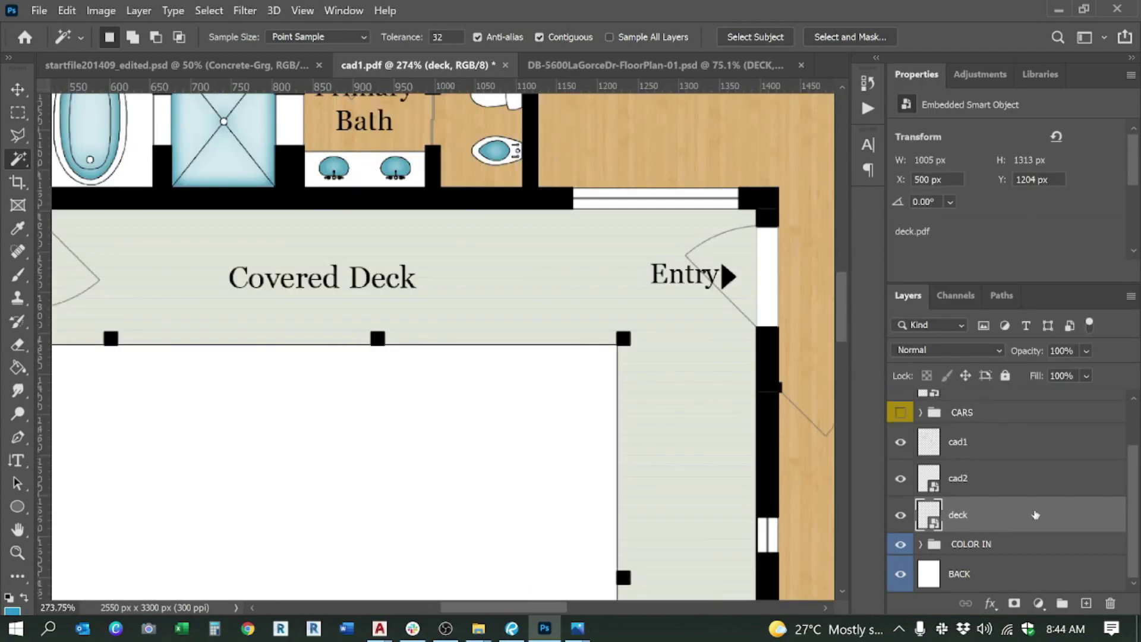
Step: Apply a white (ffffff) Color Overlay layer style to the deck layer
{"action": "double_click", "coordinate": [1035, 514]}
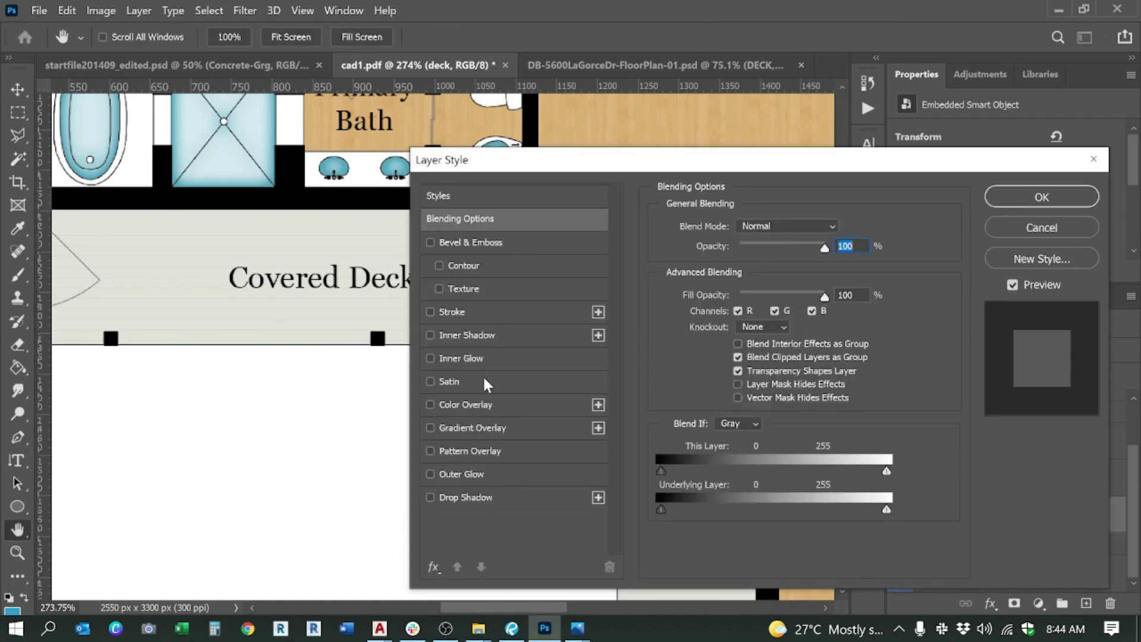
{"action": "left_click", "coordinate": [489, 405]}
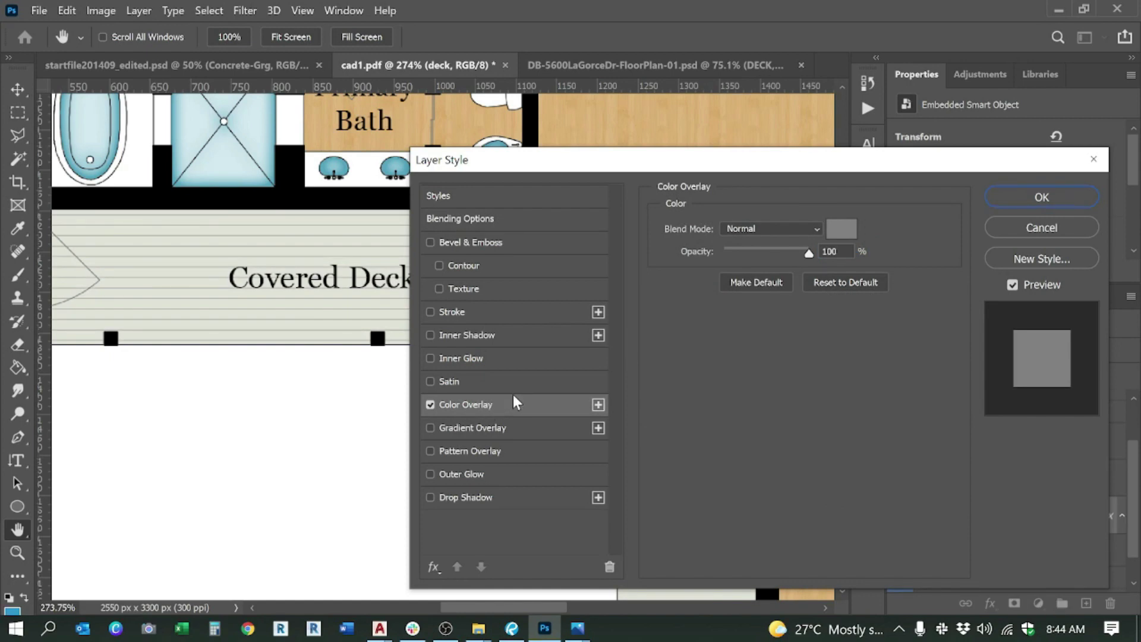
{"action": "left_click", "coordinate": [842, 228]}
{"action": "left_click_drag", "start_coordinate": [784, 247], "coordinate": [671, 248]}
{"action": "left_click", "coordinate": [1083, 243]}
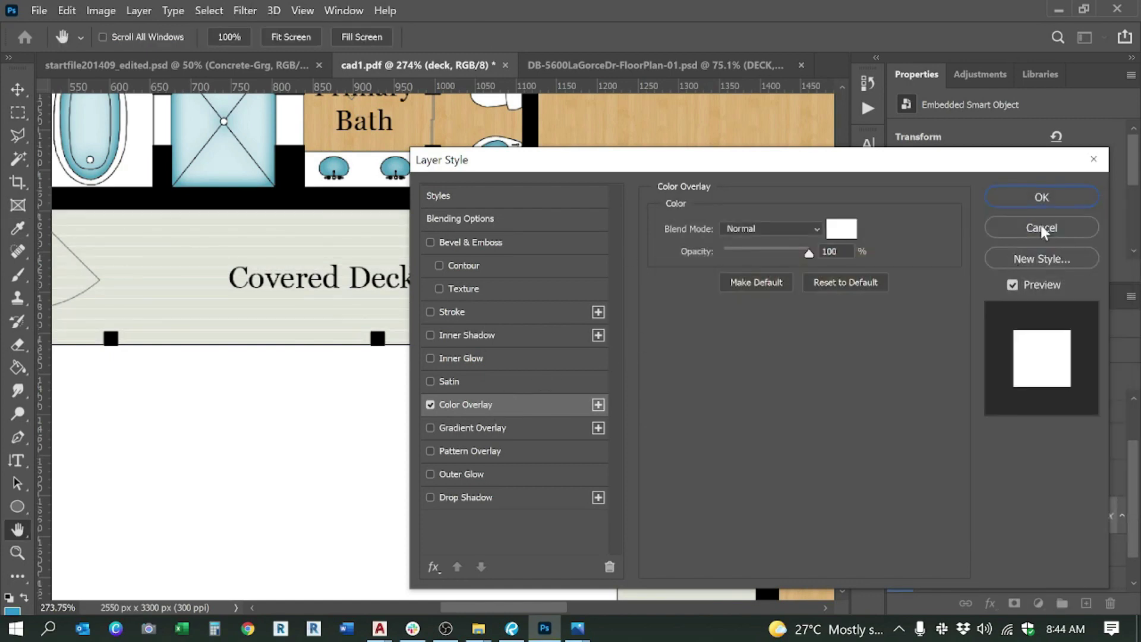
{"action": "left_click", "coordinate": [1036, 201]}
{"action": "key", "text": "w"}
{"action": "scroll", "coordinate": [672, 348], "scroll_direction": "down", "scroll_amount": 5}
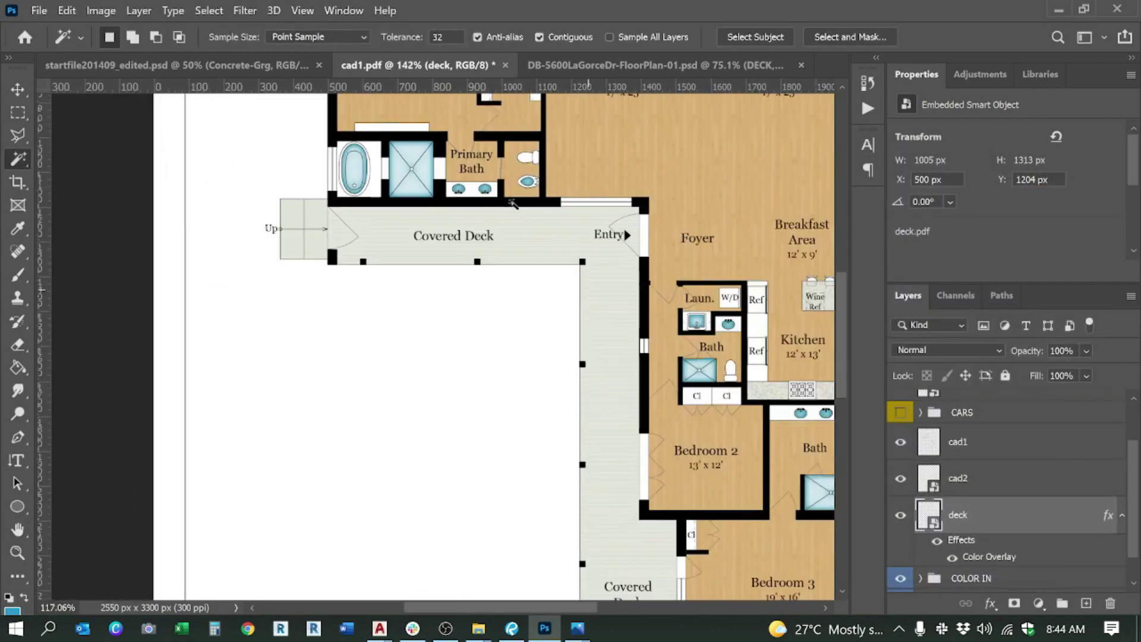
{"action": "scroll", "coordinate": [512, 204], "scroll_direction": "down", "scroll_amount": 2}
{"action": "scroll", "coordinate": [593, 448], "scroll_direction": "up", "scroll_amount": 7}
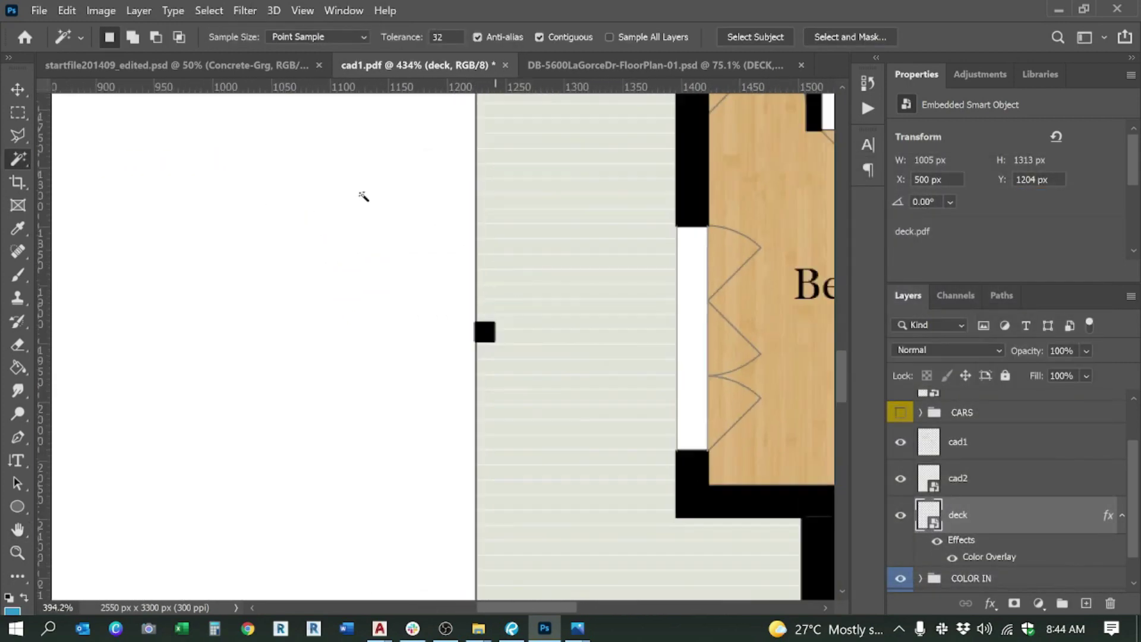
{"action": "scroll", "coordinate": [416, 356], "scroll_direction": "down", "scroll_amount": 6}
{"action": "scroll", "coordinate": [489, 433], "scroll_direction": "up", "scroll_amount": 4}
{"action": "scroll", "coordinate": [446, 443], "scroll_direction": "down", "scroll_amount": 4}
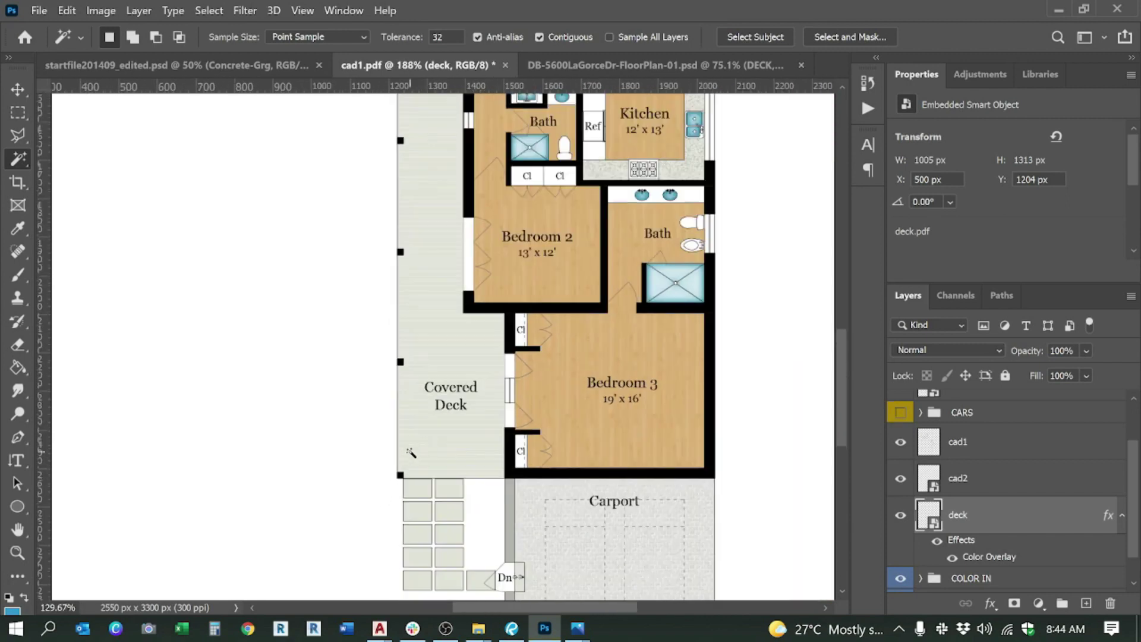
{"action": "scroll", "coordinate": [618, 448], "scroll_direction": "down", "scroll_amount": 5}
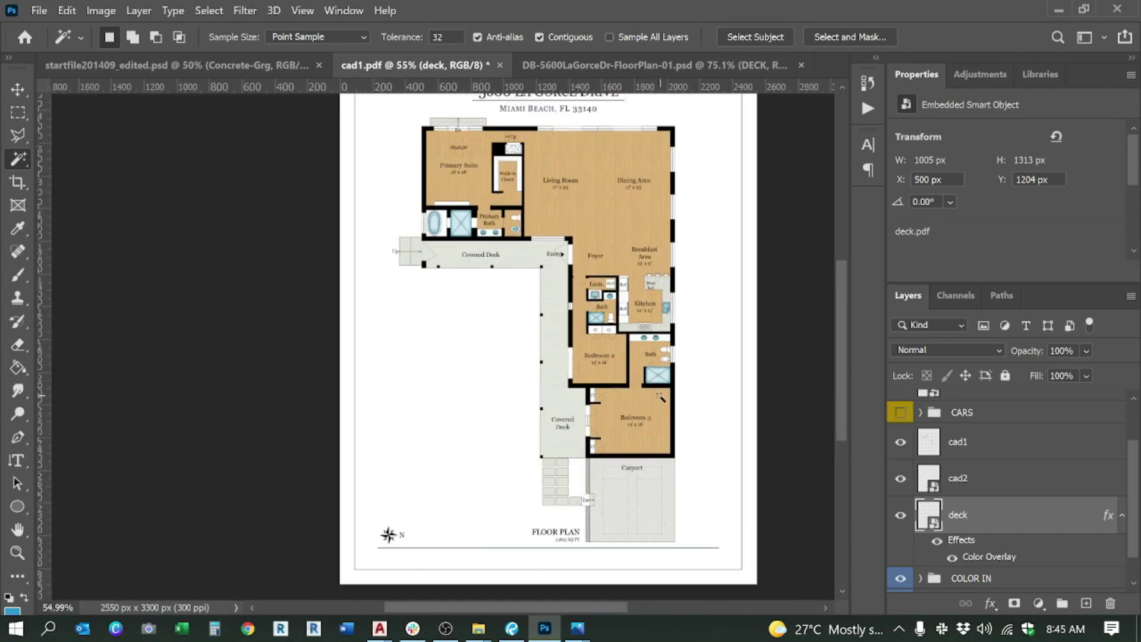
{"action": "scroll", "coordinate": [357, 185], "scroll_direction": "up", "scroll_amount": 3}
{"action": "scroll", "coordinate": [357, 184], "scroll_direction": "down", "scroll_amount": 2}
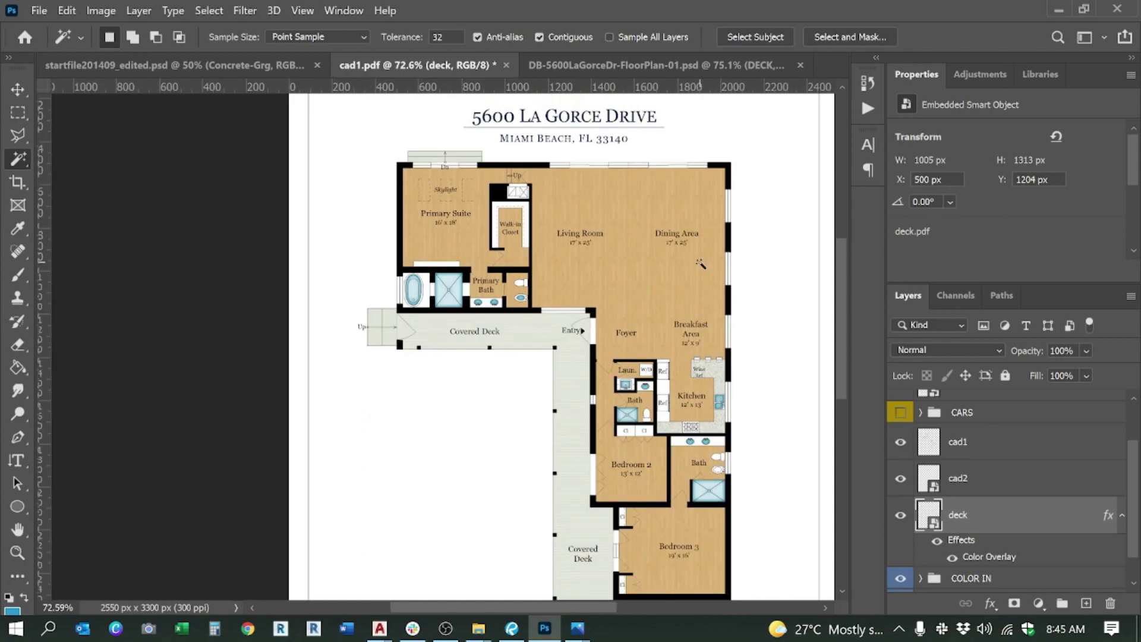
{"action": "scroll", "coordinate": [661, 438], "scroll_direction": "up", "scroll_amount": 2}
{"action": "scroll", "coordinate": [683, 458], "scroll_direction": "down", "scroll_amount": 3}
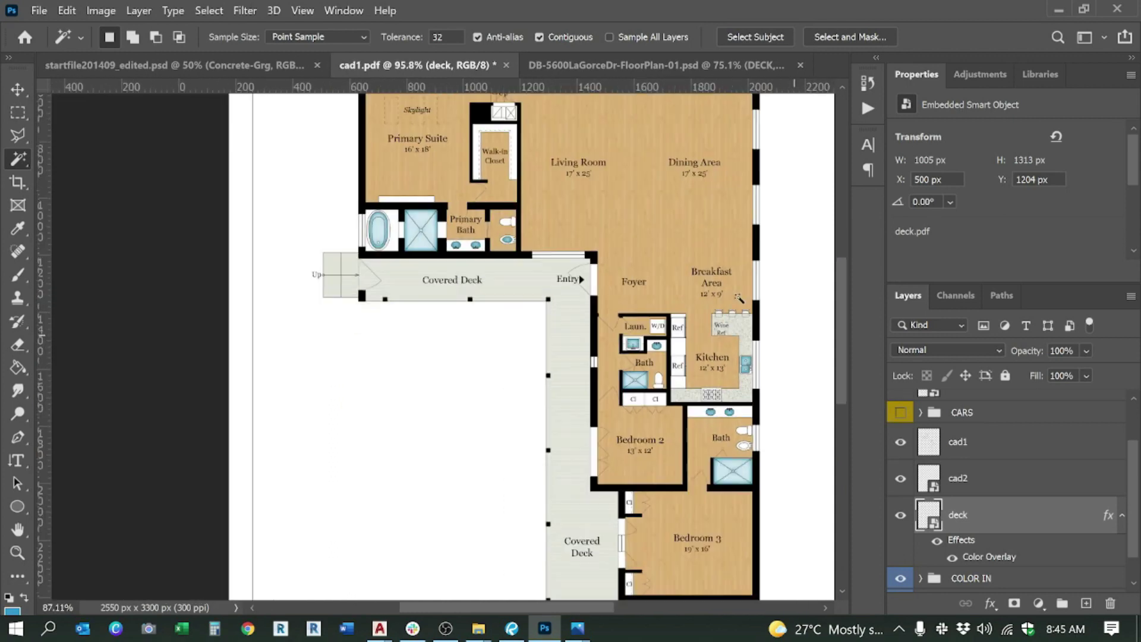
{"action": "scroll", "coordinate": [469, 274], "scroll_direction": "up", "scroll_amount": 2}
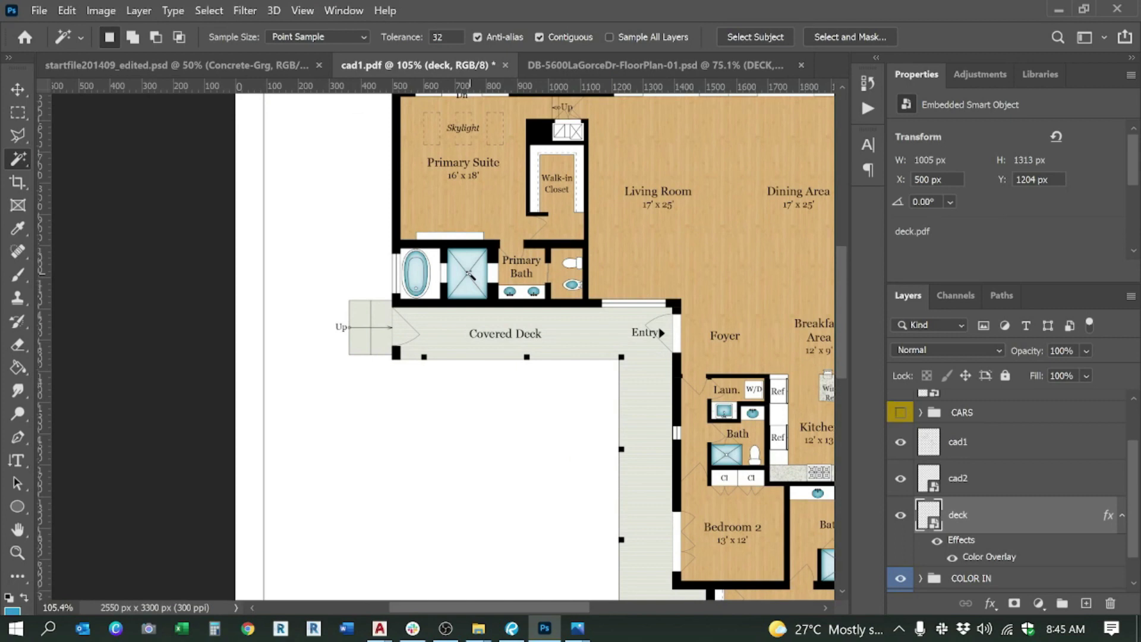
{"action": "scroll", "coordinate": [474, 364], "scroll_direction": "down", "scroll_amount": 2}
{"action": "scroll", "coordinate": [508, 416], "scroll_direction": "up", "scroll_amount": 3}
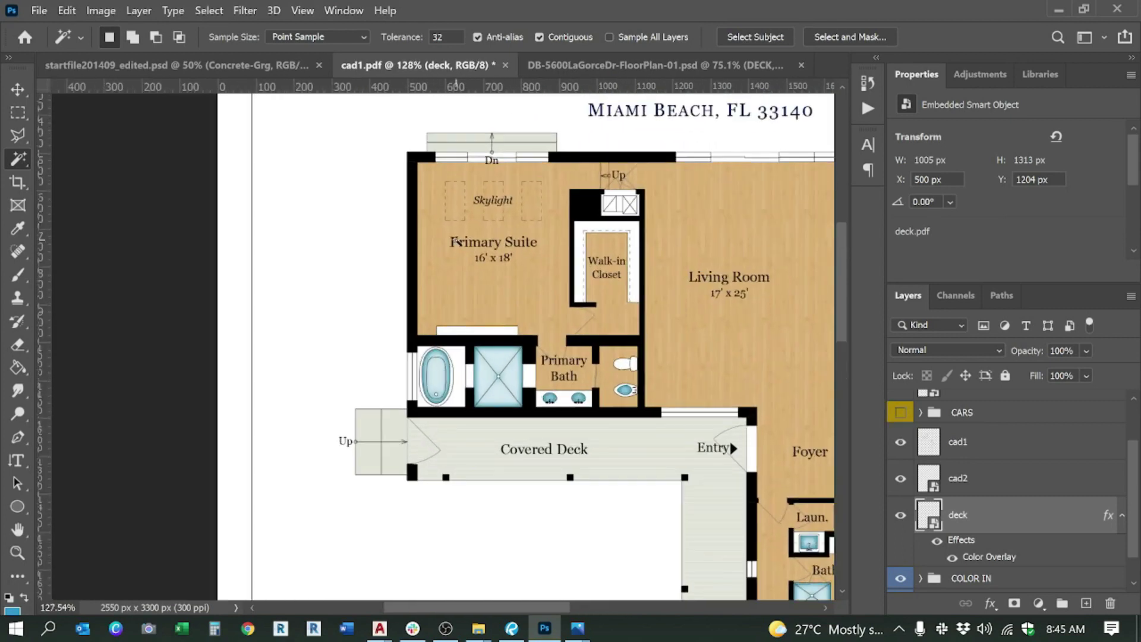
{"action": "scroll", "coordinate": [943, 426], "scroll_direction": "up", "scroll_amount": 2}
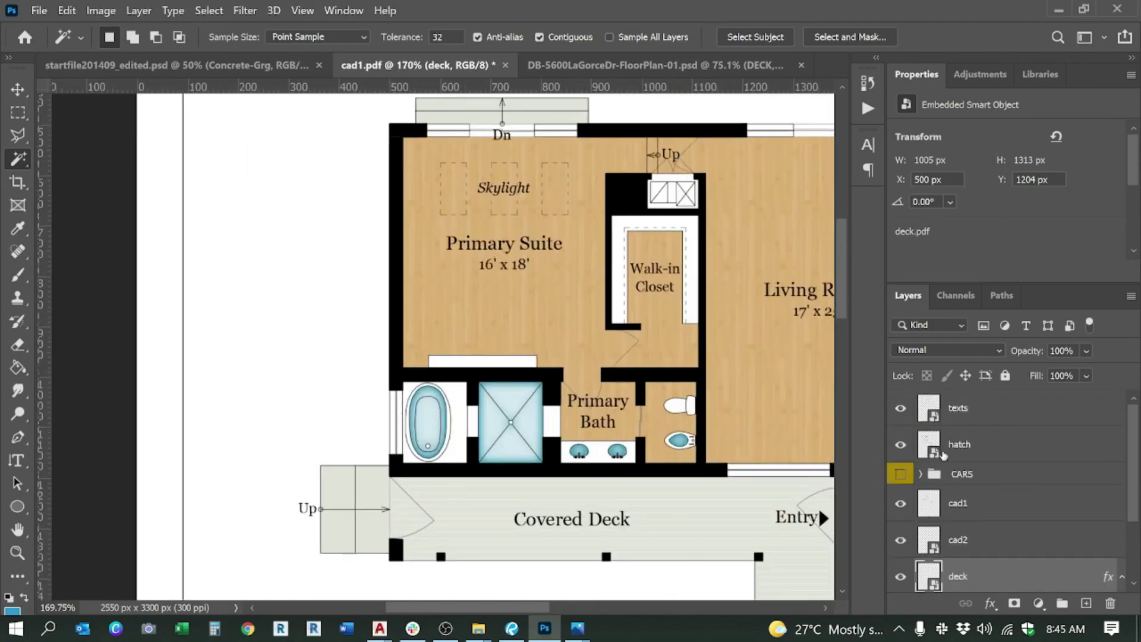
{"action": "scroll", "coordinate": [927, 493], "scroll_direction": "down", "scroll_amount": 2}
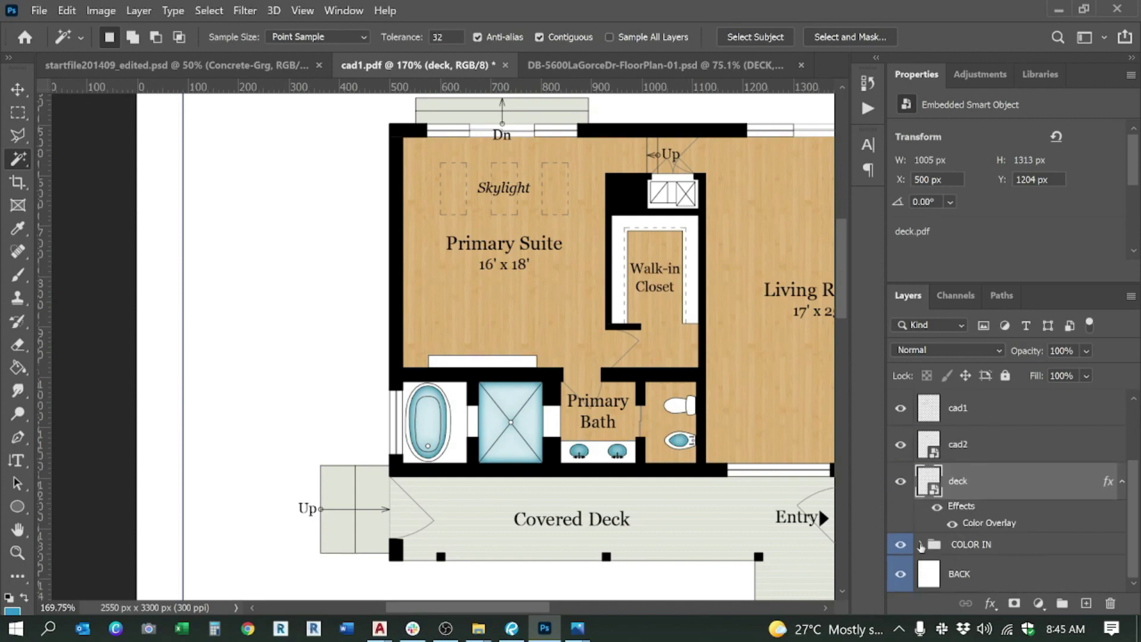
Step: Expand COLOR IN and Magic Wand-select the cabinet outline above the tub on cad1
{"action": "left_click", "coordinate": [921, 546]}
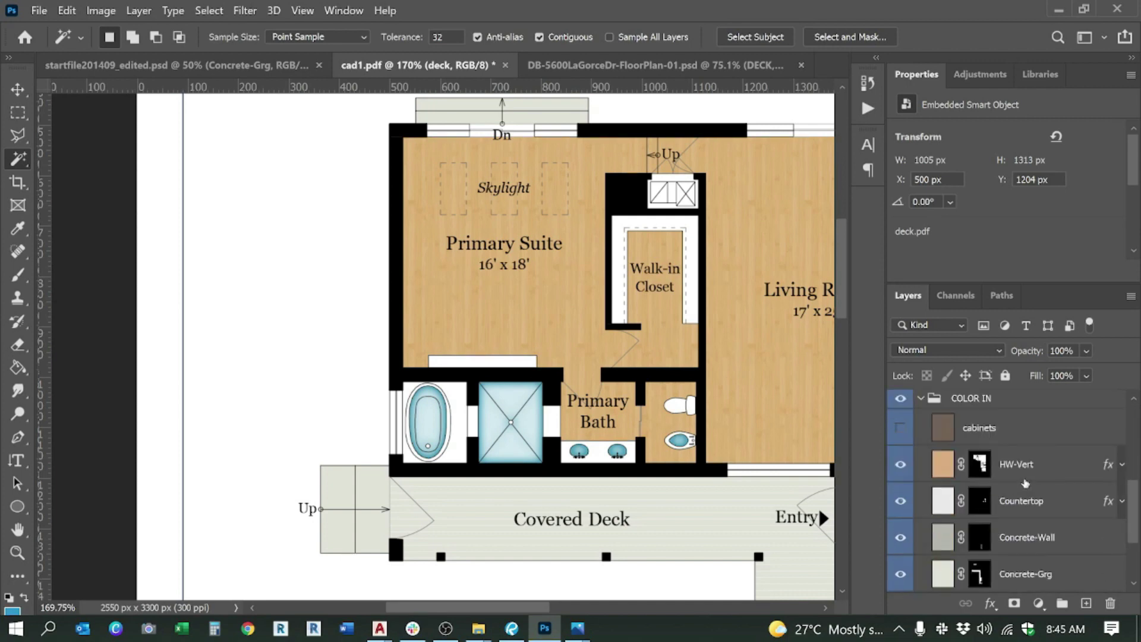
{"action": "left_click", "coordinate": [996, 426]}
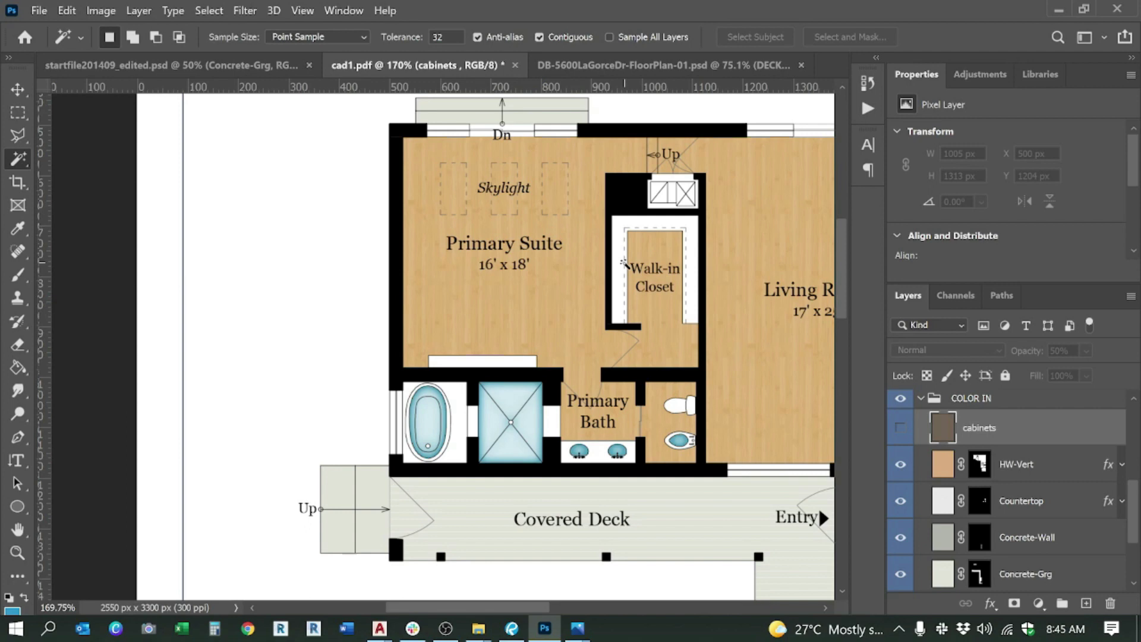
{"action": "scroll", "coordinate": [992, 470], "scroll_direction": "up", "scroll_amount": 2}
{"action": "scroll", "coordinate": [971, 443], "scroll_direction": "down", "scroll_amount": 4}
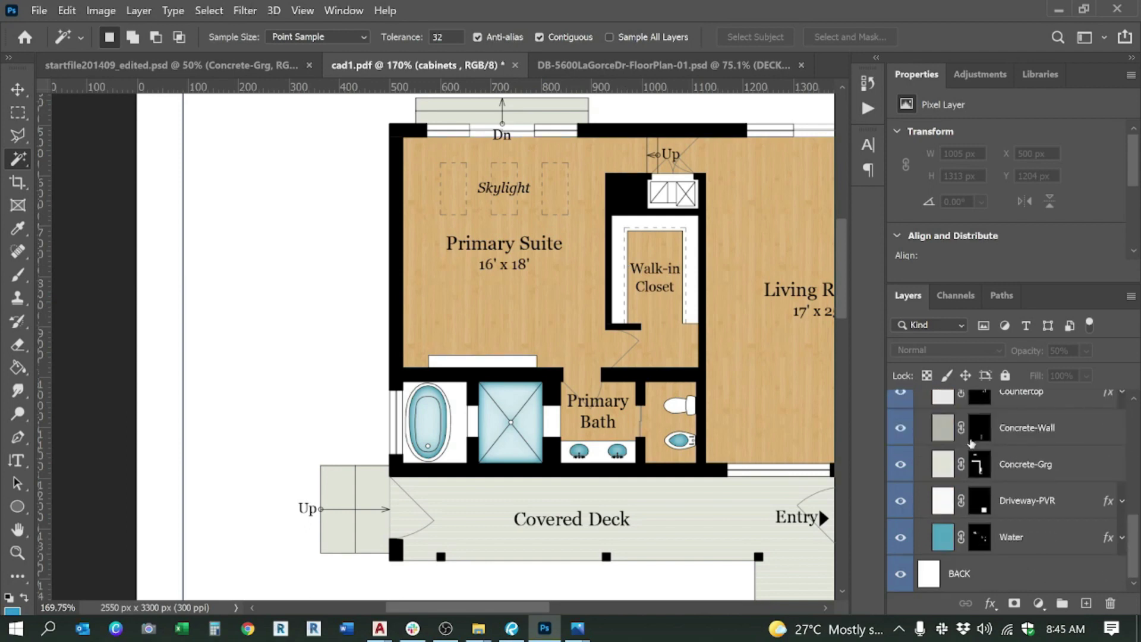
{"action": "scroll", "coordinate": [974, 476], "scroll_direction": "up", "scroll_amount": 8}
{"action": "left_click", "coordinate": [959, 494]}
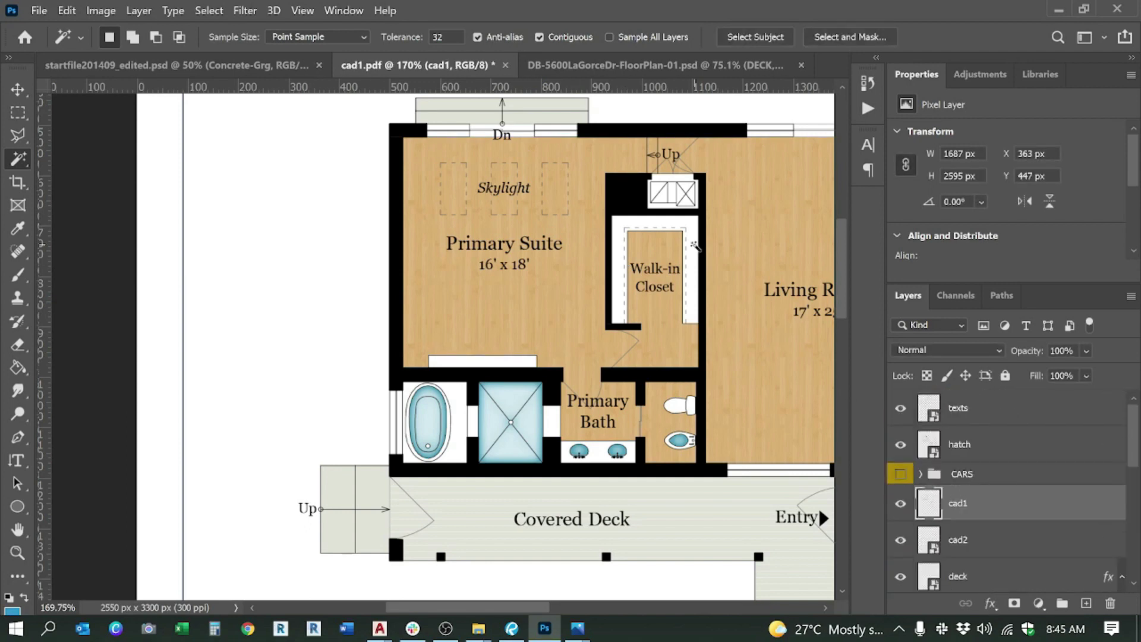
{"action": "left_click", "coordinate": [504, 363]}
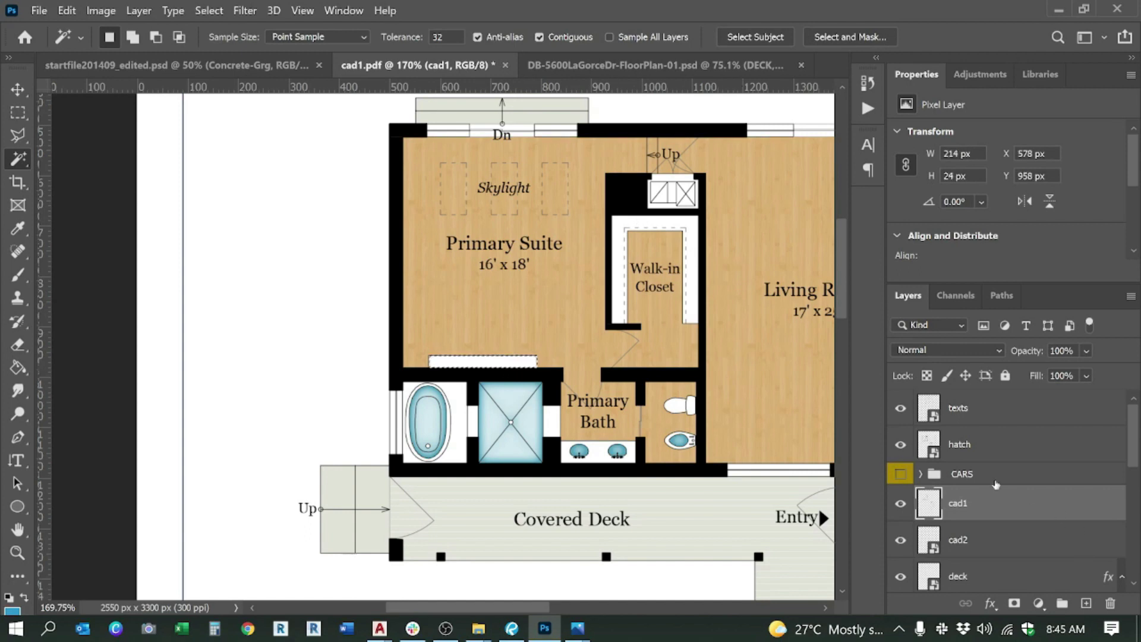
Step: Make the cabinets layer visible and mask its fill to the selected cabinet strip
{"action": "scroll", "coordinate": [961, 488], "scroll_direction": "down", "scroll_amount": 5}
{"action": "scroll", "coordinate": [962, 488], "scroll_direction": "up", "scroll_amount": 1}
{"action": "left_click", "coordinate": [975, 452]}
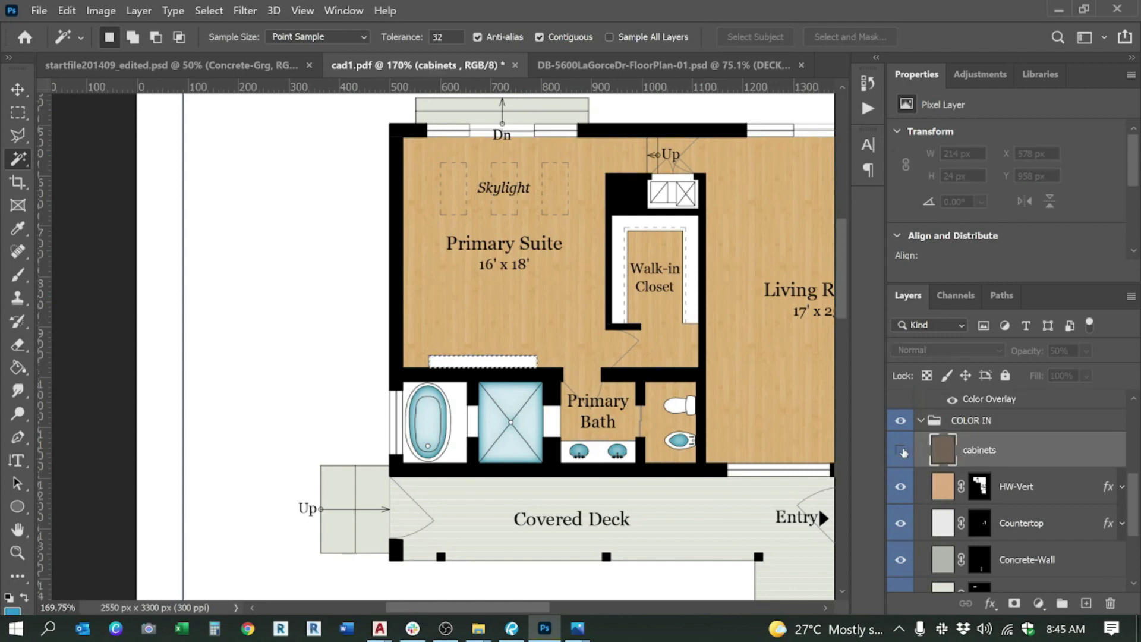
{"action": "left_click", "coordinate": [901, 451]}
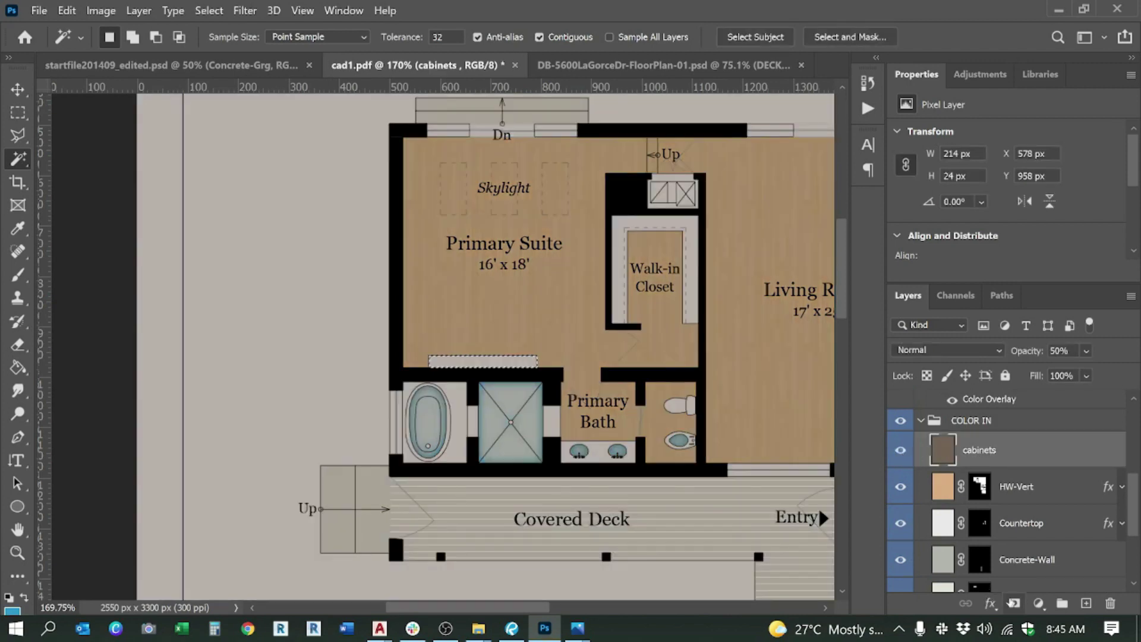
{"action": "left_click", "coordinate": [1014, 603]}
{"action": "scroll", "coordinate": [514, 357], "scroll_direction": "up", "scroll_amount": 3}
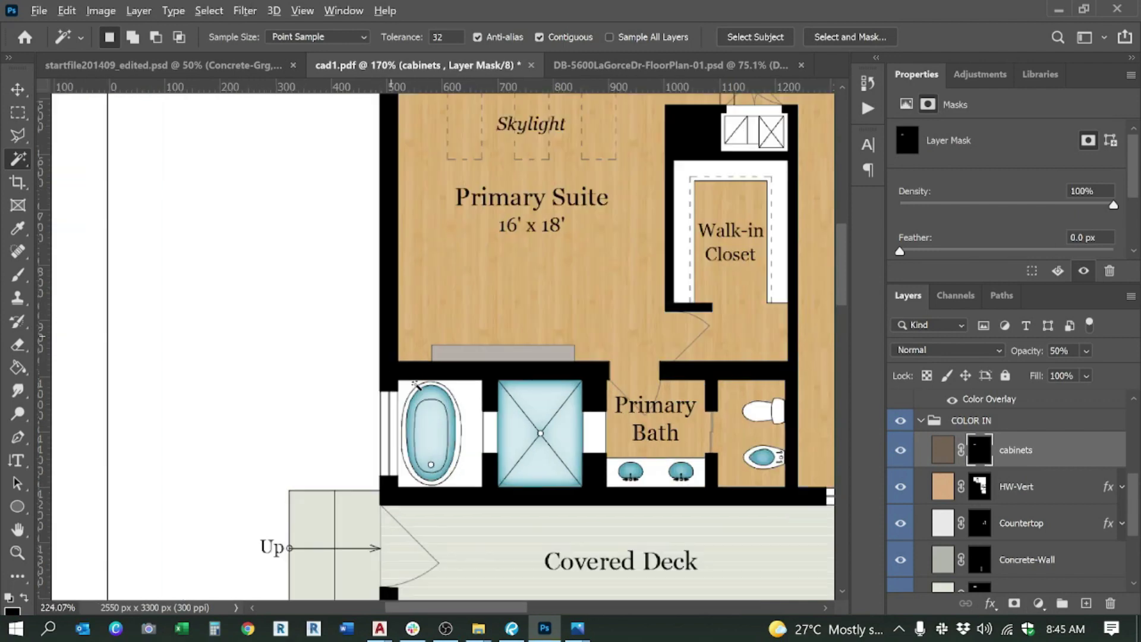
{"action": "scroll", "coordinate": [458, 345], "scroll_direction": "down", "scroll_amount": 5}
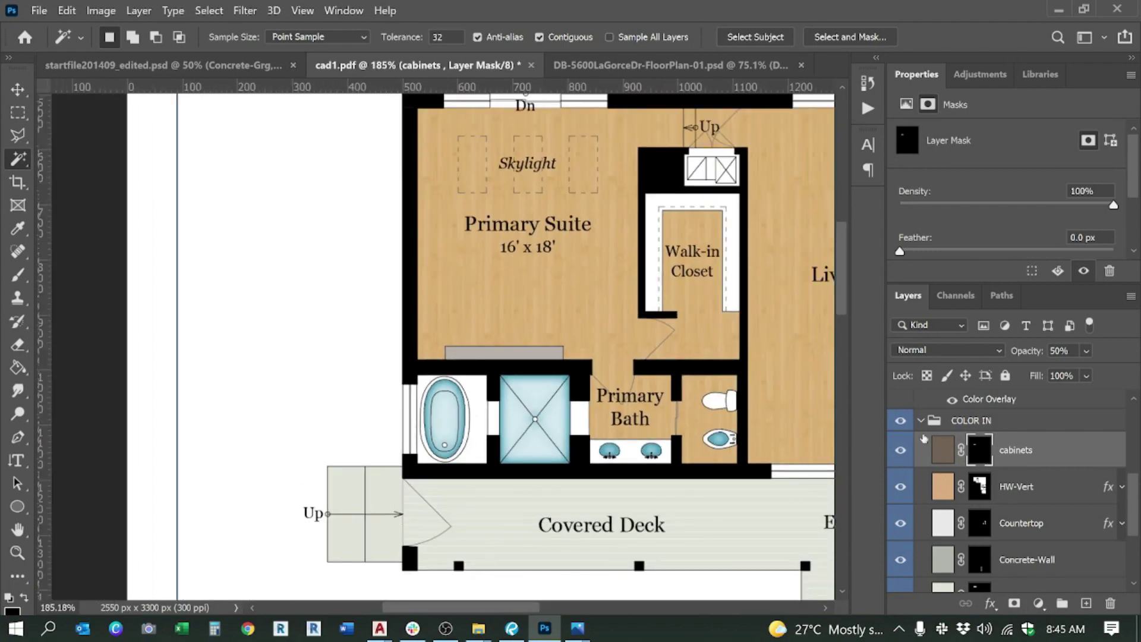
{"action": "left_click", "coordinate": [921, 421]}
{"action": "scroll", "coordinate": [361, 258], "scroll_direction": "down", "scroll_amount": 4}
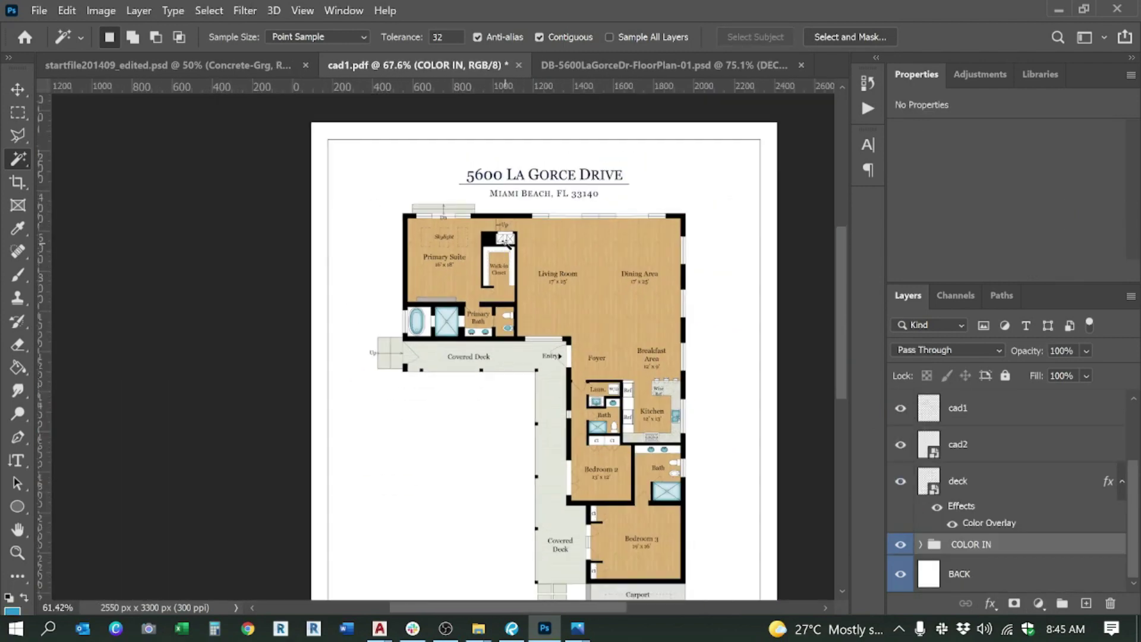
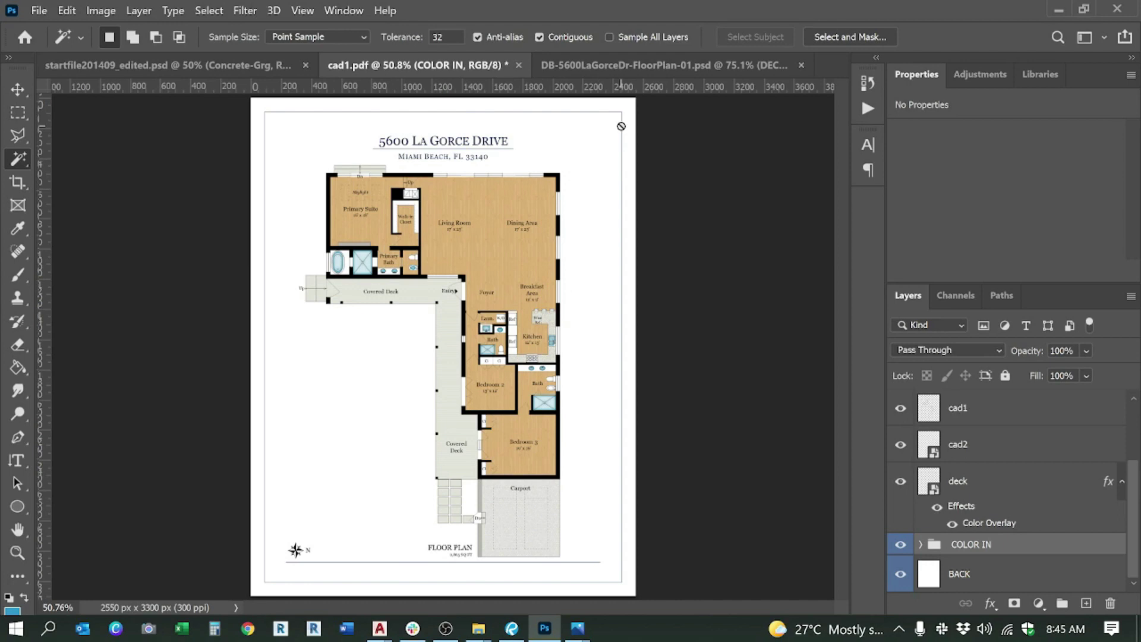
{"action": "left_click", "coordinate": [629, 60]}
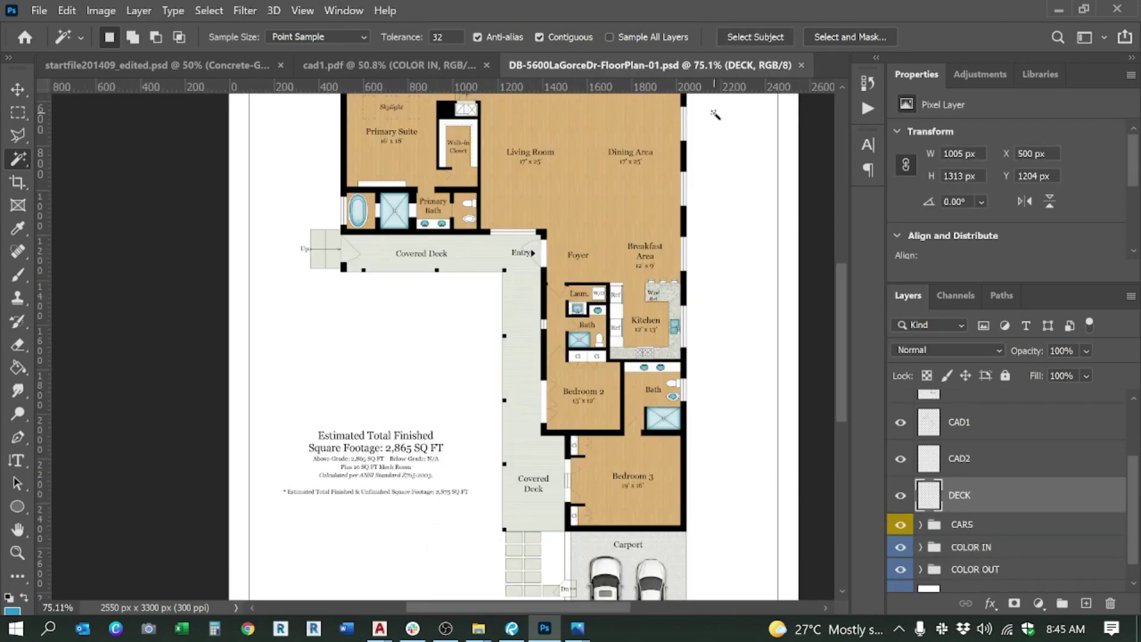
{"action": "left_click", "coordinate": [800, 64]}
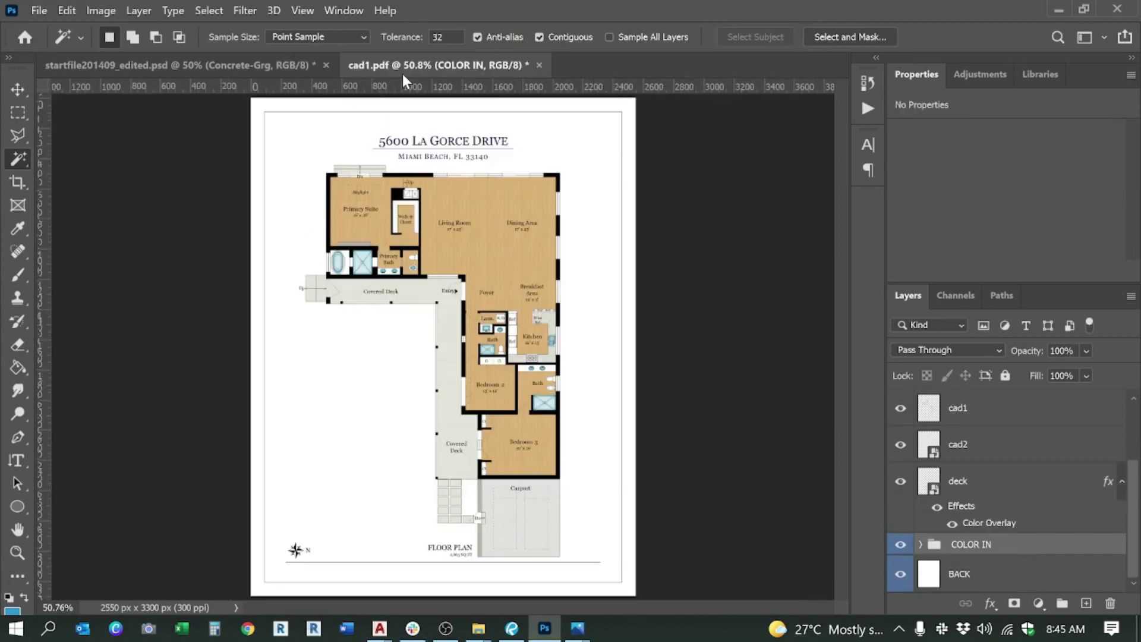
{"action": "left_click", "coordinate": [140, 65]}
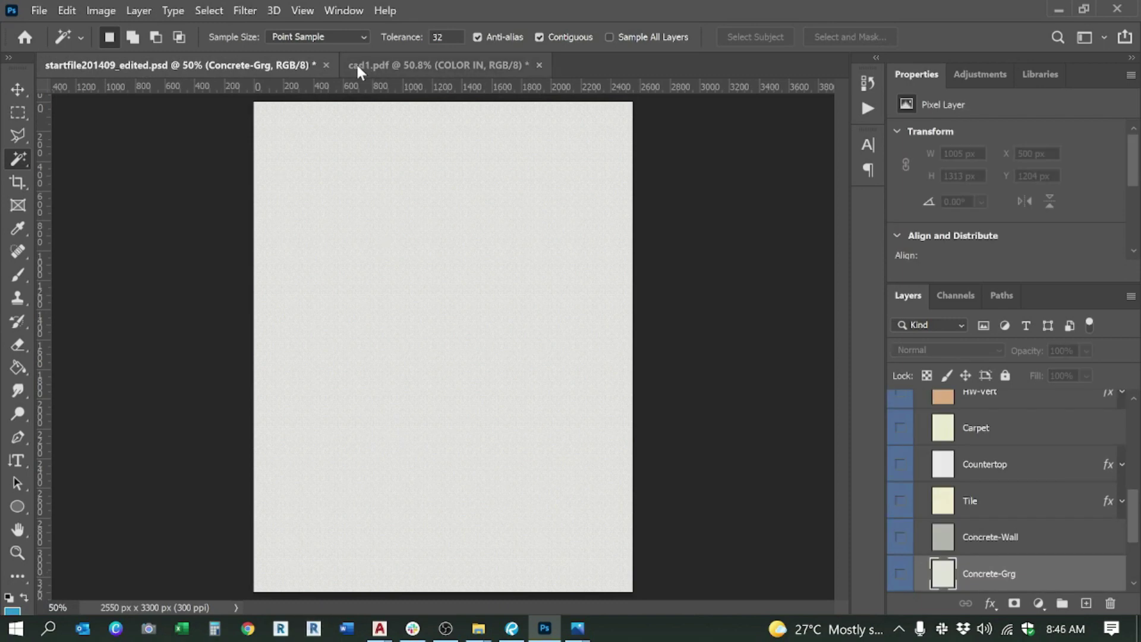
Step: Make the COLOR IN group and its seating, sauna, cabinets, HW-Hor and HW-Vert layers visible
{"action": "scroll", "coordinate": [1002, 542], "scroll_direction": "up", "scroll_amount": 10}
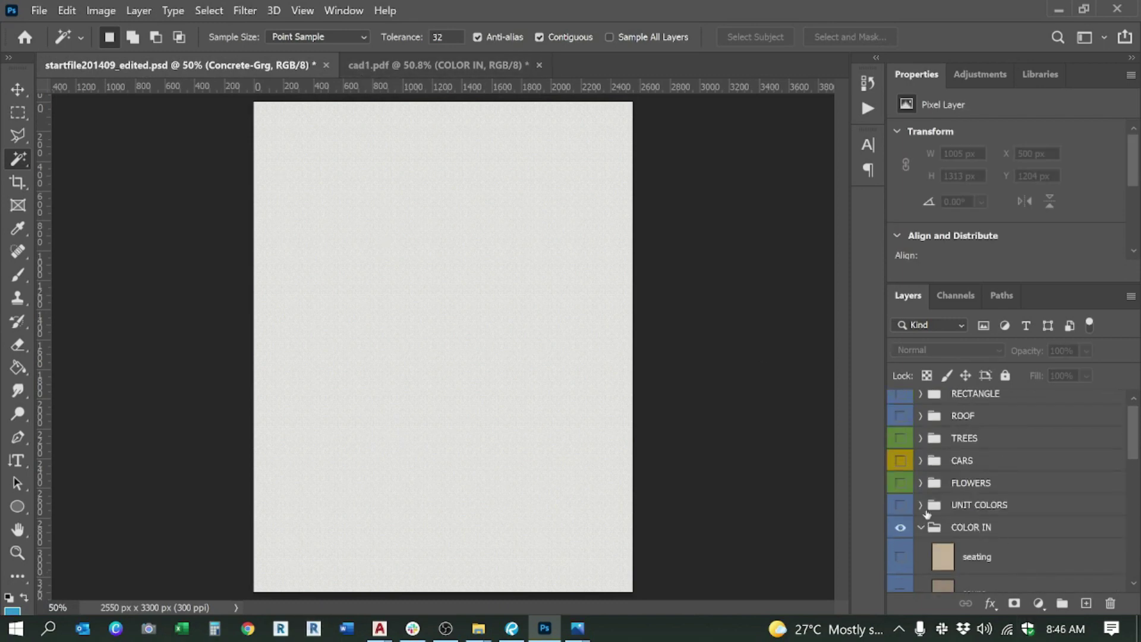
{"action": "left_click", "coordinate": [919, 529]}
{"action": "scroll", "coordinate": [900, 464], "scroll_direction": "up", "scroll_amount": 1}
{"action": "left_click_drag", "start_coordinate": [899, 401], "coordinate": [898, 588]}
{"action": "scroll", "coordinate": [903, 565], "scroll_direction": "down", "scroll_amount": 3}
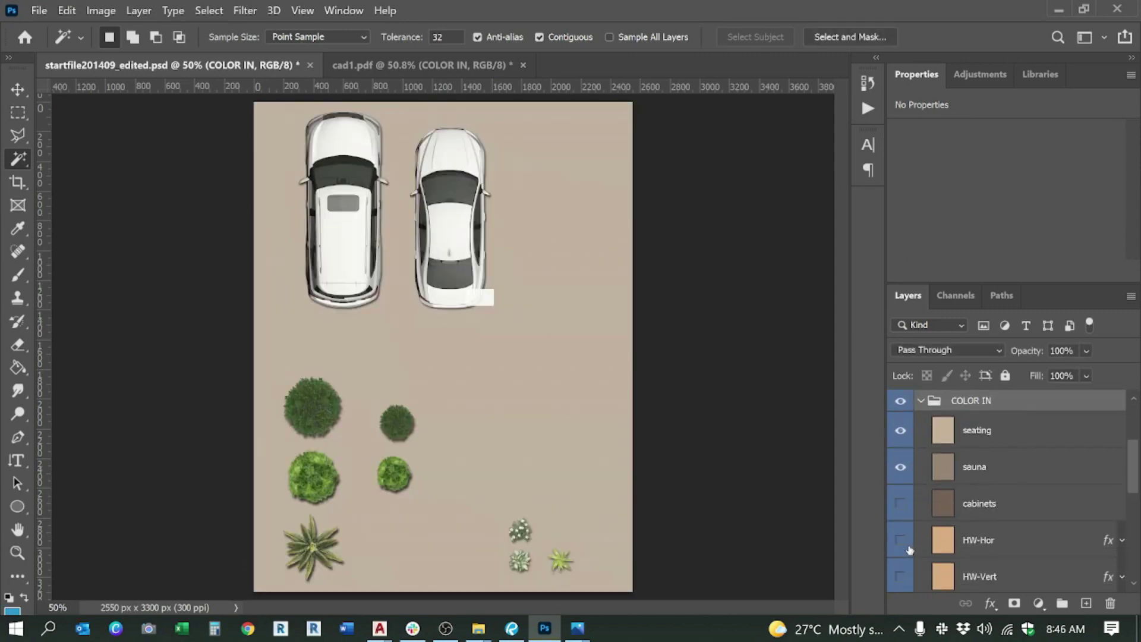
{"action": "left_click_drag", "start_coordinate": [906, 500], "coordinate": [901, 579]}
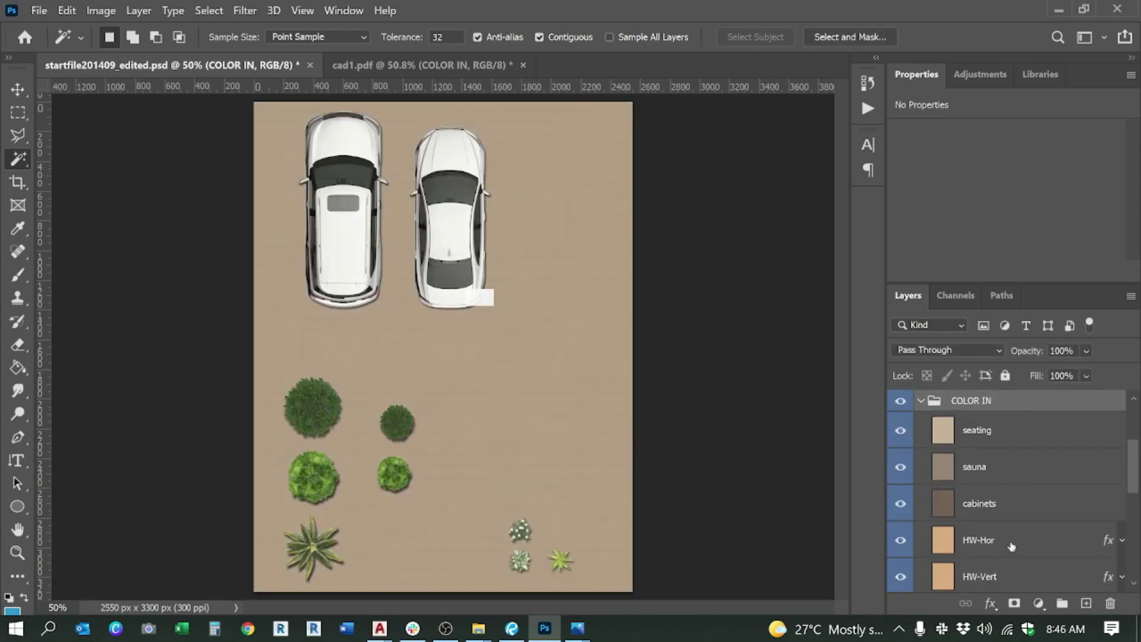
{"action": "scroll", "coordinate": [1012, 545], "scroll_direction": "down", "scroll_amount": 2}
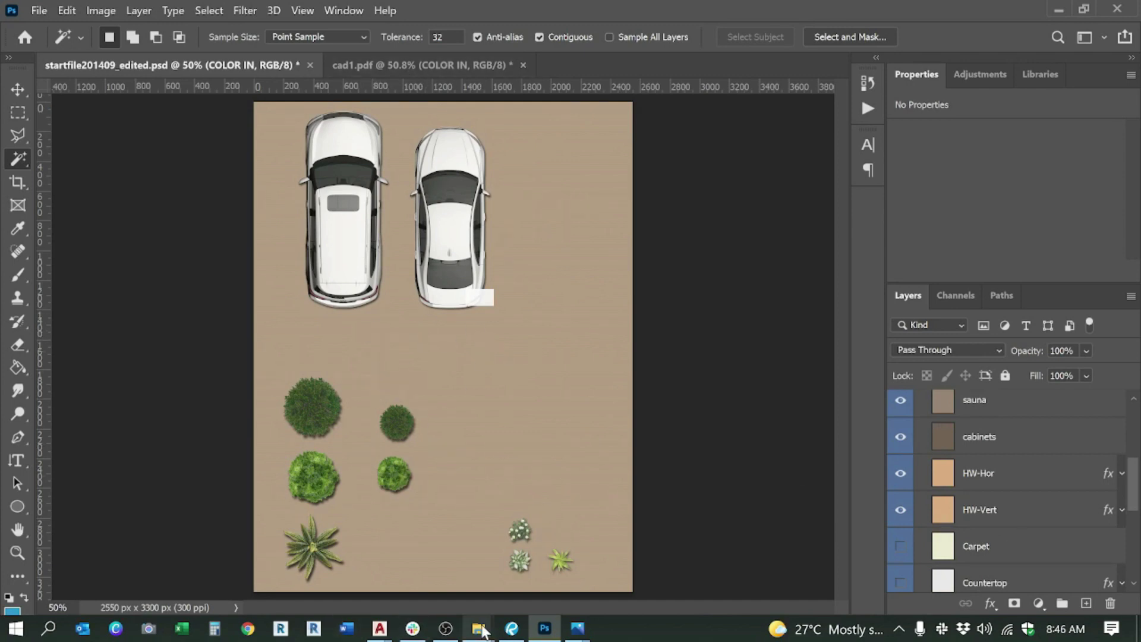
Step: In the site plan folder, delete the plot text file and select the five remaining PDFs
{"action": "mouse_move", "coordinate": [480, 630]}
{"action": "left_click", "coordinate": [479, 570]}
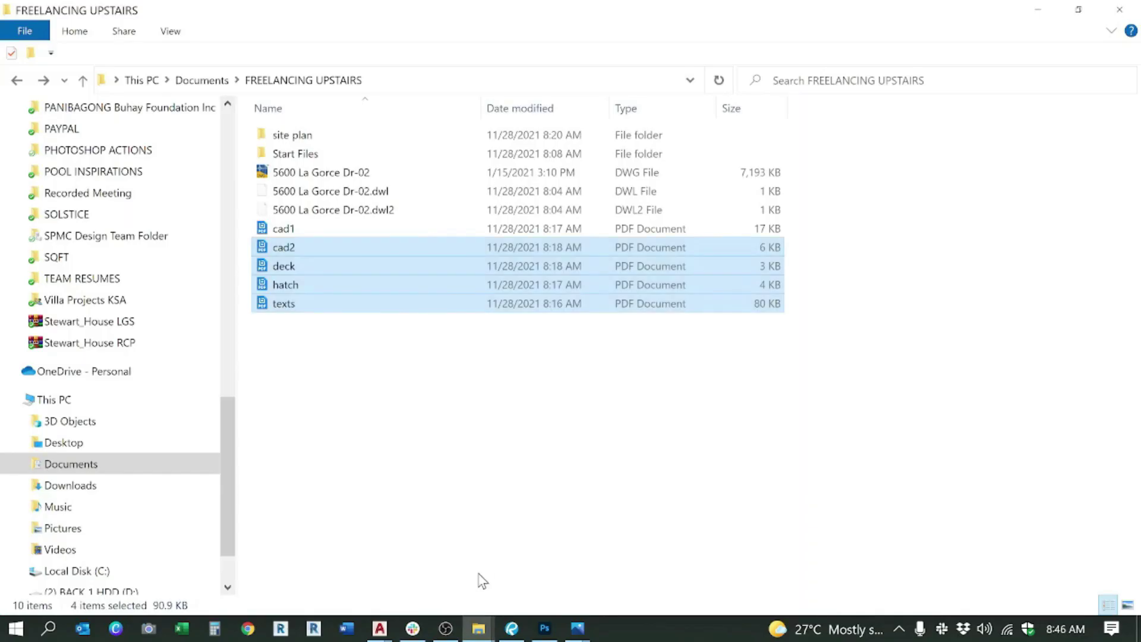
{"action": "double_click", "coordinate": [321, 135]}
{"action": "left_click", "coordinate": [324, 192]}
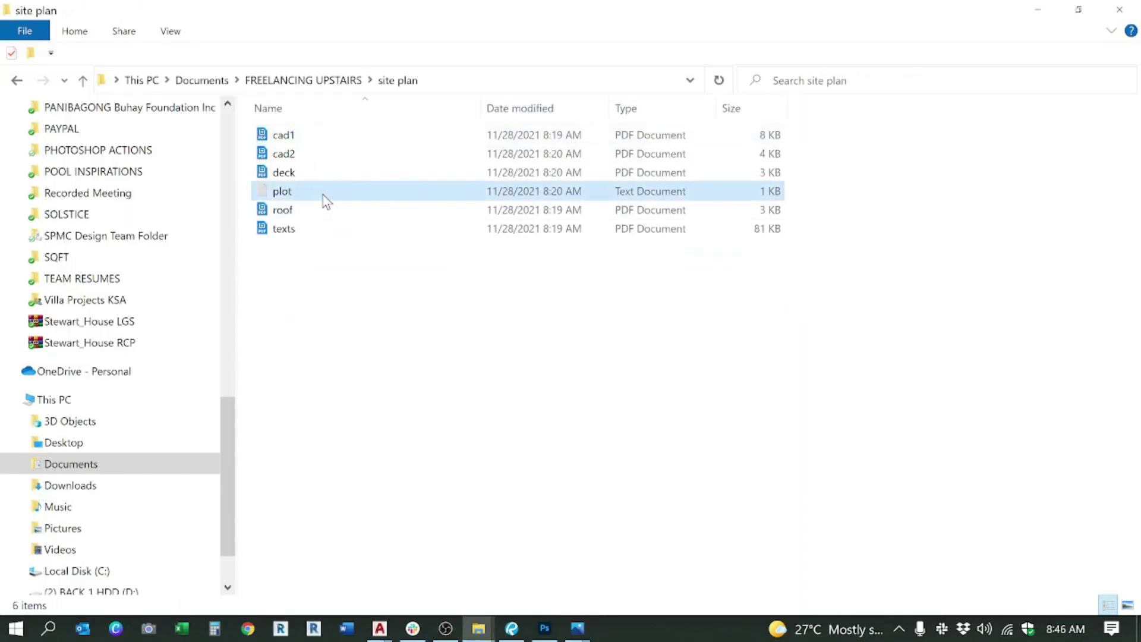
{"action": "key", "text": "Delete"}
{"action": "left_click_drag", "start_coordinate": [395, 230], "coordinate": [305, 113]}
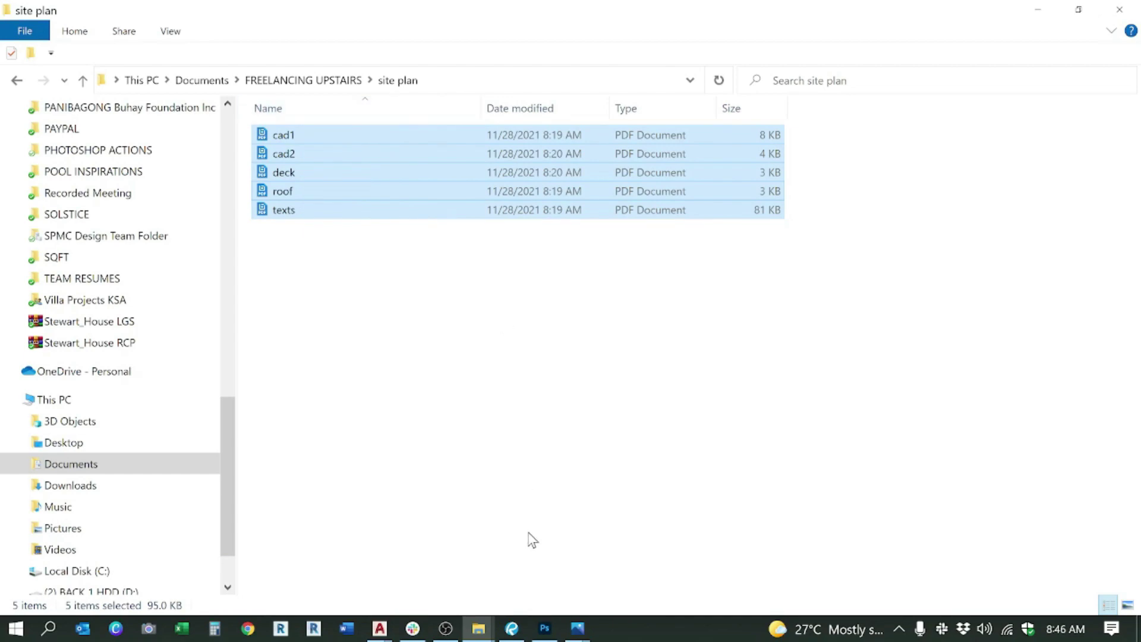
{"action": "left_click", "coordinate": [544, 628]}
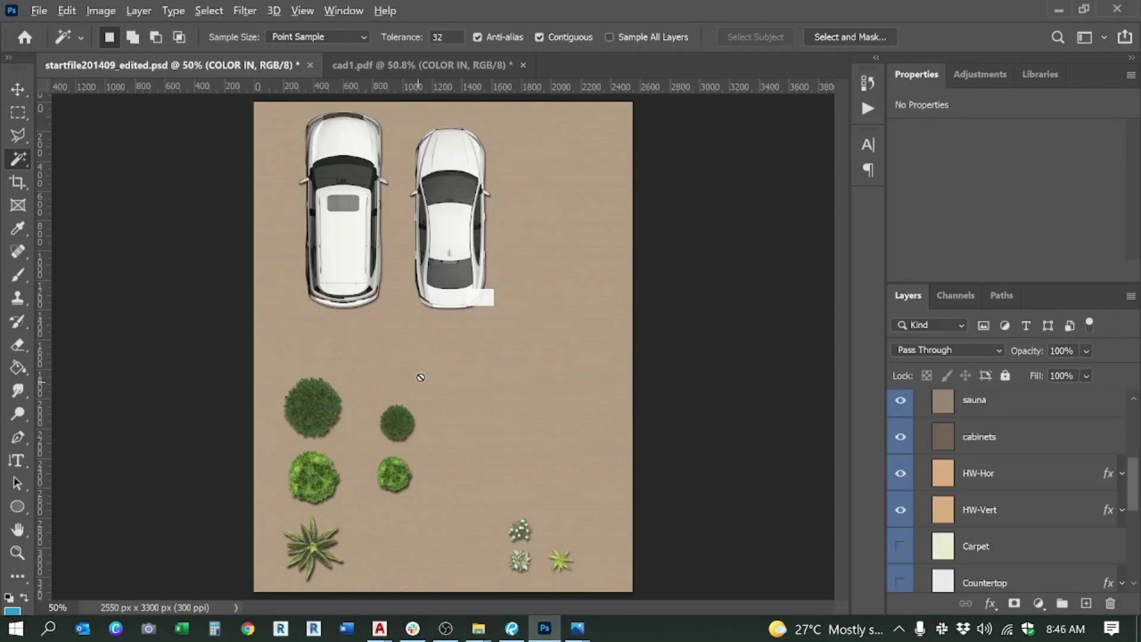
Step: Pick cad1.pdf in the site plan folder and drag it into Photoshop
{"action": "key", "text": "alt+Tab"}
{"action": "left_click", "coordinate": [316, 132]}
{"action": "left_click_drag", "start_coordinate": [301, 138], "coordinate": [557, 68]}
{"action": "key", "text": "alt+Tab"}
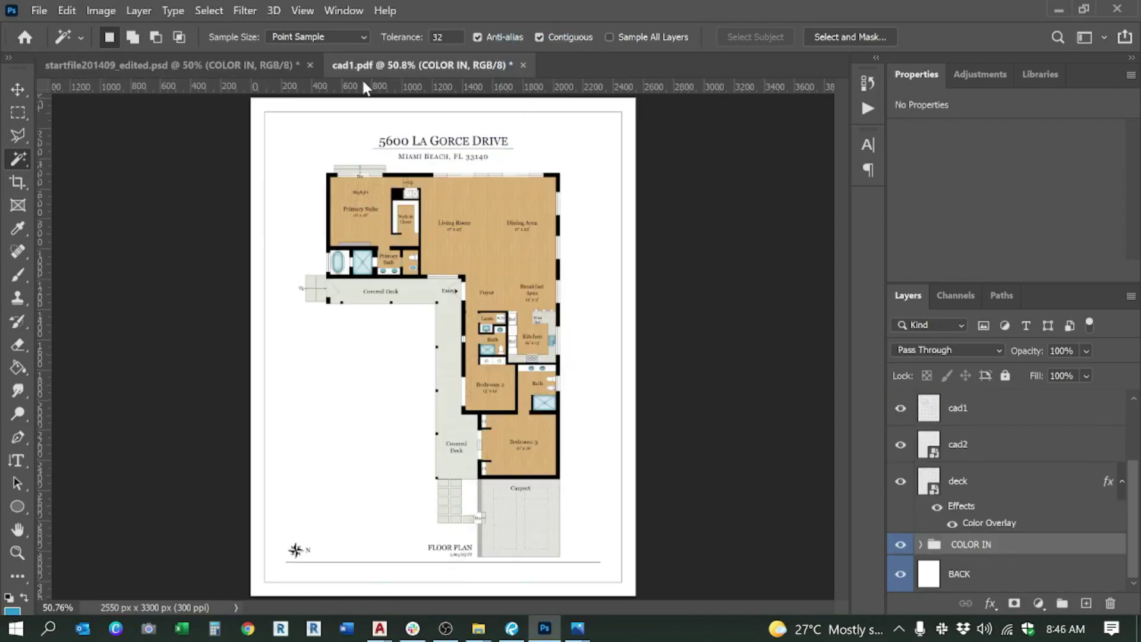
Step: Close the old cad1.pdf without saving, then import cad1.pdf anew through Import PDF
{"action": "left_click", "coordinate": [525, 65]}
{"action": "left_click", "coordinate": [682, 273]}
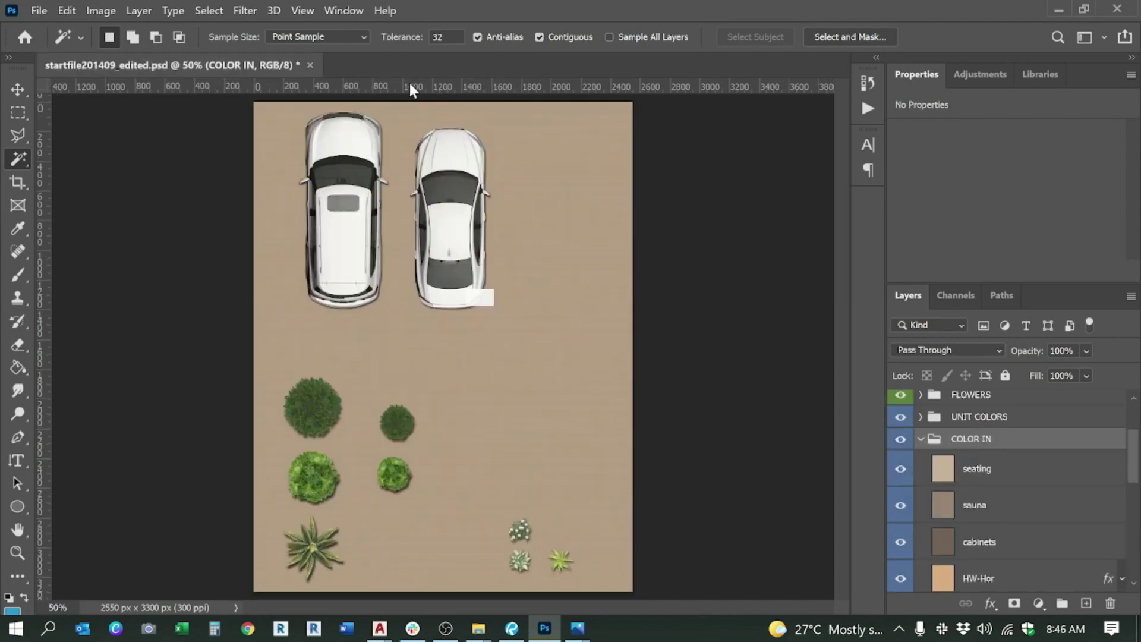
{"action": "key", "text": "alt+Tab"}
{"action": "left_click_drag", "start_coordinate": [306, 141], "coordinate": [430, 62]}
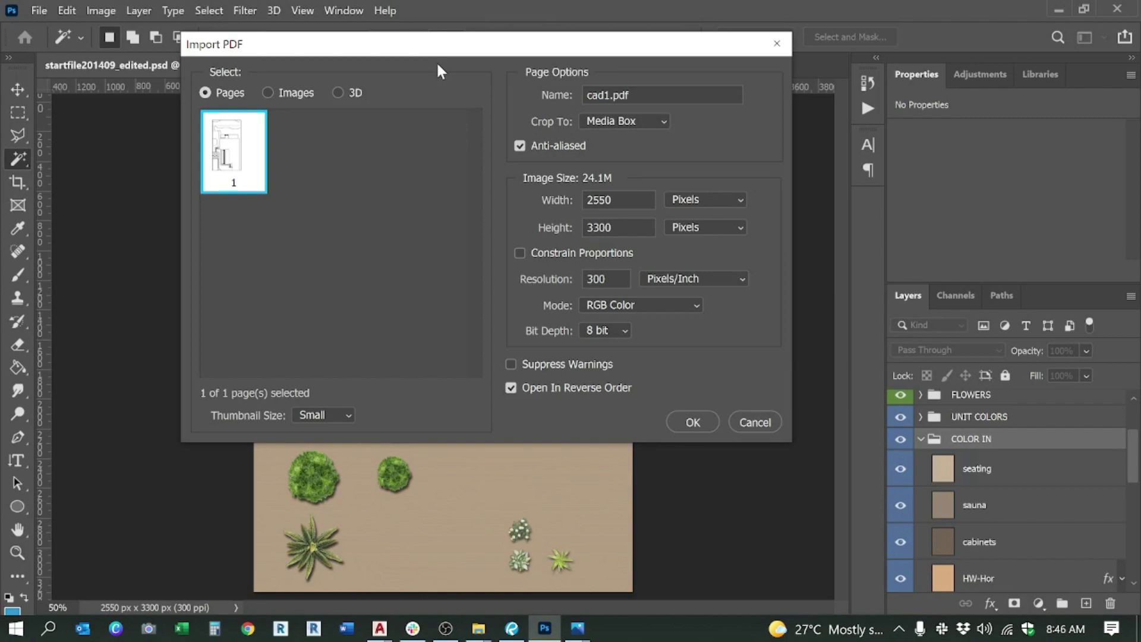
{"action": "left_click", "coordinate": [684, 418]}
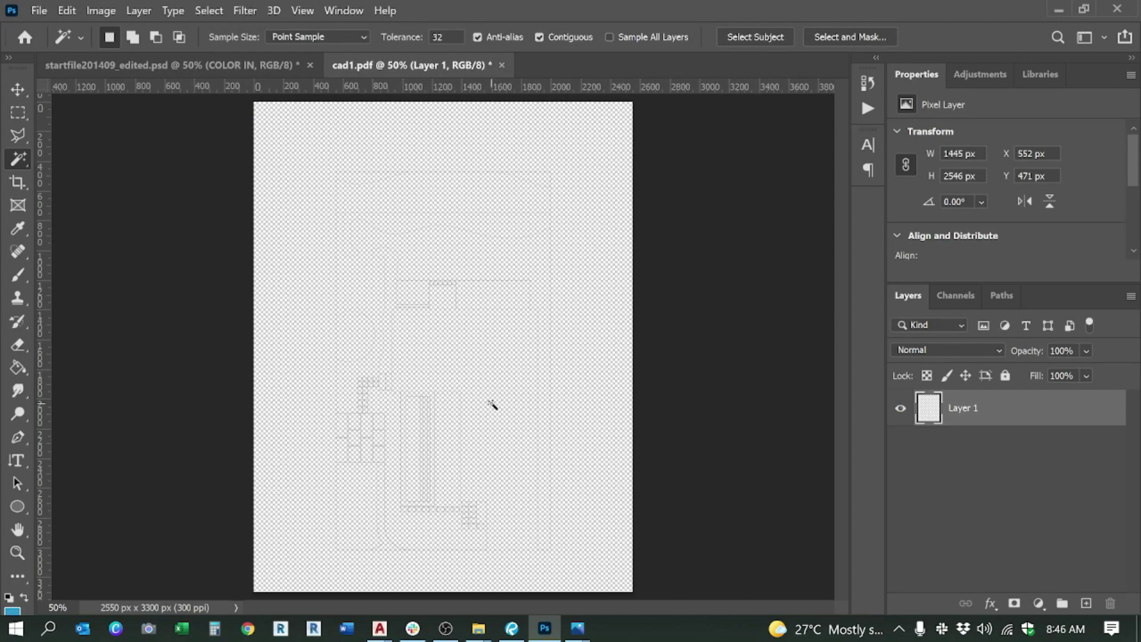
Step: Drag cad2, deck, roof and texts into cad1.pdf, cropping to Media Box, and place cad2
{"action": "mouse_move", "coordinate": [478, 628]}
{"action": "left_click", "coordinate": [429, 556]}
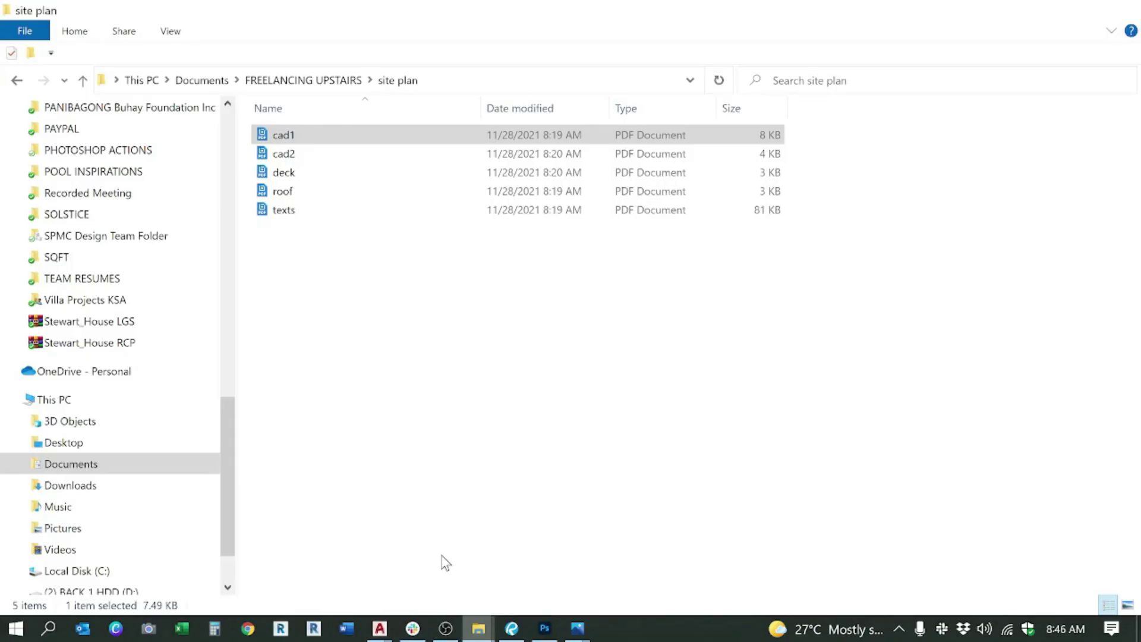
{"action": "left_click_drag", "start_coordinate": [333, 233], "coordinate": [599, 305]}
{"action": "left_click", "coordinate": [751, 110]}
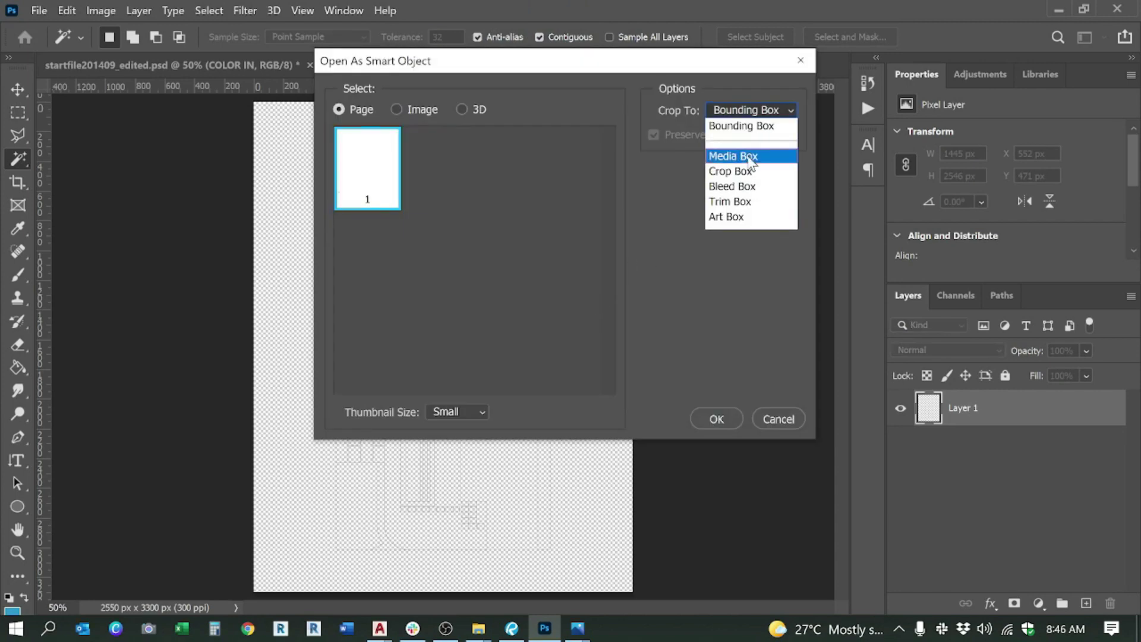
{"action": "left_click", "coordinate": [747, 155]}
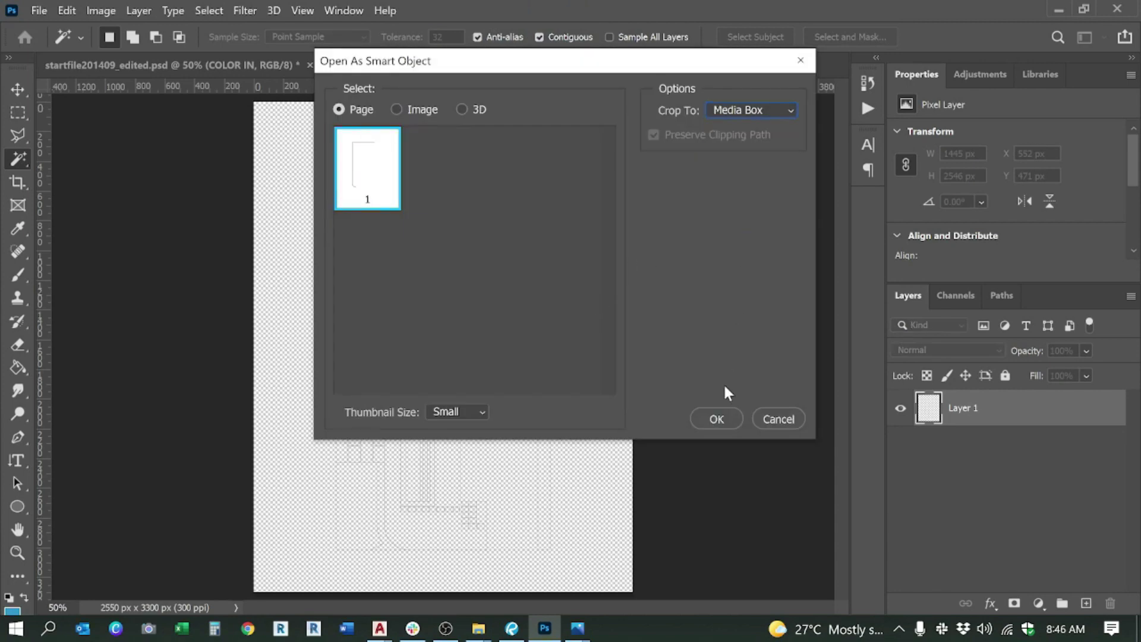
{"action": "left_click", "coordinate": [710, 422]}
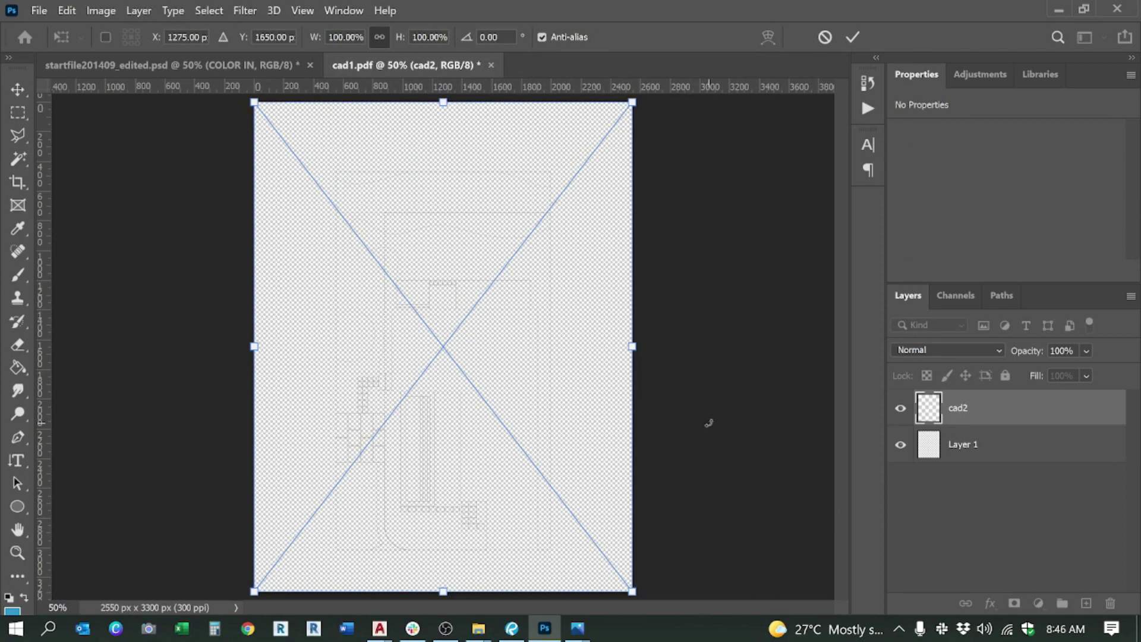
{"action": "key", "text": "Return"}
Step: Place the deck and texts PDFs as smart objects, then return to startfile201409_edited.psd
{"action": "left_click", "coordinate": [713, 419]}
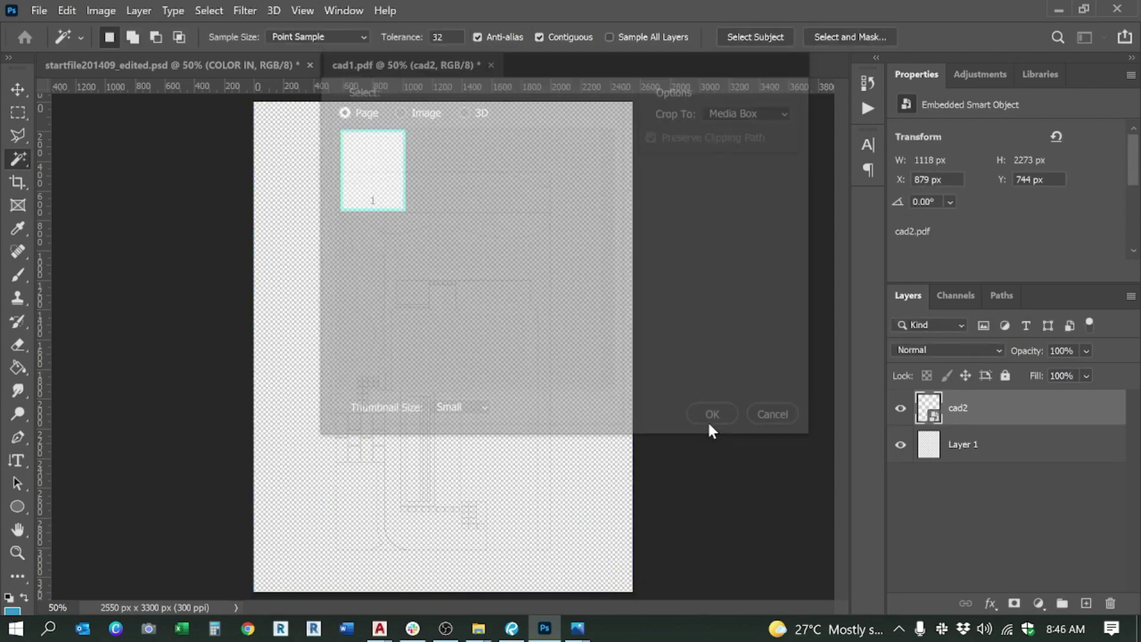
{"action": "key", "text": "Return"}
{"action": "left_click", "coordinate": [707, 420]}
{"action": "key", "text": "Return"}
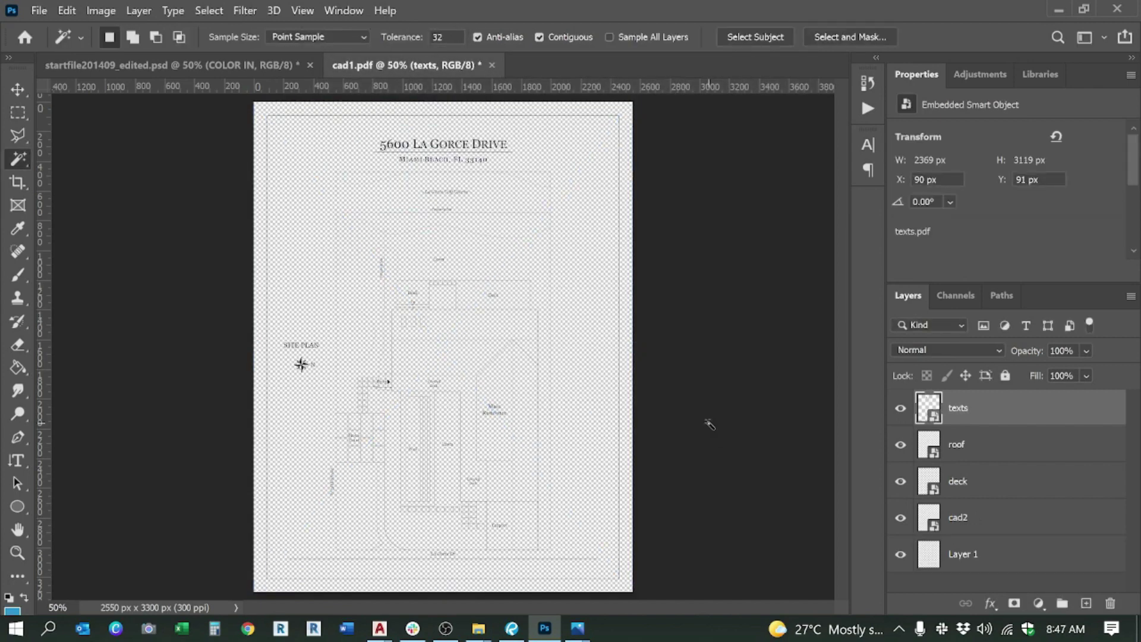
{"action": "left_click", "coordinate": [141, 60]}
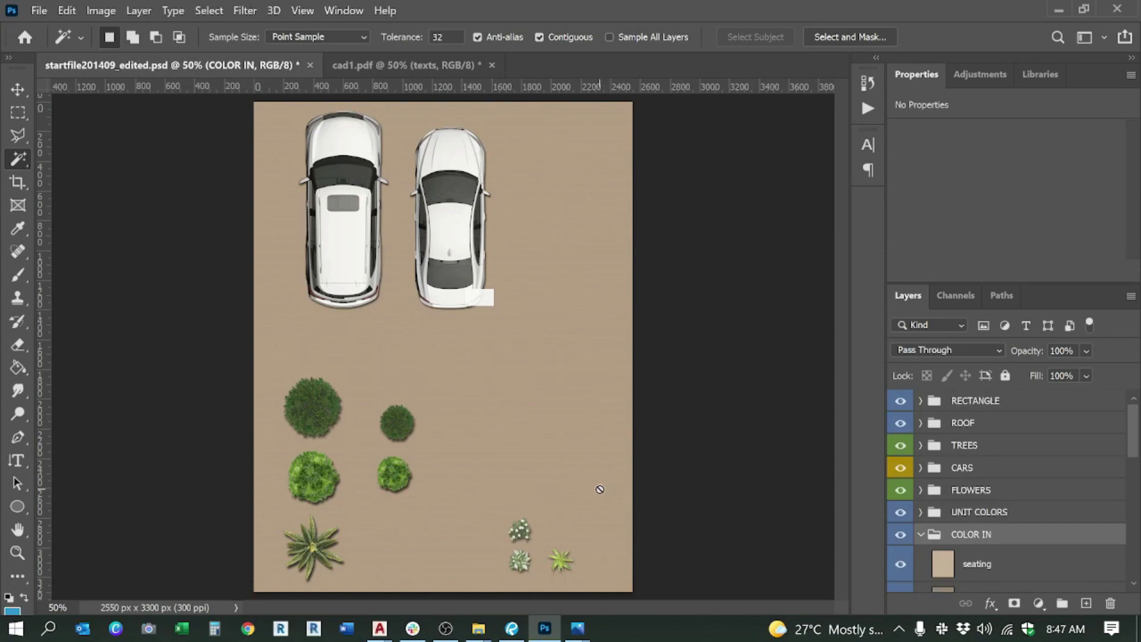
Step: Collapse COLOR IN, select the RECTANGLE, ROOF and TREES groups, and reopen the floor plan PSD
{"action": "left_click", "coordinate": [921, 537]}
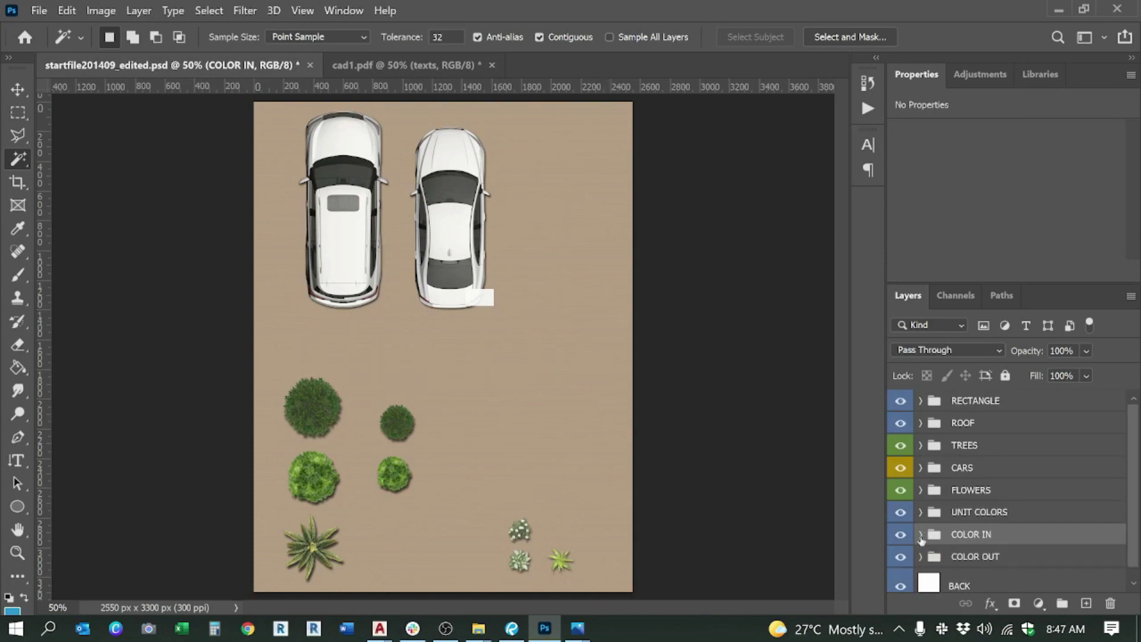
{"action": "scroll", "coordinate": [1004, 514], "scroll_direction": "down", "scroll_amount": 1}
{"action": "scroll", "coordinate": [972, 446], "scroll_direction": "up", "scroll_amount": 1}
{"action": "left_click", "coordinate": [1002, 403]}
{"action": "left_click", "coordinate": [981, 426], "text": "shift"}
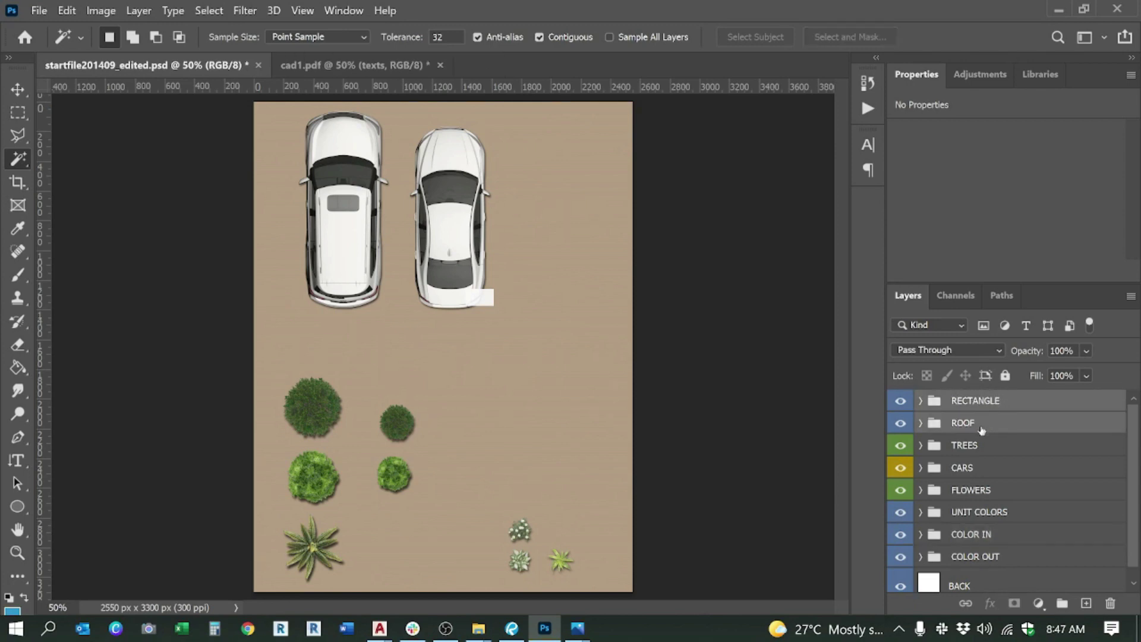
{"action": "left_click", "coordinate": [979, 448], "text": "shift"}
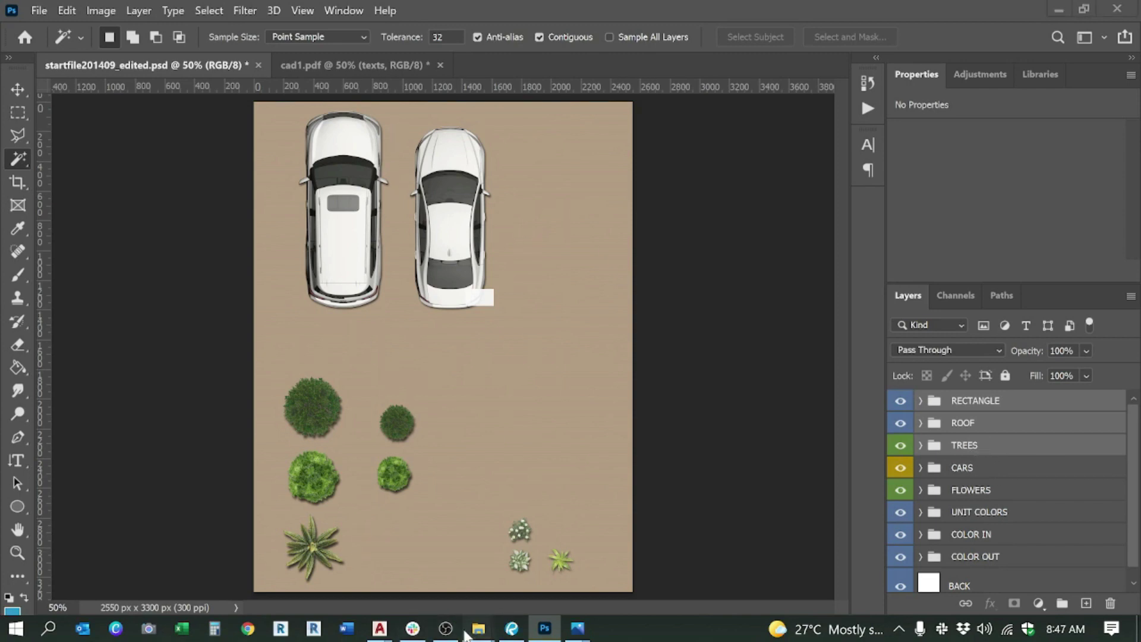
{"action": "mouse_move", "coordinate": [467, 634]}
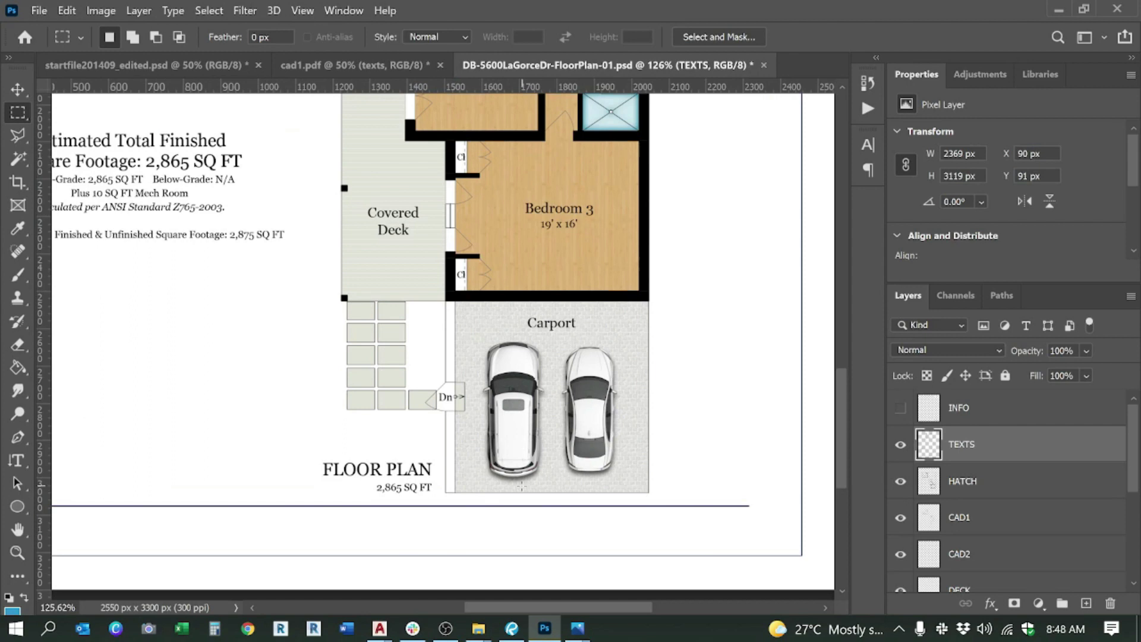
{"action": "scroll", "coordinate": [632, 508], "scroll_direction": "down", "scroll_amount": 2}
{"action": "scroll", "coordinate": [632, 508], "scroll_direction": "down", "scroll_amount": 1}
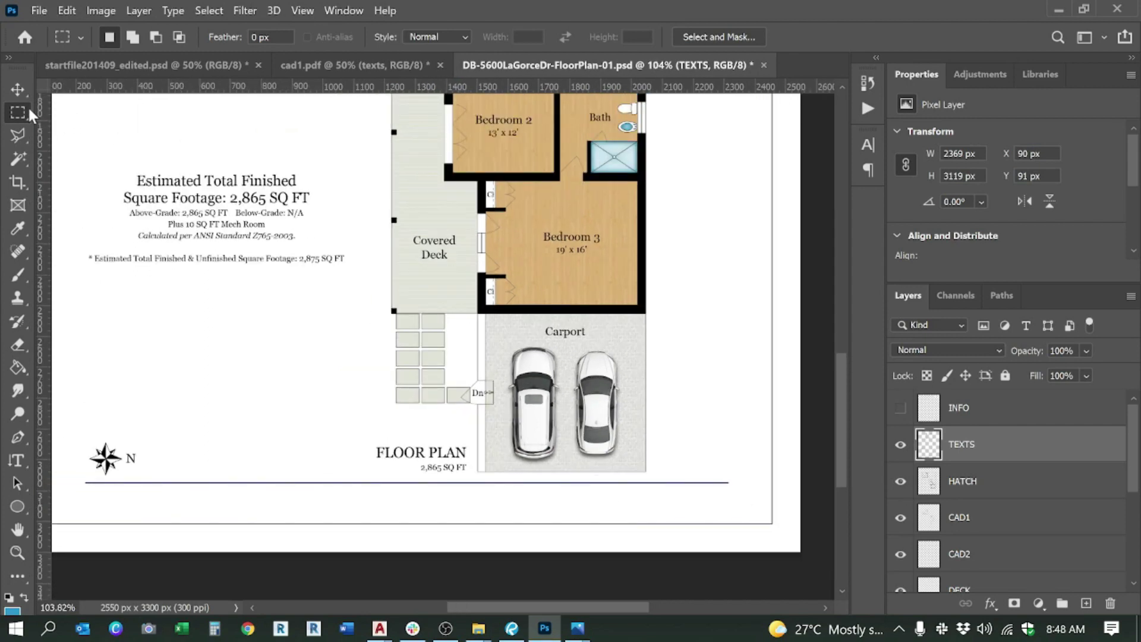
Step: With the Move tool, delete the left car from the carport
{"action": "left_click", "coordinate": [17, 89]}
{"action": "left_click", "coordinate": [561, 392]}
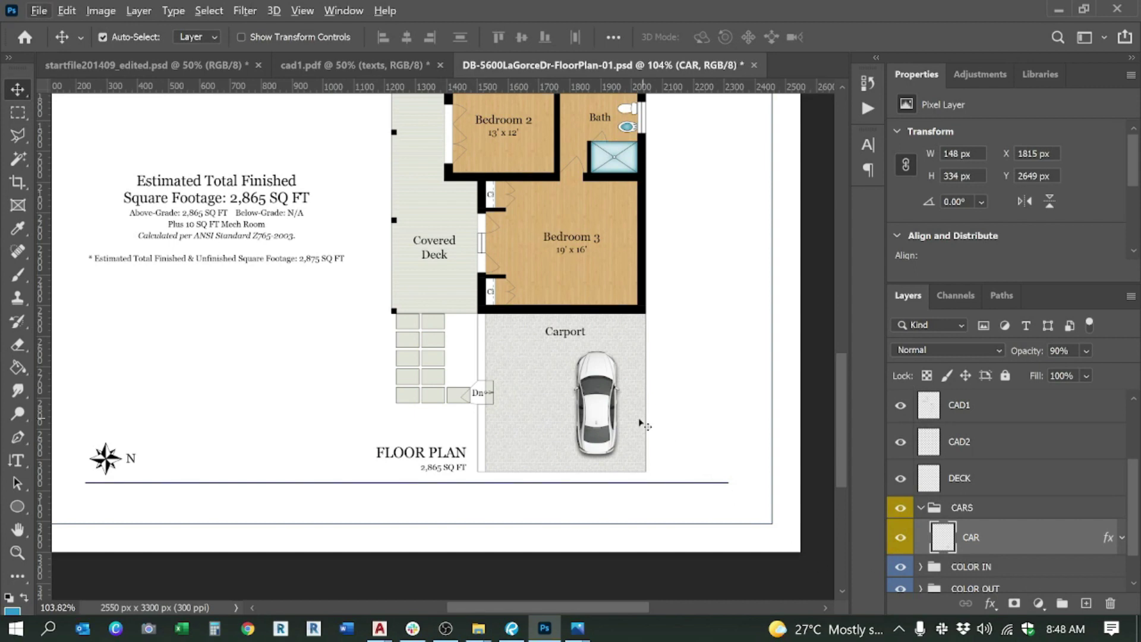
{"action": "key", "text": "Delete"}
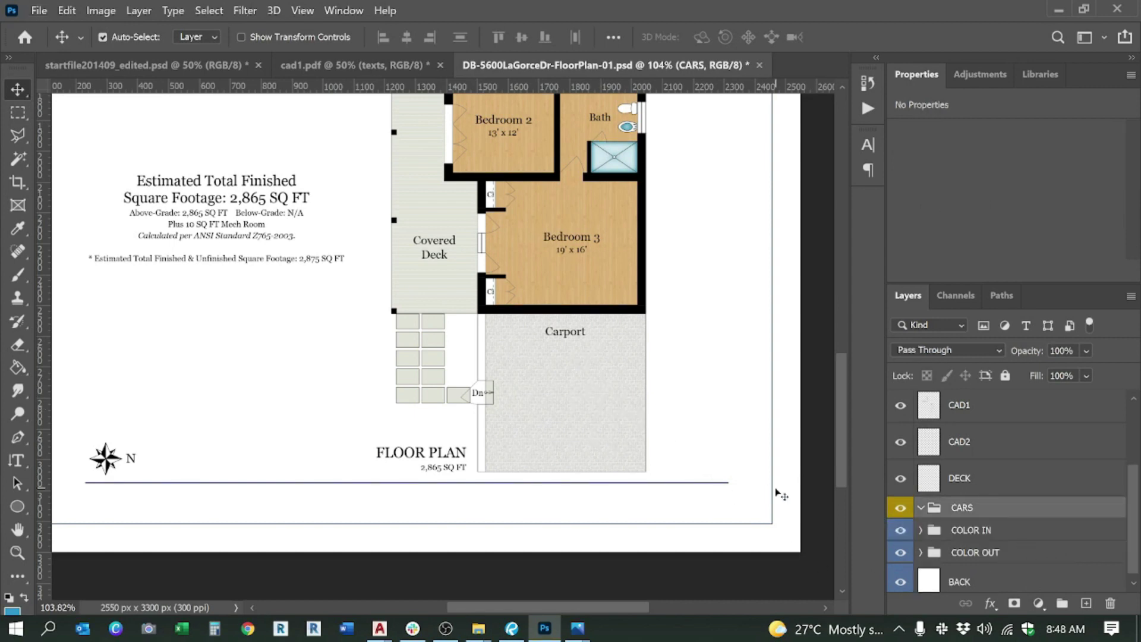
Step: In startfile201409_edited.psd, combine both CAR layers into one smart object
{"action": "left_click", "coordinate": [191, 60]}
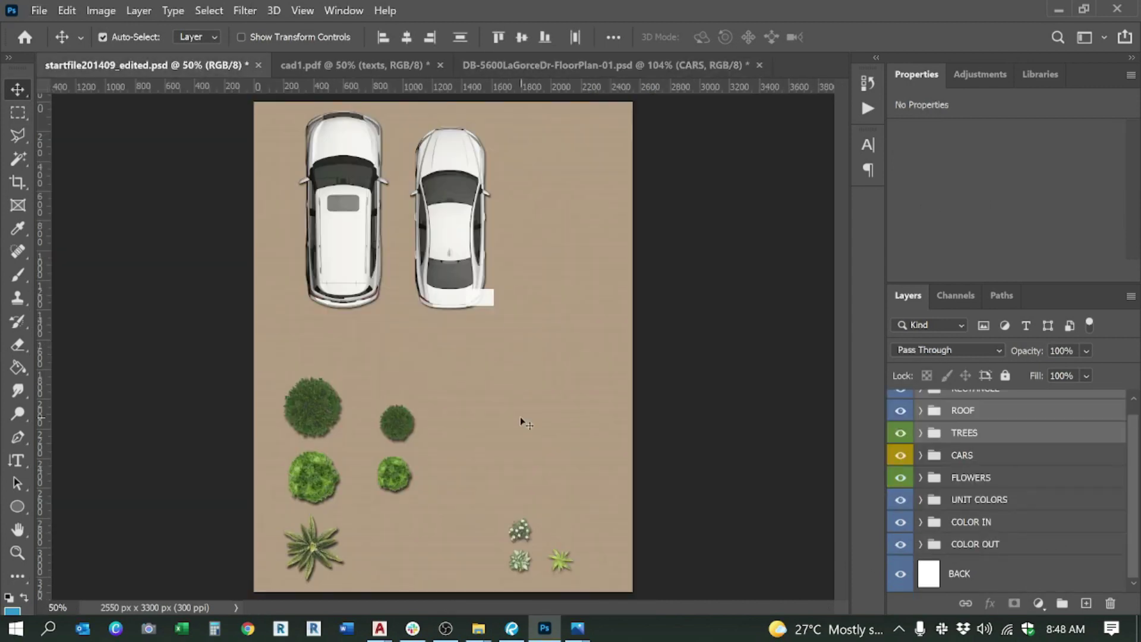
{"action": "scroll", "coordinate": [520, 416], "scroll_direction": "down", "scroll_amount": 2}
{"action": "left_click", "coordinate": [364, 191]}
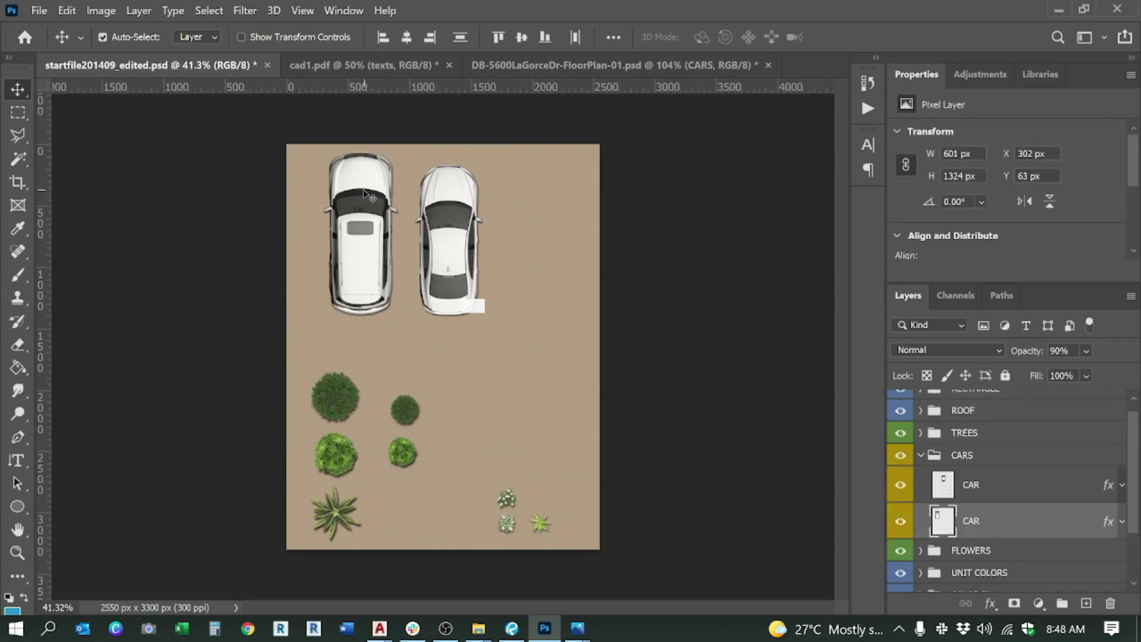
{"action": "left_click", "coordinate": [454, 208], "text": "shift"}
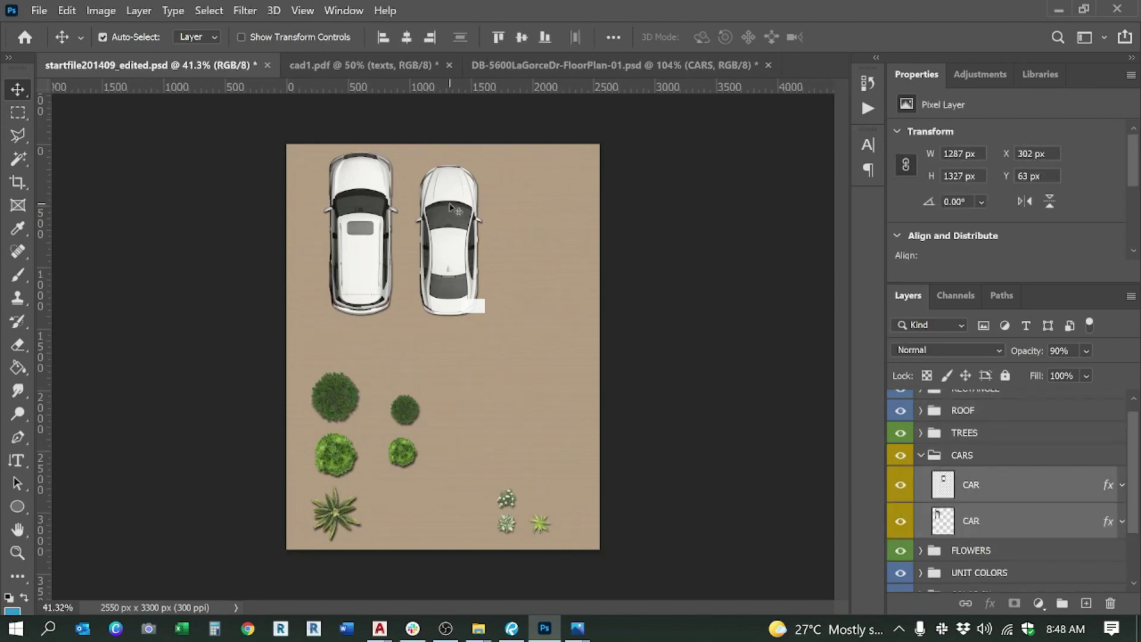
{"action": "right_click", "coordinate": [991, 491]}
{"action": "left_click", "coordinate": [838, 244]}
{"action": "left_click", "coordinate": [973, 455]}
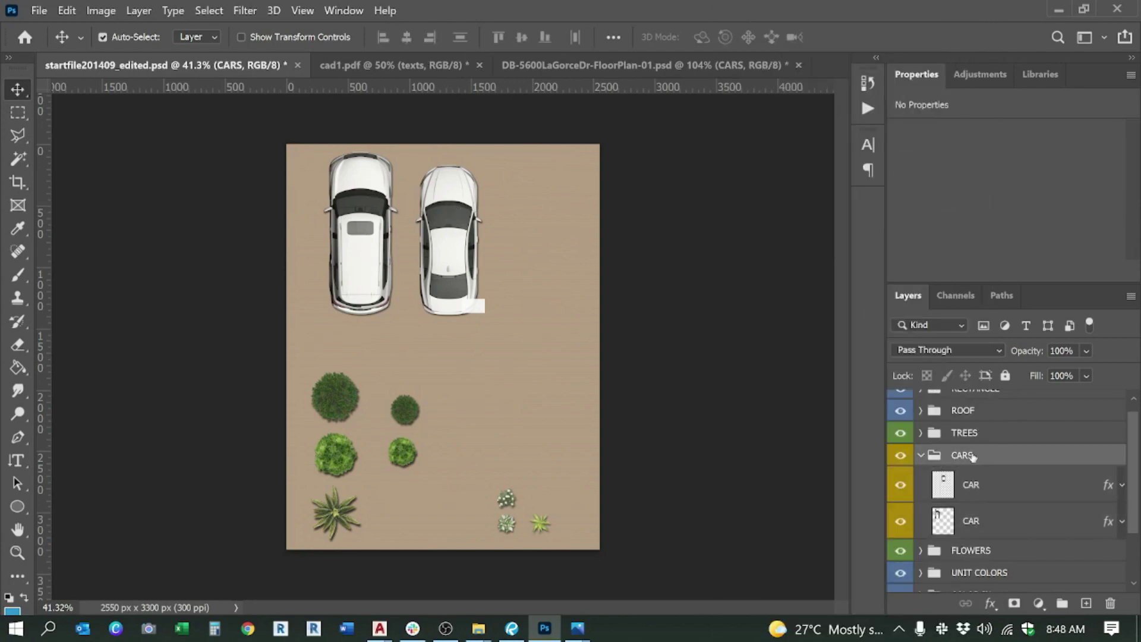
{"action": "right_click", "coordinate": [984, 462]}
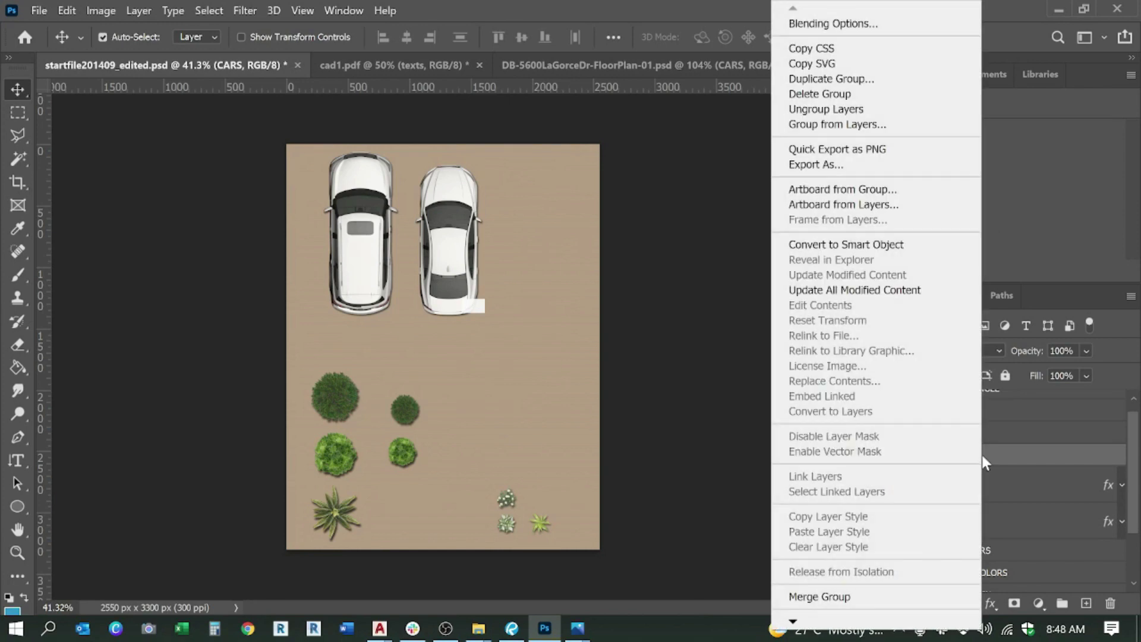
{"action": "left_click", "coordinate": [826, 78]}
{"action": "left_click", "coordinate": [402, 165]}
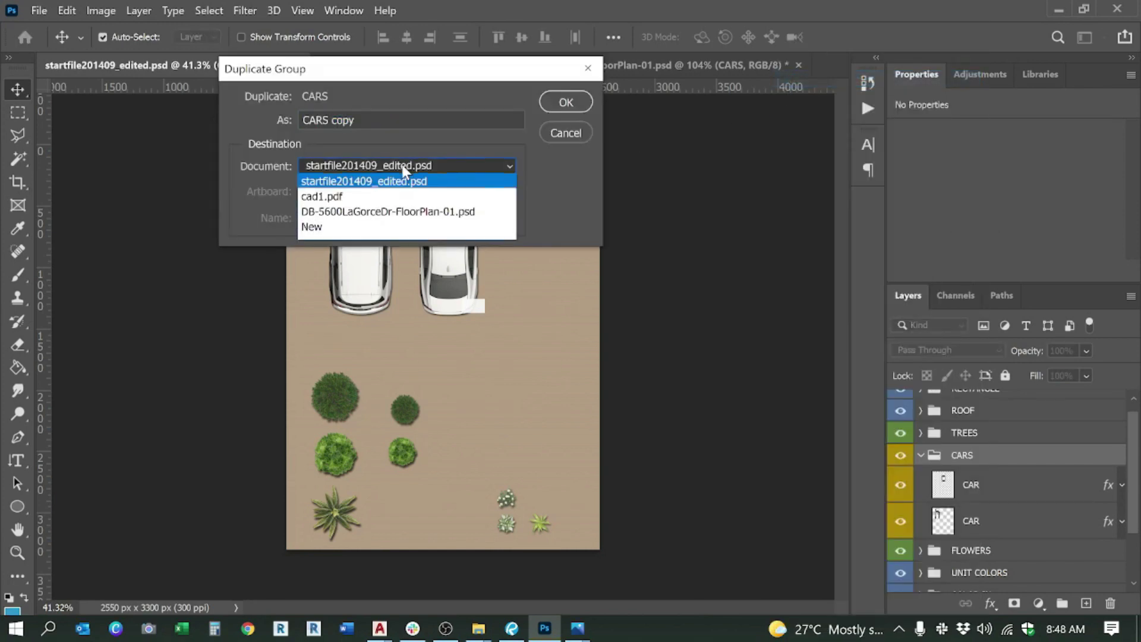
{"action": "left_click", "coordinate": [420, 213]}
{"action": "left_click", "coordinate": [565, 102]}
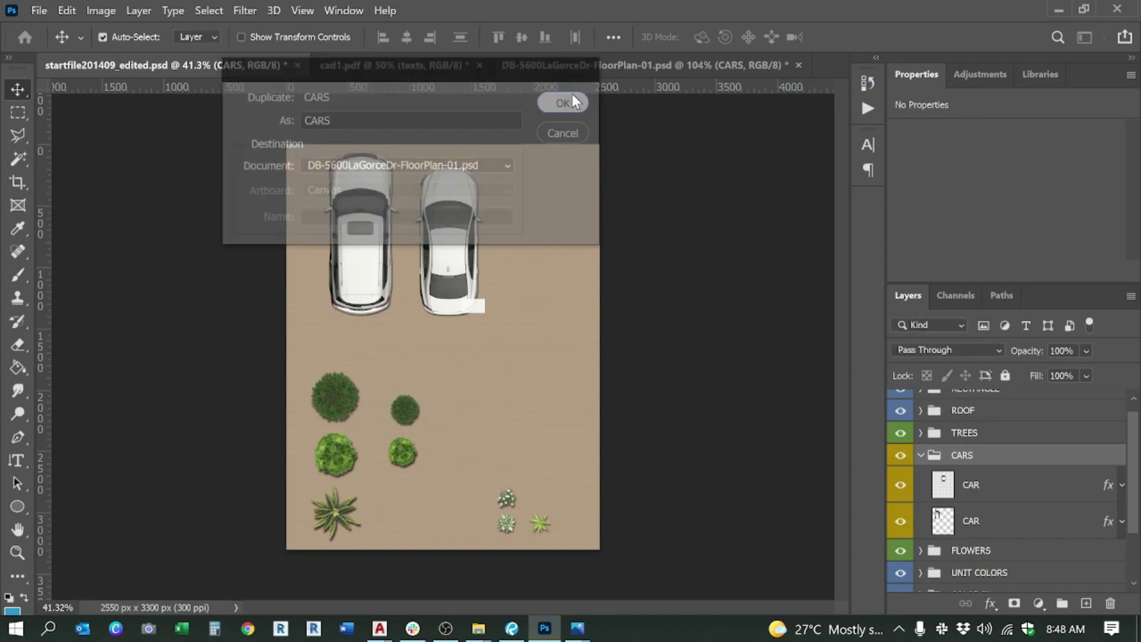
{"action": "left_click", "coordinate": [509, 68]}
{"action": "scroll", "coordinate": [534, 416], "scroll_direction": "down", "scroll_amount": 4}
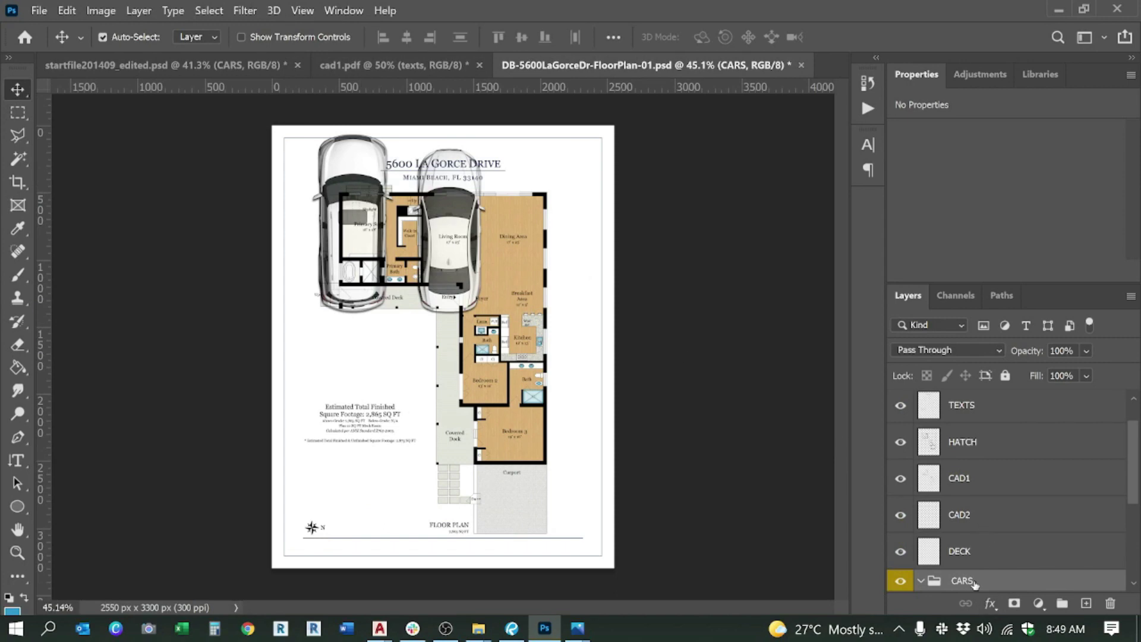
Step: Free-transform the copied cars to about 29.6% and fit them side by side in the Carport
{"action": "key", "text": "ctrl"}
{"action": "key", "text": "ctrl+t"}
{"action": "left_click_drag", "start_coordinate": [307, 128], "coordinate": [515, 492]}
{"action": "scroll", "coordinate": [504, 516], "scroll_direction": "up", "scroll_amount": 5}
{"action": "scroll", "coordinate": [504, 517], "scroll_direction": "down", "scroll_amount": 1}
{"action": "scroll", "coordinate": [653, 342], "scroll_direction": "up", "scroll_amount": 2}
{"action": "left_click_drag", "start_coordinate": [671, 318], "coordinate": [637, 360]}
{"action": "mouse_move", "coordinate": [604, 400]}
{"action": "left_mouse_down"}
{"action": "mouse_move", "coordinate": [607, 419]}
{"action": "mouse_move", "coordinate": [606, 409]}
{"action": "left_mouse_up"}
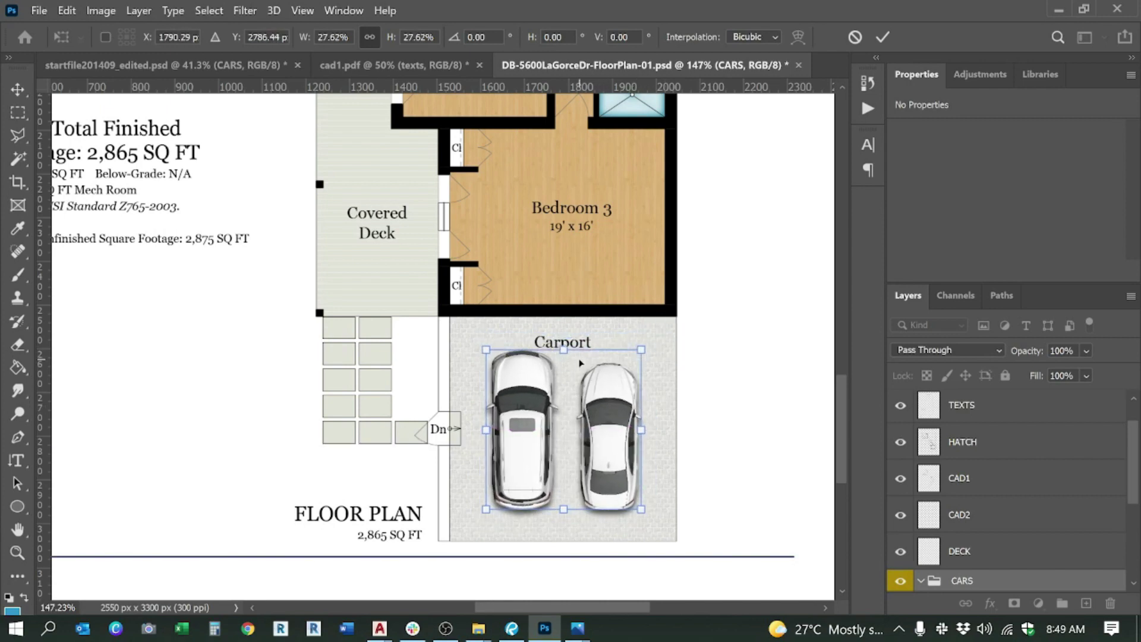
{"action": "left_click_drag", "start_coordinate": [564, 350], "coordinate": [564, 339]}
{"action": "left_click_drag", "start_coordinate": [610, 394], "coordinate": [609, 404]}
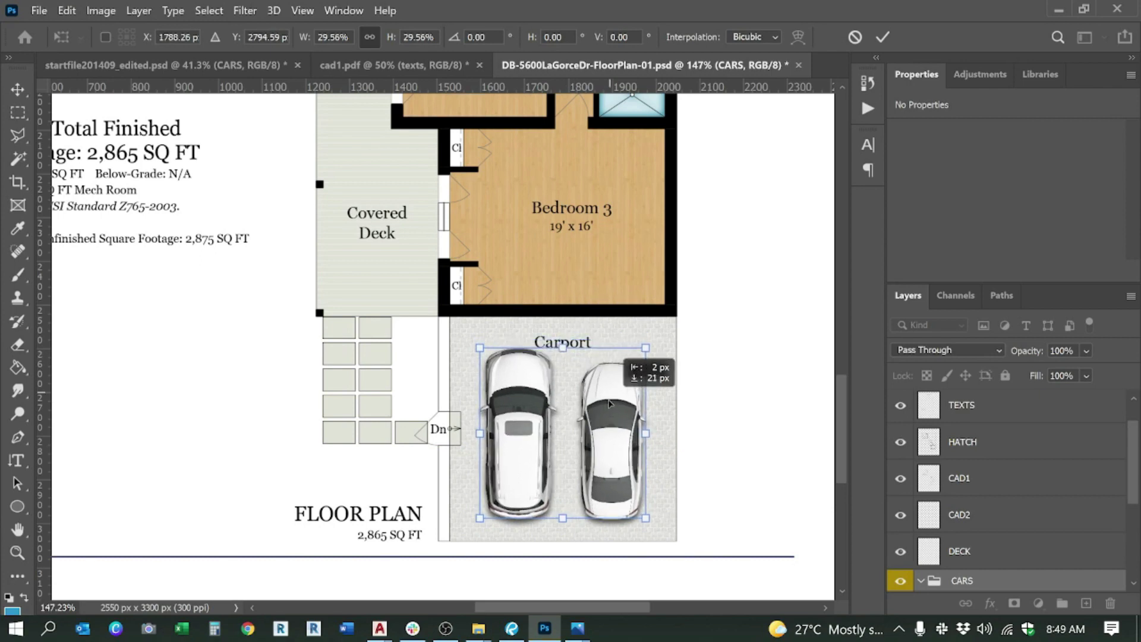
{"action": "key", "text": "Return"}
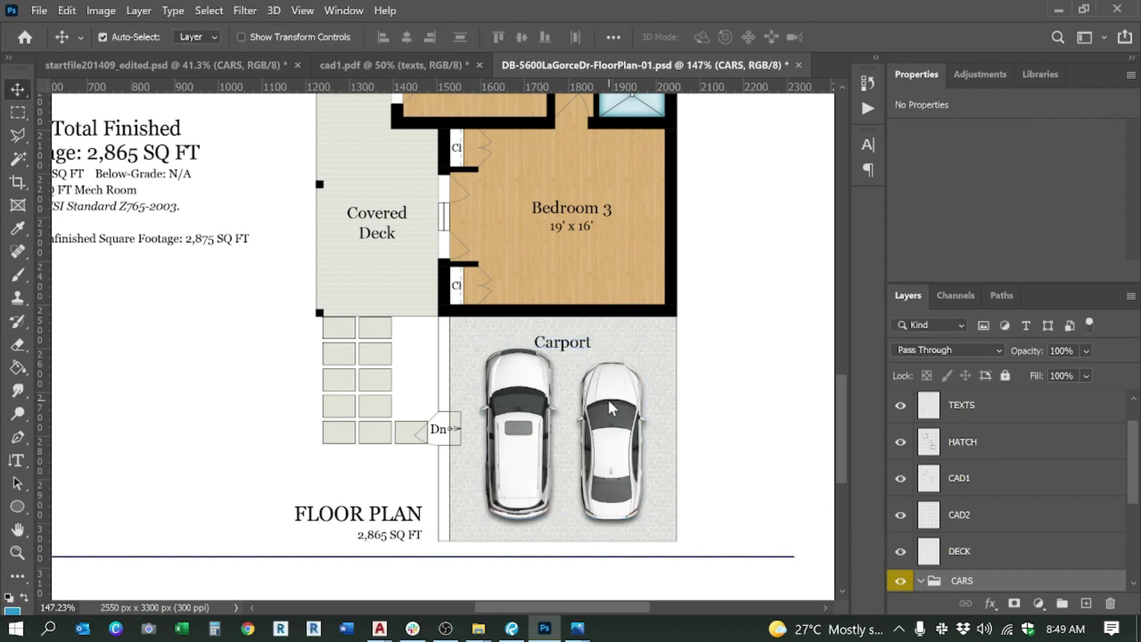
{"action": "scroll", "coordinate": [512, 421], "scroll_direction": "down", "scroll_amount": 3}
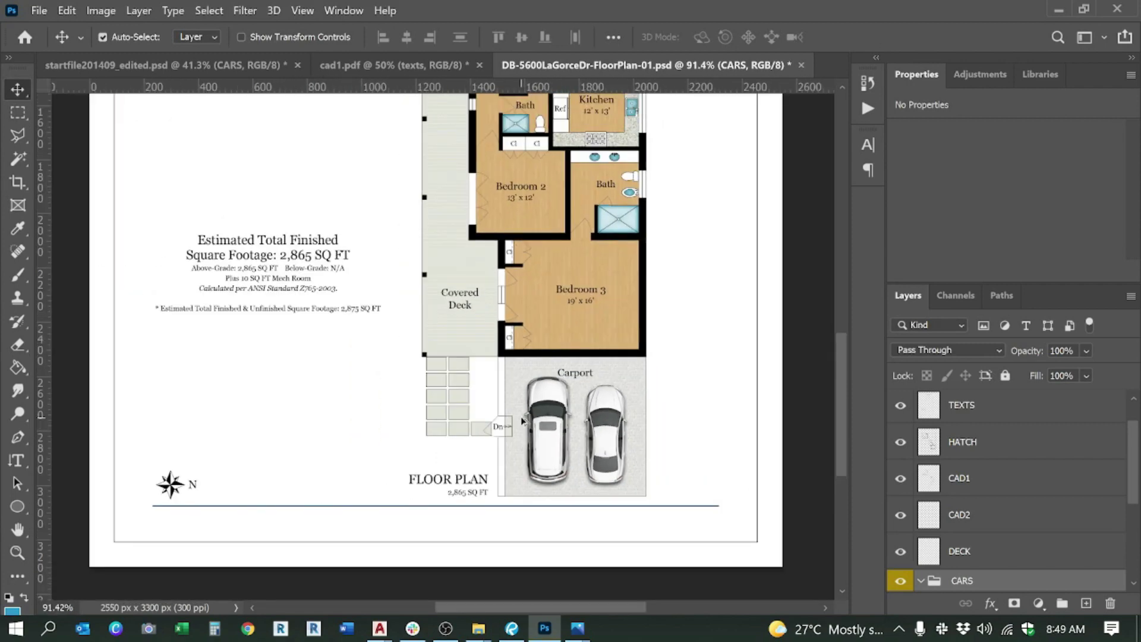
{"action": "scroll", "coordinate": [647, 462], "scroll_direction": "down", "scroll_amount": 2}
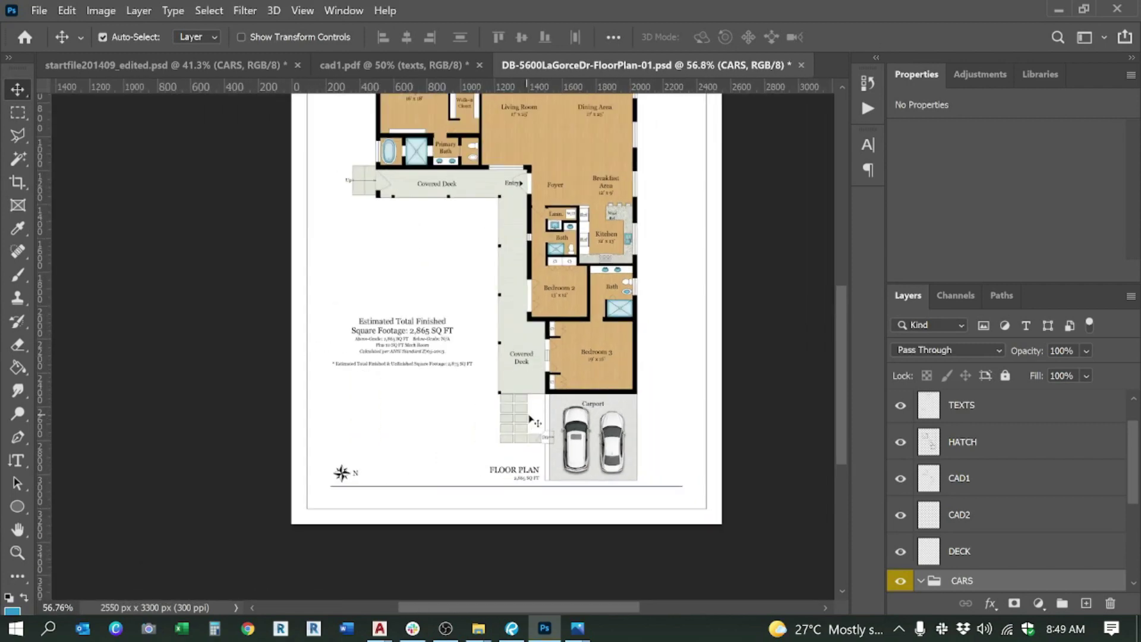
Step: Close the floor plan PSD without saving, keep cad1.pdf open, and return to startfile201409_edited.psd
{"action": "left_click", "coordinate": [478, 64]}
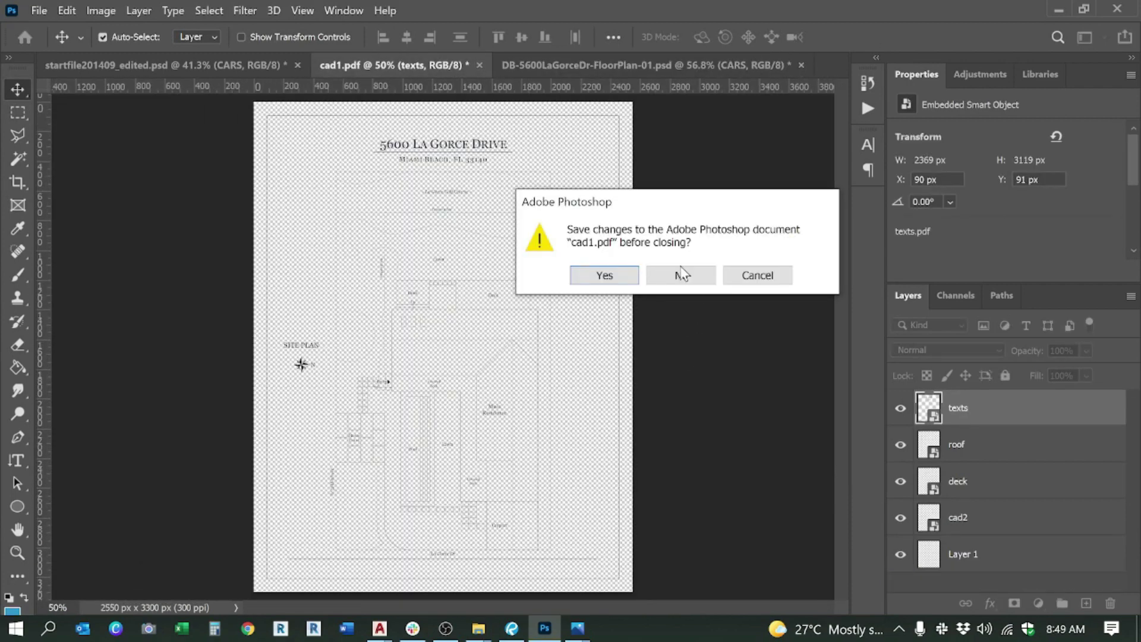
{"action": "left_click", "coordinate": [767, 283]}
{"action": "left_click", "coordinate": [800, 65]}
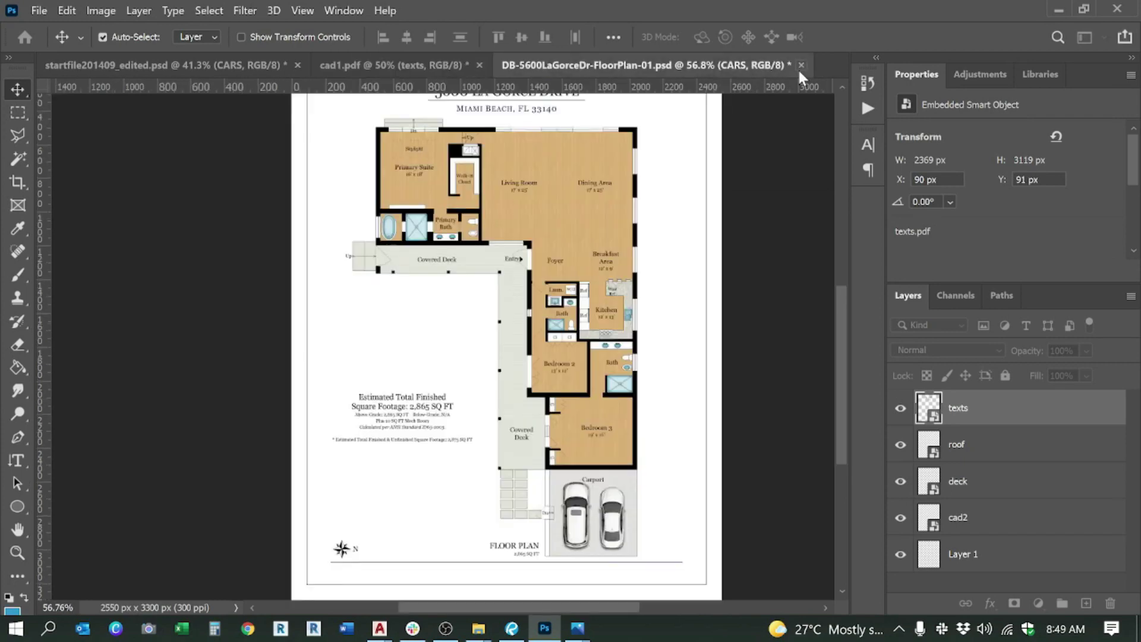
{"action": "left_click", "coordinate": [681, 287]}
{"action": "scroll", "coordinate": [407, 377], "scroll_direction": "down", "scroll_amount": 1}
{"action": "scroll", "coordinate": [414, 378], "scroll_direction": "up", "scroll_amount": 1}
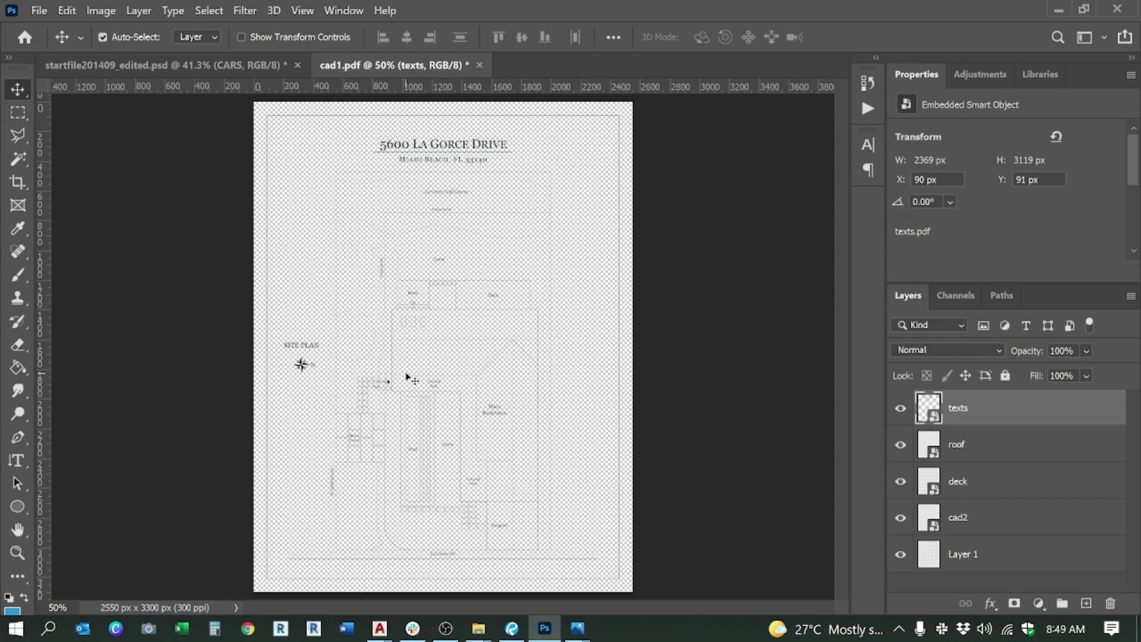
{"action": "left_click", "coordinate": [156, 66]}
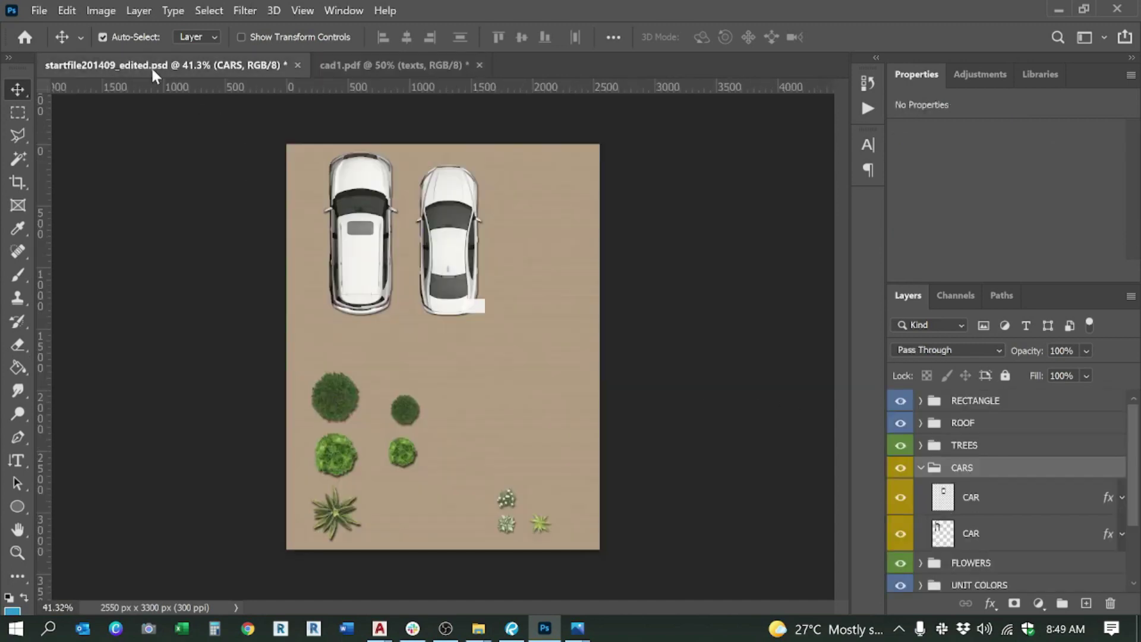
{"action": "left_click", "coordinate": [921, 469]}
{"action": "left_click", "coordinate": [964, 447], "text": "ctrl"}
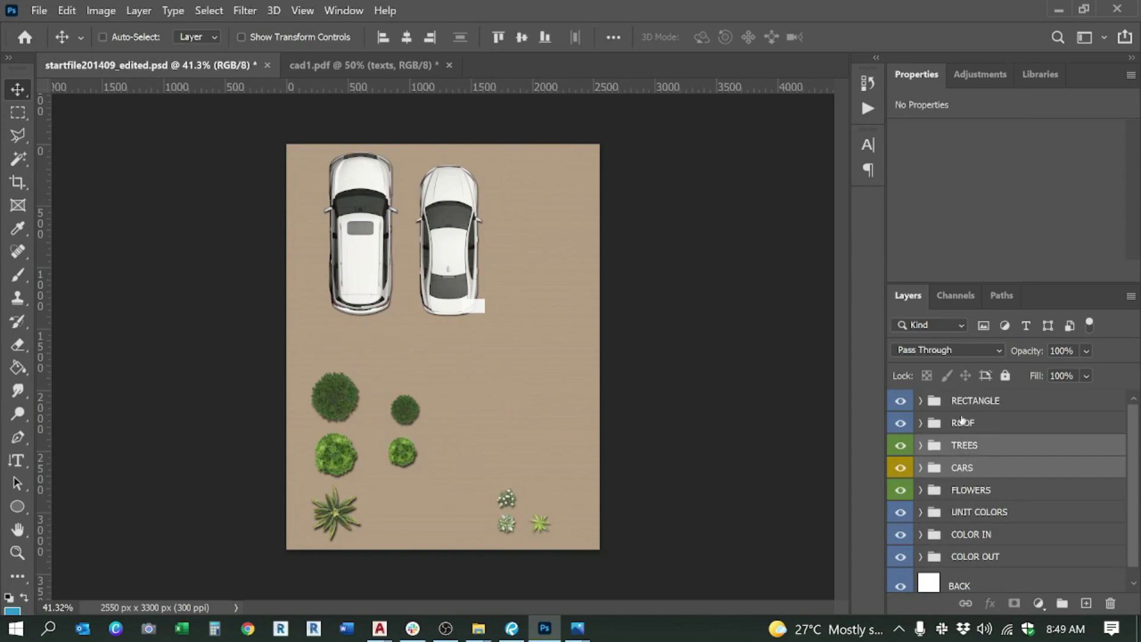
{"action": "left_click", "coordinate": [963, 423]}
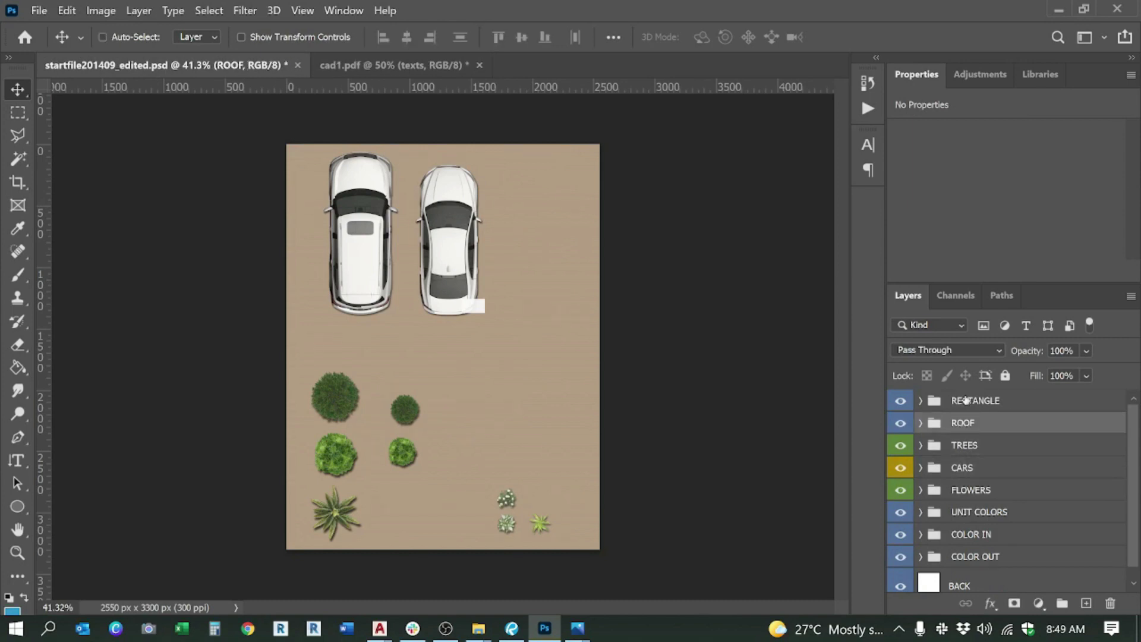
{"action": "left_click", "coordinate": [966, 401], "text": "ctrl"}
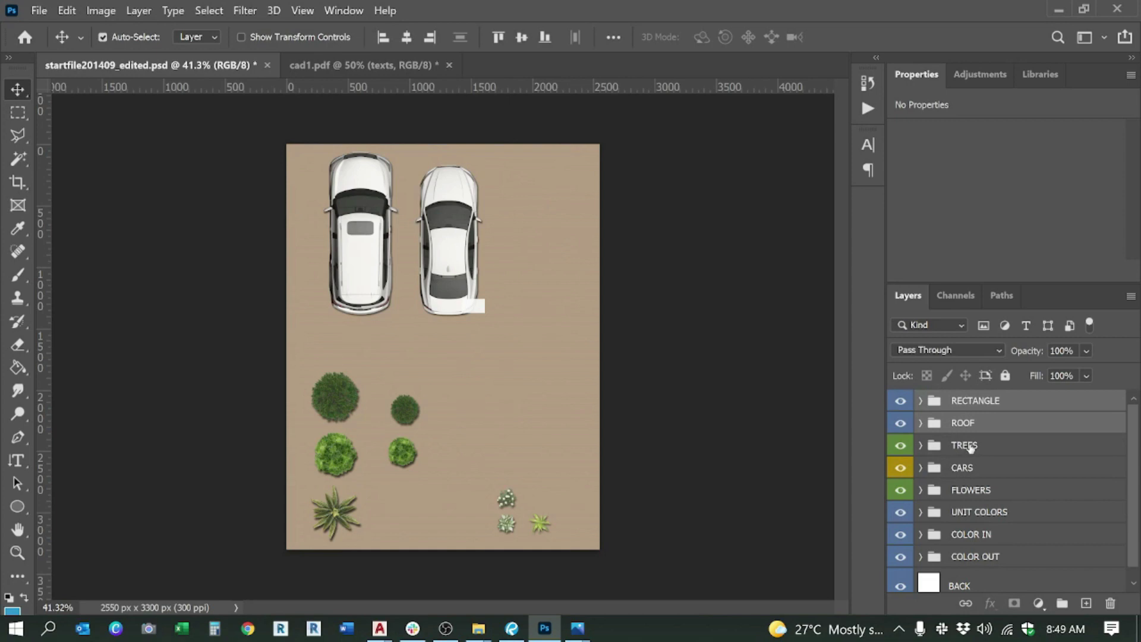
{"action": "left_click", "coordinate": [973, 404]}
{"action": "left_click", "coordinate": [970, 423], "text": "ctrl"}
{"action": "left_click", "coordinate": [964, 446], "text": "ctrl"}
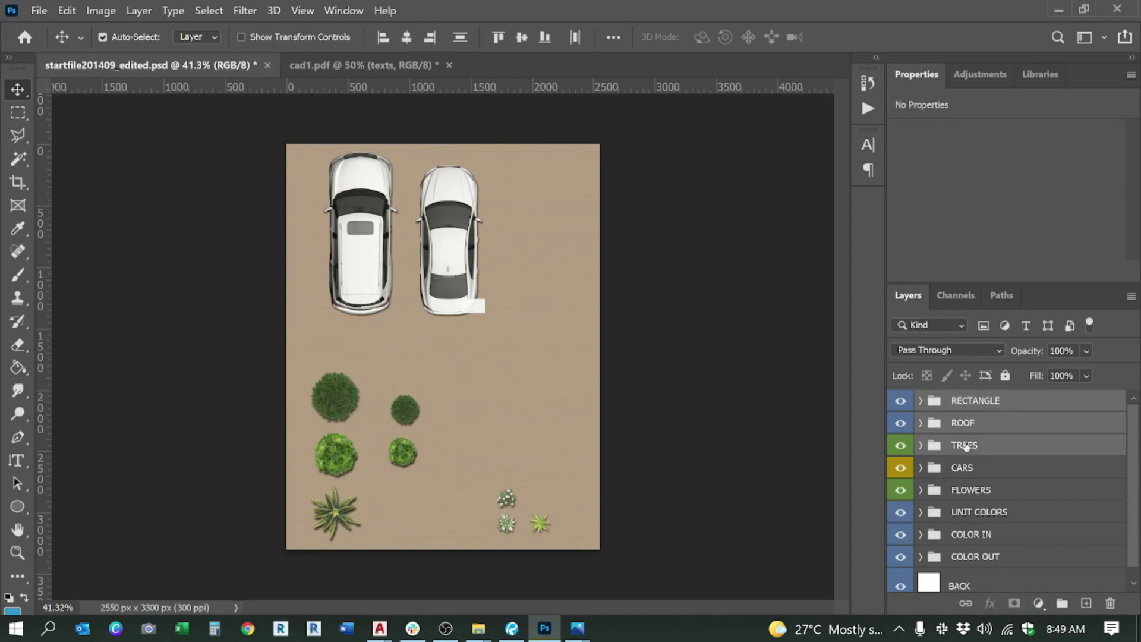
{"action": "left_click", "coordinate": [972, 475], "text": "ctrl"}
{"action": "left_click", "coordinate": [972, 491], "text": "ctrl"}
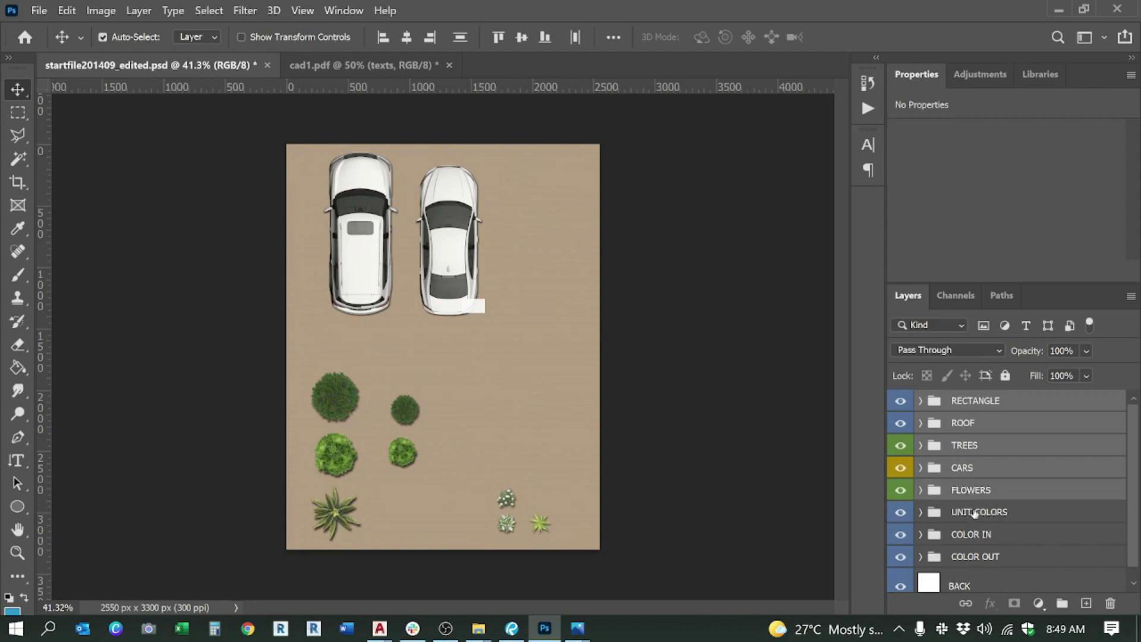
{"action": "scroll", "coordinate": [1041, 526], "scroll_direction": "down", "scroll_amount": 1}
{"action": "left_click", "coordinate": [991, 546], "text": "shift"}
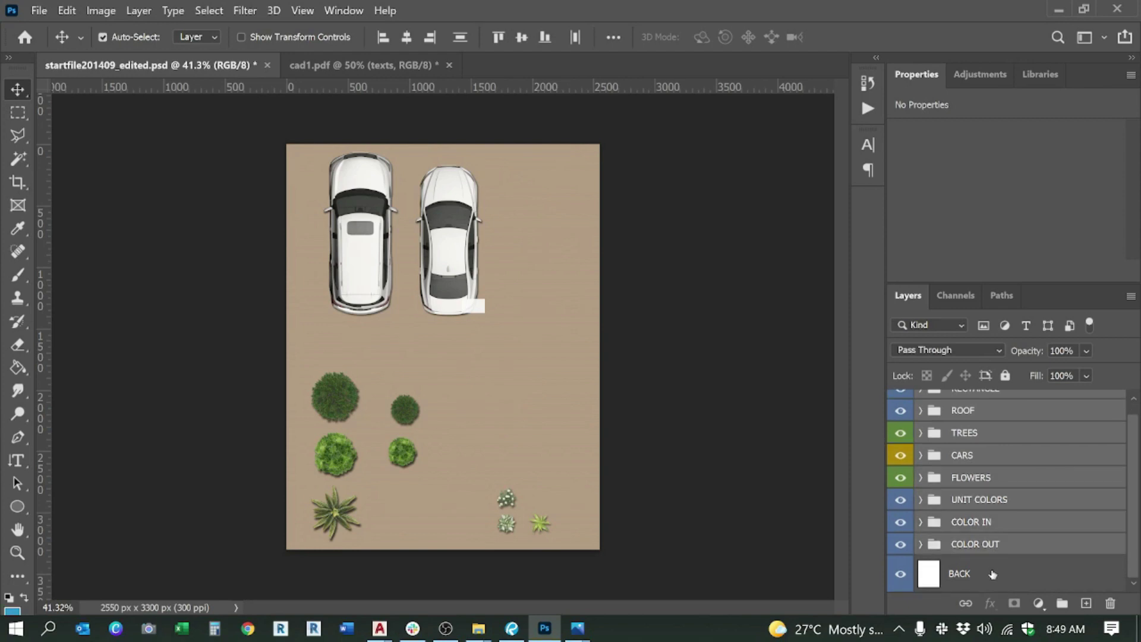
{"action": "left_click", "coordinate": [992, 574], "text": "shift"}
{"action": "left_click", "coordinate": [979, 522], "text": "ctrl"}
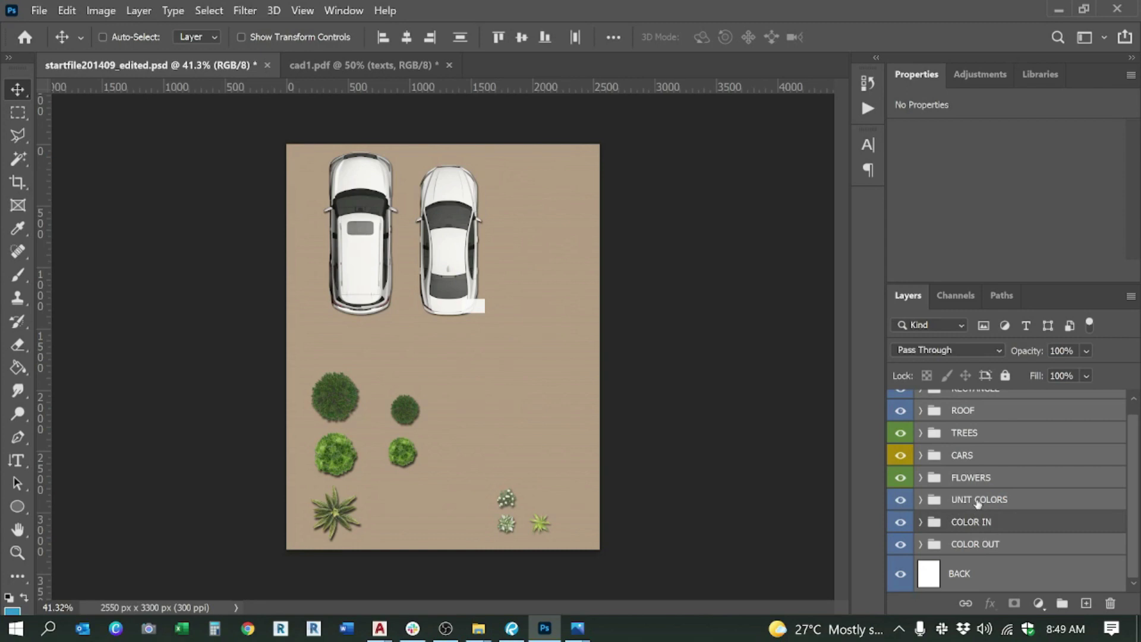
{"action": "left_click", "coordinate": [988, 504], "text": "ctrl"}
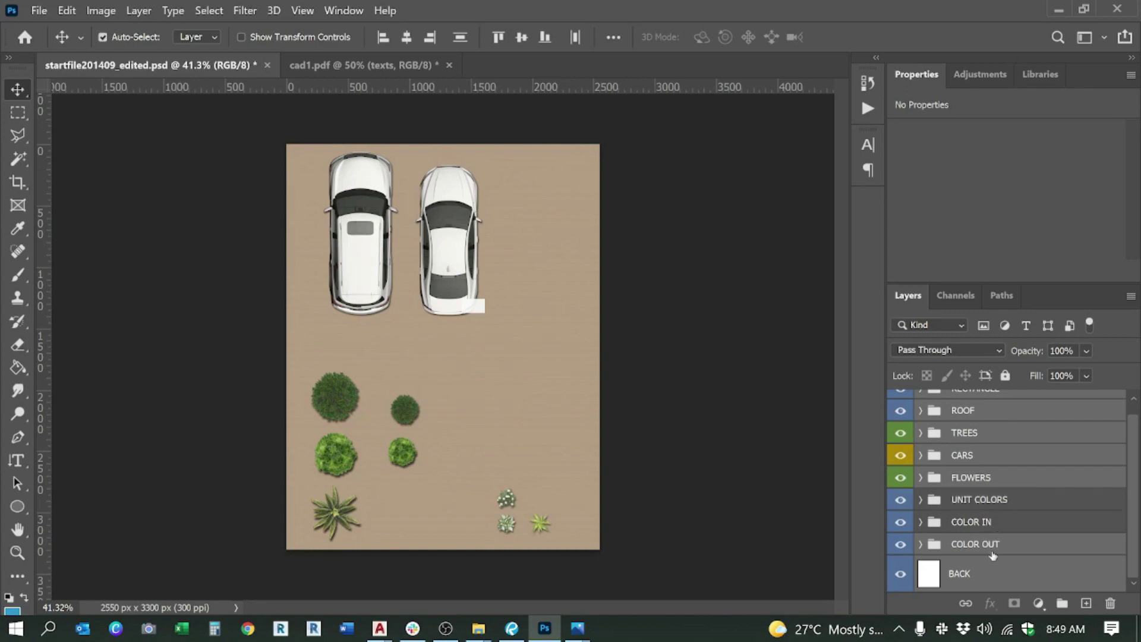
{"action": "scroll", "coordinate": [984, 419], "scroll_direction": "up", "scroll_amount": 1}
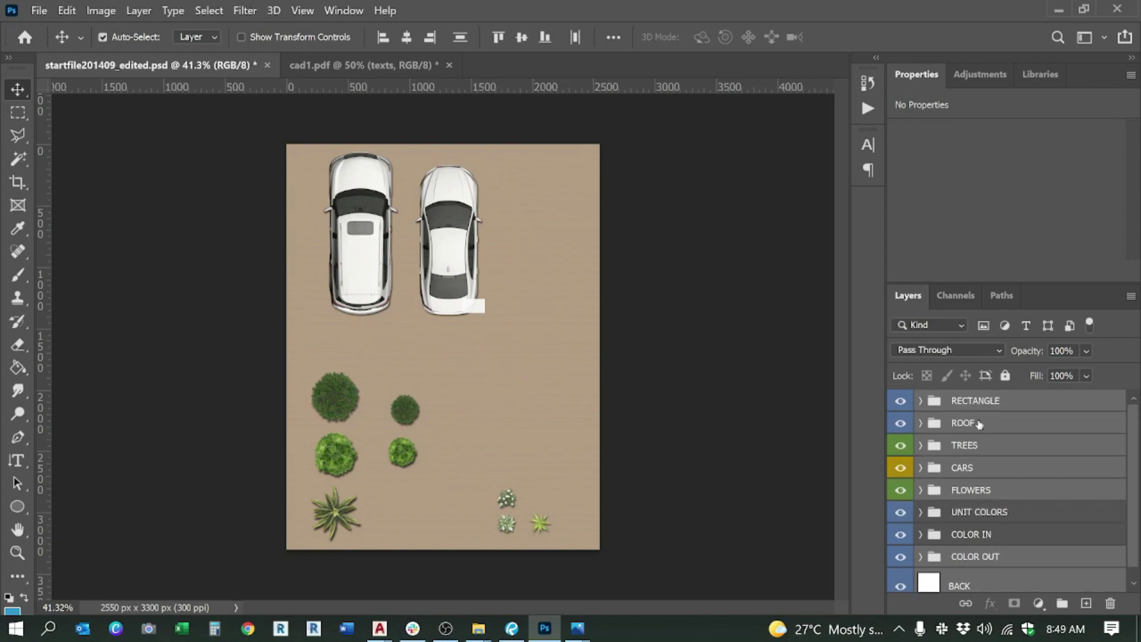
{"action": "left_click", "coordinate": [369, 68]}
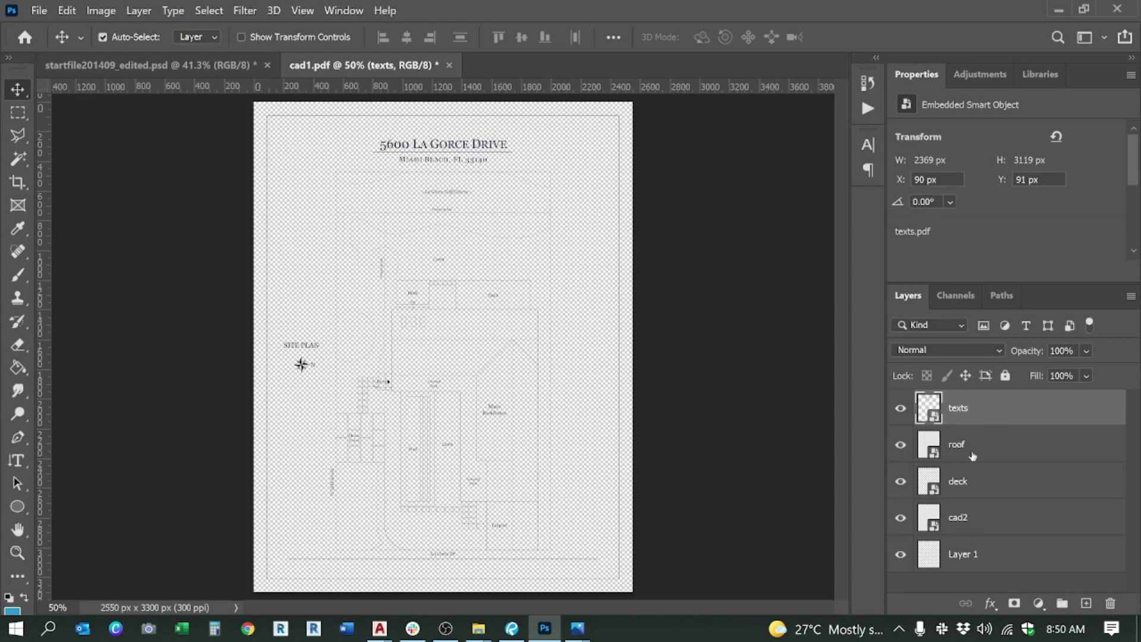
Step: Move the deck layer below cad2 and rename Layer 1 to cad1
{"action": "left_click", "coordinate": [972, 455]}
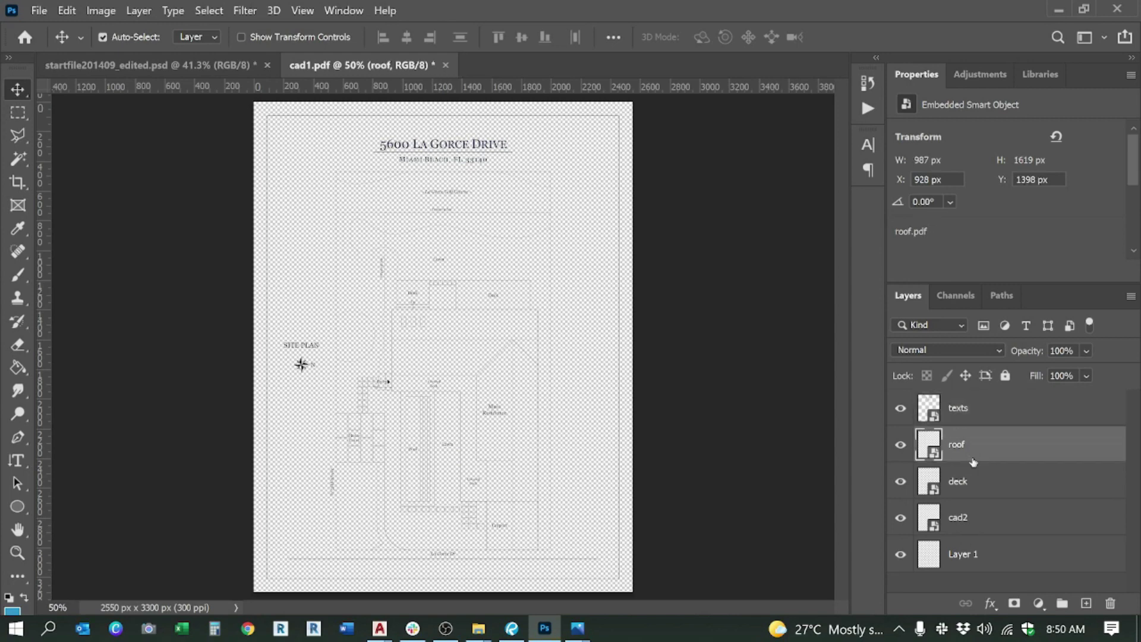
{"action": "left_click", "coordinate": [982, 490]}
{"action": "left_click_drag", "start_coordinate": [985, 486], "coordinate": [995, 556]}
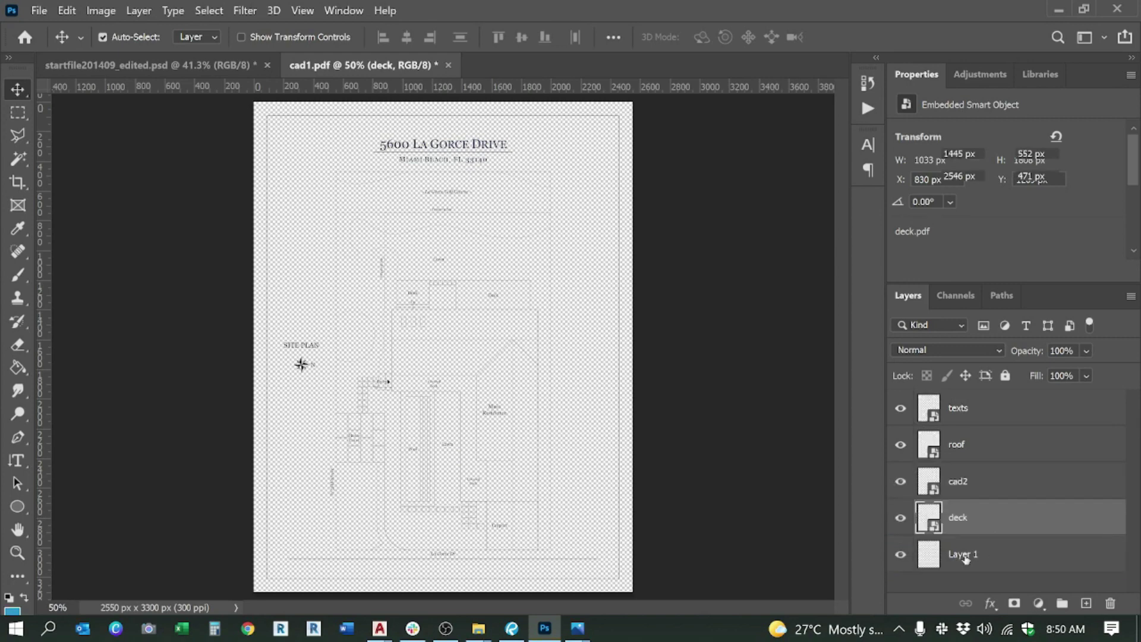
{"action": "double_click", "coordinate": [965, 554]}
{"action": "type", "text": "cad1"}
{"action": "key", "text": "Return"}
Step: Restack cad1 between roof and cad2, then switch back to the start file
{"action": "left_click_drag", "start_coordinate": [965, 559], "coordinate": [965, 461]}
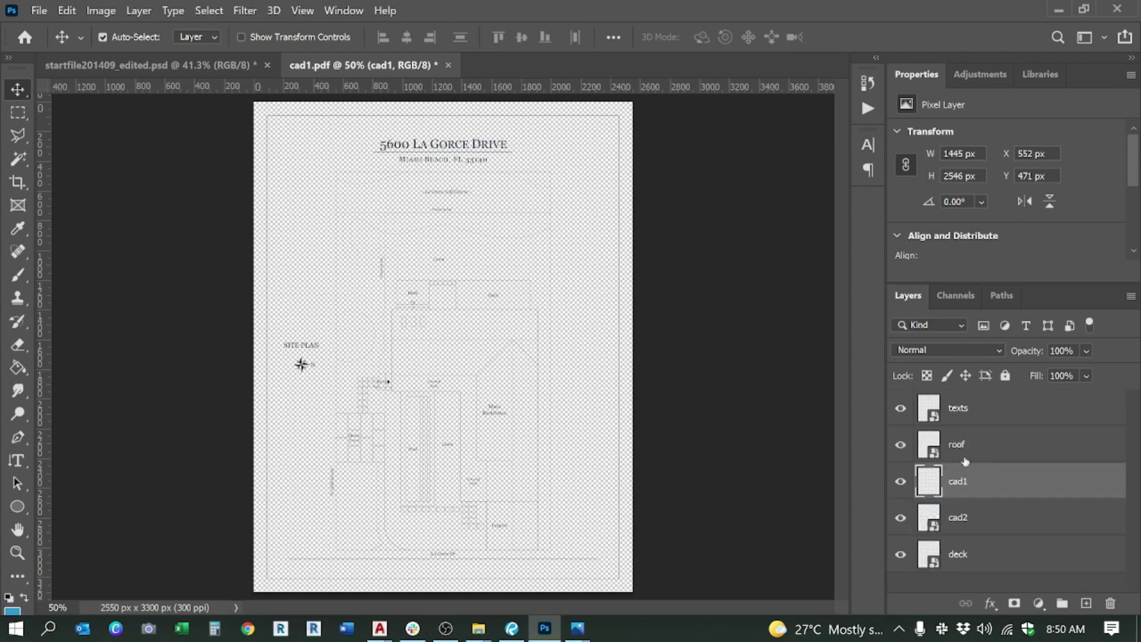
{"action": "left_click", "coordinate": [976, 554]}
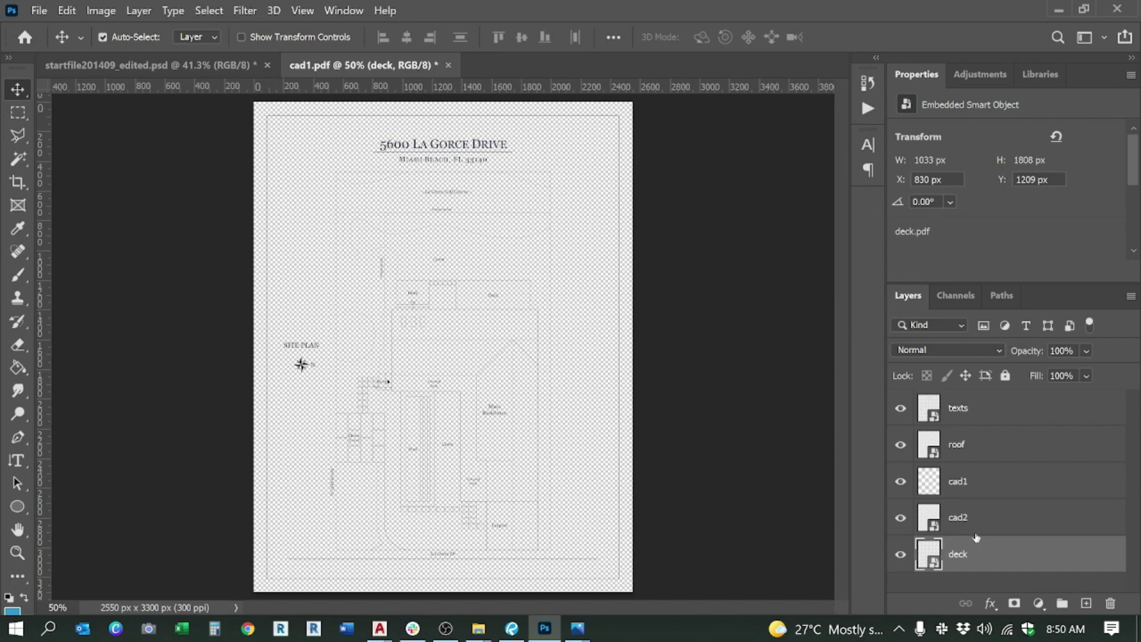
{"action": "left_click", "coordinate": [966, 483]}
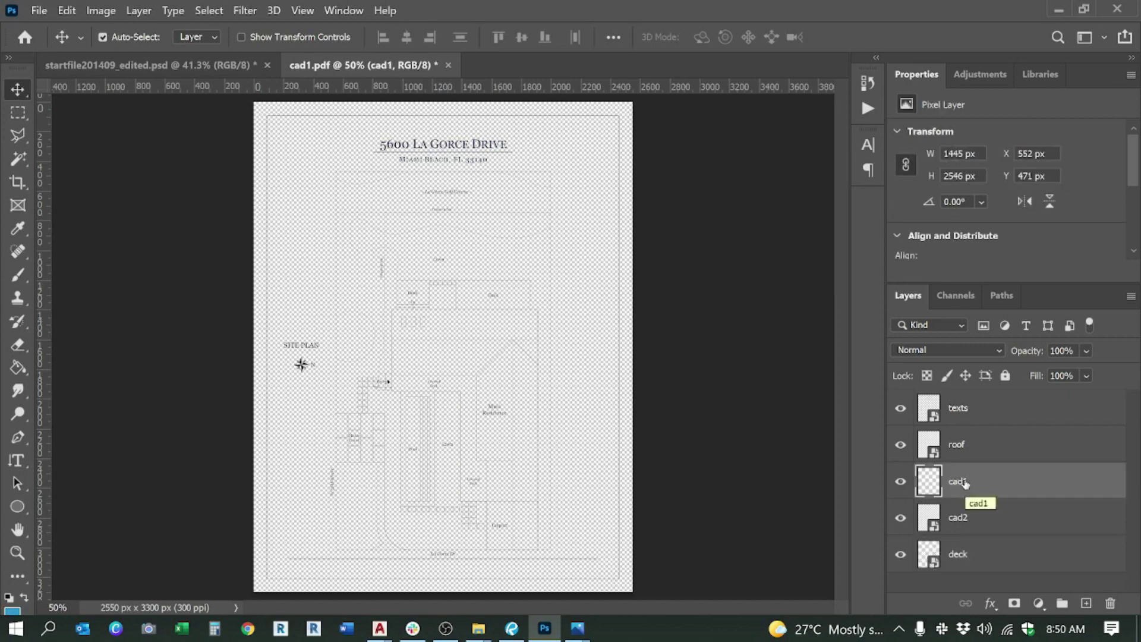
{"action": "left_click", "coordinate": [983, 531]}
{"action": "left_click", "coordinate": [983, 550]}
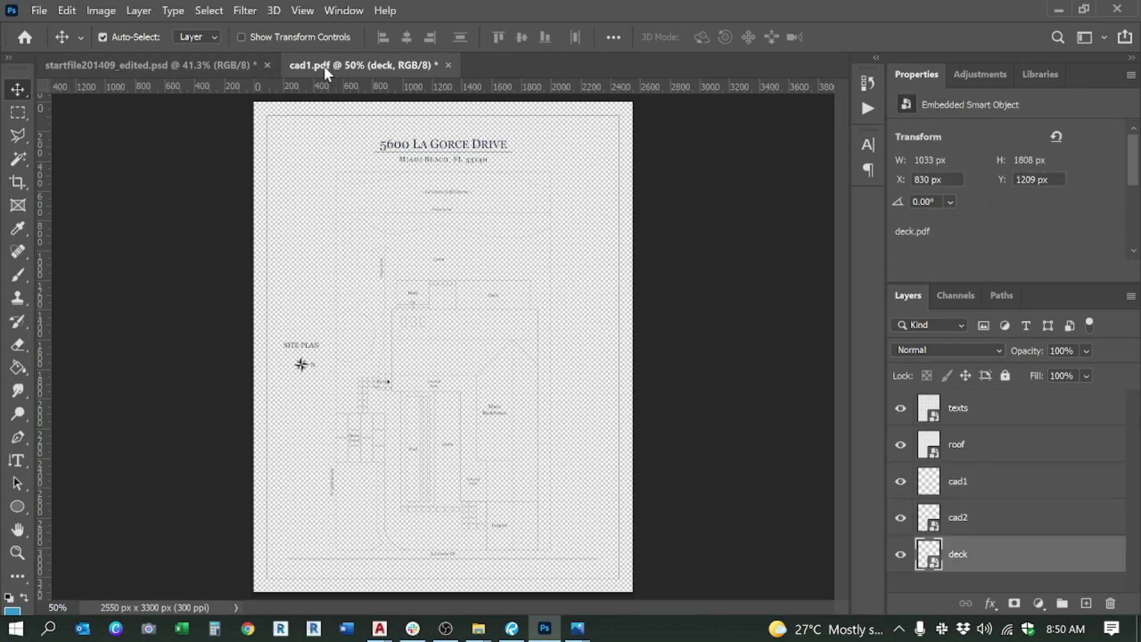
{"action": "key", "text": "ctrl+Tab"}
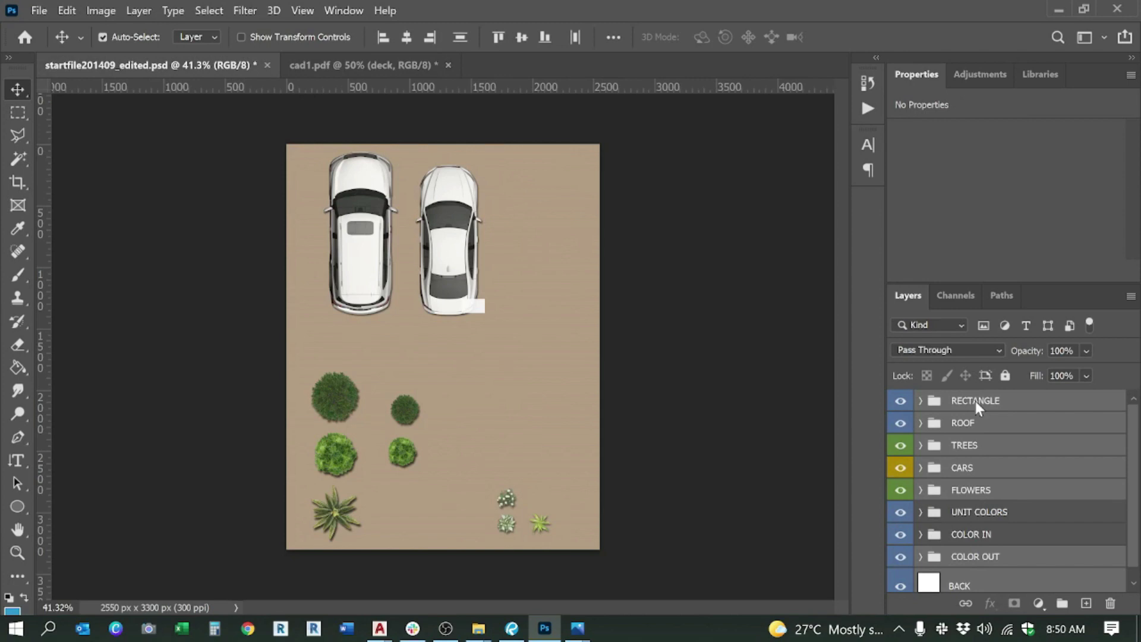
Step: Duplicate the selected layer groups into the cad1.pdf document and switch to it
{"action": "right_click", "coordinate": [977, 407]}
{"action": "left_click", "coordinate": [833, 79]}
{"action": "left_click", "coordinate": [387, 165]}
{"action": "left_click", "coordinate": [388, 192]}
{"action": "left_click", "coordinate": [548, 110]}
{"action": "left_click", "coordinate": [319, 65]}
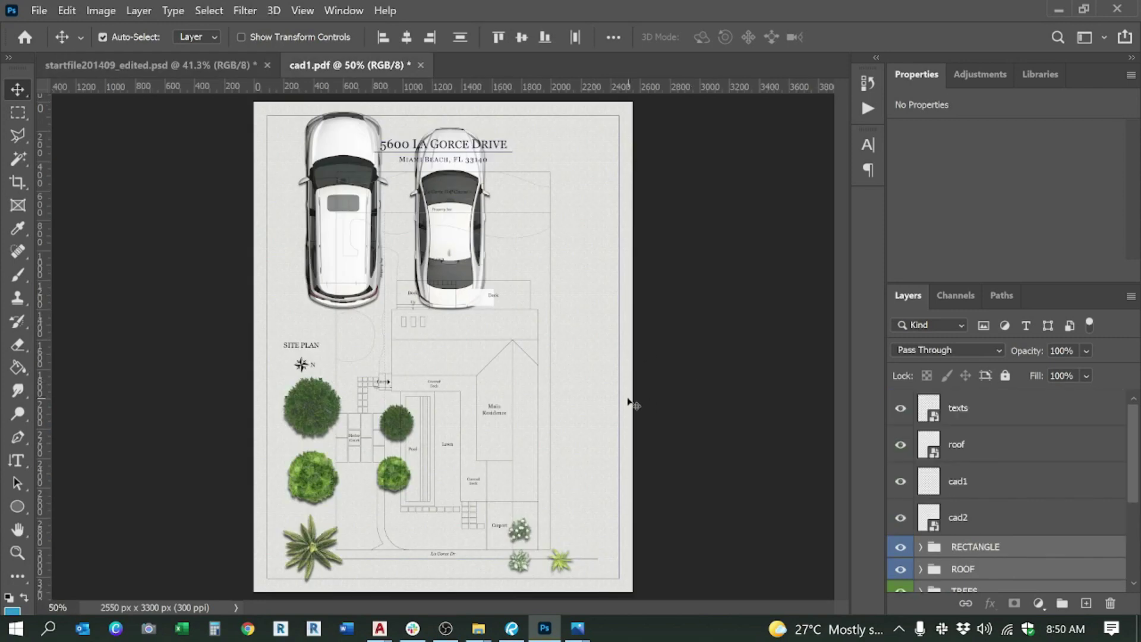
Step: Hide the colour, tree, car and flower groups, show BACK, and move deck above BACK hidden
{"action": "scroll", "coordinate": [970, 551], "scroll_direction": "down", "scroll_amount": 2}
{"action": "left_click_drag", "start_coordinate": [901, 475], "coordinate": [900, 585]}
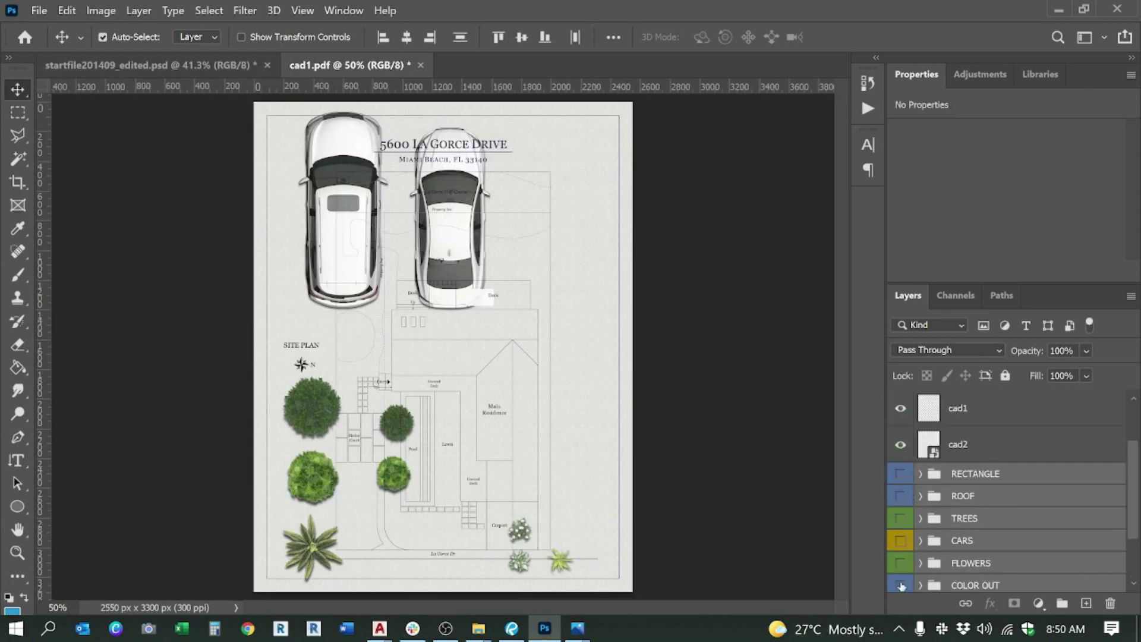
{"action": "scroll", "coordinate": [972, 515], "scroll_direction": "down", "scroll_amount": 1}
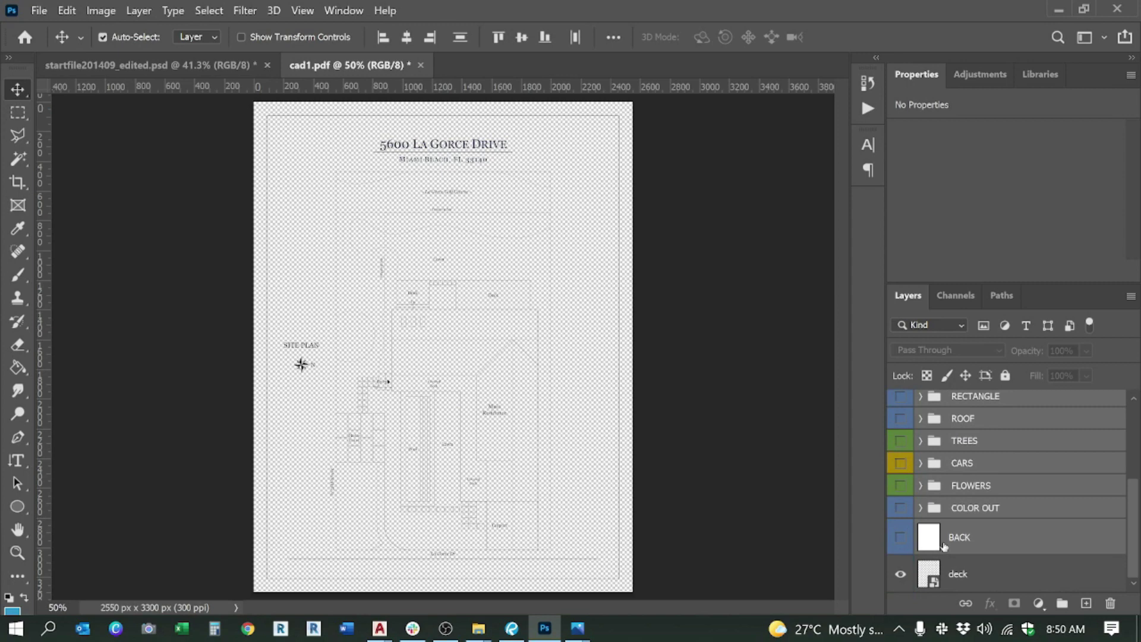
{"action": "left_click", "coordinate": [901, 538]}
{"action": "left_click_drag", "start_coordinate": [978, 572], "coordinate": [927, 523]}
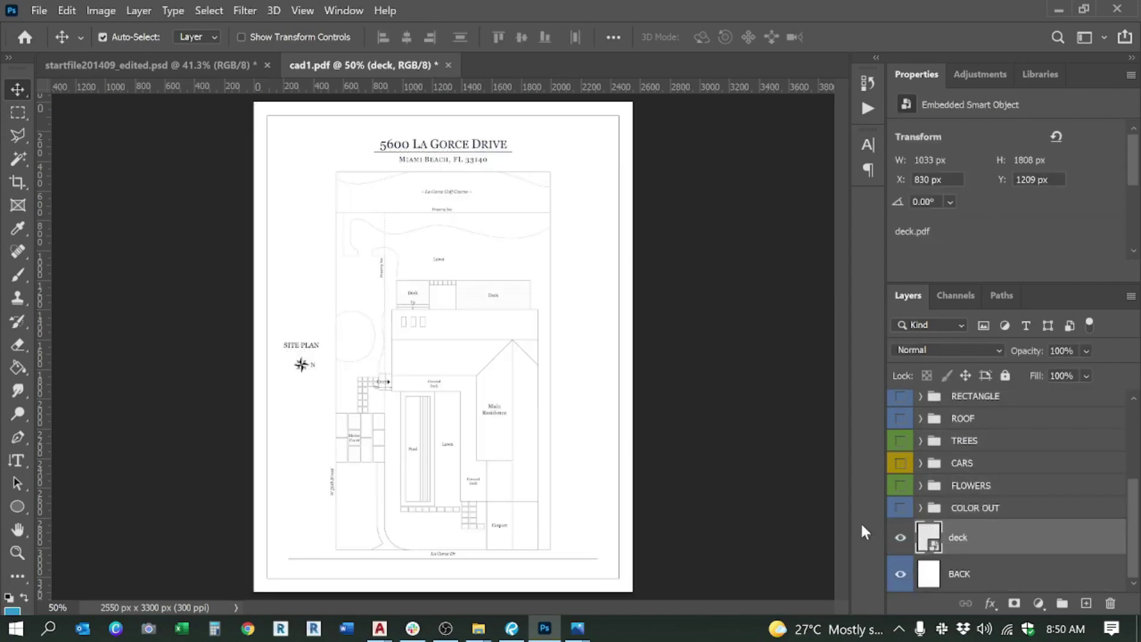
{"action": "left_click", "coordinate": [903, 541]}
Step: Select the ROOF group in the Layers panel
{"action": "scroll", "coordinate": [980, 526], "scroll_direction": "up", "scroll_amount": 1}
{"action": "scroll", "coordinate": [980, 526], "scroll_direction": "up", "scroll_amount": 1}
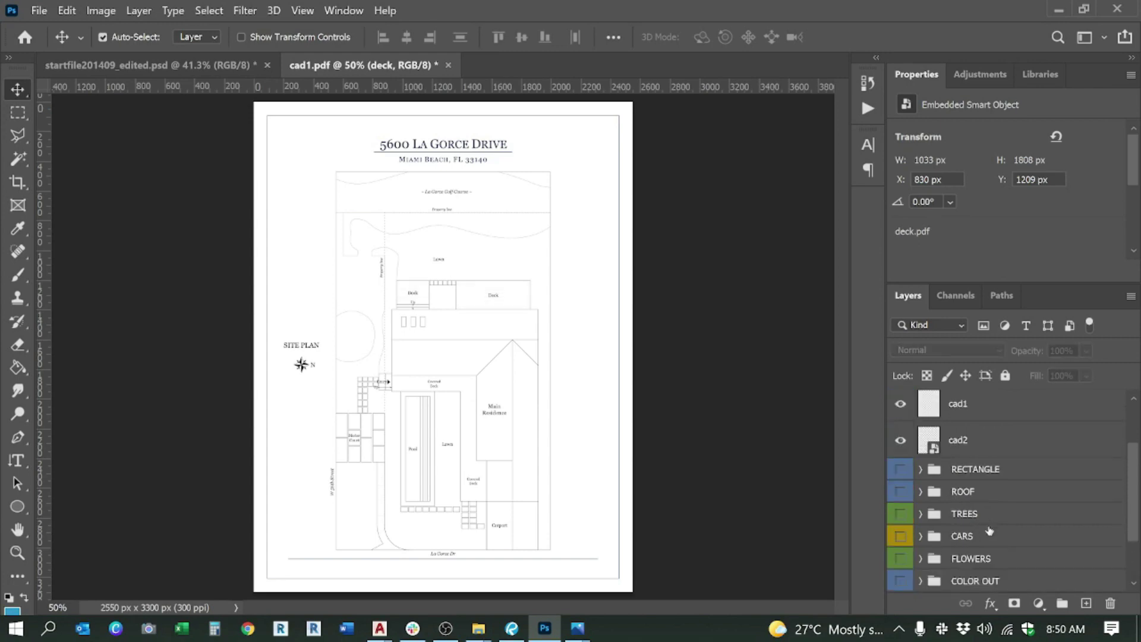
{"action": "left_click", "coordinate": [976, 476]}
{"action": "left_click", "coordinate": [971, 493]}
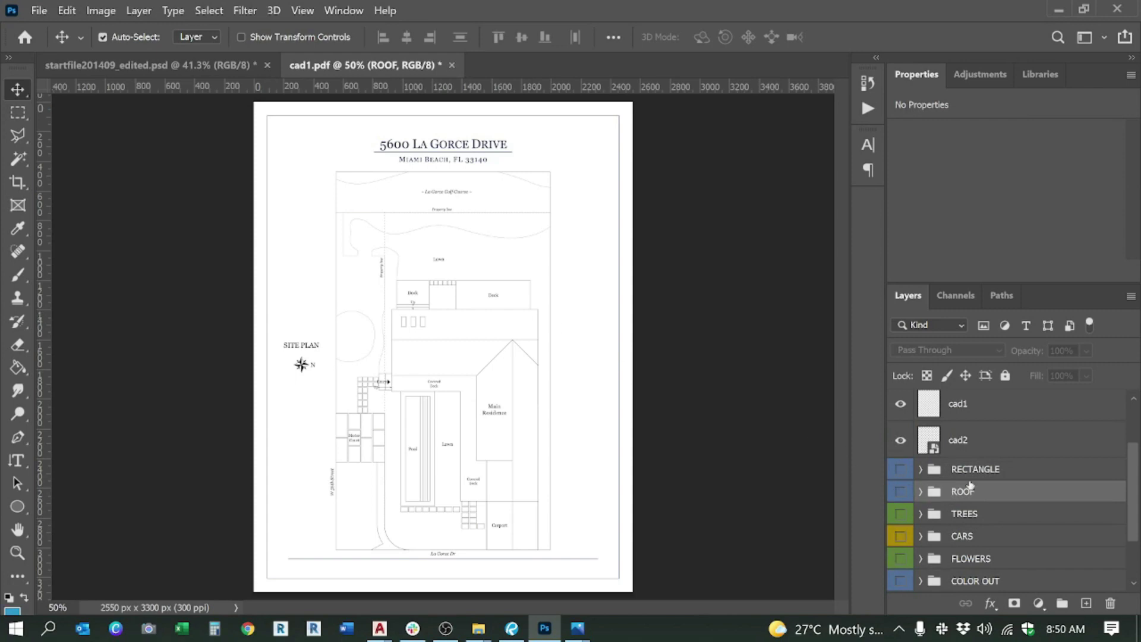
{"action": "scroll", "coordinate": [949, 465], "scroll_direction": "up", "scroll_amount": 1}
Step: With cad1 active, switch to the Magic Wand (W) and try selecting roof areas on the plan
{"action": "left_click", "coordinate": [963, 440]}
{"action": "key", "text": "w"}
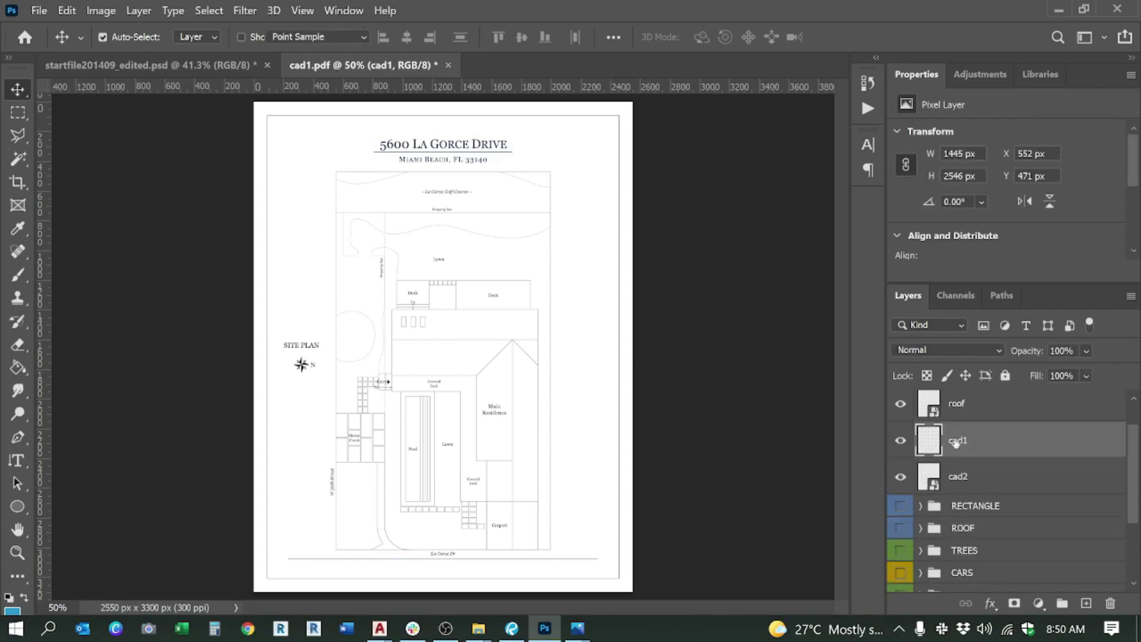
{"action": "scroll", "coordinate": [403, 310], "scroll_direction": "up", "scroll_amount": 3}
{"action": "left_click", "coordinate": [475, 340]}
{"action": "left_click", "coordinate": [471, 226]}
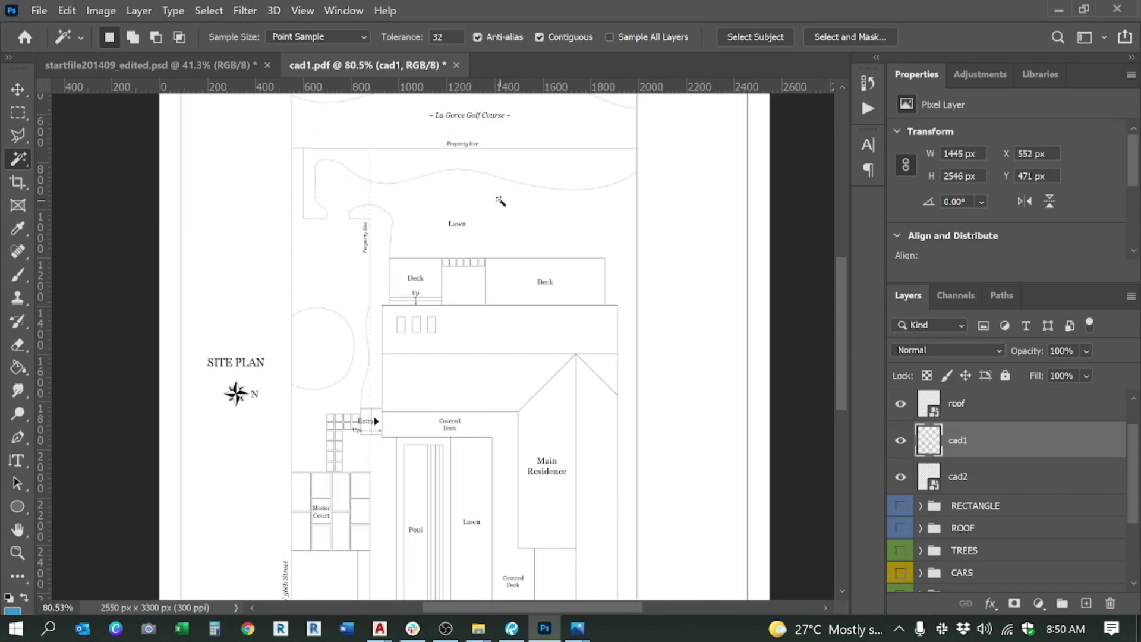
{"action": "scroll", "coordinate": [470, 205], "scroll_direction": "down", "scroll_amount": 4}
{"action": "scroll", "coordinate": [459, 408], "scroll_direction": "up", "scroll_amount": 2}
{"action": "scroll", "coordinate": [535, 260], "scroll_direction": "down", "scroll_amount": 2}
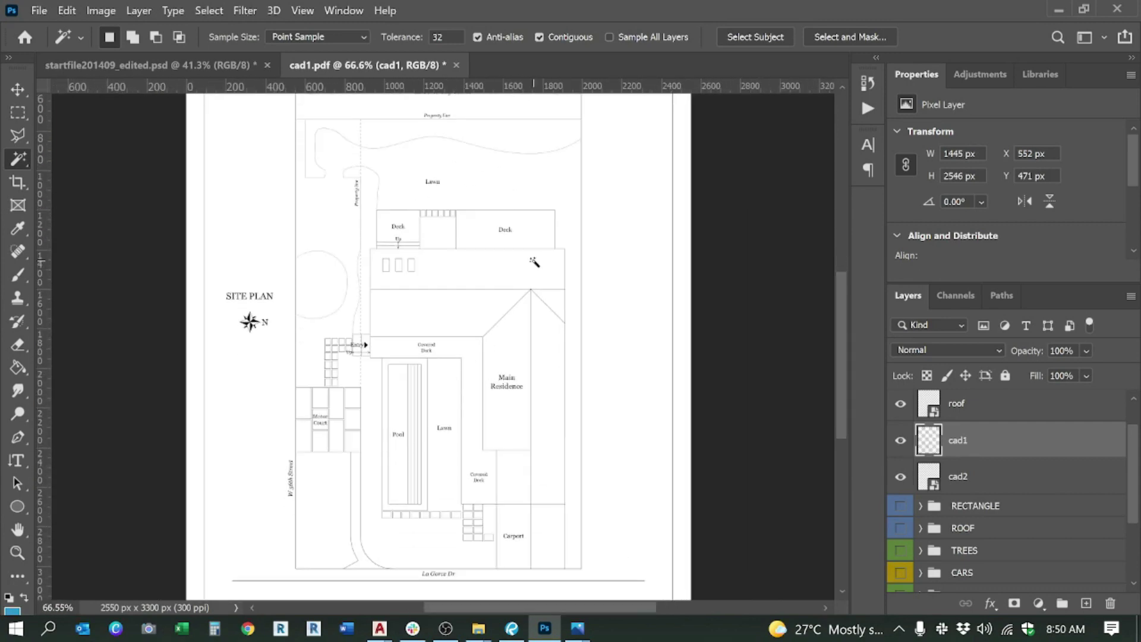
{"action": "scroll", "coordinate": [977, 507], "scroll_direction": "down", "scroll_amount": 2}
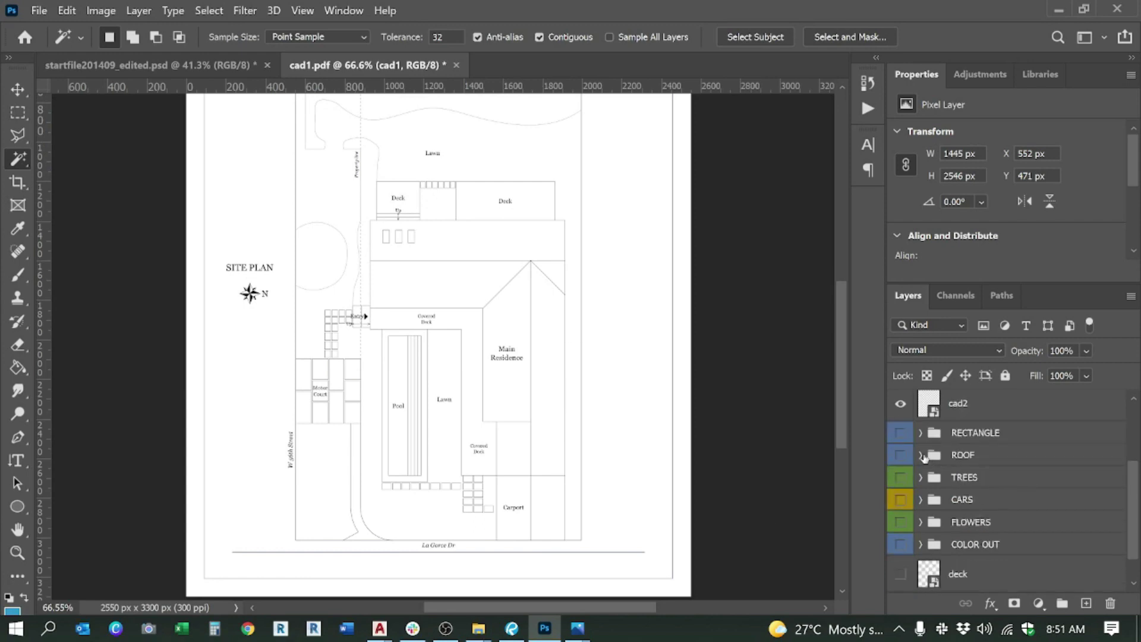
Step: Expand the ROOF group, compare the Roof light and Roof dark layers, then reactivate cad1
{"action": "left_click", "coordinate": [922, 456]}
{"action": "left_click", "coordinate": [987, 493]}
{"action": "left_click", "coordinate": [992, 527]}
{"action": "left_click", "coordinate": [989, 502]}
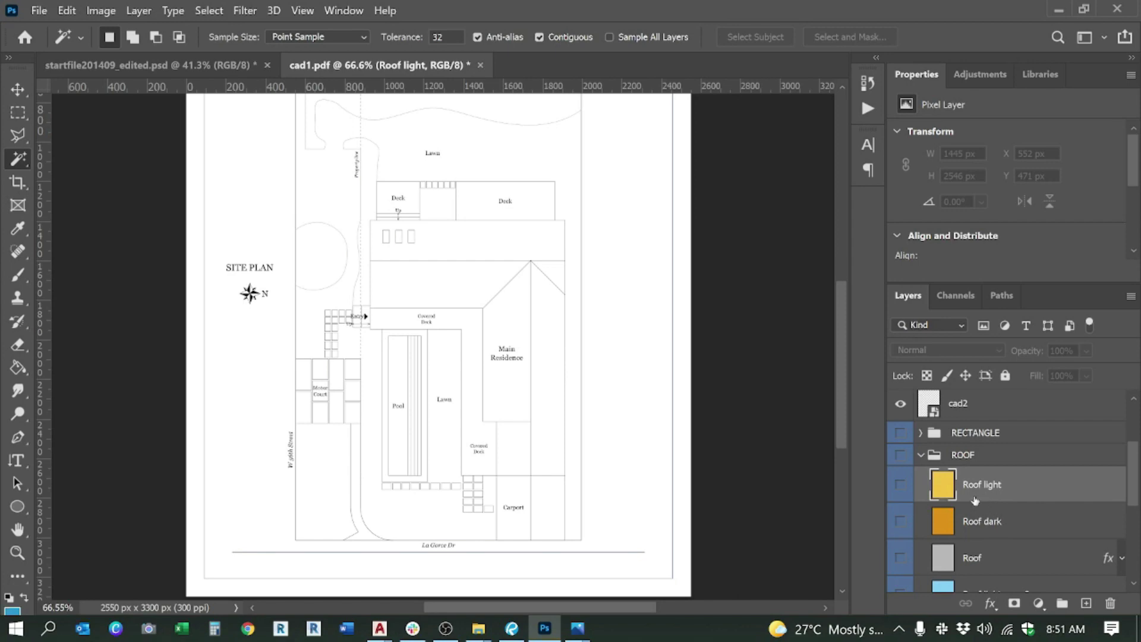
{"action": "left_click", "coordinate": [944, 516]}
{"action": "left_click", "coordinate": [942, 488]}
{"action": "scroll", "coordinate": [352, 278], "scroll_direction": "up", "scroll_amount": 1}
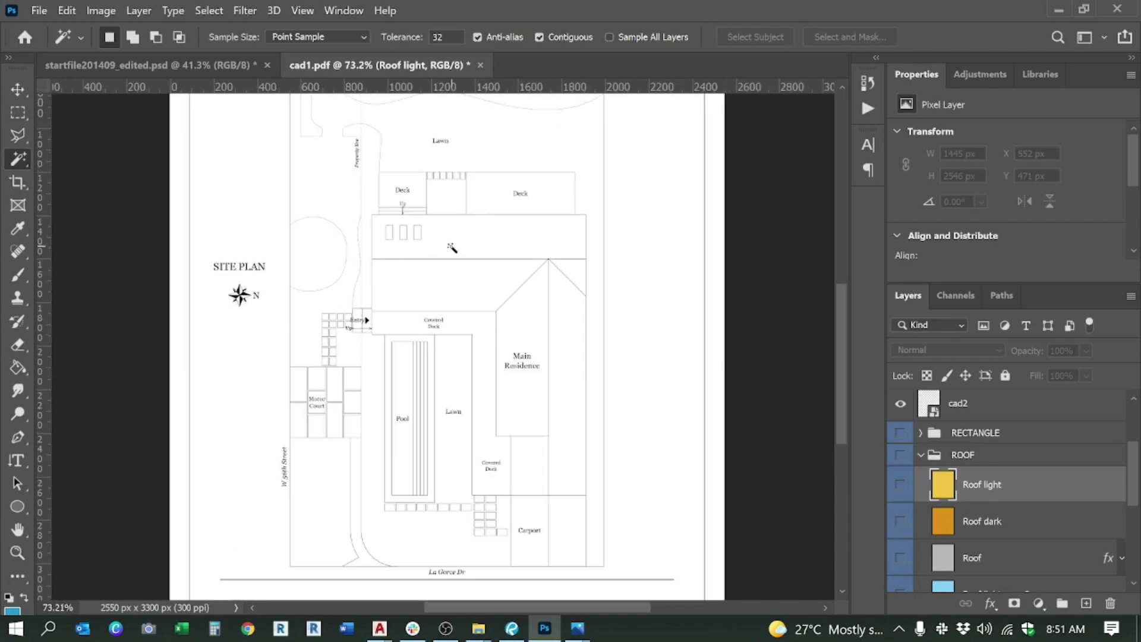
{"action": "scroll", "coordinate": [1009, 477], "scroll_direction": "up", "scroll_amount": 3}
{"action": "left_click", "coordinate": [1002, 476]}
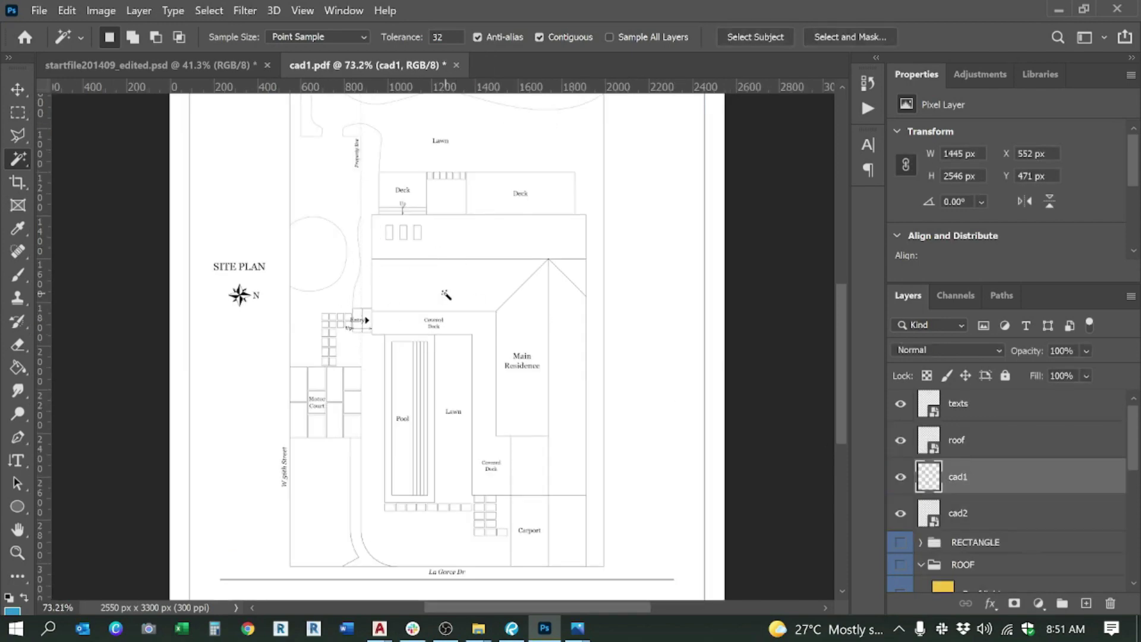
Step: On the roof layer, magic-wand the top roof strip and area below, then deselect
{"action": "left_click", "coordinate": [444, 242]}
{"action": "left_click", "coordinate": [972, 449]}
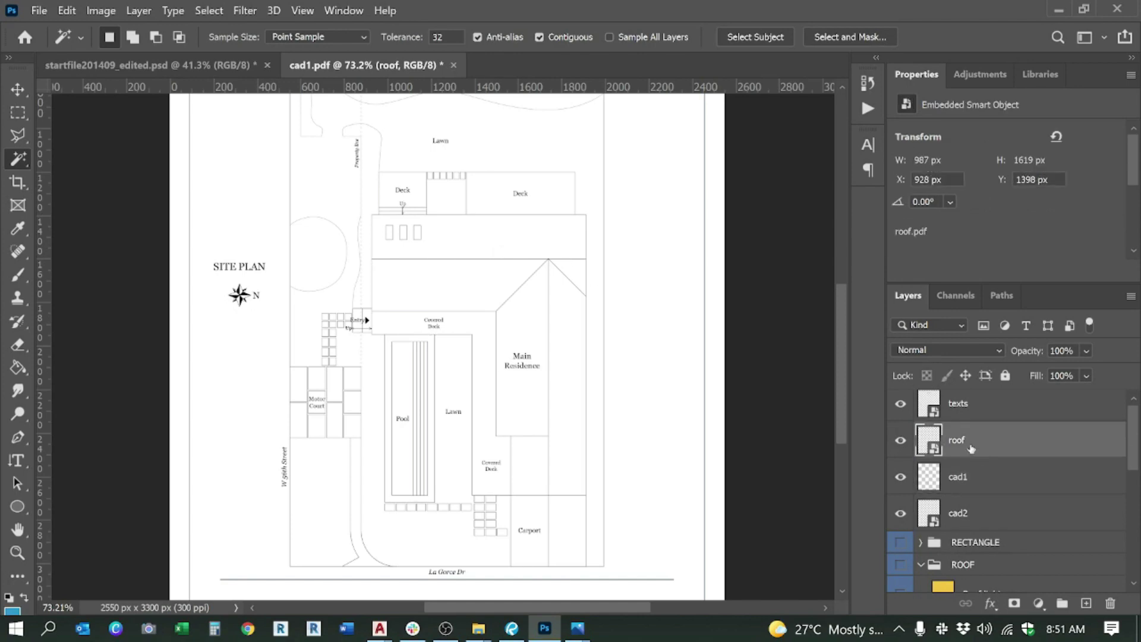
{"action": "left_click", "coordinate": [443, 240]}
{"action": "left_click", "coordinate": [452, 292], "text": "shift"}
{"action": "key", "text": "ctrl+d"}
Step: Select the top strip and left roof section, then only the right section by the ridge
{"action": "left_click", "coordinate": [485, 240]}
{"action": "left_click", "coordinate": [536, 297], "text": "shift"}
{"action": "left_click", "coordinate": [550, 272]}
{"action": "scroll", "coordinate": [1006, 527], "scroll_direction": "down", "scroll_amount": 1}
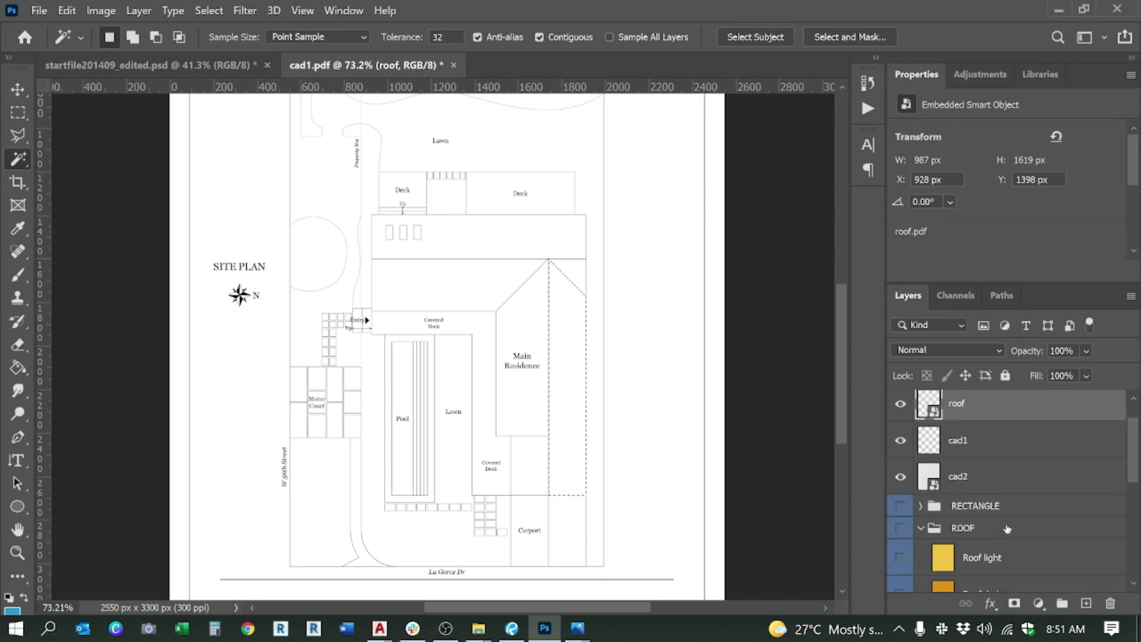
{"action": "left_click", "coordinate": [581, 634]}
{"action": "left_click", "coordinate": [597, 548]}
{"action": "scroll", "coordinate": [581, 404], "scroll_direction": "up", "scroll_amount": 1}
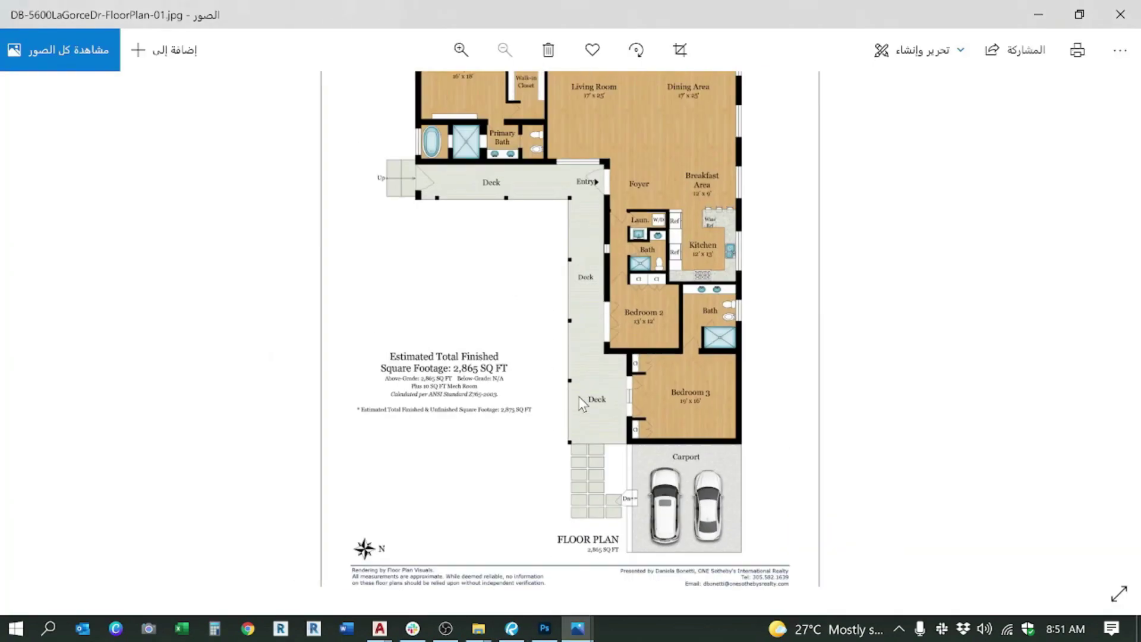
{"action": "scroll", "coordinate": [579, 409], "scroll_direction": "down", "scroll_amount": 1}
{"action": "key", "text": "Right"}
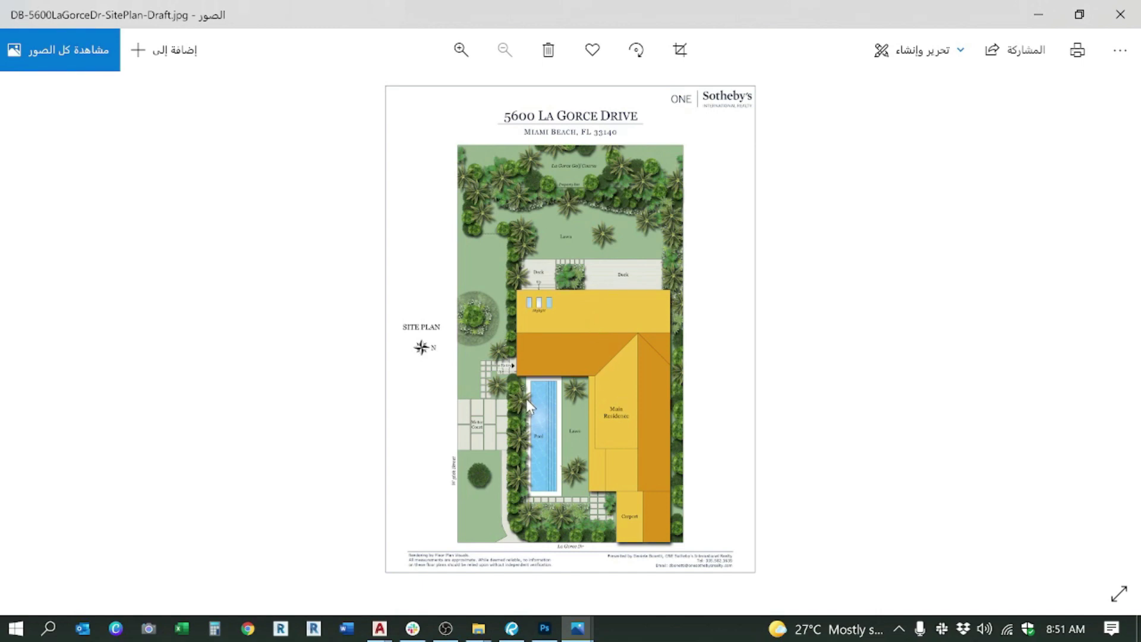
{"action": "key", "text": "alt+Tab"}
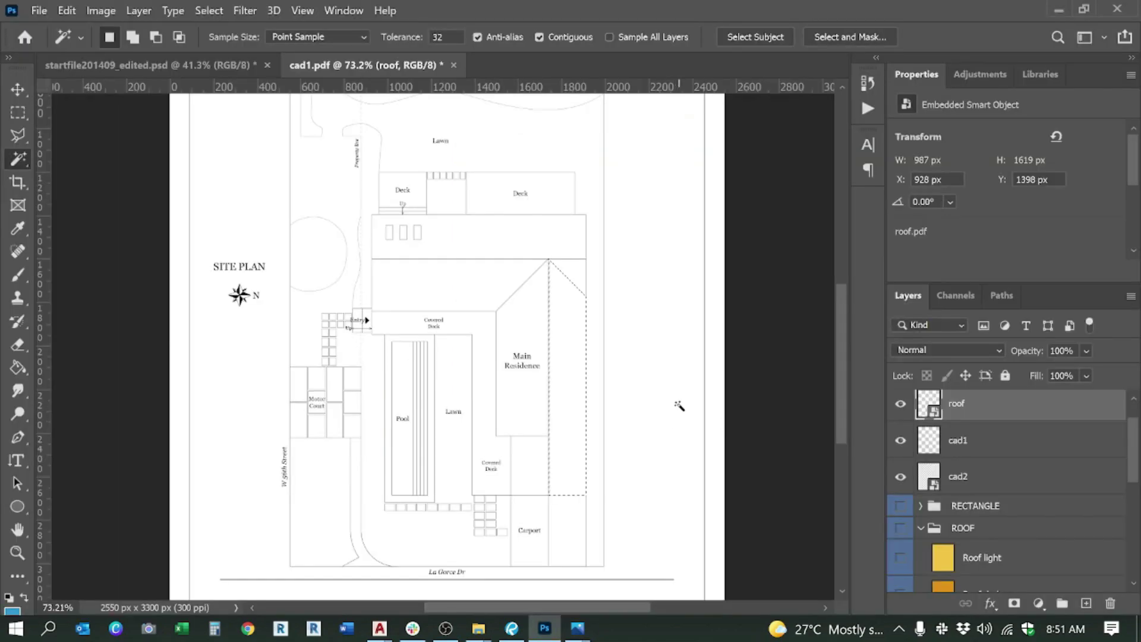
Step: Magic-wand the top roof strip on the plan
{"action": "left_click", "coordinate": [461, 245]}
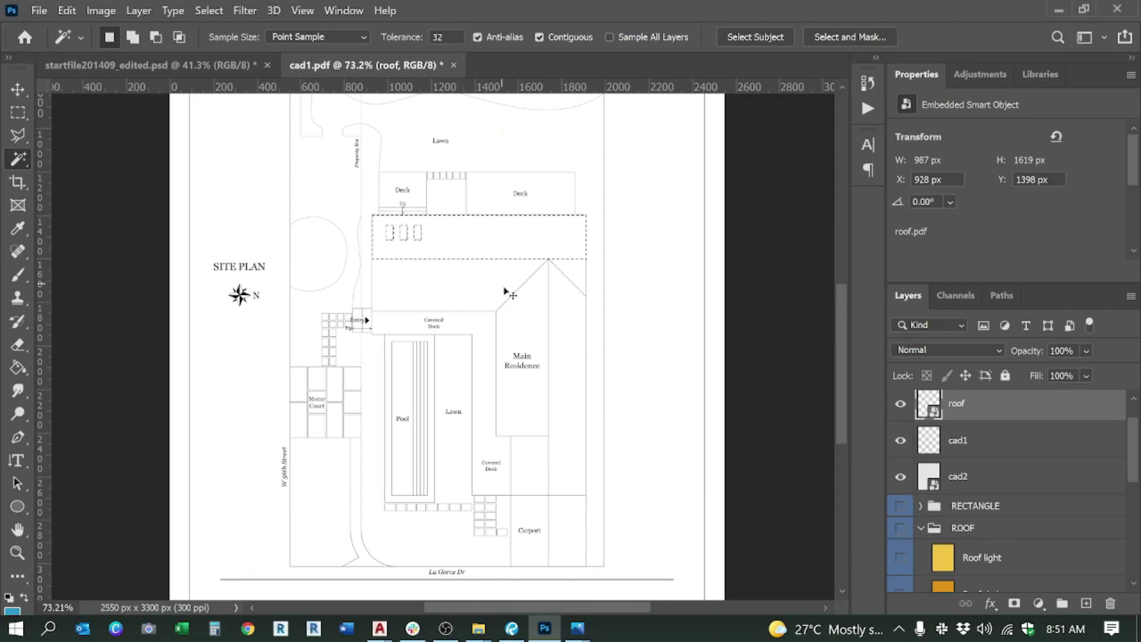
{"action": "key", "text": "alt+comma"}
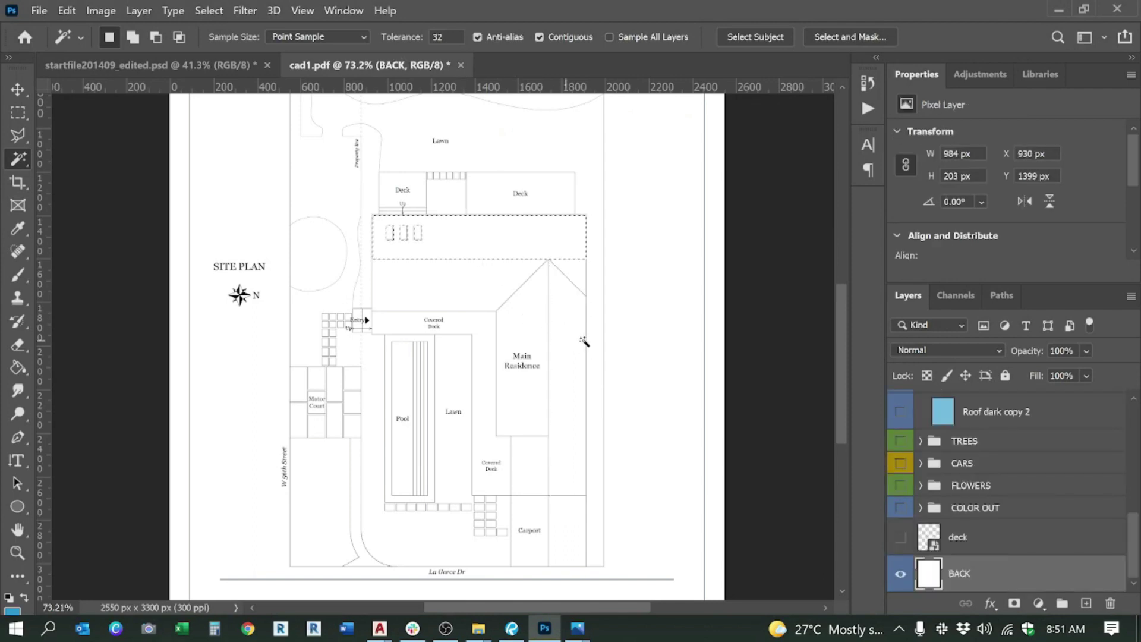
{"action": "scroll", "coordinate": [1018, 470], "scroll_direction": "up", "scroll_amount": 3}
{"action": "scroll", "coordinate": [1018, 470], "scroll_direction": "down", "scroll_amount": 2}
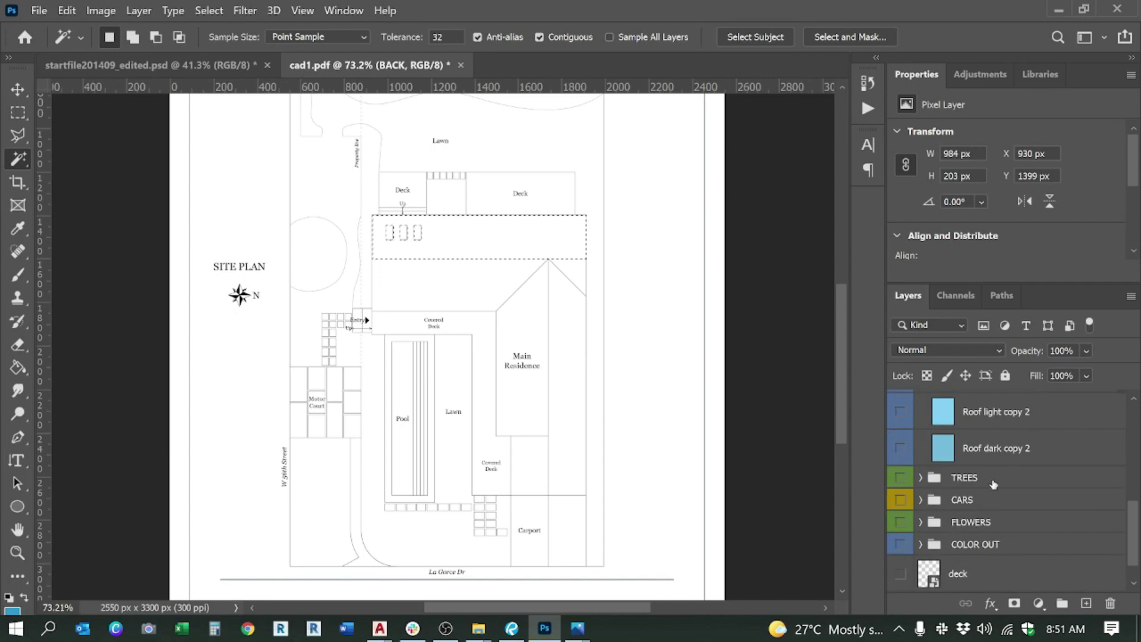
{"action": "scroll", "coordinate": [993, 458], "scroll_direction": "up", "scroll_amount": 8}
Step: On the roof layer, add the Main Residence, strip beside Covered Deck and Carport to the selection
{"action": "left_click", "coordinate": [969, 446]}
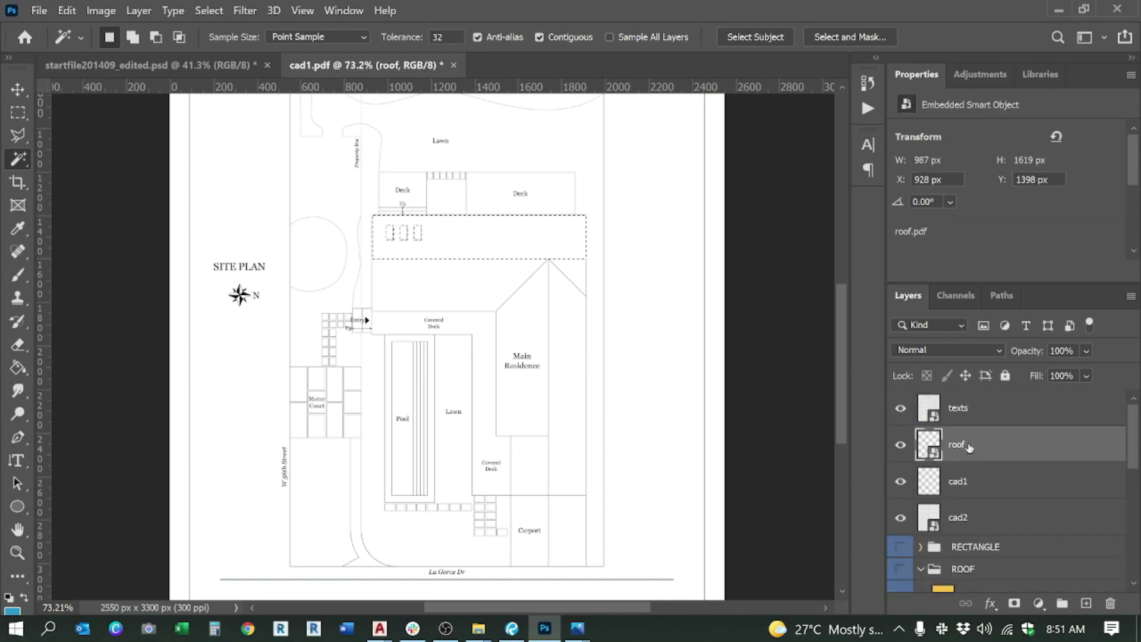
{"action": "left_click", "coordinate": [531, 301], "text": "shift"}
{"action": "left_click", "coordinate": [533, 469], "text": "shift"}
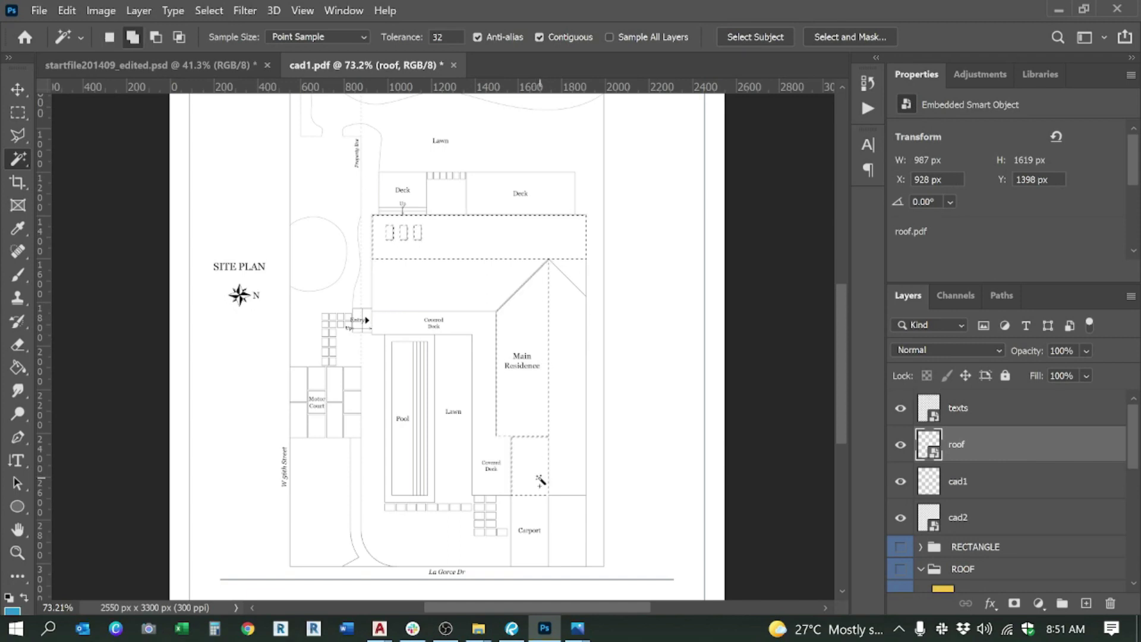
{"action": "scroll", "coordinate": [540, 479], "scroll_direction": "up", "scroll_amount": 6}
{"action": "scroll", "coordinate": [524, 507], "scroll_direction": "down", "scroll_amount": 5}
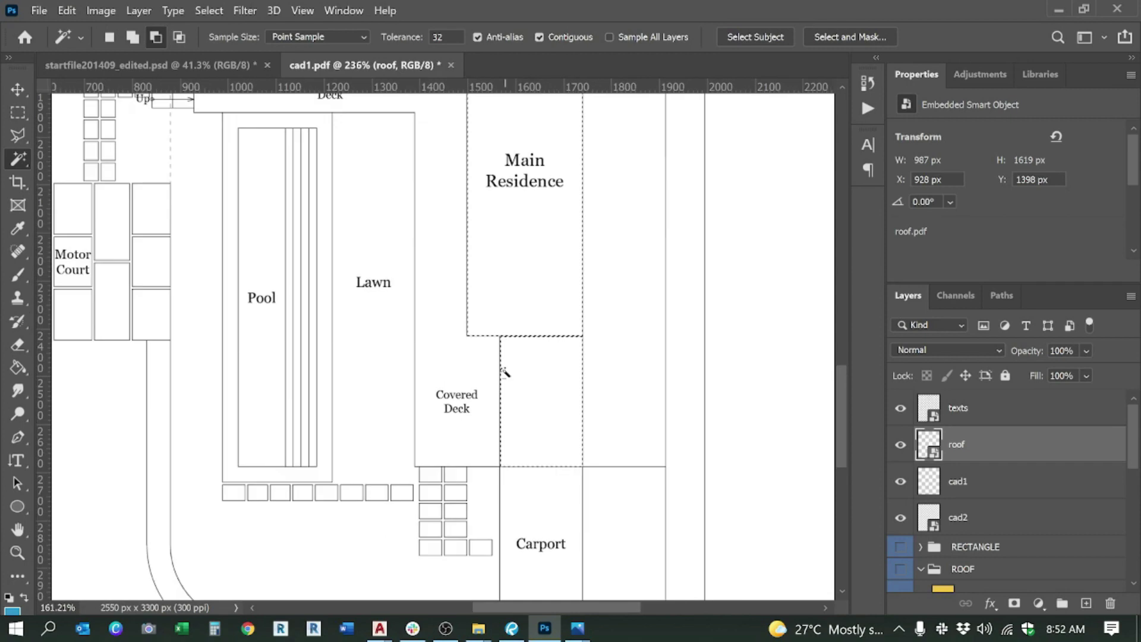
{"action": "left_click", "coordinate": [535, 462], "text": "shift"}
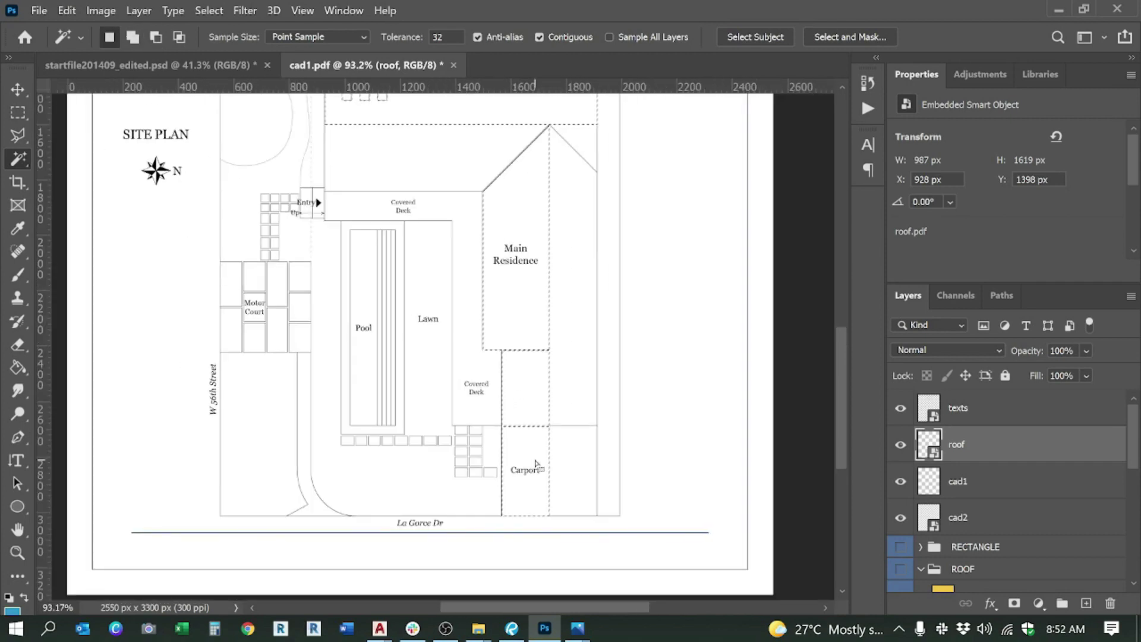
{"action": "scroll", "coordinate": [534, 473], "scroll_direction": "down", "scroll_amount": 3}
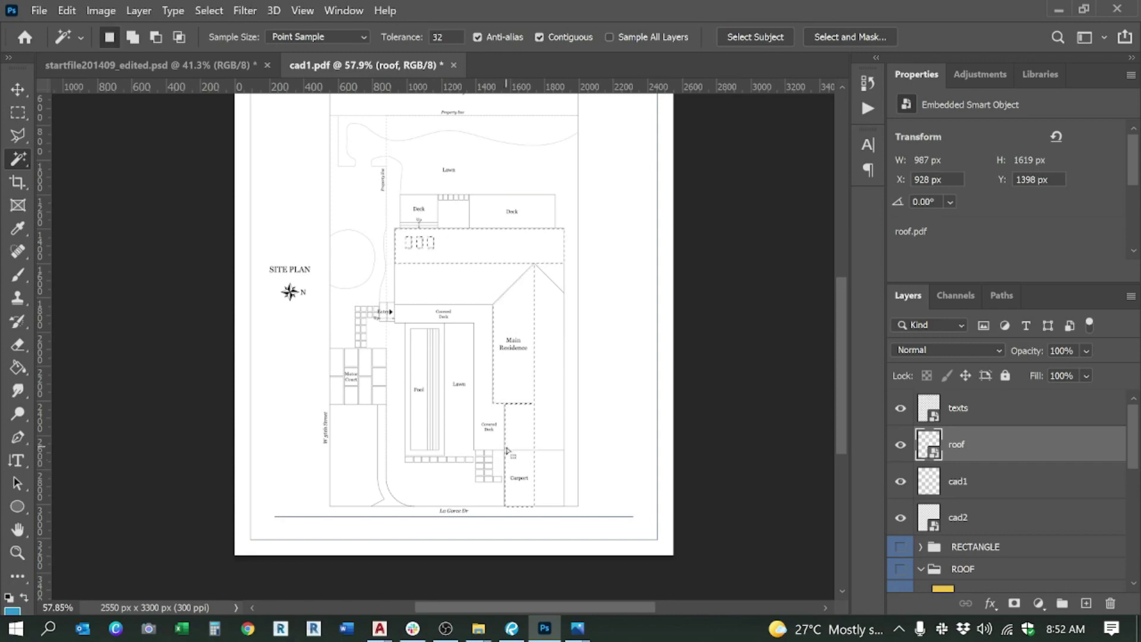
{"action": "scroll", "coordinate": [483, 369], "scroll_direction": "up", "scroll_amount": 1}
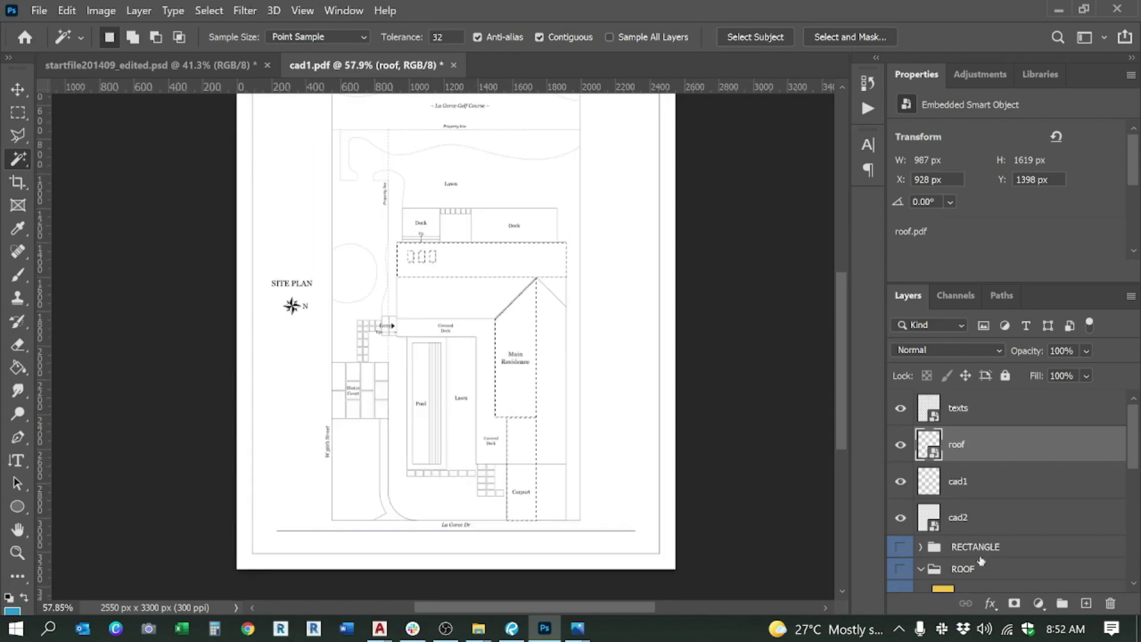
{"action": "scroll", "coordinate": [981, 560], "scroll_direction": "down", "scroll_amount": 2}
Step: Show the Roof light layer and mask its yellow fill to the roof selection
{"action": "left_click", "coordinate": [969, 534]}
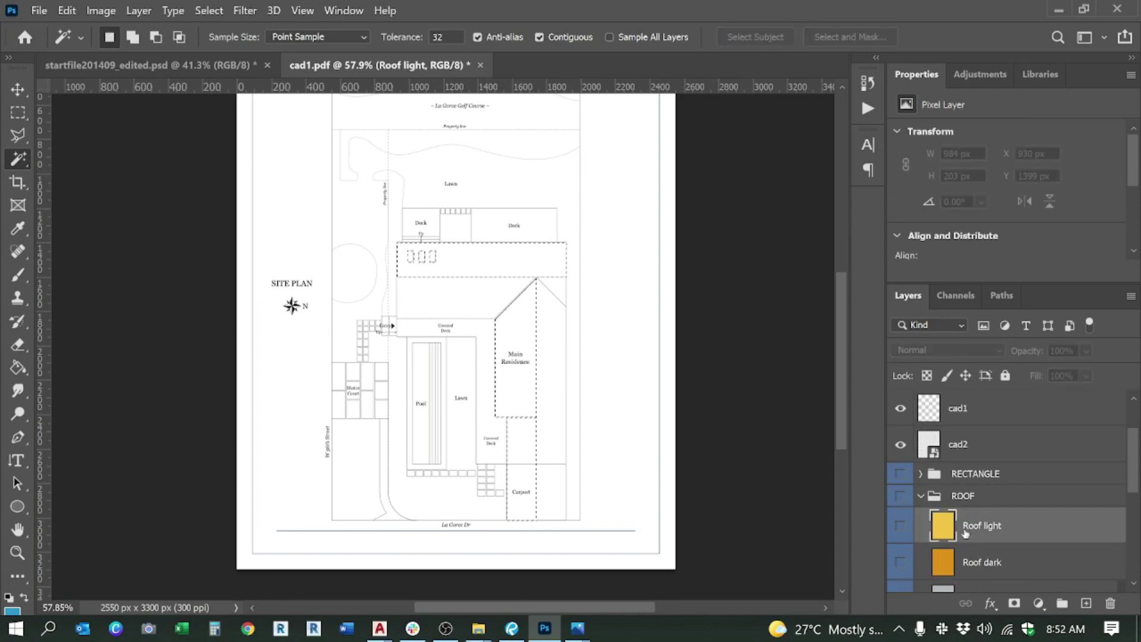
{"action": "left_click", "coordinate": [900, 527]}
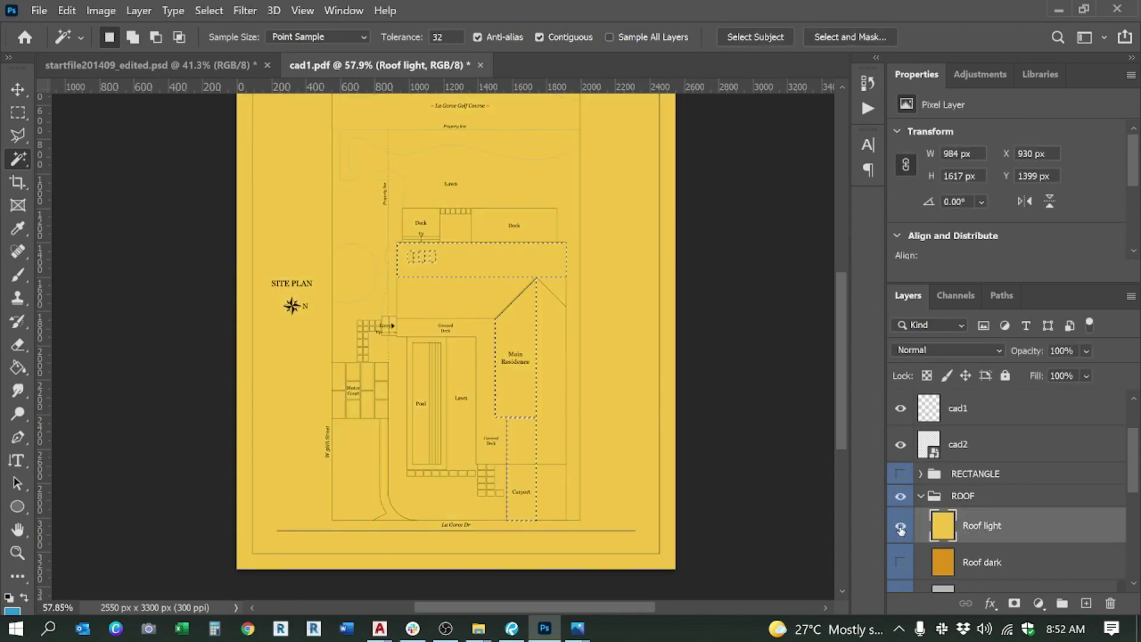
{"action": "left_click", "coordinate": [1014, 604]}
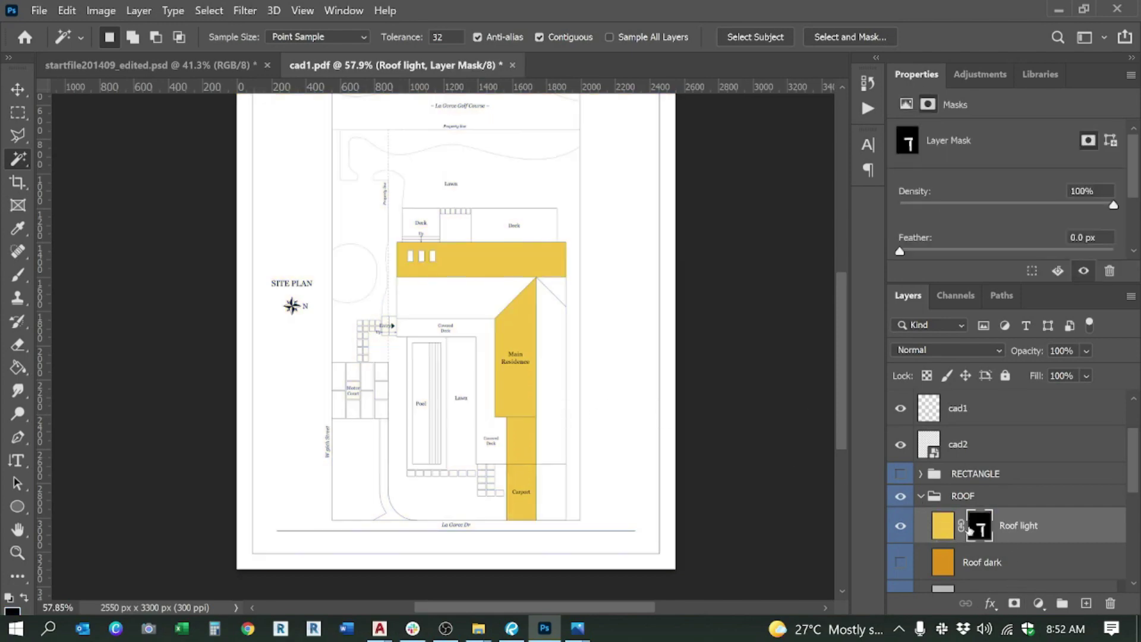
Step: On the roof layer, select the area inside the L-shaped roof
{"action": "key", "text": "alt+Tab"}
{"action": "key", "text": "alt+Tab"}
{"action": "scroll", "coordinate": [974, 481], "scroll_direction": "up", "scroll_amount": 2}
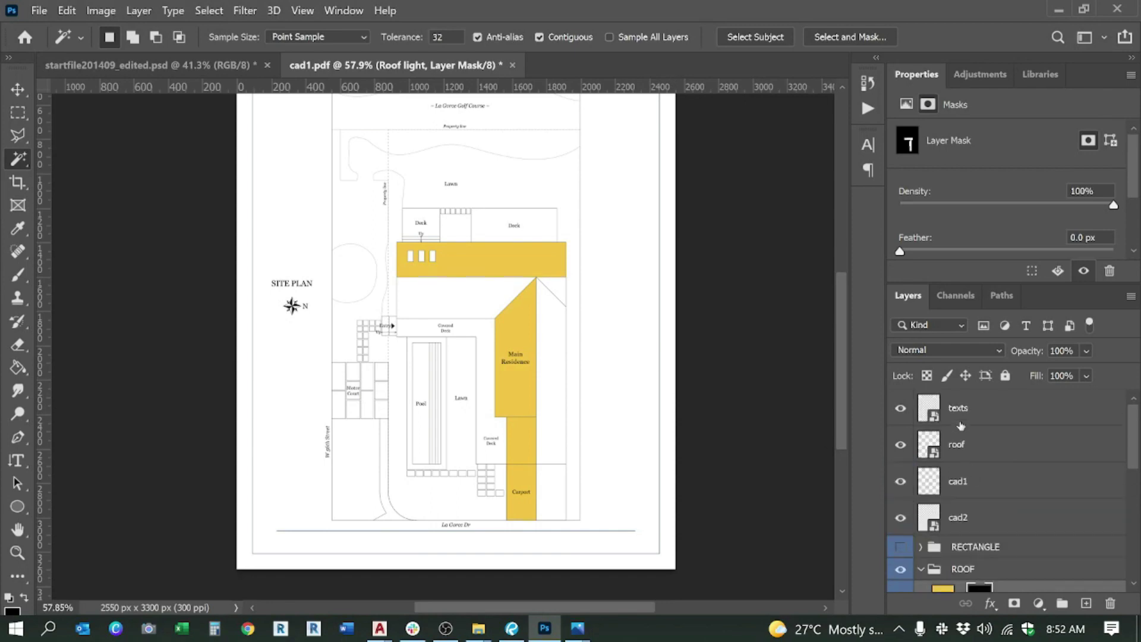
{"action": "left_click", "coordinate": [958, 443]}
{"action": "scroll", "coordinate": [470, 336], "scroll_direction": "up", "scroll_amount": 4}
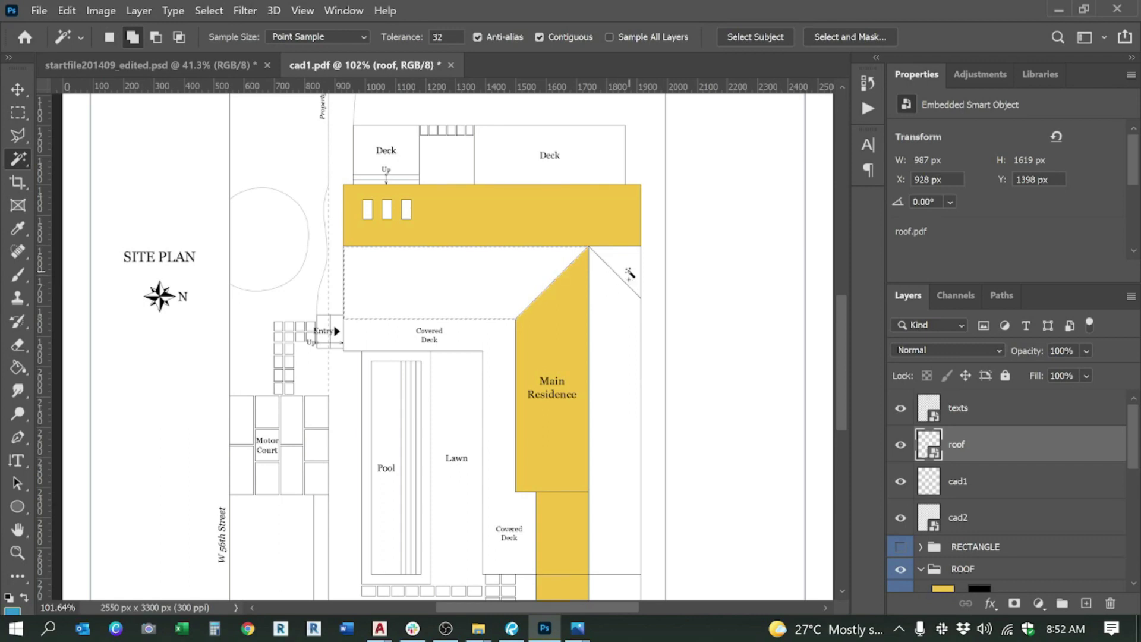
{"action": "left_click", "coordinate": [612, 328], "text": "shift"}
Step: Compare against the coloured reference site plan in Photos, then return to Photoshop
{"action": "scroll", "coordinate": [526, 196], "scroll_direction": "down", "scroll_amount": 5}
{"action": "scroll", "coordinate": [591, 440], "scroll_direction": "up", "scroll_amount": 5}
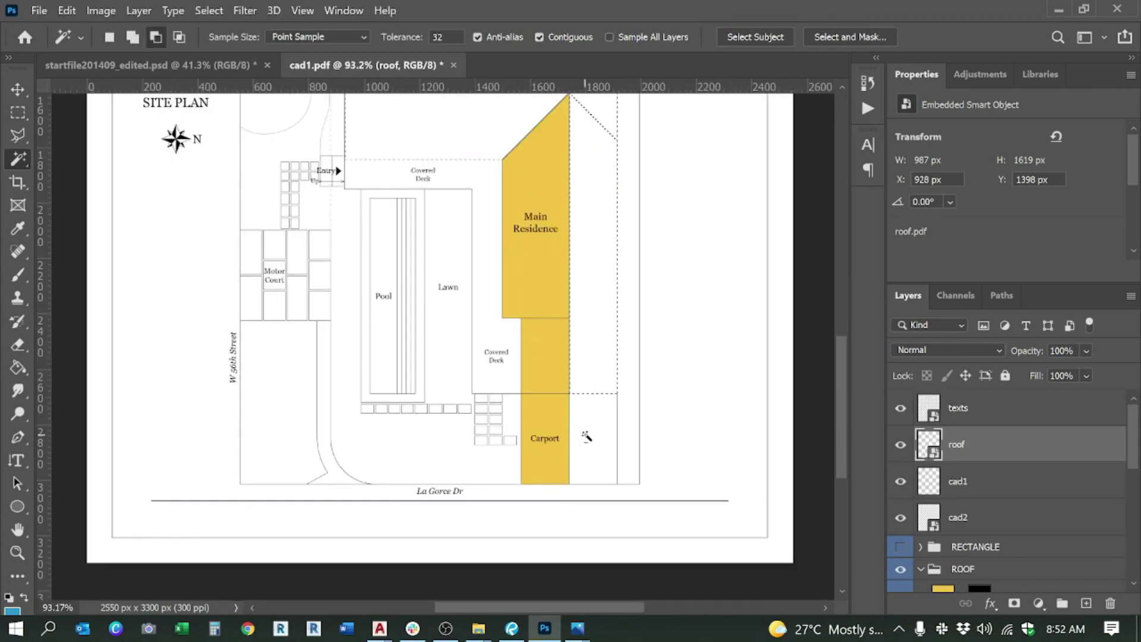
{"action": "scroll", "coordinate": [440, 429], "scroll_direction": "down", "scroll_amount": 2}
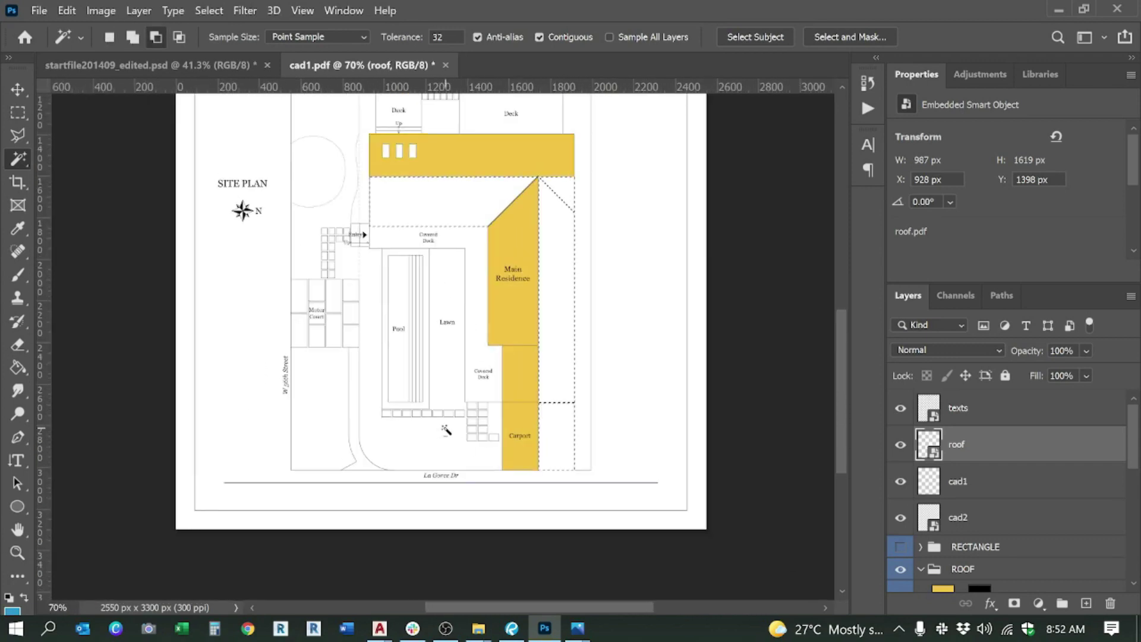
{"action": "scroll", "coordinate": [601, 390], "scroll_direction": "up", "scroll_amount": 2}
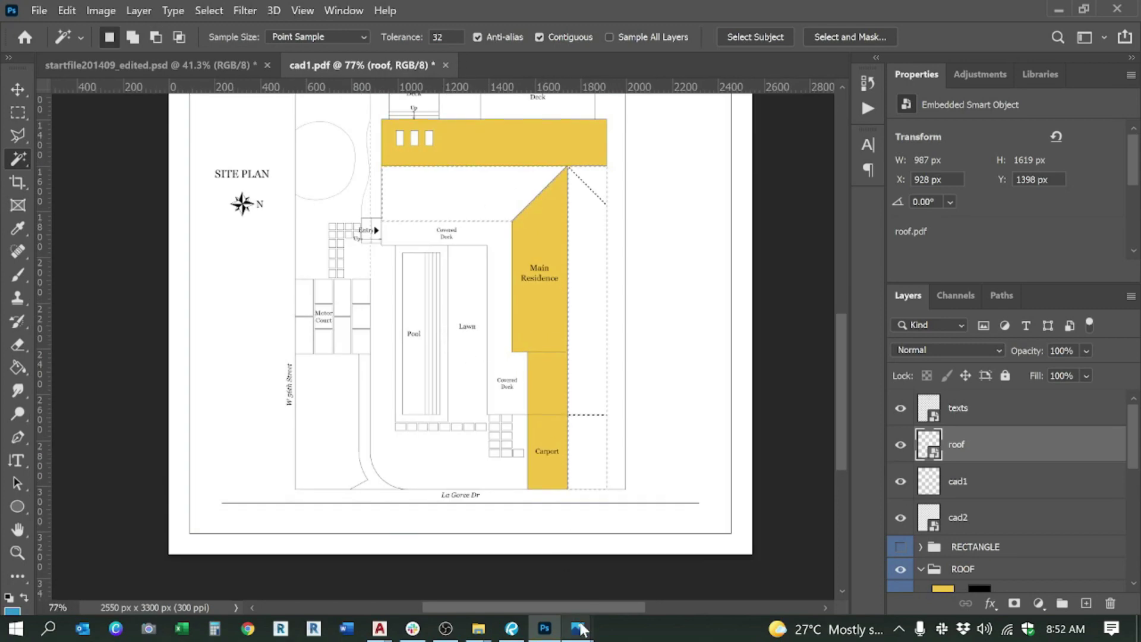
{"action": "mouse_move", "coordinate": [577, 628]}
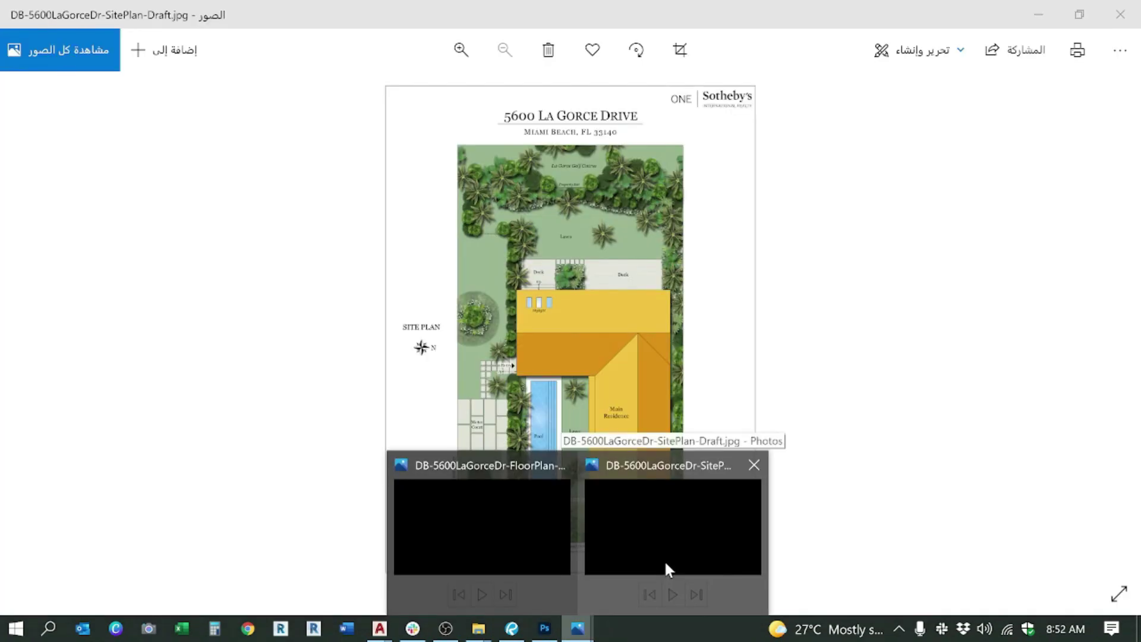
{"action": "left_click", "coordinate": [664, 559]}
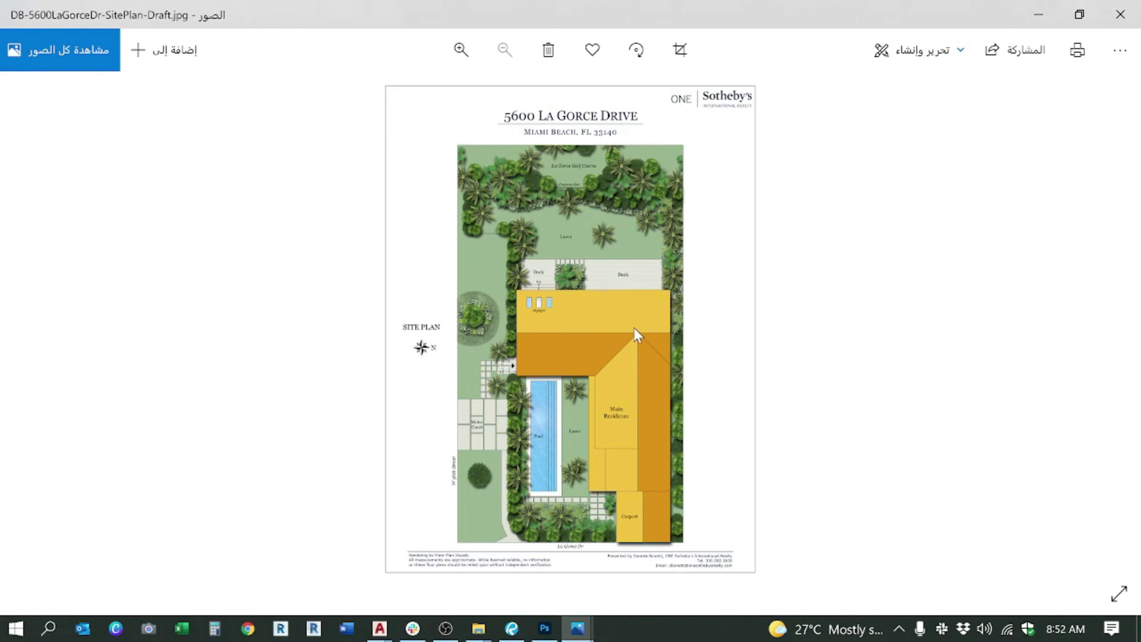
{"action": "scroll", "coordinate": [606, 479], "scroll_direction": "up", "scroll_amount": 2}
{"action": "key", "text": "alt+Tab"}
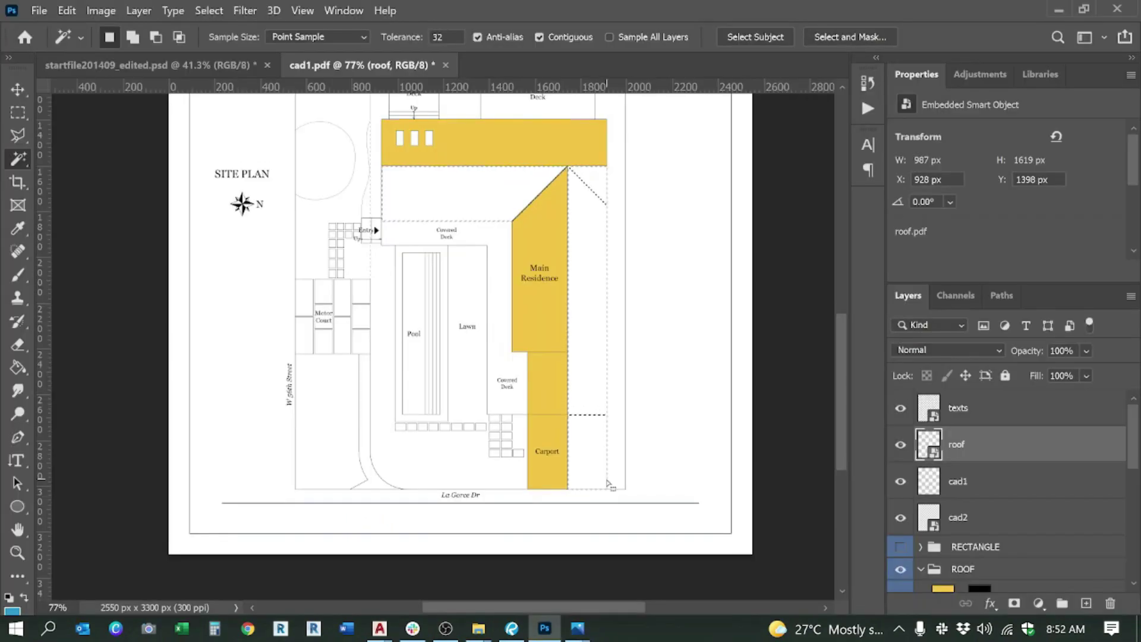
Step: Make the Roof dark layer visible and mask its dark orange to the roof selection
{"action": "scroll", "coordinate": [657, 247], "scroll_direction": "down", "scroll_amount": 1}
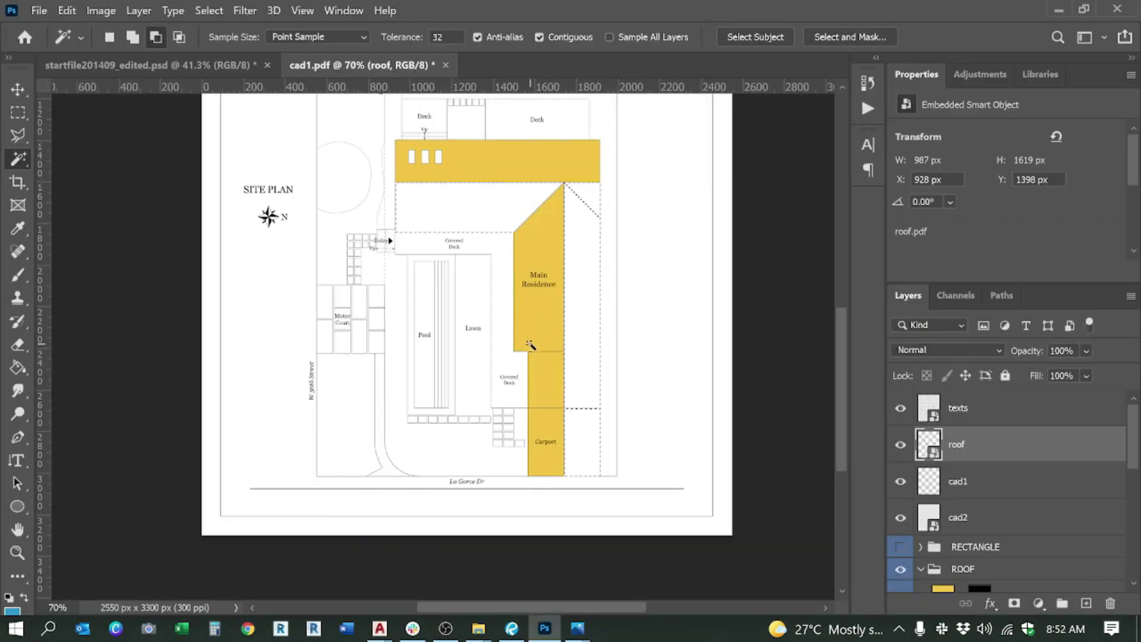
{"action": "scroll", "coordinate": [961, 526], "scroll_direction": "down", "scroll_amount": 2}
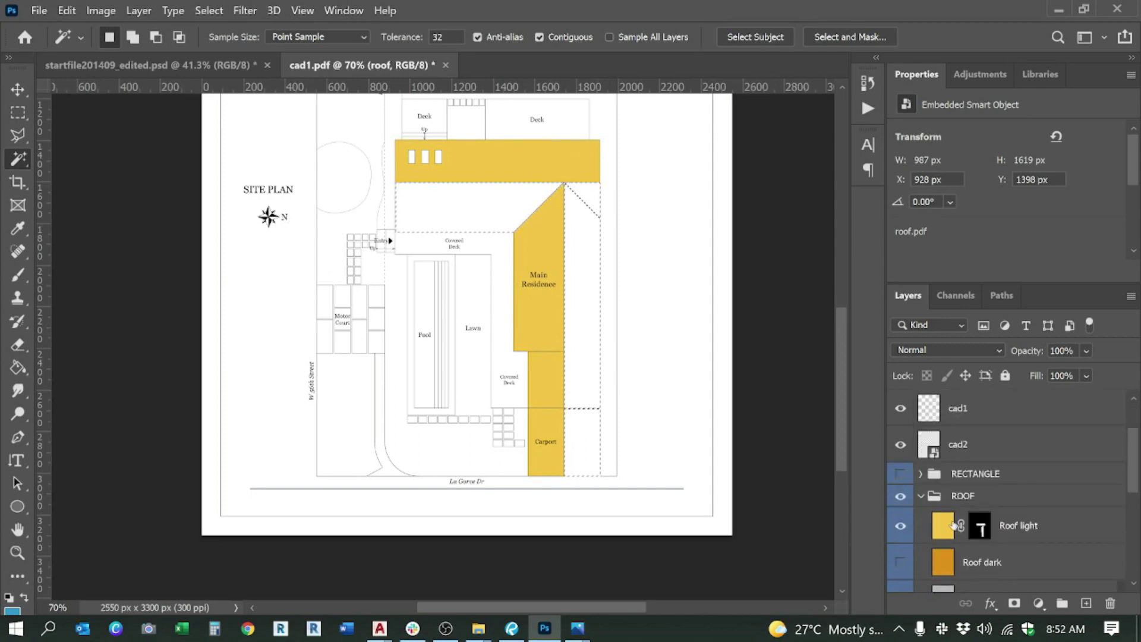
{"action": "left_click", "coordinate": [973, 562]}
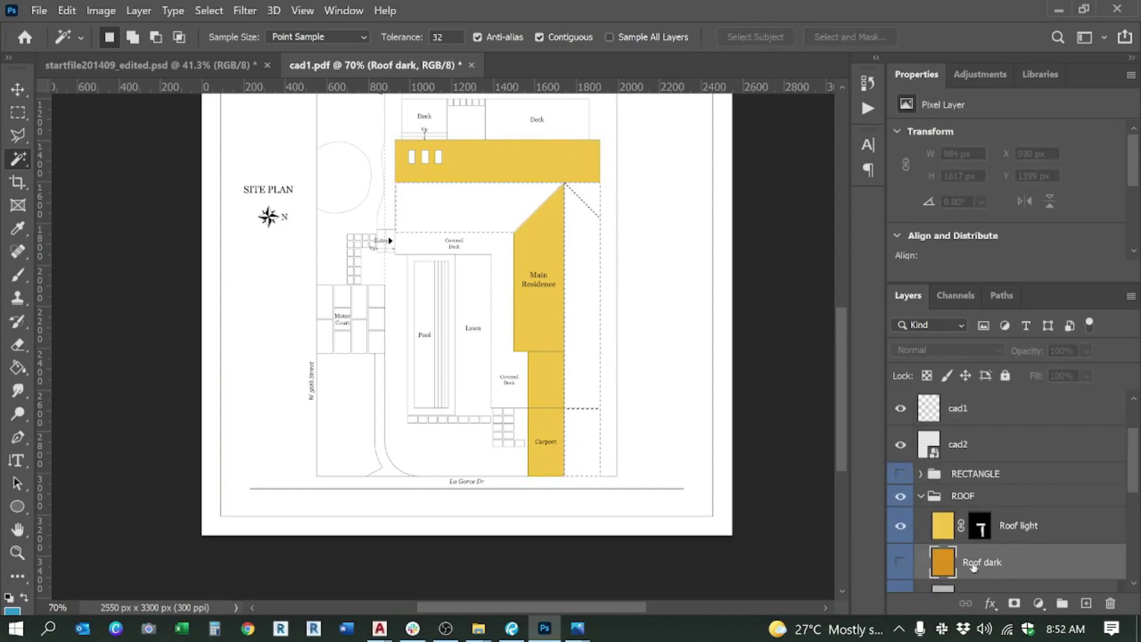
{"action": "left_click", "coordinate": [901, 563]}
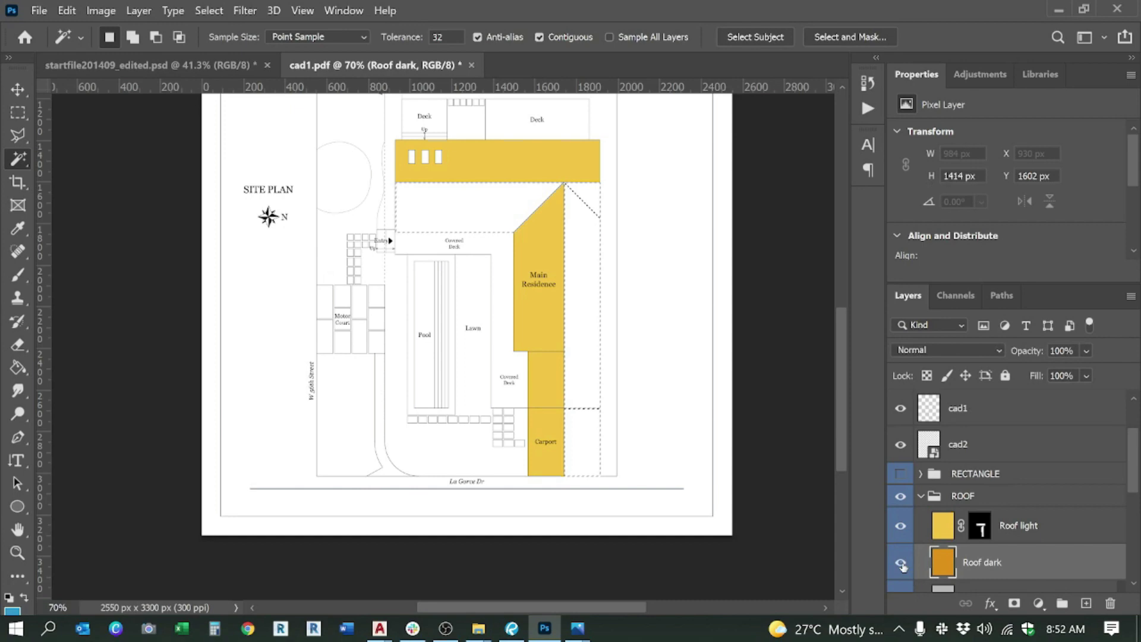
{"action": "left_click", "coordinate": [1014, 604]}
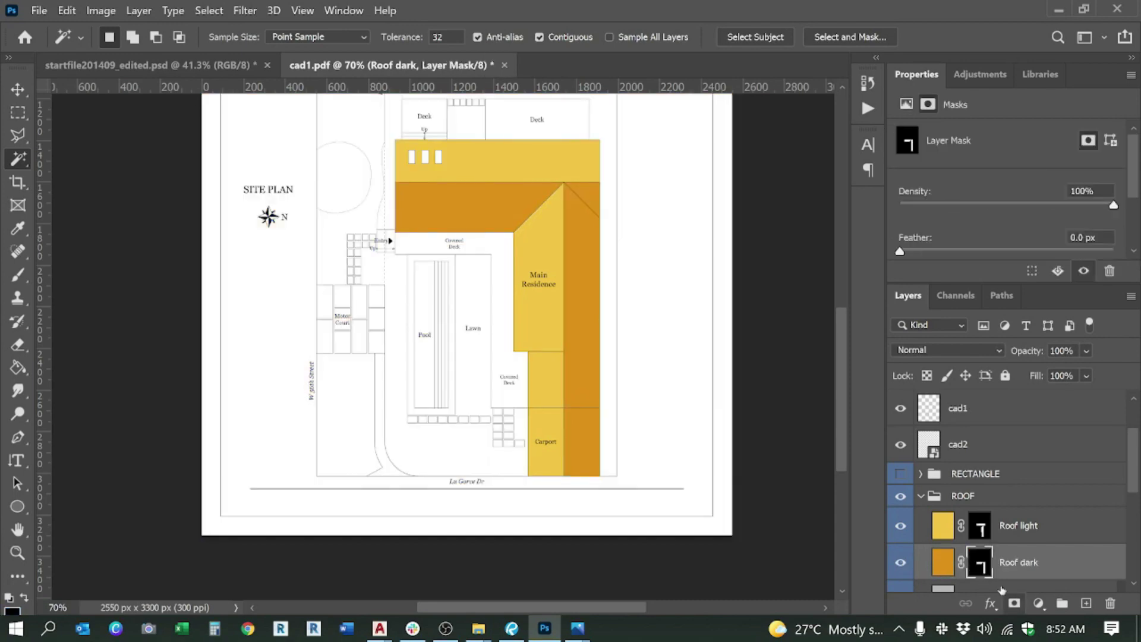
Step: Select and collapse the ROOF group
{"action": "scroll", "coordinate": [533, 381], "scroll_direction": "down", "scroll_amount": 2}
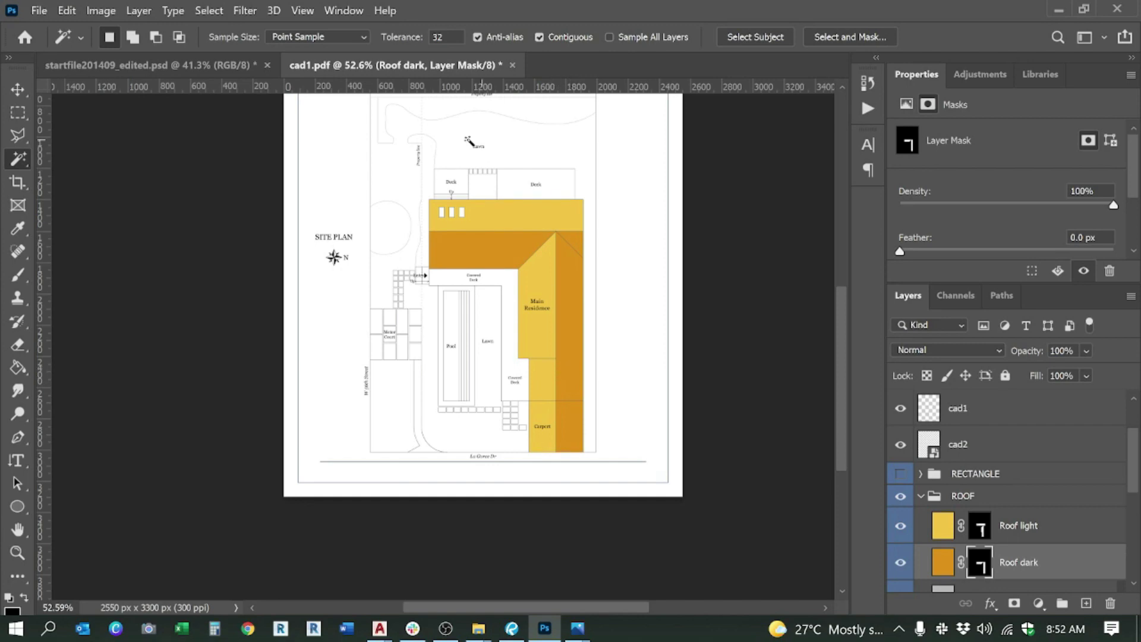
{"action": "scroll", "coordinate": [468, 141], "scroll_direction": "up", "scroll_amount": 5}
{"action": "scroll", "coordinate": [549, 217], "scroll_direction": "down", "scroll_amount": 3}
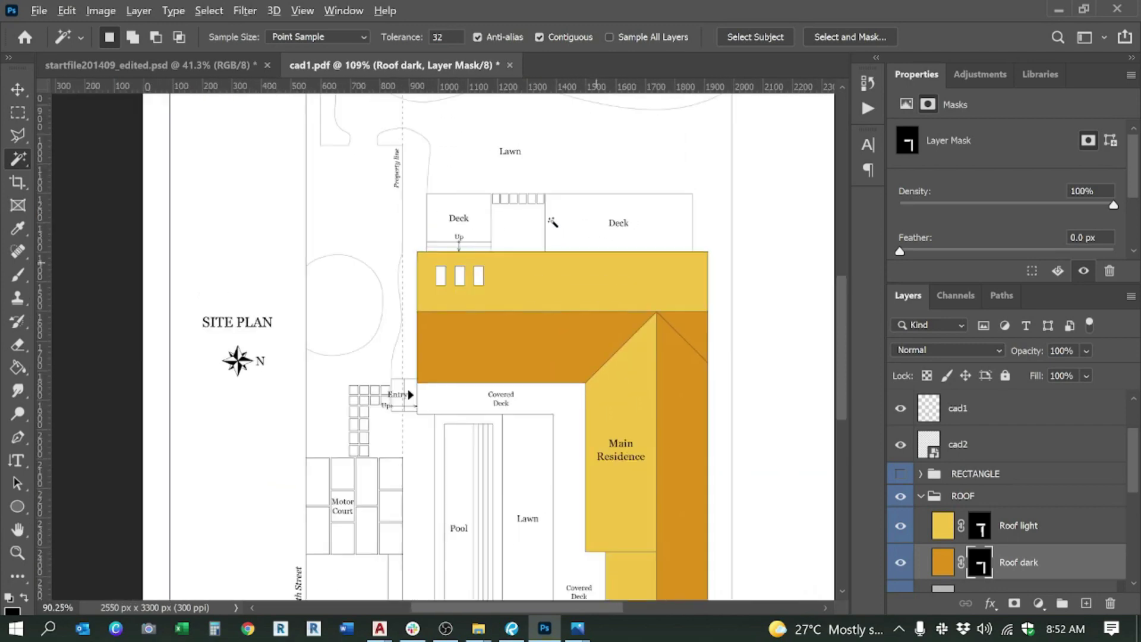
{"action": "left_click", "coordinate": [963, 496]}
{"action": "left_click", "coordinate": [921, 496]}
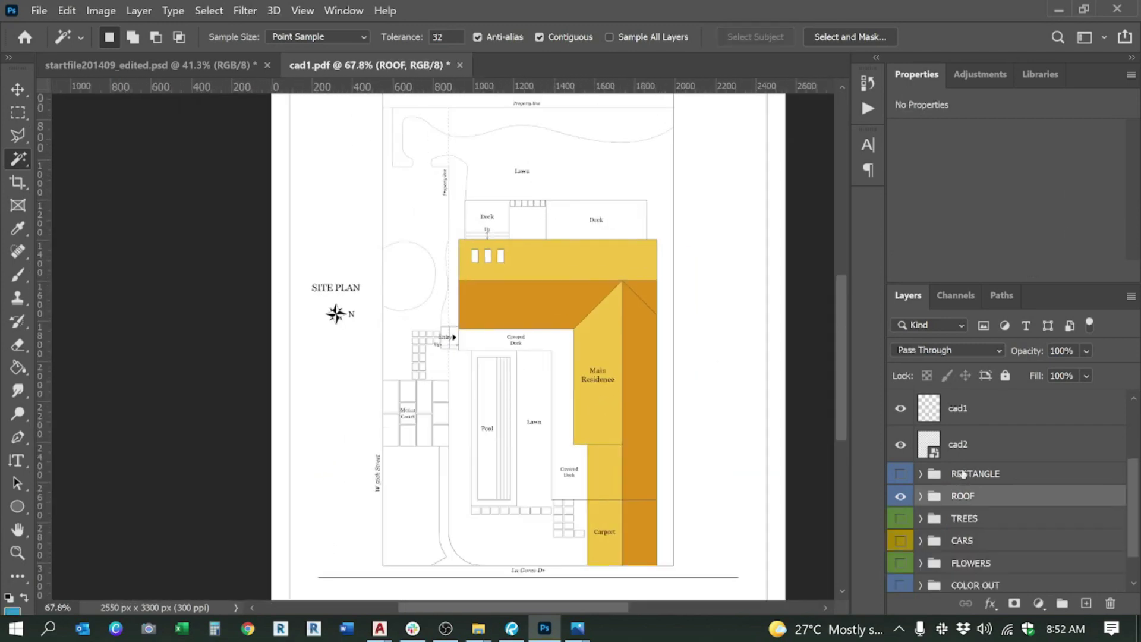
Step: Expand, inspect and collapse the COLOR OUT group, leaving it selected
{"action": "scroll", "coordinate": [949, 523], "scroll_direction": "down", "scroll_amount": 1}
{"action": "left_click", "coordinate": [921, 548]}
{"action": "scroll", "coordinate": [960, 523], "scroll_direction": "down", "scroll_amount": 3}
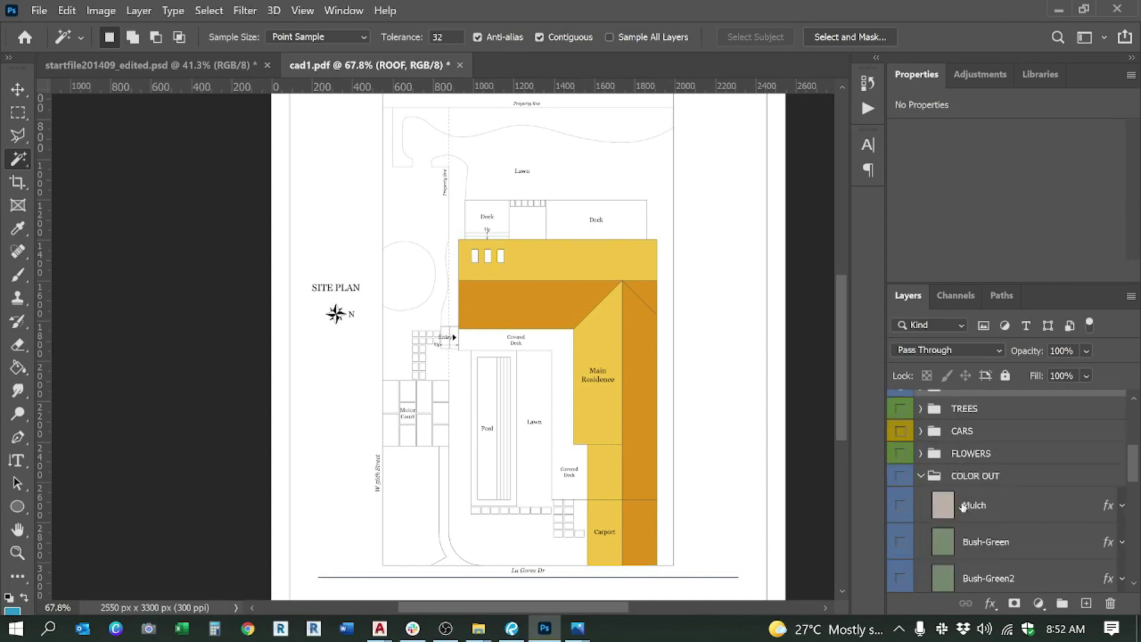
{"action": "scroll", "coordinate": [963, 508], "scroll_direction": "up", "scroll_amount": 2}
{"action": "left_click", "coordinate": [922, 510]}
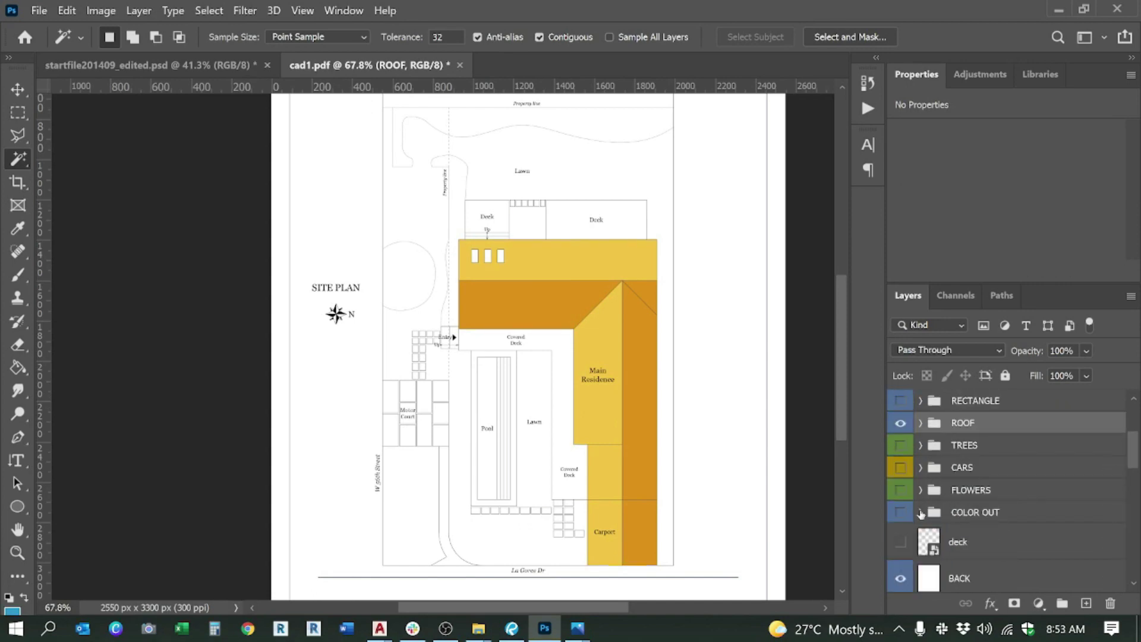
{"action": "left_click", "coordinate": [969, 513]}
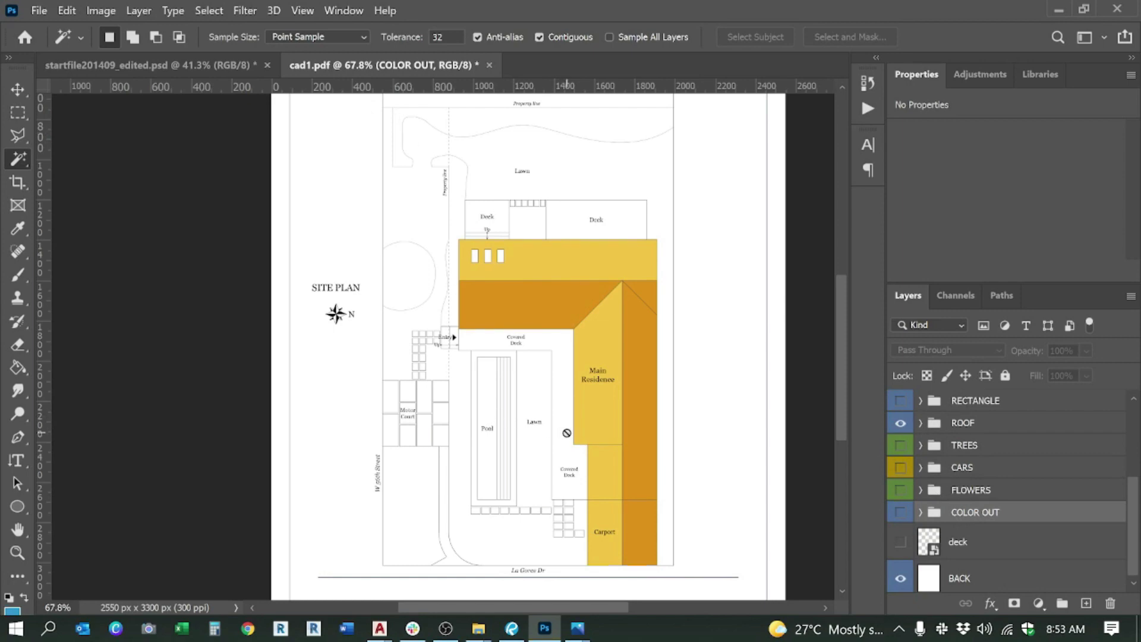
Step: Click through the roof, texts, TREES and CARS layers in the Layers panel
{"action": "scroll", "coordinate": [957, 461], "scroll_direction": "up", "scroll_amount": 4}
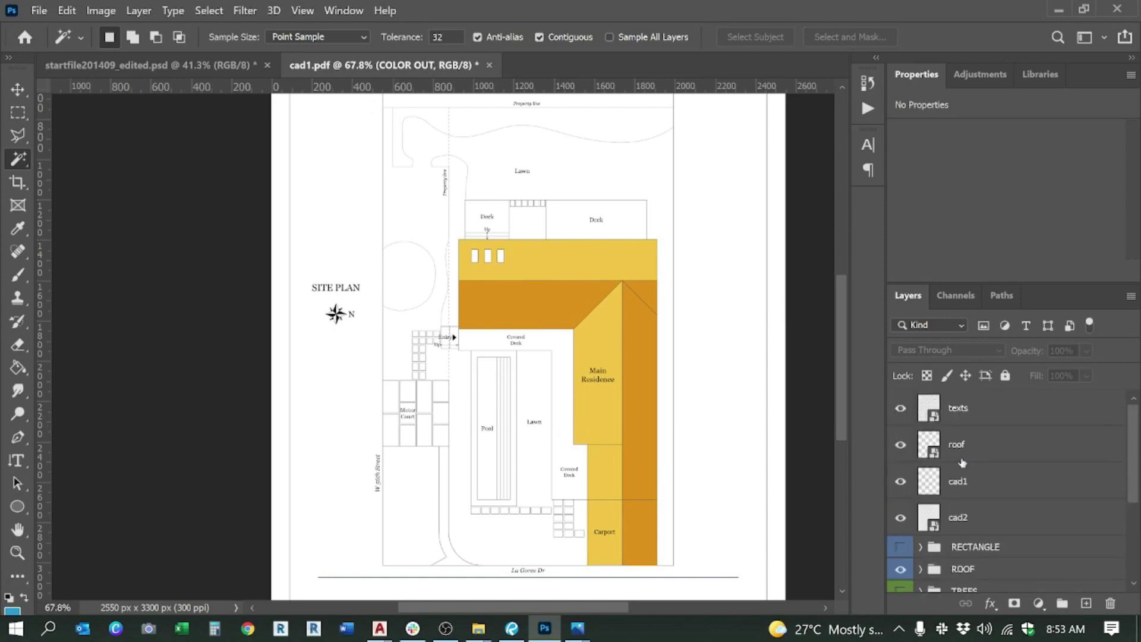
{"action": "left_click", "coordinate": [962, 456]}
{"action": "left_click", "coordinate": [964, 414]}
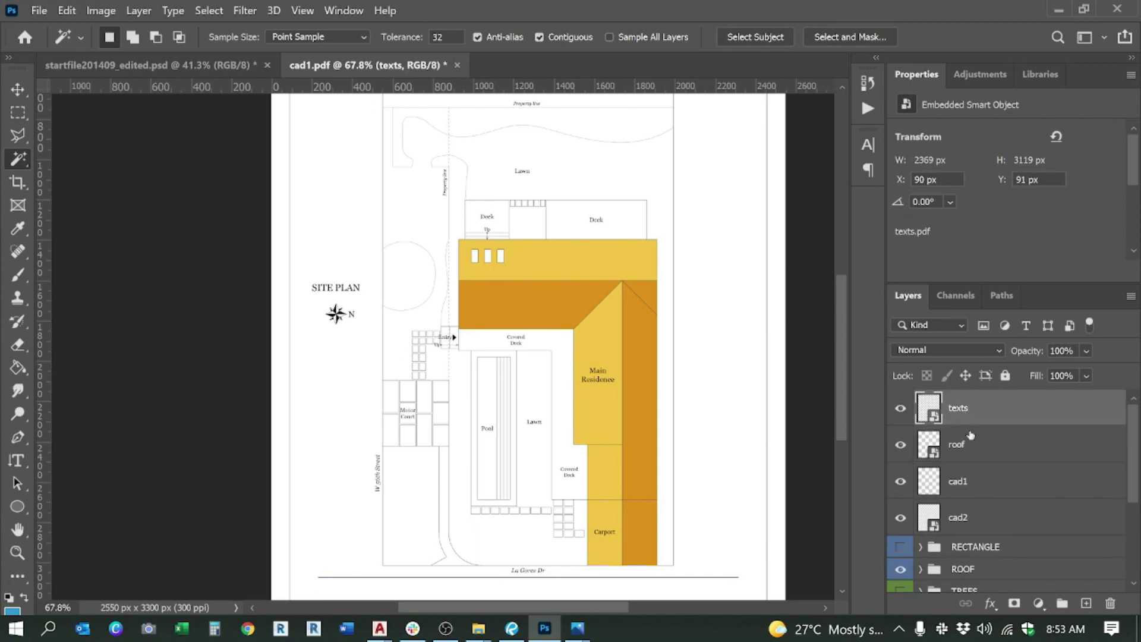
{"action": "left_click", "coordinate": [961, 457]}
{"action": "scroll", "coordinate": [478, 342], "scroll_direction": "up", "scroll_amount": 2}
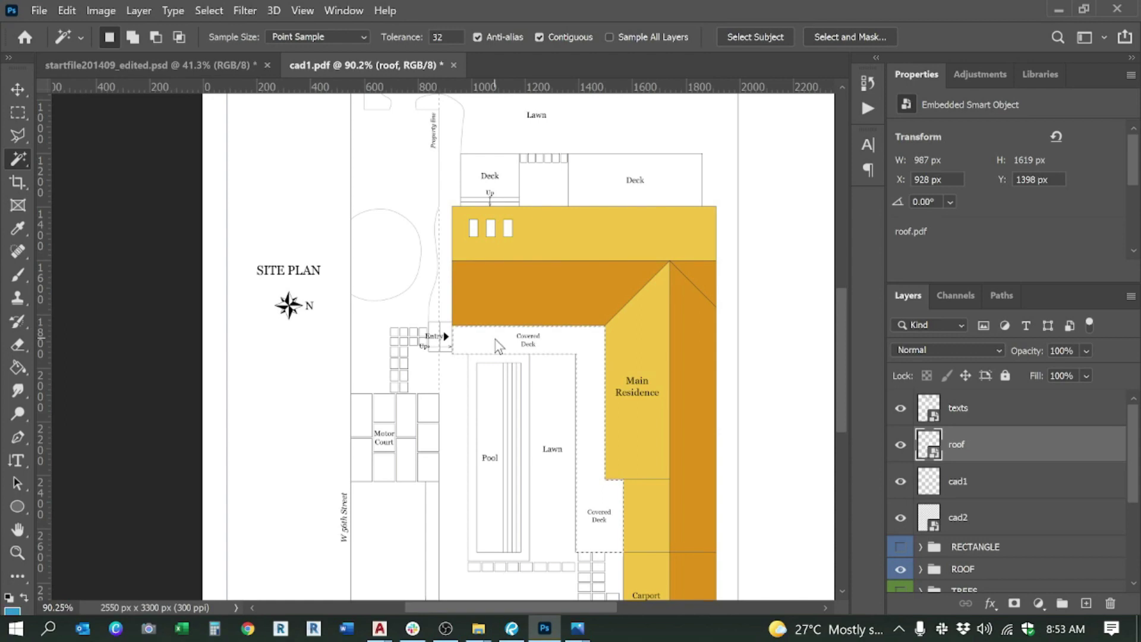
{"action": "scroll", "coordinate": [1009, 534], "scroll_direction": "down", "scroll_amount": 2}
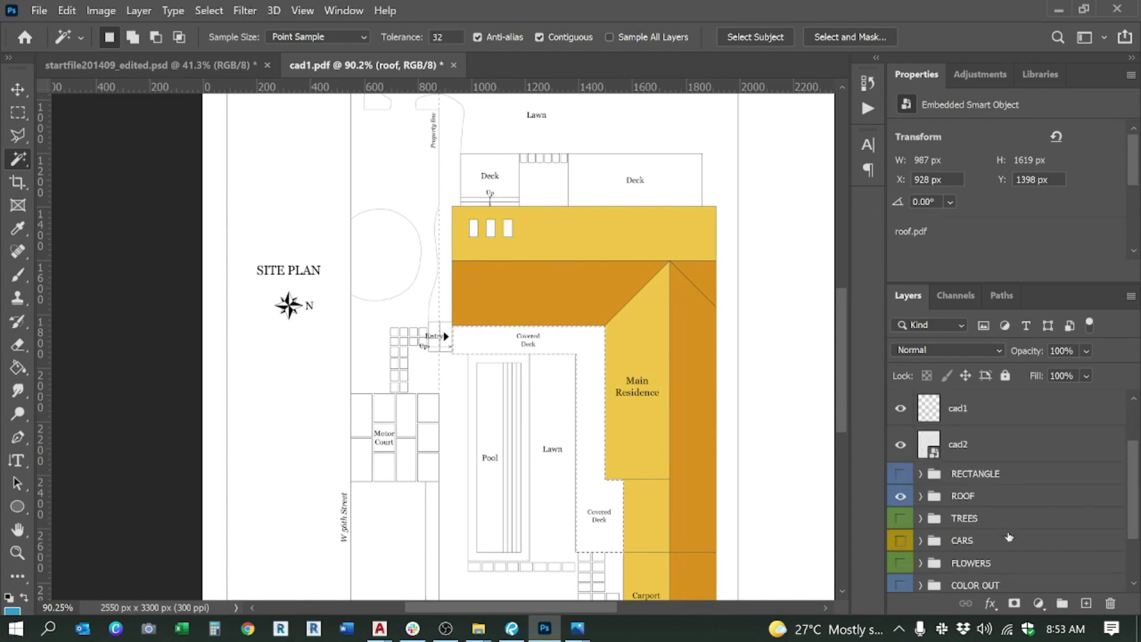
{"action": "left_click", "coordinate": [964, 520]}
{"action": "left_click", "coordinate": [966, 540]}
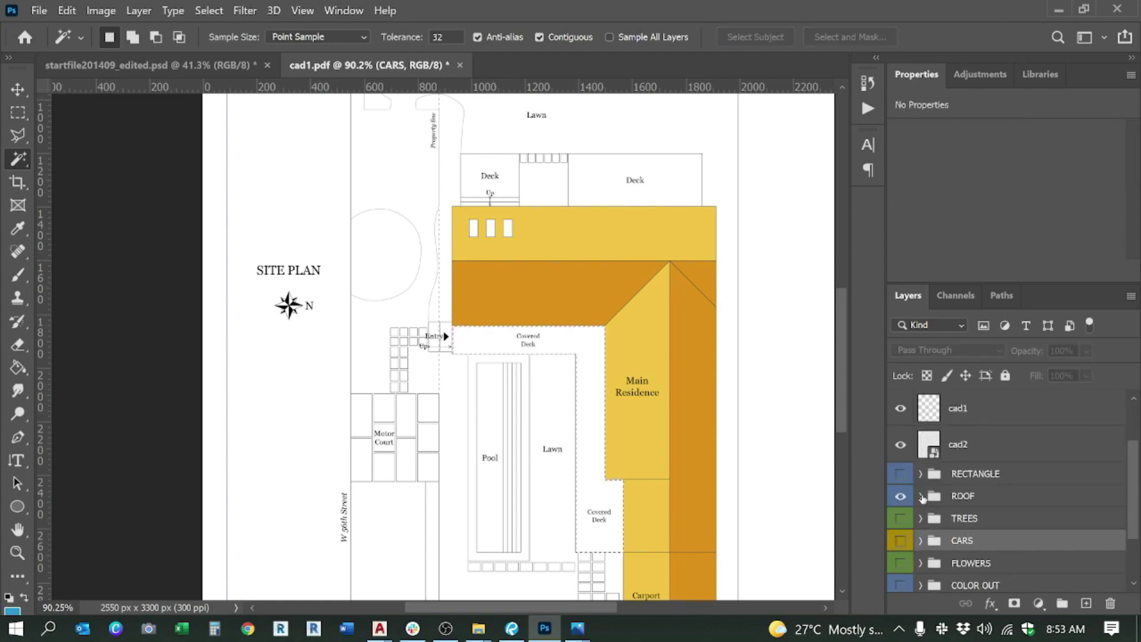
Step: Expand the ROOF group and add Roof light's mask area to the current selection
{"action": "left_click", "coordinate": [920, 496]}
{"action": "left_click", "coordinate": [975, 527]}
{"action": "right_click", "coordinate": [984, 527]}
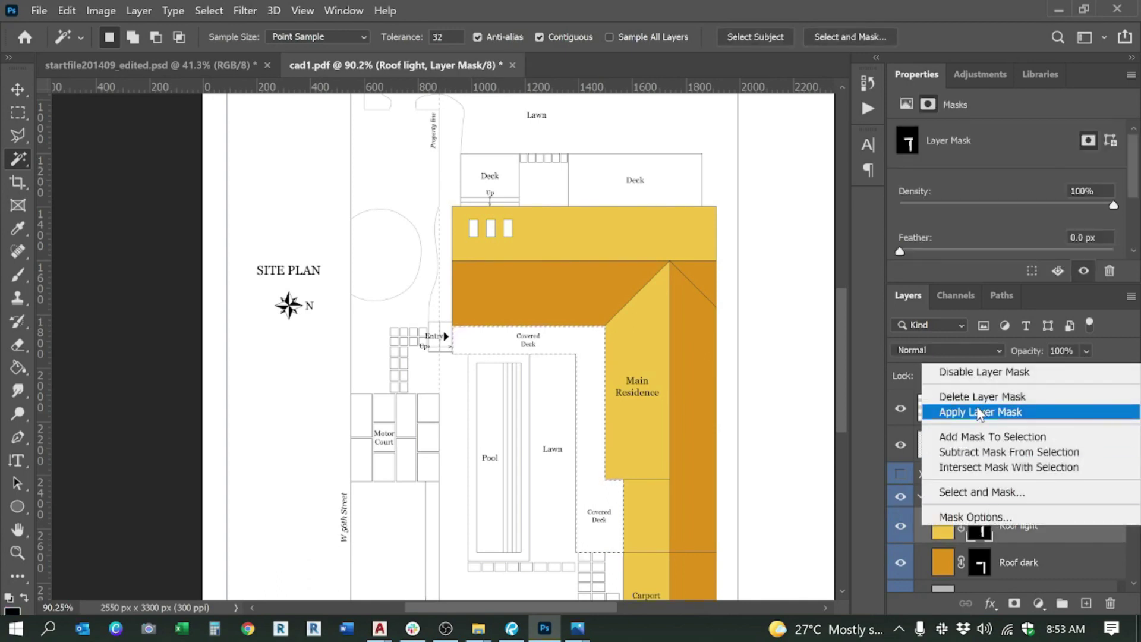
{"action": "left_click", "coordinate": [981, 435]}
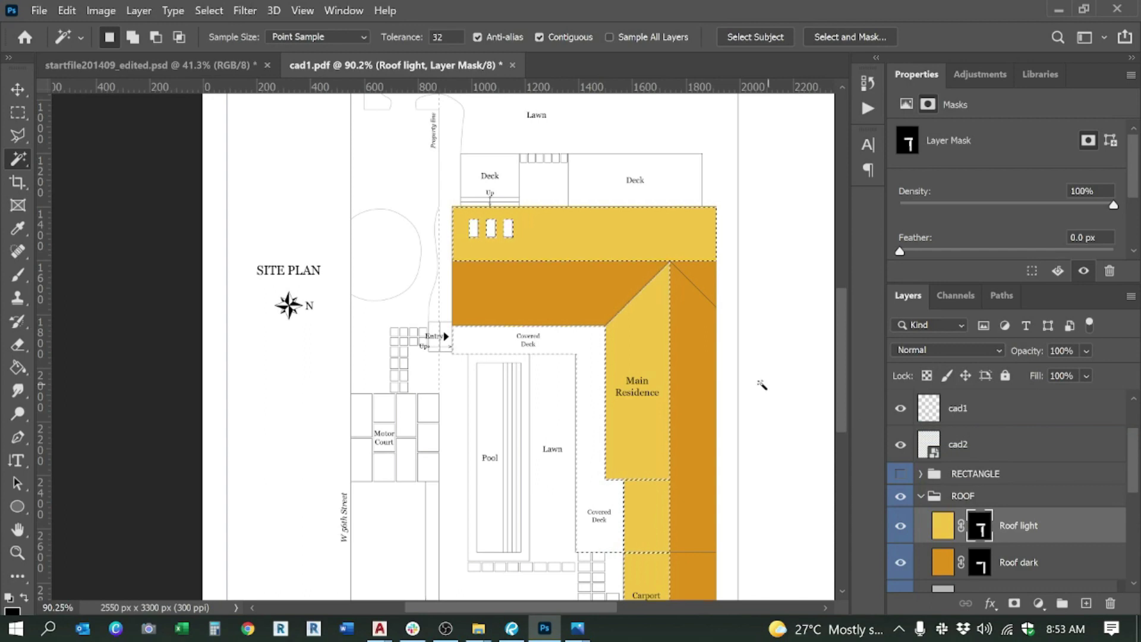
Step: Delete Roof light's old layer mask and create a new mask from the selection
{"action": "right_click", "coordinate": [983, 527]}
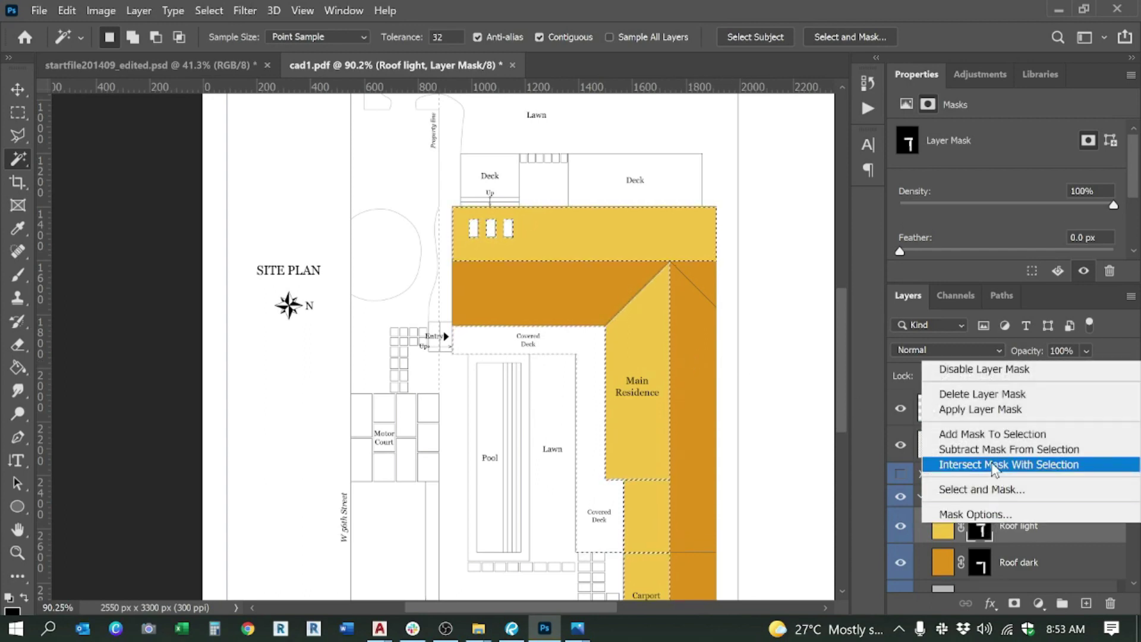
{"action": "left_click", "coordinate": [970, 394]}
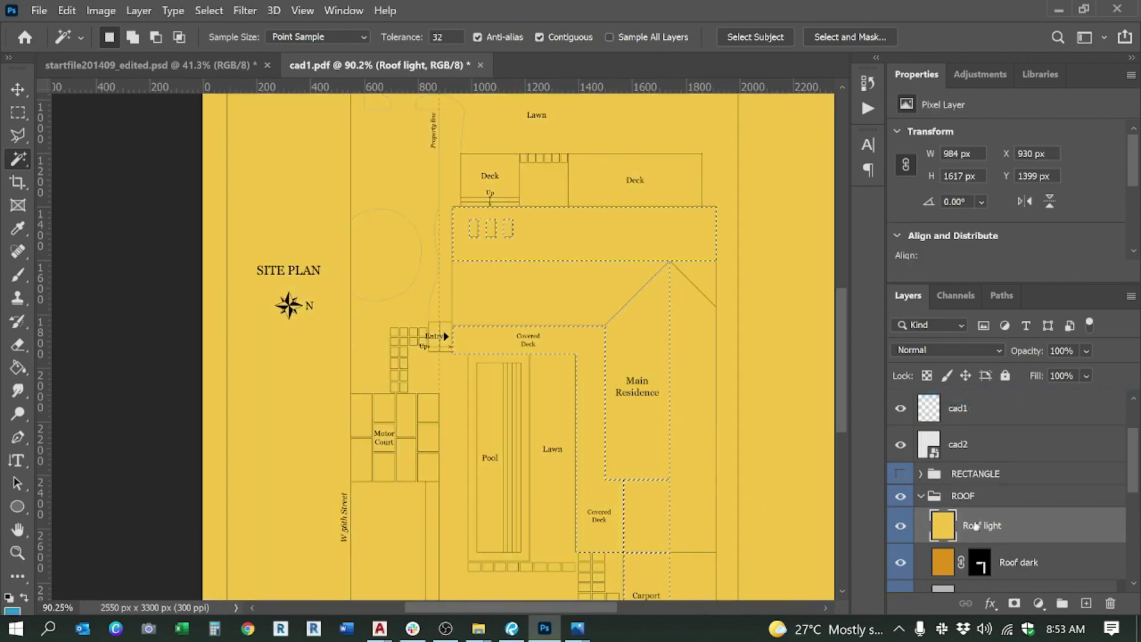
{"action": "left_click", "coordinate": [1014, 603]}
{"action": "left_click_drag", "start_coordinate": [536, 280], "coordinate": [486, 368]}
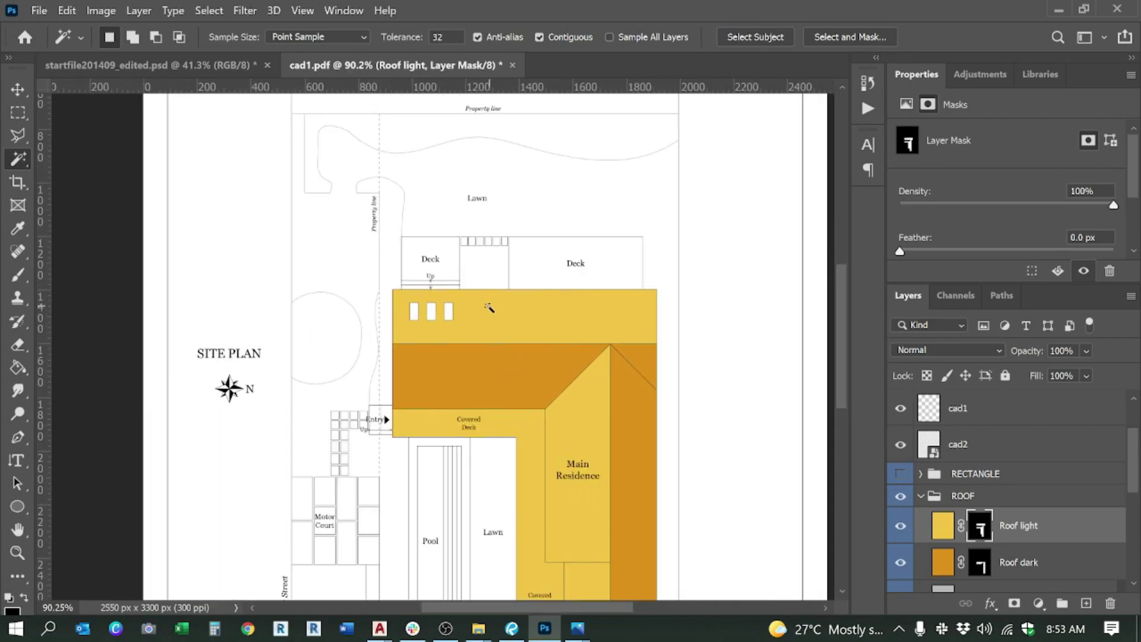
Step: Select and show the Roof light copy 2 layer, then press Delete on it
{"action": "scroll", "coordinate": [972, 463], "scroll_direction": "down", "scroll_amount": 2}
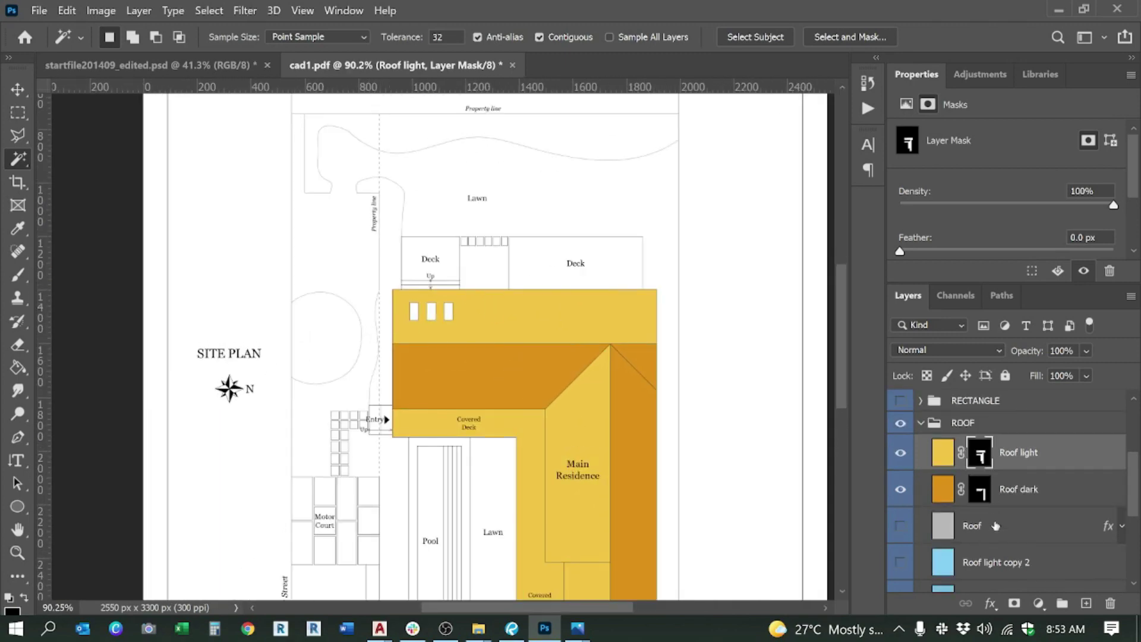
{"action": "scroll", "coordinate": [517, 234], "scroll_direction": "down", "scroll_amount": 6}
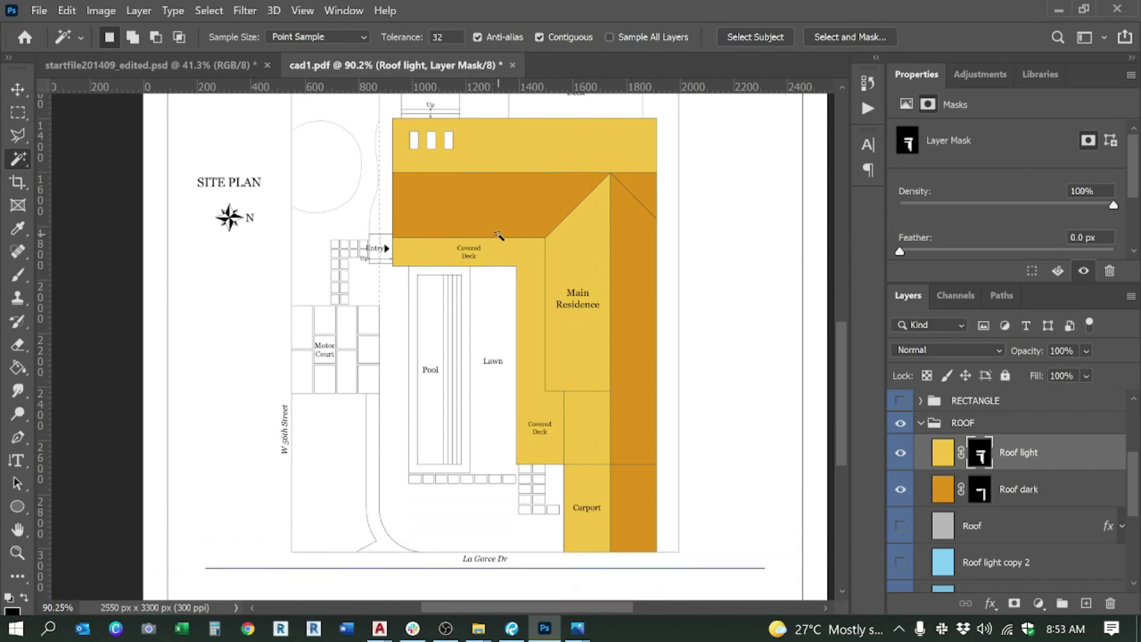
{"action": "scroll", "coordinate": [1047, 531], "scroll_direction": "down", "scroll_amount": 2}
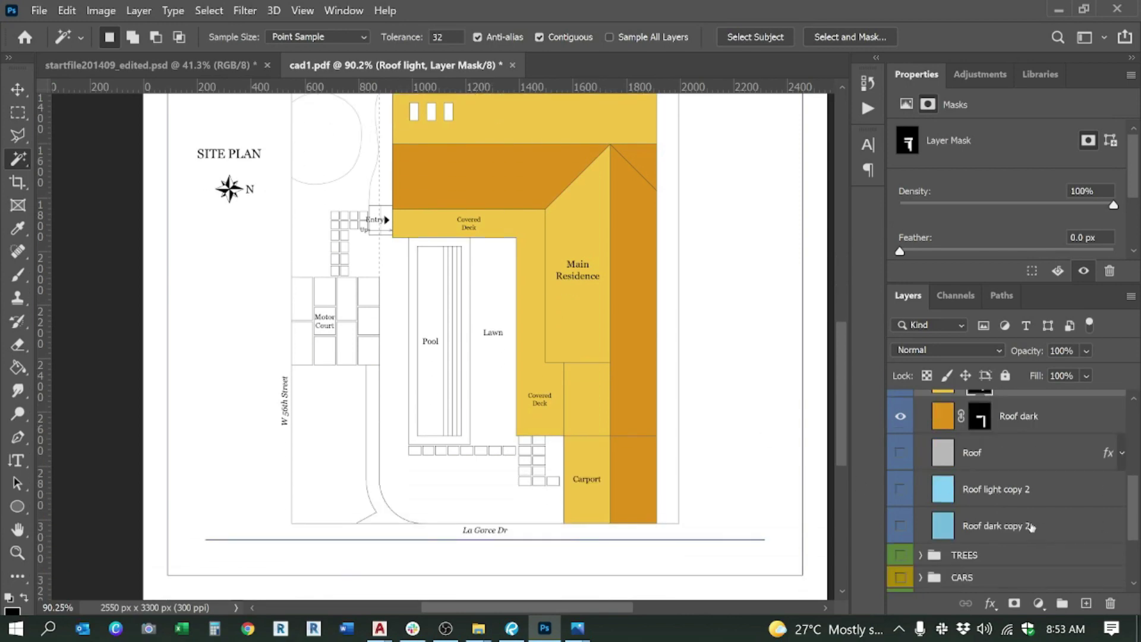
{"action": "left_click", "coordinate": [1005, 500]}
{"action": "scroll", "coordinate": [393, 250], "scroll_direction": "up", "scroll_amount": 3}
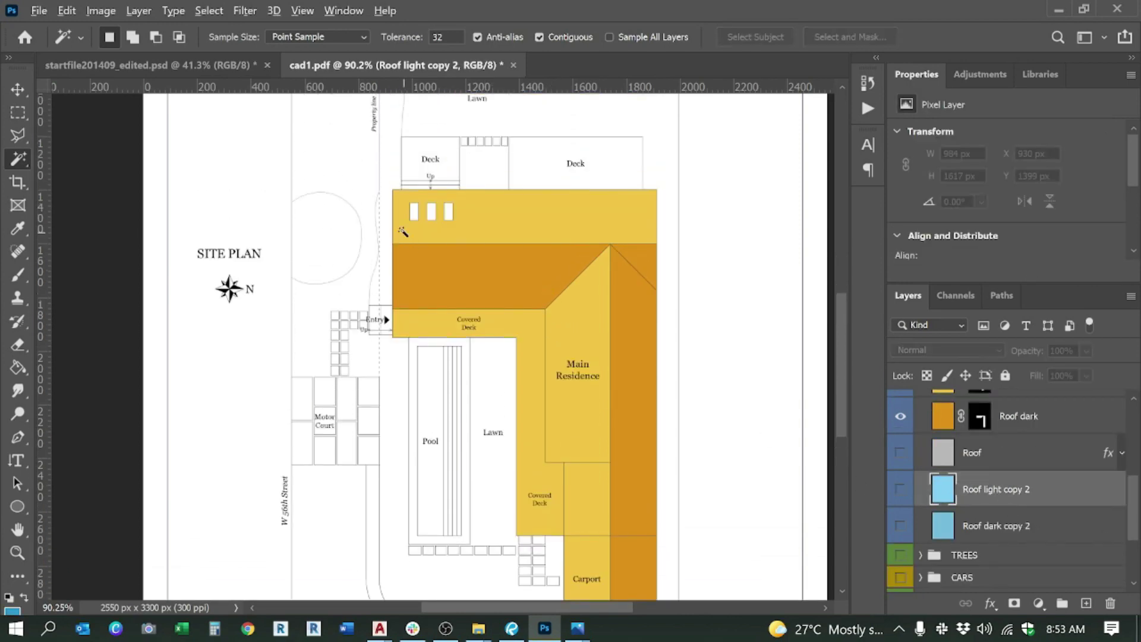
{"action": "scroll", "coordinate": [440, 223], "scroll_direction": "up", "scroll_amount": 3}
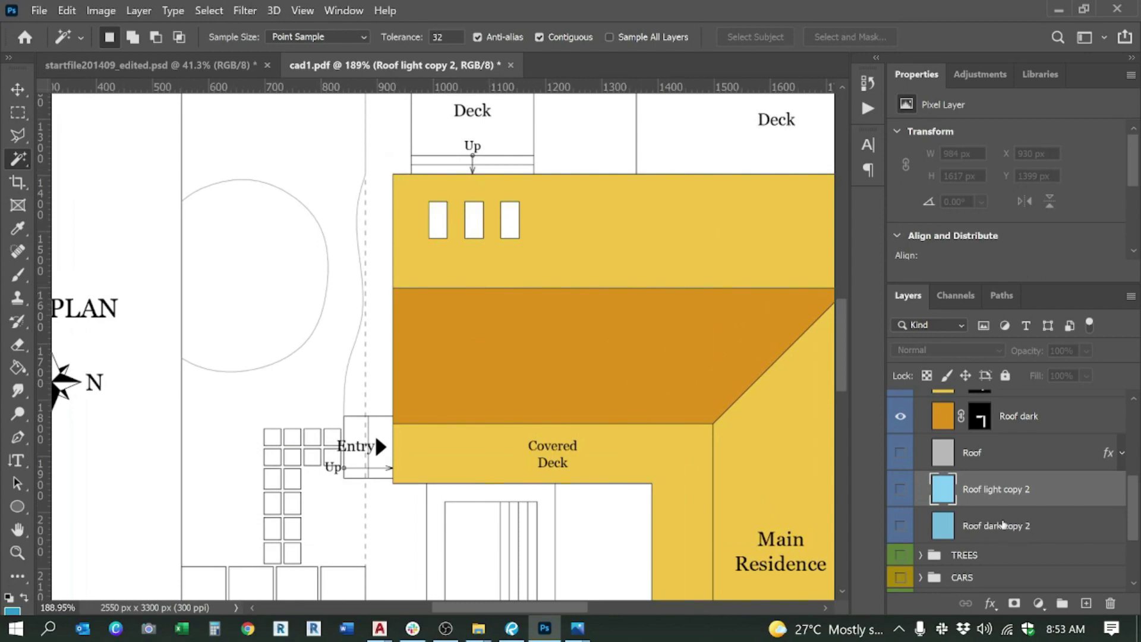
{"action": "left_click", "coordinate": [901, 489]}
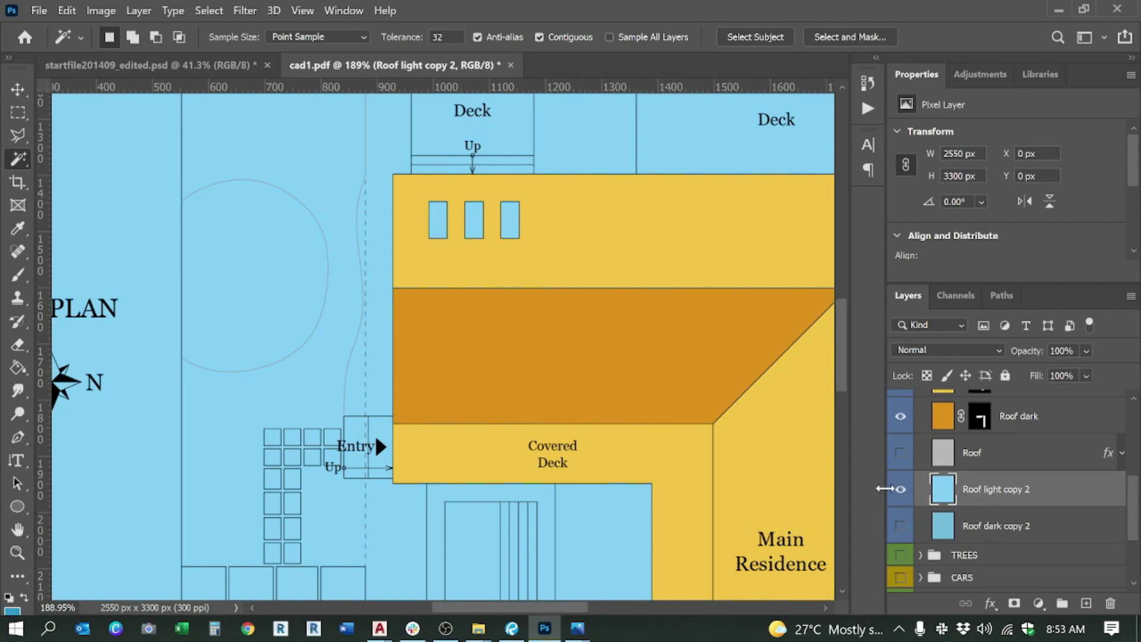
{"action": "key", "text": "Delete"}
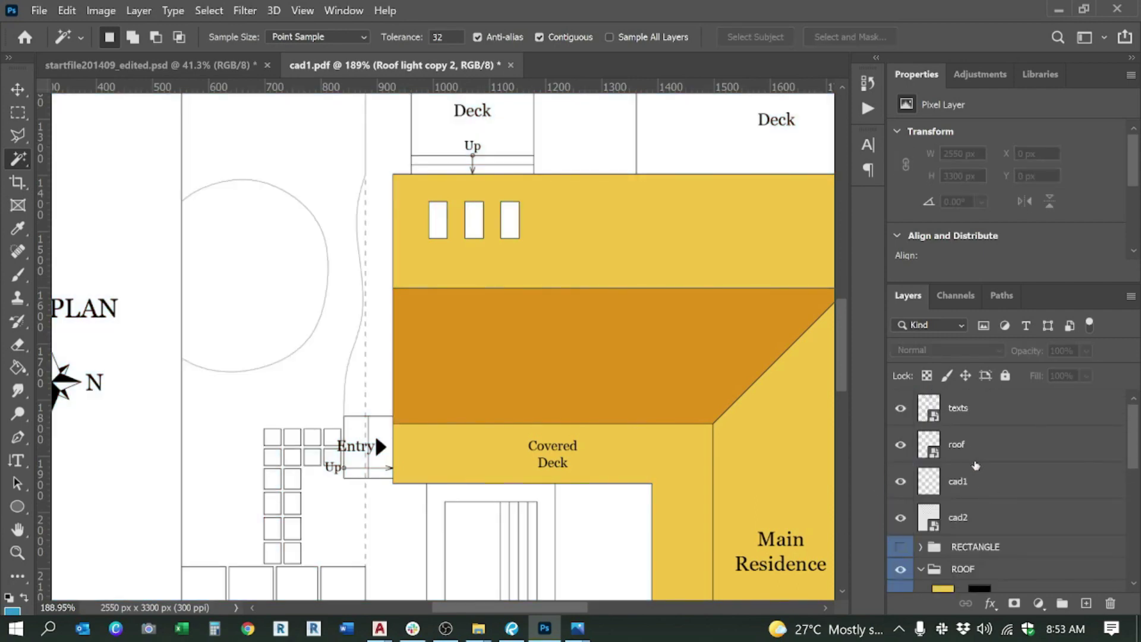
Step: On the roof layer, magic-wand the three small roof windows
{"action": "left_click", "coordinate": [975, 461]}
{"action": "left_click", "coordinate": [444, 219]}
{"action": "left_click", "coordinate": [476, 221], "text": "shift"}
{"action": "left_click", "coordinate": [514, 222], "text": "shift"}
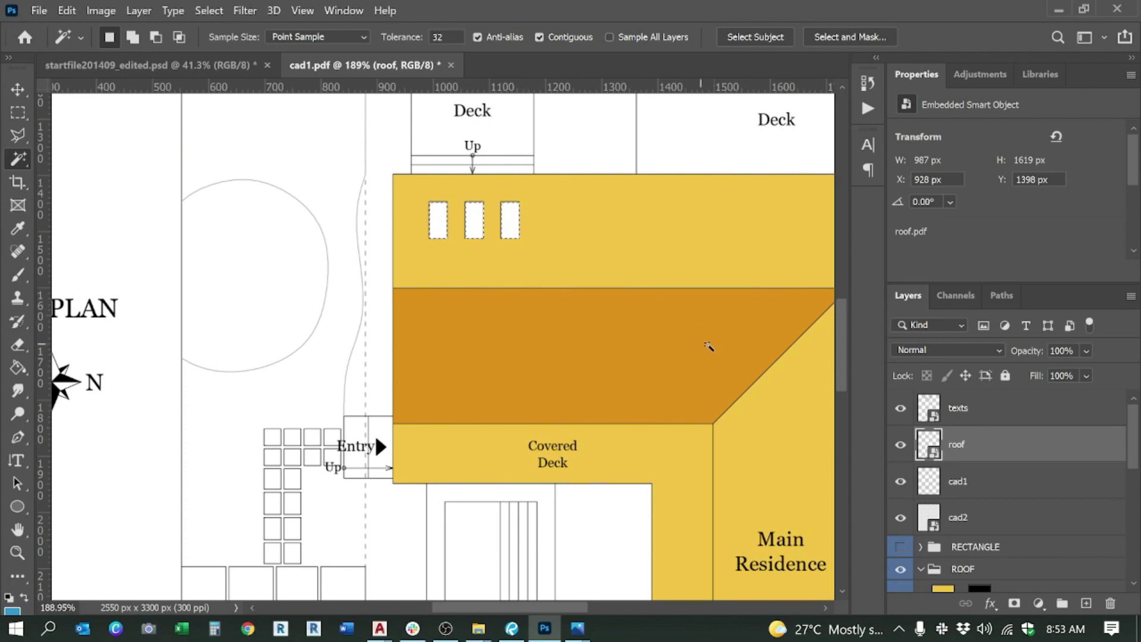
{"action": "scroll", "coordinate": [971, 504], "scroll_direction": "down", "scroll_amount": 4}
{"action": "scroll", "coordinate": [971, 504], "scroll_direction": "down", "scroll_amount": 1}
Step: Show Roof light copy 2 and mask its blue fill to the selected windows
{"action": "left_click", "coordinate": [999, 525]}
{"action": "left_click", "coordinate": [900, 527]}
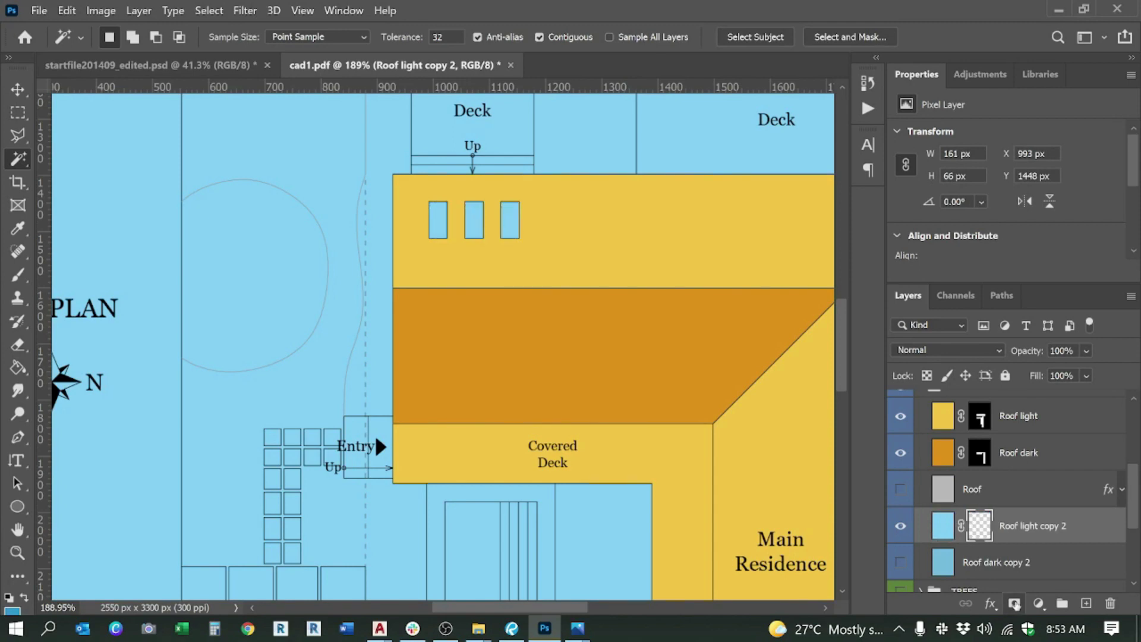
{"action": "left_click", "coordinate": [1014, 604]}
{"action": "scroll", "coordinate": [401, 325], "scroll_direction": "down", "scroll_amount": 2}
{"action": "scroll", "coordinate": [401, 325], "scroll_direction": "down", "scroll_amount": 1}
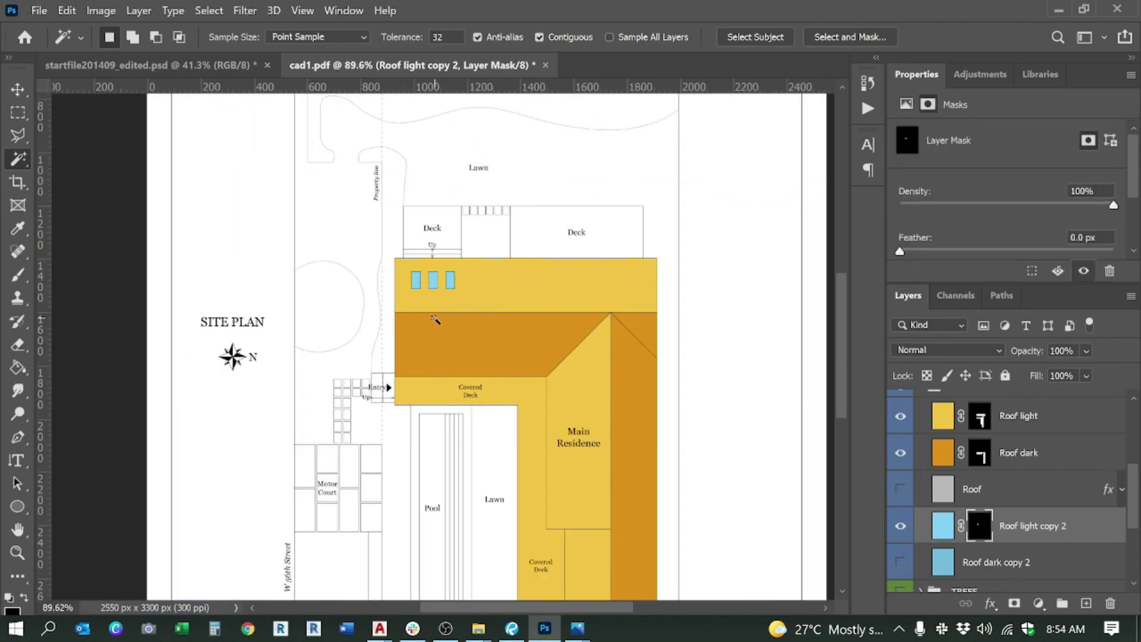
{"action": "scroll", "coordinate": [435, 320], "scroll_direction": "up", "scroll_amount": 1}
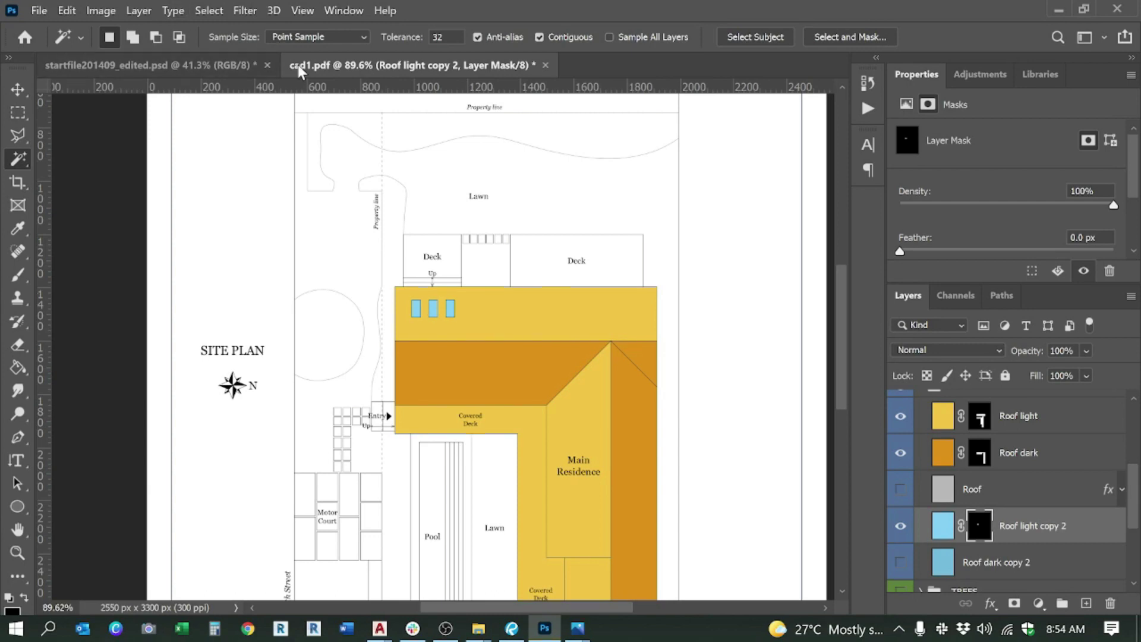
Step: Duplicate Concrete-Grg from the COLOR IN group of startfile into cad1.pdf, then return to cad1.pdf
{"action": "left_click", "coordinate": [186, 66]}
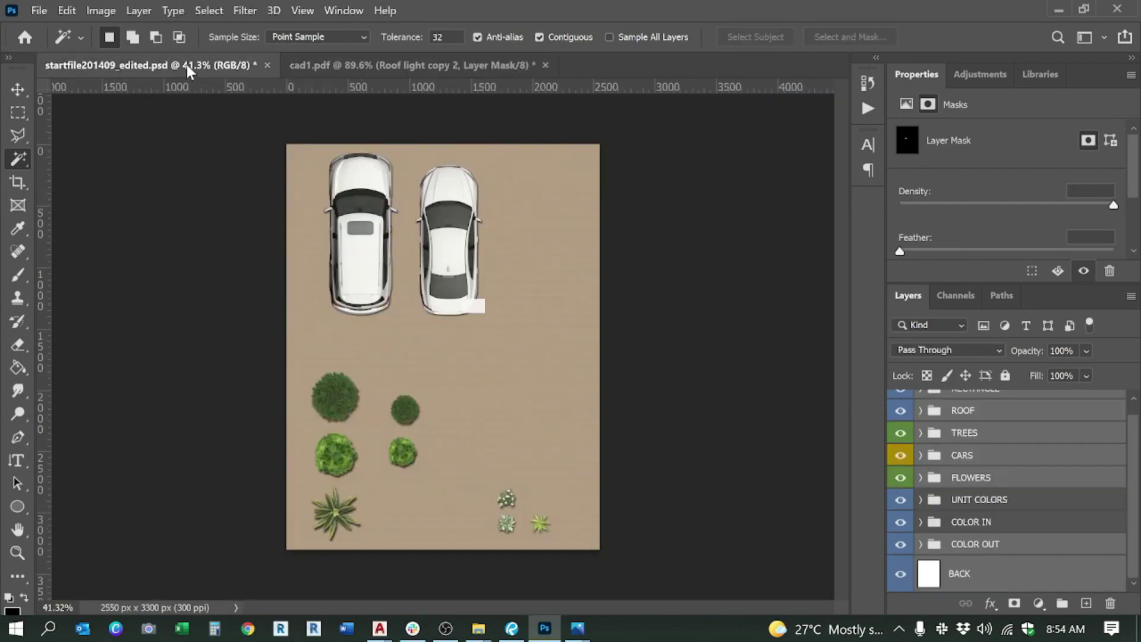
{"action": "left_click", "coordinate": [921, 524]}
{"action": "scroll", "coordinate": [998, 526], "scroll_direction": "down", "scroll_amount": 5}
{"action": "scroll", "coordinate": [987, 529], "scroll_direction": "down", "scroll_amount": 3}
{"action": "left_click", "coordinate": [937, 527]}
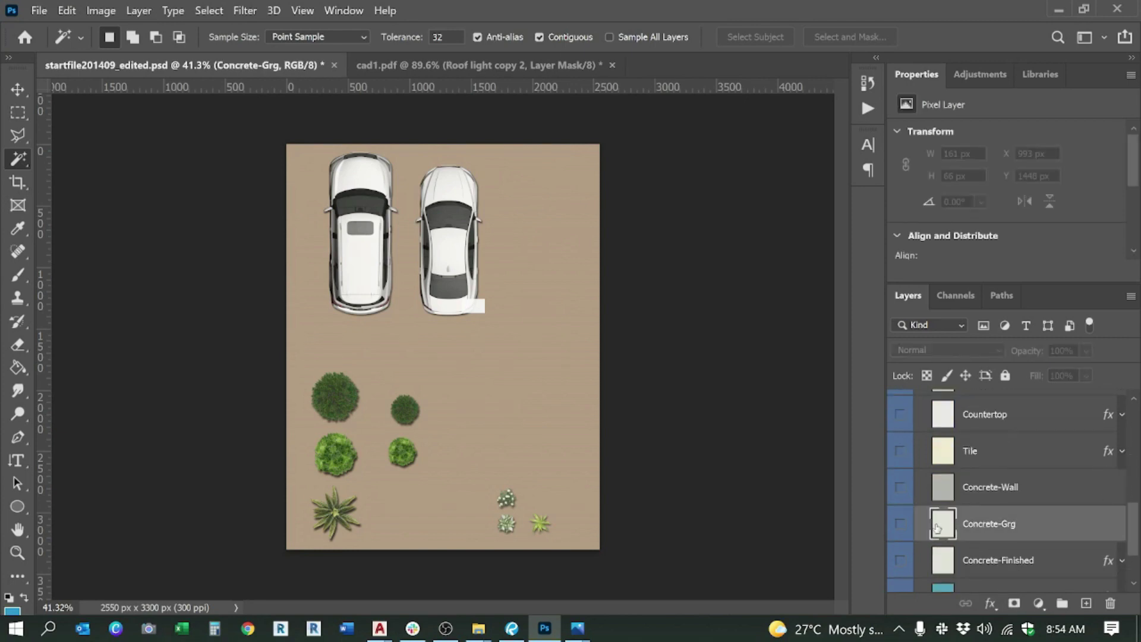
{"action": "right_click", "coordinate": [990, 527]}
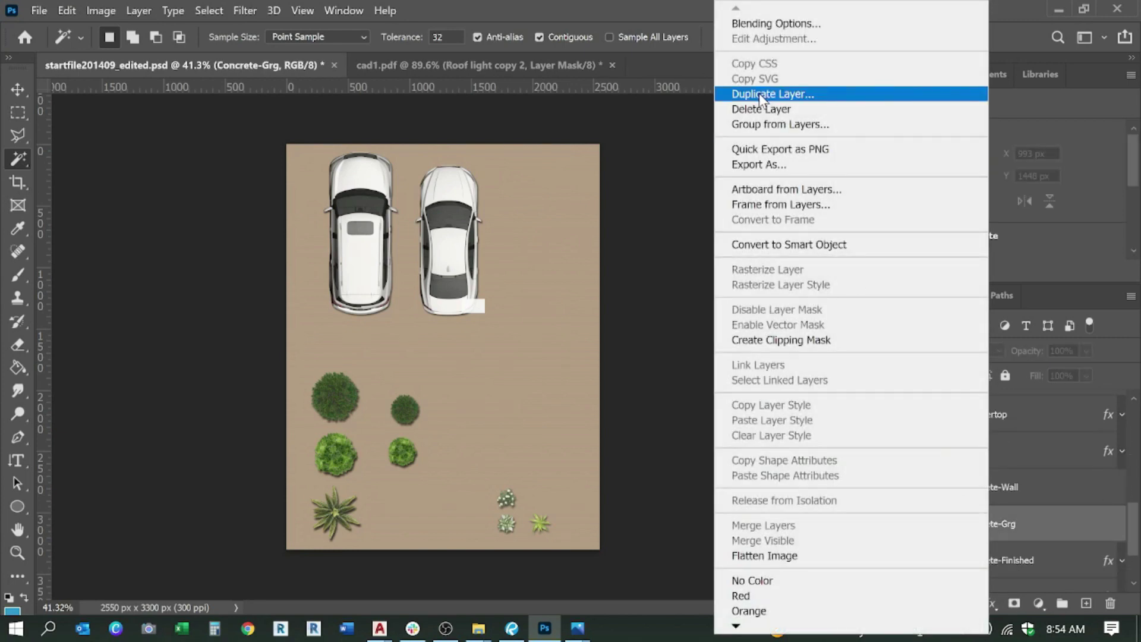
{"action": "left_click", "coordinate": [762, 93]}
{"action": "left_click", "coordinate": [414, 167]}
{"action": "left_click", "coordinate": [410, 194]}
{"action": "left_click", "coordinate": [565, 102]}
{"action": "left_click", "coordinate": [356, 65]}
{"action": "scroll", "coordinate": [990, 472], "scroll_direction": "up", "scroll_amount": 4}
{"action": "scroll", "coordinate": [1010, 470], "scroll_direction": "up", "scroll_amount": 4}
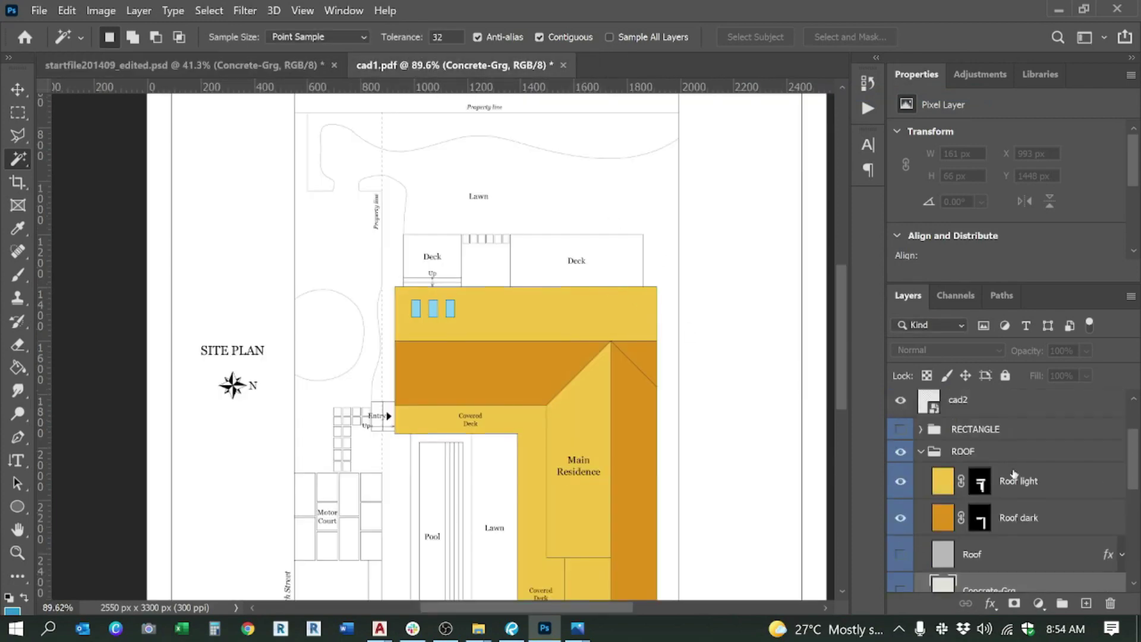
Step: On the cad1 layer, magic-wand the right deck and add the step strip under the left deck
{"action": "left_click", "coordinate": [968, 456]}
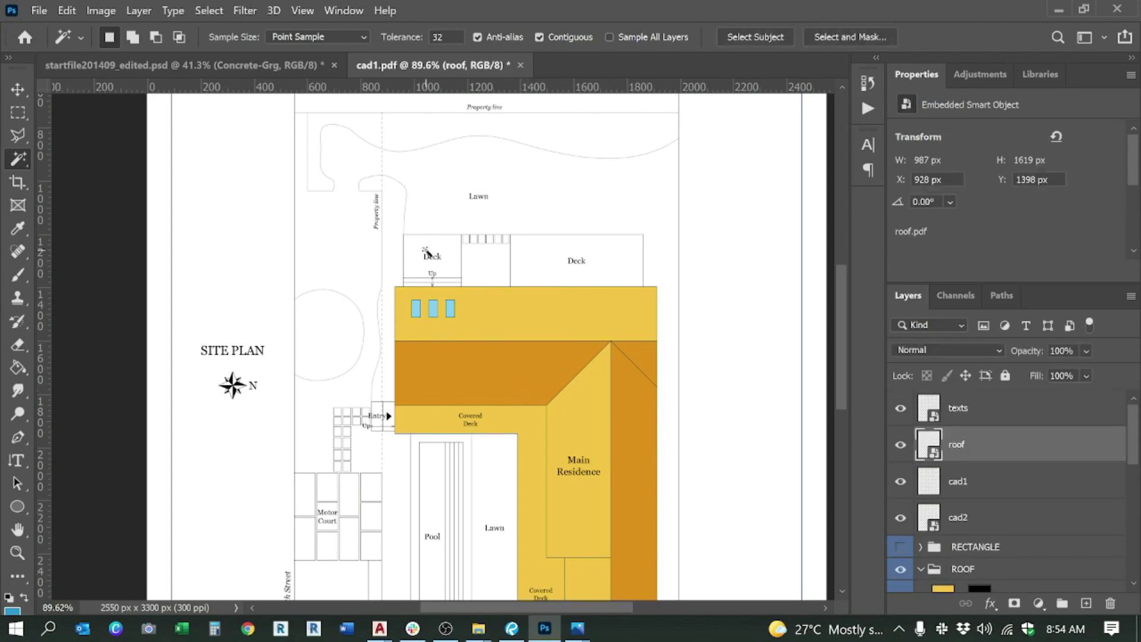
{"action": "left_click", "coordinate": [442, 243]}
{"action": "key", "text": "ctrl+d"}
{"action": "left_click", "coordinate": [969, 480]}
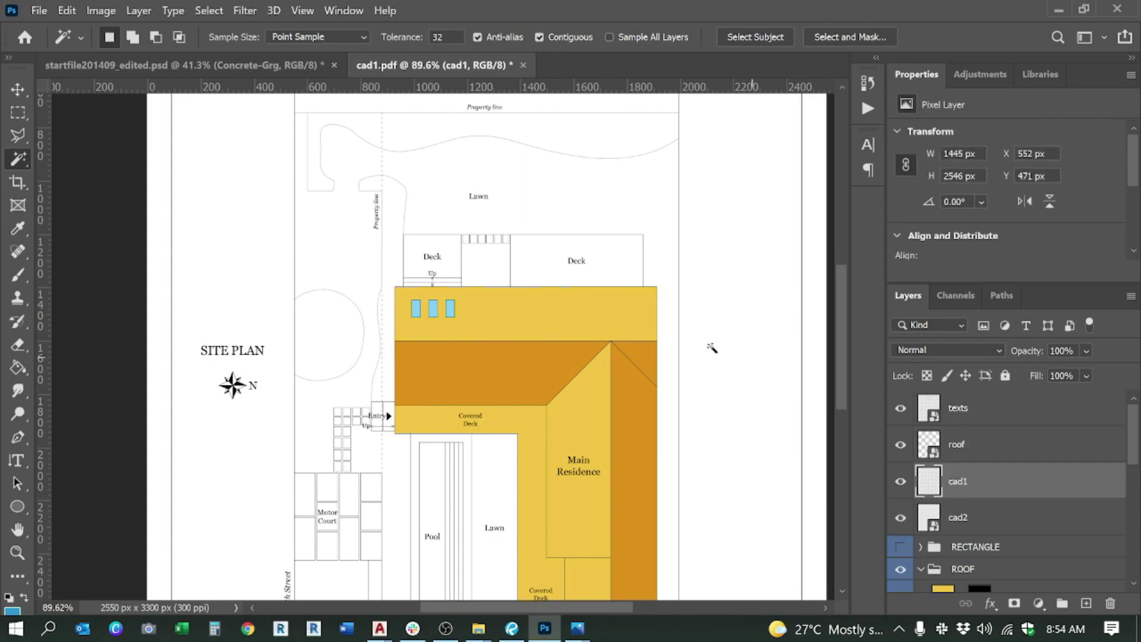
{"action": "left_click", "coordinate": [554, 268], "text": "shift"}
{"action": "scroll", "coordinate": [419, 277], "scroll_direction": "up", "scroll_amount": 4}
{"action": "left_click", "coordinate": [470, 284], "text": "shift"}
{"action": "scroll", "coordinate": [471, 287], "scroll_direction": "down", "scroll_amount": 5}
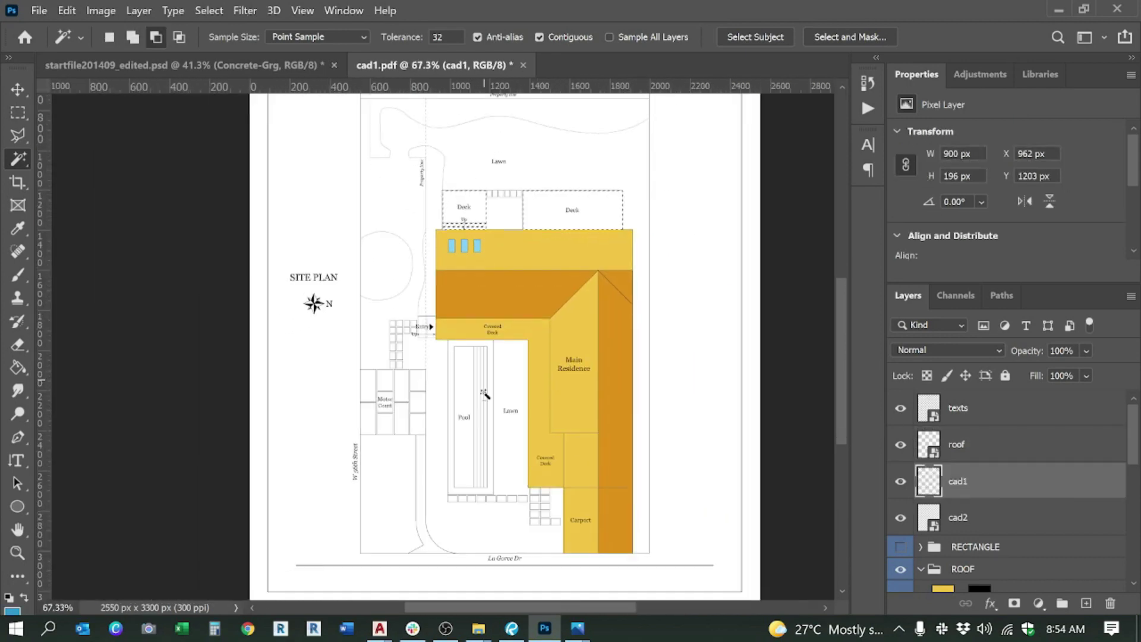
{"action": "scroll", "coordinate": [484, 421], "scroll_direction": "up", "scroll_amount": 3}
{"action": "scroll", "coordinate": [483, 421], "scroll_direction": "down", "scroll_amount": 3}
{"action": "scroll", "coordinate": [535, 463], "scroll_direction": "up", "scroll_amount": 5}
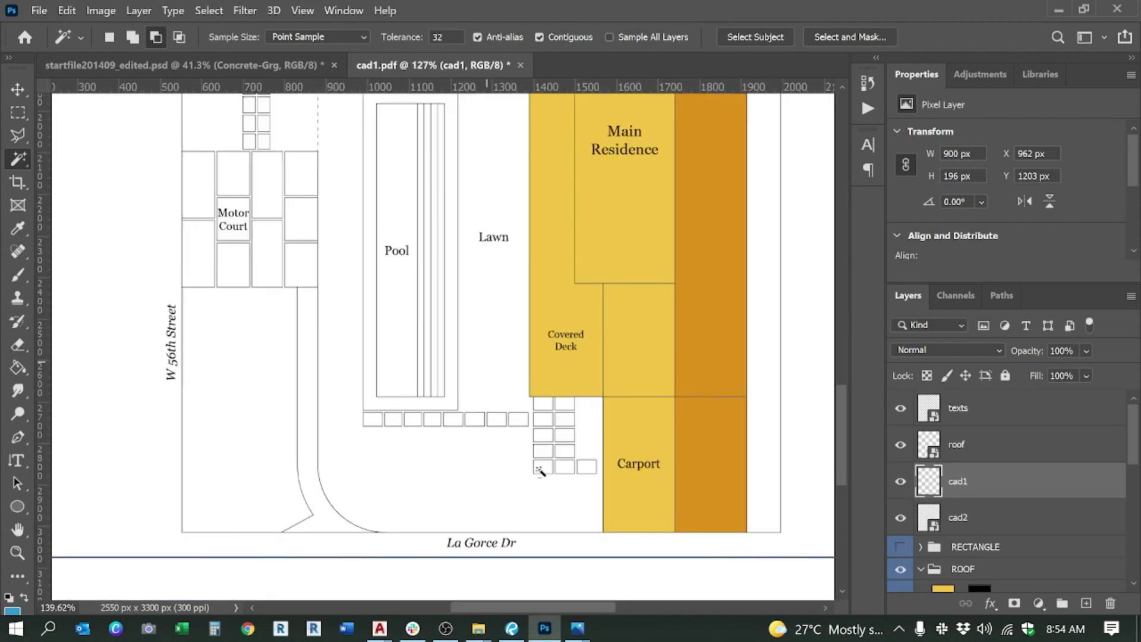
Step: Add the ten small paving squares beside the carport to the selection
{"action": "left_click", "coordinate": [612, 463], "text": "shift"}
{"action": "left_click", "coordinate": [577, 465], "text": "shift"}
{"action": "left_click", "coordinate": [542, 463], "text": "shift"}
{"action": "left_click", "coordinate": [541, 441], "text": "shift"}
{"action": "left_click", "coordinate": [572, 439], "text": "shift"}
{"action": "left_click", "coordinate": [572, 420], "text": "shift"}
{"action": "left_click", "coordinate": [541, 419], "text": "shift"}
{"action": "left_click", "coordinate": [541, 397], "text": "shift"}
{"action": "left_click", "coordinate": [572, 396], "text": "shift"}
{"action": "left_click", "coordinate": [573, 373], "text": "shift"}
Step: Add the row of eight paving squares below the pool to the selection
{"action": "left_click", "coordinate": [547, 377], "text": "shift"}
{"action": "left_click", "coordinate": [507, 397], "text": "shift"}
{"action": "left_click", "coordinate": [475, 397], "text": "shift"}
{"action": "left_click", "coordinate": [443, 397], "text": "shift"}
{"action": "left_click", "coordinate": [408, 397], "text": "shift"}
{"action": "left_click", "coordinate": [347, 397], "text": "shift"}
{"action": "left_click", "coordinate": [319, 397], "text": "shift"}
{"action": "left_click", "coordinate": [290, 397], "text": "shift"}
{"action": "scroll", "coordinate": [506, 472], "scroll_direction": "down", "scroll_amount": 3}
{"action": "scroll", "coordinate": [505, 471], "scroll_direction": "down", "scroll_amount": 2}
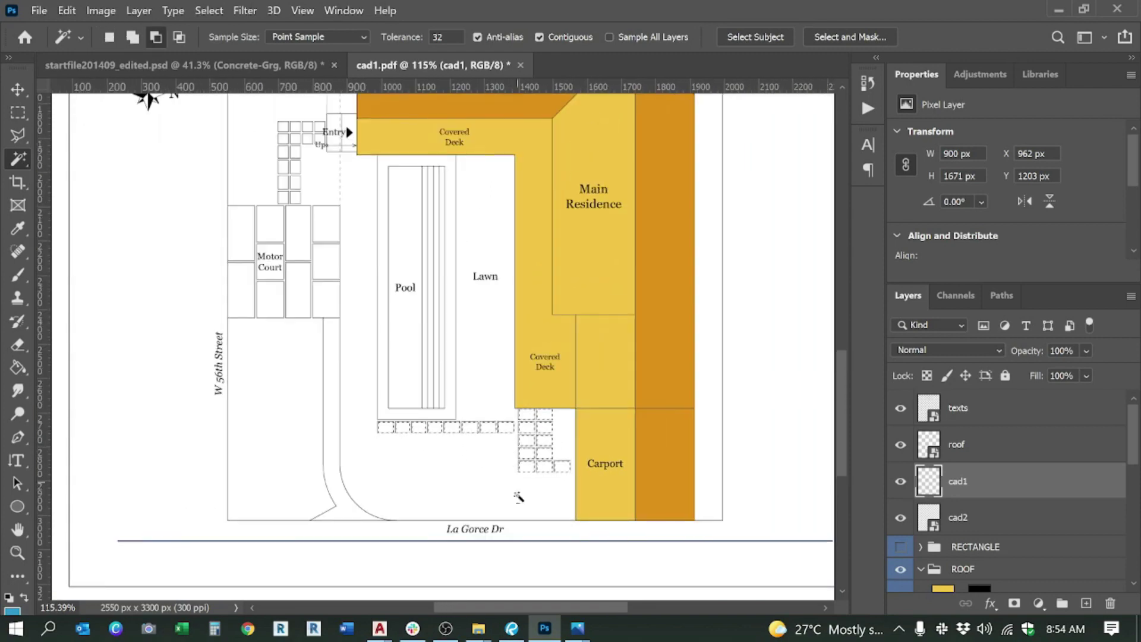
{"action": "mouse_move", "coordinate": [578, 628]}
{"action": "mouse_move", "coordinate": [672, 565]}
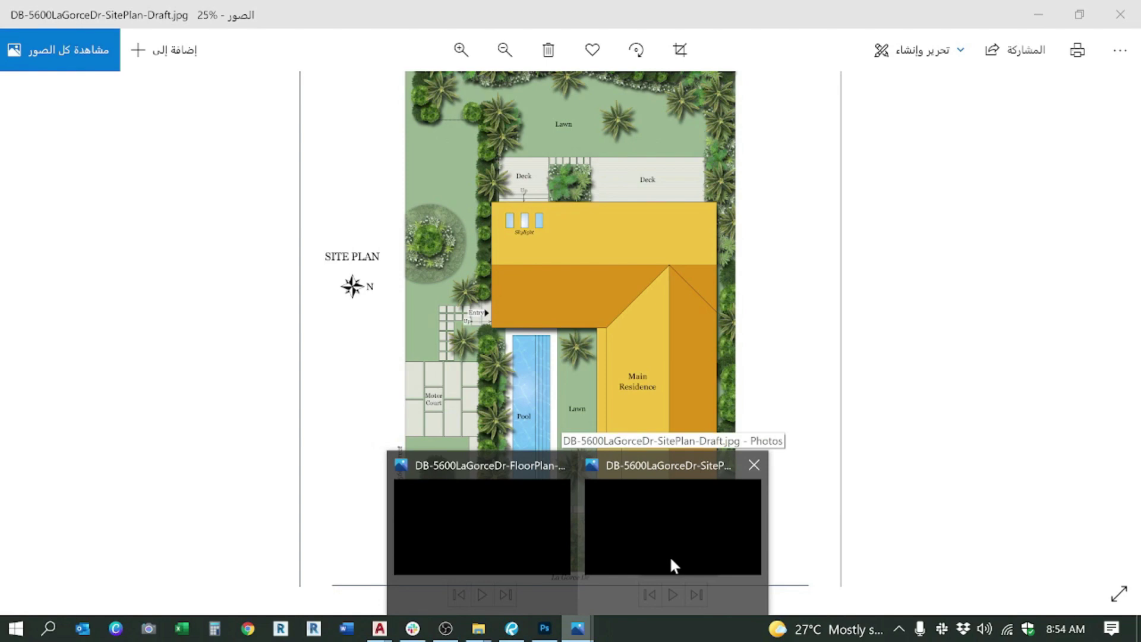
Step: Add the seven Motor Court cells to the paving selection
{"action": "scroll", "coordinate": [428, 315], "scroll_direction": "down", "scroll_amount": 2}
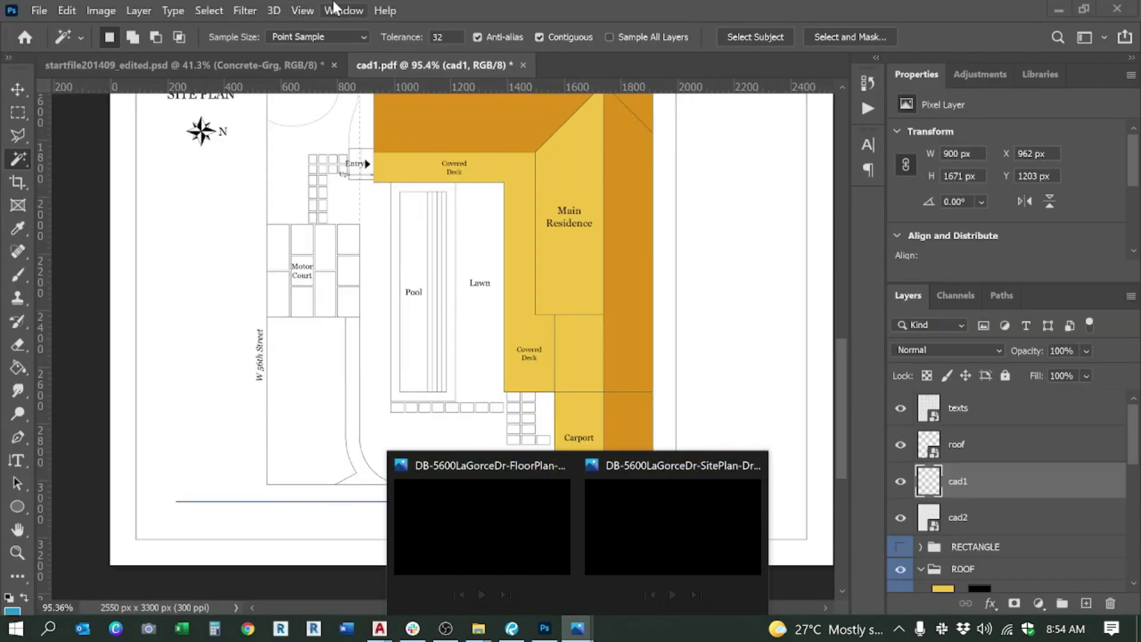
{"action": "scroll", "coordinate": [309, 294], "scroll_direction": "up", "scroll_amount": 5}
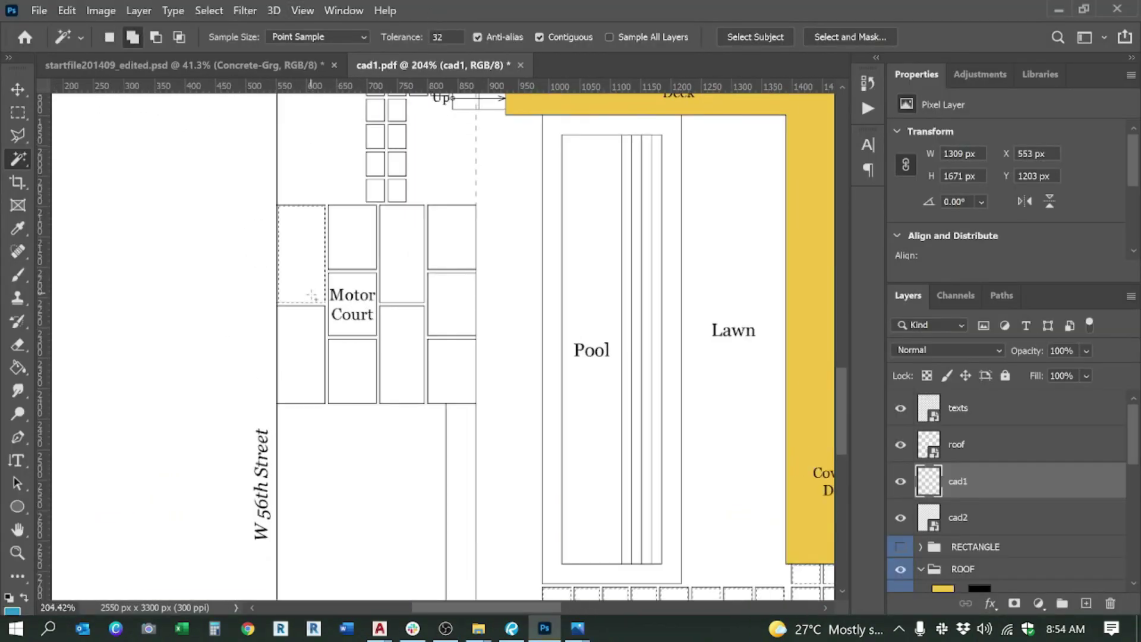
{"action": "left_click", "coordinate": [312, 329]}
{"action": "left_click", "coordinate": [355, 246]}
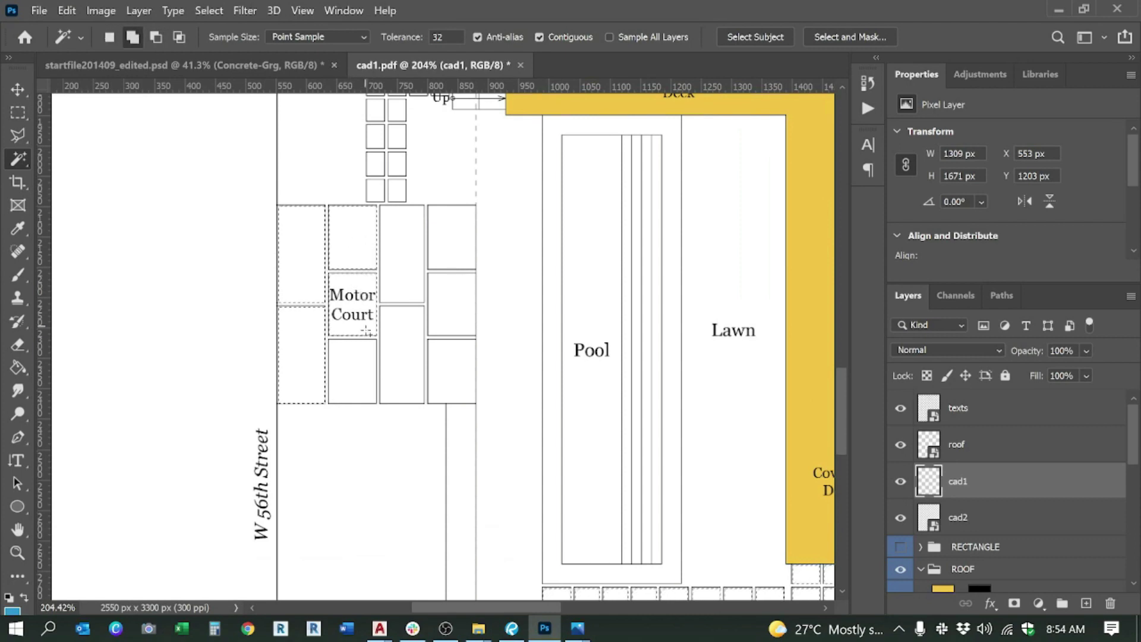
{"action": "left_click", "coordinate": [401, 343], "text": "shift"}
{"action": "left_click", "coordinate": [400, 275], "text": "shift"}
{"action": "left_click", "coordinate": [443, 247], "text": "shift"}
{"action": "left_click", "coordinate": [442, 308], "text": "shift"}
{"action": "left_click", "coordinate": [443, 340], "text": "shift"}
Step: Add the six grid squares nearest the Entry to the selection
{"action": "scroll", "coordinate": [394, 395], "scroll_direction": "down", "scroll_amount": 5}
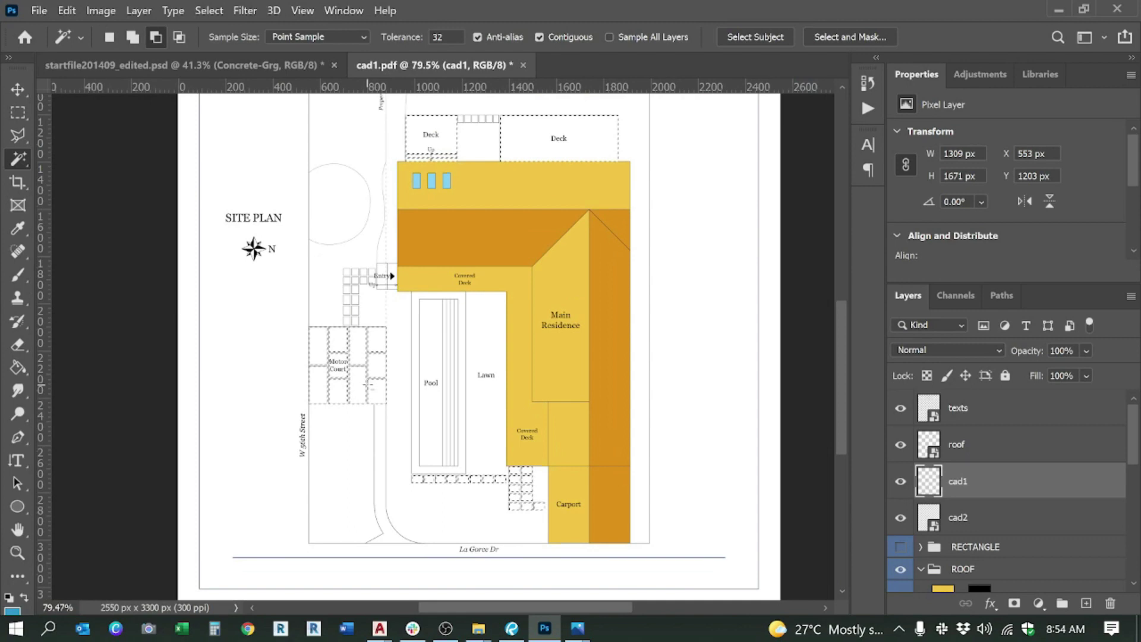
{"action": "scroll", "coordinate": [306, 220], "scroll_direction": "up", "scroll_amount": 4}
{"action": "scroll", "coordinate": [306, 220], "scroll_direction": "up", "scroll_amount": 1}
{"action": "left_click", "coordinate": [369, 354], "text": "shift"}
{"action": "left_click", "coordinate": [393, 354], "text": "shift"}
{"action": "left_click", "coordinate": [393, 324], "text": "shift"}
{"action": "left_click", "coordinate": [375, 321], "text": "shift"}
{"action": "left_click", "coordinate": [369, 294], "text": "shift"}
{"action": "left_click", "coordinate": [393, 294], "text": "shift"}
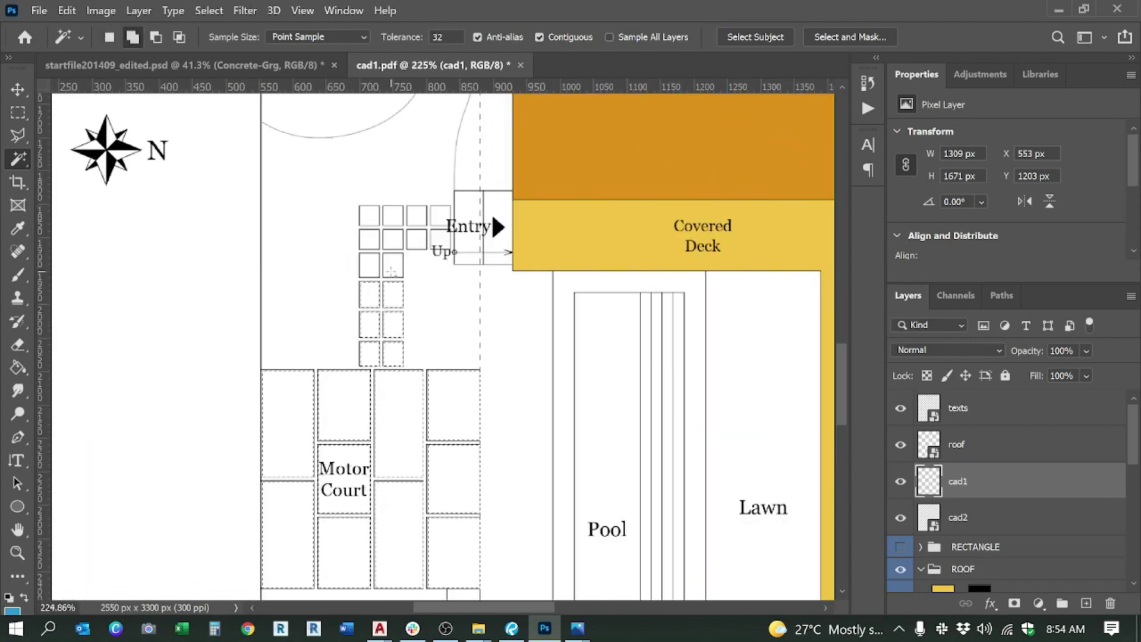
Step: Add the five grid squares further up the path beside the Entry
{"action": "left_click", "coordinate": [369, 243], "text": "shift"}
{"action": "left_click", "coordinate": [369, 216], "text": "shift"}
{"action": "left_click", "coordinate": [393, 216], "text": "shift"}
{"action": "left_click", "coordinate": [417, 239], "text": "shift"}
{"action": "left_click", "coordinate": [416, 215], "text": "shift"}
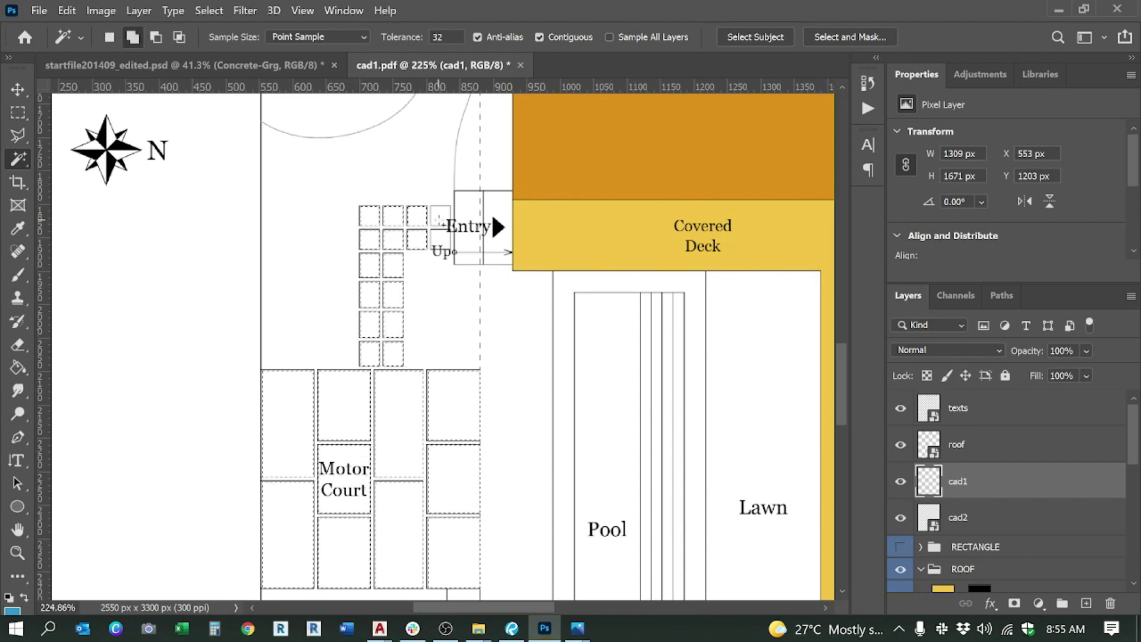
{"action": "scroll", "coordinate": [319, 241], "scroll_direction": "down", "scroll_amount": 5}
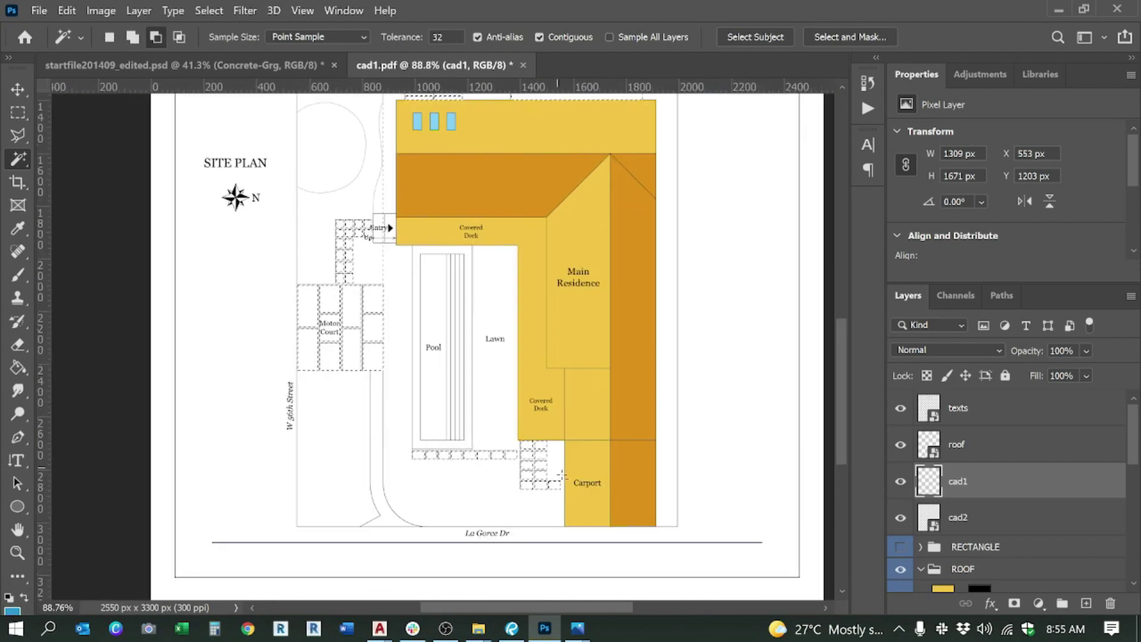
{"action": "scroll", "coordinate": [562, 476], "scroll_direction": "up", "scroll_amount": 3}
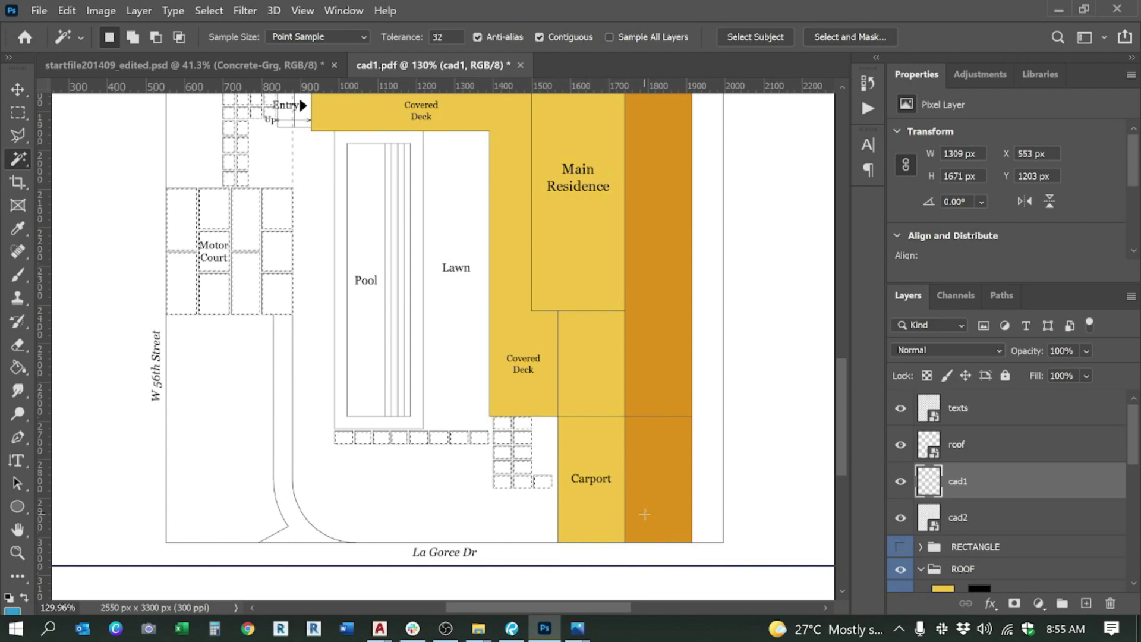
{"action": "key", "text": "alt"}
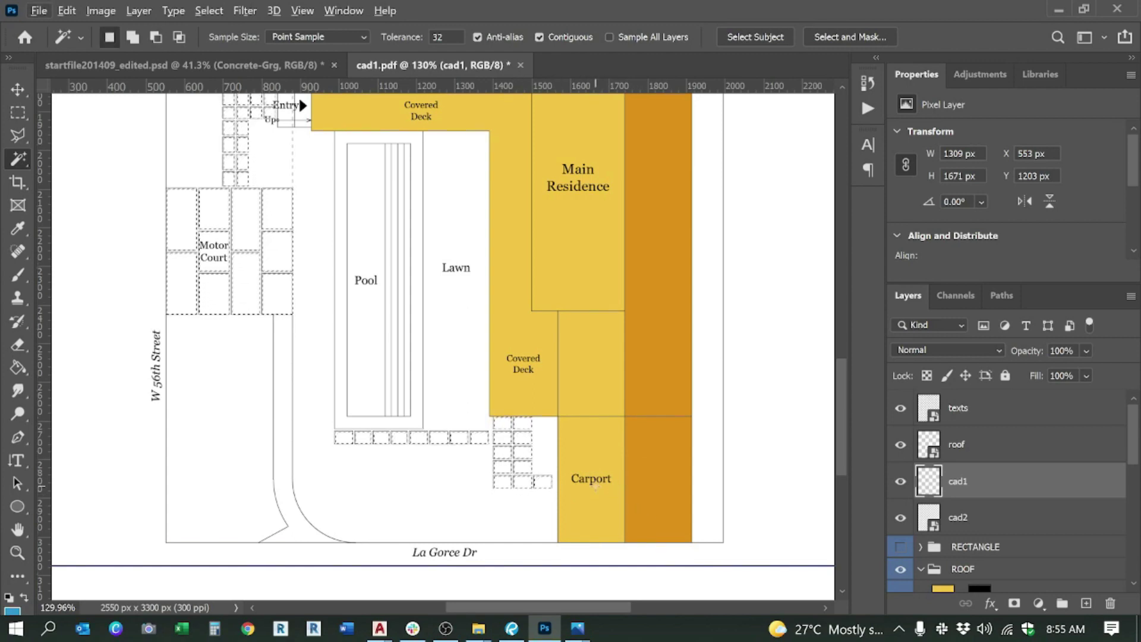
{"action": "scroll", "coordinate": [602, 493], "scroll_direction": "down", "scroll_amount": 3}
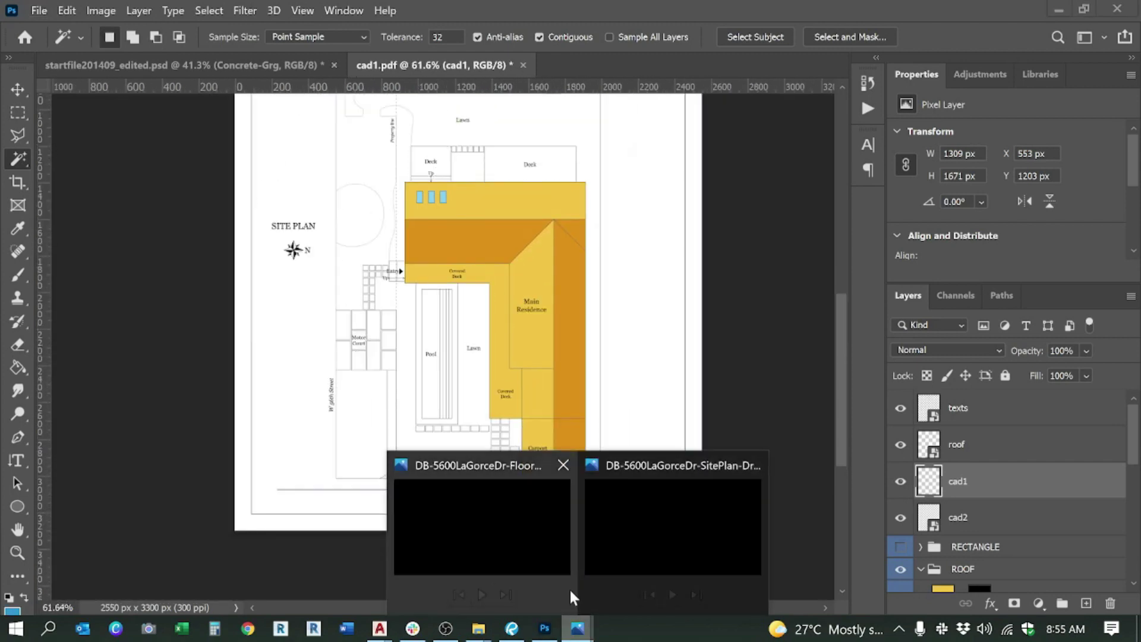
Step: Check the FloorPlan-01 reference image in Photos, then return to Photoshop
{"action": "left_click", "coordinate": [518, 550]}
{"action": "scroll", "coordinate": [570, 529], "scroll_direction": "up", "scroll_amount": 3}
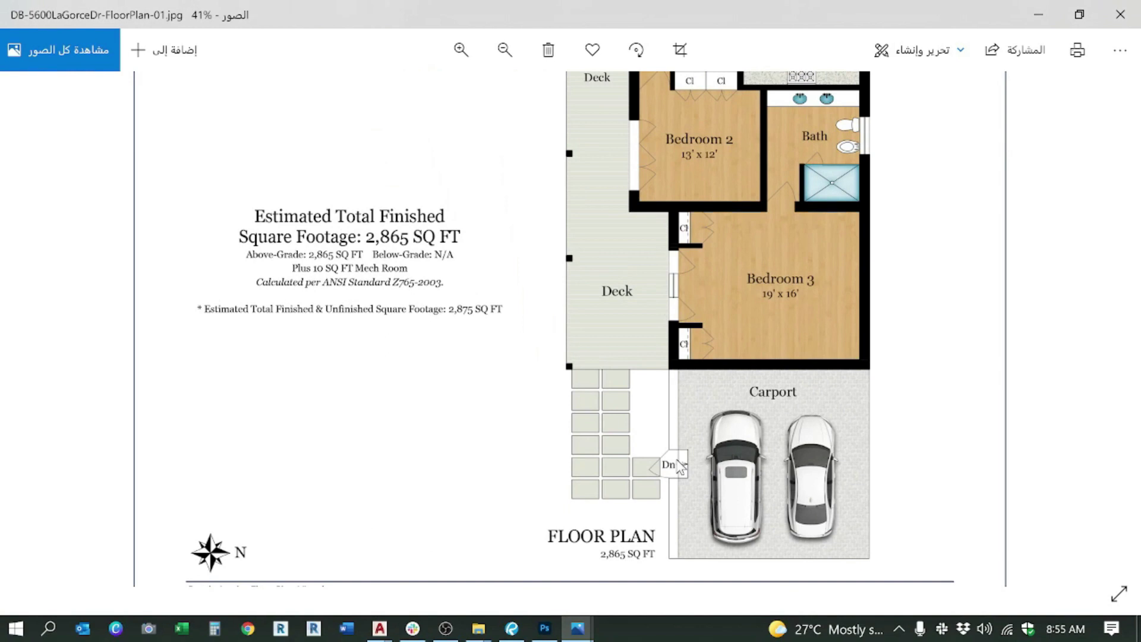
{"action": "scroll", "coordinate": [390, 407], "scroll_direction": "down", "scroll_amount": 3}
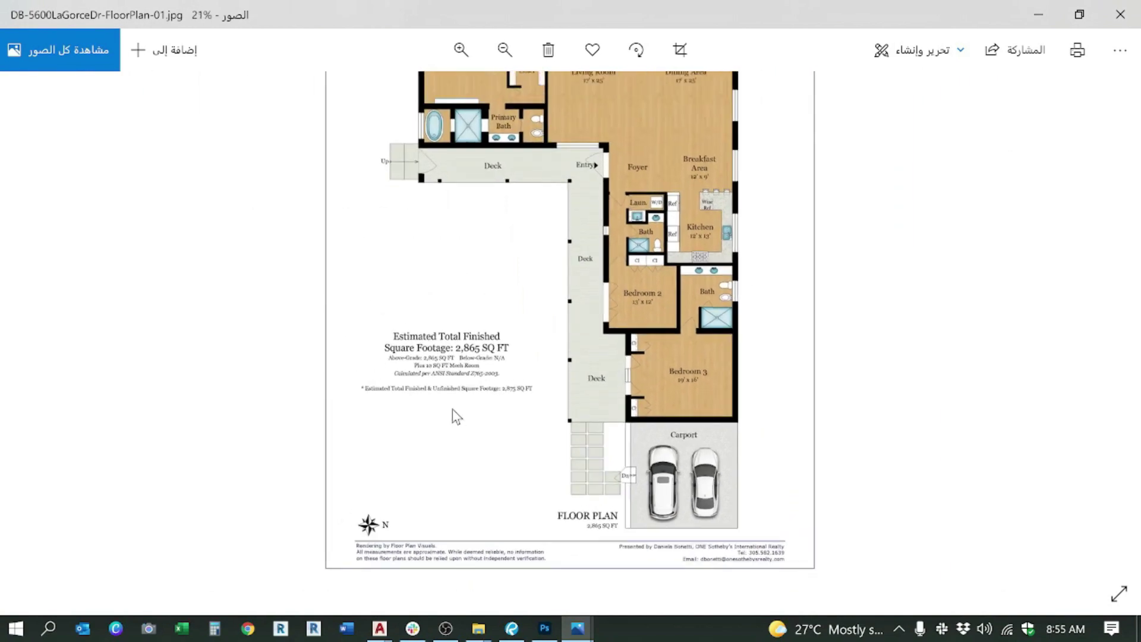
{"action": "key", "text": "alt+Tab"}
Step: Add the four small squares between the upper decks to the paving selection
{"action": "scroll", "coordinate": [381, 227], "scroll_direction": "up", "scroll_amount": 5}
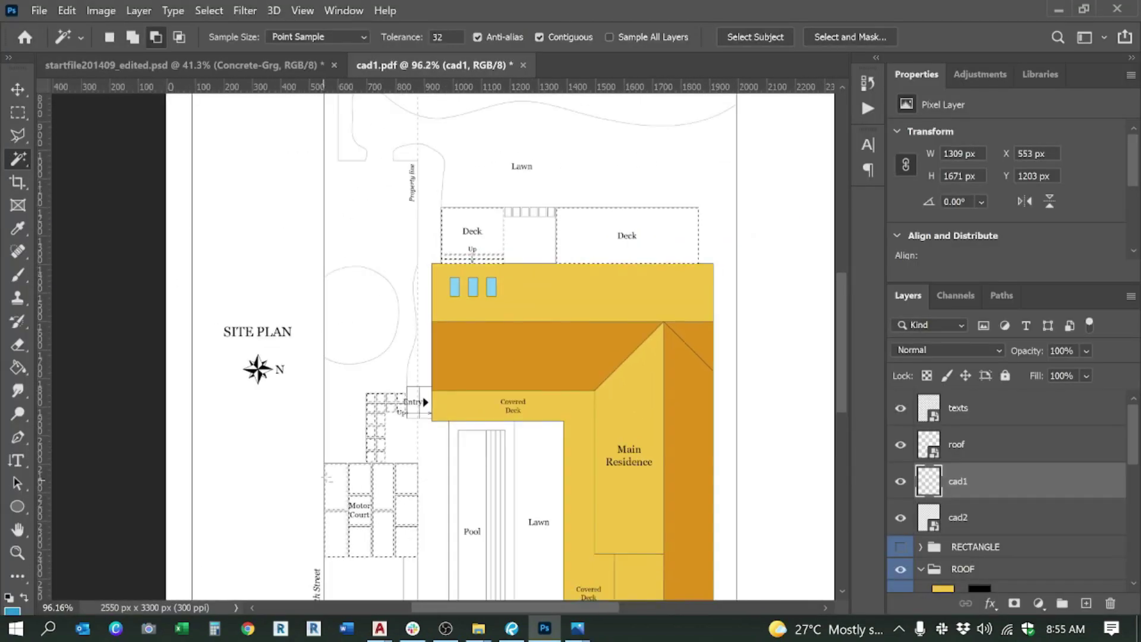
{"action": "scroll", "coordinate": [381, 228], "scroll_direction": "up", "scroll_amount": 1}
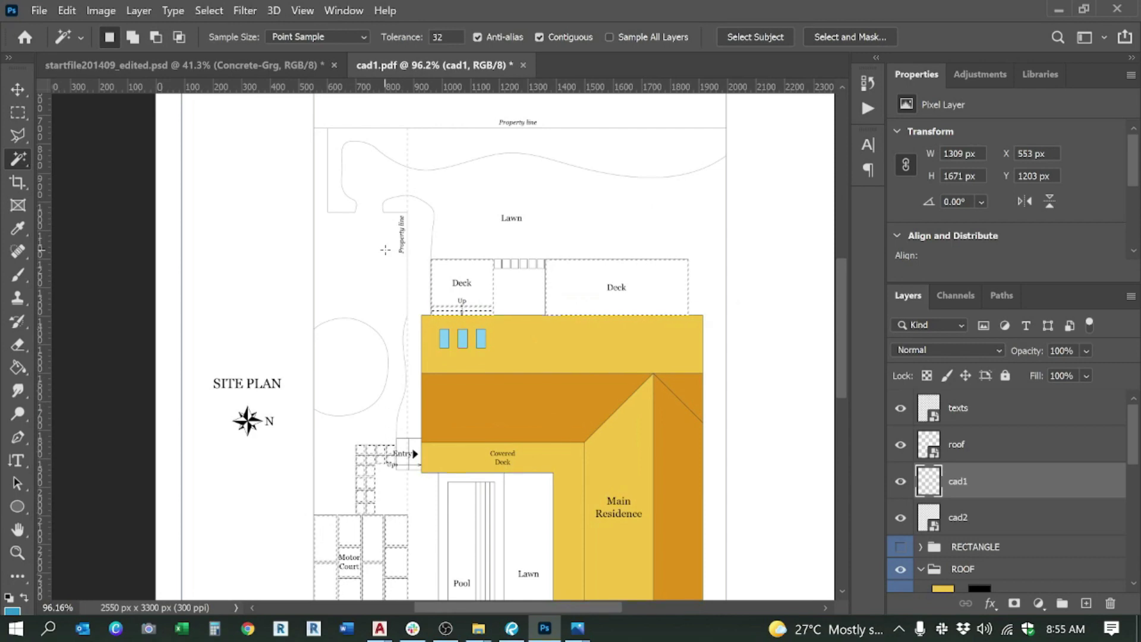
{"action": "scroll", "coordinate": [418, 249], "scroll_direction": "up", "scroll_amount": 6}
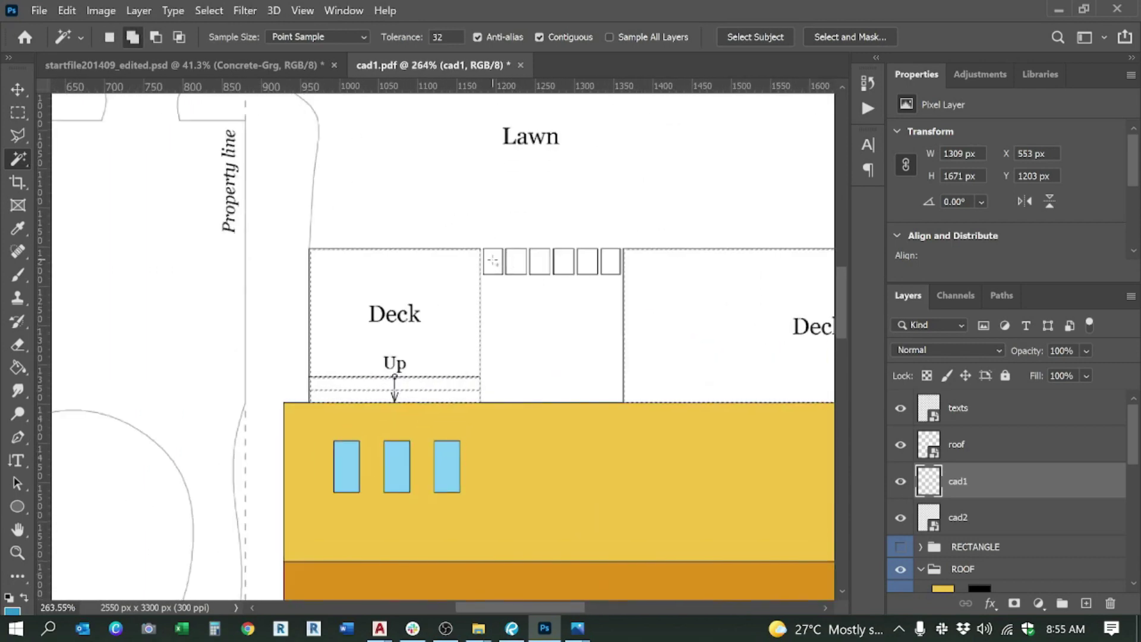
{"action": "left_click", "coordinate": [540, 261], "text": "shift"}
{"action": "left_click", "coordinate": [563, 262], "text": "shift"}
{"action": "left_click", "coordinate": [588, 259], "text": "shift"}
{"action": "left_click", "coordinate": [602, 264], "text": "shift"}
{"action": "scroll", "coordinate": [601, 265], "scroll_direction": "down", "scroll_amount": 6}
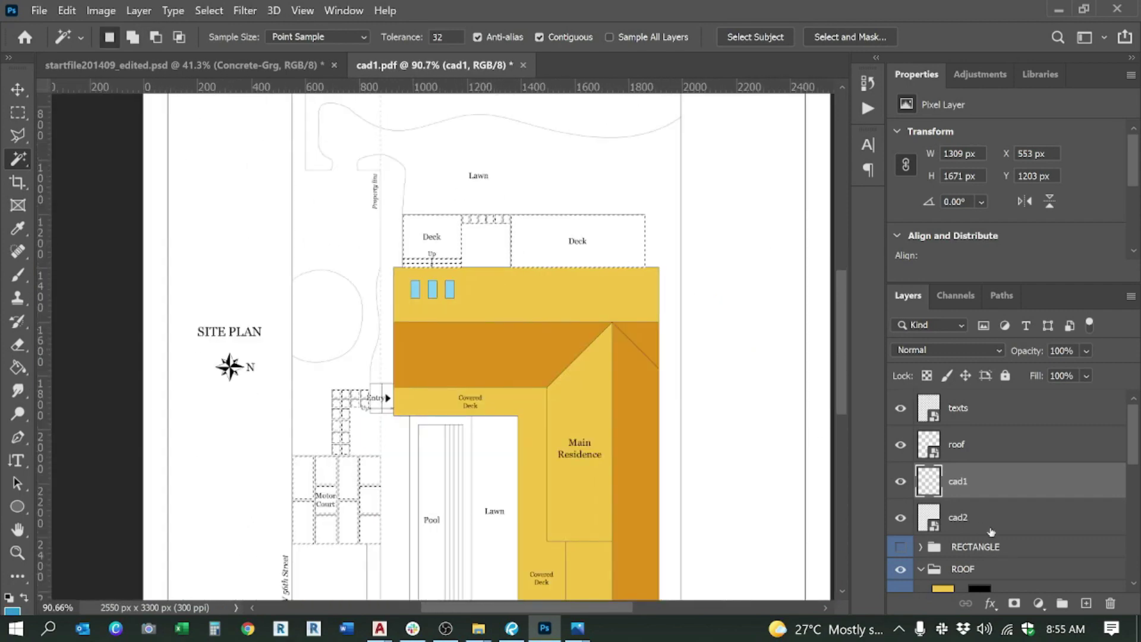
{"action": "scroll", "coordinate": [991, 517], "scroll_direction": "down", "scroll_amount": 5}
{"action": "left_click", "coordinate": [913, 416]}
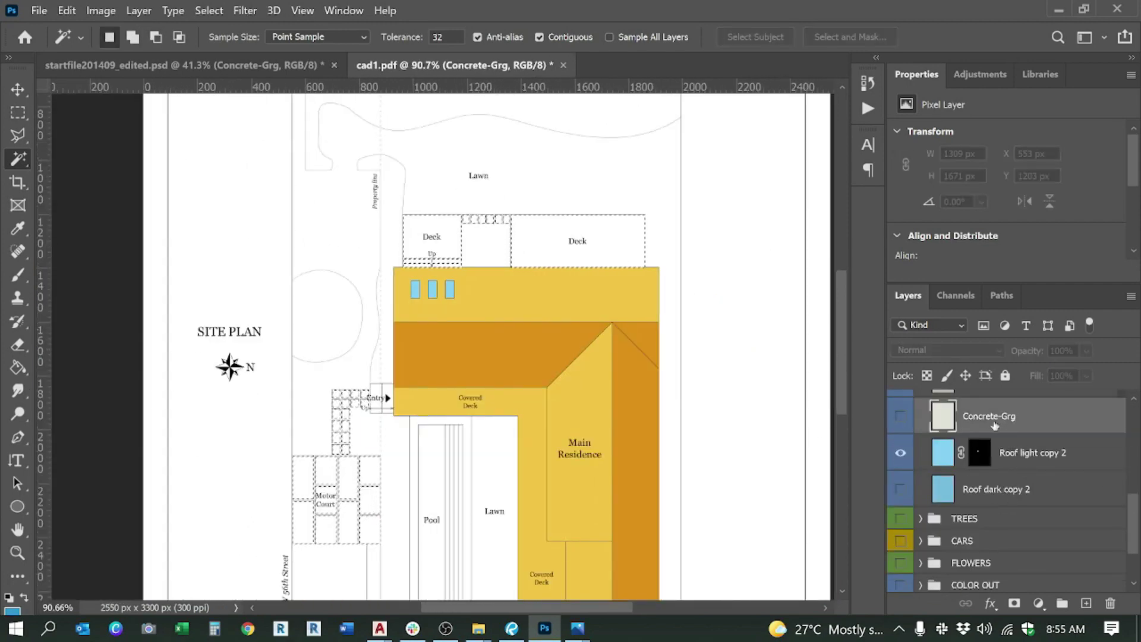
Step: Show Concrete-Grg and mask it to the paving selection, turning decks, Motor Court and squares grey
{"action": "left_click", "coordinate": [901, 416]}
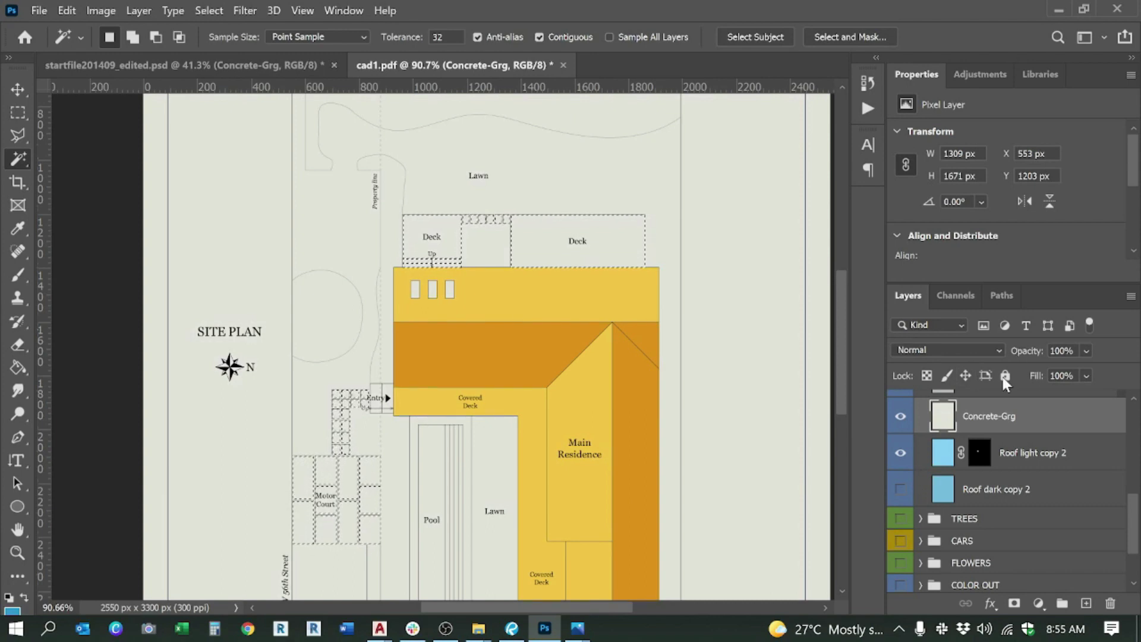
{"action": "left_click", "coordinate": [1014, 603]}
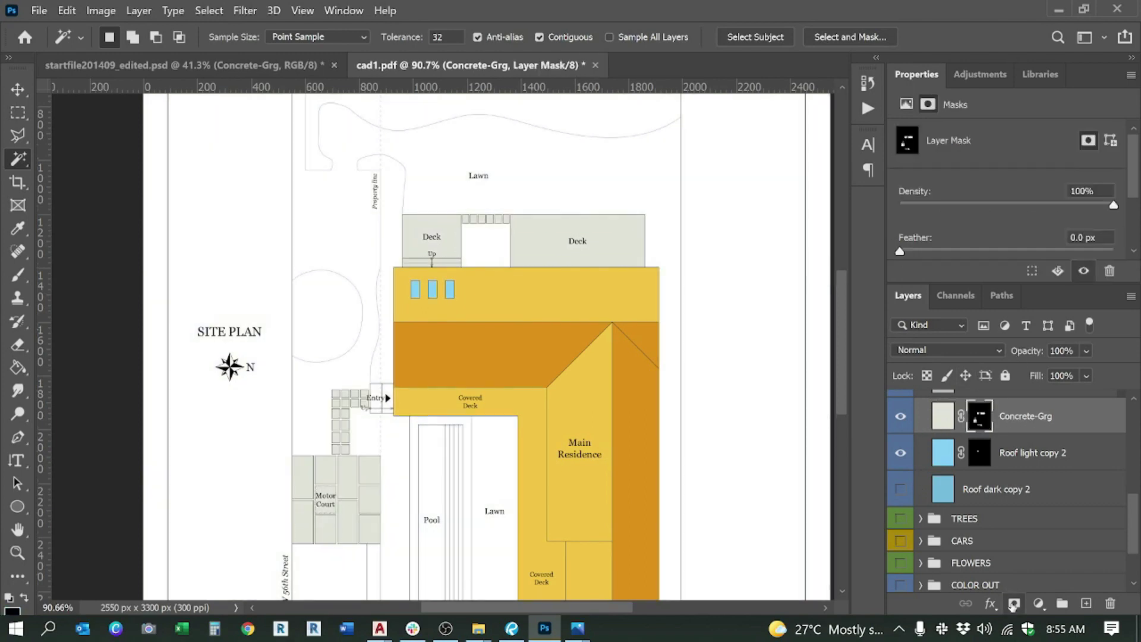
{"action": "scroll", "coordinate": [479, 242], "scroll_direction": "down", "scroll_amount": 2}
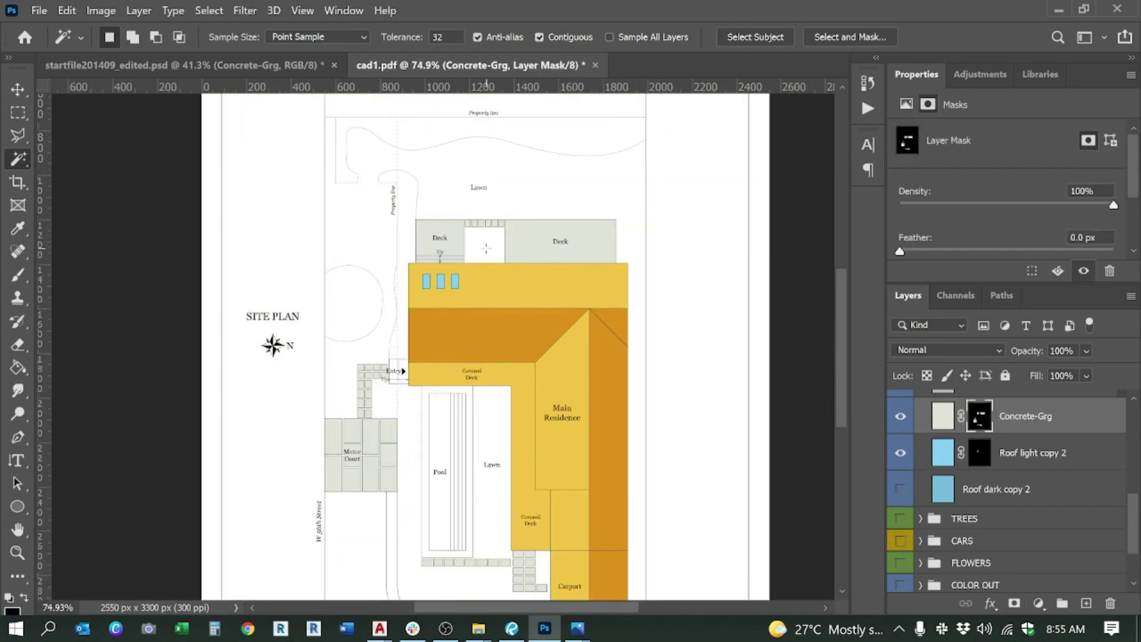
{"action": "scroll", "coordinate": [283, 422], "scroll_direction": "up", "scroll_amount": 5}
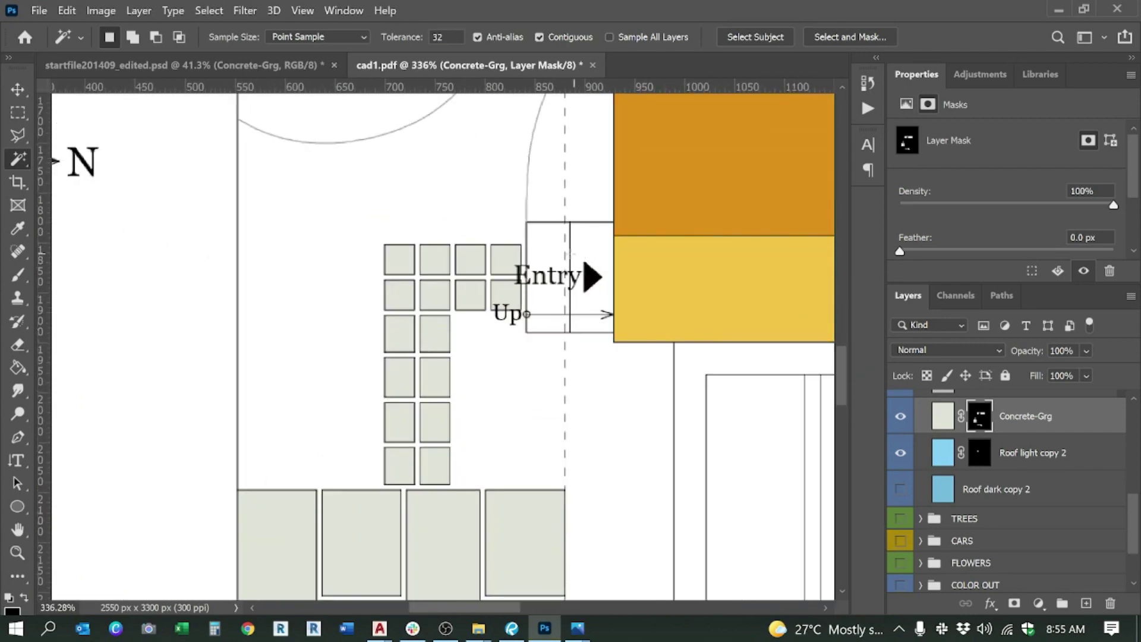
{"action": "scroll", "coordinate": [570, 256], "scroll_direction": "down", "scroll_amount": 6}
{"action": "scroll", "coordinate": [409, 259], "scroll_direction": "up", "scroll_amount": 4}
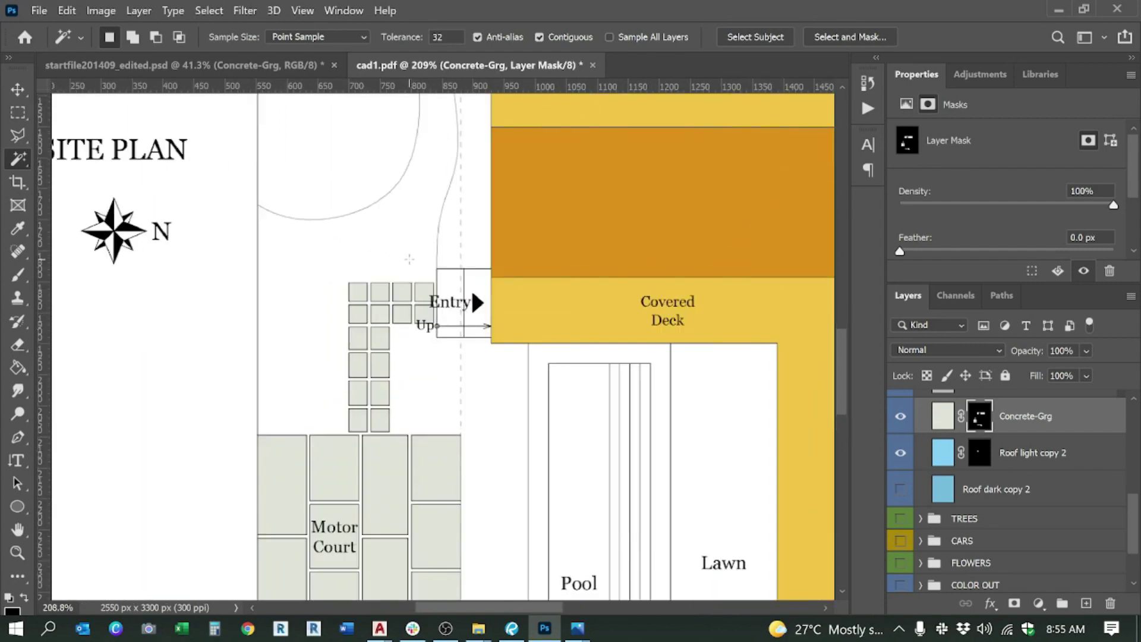
{"action": "scroll", "coordinate": [1008, 420], "scroll_direction": "up", "scroll_amount": 1}
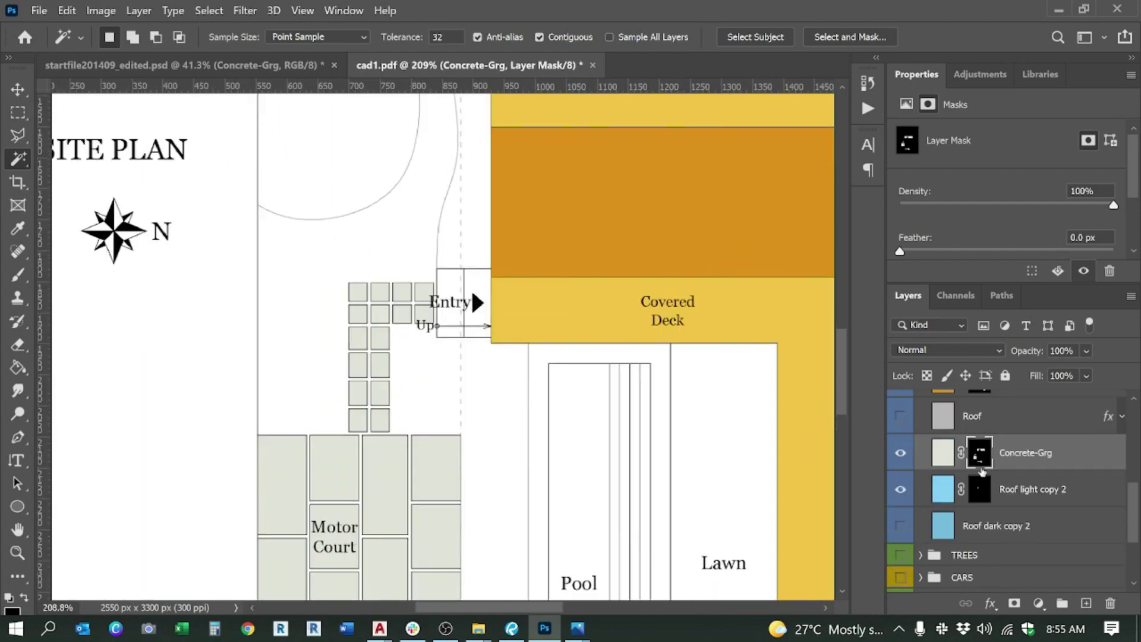
Step: Load the concrete mask as a selection and add the Entry box from the cad1 layer
{"action": "right_click", "coordinate": [982, 457]}
{"action": "right_click", "coordinate": [987, 459]}
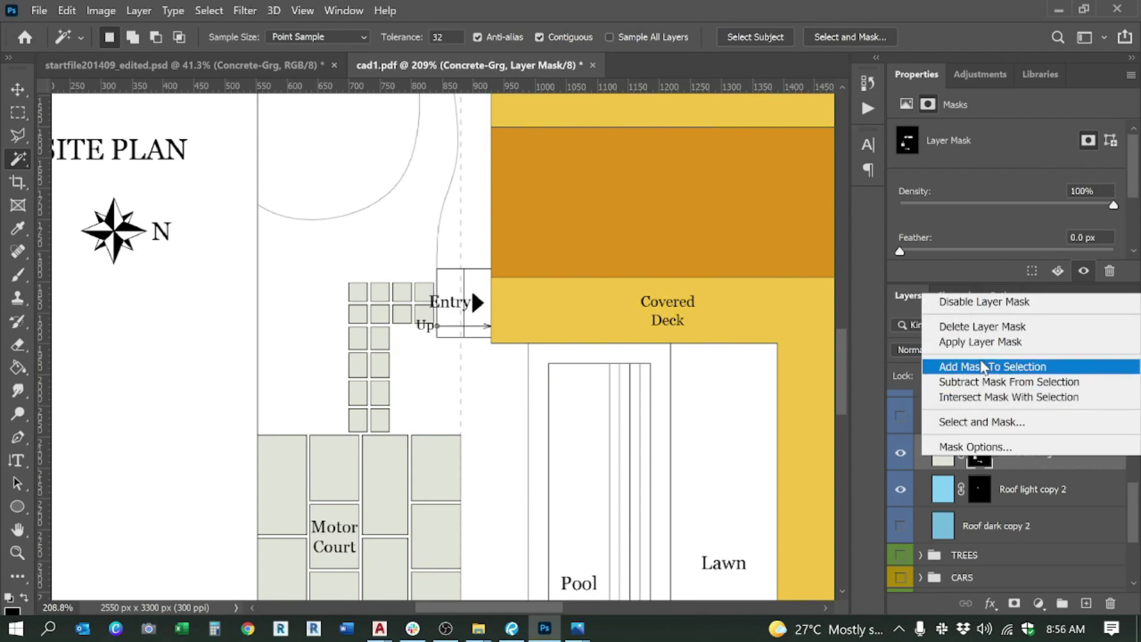
{"action": "left_click", "coordinate": [982, 367]}
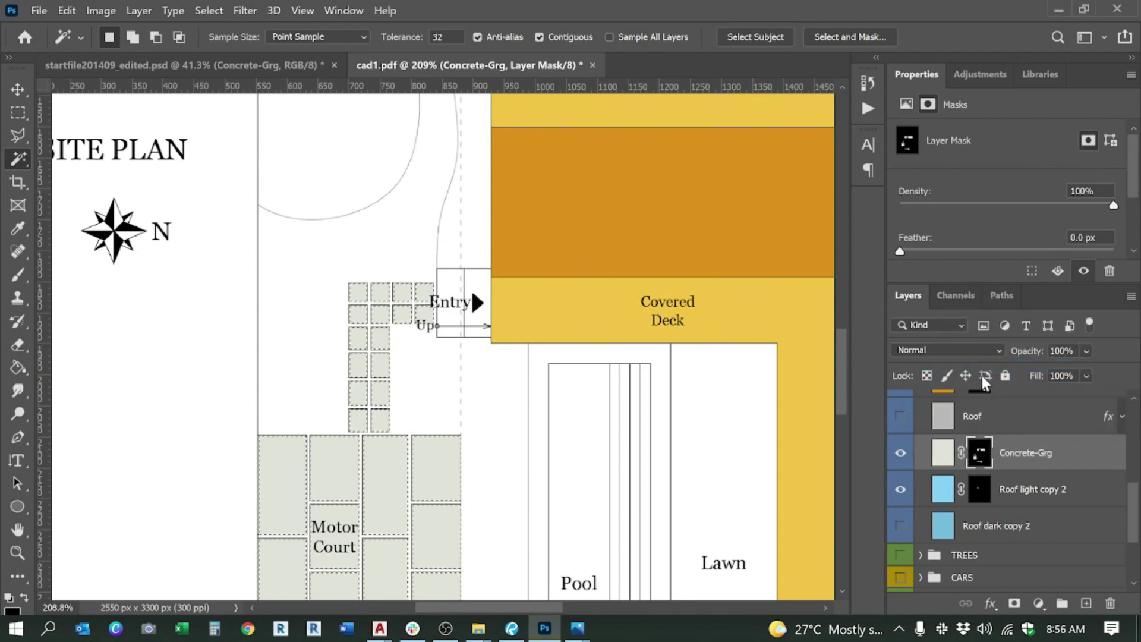
{"action": "scroll", "coordinate": [999, 431], "scroll_direction": "up", "scroll_amount": 4}
{"action": "scroll", "coordinate": [998, 431], "scroll_direction": "up", "scroll_amount": 2}
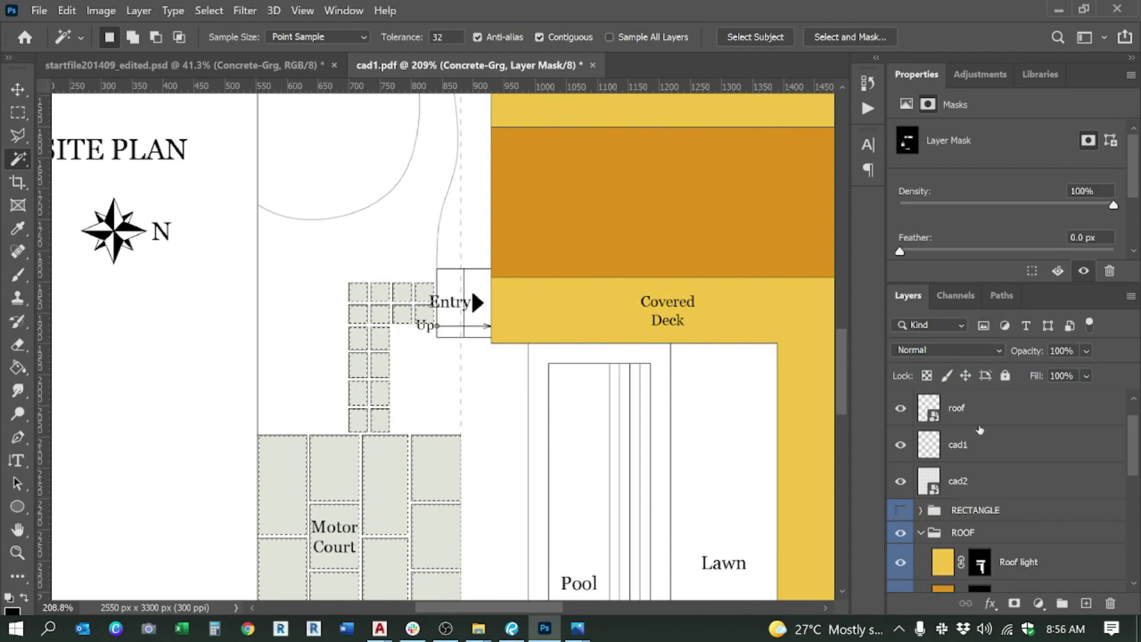
{"action": "left_click", "coordinate": [963, 445]}
{"action": "key", "text": "shift"}
{"action": "left_click", "coordinate": [471, 288], "text": "shift"}
{"action": "scroll", "coordinate": [1010, 512], "scroll_direction": "down", "scroll_amount": 5}
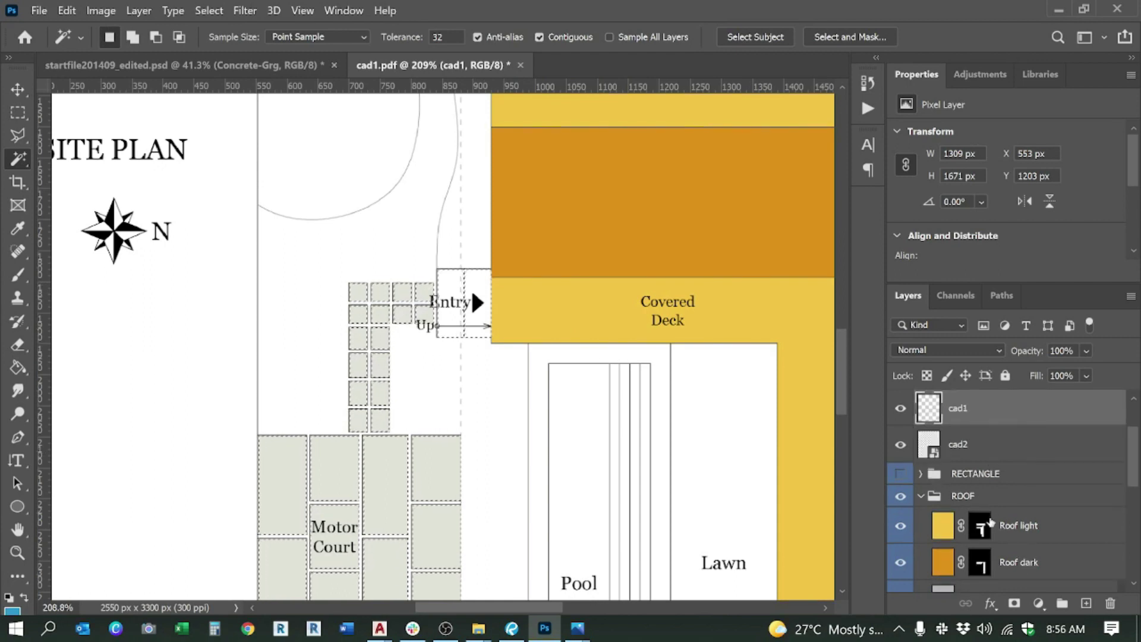
Step: Replace the old Concrete-Grg mask with a new mask from the enlarged selection
{"action": "left_click", "coordinate": [981, 491]}
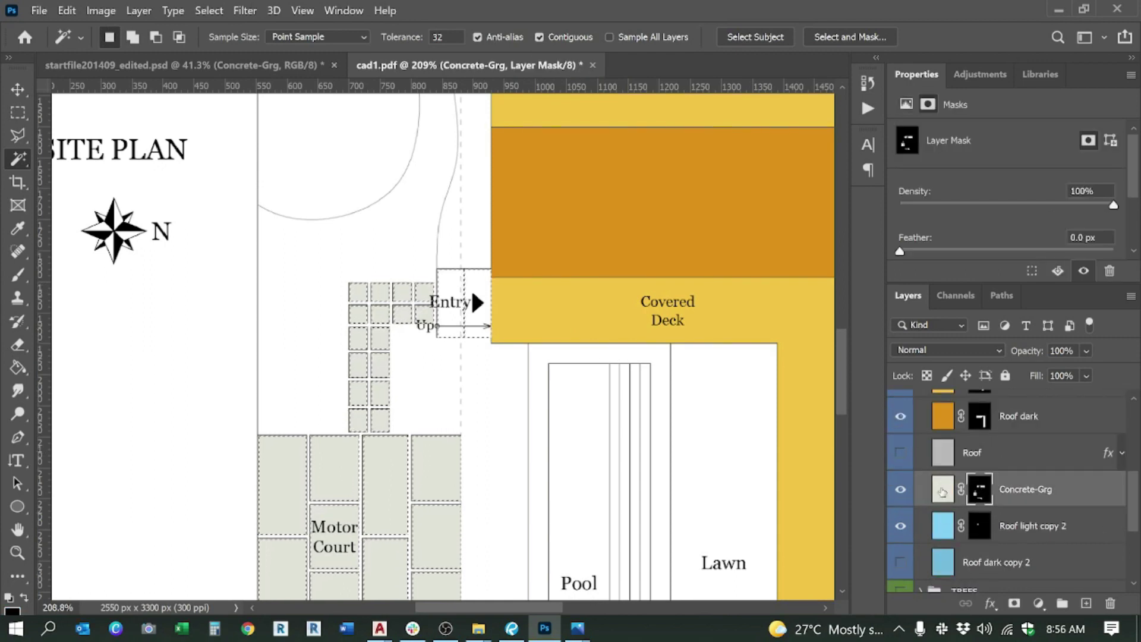
{"action": "right_click", "coordinate": [982, 493]}
{"action": "left_click", "coordinate": [982, 363]}
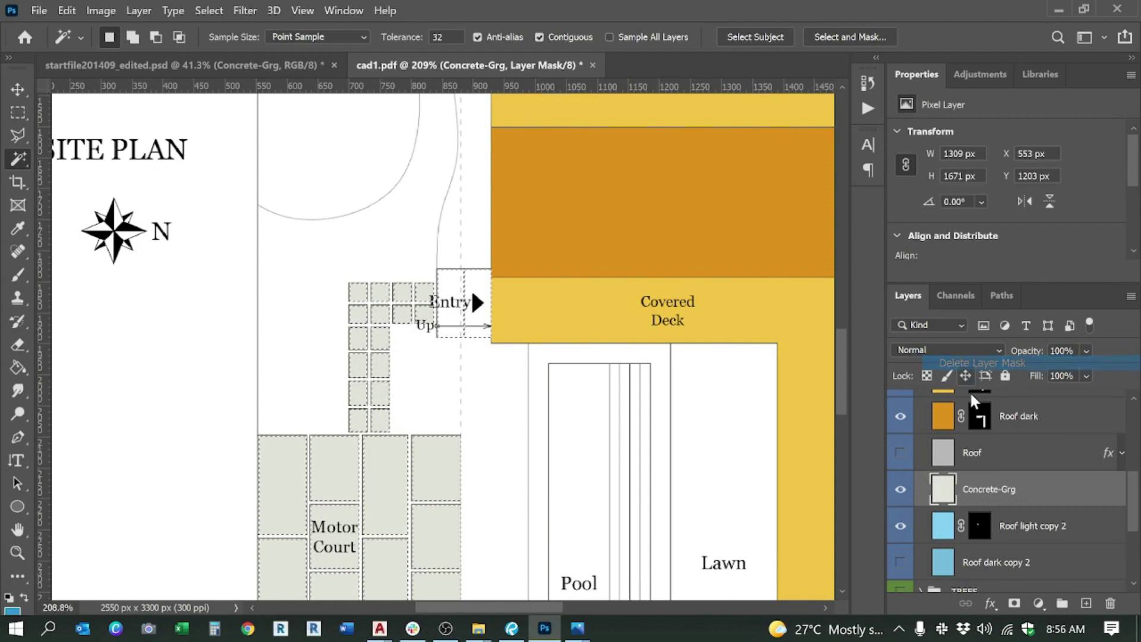
{"action": "right_click", "coordinate": [951, 491]}
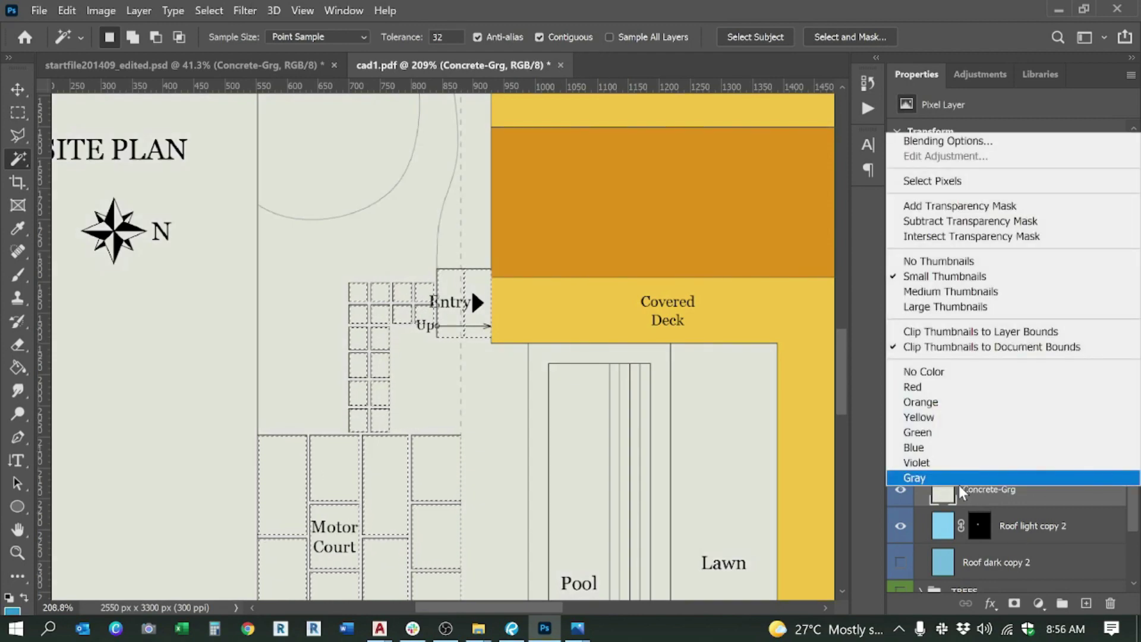
{"action": "key", "text": "Escape"}
{"action": "left_click", "coordinate": [1014, 604]}
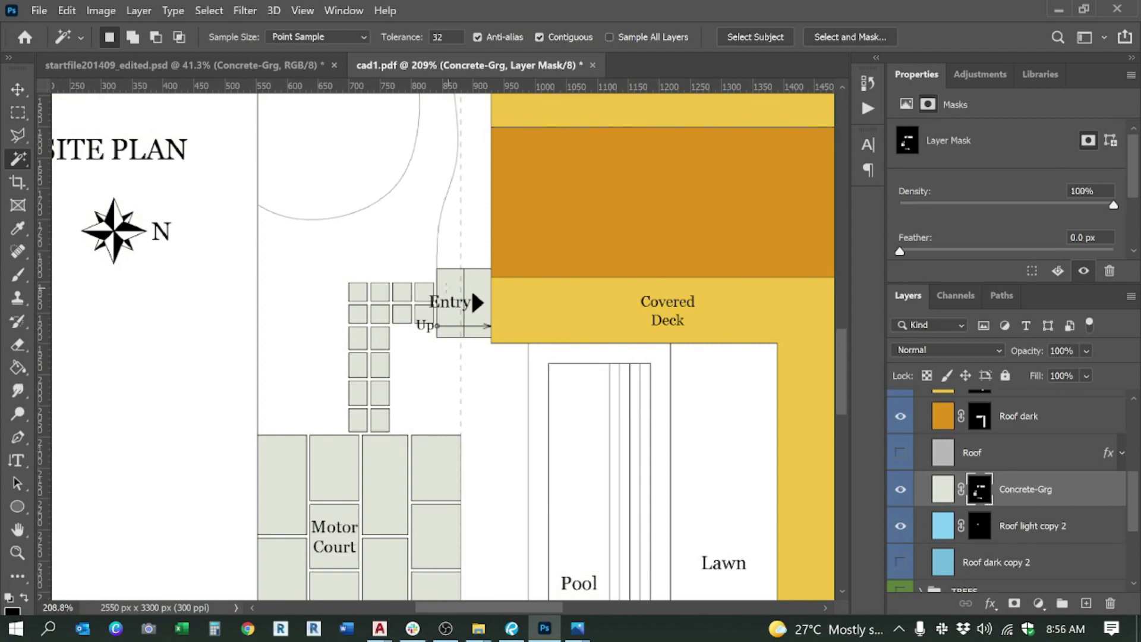
{"action": "scroll", "coordinate": [397, 394], "scroll_direction": "down", "scroll_amount": 5}
{"action": "scroll", "coordinate": [541, 284], "scroll_direction": "up", "scroll_amount": 1}
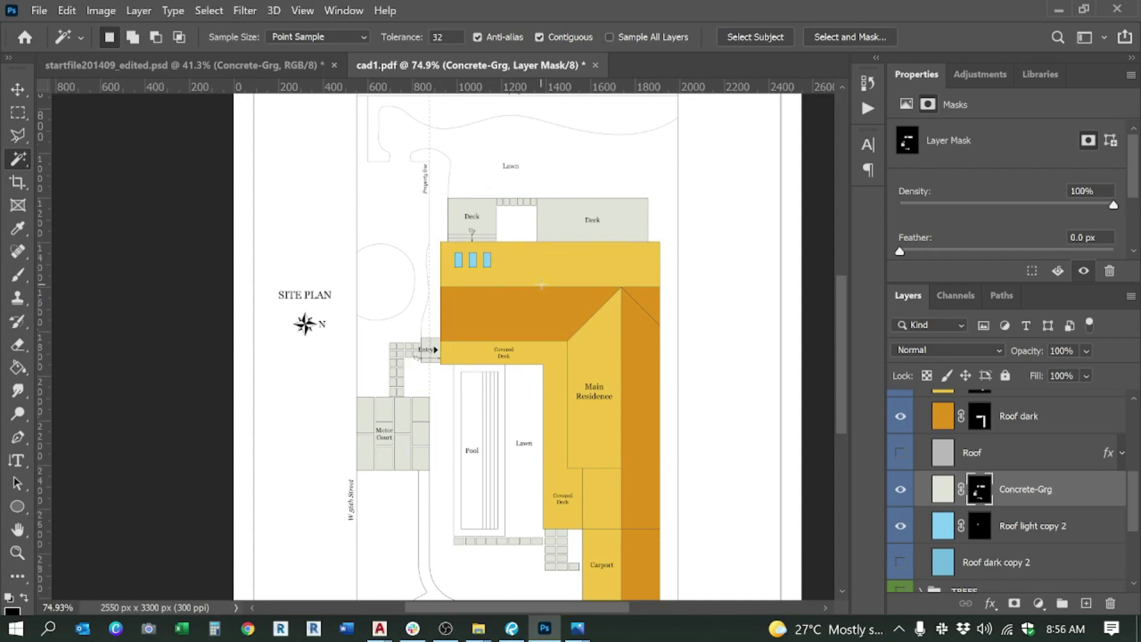
Step: Delete the Roof dark copy 2 and Roof layers, then collapse the ROOF group
{"action": "scroll", "coordinate": [540, 284], "scroll_direction": "down", "scroll_amount": 3}
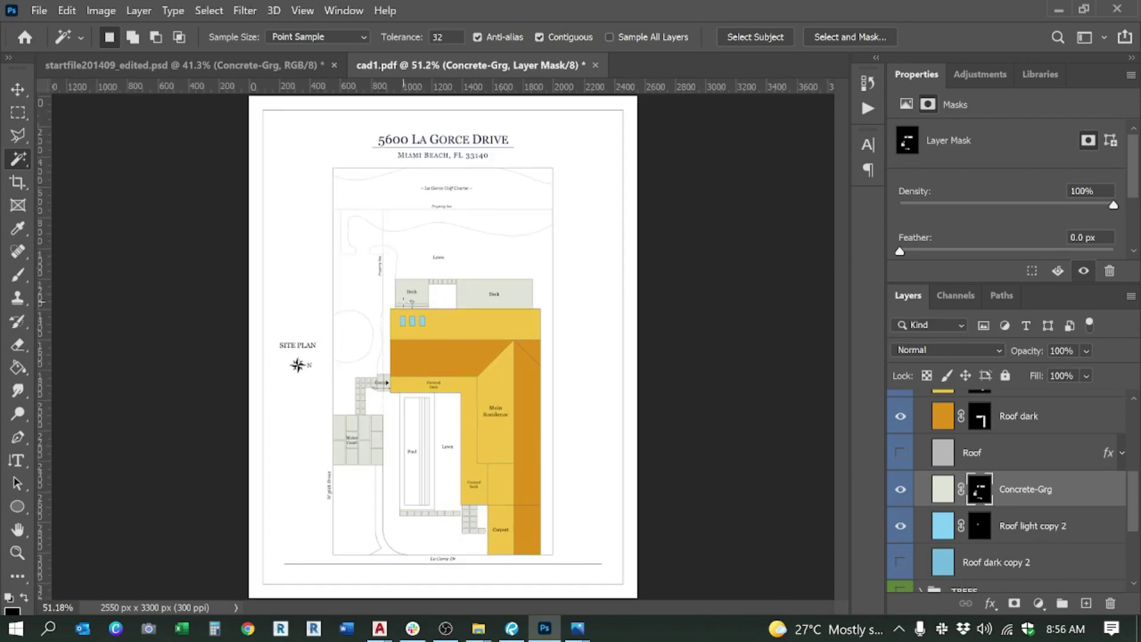
{"action": "scroll", "coordinate": [981, 476], "scroll_direction": "down", "scroll_amount": 1}
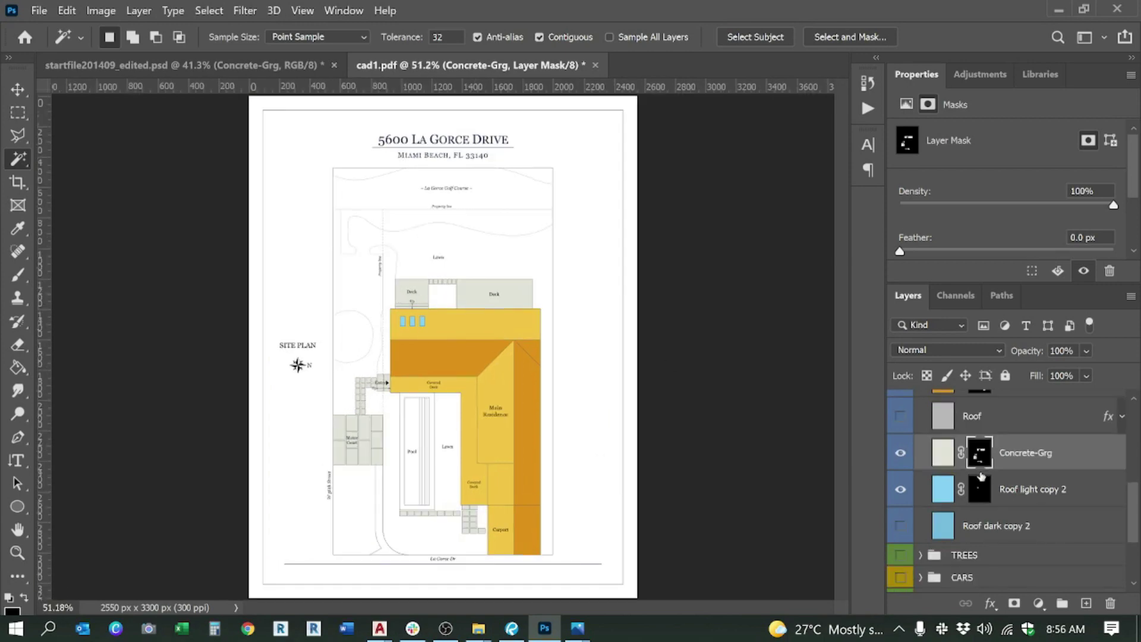
{"action": "left_click", "coordinate": [986, 535]}
{"action": "key", "text": "Delete"}
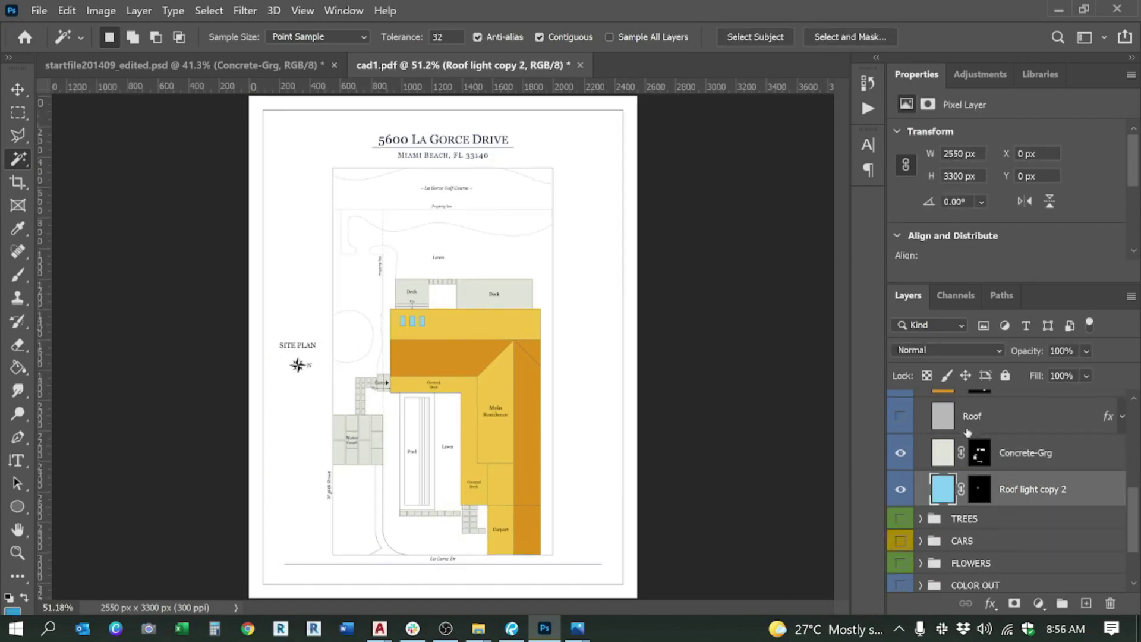
{"action": "left_click", "coordinate": [967, 430]}
{"action": "scroll", "coordinate": [973, 454], "scroll_direction": "up", "scroll_amount": 2}
{"action": "key", "text": "Delete"}
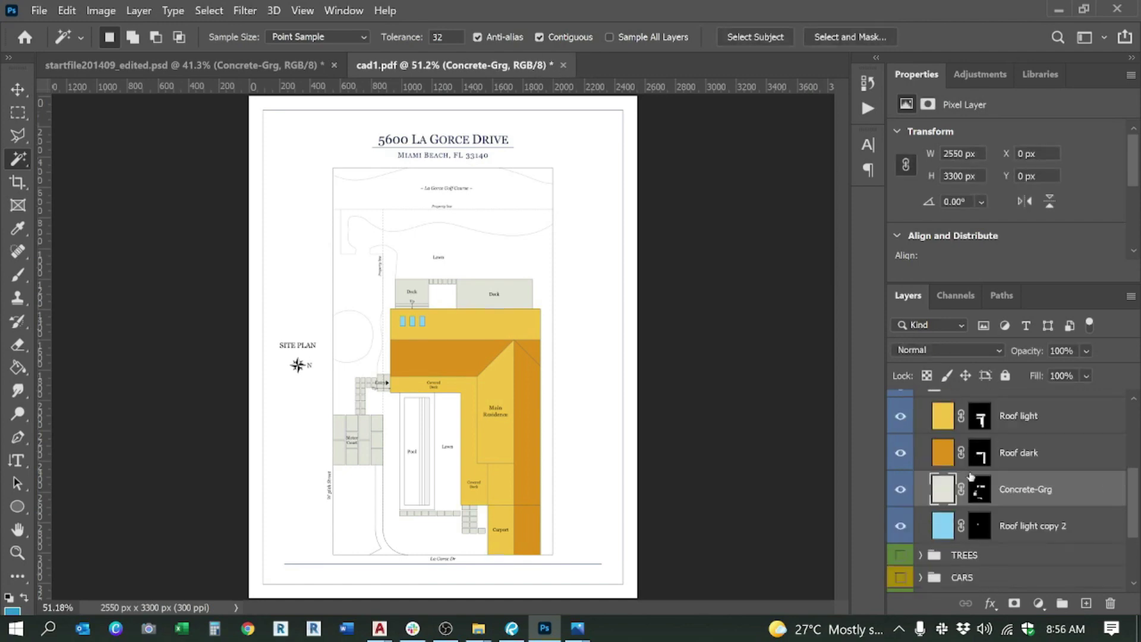
{"action": "scroll", "coordinate": [975, 455], "scroll_direction": "up", "scroll_amount": 2}
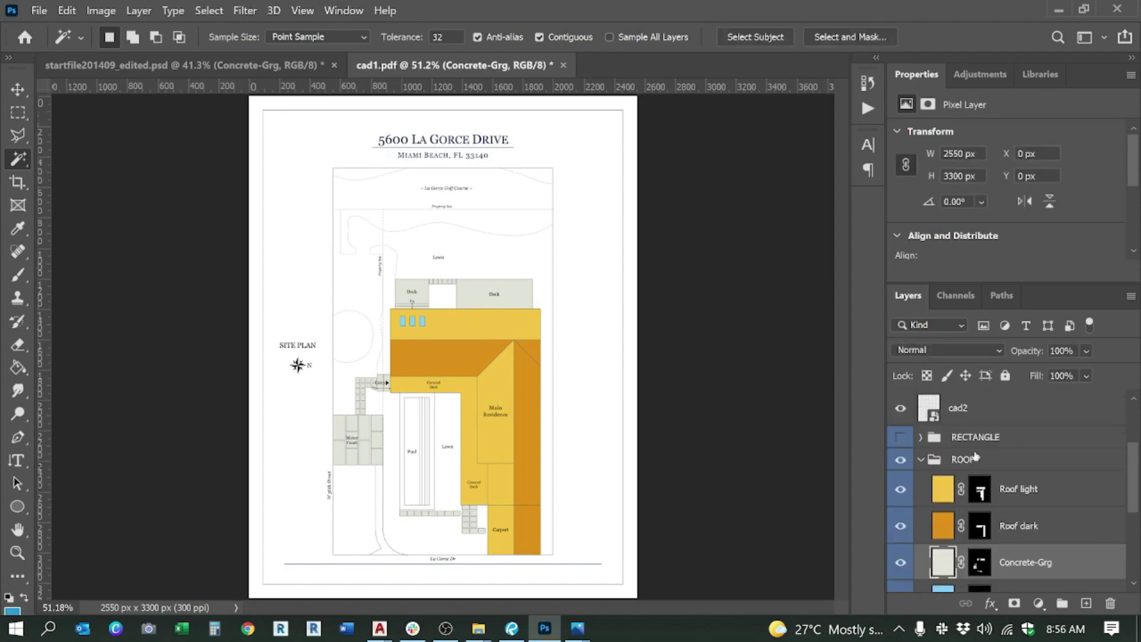
{"action": "left_click", "coordinate": [922, 461]}
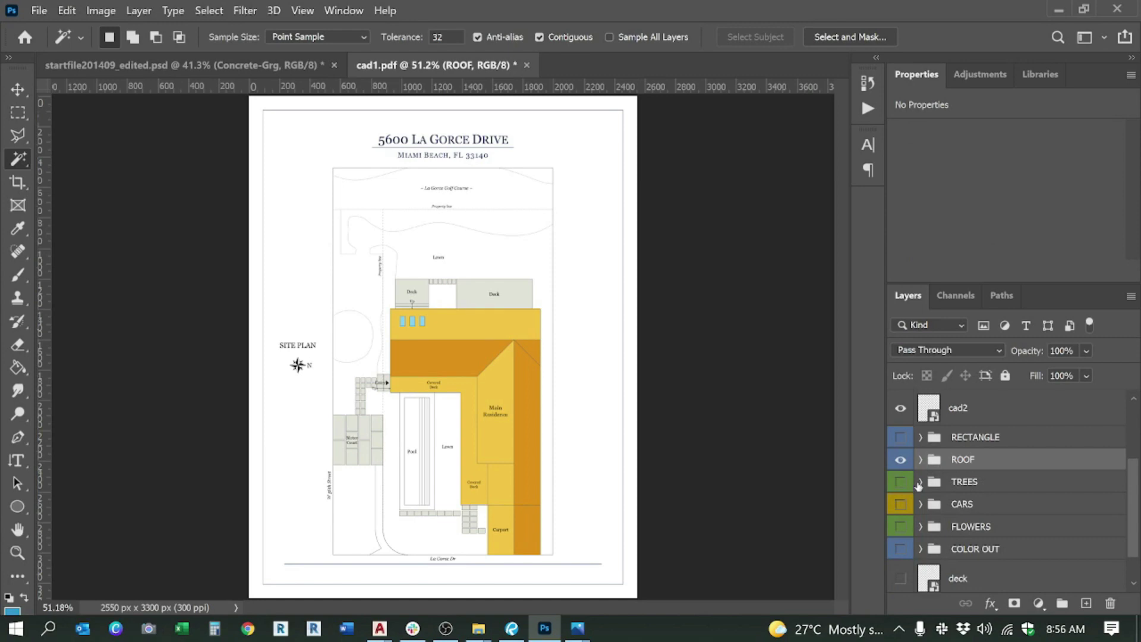
Step: Turn on the TREES group and inspect the light green and dark tree layers
{"action": "left_click", "coordinate": [902, 482]}
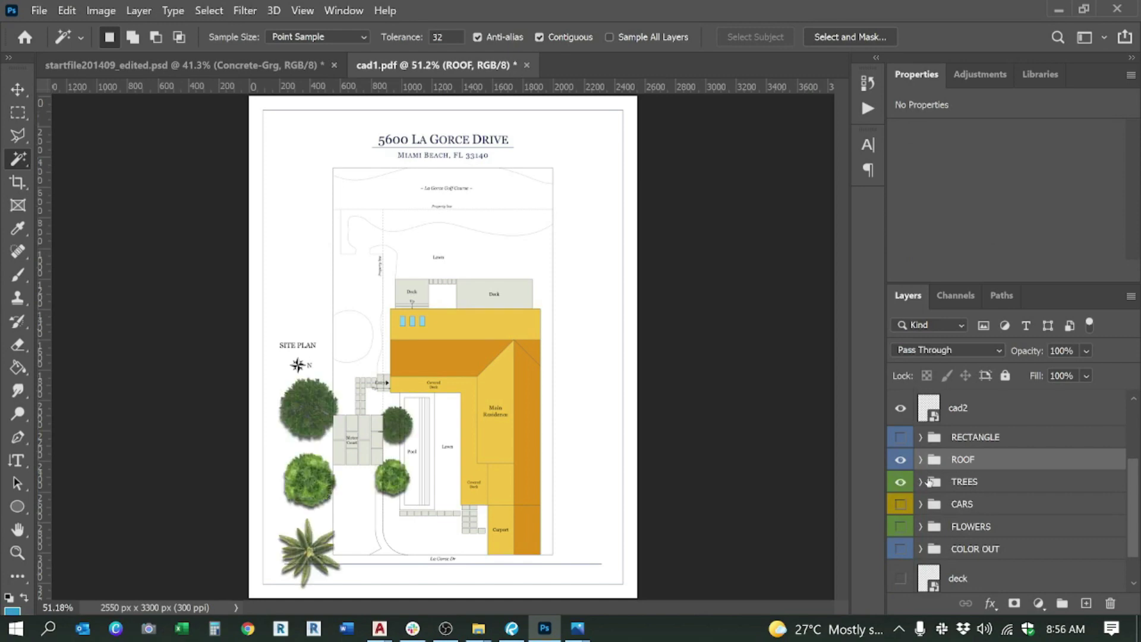
{"action": "scroll", "coordinate": [266, 510], "scroll_direction": "up", "scroll_amount": 8}
{"action": "scroll", "coordinate": [455, 304], "scroll_direction": "down", "scroll_amount": 4}
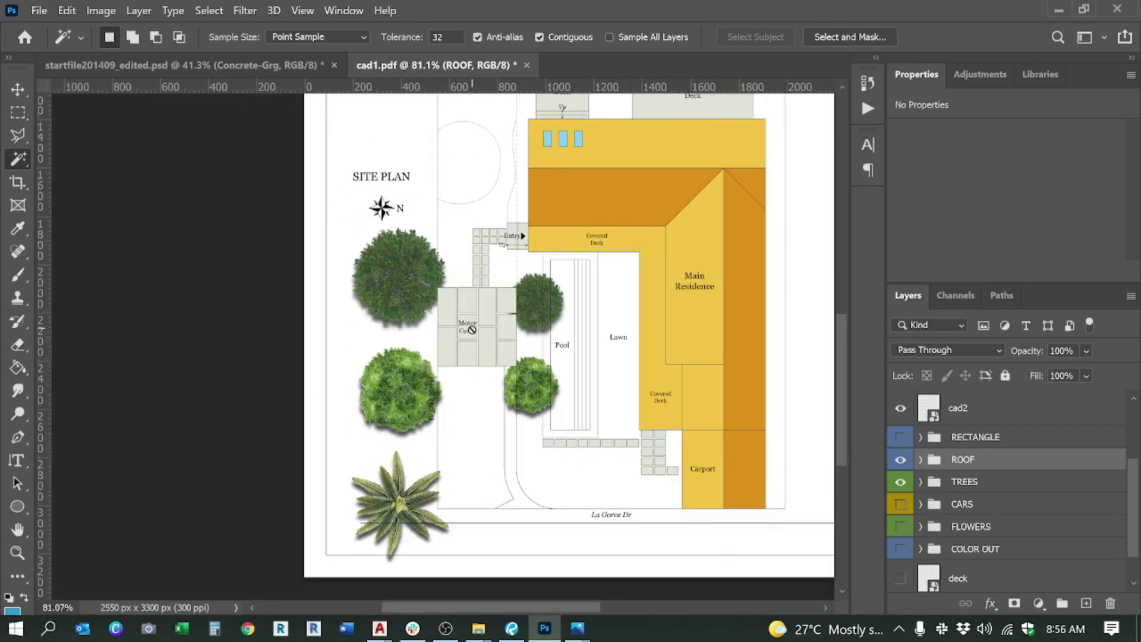
{"action": "mouse_move", "coordinate": [575, 630]}
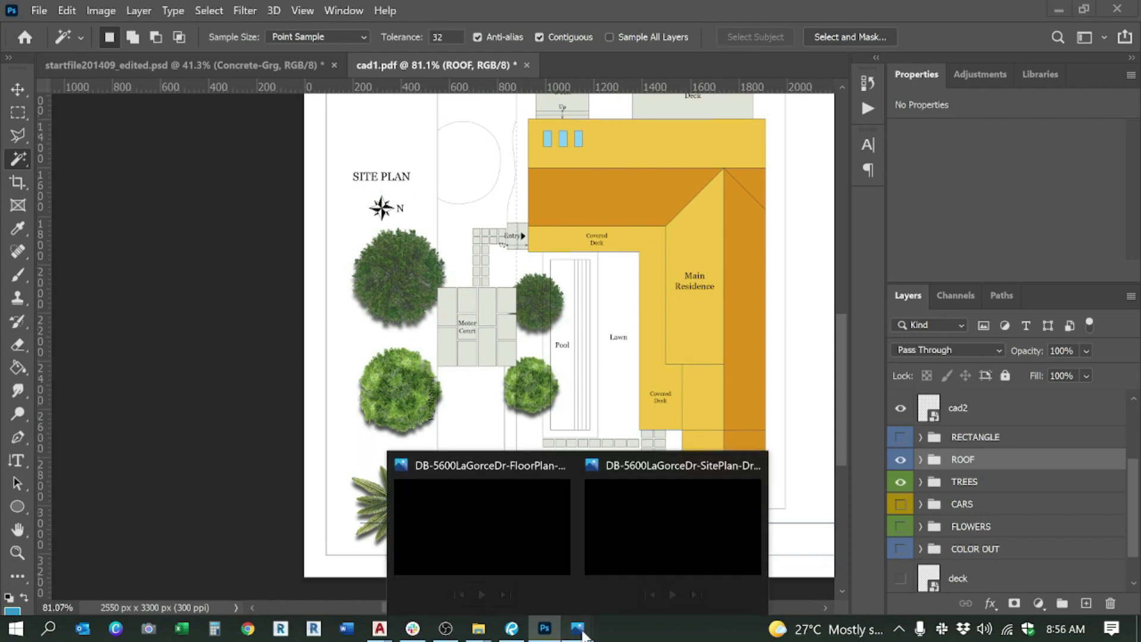
{"action": "mouse_move", "coordinate": [634, 525]}
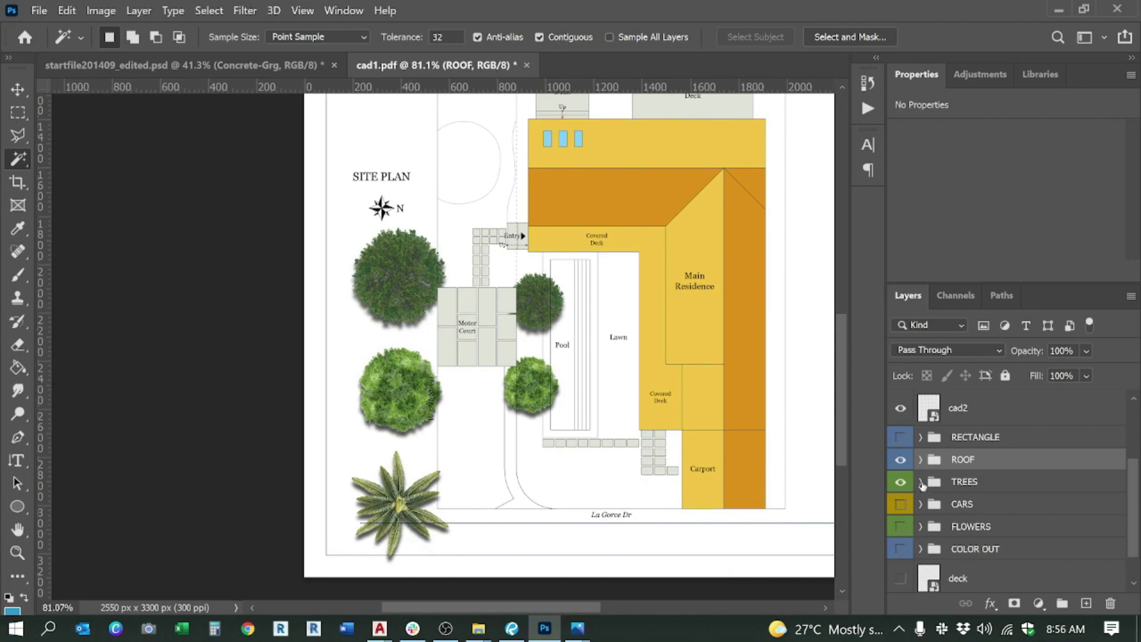
{"action": "left_click", "coordinate": [921, 482]}
{"action": "left_click", "coordinate": [17, 89]}
{"action": "left_click", "coordinate": [417, 398]}
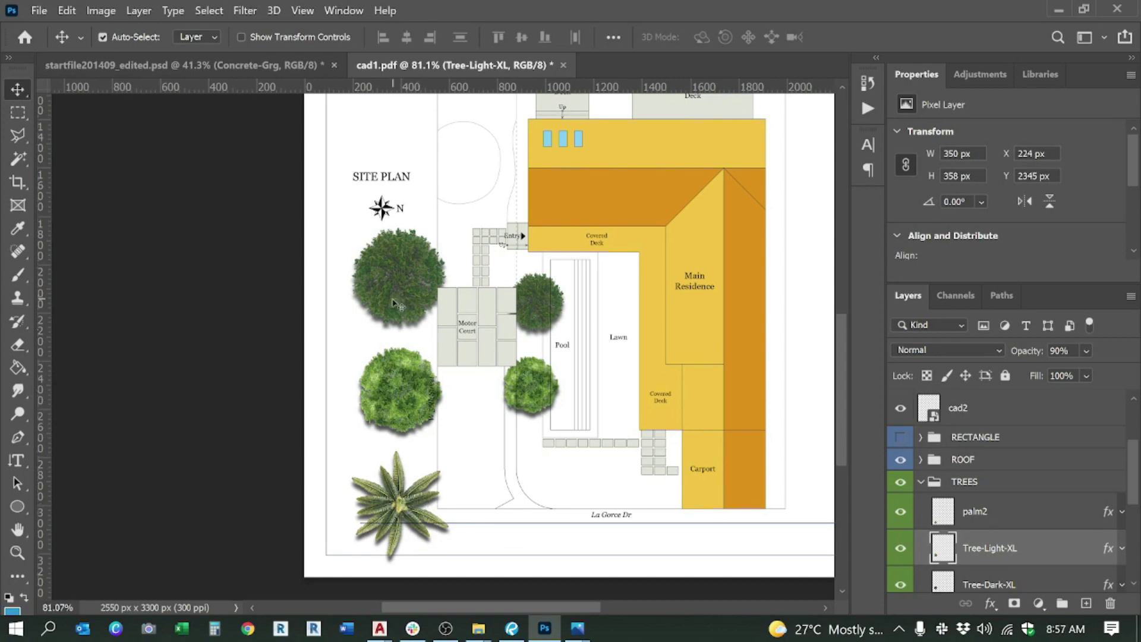
{"action": "left_click", "coordinate": [408, 279]}
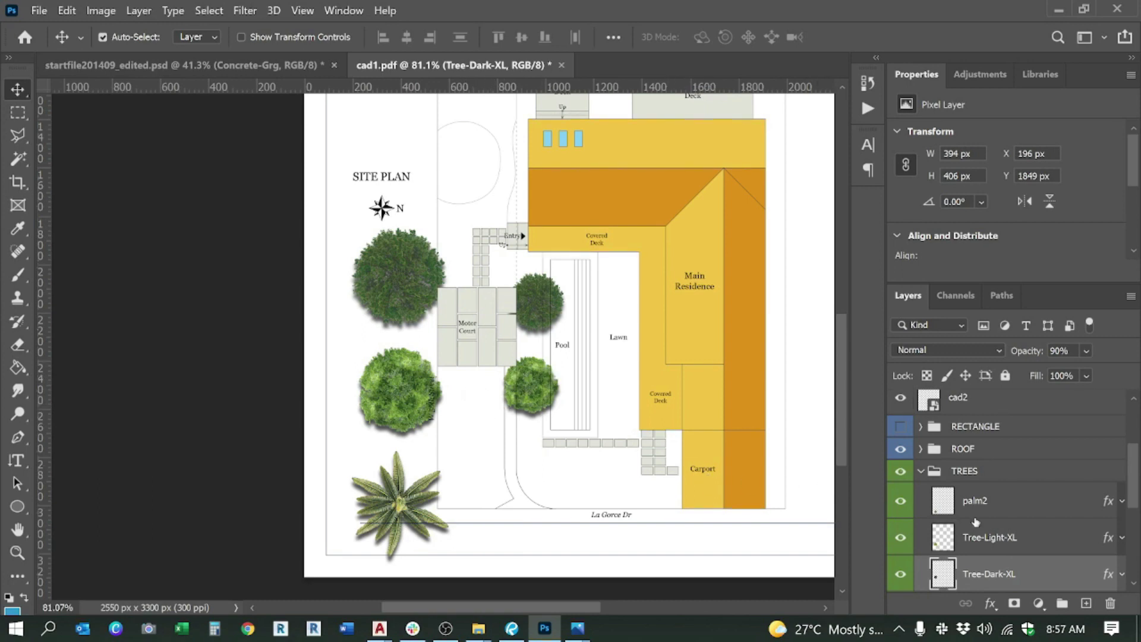
Step: Move the collapsed TREES group above cad1 and cad2 in the layer stack
{"action": "left_click", "coordinate": [921, 474]}
{"action": "scroll", "coordinate": [1019, 522], "scroll_direction": "up", "scroll_amount": 2}
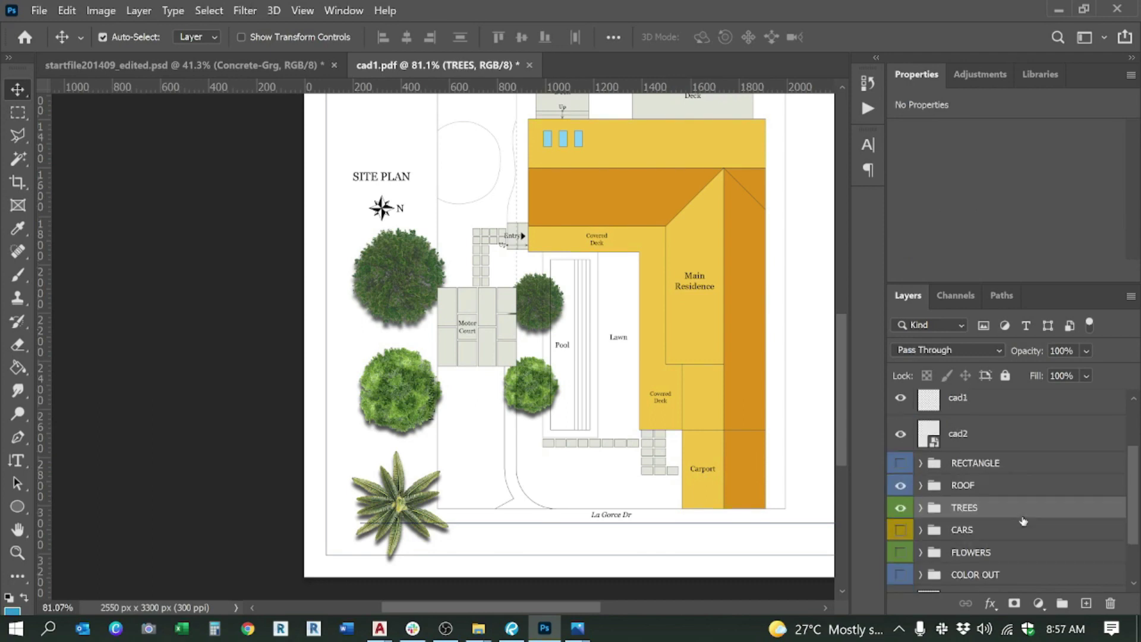
{"action": "left_click_drag", "start_coordinate": [978, 547], "coordinate": [975, 471]}
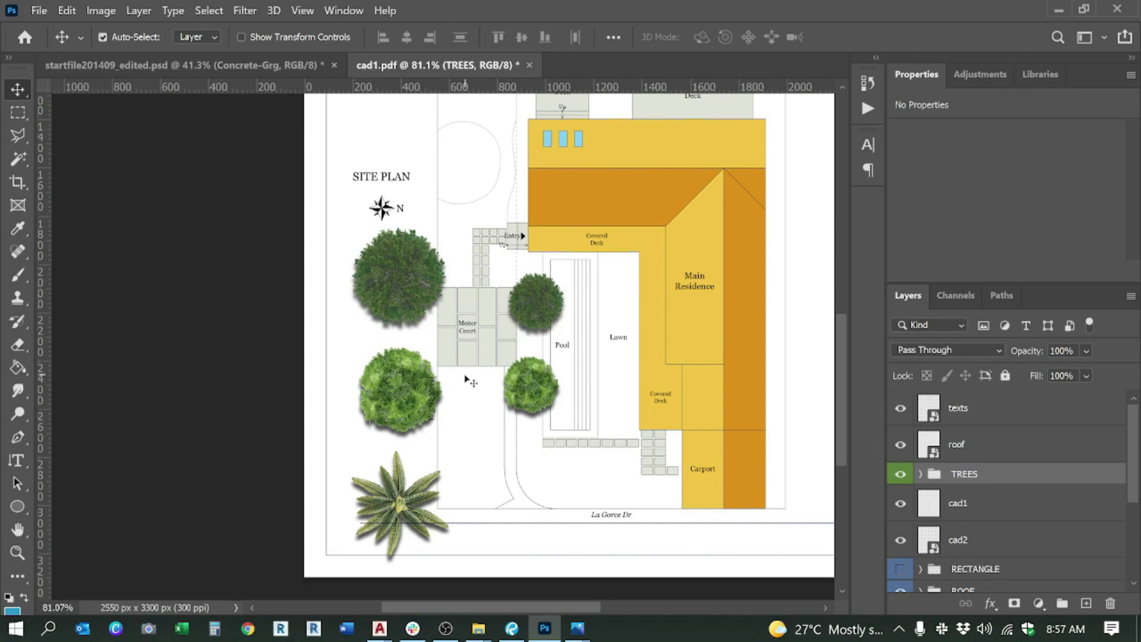
{"action": "scroll", "coordinate": [434, 348], "scroll_direction": "up", "scroll_amount": 2}
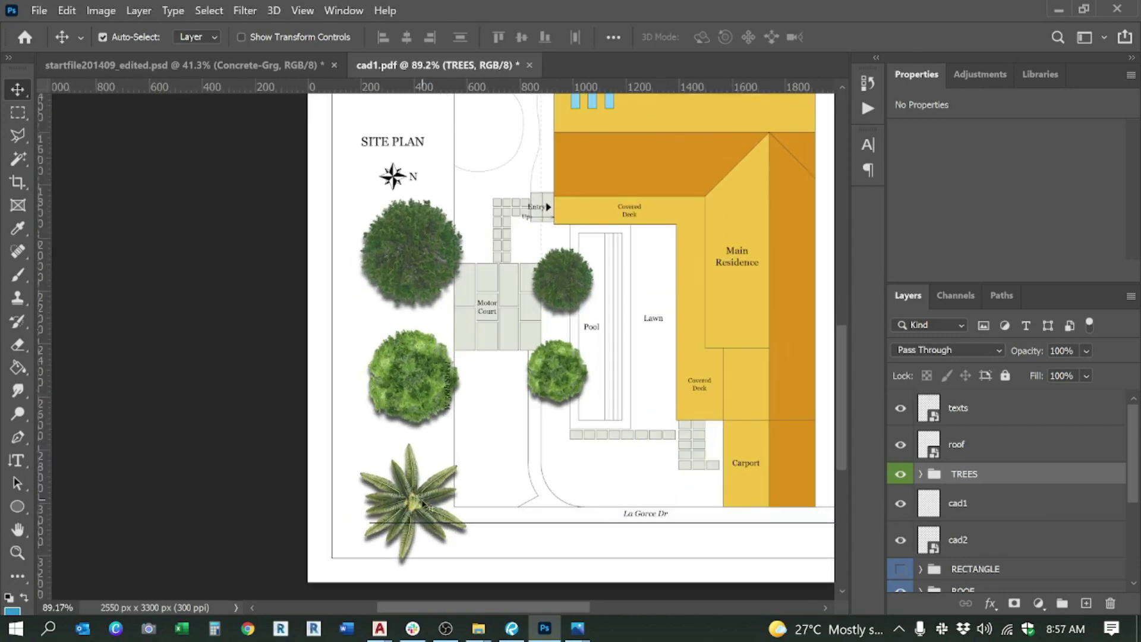
{"action": "left_click", "coordinate": [379, 249]}
Step: Paste a copy of the palm2 layer and move it down toward La Gorce Dr
{"action": "left_click", "coordinate": [409, 385]}
{"action": "left_click", "coordinate": [406, 484]}
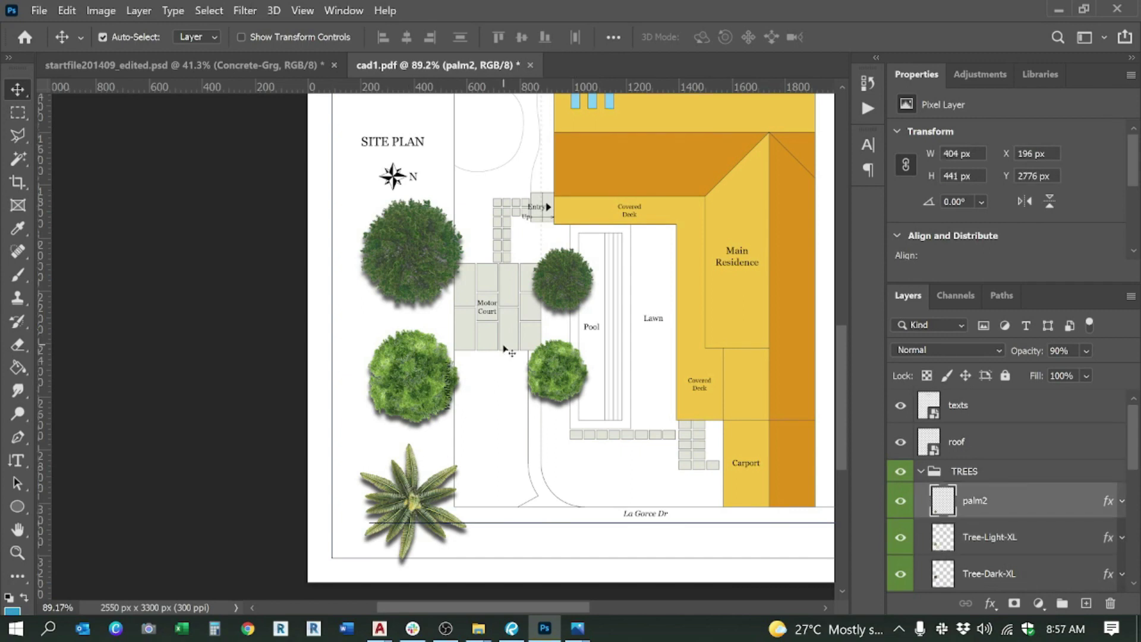
{"action": "scroll", "coordinate": [438, 363], "scroll_direction": "down", "scroll_amount": 3}
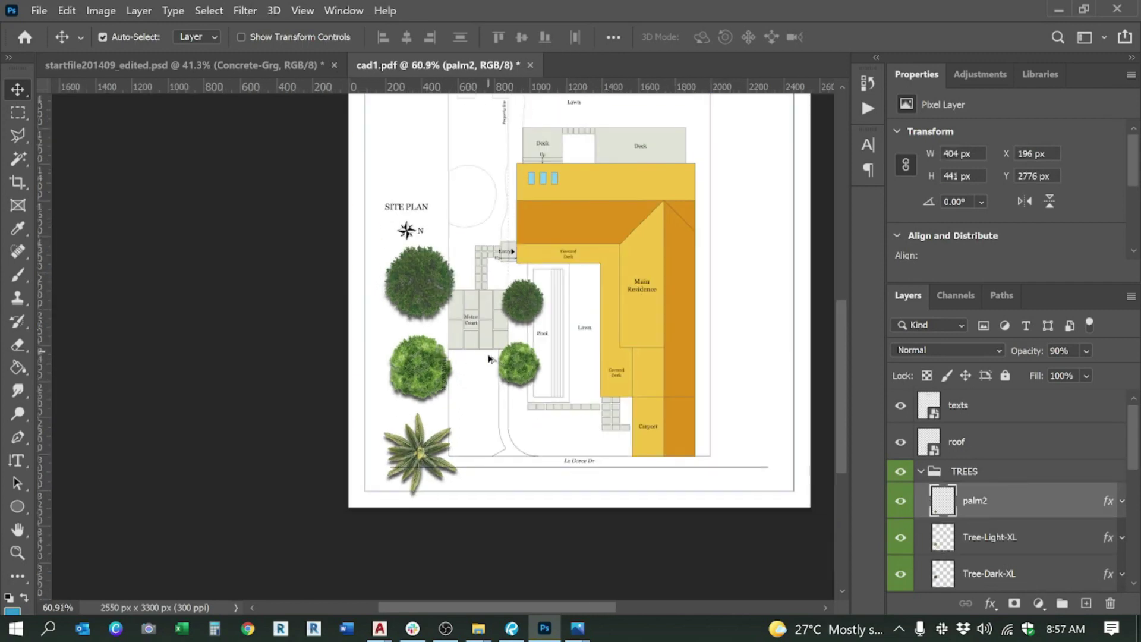
{"action": "scroll", "coordinate": [489, 356], "scroll_direction": "up", "scroll_amount": 1}
{"action": "scroll", "coordinate": [293, 178], "scroll_direction": "up", "scroll_amount": 2}
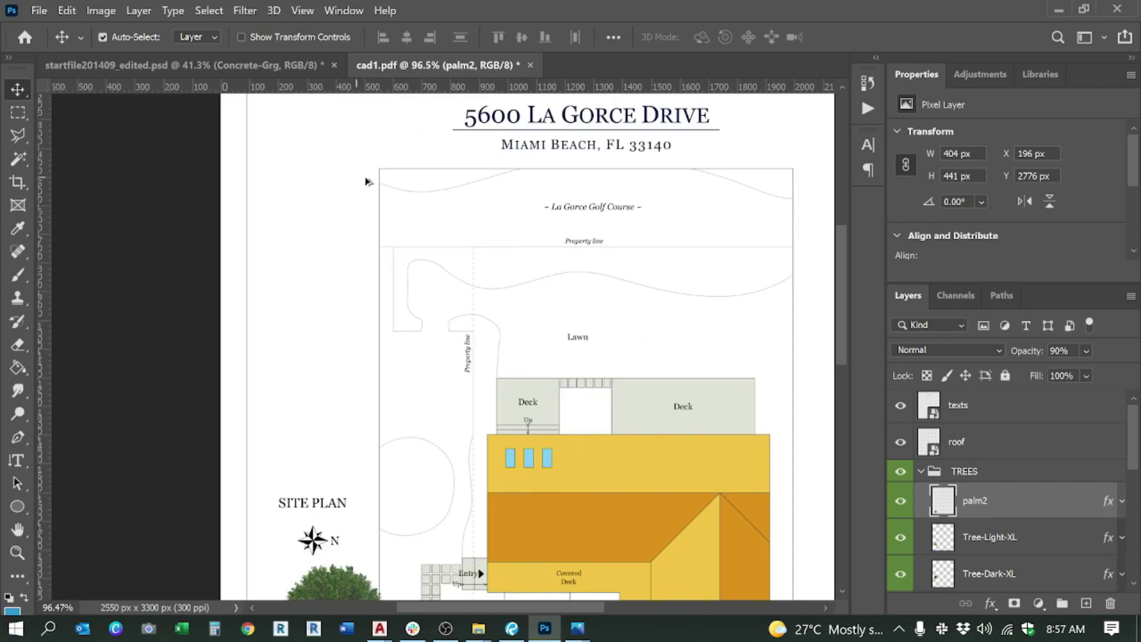
{"action": "scroll", "coordinate": [522, 153], "scroll_direction": "down", "scroll_amount": 1}
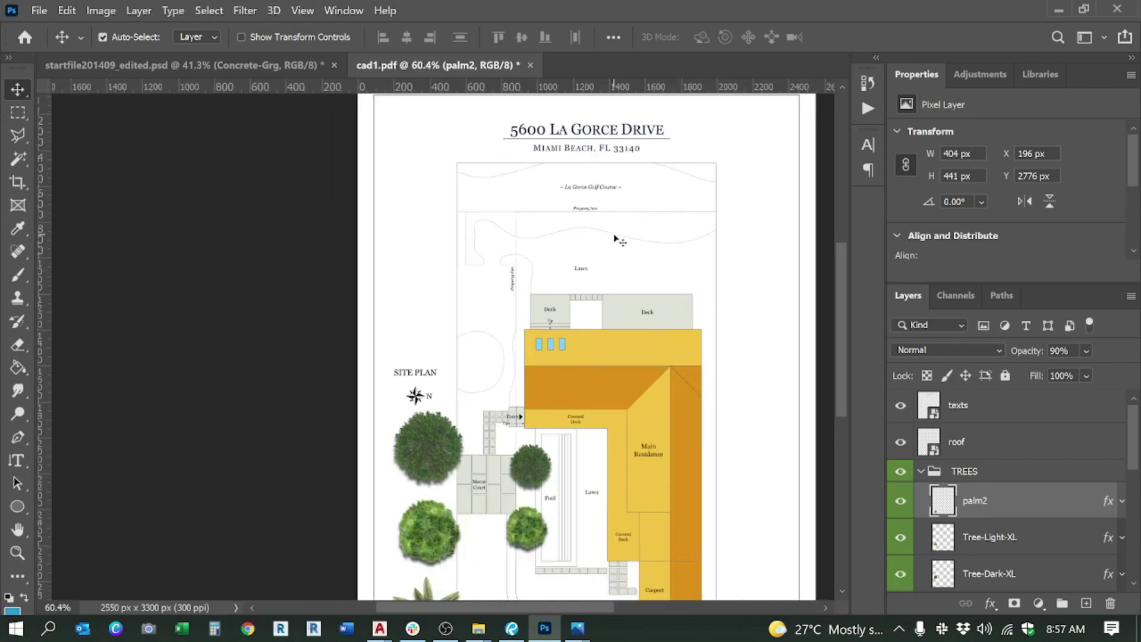
{"action": "scroll", "coordinate": [615, 238], "scroll_direction": "down", "scroll_amount": 3}
{"action": "scroll", "coordinate": [489, 438], "scroll_direction": "up", "scroll_amount": 3}
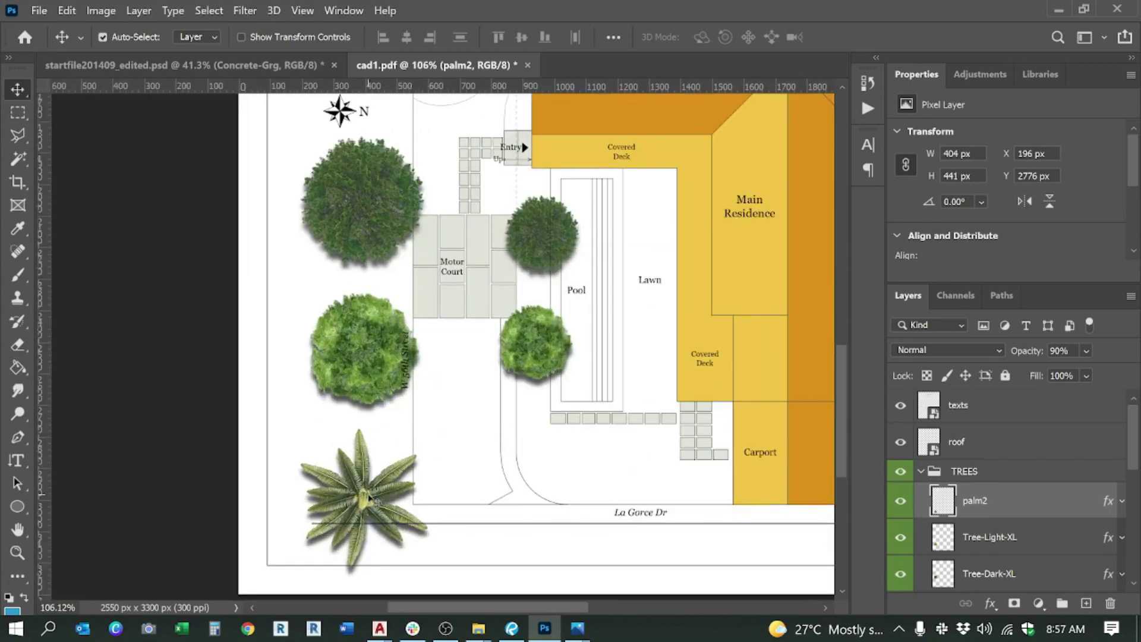
{"action": "key", "text": "ctrl"}
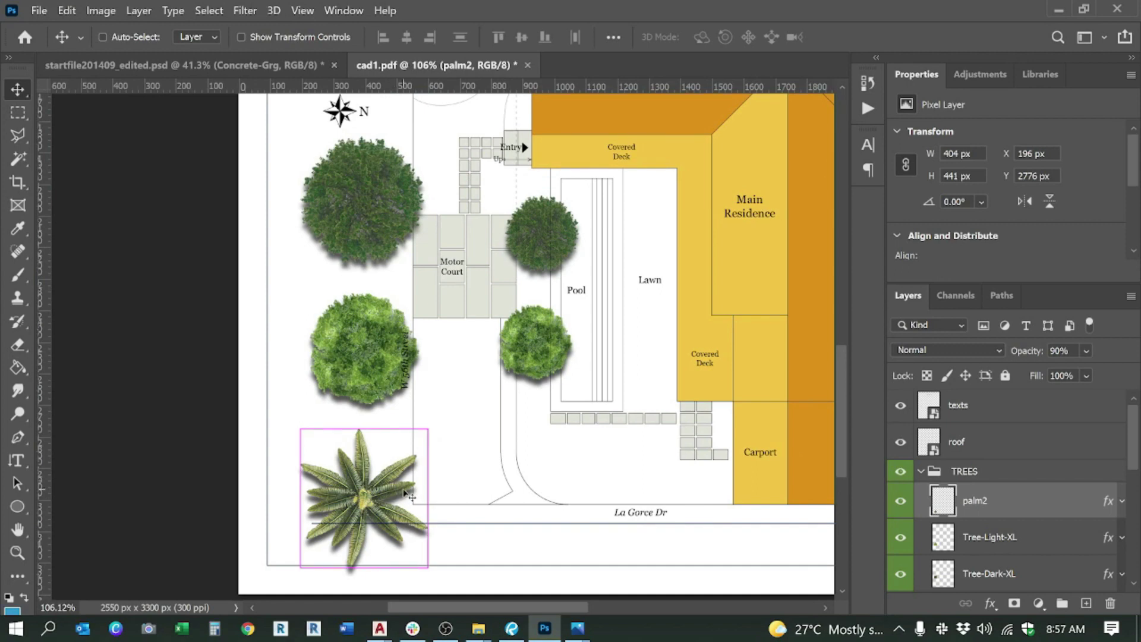
{"action": "key", "text": "ctrl+v"}
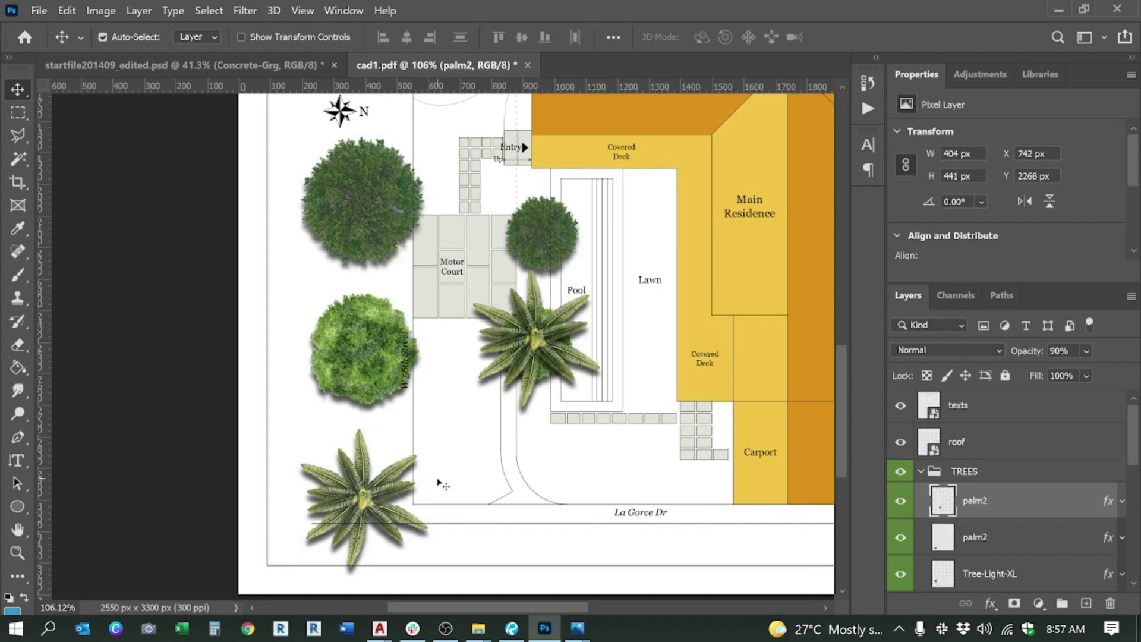
{"action": "left_click_drag", "start_coordinate": [527, 350], "coordinate": [550, 436]}
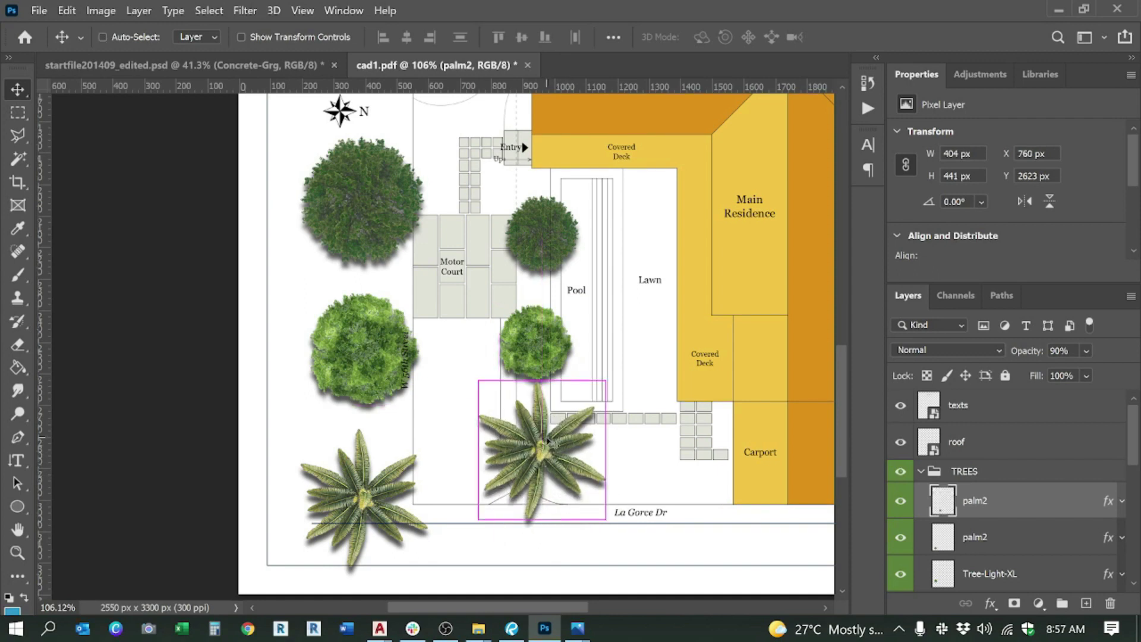
Step: Scale the palm copy down to about 127 px wide beside the driveway curve, then duplicate it
{"action": "key", "text": "ctrl+t"}
{"action": "left_click_drag", "start_coordinate": [610, 378], "coordinate": [572, 416]}
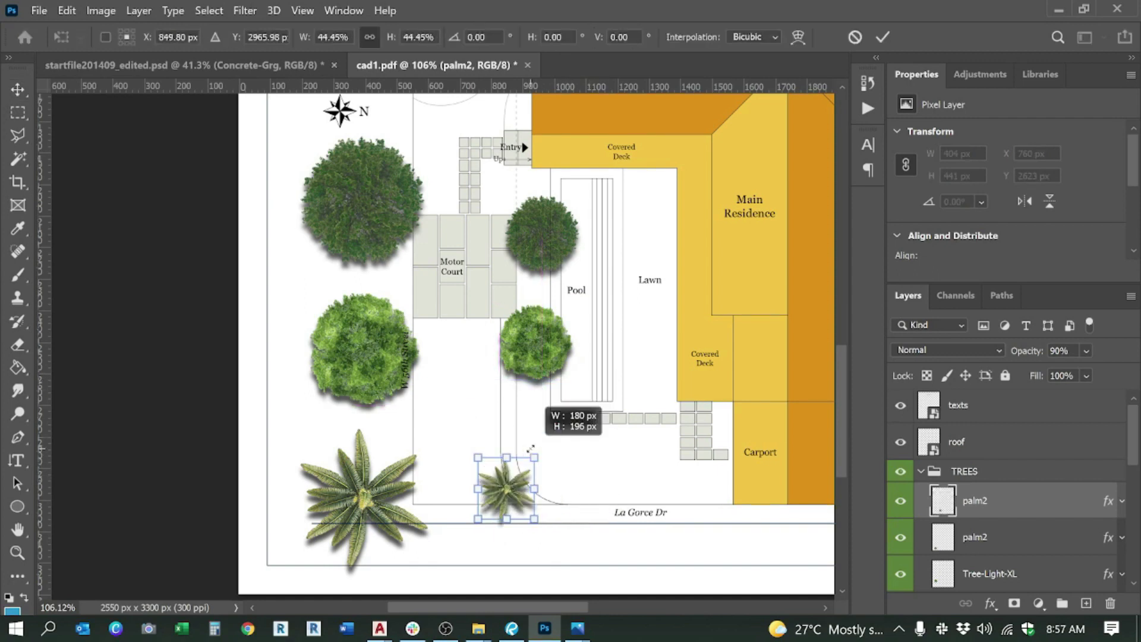
{"action": "left_click_drag", "start_coordinate": [535, 458], "coordinate": [527, 451]}
{"action": "scroll", "coordinate": [469, 330], "scroll_direction": "down", "scroll_amount": 4}
{"action": "scroll", "coordinate": [505, 404], "scroll_direction": "up", "scroll_amount": 5}
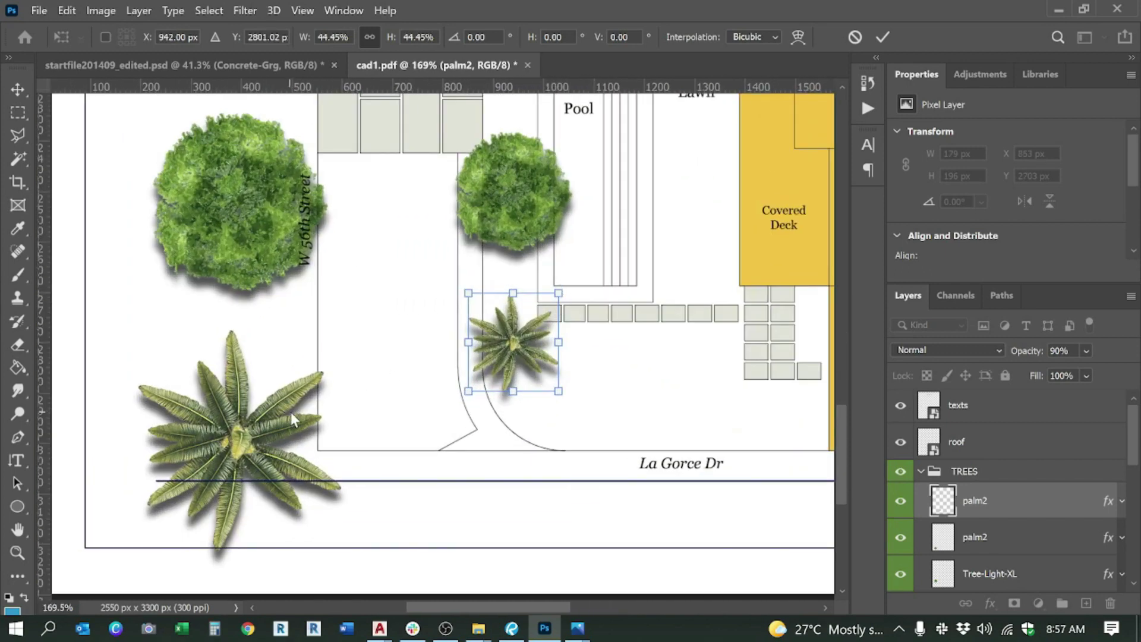
{"action": "left_click_drag", "start_coordinate": [559, 293], "coordinate": [537, 319]}
{"action": "left_click_drag", "start_coordinate": [496, 374], "coordinate": [504, 371]}
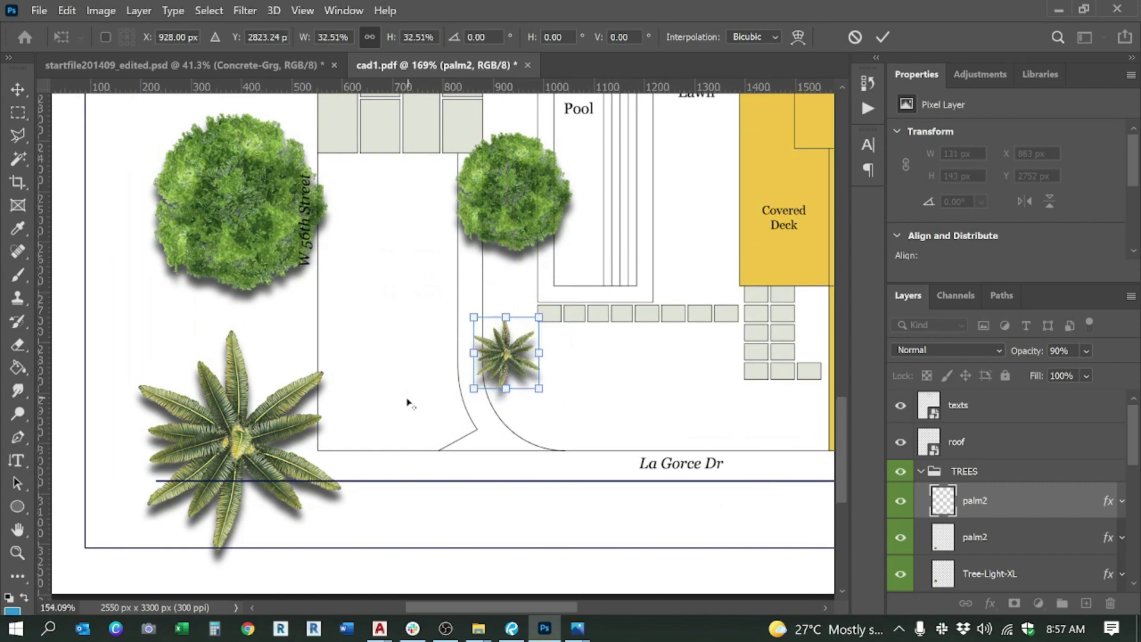
{"action": "scroll", "coordinate": [400, 362], "scroll_direction": "down", "scroll_amount": 5}
{"action": "scroll", "coordinate": [416, 359], "scroll_direction": "up", "scroll_amount": 3}
{"action": "scroll", "coordinate": [416, 359], "scroll_direction": "up", "scroll_amount": 3}
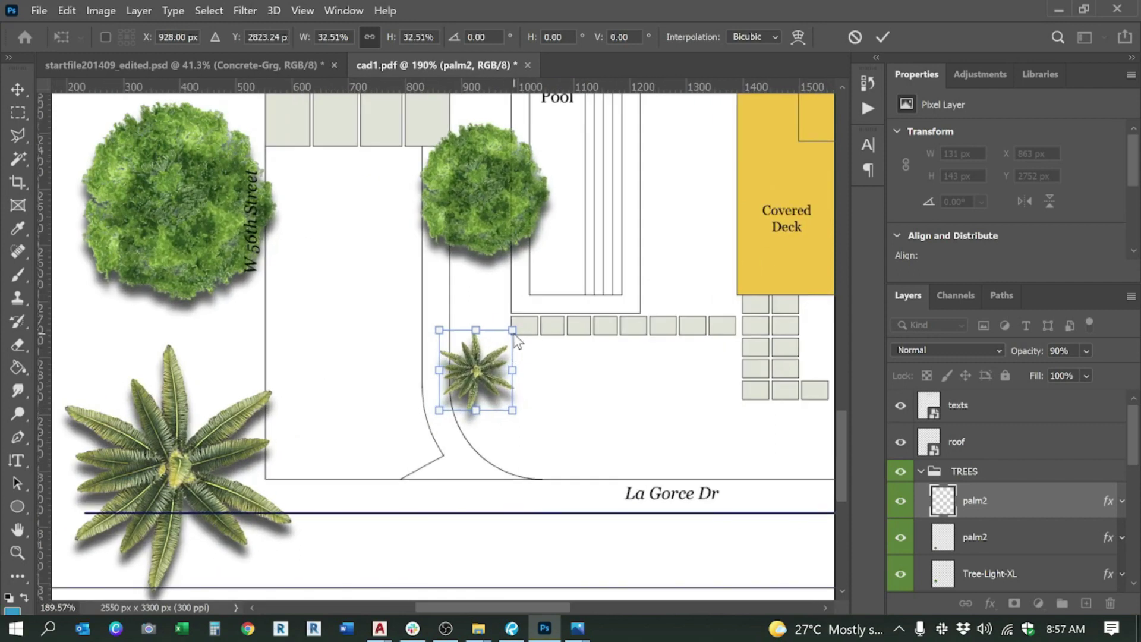
{"action": "left_click_drag", "start_coordinate": [513, 331], "coordinate": [510, 334]}
{"action": "key", "text": "Return"}
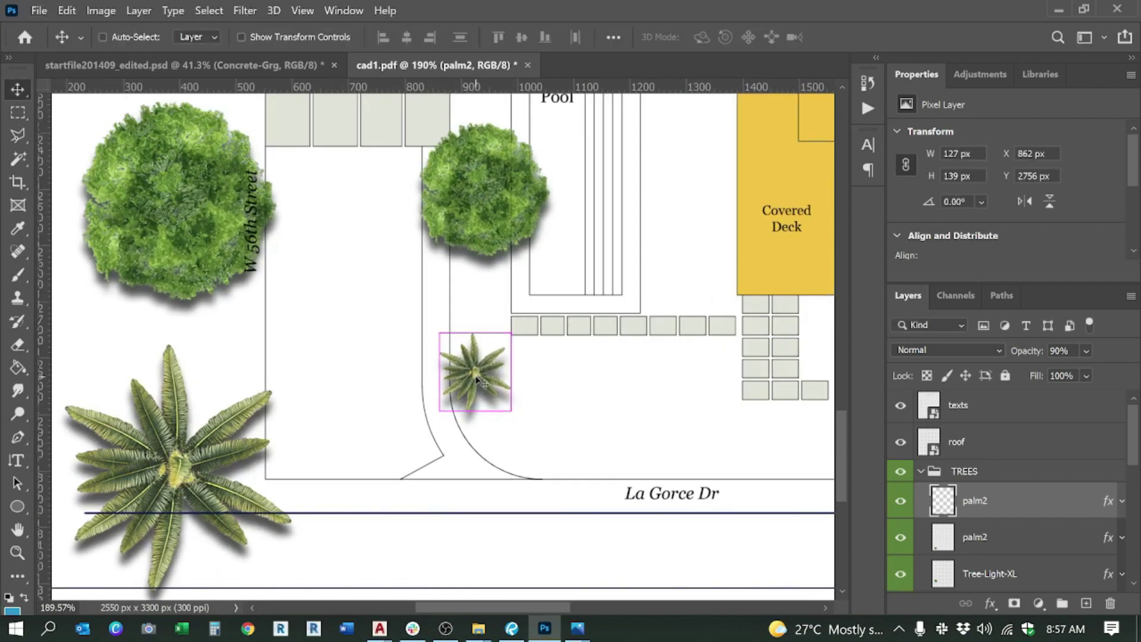
{"action": "left_click_drag", "start_coordinate": [551, 402], "coordinate": [554, 407]}
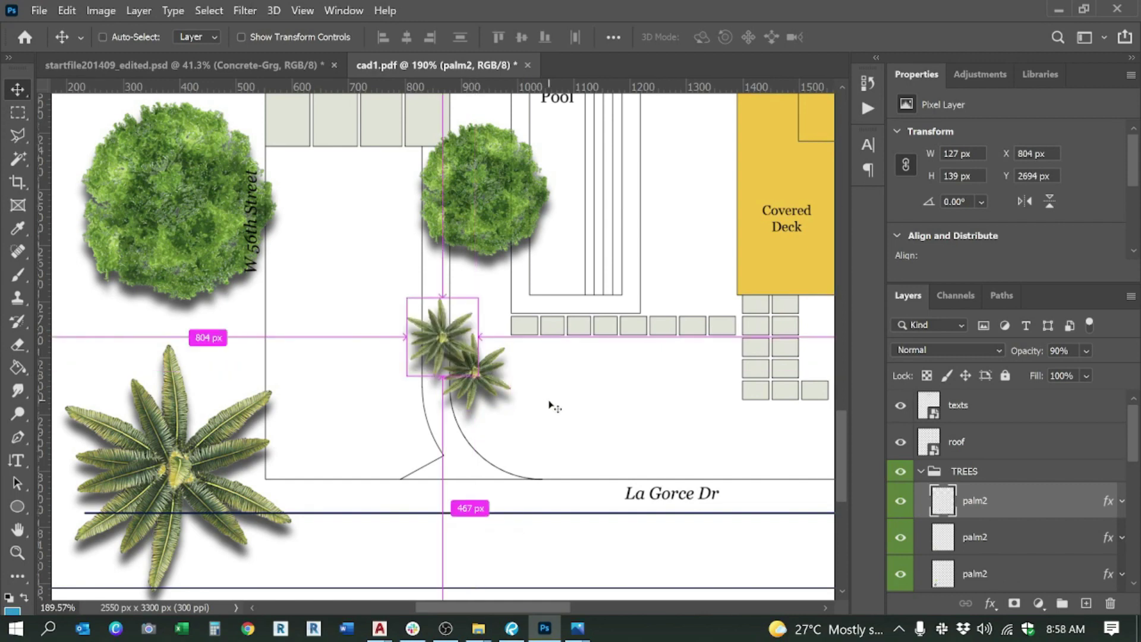
Step: Place small palm copies along La Gorce Dr
{"action": "left_click_drag", "start_coordinate": [446, 339], "coordinate": [590, 455]}
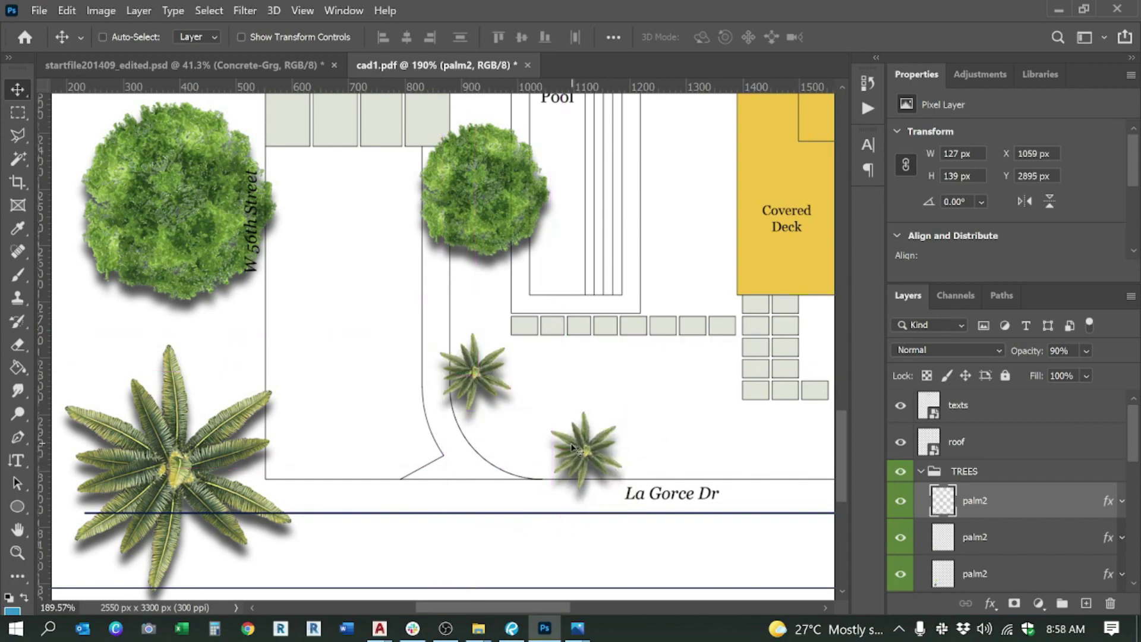
{"action": "key", "text": "ctrl+z"}
{"action": "left_click_drag", "start_coordinate": [479, 353], "coordinate": [746, 465]}
{"action": "scroll", "coordinate": [547, 390], "scroll_direction": "down", "scroll_amount": 5}
{"action": "scroll", "coordinate": [547, 390], "scroll_direction": "up", "scroll_amount": 5}
{"action": "left_click_drag", "start_coordinate": [509, 389], "coordinate": [588, 392]}
{"action": "left_click_drag", "start_coordinate": [399, 393], "coordinate": [530, 399]}
{"action": "key", "text": "ctrl"}
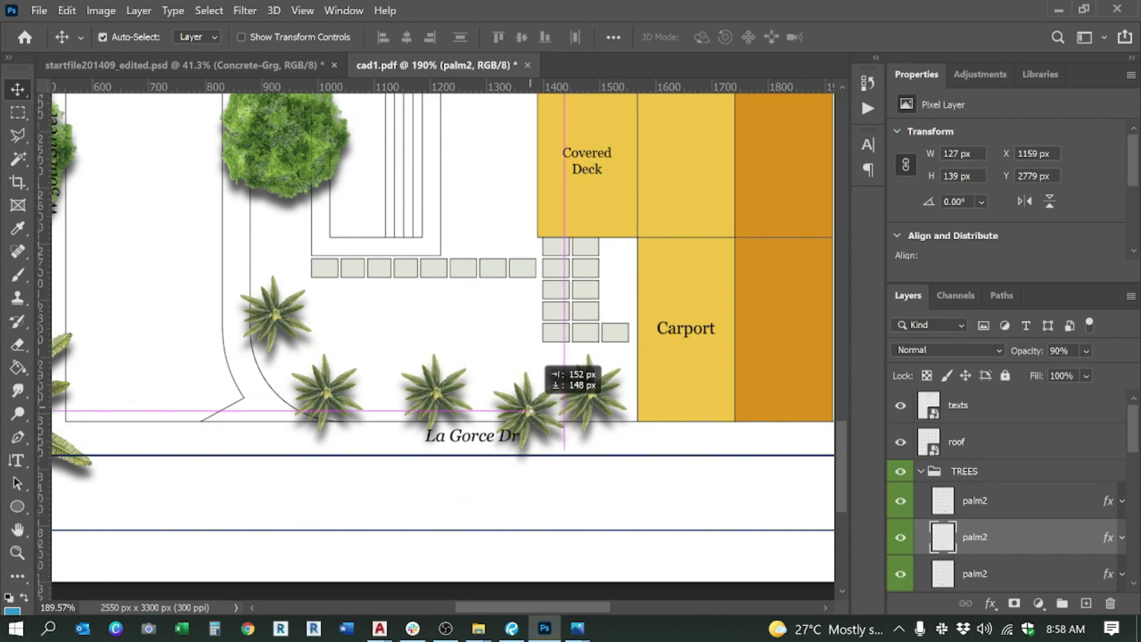
{"action": "scroll", "coordinate": [588, 494], "scroll_direction": "down", "scroll_amount": 9}
{"action": "scroll", "coordinate": [428, 261], "scroll_direction": "up", "scroll_amount": 2}
{"action": "left_click_drag", "start_coordinate": [540, 287], "coordinate": [367, 328], "text": "ctrl"}
{"action": "left_click_drag", "start_coordinate": [540, 395], "coordinate": [359, 375], "text": "ctrl"}
Step: Line palm copies in a column beside the pool and an arc below the golf course
{"action": "scroll", "coordinate": [654, 493], "scroll_direction": "up", "scroll_amount": 4}
{"action": "left_click_drag", "start_coordinate": [497, 454], "coordinate": [498, 365], "text": "ctrl+alt"}
{"action": "scroll", "coordinate": [523, 321], "scroll_direction": "up", "scroll_amount": 3}
{"action": "left_click_drag", "start_coordinate": [511, 190], "coordinate": [500, 309]}
{"action": "scroll", "coordinate": [547, 416], "scroll_direction": "down", "scroll_amount": 7}
{"action": "scroll", "coordinate": [345, 164], "scroll_direction": "up", "scroll_amount": 7}
{"action": "left_click_drag", "start_coordinate": [739, 497], "coordinate": [307, 231], "text": "alt"}
{"action": "left_click_drag", "start_coordinate": [441, 338], "coordinate": [597, 177], "text": "alt"}
{"action": "left_click_drag", "start_coordinate": [442, 342], "coordinate": [393, 190]}
{"action": "left_click_drag", "start_coordinate": [598, 177], "coordinate": [665, 238], "text": "alt"}
{"action": "scroll", "coordinate": [588, 170], "scroll_direction": "down", "scroll_amount": 8}
{"action": "scroll", "coordinate": [373, 221], "scroll_direction": "up", "scroll_amount": 5}
{"action": "scroll", "coordinate": [479, 212], "scroll_direction": "down", "scroll_amount": 4}
{"action": "left_click_drag", "start_coordinate": [480, 212], "coordinate": [712, 251], "text": "alt"}
{"action": "scroll", "coordinate": [381, 280], "scroll_direction": "up", "scroll_amount": 3}
{"action": "scroll", "coordinate": [621, 261], "scroll_direction": "down", "scroll_amount": 8}
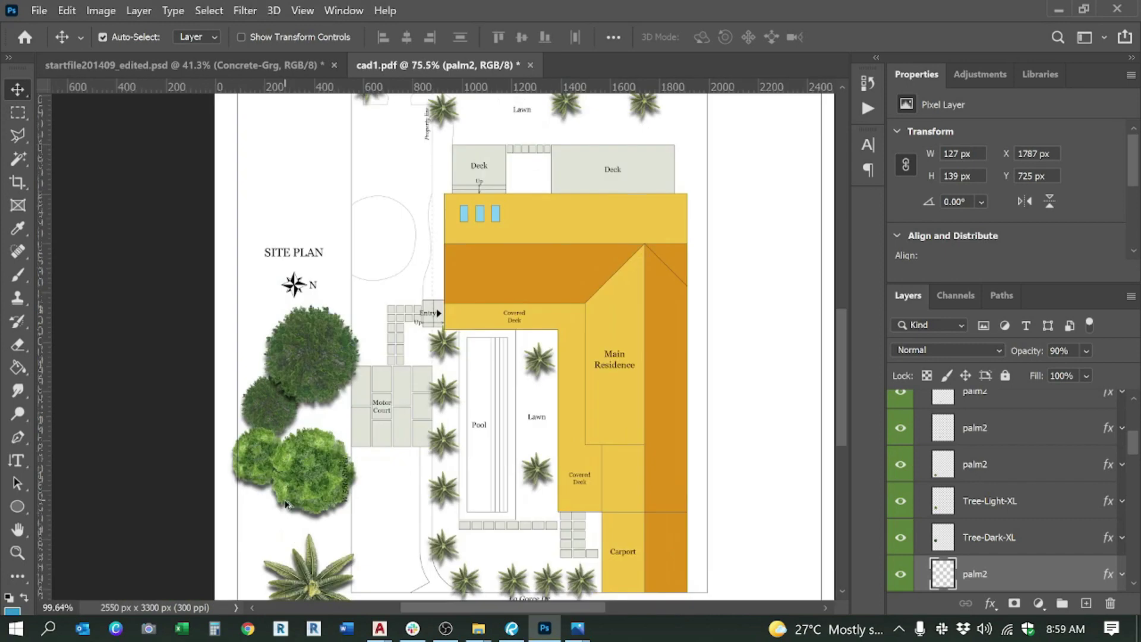
{"action": "left_click_drag", "start_coordinate": [388, 273], "coordinate": [519, 453], "text": "alt"}
{"action": "scroll", "coordinate": [534, 469], "scroll_direction": "up", "scroll_amount": 5}
Step: Resize a Tree-Dark-XL copy and place dark trees between the palms in the column and bottom row
{"action": "key", "text": "ctrl+t"}
{"action": "left_click_drag", "start_coordinate": [634, 272], "coordinate": [489, 423]}
{"action": "key", "text": "Return"}
{"action": "left_click_drag", "start_coordinate": [468, 463], "coordinate": [482, 347]}
{"action": "scroll", "coordinate": [424, 424], "scroll_direction": "down", "scroll_amount": 4}
{"action": "left_click_drag", "start_coordinate": [482, 346], "coordinate": [562, 509], "text": "alt"}
{"action": "left_click_drag", "start_coordinate": [561, 508], "coordinate": [635, 509], "text": "alt"}
{"action": "scroll", "coordinate": [595, 416], "scroll_direction": "down", "scroll_amount": 3}
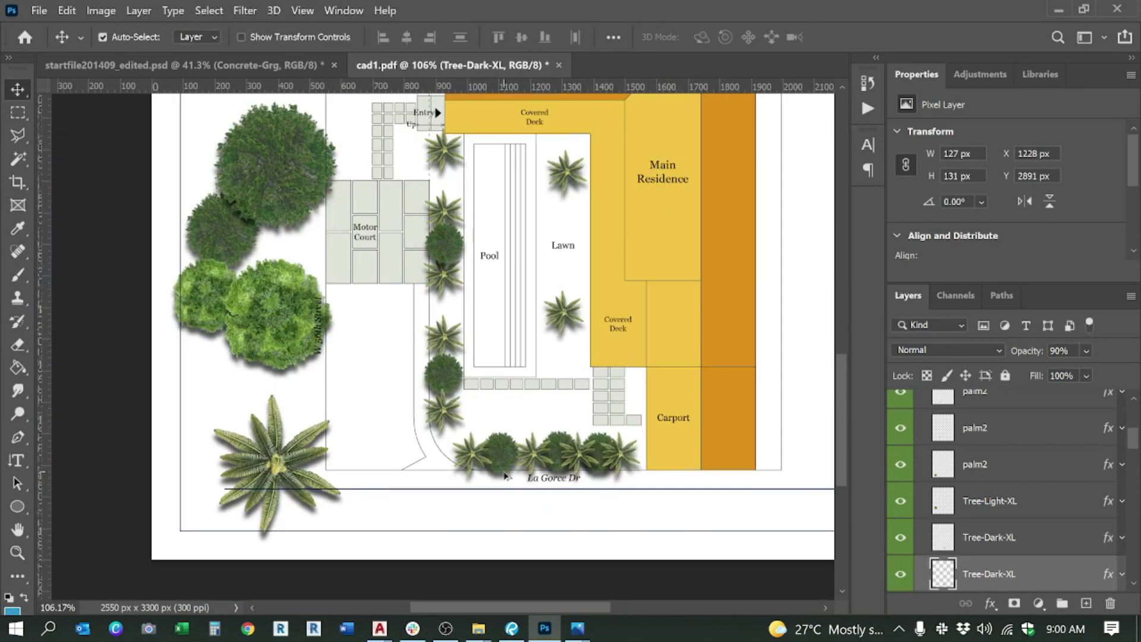
{"action": "scroll", "coordinate": [470, 181], "scroll_direction": "up", "scroll_amount": 3}
Step: Add more dark tree copies between the top palms, the left column and the right boundary
{"action": "left_click_drag", "start_coordinate": [479, 383], "coordinate": [479, 286], "text": "alt"}
{"action": "scroll", "coordinate": [479, 287], "scroll_direction": "down", "scroll_amount": 4}
{"action": "scroll", "coordinate": [537, 237], "scroll_direction": "up", "scroll_amount": 6}
{"action": "left_click_drag", "start_coordinate": [442, 338], "coordinate": [557, 157]}
{"action": "left_click_drag", "start_coordinate": [564, 157], "coordinate": [727, 159], "text": "alt"}
{"action": "left_click_drag", "start_coordinate": [492, 348], "coordinate": [356, 324]}
{"action": "left_click_drag", "start_coordinate": [356, 324], "coordinate": [282, 361], "text": "alt"}
{"action": "scroll", "coordinate": [205, 299], "scroll_direction": "down", "scroll_amount": 5}
{"action": "scroll", "coordinate": [476, 359], "scroll_direction": "up", "scroll_amount": 6}
{"action": "left_click_drag", "start_coordinate": [446, 341], "coordinate": [555, 306], "text": "alt"}
{"action": "scroll", "coordinate": [479, 366], "scroll_direction": "down", "scroll_amount": 5}
Step: Place Tree-Light-XL copies along the right boundary, between dark trees and left of the deck
{"action": "left_click_drag", "start_coordinate": [428, 297], "coordinate": [523, 531], "text": "alt"}
{"action": "scroll", "coordinate": [494, 416], "scroll_direction": "up", "scroll_amount": 6}
{"action": "key", "text": "ctrl+v"}
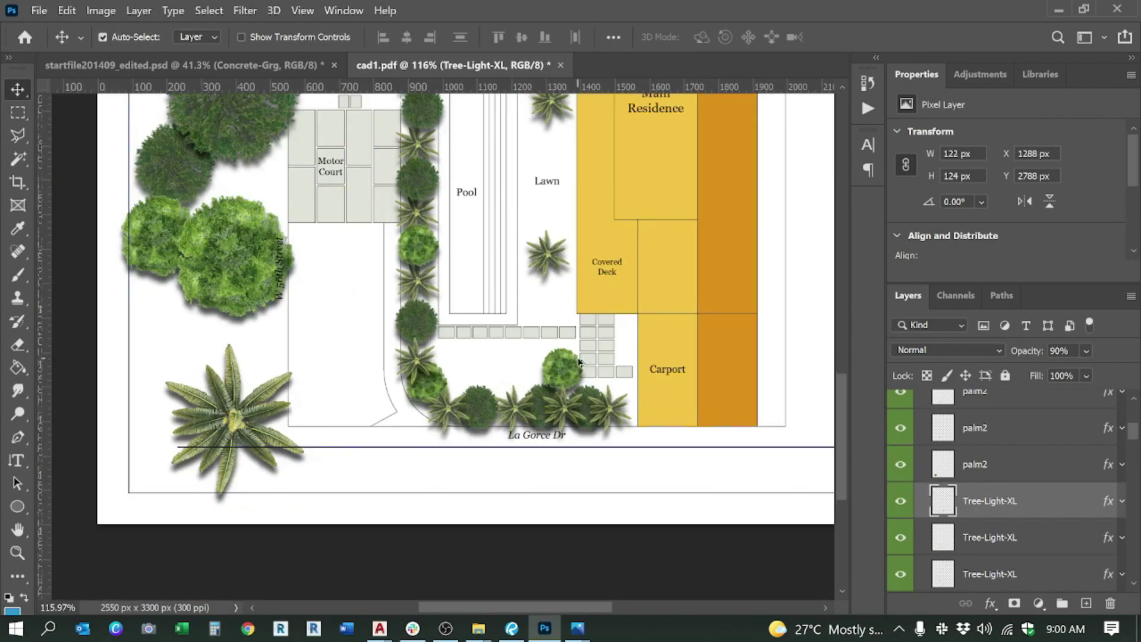
{"action": "key", "text": "ctrl+v"}
{"action": "left_click_drag", "start_coordinate": [420, 341], "coordinate": [580, 331]}
{"action": "key", "text": "ctrl+v"}
{"action": "left_click_drag", "start_coordinate": [420, 342], "coordinate": [581, 198]}
{"action": "key", "text": "ctrl+v"}
{"action": "left_click_drag", "start_coordinate": [443, 356], "coordinate": [583, 355]}
{"action": "key", "text": "ctrl+v"}
{"action": "left_click_drag", "start_coordinate": [443, 342], "coordinate": [595, 263]}
{"action": "scroll", "coordinate": [573, 385], "scroll_direction": "down", "scroll_amount": 5}
{"action": "key", "text": "ctrl+v"}
{"action": "left_click_drag", "start_coordinate": [485, 344], "coordinate": [629, 291]}
{"action": "left_click_drag", "start_coordinate": [489, 299], "coordinate": [522, 274]}
{"action": "scroll", "coordinate": [479, 220], "scroll_direction": "down", "scroll_amount": 6}
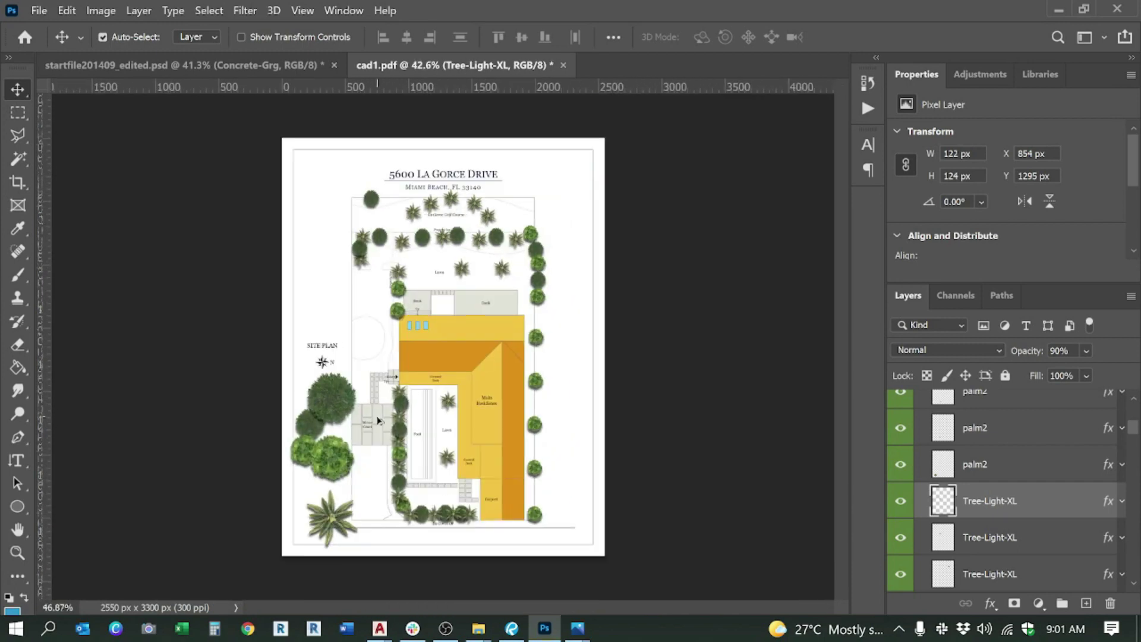
Step: Collapse the TREES group and hide it so no trees show on the plan
{"action": "scroll", "coordinate": [381, 419], "scroll_direction": "up", "scroll_amount": 3}
{"action": "scroll", "coordinate": [915, 479], "scroll_direction": "up", "scroll_amount": 5}
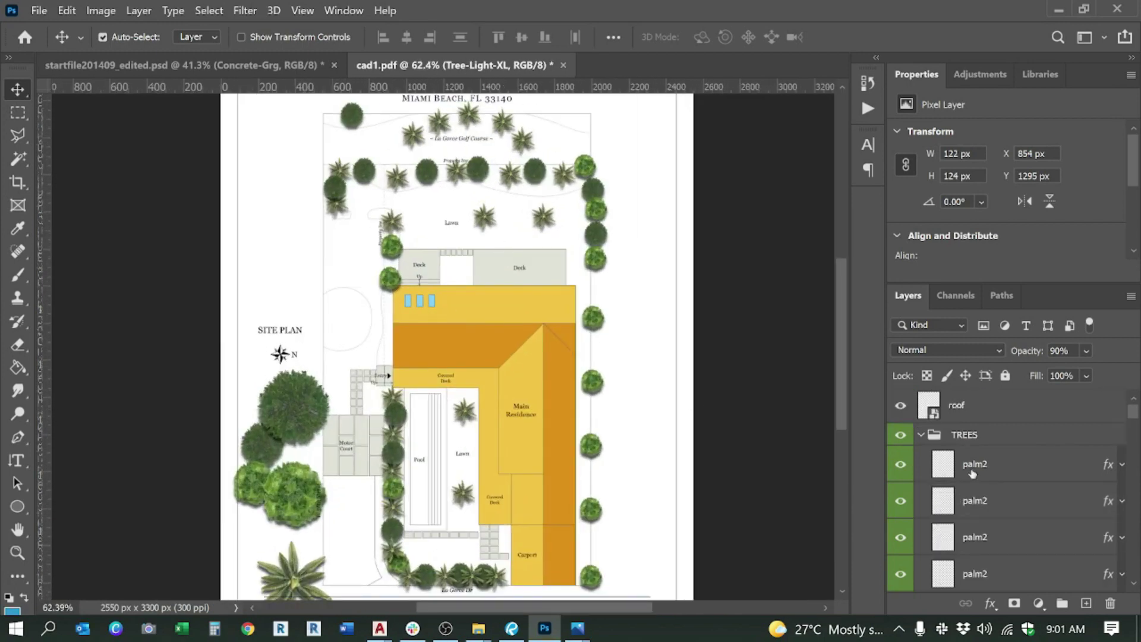
{"action": "left_click", "coordinate": [922, 474]}
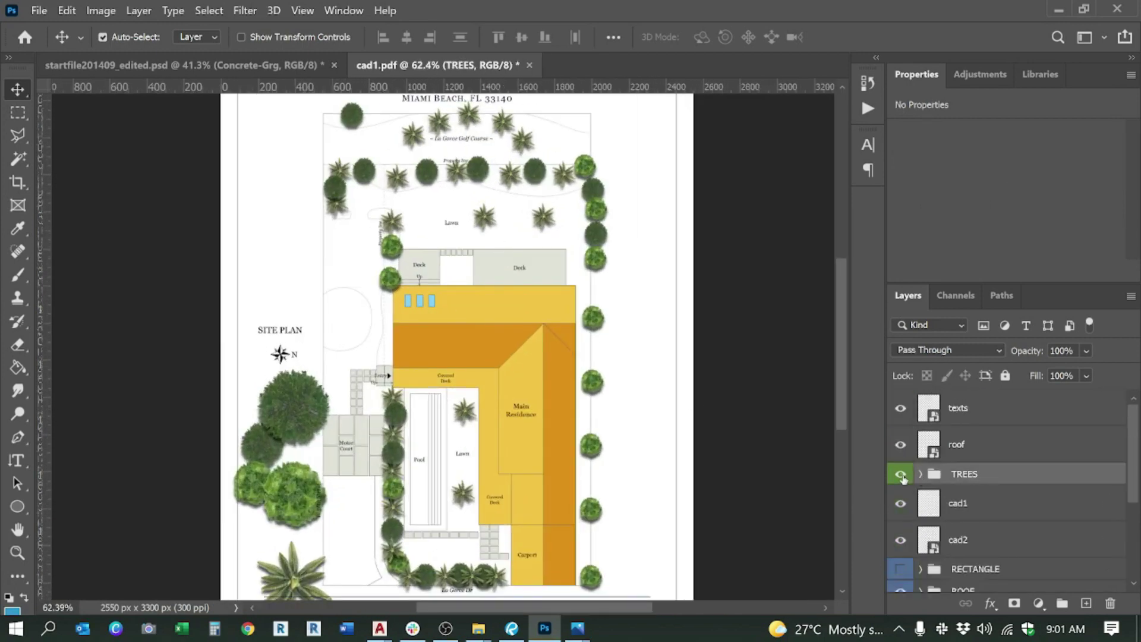
{"action": "left_click", "coordinate": [902, 474]}
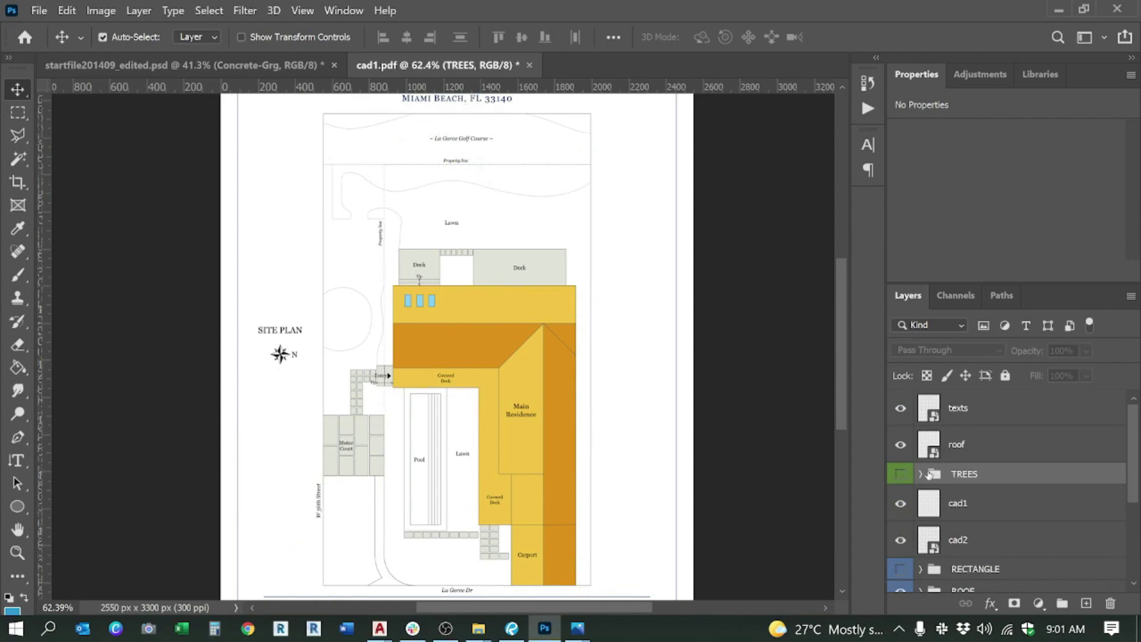
Step: Scroll down the Layers panel and expand the COLOR OUT group
{"action": "scroll", "coordinate": [928, 474], "scroll_direction": "down", "scroll_amount": 5}
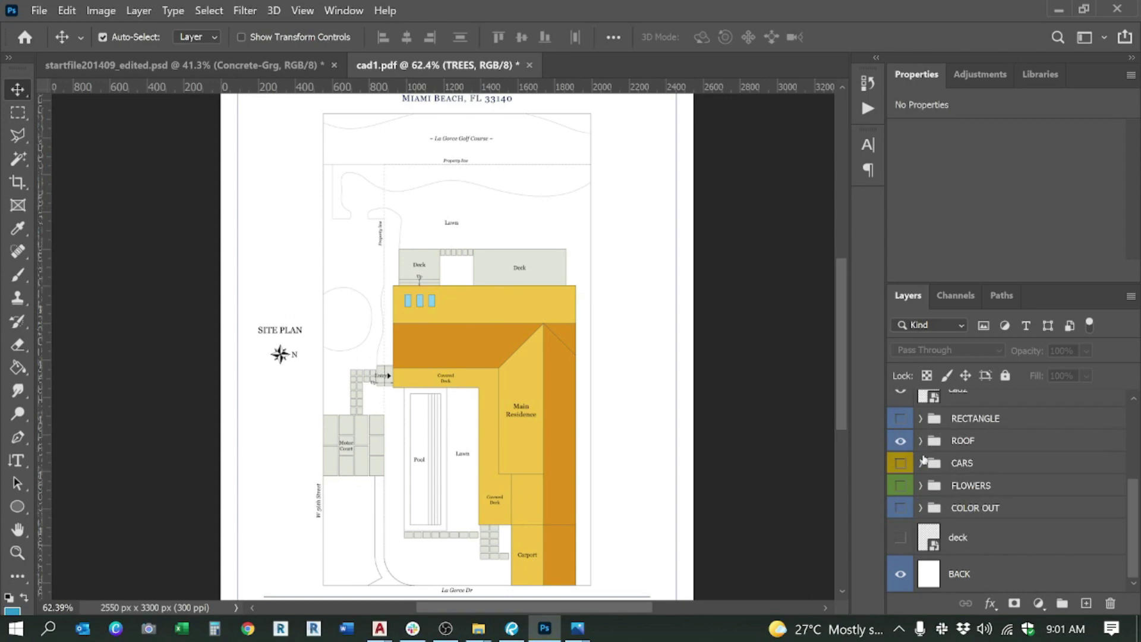
{"action": "scroll", "coordinate": [925, 471], "scroll_direction": "up", "scroll_amount": 3}
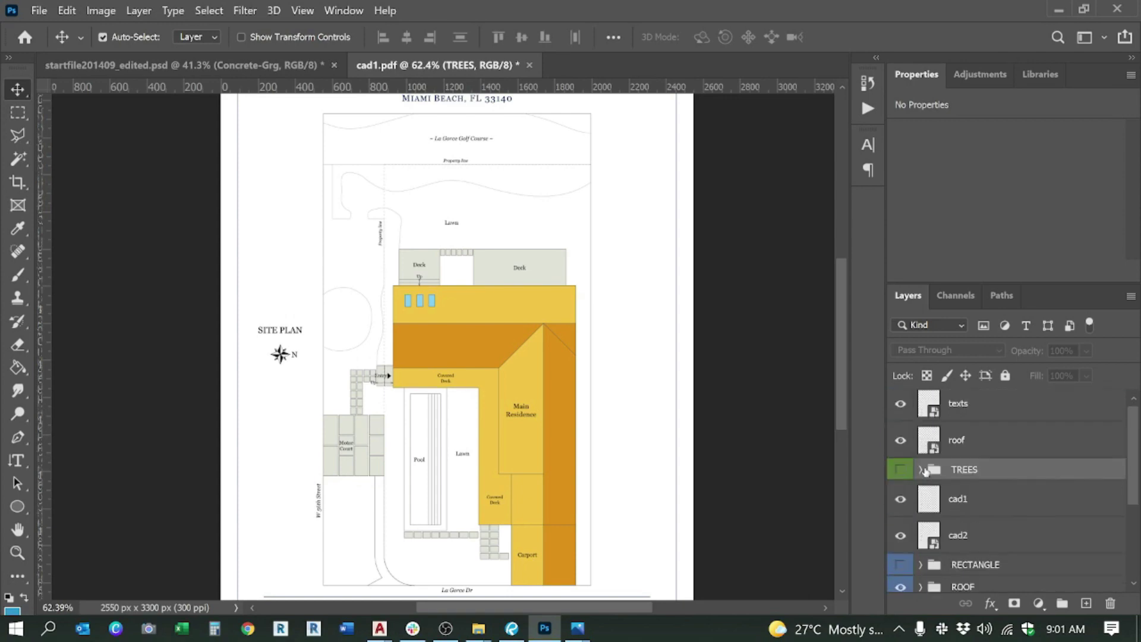
{"action": "scroll", "coordinate": [929, 471], "scroll_direction": "down", "scroll_amount": 2}
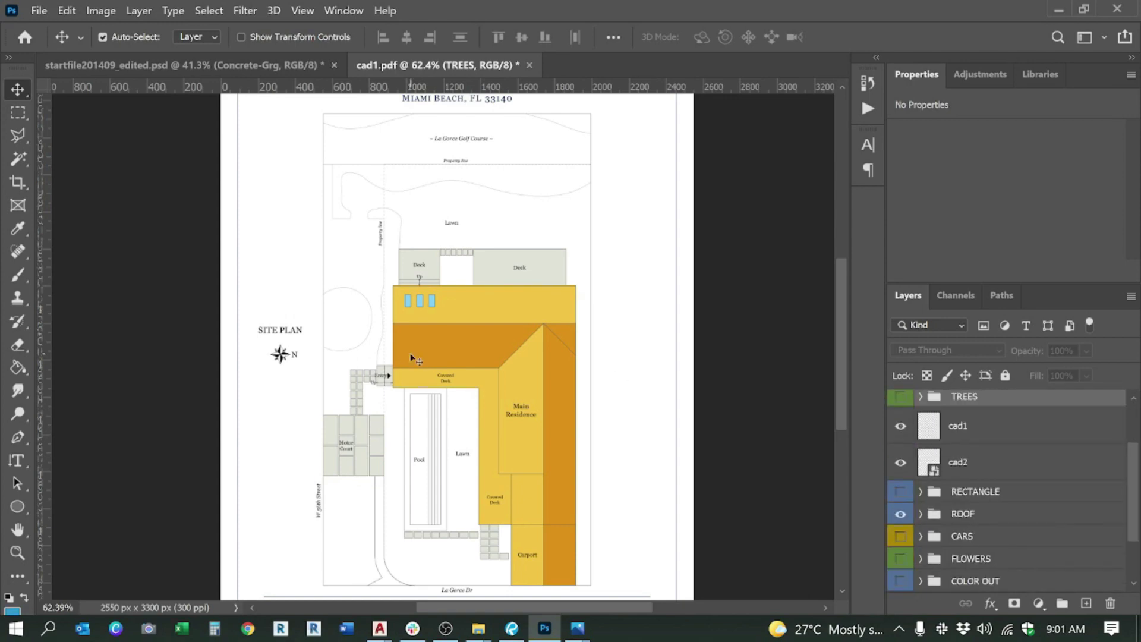
{"action": "scroll", "coordinate": [952, 505], "scroll_direction": "down", "scroll_amount": 1}
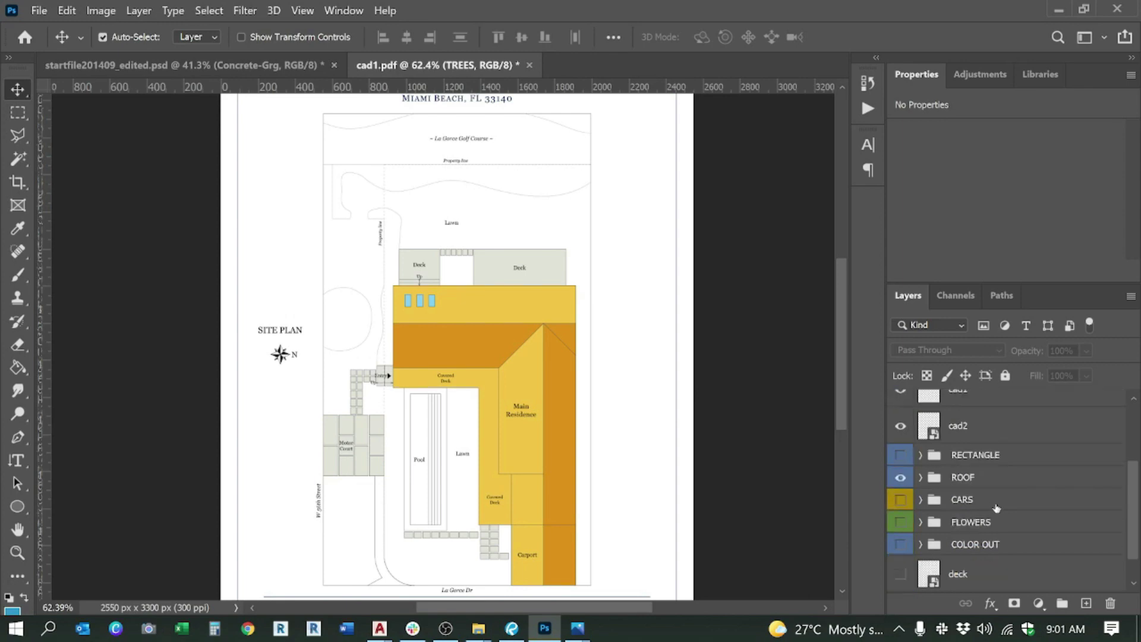
{"action": "left_click", "coordinate": [921, 545]}
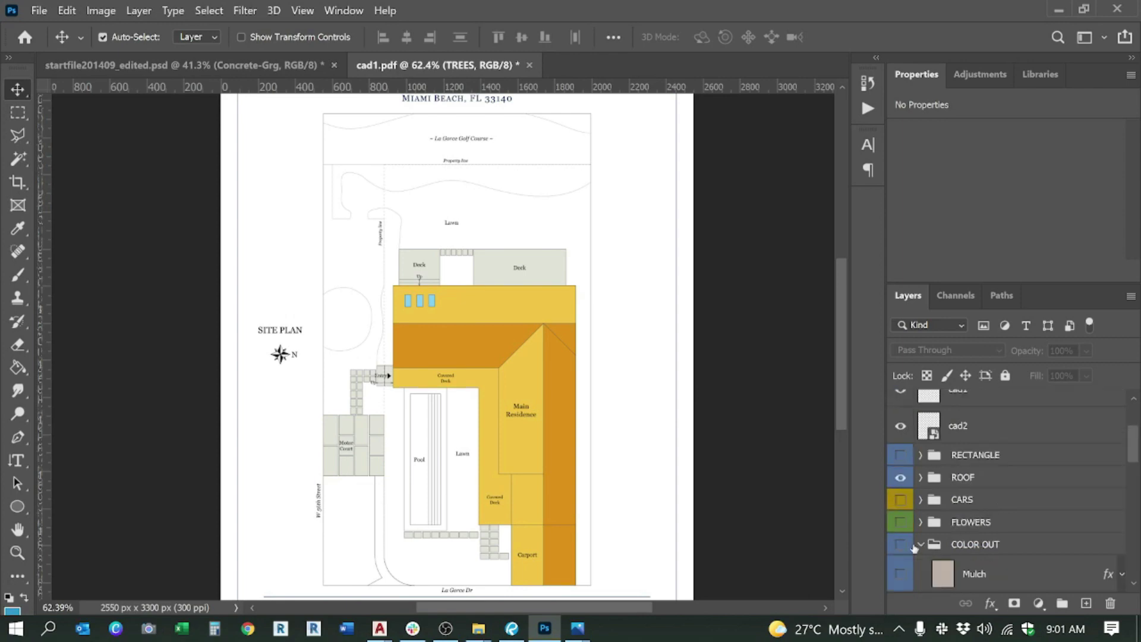
Step: Select the Mulch layer in COLOR OUT and browse its other texture layers
{"action": "scroll", "coordinate": [1044, 459], "scroll_direction": "down", "scroll_amount": 3}
{"action": "left_click", "coordinate": [996, 440]}
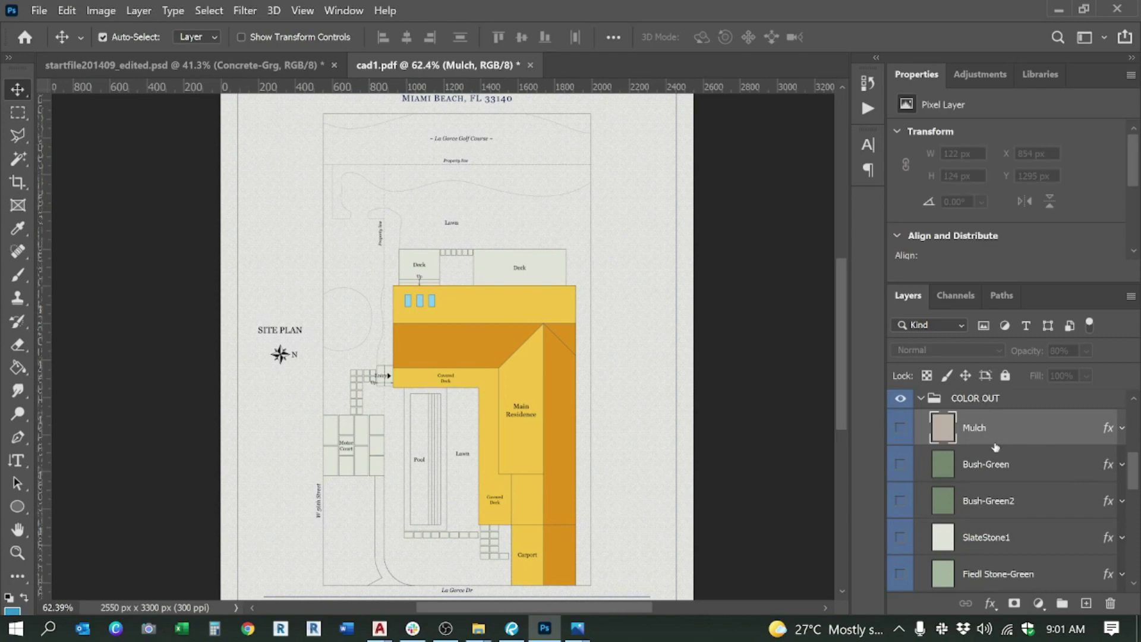
{"action": "scroll", "coordinate": [396, 375], "scroll_direction": "down", "scroll_amount": 2}
{"action": "scroll", "coordinate": [331, 402], "scroll_direction": "up", "scroll_amount": 4}
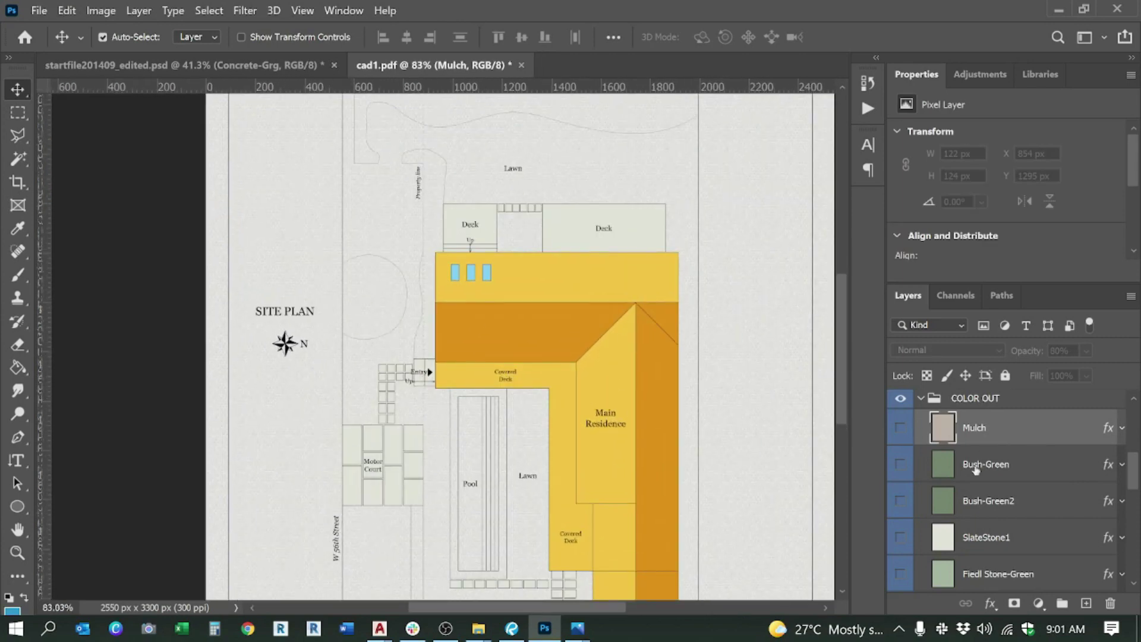
{"action": "scroll", "coordinate": [967, 466], "scroll_direction": "down", "scroll_amount": 5}
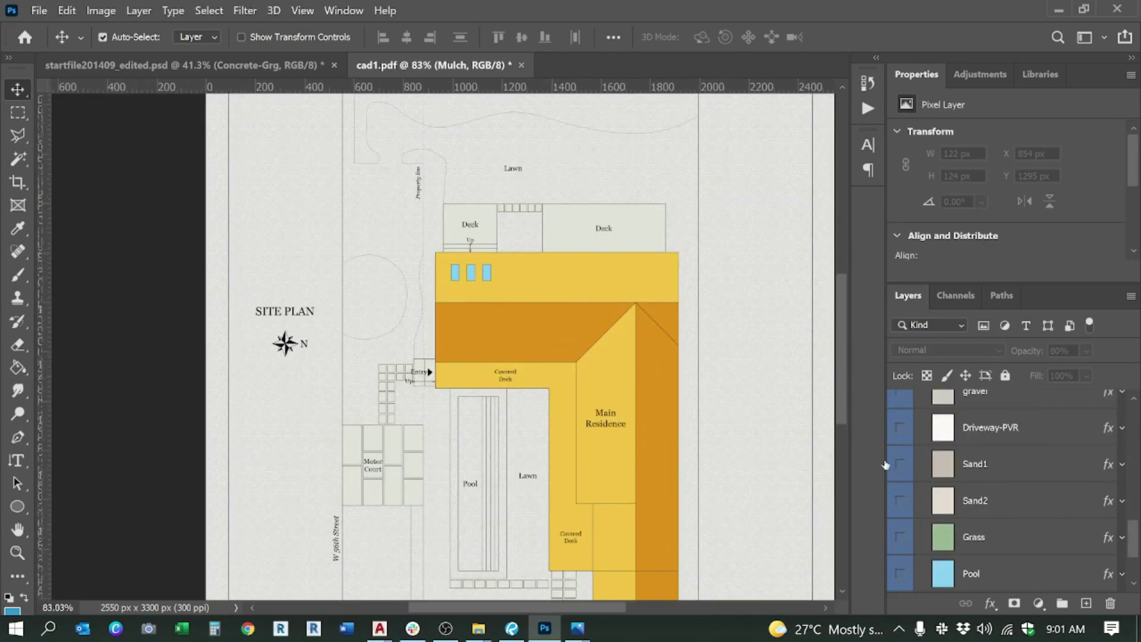
{"action": "scroll", "coordinate": [432, 354], "scroll_direction": "down", "scroll_amount": 2}
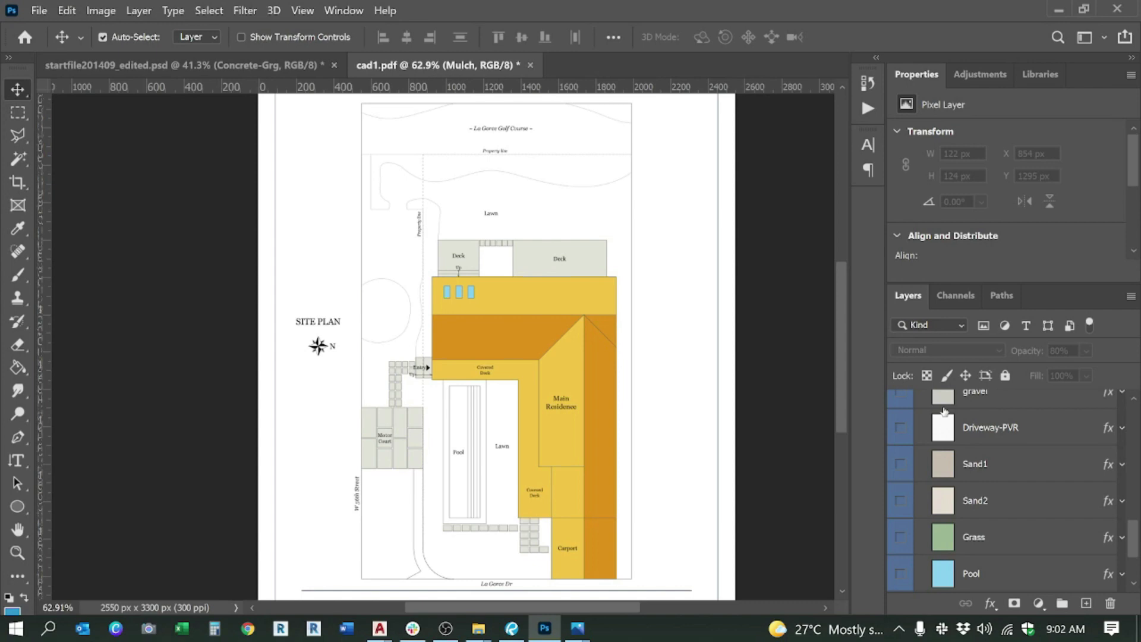
Step: Pick the Magic Wand tool (W) and make the cad2 linework layer the active layer
{"action": "scroll", "coordinate": [319, 518], "scroll_direction": "up", "scroll_amount": 2}
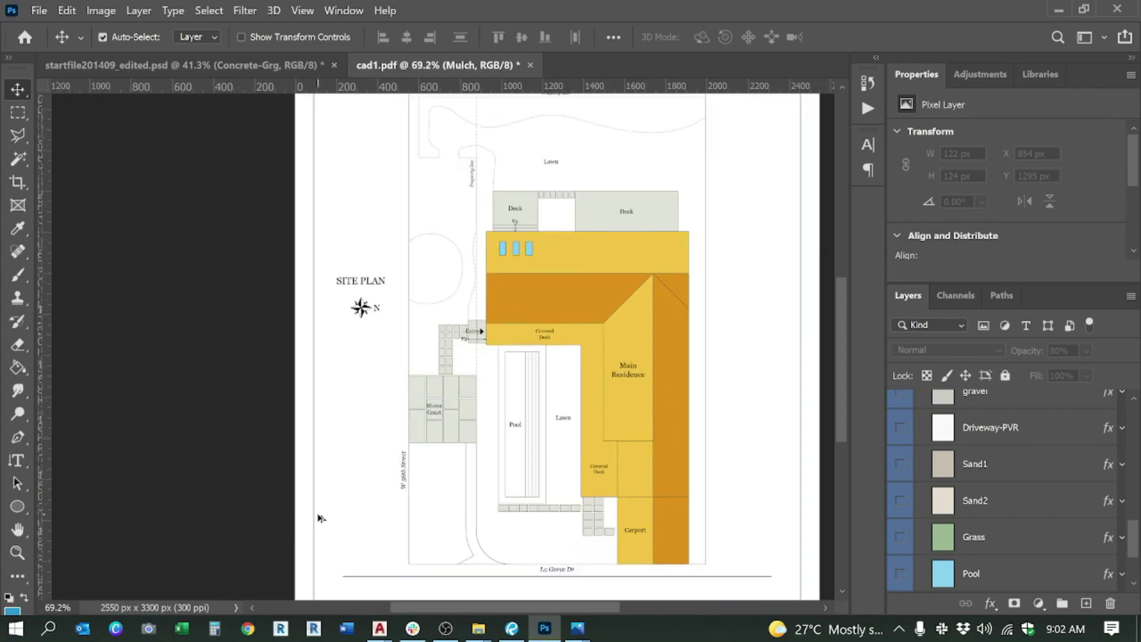
{"action": "scroll", "coordinate": [344, 505], "scroll_direction": "down", "scroll_amount": 1}
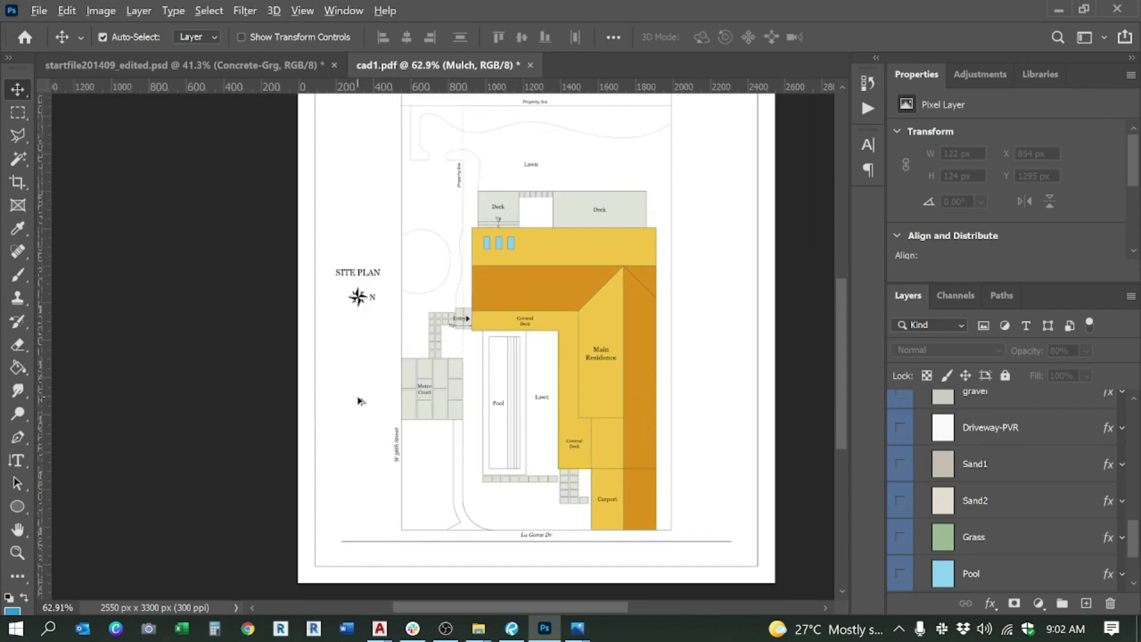
{"action": "scroll", "coordinate": [359, 401], "scroll_direction": "down", "scroll_amount": 1}
{"action": "scroll", "coordinate": [986, 498], "scroll_direction": "up", "scroll_amount": 5}
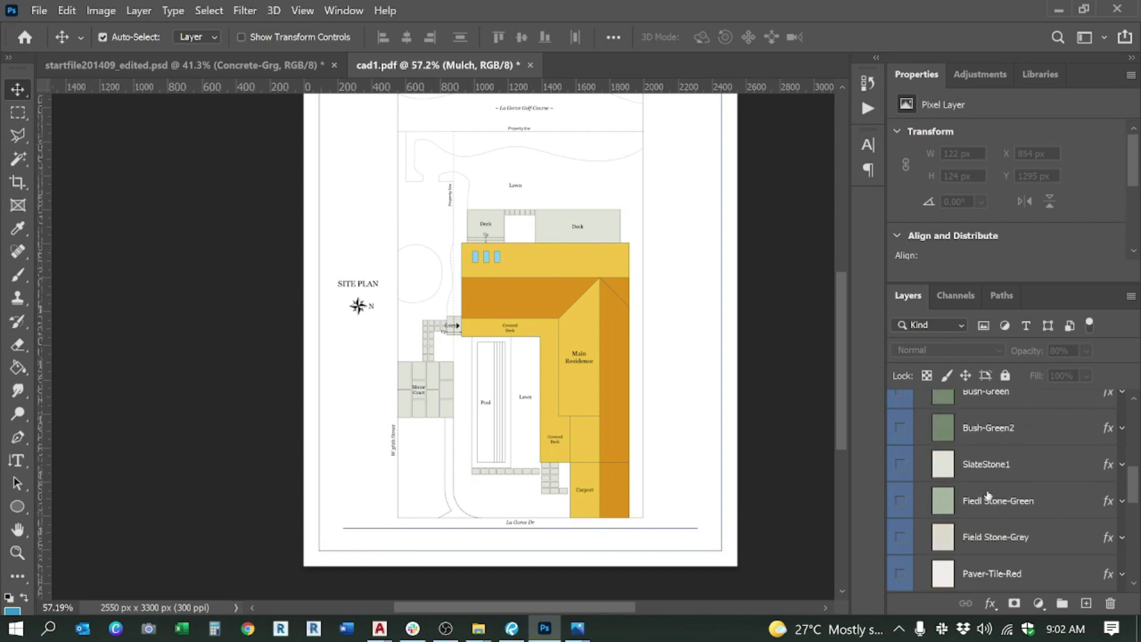
{"action": "scroll", "coordinate": [987, 495], "scroll_direction": "up", "scroll_amount": 3}
{"action": "left_click", "coordinate": [986, 505]}
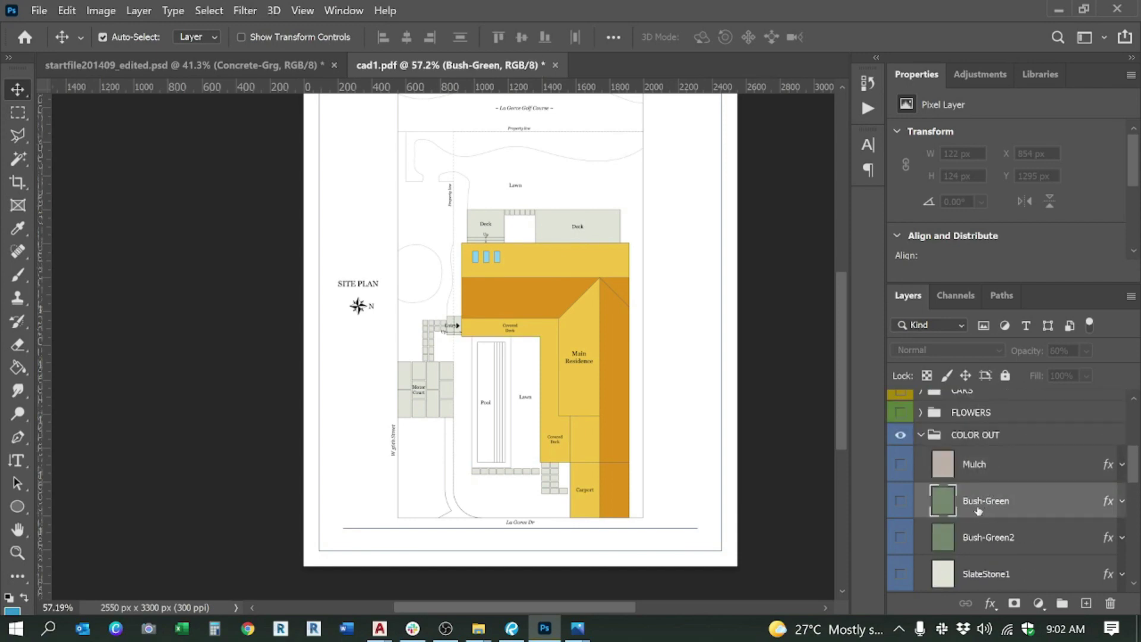
{"action": "key", "text": "w"}
{"action": "scroll", "coordinate": [405, 139], "scroll_direction": "up", "scroll_amount": 3}
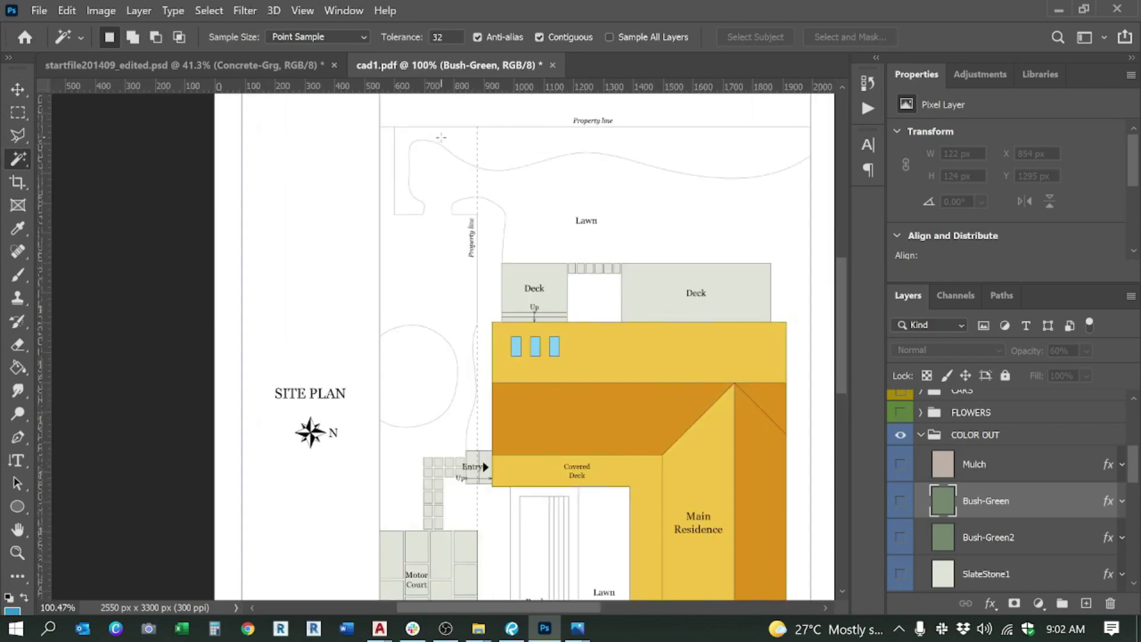
{"action": "scroll", "coordinate": [975, 475], "scroll_direction": "up", "scroll_amount": 4}
{"action": "left_click", "coordinate": [974, 432]}
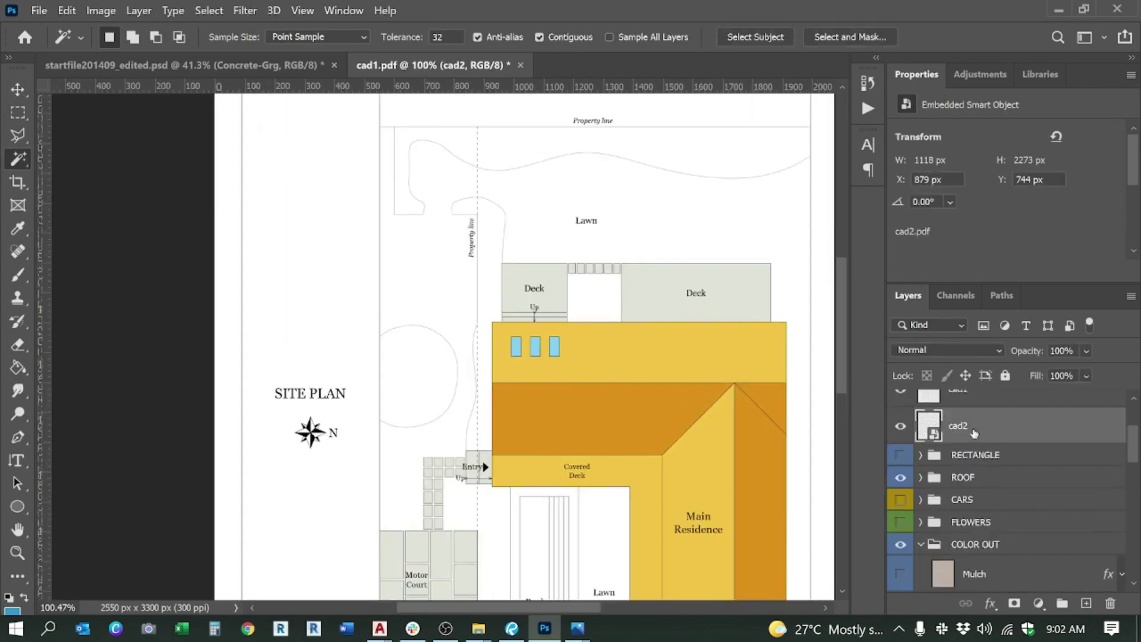
Step: Show cad2, then on cad1 magic-wand the north planting area, property-line strip and west strip
{"action": "left_click", "coordinate": [898, 432]}
{"action": "scroll", "coordinate": [972, 432], "scroll_direction": "up", "scroll_amount": 2}
{"action": "left_click", "coordinate": [961, 453]}
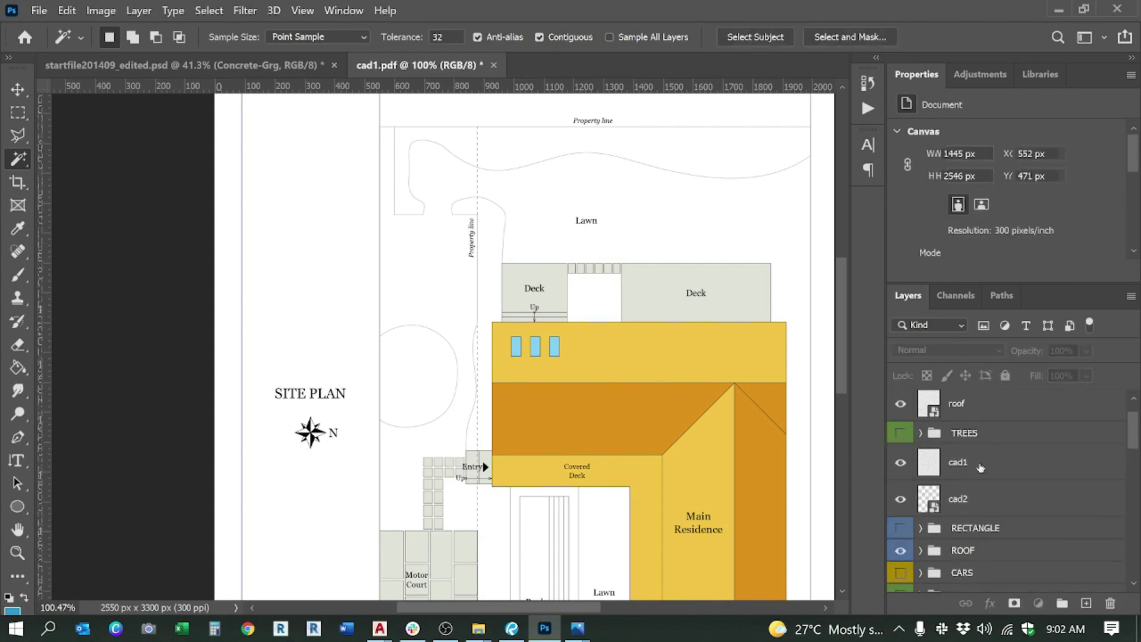
{"action": "left_click", "coordinate": [433, 138]}
{"action": "left_click", "coordinate": [493, 228], "text": "shift"}
{"action": "scroll", "coordinate": [422, 210], "scroll_direction": "down", "scroll_amount": 5}
{"action": "scroll", "coordinate": [441, 480], "scroll_direction": "up", "scroll_amount": 5}
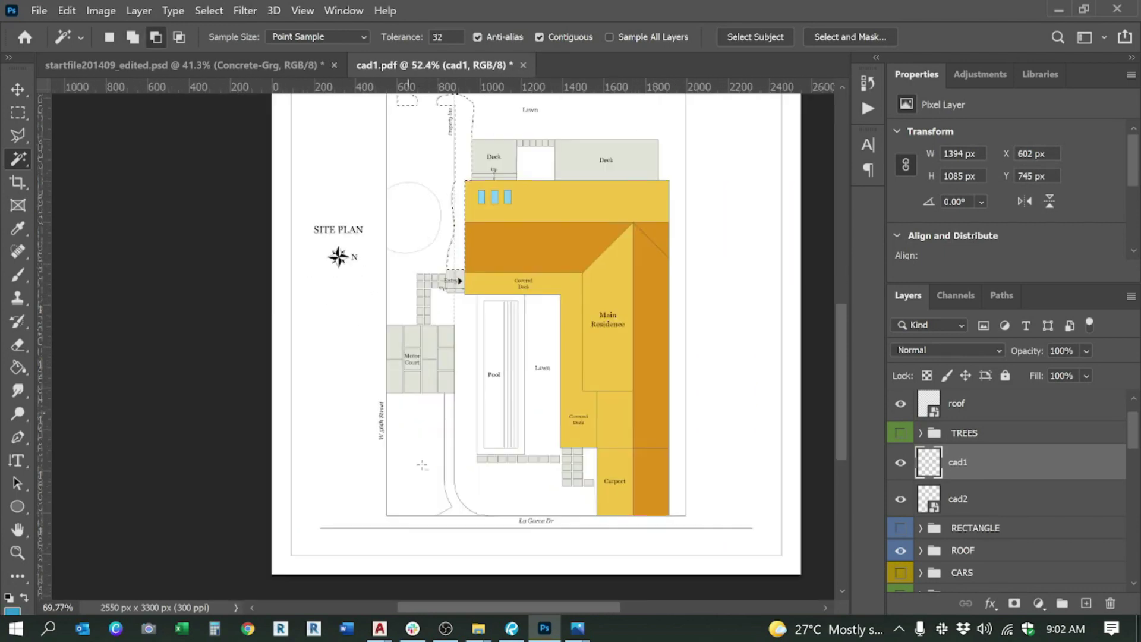
{"action": "left_click", "coordinate": [457, 438], "text": "shift"}
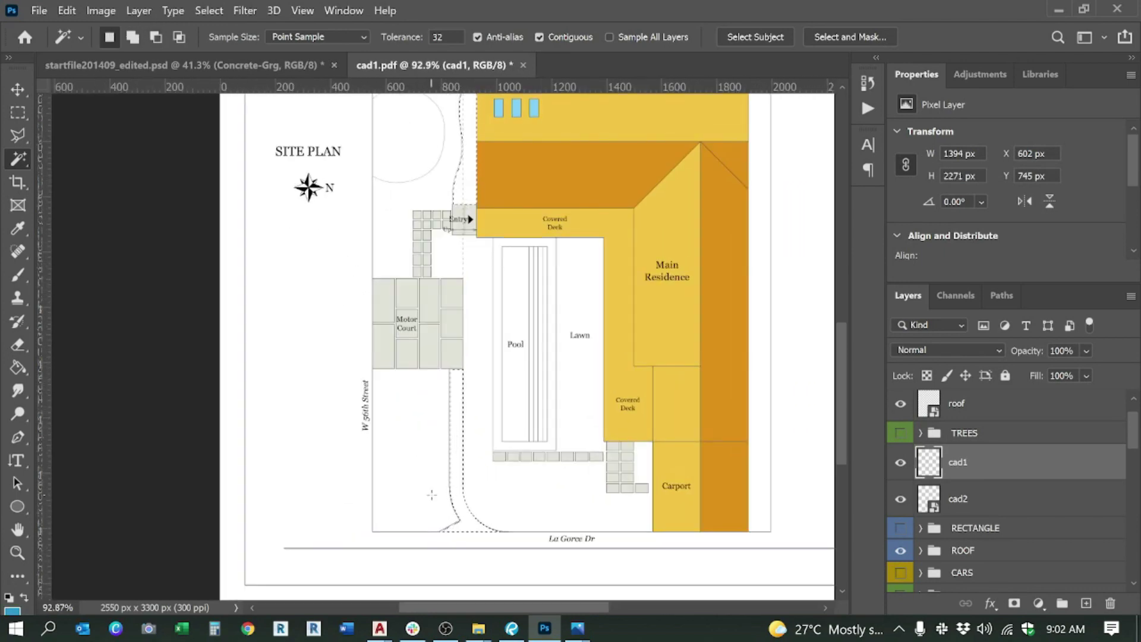
Step: Turn on the Bush-Green texture and mask it to the selected strip
{"action": "scroll", "coordinate": [503, 423], "scroll_direction": "down", "scroll_amount": 3}
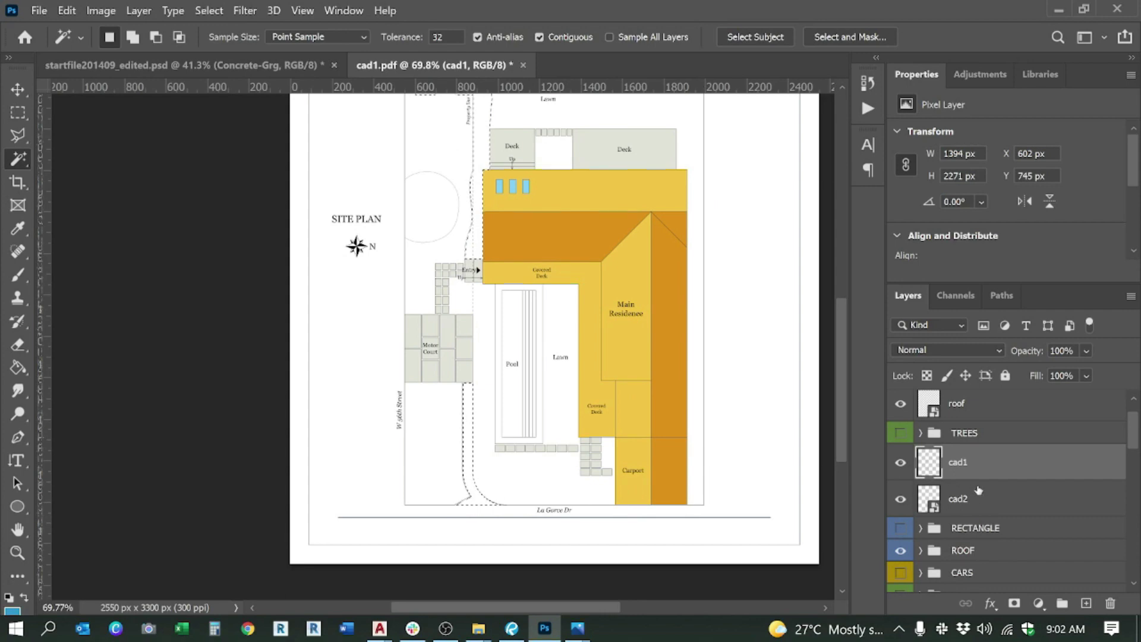
{"action": "scroll", "coordinate": [987, 493], "scroll_direction": "down", "scroll_amount": 6}
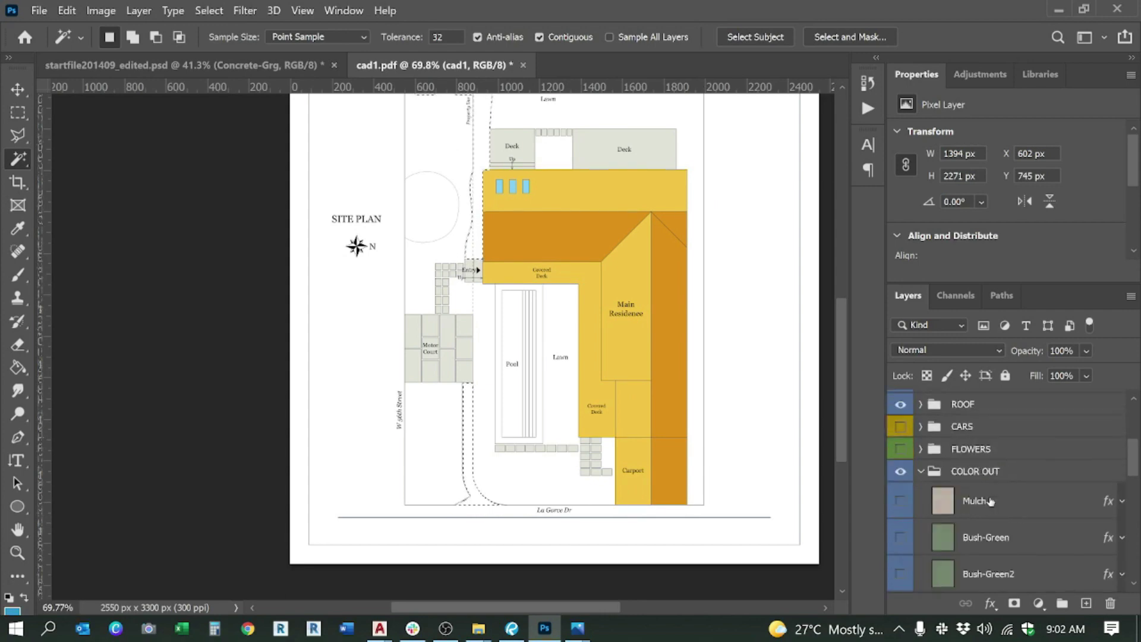
{"action": "left_click", "coordinate": [992, 477]}
{"action": "left_click", "coordinate": [901, 466]}
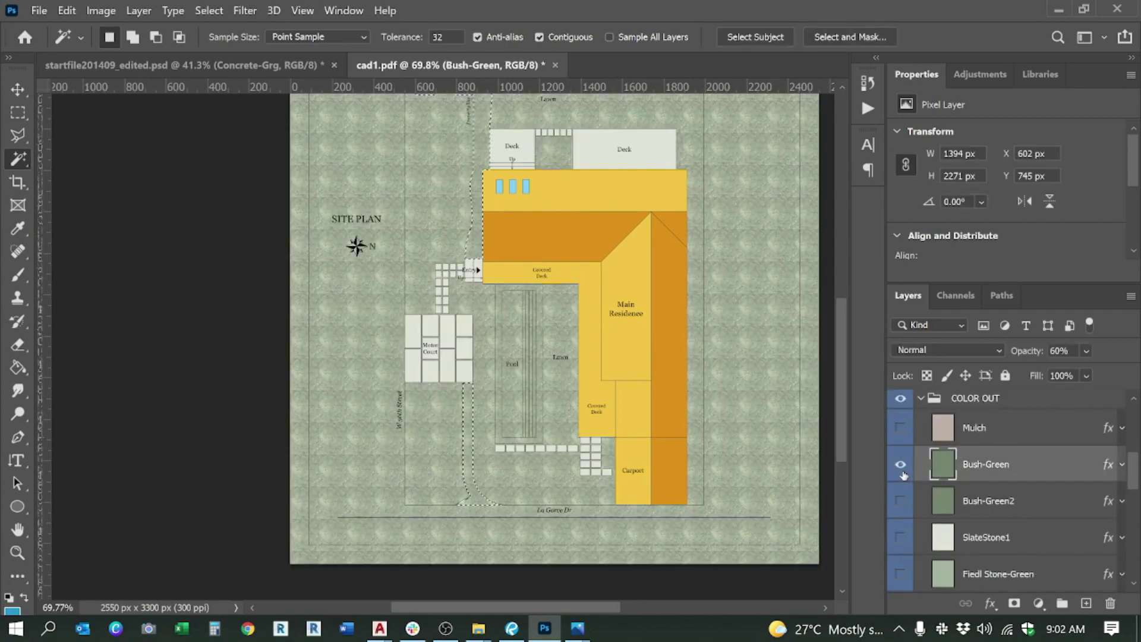
{"action": "scroll", "coordinate": [1004, 563], "scroll_direction": "down", "scroll_amount": 2}
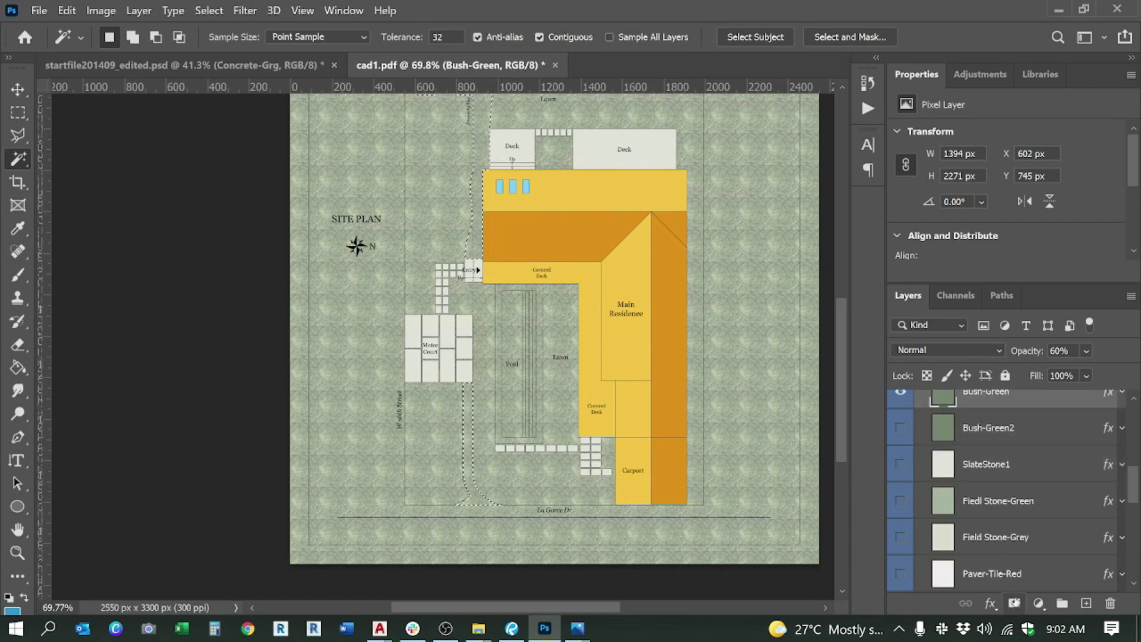
{"action": "scroll", "coordinate": [995, 503], "scroll_direction": "up", "scroll_amount": 3}
{"action": "left_click", "coordinate": [1013, 602]}
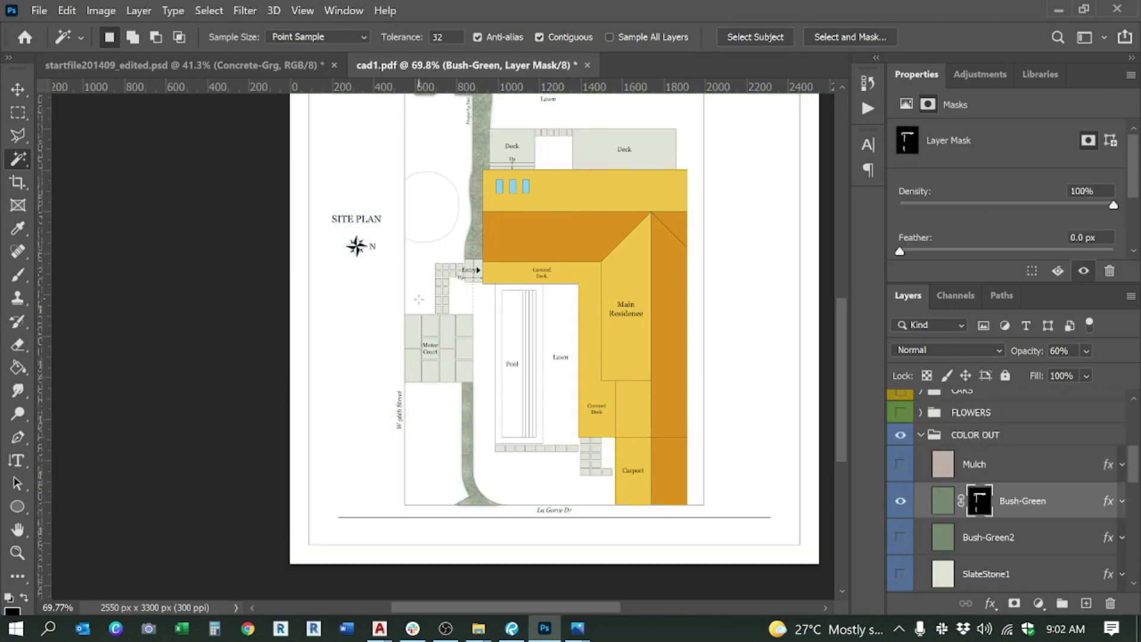
Step: Briefly preview the Grass texture on the canvas, then hide it again
{"action": "scroll", "coordinate": [428, 329], "scroll_direction": "down", "scroll_amount": 1}
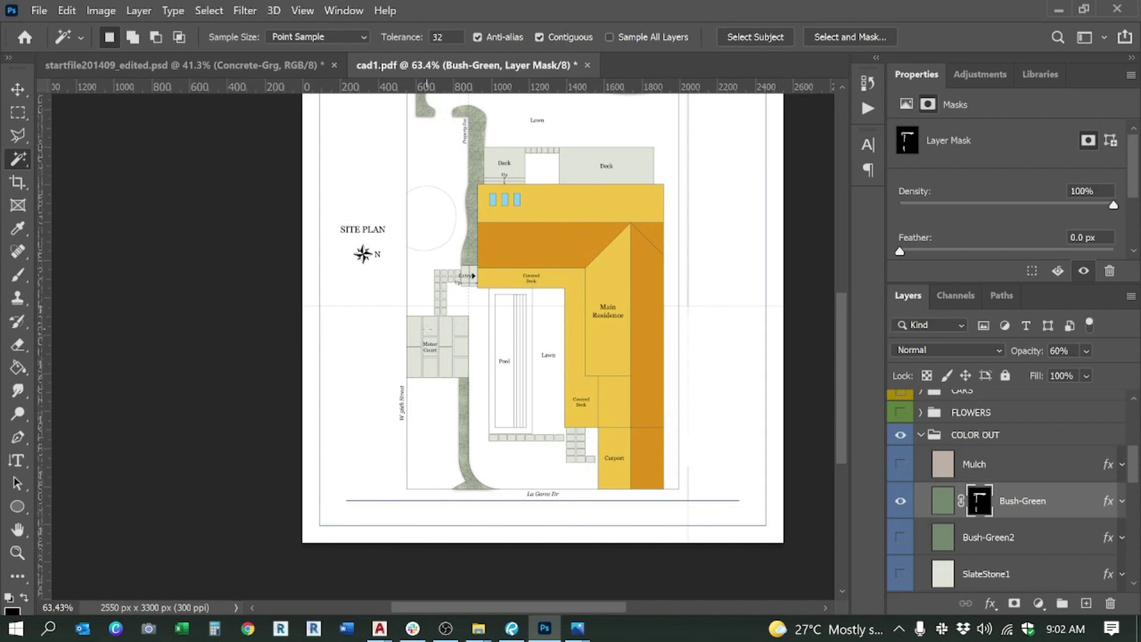
{"action": "scroll", "coordinate": [470, 335], "scroll_direction": "down", "scroll_amount": 3}
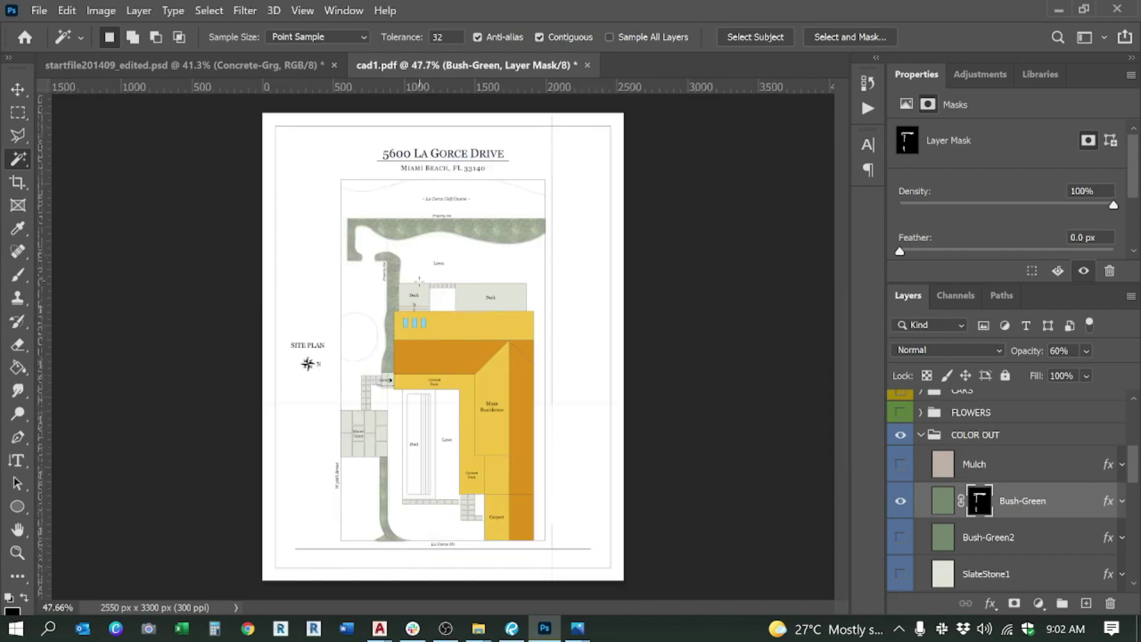
{"action": "scroll", "coordinate": [425, 458], "scroll_direction": "up", "scroll_amount": 3}
{"action": "scroll", "coordinate": [609, 411], "scroll_direction": "down", "scroll_amount": 1}
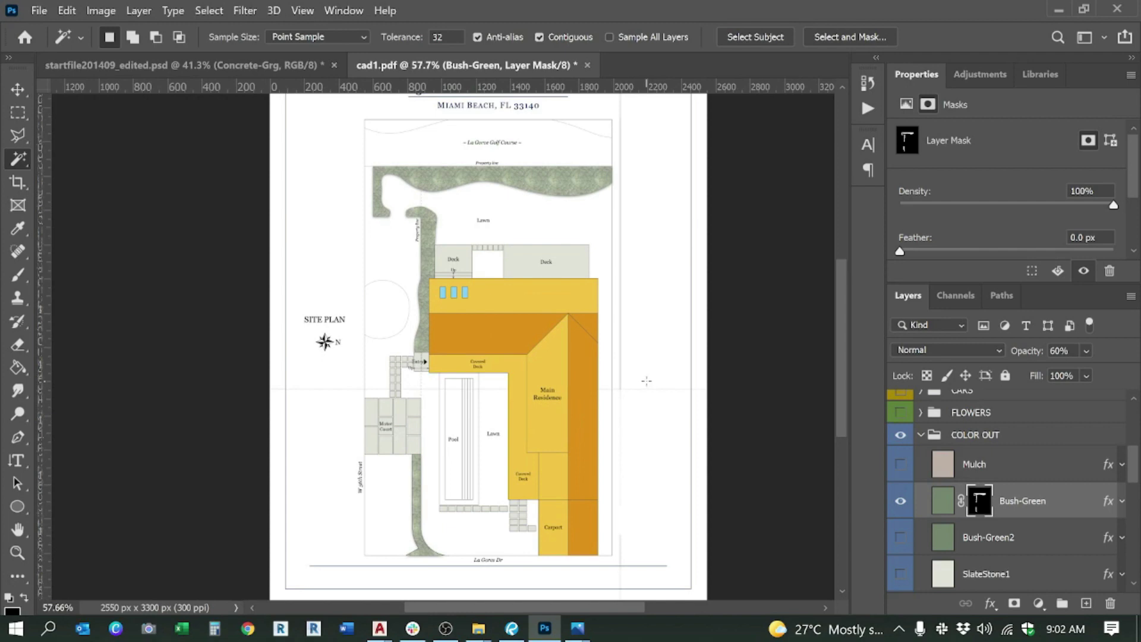
{"action": "scroll", "coordinate": [1010, 527], "scroll_direction": "down", "scroll_amount": 2}
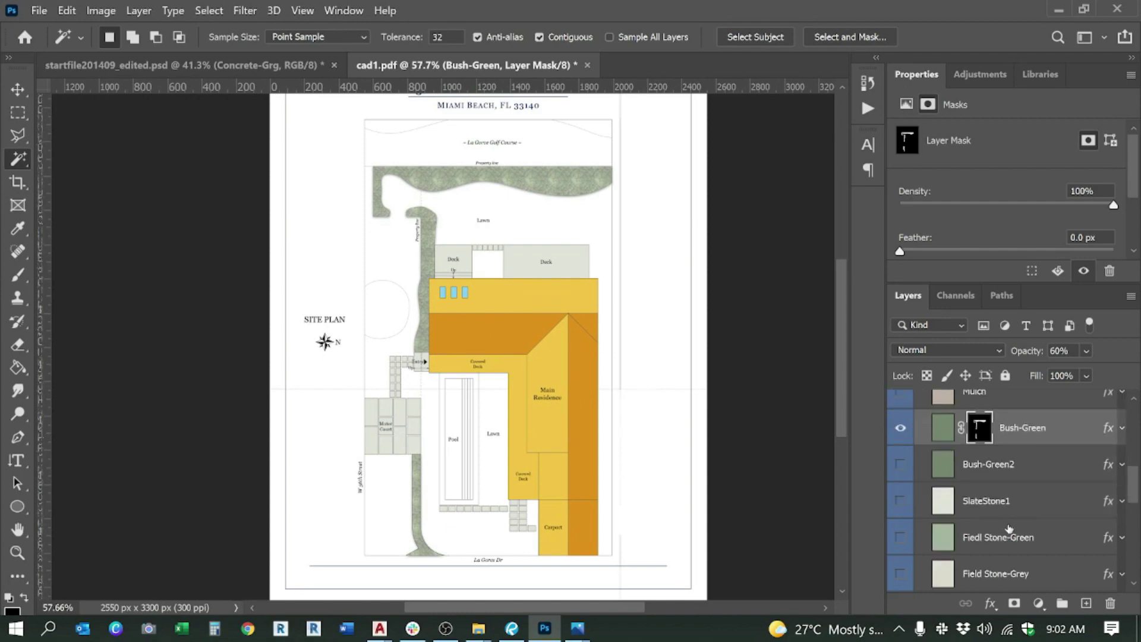
{"action": "scroll", "coordinate": [1009, 527], "scroll_direction": "down", "scroll_amount": 6}
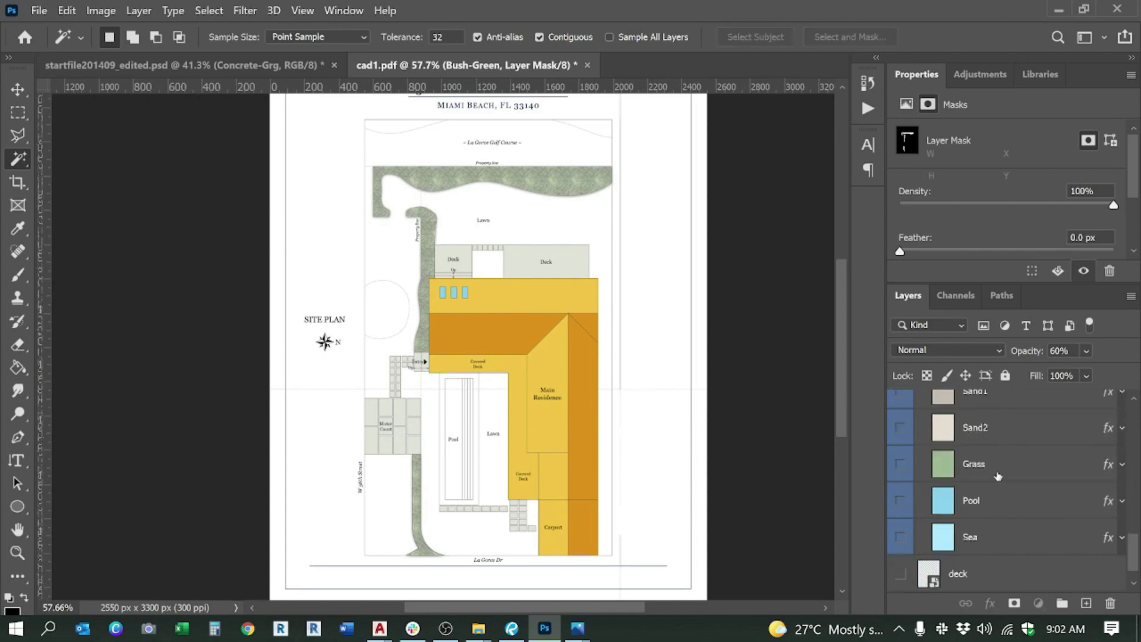
{"action": "left_click", "coordinate": [998, 470]}
{"action": "left_click", "coordinate": [899, 464]}
{"action": "scroll", "coordinate": [980, 502], "scroll_direction": "up", "scroll_amount": 4}
{"action": "scroll", "coordinate": [980, 502], "scroll_direction": "down", "scroll_amount": 3}
{"action": "left_click", "coordinate": [901, 500]}
{"action": "scroll", "coordinate": [991, 500], "scroll_direction": "up", "scroll_amount": 5}
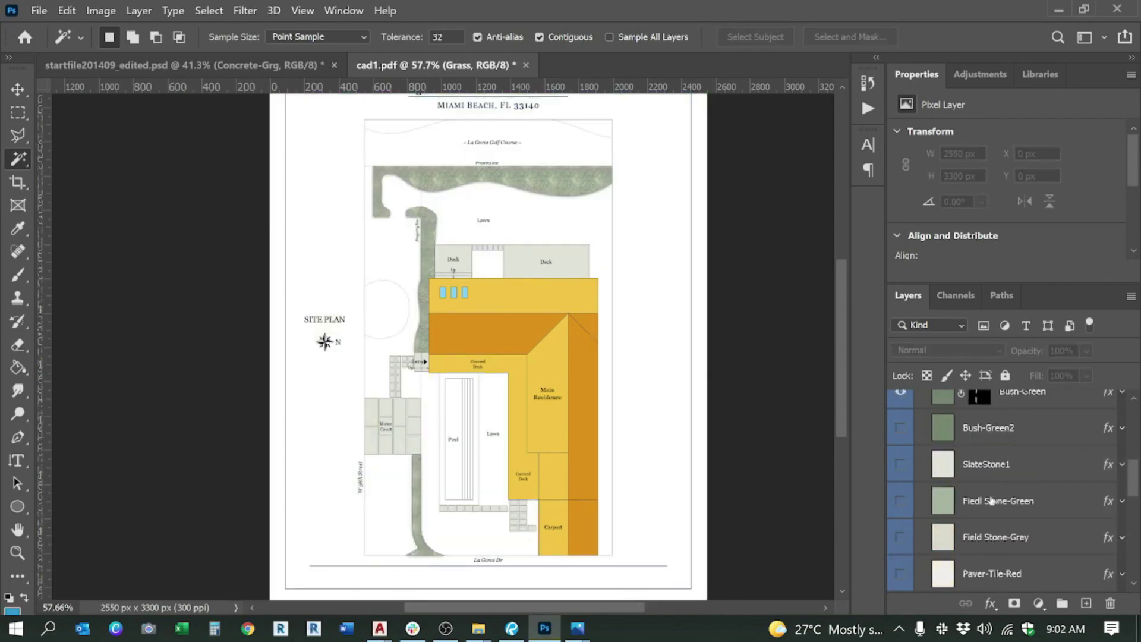
{"action": "scroll", "coordinate": [991, 501], "scroll_direction": "up", "scroll_amount": 5}
Step: On cad1, magic-wand the lawn areas, then glance at the reference site plan draft
{"action": "left_click", "coordinate": [970, 437]}
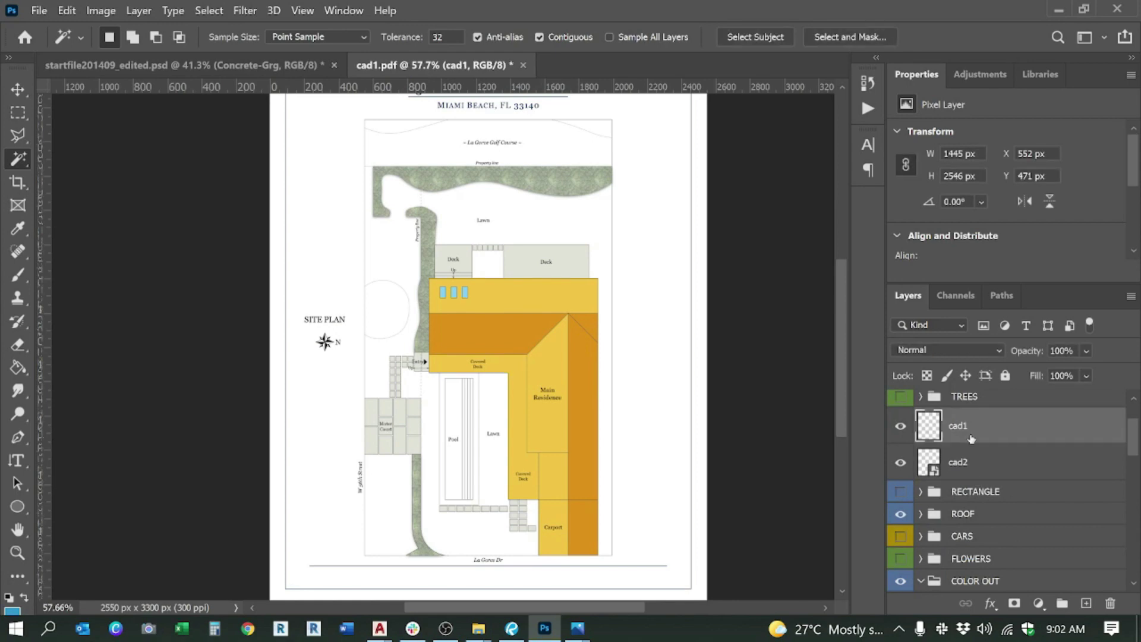
{"action": "scroll", "coordinate": [452, 211], "scroll_direction": "up", "scroll_amount": 2}
{"action": "left_click", "coordinate": [469, 204]}
{"action": "scroll", "coordinate": [355, 483], "scroll_direction": "down", "scroll_amount": 3}
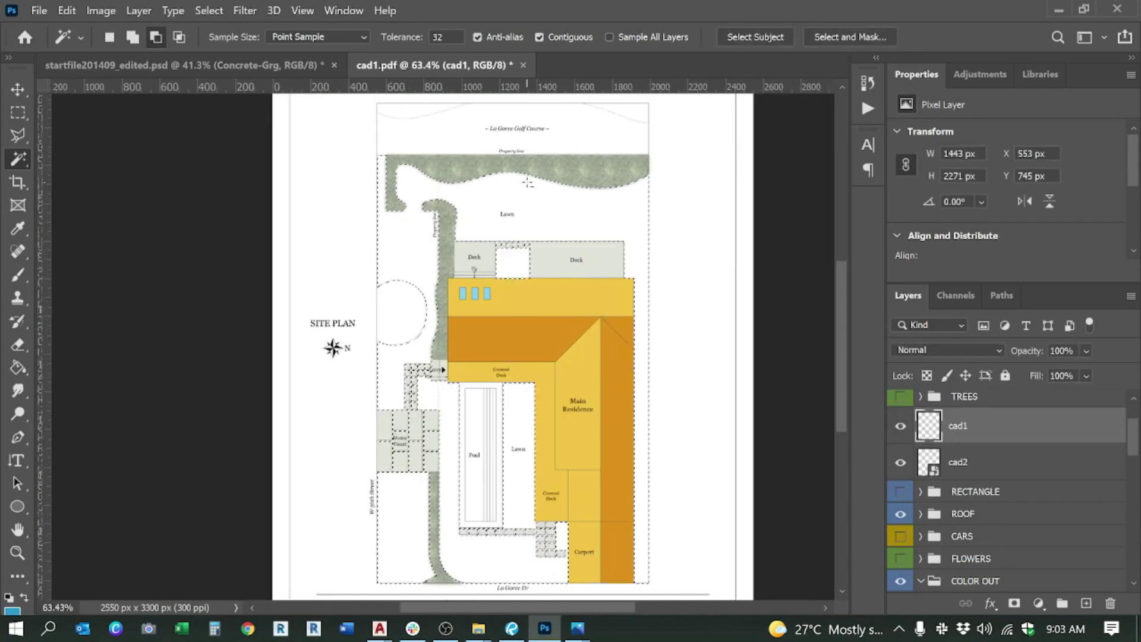
{"action": "scroll", "coordinate": [356, 483], "scroll_direction": "up", "scroll_amount": 2}
{"action": "scroll", "coordinate": [356, 483], "scroll_direction": "down", "scroll_amount": 1}
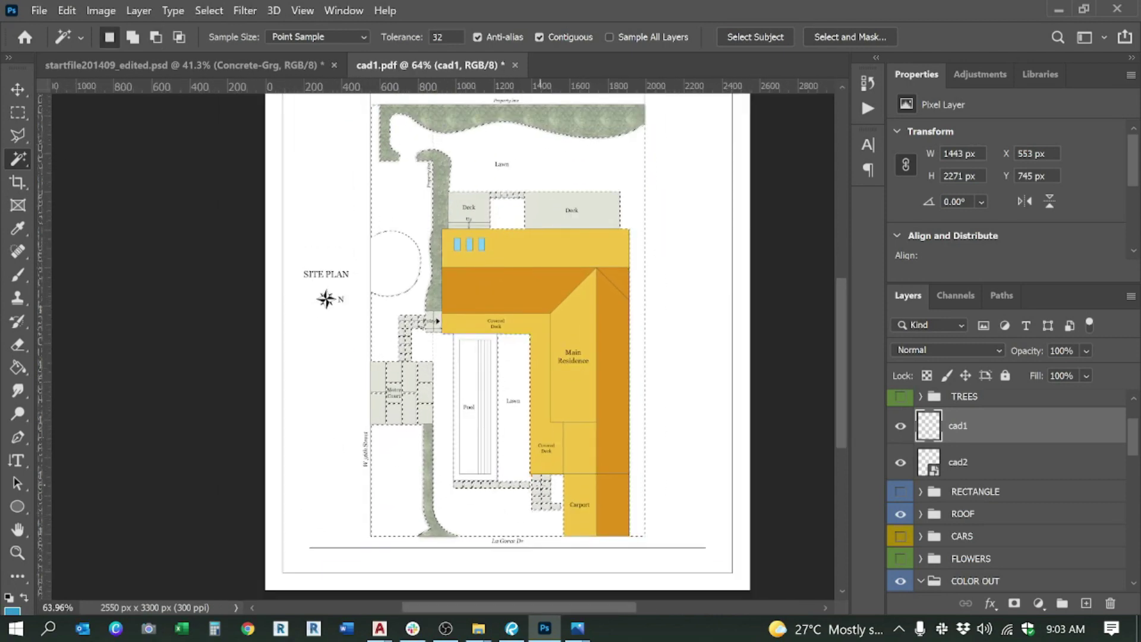
{"action": "scroll", "coordinate": [989, 509], "scroll_direction": "down", "scroll_amount": 5}
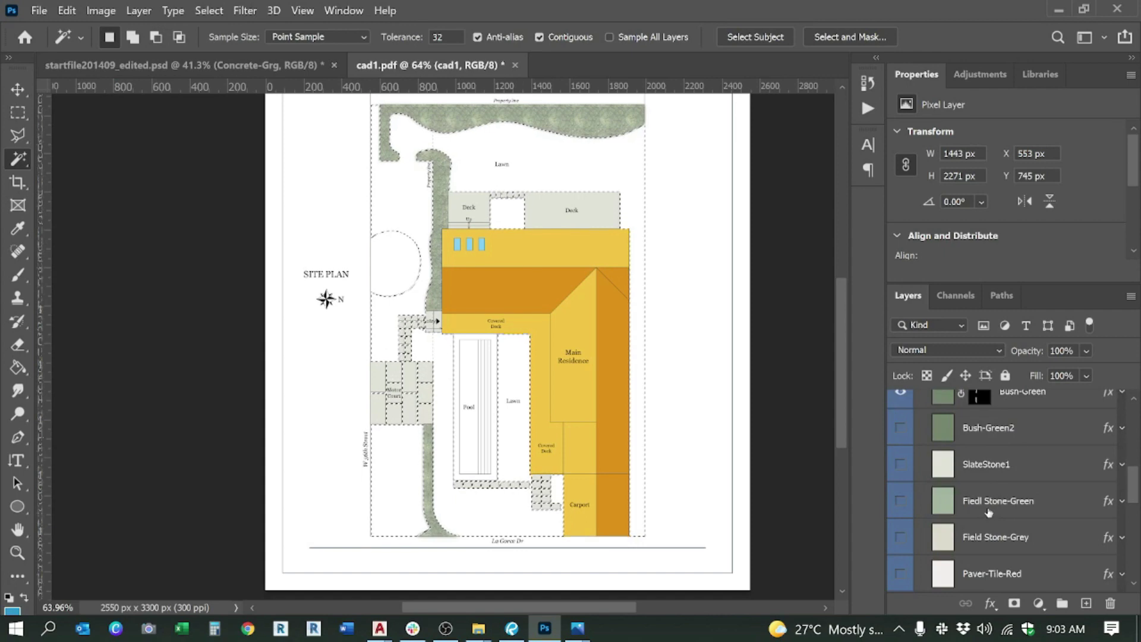
{"action": "scroll", "coordinate": [988, 509], "scroll_direction": "down", "scroll_amount": 2}
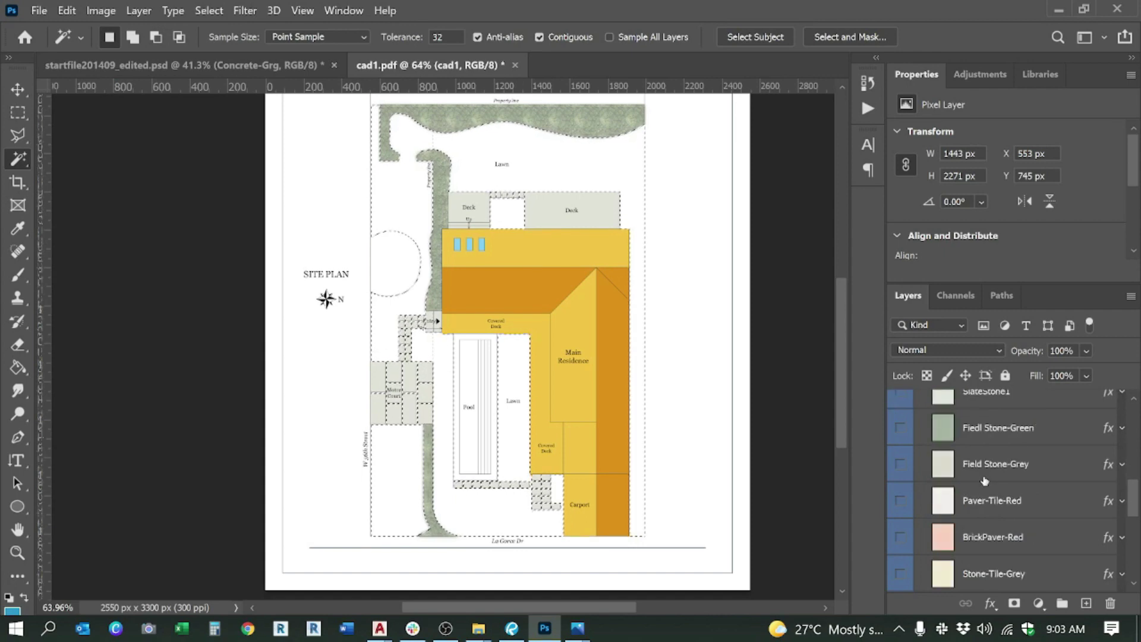
{"action": "left_click", "coordinate": [578, 628]}
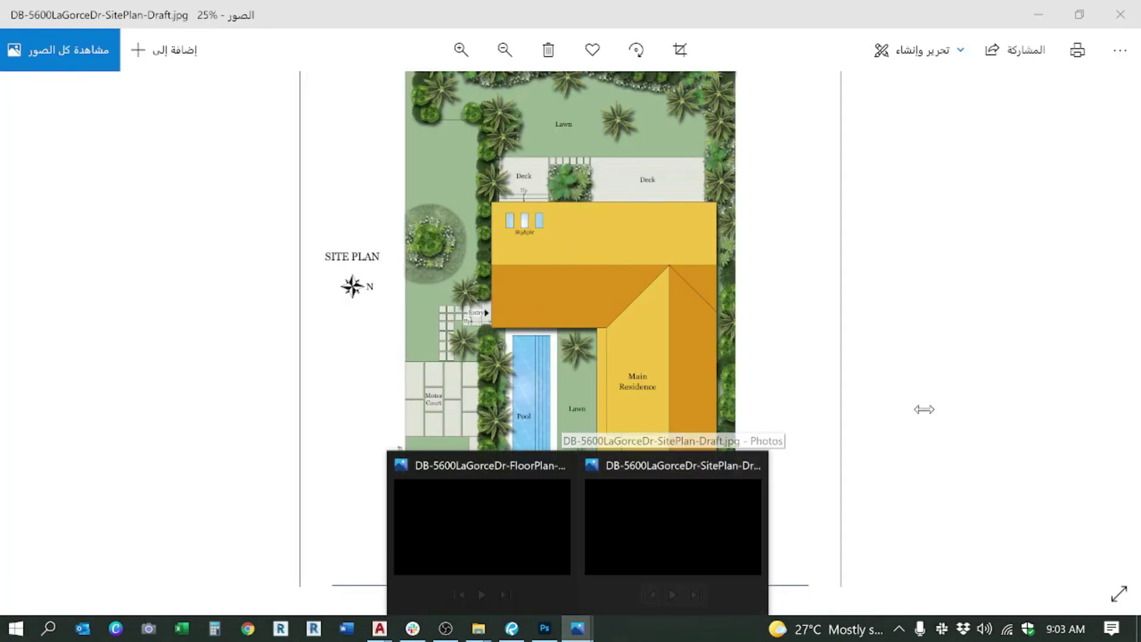
{"action": "scroll", "coordinate": [978, 452], "scroll_direction": "down", "scroll_amount": 4}
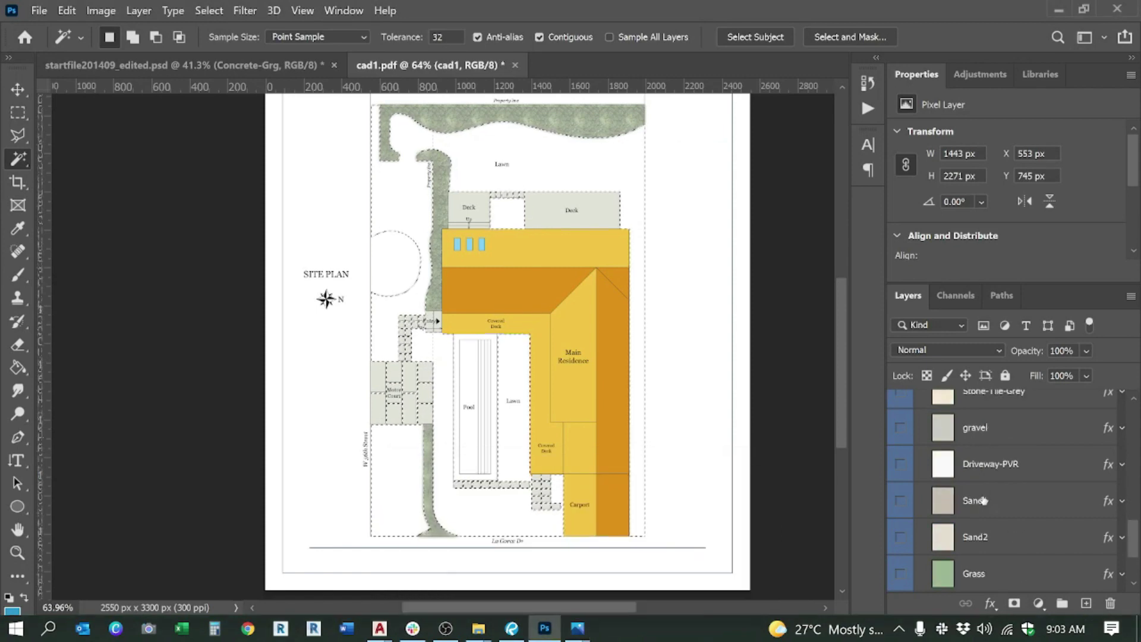
{"action": "left_click", "coordinate": [958, 538]}
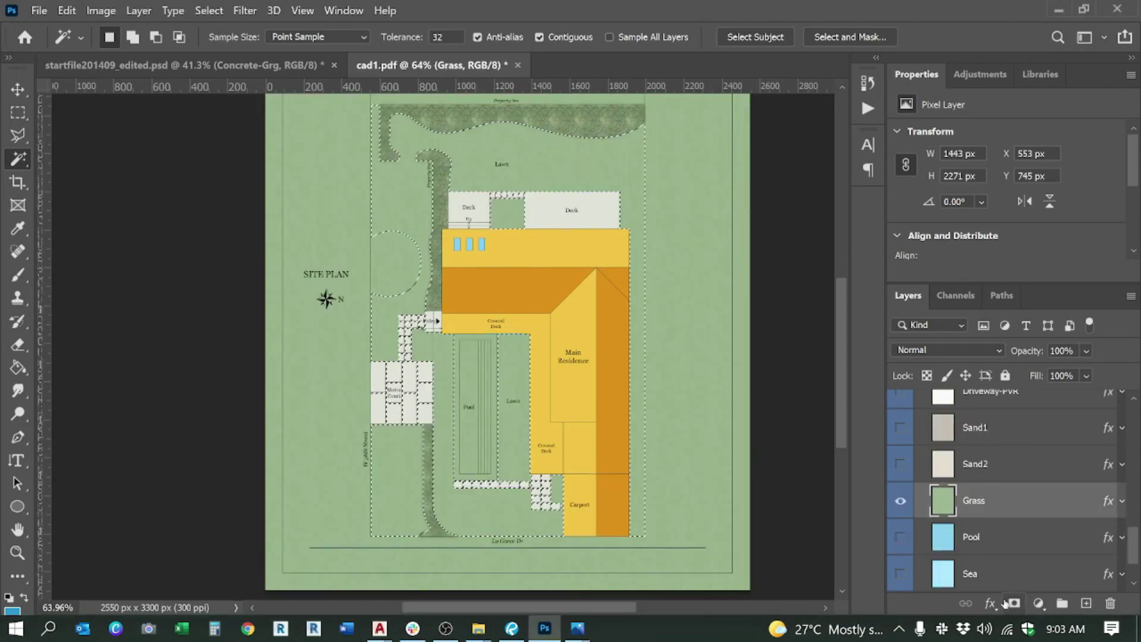
{"action": "left_click", "coordinate": [1014, 603]}
{"action": "scroll", "coordinate": [506, 258], "scroll_direction": "up", "scroll_amount": 1}
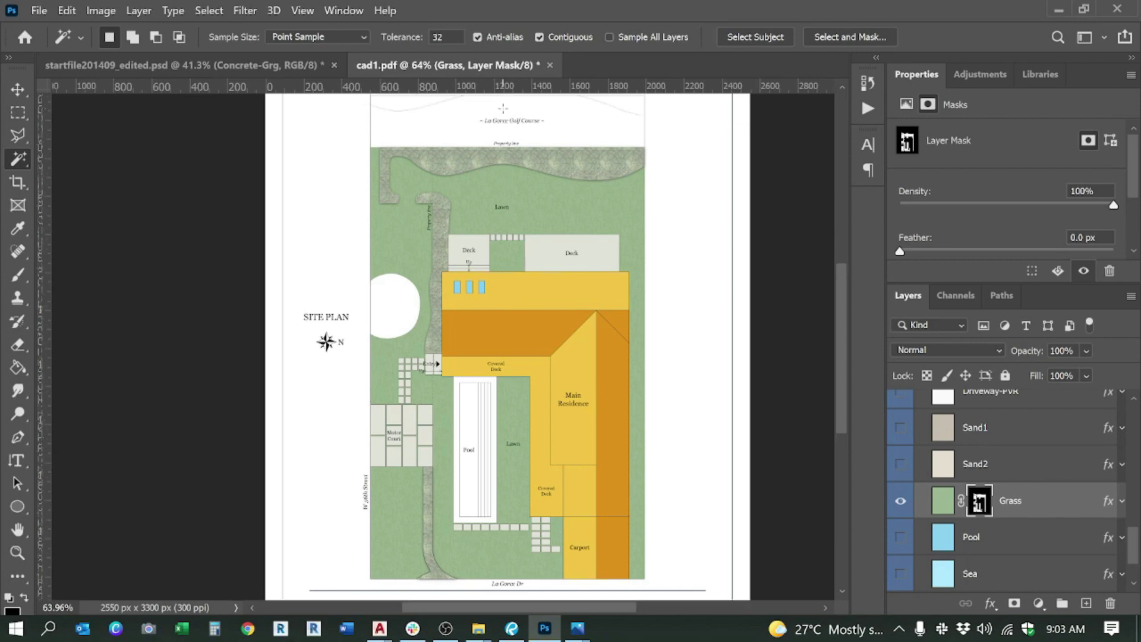
{"action": "scroll", "coordinate": [503, 226], "scroll_direction": "up", "scroll_amount": 6}
{"action": "scroll", "coordinate": [500, 199], "scroll_direction": "down", "scroll_amount": 1}
{"action": "scroll", "coordinate": [1048, 519], "scroll_direction": "up", "scroll_amount": 5}
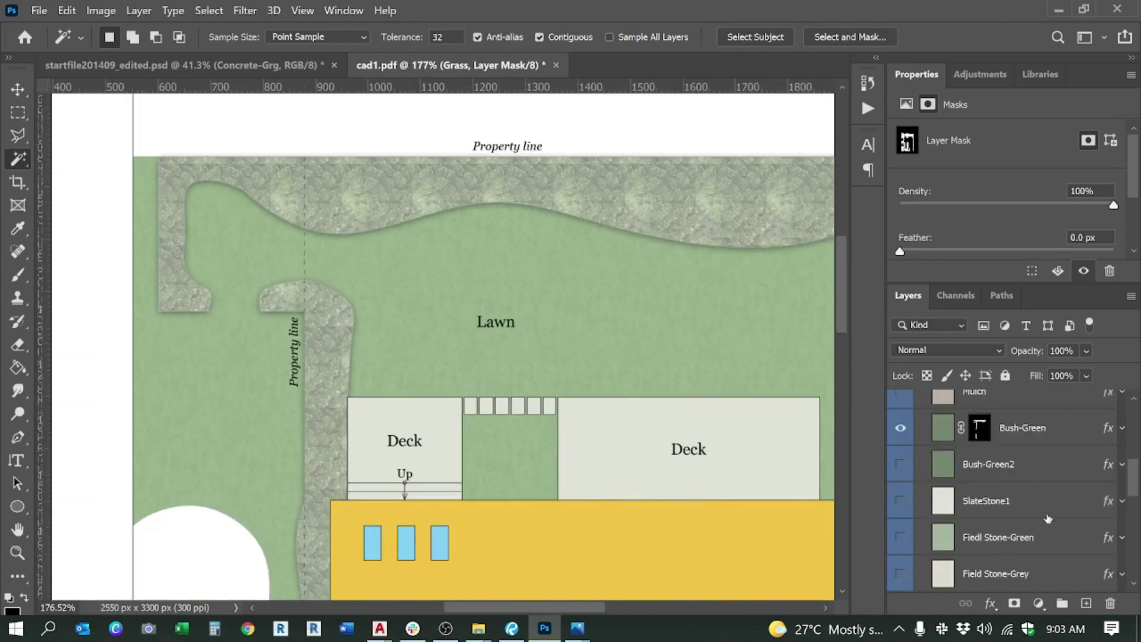
{"action": "scroll", "coordinate": [1048, 518], "scroll_direction": "up", "scroll_amount": 3}
{"action": "scroll", "coordinate": [475, 236], "scroll_direction": "down", "scroll_amount": 4}
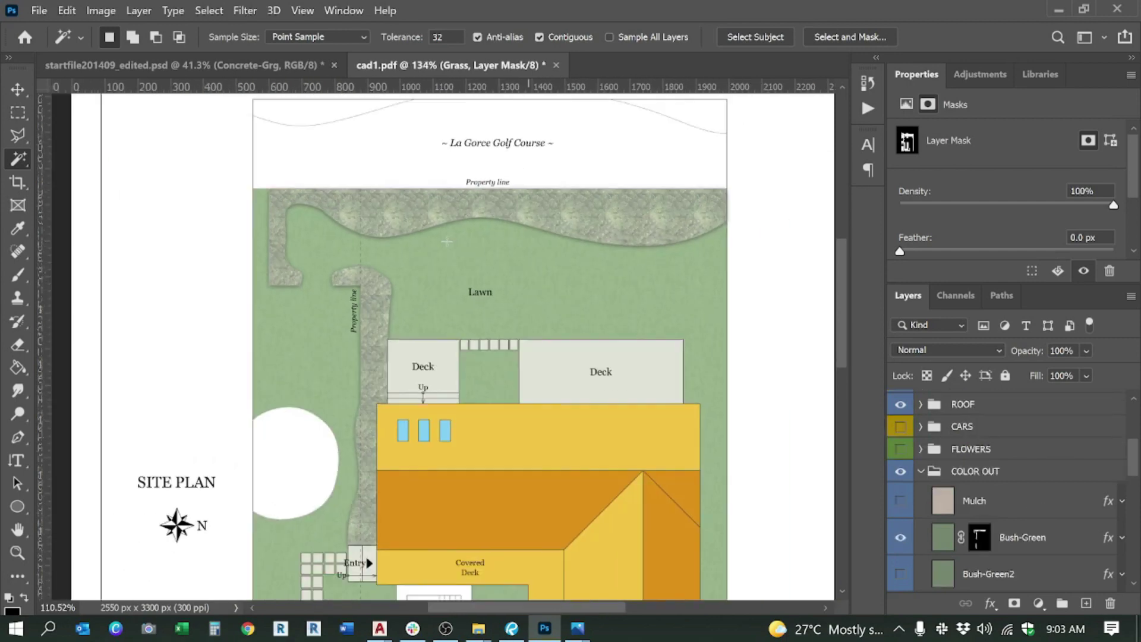
{"action": "scroll", "coordinate": [475, 235], "scroll_direction": "down", "scroll_amount": 3}
{"action": "scroll", "coordinate": [386, 356], "scroll_direction": "up", "scroll_amount": 4}
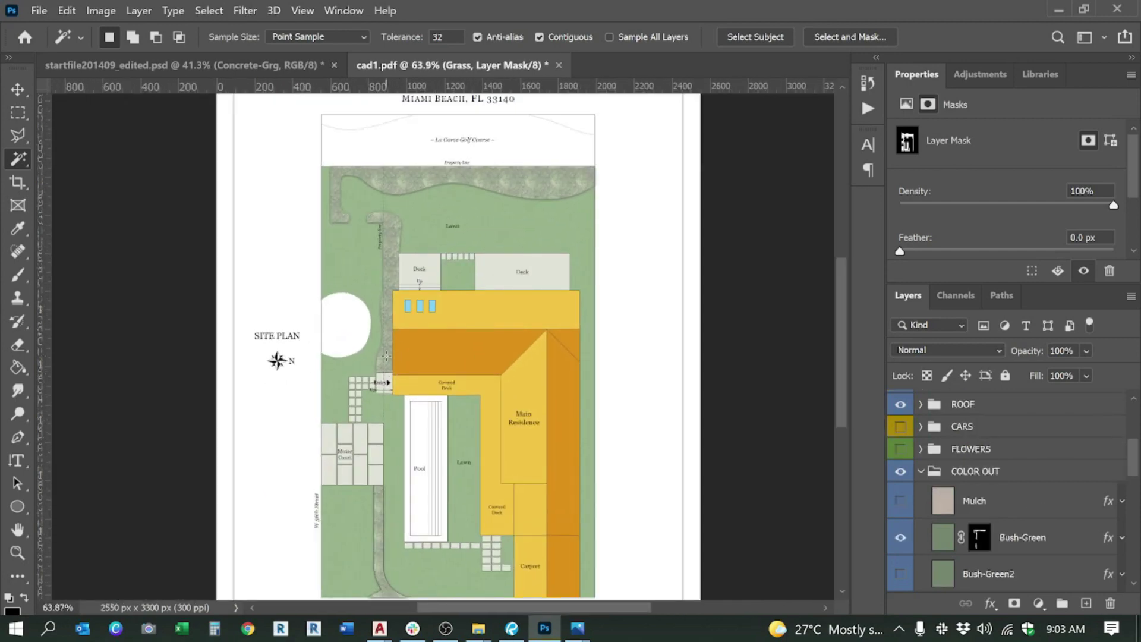
{"action": "key", "text": "alt+Tab"}
{"action": "key", "text": "alt+Tab"}
{"action": "mouse_move", "coordinate": [577, 629]}
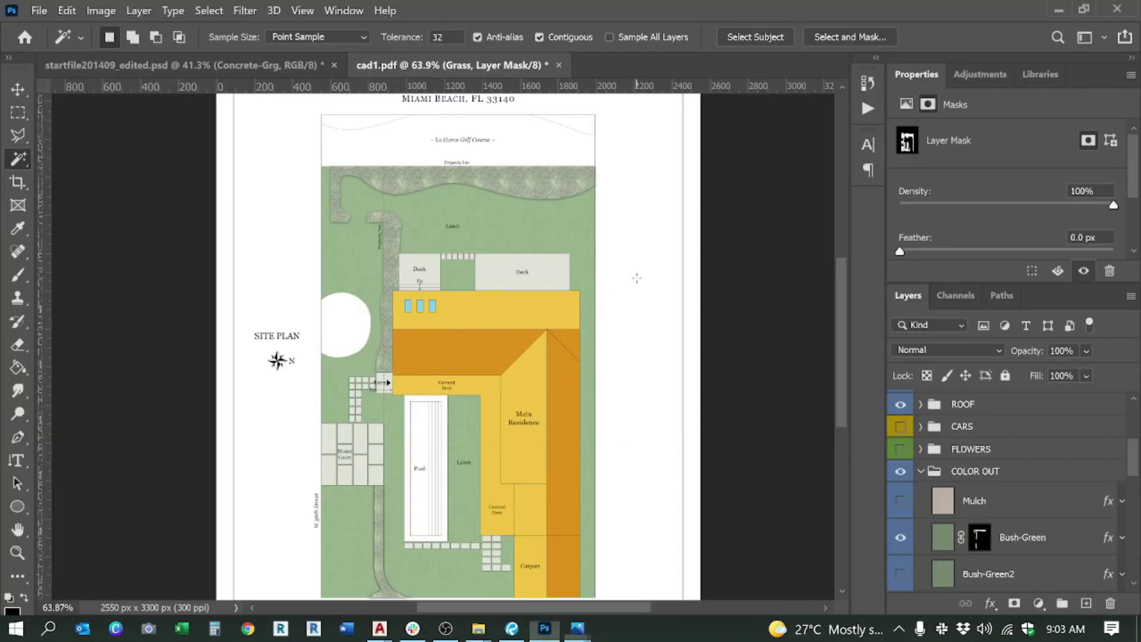
{"action": "scroll", "coordinate": [669, 232], "scroll_direction": "down", "scroll_amount": 3}
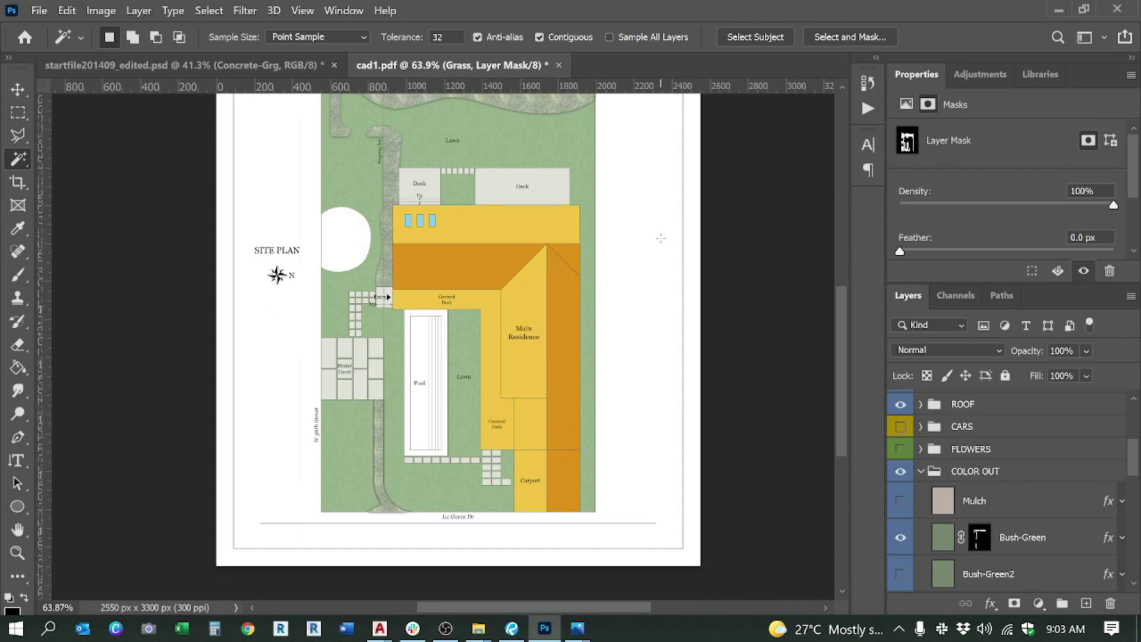
Step: Select the cad1 layer and check the Bush-Green mask options without changing anything
{"action": "scroll", "coordinate": [947, 420], "scroll_direction": "down", "scroll_amount": 10}
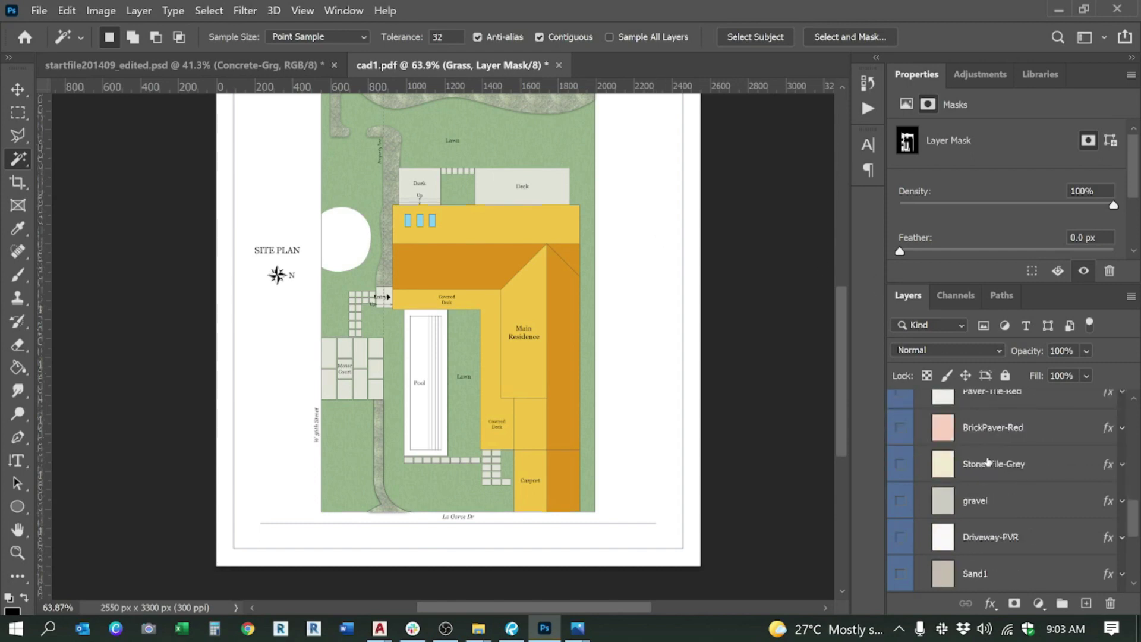
{"action": "scroll", "coordinate": [986, 463], "scroll_direction": "up", "scroll_amount": 12}
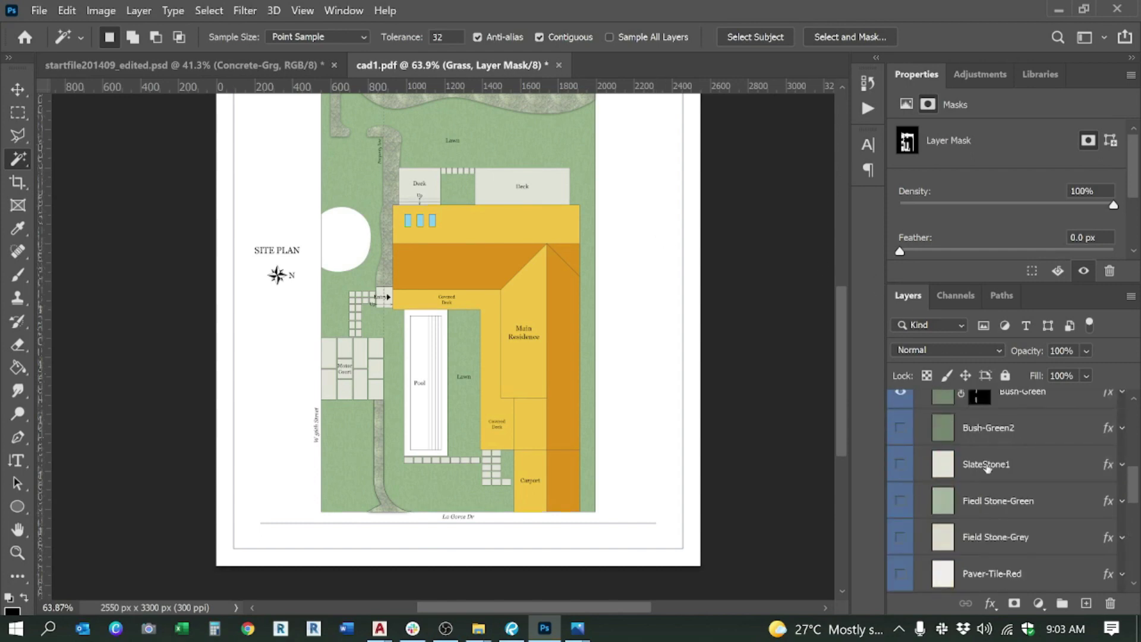
{"action": "scroll", "coordinate": [273, 172], "scroll_direction": "up", "scroll_amount": 3}
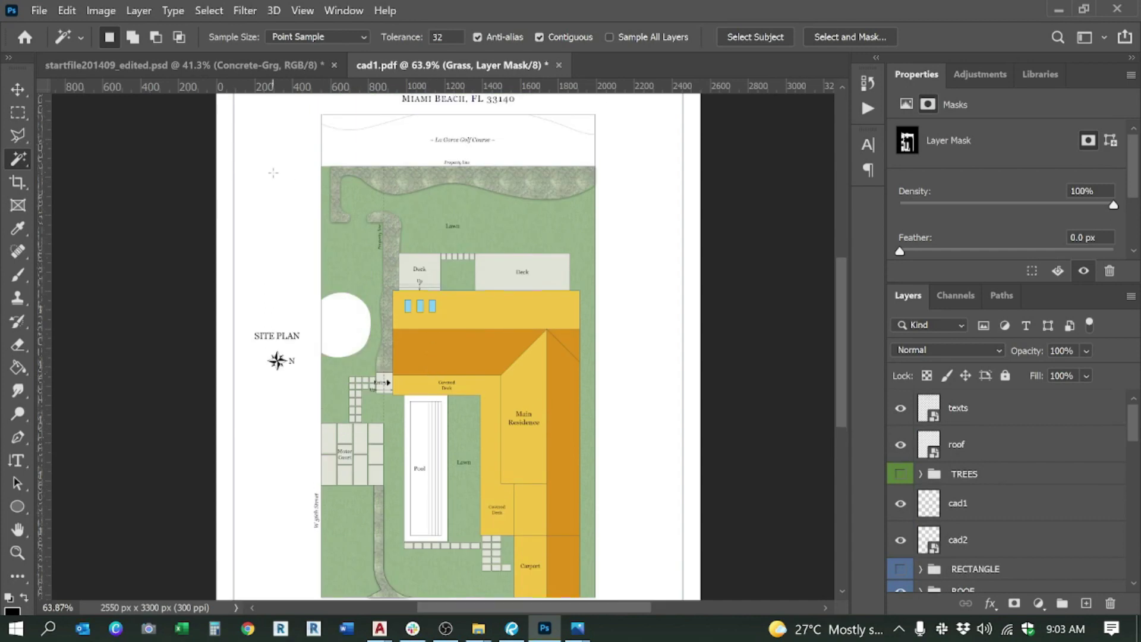
{"action": "scroll", "coordinate": [360, 202], "scroll_direction": "up", "scroll_amount": 3}
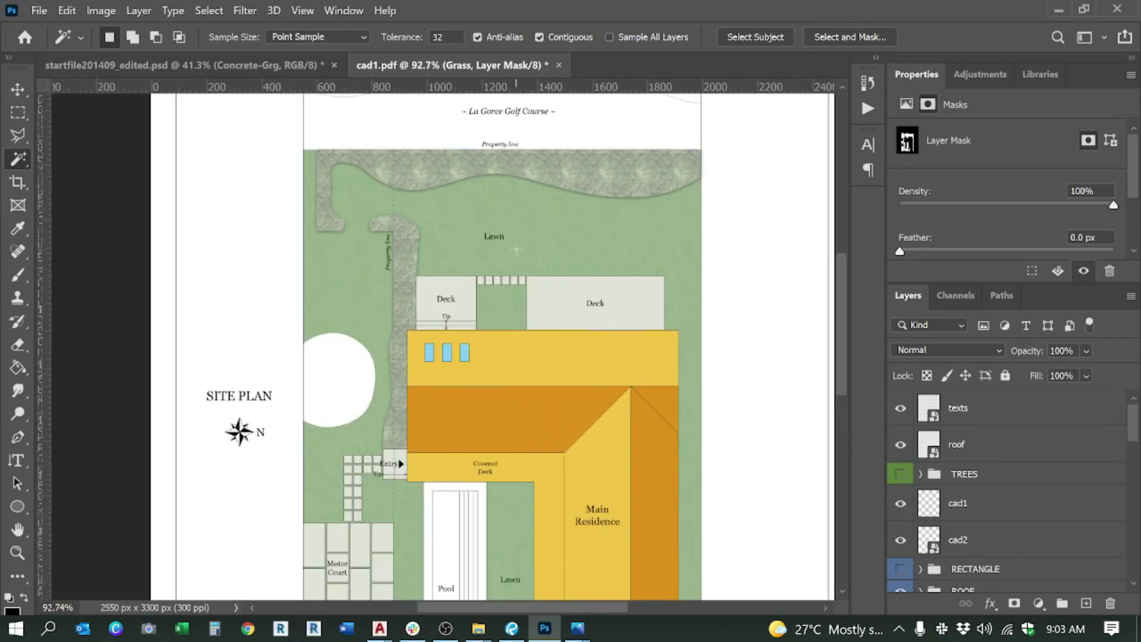
{"action": "scroll", "coordinate": [963, 486], "scroll_direction": "down", "scroll_amount": 5}
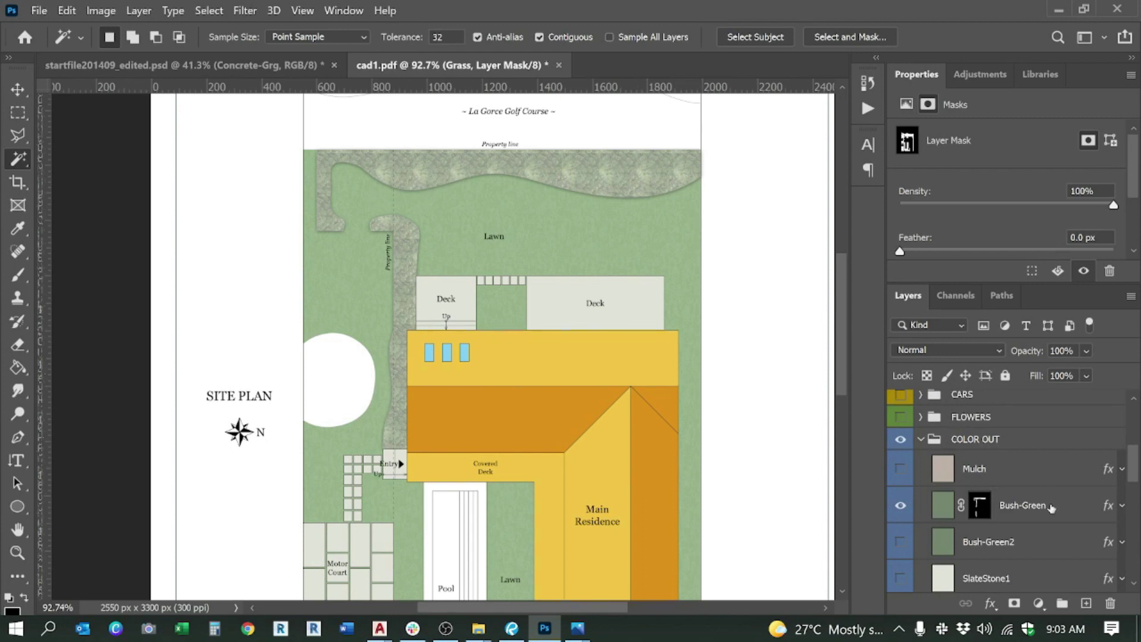
{"action": "scroll", "coordinate": [1051, 508], "scroll_direction": "down", "scroll_amount": 2}
{"action": "scroll", "coordinate": [988, 472], "scroll_direction": "up", "scroll_amount": 6}
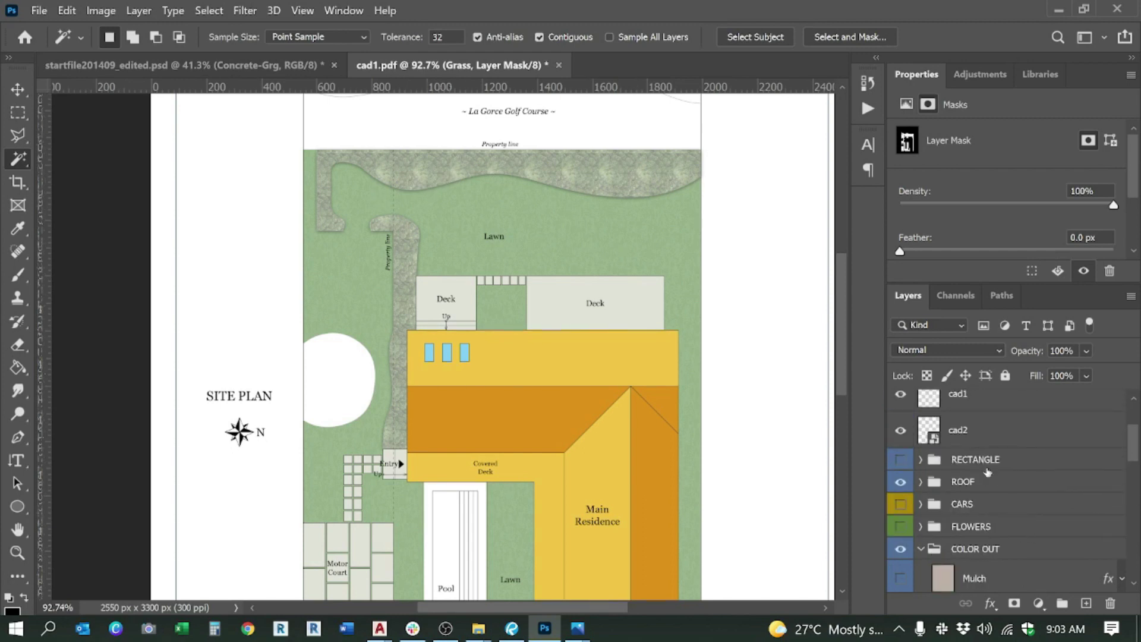
{"action": "left_click", "coordinate": [958, 406]}
{"action": "scroll", "coordinate": [975, 506], "scroll_direction": "down", "scroll_amount": 5}
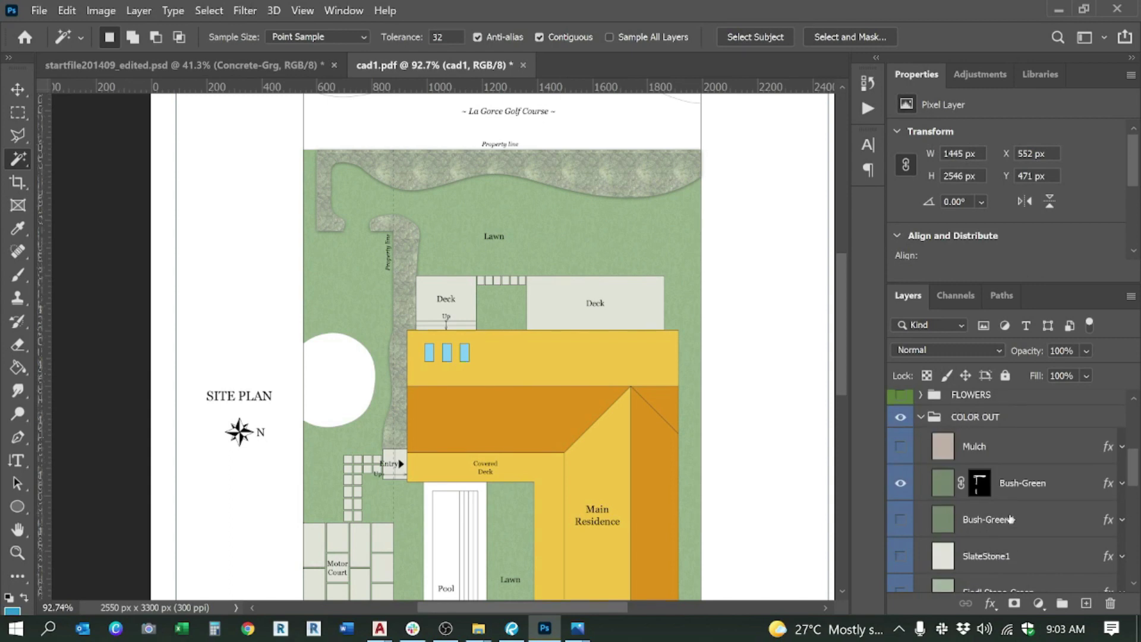
{"action": "scroll", "coordinate": [981, 528], "scroll_direction": "up", "scroll_amount": 1}
{"action": "right_click", "coordinate": [976, 454]}
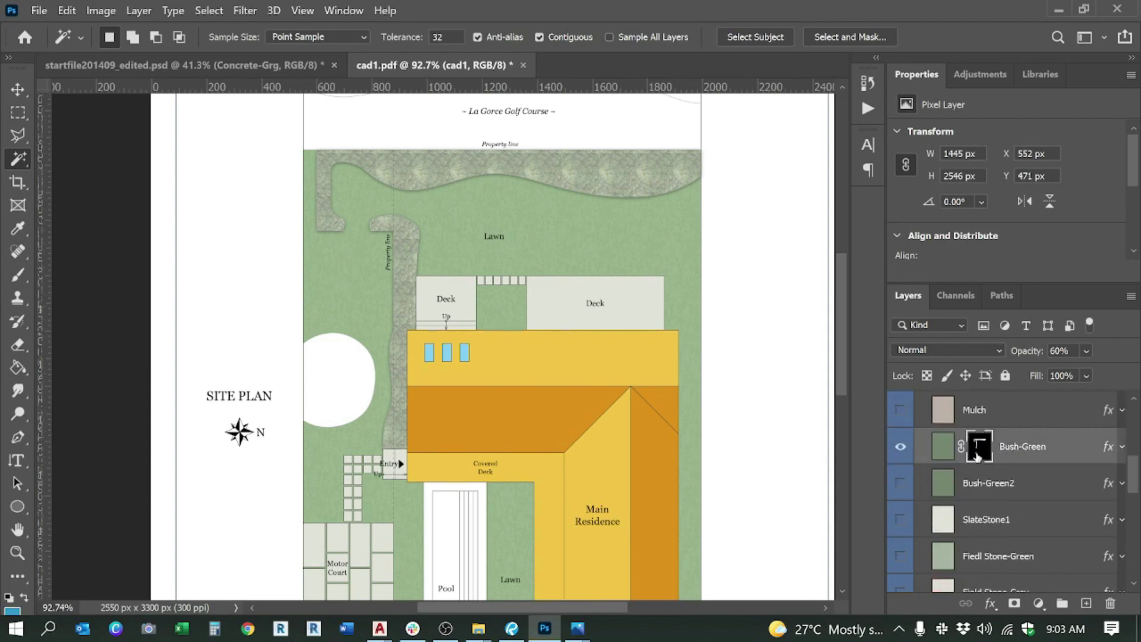
{"action": "key", "text": "Escape"}
Step: Load the Grass mask as a selection and add the Bush-Green mask to it
{"action": "scroll", "coordinate": [989, 502], "scroll_direction": "down", "scroll_amount": 5}
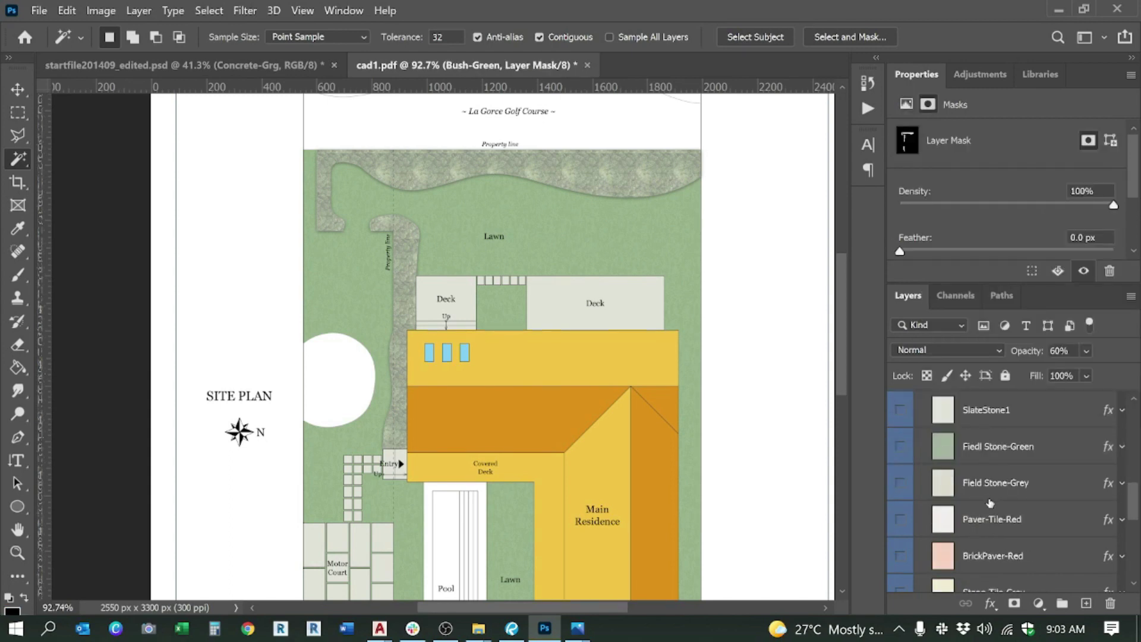
{"action": "right_click", "coordinate": [979, 519]}
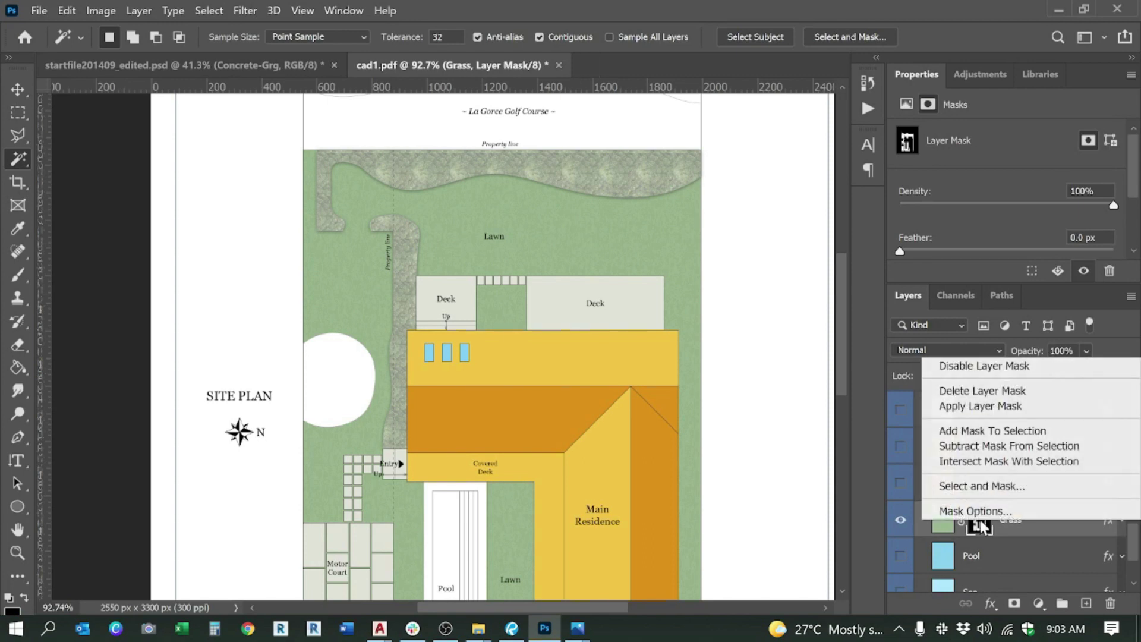
{"action": "left_click", "coordinate": [993, 431]}
{"action": "scroll", "coordinate": [987, 470], "scroll_direction": "up", "scroll_amount": 5}
{"action": "scroll", "coordinate": [986, 478], "scroll_direction": "up", "scroll_amount": 2}
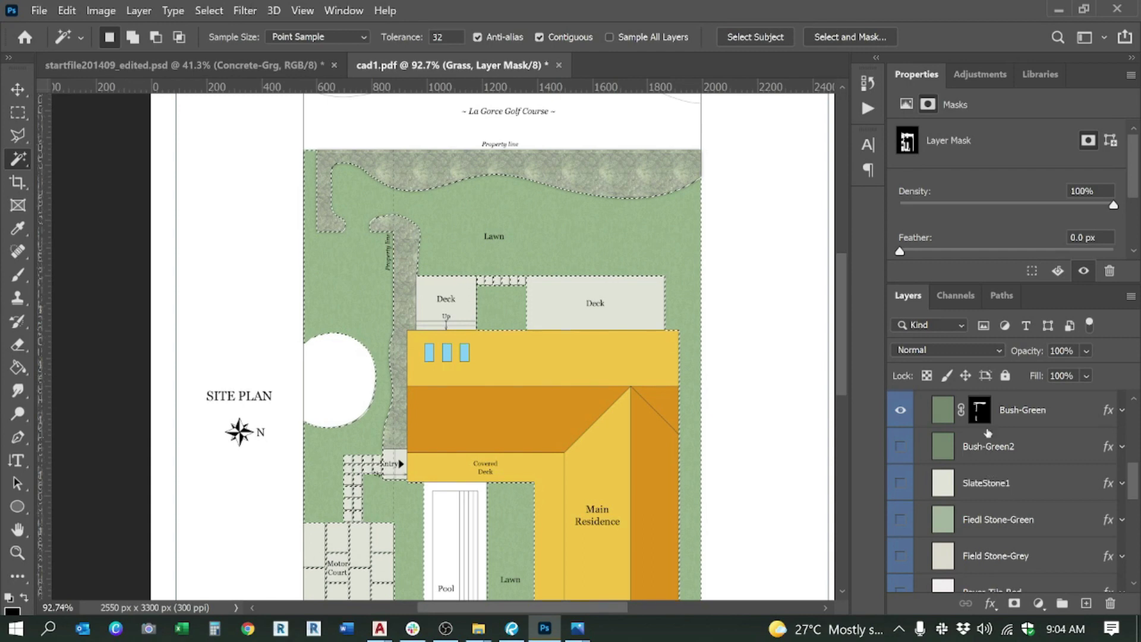
{"action": "right_click", "coordinate": [978, 410]}
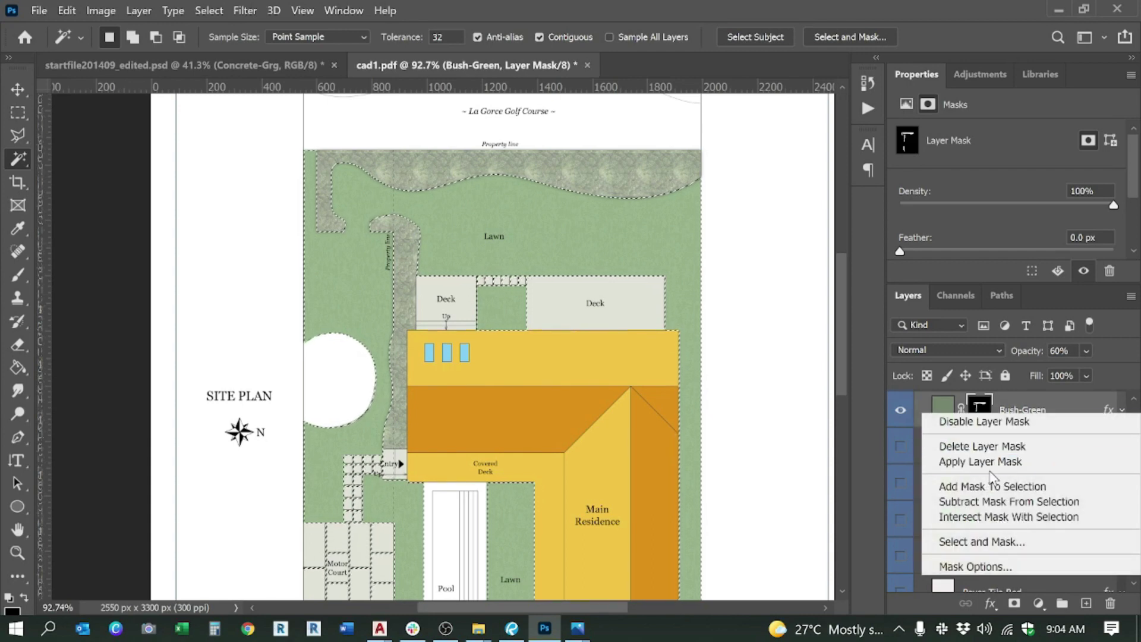
{"action": "left_click", "coordinate": [993, 487]}
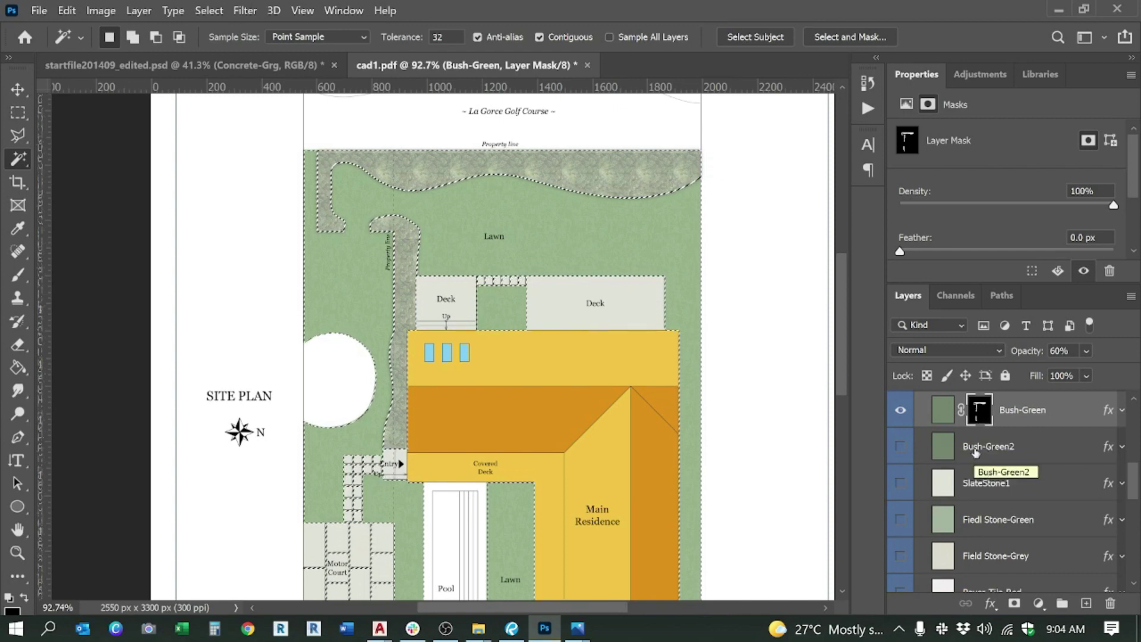
Step: Replace the Grass layer's old mask with a new one from the combined selection
{"action": "scroll", "coordinate": [975, 453], "scroll_direction": "up", "scroll_amount": 1}
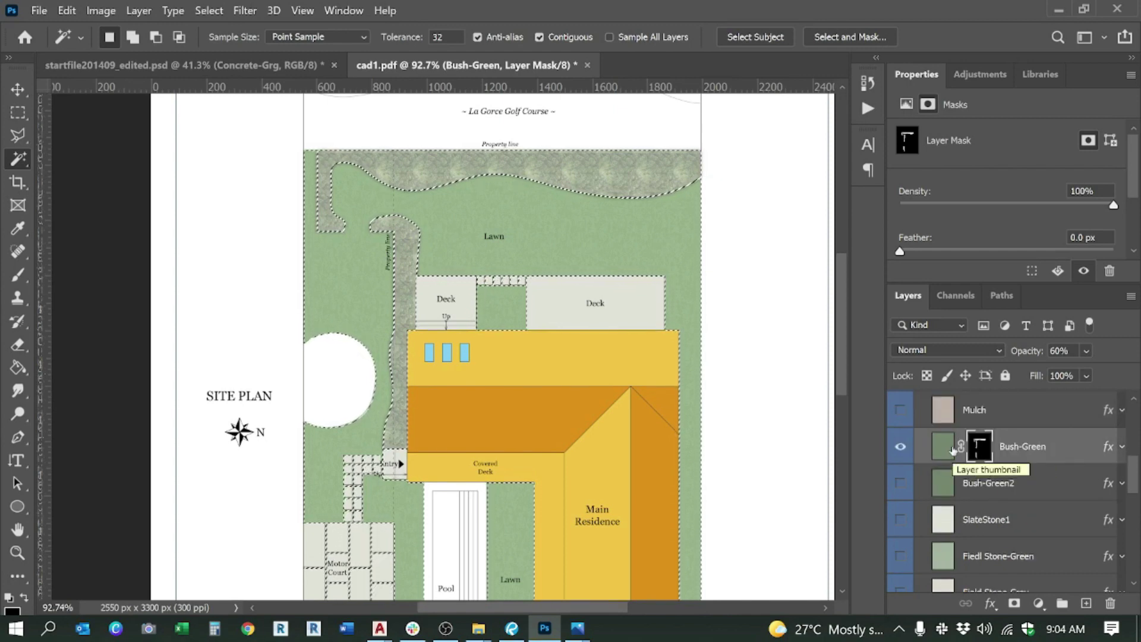
{"action": "scroll", "coordinate": [953, 450], "scroll_direction": "down", "scroll_amount": 5}
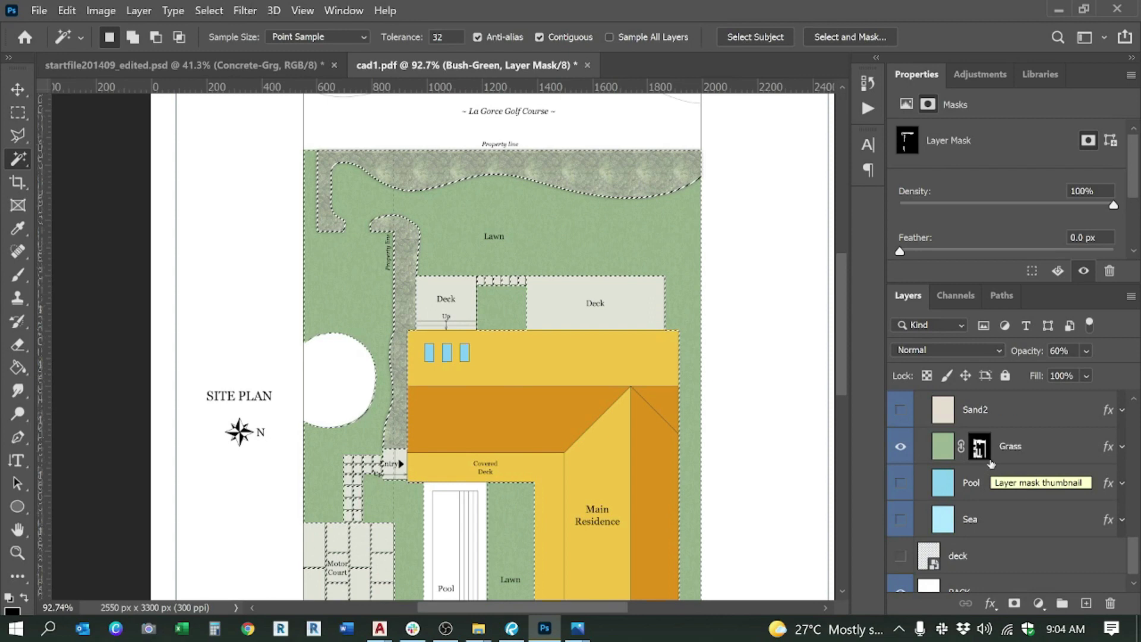
{"action": "left_click", "coordinate": [979, 447]}
{"action": "right_click", "coordinate": [980, 447]}
{"action": "left_click", "coordinate": [983, 479]}
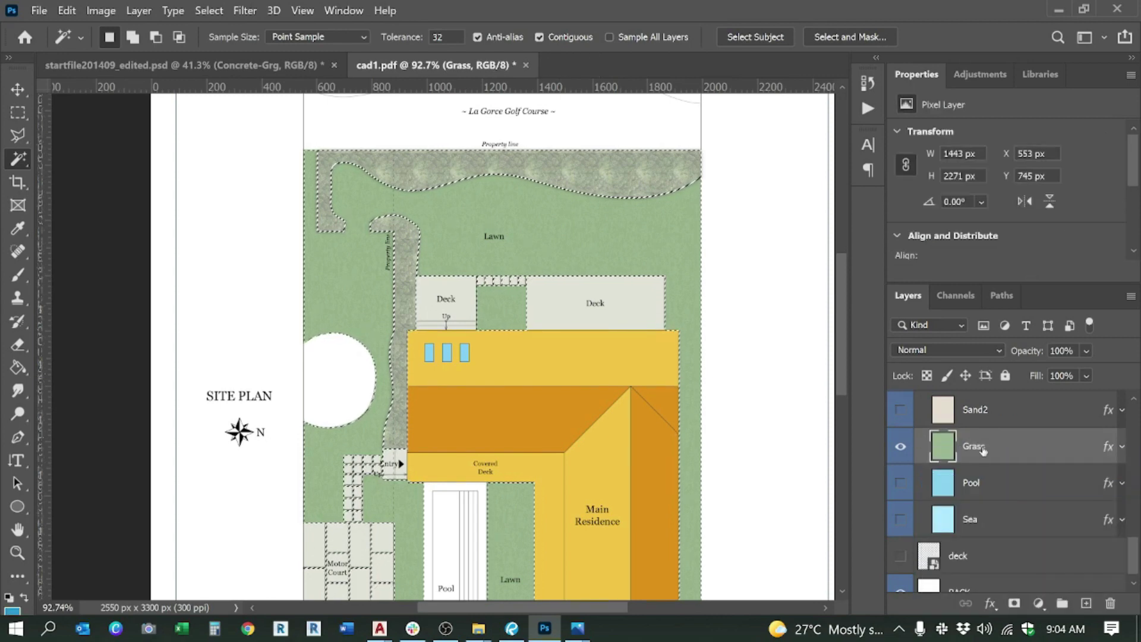
{"action": "left_click", "coordinate": [1015, 602]}
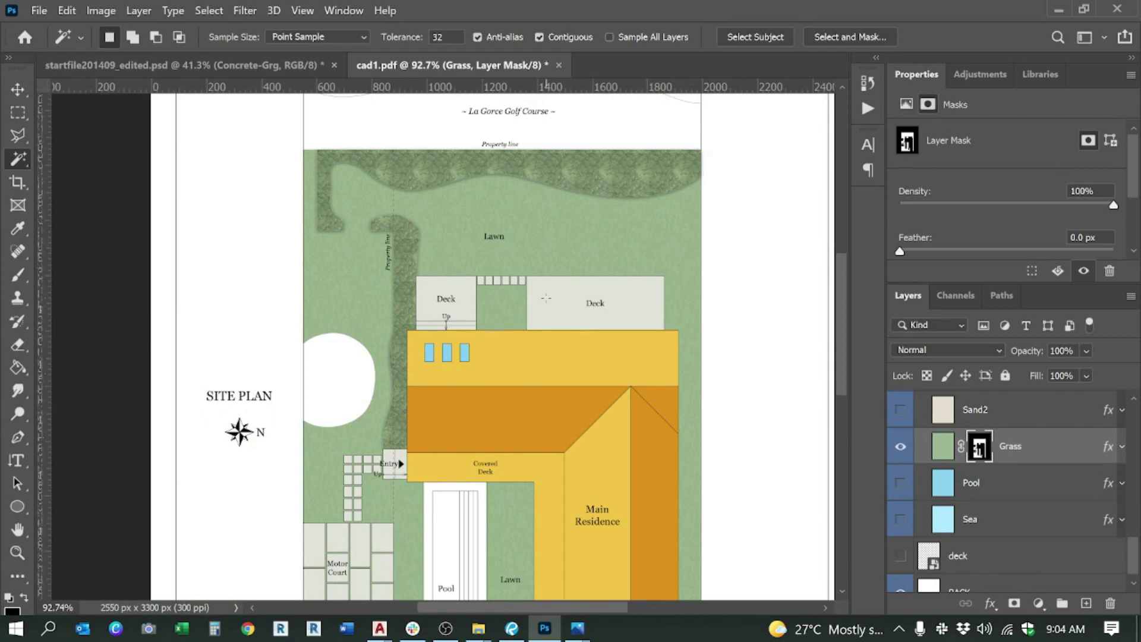
Step: With the Move tool, pick Bush-Green from the bush strip and delete its mask
{"action": "scroll", "coordinate": [545, 297], "scroll_direction": "down", "scroll_amount": 2}
{"action": "scroll", "coordinate": [464, 386], "scroll_direction": "down", "scroll_amount": 3}
{"action": "scroll", "coordinate": [391, 474], "scroll_direction": "up", "scroll_amount": 1}
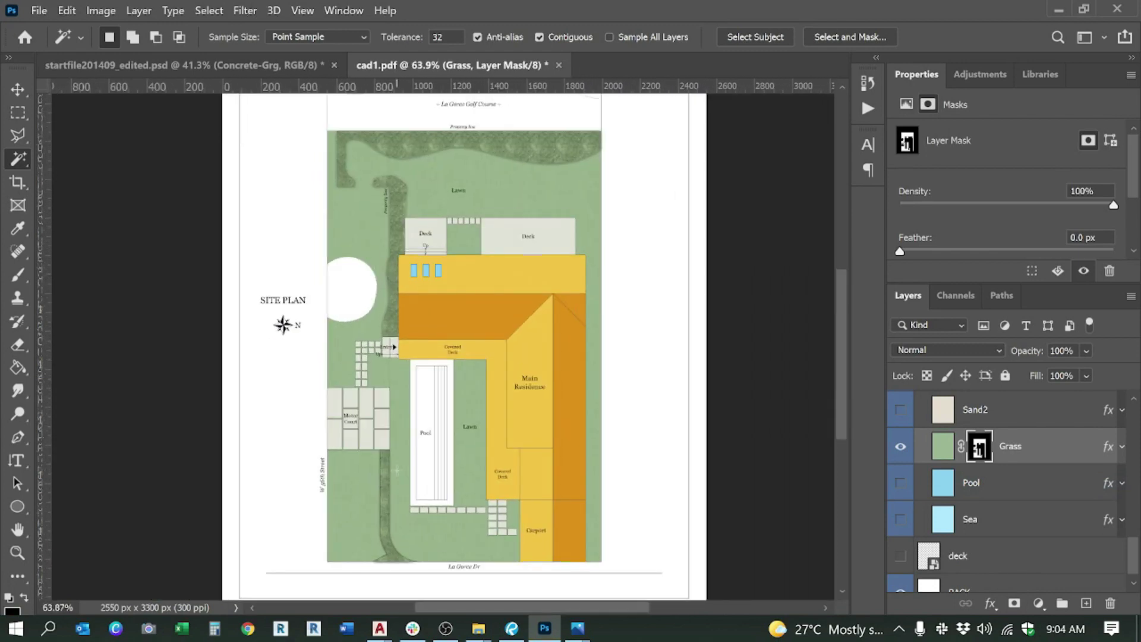
{"action": "scroll", "coordinate": [334, 400], "scroll_direction": "up", "scroll_amount": 1}
{"action": "scroll", "coordinate": [357, 201], "scroll_direction": "up", "scroll_amount": 2}
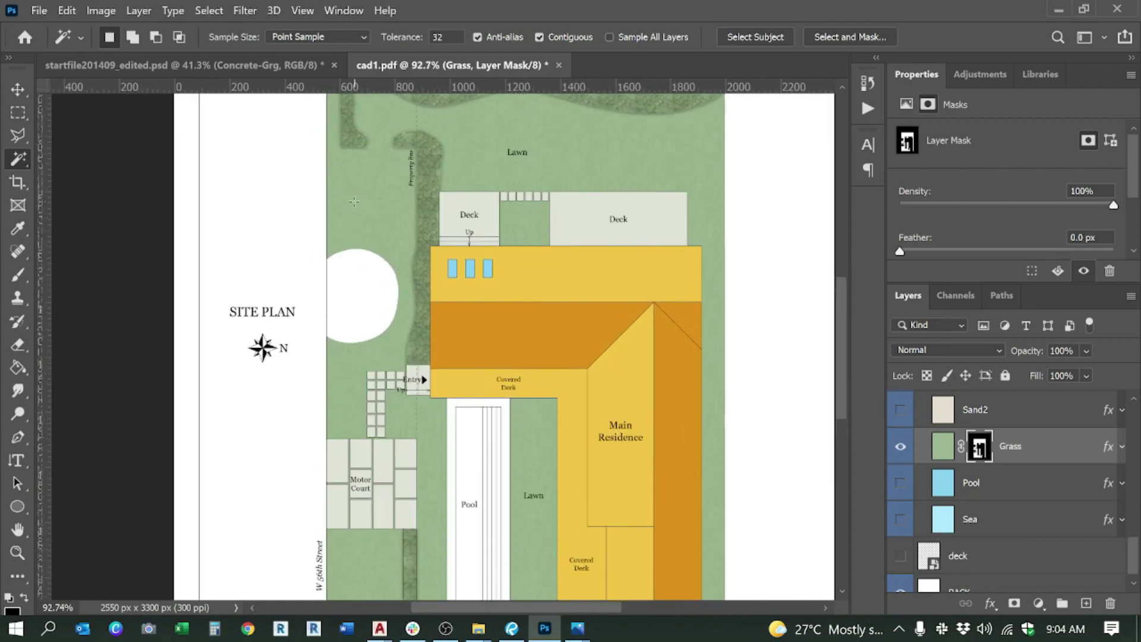
{"action": "left_click", "coordinate": [17, 89]}
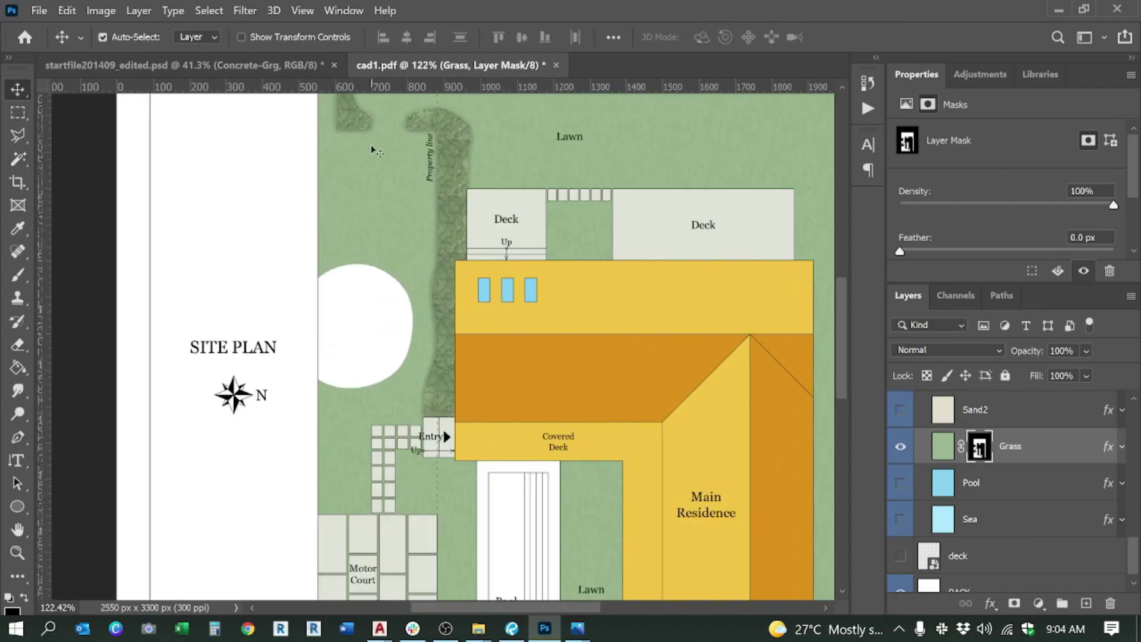
{"action": "left_click", "coordinate": [454, 178]}
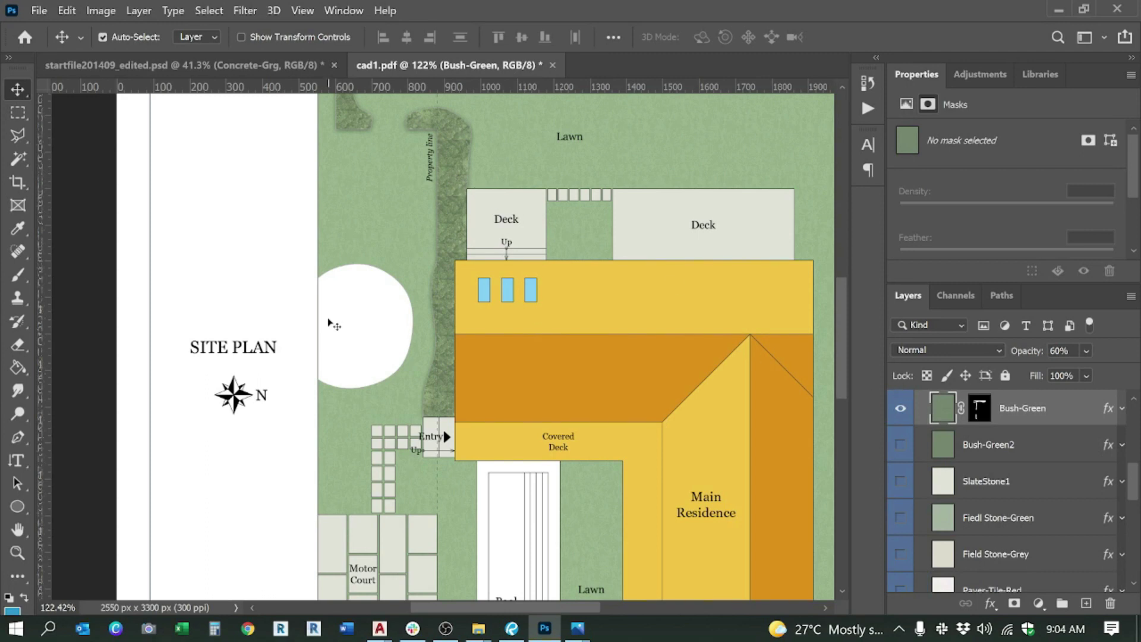
{"action": "left_click", "coordinate": [987, 417]}
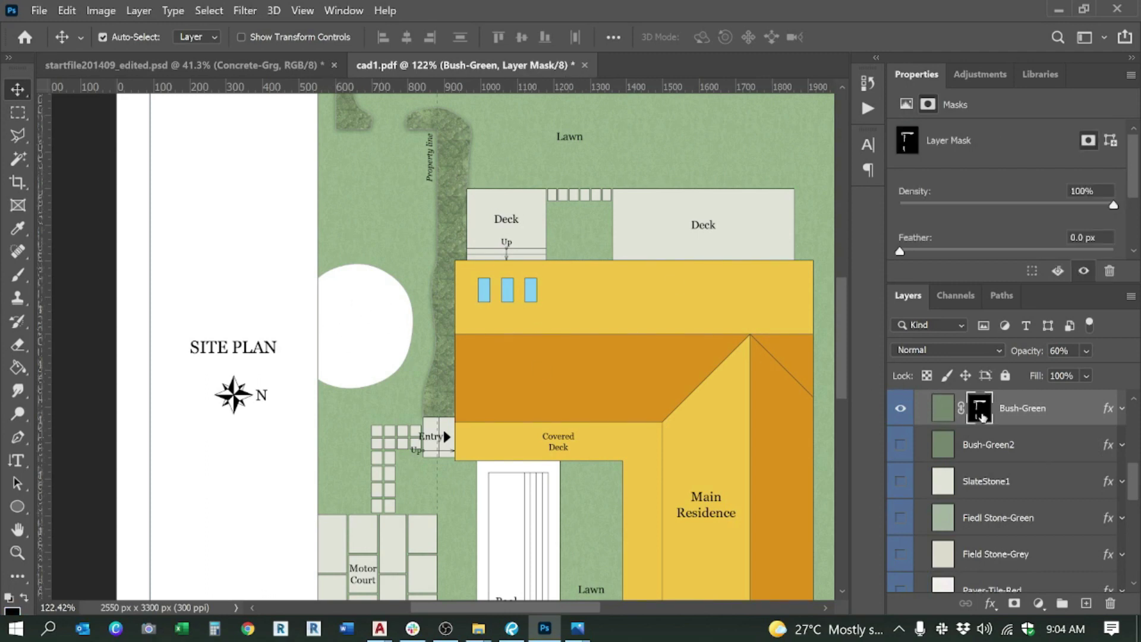
{"action": "right_click", "coordinate": [987, 416]}
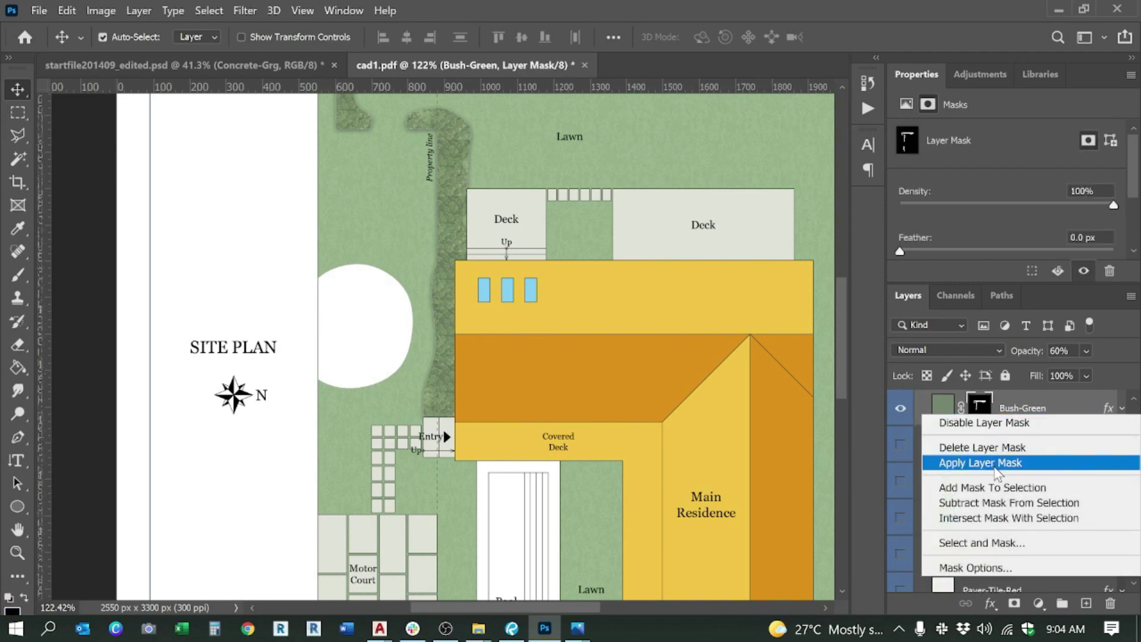
{"action": "left_click", "coordinate": [994, 447]}
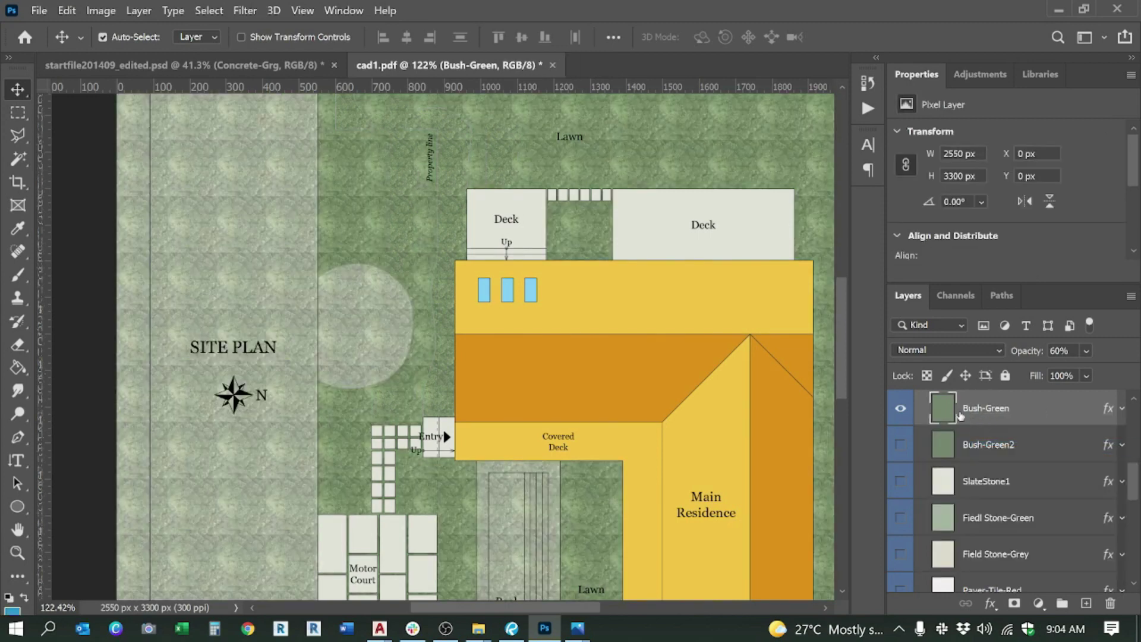
Step: Restore the Bush-Green mask, load it as a selection, then delete the mask keeping the selection
{"action": "key", "text": "ctrl+z"}
{"action": "right_click", "coordinate": [981, 417]}
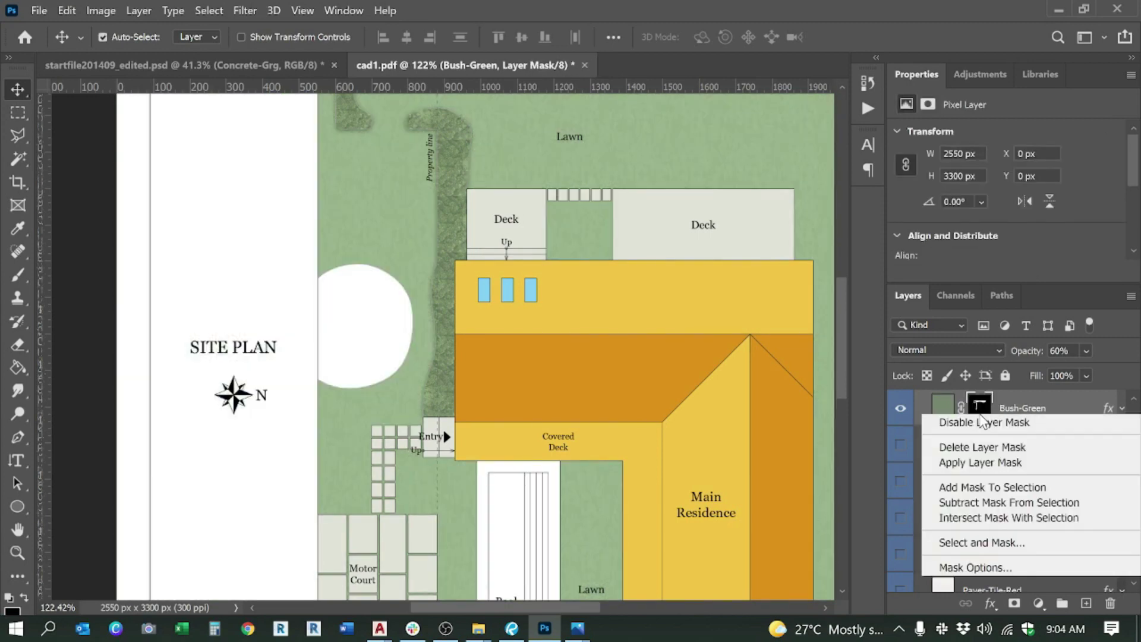
{"action": "left_click", "coordinate": [991, 483]}
{"action": "right_click", "coordinate": [980, 409]}
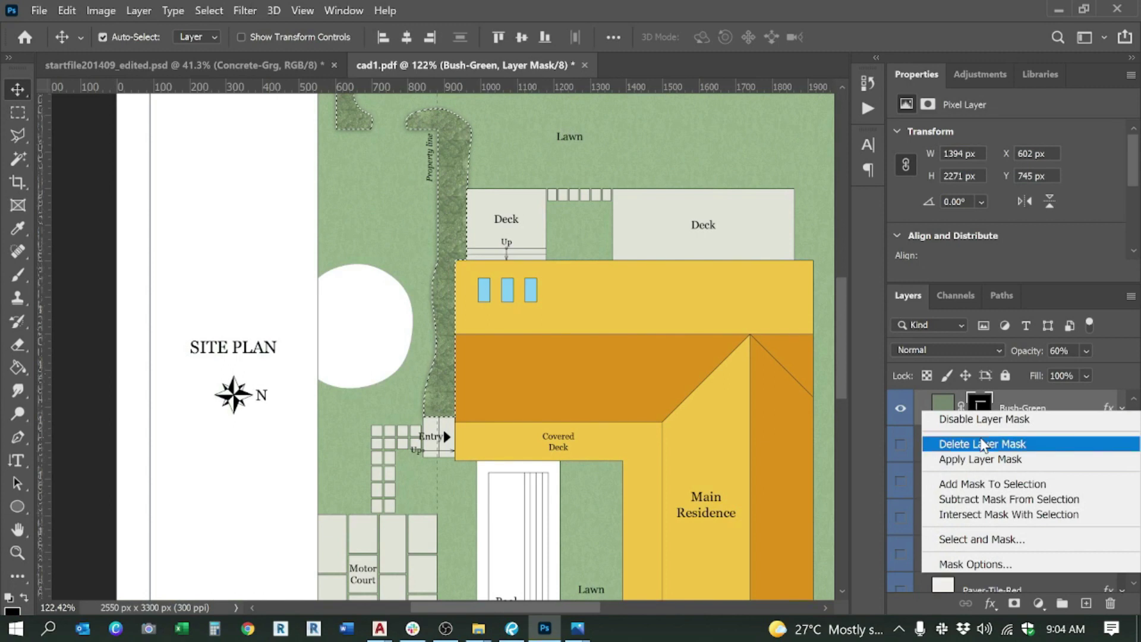
{"action": "left_click", "coordinate": [981, 441]}
{"action": "left_click", "coordinate": [1014, 604]}
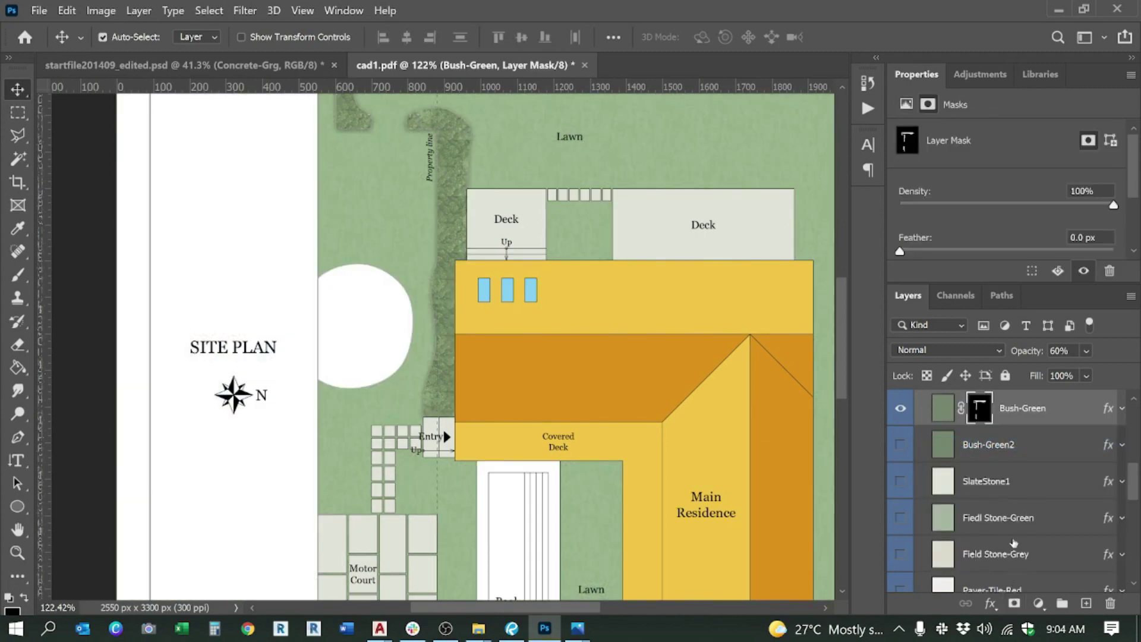
{"action": "key", "text": "ctrl+z"}
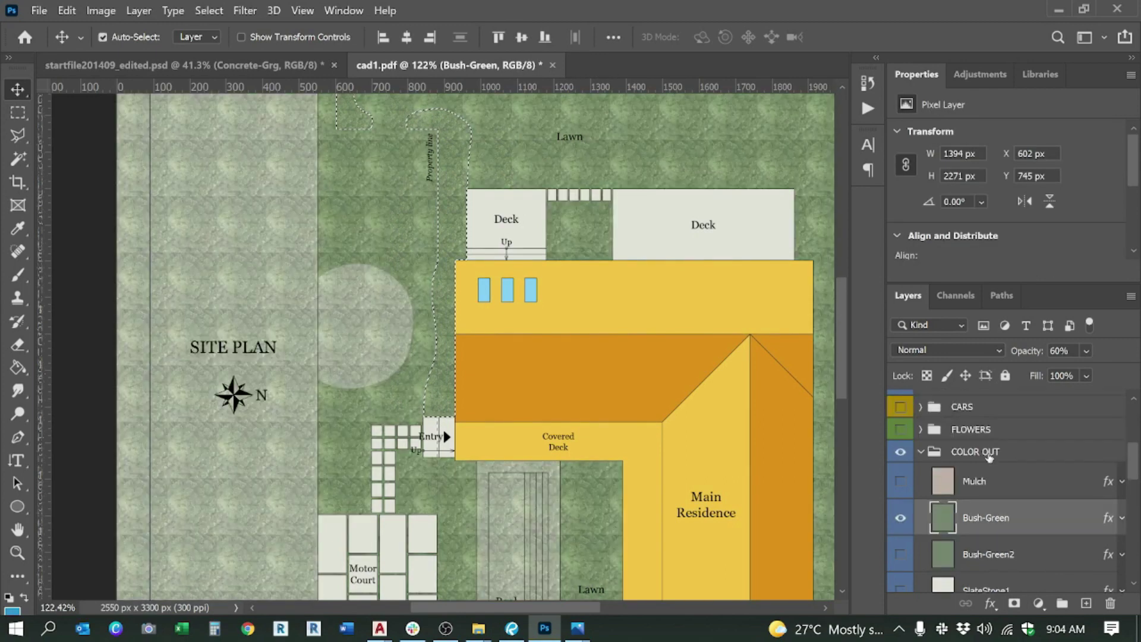
{"action": "scroll", "coordinate": [977, 520], "scroll_direction": "up", "scroll_amount": 2}
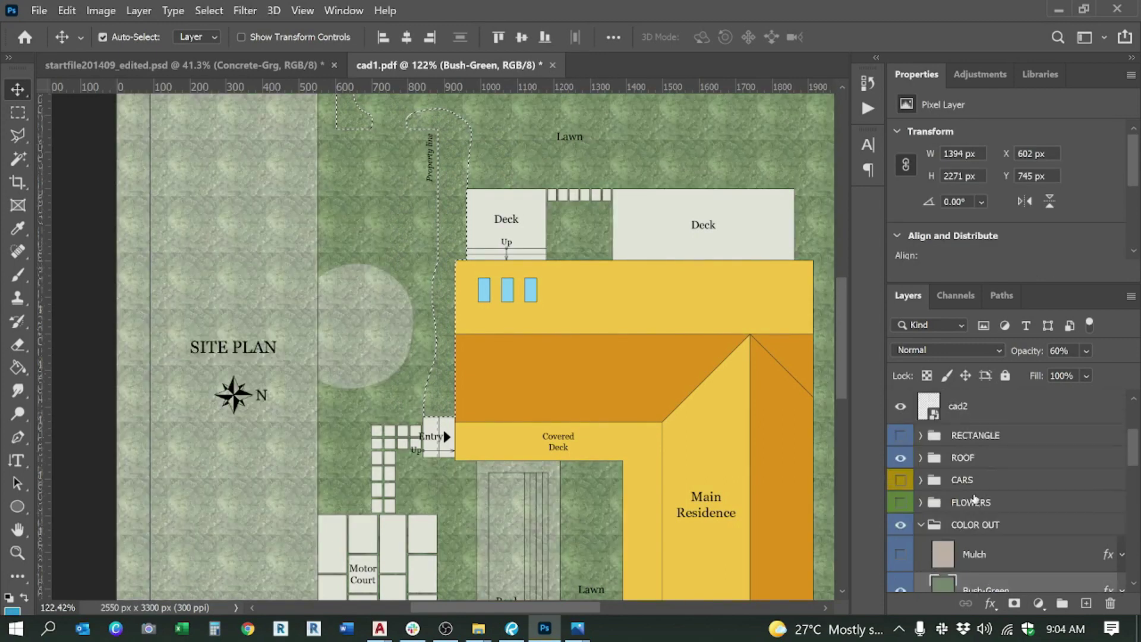
{"action": "scroll", "coordinate": [974, 498], "scroll_direction": "up", "scroll_amount": 1}
{"action": "left_click", "coordinate": [968, 409]}
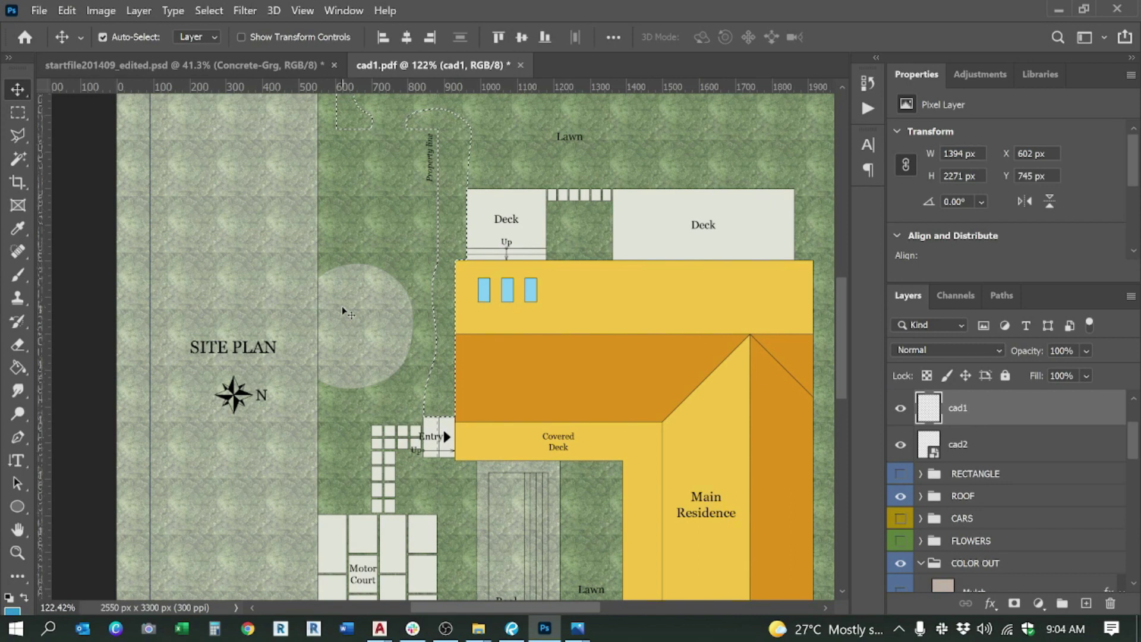
Step: Magic-wand the round tree into the selection and mask Bush-Green to bushes and tree
{"action": "key", "text": "w"}
{"action": "left_click", "coordinate": [370, 316], "text": "shift"}
{"action": "scroll", "coordinate": [986, 483], "scroll_direction": "down", "scroll_amount": 4}
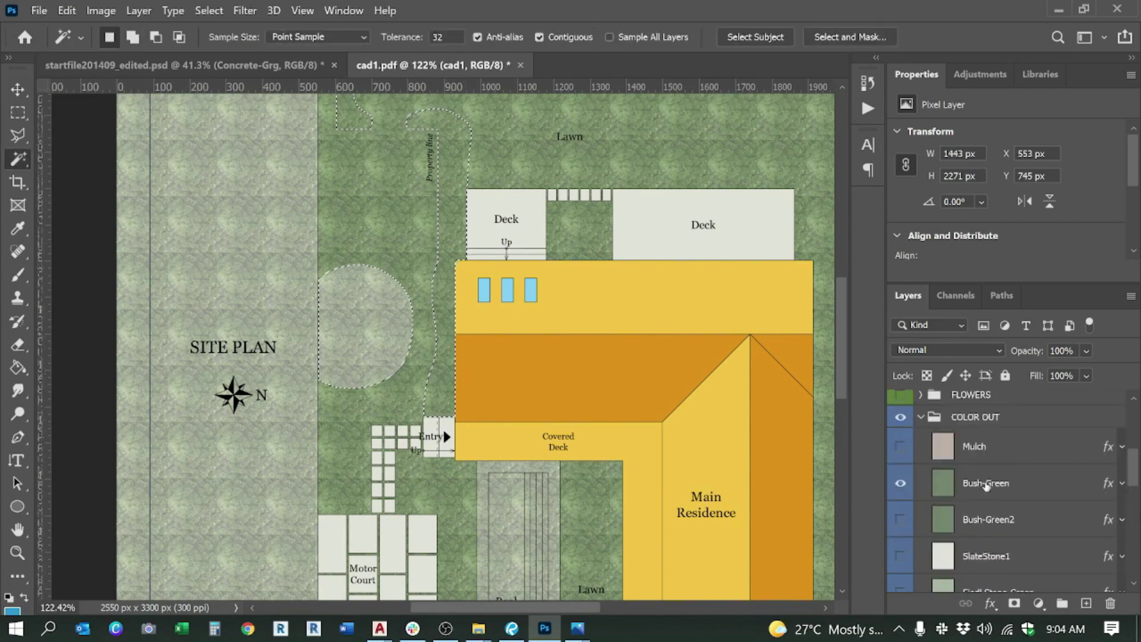
{"action": "left_click", "coordinate": [986, 483]}
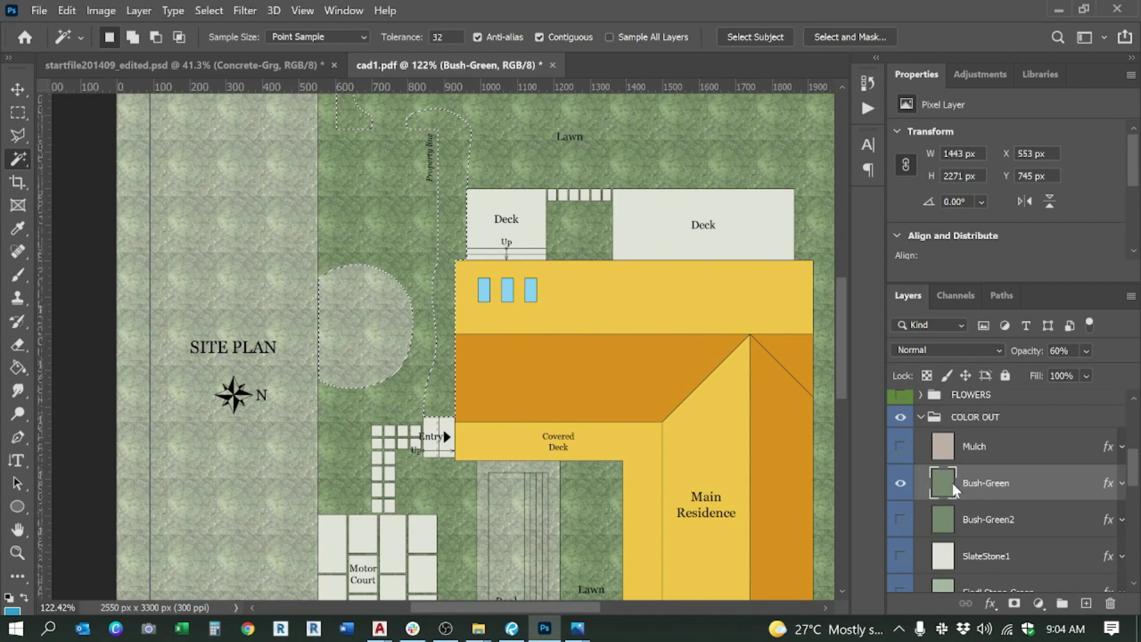
{"action": "left_click", "coordinate": [1014, 603]}
Step: Load the Bush-Green mask as a selection, add the Grass mask area, then deselect
{"action": "key", "text": "alt"}
{"action": "right_click", "coordinate": [978, 485]}
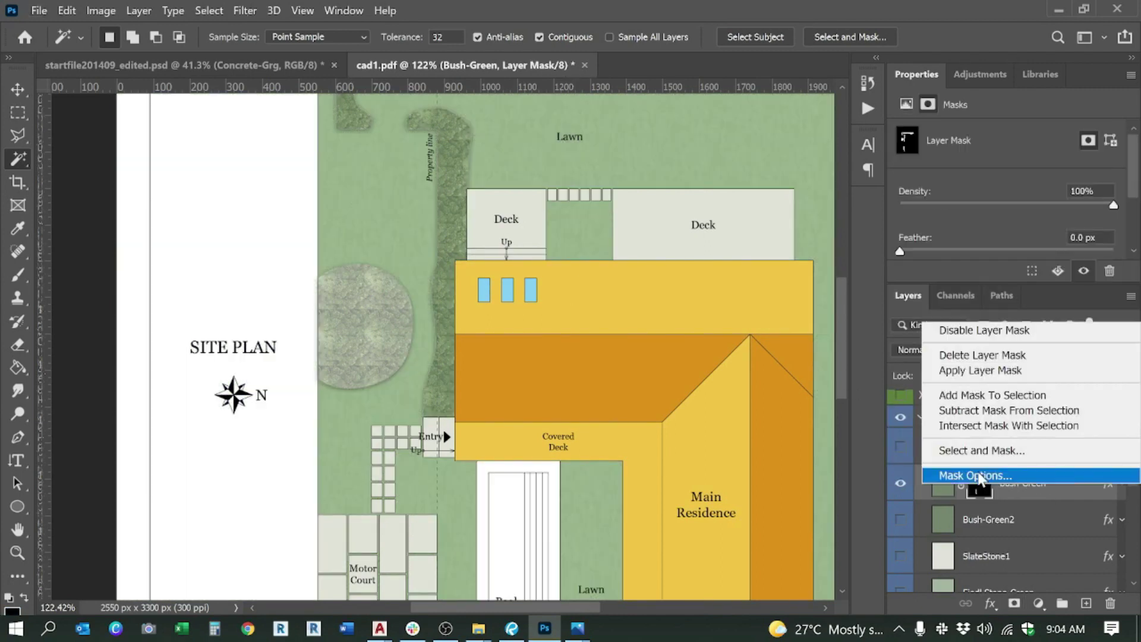
{"action": "left_click", "coordinate": [981, 395]}
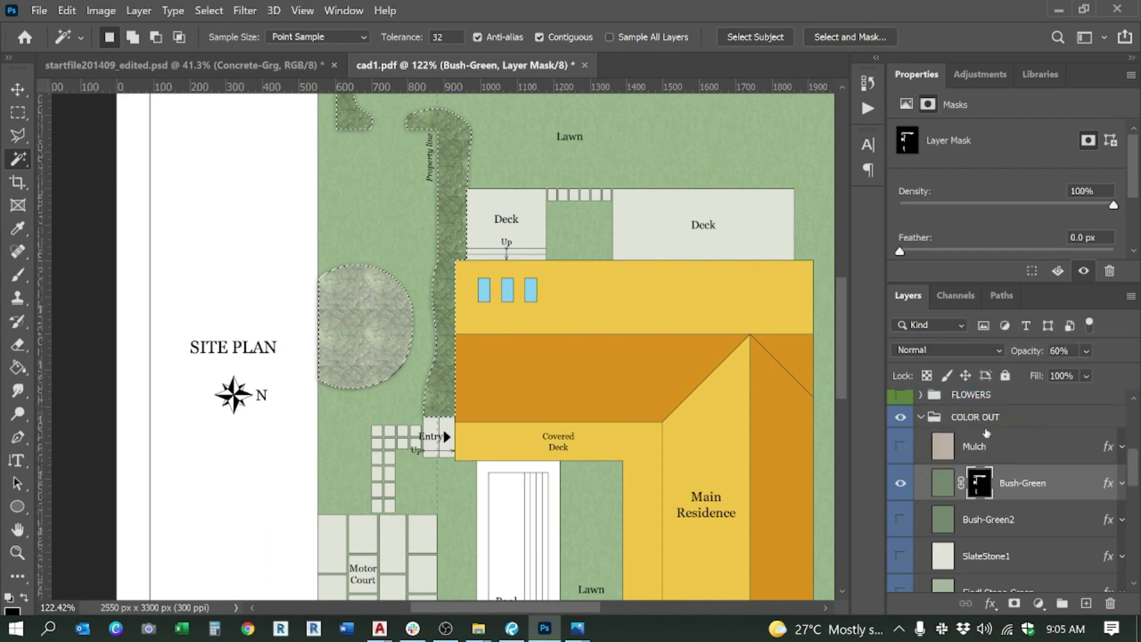
{"action": "scroll", "coordinate": [992, 517], "scroll_direction": "down", "scroll_amount": 3}
{"action": "scroll", "coordinate": [992, 517], "scroll_direction": "up", "scroll_amount": 5}
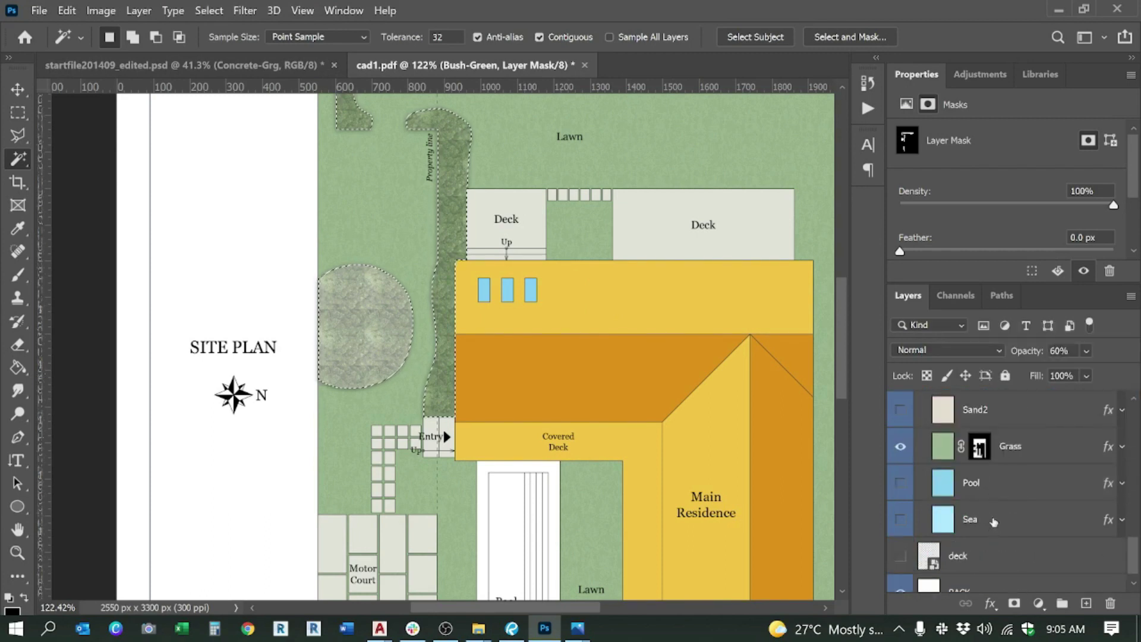
{"action": "right_click", "coordinate": [980, 446]}
{"action": "left_click", "coordinate": [987, 482]}
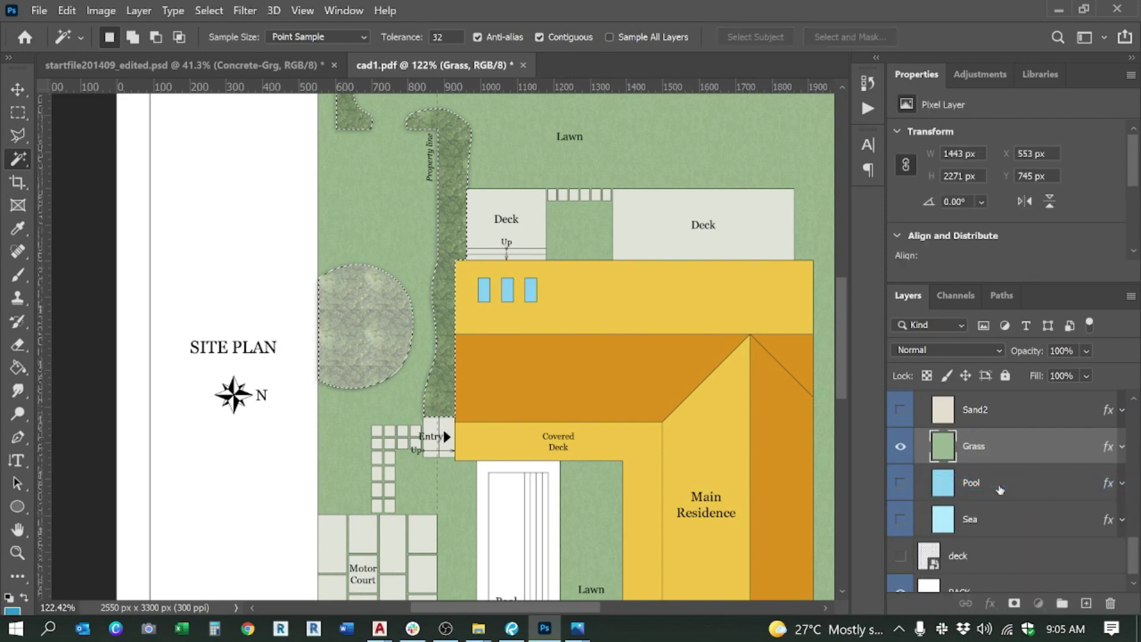
{"action": "right_click", "coordinate": [982, 452]}
{"action": "left_click", "coordinate": [981, 450]}
{"action": "right_click", "coordinate": [981, 449]}
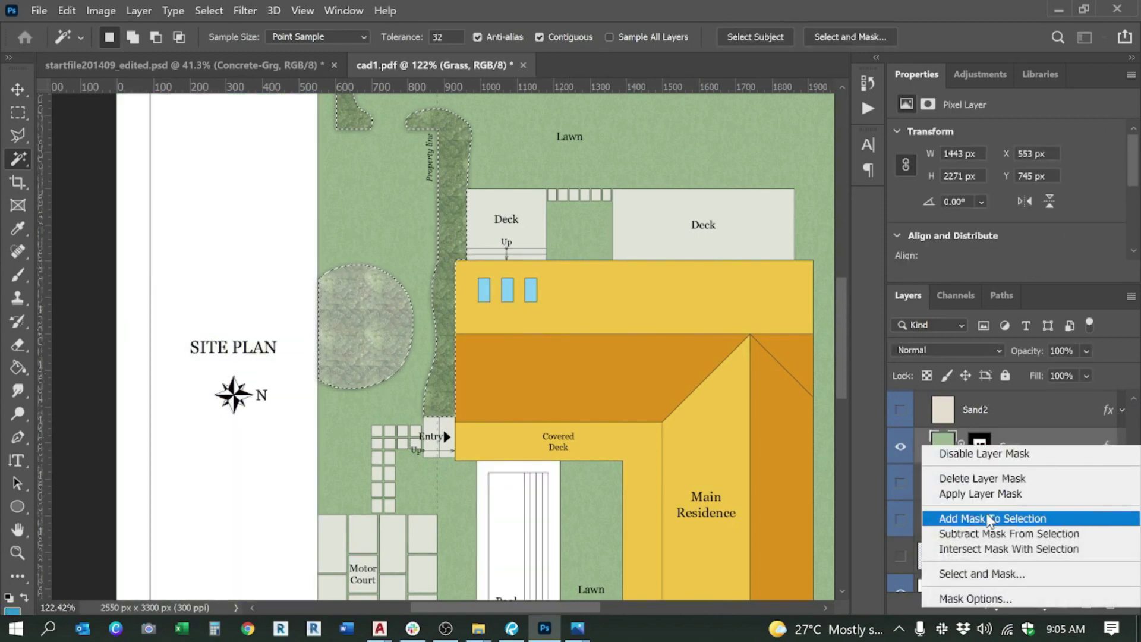
{"action": "left_click", "coordinate": [998, 518]}
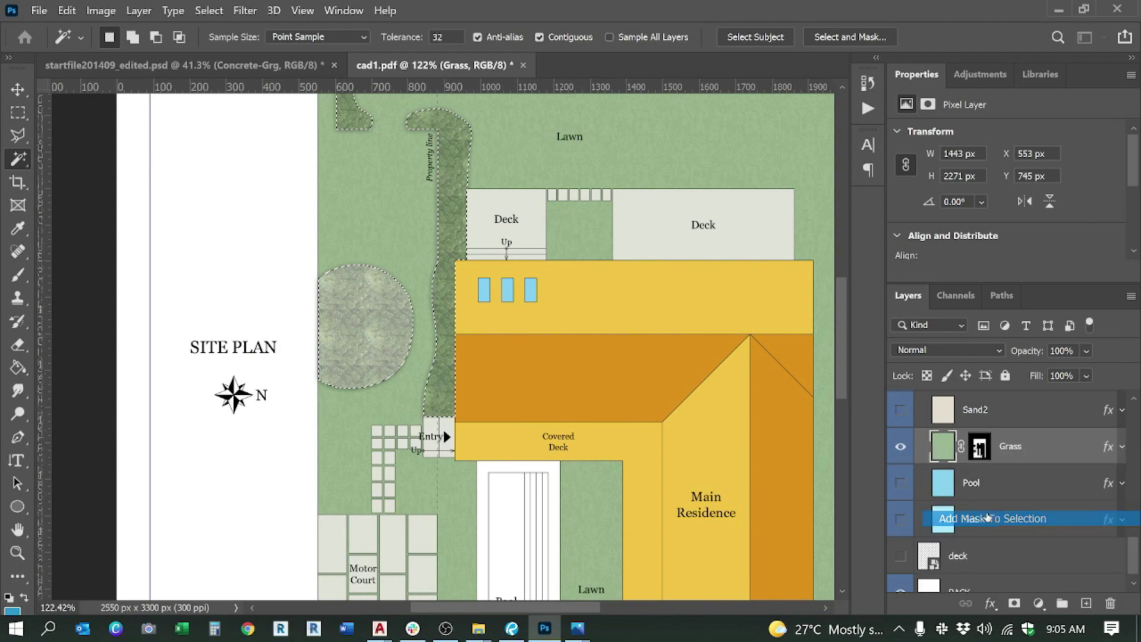
{"action": "right_click", "coordinate": [982, 451]}
{"action": "key", "text": "Escape"}
{"action": "key", "text": "ctrl+d"}
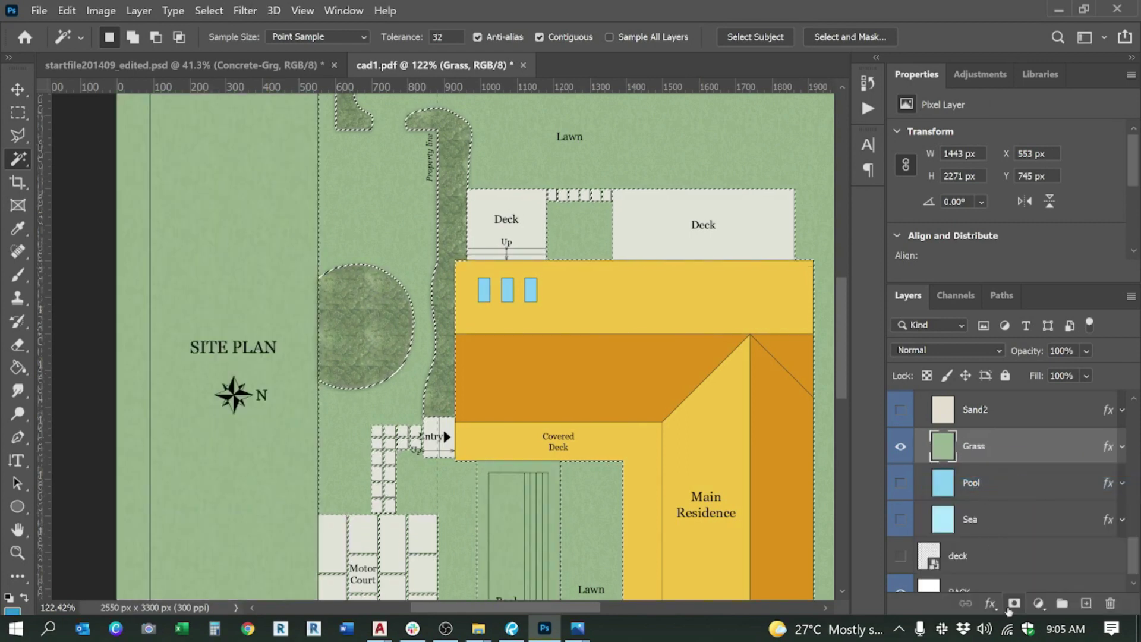
Step: Target the Grass mask, then make the Pool layer active
{"action": "left_click", "coordinate": [979, 446]}
{"action": "scroll", "coordinate": [658, 445], "scroll_direction": "down", "scroll_amount": 5}
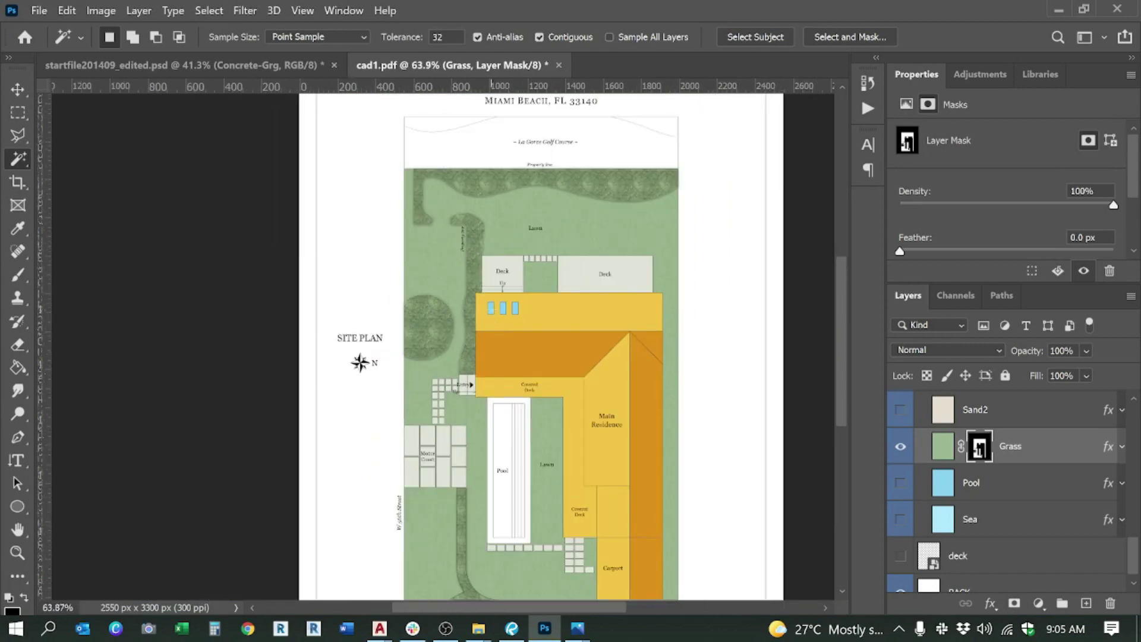
{"action": "scroll", "coordinate": [498, 252], "scroll_direction": "down", "scroll_amount": 4}
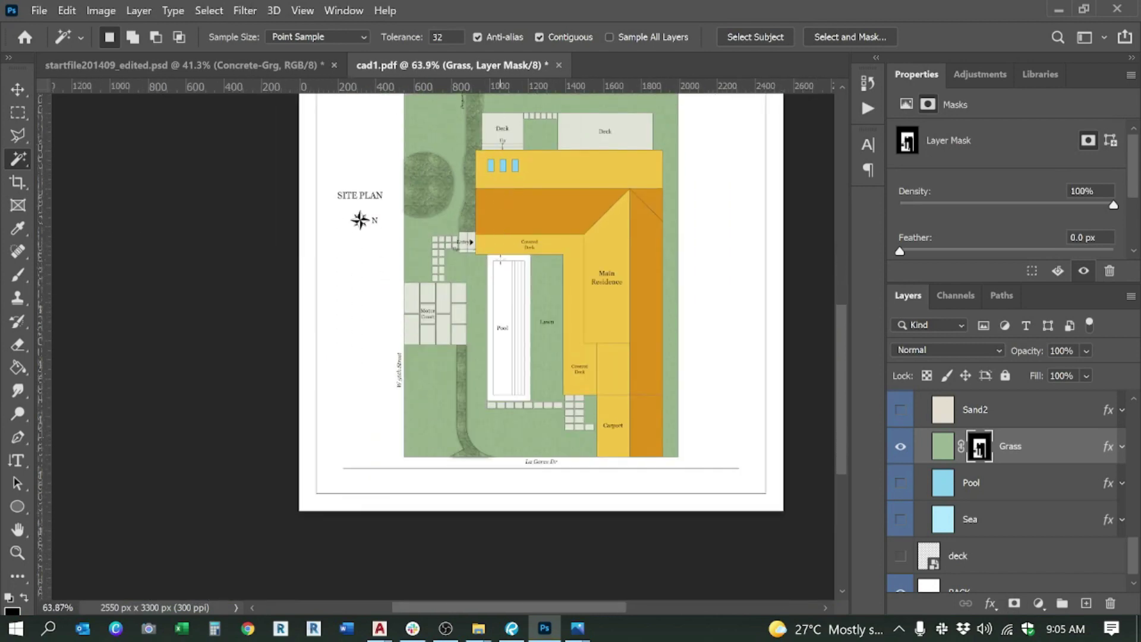
{"action": "scroll", "coordinate": [500, 257], "scroll_direction": "up", "scroll_amount": 3}
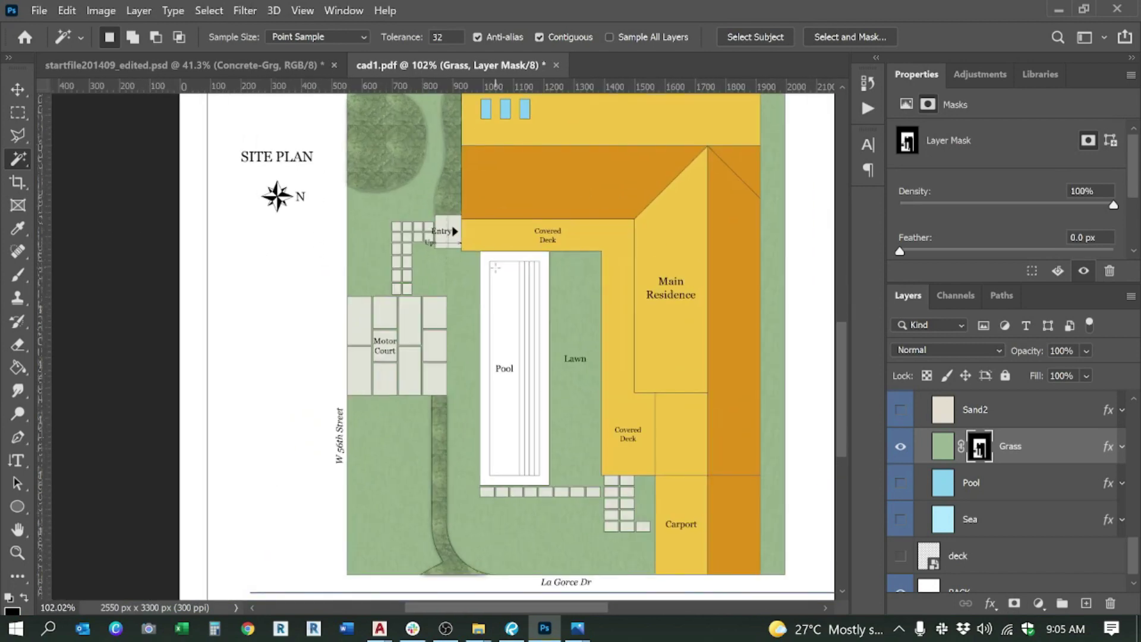
{"action": "left_click", "coordinate": [985, 491]}
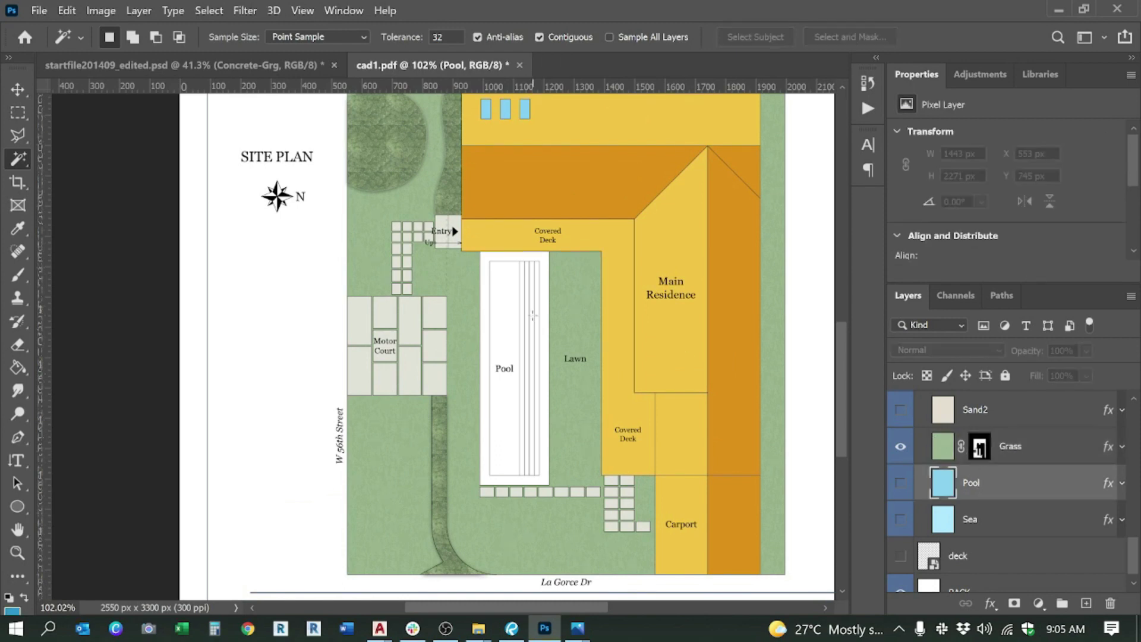
{"action": "scroll", "coordinate": [958, 470], "scroll_direction": "up", "scroll_amount": 8}
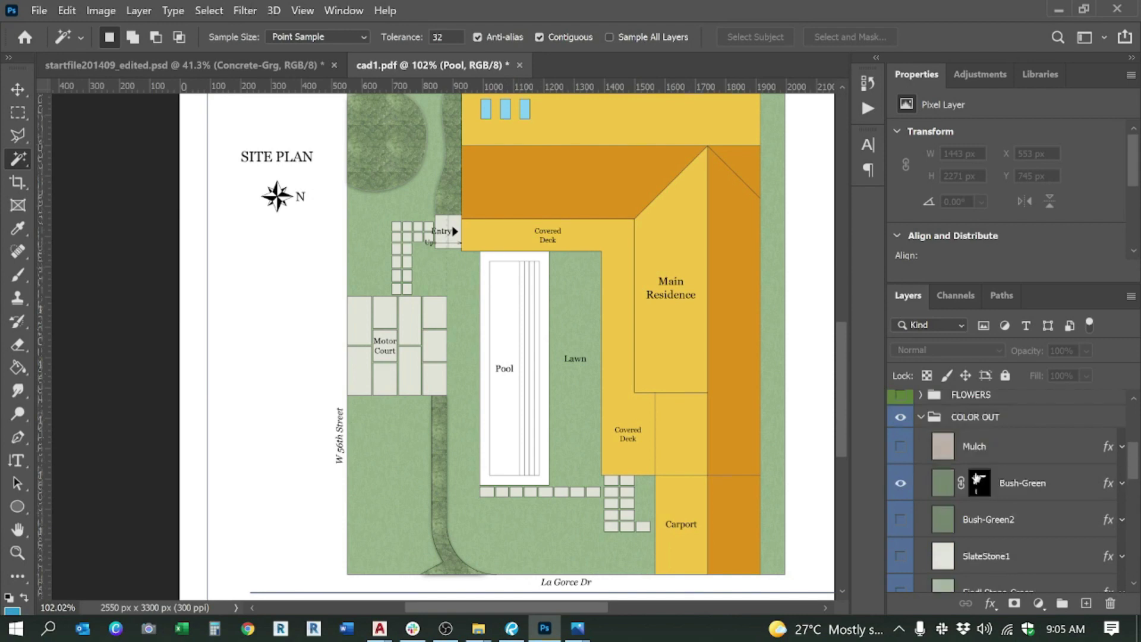
Step: On cad1, magic-wand the pool's main water area plus its three narrow strips
{"action": "left_click", "coordinate": [962, 409]}
{"action": "left_click", "coordinate": [493, 274]}
{"action": "scroll", "coordinate": [519, 299], "scroll_direction": "up", "scroll_amount": 5}
{"action": "left_click", "coordinate": [529, 293], "text": "shift"}
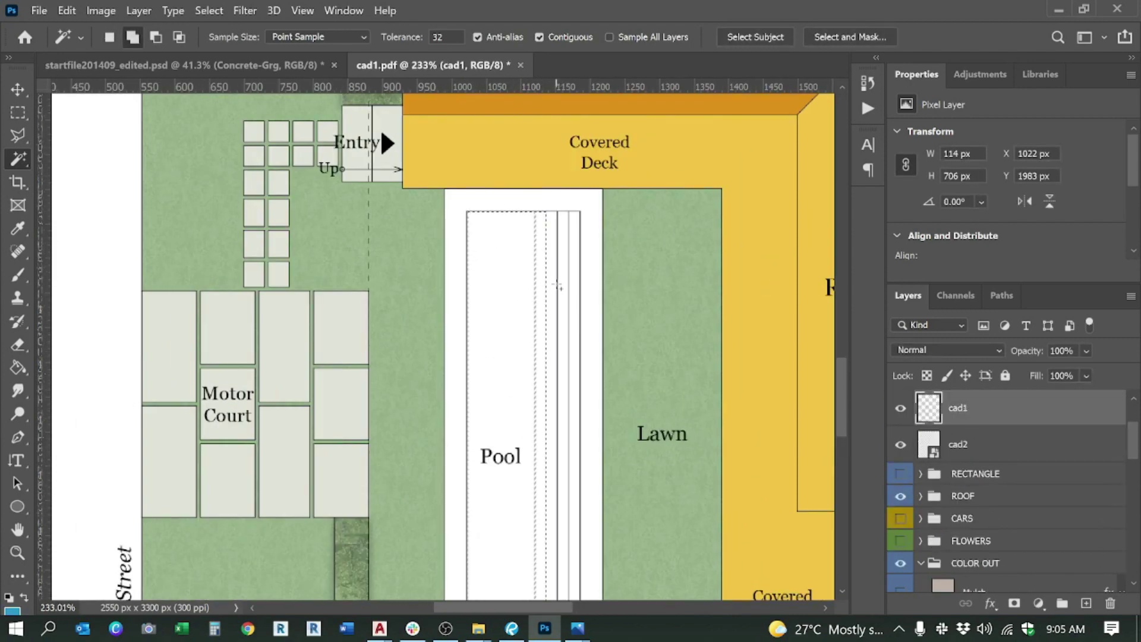
{"action": "left_click", "coordinate": [559, 287], "text": "shift"}
{"action": "left_click", "coordinate": [580, 290], "text": "shift"}
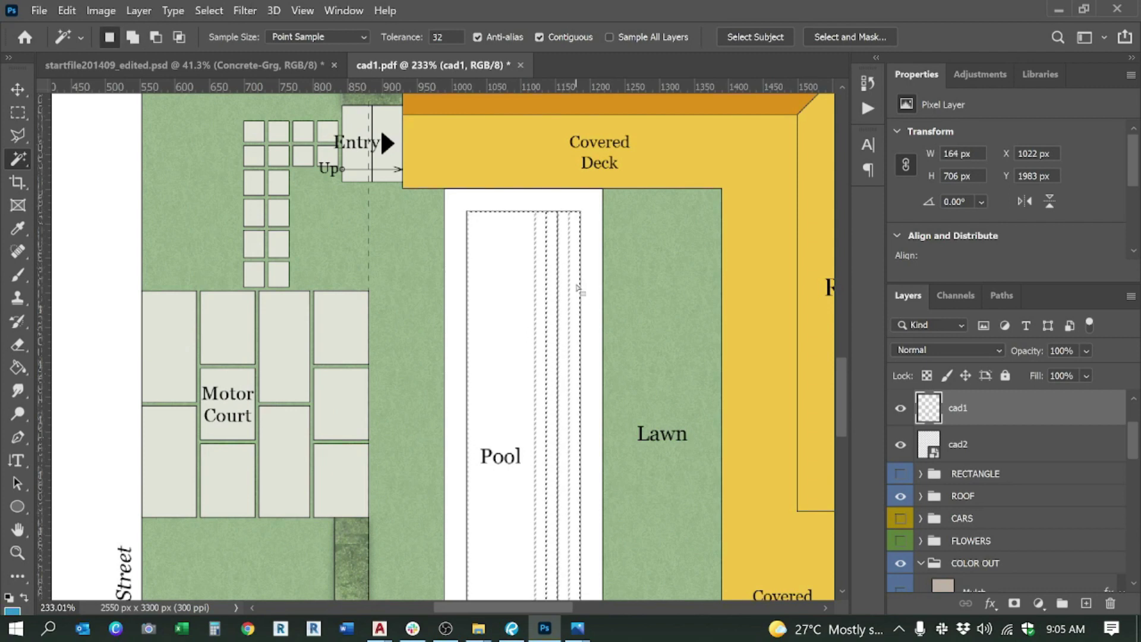
{"action": "scroll", "coordinate": [577, 289], "scroll_direction": "down", "scroll_amount": 4}
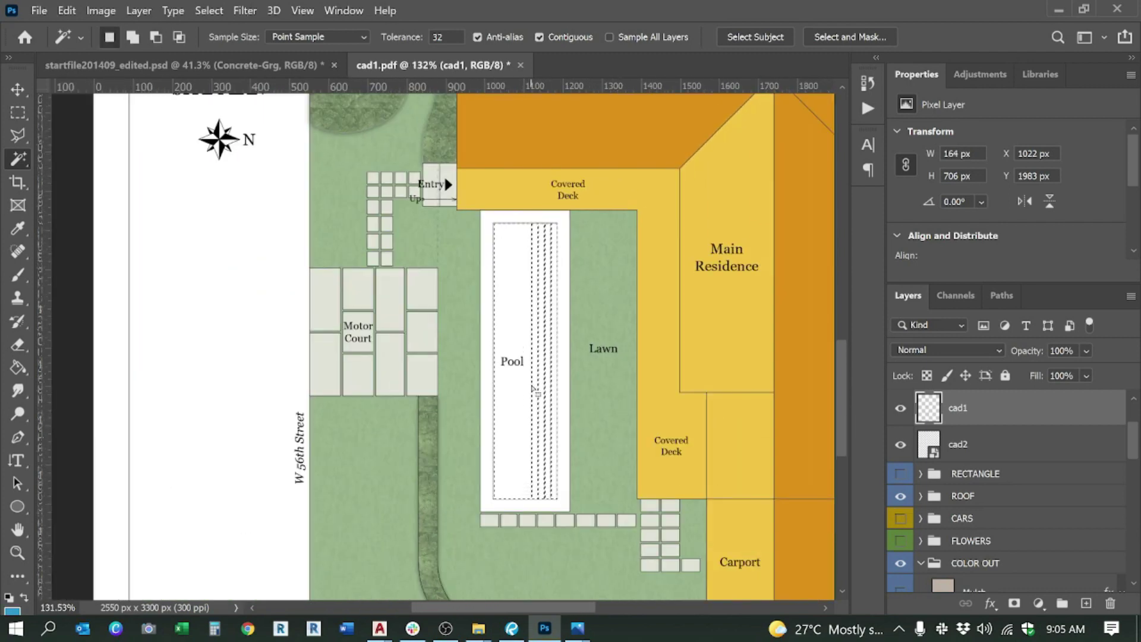
{"action": "scroll", "coordinate": [969, 544], "scroll_direction": "down", "scroll_amount": 8}
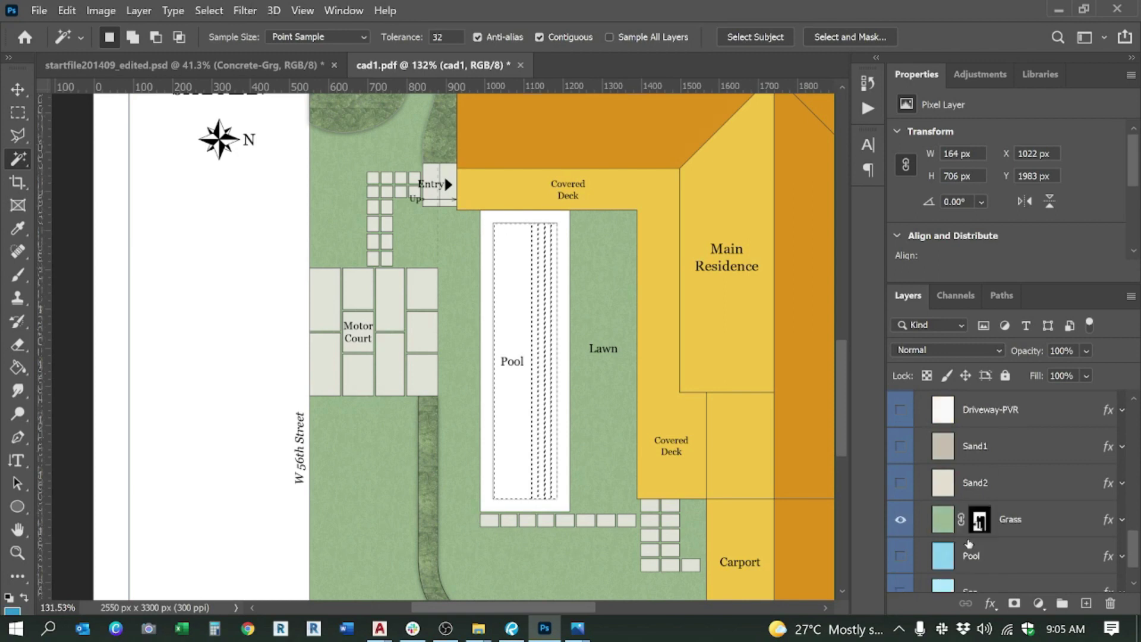
{"action": "scroll", "coordinate": [969, 544], "scroll_direction": "down", "scroll_amount": 1}
Step: Show the Pool water texture, mask it to the pool selection, and target its pixels
{"action": "left_click", "coordinate": [971, 529]}
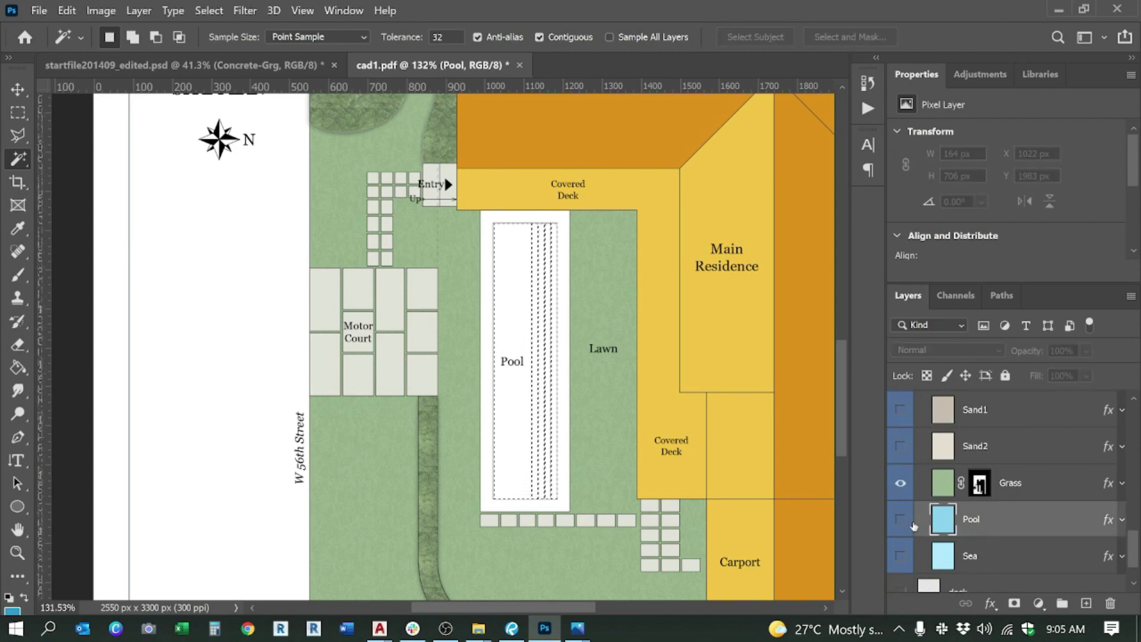
{"action": "left_click", "coordinate": [910, 521]}
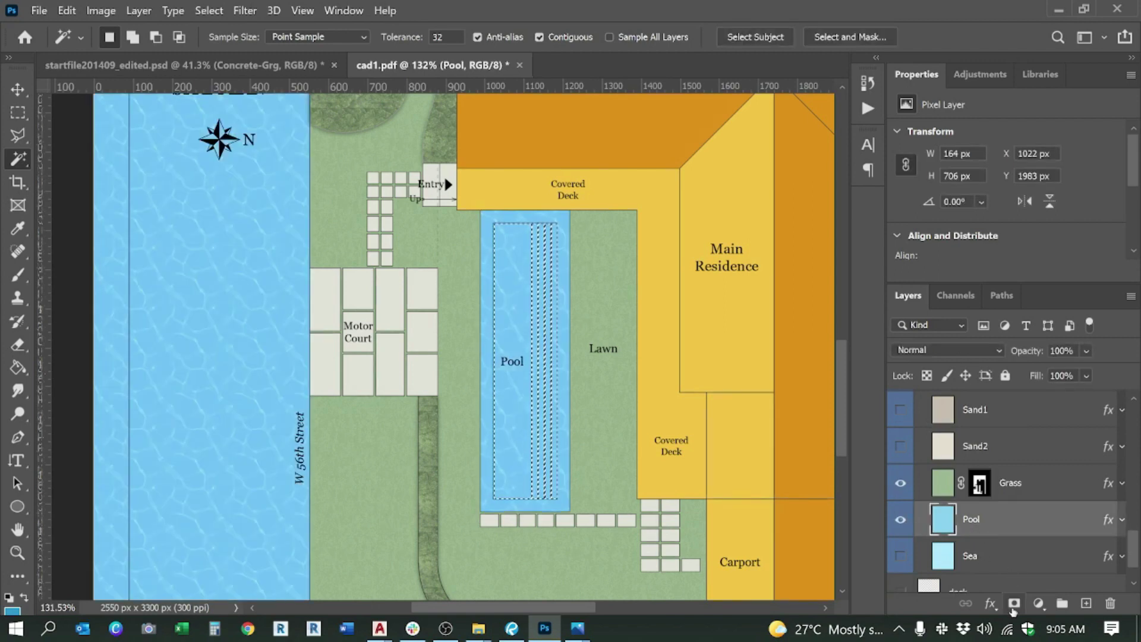
{"action": "left_click", "coordinate": [1014, 603]}
{"action": "scroll", "coordinate": [562, 331], "scroll_direction": "down", "scroll_amount": 1}
{"action": "scroll", "coordinate": [561, 331], "scroll_direction": "up", "scroll_amount": 2}
{"action": "scroll", "coordinate": [535, 321], "scroll_direction": "down", "scroll_amount": 2}
{"action": "scroll", "coordinate": [515, 309], "scroll_direction": "up", "scroll_amount": 2}
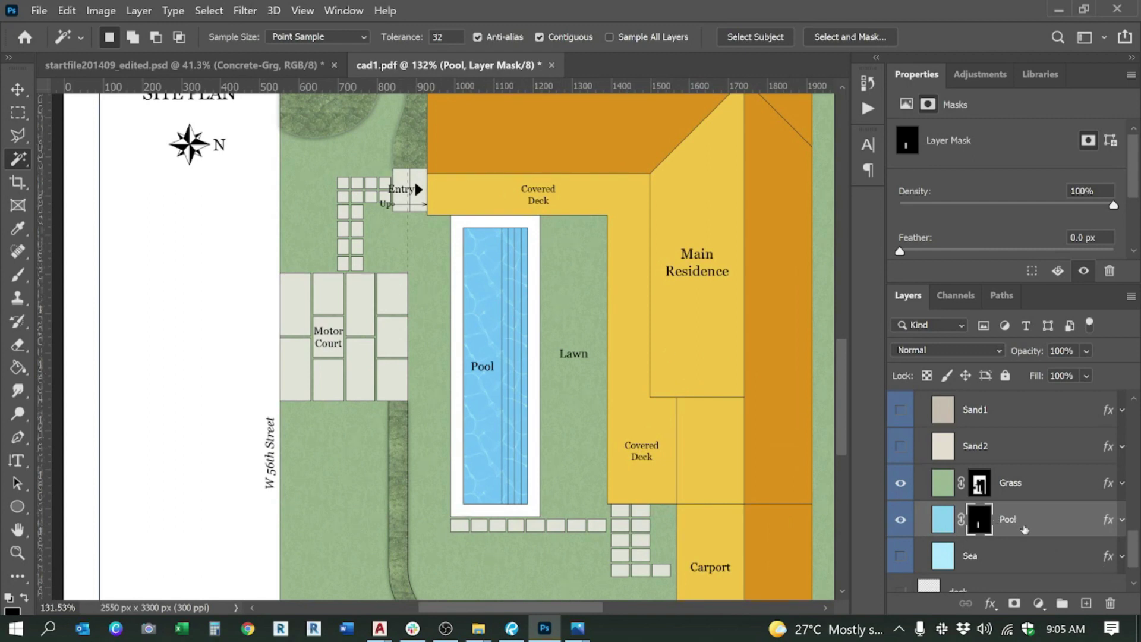
{"action": "left_click", "coordinate": [951, 521]}
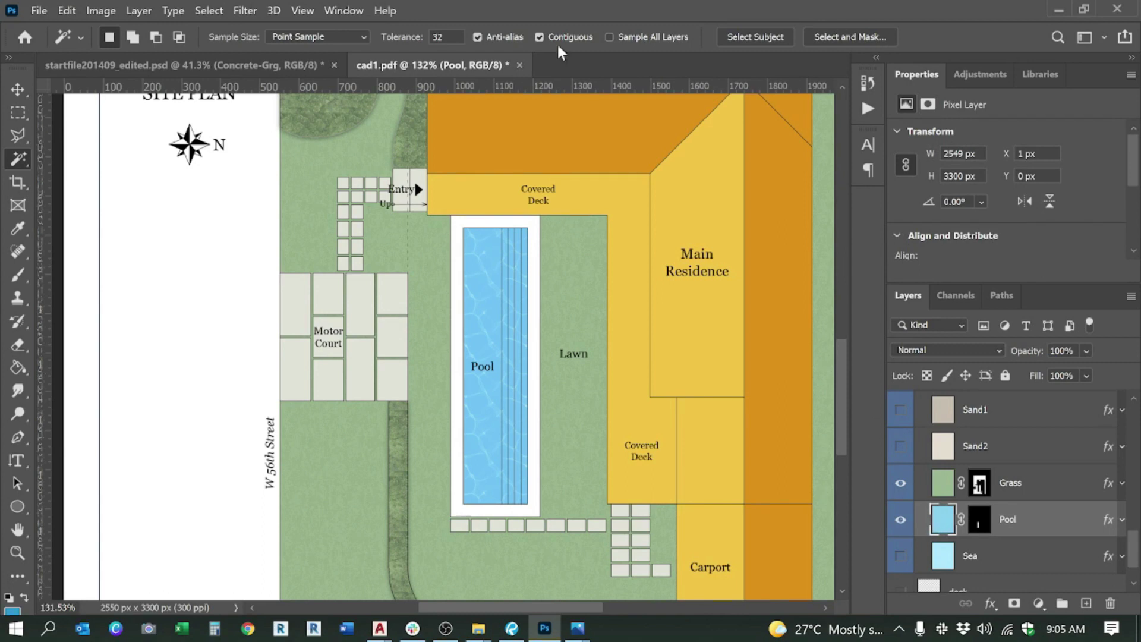
{"action": "left_click", "coordinate": [245, 10]}
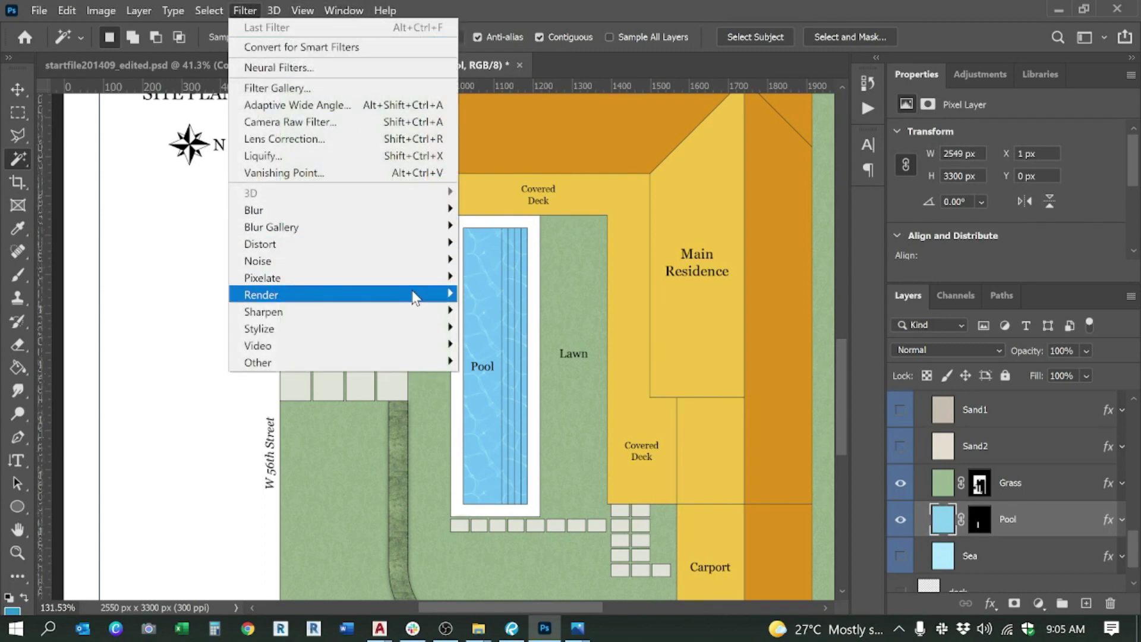
Step: Render a Lens Flare (100% brightness, 50-300mm Zoom) centred on the pool water
{"action": "mouse_move", "coordinate": [413, 297]}
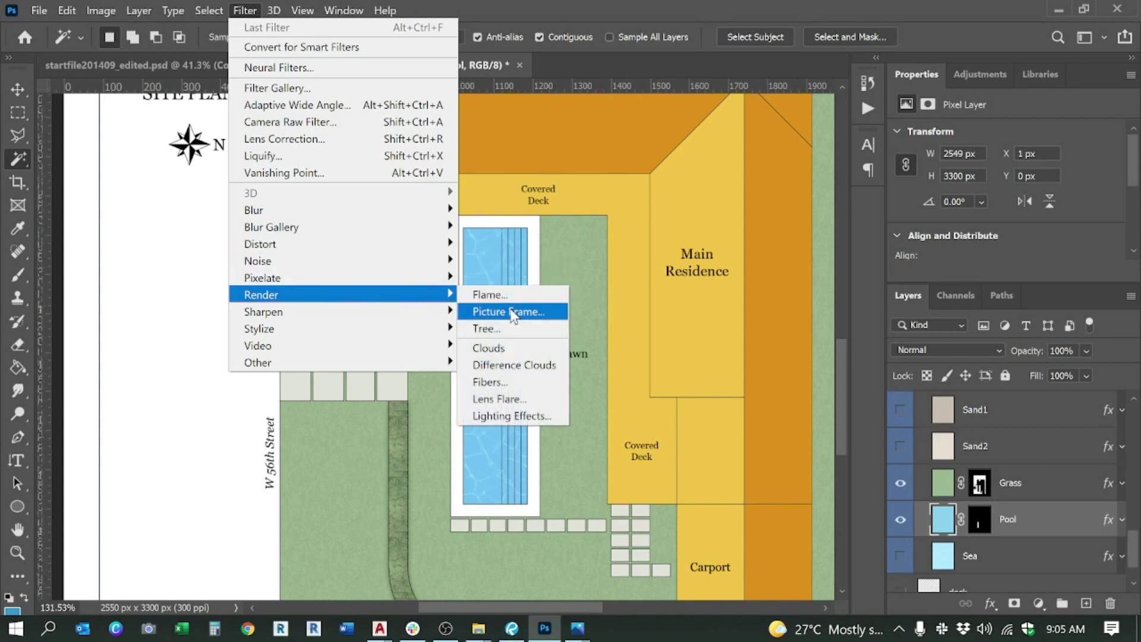
{"action": "left_click", "coordinate": [506, 399]}
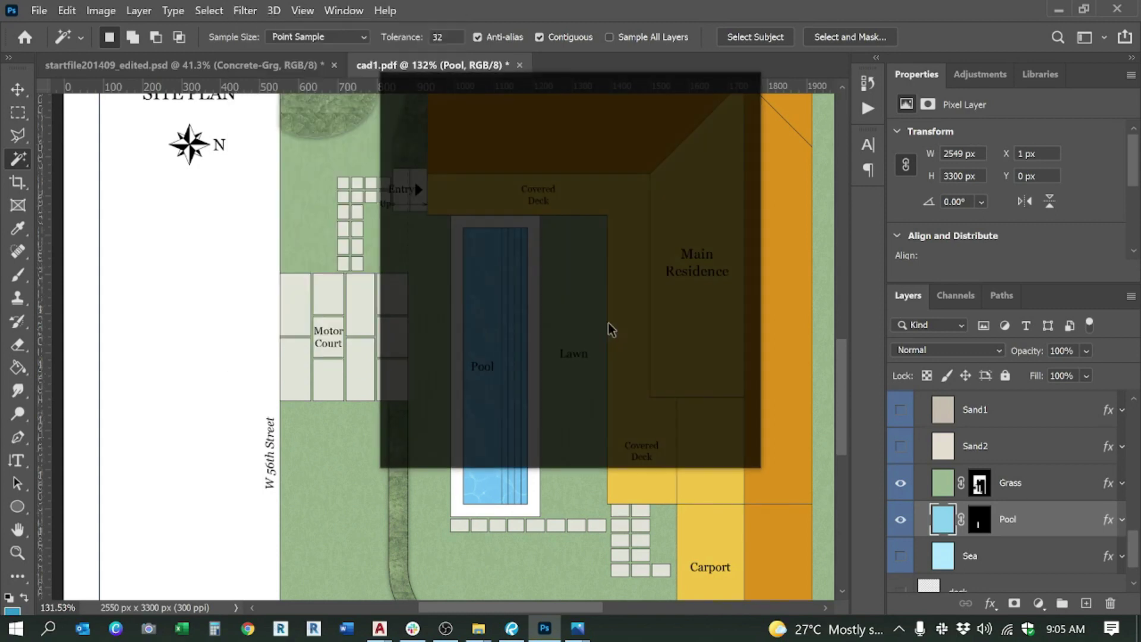
{"action": "left_click", "coordinate": [487, 253]}
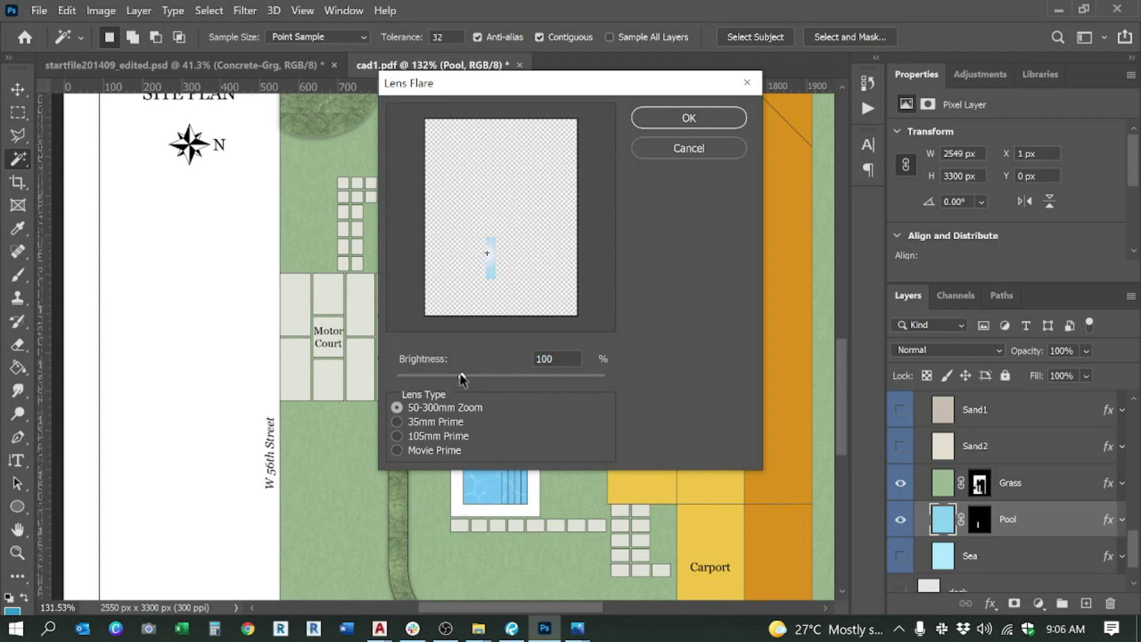
{"action": "left_click", "coordinate": [722, 126]}
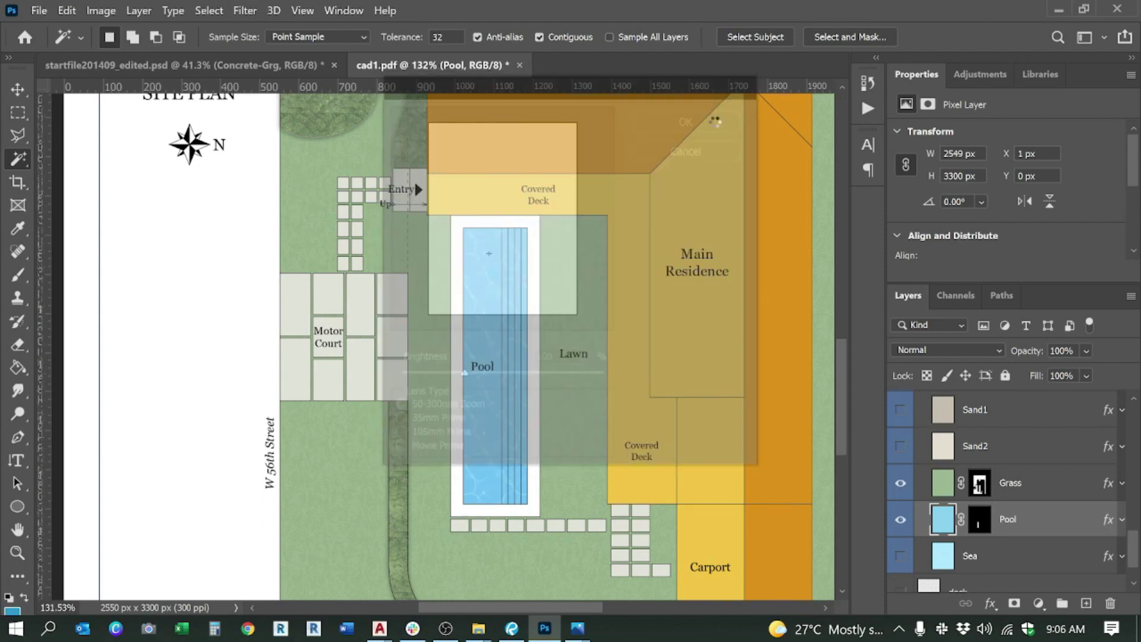
{"action": "scroll", "coordinate": [631, 379], "scroll_direction": "down", "scroll_amount": 4}
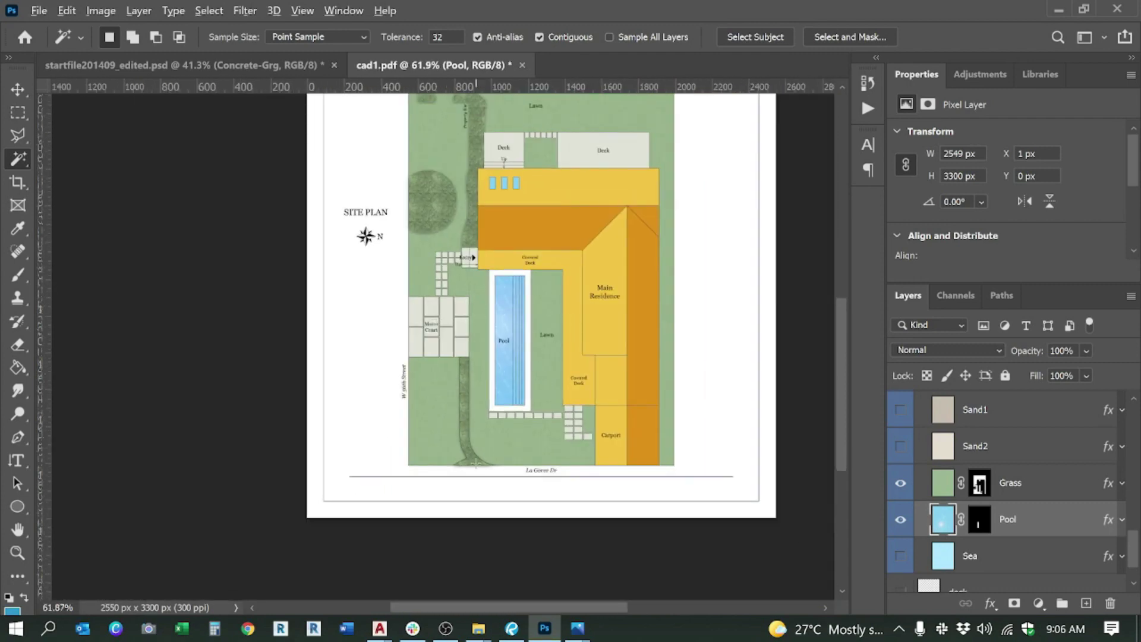
Step: Duplicate the Grass layer, delete the Grass copy's mask and hide the copy
{"action": "scroll", "coordinate": [496, 362], "scroll_direction": "down", "scroll_amount": 3}
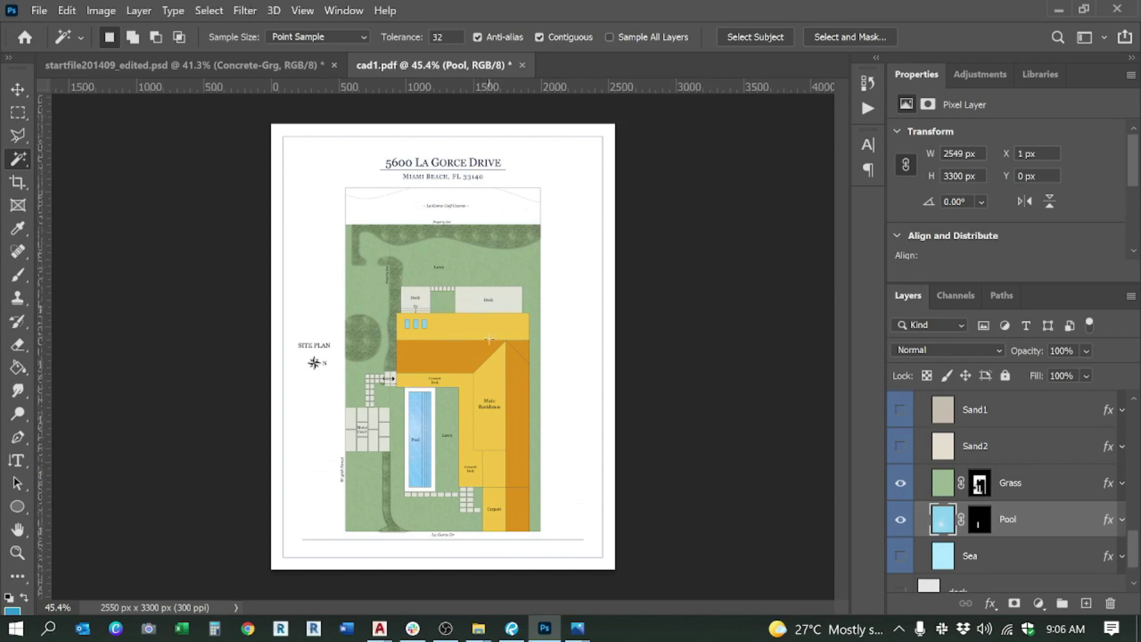
{"action": "scroll", "coordinate": [447, 217], "scroll_direction": "up", "scroll_amount": 4}
{"action": "scroll", "coordinate": [448, 206], "scroll_direction": "up", "scroll_amount": 1}
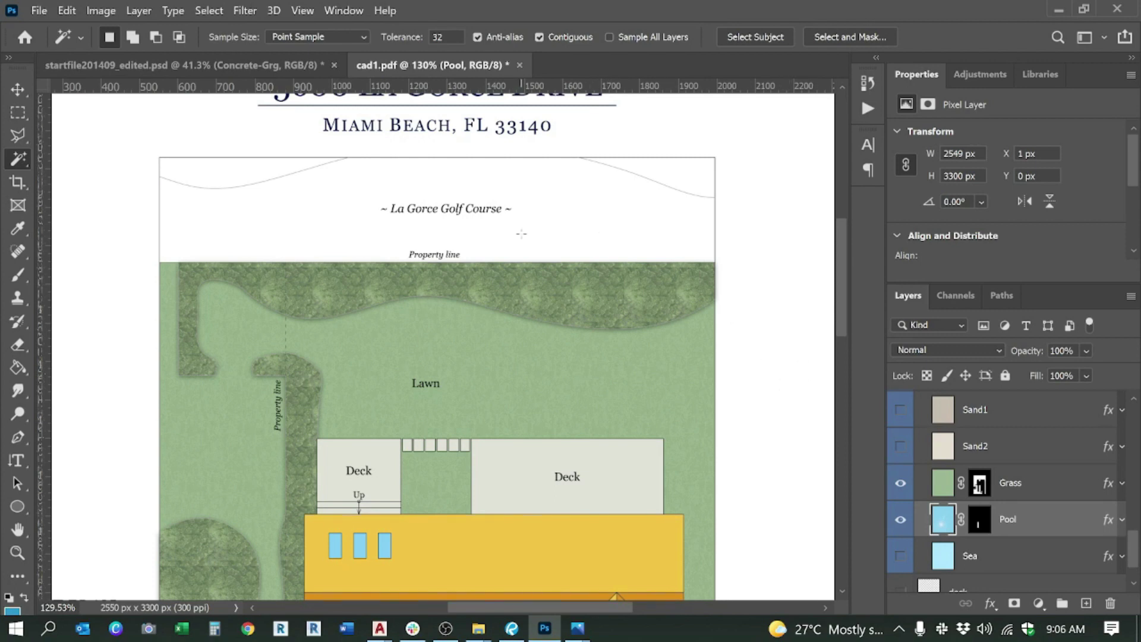
{"action": "scroll", "coordinate": [730, 253], "scroll_direction": "down", "scroll_amount": 1}
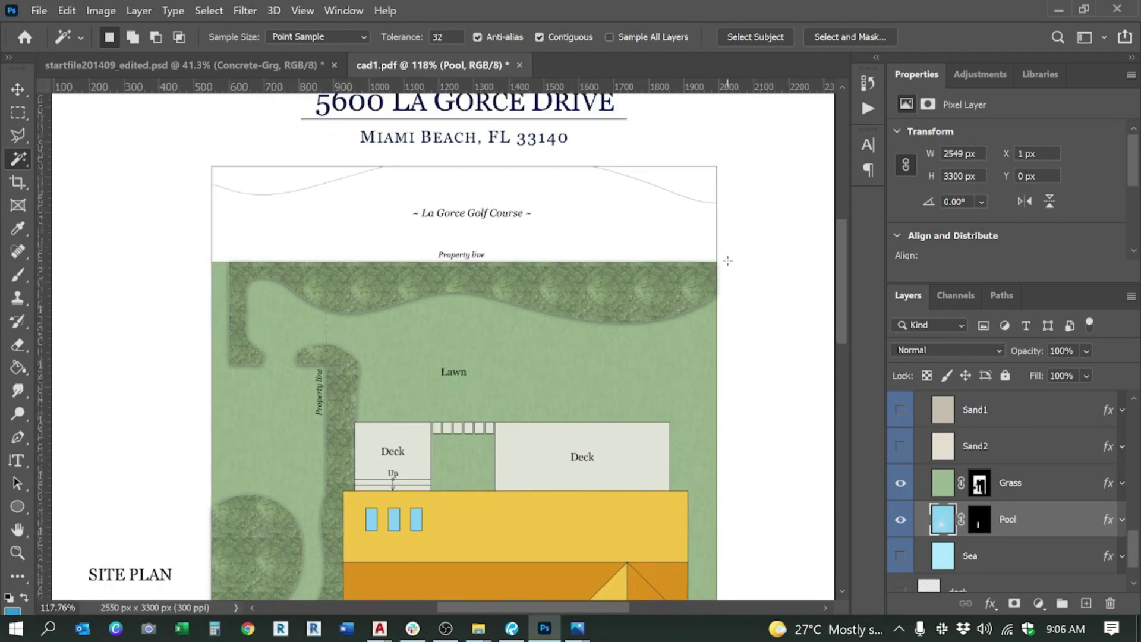
{"action": "left_click", "coordinate": [1020, 489]}
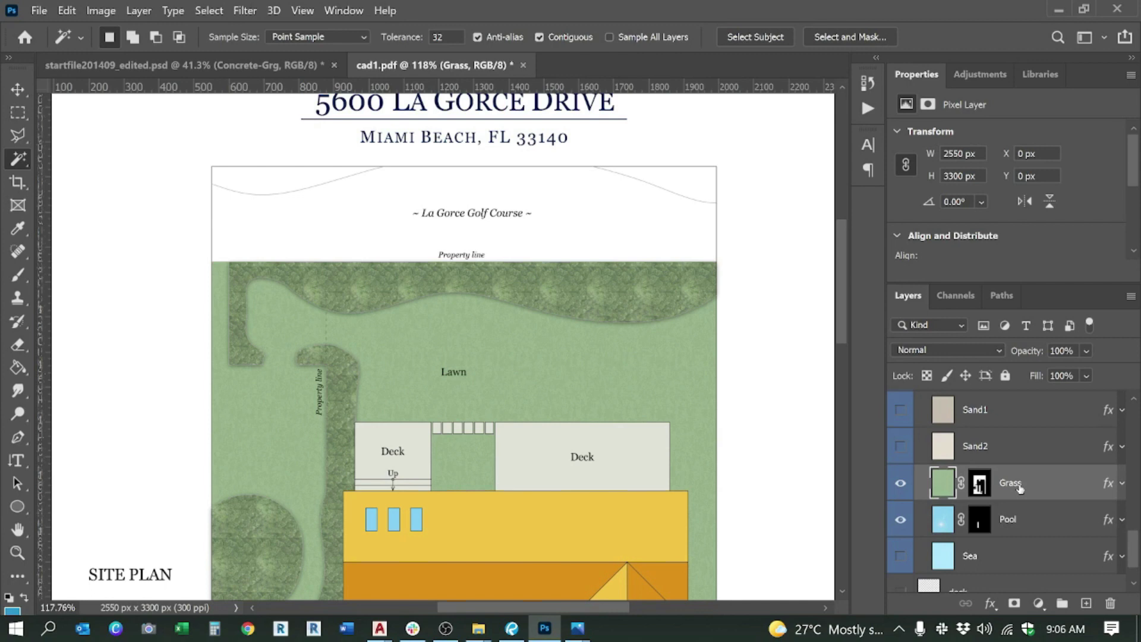
{"action": "right_click", "coordinate": [1019, 486]}
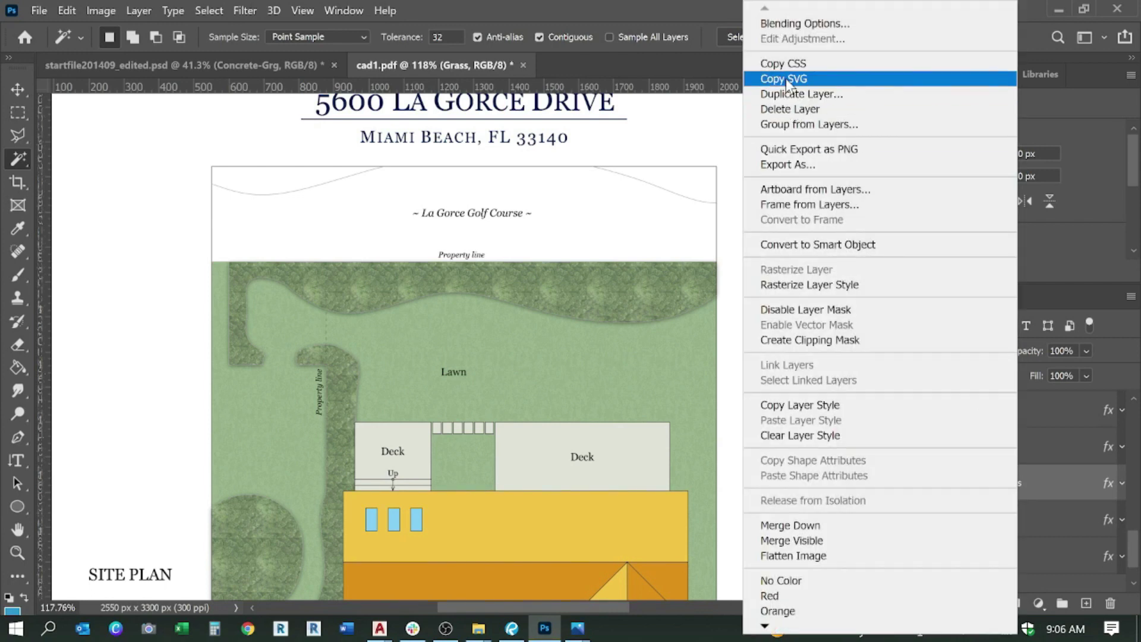
{"action": "left_click", "coordinate": [793, 95]}
{"action": "key", "text": "Return"}
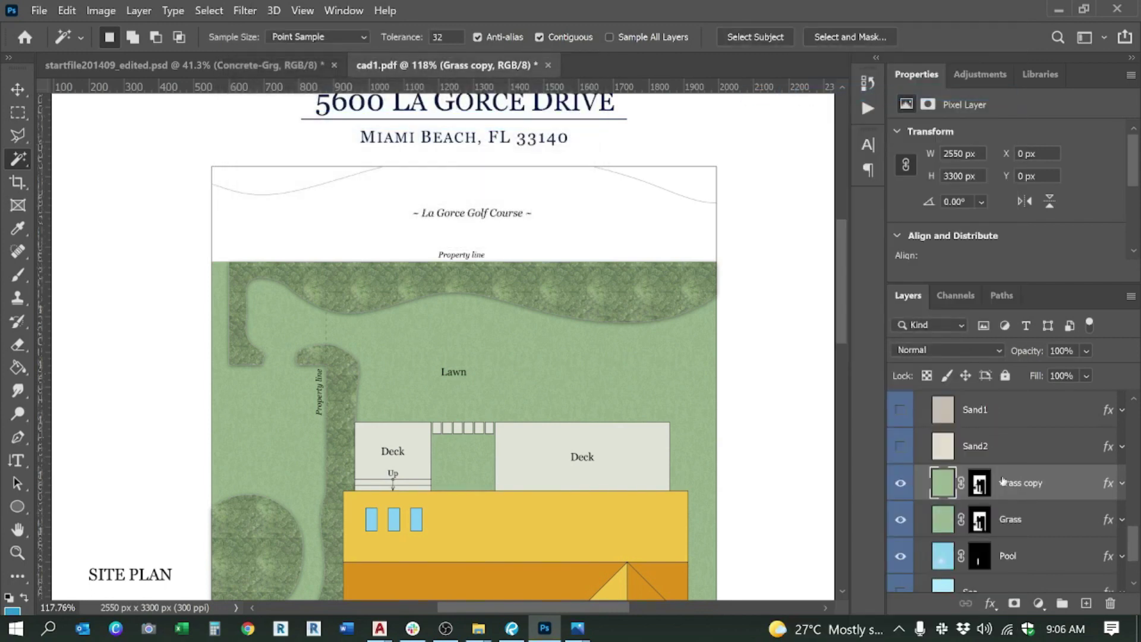
{"action": "right_click", "coordinate": [979, 483]}
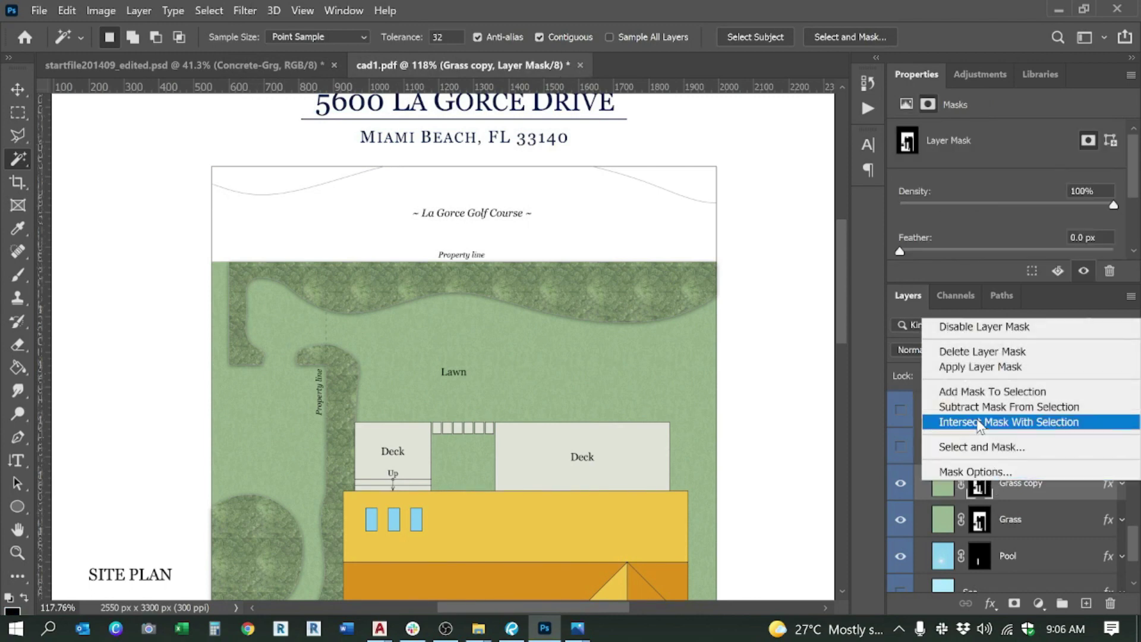
{"action": "left_click", "coordinate": [961, 352]}
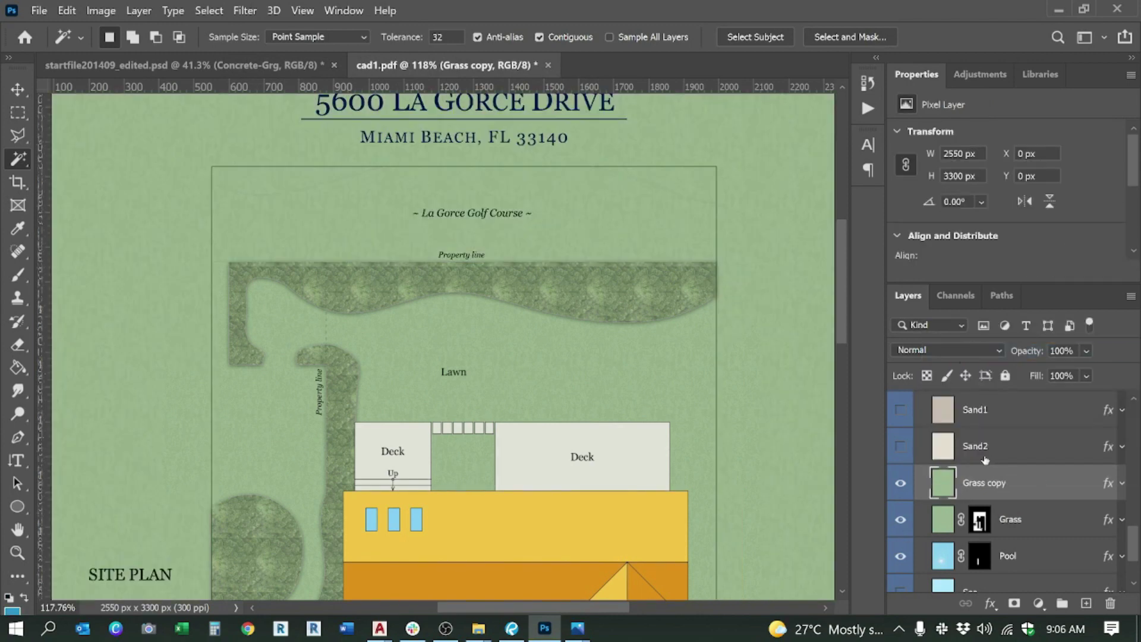
{"action": "left_click", "coordinate": [901, 483]}
Step: Magic-wand the white area above the property line on cad1 and mask the visible Grass copy to it
{"action": "scroll", "coordinate": [986, 487], "scroll_direction": "up", "scroll_amount": 5}
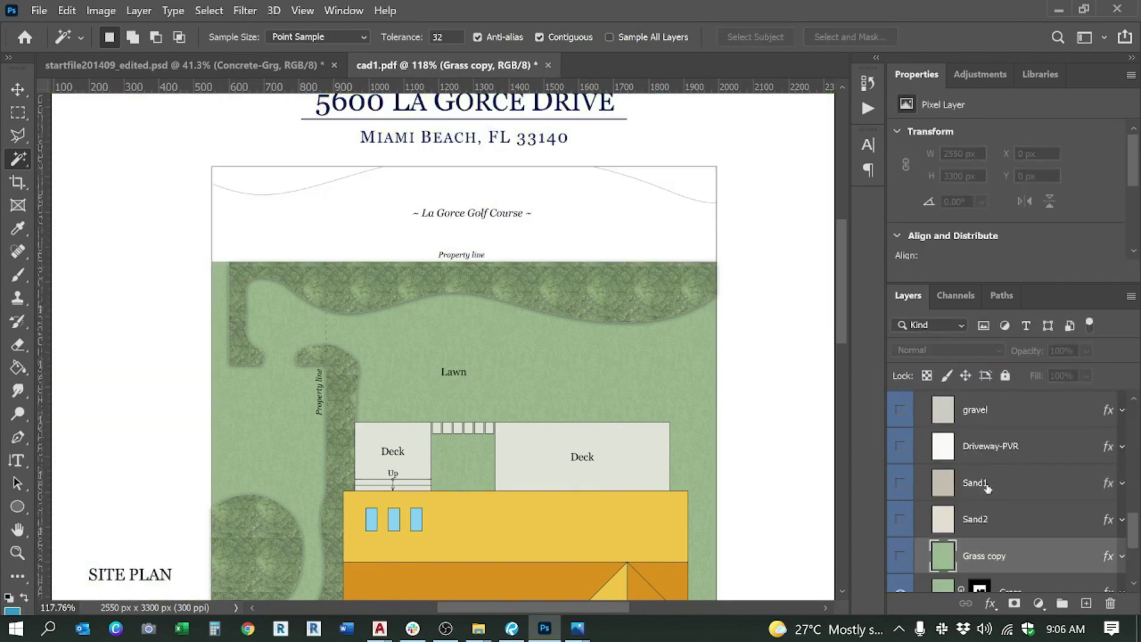
{"action": "scroll", "coordinate": [987, 487], "scroll_direction": "up", "scroll_amount": 5}
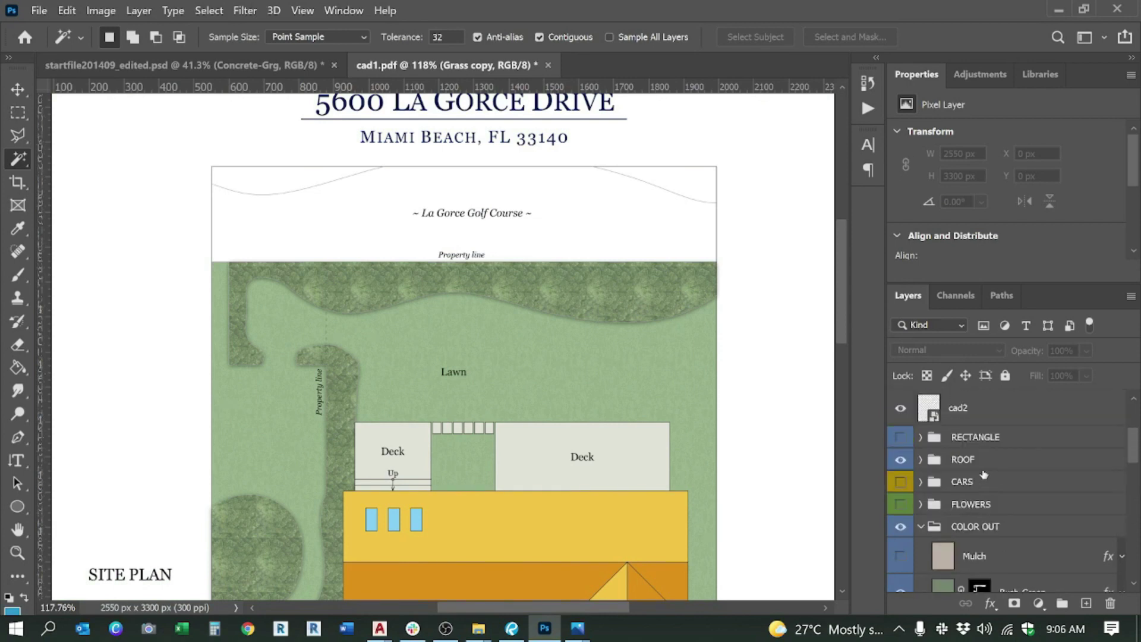
{"action": "left_click", "coordinate": [970, 476]}
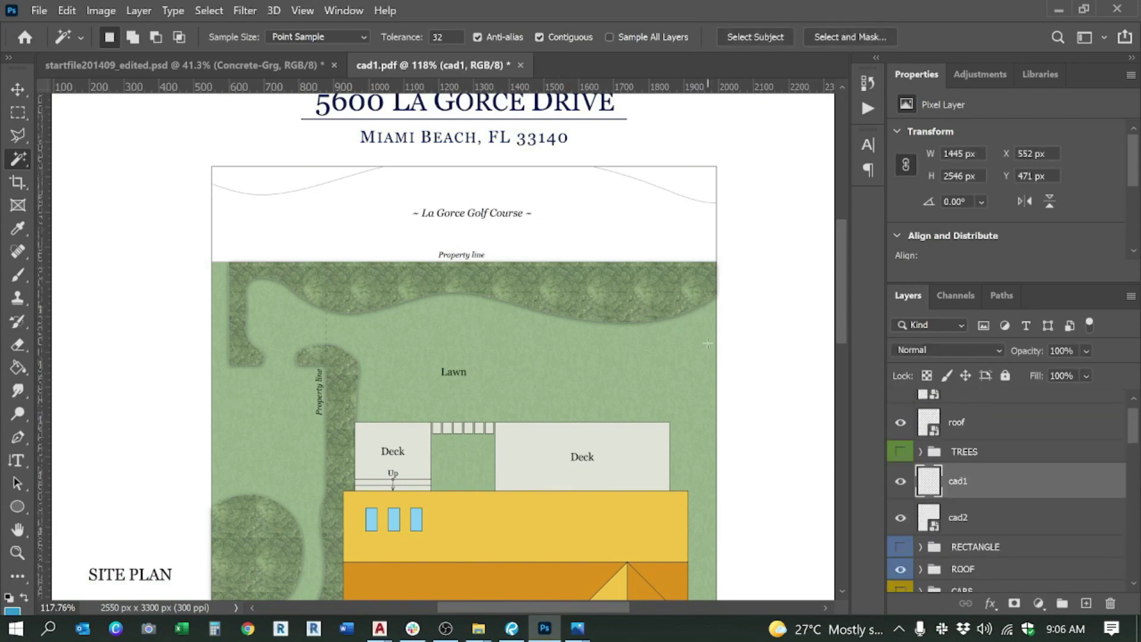
{"action": "left_click", "coordinate": [408, 197]}
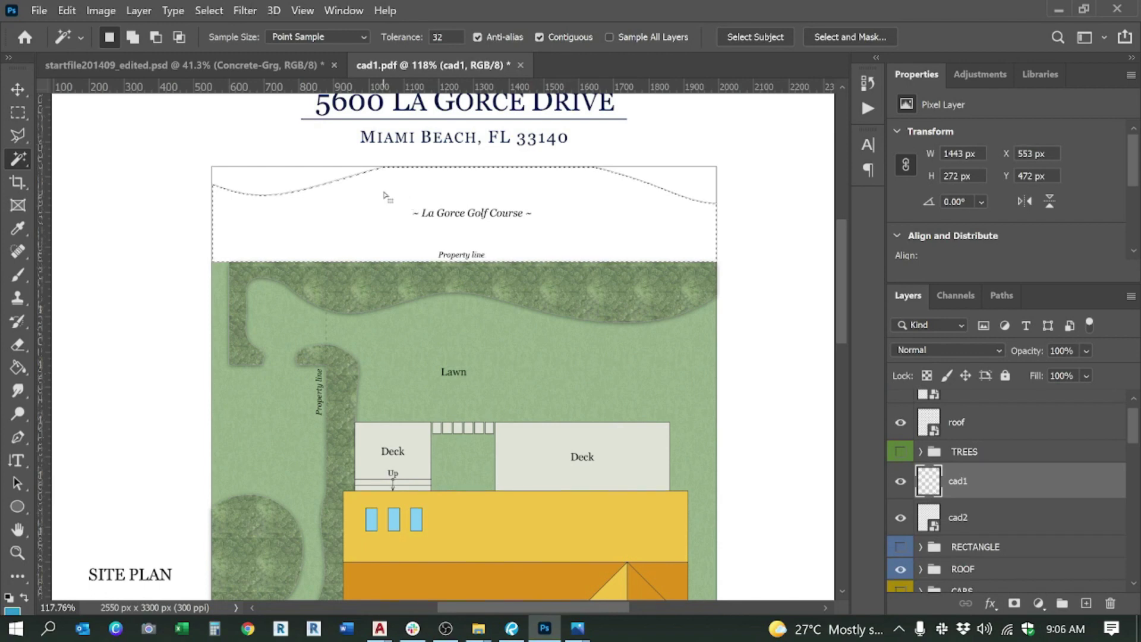
{"action": "scroll", "coordinate": [1085, 483], "scroll_direction": "down", "scroll_amount": 10}
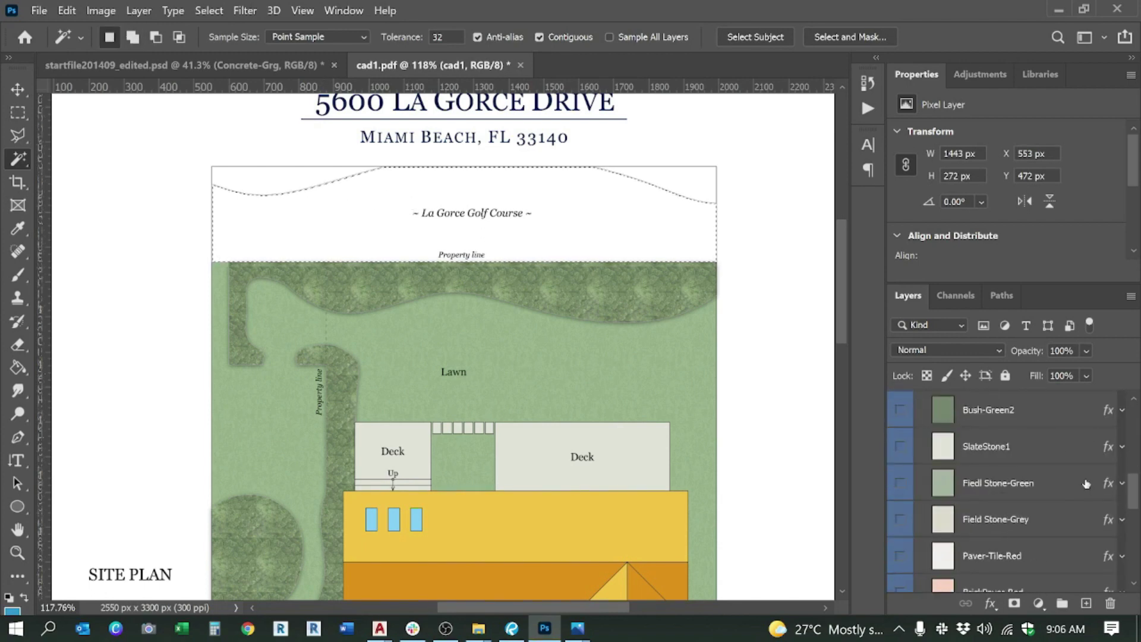
{"action": "left_click", "coordinate": [996, 522]}
{"action": "left_click", "coordinate": [900, 520]}
{"action": "left_click", "coordinate": [1015, 603]}
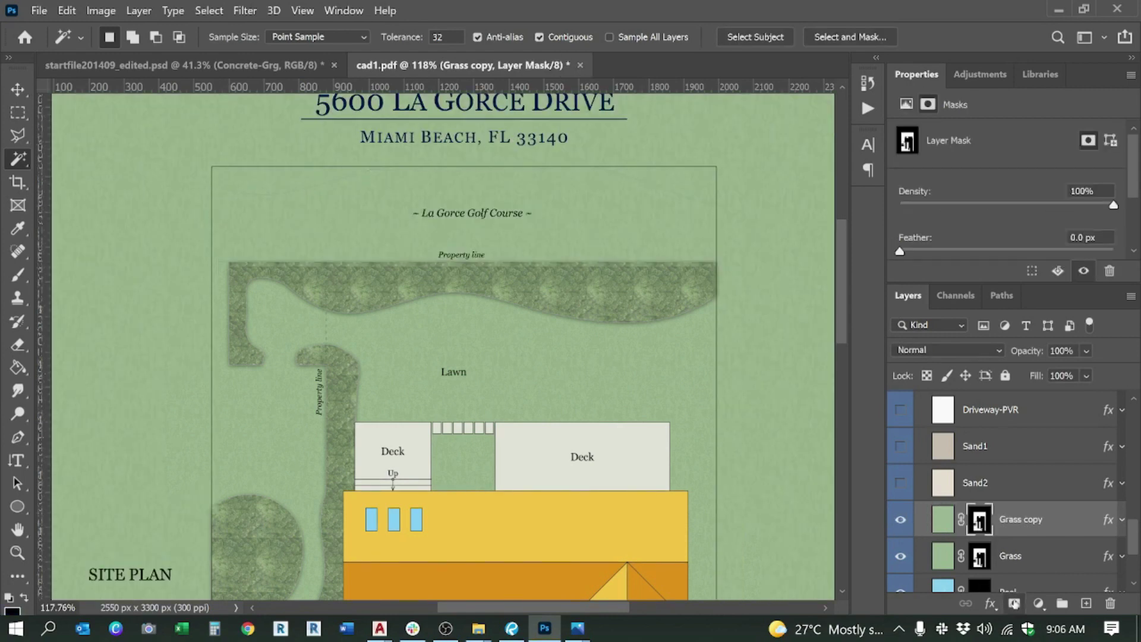
Step: Open Grass copy's Pattern Overlay style and set the pattern scale to 50%
{"action": "left_click", "coordinate": [939, 521]}
{"action": "double_click", "coordinate": [945, 516]}
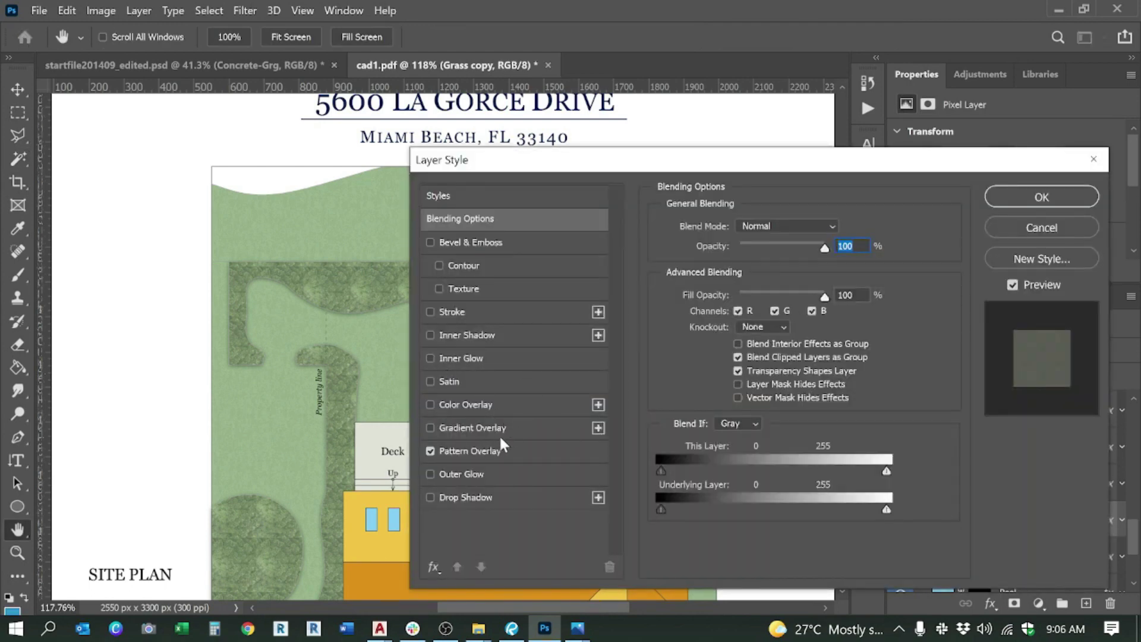
{"action": "left_click", "coordinate": [483, 449]}
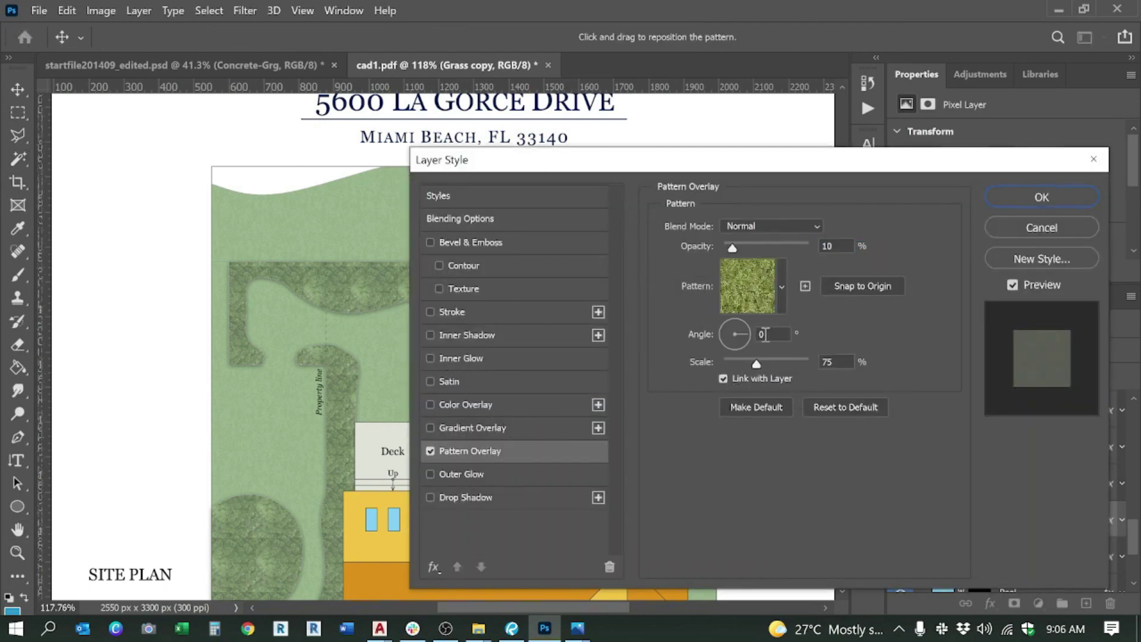
{"action": "left_click", "coordinate": [827, 362]}
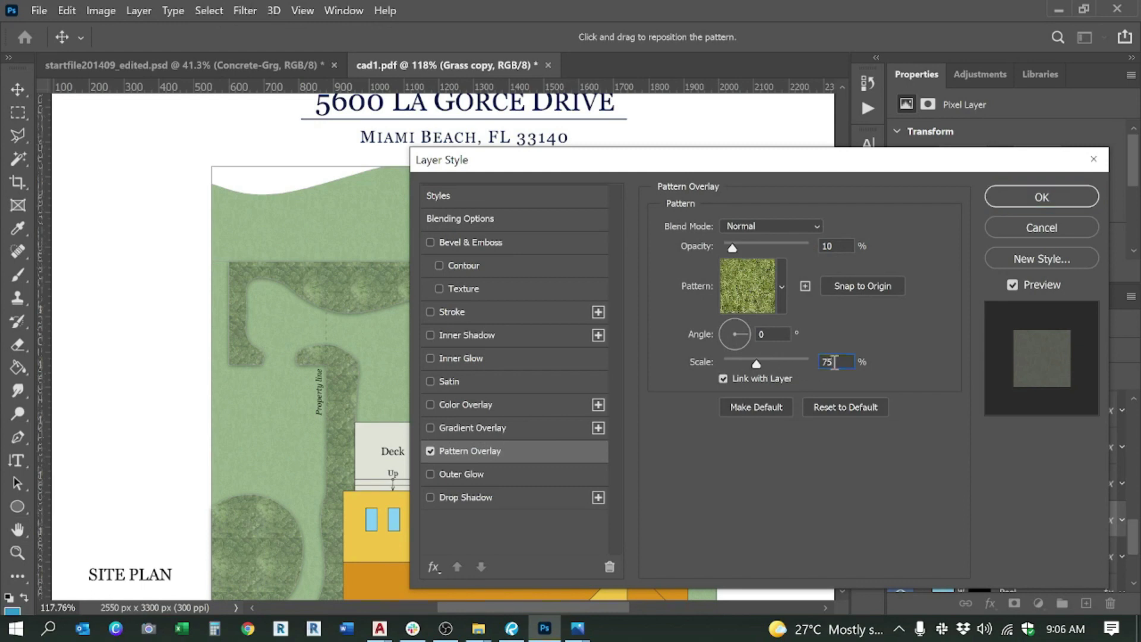
{"action": "type", "text": "50"}
{"action": "key", "text": "Return"}
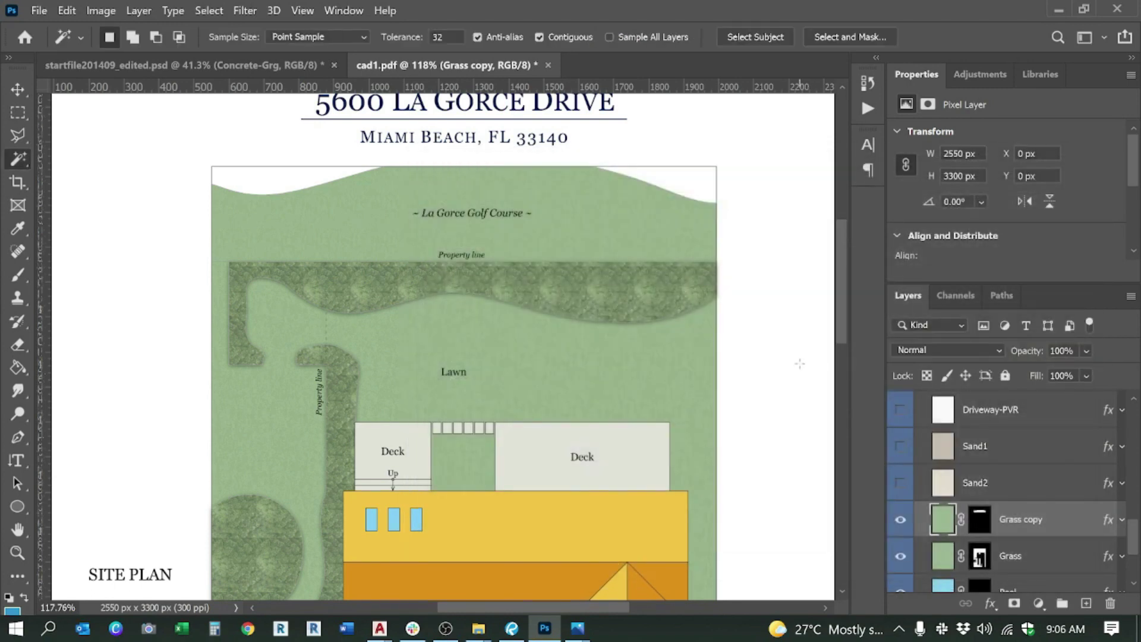
{"action": "scroll", "coordinate": [588, 217], "scroll_direction": "up", "scroll_amount": 5}
{"action": "scroll", "coordinate": [611, 213], "scroll_direction": "down", "scroll_amount": 4}
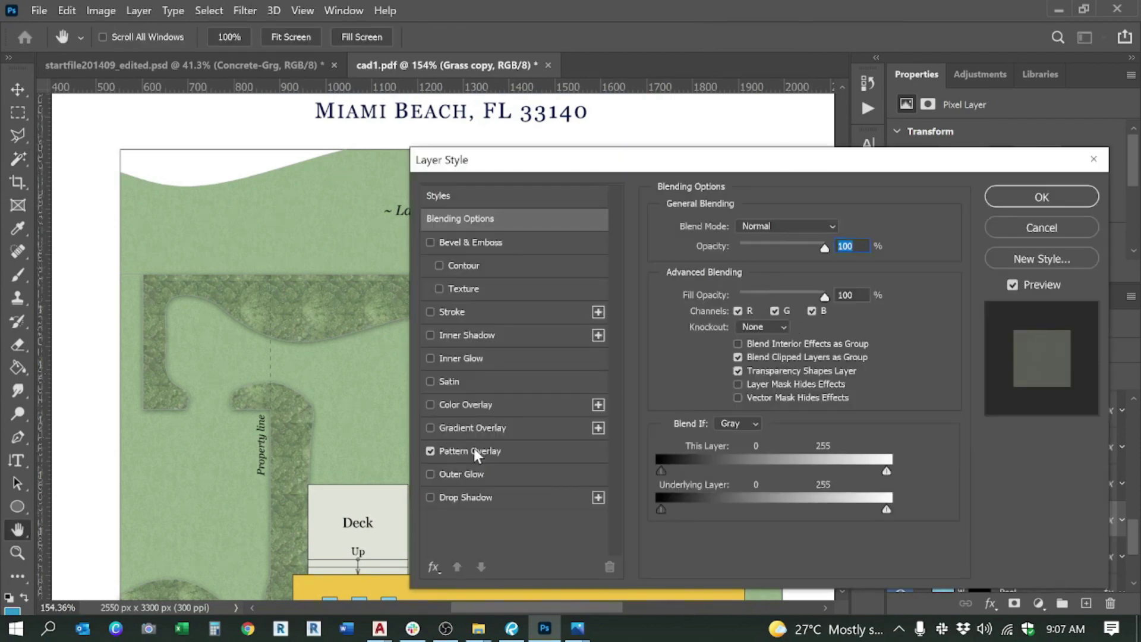
Step: Adjust the Pattern Overlay to 21% scale and 29% opacity and apply it
{"action": "left_click", "coordinate": [470, 451]}
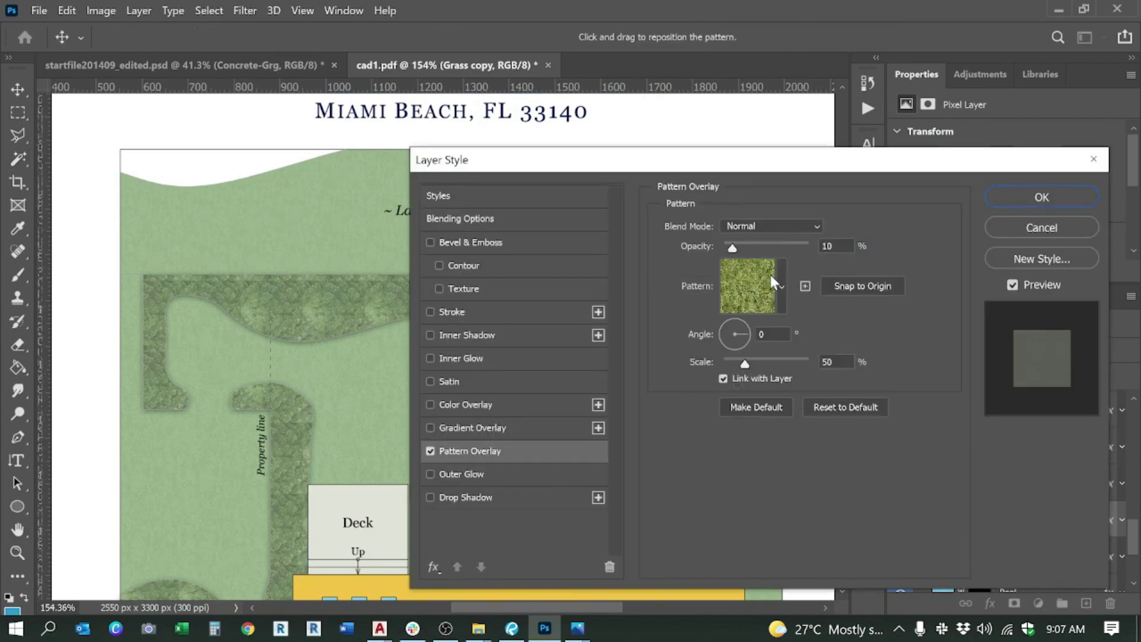
{"action": "left_click", "coordinate": [740, 246]}
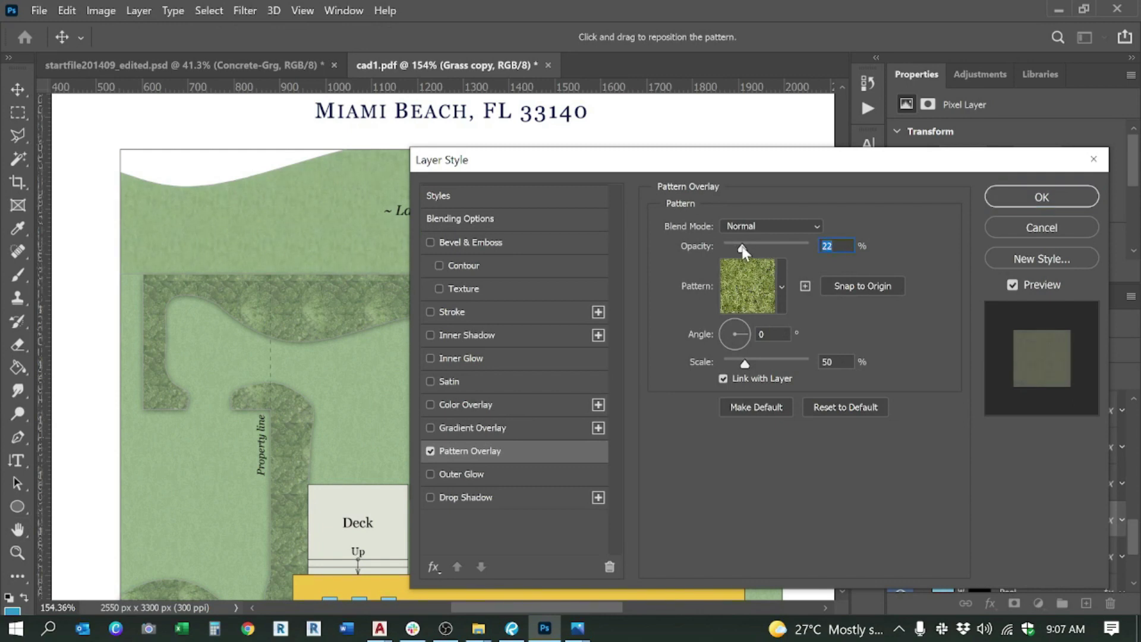
{"action": "mouse_move", "coordinate": [755, 362]}
{"action": "left_mouse_down"}
{"action": "mouse_move", "coordinate": [774, 364]}
{"action": "mouse_move", "coordinate": [732, 362]}
{"action": "left_mouse_up"}
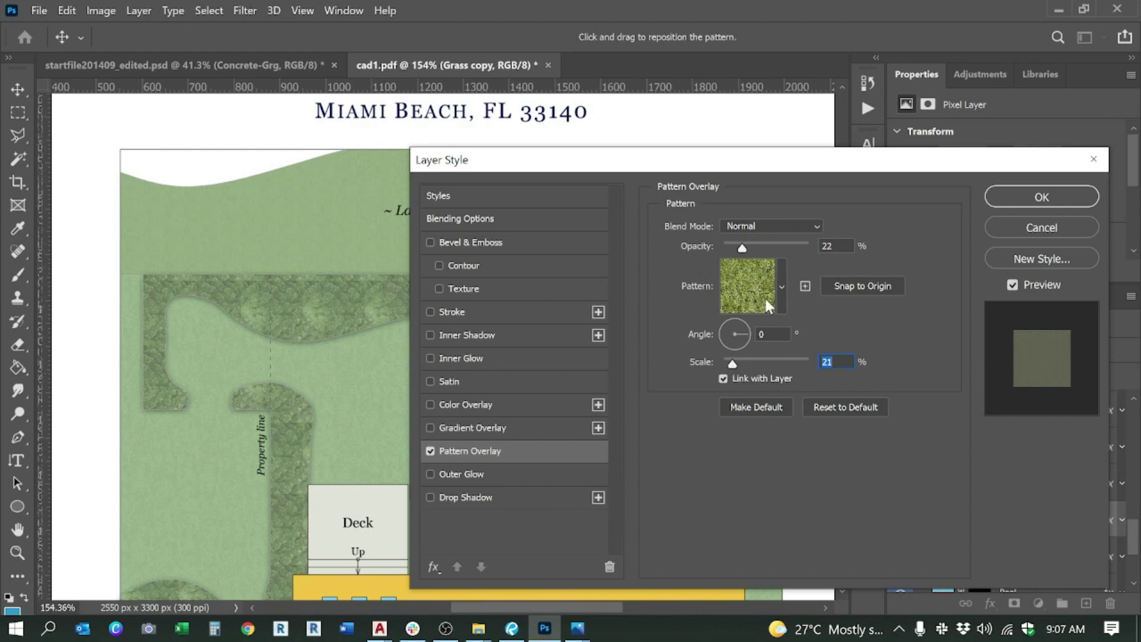
{"action": "left_click", "coordinate": [782, 288]}
{"action": "left_click", "coordinate": [782, 288]}
{"action": "mouse_move", "coordinate": [749, 249]}
{"action": "left_mouse_down"}
{"action": "mouse_move", "coordinate": [730, 248]}
{"action": "mouse_move", "coordinate": [749, 251]}
{"action": "left_mouse_up"}
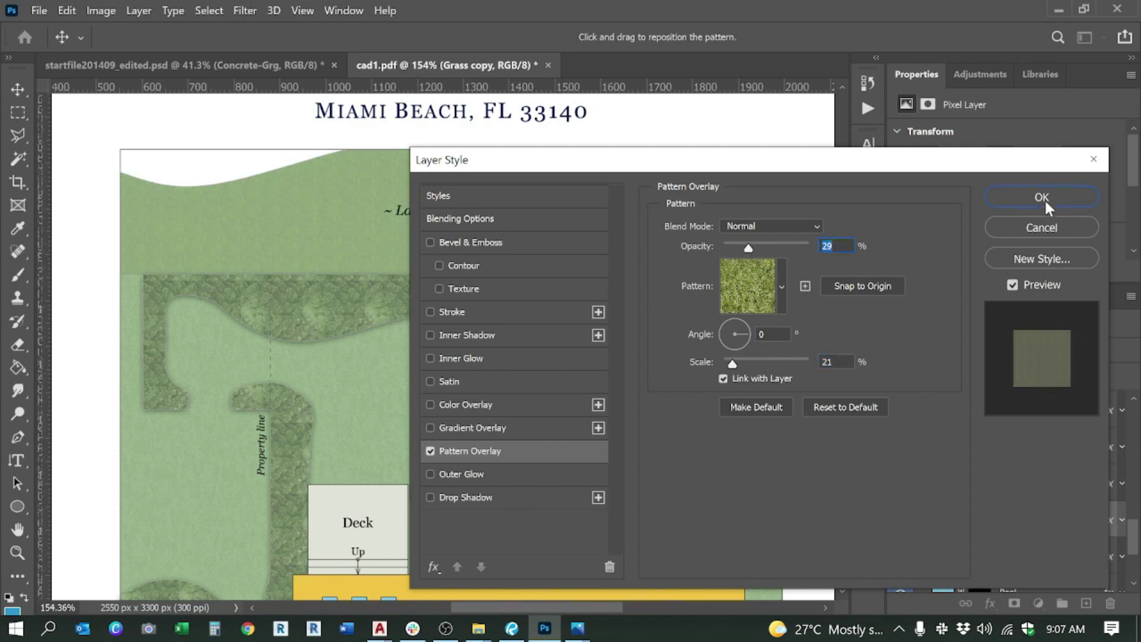
{"action": "left_click", "coordinate": [1044, 199]}
{"action": "scroll", "coordinate": [592, 295], "scroll_direction": "down", "scroll_amount": 3}
{"action": "scroll", "coordinate": [382, 219], "scroll_direction": "up", "scroll_amount": 4}
{"action": "scroll", "coordinate": [383, 220], "scroll_direction": "down", "scroll_amount": 3}
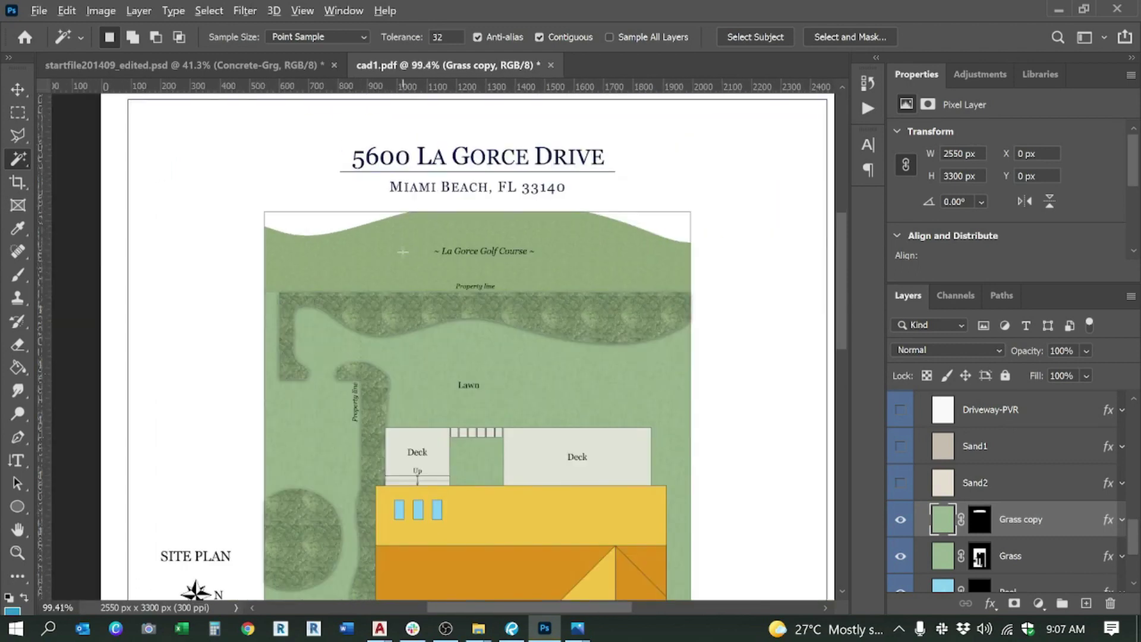
{"action": "scroll", "coordinate": [403, 252], "scroll_direction": "up", "scroll_amount": 2}
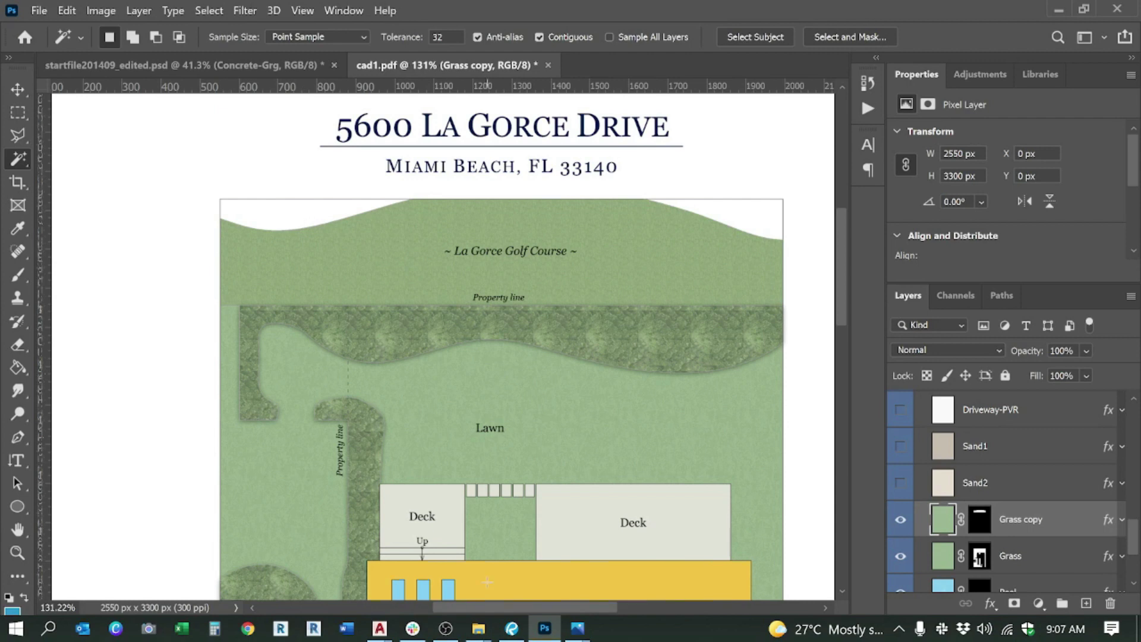
{"action": "mouse_move", "coordinate": [577, 628]}
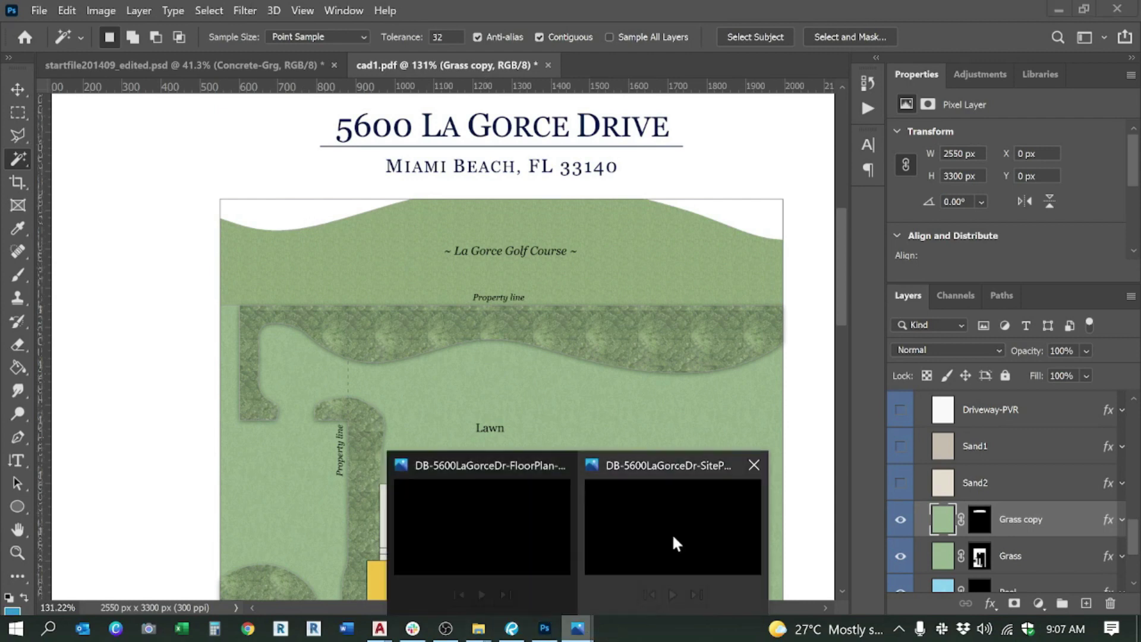
{"action": "left_click", "coordinate": [671, 533]}
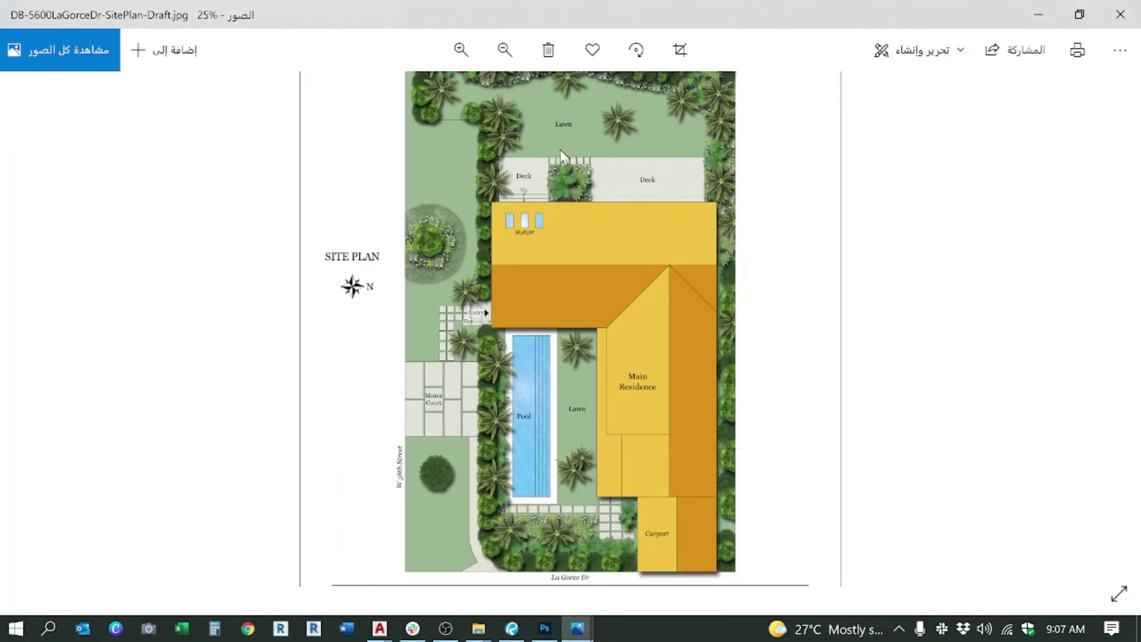
{"action": "left_click_drag", "start_coordinate": [560, 149], "coordinate": [551, 276]}
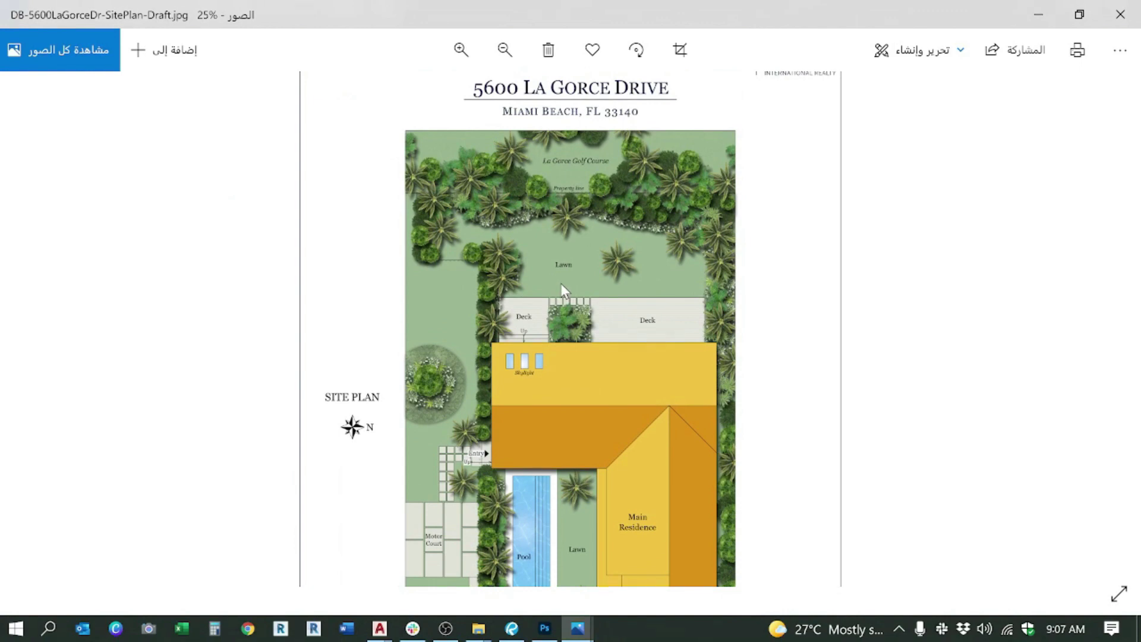
{"action": "key", "text": "alt+Tab"}
{"action": "scroll", "coordinate": [421, 220], "scroll_direction": "down", "scroll_amount": 3}
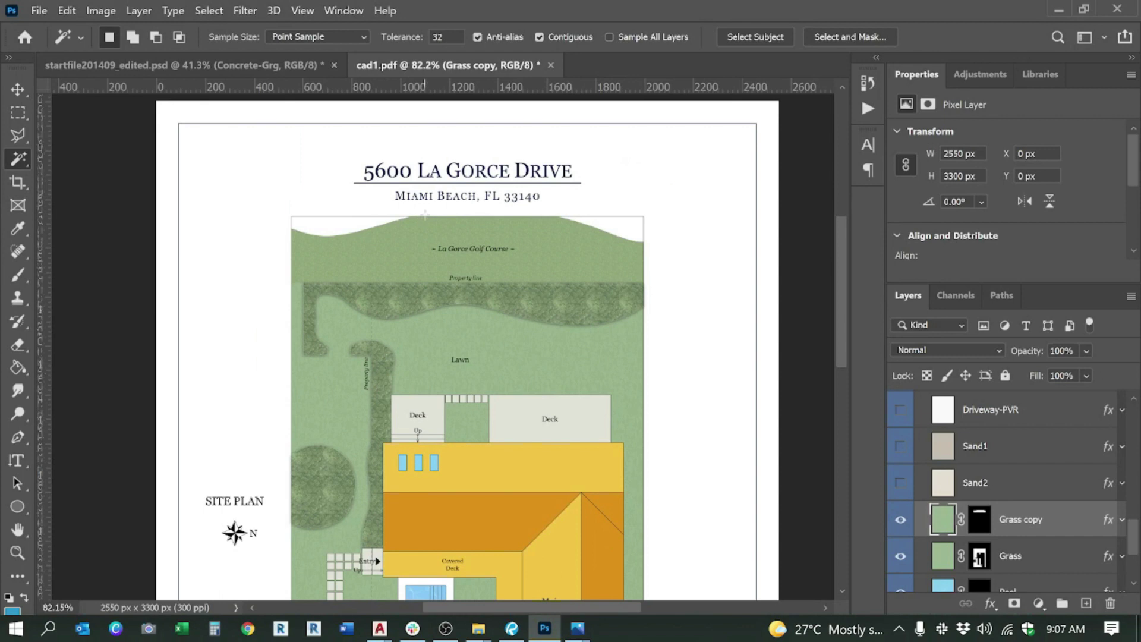
Step: Magic-wand the two white top areas on cad1 and mask the visible Bush-Green2 layer to them
{"action": "scroll", "coordinate": [1005, 524], "scroll_direction": "up", "scroll_amount": 10}
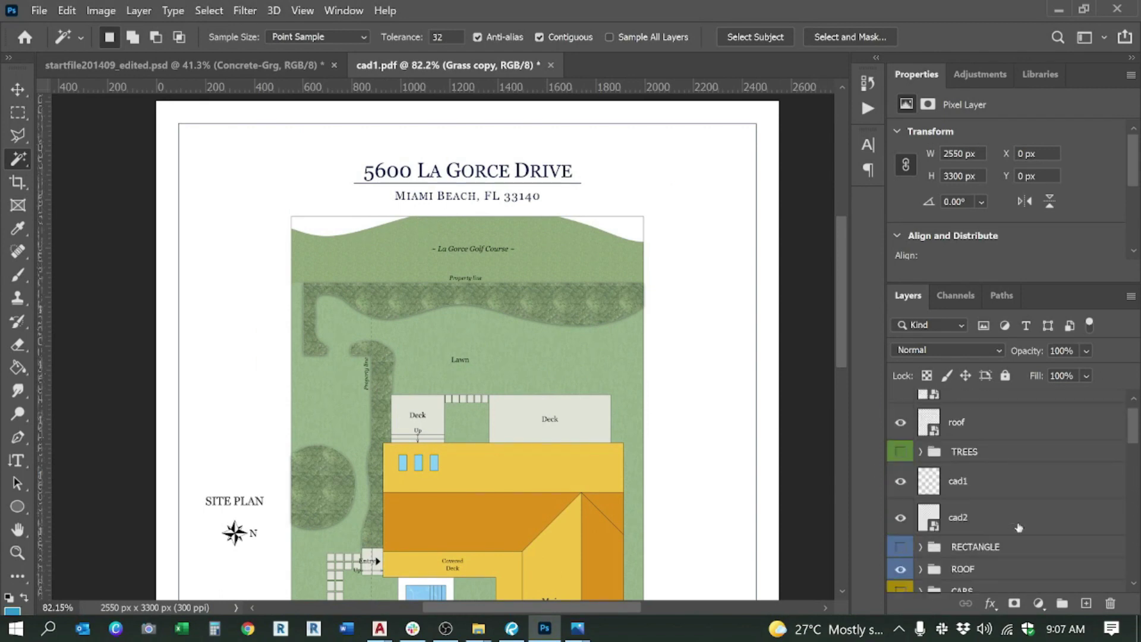
{"action": "left_click", "coordinate": [958, 509]}
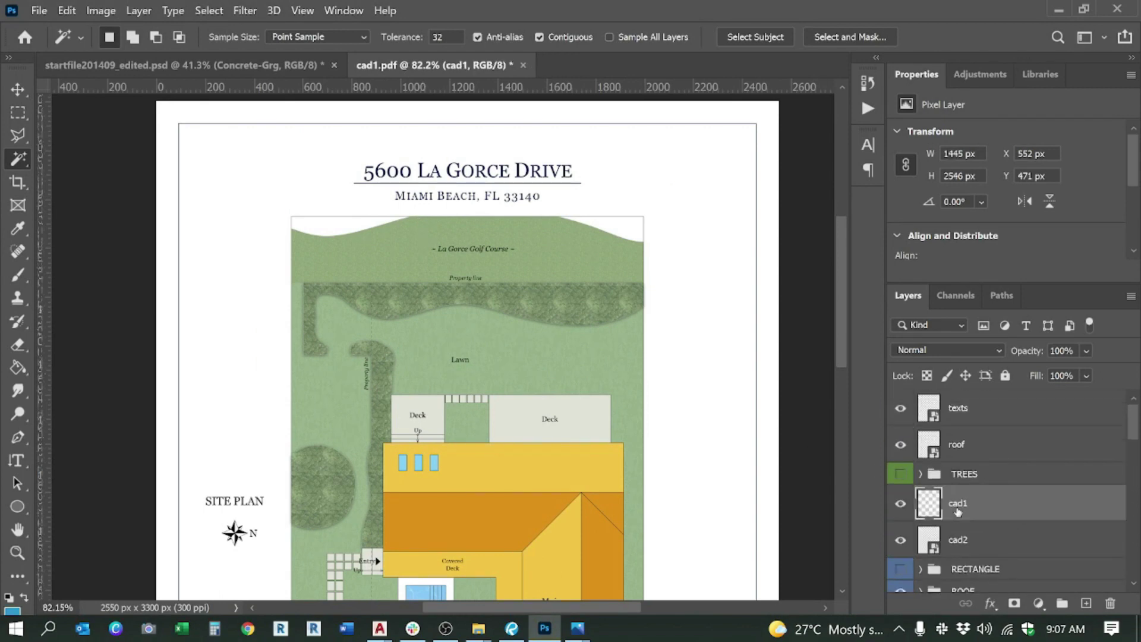
{"action": "left_click", "coordinate": [333, 230]}
{"action": "left_click", "coordinate": [594, 225], "text": "shift"}
{"action": "scroll", "coordinate": [995, 512], "scroll_direction": "down", "scroll_amount": 5}
{"action": "left_click", "coordinate": [1001, 479]}
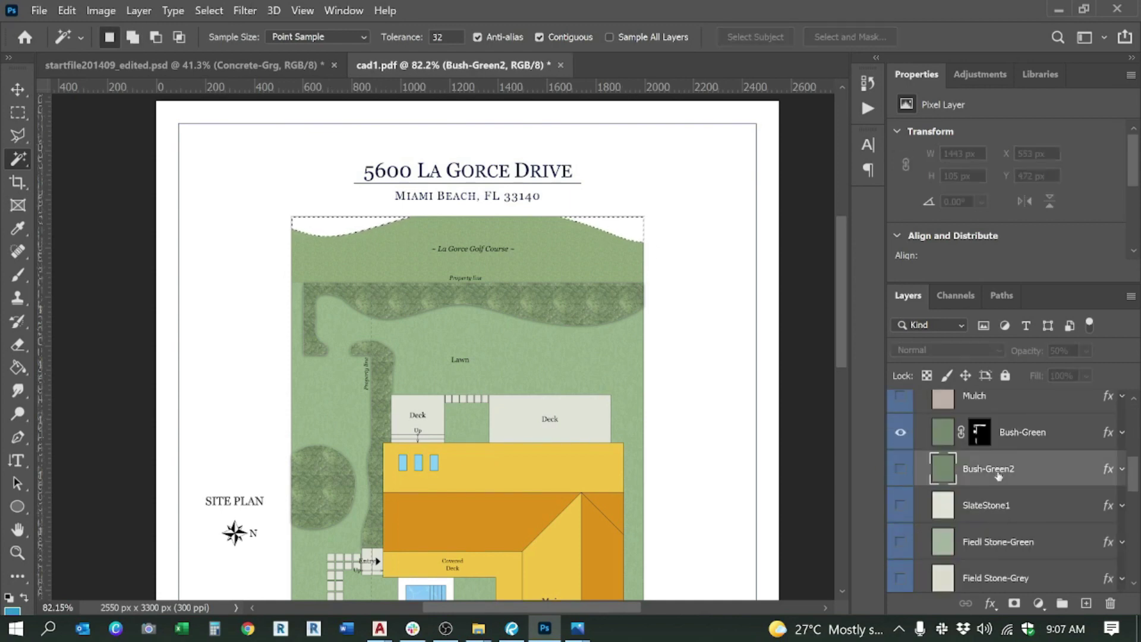
{"action": "left_click", "coordinate": [908, 474]}
{"action": "left_click", "coordinate": [1014, 603]}
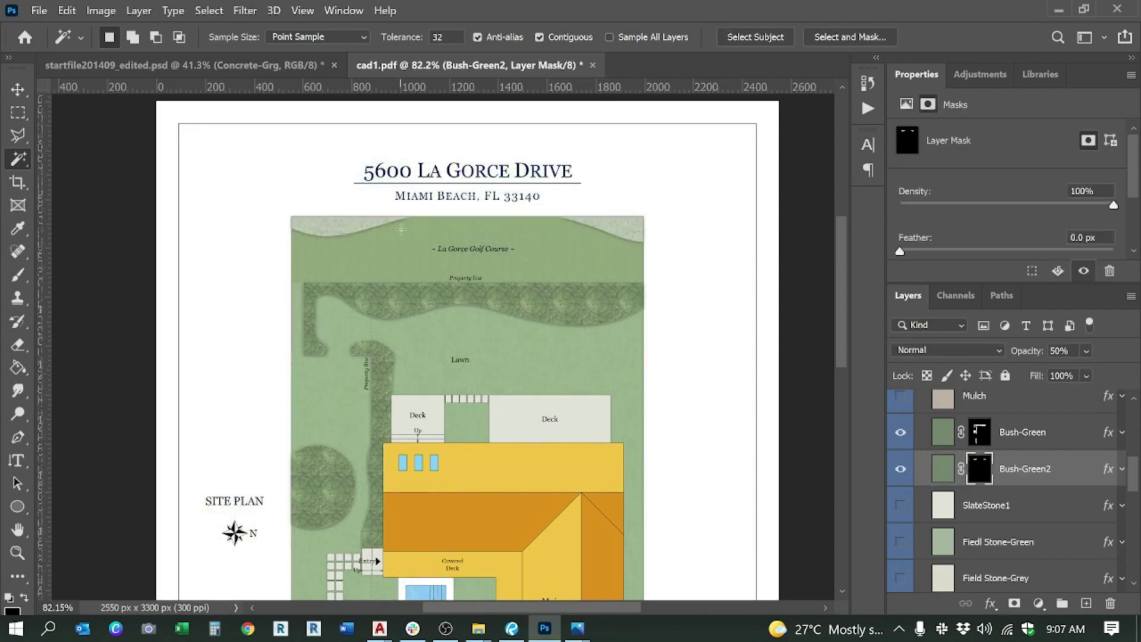
Step: Collapse the COLOR OUT group and turn on the TREES group
{"action": "scroll", "coordinate": [430, 223], "scroll_direction": "up", "scroll_amount": 2}
{"action": "scroll", "coordinate": [430, 224], "scroll_direction": "down", "scroll_amount": 4}
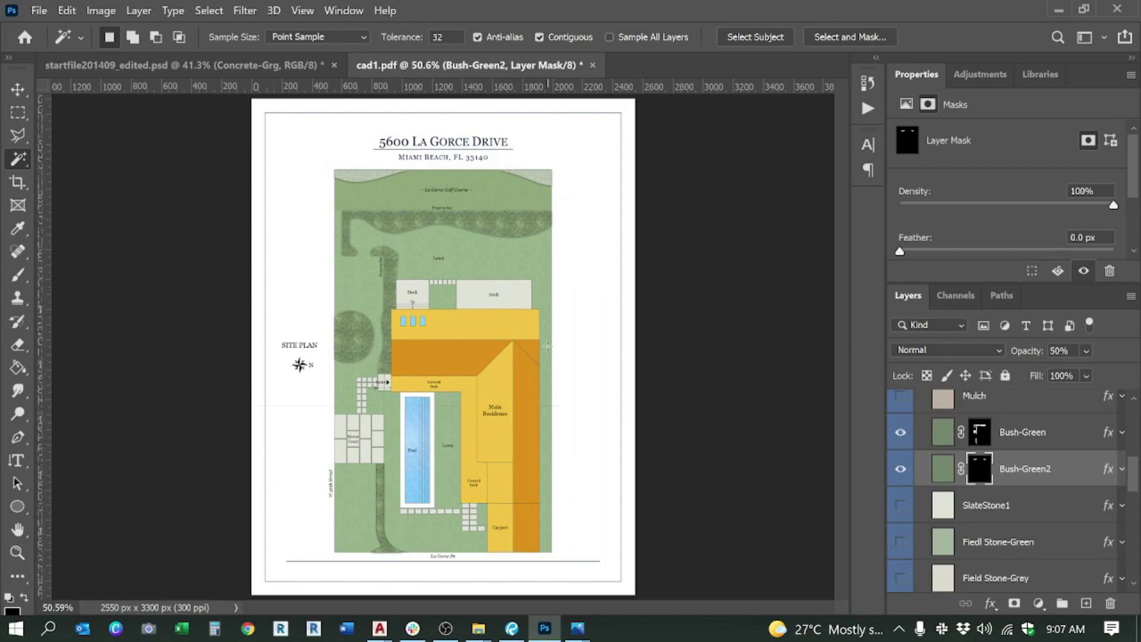
{"action": "scroll", "coordinate": [964, 531], "scroll_direction": "up", "scroll_amount": 2}
{"action": "scroll", "coordinate": [981, 500], "scroll_direction": "down", "scroll_amount": 5}
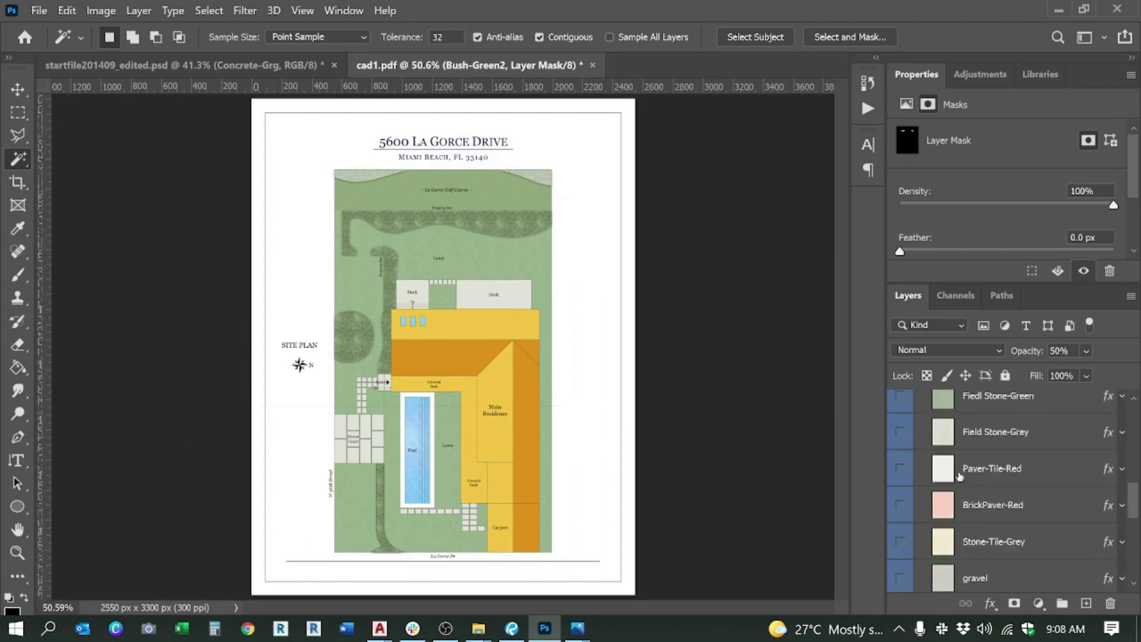
{"action": "scroll", "coordinate": [481, 508], "scroll_direction": "up", "scroll_amount": 3}
{"action": "scroll", "coordinate": [481, 508], "scroll_direction": "down", "scroll_amount": 2}
{"action": "scroll", "coordinate": [481, 508], "scroll_direction": "up", "scroll_amount": 2}
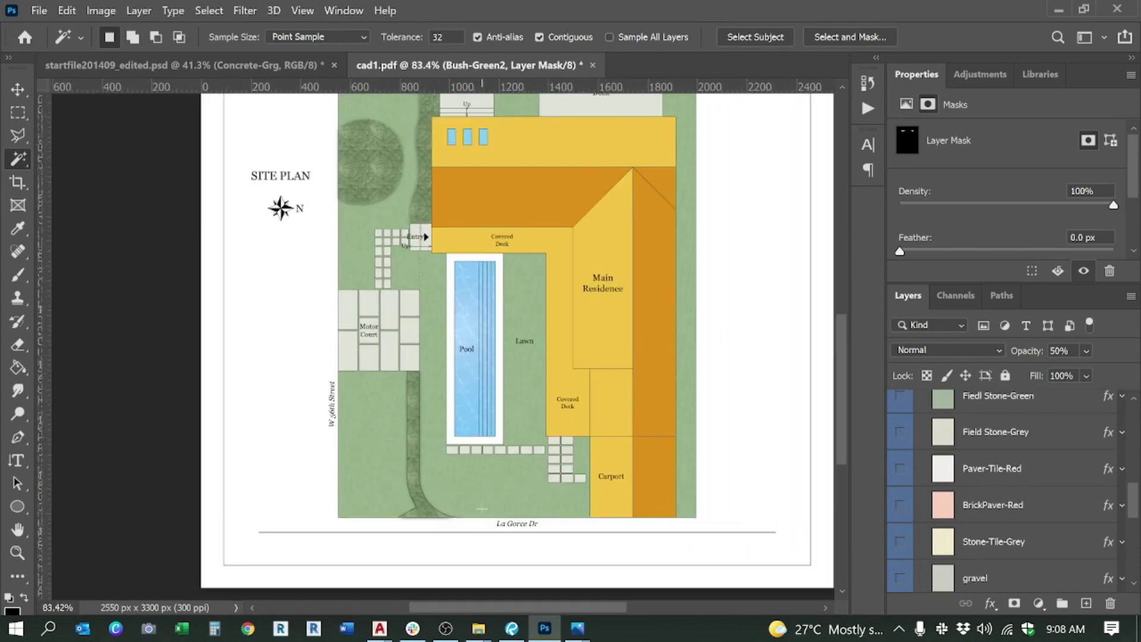
{"action": "scroll", "coordinate": [467, 502], "scroll_direction": "down", "scroll_amount": 1}
{"action": "scroll", "coordinate": [456, 498], "scroll_direction": "down", "scroll_amount": 2}
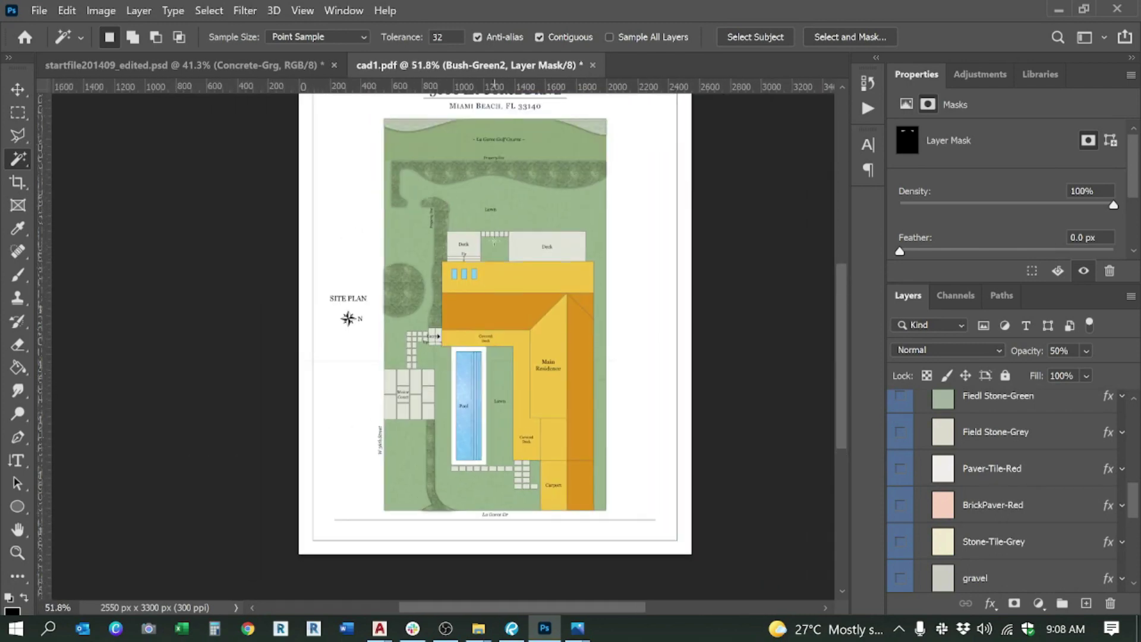
{"action": "scroll", "coordinate": [489, 248], "scroll_direction": "up", "scroll_amount": 2}
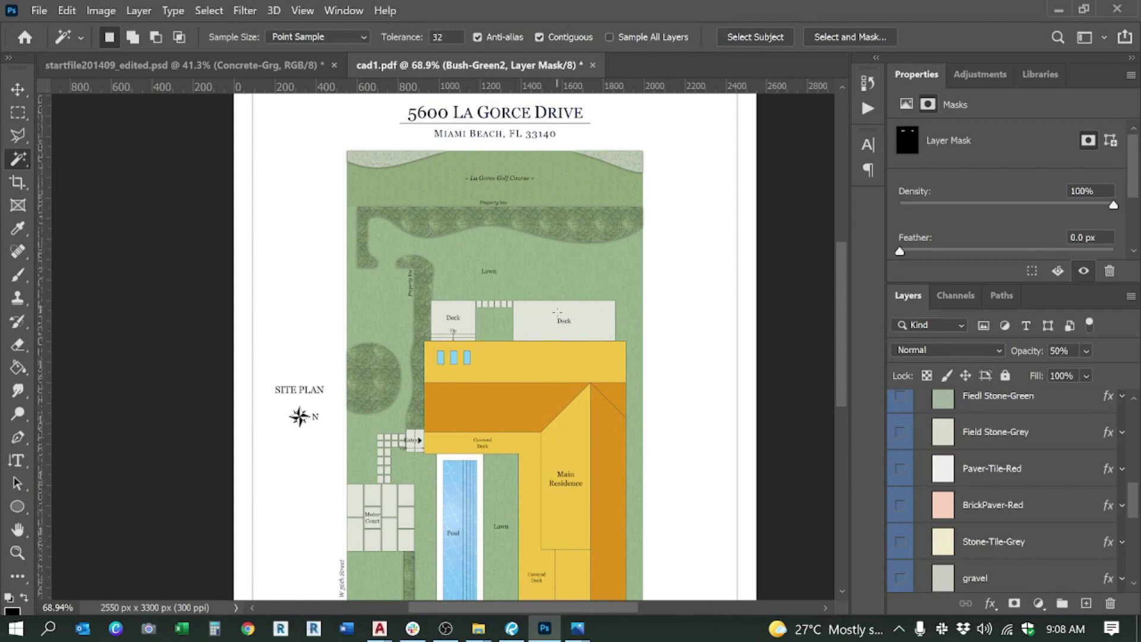
{"action": "scroll", "coordinate": [960, 468], "scroll_direction": "up", "scroll_amount": 2}
{"action": "scroll", "coordinate": [981, 511], "scroll_direction": "down", "scroll_amount": 6}
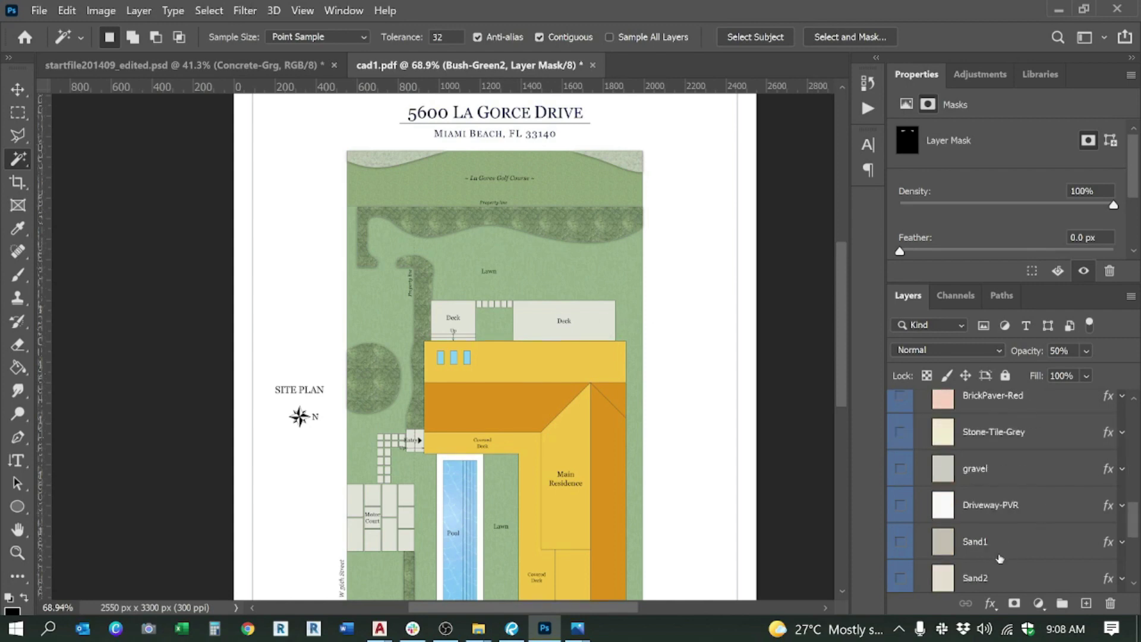
{"action": "scroll", "coordinate": [1011, 553], "scroll_direction": "up", "scroll_amount": 1}
{"action": "scroll", "coordinate": [994, 487], "scroll_direction": "up", "scroll_amount": 3}
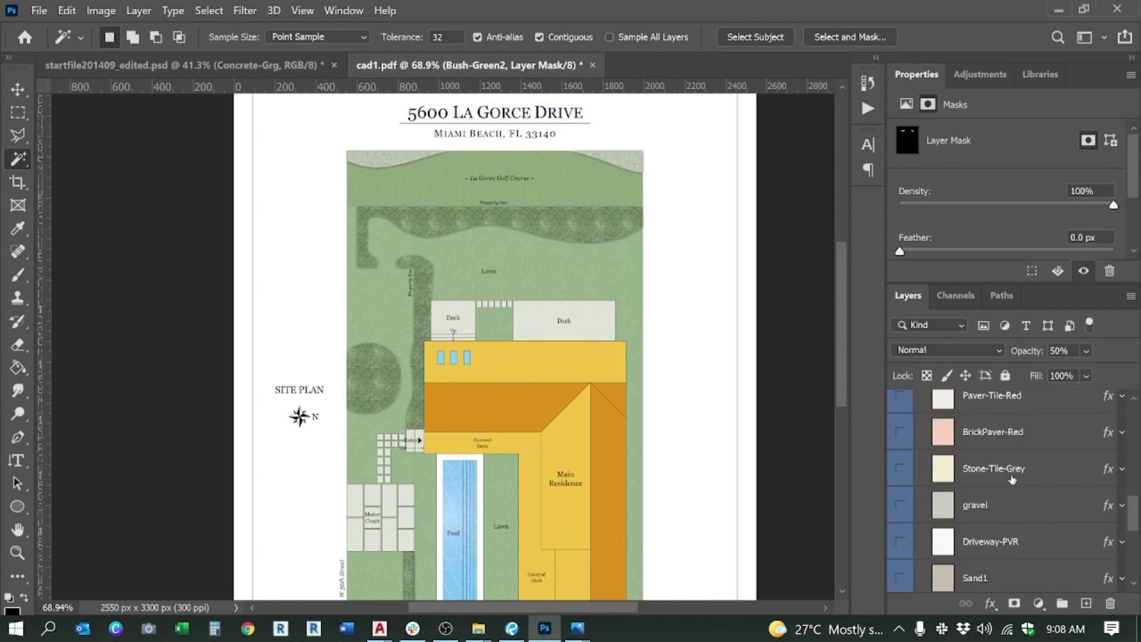
{"action": "scroll", "coordinate": [1015, 515], "scroll_direction": "up", "scroll_amount": 5}
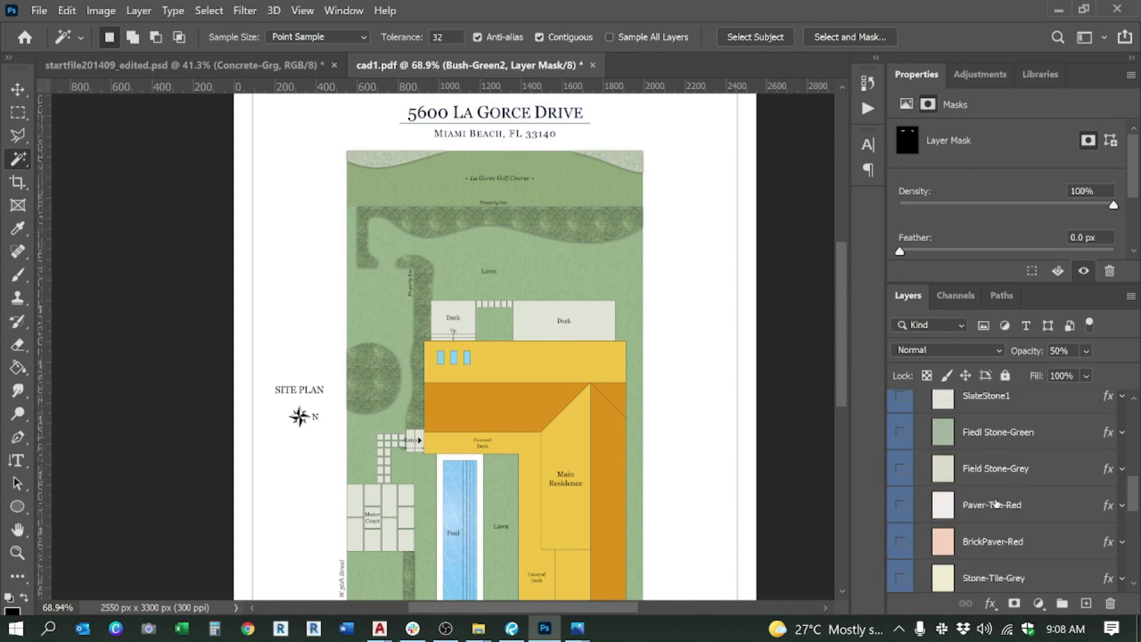
{"action": "scroll", "coordinate": [969, 463], "scroll_direction": "up", "scroll_amount": 3}
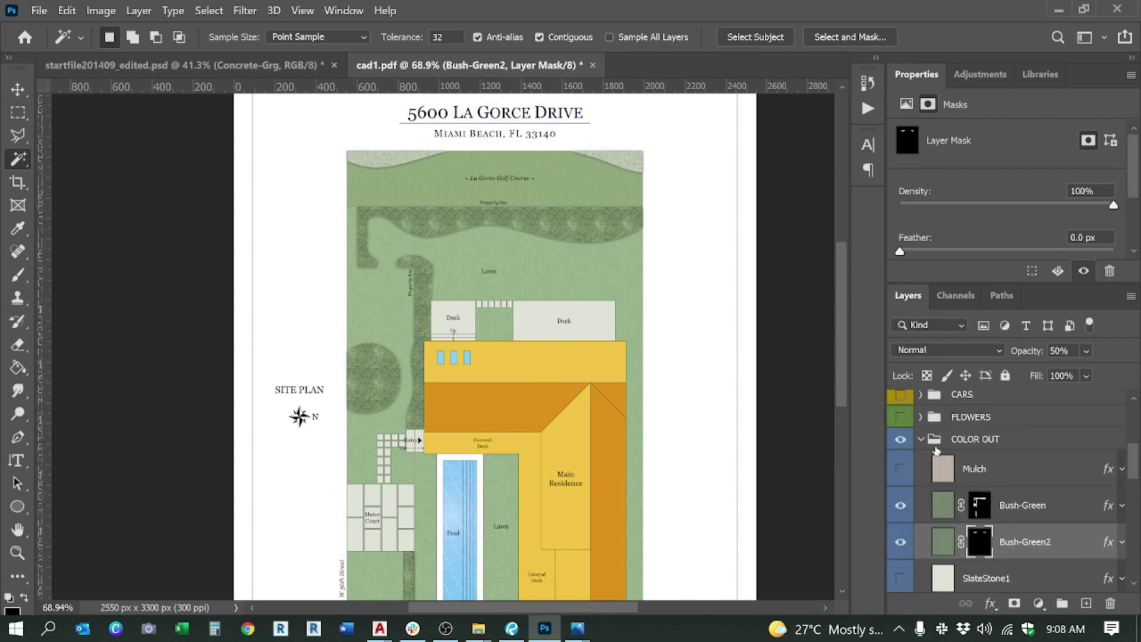
{"action": "left_click", "coordinate": [922, 441]}
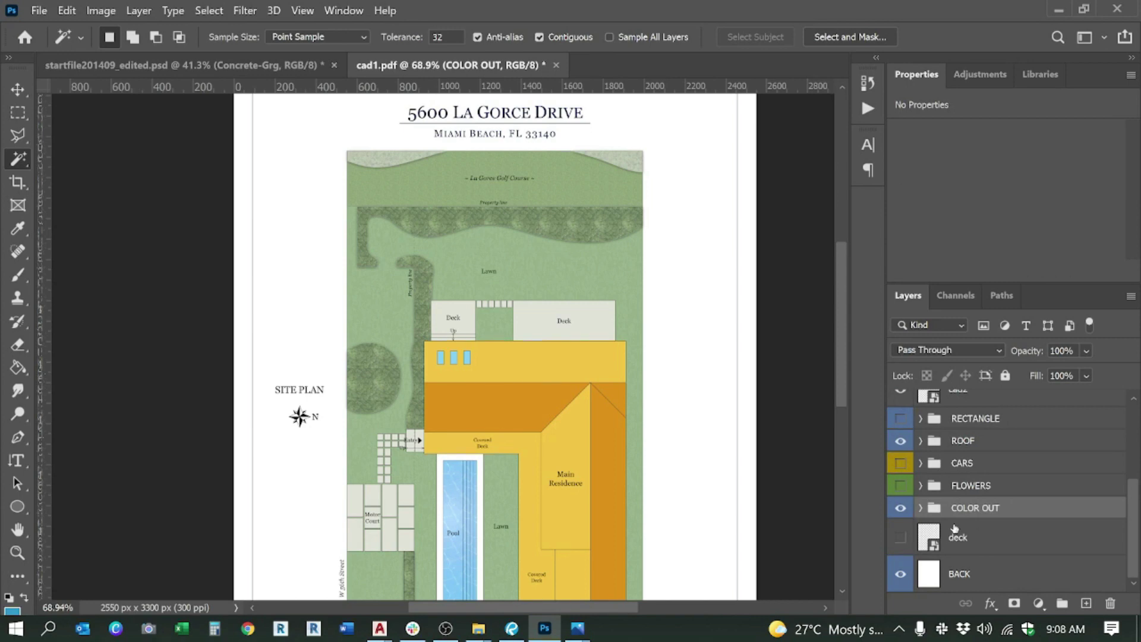
{"action": "scroll", "coordinate": [954, 527], "scroll_direction": "up", "scroll_amount": 4}
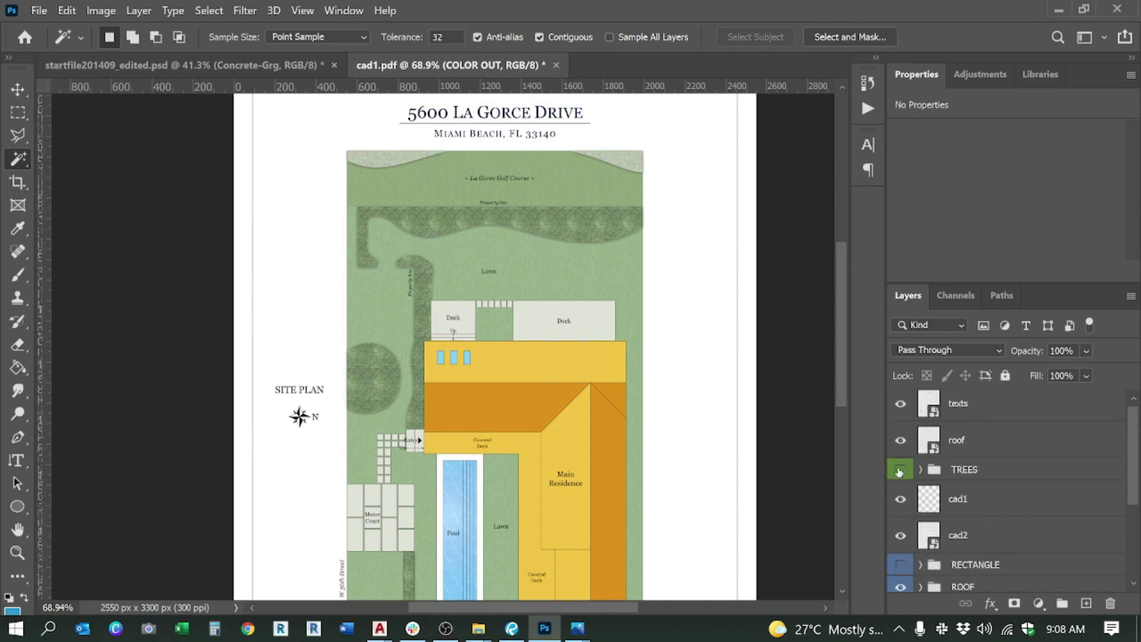
{"action": "left_click", "coordinate": [921, 470]}
Step: With Auto-Select on, delete the four trees lying outside the lot on the left
{"action": "scroll", "coordinate": [350, 479], "scroll_direction": "down", "scroll_amount": 3}
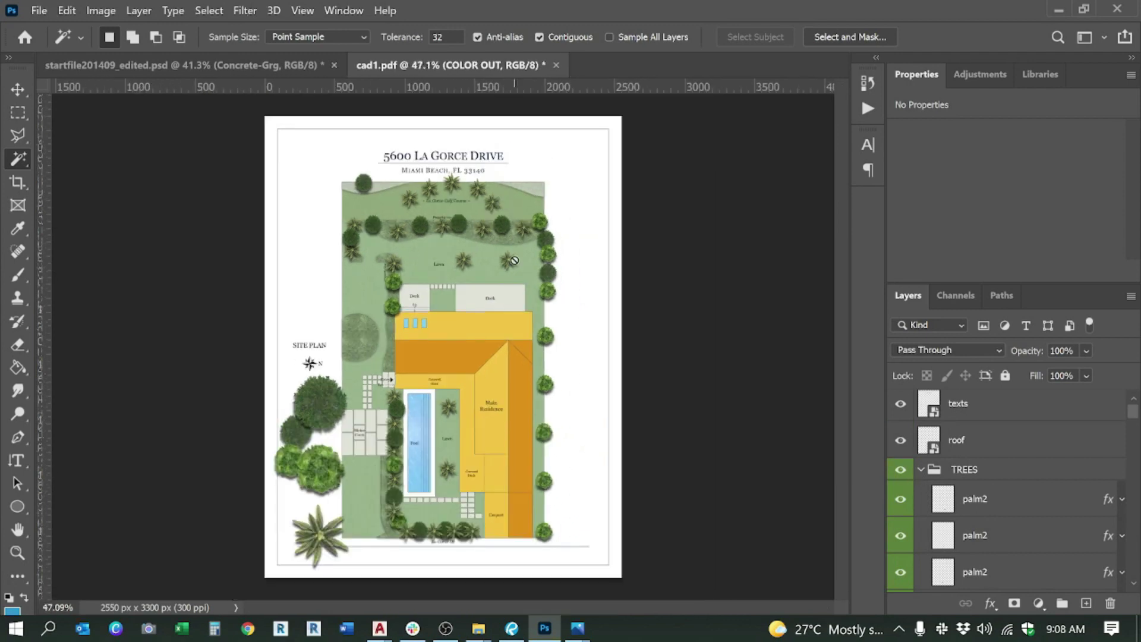
{"action": "scroll", "coordinate": [350, 479], "scroll_direction": "up", "scroll_amount": 4}
{"action": "scroll", "coordinate": [365, 468], "scroll_direction": "down", "scroll_amount": 2}
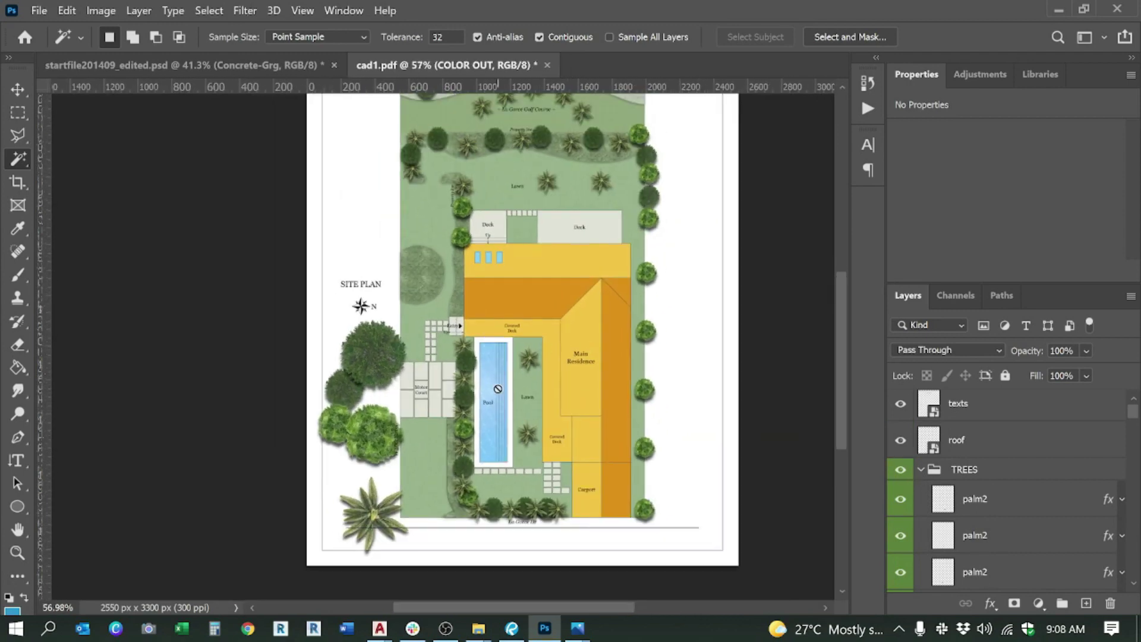
{"action": "scroll", "coordinate": [352, 473], "scroll_direction": "up", "scroll_amount": 1}
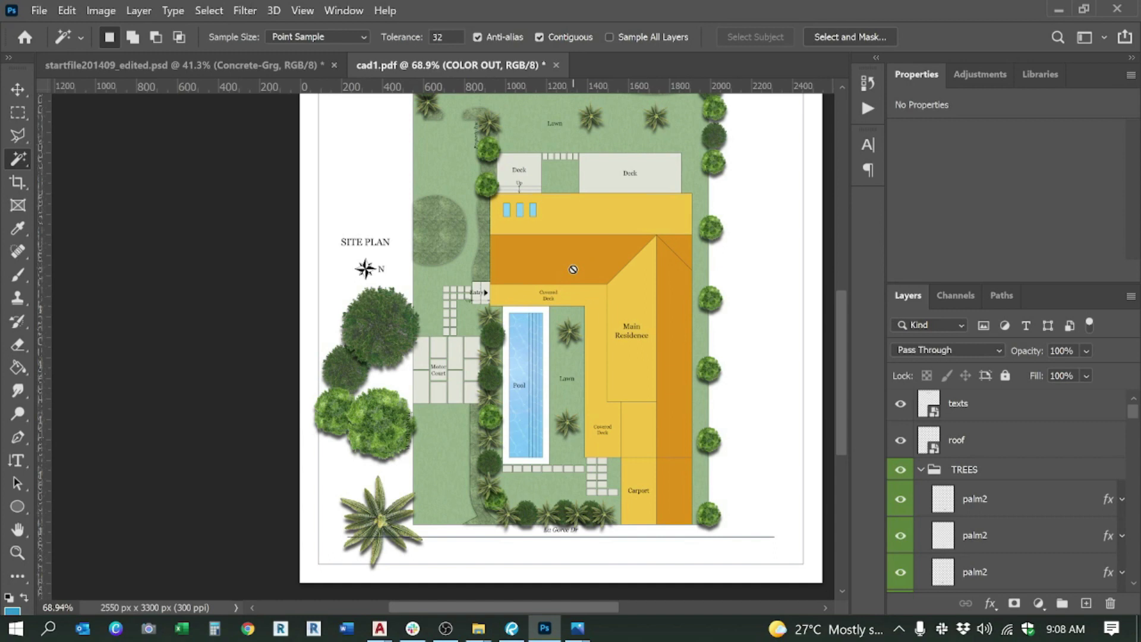
{"action": "left_click", "coordinate": [18, 89]}
{"action": "left_click", "coordinate": [387, 328]}
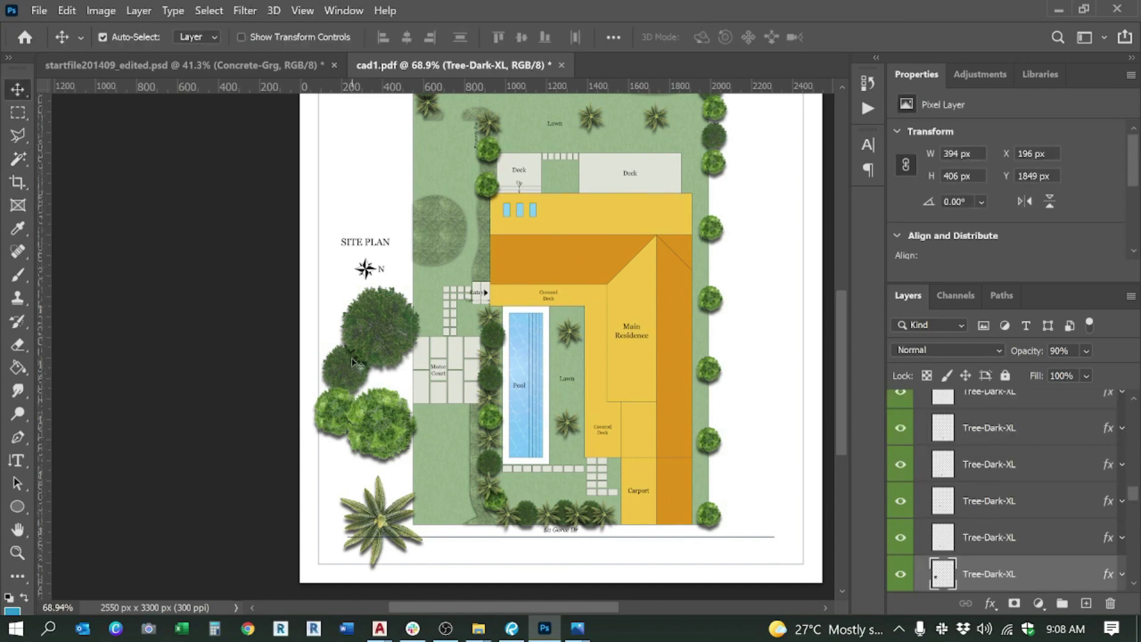
{"action": "key", "text": "Delete"}
{"action": "left_click", "coordinate": [339, 418]}
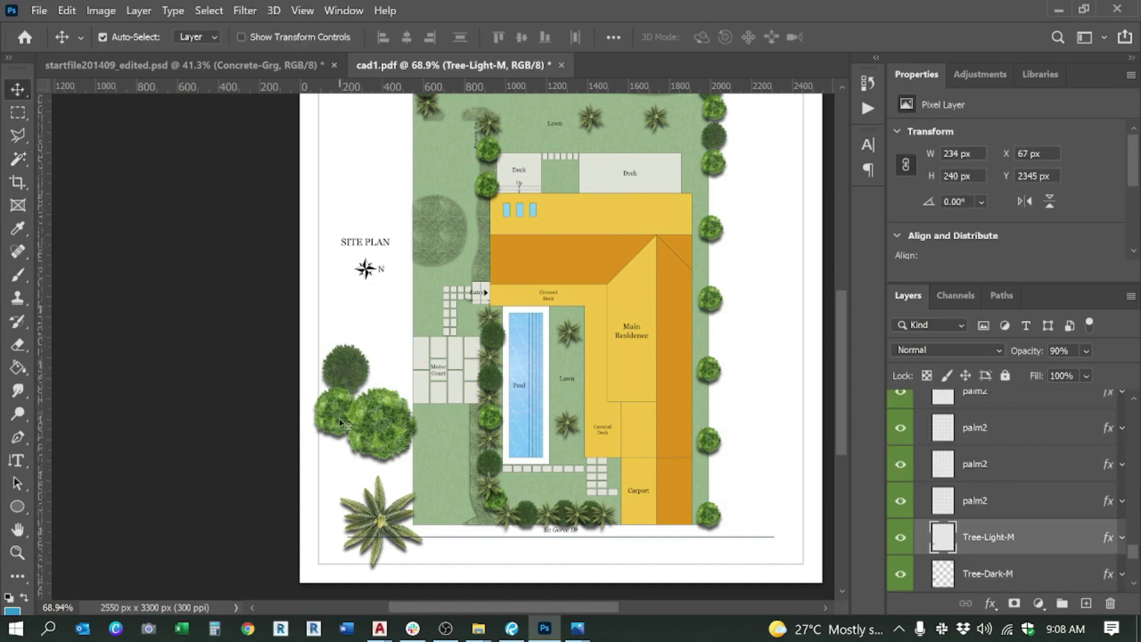
{"action": "key", "text": "Delete"}
{"action": "left_click", "coordinate": [379, 428]}
{"action": "left_click", "coordinate": [350, 381]}
{"action": "key", "text": "Delete"}
{"action": "key", "text": "Delete"}
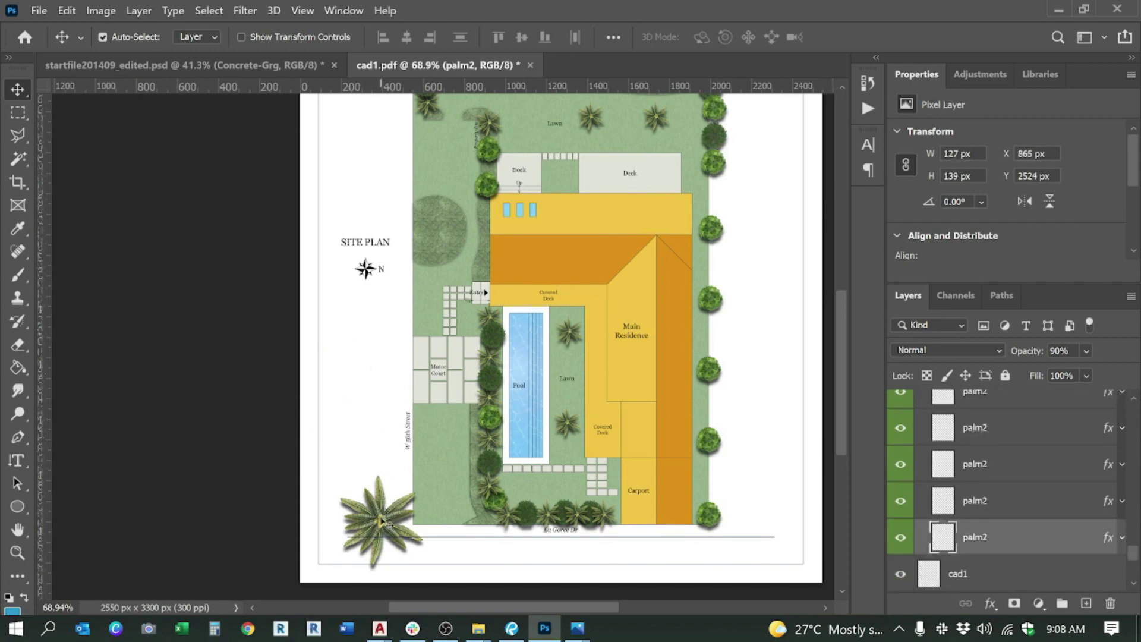
{"action": "key", "text": "Delete"}
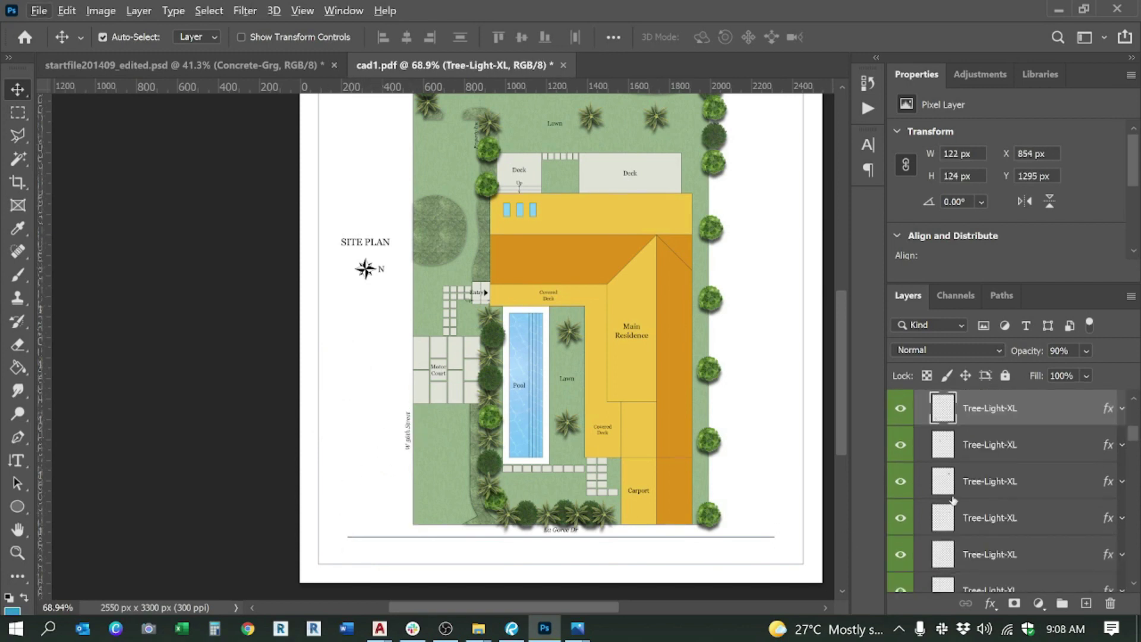
Step: Collapse the TREES group in the Layers panel
{"action": "scroll", "coordinate": [945, 433], "scroll_direction": "up", "scroll_amount": 3}
{"action": "left_click", "coordinate": [926, 473]}
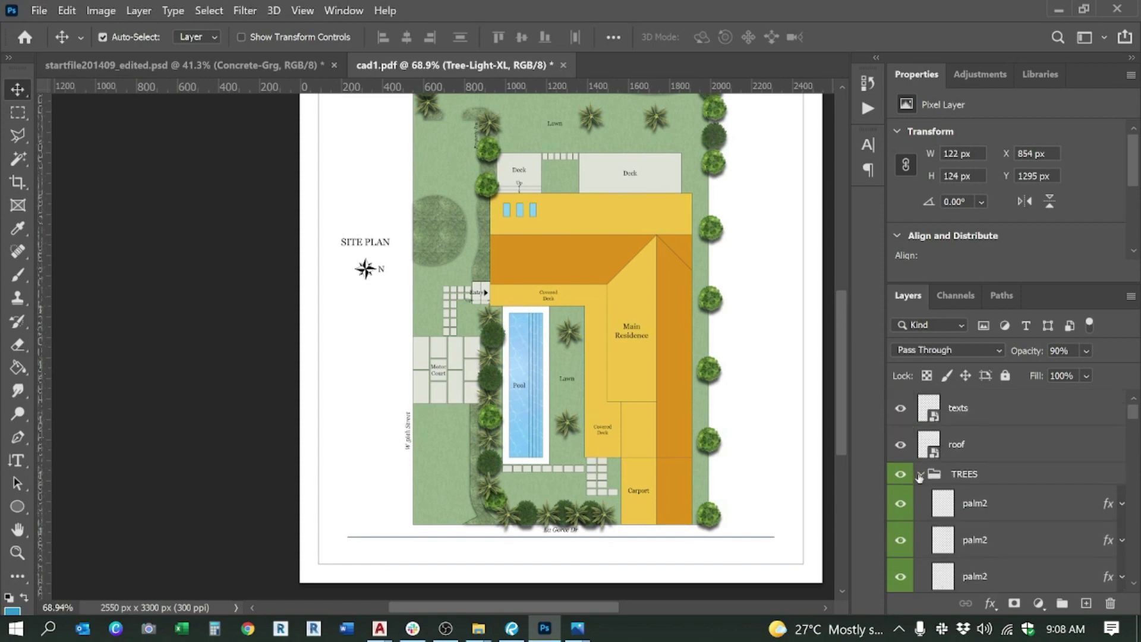
{"action": "left_click", "coordinate": [921, 474]}
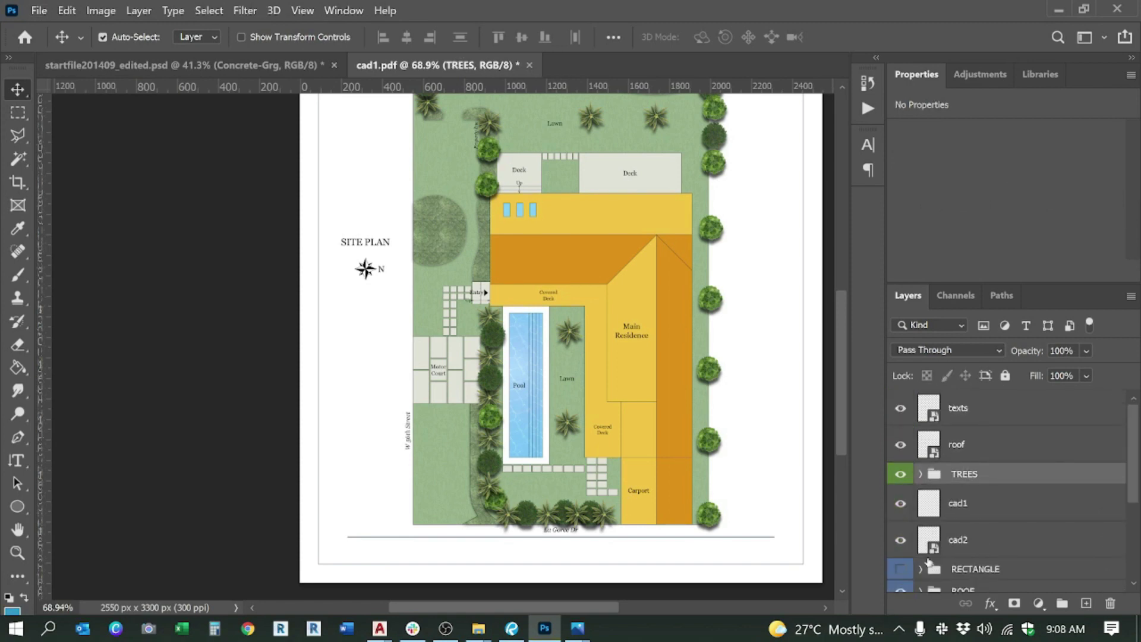
Step: Delete the CARS group
{"action": "scroll", "coordinate": [951, 535], "scroll_direction": "down", "scroll_amount": 3}
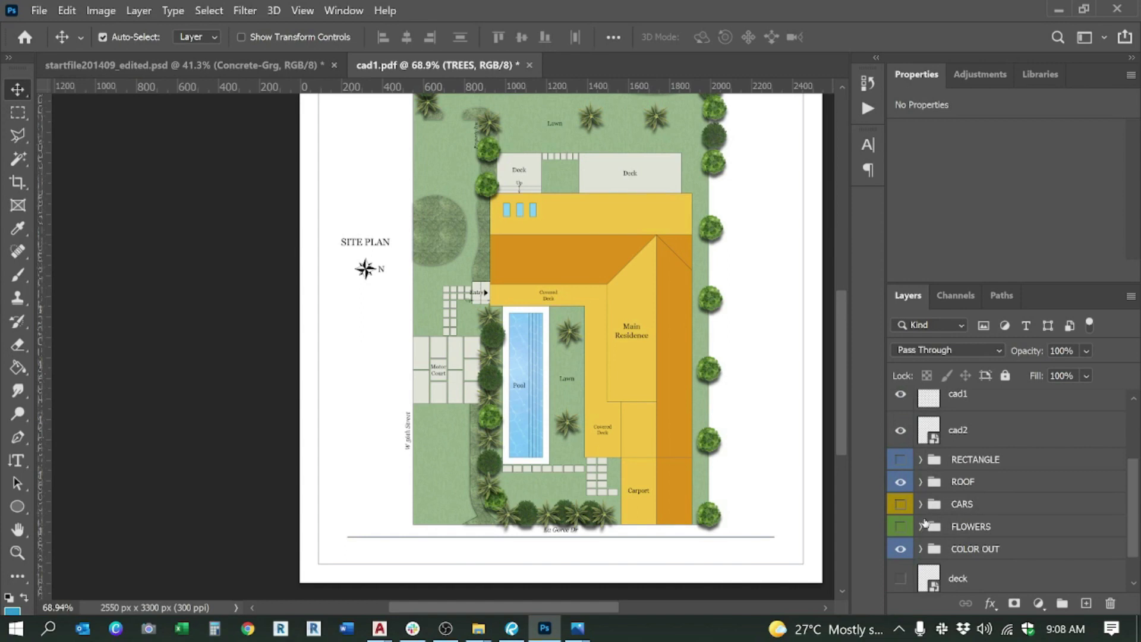
{"action": "left_click", "coordinate": [963, 505]}
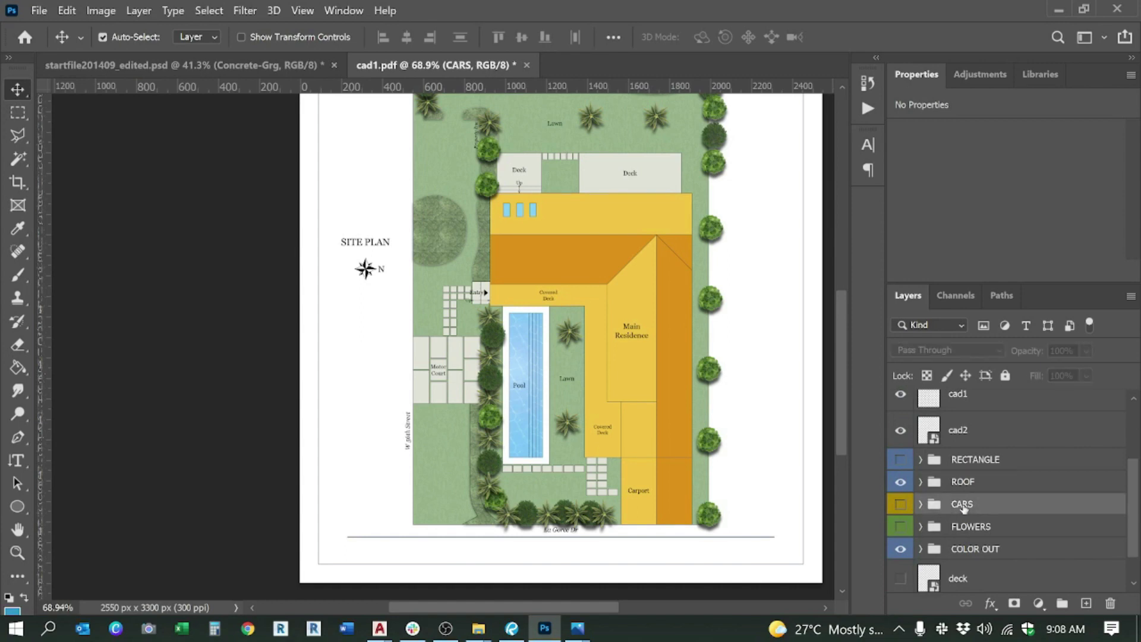
{"action": "key", "text": "Delete"}
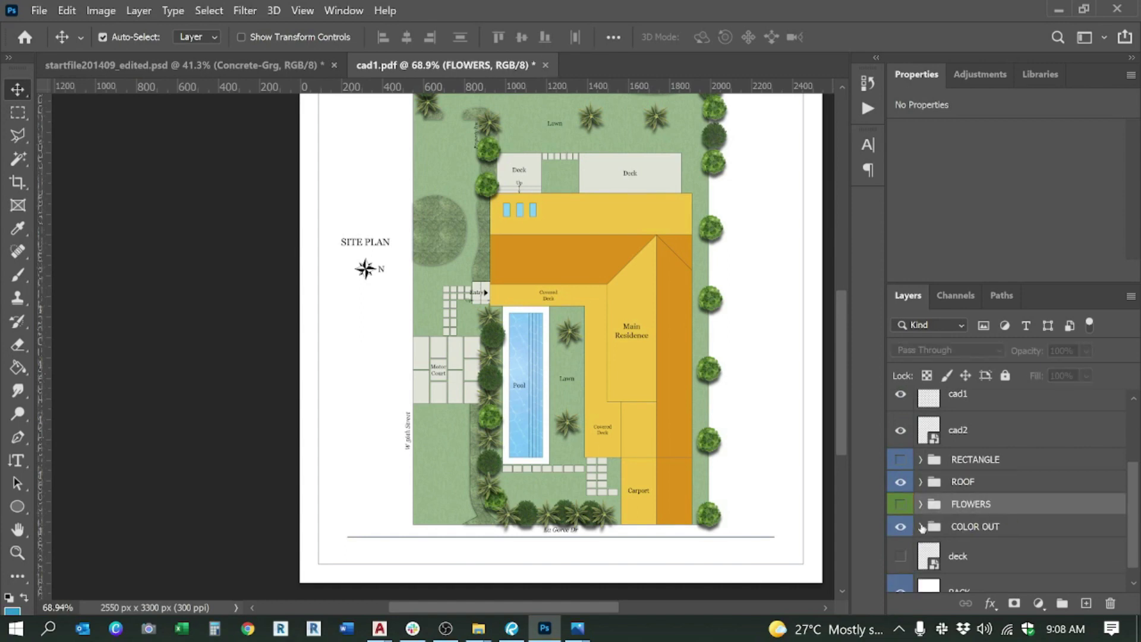
Step: Show the FLOWERS group and move its three plants into the margin beside W 56th Street
{"action": "left_click", "coordinate": [901, 505]}
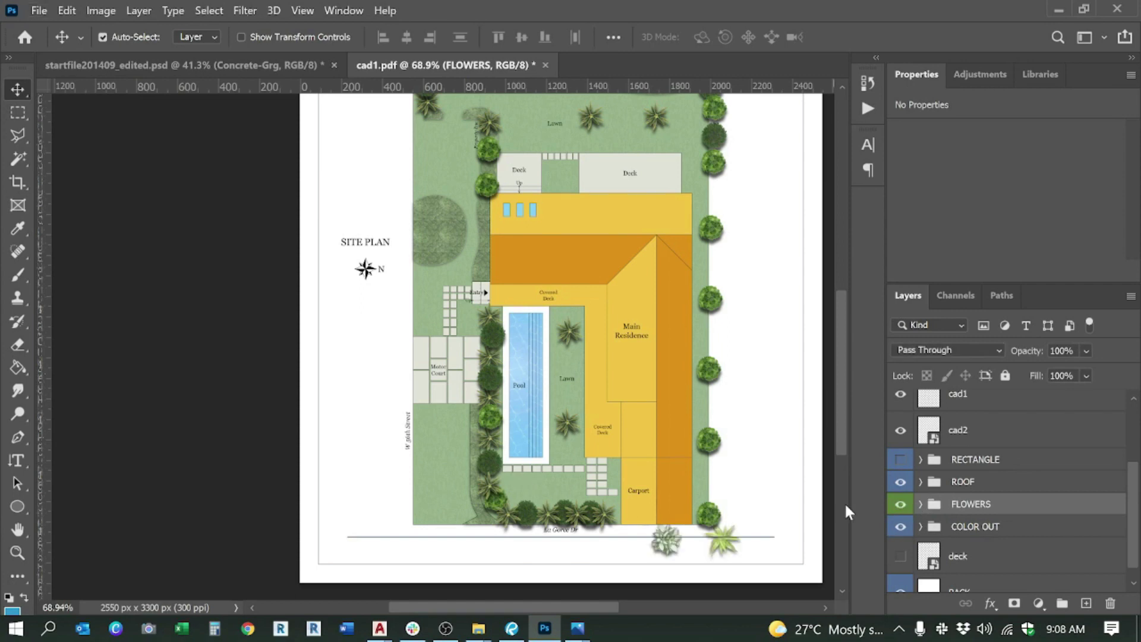
{"action": "key", "text": "ctrl+t"}
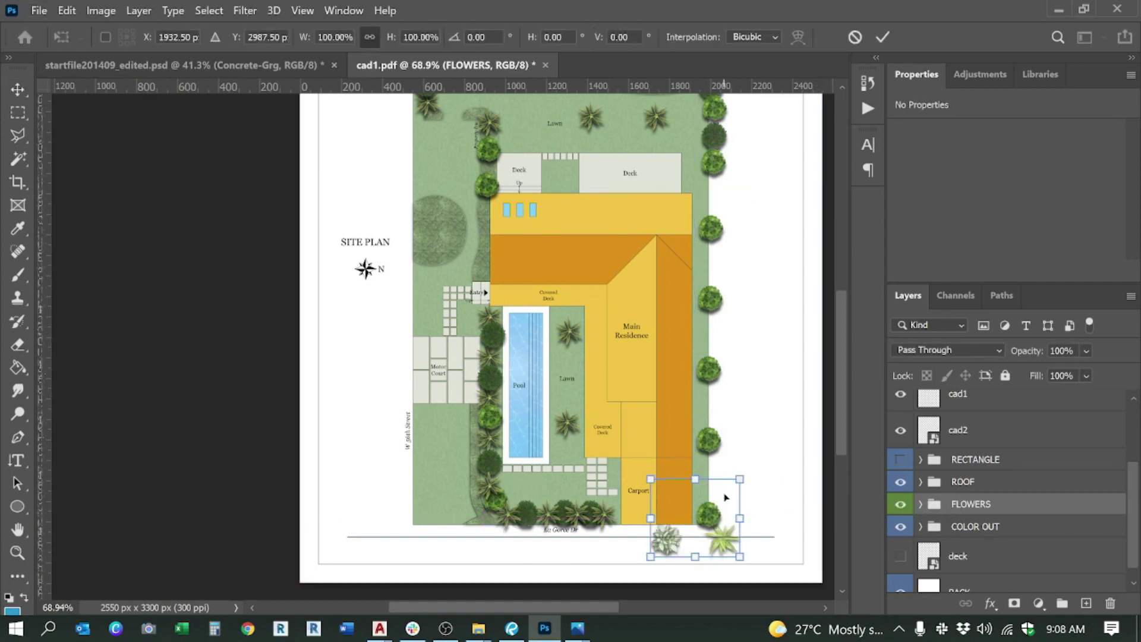
{"action": "left_click_drag", "start_coordinate": [654, 499], "coordinate": [387, 431]}
{"action": "key", "text": "Return"}
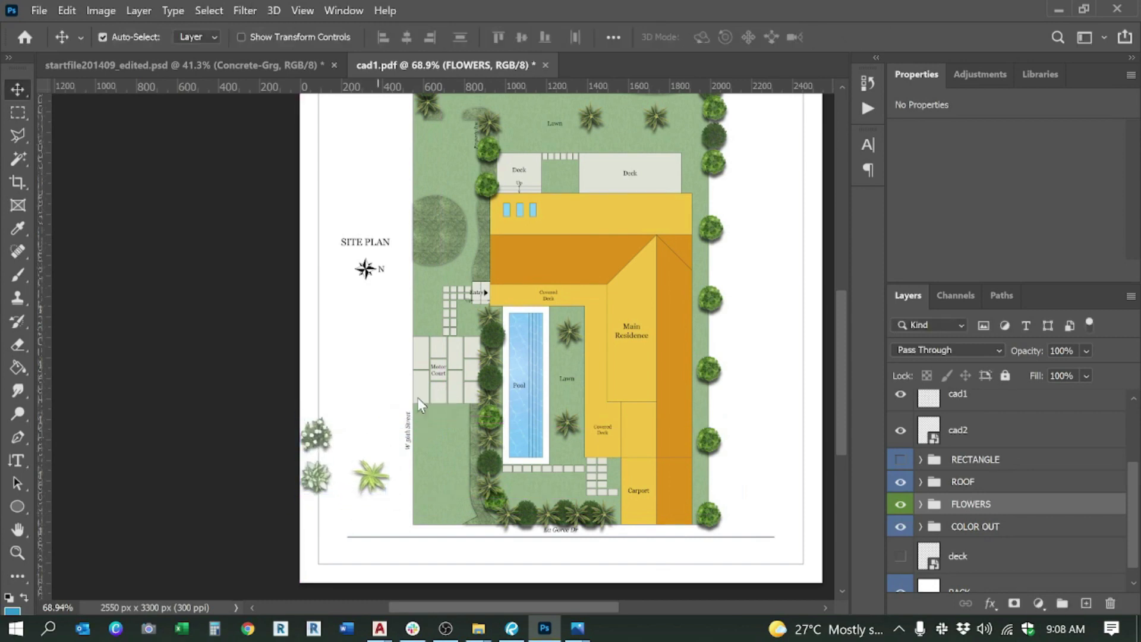
{"action": "left_click", "coordinate": [381, 417]}
{"action": "left_click", "coordinate": [376, 479]}
{"action": "scroll", "coordinate": [410, 493], "scroll_direction": "up", "scroll_amount": 2}
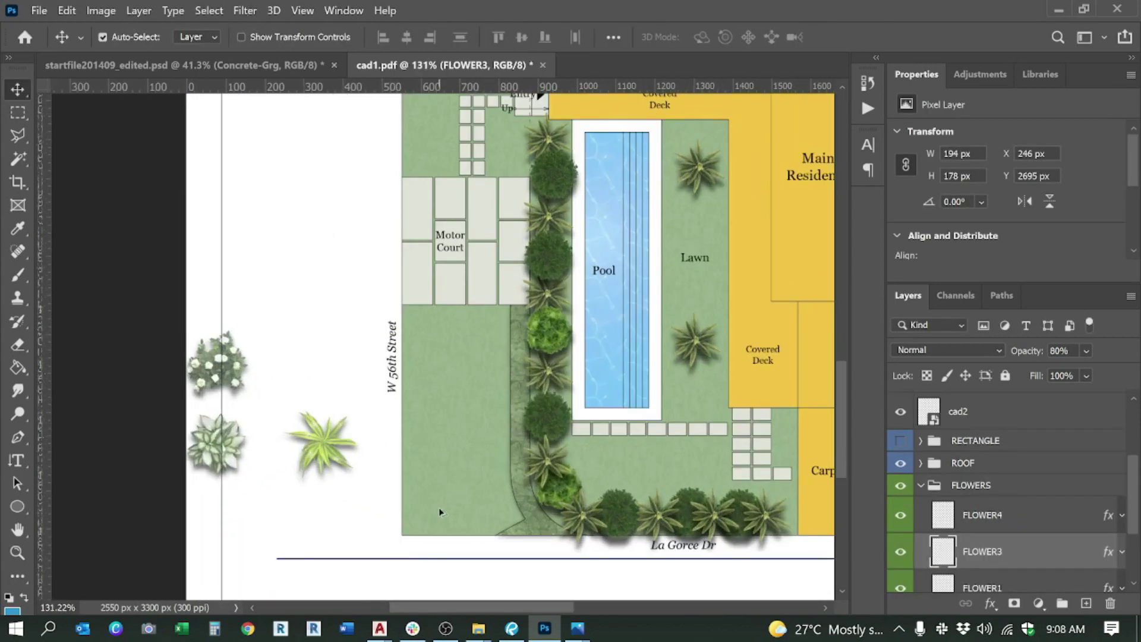
Step: Shrink the palm to about 42% and place it next to the house
{"action": "scroll", "coordinate": [438, 508], "scroll_direction": "down", "scroll_amount": 2}
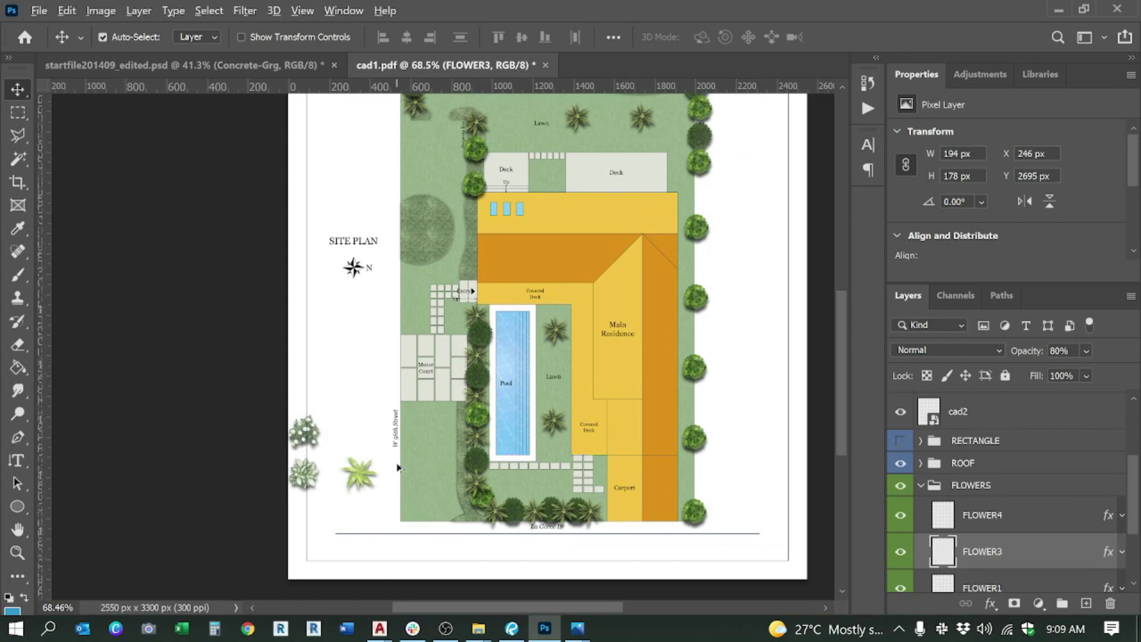
{"action": "scroll", "coordinate": [392, 469], "scroll_direction": "up", "scroll_amount": 3}
{"action": "scroll", "coordinate": [355, 502], "scroll_direction": "down", "scroll_amount": 2}
{"action": "left_click_drag", "start_coordinate": [355, 502], "coordinate": [426, 189]}
{"action": "key", "text": "ctrl"}
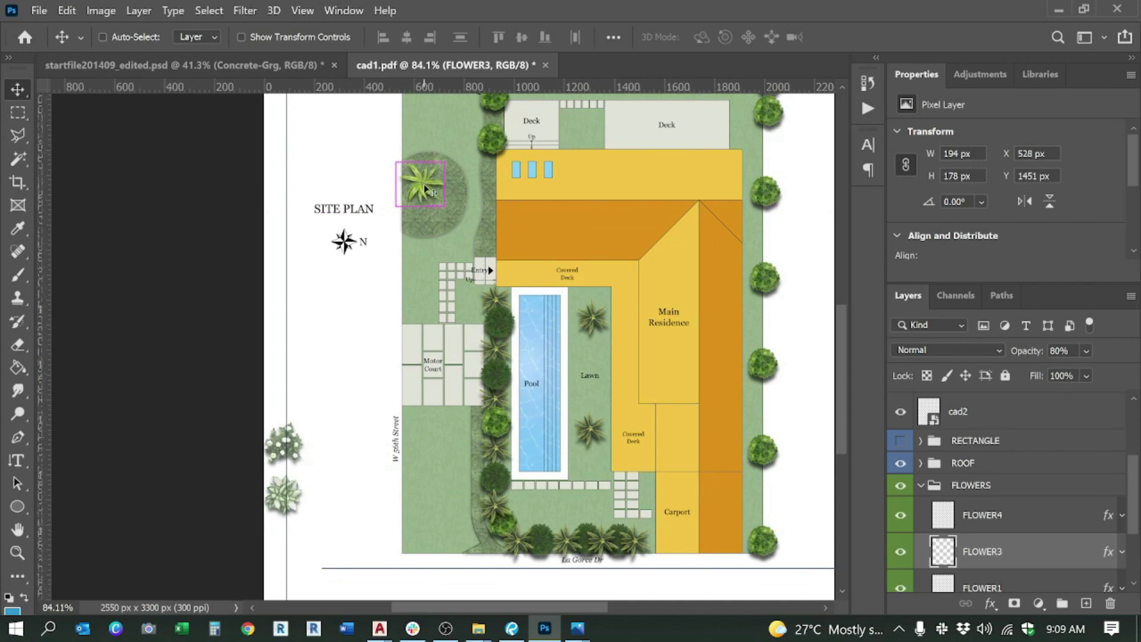
{"action": "scroll", "coordinate": [423, 184], "scroll_direction": "right", "scroll_amount": 3}
{"action": "key", "text": "ctrl+t"}
{"action": "scroll", "coordinate": [326, 164], "scroll_direction": "up", "scroll_amount": 5}
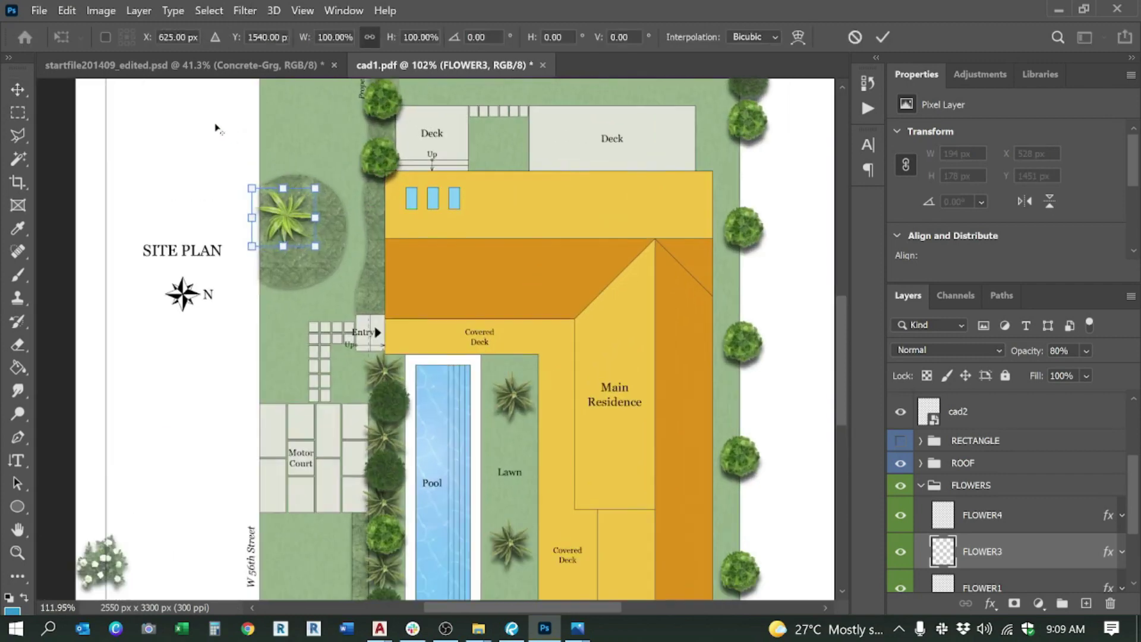
{"action": "left_click_drag", "start_coordinate": [255, 211], "coordinate": [324, 262]}
{"action": "left_click_drag", "start_coordinate": [350, 300], "coordinate": [480, 226]}
{"action": "key", "text": "Return"}
Step: Move the white flowers up beside the house, just below the palm
{"action": "scroll", "coordinate": [480, 226], "scroll_direction": "down", "scroll_amount": 6}
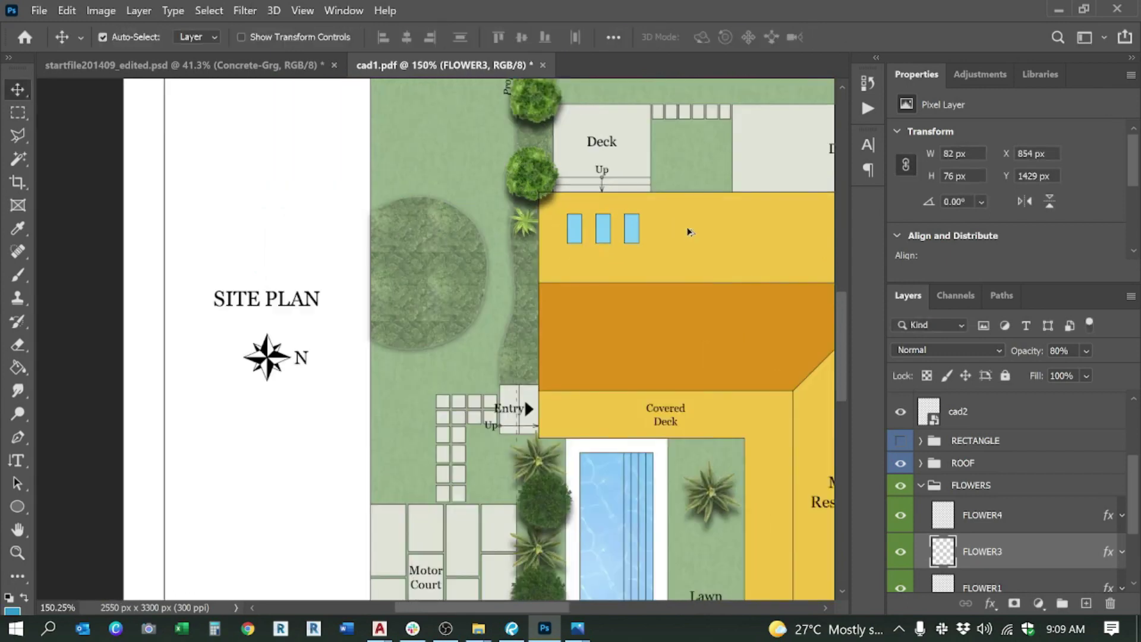
{"action": "scroll", "coordinate": [351, 432], "scroll_direction": "up", "scroll_amount": 3}
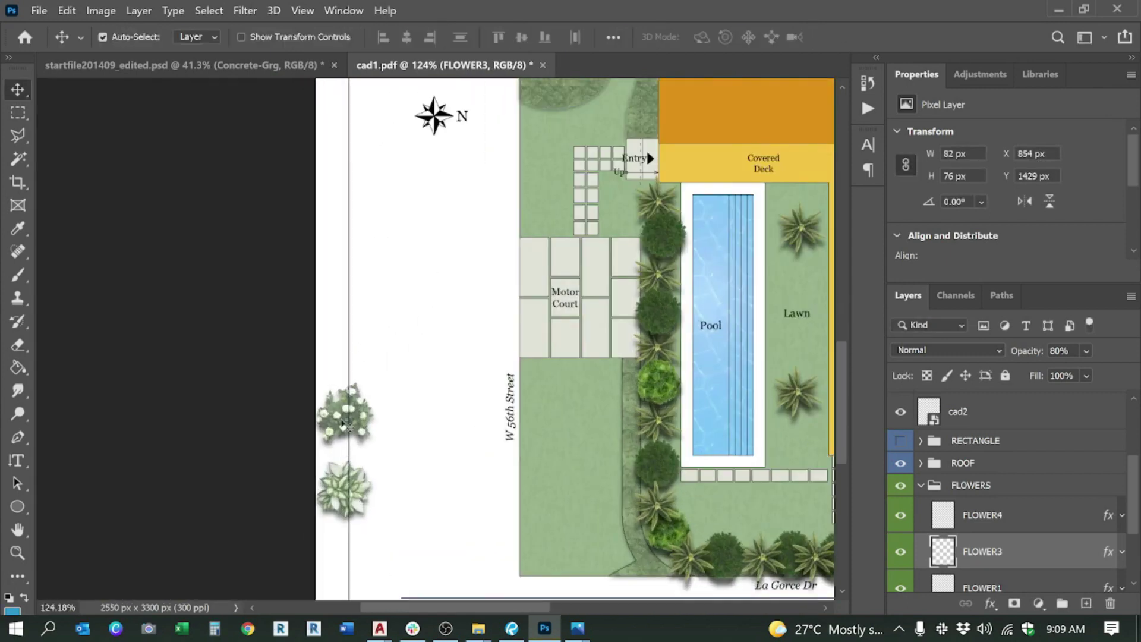
{"action": "left_click_drag", "start_coordinate": [342, 423], "coordinate": [576, 170]}
{"action": "scroll", "coordinate": [577, 170], "scroll_direction": "down", "scroll_amount": 2}
{"action": "scroll", "coordinate": [499, 284], "scroll_direction": "up", "scroll_amount": 5}
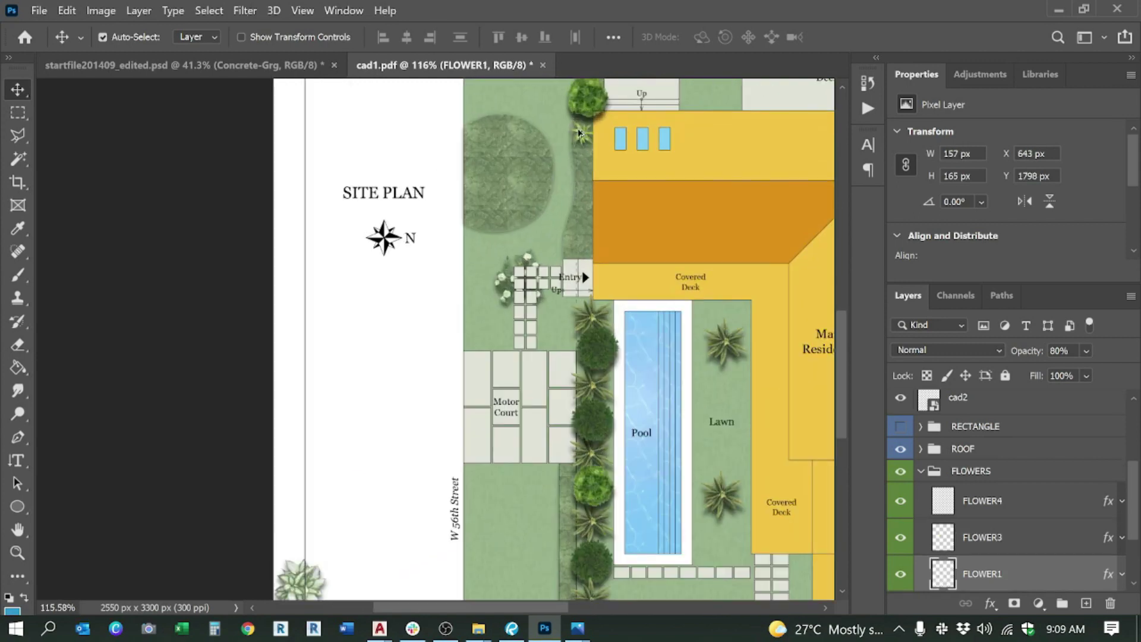
{"action": "left_click_drag", "start_coordinate": [499, 284], "coordinate": [592, 119]}
{"action": "key", "text": "ctrl+t"}
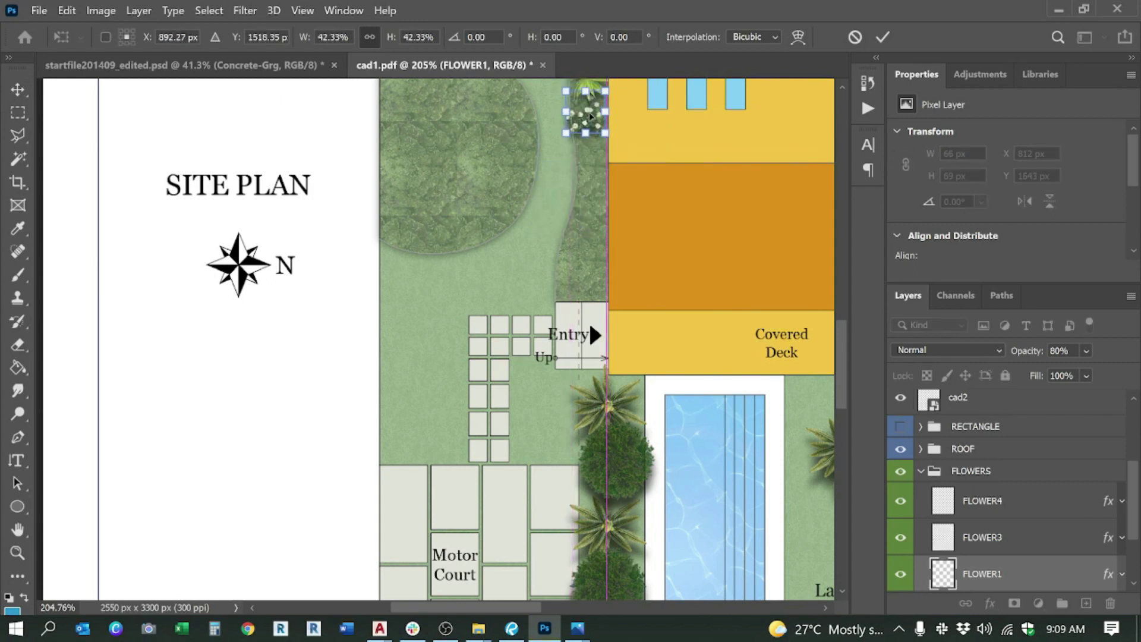
{"action": "scroll", "coordinate": [592, 116], "scroll_direction": "up", "scroll_amount": 3}
{"action": "left_click_drag", "start_coordinate": [585, 240], "coordinate": [586, 249]}
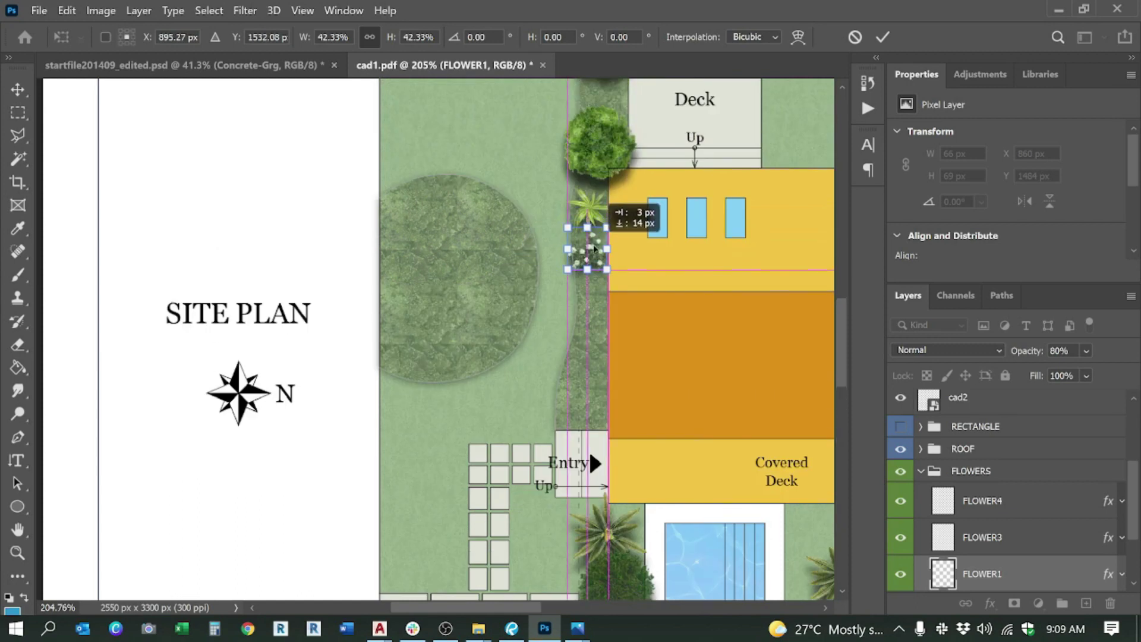
{"action": "key", "text": "Return"}
Step: Shrink the leafy plant to about half size and place it below the white flowers
{"action": "scroll", "coordinate": [561, 271], "scroll_direction": "down", "scroll_amount": 4, "text": "alt"}
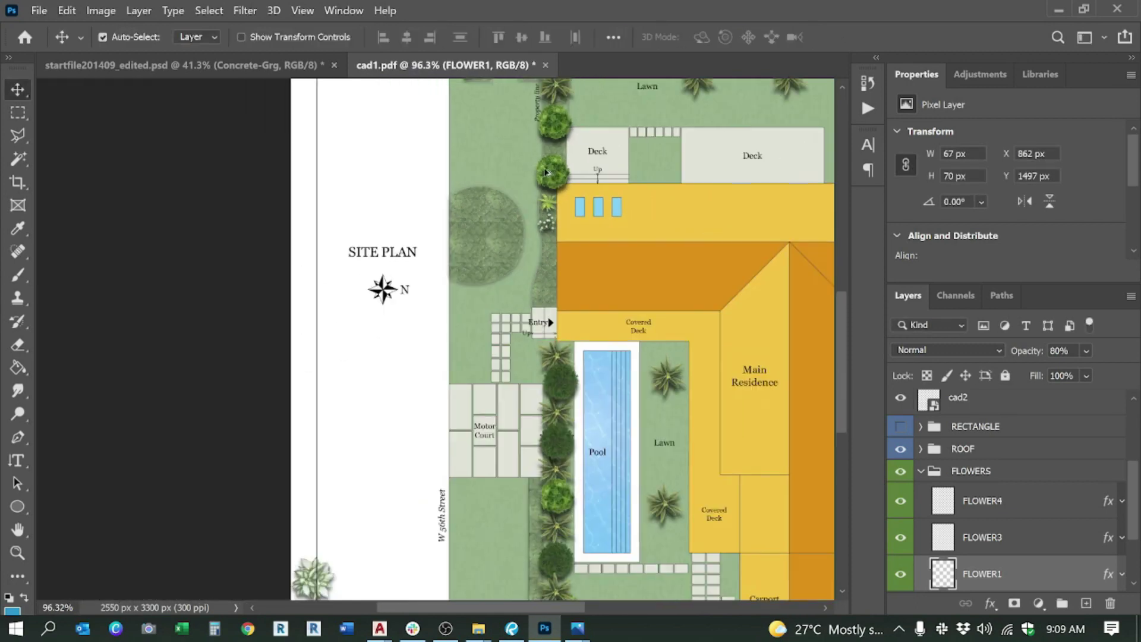
{"action": "left_click_drag", "start_coordinate": [354, 580], "coordinate": [553, 238]}
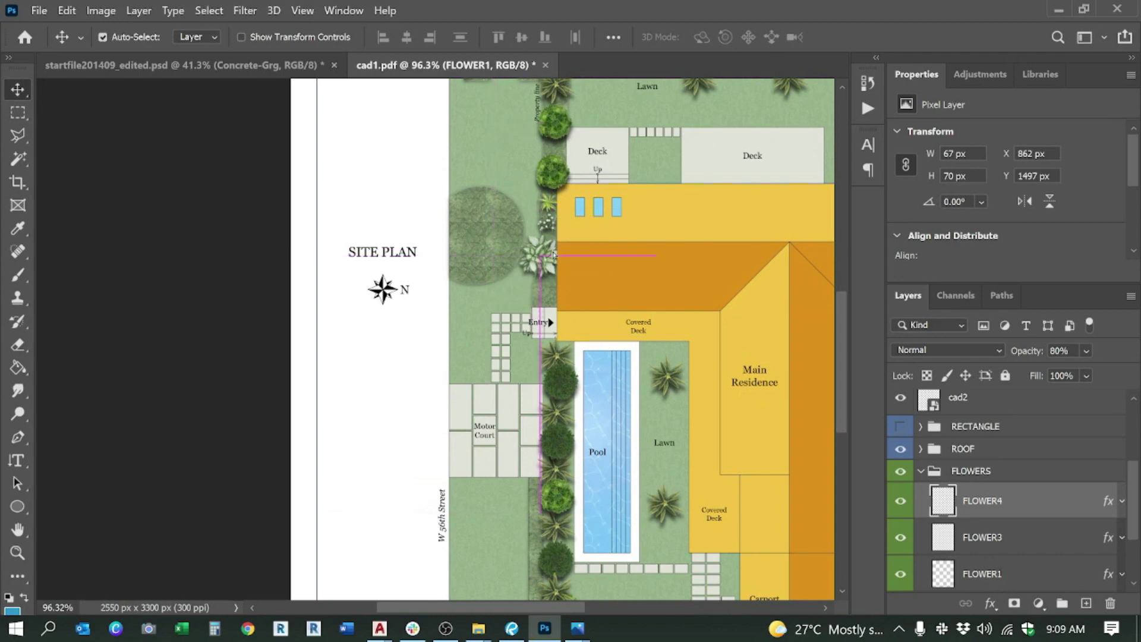
{"action": "scroll", "coordinate": [558, 223], "scroll_direction": "up", "scroll_amount": 5, "text": "alt"}
{"action": "key", "text": "ctrl+r"}
{"action": "key", "text": "ctrl+r"}
{"action": "key", "text": "ctrl+t"}
{"action": "left_click_drag", "start_coordinate": [511, 264], "coordinate": [514, 229]}
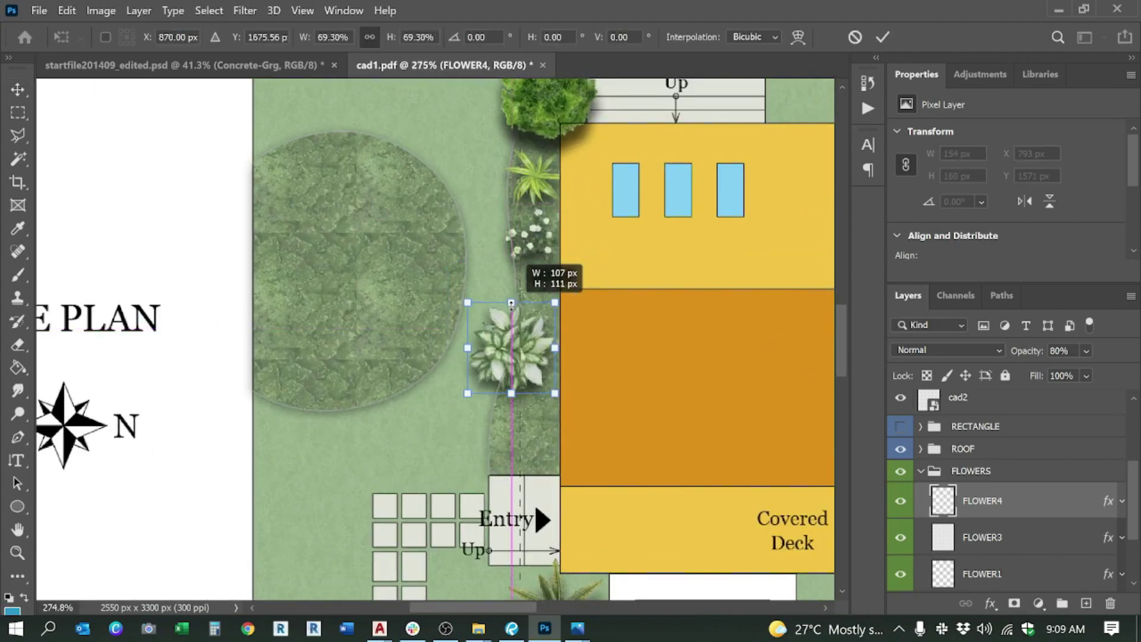
{"action": "left_click_drag", "start_coordinate": [555, 309], "coordinate": [551, 265]}
{"action": "left_click_drag", "start_coordinate": [521, 301], "coordinate": [533, 301]}
{"action": "key", "text": "Return"}
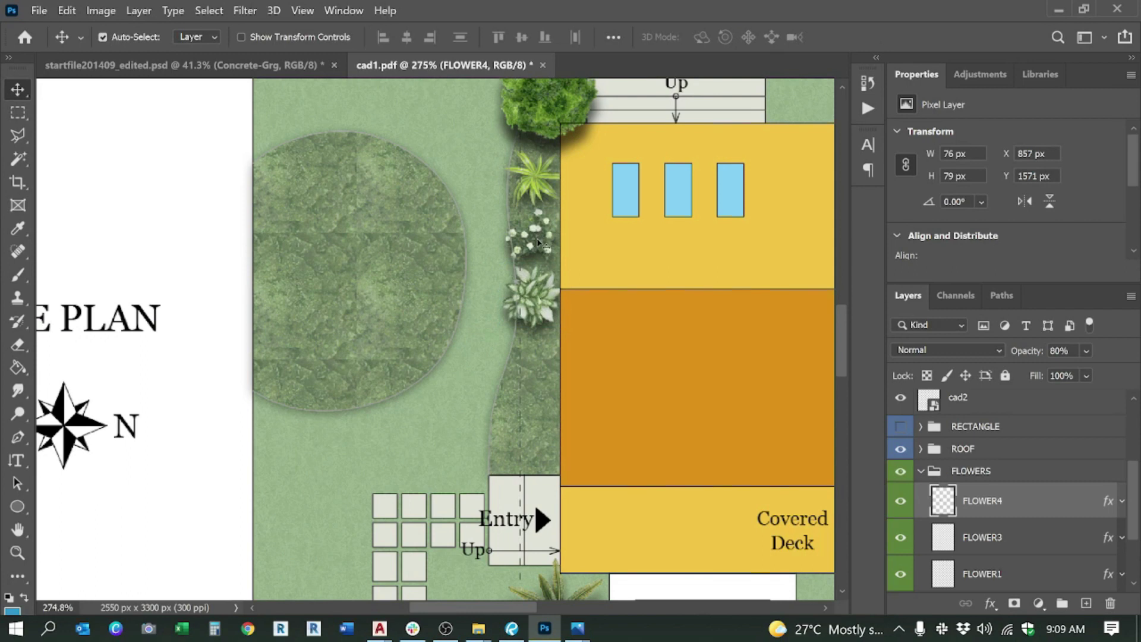
Step: Select the palm, white flowers and leafy plant and place a copy of the trio lower down
{"action": "left_click", "coordinate": [544, 240]}
{"action": "left_click", "coordinate": [535, 177]}
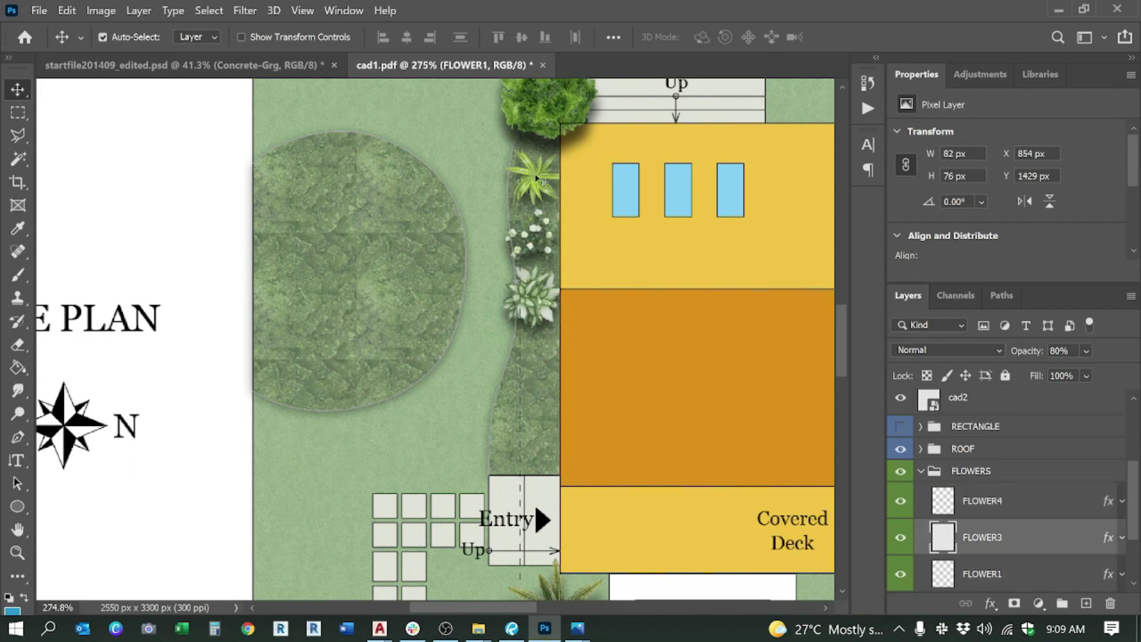
{"action": "left_click", "coordinate": [545, 241], "text": "shift"}
{"action": "left_click", "coordinate": [538, 297], "text": "shift"}
{"action": "key", "text": "ctrl"}
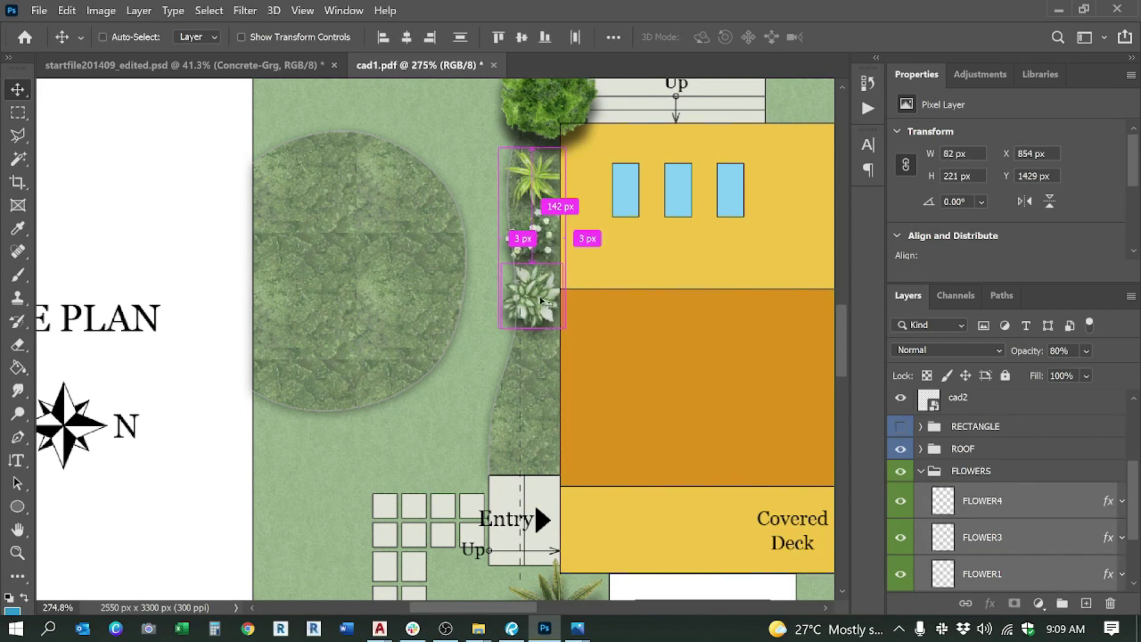
{"action": "left_click_drag", "start_coordinate": [541, 300], "coordinate": [536, 340]}
Step: Select the cad1 and cad2 layers and hide the cad1 linework
{"action": "left_click", "coordinate": [430, 326]}
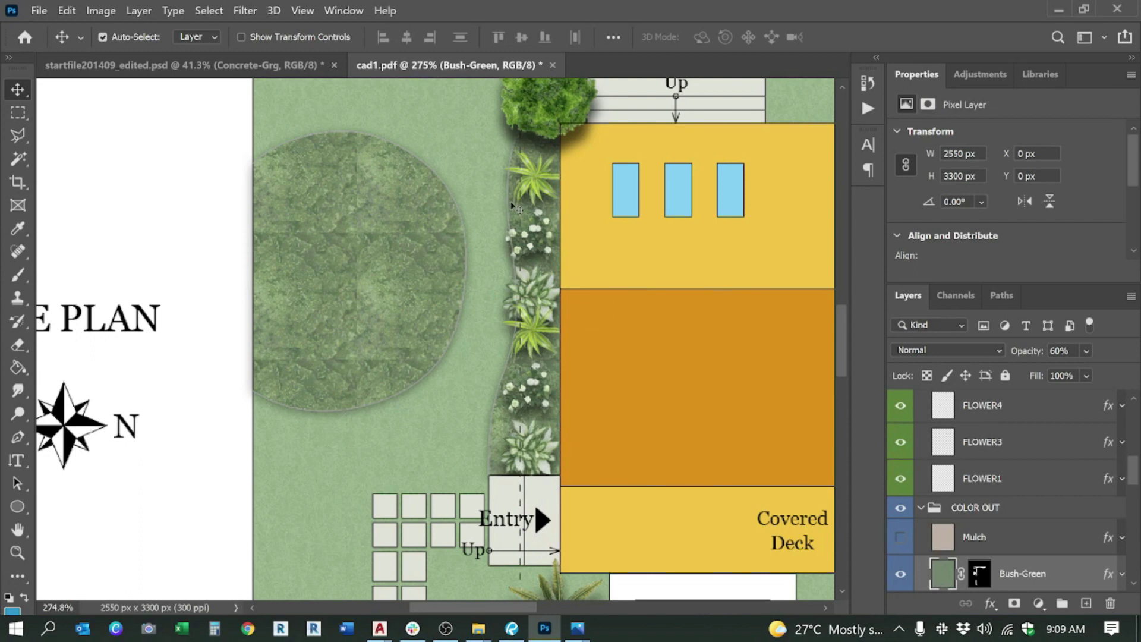
{"action": "scroll", "coordinate": [992, 526], "scroll_direction": "up", "scroll_amount": 5}
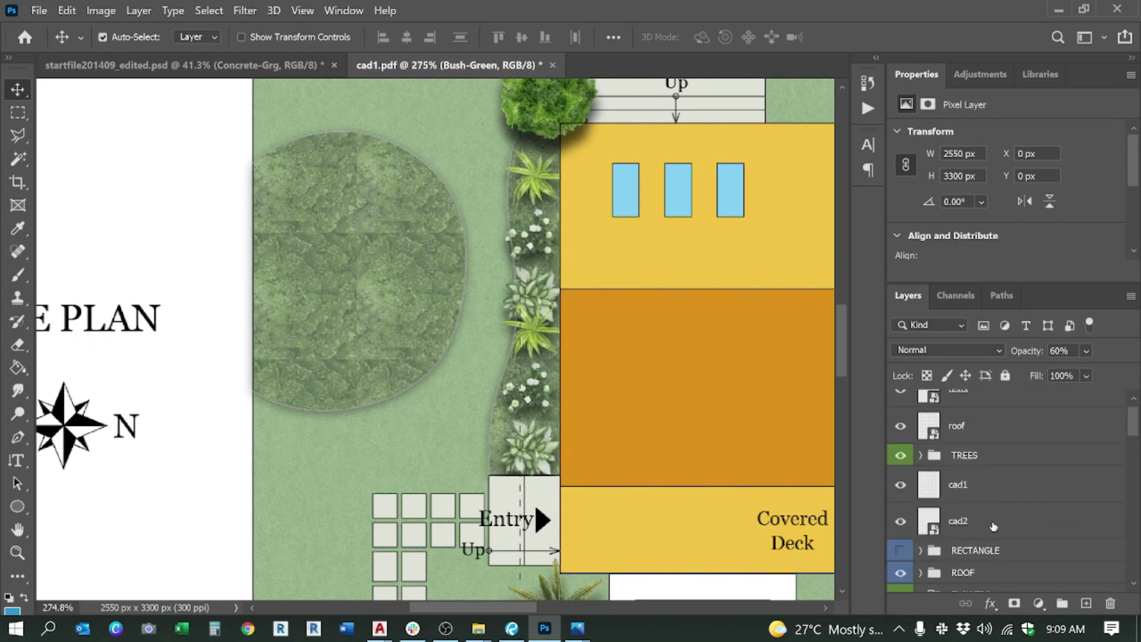
{"action": "left_click", "coordinate": [973, 503]}
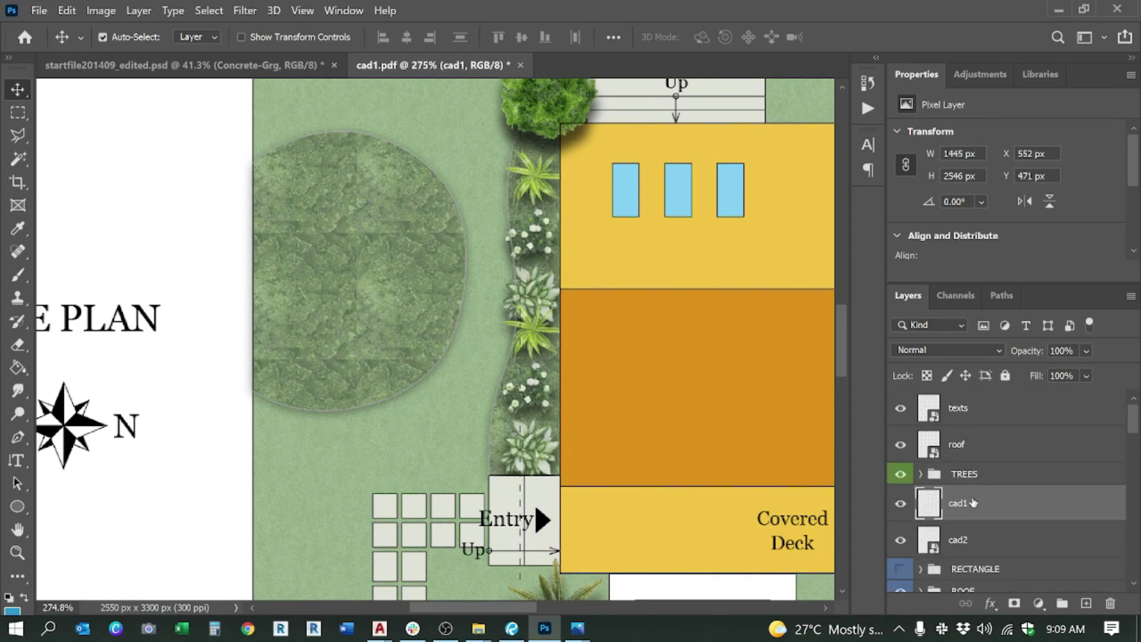
{"action": "left_click", "coordinate": [961, 542]}
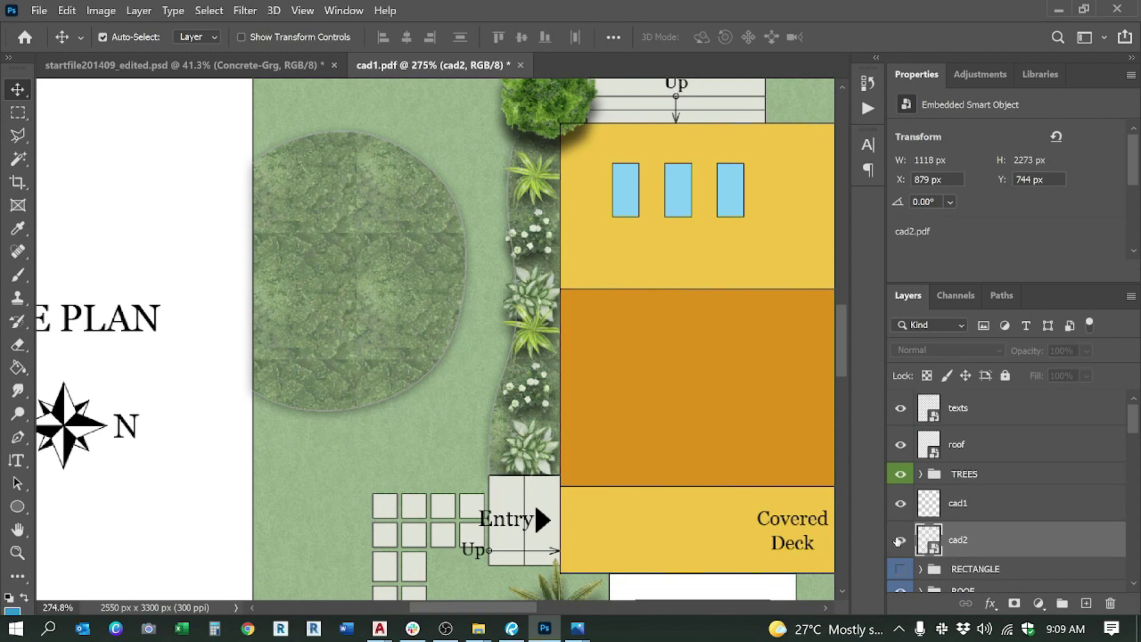
{"action": "left_click", "coordinate": [902, 510]}
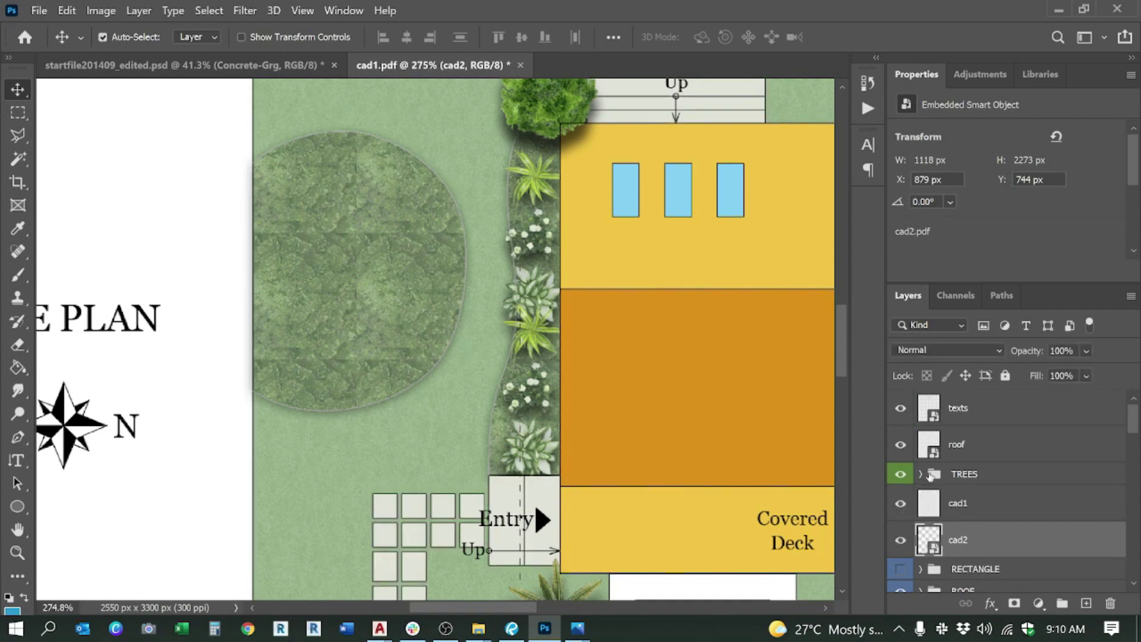
Step: Check the TREES group's contents and drag a layer higher in the Layers panel
{"action": "left_click", "coordinate": [921, 473]}
{"action": "left_click", "coordinate": [921, 473]}
{"action": "scroll", "coordinate": [928, 547], "scroll_direction": "down", "scroll_amount": 1}
{"action": "scroll", "coordinate": [930, 562], "scroll_direction": "down", "scroll_amount": 1}
{"action": "left_click_drag", "start_coordinate": [992, 542], "coordinate": [1003, 412]}
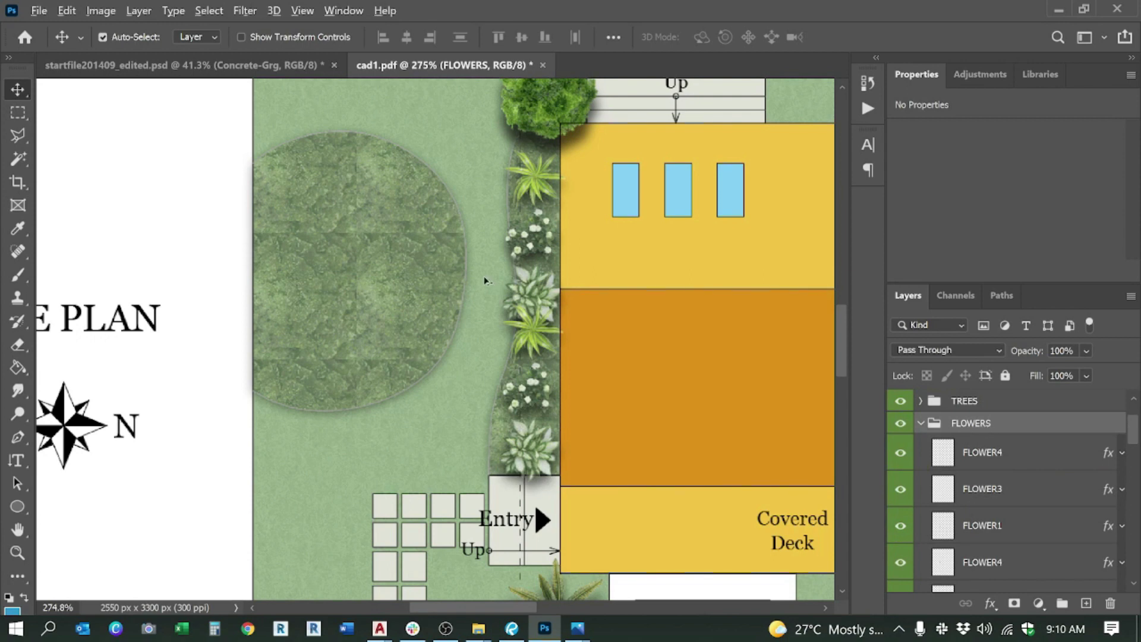
{"action": "scroll", "coordinate": [484, 280], "scroll_direction": "down", "scroll_amount": 5}
{"action": "scroll", "coordinate": [508, 181], "scroll_direction": "up", "scroll_amount": 2}
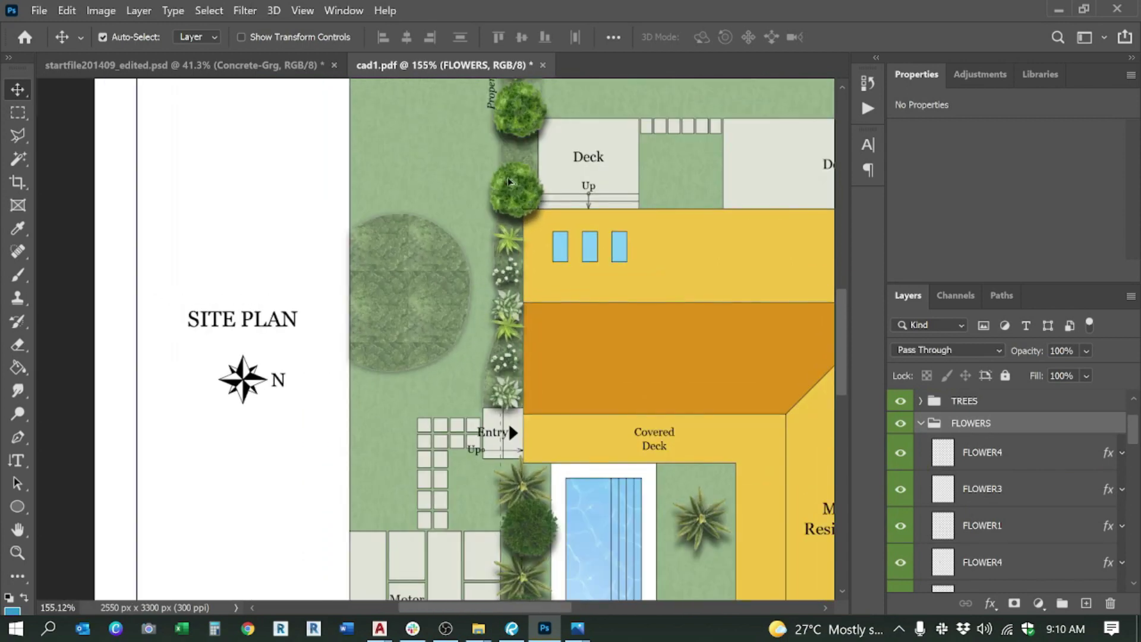
{"action": "scroll", "coordinate": [514, 192], "scroll_direction": "up", "scroll_amount": 6}
{"action": "scroll", "coordinate": [453, 237], "scroll_direction": "down", "scroll_amount": 4}
{"action": "scroll", "coordinate": [994, 473], "scroll_direction": "up", "scroll_amount": 2}
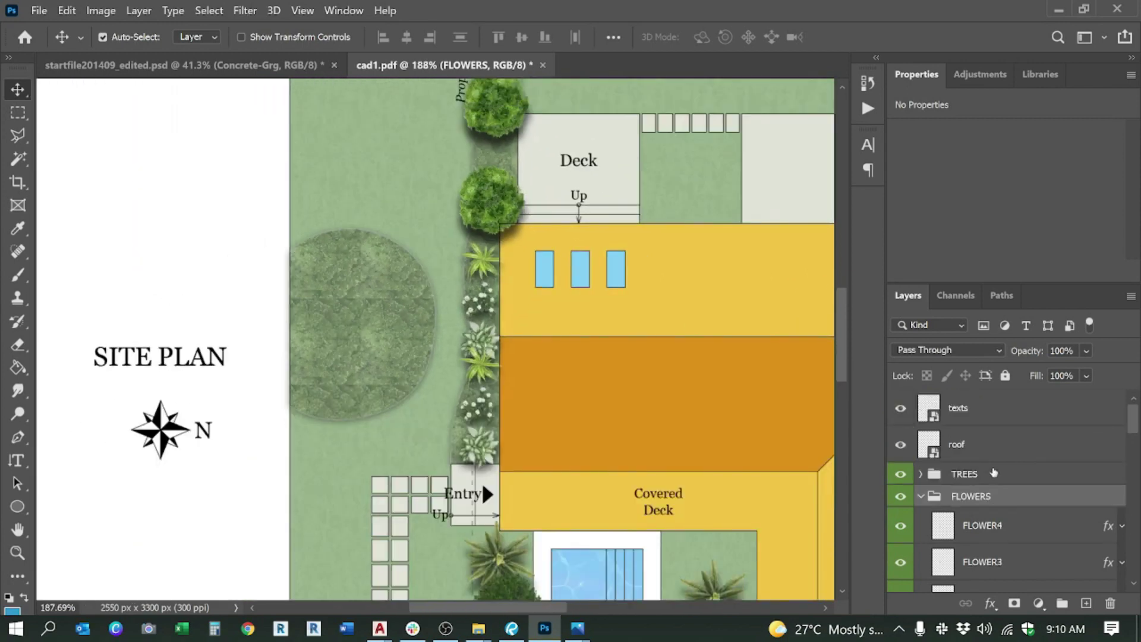
Step: Collapse the FLOWERS and COLOR OUT groups, then drag ROOF above TREES and FLOWERS
{"action": "left_click", "coordinate": [975, 458]}
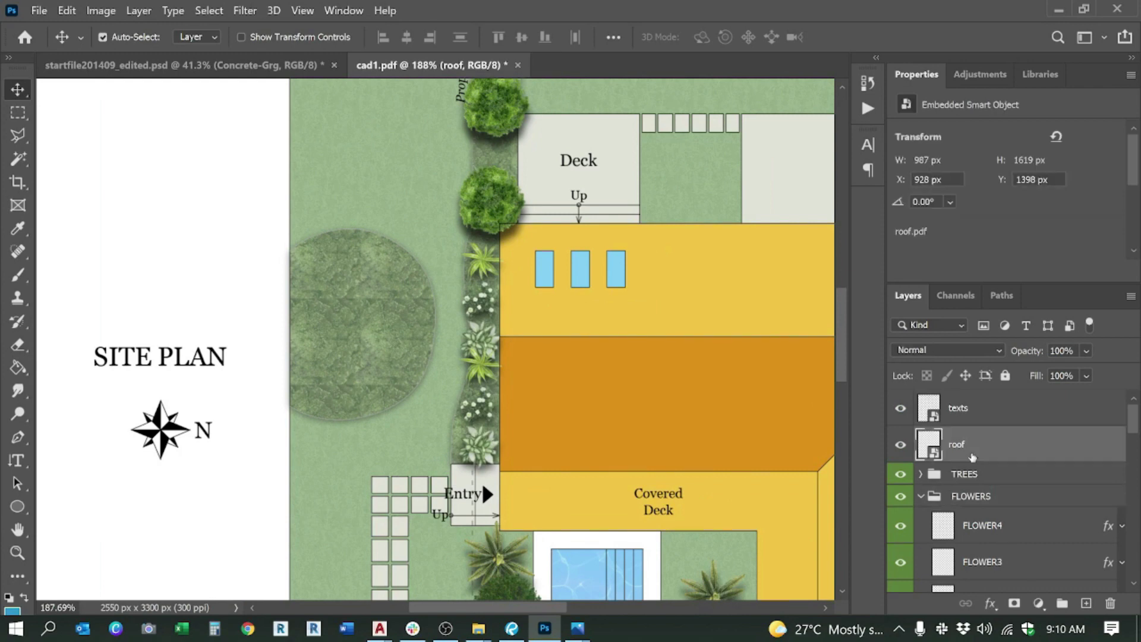
{"action": "left_click", "coordinate": [918, 501]}
{"action": "left_click", "coordinate": [921, 497]}
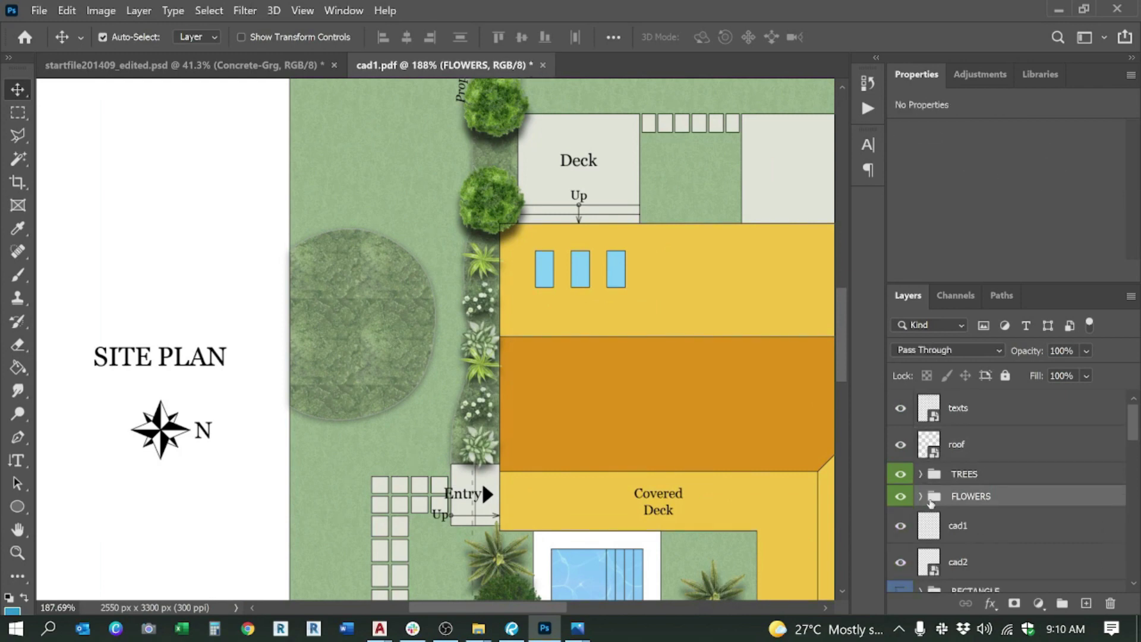
{"action": "scroll", "coordinate": [938, 528], "scroll_direction": "down", "scroll_amount": 3}
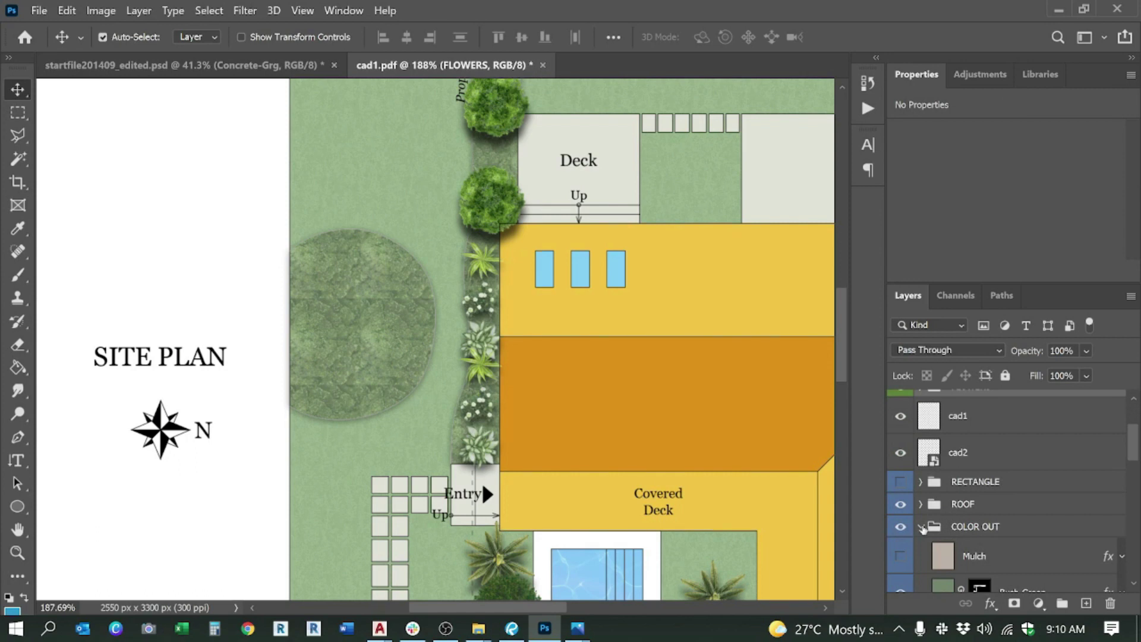
{"action": "left_click", "coordinate": [923, 528]}
{"action": "left_click", "coordinate": [1002, 528]}
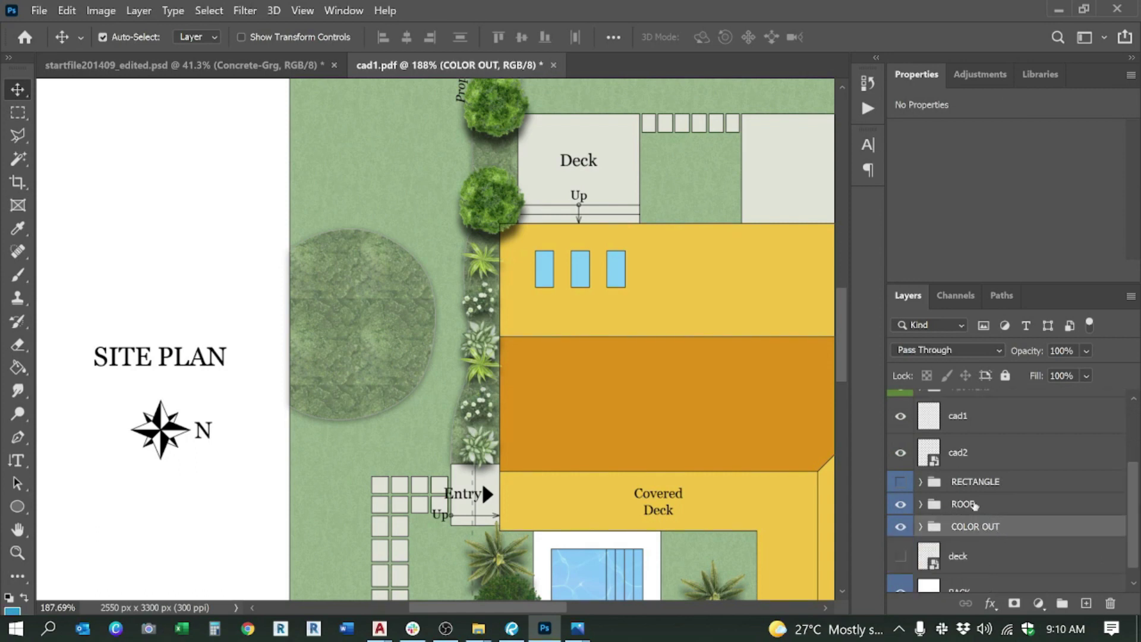
{"action": "left_click", "coordinate": [975, 504]}
{"action": "scroll", "coordinate": [1006, 525], "scroll_direction": "up", "scroll_amount": 1}
{"action": "left_click_drag", "start_coordinate": [990, 543], "coordinate": [1005, 462]}
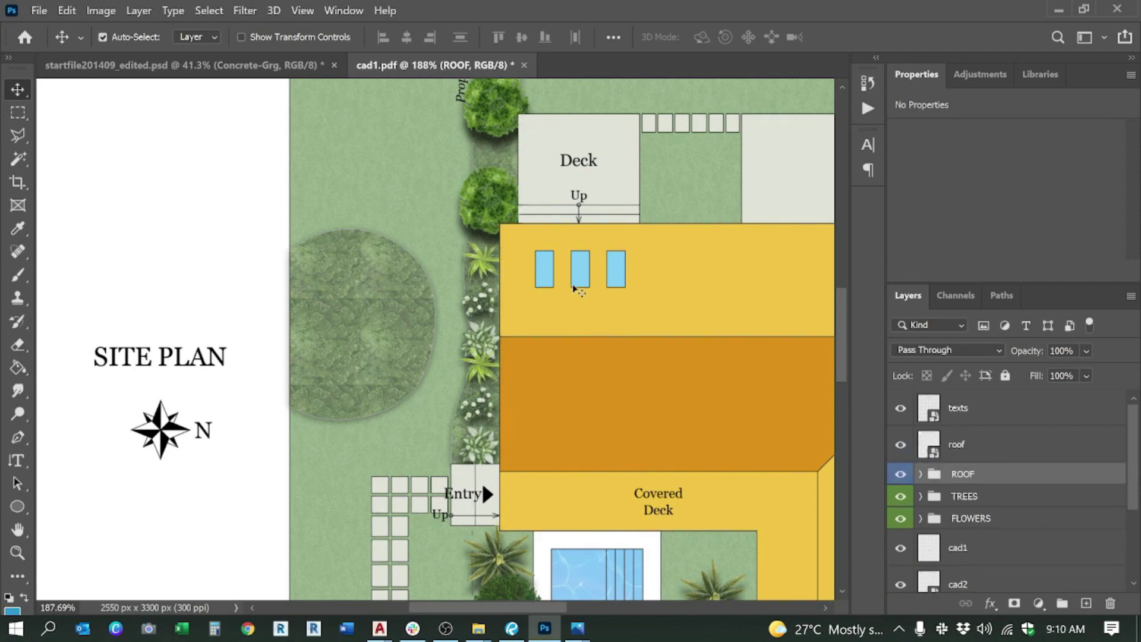
{"action": "scroll", "coordinate": [522, 264], "scroll_direction": "down", "scroll_amount": 5}
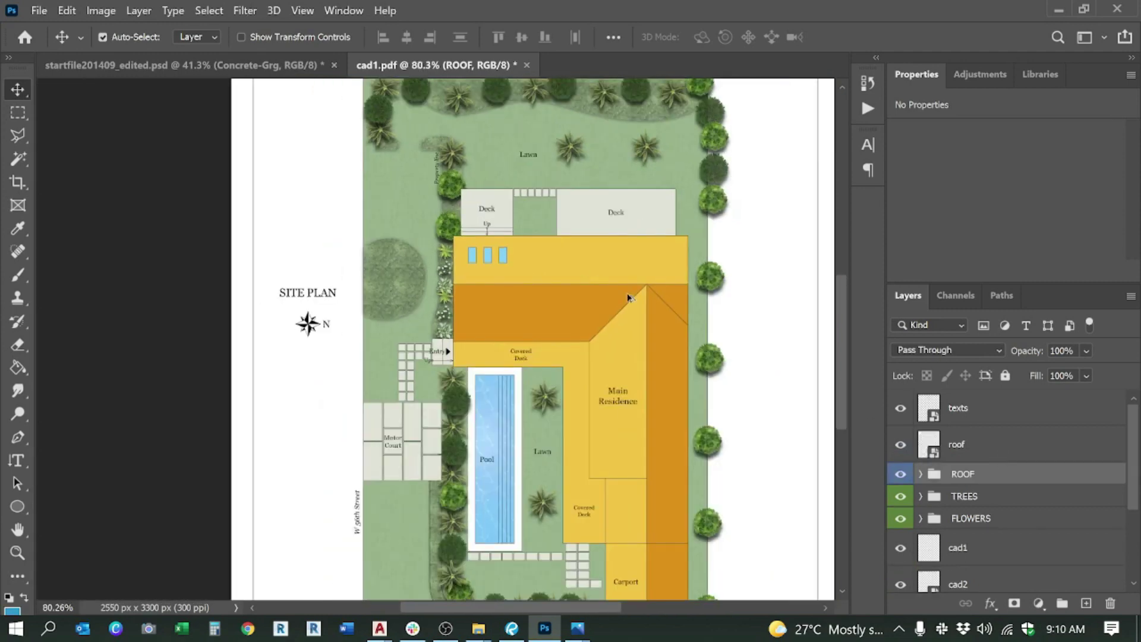
Step: Alt-drag a copy of the dark Tree-Dark-XL tree toward the right planting strip
{"action": "scroll", "coordinate": [542, 456], "scroll_direction": "up", "scroll_amount": 2}
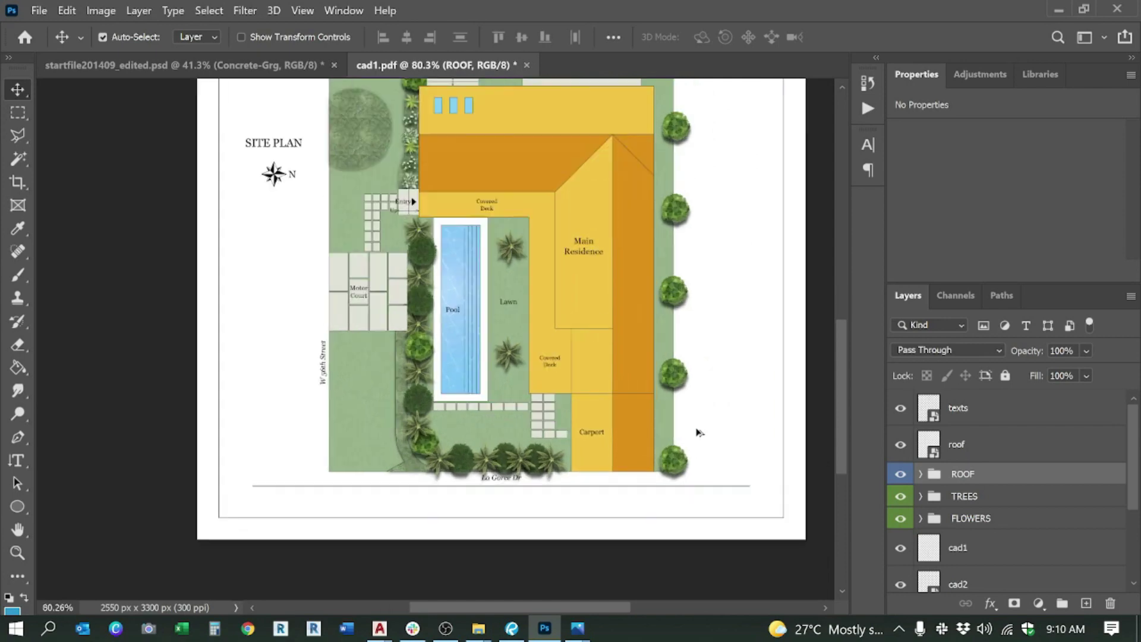
{"action": "scroll", "coordinate": [608, 340], "scroll_direction": "up", "scroll_amount": 3}
{"action": "left_click_drag", "start_coordinate": [294, 419], "coordinate": [648, 315]}
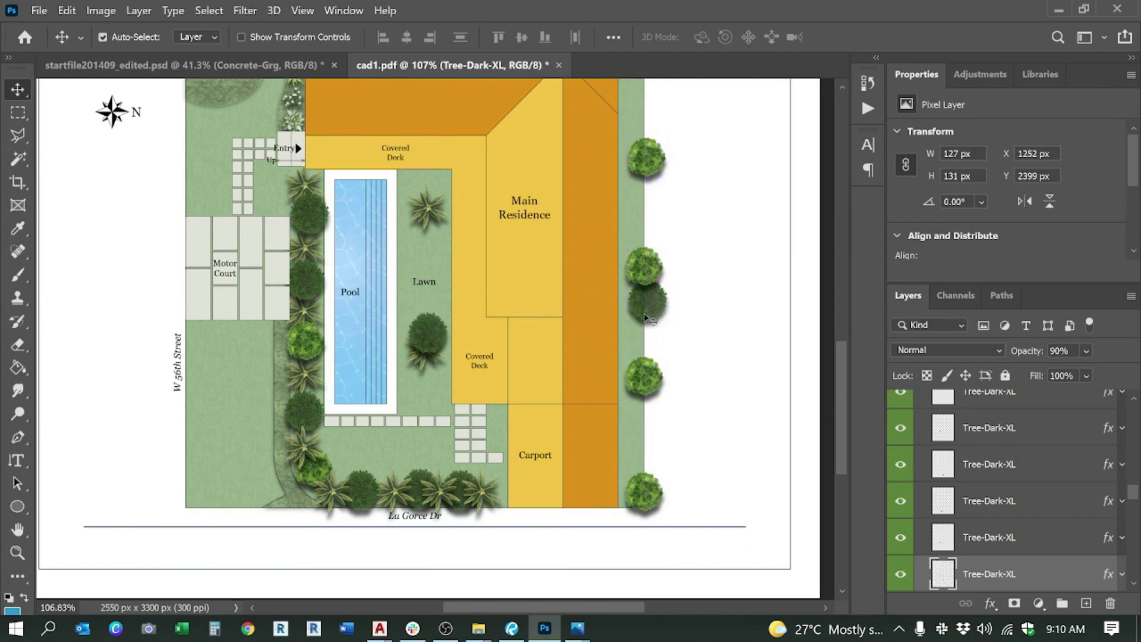
{"action": "left_click_drag", "start_coordinate": [426, 350], "coordinate": [594, 469]}
{"action": "scroll", "coordinate": [595, 469], "scroll_direction": "down", "scroll_amount": 3}
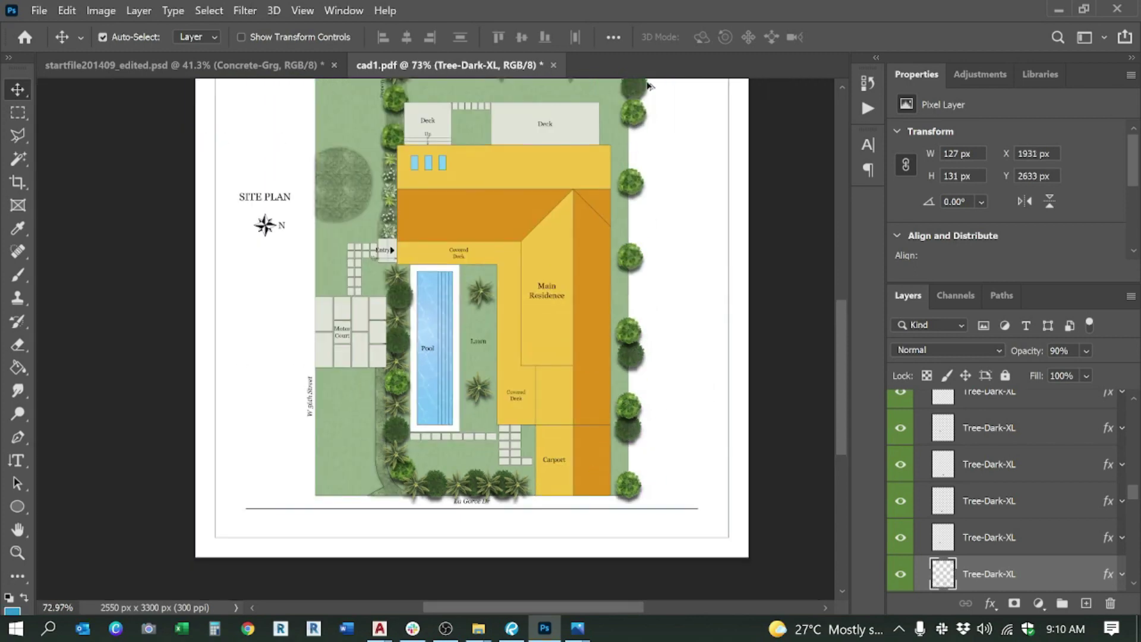
{"action": "scroll", "coordinate": [624, 290], "scroll_direction": "up", "scroll_amount": 8}
{"action": "left_click_drag", "start_coordinate": [624, 290], "coordinate": [622, 294]}
{"action": "key", "text": "ctrl"}
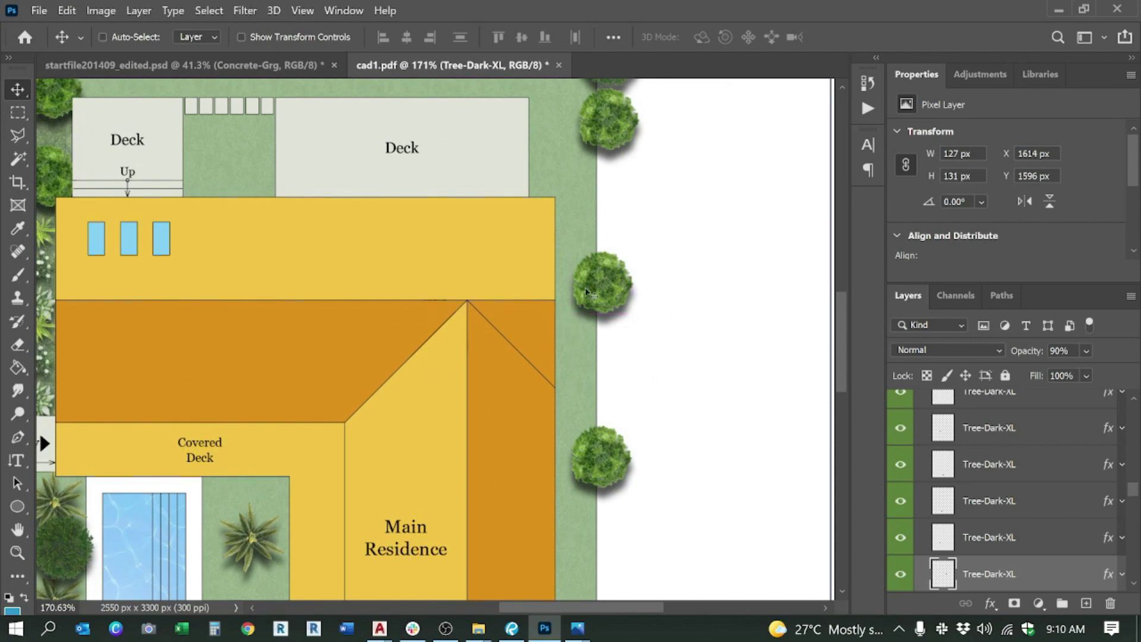
{"action": "scroll", "coordinate": [499, 304], "scroll_direction": "down", "scroll_amount": 5}
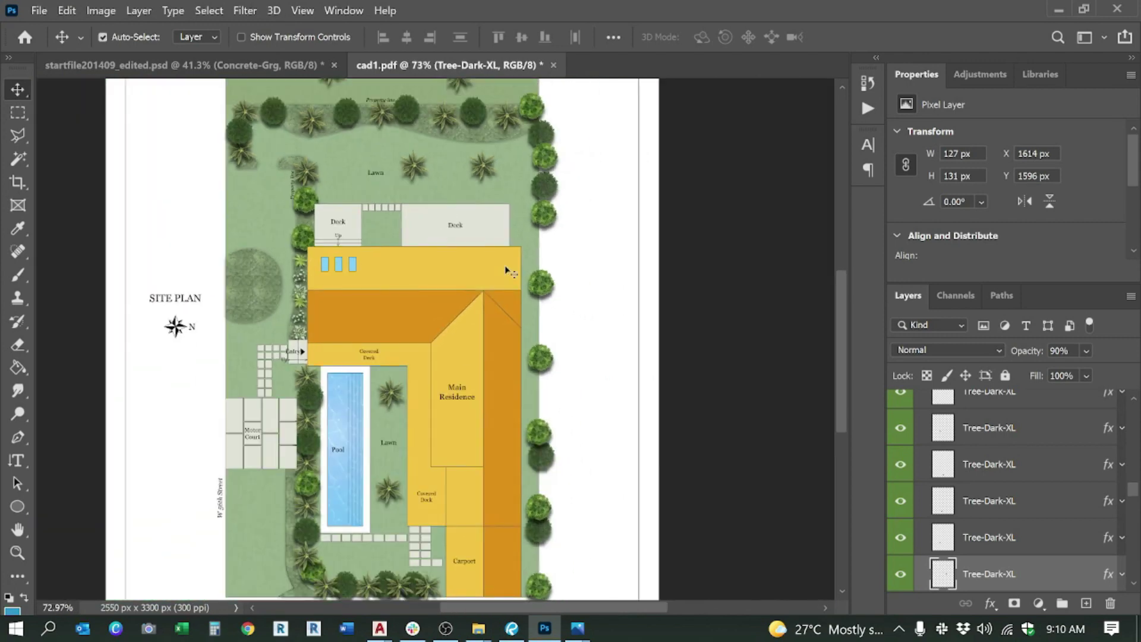
Step: Transform the dark tree copy off the roof toward the east tree line
{"action": "key", "text": "ctrl+t"}
{"action": "left_click_drag", "start_coordinate": [473, 310], "coordinate": [546, 309]}
{"action": "key", "text": "Return"}
{"action": "scroll", "coordinate": [502, 196], "scroll_direction": "up", "scroll_amount": 5}
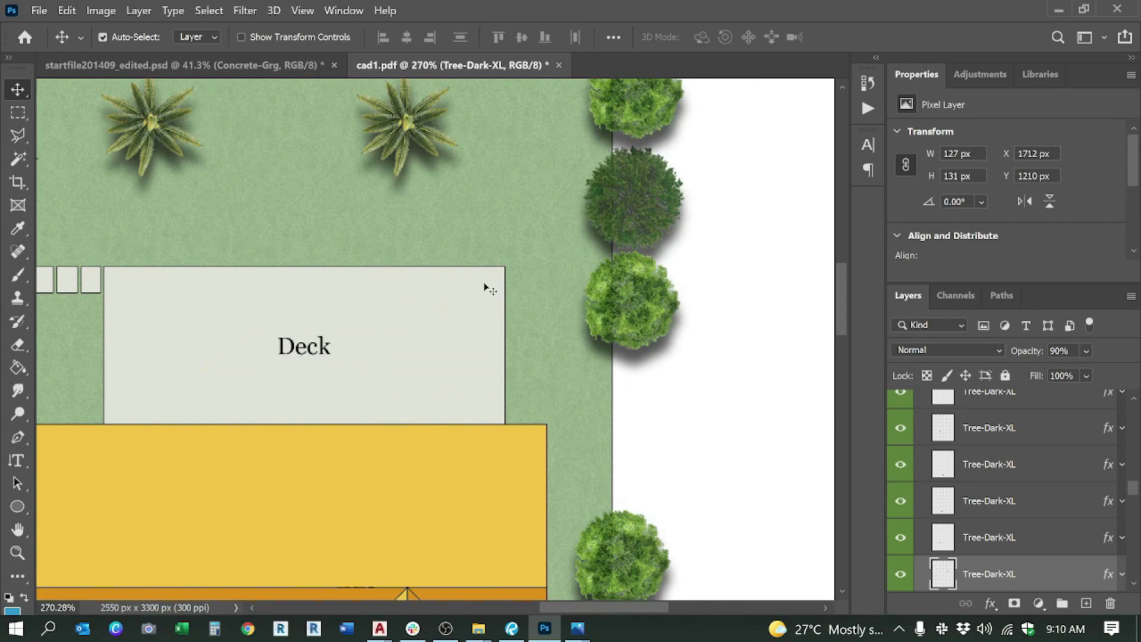
Step: Shift the dark tree down into the east-edge tree row beside the Deck
{"action": "key", "text": "ctrl+t"}
{"action": "left_click_drag", "start_coordinate": [470, 293], "coordinate": [653, 361]}
{"action": "scroll", "coordinate": [654, 339], "scroll_direction": "down", "scroll_amount": 2}
{"action": "key", "text": "alt+space"}
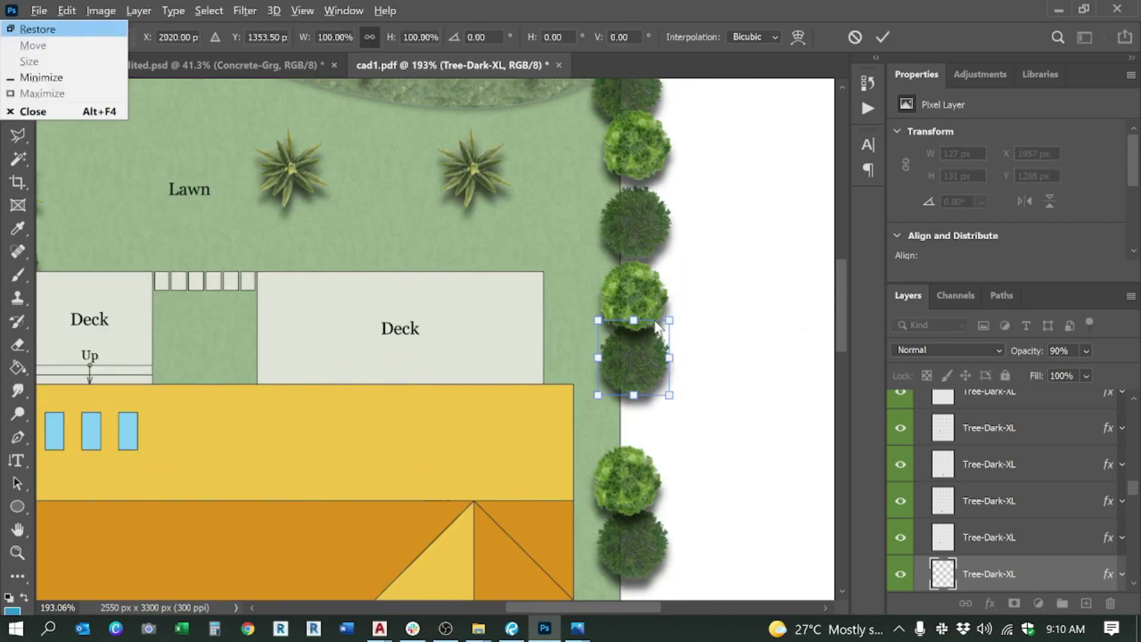
{"action": "key", "text": "Escape"}
{"action": "key", "text": "Return"}
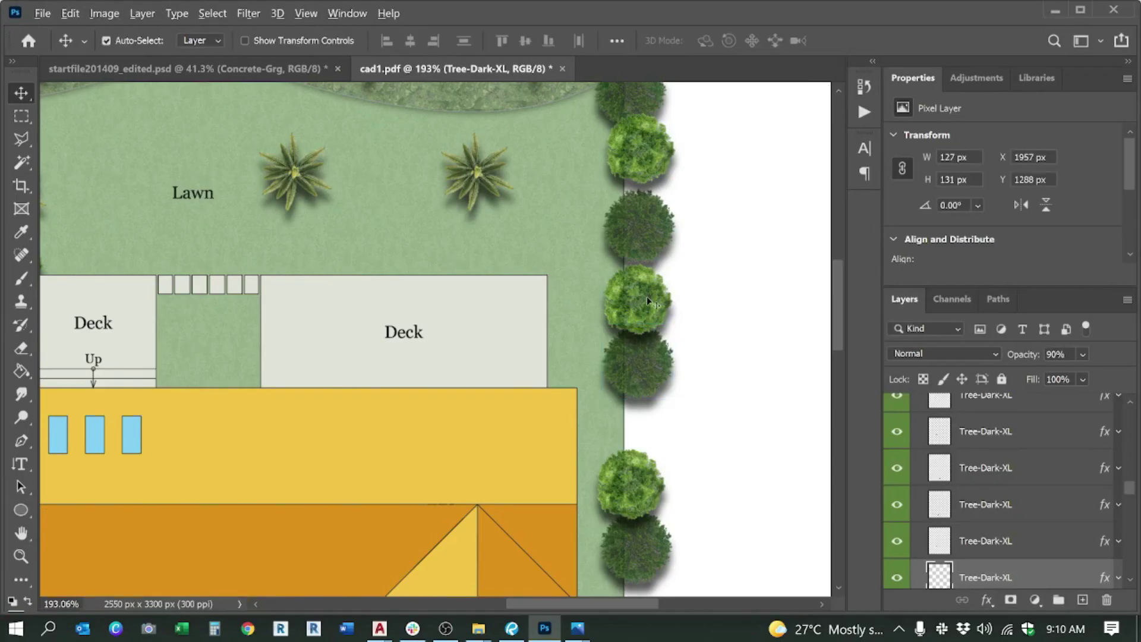
{"action": "scroll", "coordinate": [618, 321], "scroll_direction": "down", "scroll_amount": 2}
{"action": "scroll", "coordinate": [618, 321], "scroll_direction": "down", "scroll_amount": 5}
{"action": "scroll", "coordinate": [604, 279], "scroll_direction": "up", "scroll_amount": 6}
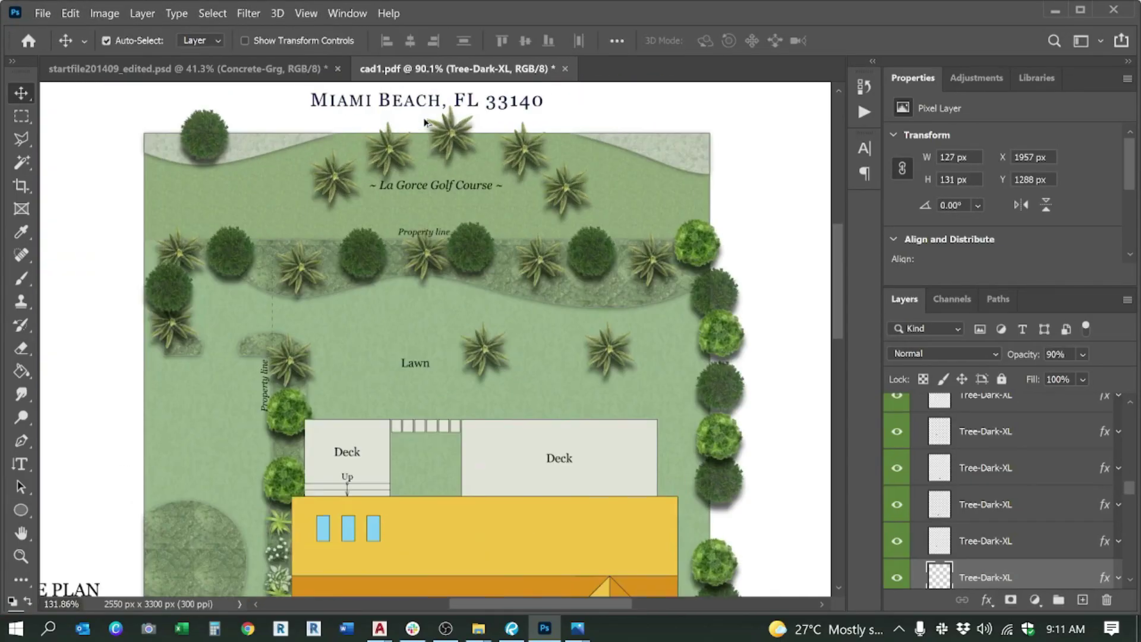
{"action": "key", "text": "ctrl"}
{"action": "left_click", "coordinate": [731, 260], "text": "ctrl"}
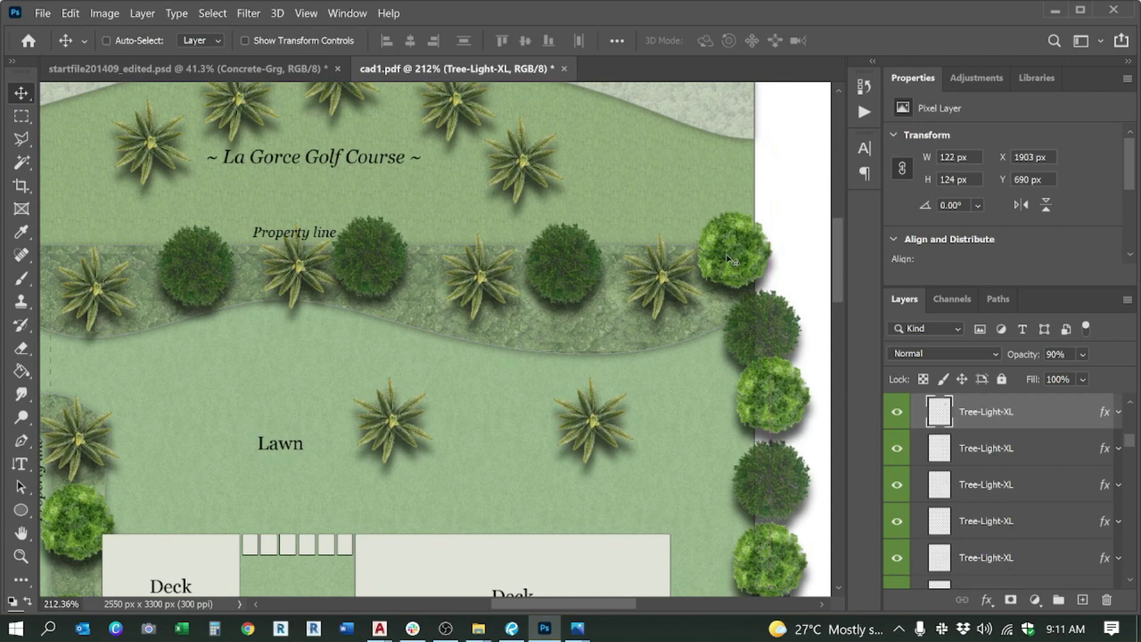
Step: Move a light tree into the hedge row and duplicate it beside the dark tree
{"action": "left_click_drag", "start_coordinate": [731, 260], "coordinate": [621, 277]}
{"action": "key", "text": "ctrl"}
{"action": "scroll", "coordinate": [621, 277], "scroll_direction": "down", "scroll_amount": 5}
{"action": "scroll", "coordinate": [556, 275], "scroll_direction": "up", "scroll_amount": 5}
{"action": "key", "text": "ctrl"}
{"action": "key", "text": "ctrl+z"}
{"action": "left_click_drag", "start_coordinate": [453, 318], "coordinate": [394, 312]}
Step: Position light trees beside the La Gorce Golf Course label and the top palms
{"action": "scroll", "coordinate": [393, 312], "scroll_direction": "down", "scroll_amount": 5}
{"action": "scroll", "coordinate": [299, 323], "scroll_direction": "up", "scroll_amount": 4}
{"action": "scroll", "coordinate": [299, 322], "scroll_direction": "up", "scroll_amount": 2}
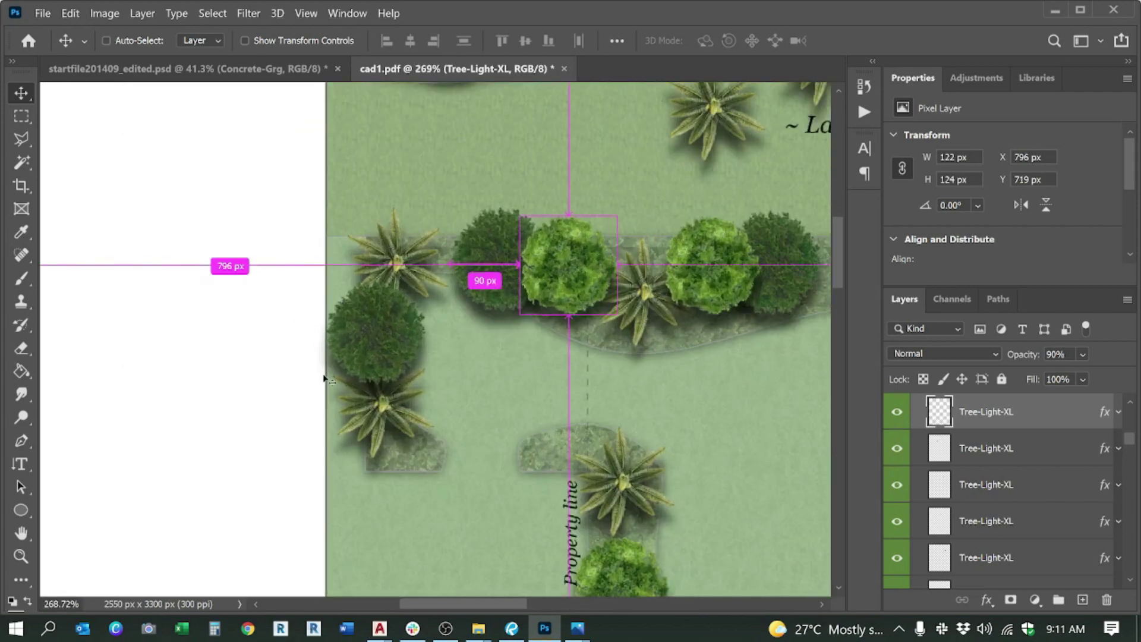
{"action": "scroll", "coordinate": [325, 379], "scroll_direction": "down", "scroll_amount": 4}
{"action": "scroll", "coordinate": [647, 224], "scroll_direction": "up", "scroll_amount": 3}
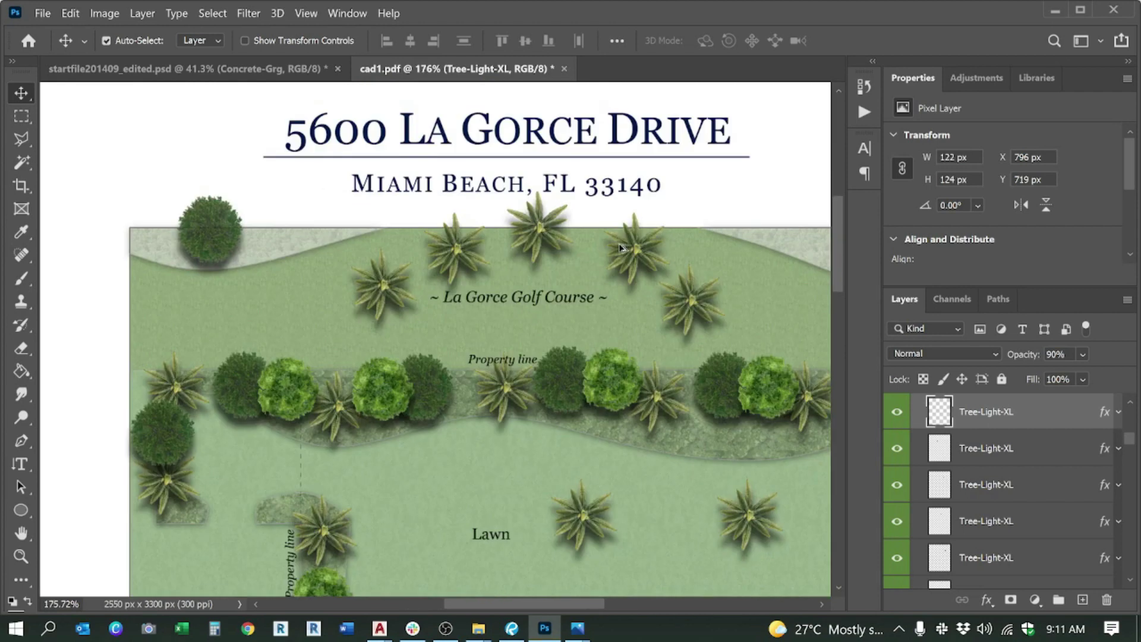
{"action": "left_click_drag", "start_coordinate": [447, 310], "coordinate": [612, 251]}
{"action": "left_click_drag", "start_coordinate": [464, 331], "coordinate": [363, 265]}
{"action": "left_click_drag", "start_coordinate": [432, 329], "coordinate": [600, 290]}
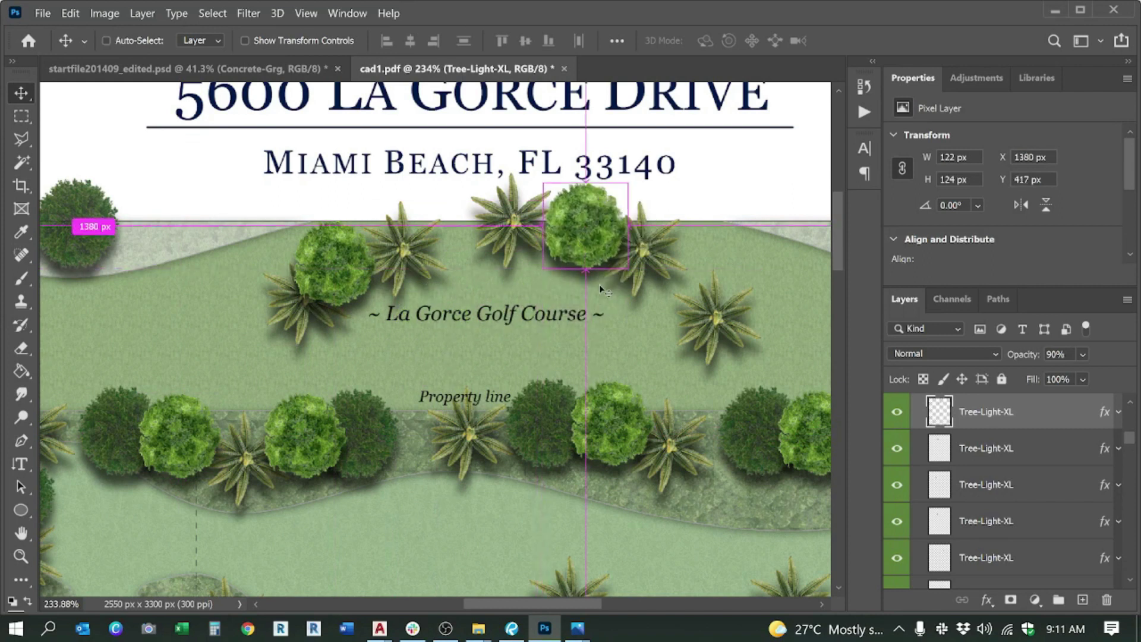
Step: Paste two dark tree copies along the top edge beside the golf course label
{"action": "left_click", "coordinate": [564, 421], "text": "ctrl"}
{"action": "key", "text": "ctrl+v"}
{"action": "left_click_drag", "start_coordinate": [458, 343], "coordinate": [479, 235]}
{"action": "key", "text": "ctrl+v"}
{"action": "left_click_drag", "start_coordinate": [443, 320], "coordinate": [746, 257]}
{"action": "scroll", "coordinate": [746, 256], "scroll_direction": "down", "scroll_amount": 2}
{"action": "scroll", "coordinate": [349, 292], "scroll_direction": "up", "scroll_amount": 2}
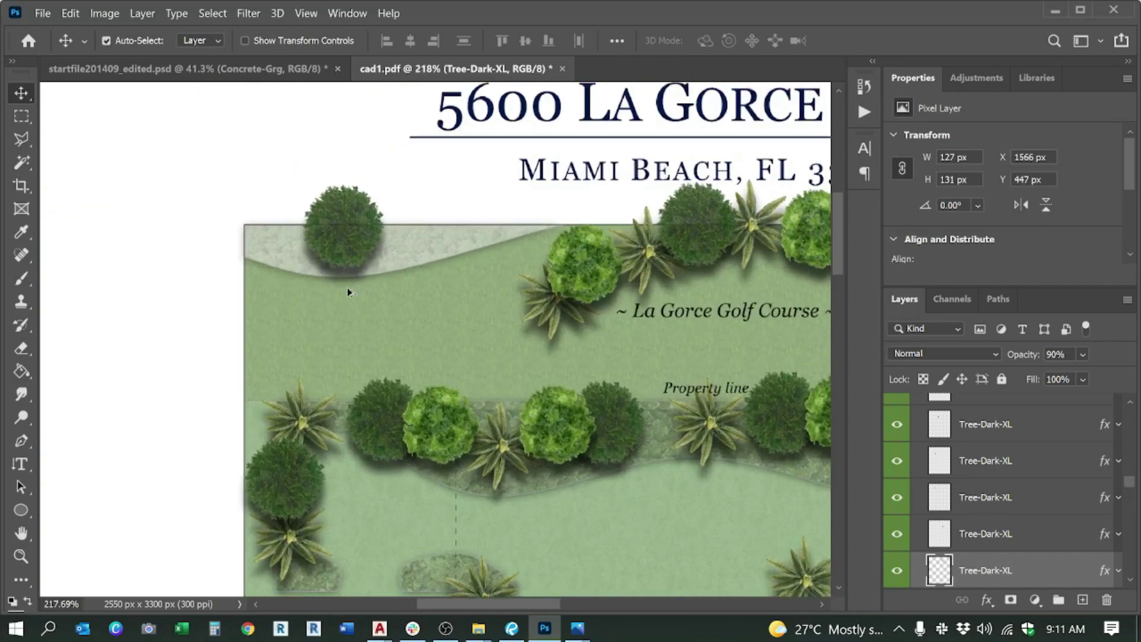
{"action": "scroll", "coordinate": [349, 292], "scroll_direction": "up", "scroll_amount": 1}
Step: Duplicate a light tree to the top-left corner and a palm copy to the top edge
{"action": "left_click", "coordinate": [473, 433], "text": "ctrl"}
{"action": "left_click_drag", "start_coordinate": [485, 410], "coordinate": [446, 167]}
{"action": "left_click_drag", "start_coordinate": [447, 306], "coordinate": [257, 178]}
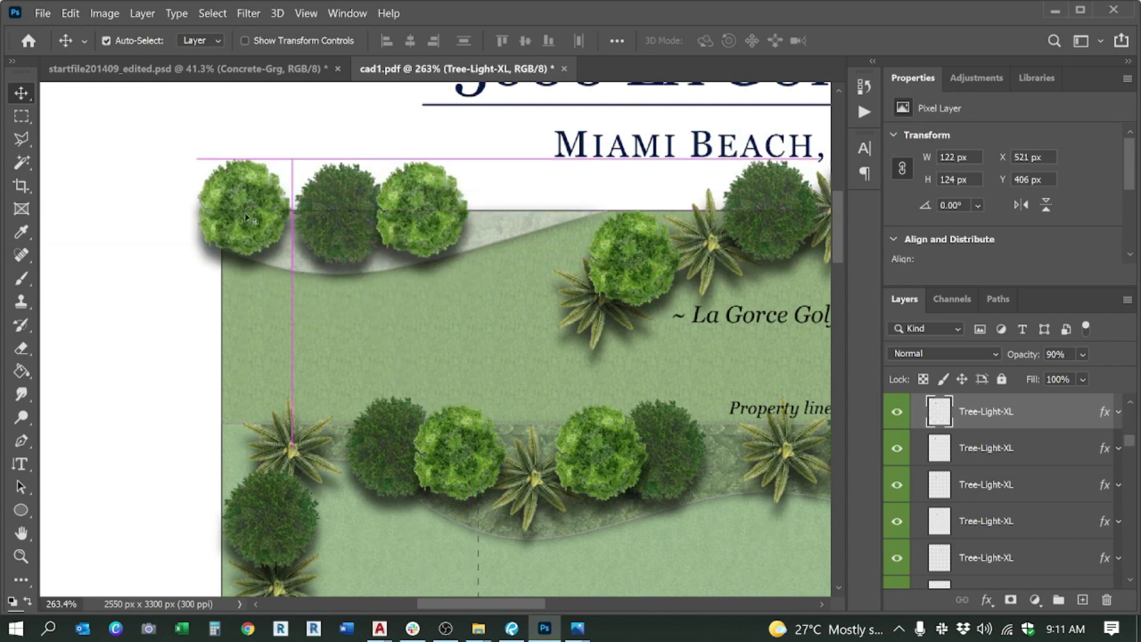
{"action": "left_click", "coordinate": [588, 318]}
{"action": "key", "text": "ctrl+c"}
{"action": "key", "text": "ctrl+v"}
{"action": "left_click_drag", "start_coordinate": [440, 326], "coordinate": [318, 236]}
{"action": "scroll", "coordinate": [342, 231], "scroll_direction": "down", "scroll_amount": 5}
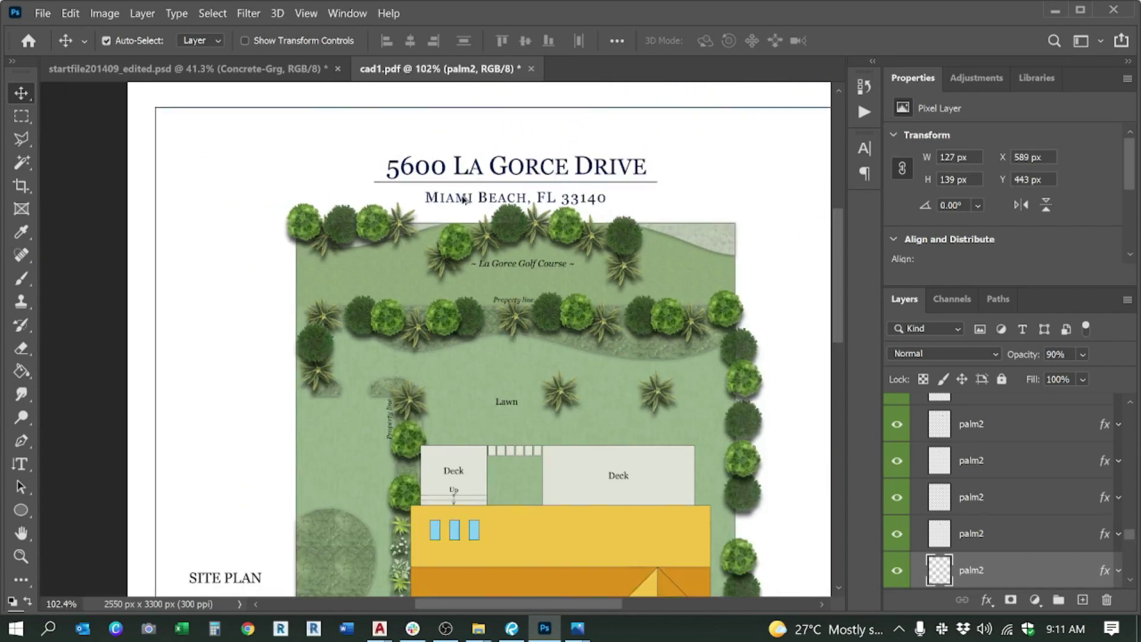
Step: Paste a palm2 copy into the round bed and undo the accidental bush move
{"action": "scroll", "coordinate": [464, 199], "scroll_direction": "down", "scroll_amount": 3}
{"action": "scroll", "coordinate": [371, 490], "scroll_direction": "up", "scroll_amount": 6}
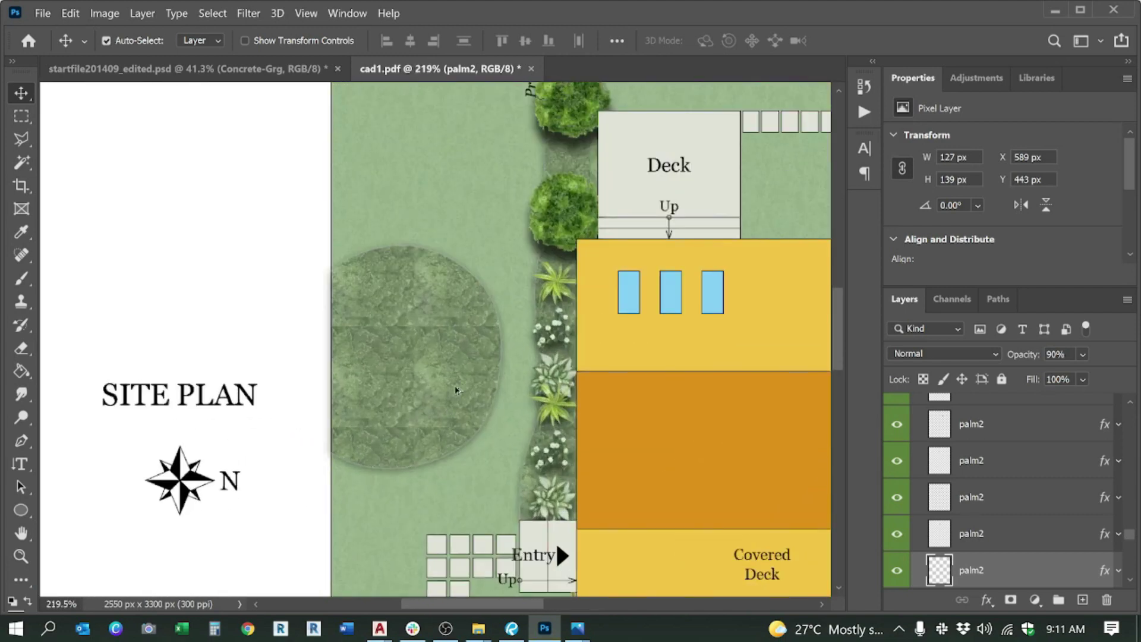
{"action": "scroll", "coordinate": [380, 384], "scroll_direction": "up", "scroll_amount": 3}
{"action": "key", "text": "ctrl+z"}
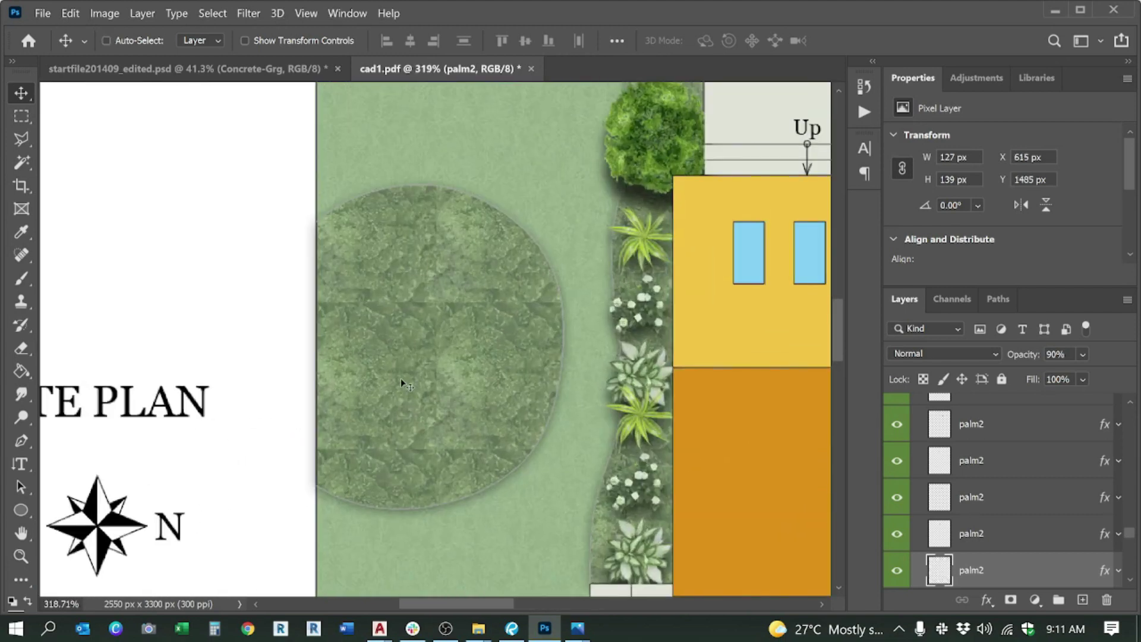
{"action": "left_click_drag", "start_coordinate": [439, 351], "coordinate": [407, 355]}
{"action": "key", "text": "ctrl+z"}
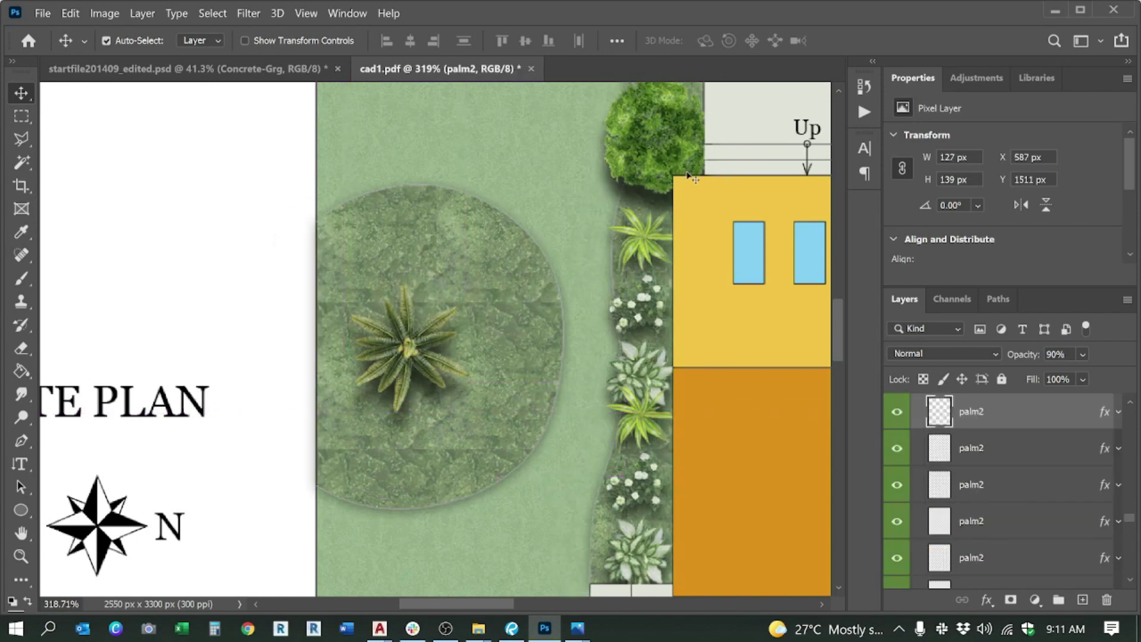
Step: Paste two Tree-Light-XL copies over and beside the palm in the bed
{"action": "left_click", "coordinate": [659, 162]}
{"action": "key", "text": "ctrl+v"}
{"action": "left_click_drag", "start_coordinate": [475, 294], "coordinate": [454, 212]}
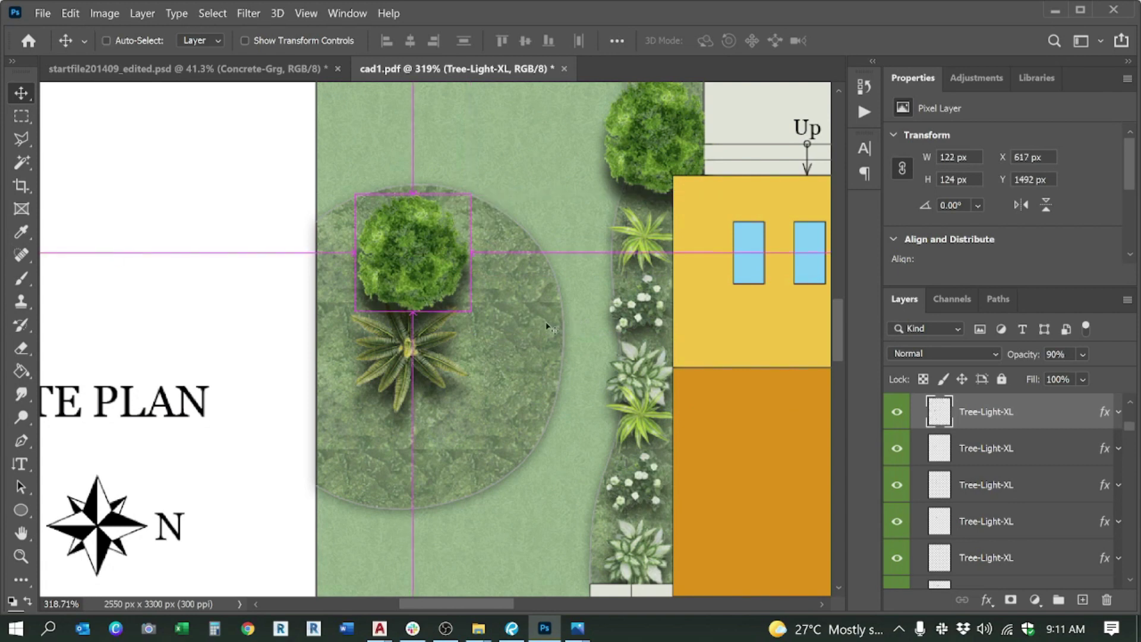
{"action": "key", "text": "ctrl+v"}
{"action": "left_click_drag", "start_coordinate": [440, 315], "coordinate": [516, 317]}
{"action": "scroll", "coordinate": [516, 317], "scroll_direction": "down", "scroll_amount": 6}
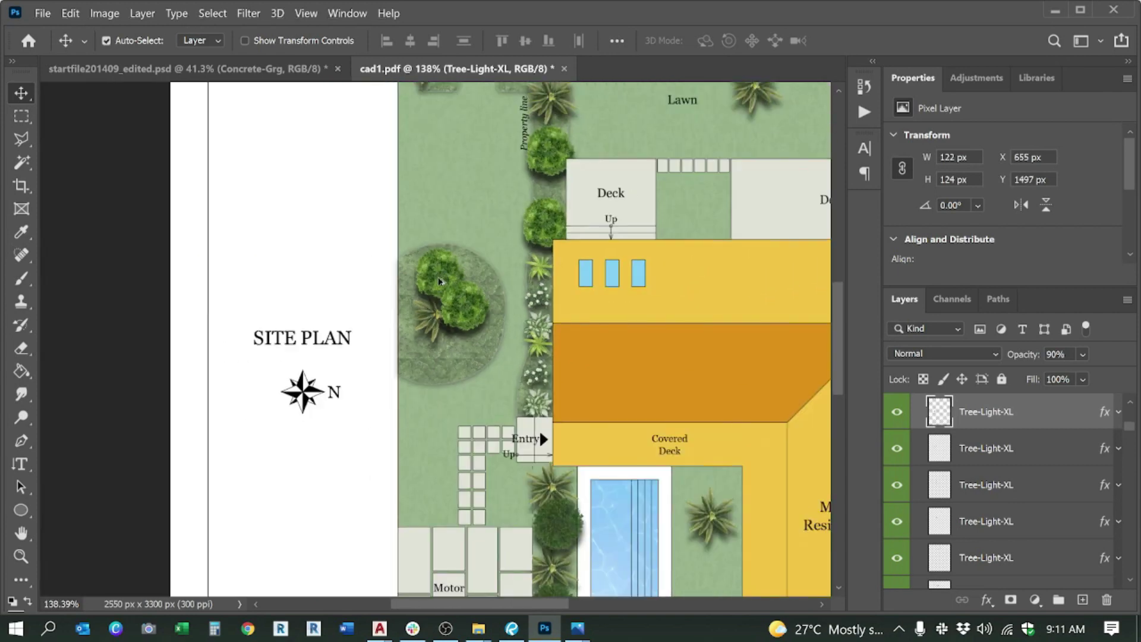
{"action": "scroll", "coordinate": [553, 136], "scroll_direction": "up", "scroll_amount": 5}
Step: Copy a Tree-Dark-XL tree and nudge the copy into the round bed
{"action": "left_click", "coordinate": [554, 137], "text": "ctrl"}
{"action": "key", "text": "ctrl+c"}
{"action": "key", "text": "ctrl+v"}
{"action": "left_click_drag", "start_coordinate": [416, 349], "coordinate": [457, 352]}
{"action": "scroll", "coordinate": [492, 234], "scroll_direction": "down", "scroll_amount": 3}
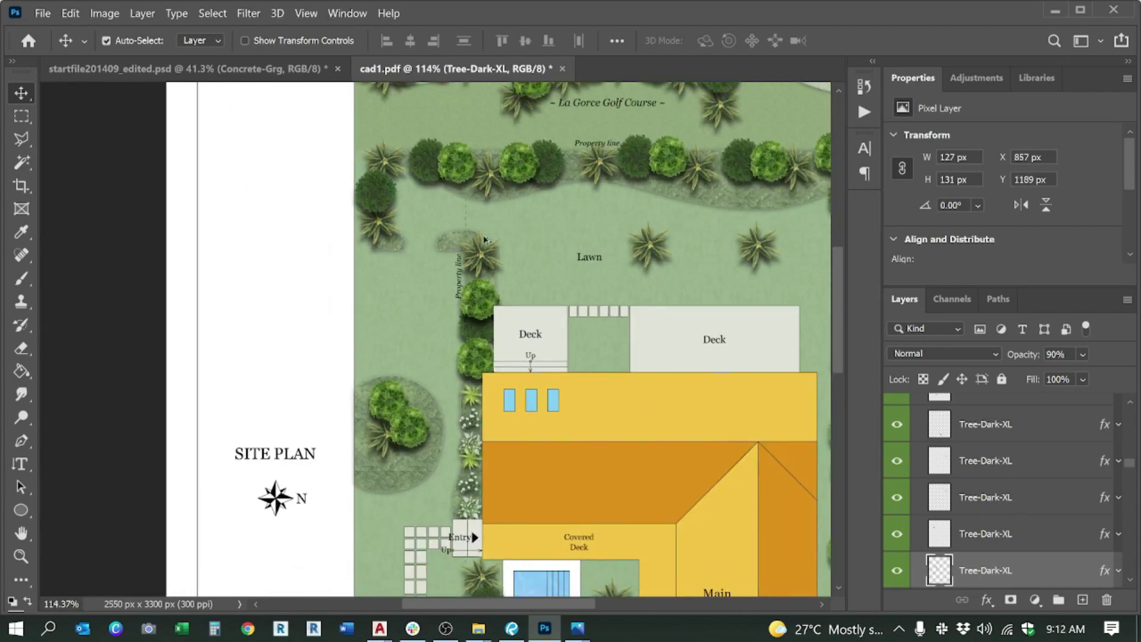
{"action": "scroll", "coordinate": [484, 239], "scroll_direction": "up", "scroll_amount": 3}
{"action": "scroll", "coordinate": [476, 297], "scroll_direction": "down", "scroll_amount": 5}
{"action": "scroll", "coordinate": [483, 404], "scroll_direction": "up", "scroll_amount": 5}
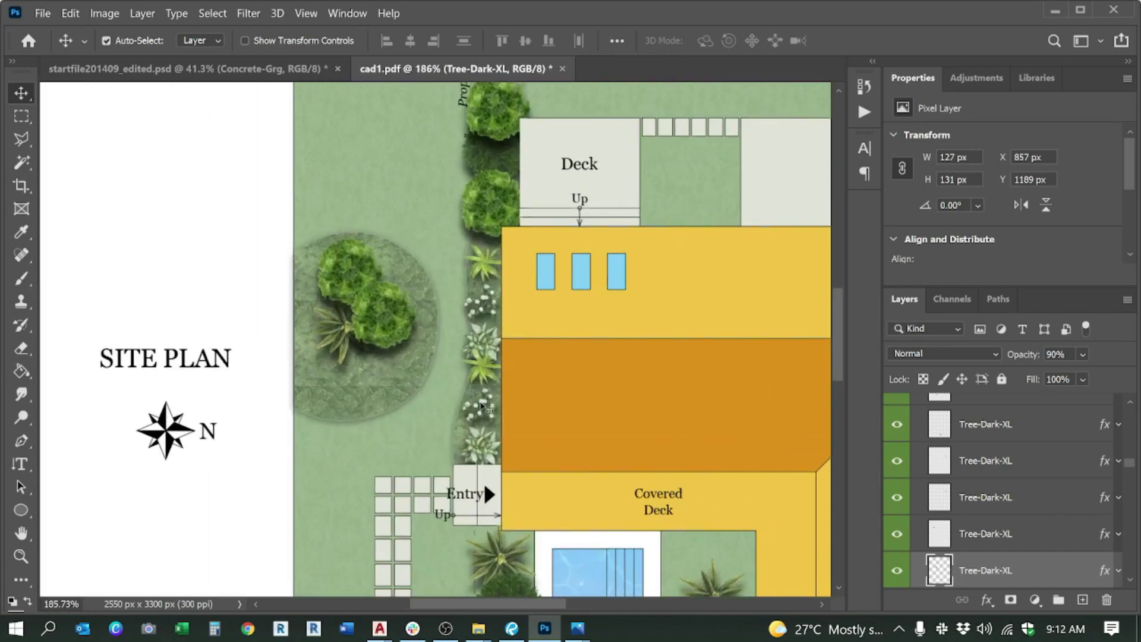
Step: Select three flower clusters and move them beside the property line
{"action": "left_click", "coordinate": [483, 406]}
{"action": "left_click", "coordinate": [487, 368]}
{"action": "left_click", "coordinate": [490, 367], "text": "shift"}
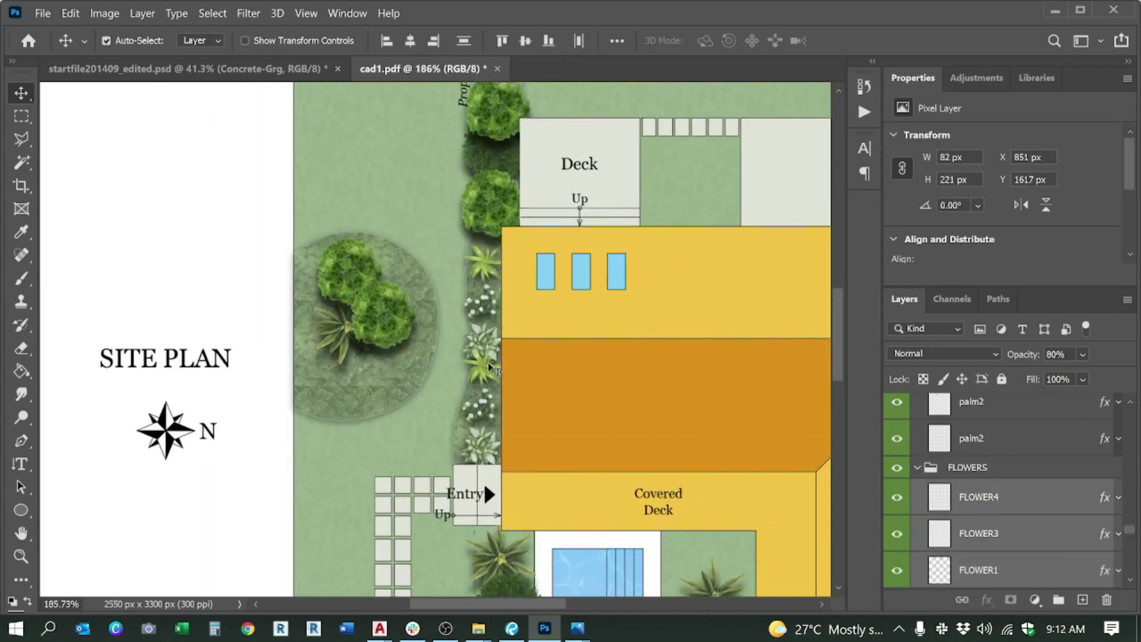
{"action": "scroll", "coordinate": [483, 422], "scroll_direction": "down", "scroll_amount": 3}
{"action": "scroll", "coordinate": [481, 221], "scroll_direction": "up", "scroll_amount": 5}
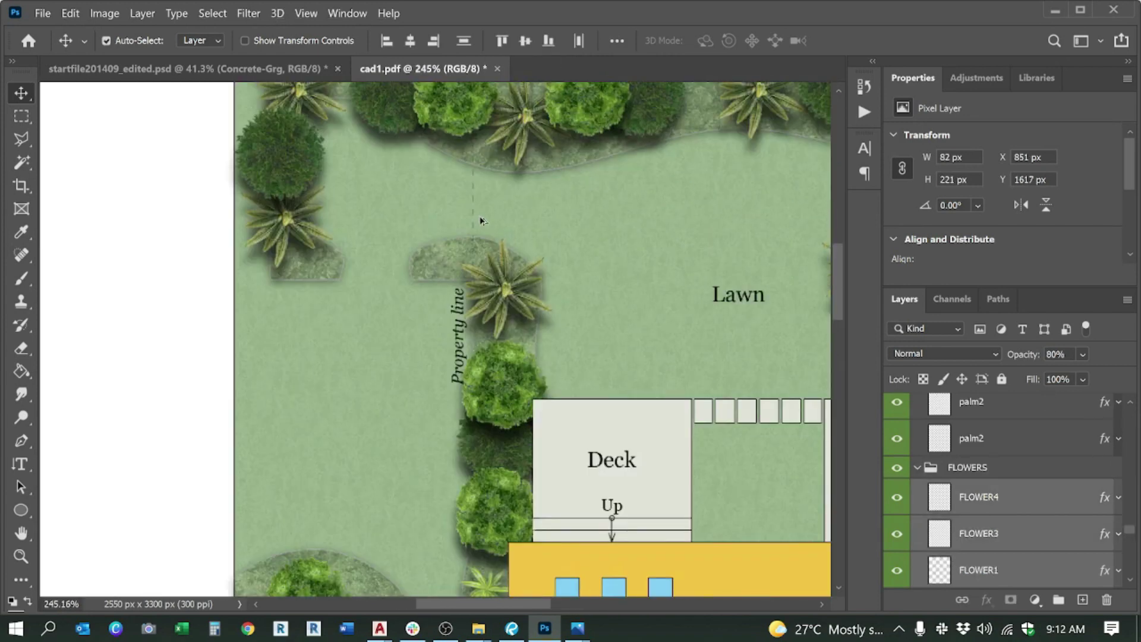
{"action": "scroll", "coordinate": [482, 222], "scroll_direction": "up", "scroll_amount": 2}
{"action": "left_click_drag", "start_coordinate": [494, 268], "coordinate": [514, 276]}
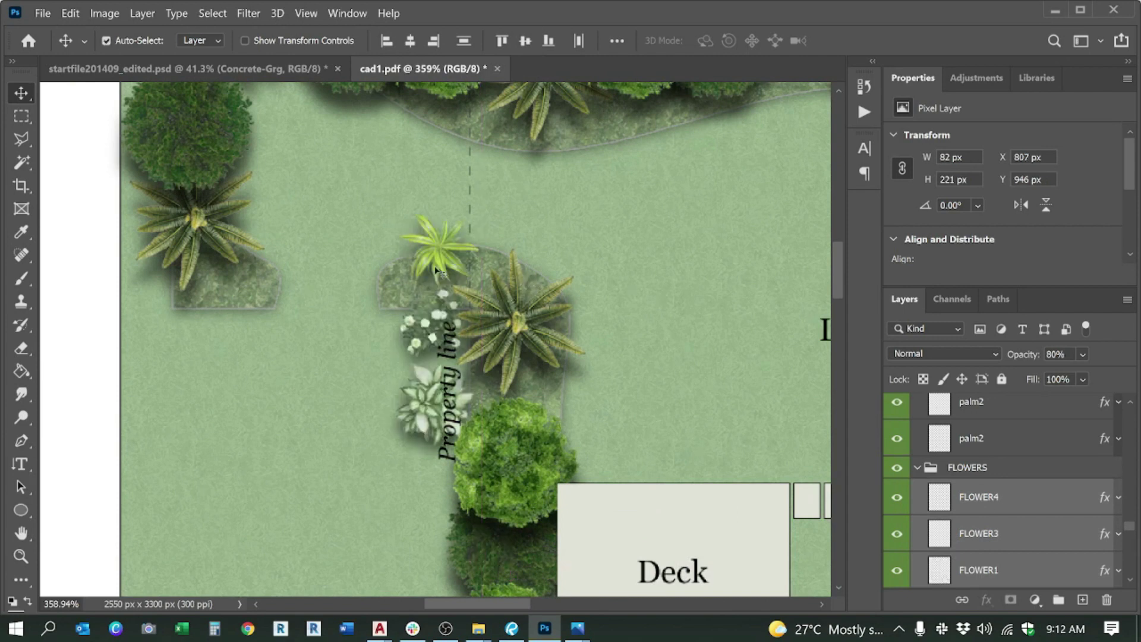
{"action": "left_click_drag", "start_coordinate": [439, 259], "coordinate": [508, 261]}
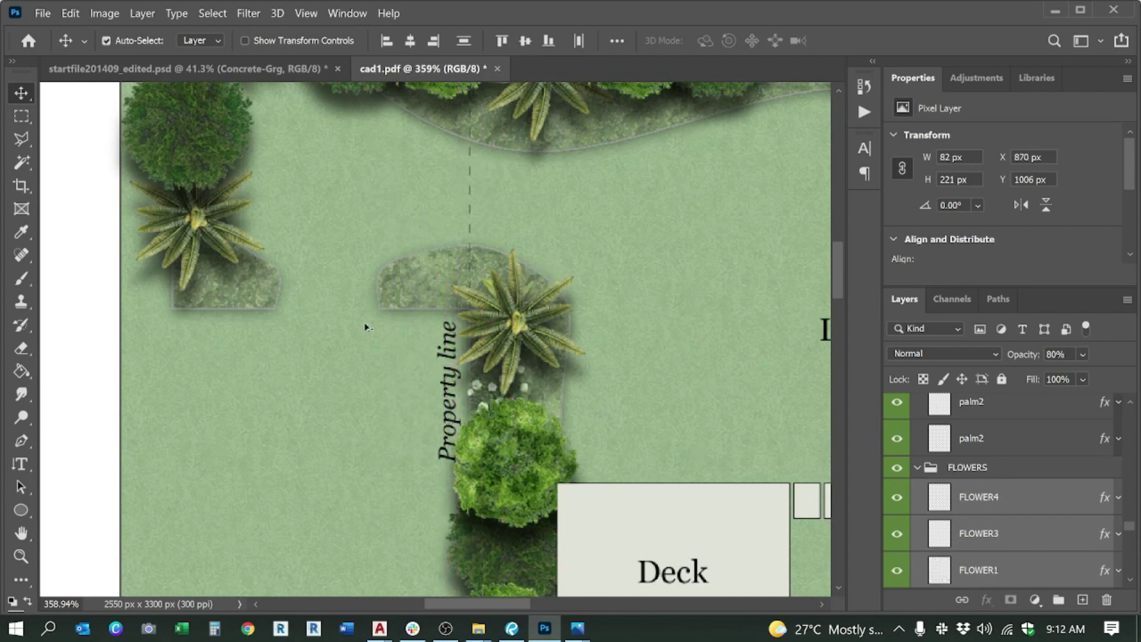
Step: Drag the flower group across the lawn to sit beside the house
{"action": "scroll", "coordinate": [301, 310], "scroll_direction": "down", "scroll_amount": 3}
{"action": "scroll", "coordinate": [646, 273], "scroll_direction": "down", "scroll_amount": 3}
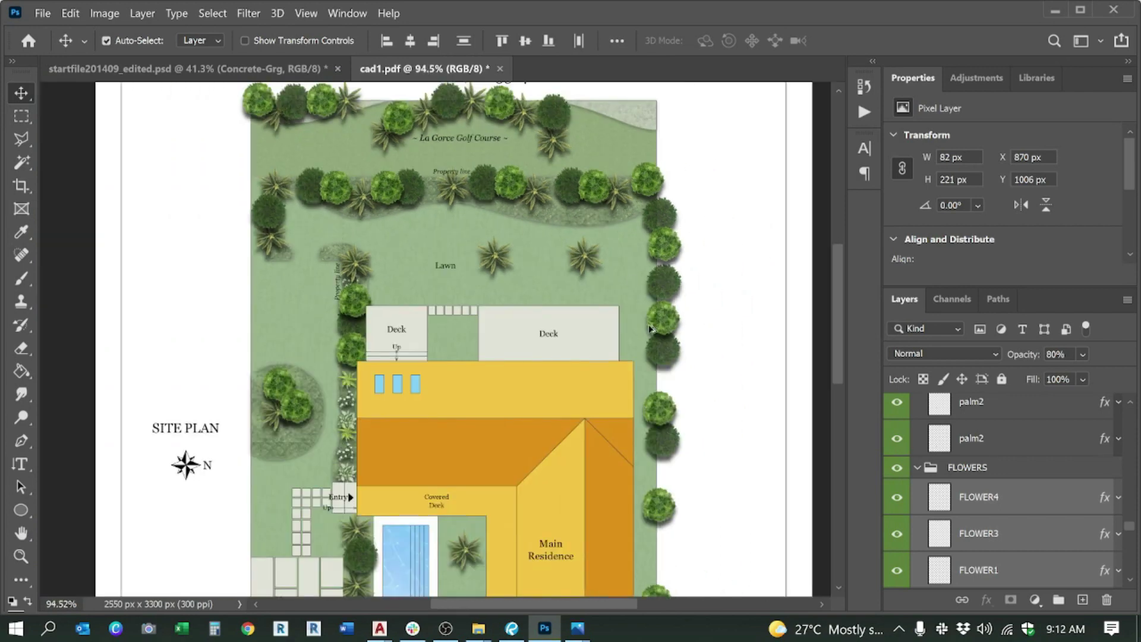
{"action": "scroll", "coordinate": [712, 243], "scroll_direction": "up", "scroll_amount": 4}
{"action": "left_click_drag", "start_coordinate": [712, 244], "coordinate": [602, 326]}
{"action": "scroll", "coordinate": [555, 216], "scroll_direction": "down", "scroll_amount": 2}
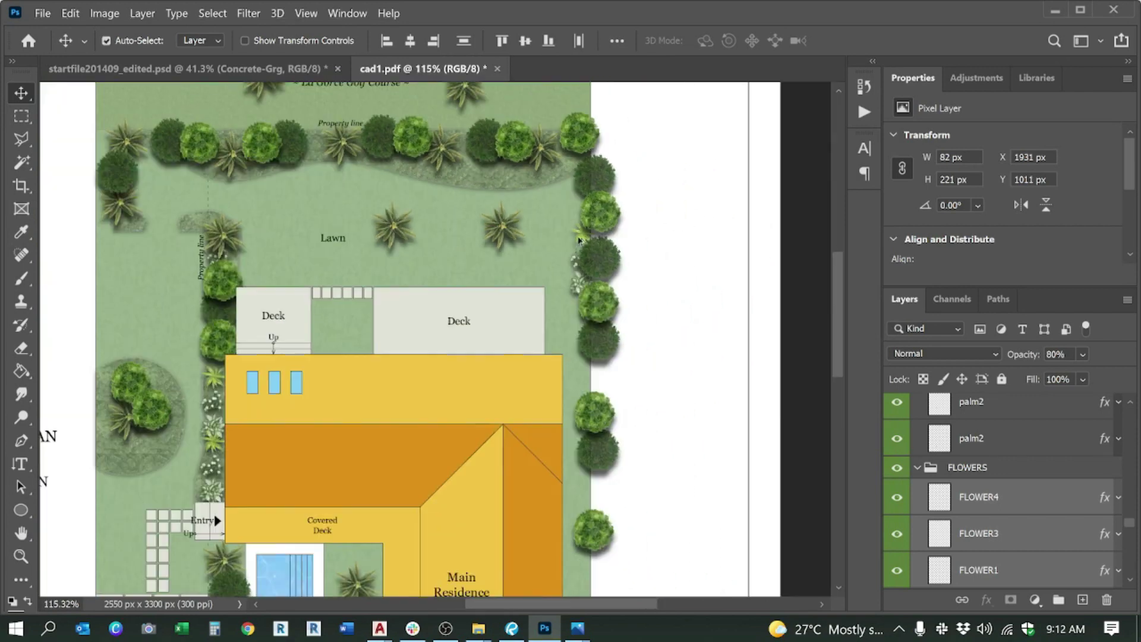
{"action": "scroll", "coordinate": [620, 420], "scroll_direction": "up", "scroll_amount": 3}
{"action": "left_click_drag", "start_coordinate": [620, 420], "coordinate": [541, 290]}
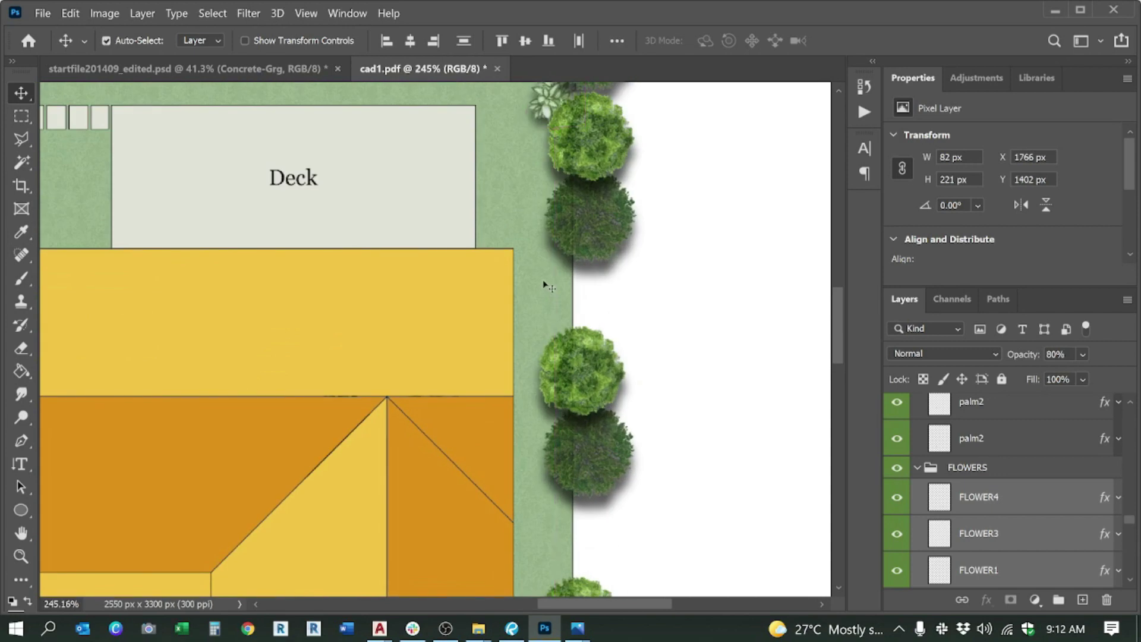
Step: Transform the flower layers onto the right lawn strip and commit
{"action": "key", "text": "ctrl+t"}
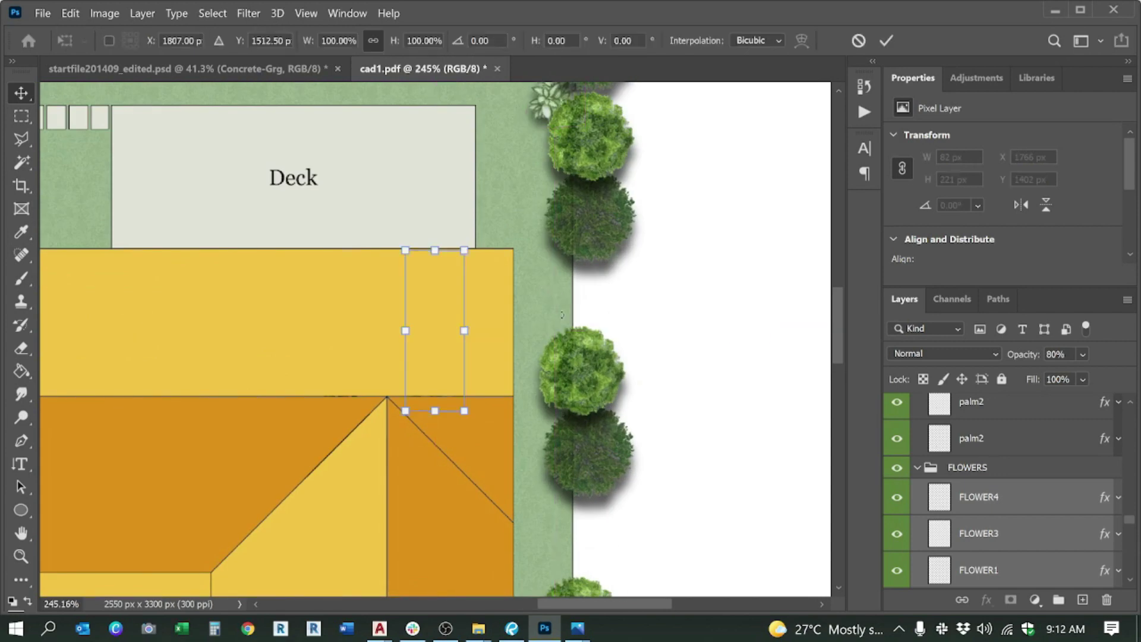
{"action": "left_click_drag", "start_coordinate": [451, 314], "coordinate": [584, 301]}
{"action": "scroll", "coordinate": [482, 162], "scroll_direction": "down", "scroll_amount": 3}
{"action": "key", "text": "alt+space"}
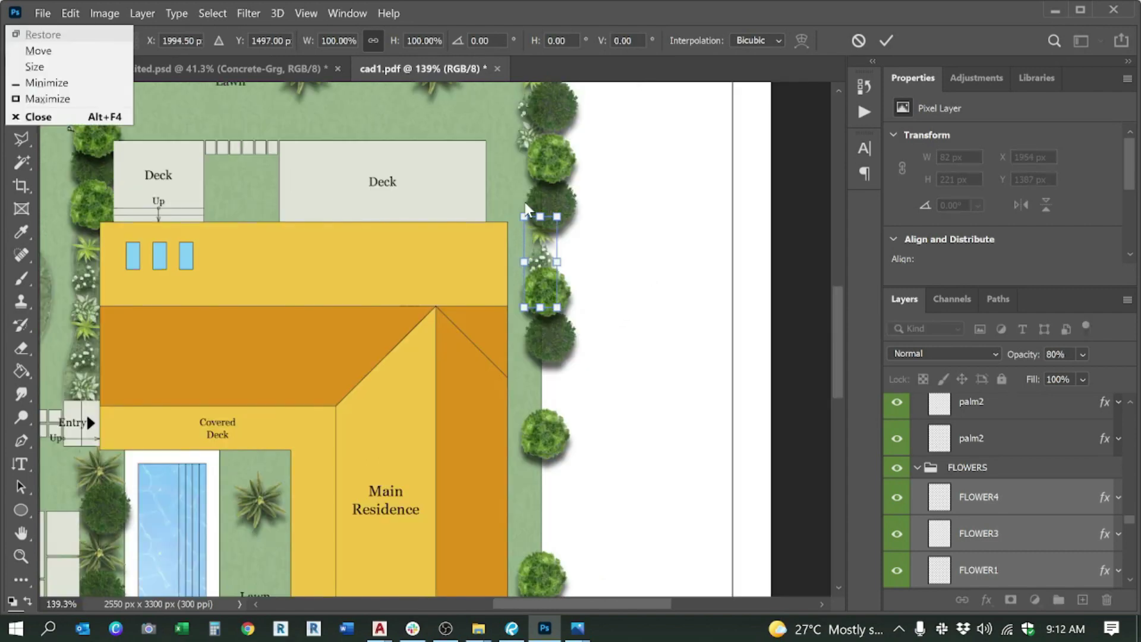
{"action": "key", "text": "Escape"}
{"action": "key", "text": "Return"}
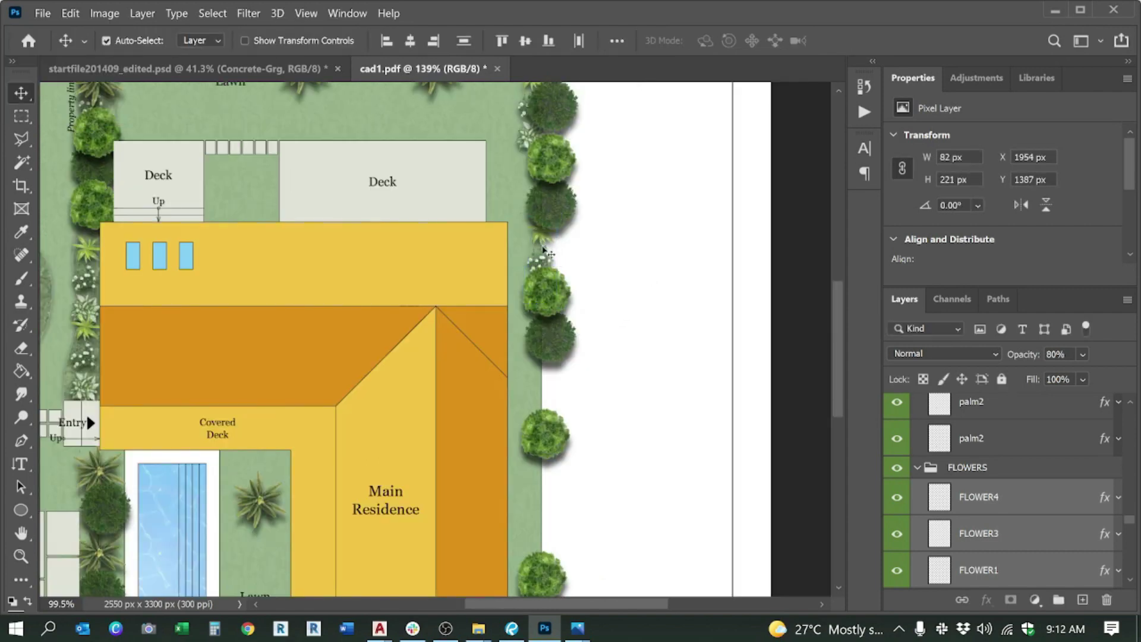
{"action": "scroll", "coordinate": [557, 416], "scroll_direction": "up", "scroll_amount": 1}
{"action": "scroll", "coordinate": [557, 416], "scroll_direction": "up", "scroll_amount": 1}
Step: Move a single flower up between the right hedge trees
{"action": "key", "text": "ctrl"}
{"action": "key", "text": "ctrl+t"}
{"action": "left_click_drag", "start_coordinate": [430, 306], "coordinate": [539, 225]}
{"action": "key", "text": "Return"}
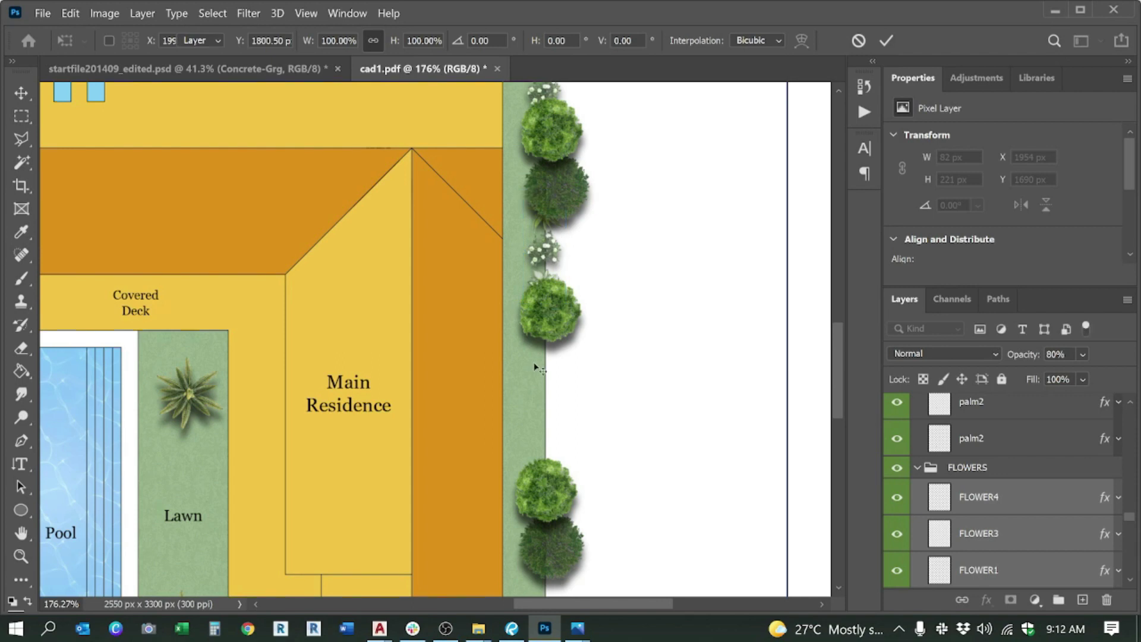
Step: Transform Tree-Light-XL into the east tree column beside the Main Residence
{"action": "left_click", "coordinate": [536, 504]}
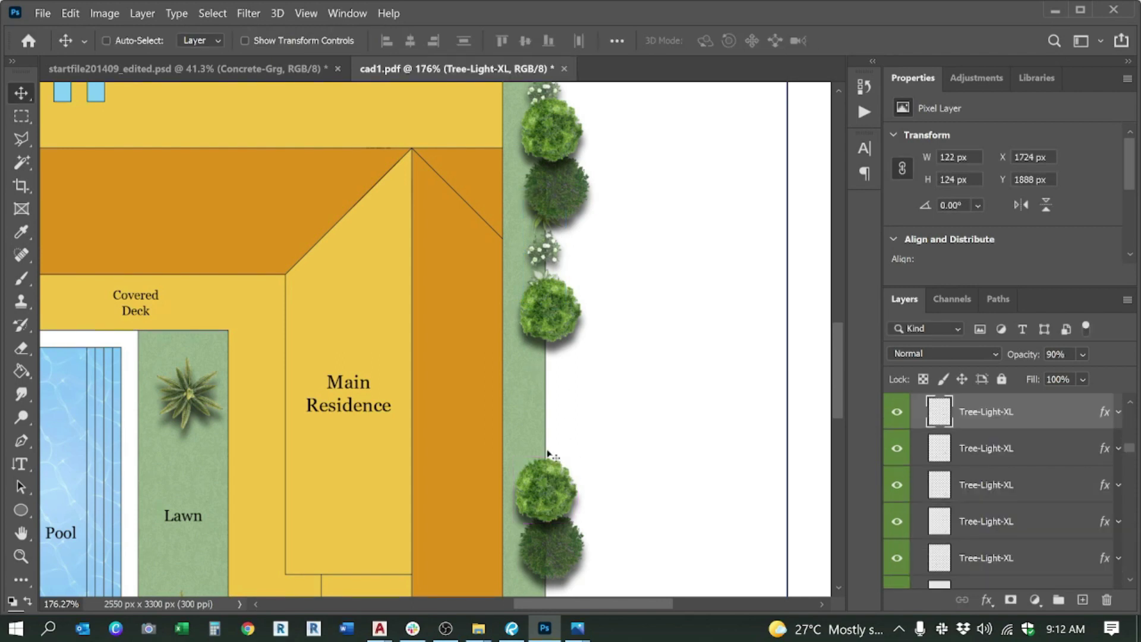
{"action": "key", "text": "ctrl+t"}
{"action": "left_click_drag", "start_coordinate": [444, 338], "coordinate": [557, 374]}
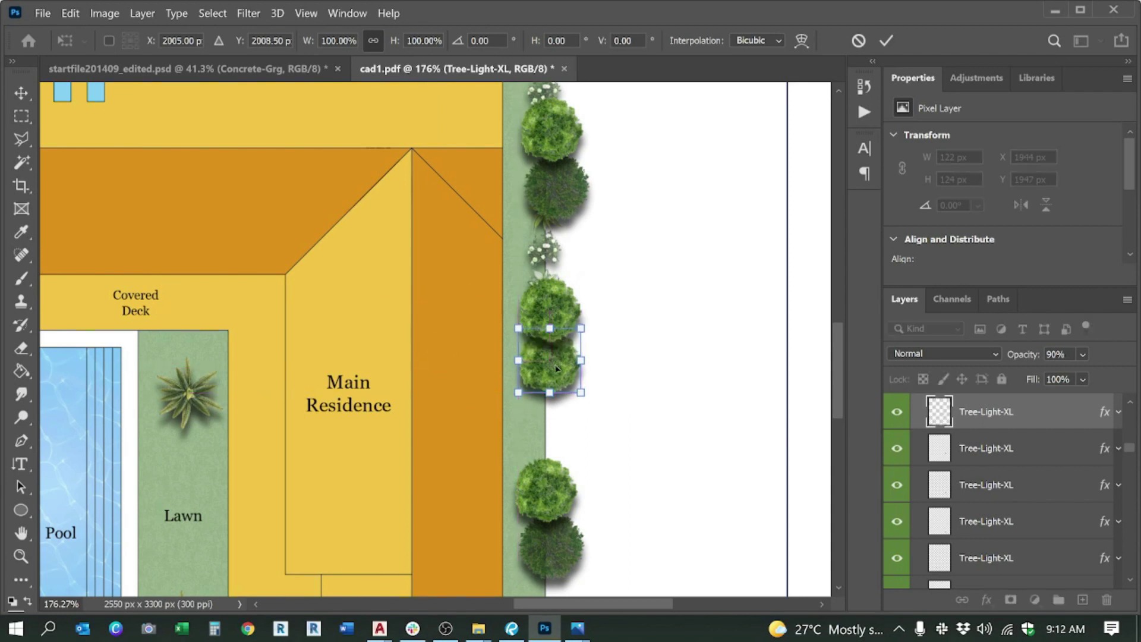
{"action": "key", "text": "Return"}
{"action": "scroll", "coordinate": [510, 192], "scroll_direction": "down", "scroll_amount": 3}
Step: Duplicate the light tree, dark tree and palm, moving the copies up toward the top border
{"action": "scroll", "coordinate": [510, 191], "scroll_direction": "up", "scroll_amount": 2}
{"action": "scroll", "coordinate": [596, 330], "scroll_direction": "down", "scroll_amount": 4}
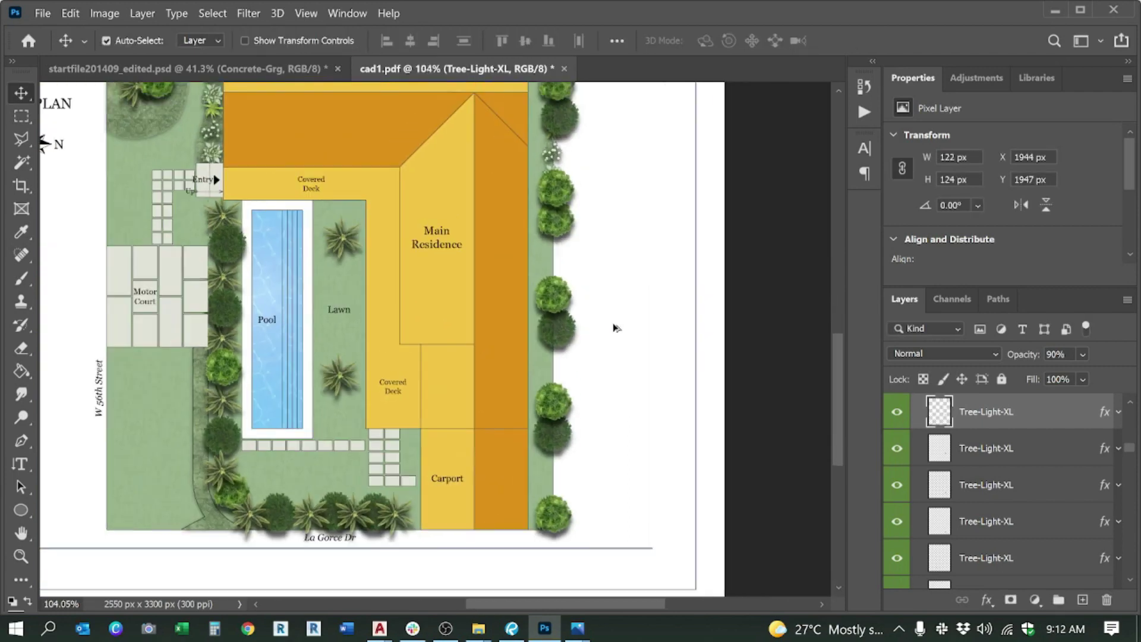
{"action": "scroll", "coordinate": [366, 462], "scroll_direction": "up", "scroll_amount": 2}
{"action": "scroll", "coordinate": [469, 462], "scroll_direction": "down", "scroll_amount": 2}
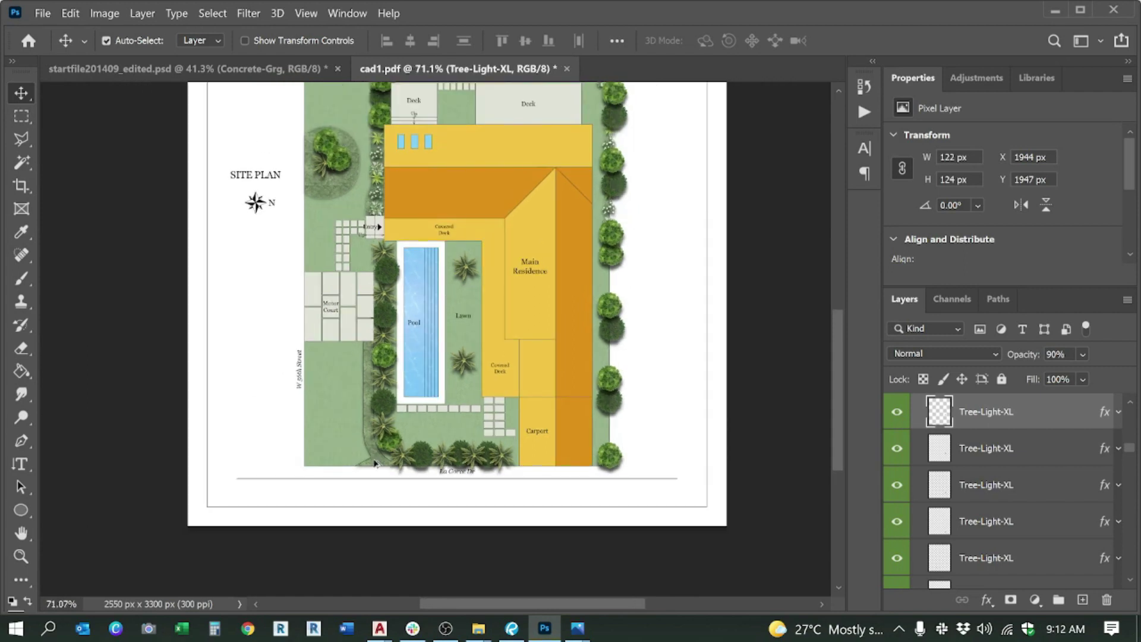
{"action": "scroll", "coordinate": [375, 461], "scroll_direction": "down", "scroll_amount": 2}
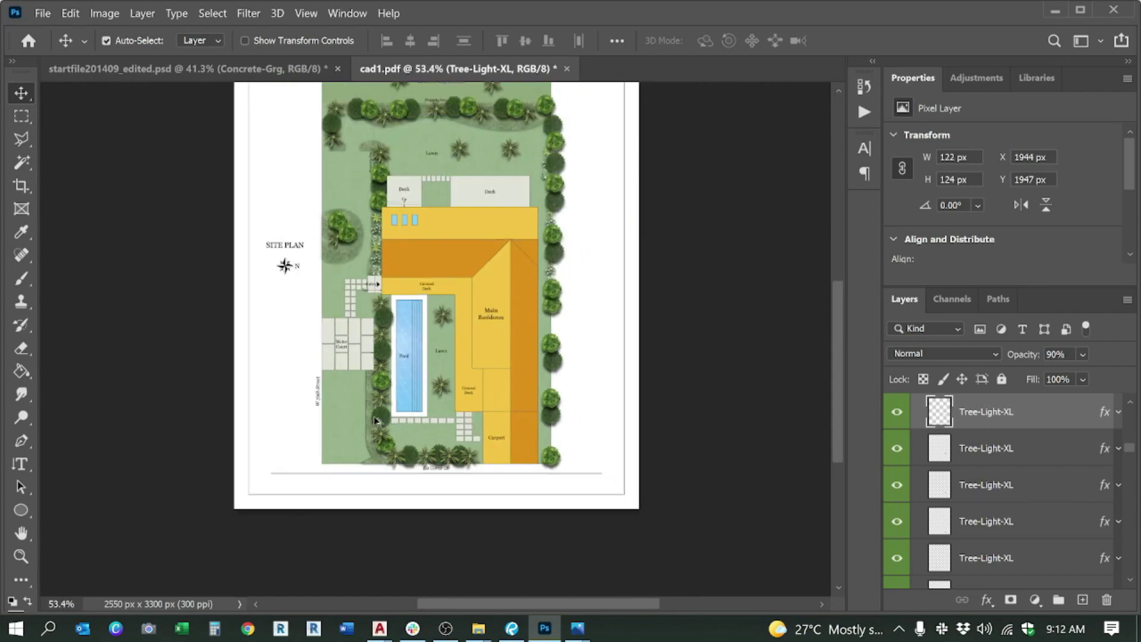
{"action": "scroll", "coordinate": [376, 420], "scroll_direction": "down", "scroll_amount": 1}
{"action": "scroll", "coordinate": [432, 354], "scroll_direction": "up", "scroll_amount": 5}
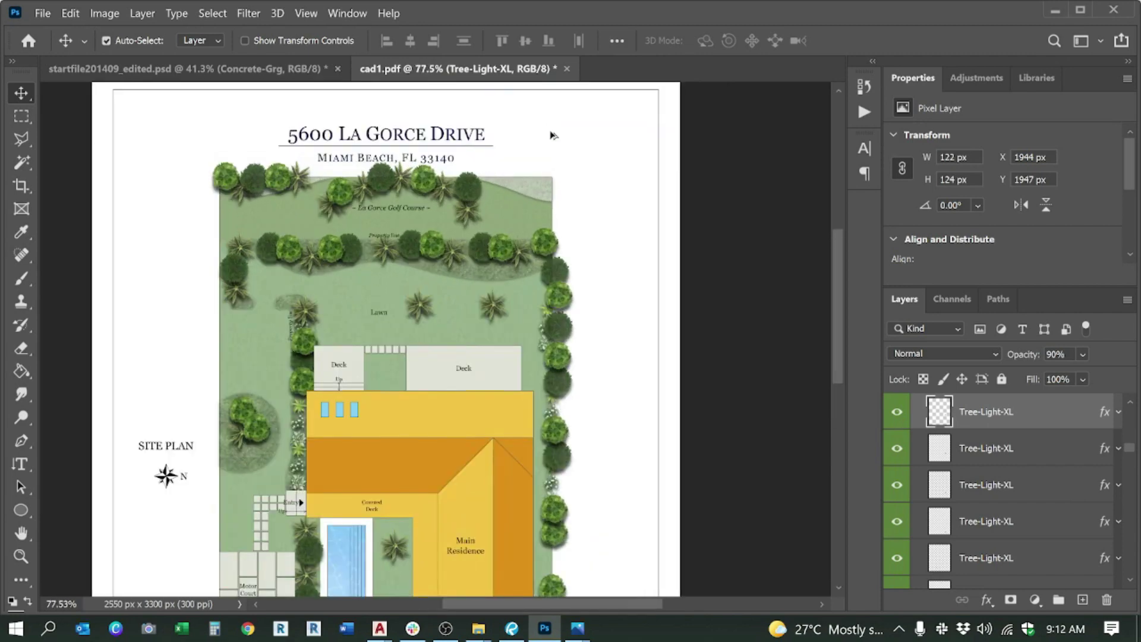
{"action": "left_click", "coordinate": [434, 391]}
{"action": "left_click", "coordinate": [400, 378], "text": "shift"}
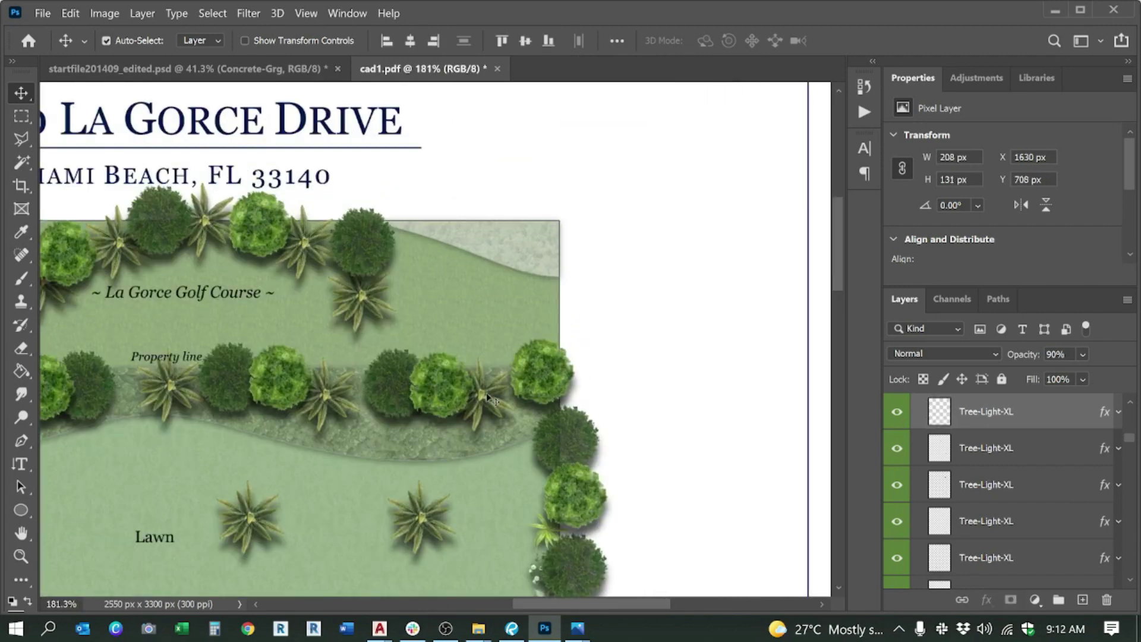
{"action": "left_click_drag", "start_coordinate": [488, 398], "coordinate": [494, 372]}
{"action": "left_click_drag", "start_coordinate": [439, 331], "coordinate": [510, 221]}
Step: Select the page background layer, then the COLOR OUT group in the Layers panel
{"action": "left_click", "coordinate": [635, 292]}
{"action": "scroll", "coordinate": [635, 291], "scroll_direction": "down", "scroll_amount": 1}
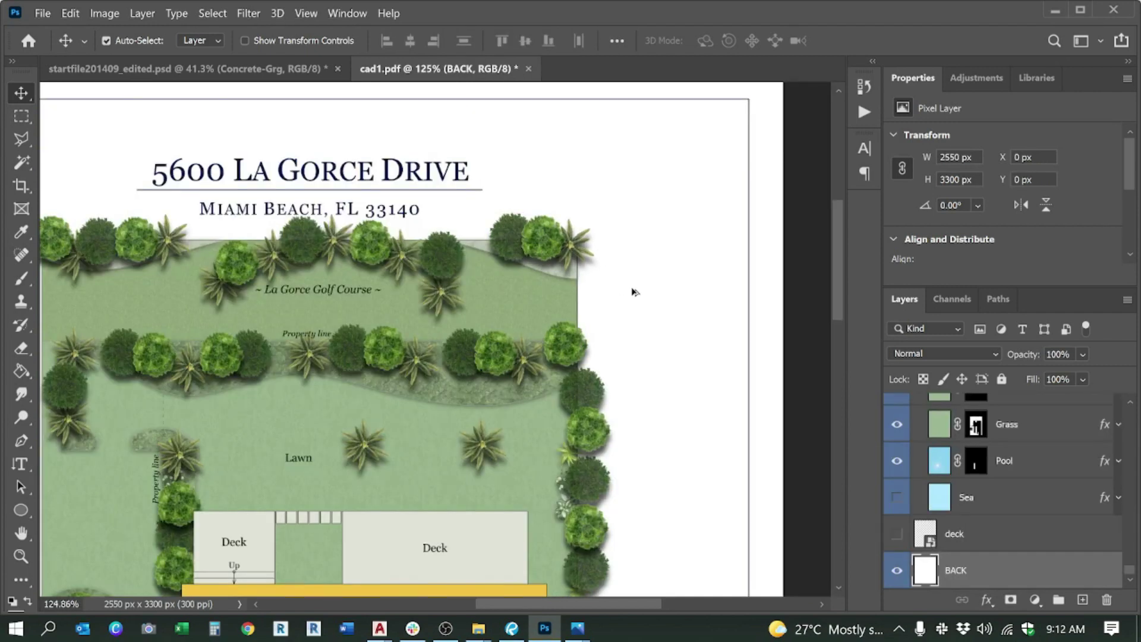
{"action": "scroll", "coordinate": [634, 291], "scroll_direction": "down", "scroll_amount": 4}
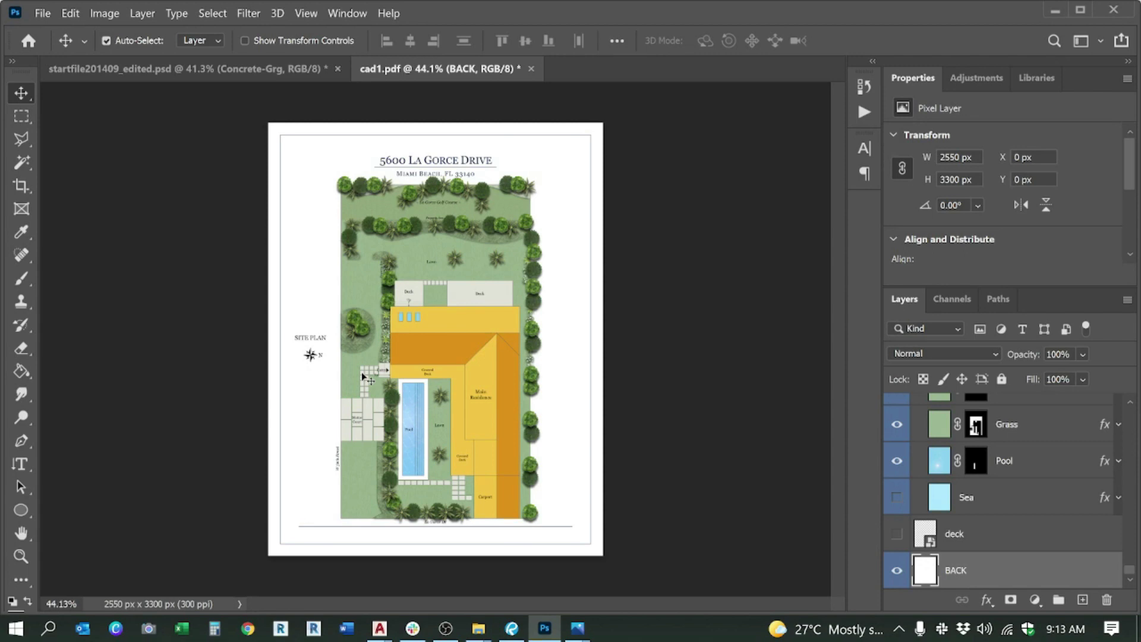
{"action": "scroll", "coordinate": [395, 317], "scroll_direction": "up", "scroll_amount": 1}
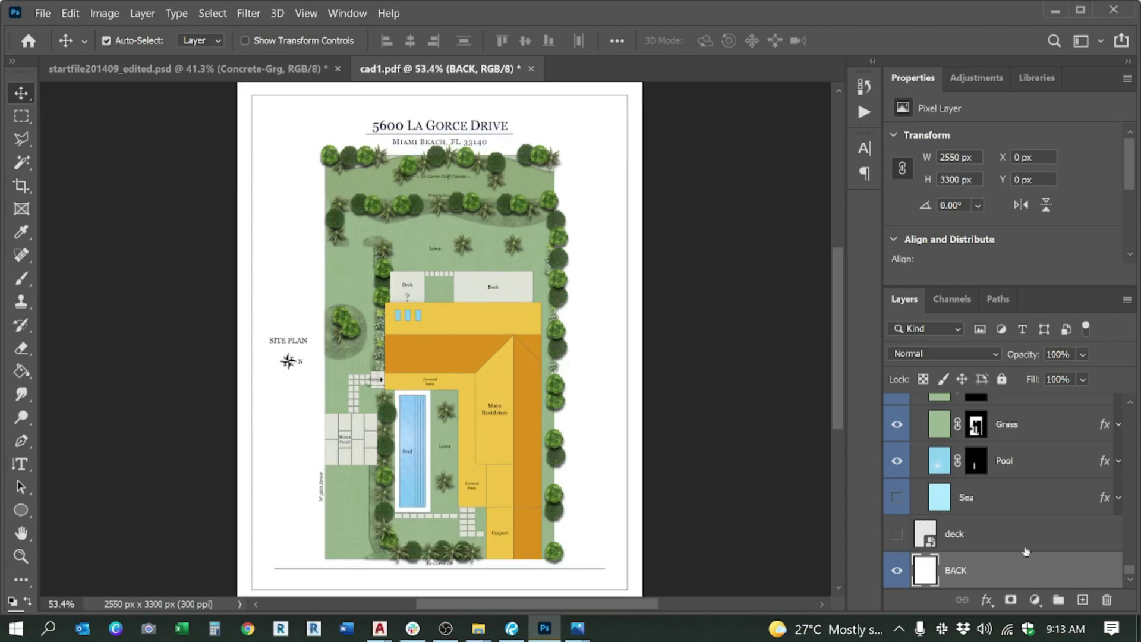
{"action": "scroll", "coordinate": [984, 527], "scroll_direction": "up", "scroll_amount": 10}
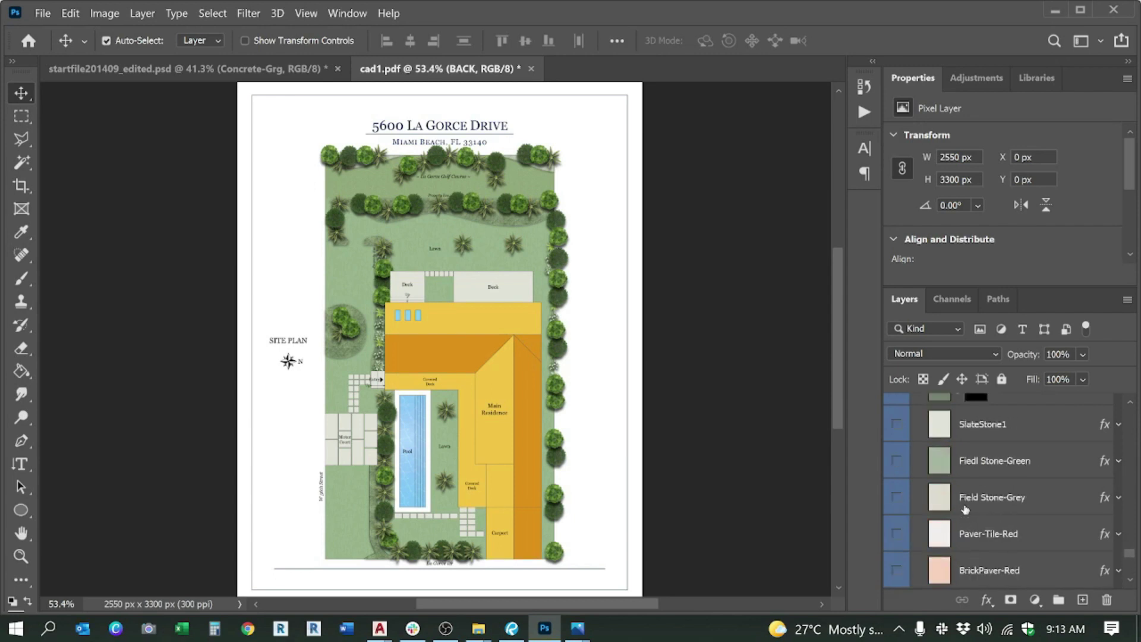
{"action": "left_click", "coordinate": [924, 472]}
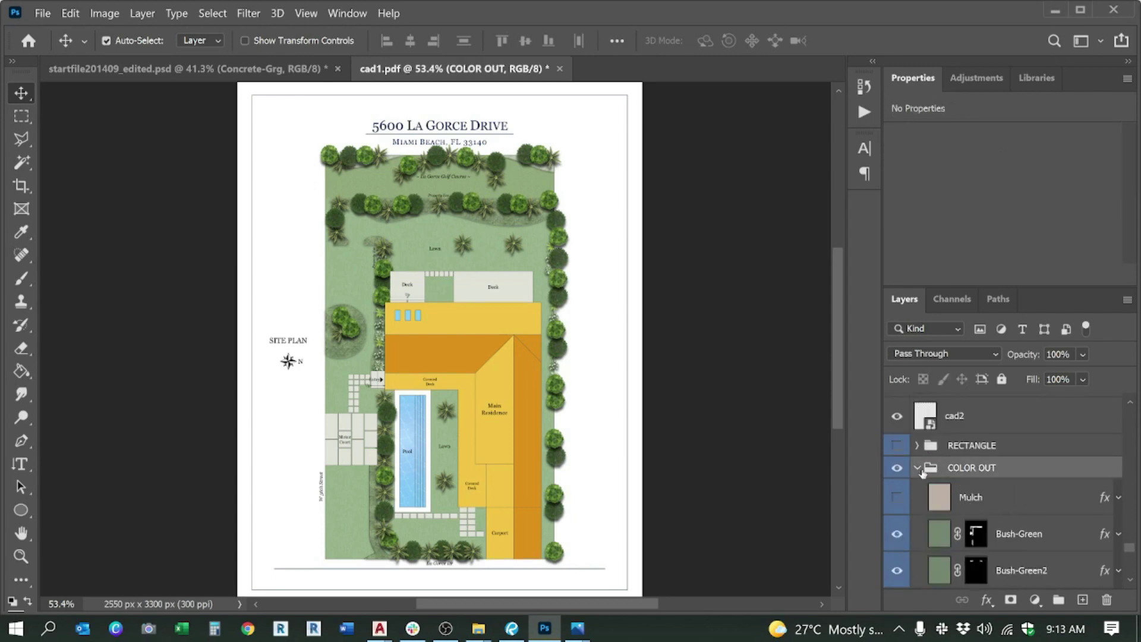
Step: Collapse COLOR OUT, then Magic Wand-select and delete the white page area on cad1
{"action": "left_click", "coordinate": [918, 469]}
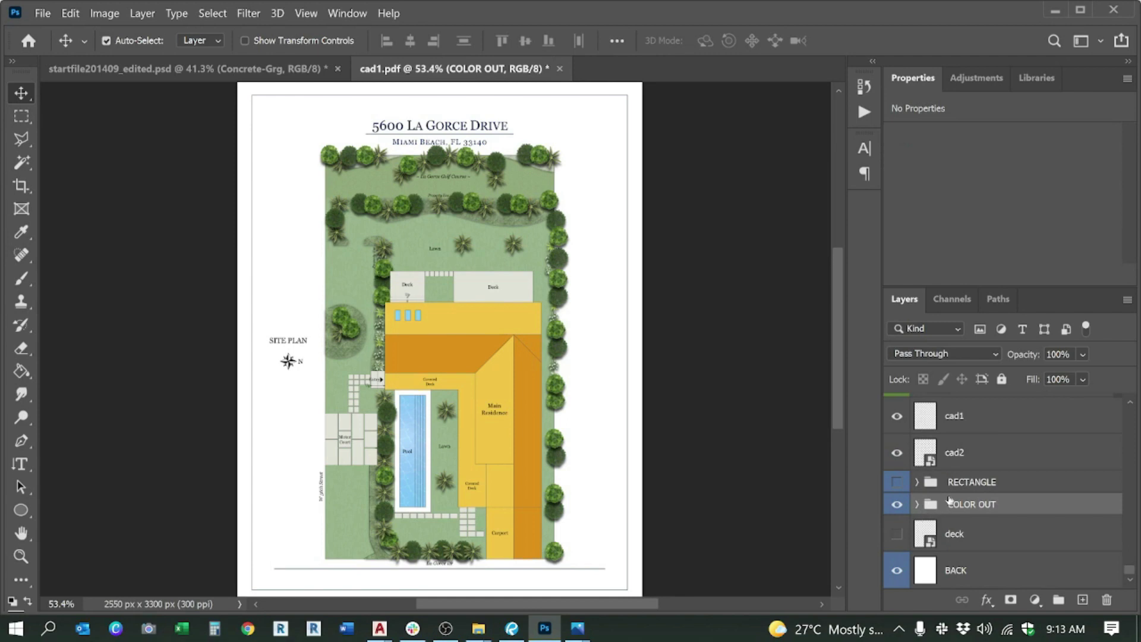
{"action": "scroll", "coordinate": [949, 500], "scroll_direction": "up", "scroll_amount": 2}
{"action": "left_click", "coordinate": [951, 526]}
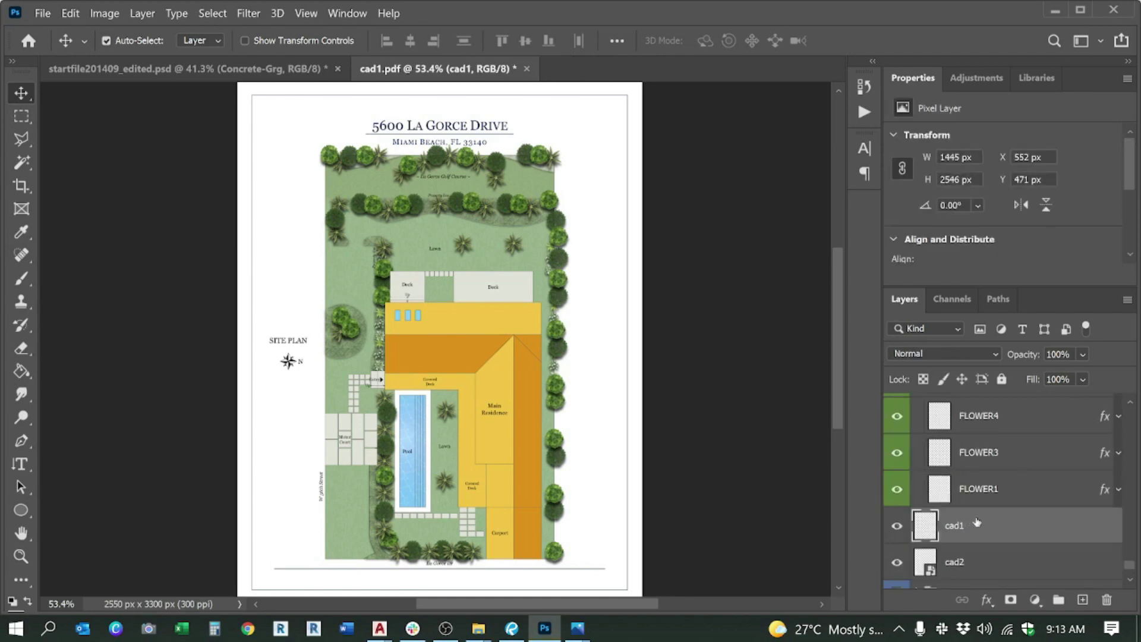
{"action": "key", "text": "w"}
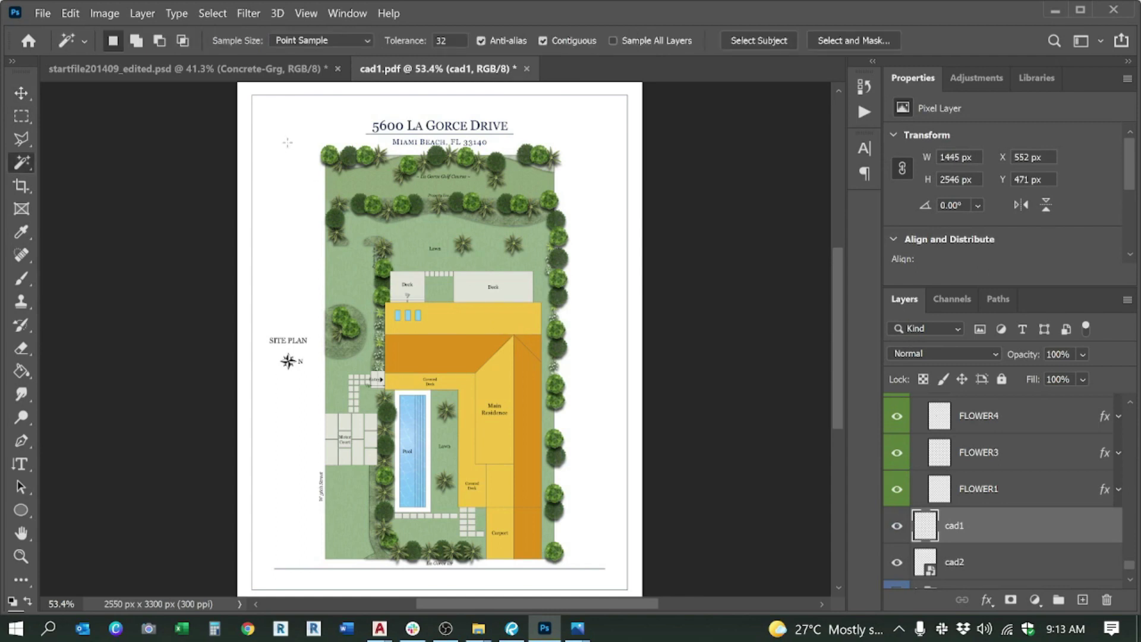
{"action": "left_click", "coordinate": [287, 142]}
{"action": "key", "text": "Delete"}
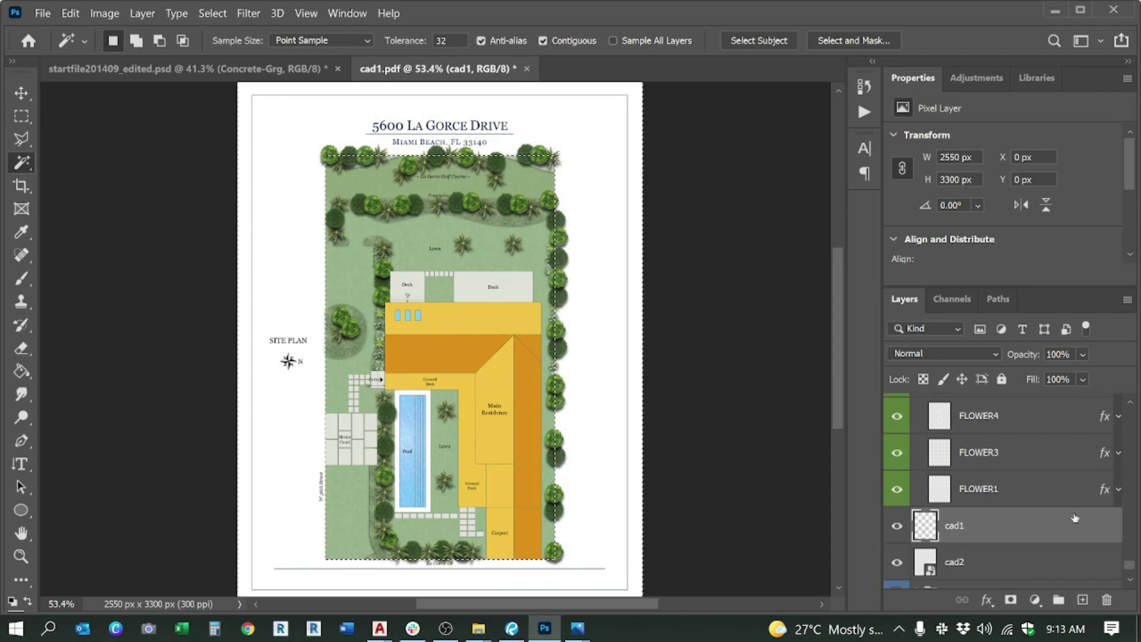
{"action": "right_click", "coordinate": [301, 164]}
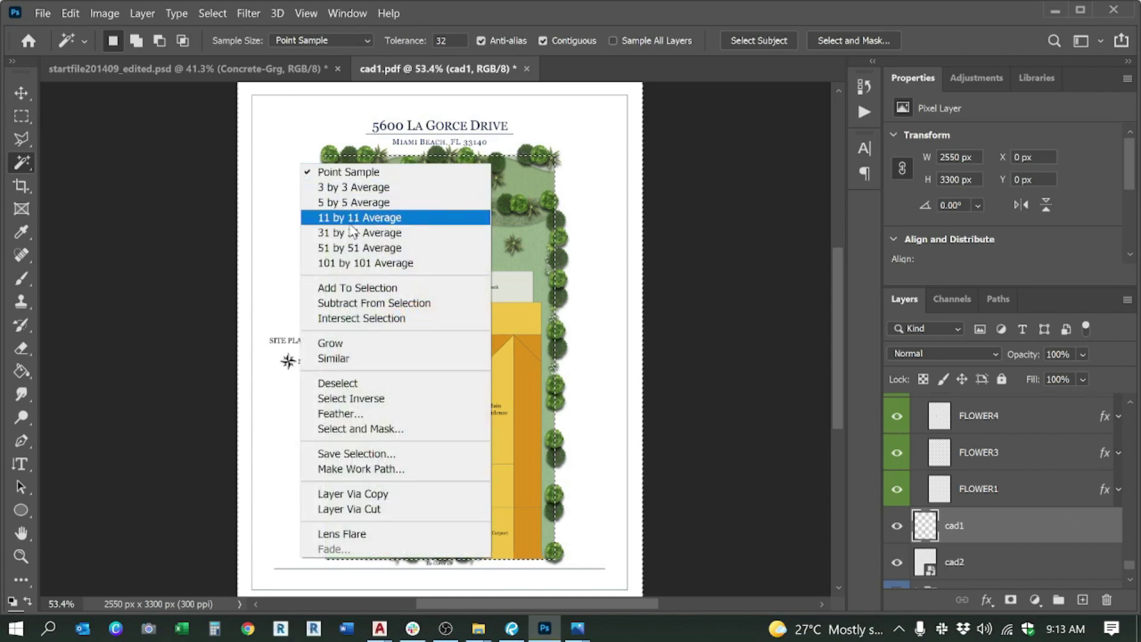
{"action": "left_click", "coordinate": [359, 398]}
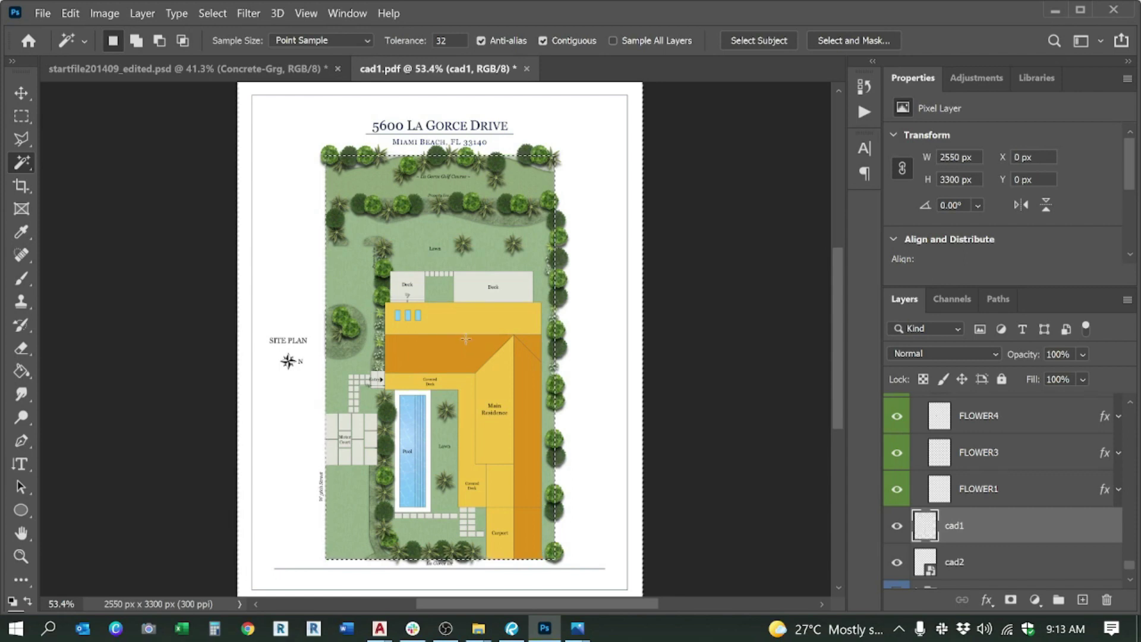
{"action": "left_click", "coordinate": [282, 187]}
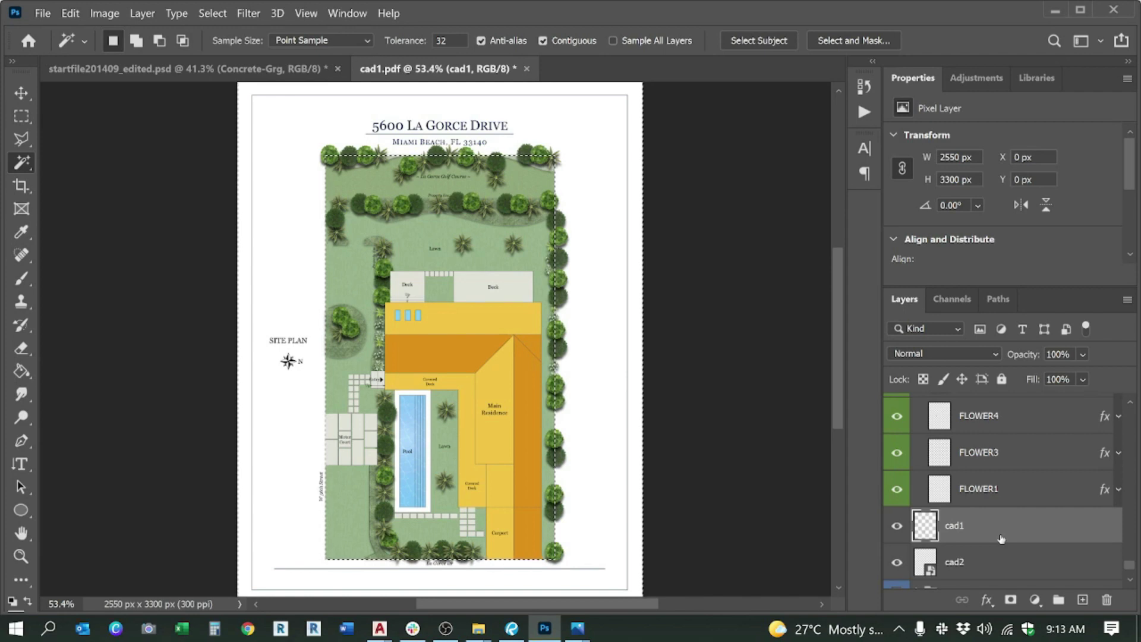
Step: Collapse the FLOWERS and TREES groups, select both, and group them with Ctrl+G
{"action": "scroll", "coordinate": [994, 469], "scroll_direction": "up", "scroll_amount": 5}
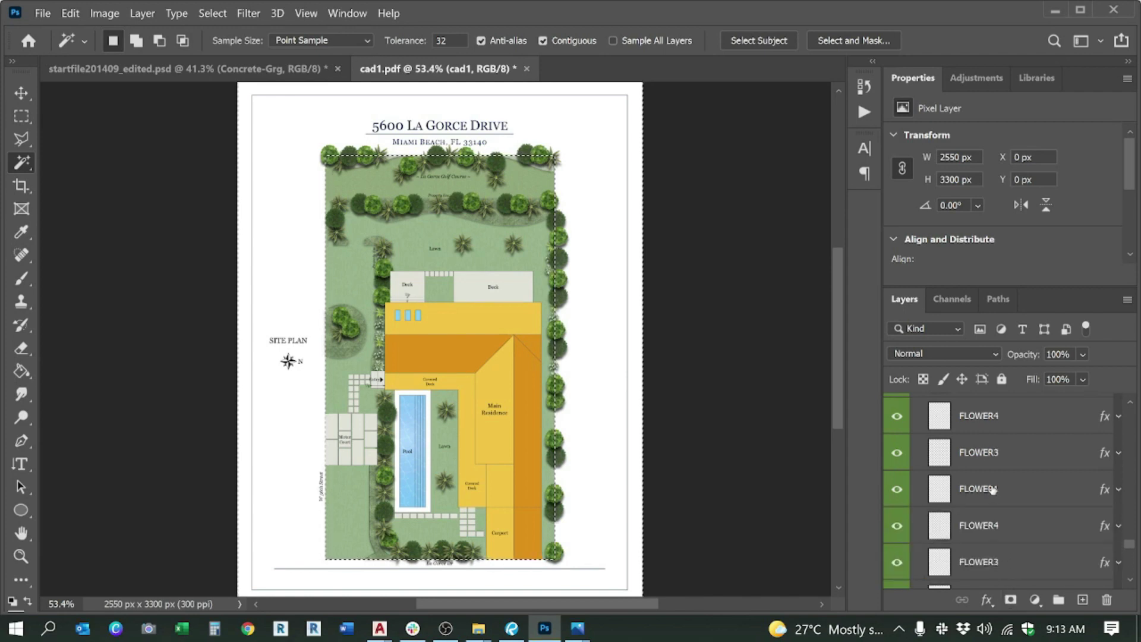
{"action": "scroll", "coordinate": [992, 488], "scroll_direction": "down", "scroll_amount": 3}
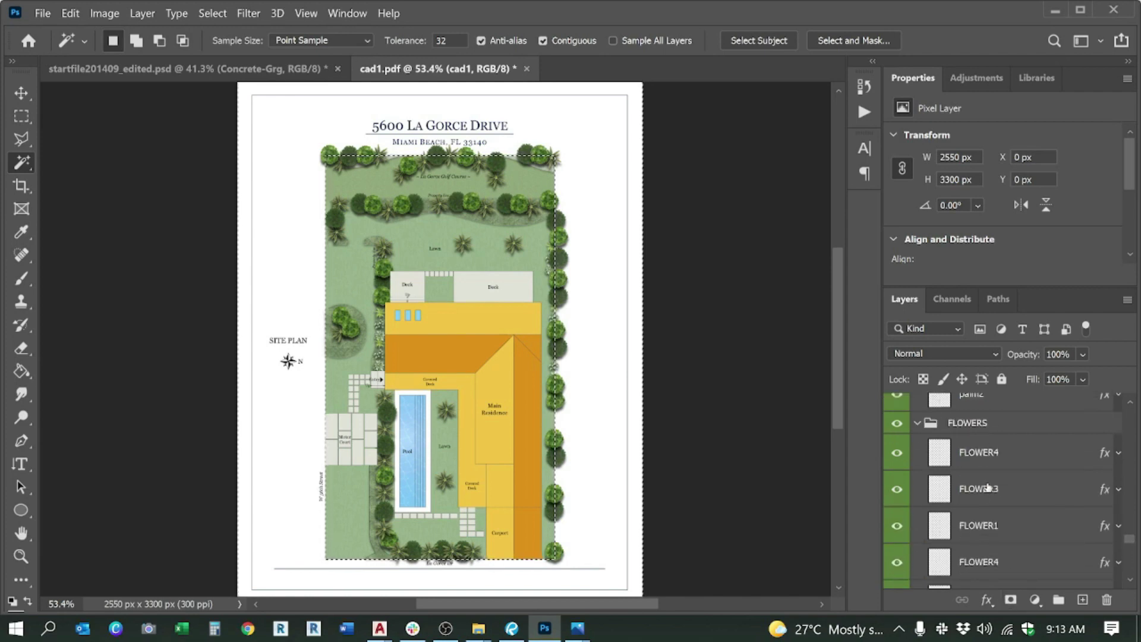
{"action": "left_click", "coordinate": [966, 425]}
{"action": "left_click", "coordinate": [917, 423]}
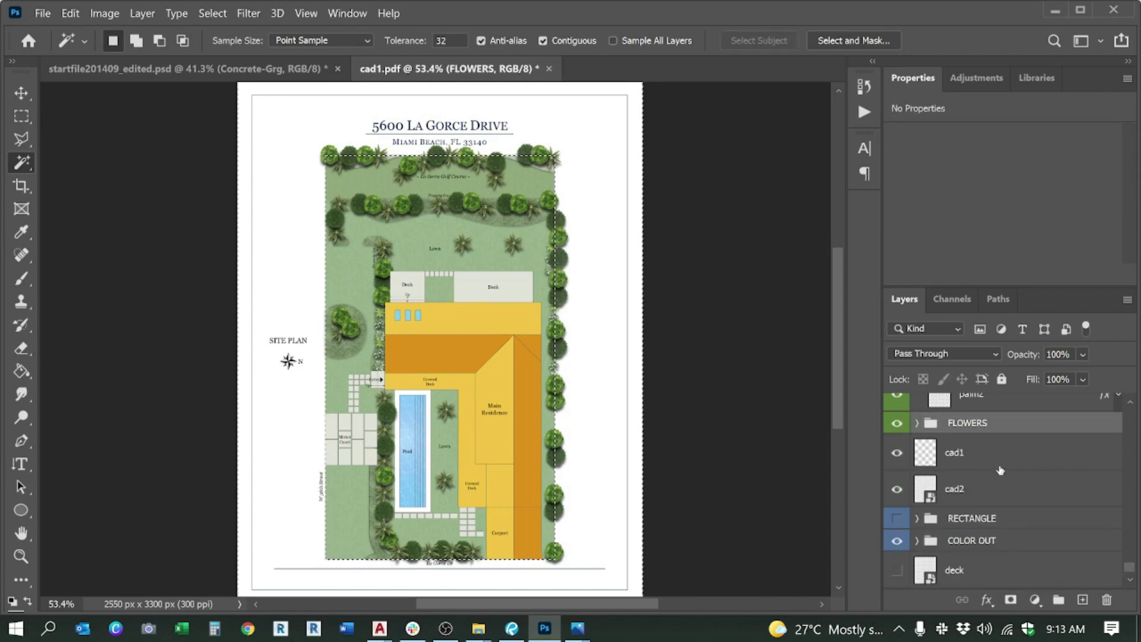
{"action": "scroll", "coordinate": [997, 468], "scroll_direction": "up", "scroll_amount": 4}
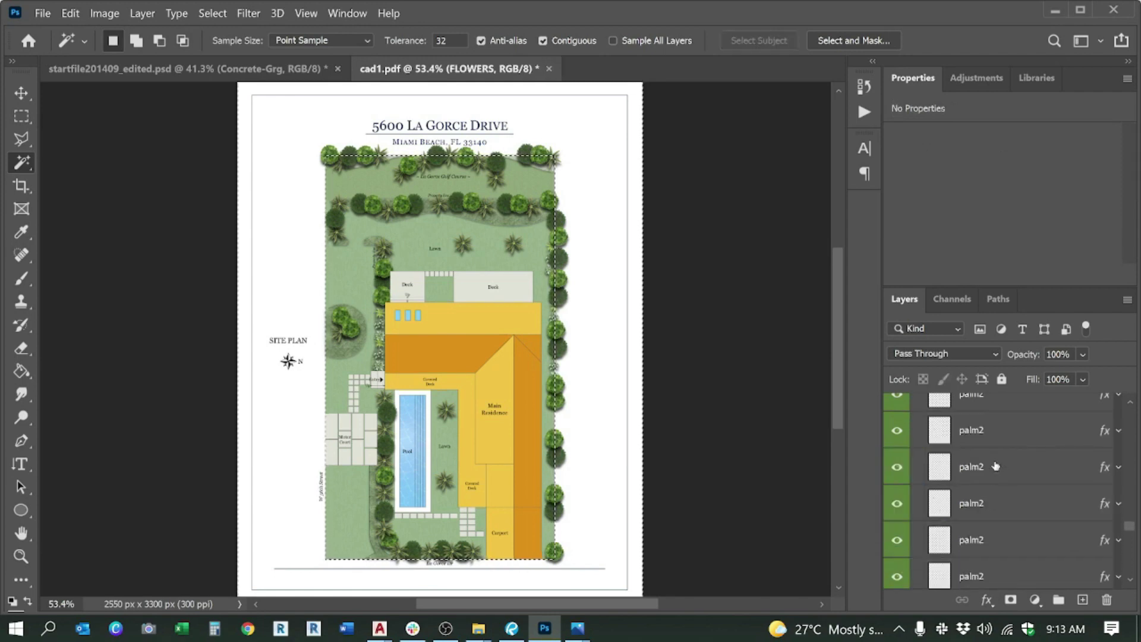
{"action": "scroll", "coordinate": [1004, 410], "scroll_direction": "up", "scroll_amount": 5}
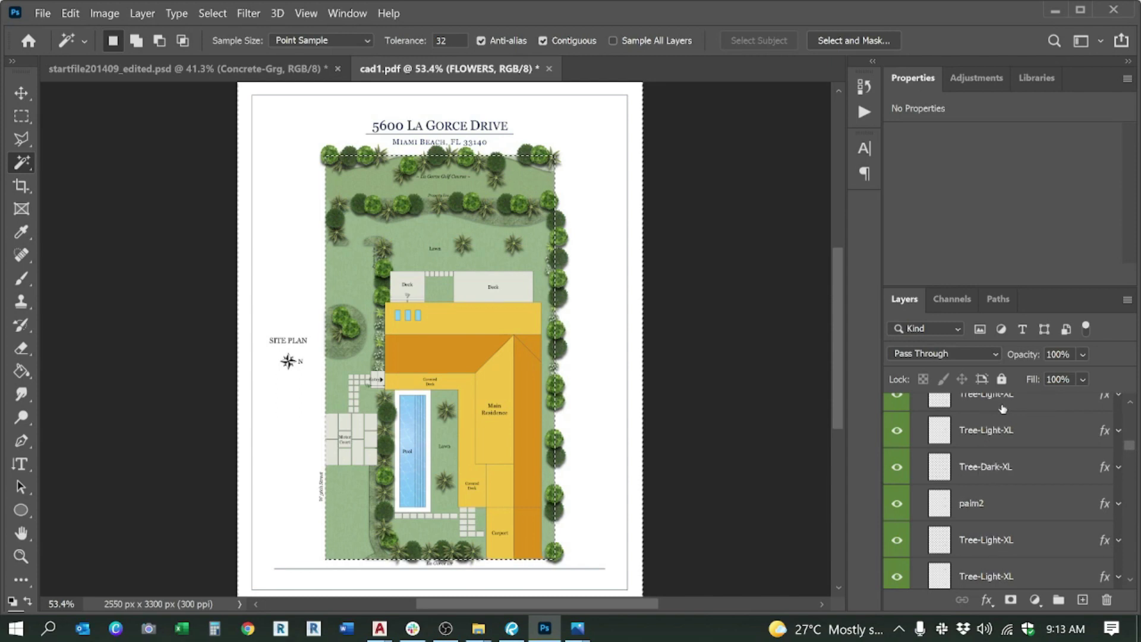
{"action": "scroll", "coordinate": [1003, 409], "scroll_direction": "up", "scroll_amount": 2}
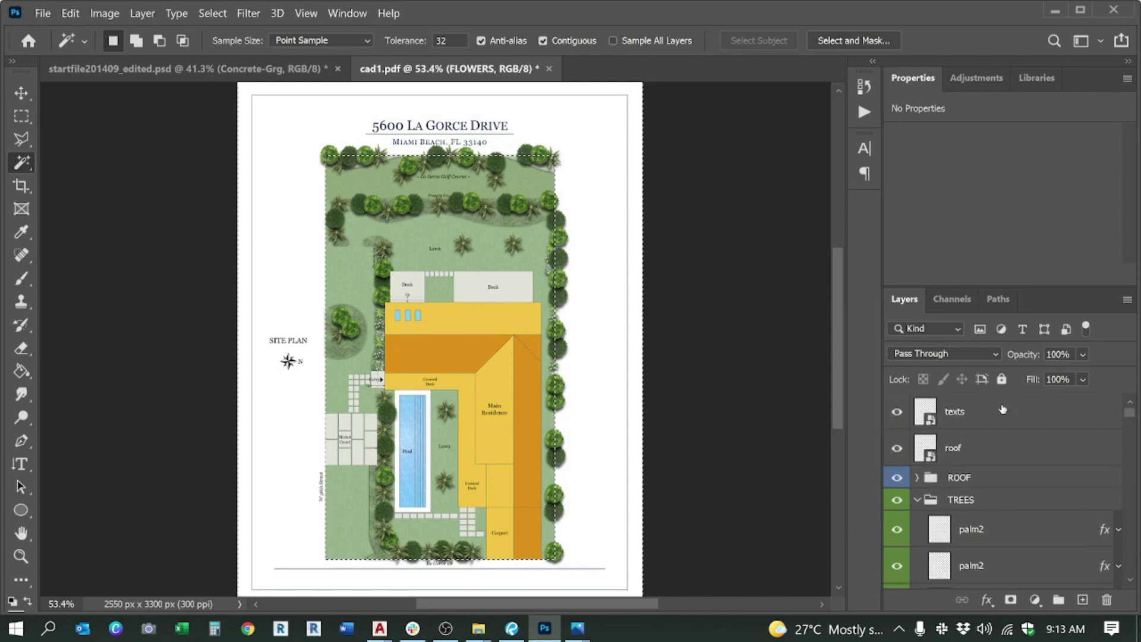
{"action": "left_click", "coordinate": [915, 502]}
{"action": "left_click", "coordinate": [962, 506]}
{"action": "left_click", "coordinate": [972, 521]}
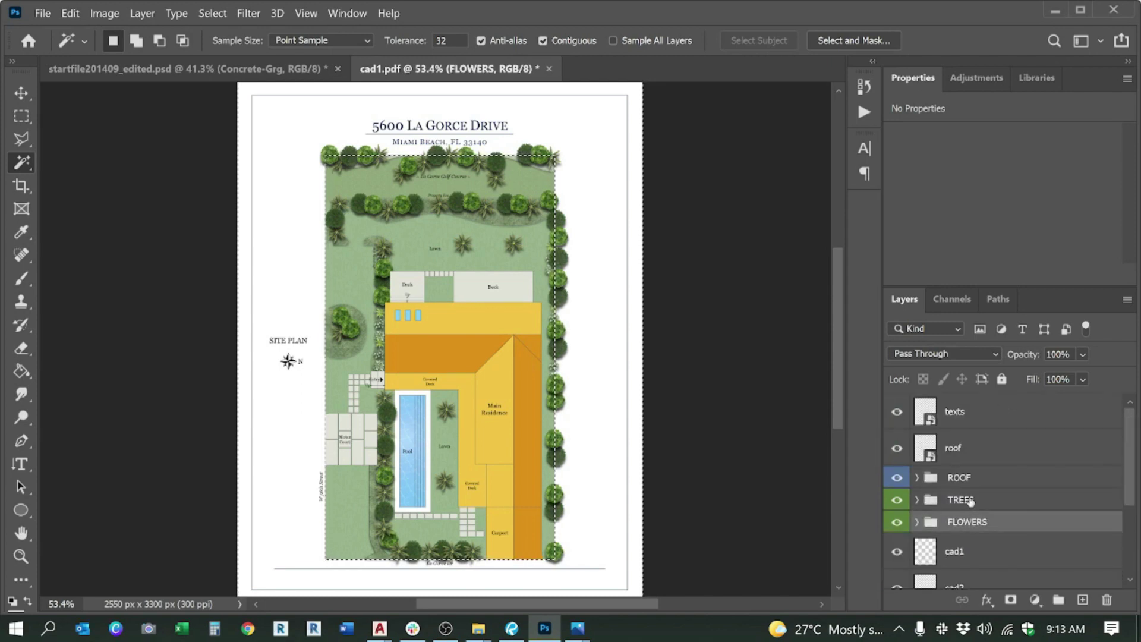
{"action": "left_click", "coordinate": [970, 503], "text": "shift"}
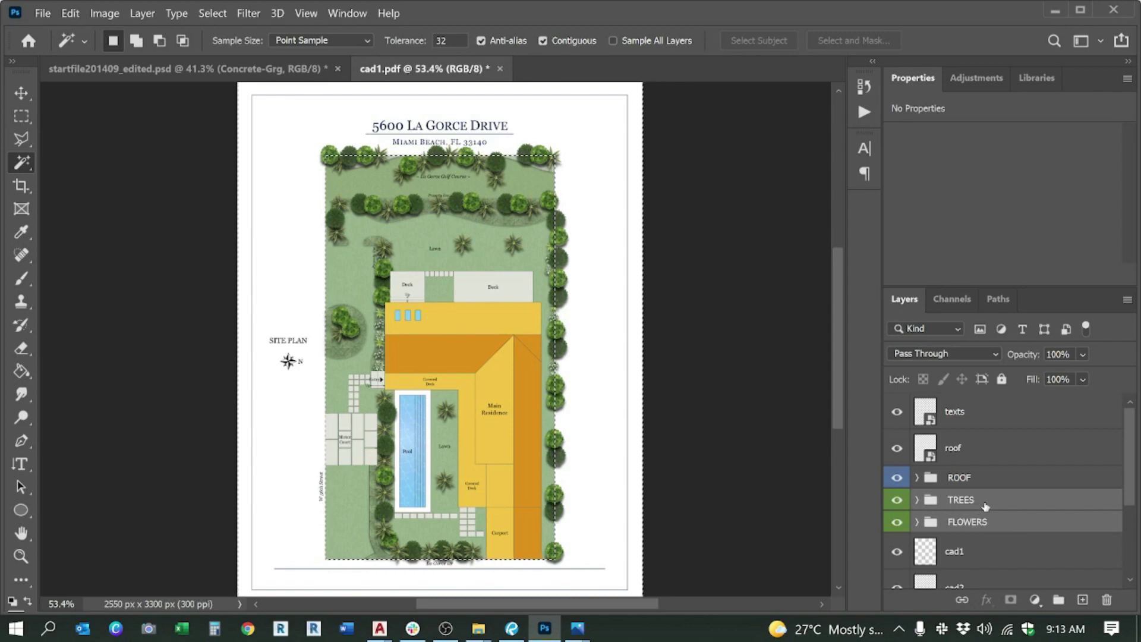
{"action": "key", "text": "ctrl+g"}
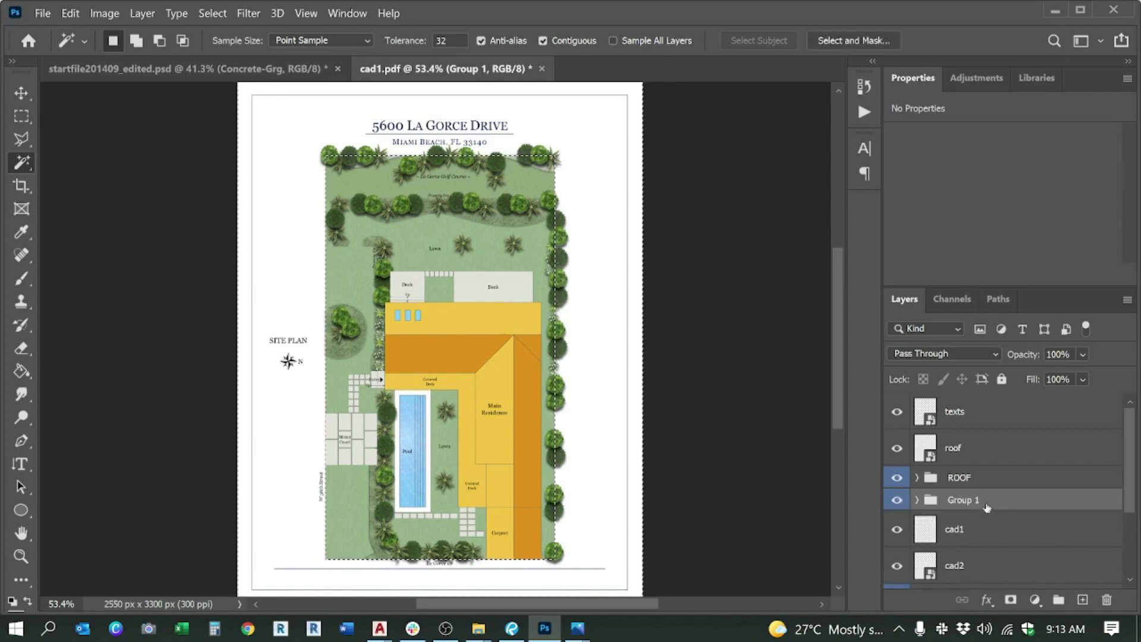
Step: Try masking Group 1, undo the masks that hid the trees, and dismiss the resulting errors
{"action": "left_click", "coordinate": [1011, 600]}
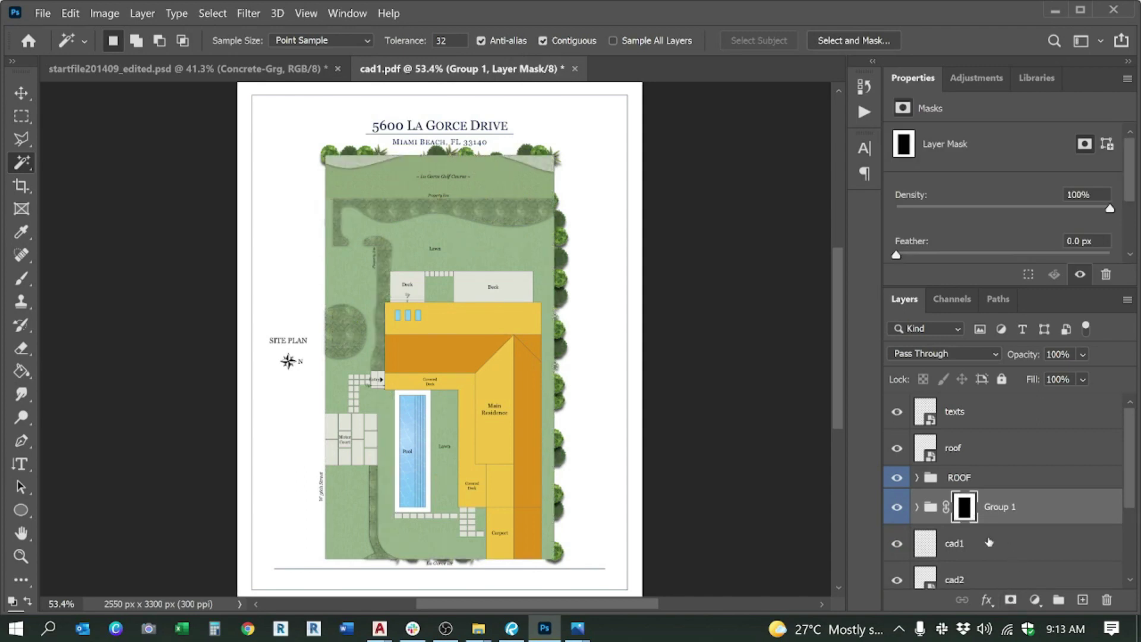
{"action": "key", "text": "ctrl+z"}
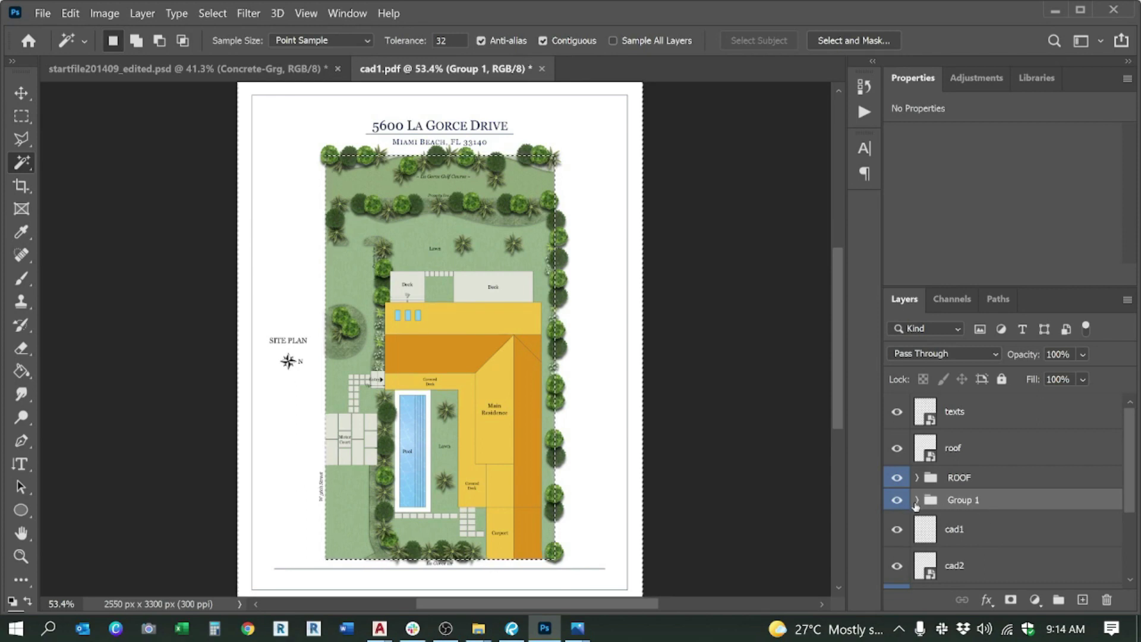
{"action": "left_click", "coordinate": [917, 501]}
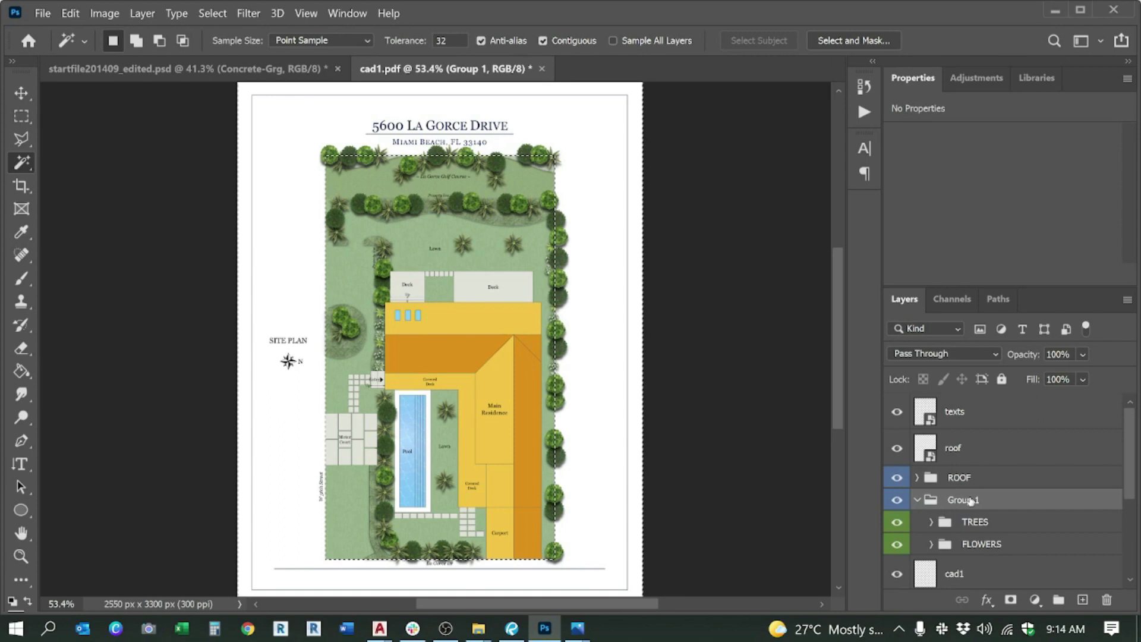
{"action": "left_click", "coordinate": [1011, 599]}
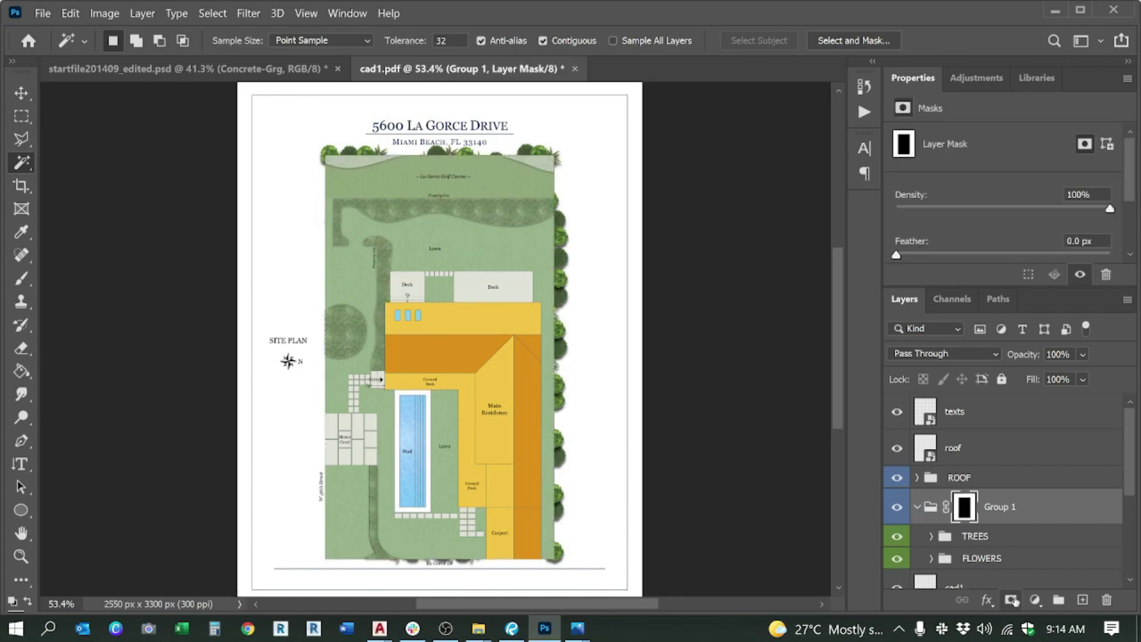
{"action": "key", "text": "ctrl+z"}
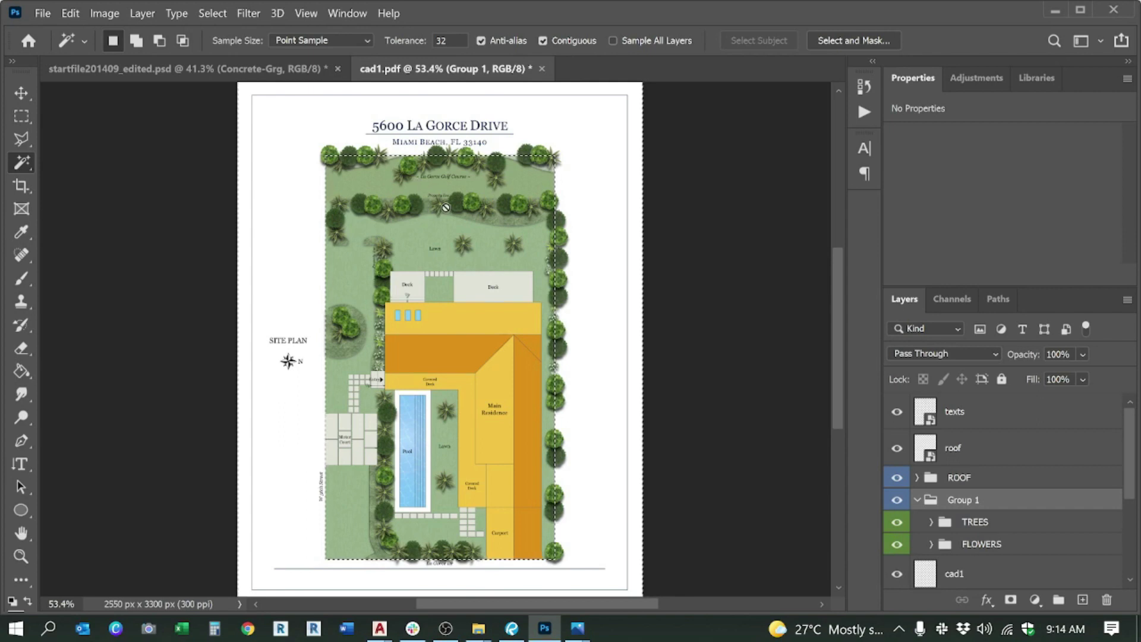
{"action": "left_click", "coordinate": [288, 181]}
{"action": "key", "text": "Return"}
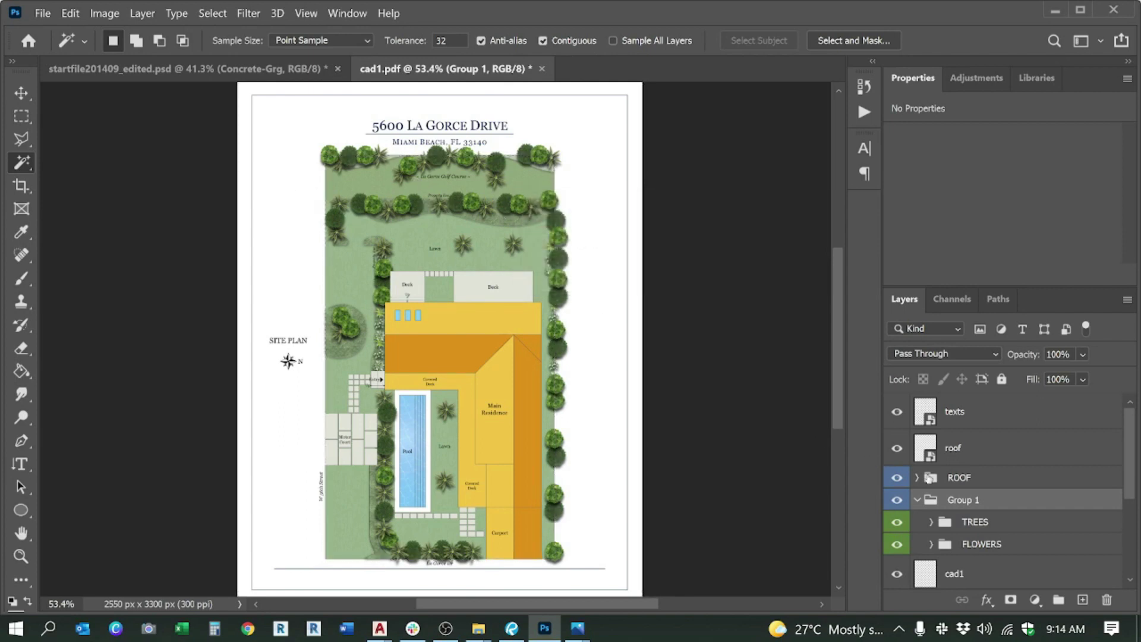
{"action": "left_click", "coordinate": [954, 573]}
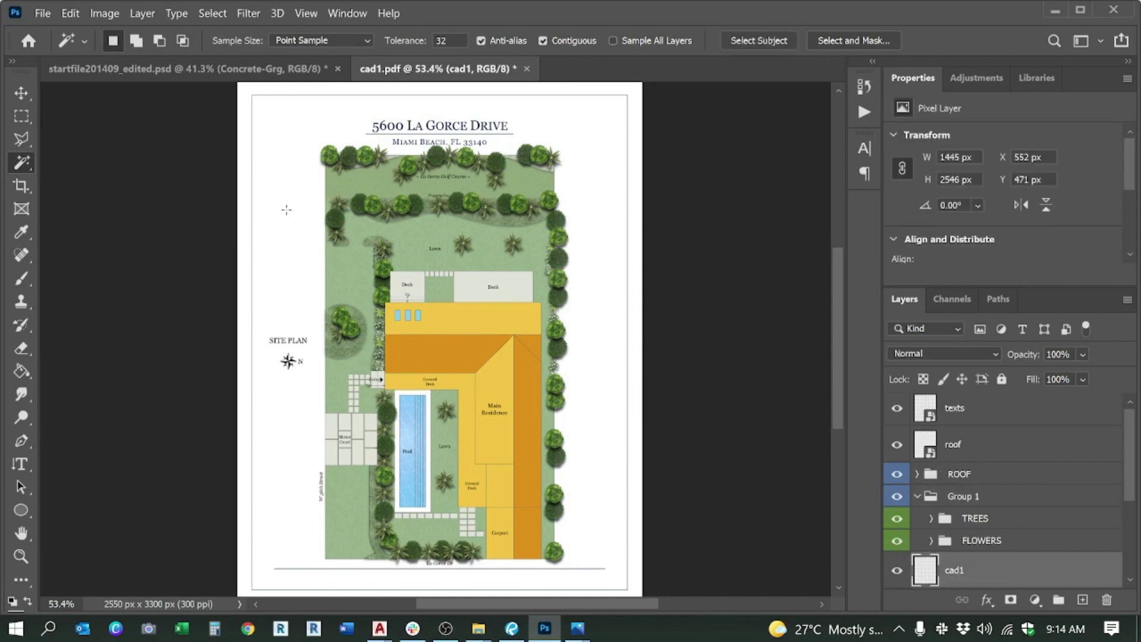
{"action": "key", "text": "s"}
{"action": "left_click", "coordinate": [282, 187]}
{"action": "key", "text": "Return"}
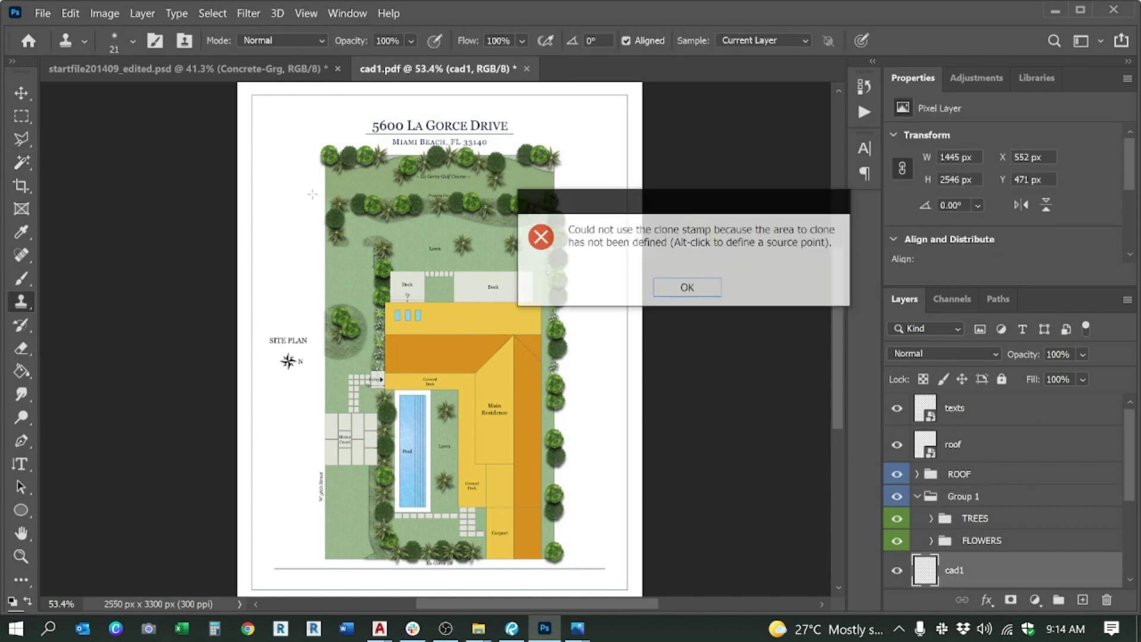
Step: Magic-wand the page outside the lot on cad1, invert it, and add a mask to Group 1
{"action": "key", "text": "w"}
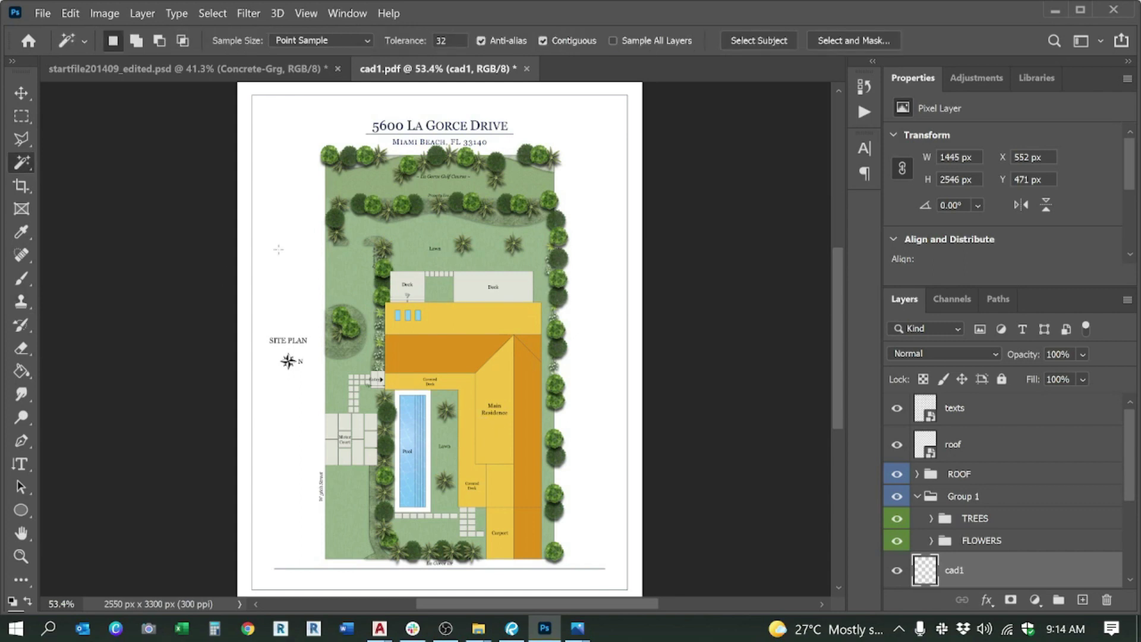
{"action": "left_click", "coordinate": [280, 248]}
{"action": "right_click", "coordinate": [284, 251]}
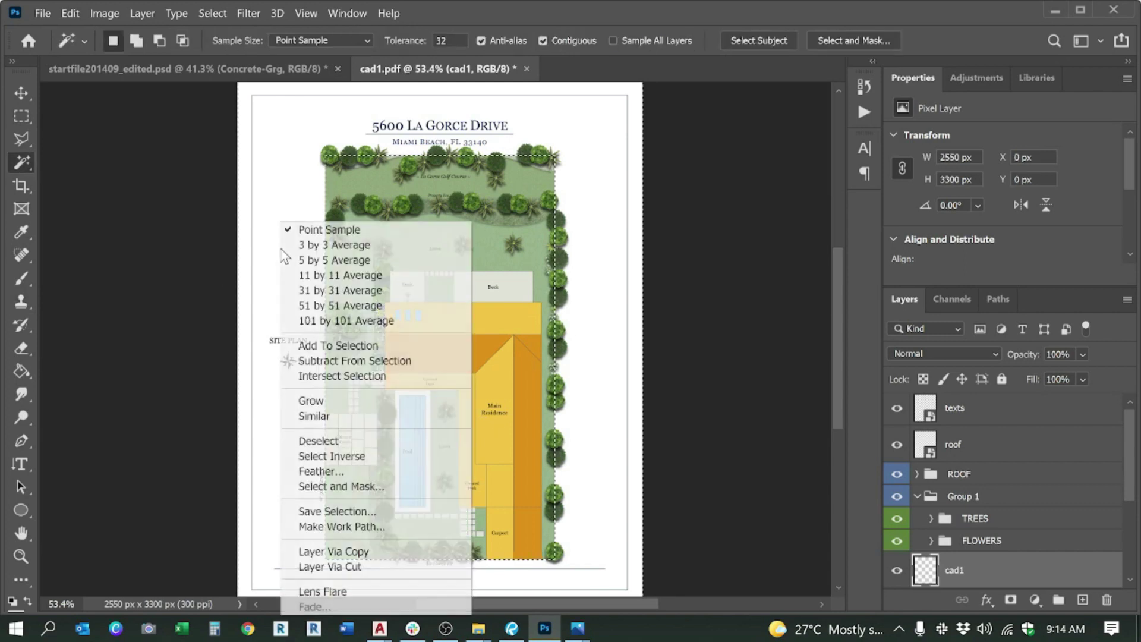
{"action": "left_click", "coordinate": [344, 446]}
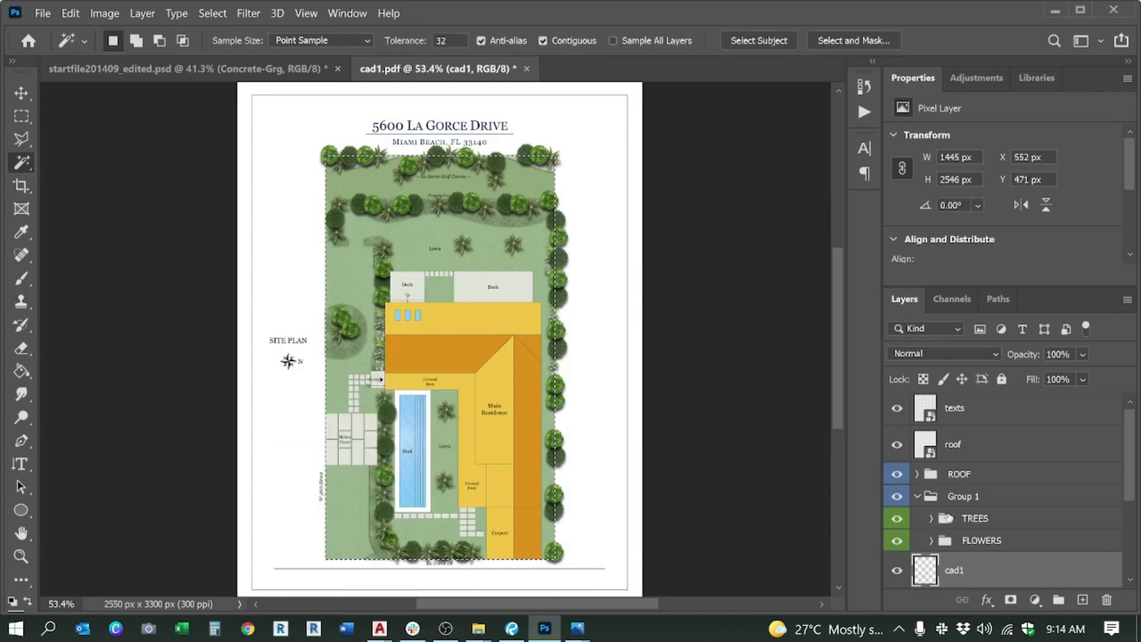
{"action": "left_click", "coordinate": [975, 499]}
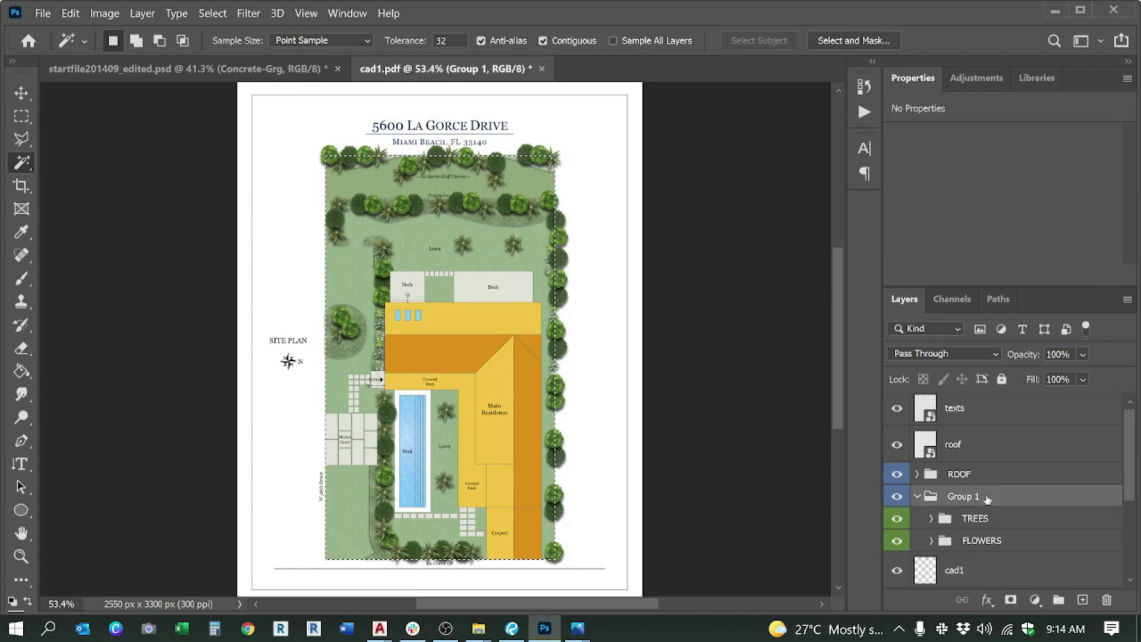
{"action": "left_click", "coordinate": [1012, 601]}
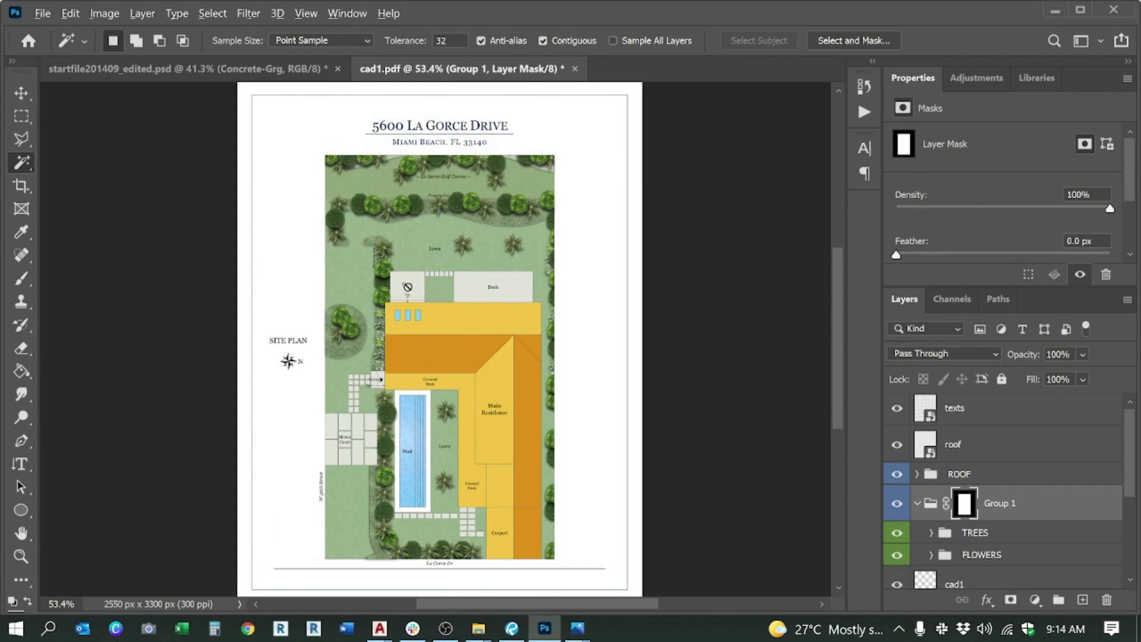
{"action": "scroll", "coordinate": [268, 330], "scroll_direction": "up", "scroll_amount": 3}
{"action": "scroll", "coordinate": [267, 351], "scroll_direction": "down", "scroll_amount": 3}
{"action": "scroll", "coordinate": [486, 179], "scroll_direction": "up", "scroll_amount": 5}
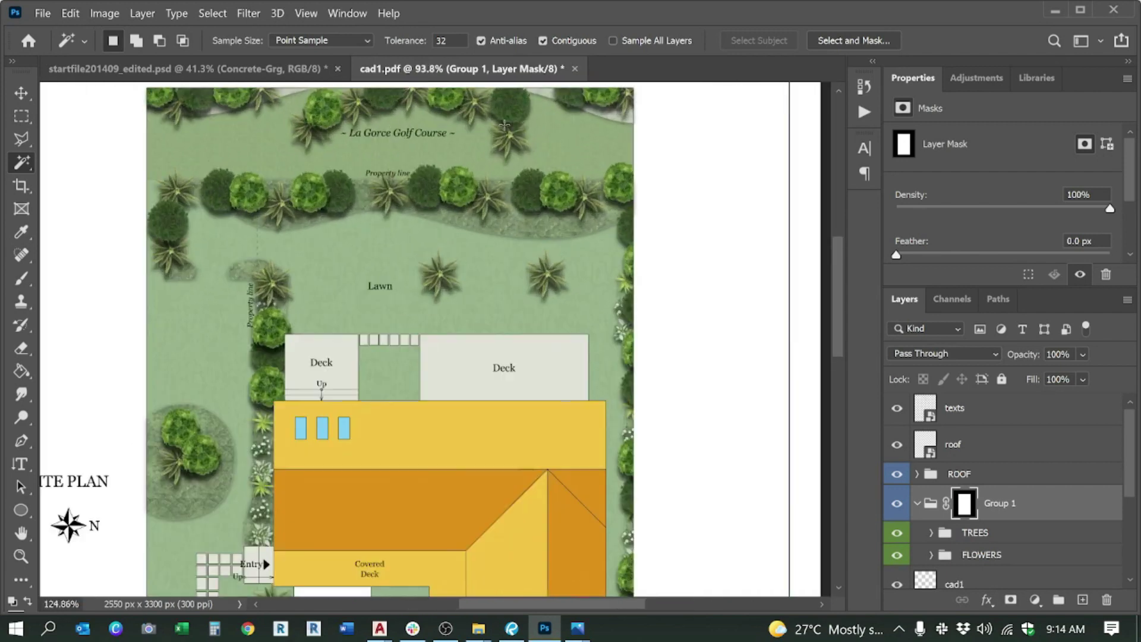
{"action": "scroll", "coordinate": [485, 180], "scroll_direction": "down", "scroll_amount": 5}
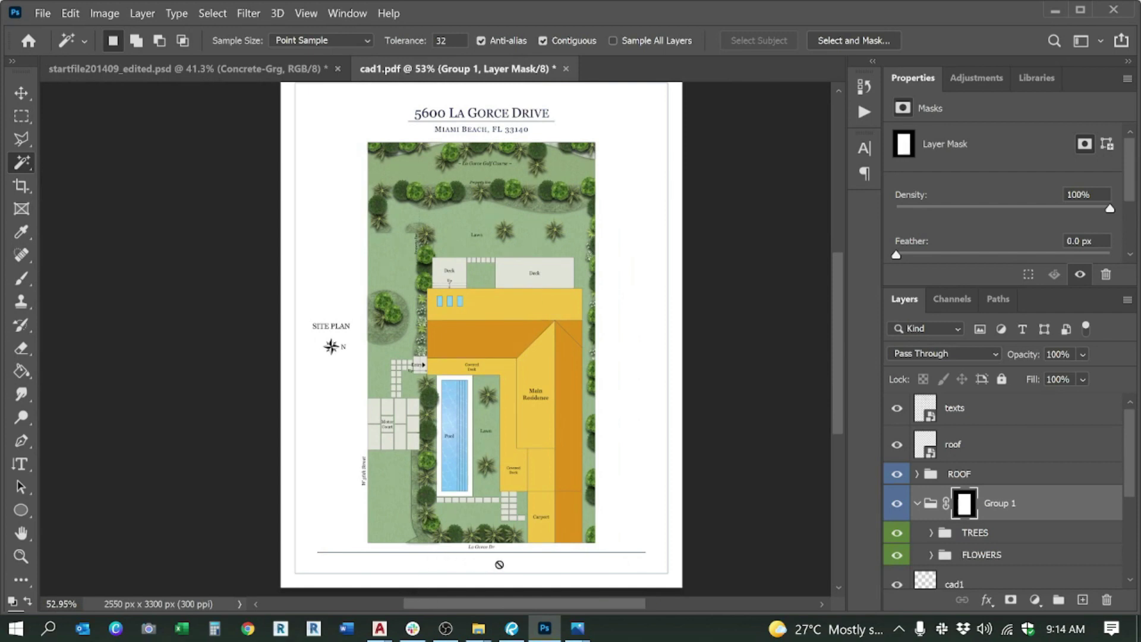
{"action": "left_click", "coordinate": [446, 629]}
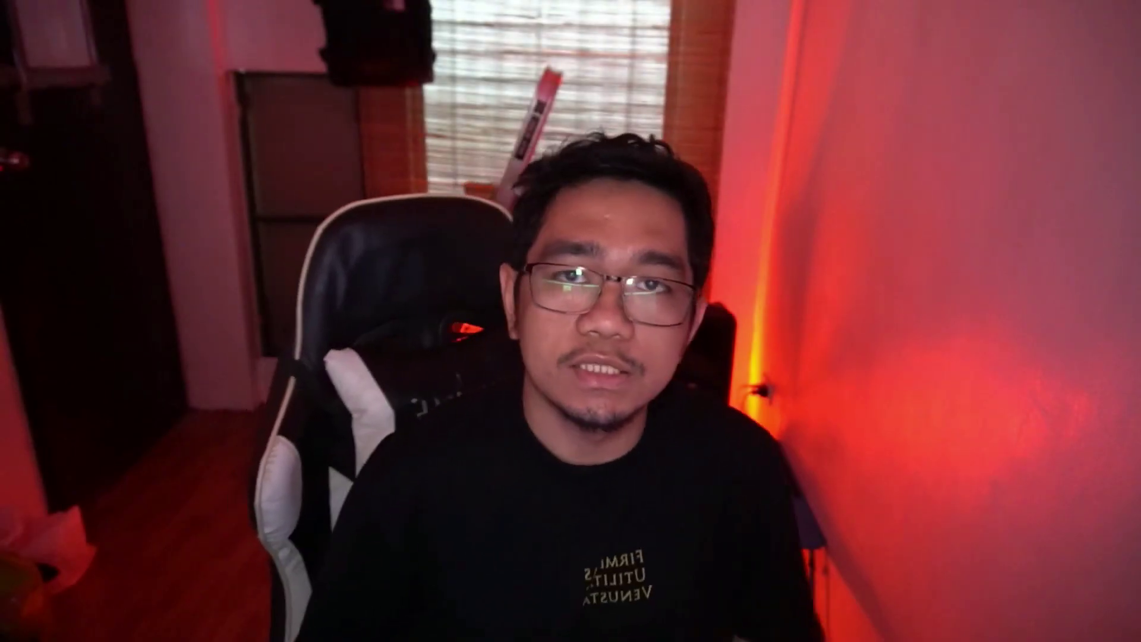